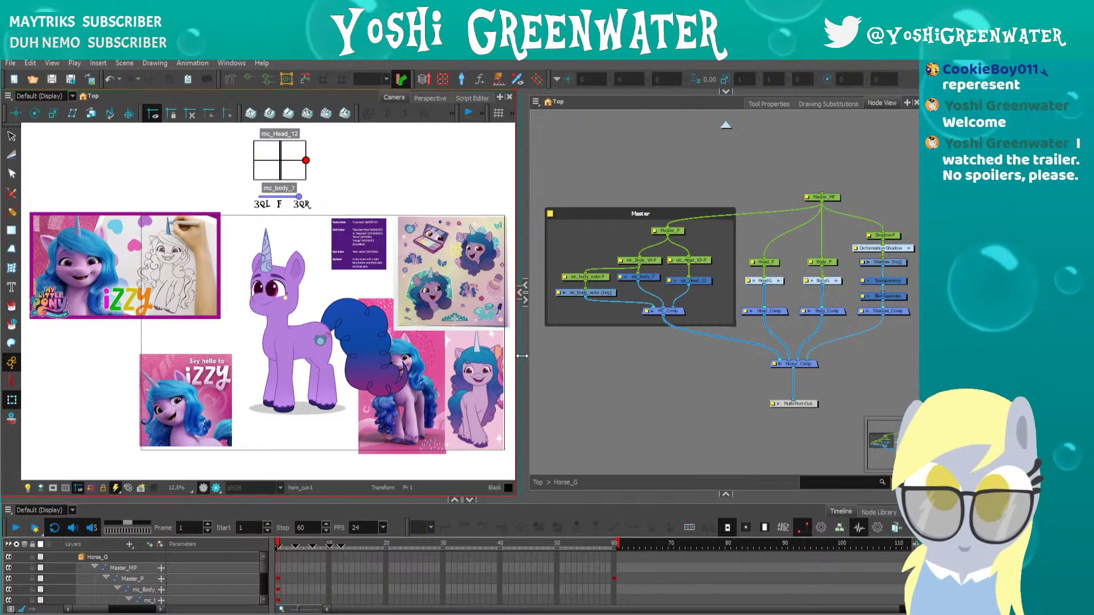
# Widen the Camera view beside the Node View and frame the unicorn rig with its head and body controllers
pyautogui.moveTo(523, 359); pyautogui.dragTo(568, 359)
pyautogui.scroll(1, 167, 358)
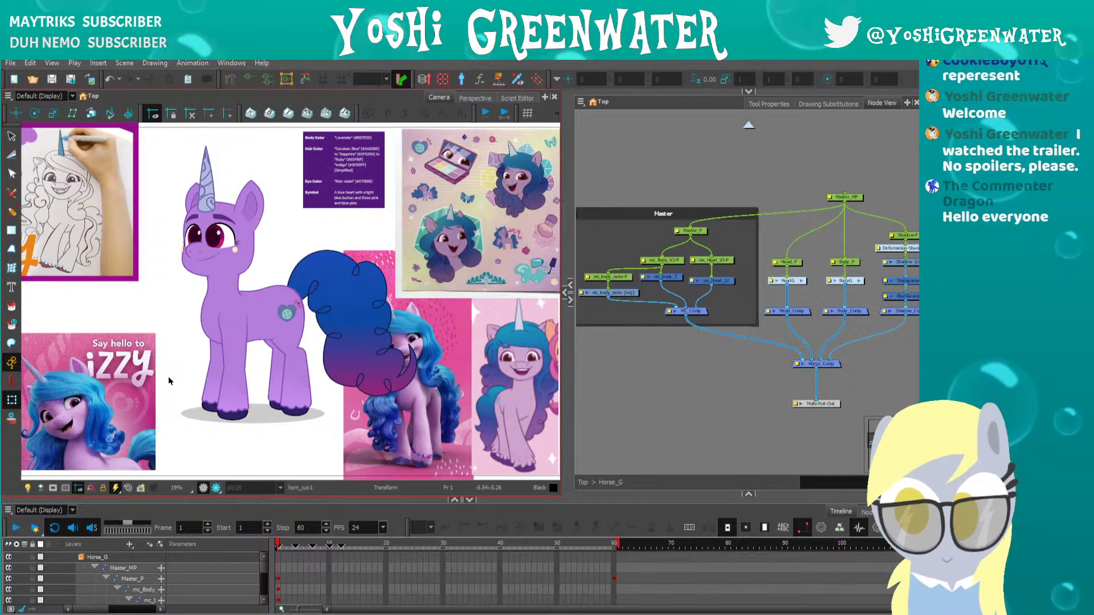
pyautogui.click(662, 409)
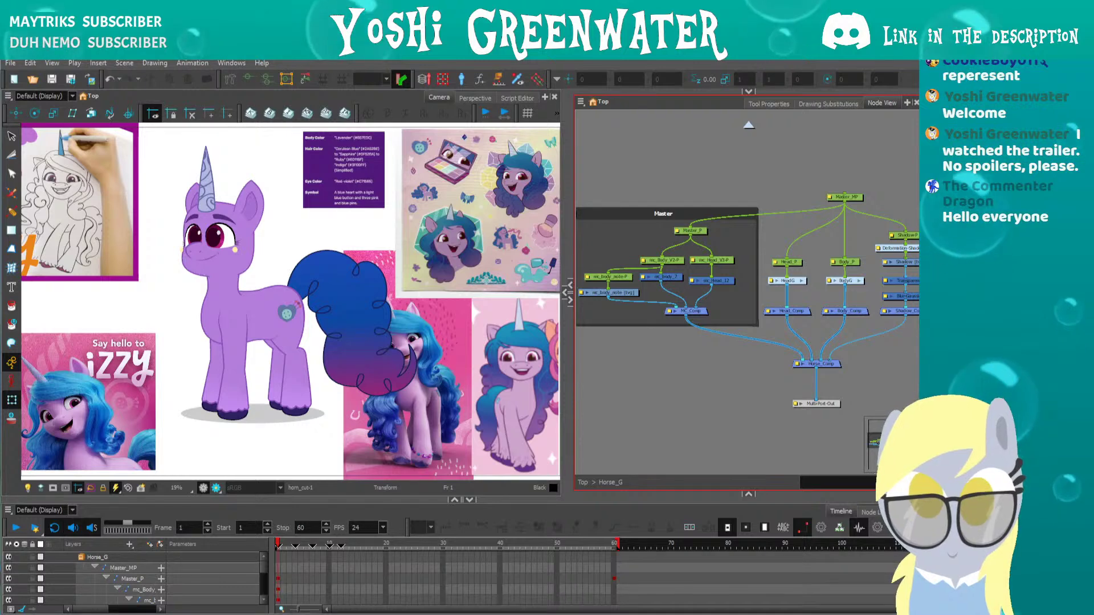
pyautogui.click(175, 379)
pyautogui.moveTo(159, 362); pyautogui.dragTo(217, 380)
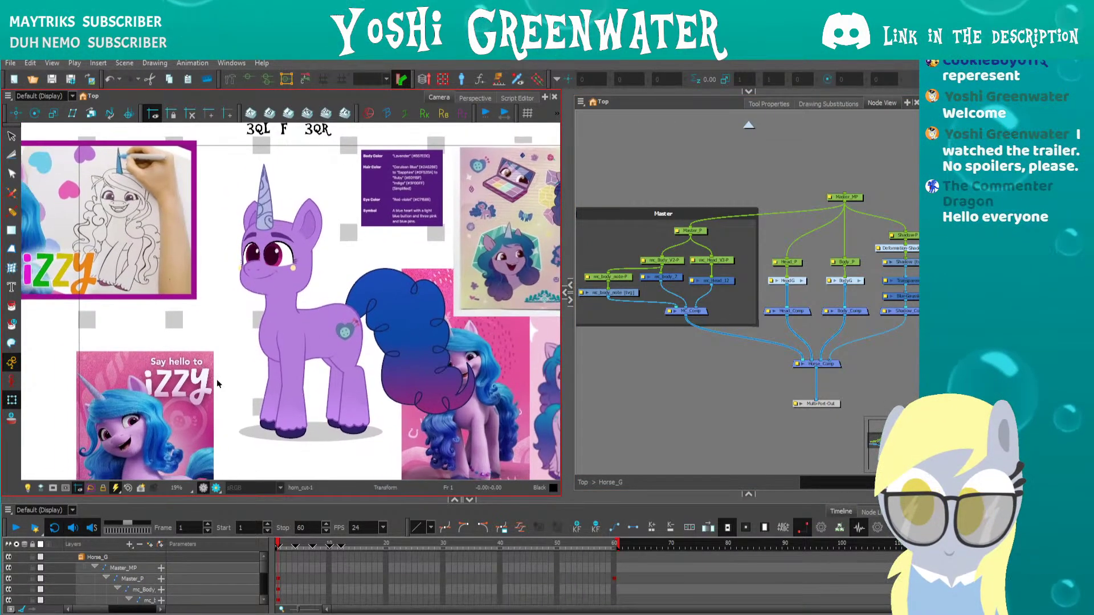
pyautogui.moveTo(183, 332); pyautogui.dragTo(198, 341)
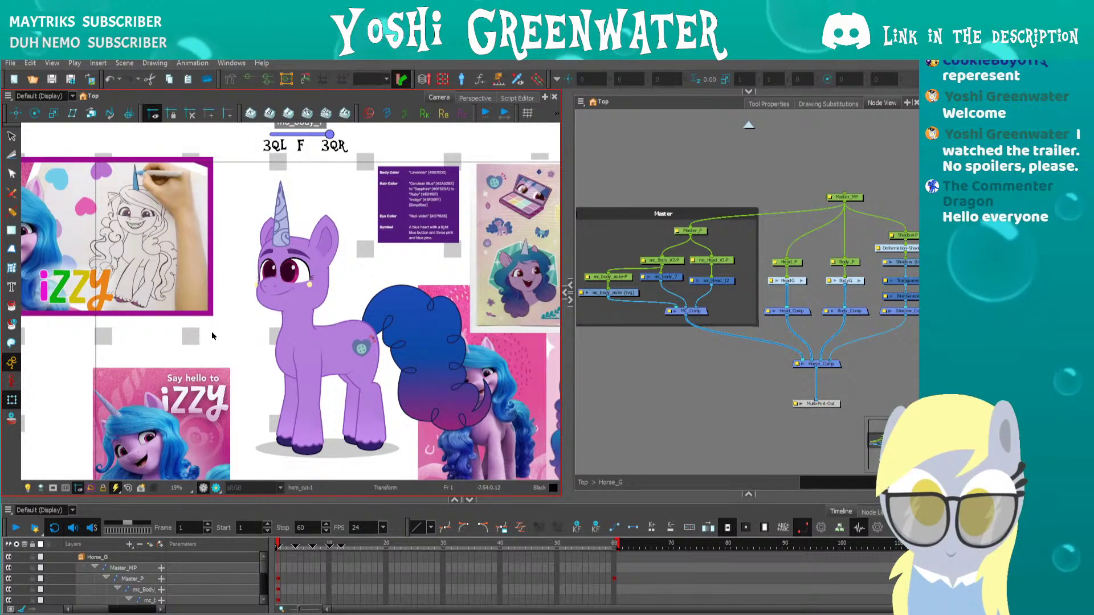
pyautogui.moveTo(230, 215); pyautogui.dragTo(227, 251)
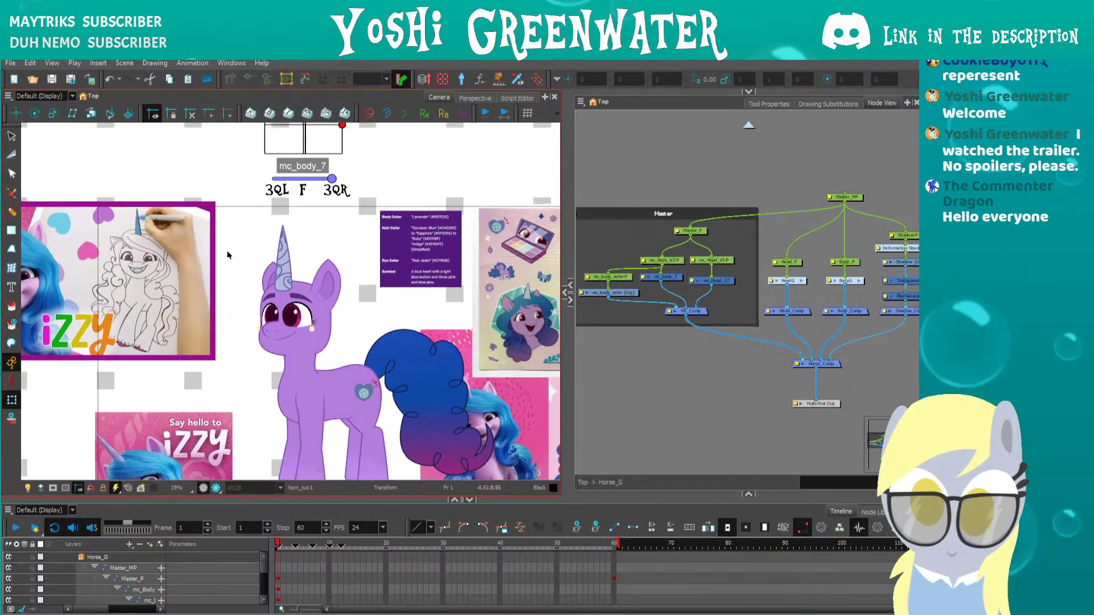
# Jump to frame 60 and turn the unicorn's head towards the front with the mc_Head_12 controller
pyautogui.hotkey('shift', '.')
pyautogui.moveTo(342, 279); pyautogui.dragTo(327, 228)
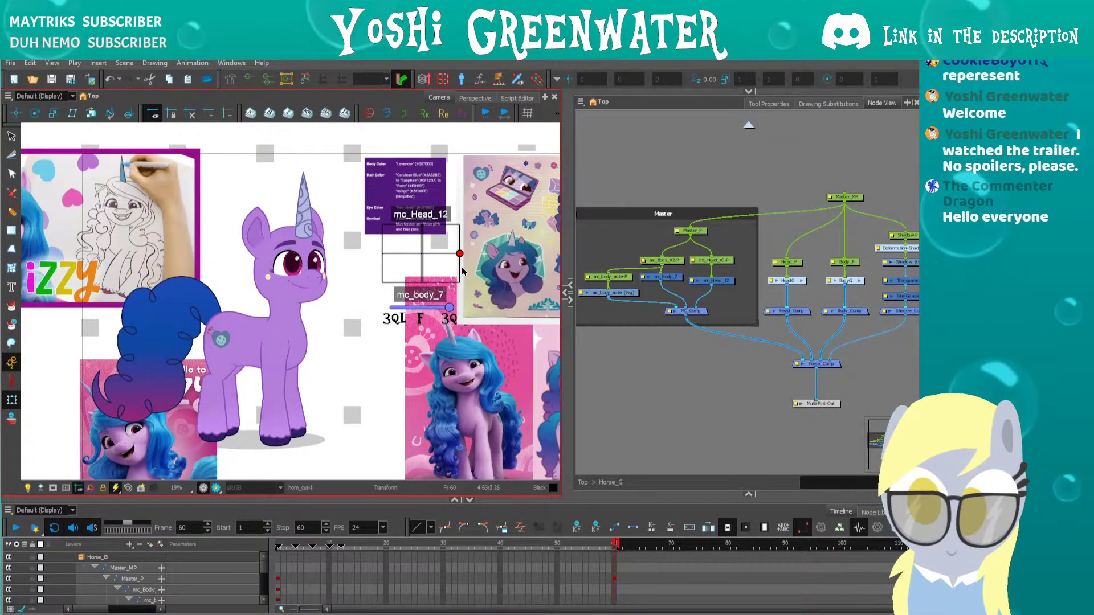
pyautogui.moveTo(461, 254); pyautogui.dragTo(434, 262)
# Select and nudge the pupils at frame 60, and fine-tune the head turn with the mc_Head_12 controller
pyautogui.click(274, 267)
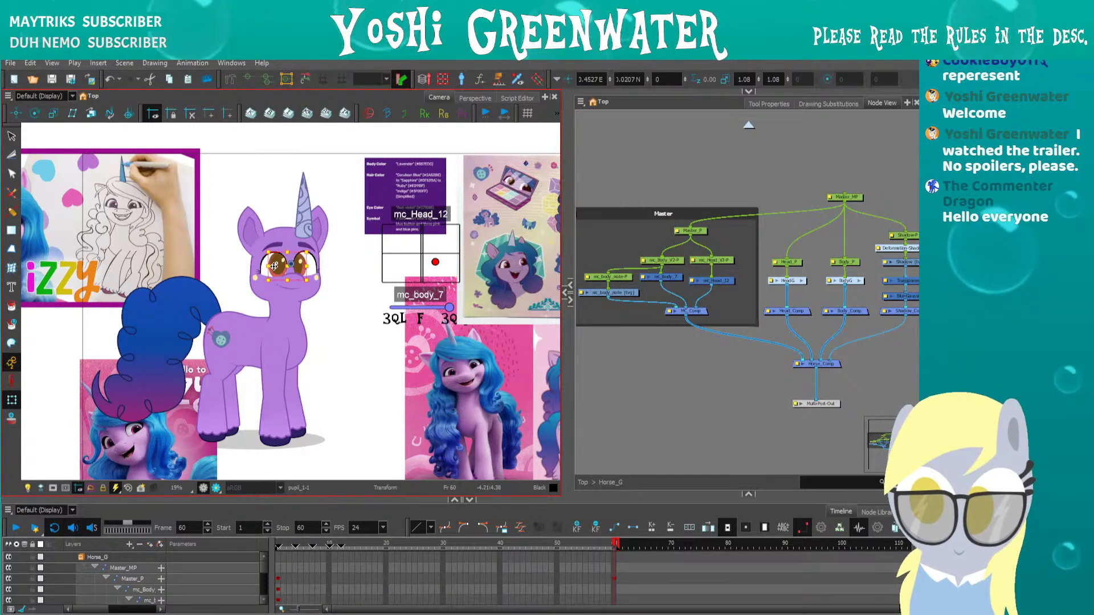
pyautogui.moveTo(282, 268); pyautogui.dragTo(277, 274)
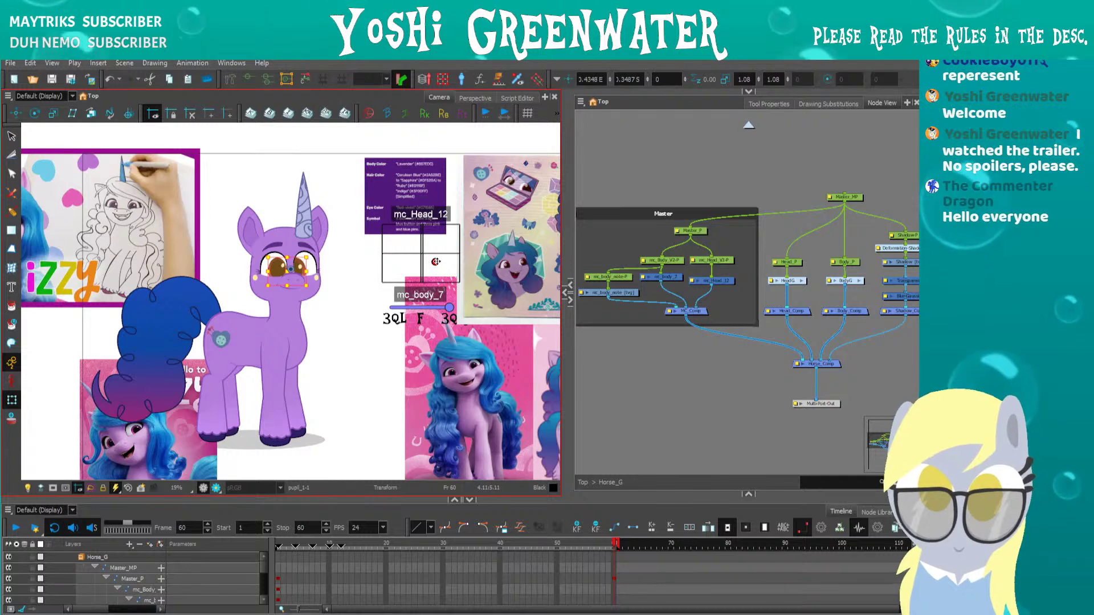
pyautogui.moveTo(436, 262)
pyautogui.mouseDown()
pyautogui.moveTo(401, 257)
pyautogui.moveTo(442, 243)
pyautogui.moveTo(422, 246)
pyautogui.moveTo(440, 266)
pyautogui.mouseUp()
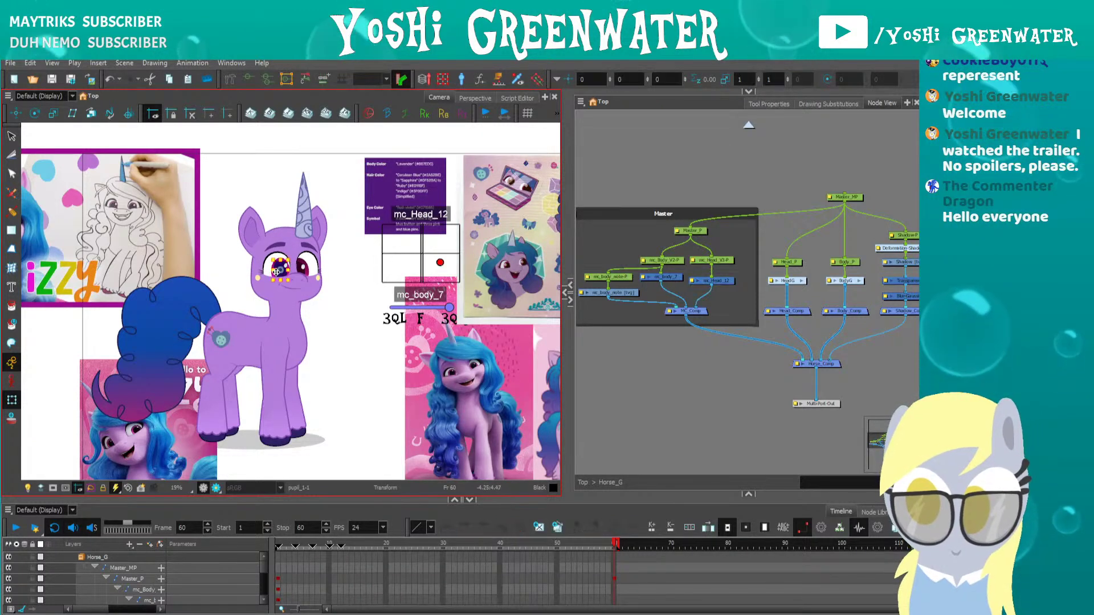
pyautogui.click(279, 265)
pyautogui.moveTo(279, 264); pyautogui.dragTo(281, 260)
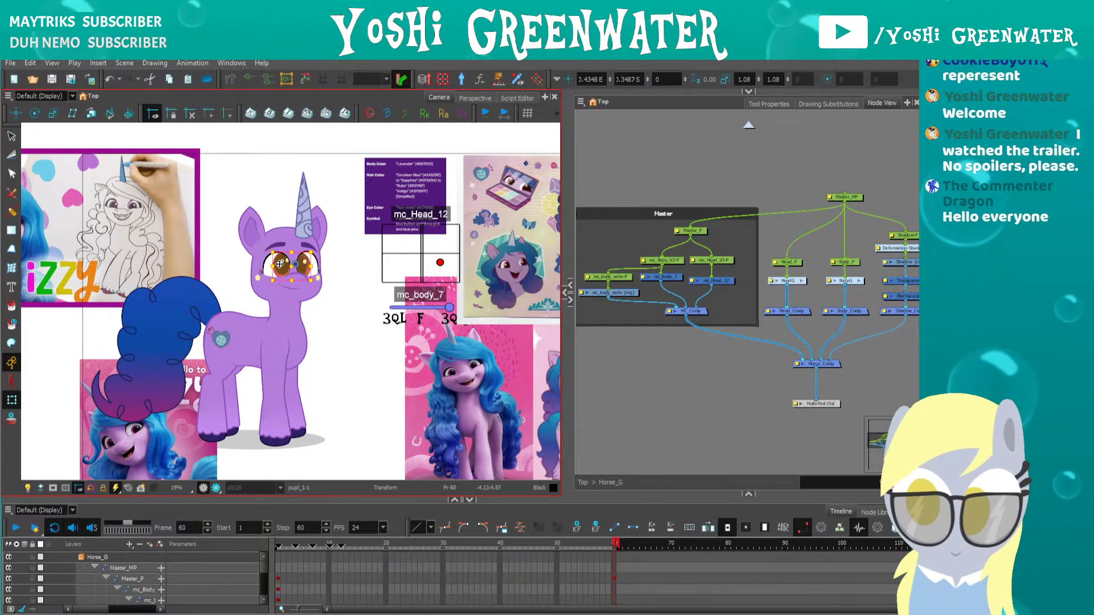
pyautogui.click(227, 263)
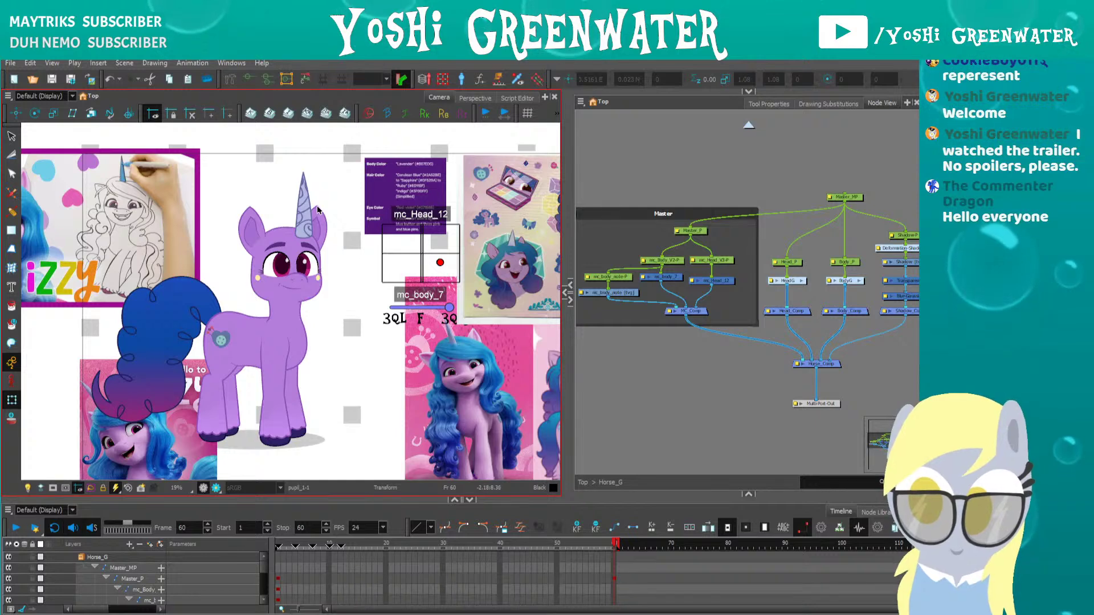
pyautogui.moveTo(439, 262); pyautogui.dragTo(435, 245)
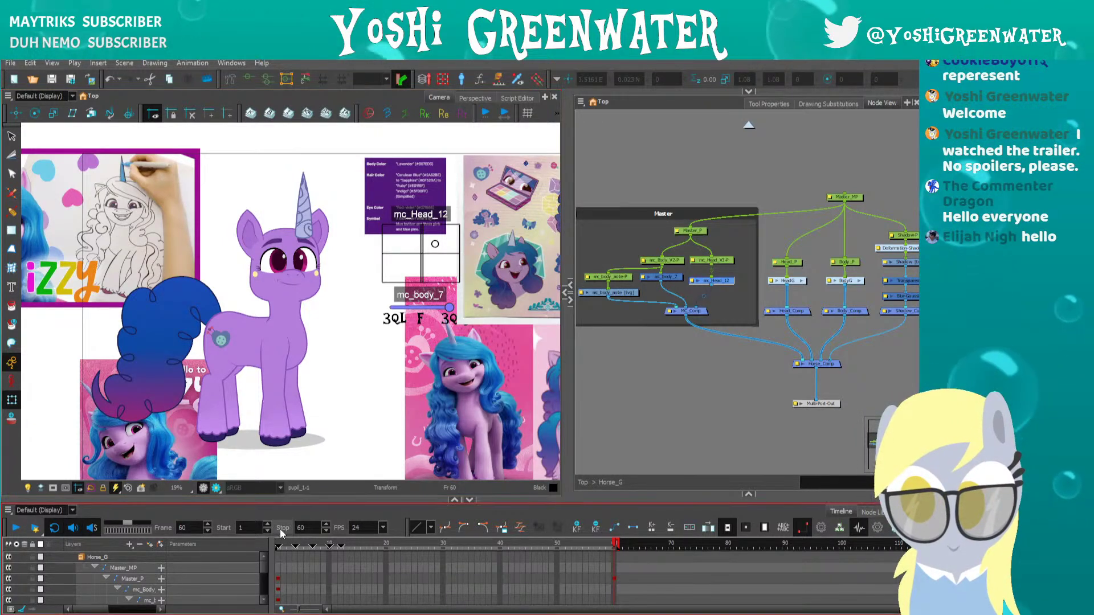
# Make the Timeline panel taller, return to frame 1 and deselect the head controller
pyautogui.moveTo(271, 497); pyautogui.dragTo(269, 482)
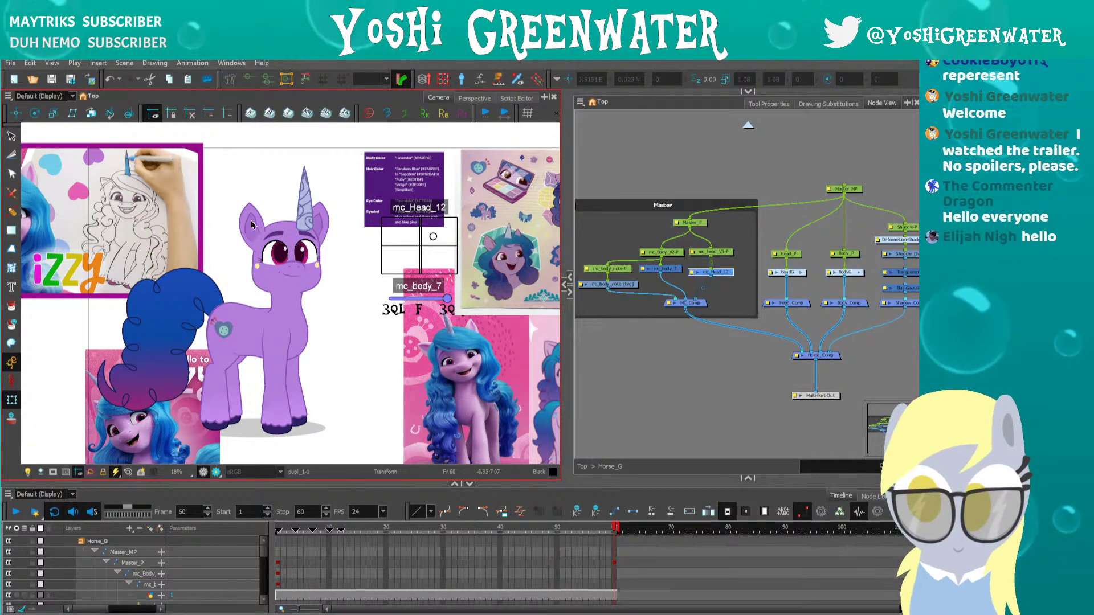
pyautogui.click(282, 530)
pyautogui.moveTo(282, 531); pyautogui.dragTo(276, 533)
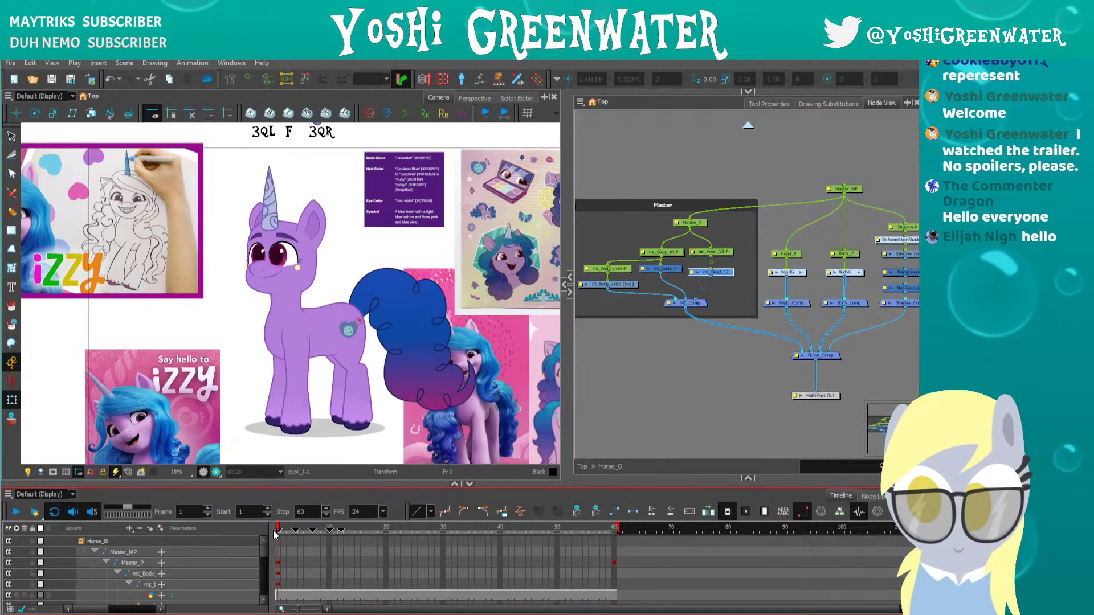
pyautogui.click(238, 392)
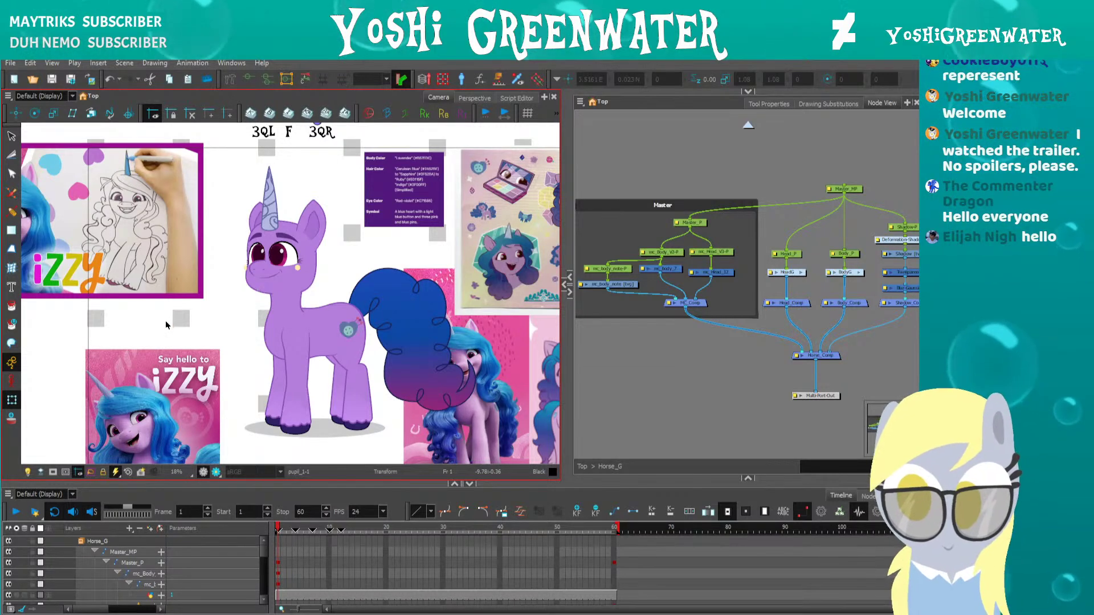
pyautogui.moveTo(166, 323); pyautogui.dragTo(151, 301)
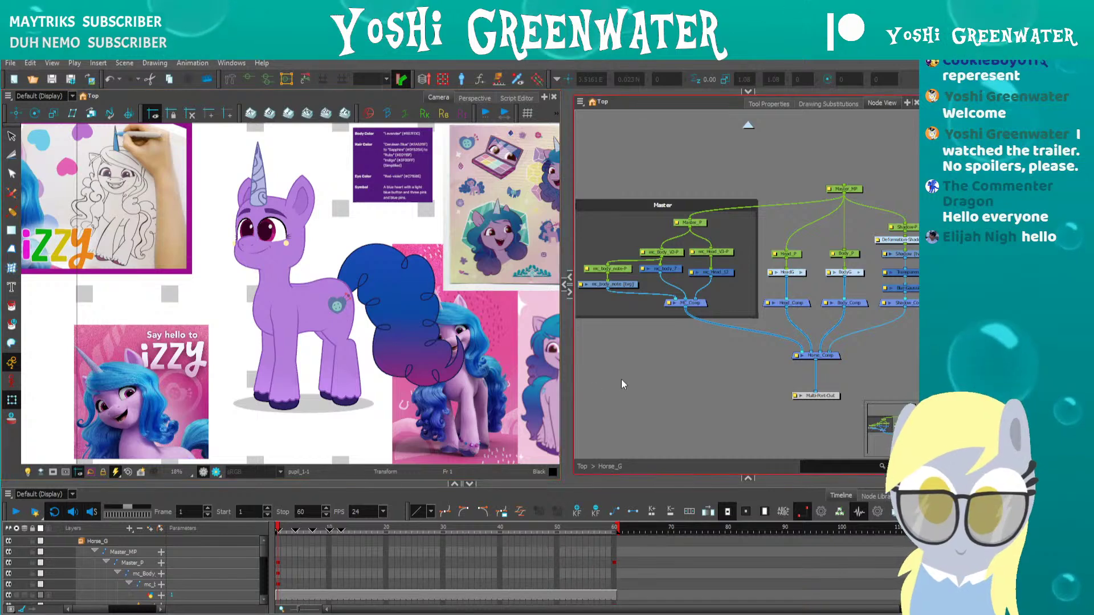
# Advance to frame 4 and examine the sticker-sheet reference of the character's face and mane up close
pyautogui.press('.')
pyautogui.press('.')
pyautogui.press('.')
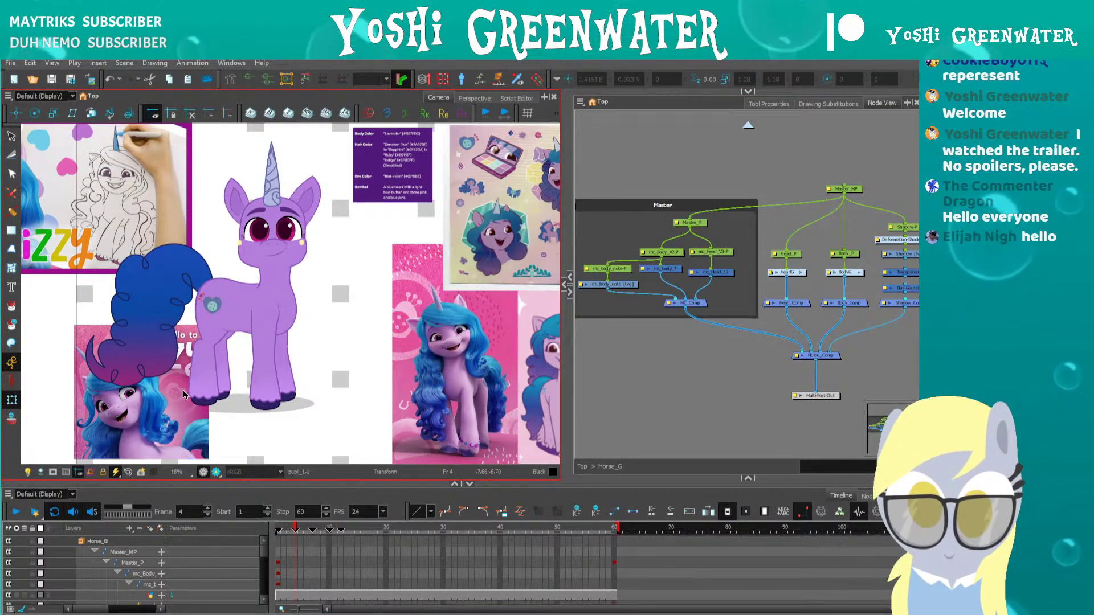
pyautogui.moveTo(236, 187); pyautogui.dragTo(230, 212)
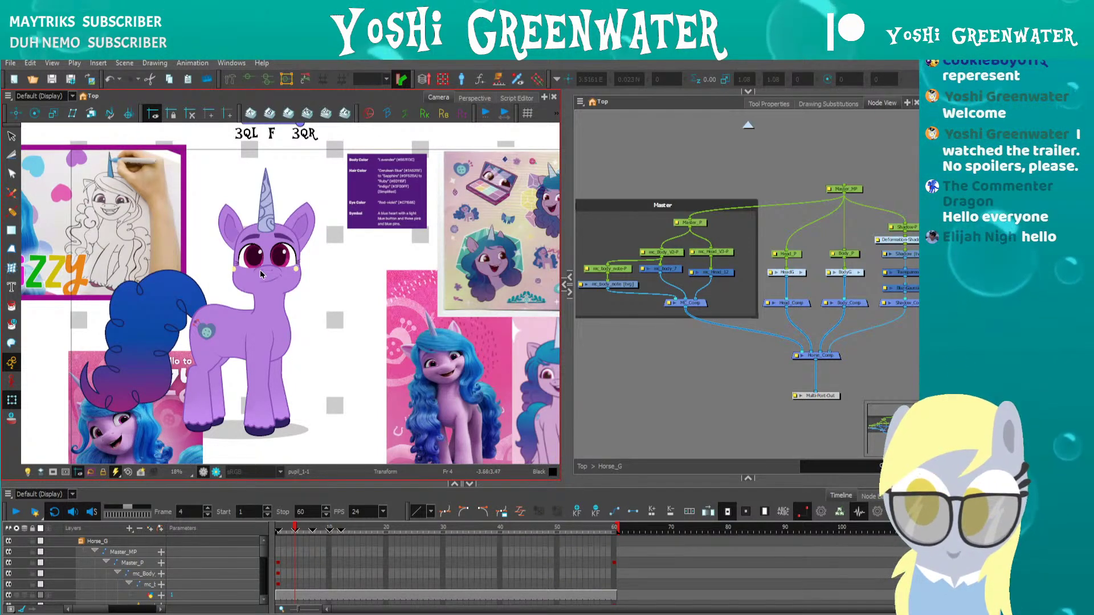
pyautogui.moveTo(333, 322); pyautogui.dragTo(283, 319)
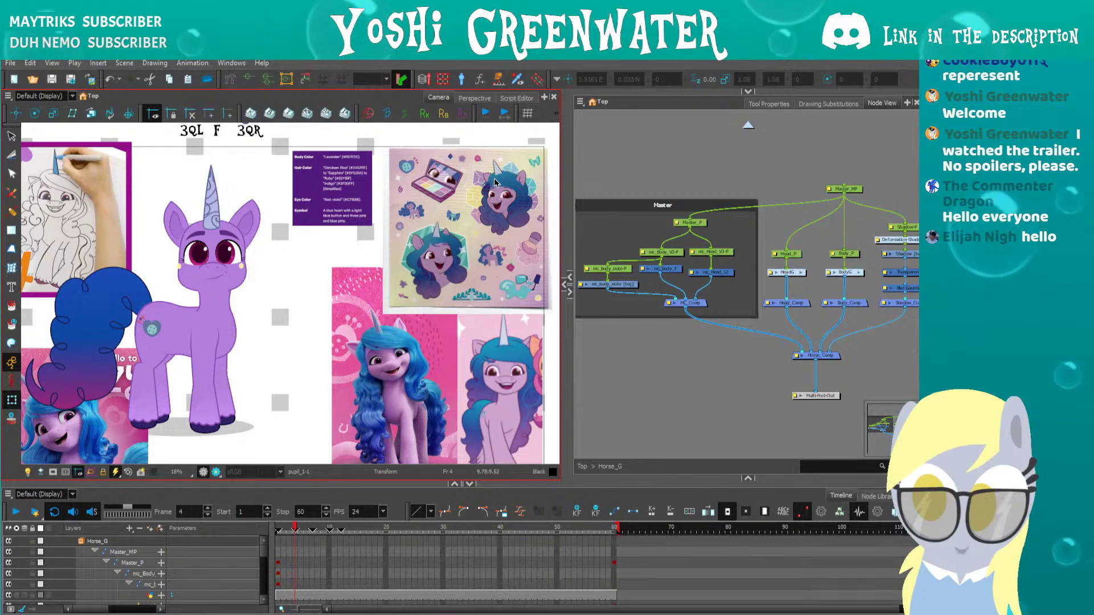
pyautogui.scroll(5, 495, 182)
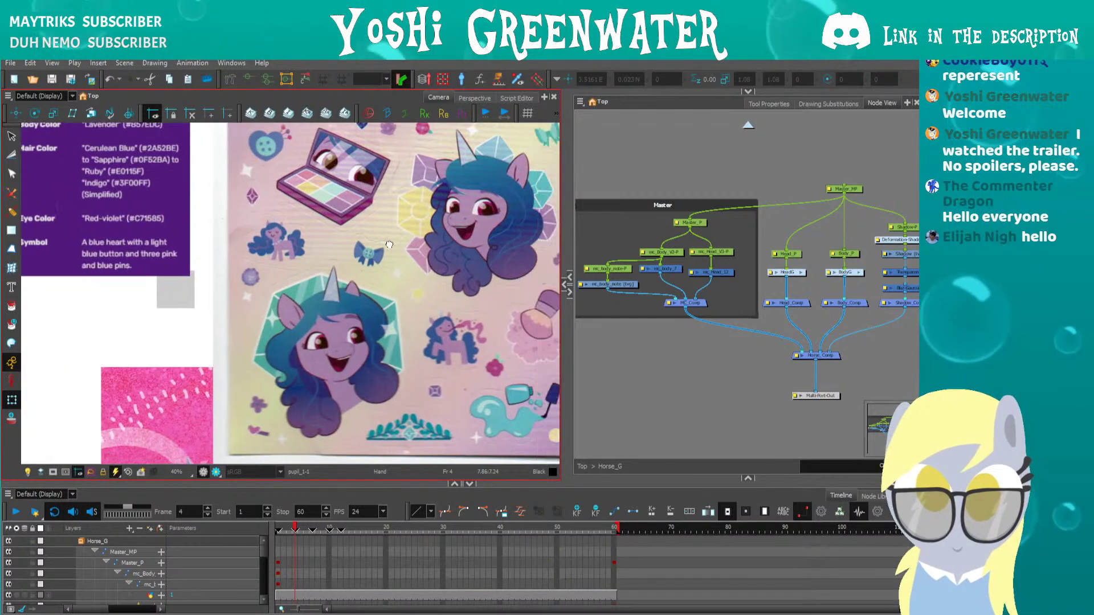
pyautogui.moveTo(389, 244); pyautogui.dragTo(292, 259)
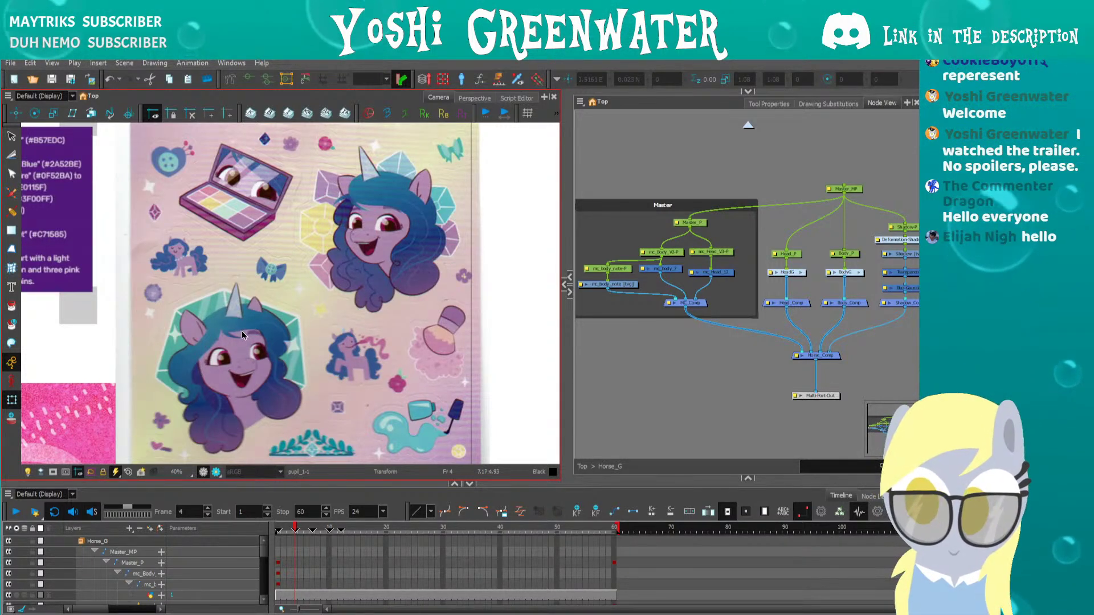
pyautogui.scroll(-3, 242, 330)
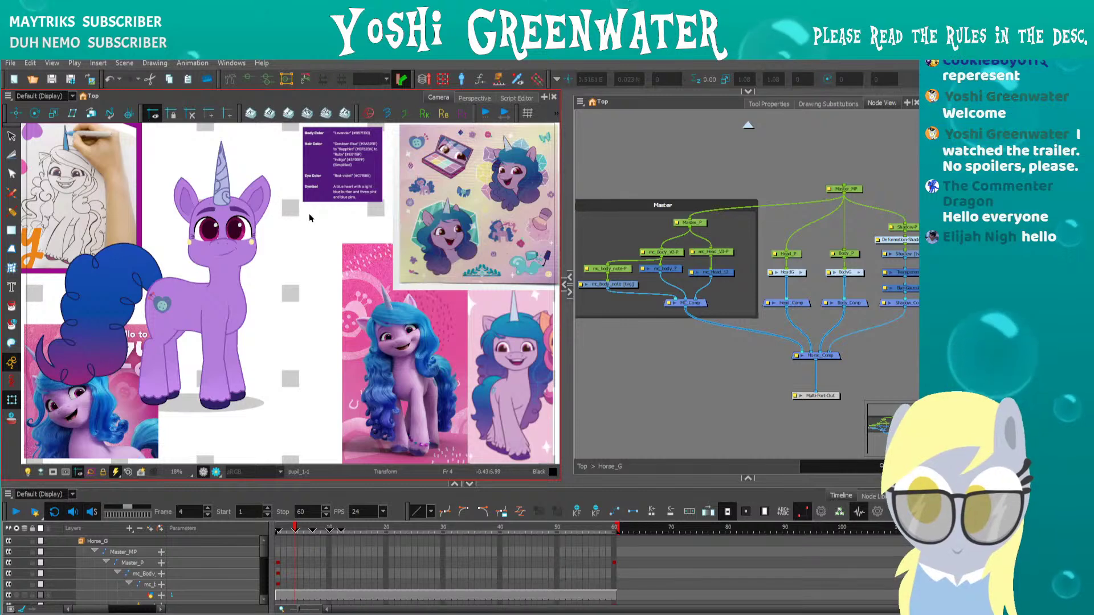
# Step through the turnaround from frame 1 to frame 10 to compare the head poses
pyautogui.press(',')
pyautogui.press(',')
pyautogui.press(',')
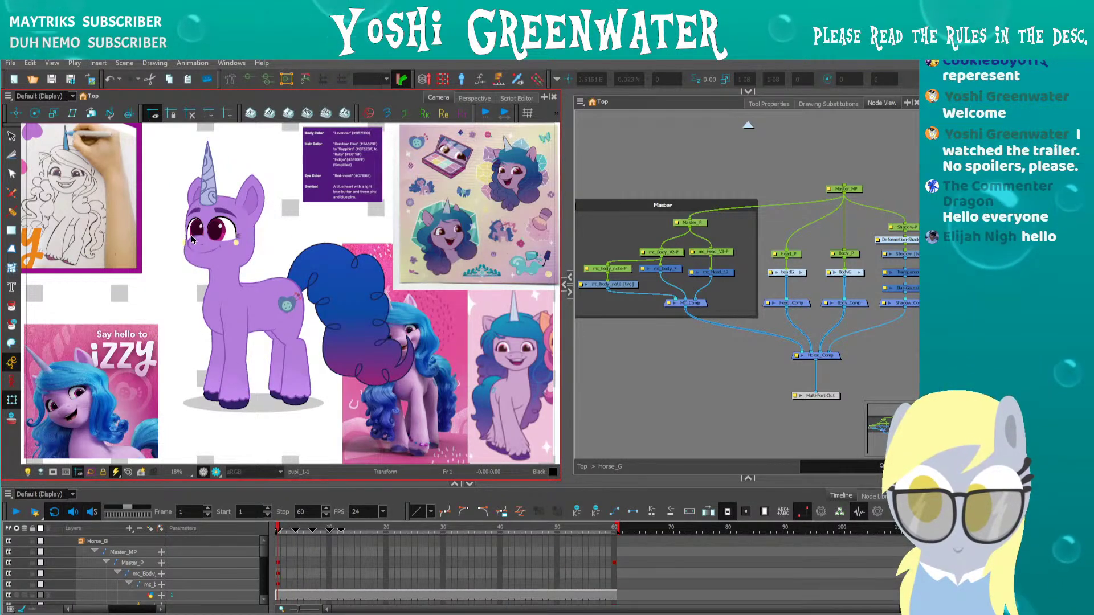
pyautogui.press('.')
pyautogui.press('.')
pyautogui.press('.')
pyautogui.press('.')
pyautogui.press('.')
pyautogui.press('.')
pyautogui.press('.')
pyautogui.press('.')
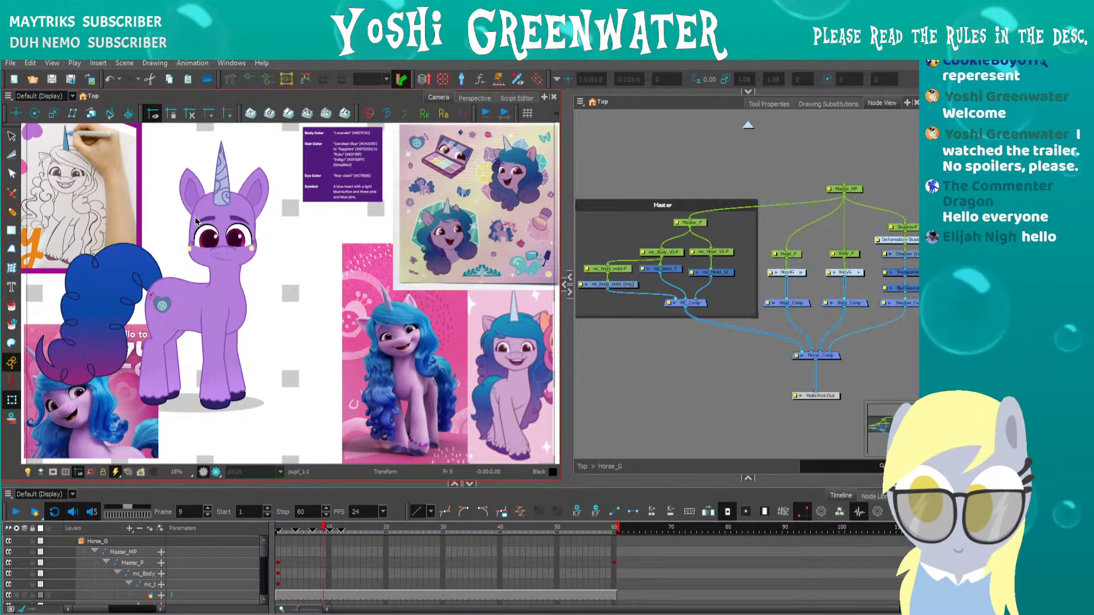
pyautogui.press('.')
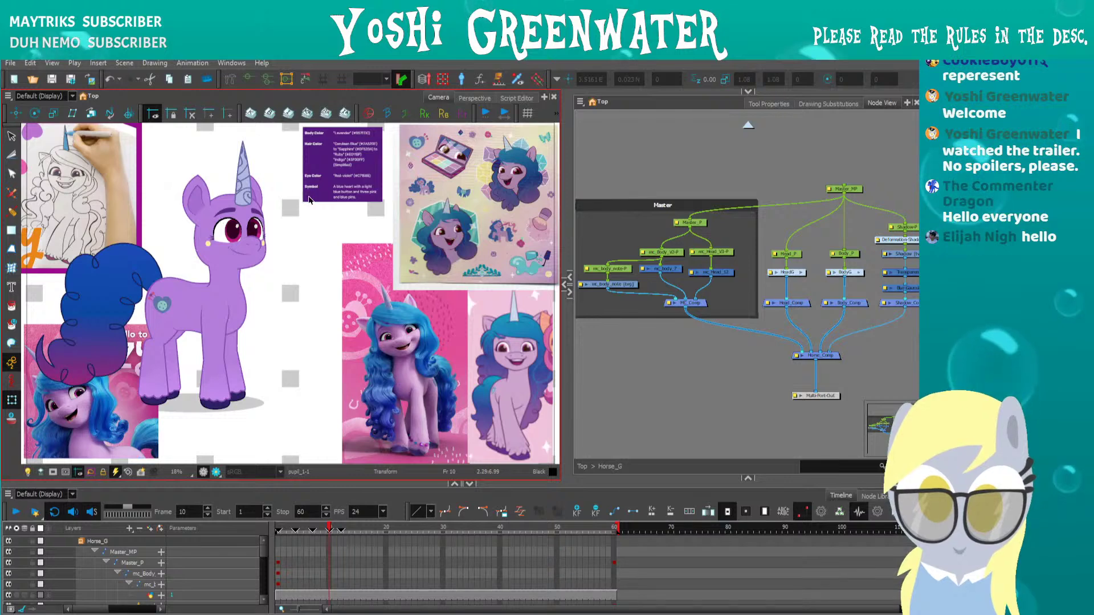
# Return to frame 7 and inspect the front-facing head pose up close
pyautogui.press(',')
pyautogui.press(',')
pyautogui.press(',')
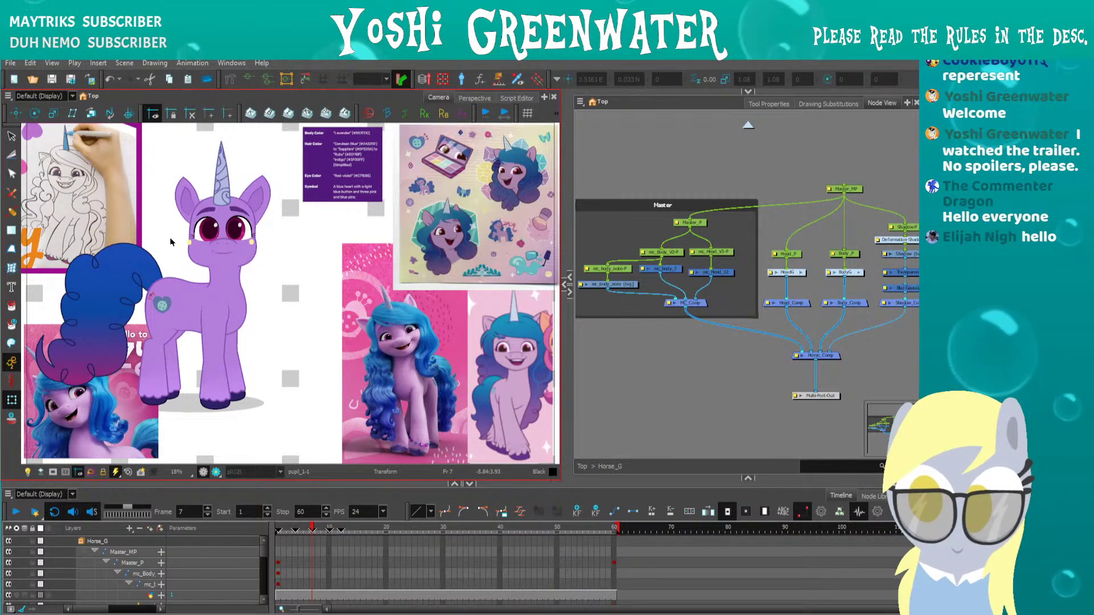
pyautogui.scroll(1, 176, 227)
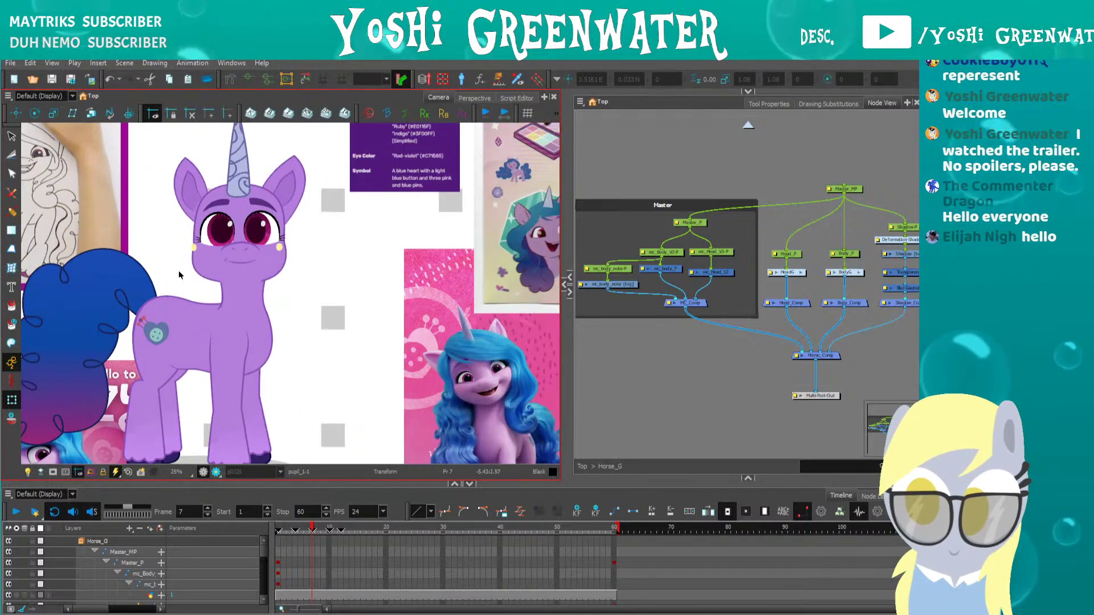
pyautogui.moveTo(197, 266)
pyautogui.mouseDown()
pyautogui.moveTo(209, 277)
pyautogui.moveTo(205, 328)
pyautogui.moveTo(206, 280)
pyautogui.mouseUp()
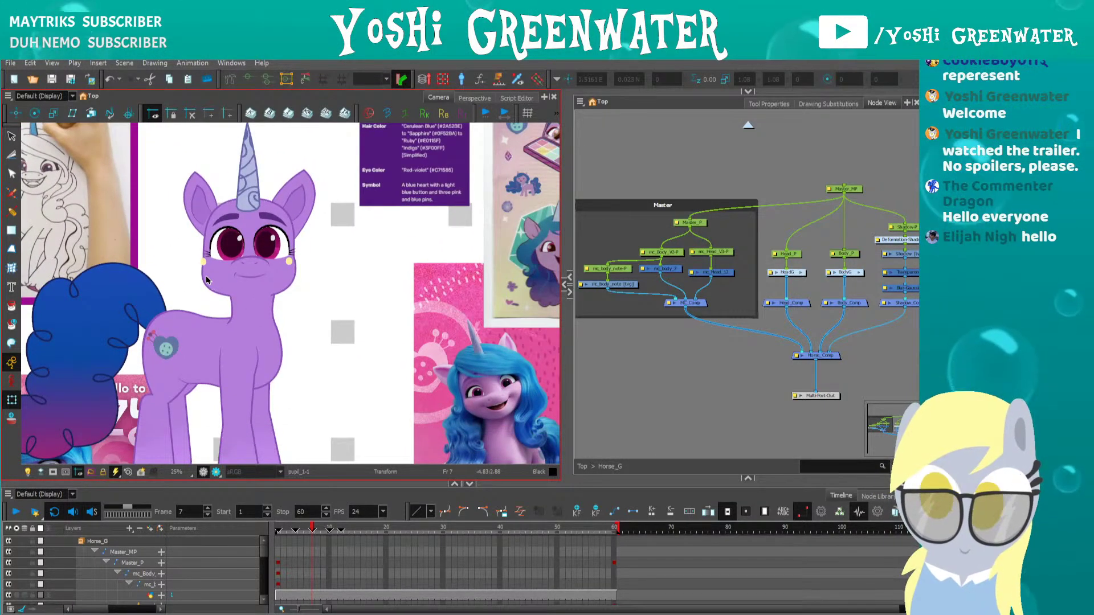
# Open the HeadG group inside Horse_G and widen the Node View to show its Eye, Head and Hair backdrops
pyautogui.moveTo(803, 270); pyautogui.dragTo(702, 272)
pyautogui.click(700, 274)
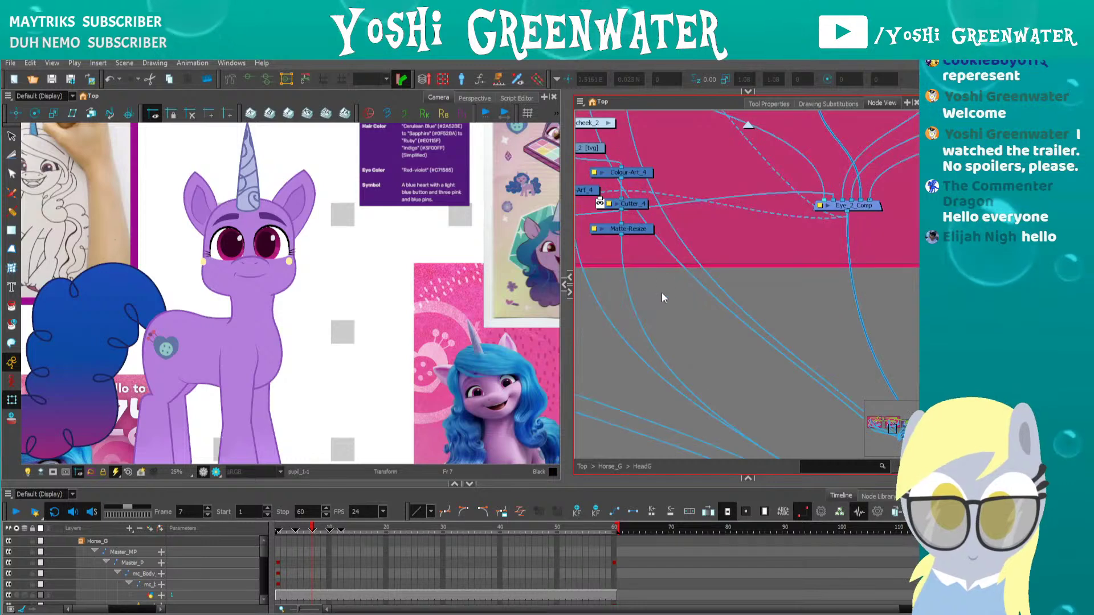
pyautogui.scroll(-5, 642, 296)
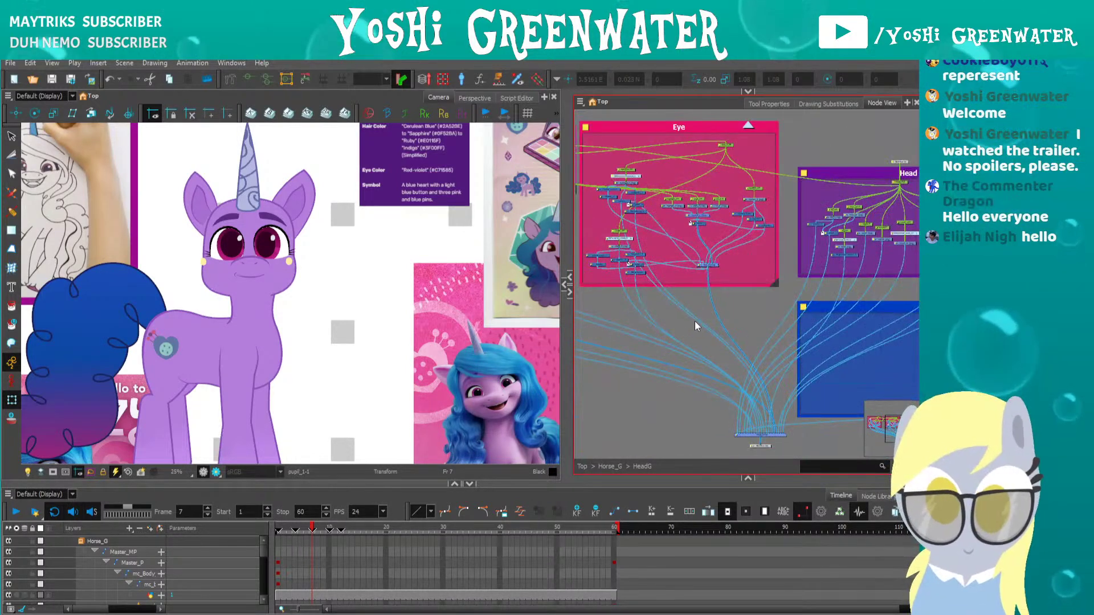
pyautogui.moveTo(695, 320)
pyautogui.mouseDown()
pyautogui.moveTo(780, 279)
pyautogui.moveTo(778, 297)
pyautogui.moveTo(682, 319)
pyautogui.mouseUp()
pyautogui.scroll(-3, 778, 297)
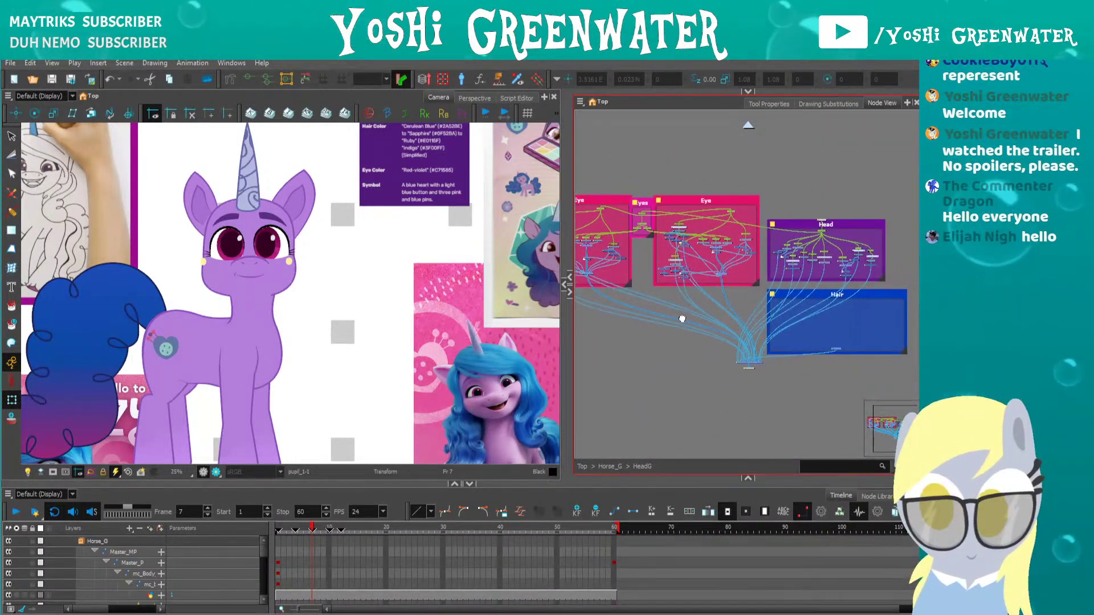
pyautogui.moveTo(566, 309); pyautogui.dragTo(511, 309)
pyautogui.scroll(3, 706, 338)
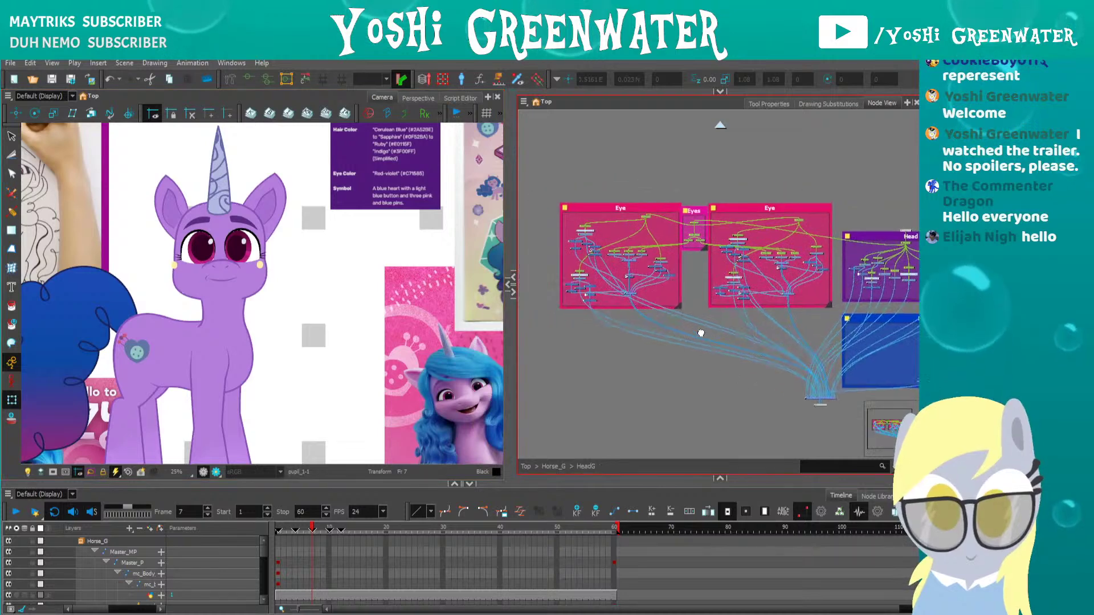
# Look over the node networks in the two Eye backdrops and the Head backdrop of HeadG
pyautogui.moveTo(750, 360); pyautogui.dragTo(579, 353)
pyautogui.moveTo(545, 298); pyautogui.dragTo(808, 347)
pyautogui.scroll(2, 807, 347)
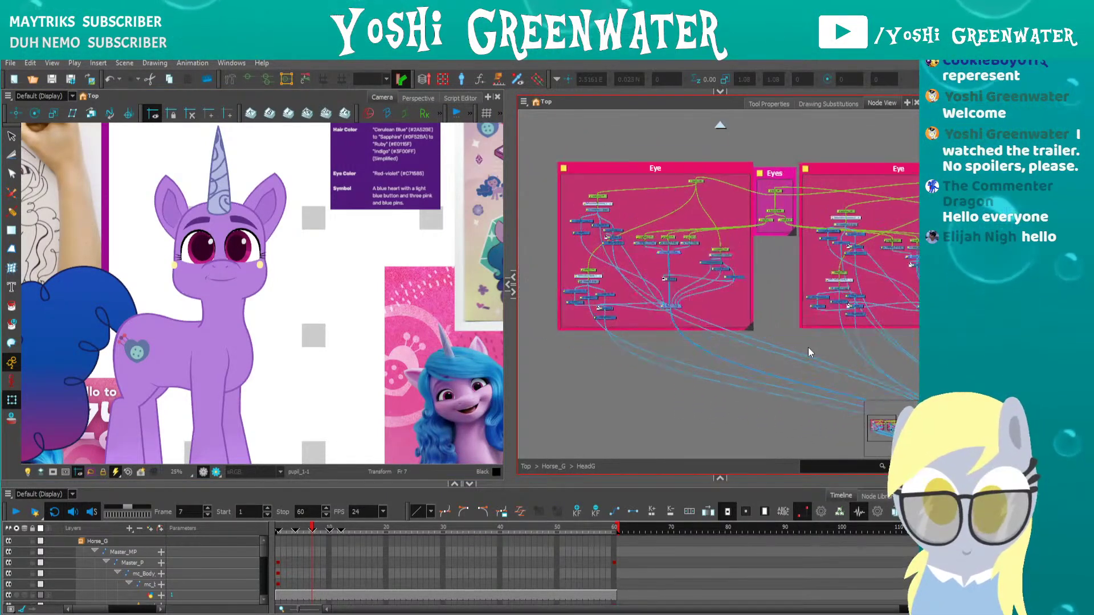
pyautogui.scroll(-3, 593, 213)
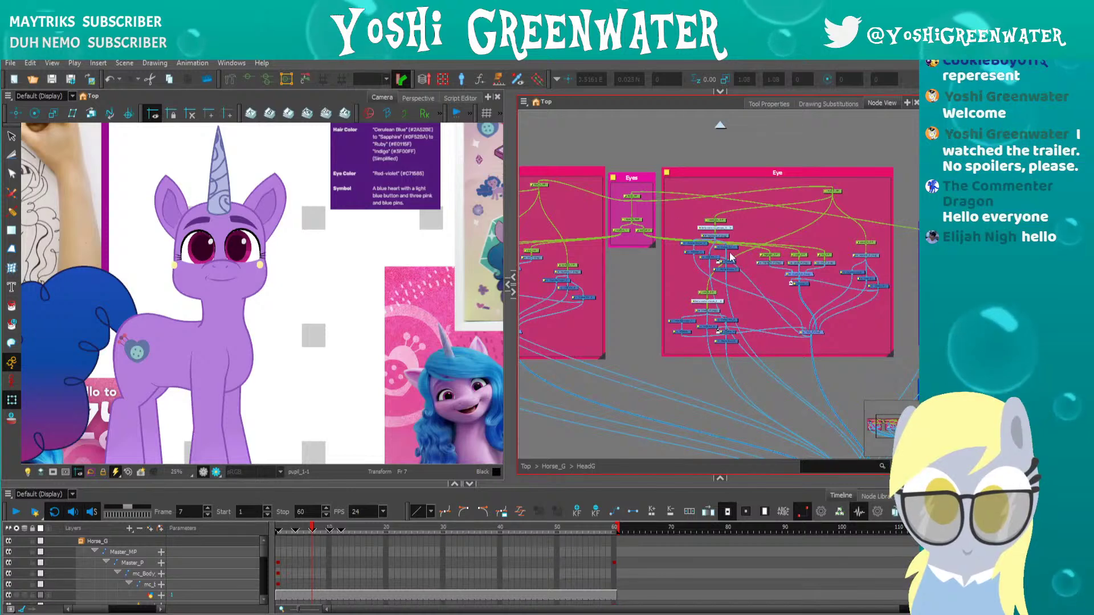
pyautogui.scroll(3, 675, 213)
pyautogui.scroll(2, 699, 212)
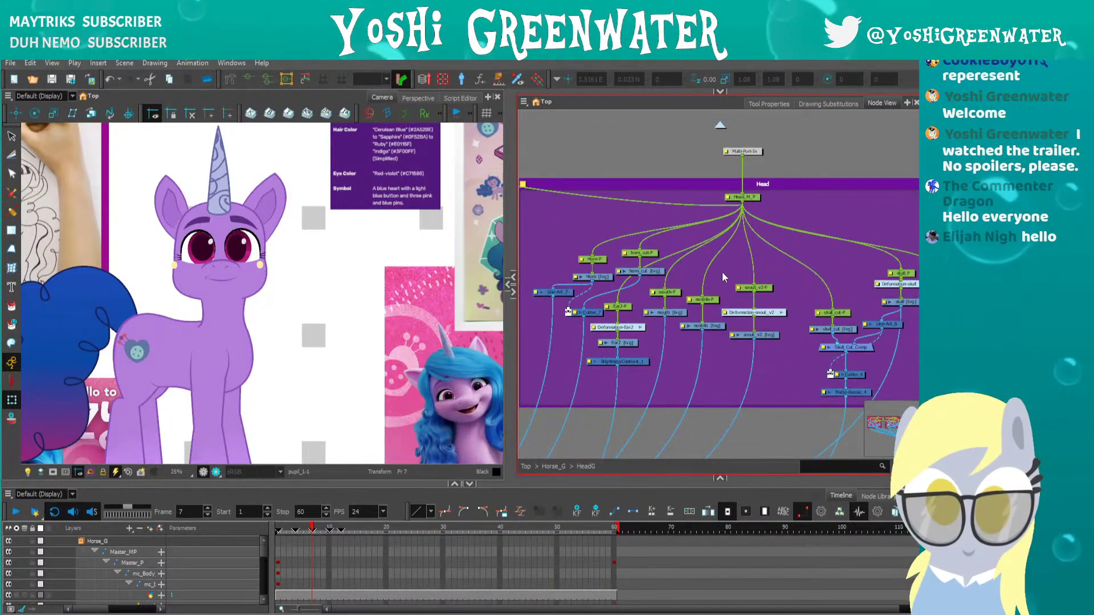
# Look over the mouth, skull and ear nodes in the Head backdrop and the Hair backdrop below it
pyautogui.moveTo(722, 273); pyautogui.dragTo(608, 210)
pyautogui.scroll(2, 764, 233)
pyautogui.moveTo(752, 239); pyautogui.dragTo(712, 168)
pyautogui.scroll(-1, 726, 167)
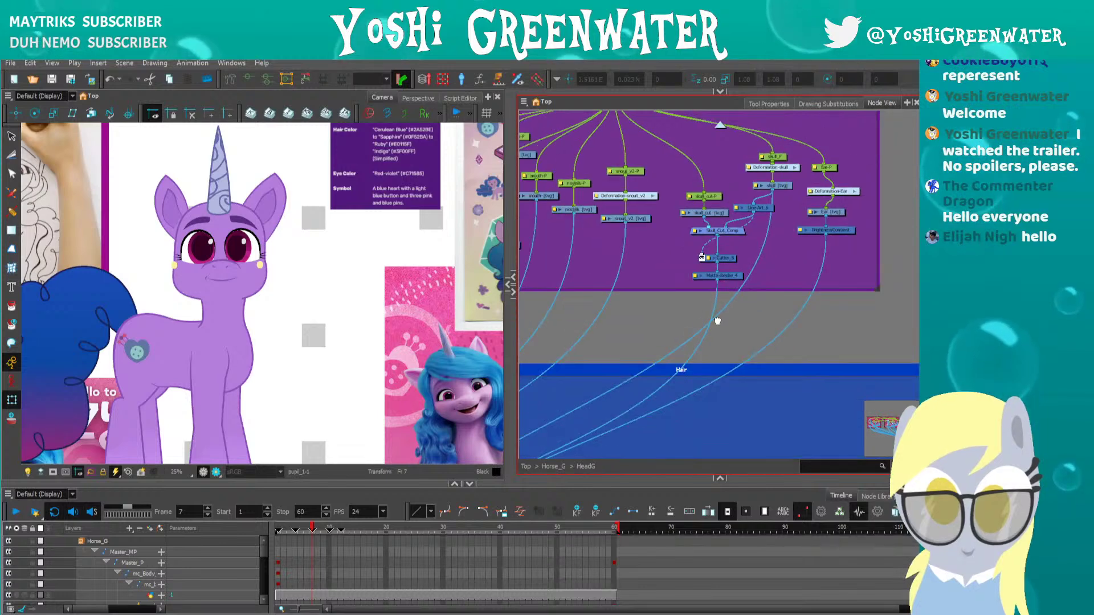
pyautogui.moveTo(717, 320); pyautogui.dragTo(811, 190)
pyautogui.scroll(-2, 789, 224)
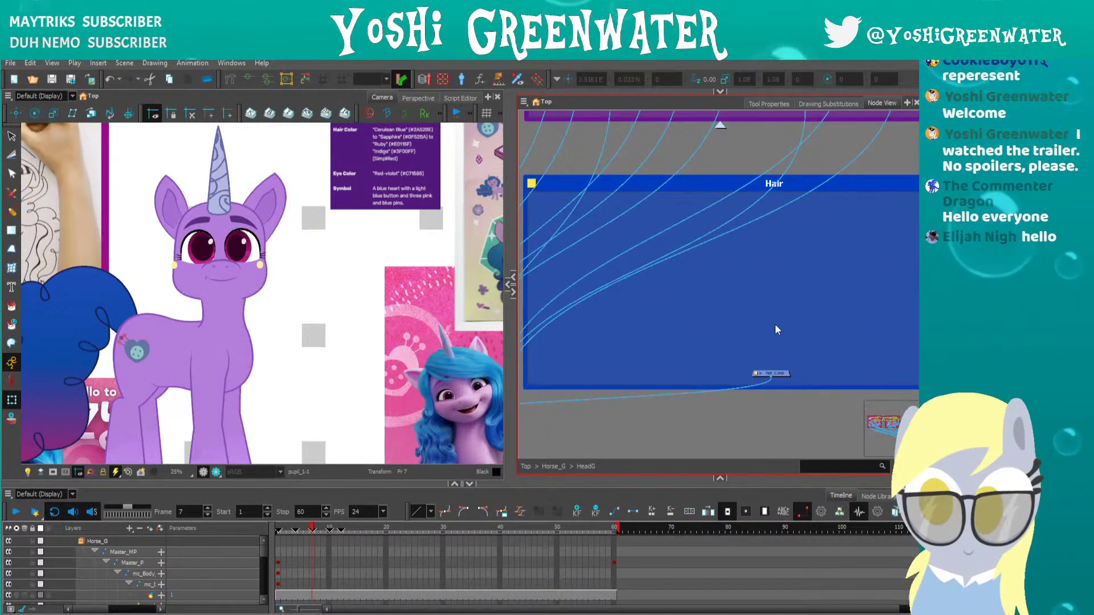
pyautogui.scroll(-3, 748, 312)
pyautogui.moveTo(746, 310); pyautogui.dragTo(713, 342)
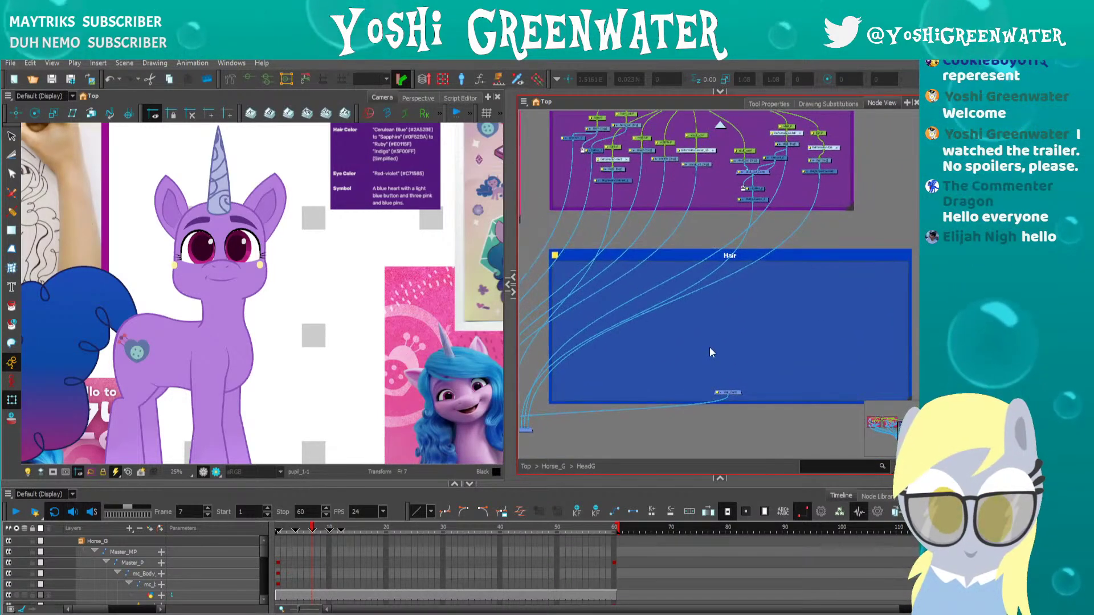
# Select the Horn and horn_cut drawings in the Head backdrop to examine how the horn is set up, and clear the selection
pyautogui.scroll(1, 710, 347)
pyautogui.moveTo(666, 246); pyautogui.dragTo(803, 387)
pyautogui.scroll(1, 803, 387)
pyautogui.moveTo(720, 315); pyautogui.dragTo(752, 390)
pyautogui.scroll(1, 755, 394)
pyautogui.moveTo(702, 254); pyautogui.dragTo(782, 430)
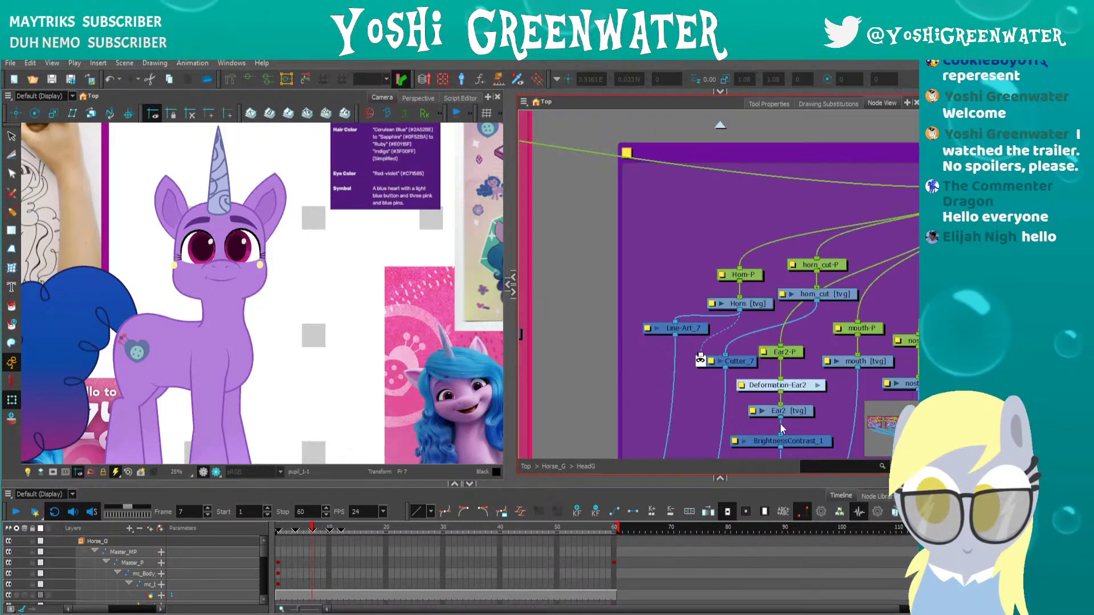
pyautogui.click(756, 303)
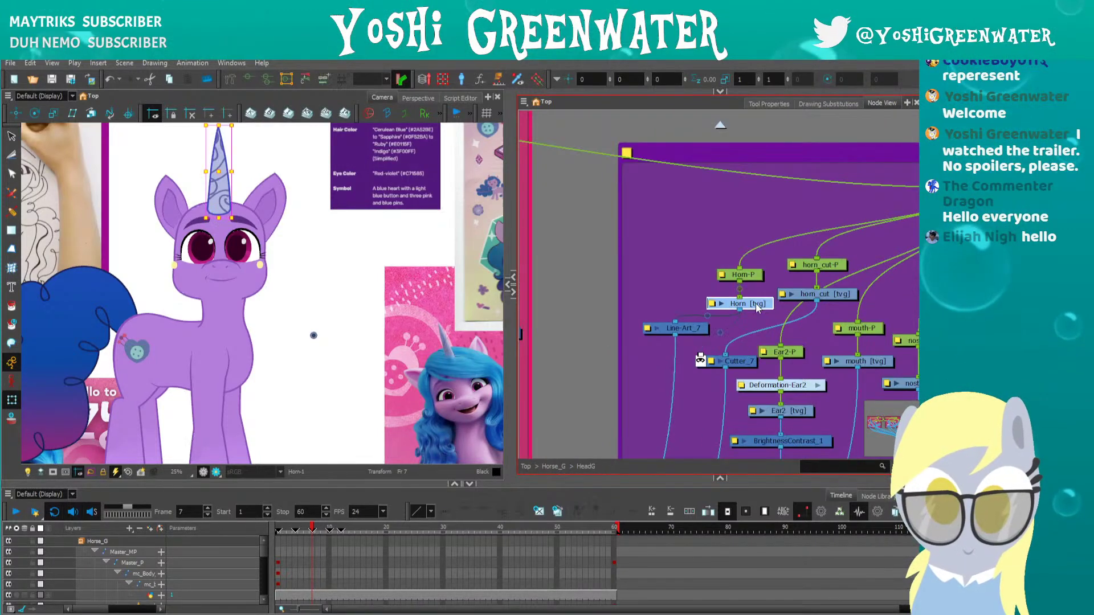
pyautogui.click(217, 172)
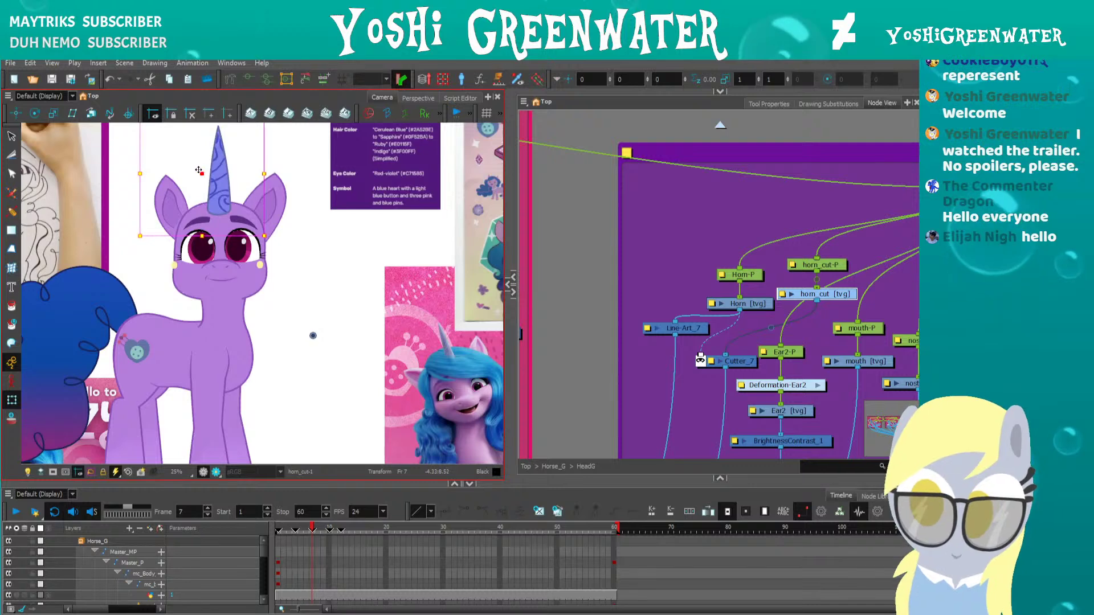
pyautogui.moveTo(198, 169); pyautogui.dragTo(211, 194)
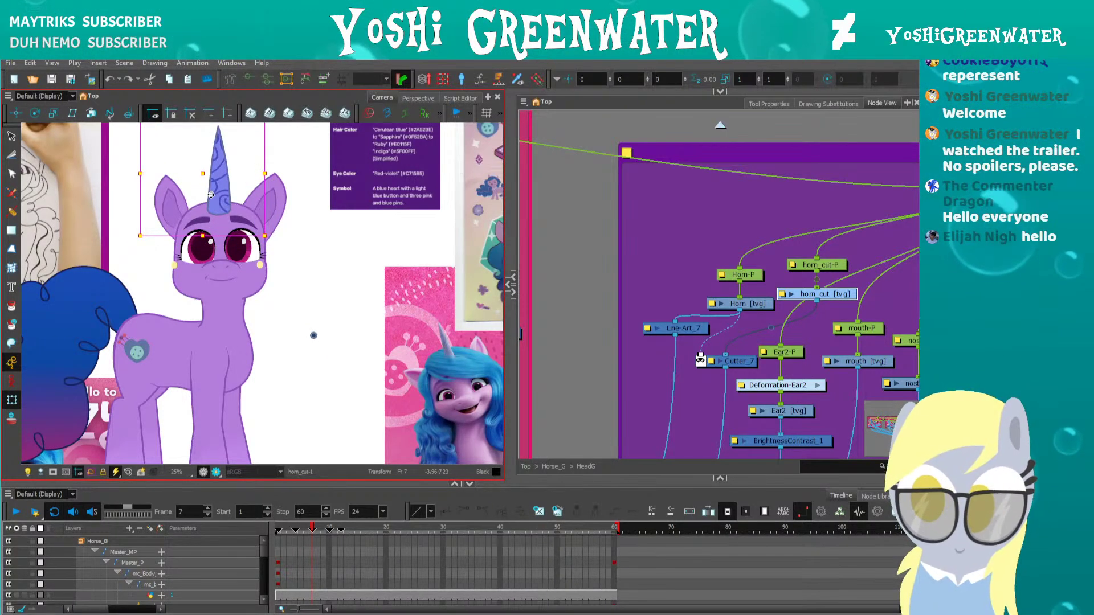
pyautogui.click(557, 296)
pyautogui.moveTo(147, 259); pyautogui.dragTo(167, 278)
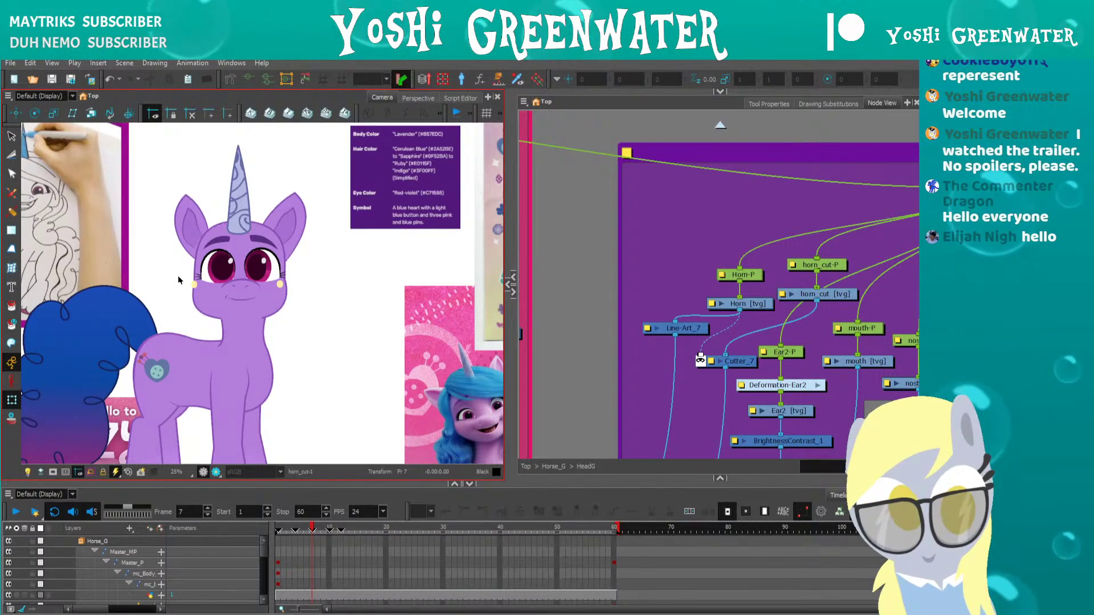
# Show the Hair backdrop in the Node View and study Izzy's mane in the sticker and poster reference images
pyautogui.moveTo(555, 319); pyautogui.dragTo(554, 225)
pyautogui.scroll(-5, 619, 339)
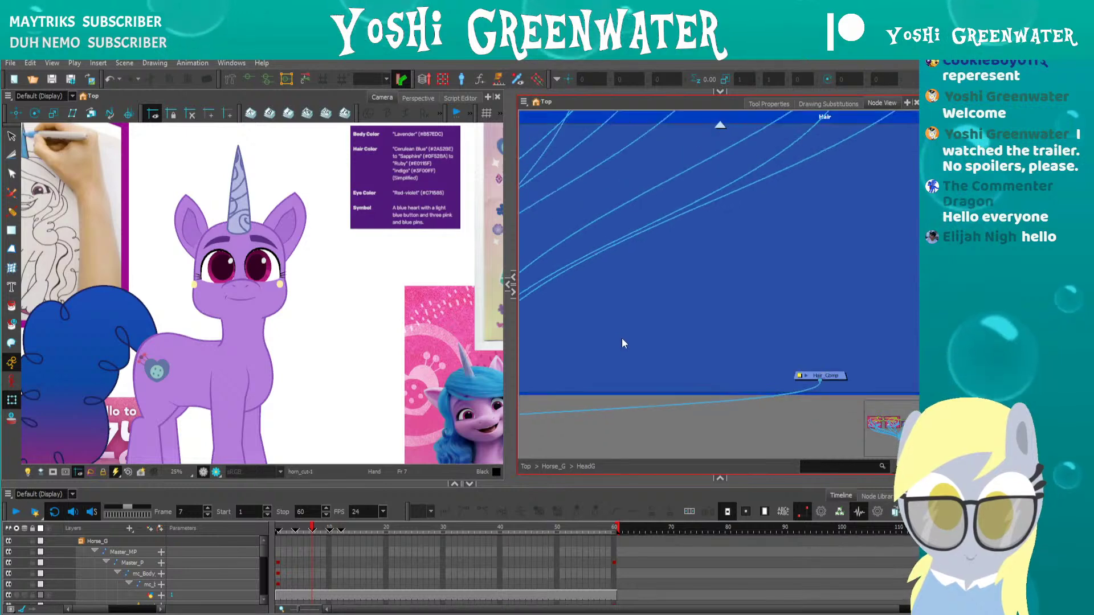
pyautogui.scroll(-2, 228, 307)
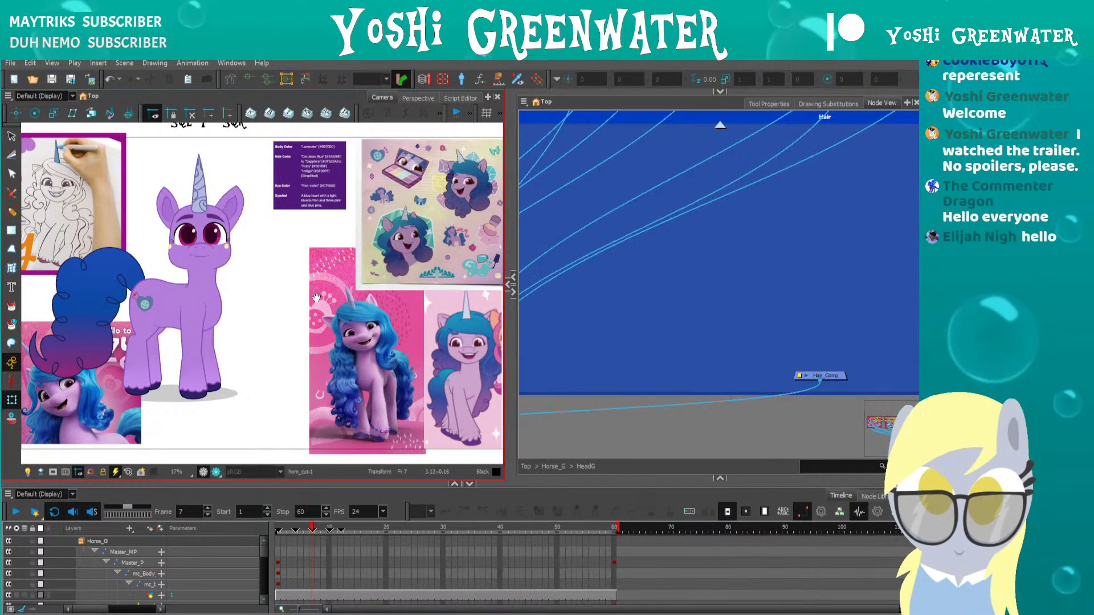
pyautogui.moveTo(284, 297); pyautogui.dragTo(209, 263)
pyautogui.scroll(2, 289, 306)
pyautogui.scroll(-1, 288, 306)
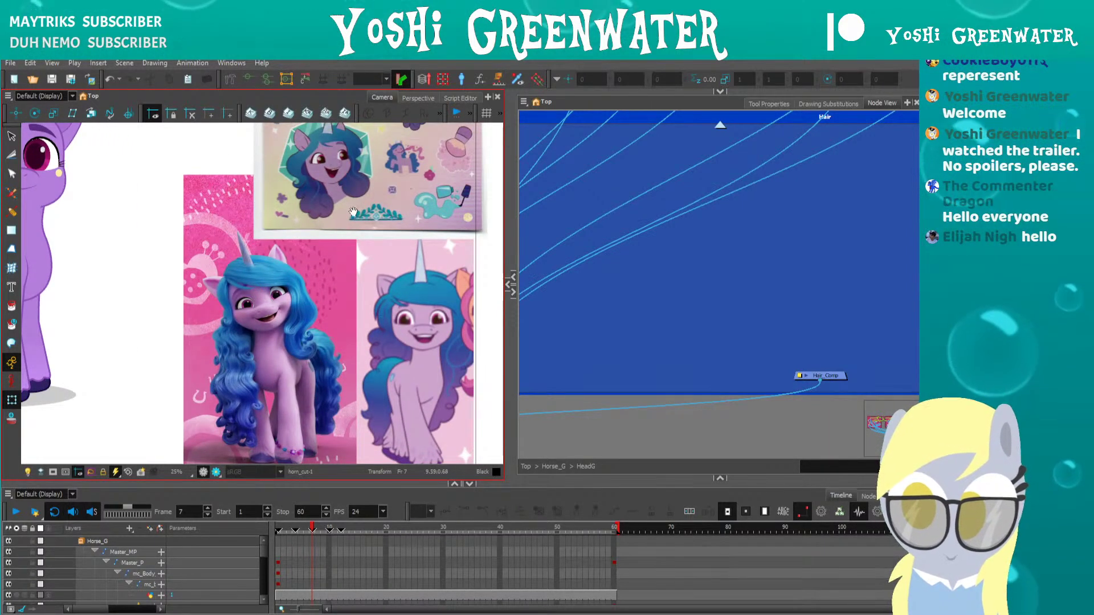
pyautogui.moveTo(354, 212); pyautogui.dragTo(346, 276)
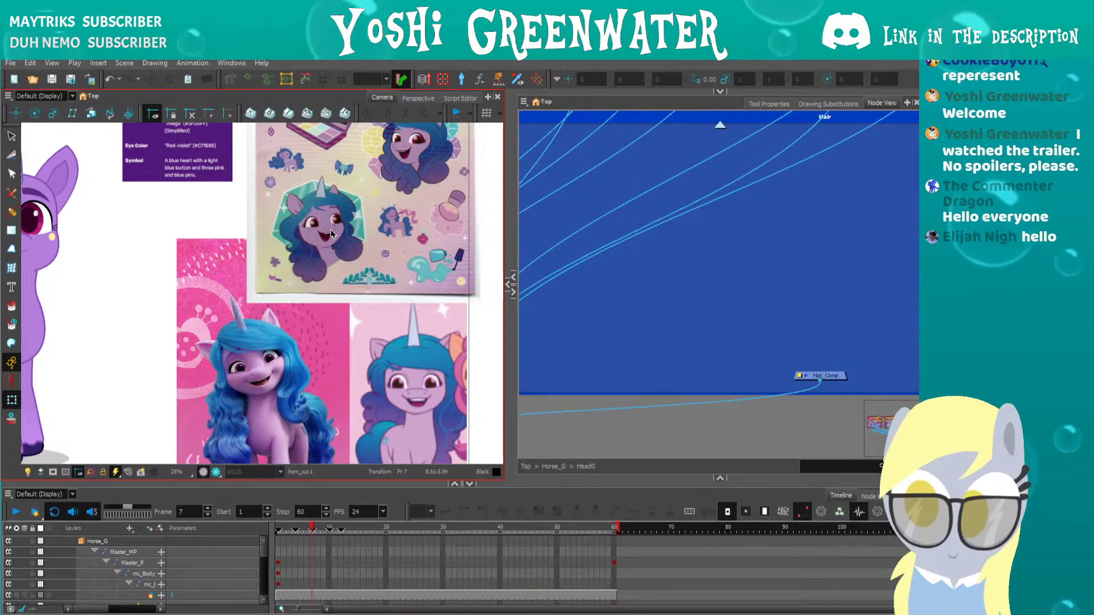
pyautogui.moveTo(215, 321); pyautogui.dragTo(219, 256)
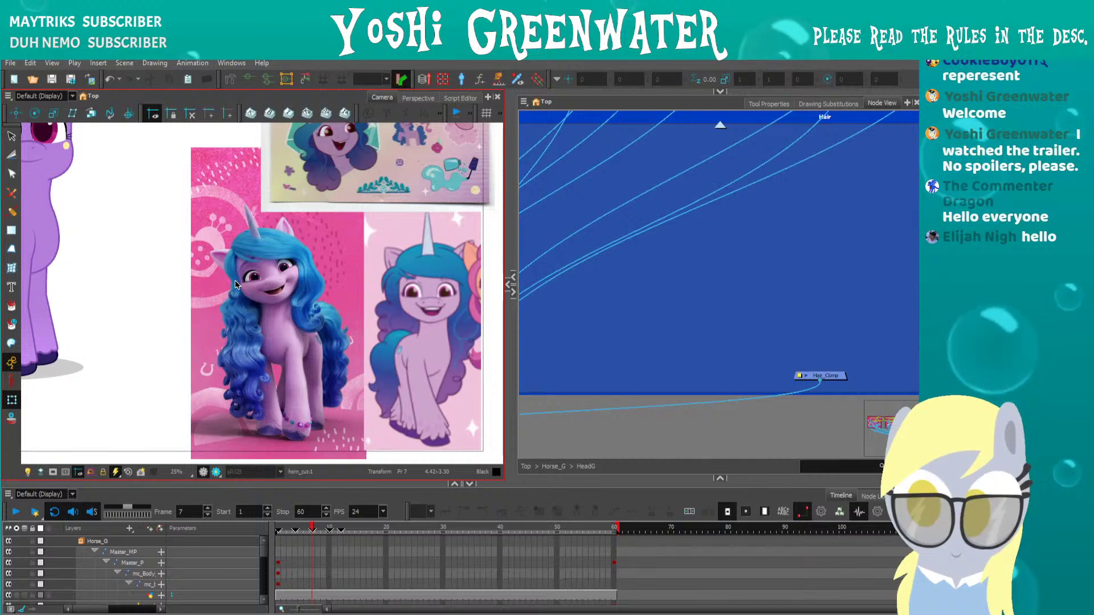
# Go to frame 4 and examine the front of the mane around the horn in the reference images
pyautogui.press(',')
pyautogui.press(',')
pyautogui.press(',')
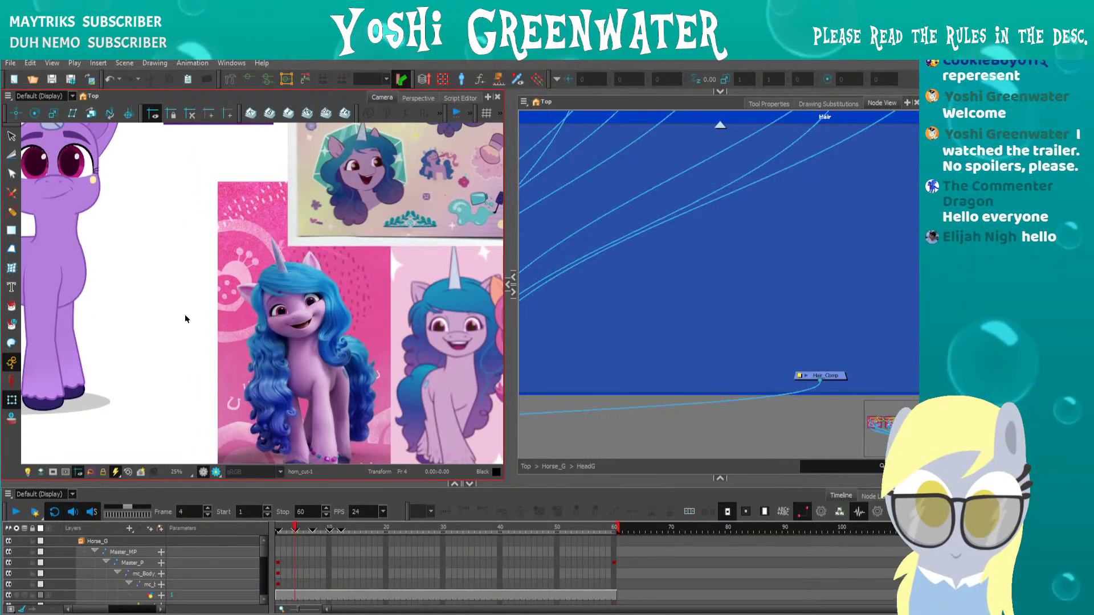
pyautogui.moveTo(175, 358); pyautogui.dragTo(154, 311)
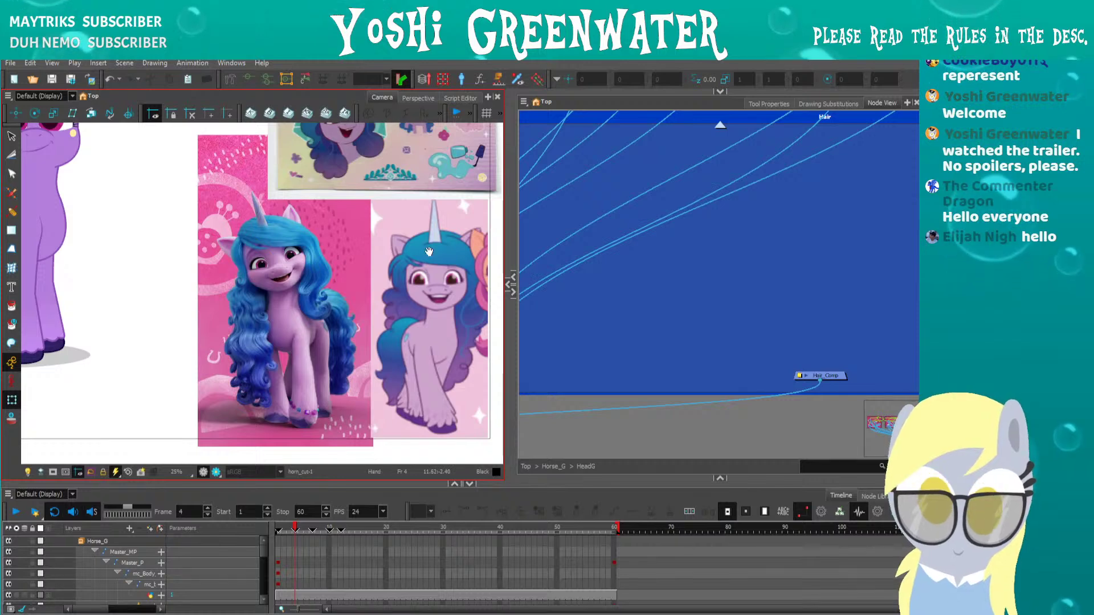
pyautogui.moveTo(425, 250); pyautogui.dragTo(408, 245)
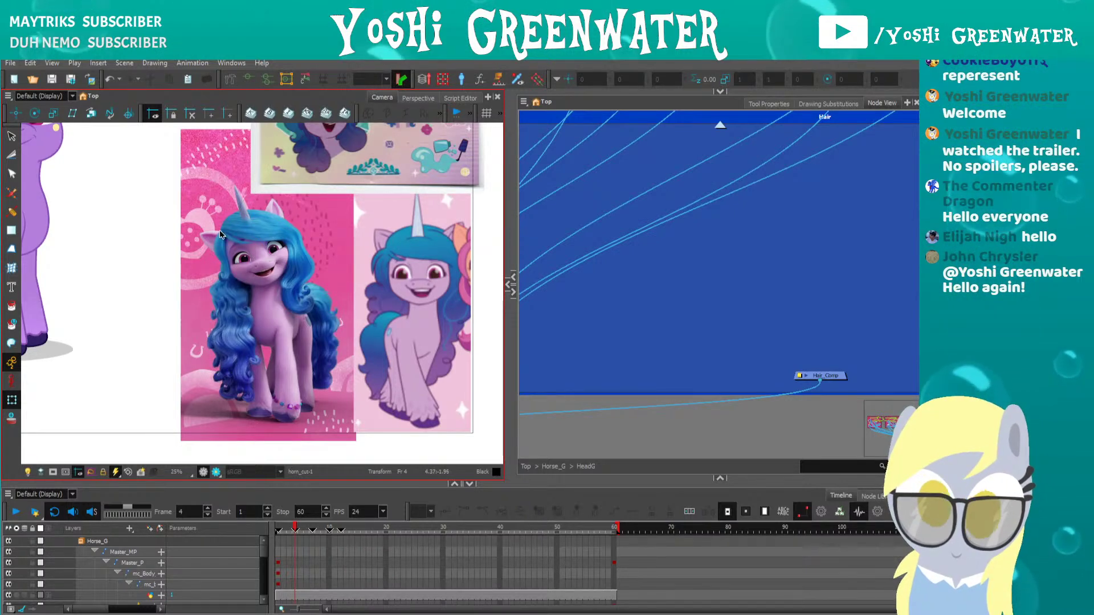
pyautogui.moveTo(173, 271); pyautogui.dragTo(144, 329)
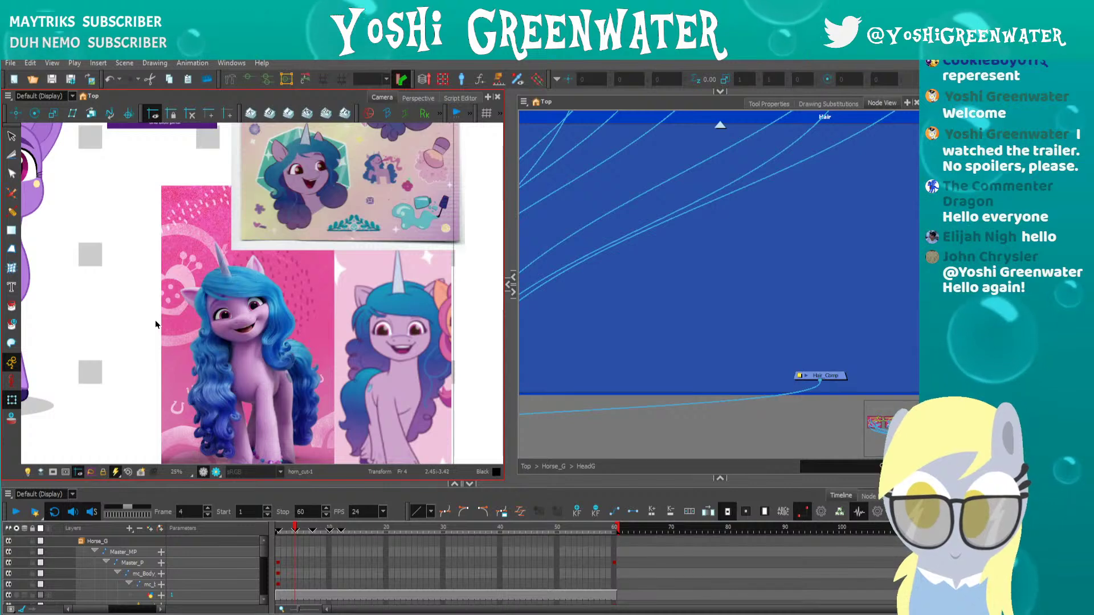
pyautogui.click(153, 320)
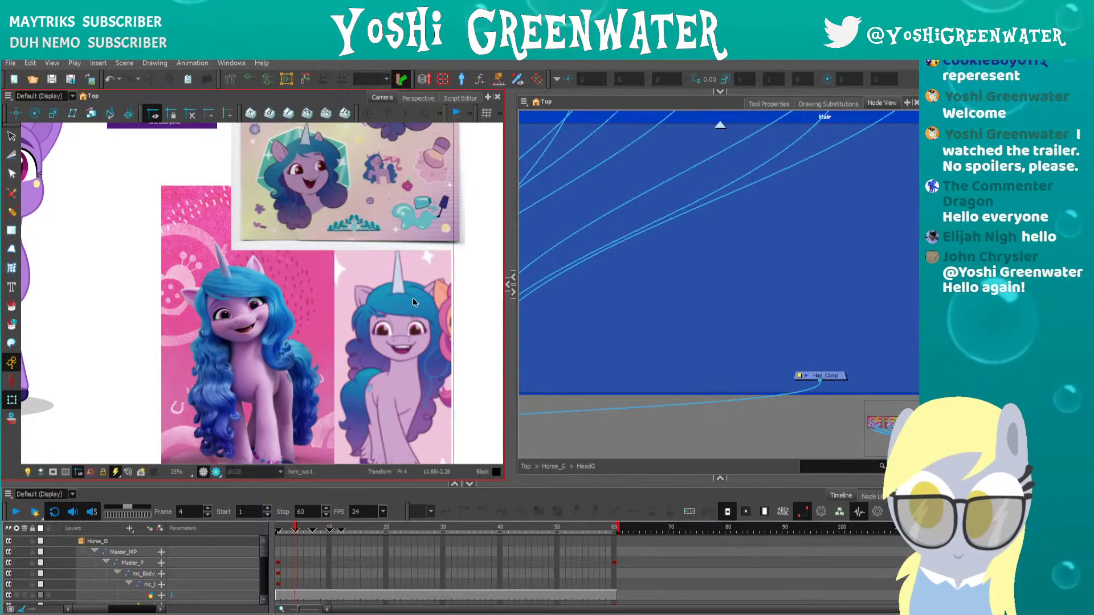
pyautogui.scroll(3, 396, 293)
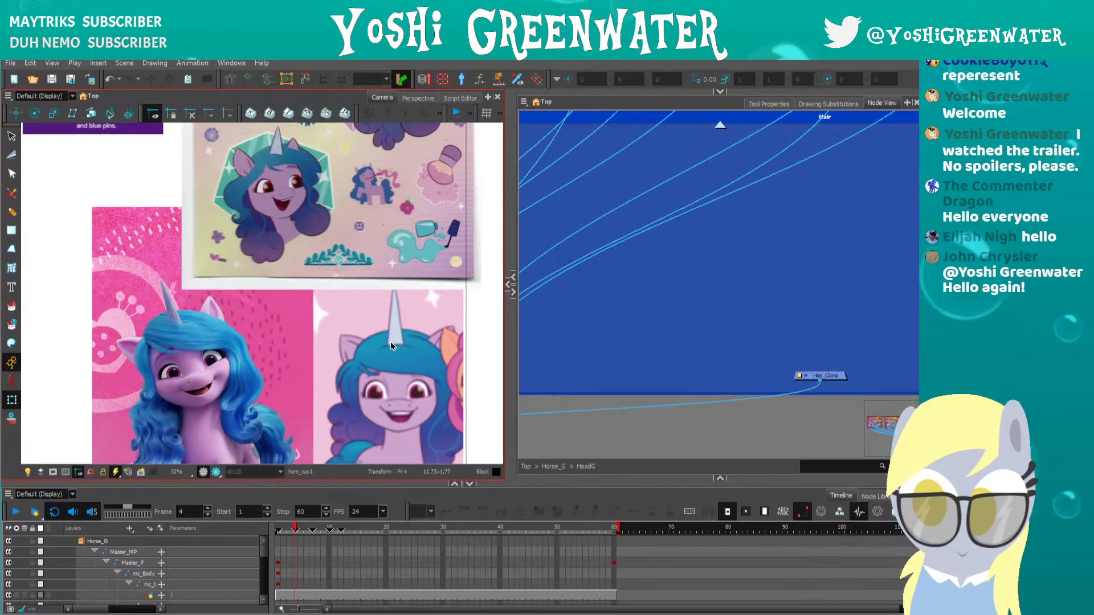
pyautogui.scroll(-3, 374, 354)
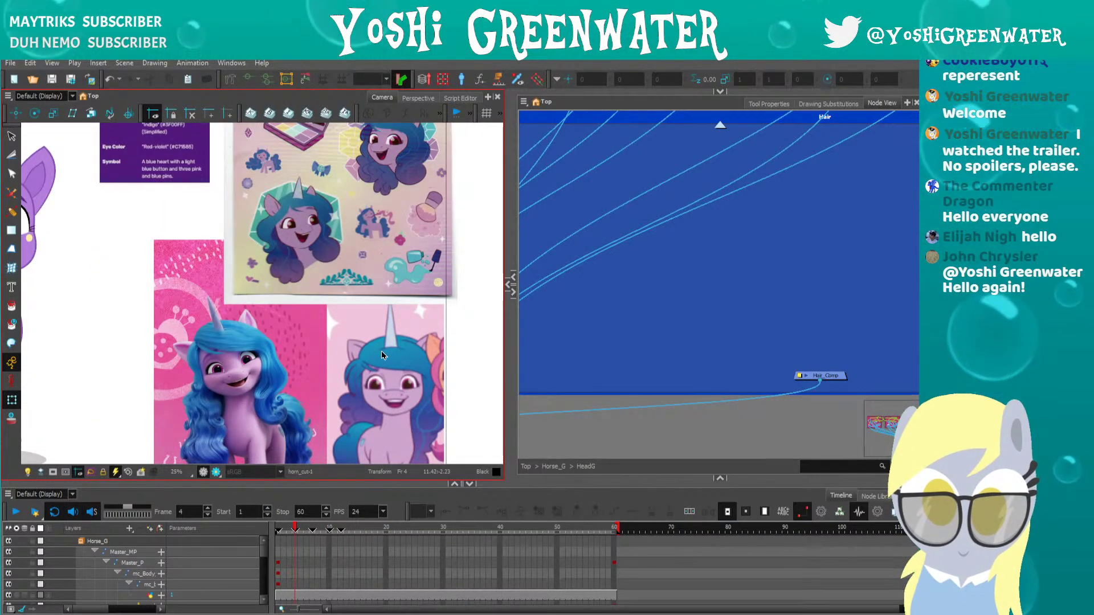
# Add a vector drawing layer named hair_front inside the Hair backdrop, keeping the layer dialog open clear of the references
pyautogui.click(787, 324)
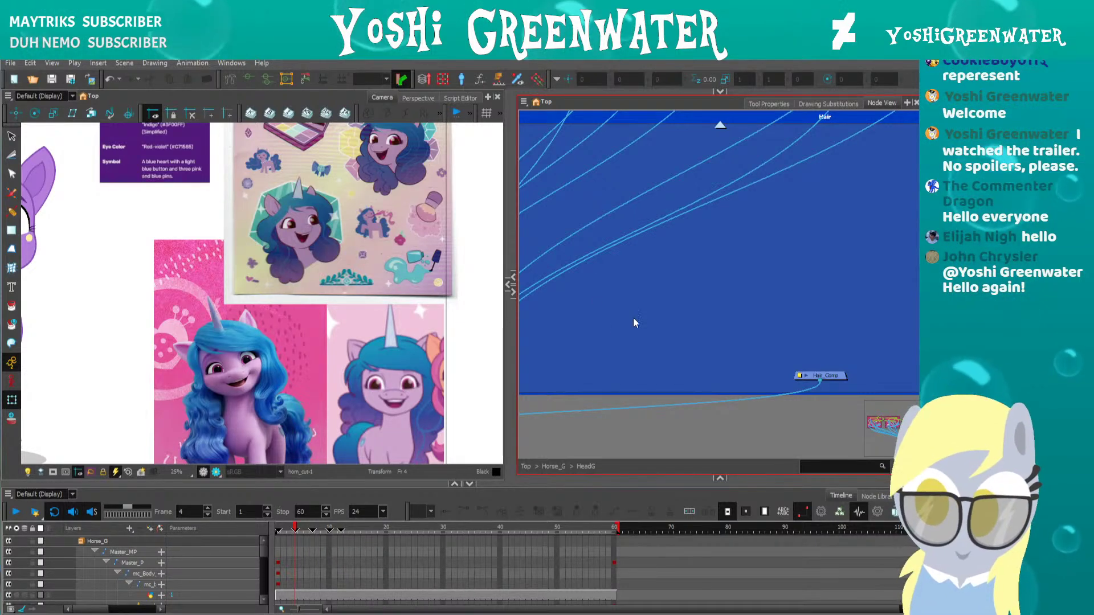
pyautogui.moveTo(660, 293); pyautogui.dragTo(569, 319)
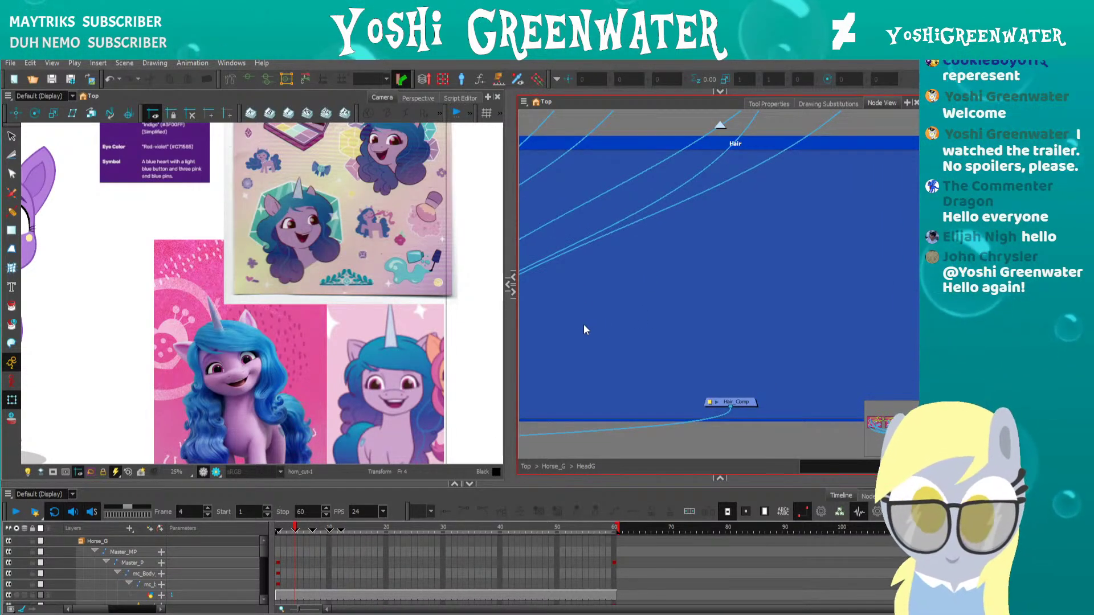
pyautogui.hotkey('ctrl', 'r')
pyautogui.write('hair')
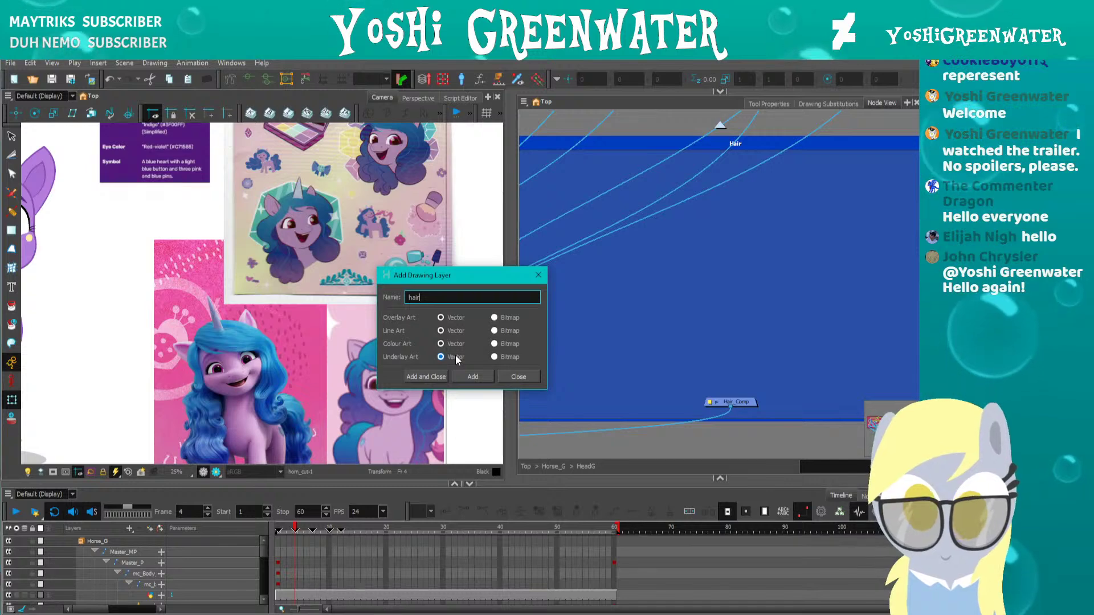
pyautogui.write('_')
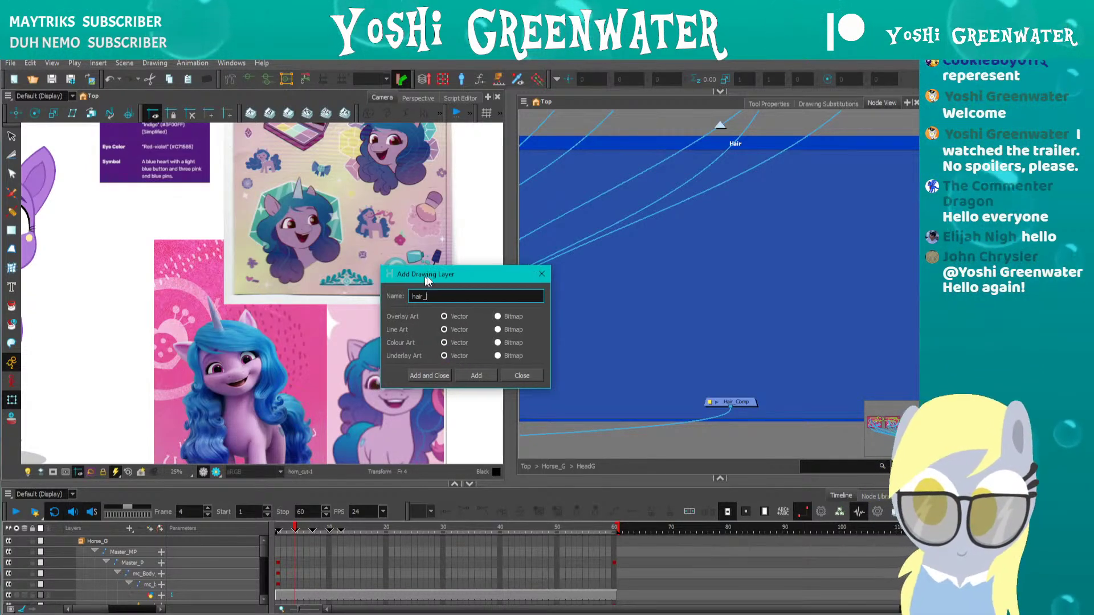
pyautogui.moveTo(427, 275); pyautogui.dragTo(577, 322)
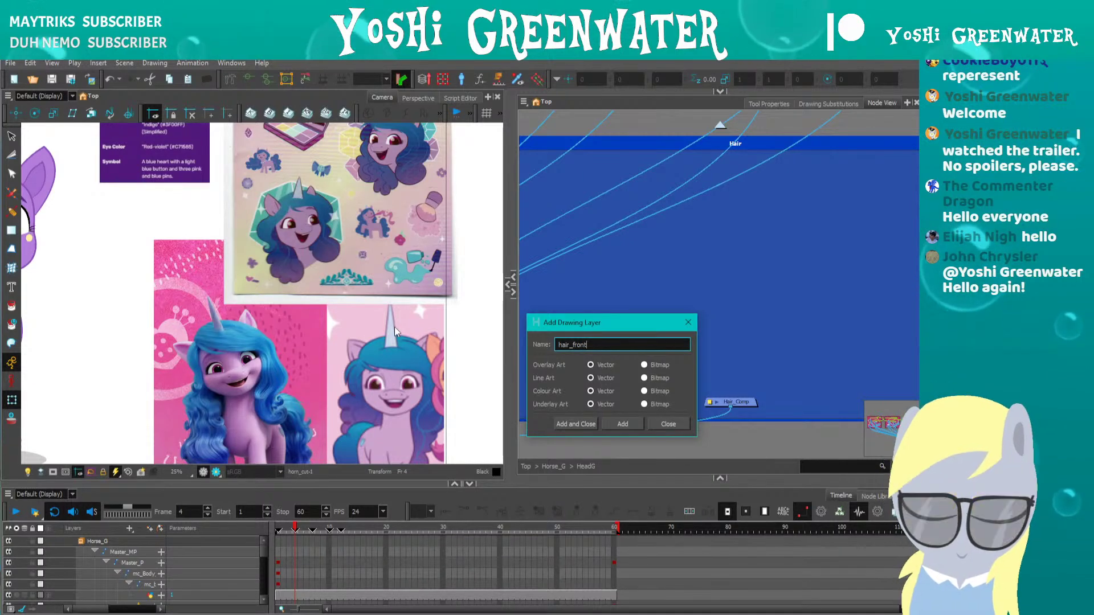
pyautogui.press('Return')
# Add a second drawing layer named hair_front_strand to the Hair backdrop
pyautogui.write('hair_')
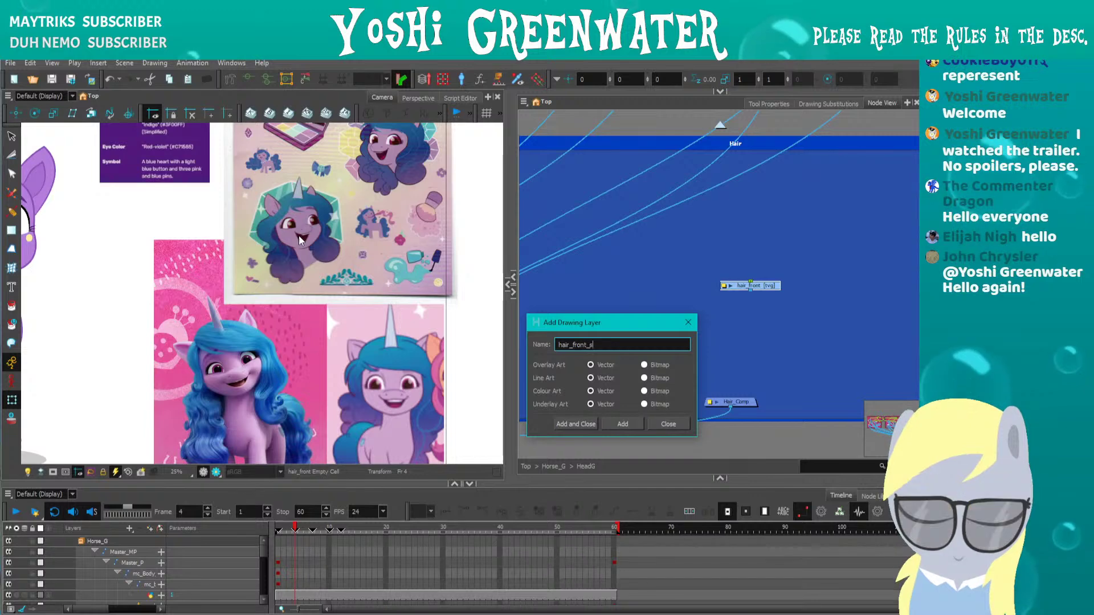
pyautogui.press('BackSpace')
pyautogui.press('BackSpace')
pyautogui.write('r')
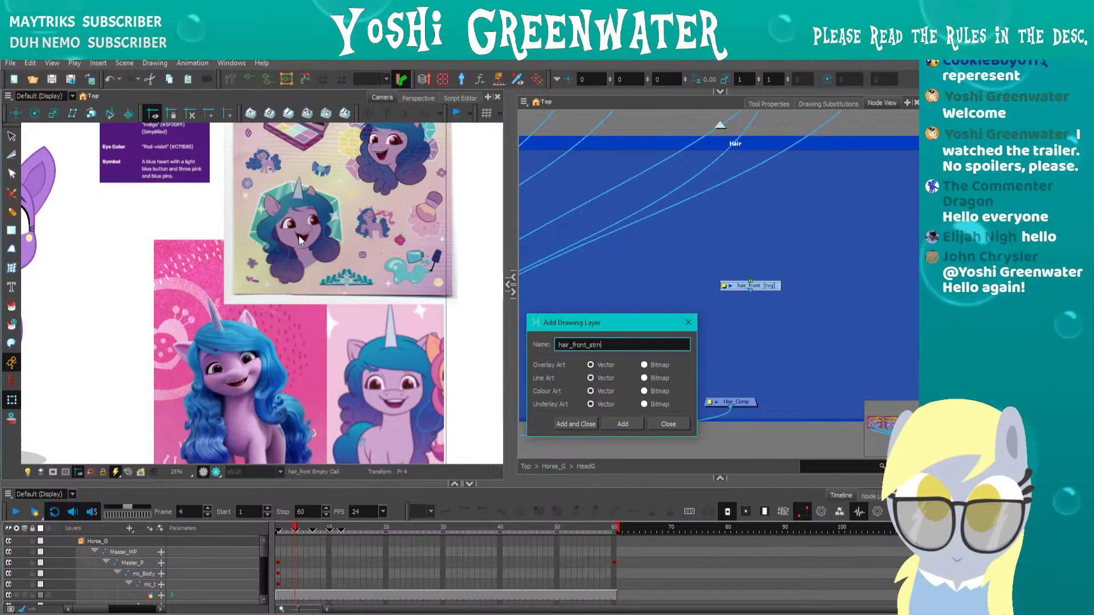
pyautogui.write('and')
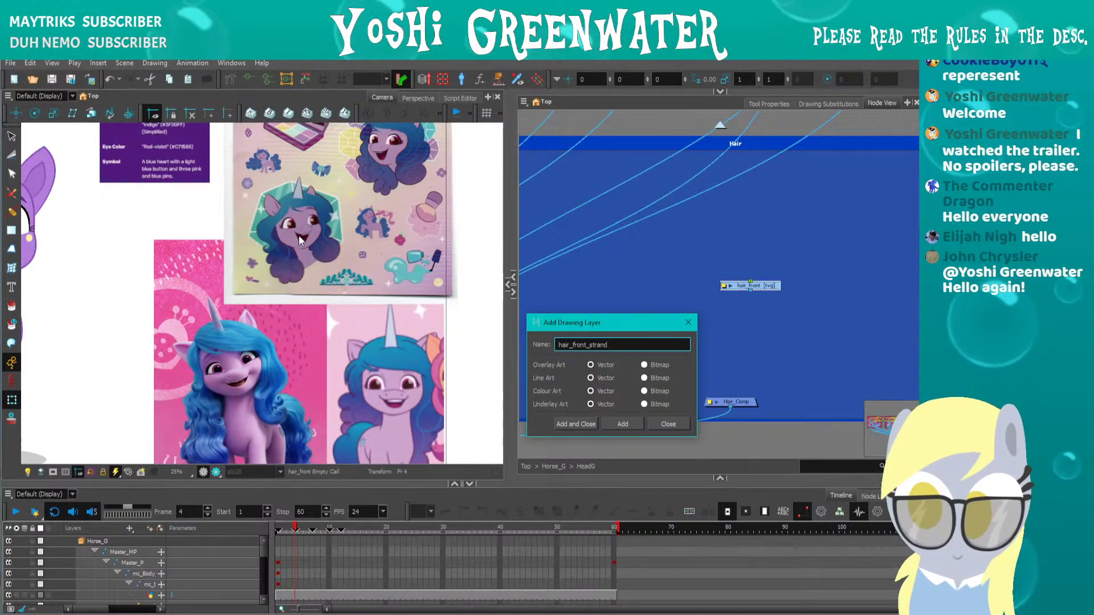
pyautogui.press('Return')
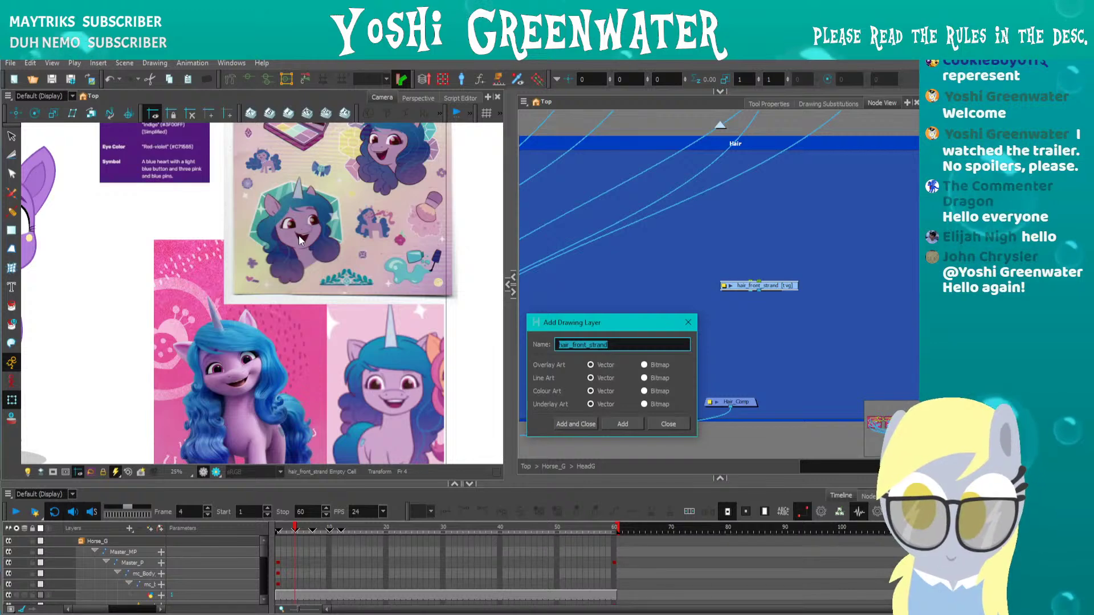
# Add a drawing layer named hair_side_short for the short side section of the mane
pyautogui.press('Right')
pyautogui.press('BackSpace')
pyautogui.press('BackSpace')
pyautogui.press('BackSpace')
pyautogui.press('BackSpace')
pyautogui.press('BackSpace')
pyautogui.press('BackSpace')
pyautogui.press('BackSpace')
pyautogui.press('BackSpace')
pyautogui.press('BackSpace')
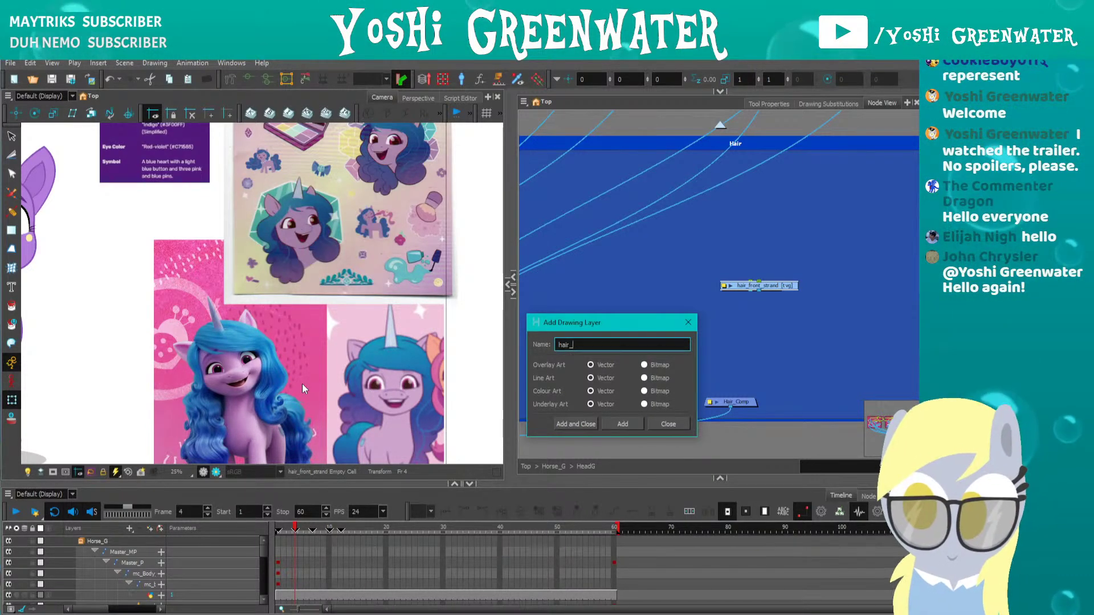
pyautogui.write('ide_short')
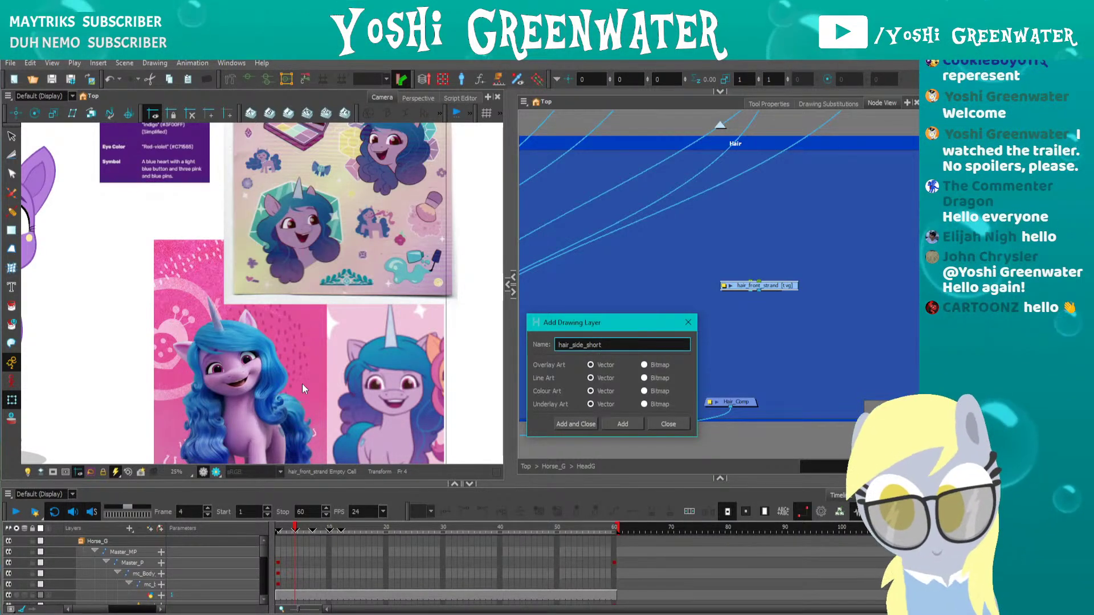
pyautogui.press('Return')
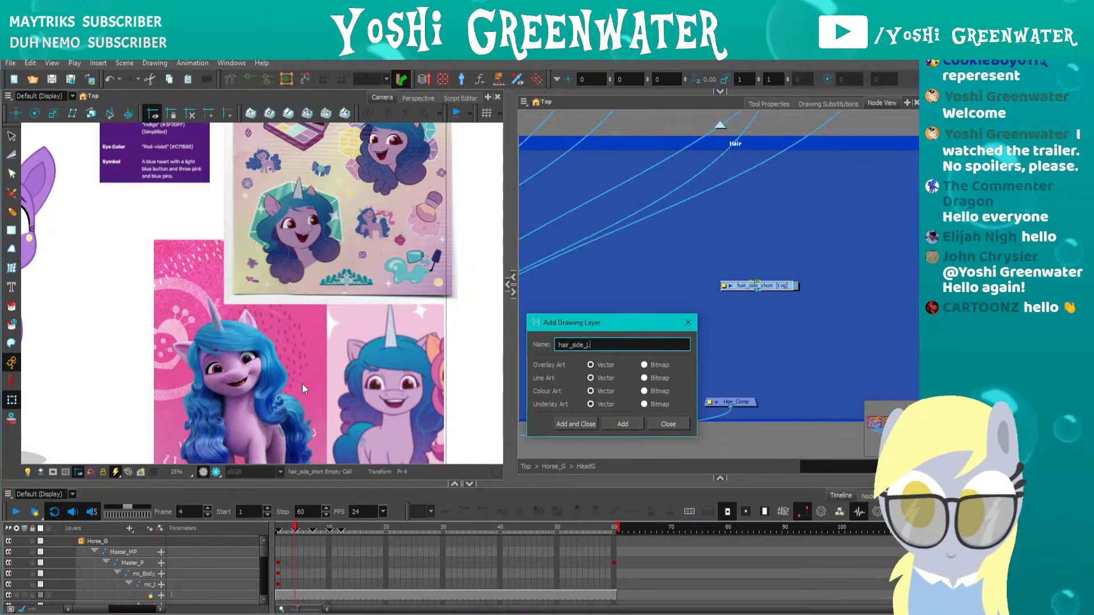
# Add a drawing layer named hair_side_Long, close the layer dialog and deselect the new node
pyautogui.press('Return')
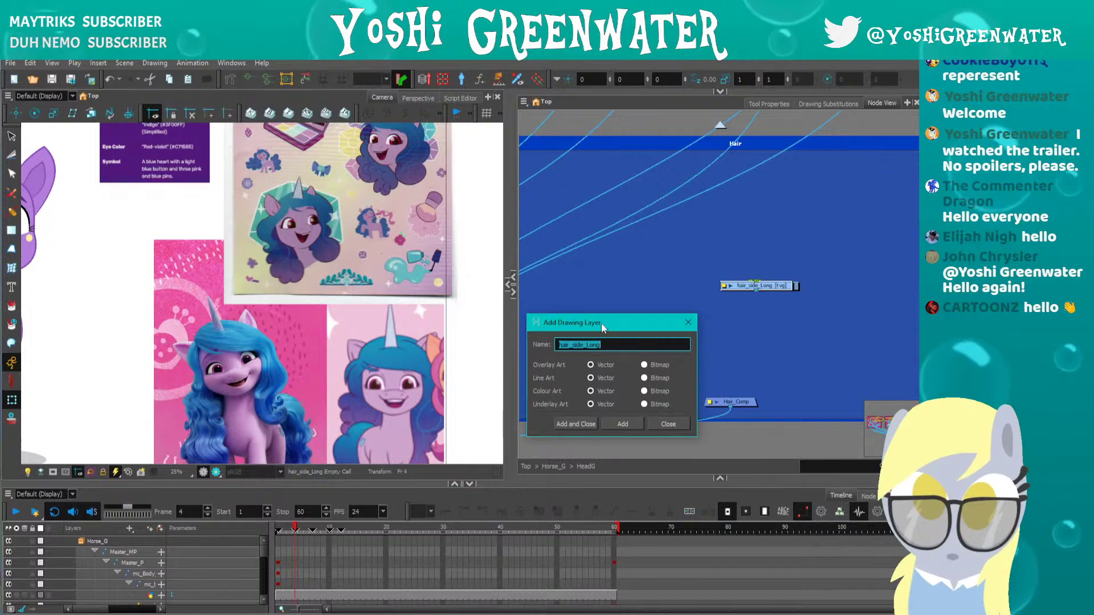
pyautogui.click(688, 322)
pyautogui.click(667, 302)
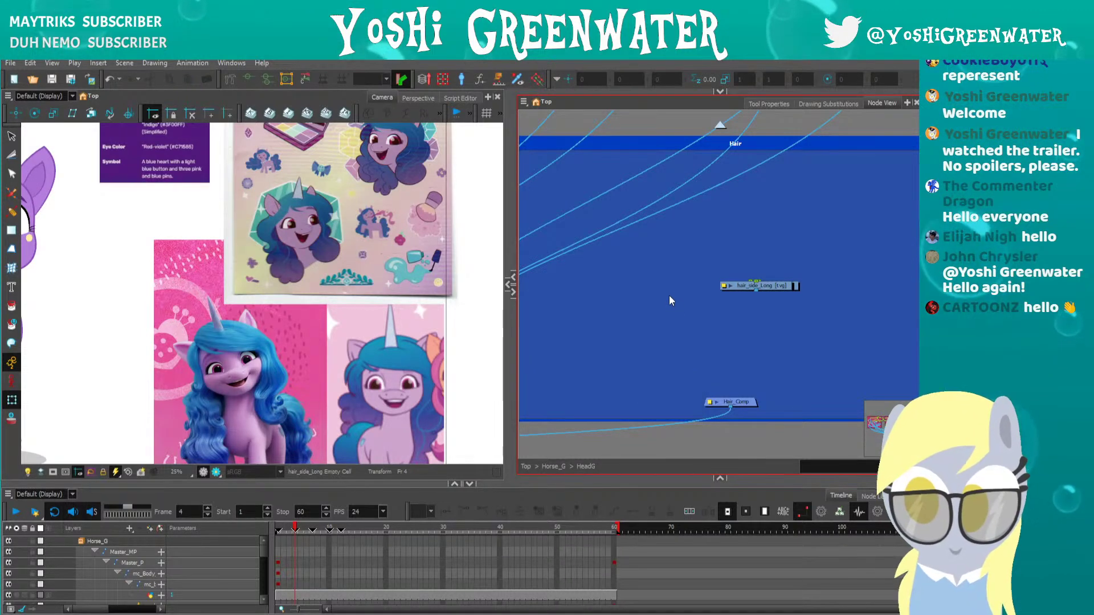
pyautogui.scroll(-3, 251, 268)
pyautogui.moveTo(245, 271); pyautogui.dragTo(355, 293)
pyautogui.scroll(1, 281, 285)
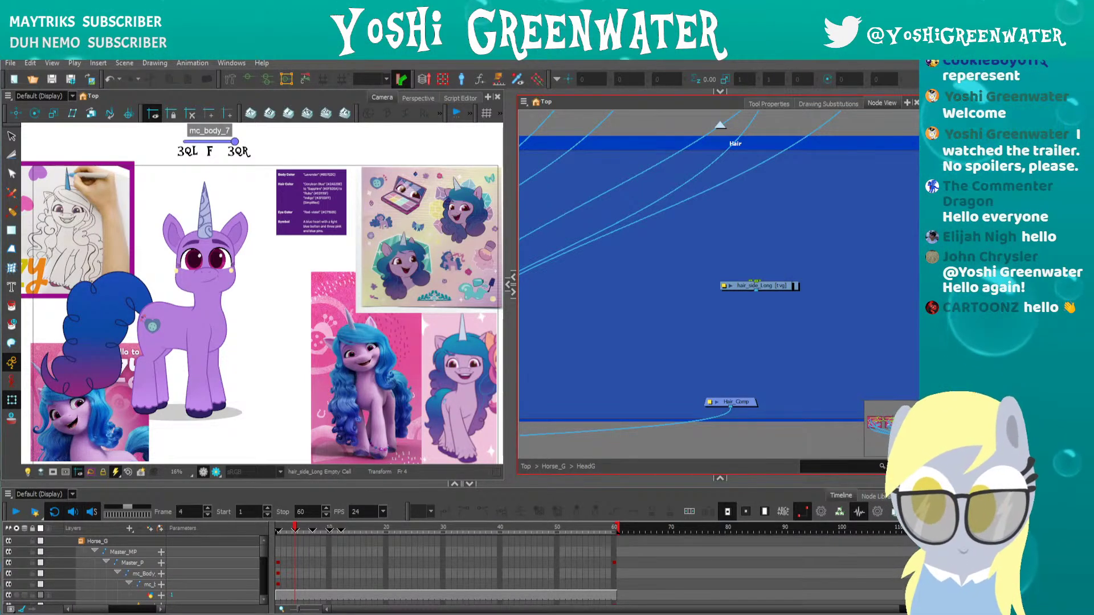
# Spread the four stacked hair drawing nodes apart above Hair_Comp and connect each of them to that composite
pyautogui.scroll(-3, 757, 285)
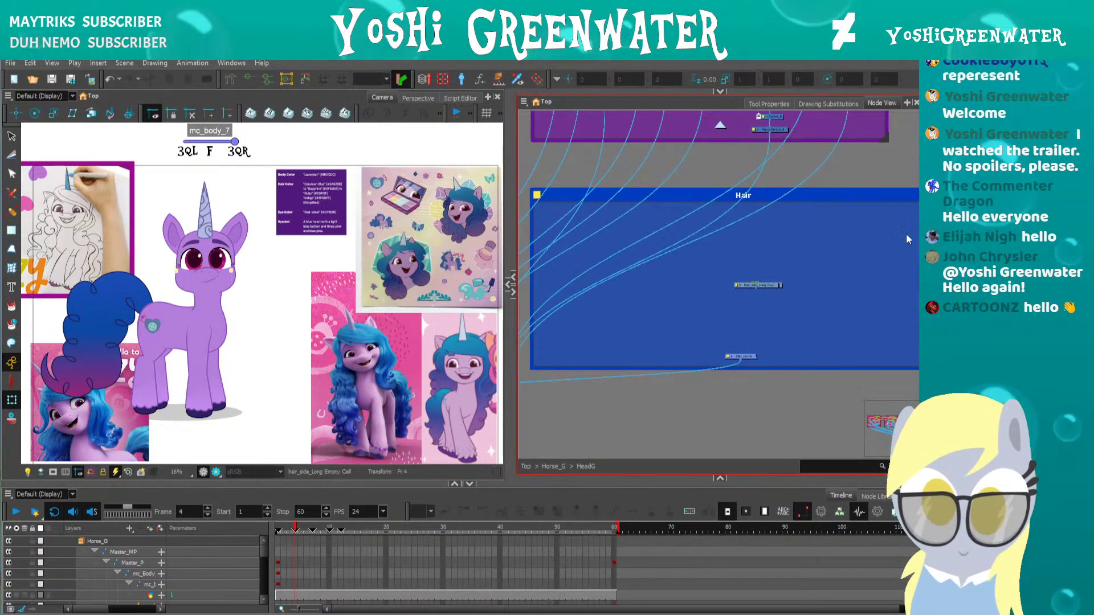
pyautogui.scroll(-3, 617, 259)
pyautogui.scroll(3, 627, 263)
pyautogui.moveTo(687, 272); pyautogui.dragTo(724, 274)
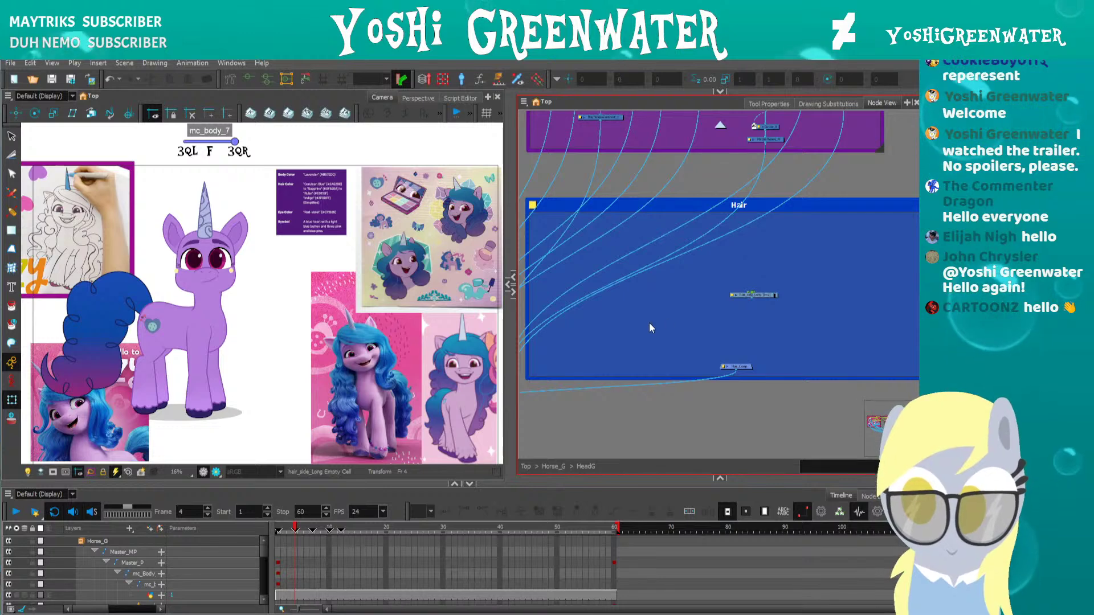
pyautogui.scroll(1, 696, 319)
pyautogui.moveTo(509, 302); pyautogui.dragTo(427, 302)
pyautogui.scroll(2, 627, 314)
pyautogui.moveTo(647, 320); pyautogui.dragTo(530, 296)
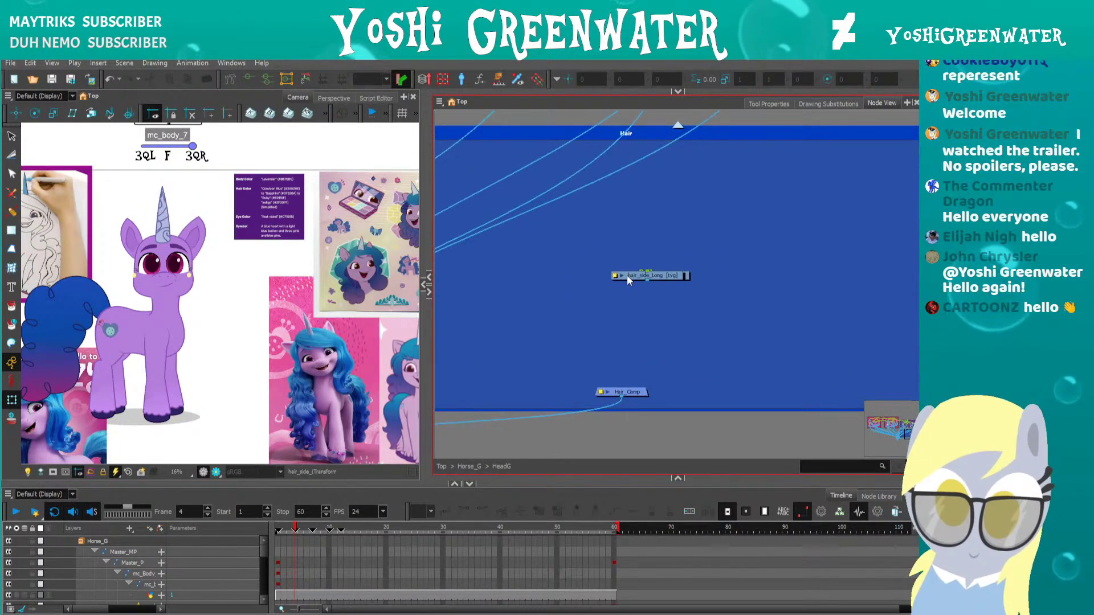
pyautogui.moveTo(631, 279); pyautogui.dragTo(561, 316)
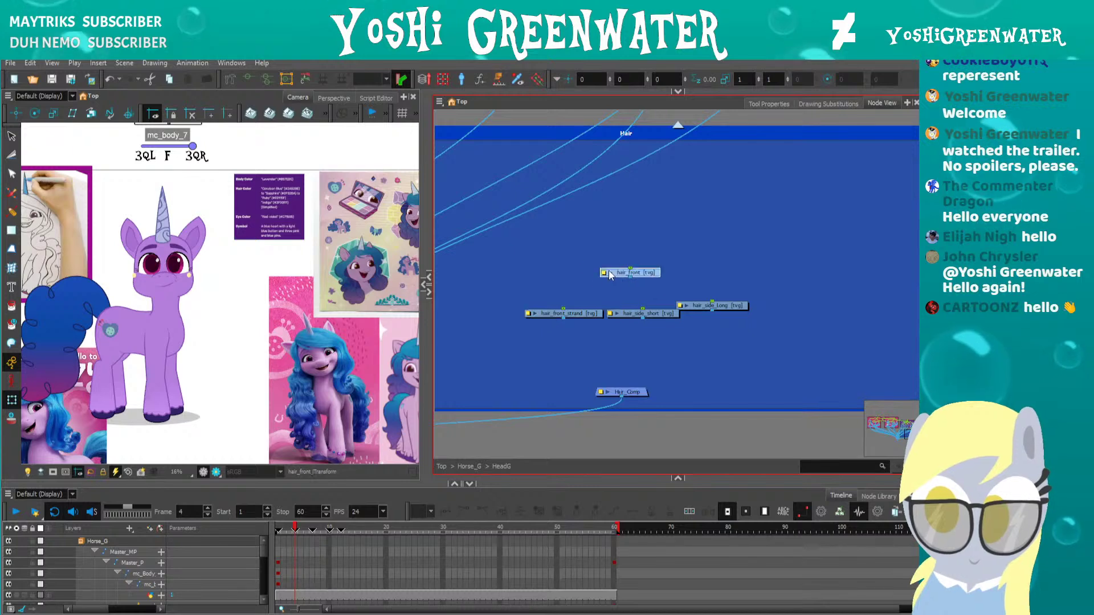
pyautogui.moveTo(633, 276); pyautogui.dragTo(491, 303)
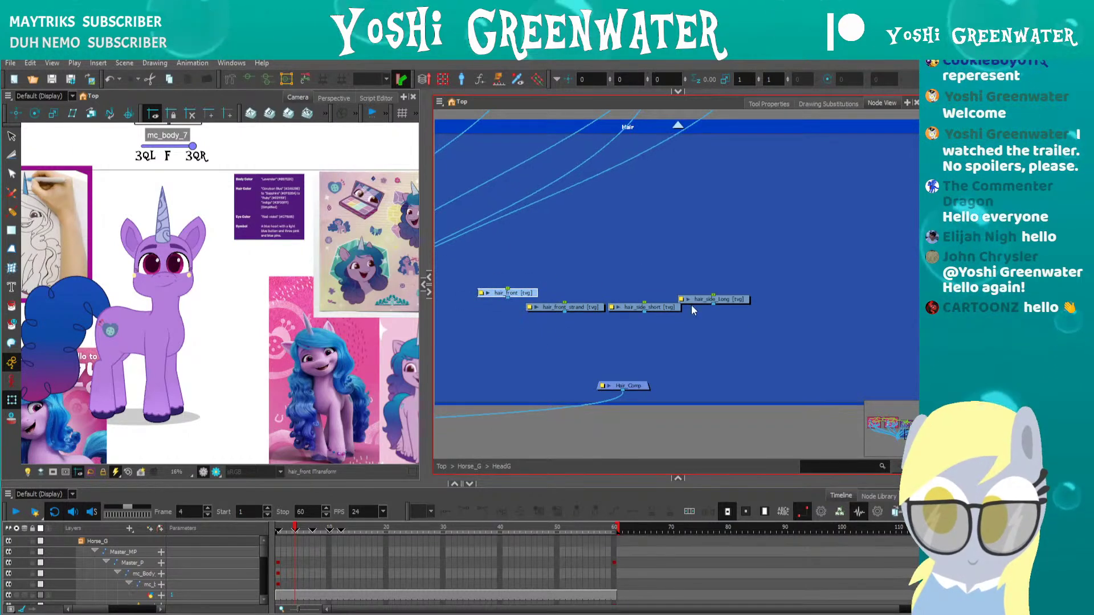
pyautogui.moveTo(692, 302)
pyautogui.mouseDown()
pyautogui.moveTo(719, 295)
pyautogui.moveTo(686, 309)
pyautogui.mouseUp()
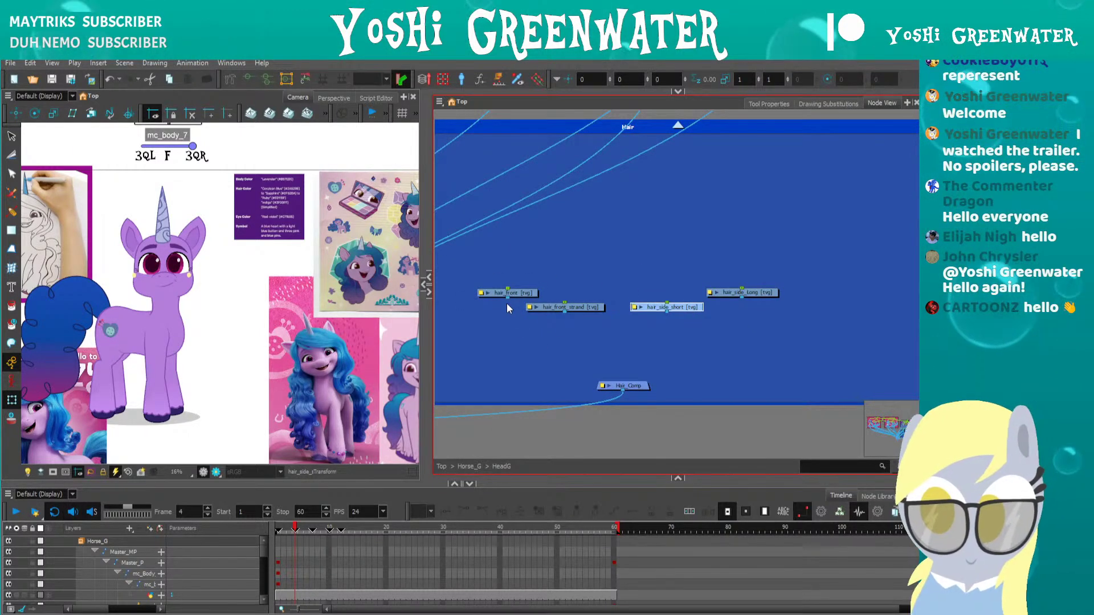
pyautogui.moveTo(507, 297); pyautogui.dragTo(622, 383)
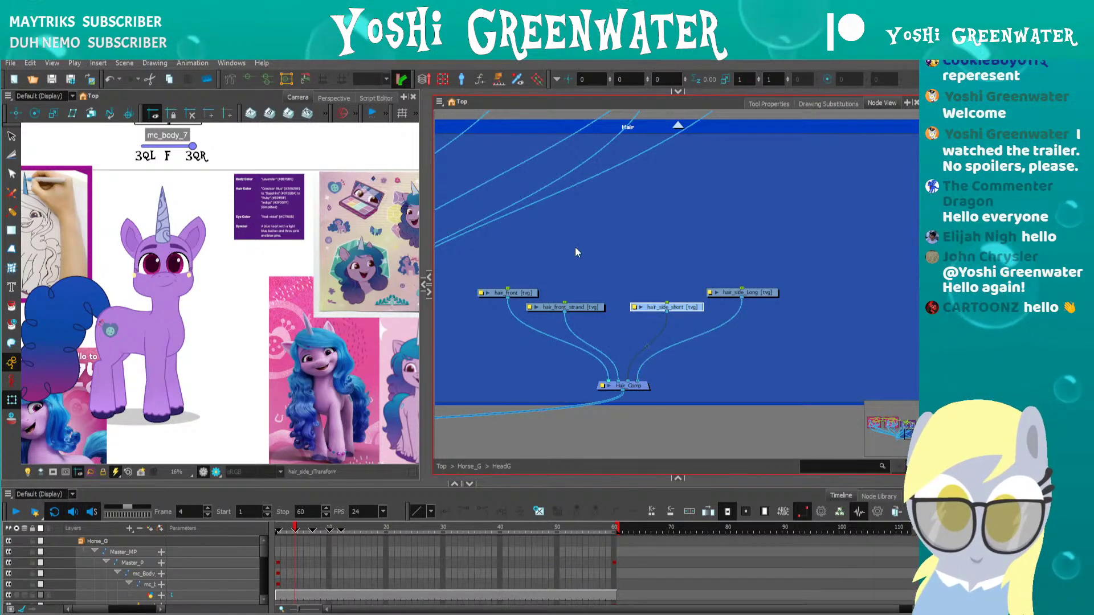
# Add a drawing layer named hair_horn_cut to the Hair backdrop and connect it to Hair_Comp as the leftmost input
pyautogui.click(564, 257)
pyautogui.hotkey('ctrl', 'r')
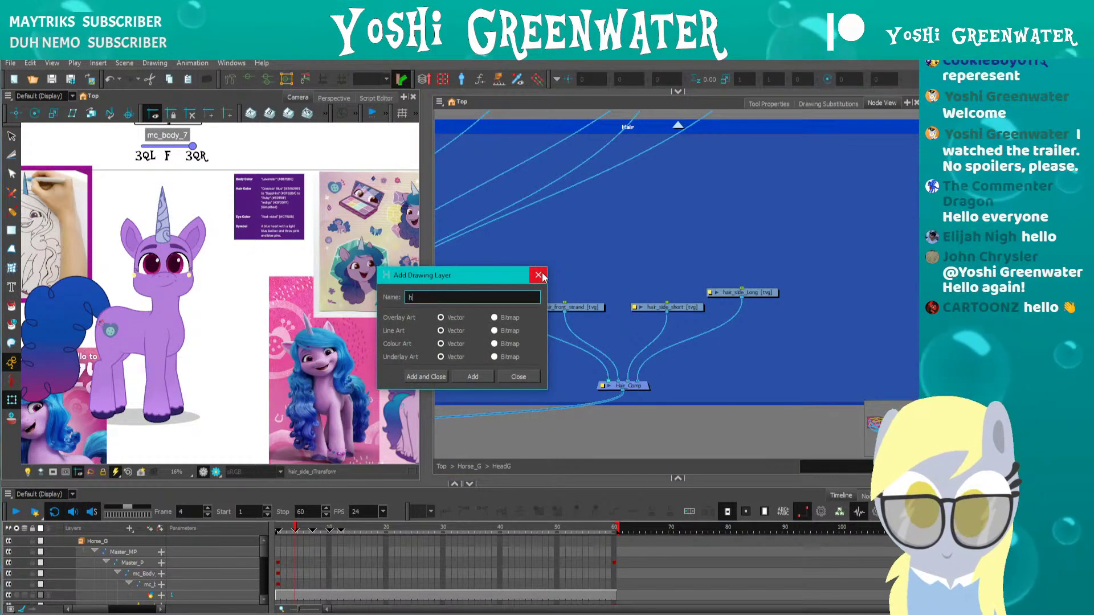
pyautogui.write('hair_horn_cut')
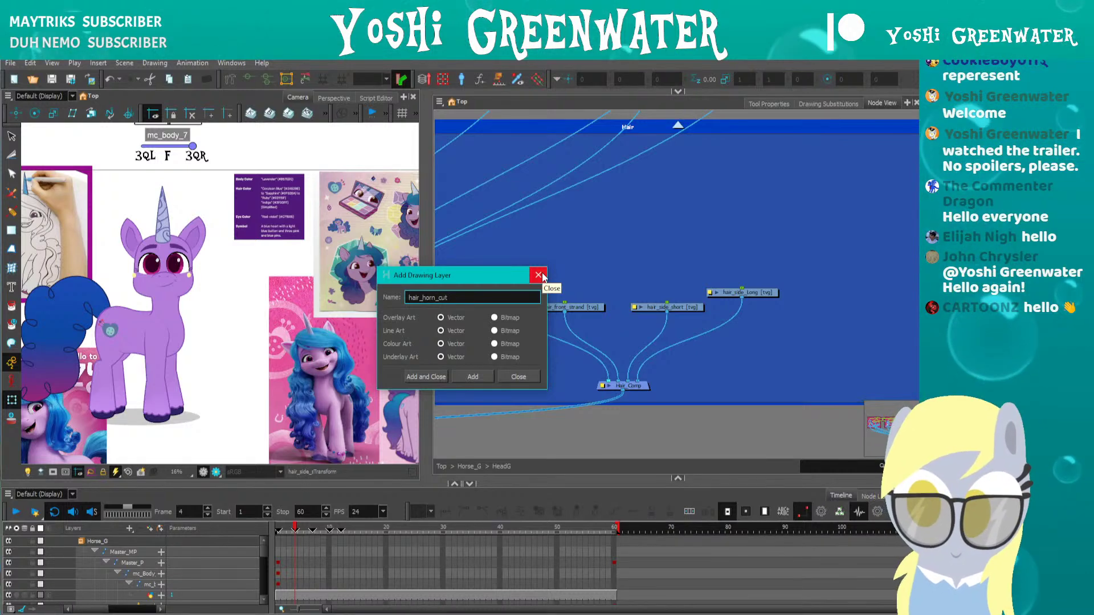
pyautogui.press('Return')
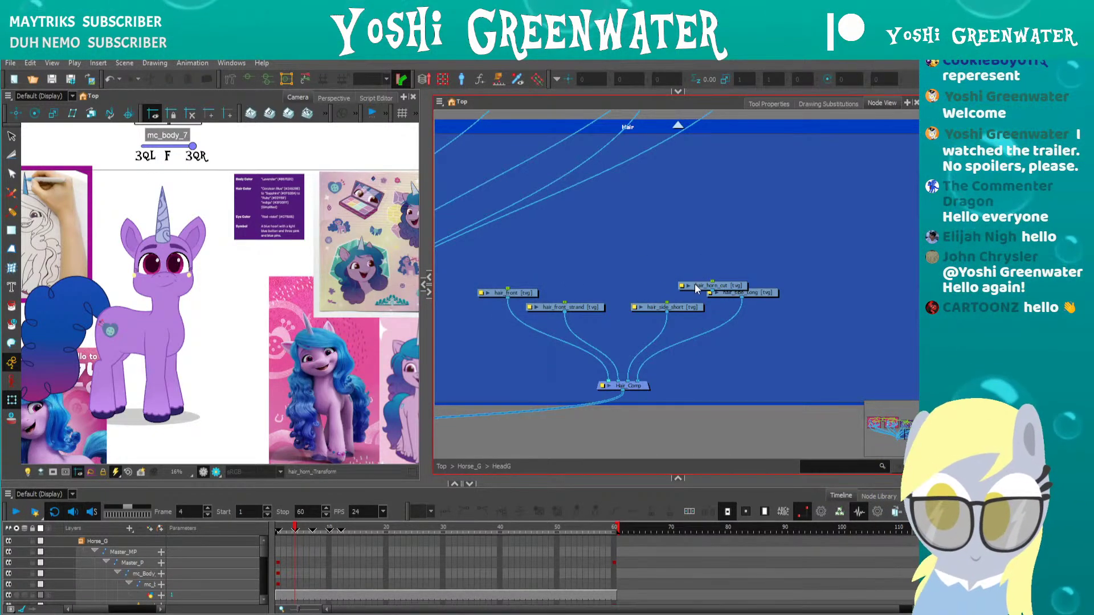
pyautogui.moveTo(696, 289); pyautogui.dragTo(605, 386)
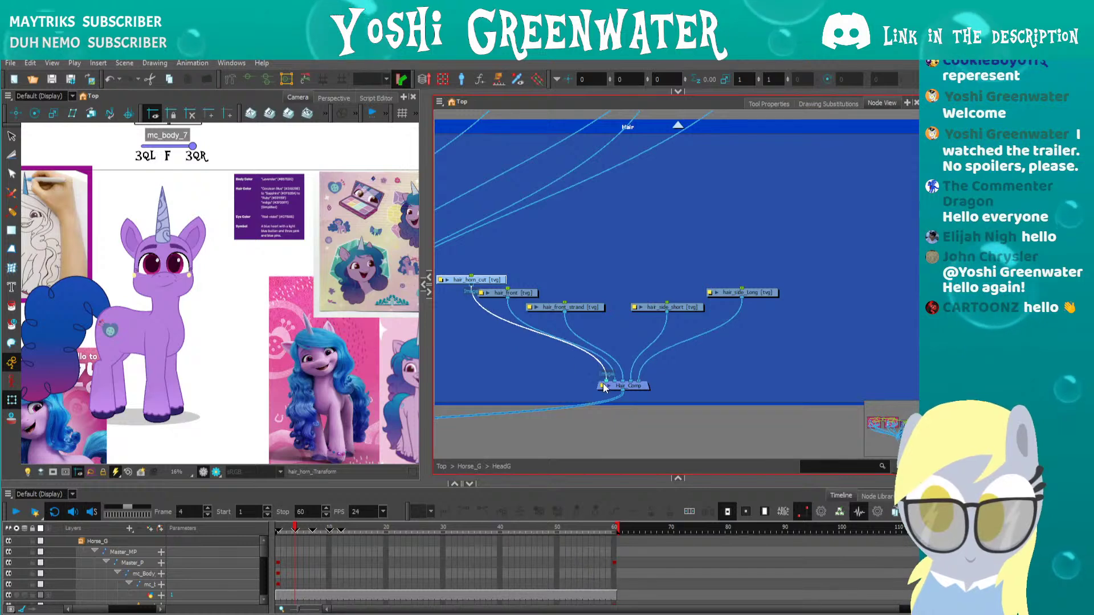
pyautogui.click(472, 319)
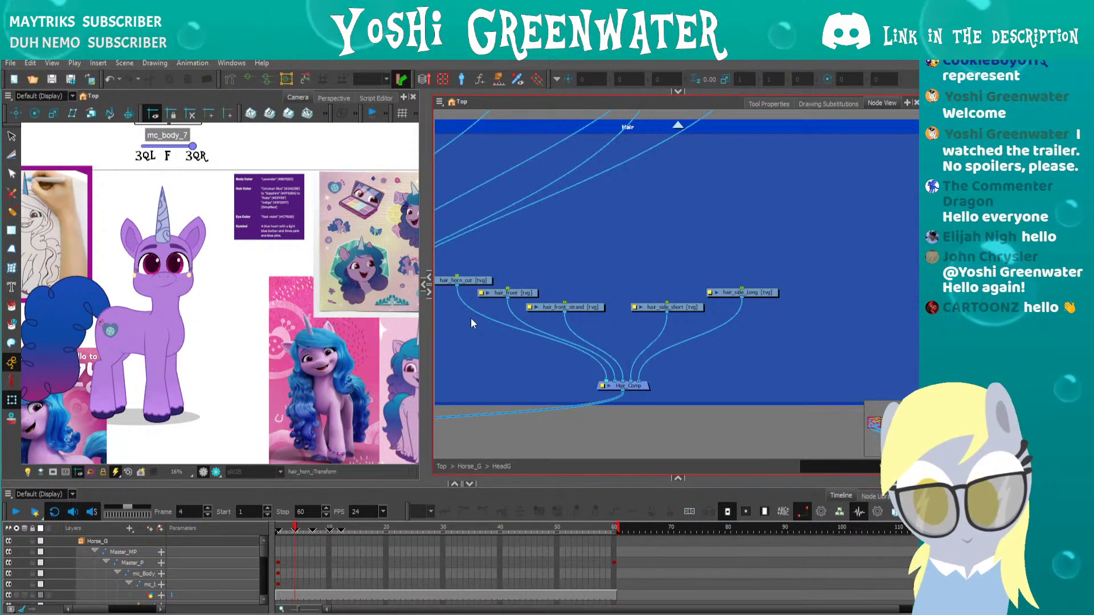
# Arrange the five hair nodes in a descending diagonal row above Hair_Comp, from hair_horn_cut to hair_side_Long
pyautogui.moveTo(475, 356); pyautogui.dragTo(501, 359)
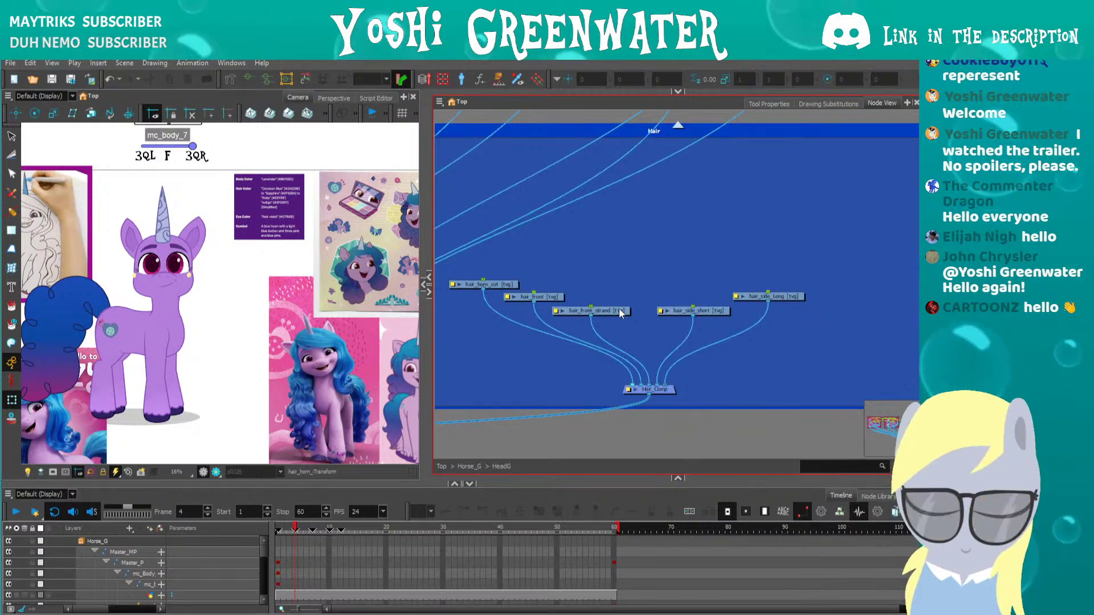
pyautogui.moveTo(621, 312); pyautogui.dragTo(648, 302)
pyautogui.moveTo(762, 297); pyautogui.dragTo(769, 336)
pyautogui.moveTo(694, 312); pyautogui.dragTo(716, 318)
pyautogui.moveTo(654, 296); pyautogui.dragTo(689, 297)
pyautogui.moveTo(537, 292); pyautogui.dragTo(595, 282)
pyautogui.moveTo(474, 286); pyautogui.dragTo(523, 278)
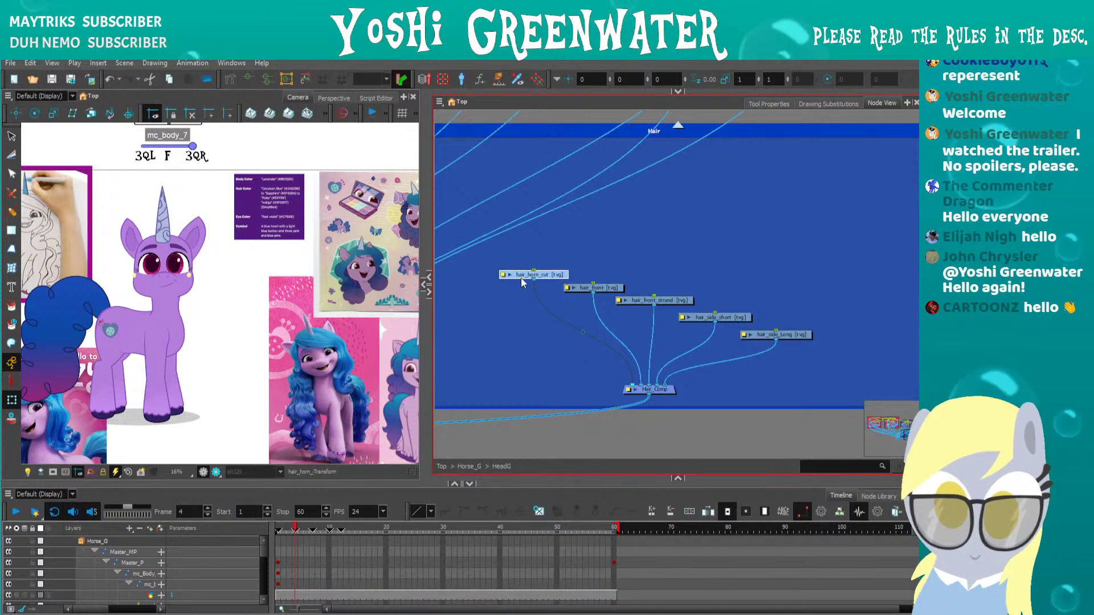
pyautogui.moveTo(540, 239); pyautogui.dragTo(784, 360)
pyautogui.moveTo(593, 287); pyautogui.dragTo(590, 298)
pyautogui.click(538, 325)
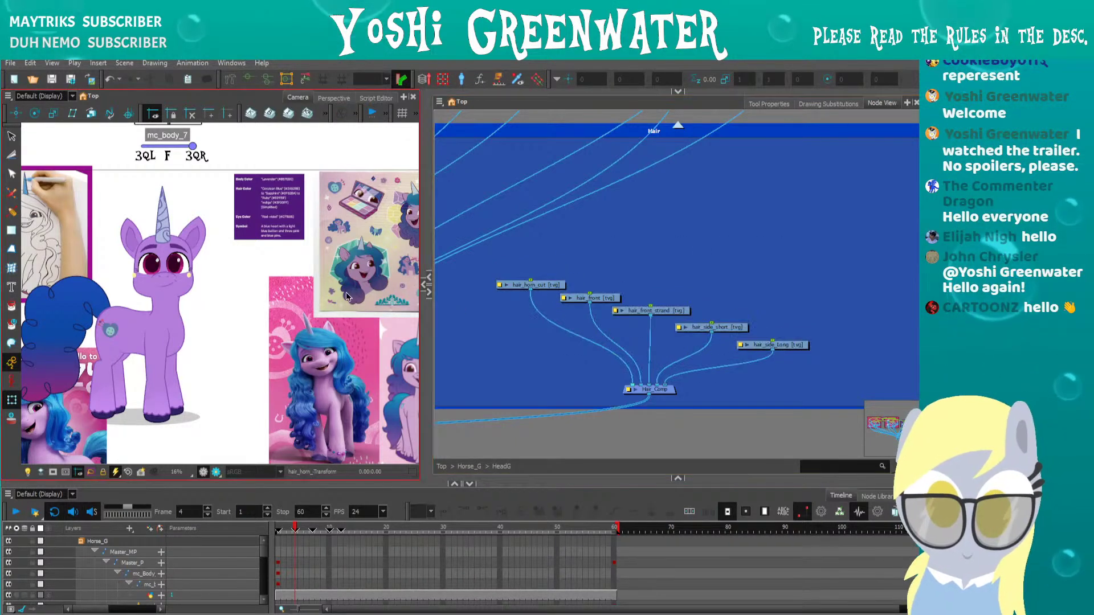
# Examine the front mane and the hair around the horn in the two full-body Izzy reference images
pyautogui.moveTo(390, 345); pyautogui.dragTo(323, 302)
pyautogui.scroll(3, 353, 312)
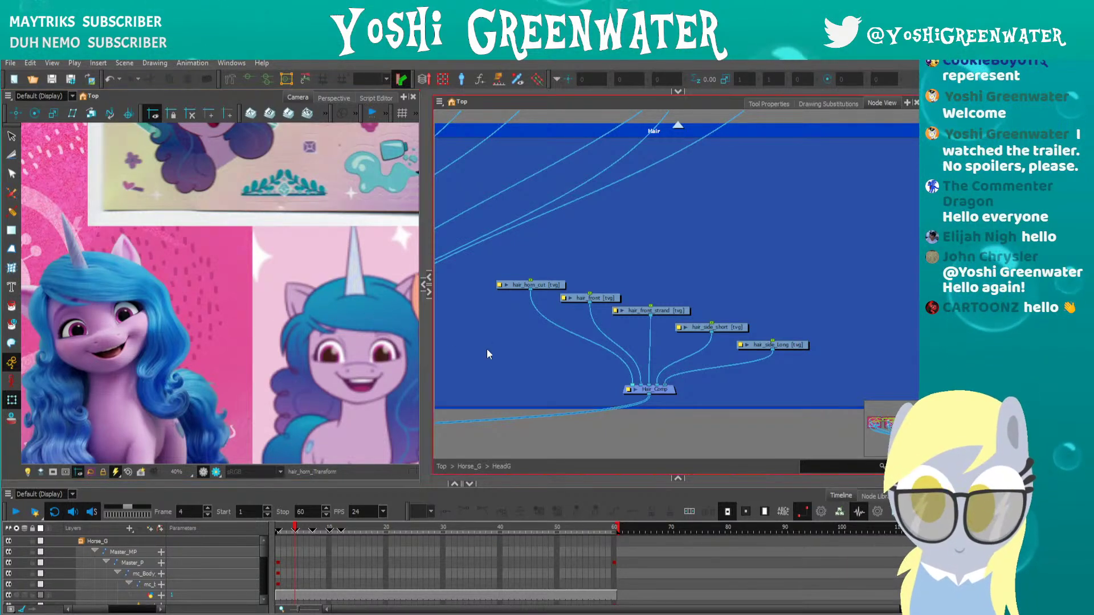
pyautogui.click(520, 283)
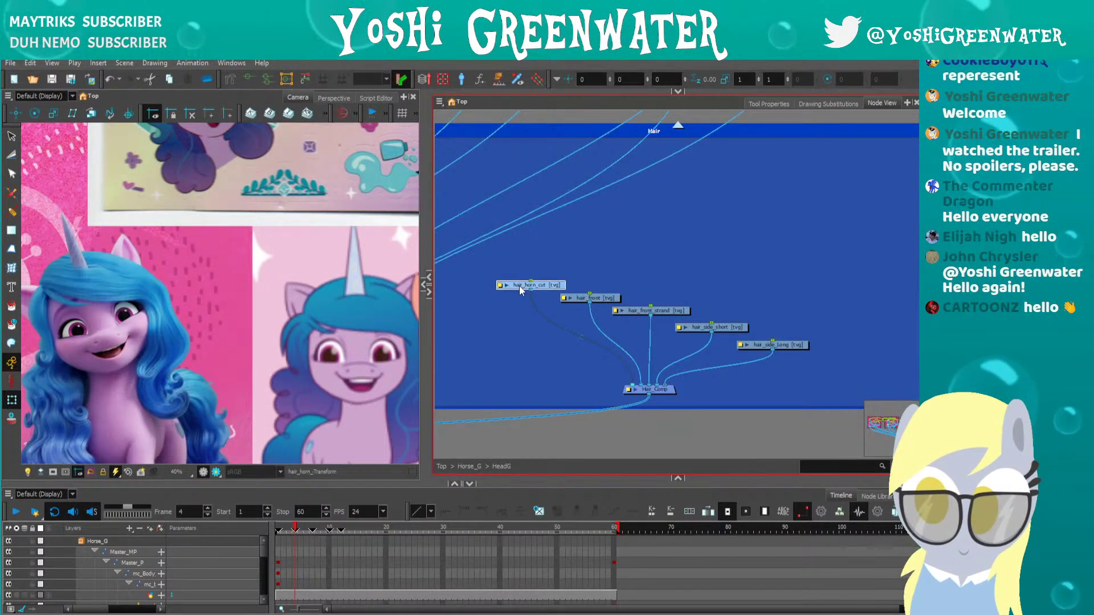
pyautogui.moveTo(516, 285); pyautogui.dragTo(510, 284)
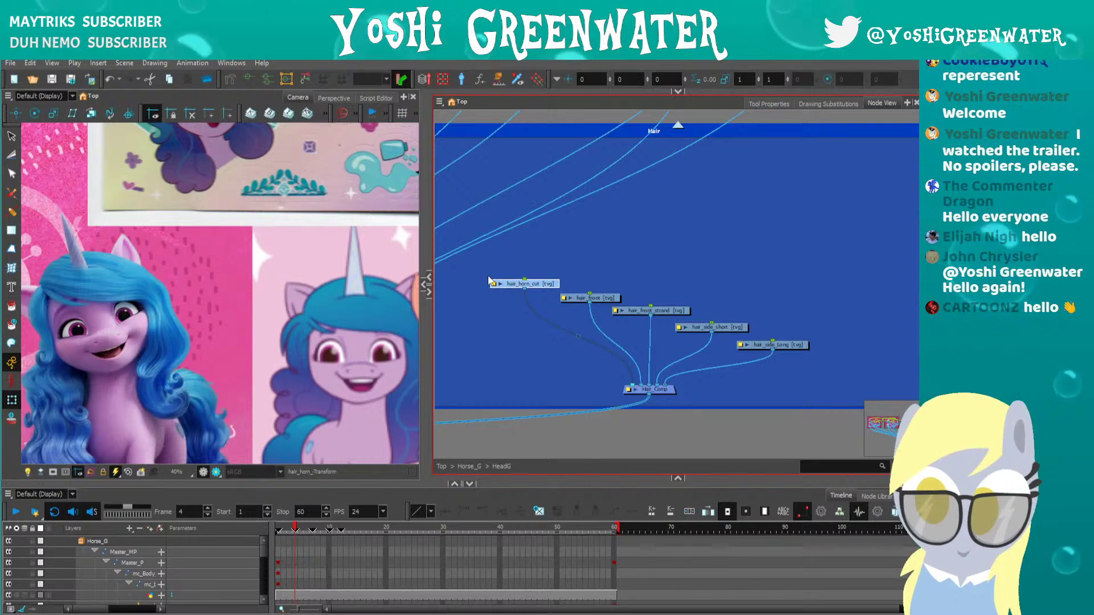
pyautogui.click(584, 297)
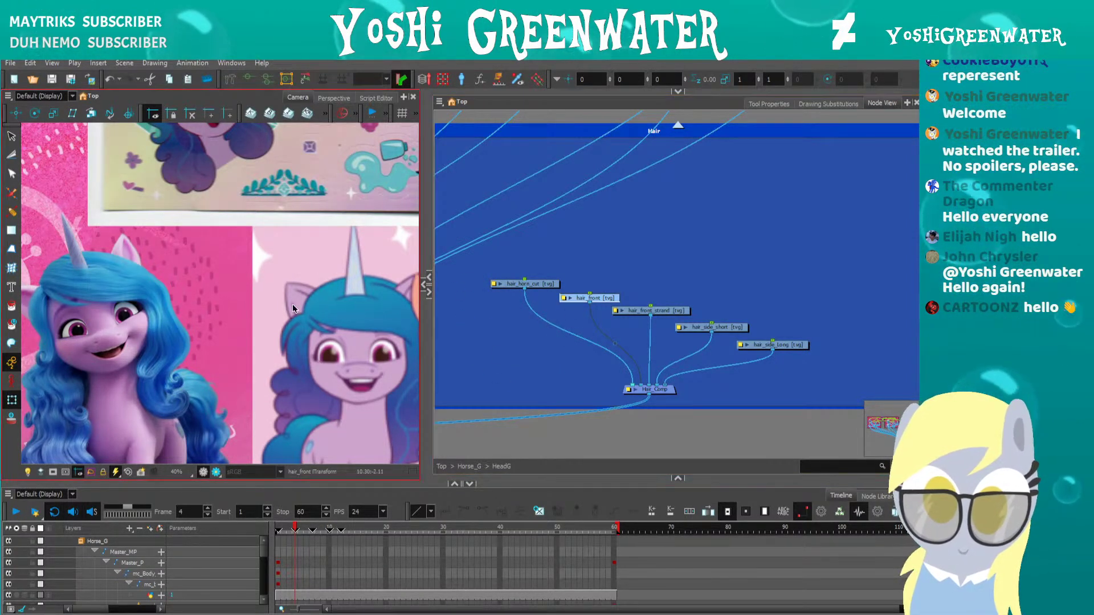
pyautogui.moveTo(342, 283); pyautogui.dragTo(306, 265)
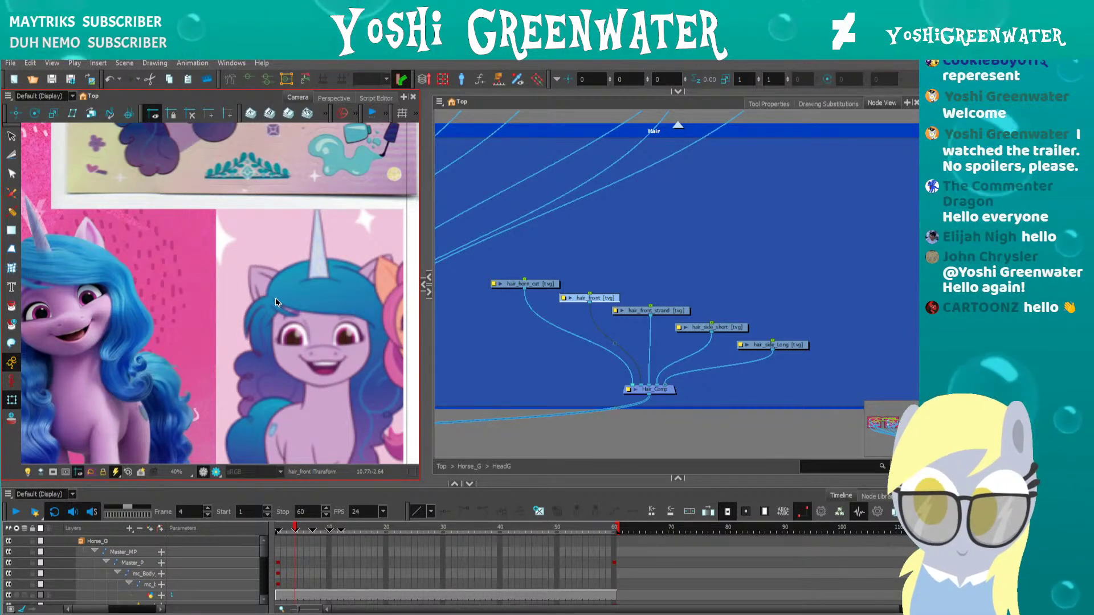
pyautogui.click(447, 349)
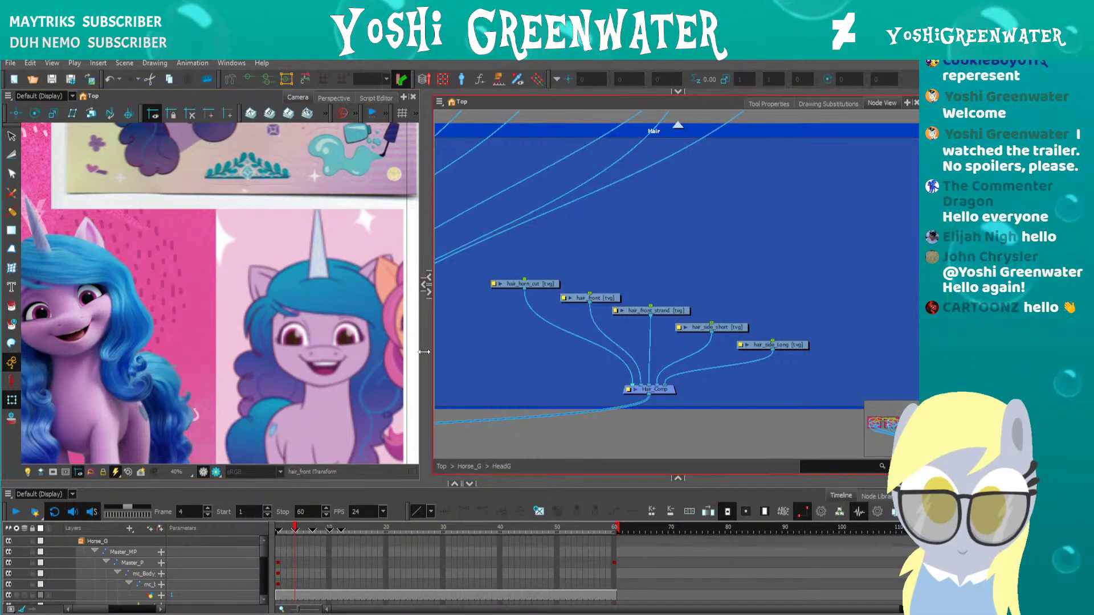
pyautogui.moveTo(240, 296); pyautogui.dragTo(268, 297)
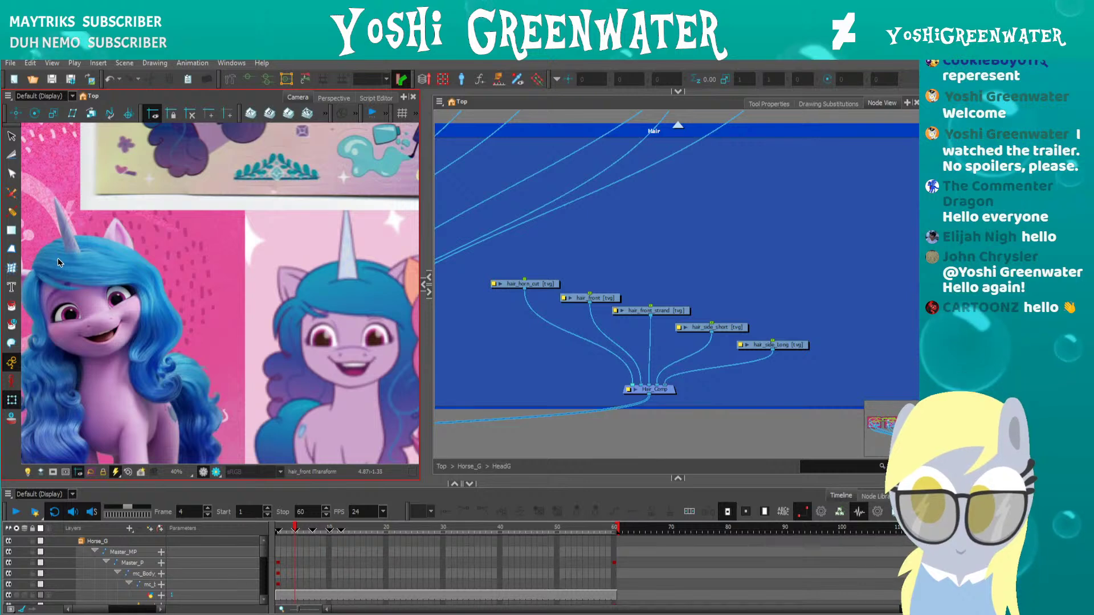
# Go to frame 60 and inspect the character's head together with its mc_Head_12 and mc_body_7 controllers
pyautogui.hotkey('shift', 'm')
pyautogui.scroll(5, 163, 255)
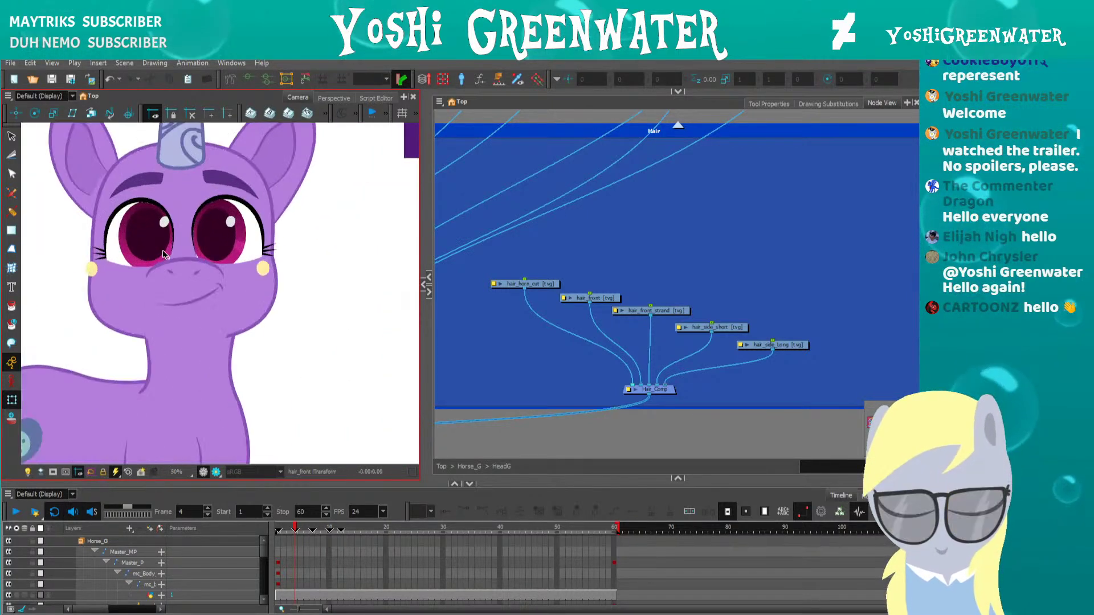
pyautogui.hotkey('shift', '.')
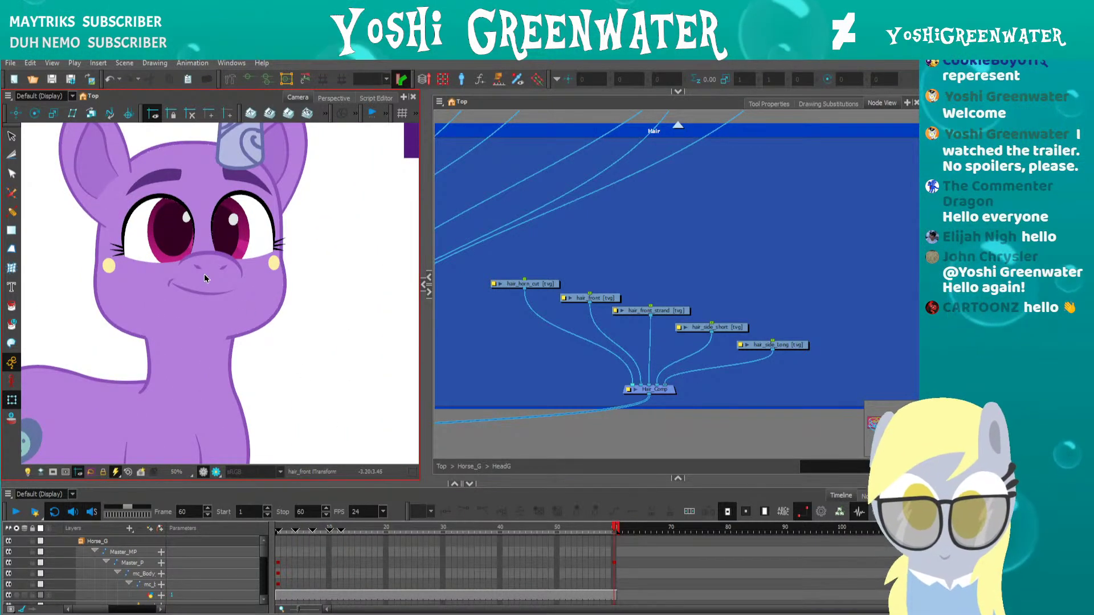
pyautogui.moveTo(296, 280); pyautogui.dragTo(254, 375)
pyautogui.scroll(-2, 408, 303)
pyautogui.moveTo(388, 349); pyautogui.dragTo(269, 335)
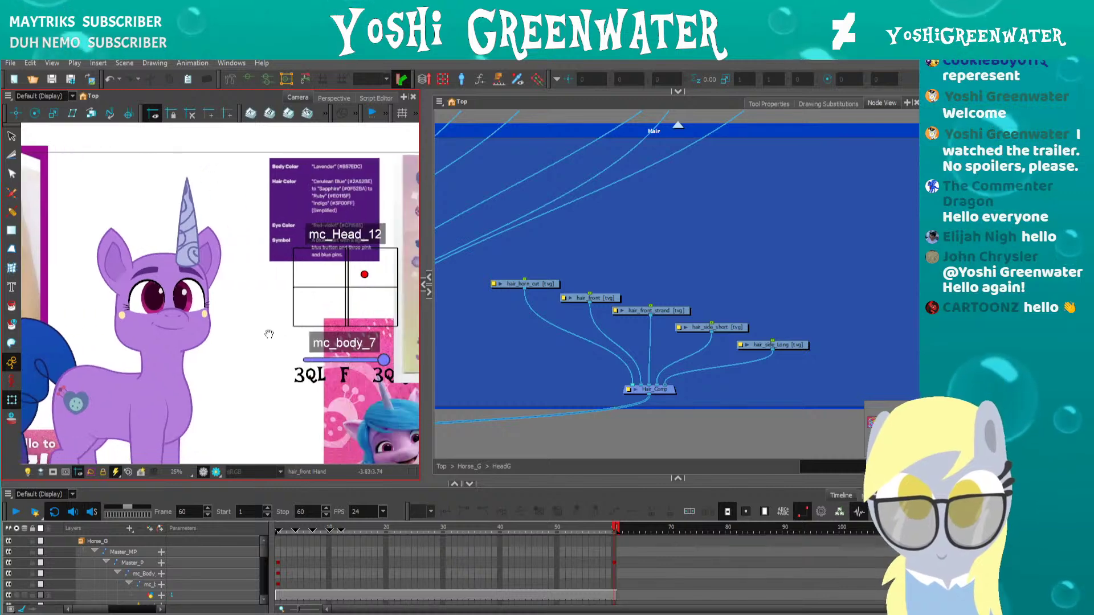
# Select the snout and inspect its drawing in the Drawing view beside the camera
pyautogui.click(171, 323)
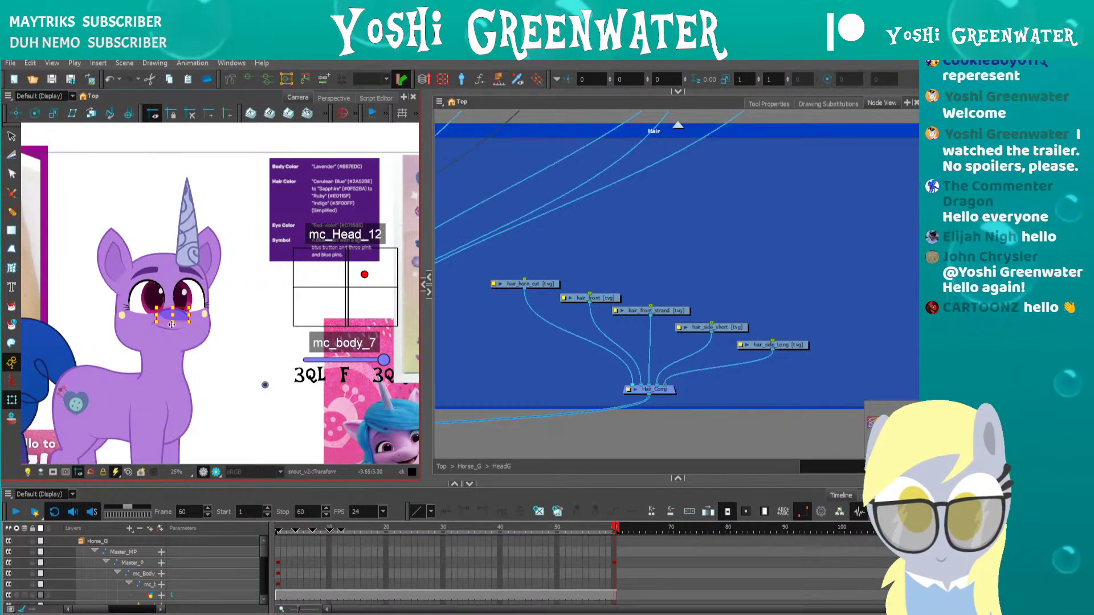
pyautogui.scroll(2, 276, 323)
pyautogui.moveTo(428, 284); pyautogui.dragTo(616, 325)
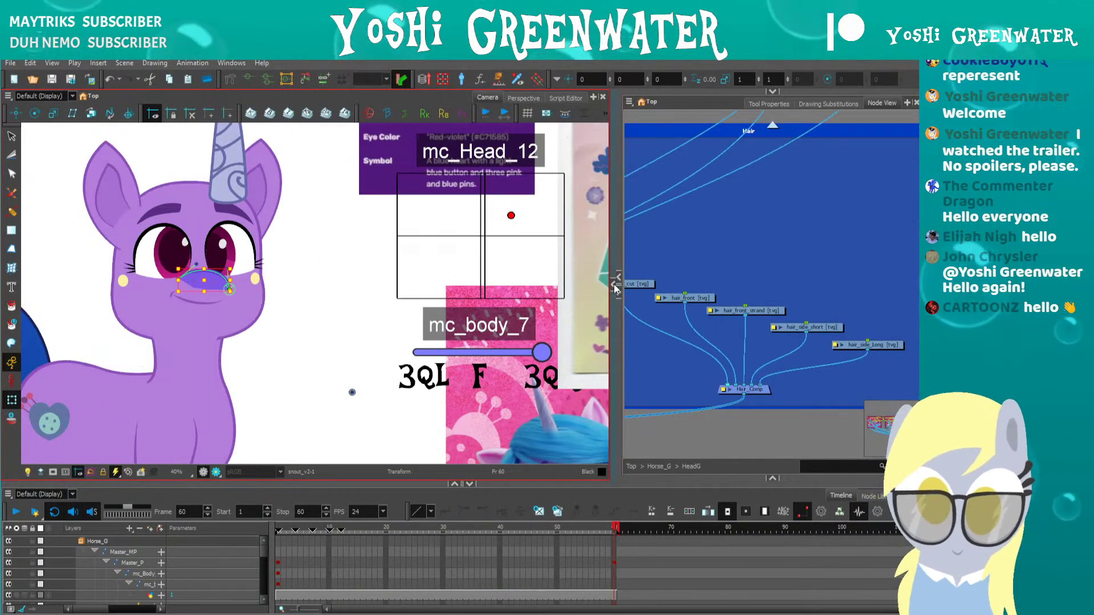
pyautogui.click(615, 287)
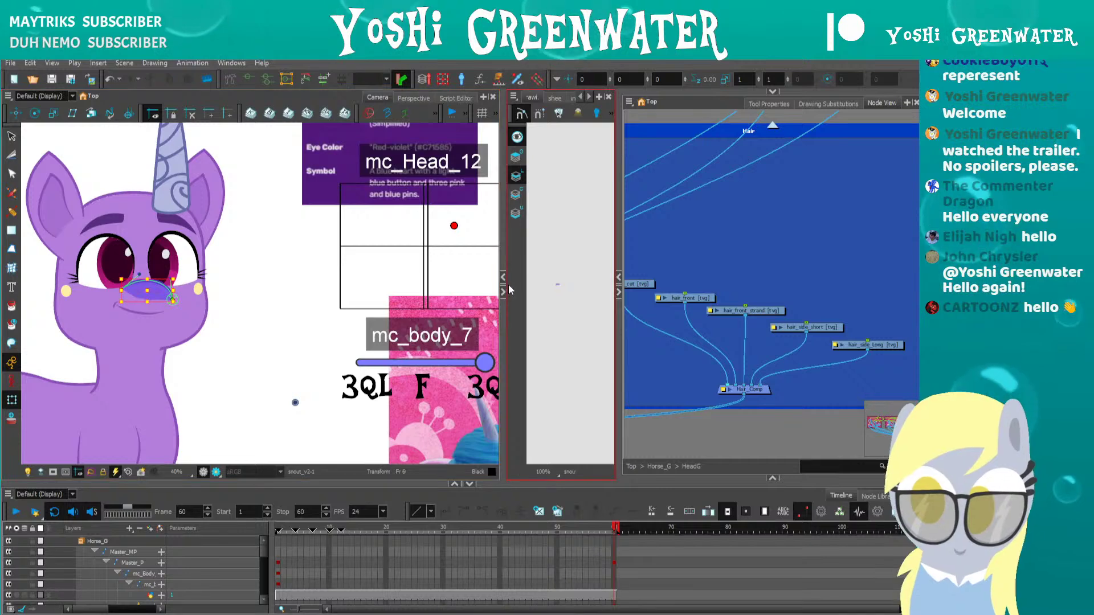
pyautogui.moveTo(446, 283); pyautogui.dragTo(593, 359)
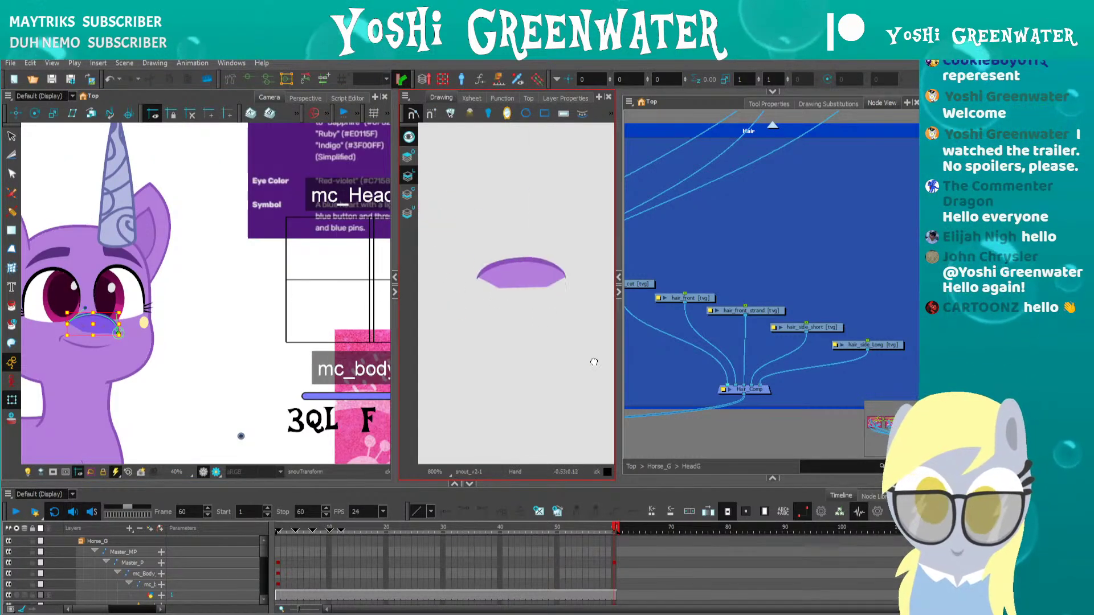
pyautogui.scroll(1, 497, 275)
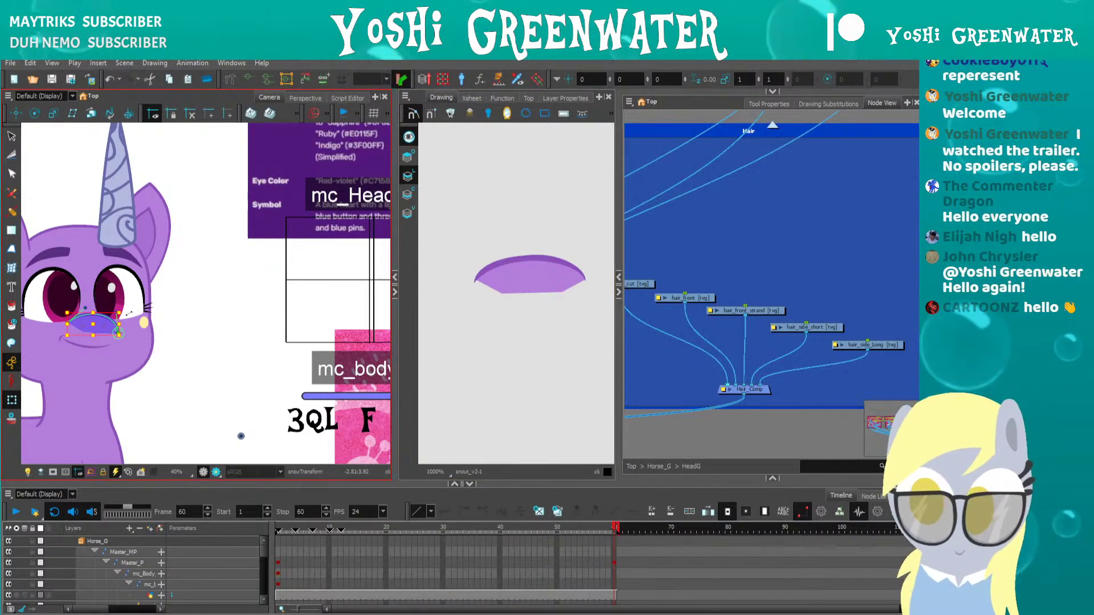
# Turn the head with the mc_Head_12 controller to check how the snout and face follow, and return to the first frame
pyautogui.moveTo(250, 348); pyautogui.dragTo(229, 343)
pyautogui.click(364, 263)
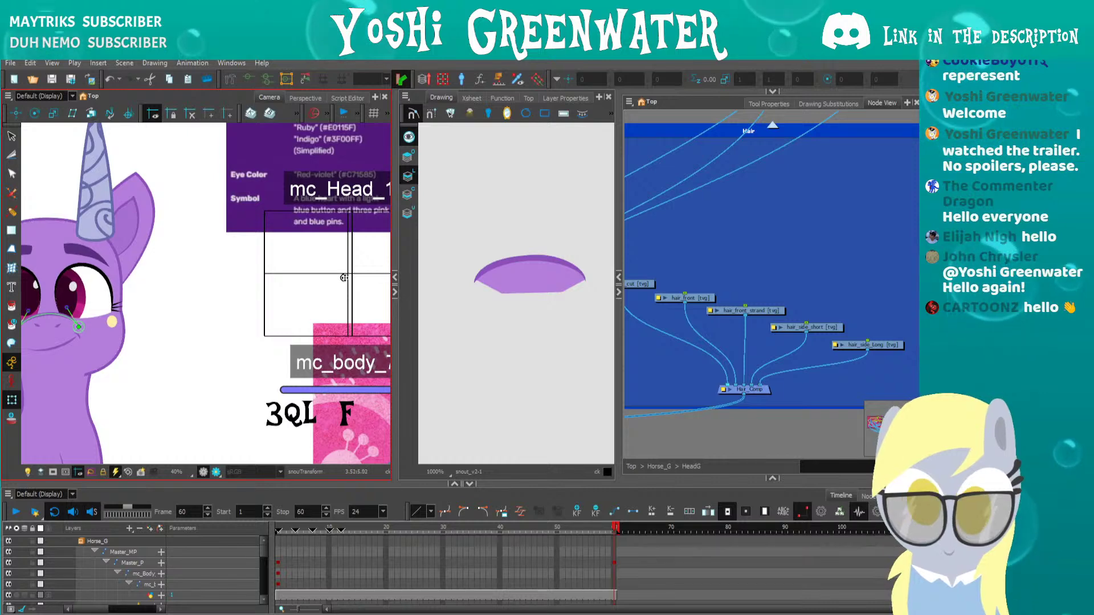
pyautogui.moveTo(344, 279); pyautogui.dragTo(264, 273)
pyautogui.press('space')
pyautogui.moveTo(157, 287); pyautogui.dragTo(275, 285)
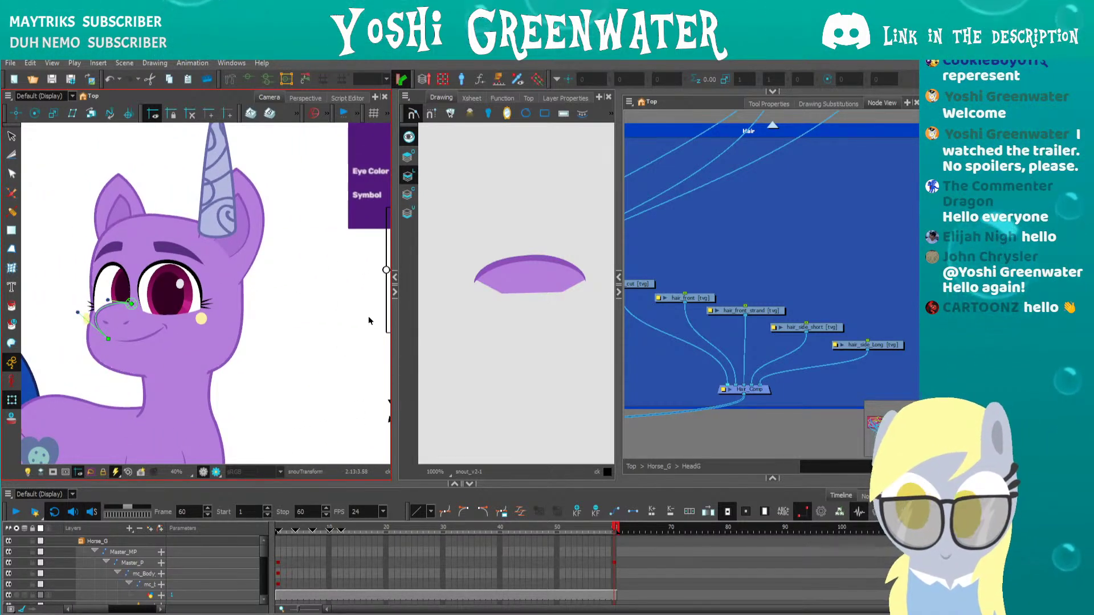
pyautogui.moveTo(395, 323); pyautogui.dragTo(461, 330)
pyautogui.press('space')
pyautogui.moveTo(376, 355); pyautogui.dragTo(306, 347)
pyautogui.moveTo(350, 260); pyautogui.dragTo(428, 264)
pyautogui.hotkey('shift', ',')
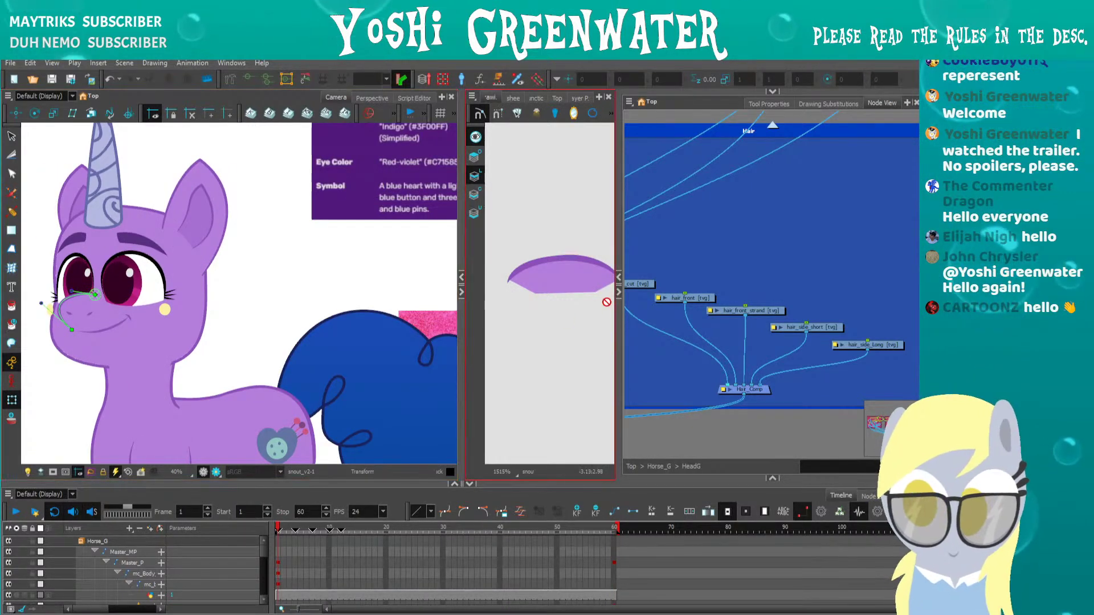
# Collapse the Drawing view and give its space to the Node View showing the Hair backdrop
pyautogui.click(462, 292)
pyautogui.moveTo(618, 307); pyautogui.dragTo(487, 318)
pyautogui.moveTo(562, 340)
pyautogui.mouseDown()
pyautogui.moveTo(527, 333)
pyautogui.moveTo(542, 350)
pyautogui.mouseUp()
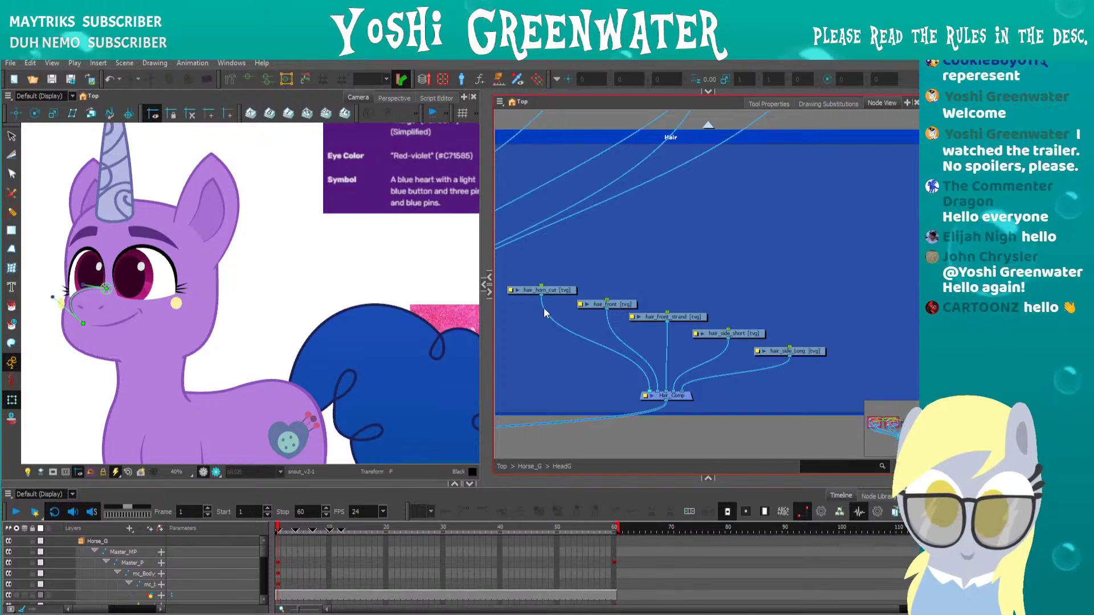
# Add a parent peg to each of the hair_horn_cut, hair_front, hair_front_strand, hair_side_short and hair_side_Long drawings
pyautogui.click(539, 292)
pyautogui.hotkey('ctrl', 'p')
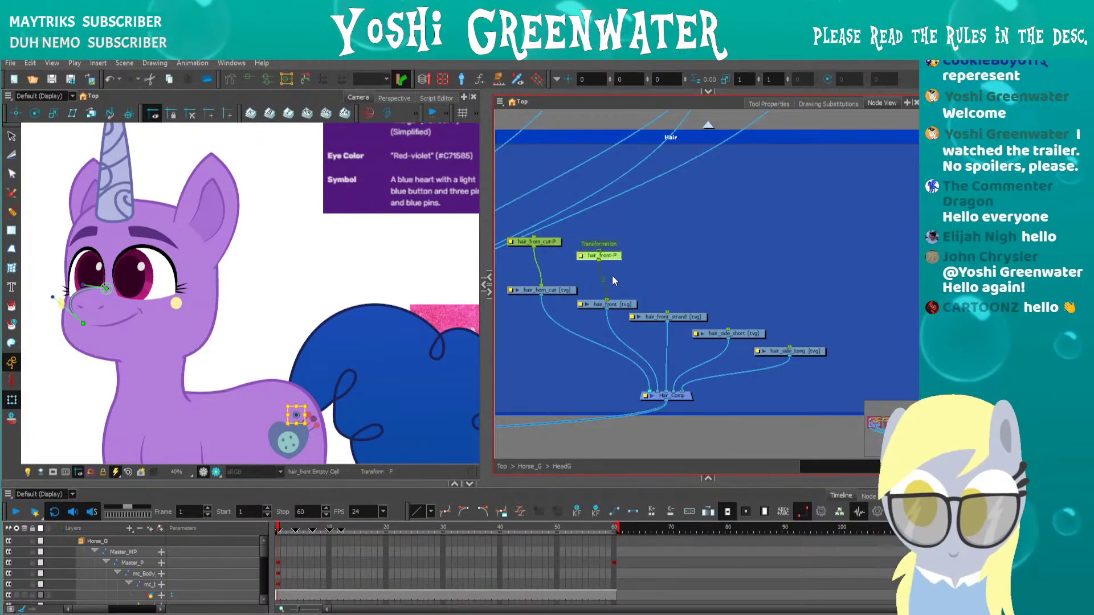
pyautogui.click(606, 304)
pyautogui.hotkey('ctrl', 'p')
pyautogui.click(666, 316)
pyautogui.hotkey('ctrl', 'p')
pyautogui.click(732, 334)
pyautogui.hotkey('ctrl', 'p')
pyautogui.click(789, 351)
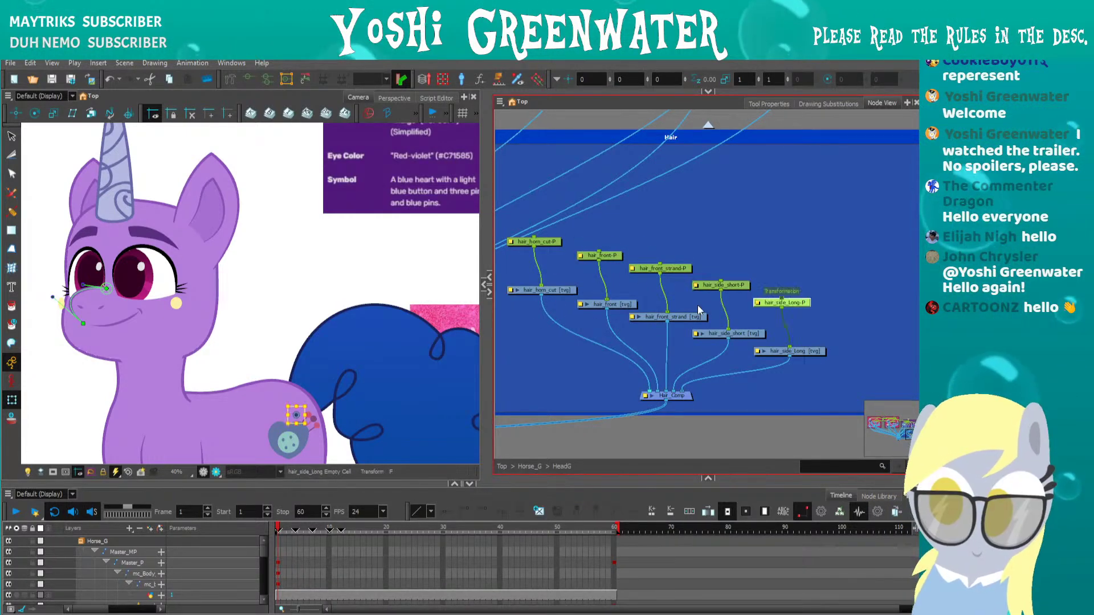
pyautogui.hotkey('ctrl', 'p')
# Place each hair peg just above its drawing and arrange the five pairs in an arch over Hair_Comp
pyautogui.moveTo(555, 245); pyautogui.dragTo(725, 319)
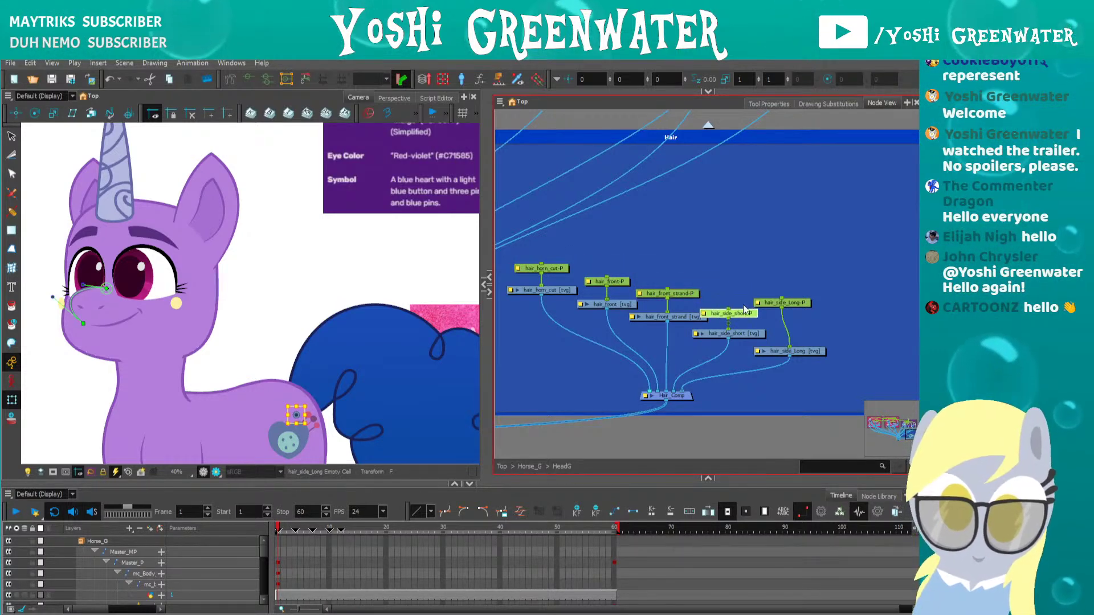
pyautogui.moveTo(801, 306); pyautogui.dragTo(802, 329)
pyautogui.moveTo(729, 313); pyautogui.dragTo(730, 298)
pyautogui.moveTo(739, 337); pyautogui.dragTo(744, 322)
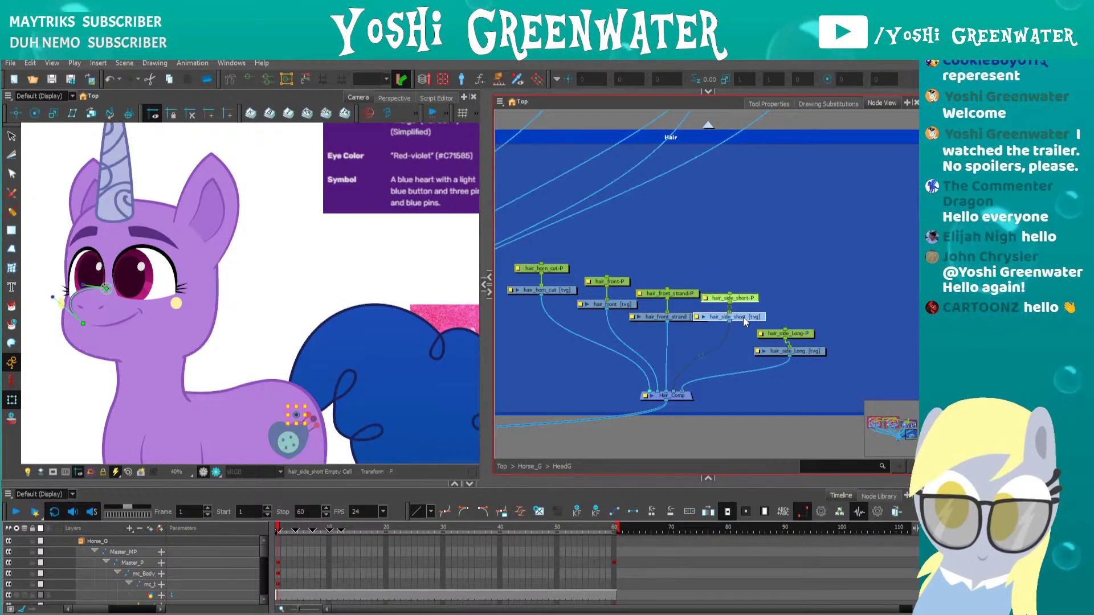
pyautogui.moveTo(678, 294); pyautogui.dragTo(679, 260)
pyautogui.moveTo(679, 317); pyautogui.dragTo(680, 287)
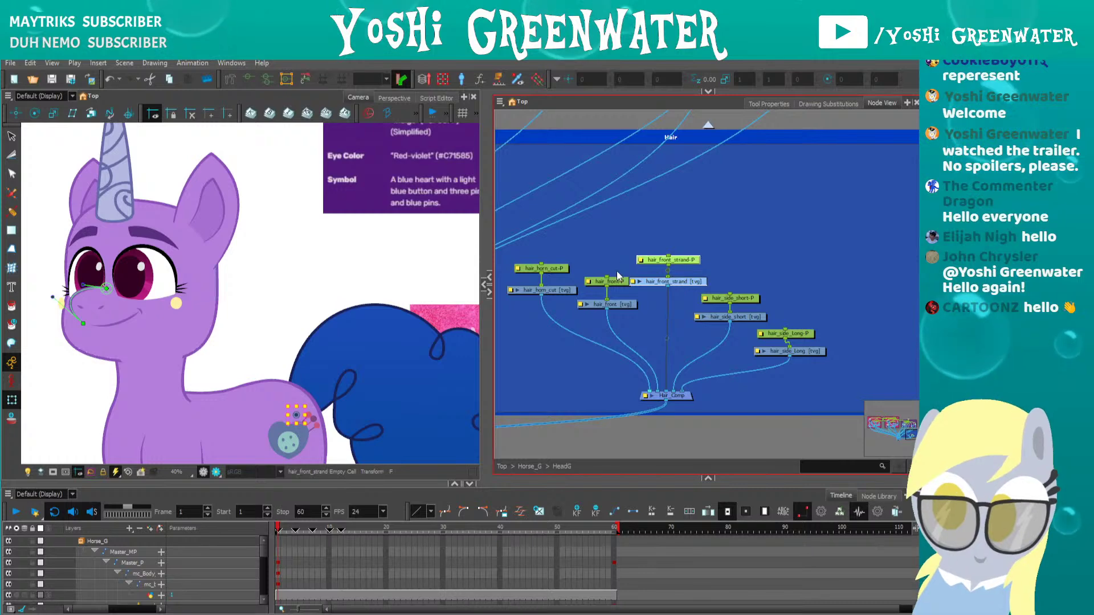
pyautogui.moveTo(617, 308); pyautogui.dragTo(547, 269)
pyautogui.moveTo(562, 292); pyautogui.dragTo(574, 354)
pyautogui.click(581, 293)
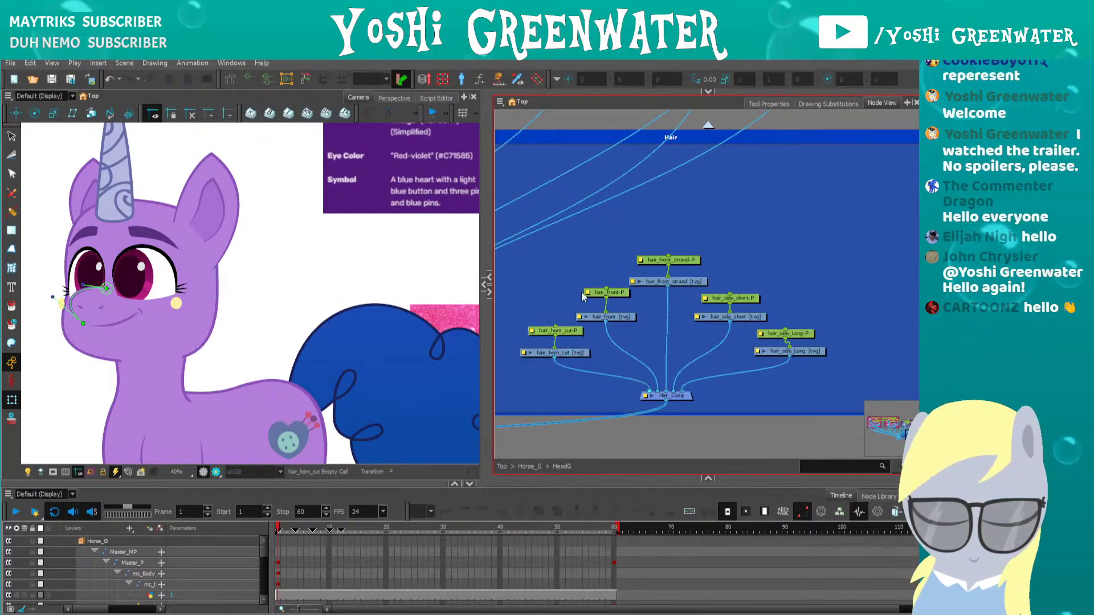
# Shift the five hair pairs together and align the Hair_Comp composite centrally beneath them
pyautogui.moveTo(527, 237); pyautogui.dragTo(809, 383)
pyautogui.moveTo(572, 353); pyautogui.dragTo(586, 345)
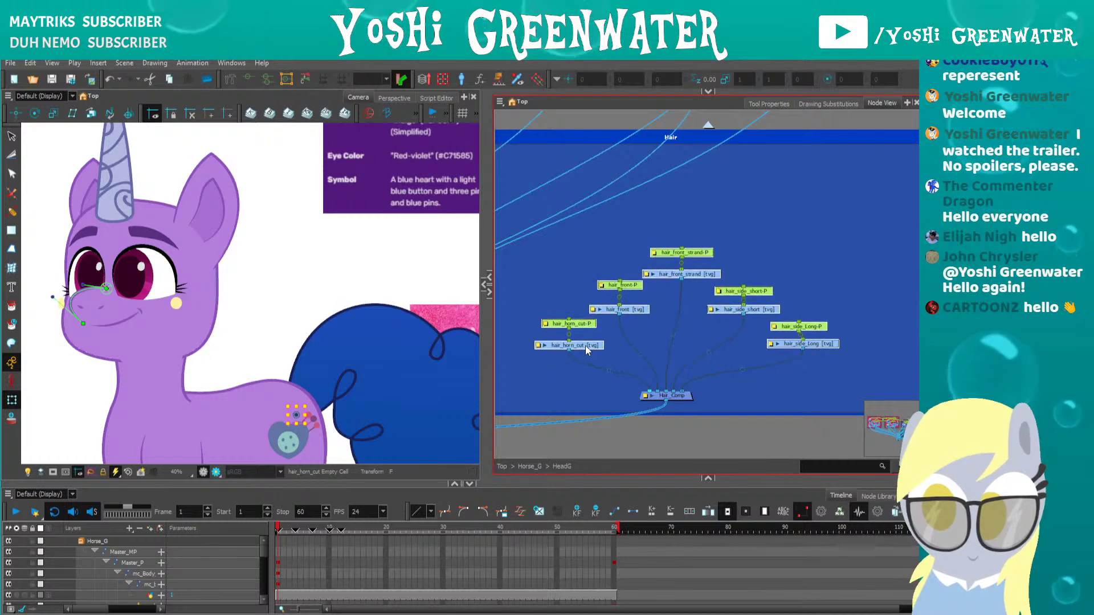
pyautogui.moveTo(660, 396); pyautogui.dragTo(670, 395)
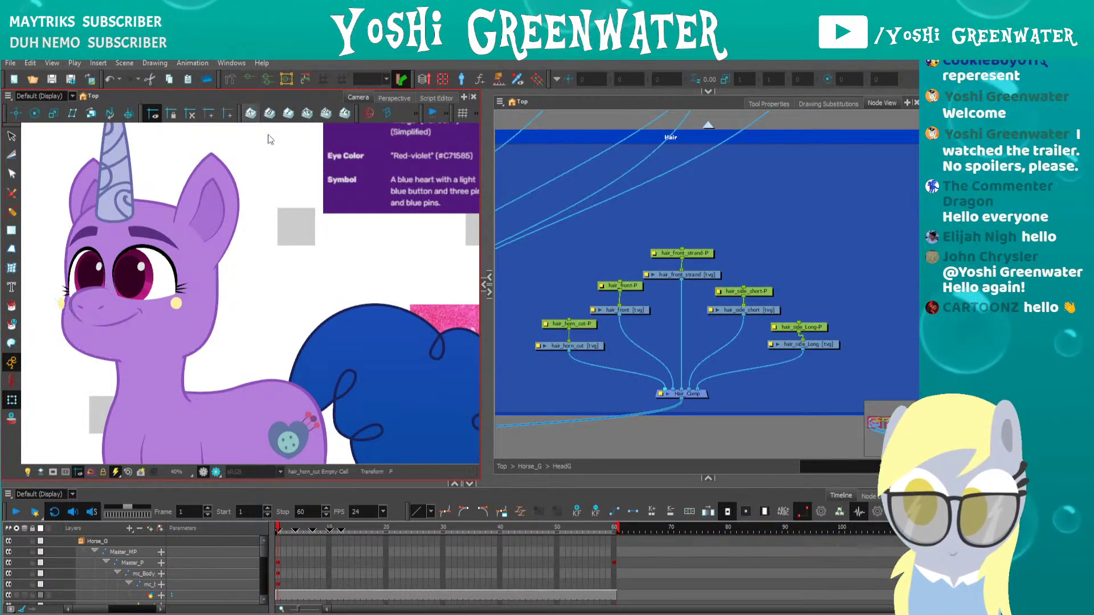
pyautogui.moveTo(549, 282); pyautogui.dragTo(574, 270)
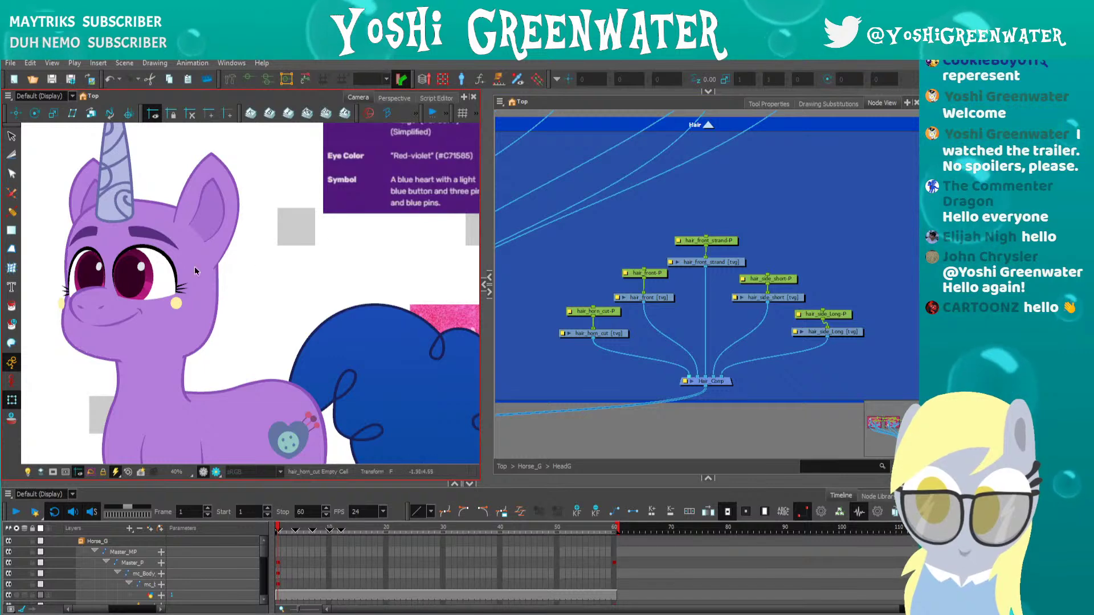
# Advance to frame 4 and bring the front-facing head into view
pyautogui.press('.')
pyautogui.press('.')
pyautogui.press('.')
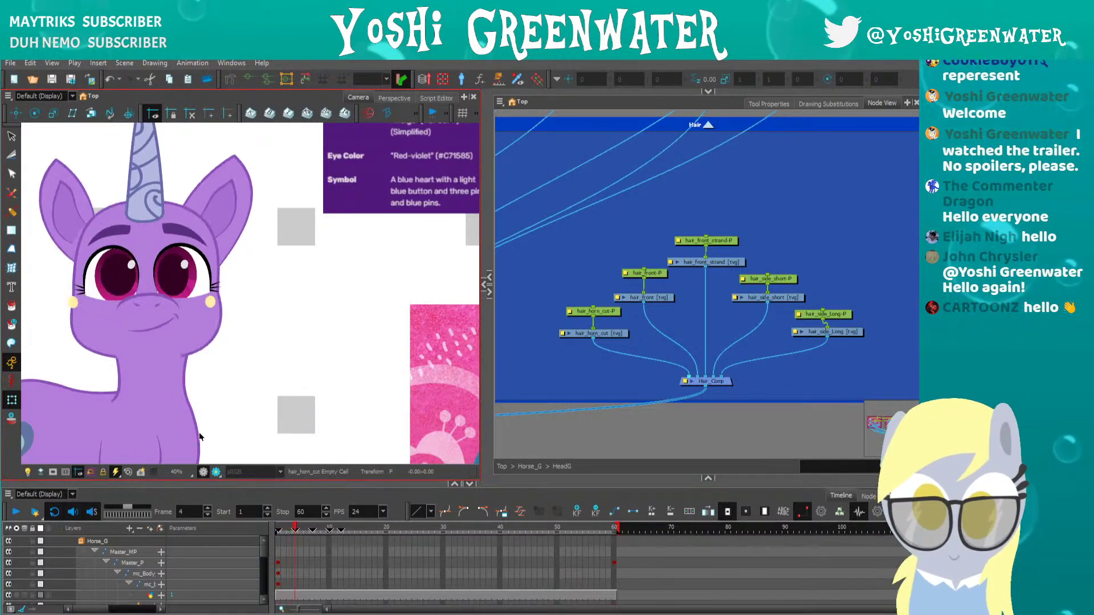
pyautogui.moveTo(55, 352); pyautogui.dragTo(158, 366)
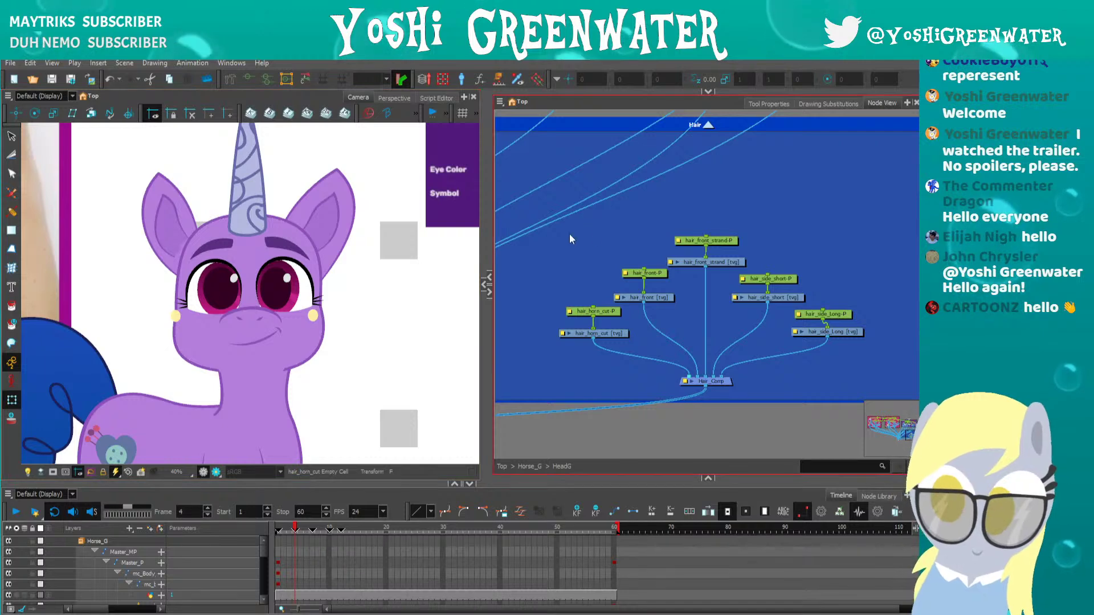
# Lower the middle hair pairs slightly and align the hair_horn_cut and hair_side_Long pegs with their drawings
pyautogui.click(653, 273)
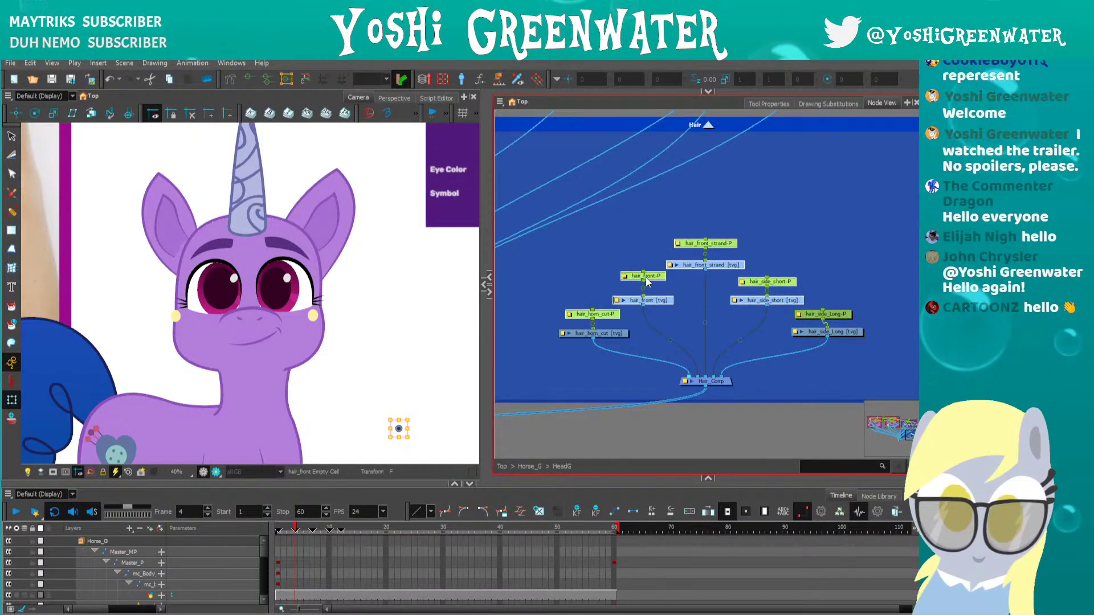
pyautogui.click(589, 339)
pyautogui.moveTo(589, 340); pyautogui.dragTo(592, 341)
pyautogui.click(575, 354)
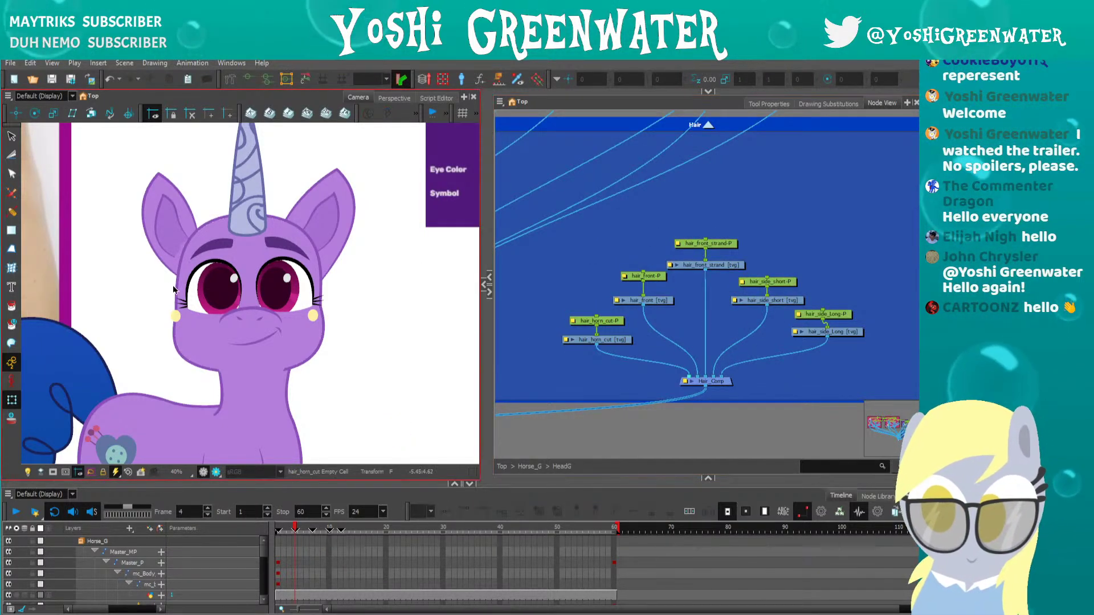
pyautogui.moveTo(143, 292); pyautogui.dragTo(161, 295)
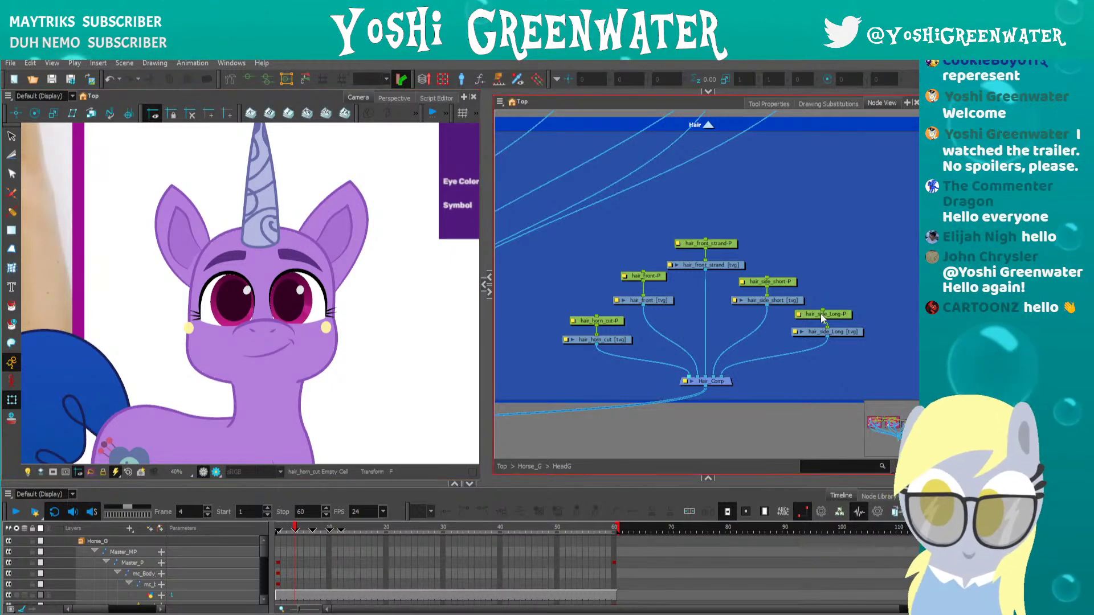
pyautogui.moveTo(821, 314); pyautogui.dragTo(822, 318)
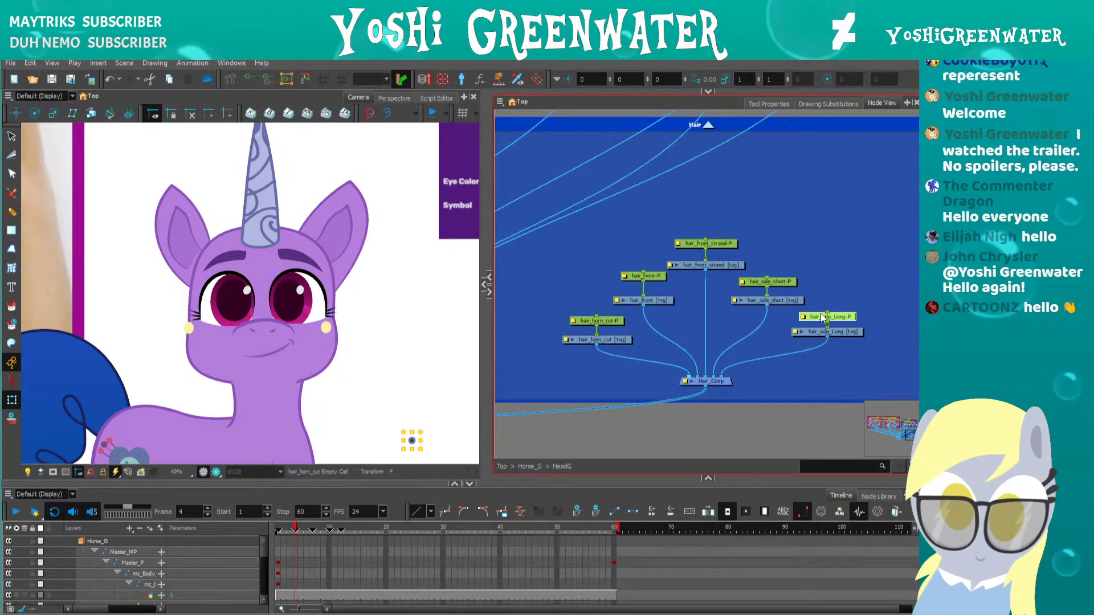
# Move the hair_front drawing and its peg slightly up and away from the hair_front_strand pair
pyautogui.click(568, 369)
pyautogui.click(605, 340)
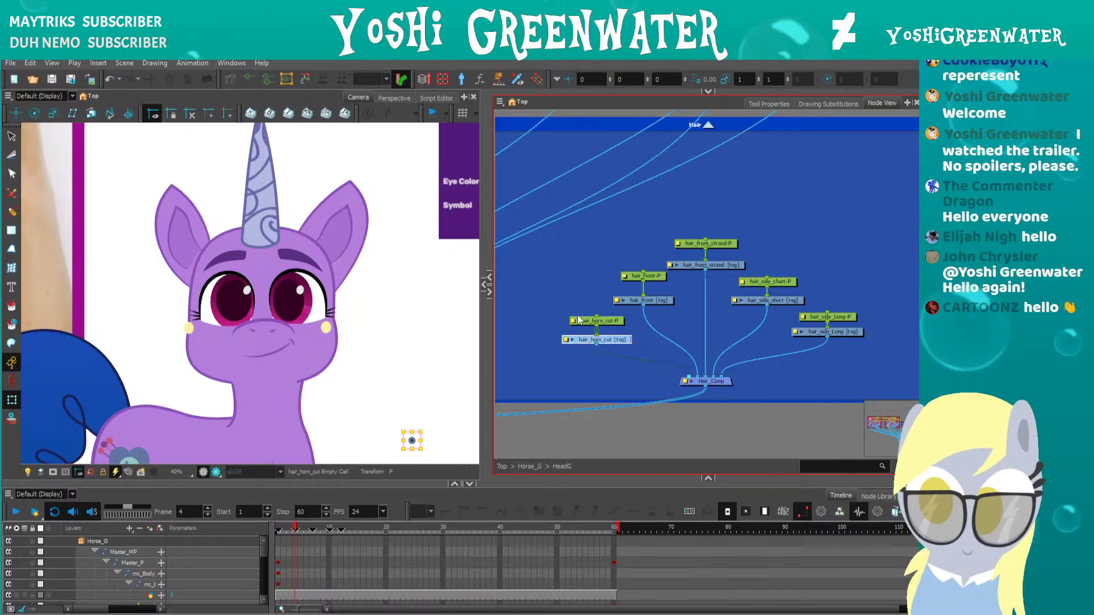
pyautogui.moveTo(631, 303); pyautogui.dragTo(625, 293)
pyautogui.keyDown('shift'); pyautogui.click(627, 278); pyautogui.keyUp('shift')
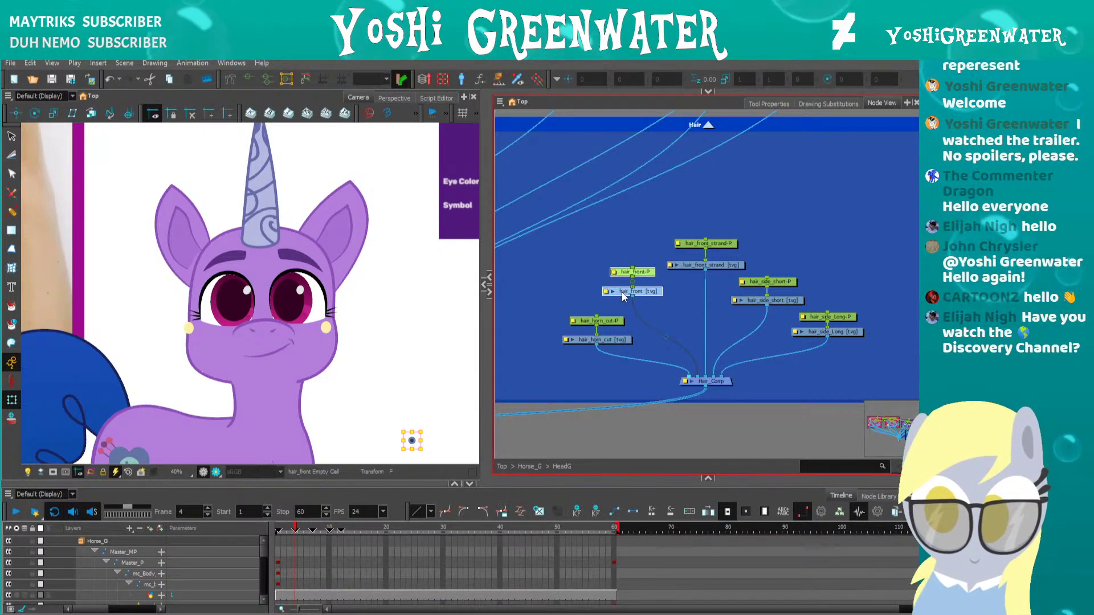
pyautogui.click(593, 291)
pyautogui.click(621, 292)
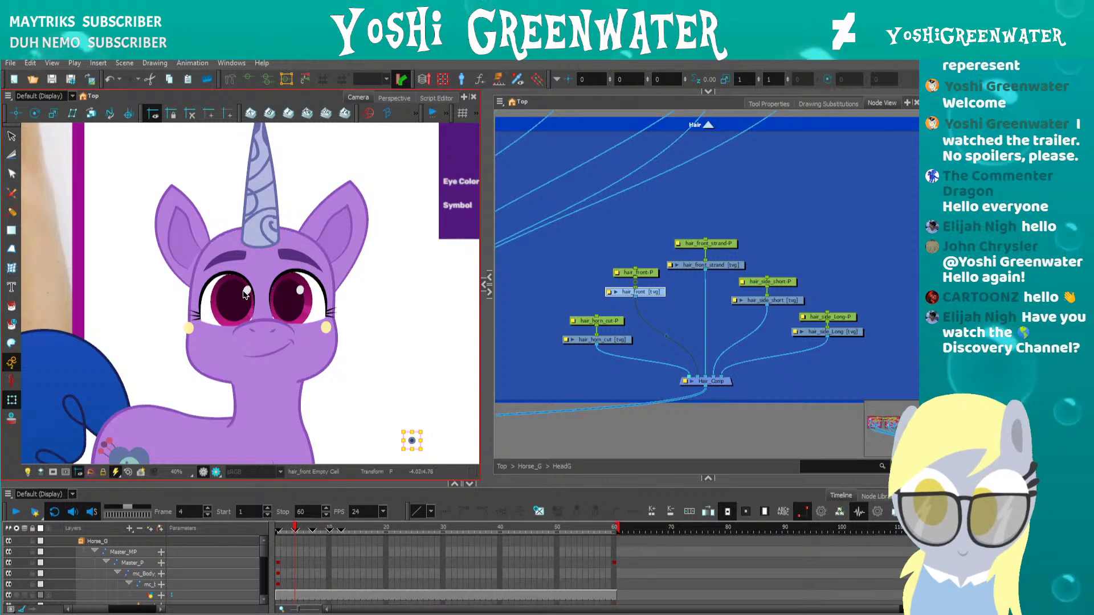
# Add a vector drawing layer named hair_sketch
pyautogui.click(568, 312)
pyautogui.hotkey('ctrl', 'r')
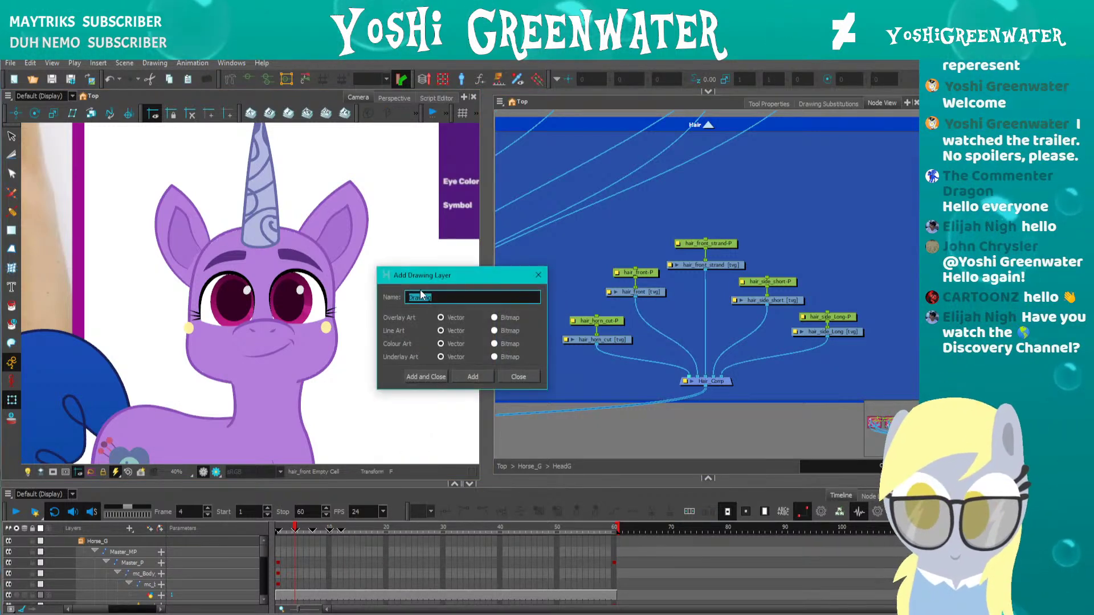
pyautogui.write('hair')
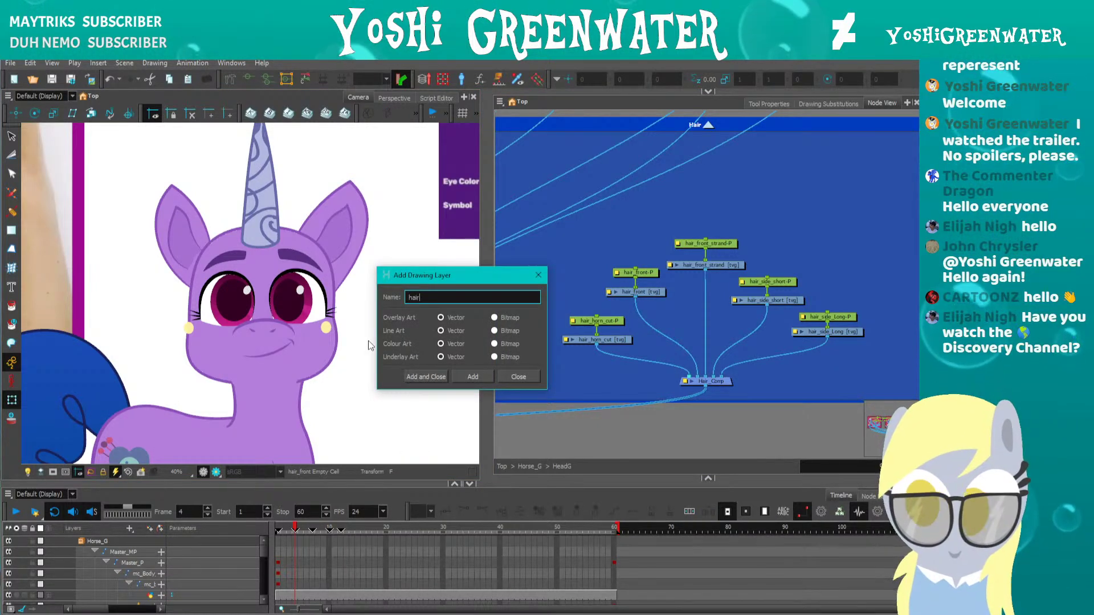
pyautogui.write('_')
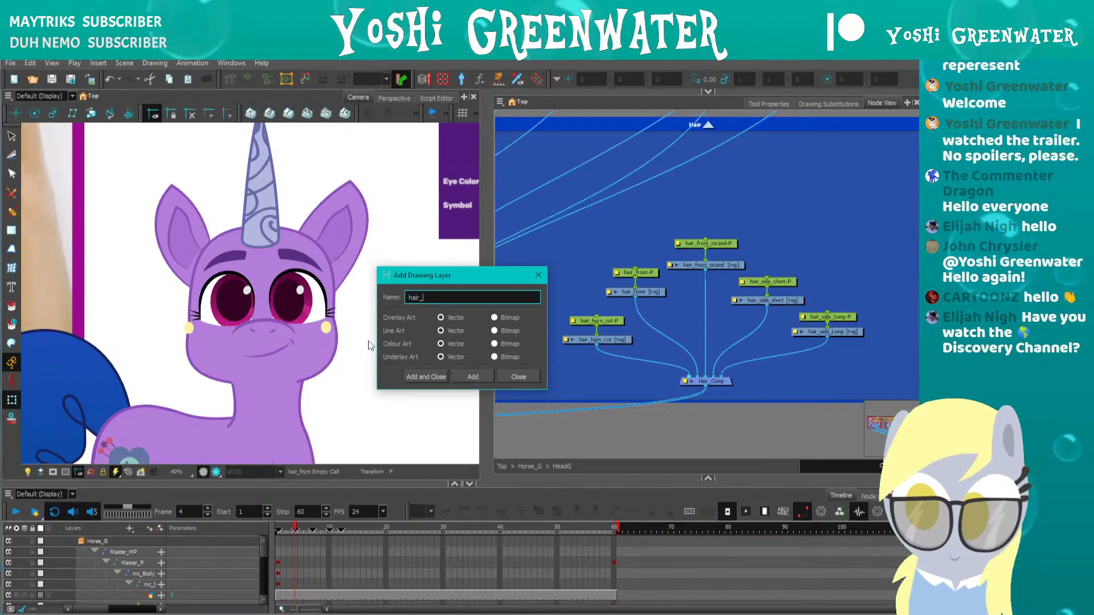
pyautogui.write('sketch')
pyautogui.press('Return')
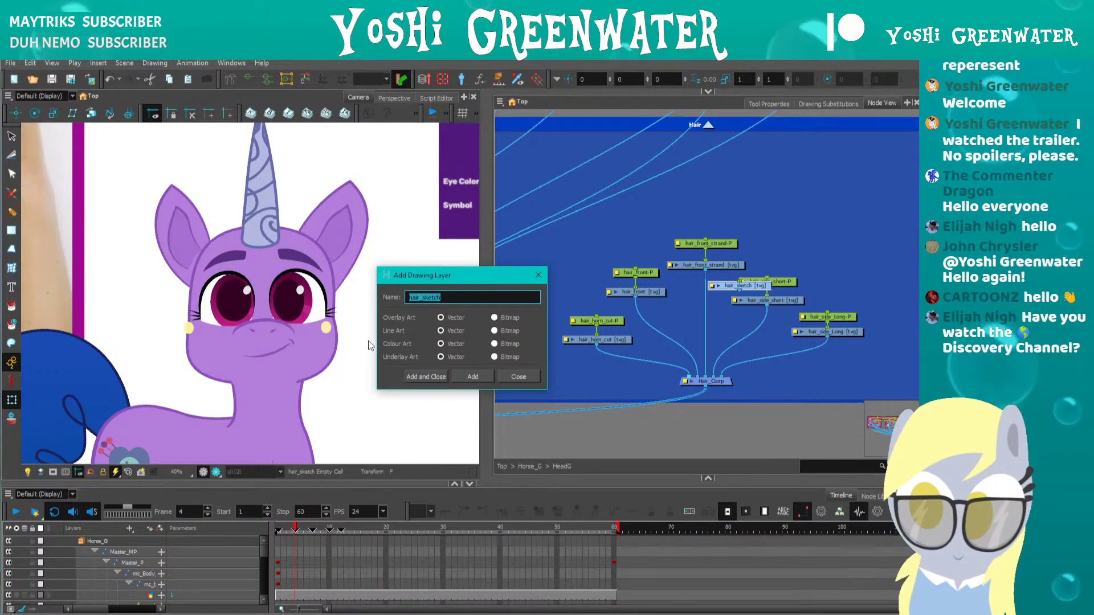
pyautogui.press('Escape')
# Connect hair_sketch to Hair_Comp beside hair_horn_cut and give it a parent peg placed just above it
pyautogui.moveTo(729, 286); pyautogui.dragTo(686, 382)
pyautogui.moveTo(563, 309); pyautogui.dragTo(552, 377)
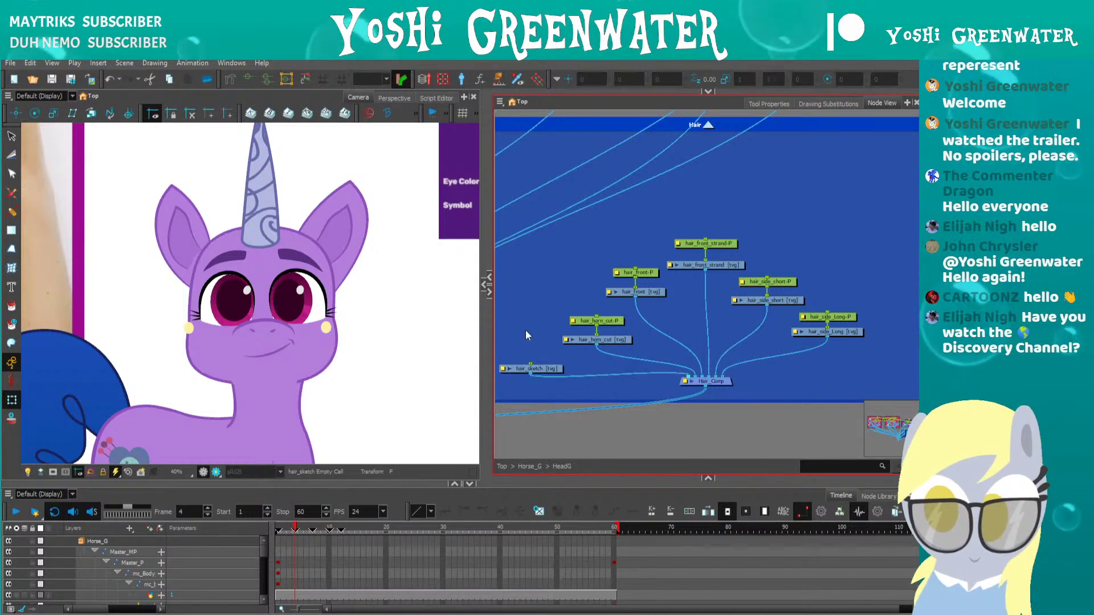
pyautogui.hotkey('ctrl', 'p')
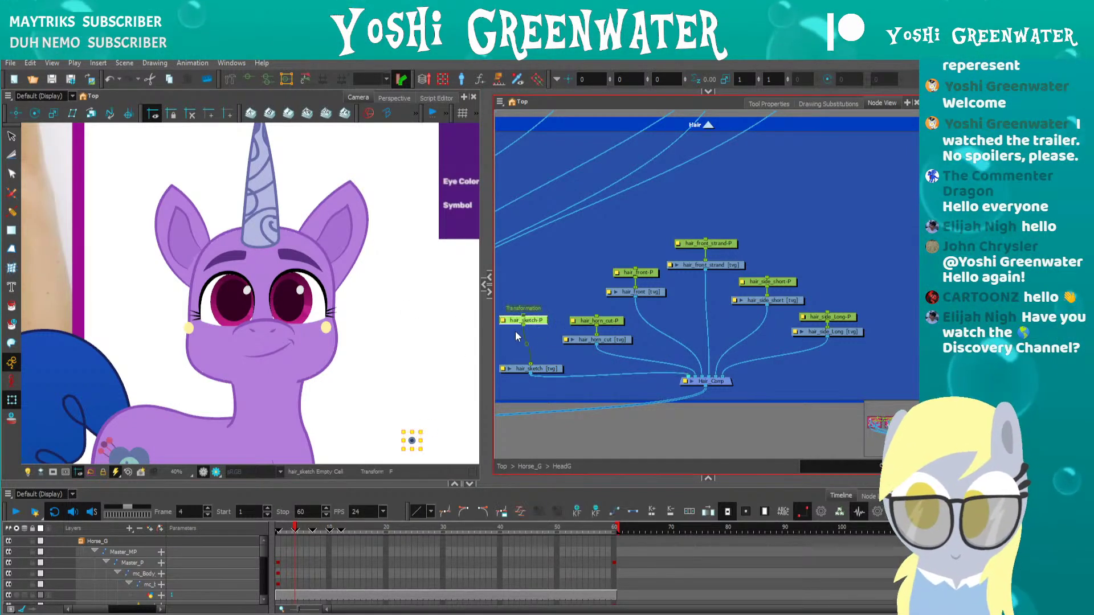
pyautogui.moveTo(518, 322); pyautogui.dragTo(522, 350)
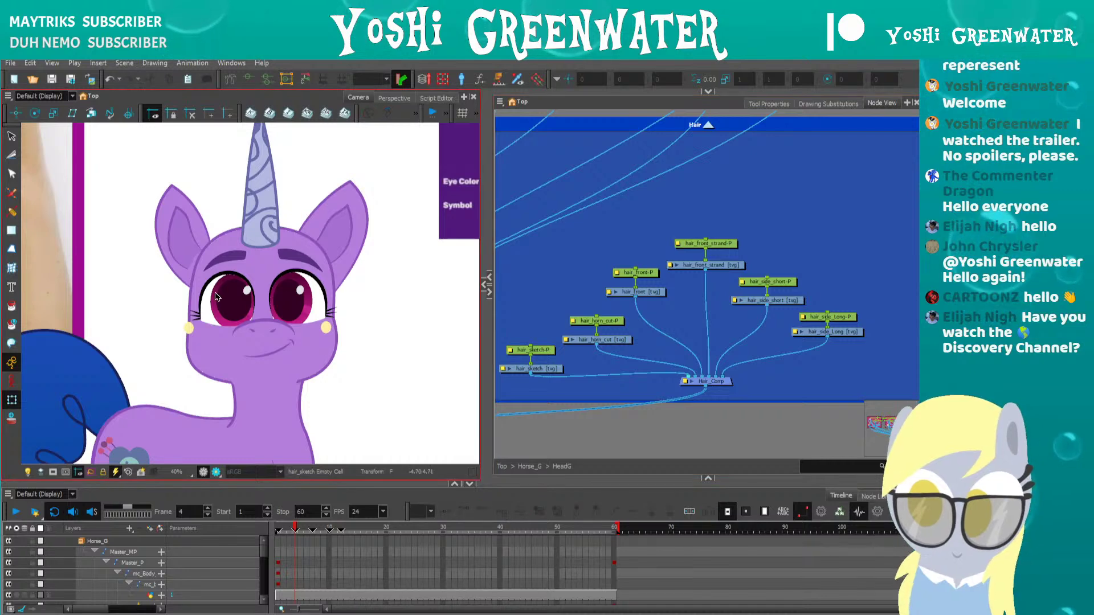
# Select the hair_sketch drawing and rearrange the panes so the colour palette has room below the nodes
pyautogui.scroll(-3, 215, 305)
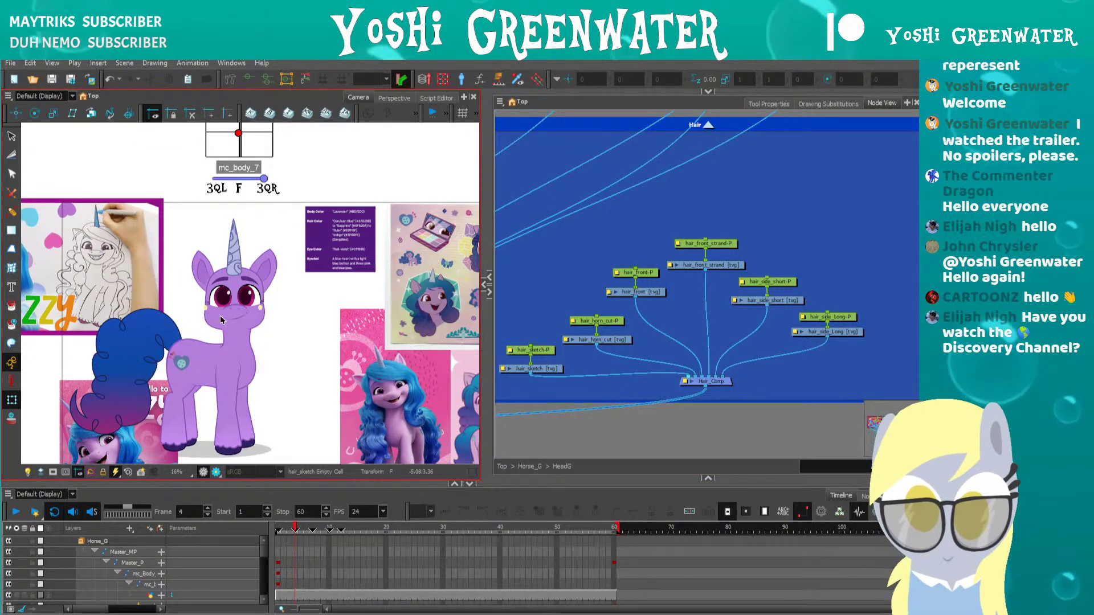
pyautogui.scroll(2, 214, 316)
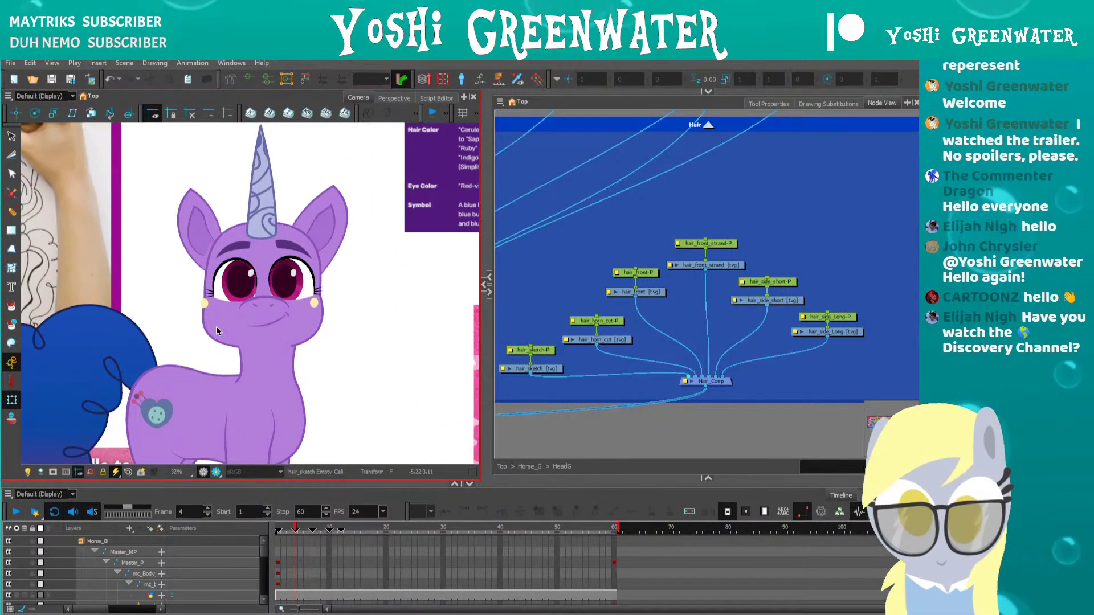
pyautogui.hotkey('shift', 'm')
pyautogui.click(520, 368)
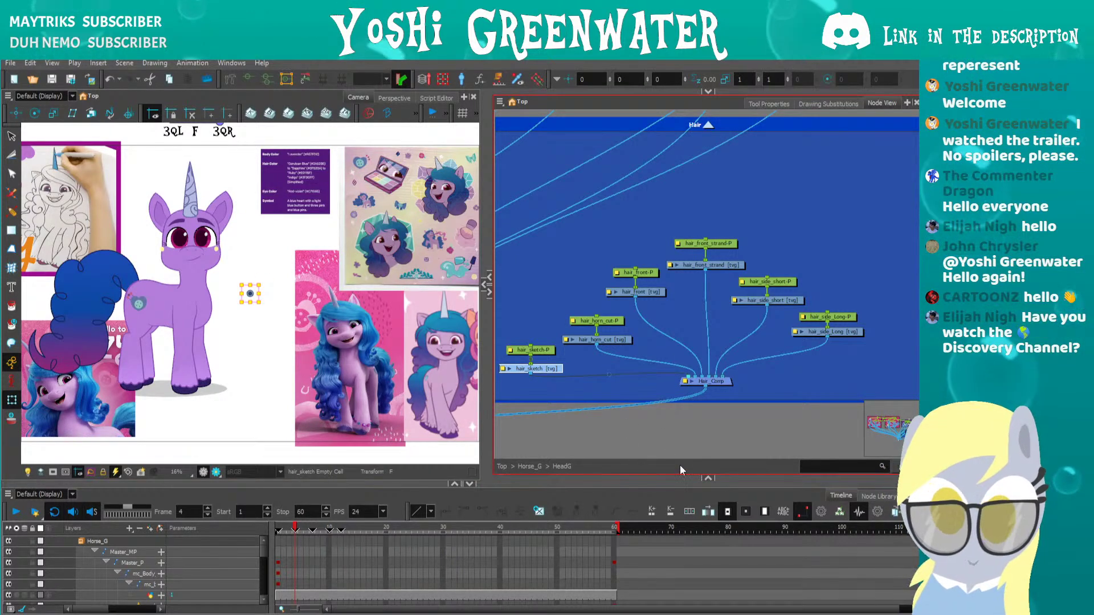
pyautogui.moveTo(682, 476); pyautogui.dragTo(643, 356)
pyautogui.moveTo(629, 484); pyautogui.dragTo(621, 529)
pyautogui.moveTo(587, 385); pyautogui.dragTo(577, 293)
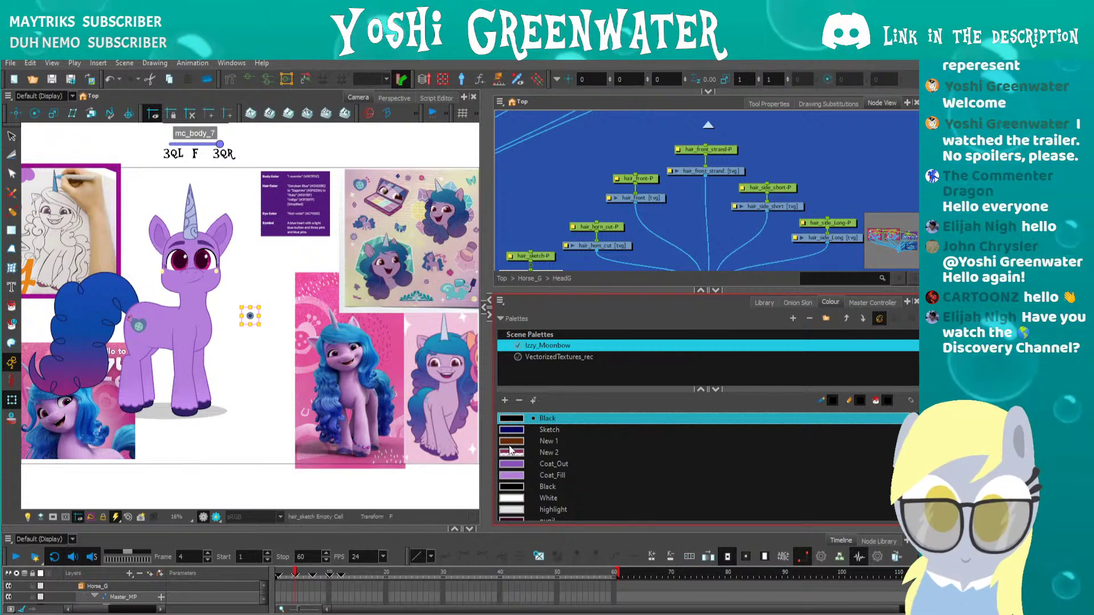
# Set the New 0 swatch in the Izzy_Moonbow palette to bright green, RGB 0, 255, 126
pyautogui.scroll(-3, 522, 433)
pyautogui.scroll(-3, 508, 452)
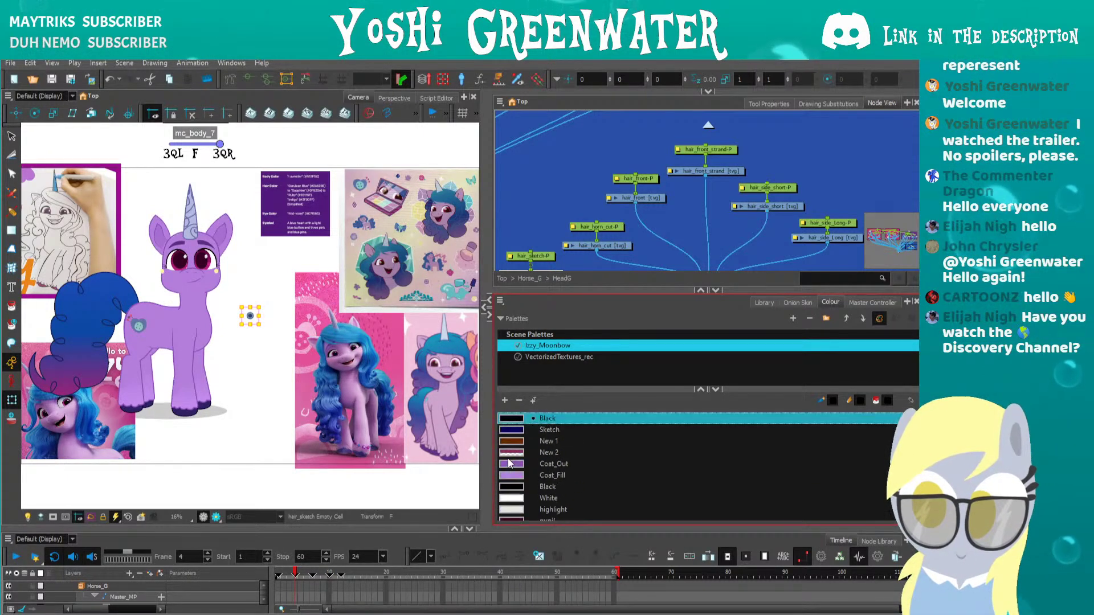
pyautogui.doubleClick(512, 509)
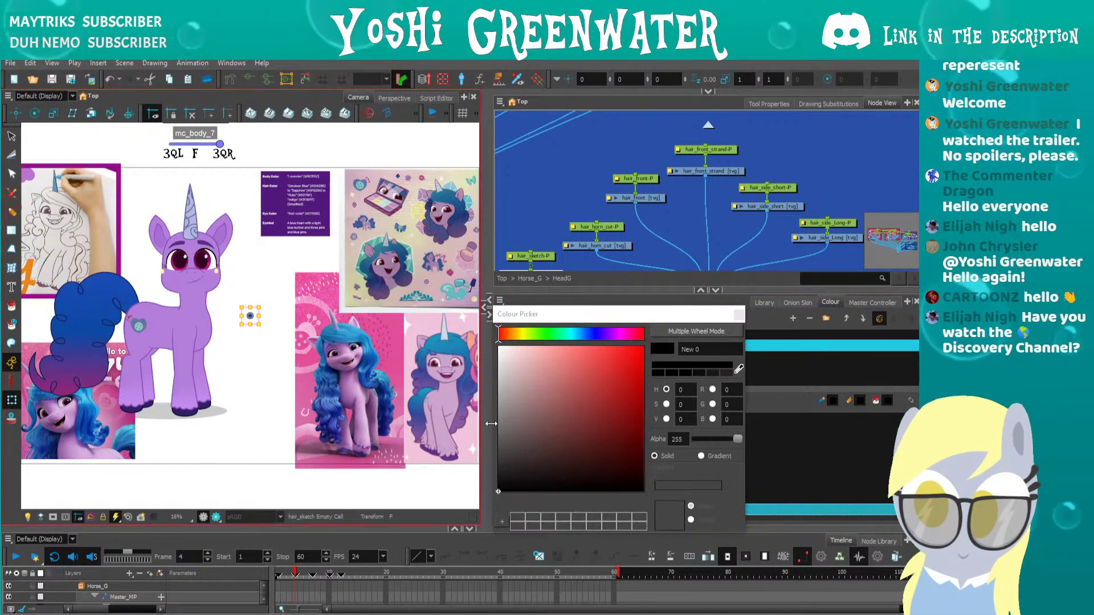
pyautogui.click(559, 336)
pyautogui.click(625, 358)
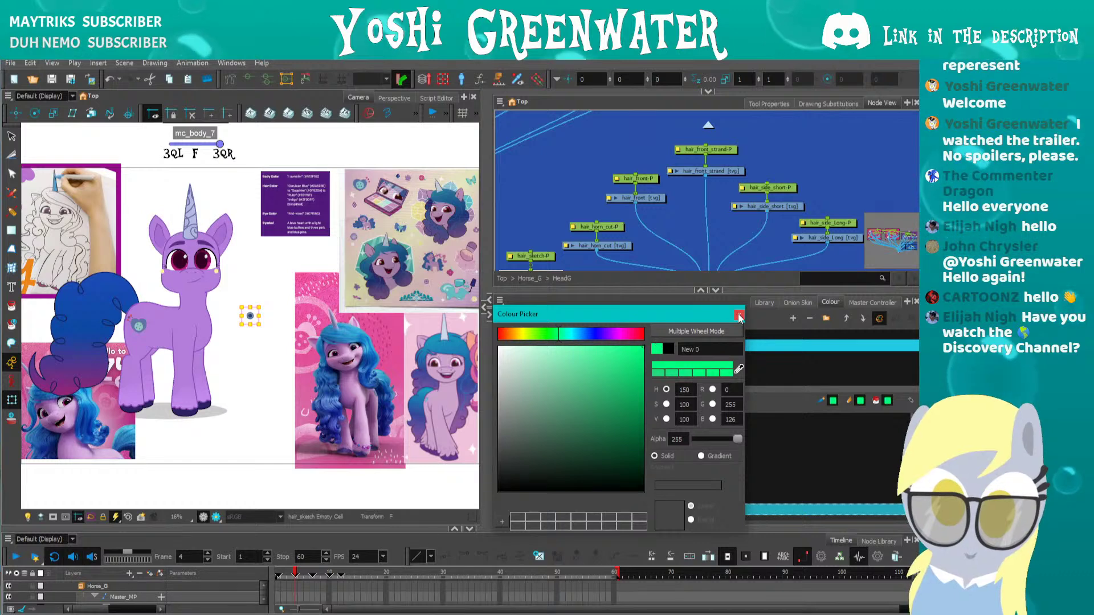
pyautogui.click(739, 315)
# Shrink the palette pane to show all the hair nodes and widen the Camera view for drawing
pyautogui.moveTo(596, 290); pyautogui.dragTo(596, 395)
pyautogui.moveTo(548, 298); pyautogui.dragTo(597, 274)
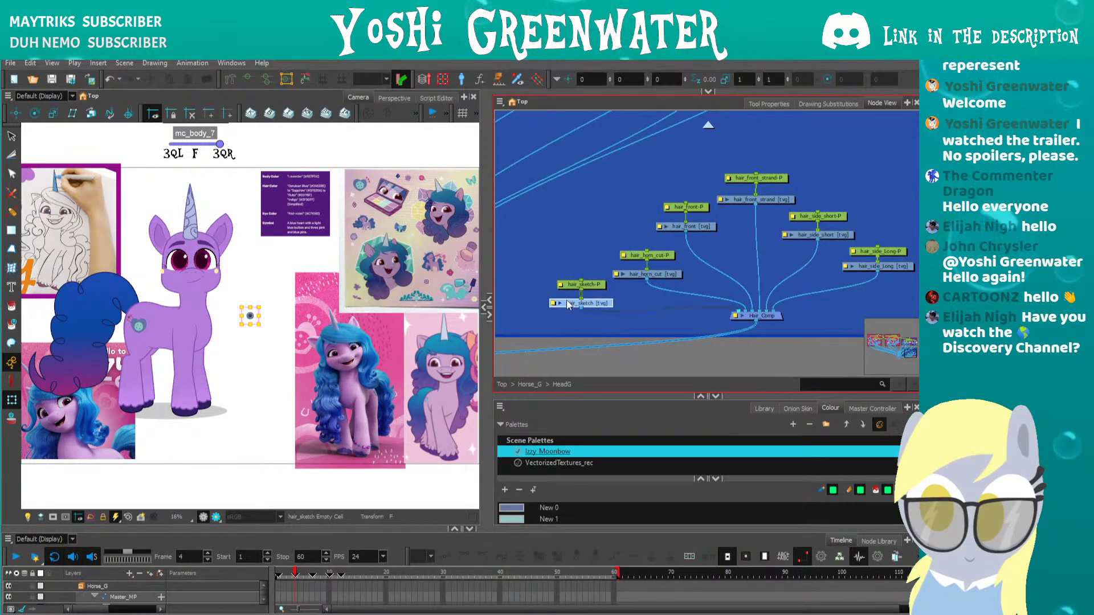
pyautogui.moveTo(487, 314); pyautogui.dragTo(586, 324)
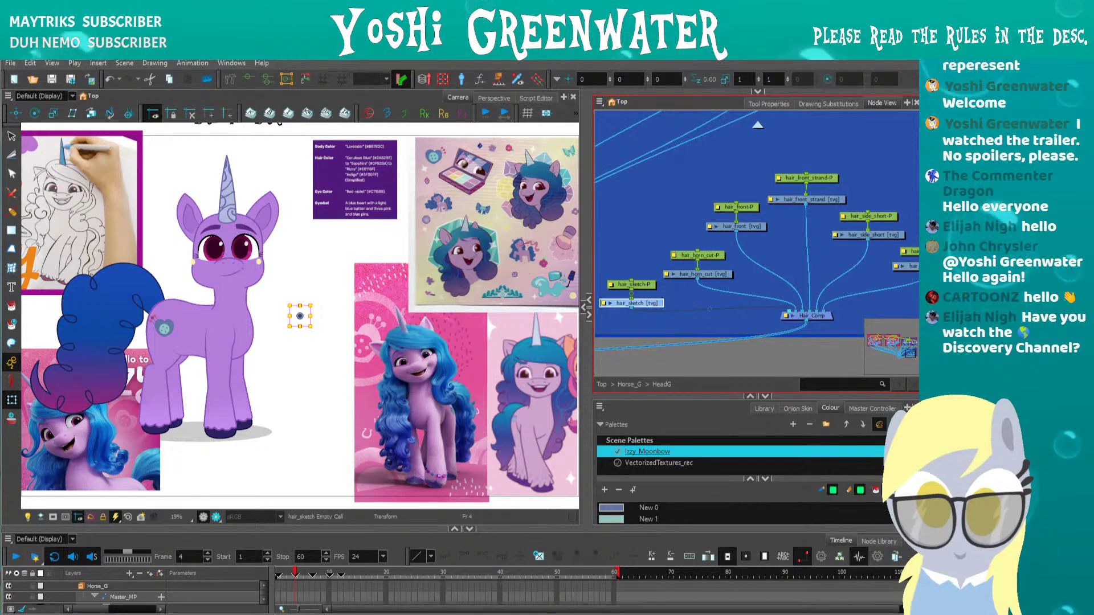
# Move the hair_sketch drawing and its peg below the hair_horn_cut nodes and reselect the hair_sketch drawing
pyautogui.moveTo(639, 303); pyautogui.dragTo(634, 319)
pyautogui.moveTo(644, 282); pyautogui.dragTo(637, 318)
pyautogui.keyDown('shift'); pyautogui.click(642, 318); pyautogui.keyUp('shift')
pyautogui.click(637, 269)
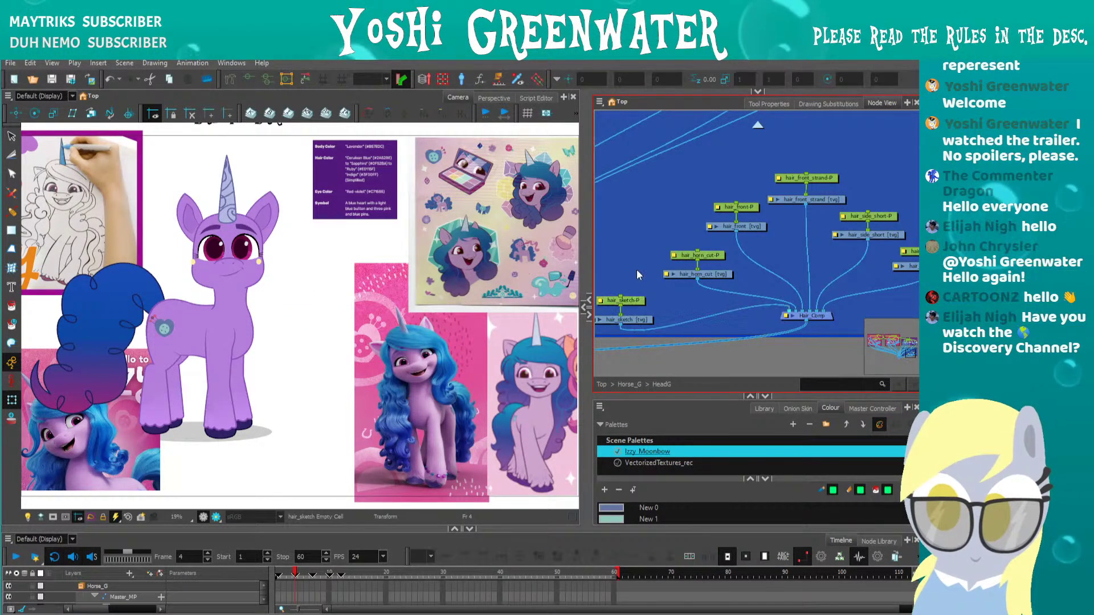
pyautogui.moveTo(629, 255); pyautogui.dragTo(649, 255)
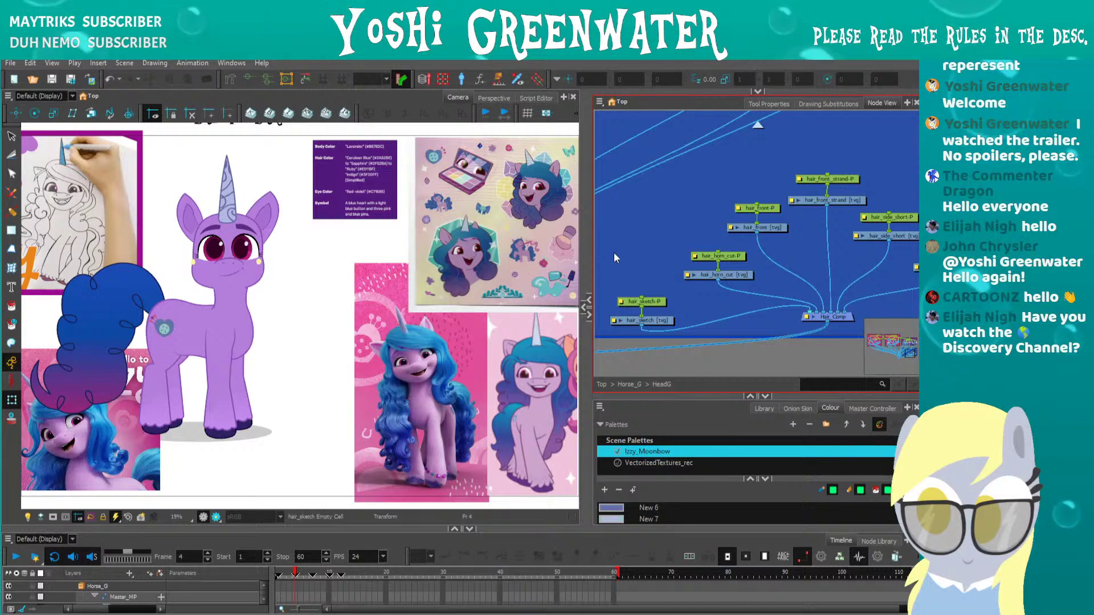
pyautogui.click(632, 323)
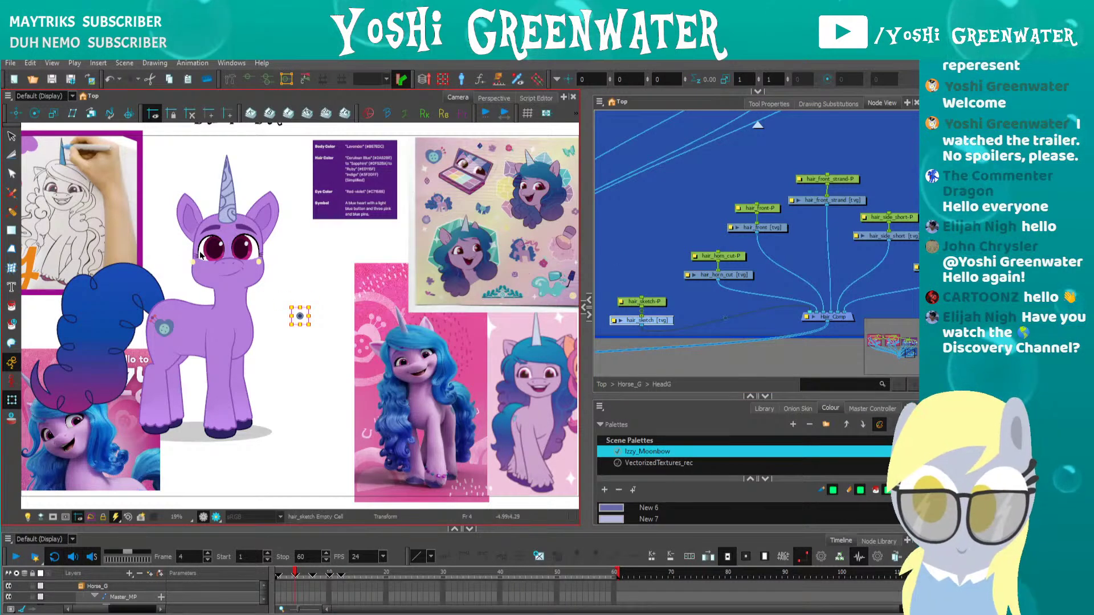
# Narrow the Camera view and enlarge the palette pane to show the green New 0 swatch
pyautogui.scroll(2, 201, 258)
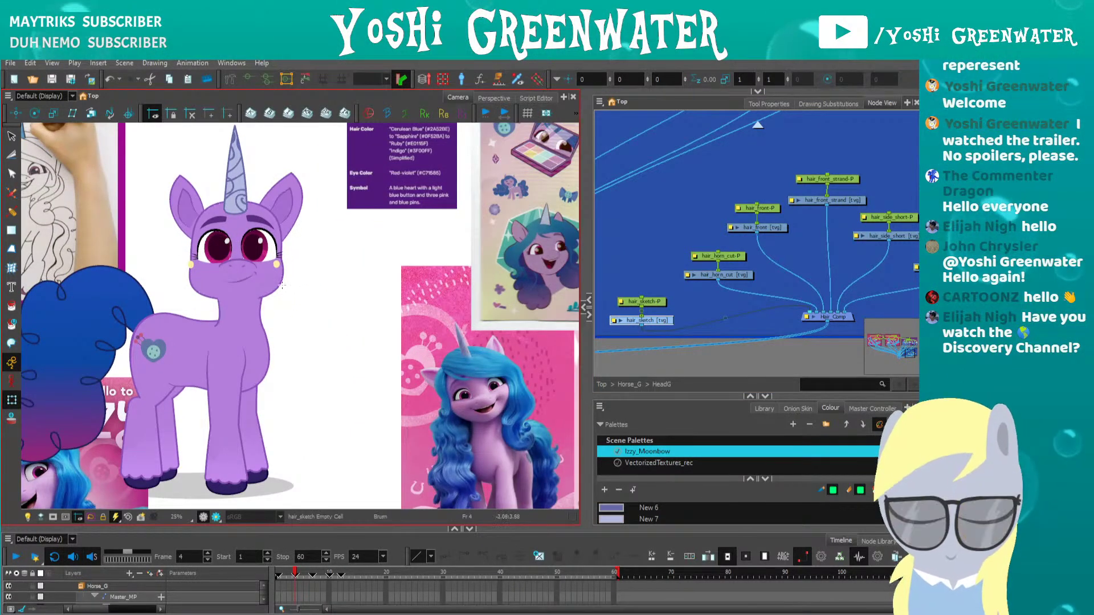
pyautogui.moveTo(588, 345); pyautogui.dragTo(698, 325)
pyautogui.moveTo(684, 396); pyautogui.dragTo(684, 364)
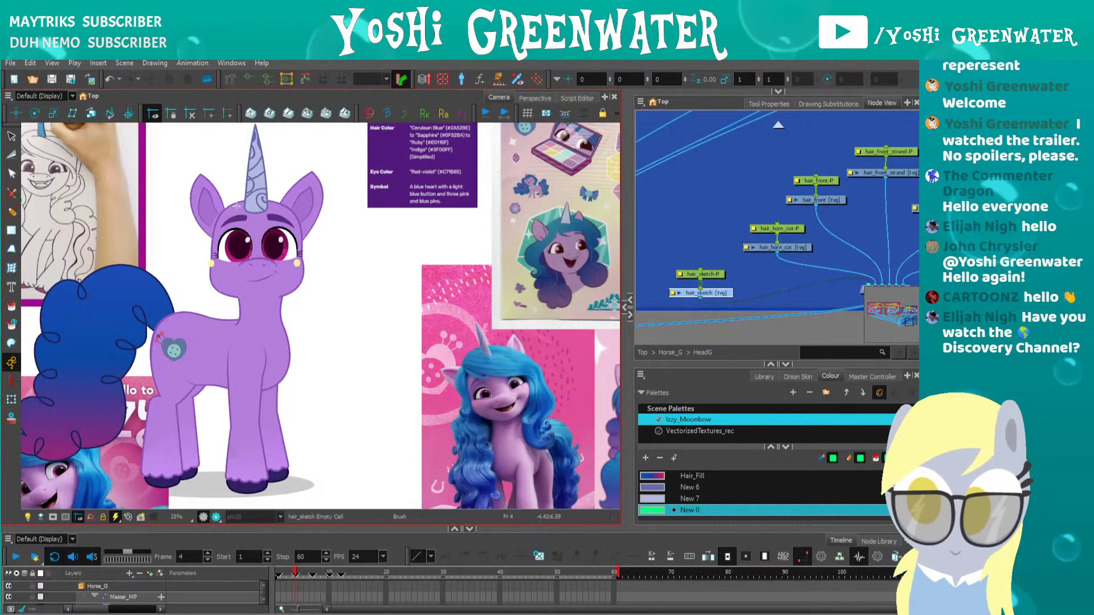
# Brush a trial green fringe stroke across the pony's forehead on hair_sketch
pyautogui.scroll(2, 229, 206)
pyautogui.scroll(-1, 229, 206)
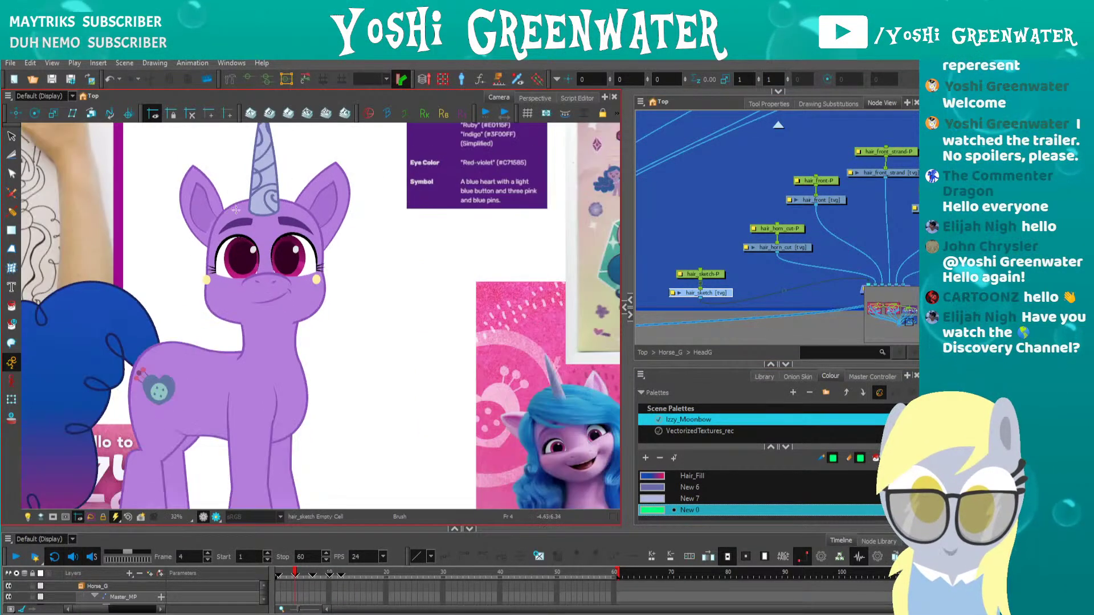
pyautogui.press('space')
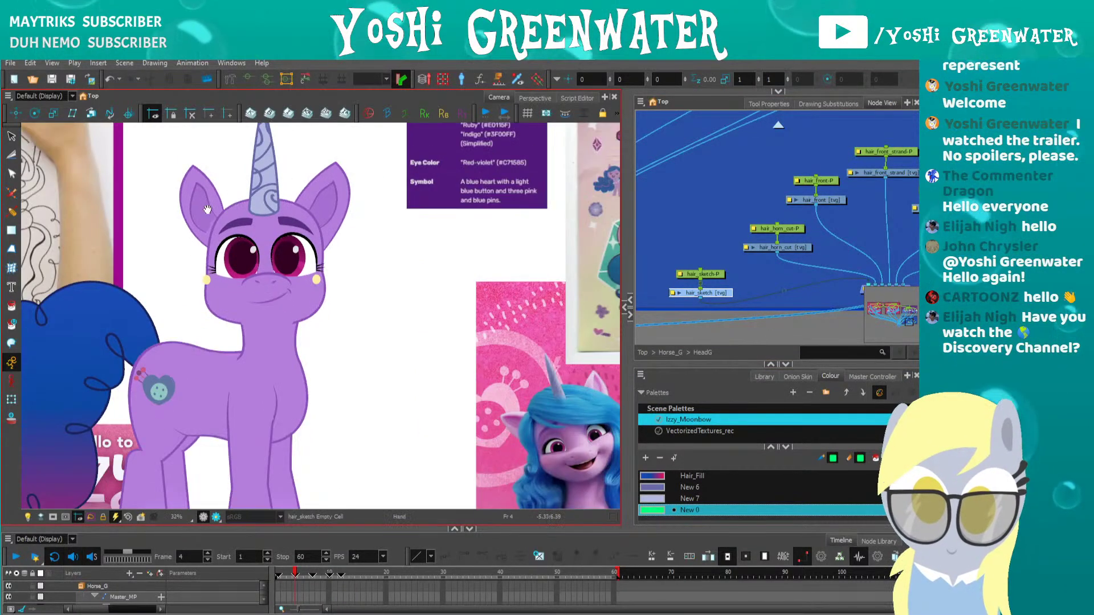
pyautogui.moveTo(223, 214)
pyautogui.mouseDown()
pyautogui.moveTo(187, 240)
pyautogui.moveTo(208, 245)
pyautogui.moveTo(206, 258)
pyautogui.moveTo(223, 269)
pyautogui.moveTo(213, 268)
pyautogui.moveTo(239, 270)
pyautogui.mouseUp()
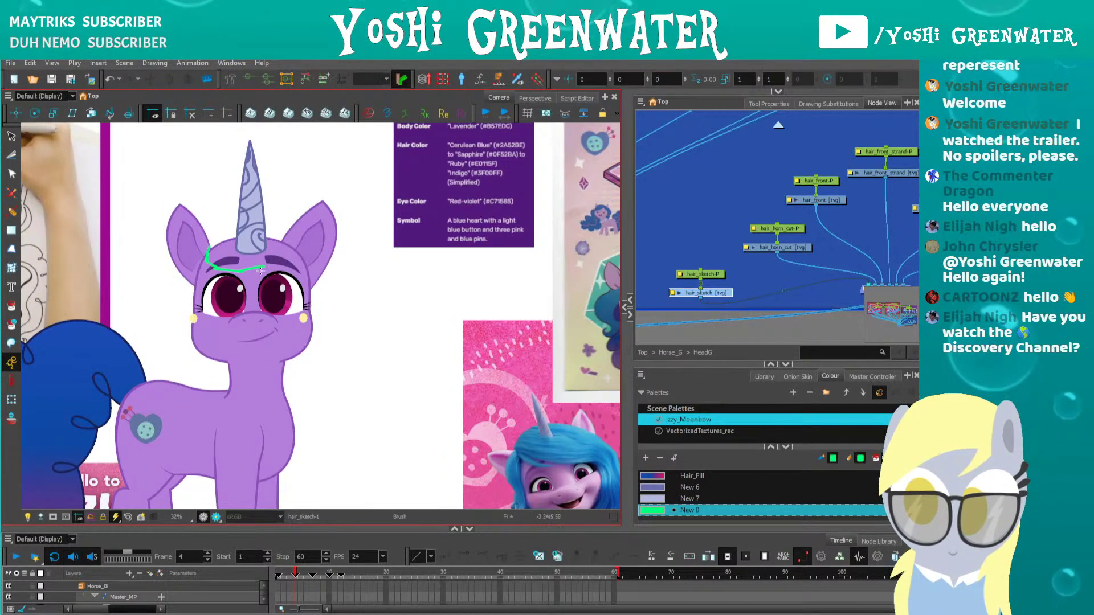
# Widen the Camera view to show more reference art and undo the trial forehead stroke
pyautogui.moveTo(627, 307); pyautogui.dragTo(704, 308)
pyautogui.scroll(-2, 347, 255)
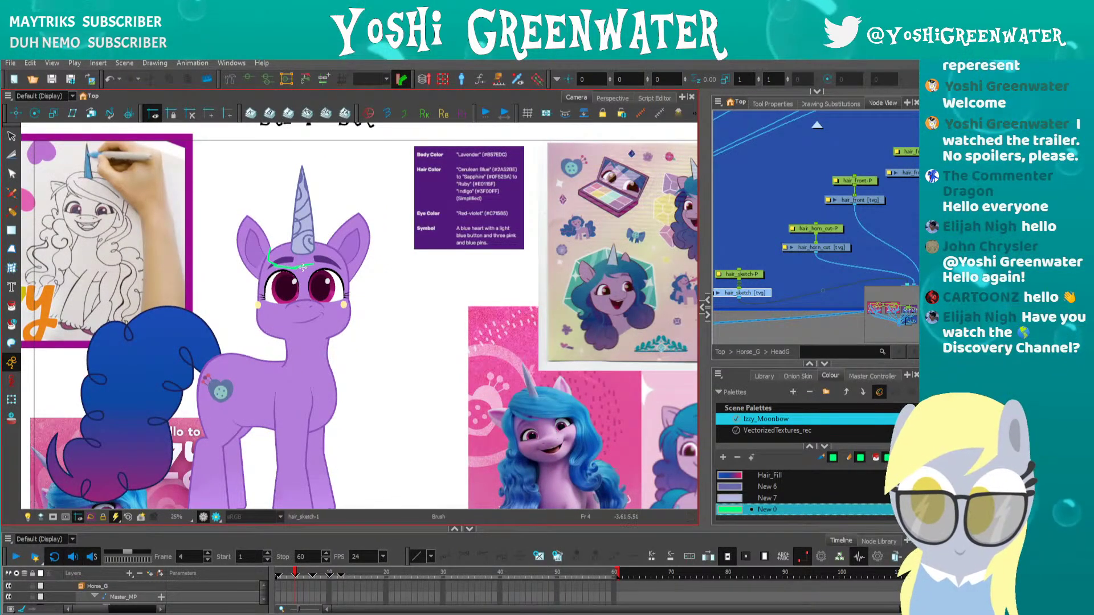
pyautogui.hotkey('ctrl', 'z')
pyautogui.hotkey('alt', 's')
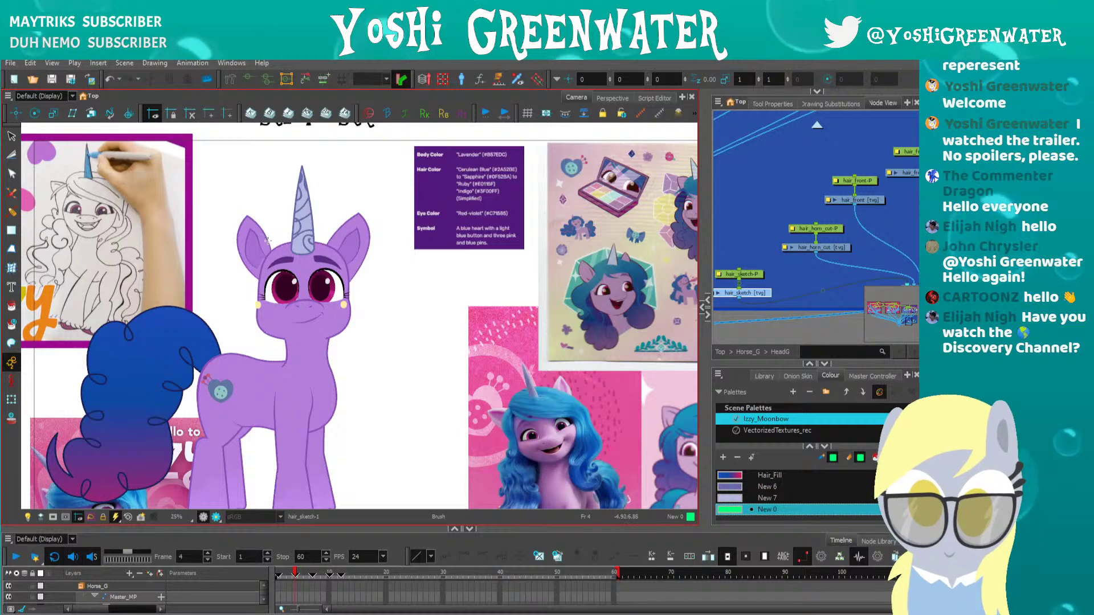
# Sketch the crown of the hair as a green arc between the ears, with a fringe sweeping across the forehead
pyautogui.moveTo(249, 264); pyautogui.dragTo(174, 196)
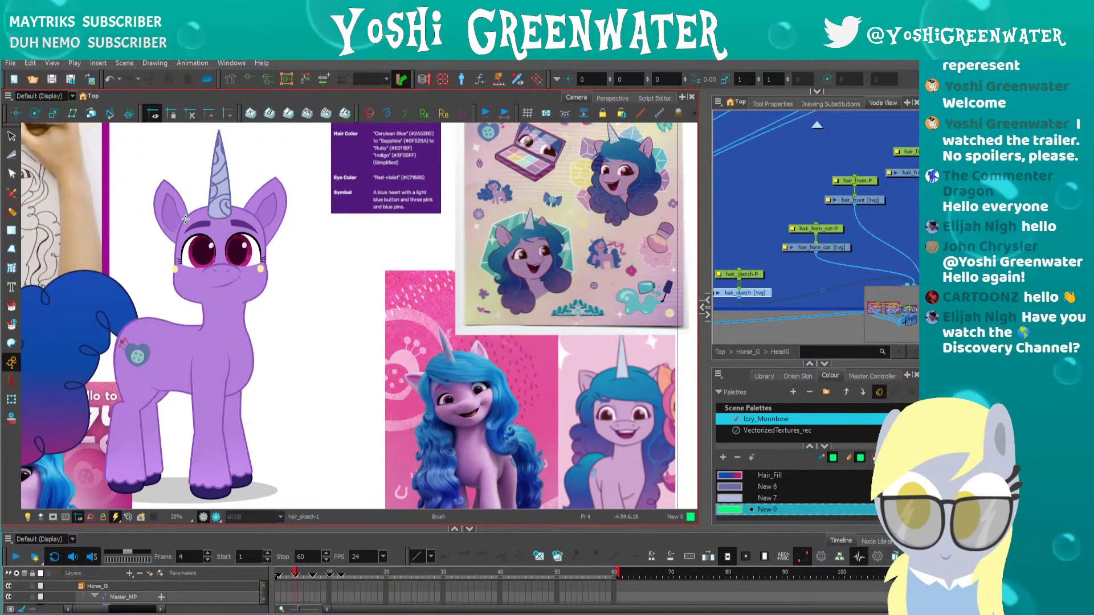
pyautogui.moveTo(231, 192); pyautogui.dragTo(270, 221)
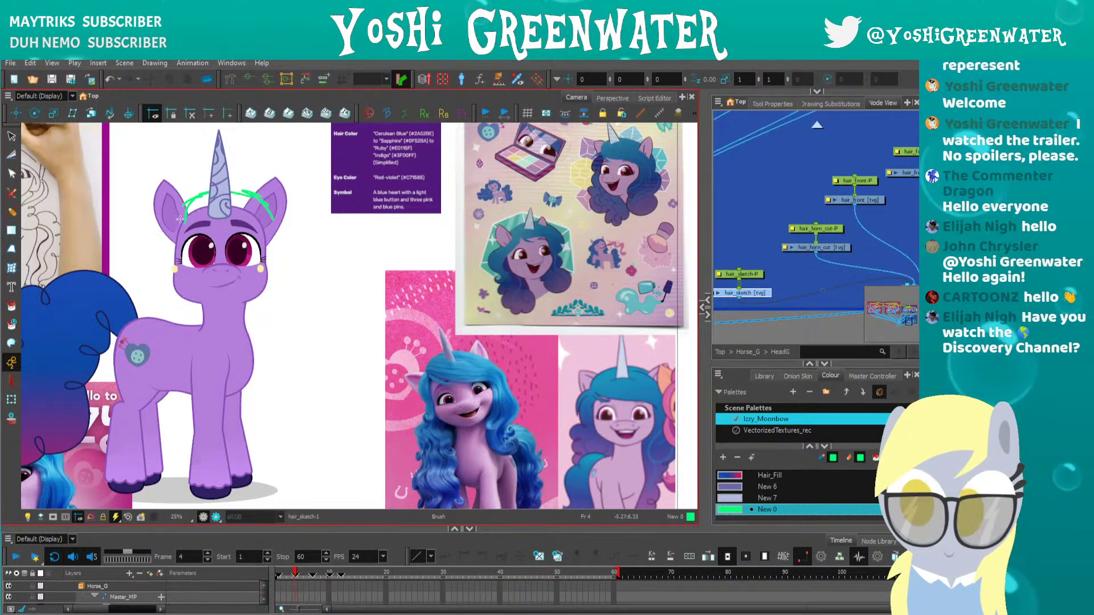
pyautogui.moveTo(185, 218)
pyautogui.mouseDown()
pyautogui.moveTo(216, 238)
pyautogui.moveTo(188, 223)
pyautogui.mouseUp()
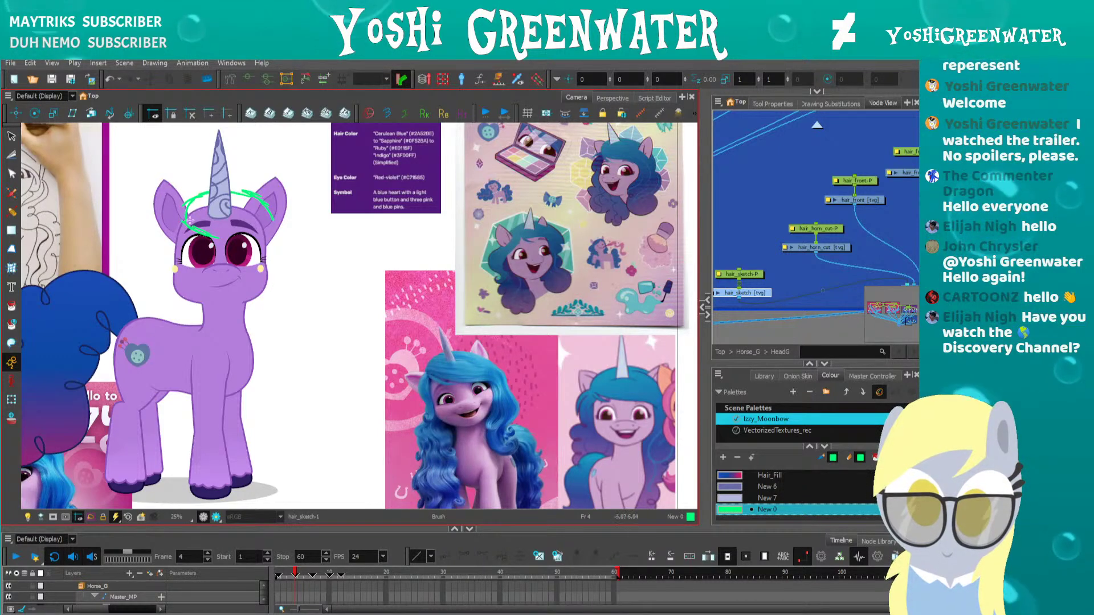
pyautogui.moveTo(260, 199); pyautogui.dragTo(277, 229)
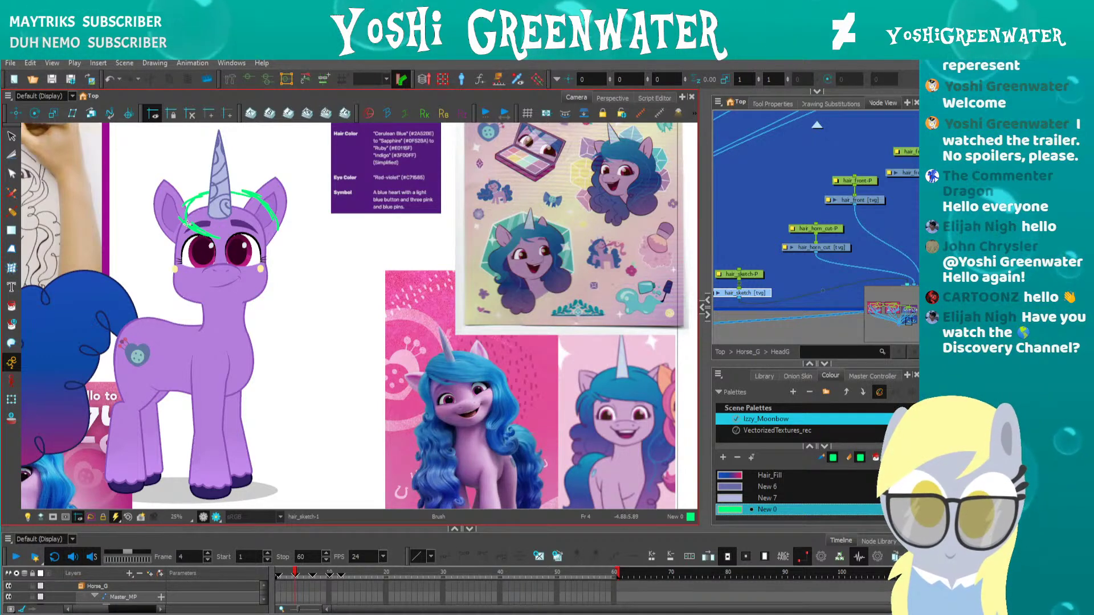
pyautogui.moveTo(187, 223); pyautogui.dragTo(284, 261)
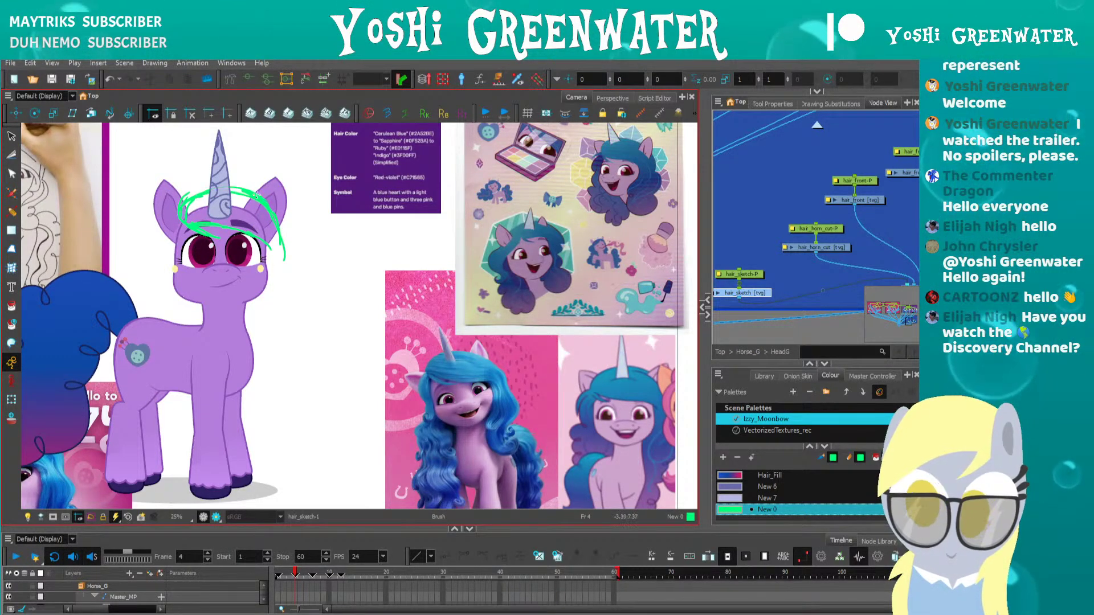
# Sketch the outer side strand falling from the right-hand ear, undo the surplus strokes and nudge the strand closer to the head
pyautogui.moveTo(196, 272); pyautogui.dragTo(210, 255)
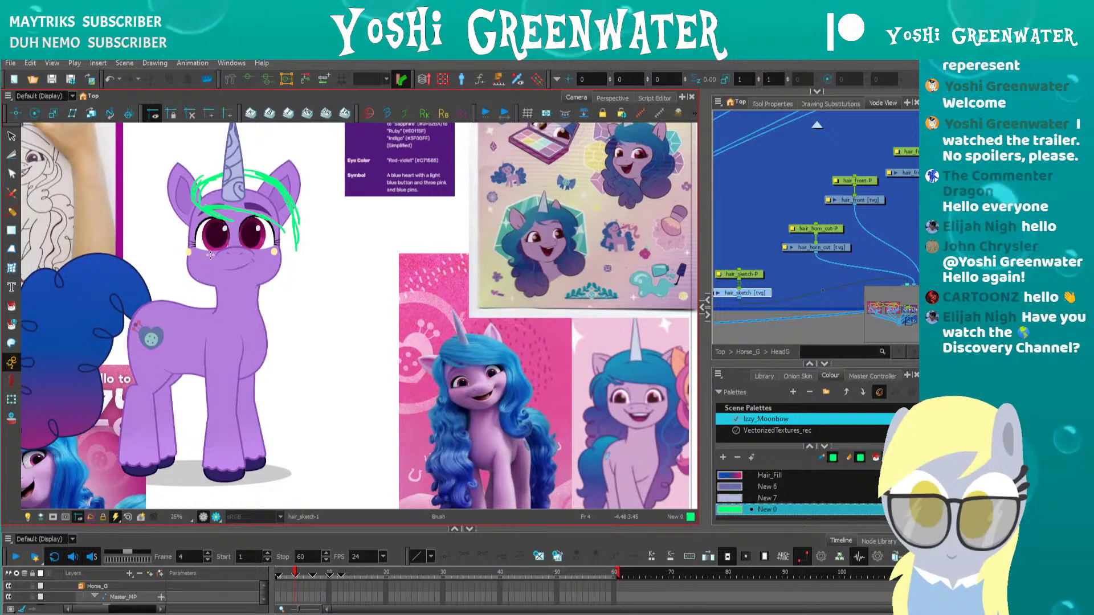
pyautogui.moveTo(530, 375); pyautogui.dragTo(520, 342)
pyautogui.scroll(2, 246, 224)
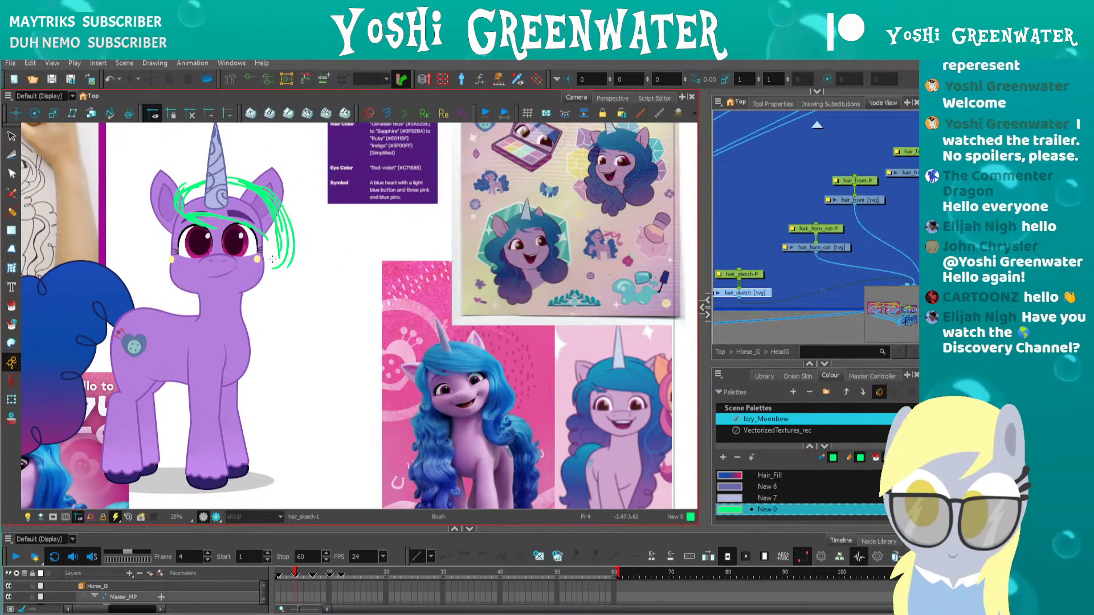
pyautogui.hotkey('alt', 's')
pyautogui.hotkey('ctrl', 'z')
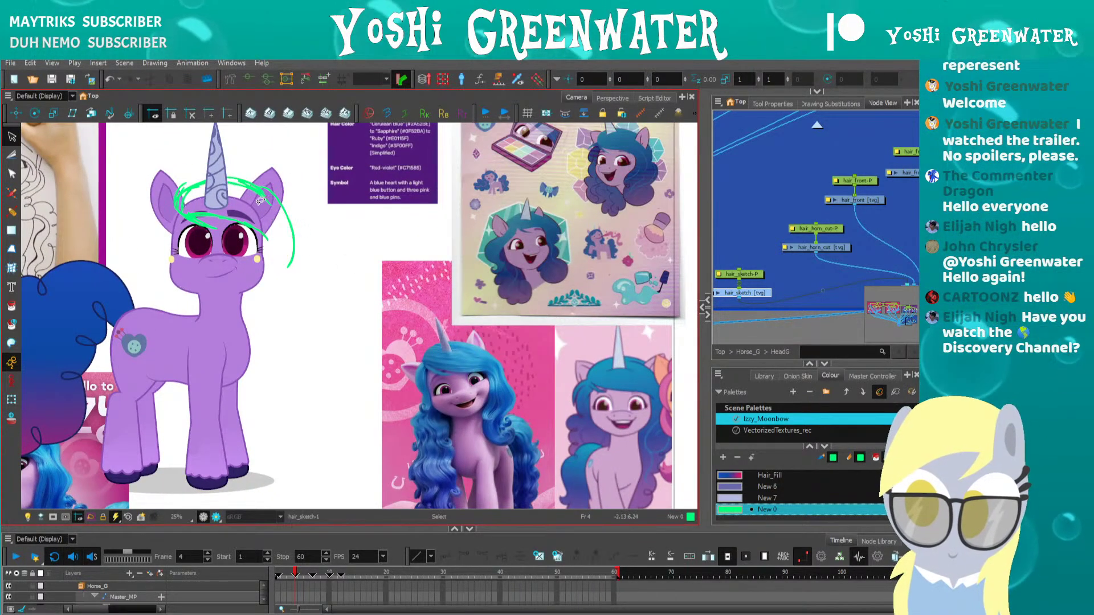
pyautogui.click(284, 219)
pyautogui.moveTo(284, 220); pyautogui.dragTo(278, 217)
pyautogui.click(231, 203)
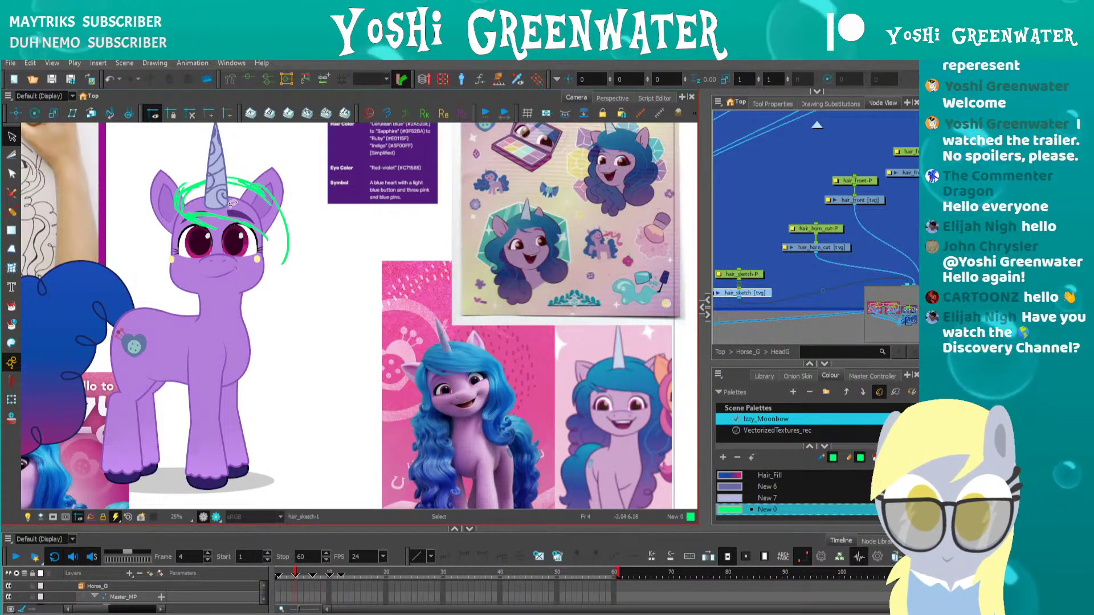
# Erase stray crown lines and sketch the long curly side lock from the right-hand ear down to the chest
pyautogui.hotkey('alt', 'e')
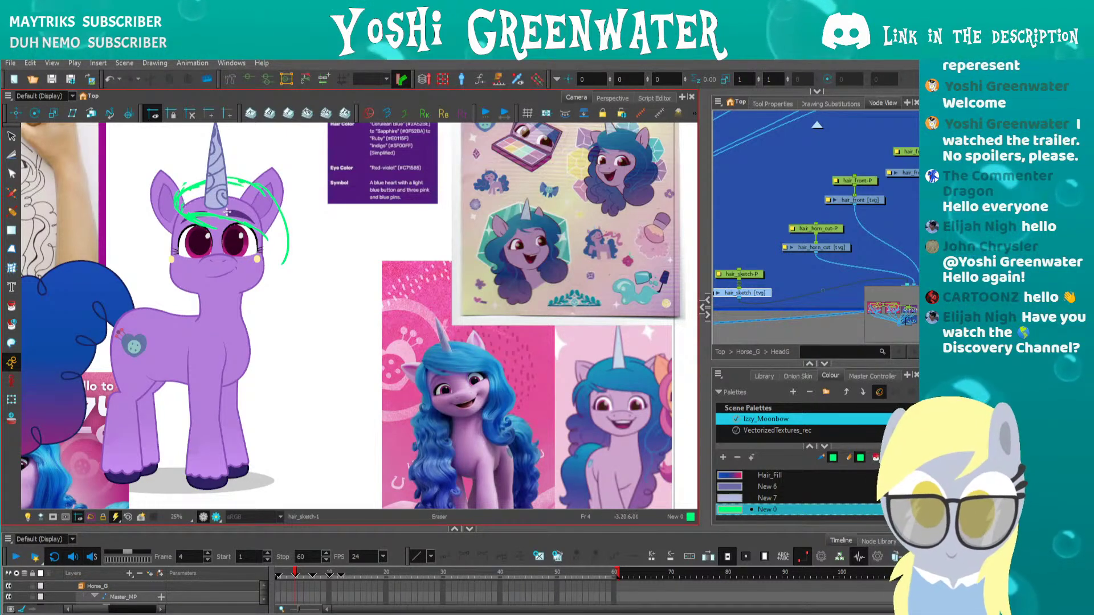
pyautogui.moveTo(256, 221)
pyautogui.mouseDown()
pyautogui.moveTo(278, 220)
pyautogui.moveTo(280, 267)
pyautogui.mouseUp()
pyautogui.hotkey('alt', 'b')
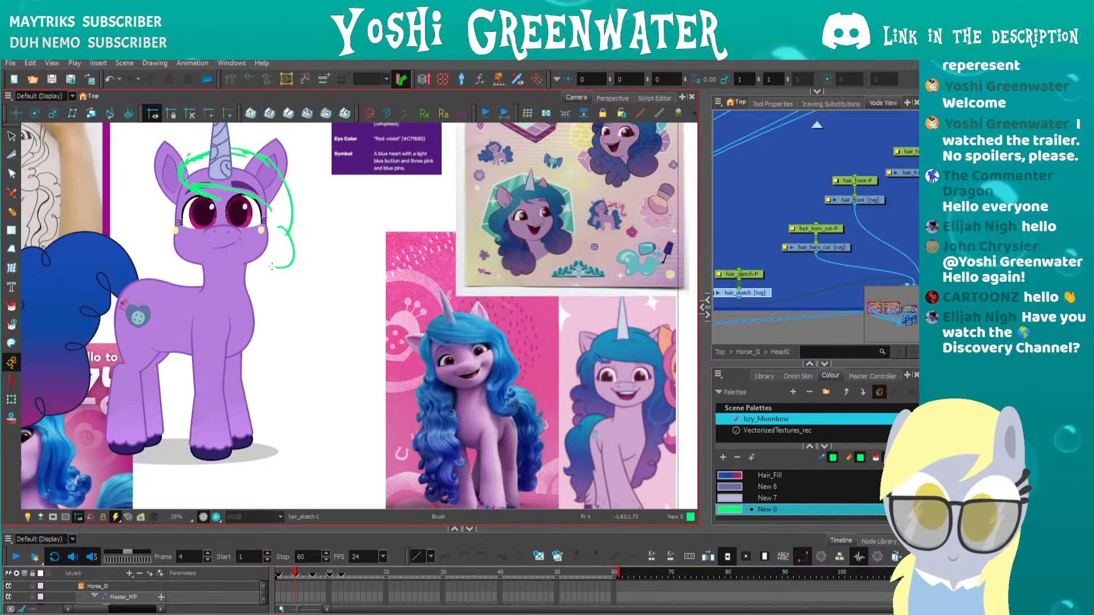
pyautogui.hotkey('ctrl', 'z')
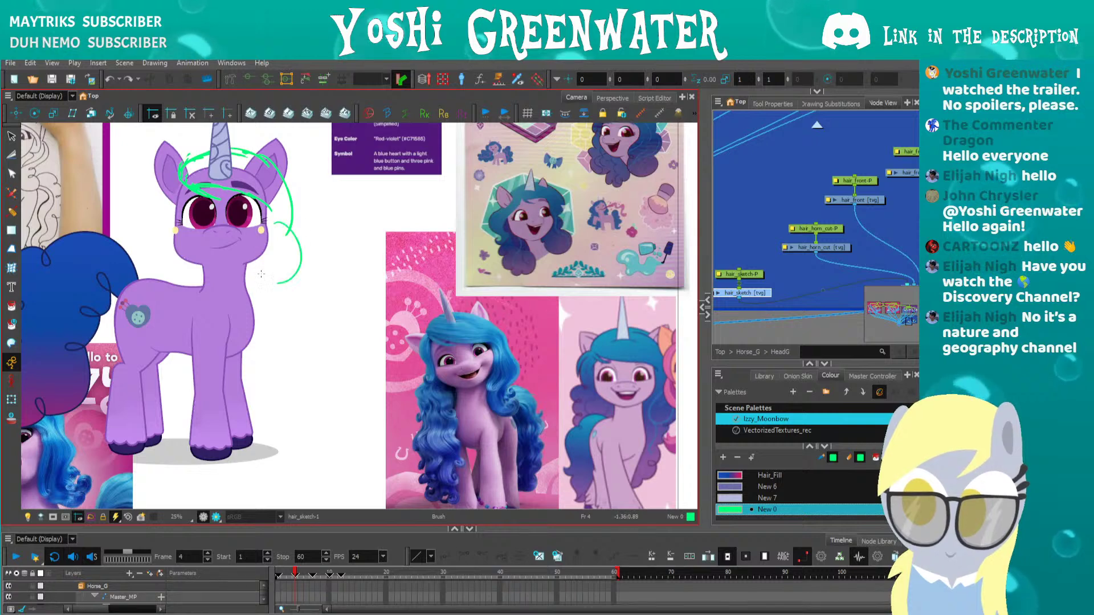
pyautogui.moveTo(274, 225); pyautogui.dragTo(274, 263)
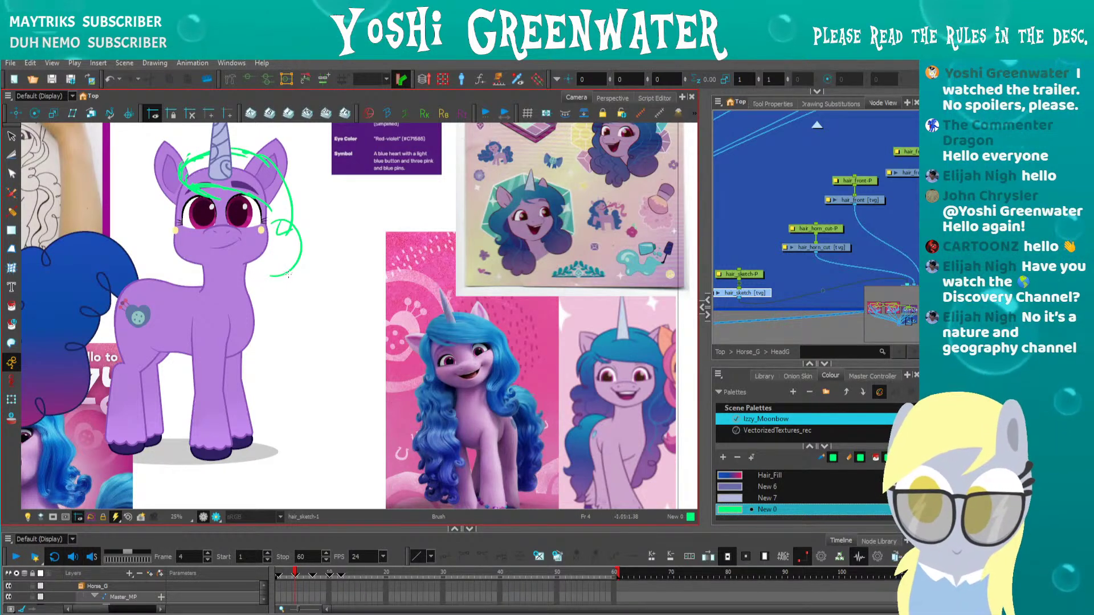
pyautogui.moveTo(272, 266); pyautogui.dragTo(262, 314)
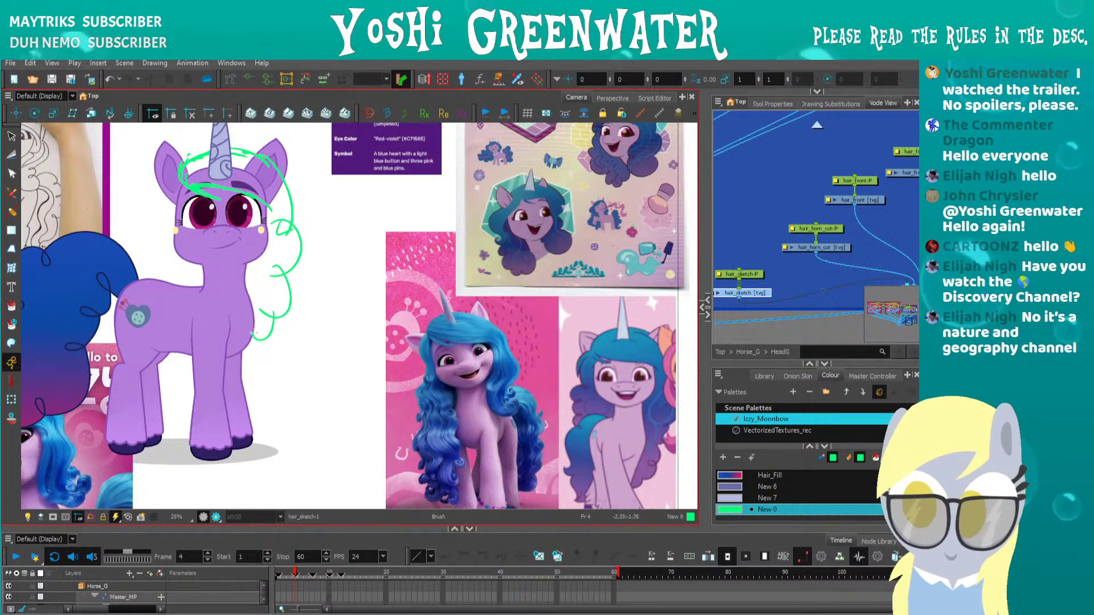
pyautogui.moveTo(263, 340)
pyautogui.mouseDown()
pyautogui.moveTo(242, 350)
pyautogui.moveTo(246, 306)
pyautogui.moveTo(231, 328)
pyautogui.moveTo(249, 274)
pyautogui.moveTo(236, 289)
pyautogui.moveTo(273, 220)
pyautogui.mouseUp()
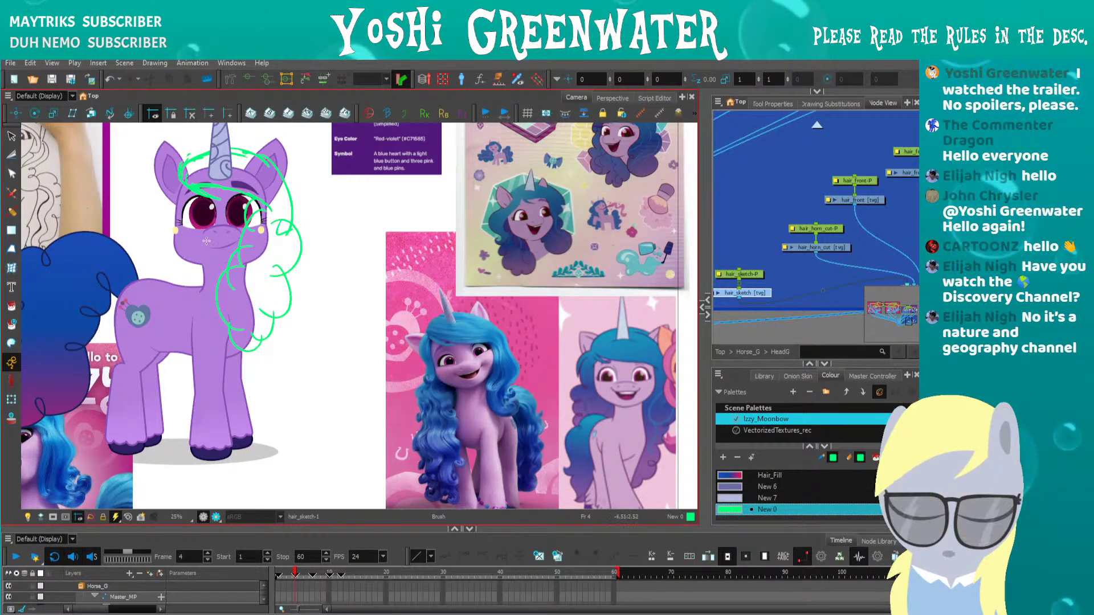
# Select and adjust the side lock's inner line where it passes beside the eye
pyautogui.scroll(2, 207, 241)
pyautogui.hotkey('alt', 's')
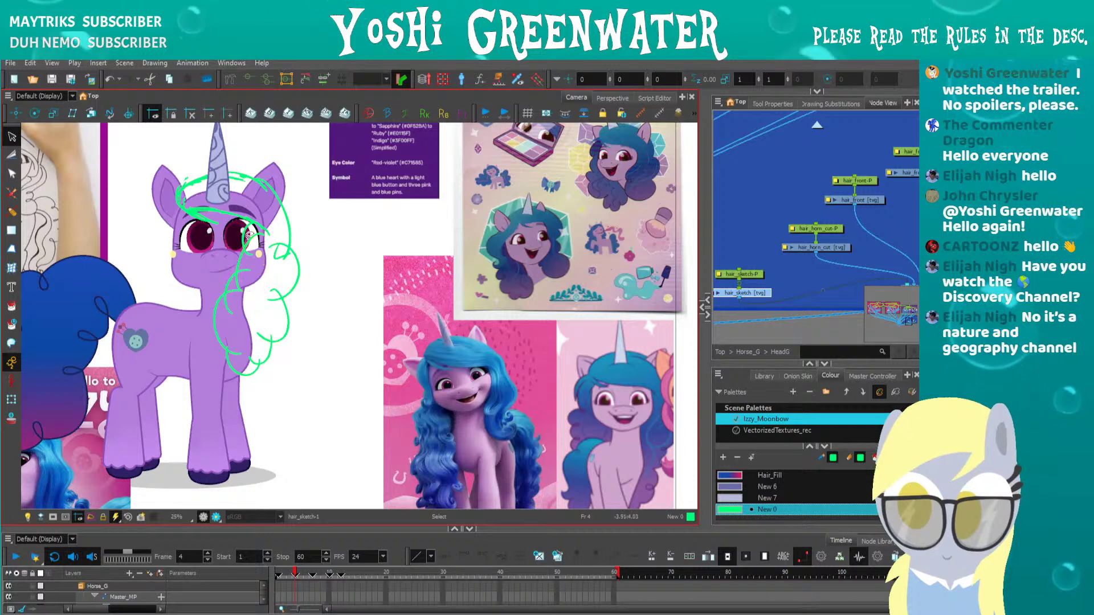
pyautogui.moveTo(249, 233); pyautogui.dragTo(282, 234)
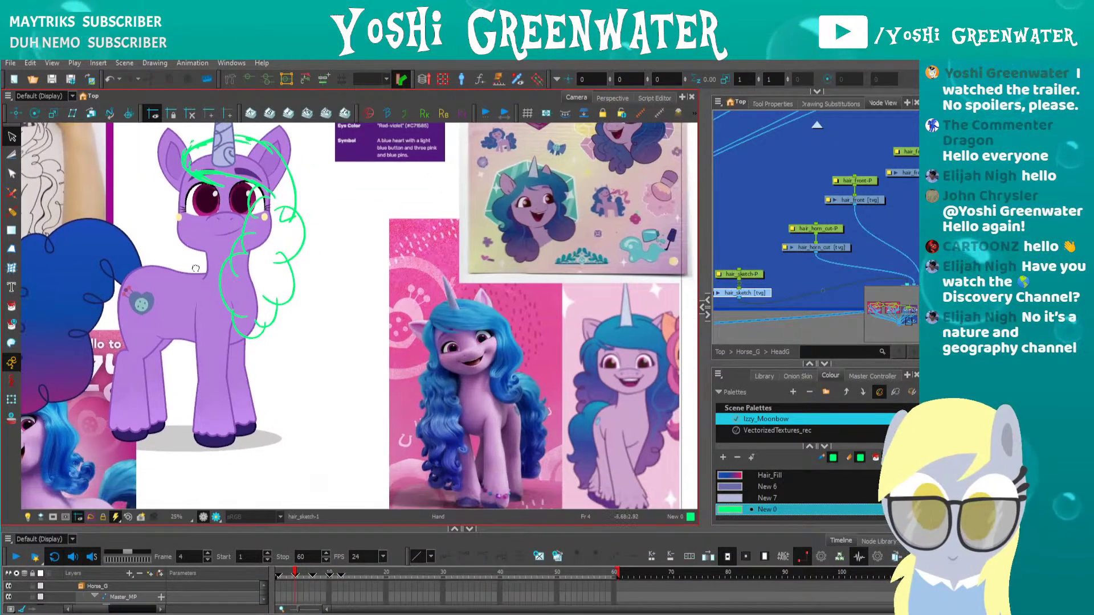
pyautogui.moveTo(252, 308); pyautogui.dragTo(214, 296)
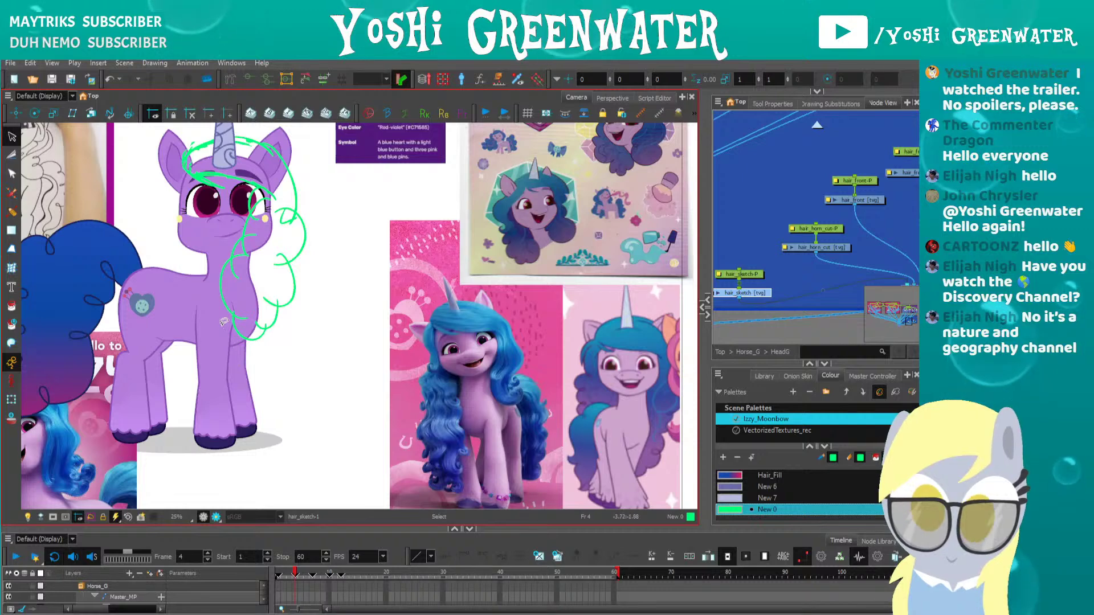
# Draw a short green guide mark between the legs and shift it slightly lower
pyautogui.press('space')
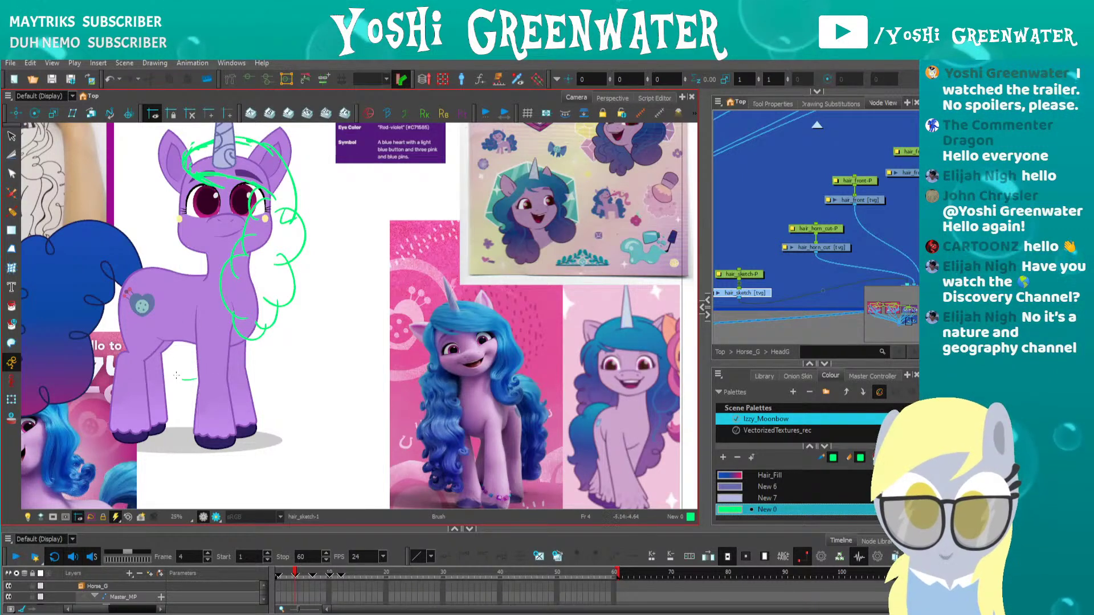
pyautogui.moveTo(179, 340); pyautogui.dragTo(210, 353)
pyautogui.moveTo(334, 422); pyautogui.dragTo(351, 381)
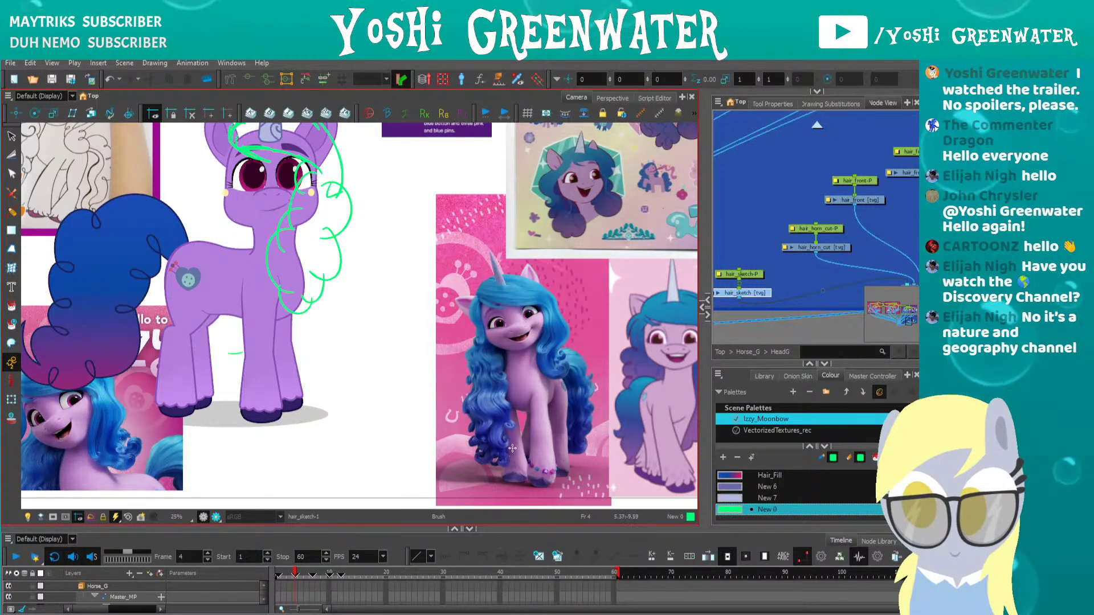
pyautogui.hotkey('alt', 's')
pyautogui.moveTo(231, 338); pyautogui.dragTo(233, 374)
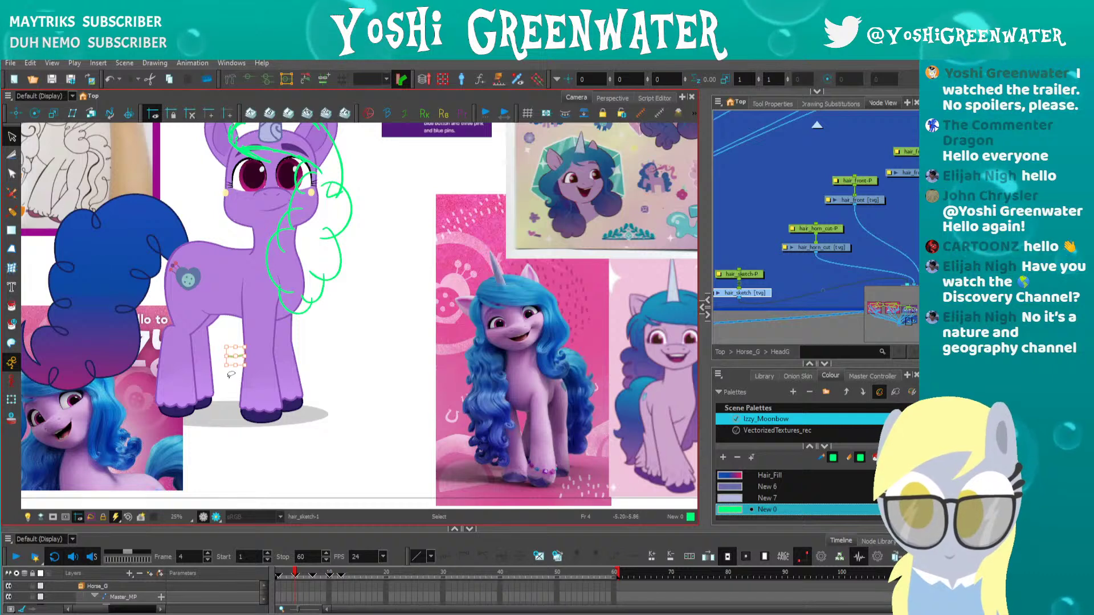
# Sketch a green strand falling from the left-hand ear and ending in a small curl beside the cheek
pyautogui.hotkey('alt', 'b')
pyautogui.moveTo(269, 357); pyautogui.dragTo(293, 398)
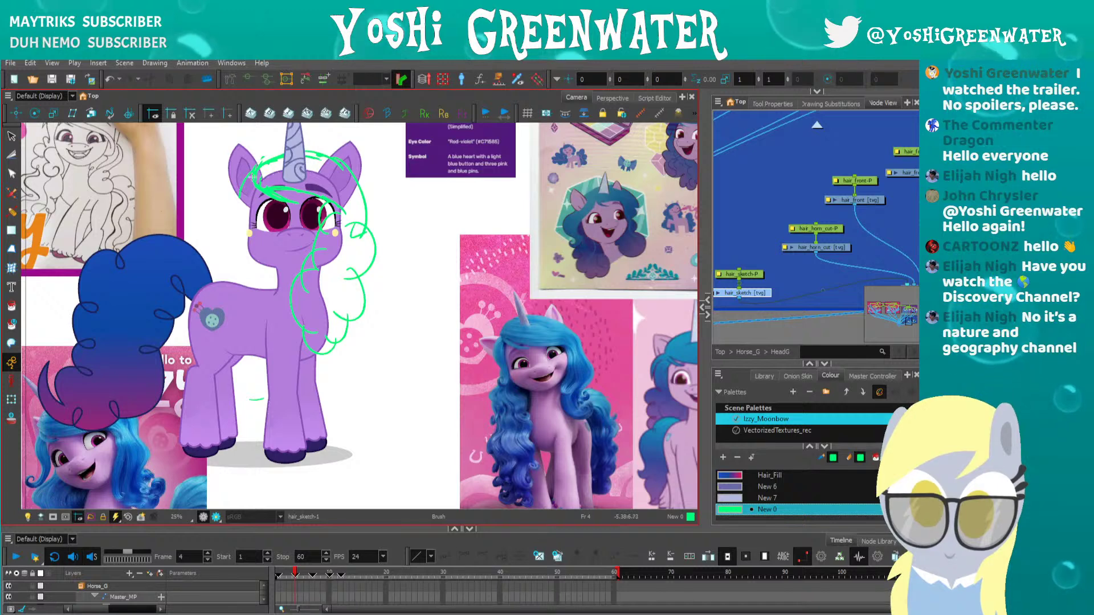
pyautogui.moveTo(345, 217); pyautogui.dragTo(309, 191)
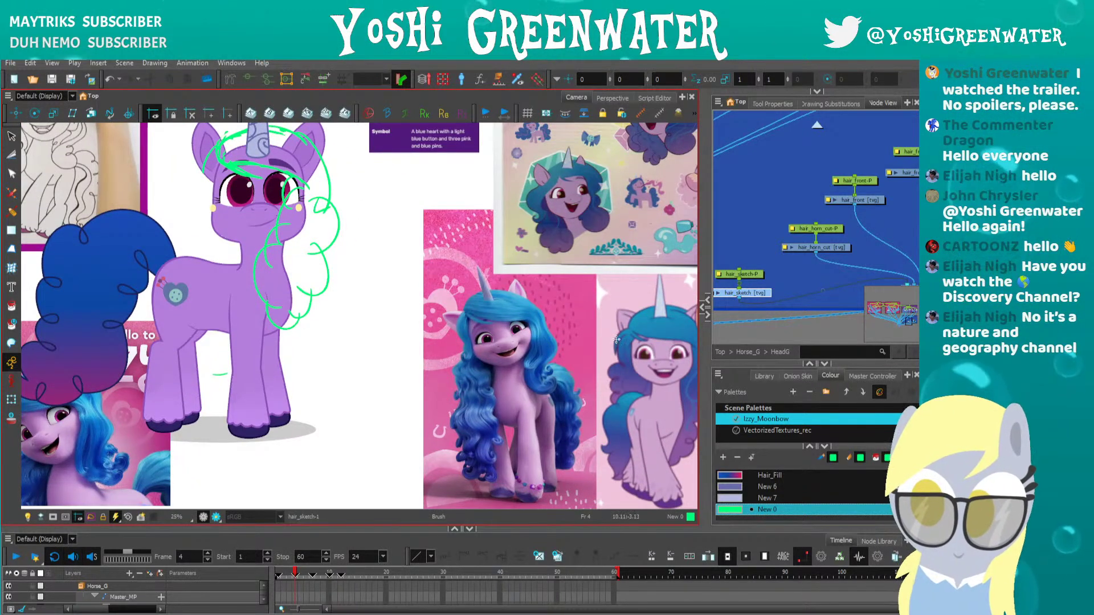
pyautogui.moveTo(547, 215); pyautogui.dragTo(528, 259)
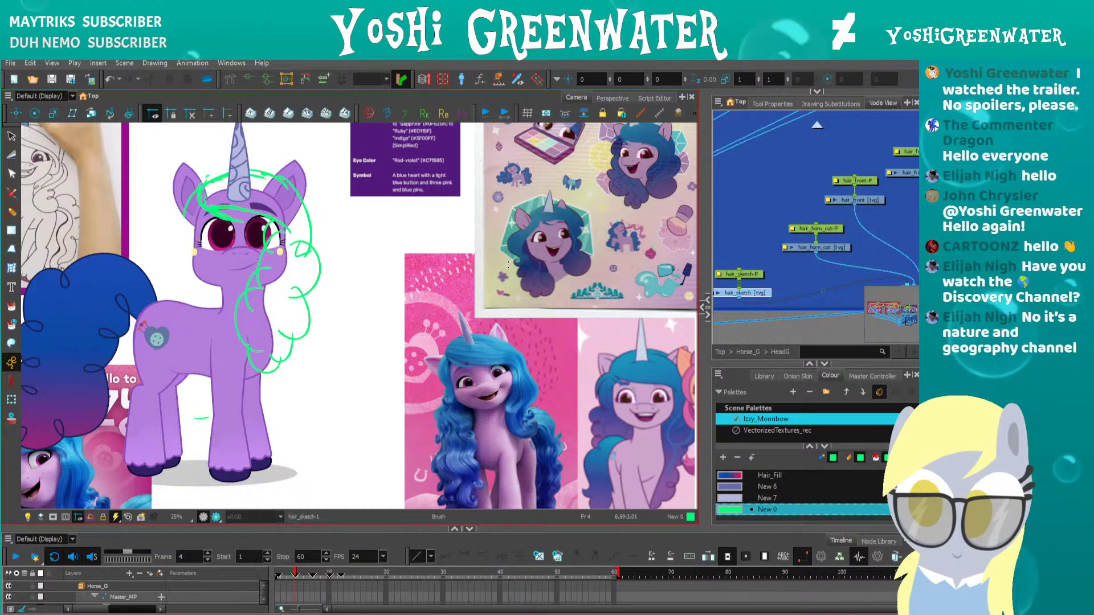
pyautogui.moveTo(244, 214); pyautogui.dragTo(267, 215)
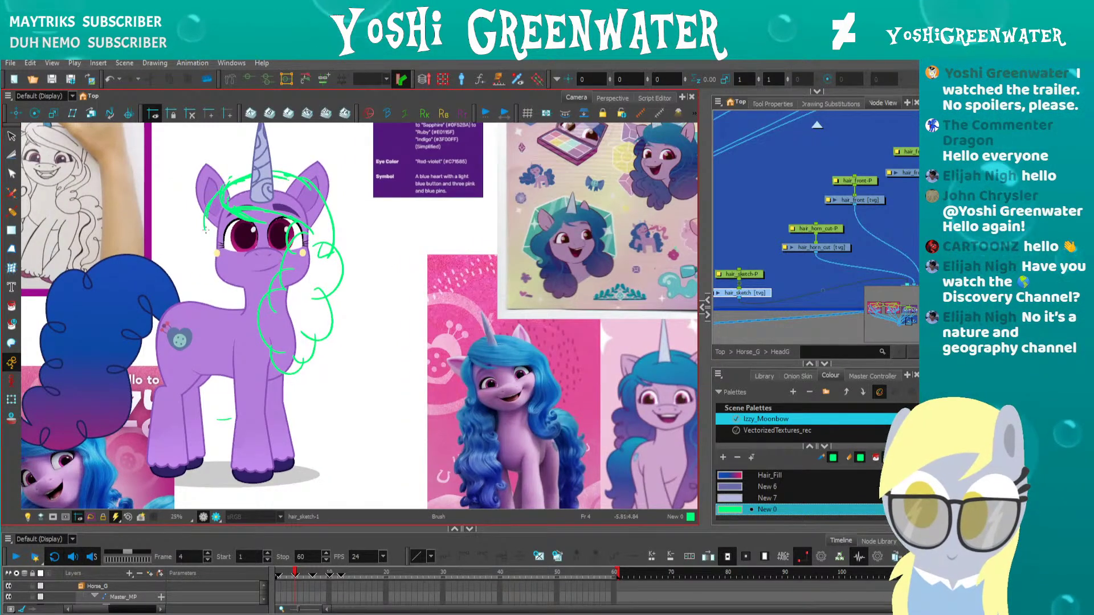
pyautogui.moveTo(205, 229)
pyautogui.mouseDown()
pyautogui.moveTo(204, 209)
pyautogui.moveTo(185, 264)
pyautogui.mouseUp()
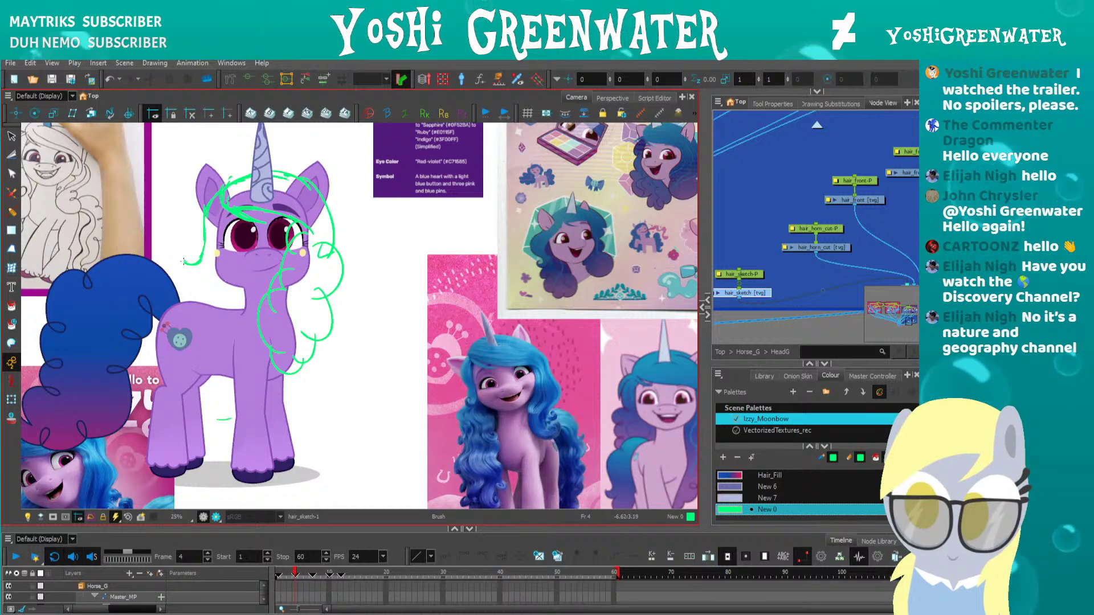
pyautogui.moveTo(183, 265)
pyautogui.mouseDown()
pyautogui.moveTo(196, 286)
pyautogui.moveTo(199, 212)
pyautogui.moveTo(201, 227)
pyautogui.moveTo(211, 213)
pyautogui.moveTo(217, 237)
pyautogui.mouseUp()
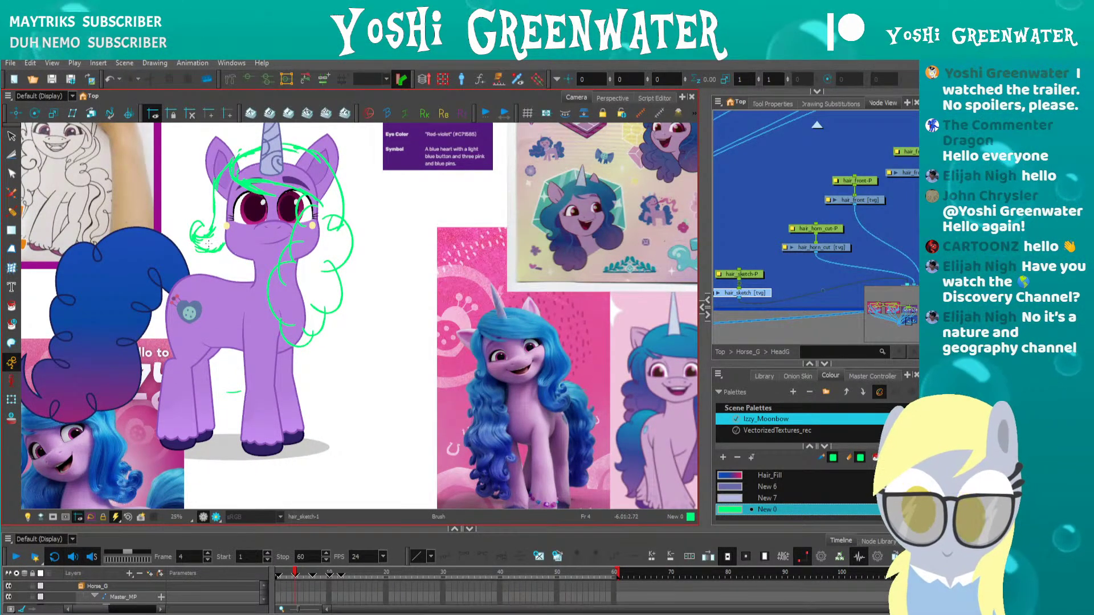
# Sketch the long wavy lock from below the small curl, over the chest, down between the legs
pyautogui.moveTo(208, 243); pyautogui.dragTo(196, 257)
pyautogui.hotkey('alt', 's')
pyautogui.click(193, 257)
pyautogui.click(191, 286)
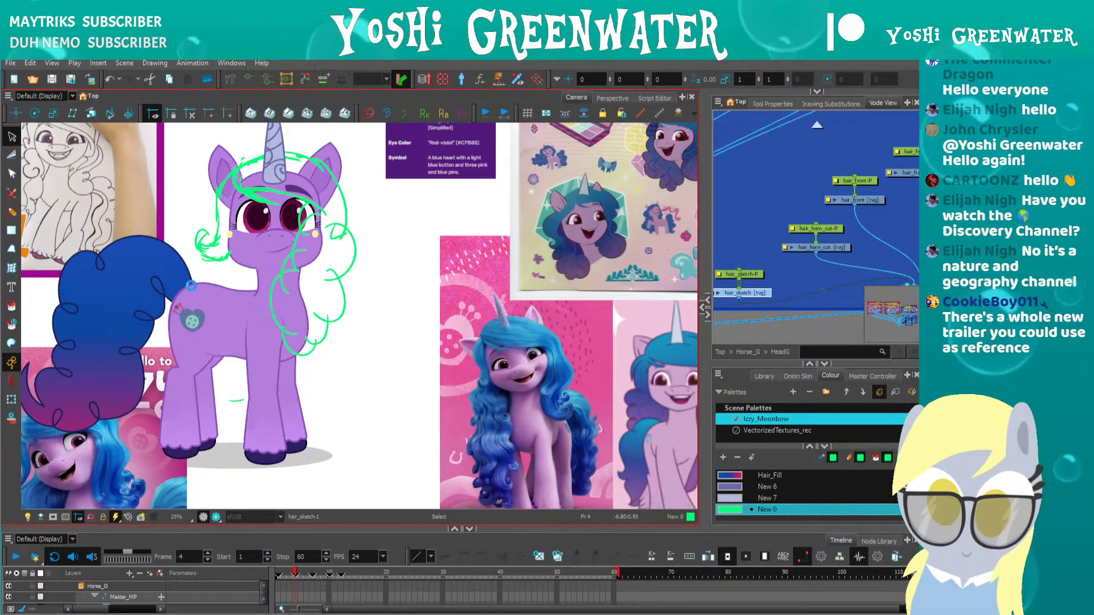
pyautogui.hotkey('alt', 'b')
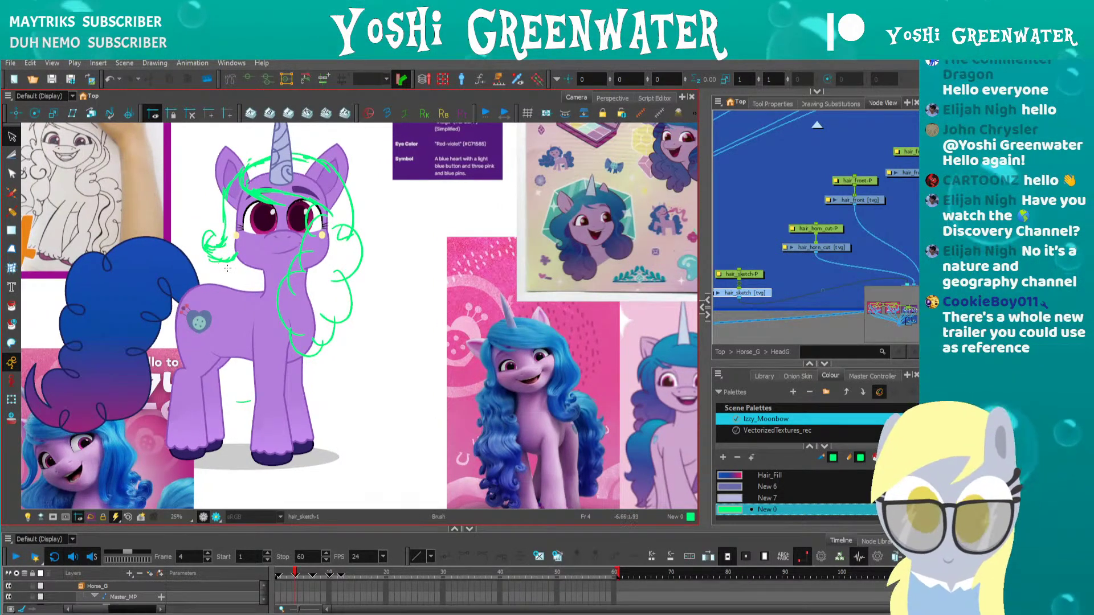
pyautogui.moveTo(227, 268); pyautogui.dragTo(223, 259)
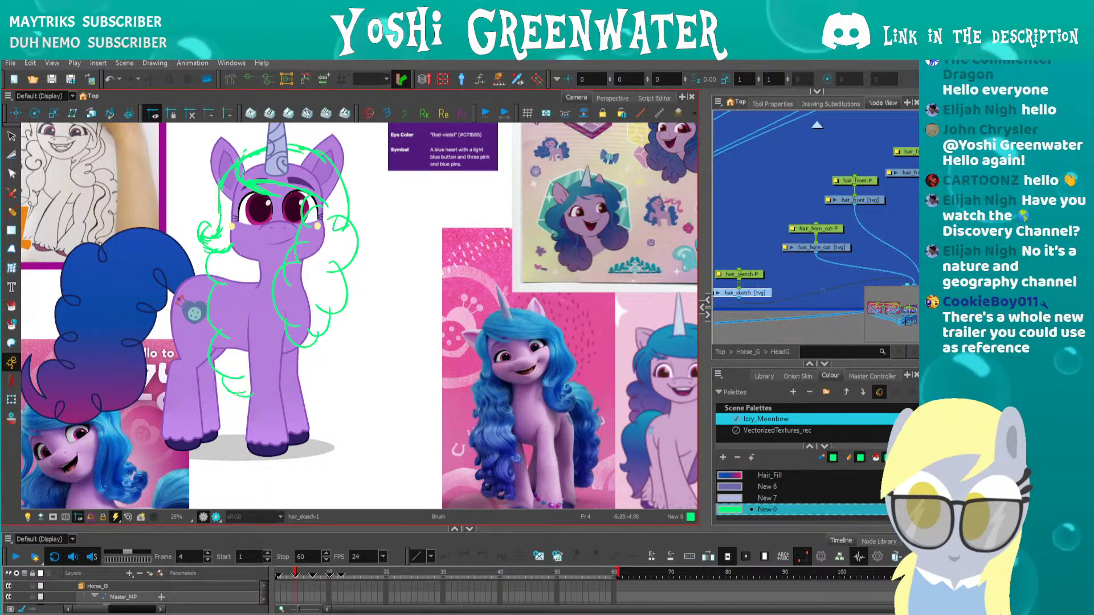
pyautogui.moveTo(239, 394); pyautogui.dragTo(258, 371)
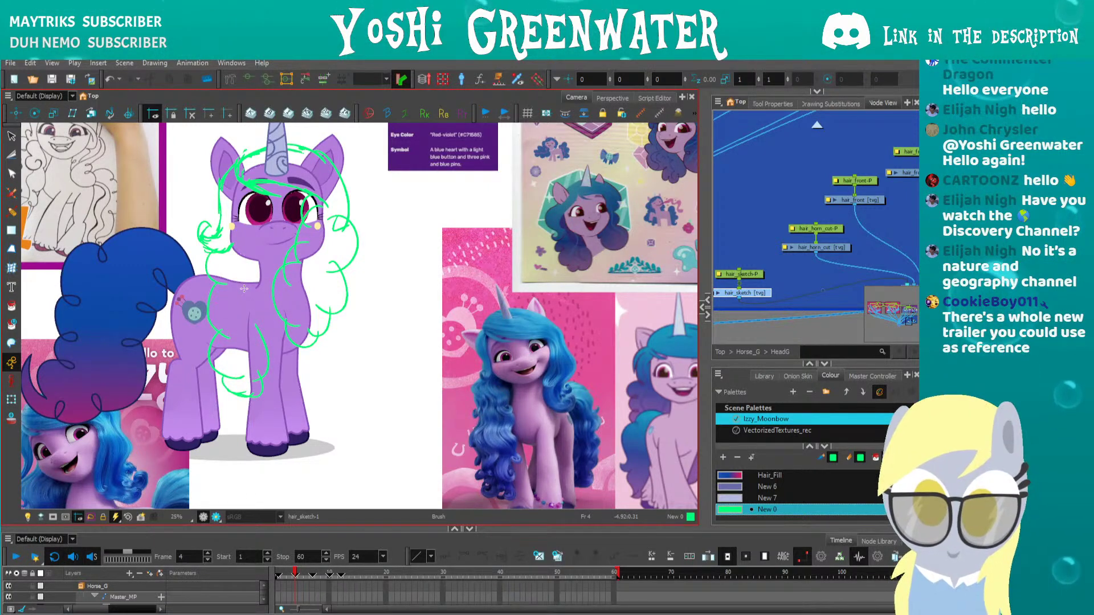
pyautogui.scroll(1, 244, 289)
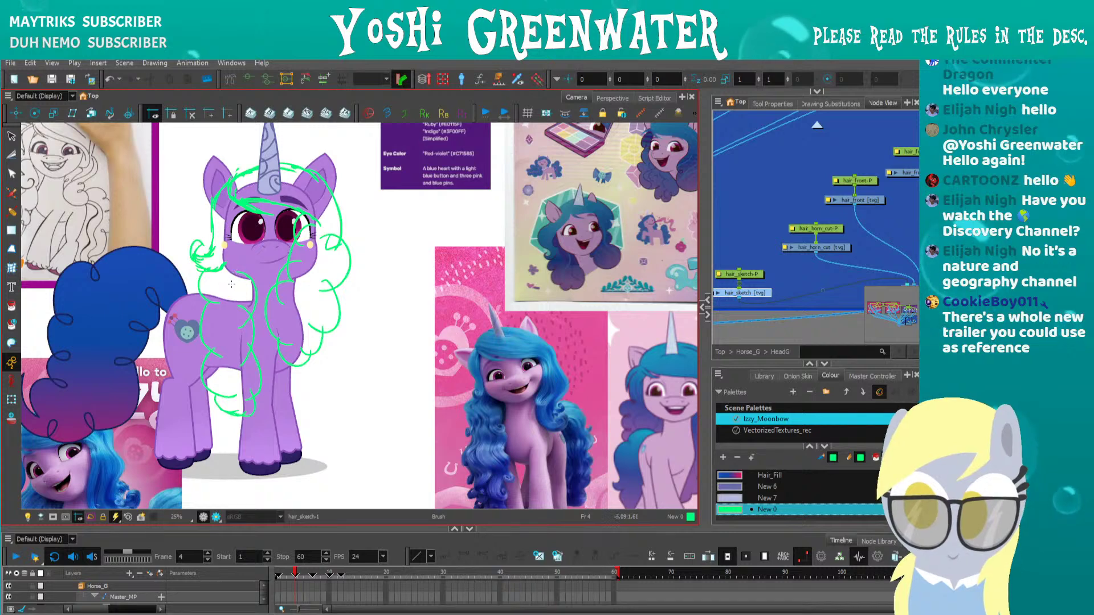
pyautogui.moveTo(232, 284)
pyautogui.mouseDown()
pyautogui.moveTo(244, 229)
pyautogui.moveTo(274, 267)
pyautogui.moveTo(268, 320)
pyautogui.moveTo(234, 337)
pyautogui.mouseUp()
# Replace the chest lock's upper inner line with one running along the left-hand cheek and jaw into the neck
pyautogui.hotkey('alt', 's')
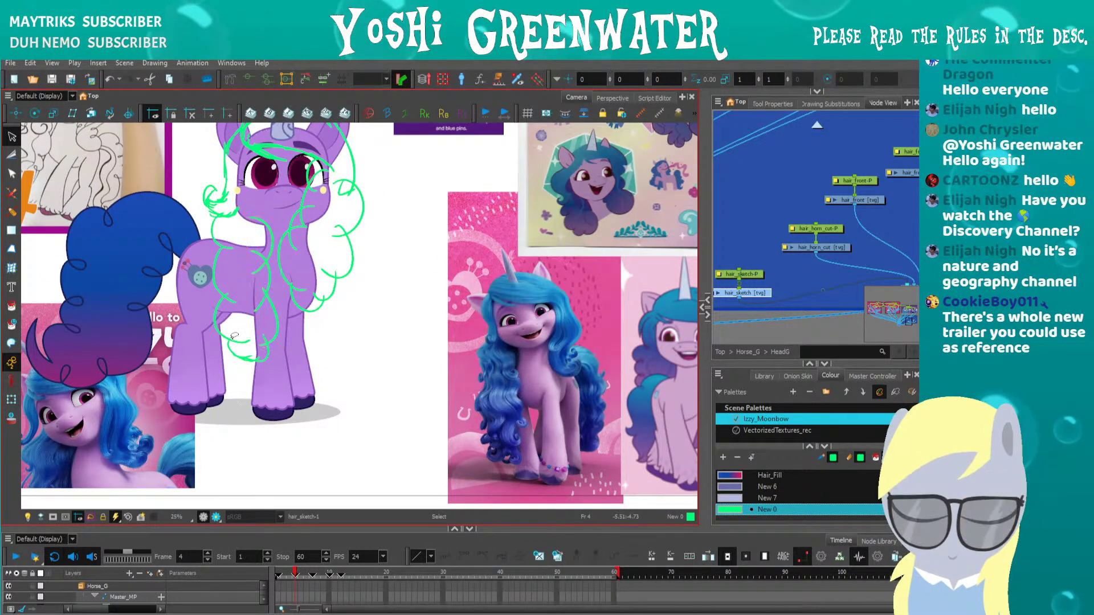
pyautogui.moveTo(240, 221); pyautogui.dragTo(260, 271)
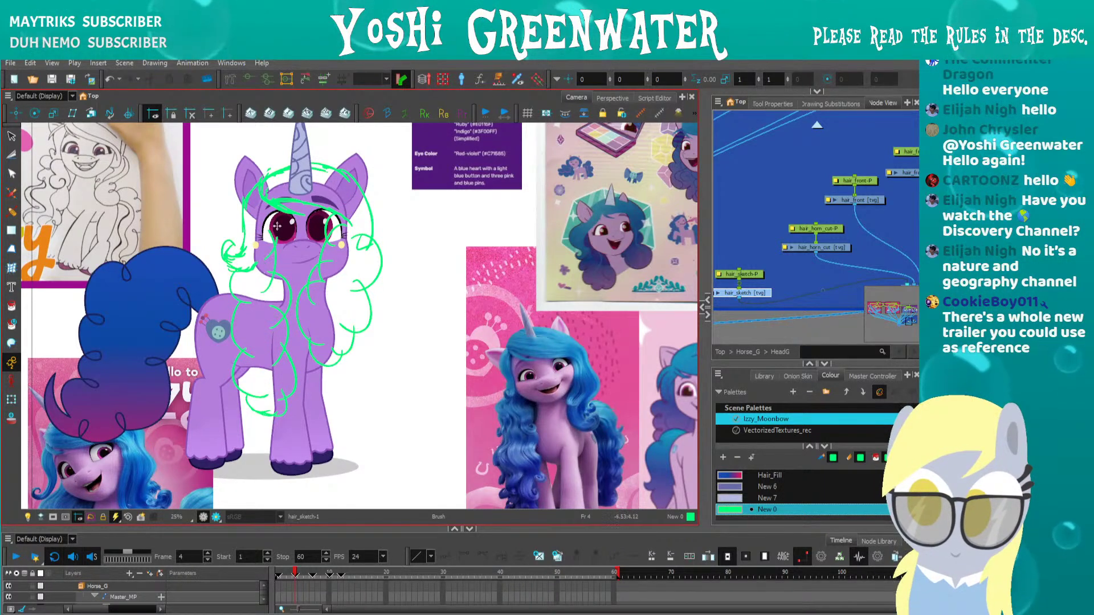
pyautogui.moveTo(263, 248); pyautogui.dragTo(259, 257)
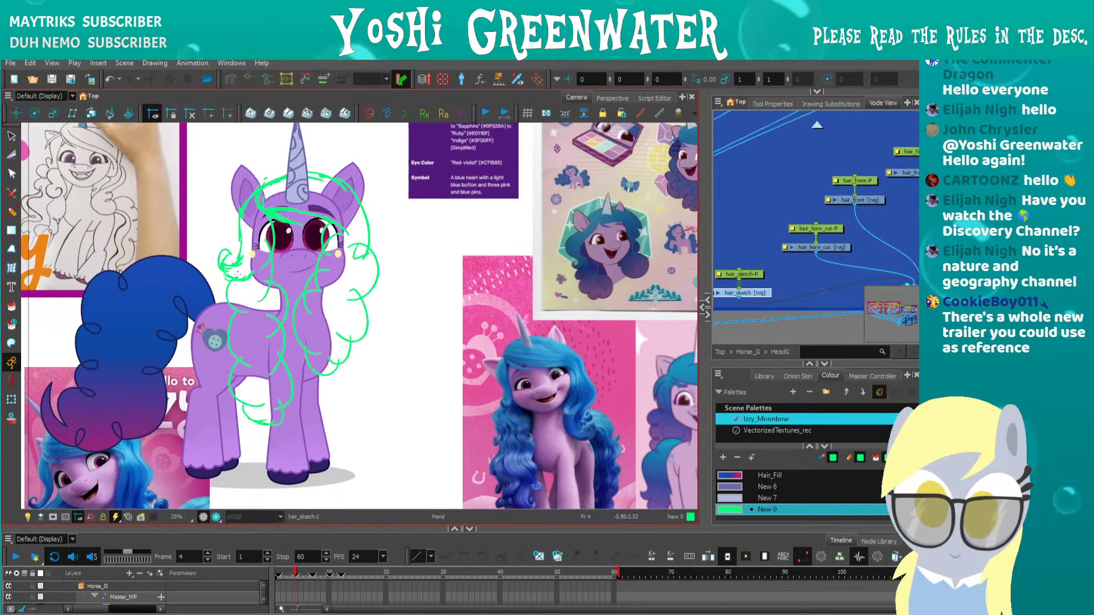
pyautogui.hotkey('alt', 's')
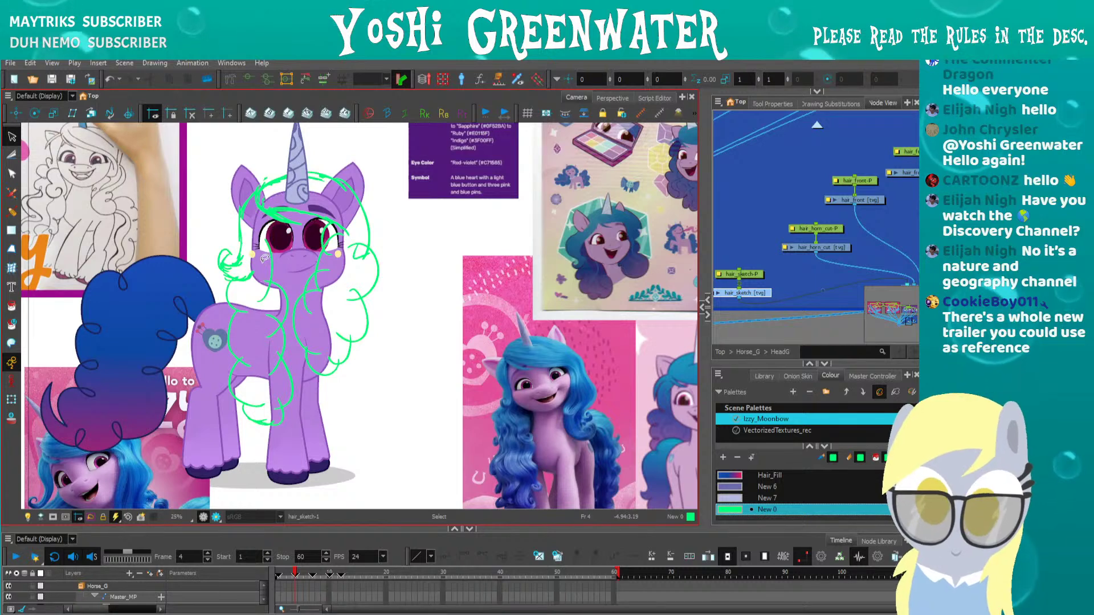
pyautogui.hotkey('alt', 'b')
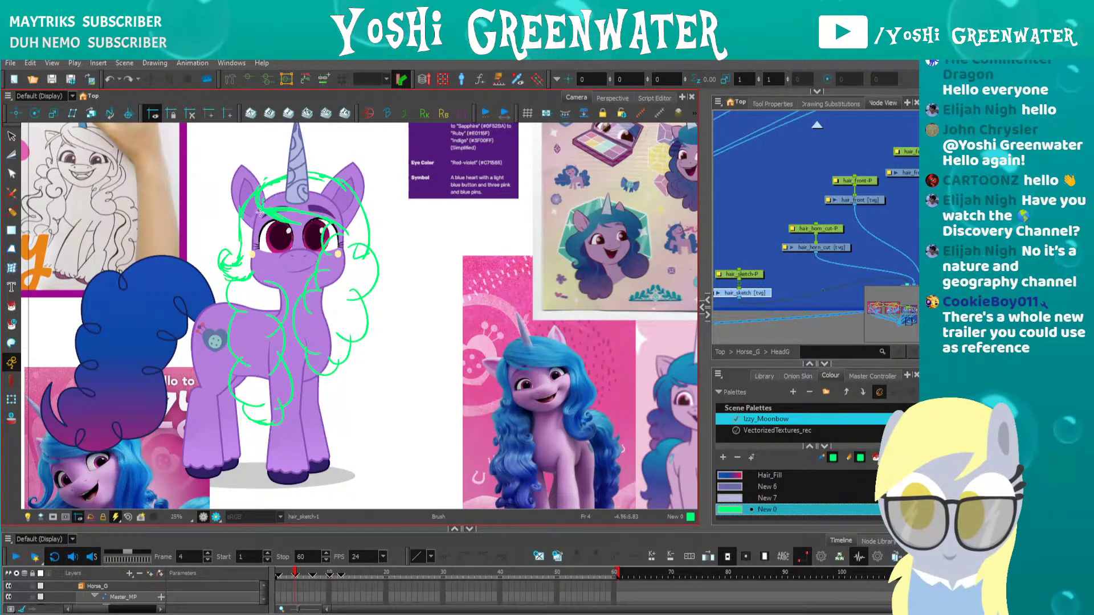
pyautogui.moveTo(259, 212); pyautogui.dragTo(254, 259)
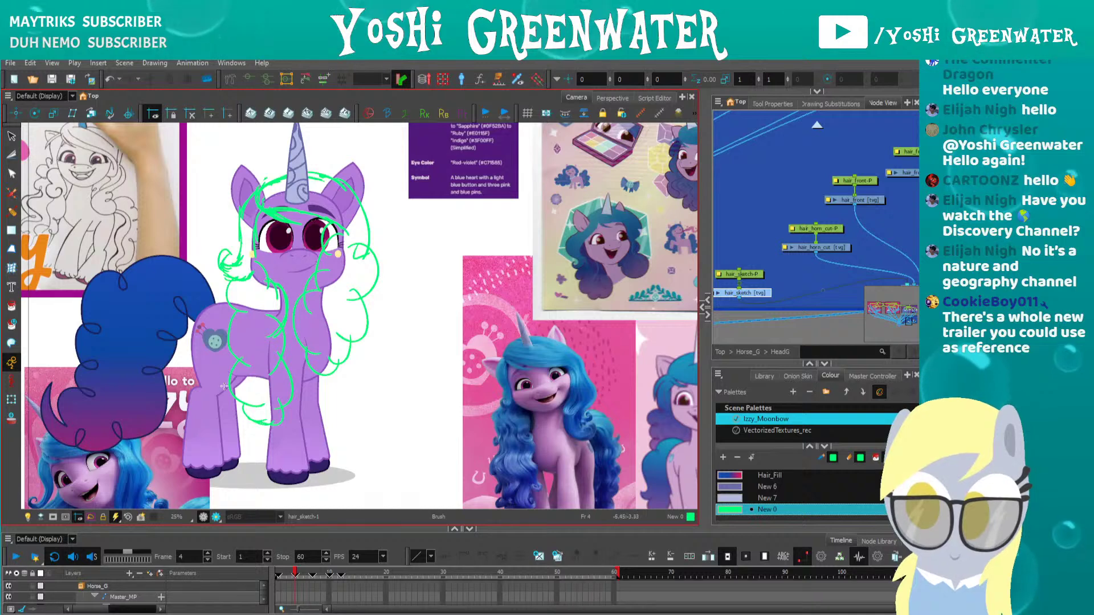
# Remove the chest lock's lower tip and redraw it as a wider set of curls under the belly
pyautogui.moveTo(249, 374); pyautogui.dragTo(217, 424)
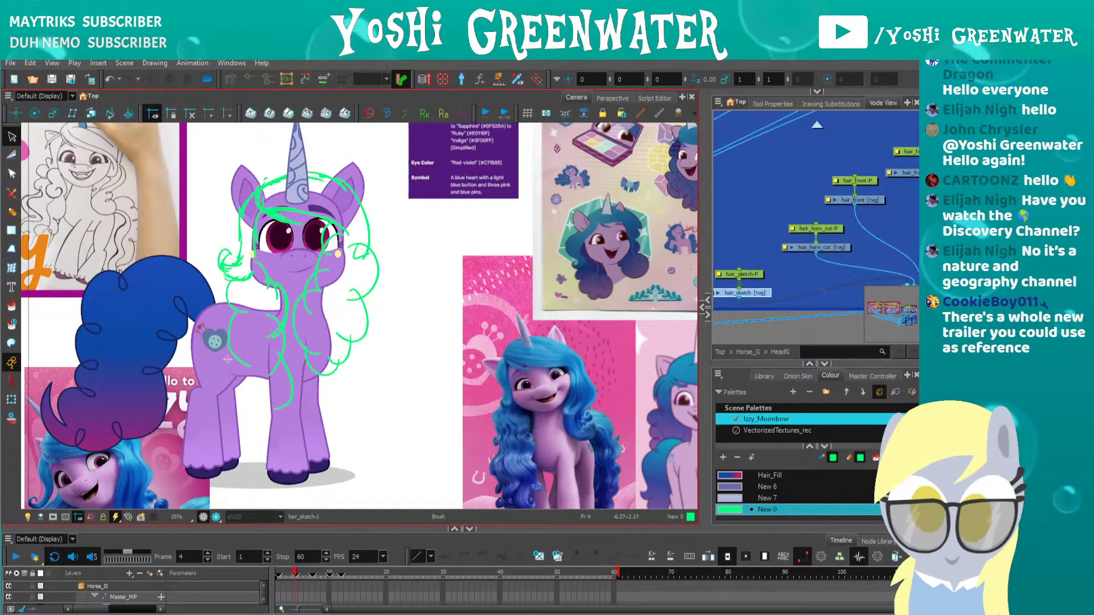
pyautogui.hotkey('alt', 'b')
pyautogui.moveTo(233, 353)
pyautogui.mouseDown()
pyautogui.moveTo(257, 288)
pyautogui.moveTo(242, 324)
pyautogui.moveTo(273, 322)
pyautogui.moveTo(251, 343)
pyautogui.moveTo(309, 342)
pyautogui.moveTo(292, 339)
pyautogui.moveTo(281, 375)
pyautogui.mouseUp()
pyautogui.hotkey('alt', 's')
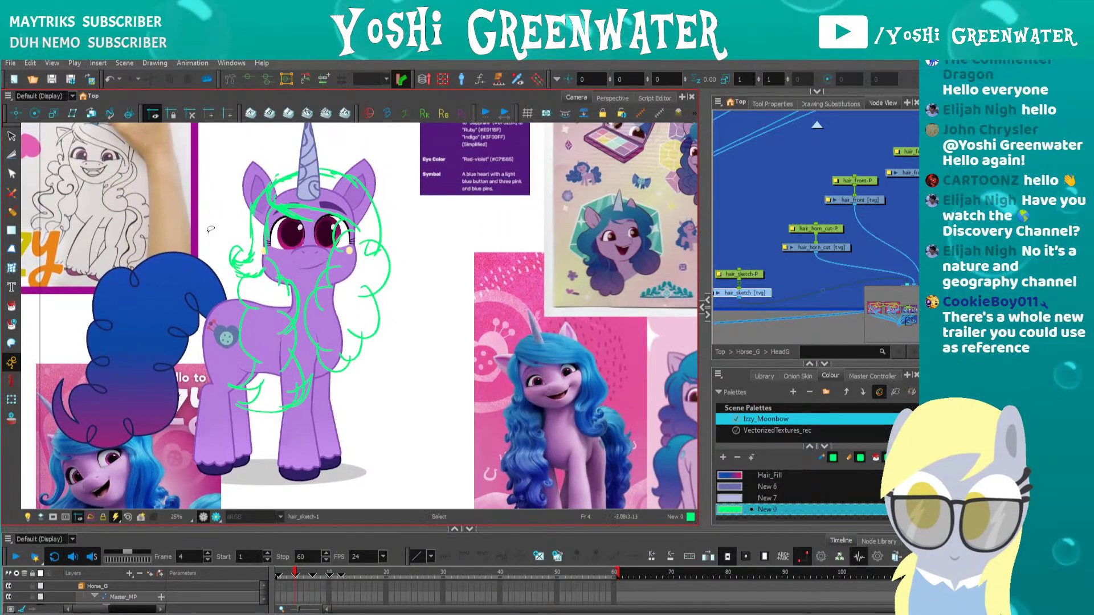
# Nudge the right-hand side lock slightly outward and adjust the lower tip of the chest lock
pyautogui.moveTo(210, 229)
pyautogui.mouseDown()
pyautogui.moveTo(342, 422)
pyautogui.moveTo(224, 285)
pyautogui.mouseUp()
pyautogui.moveTo(392, 286); pyautogui.dragTo(398, 285)
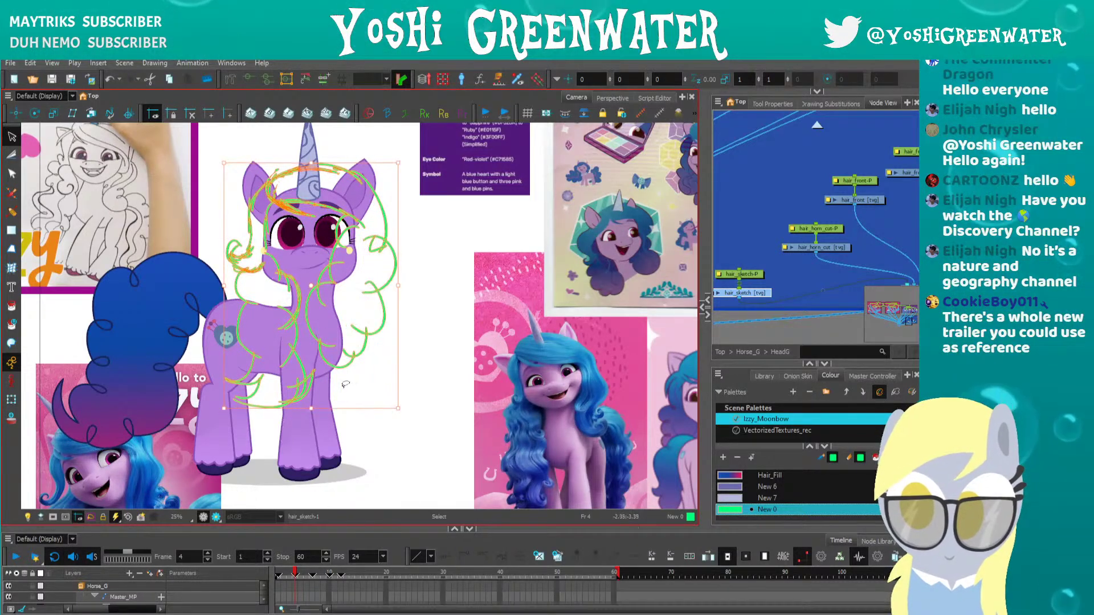
pyautogui.moveTo(320, 310)
pyautogui.mouseDown()
pyautogui.moveTo(348, 367)
pyautogui.moveTo(309, 296)
pyautogui.mouseUp()
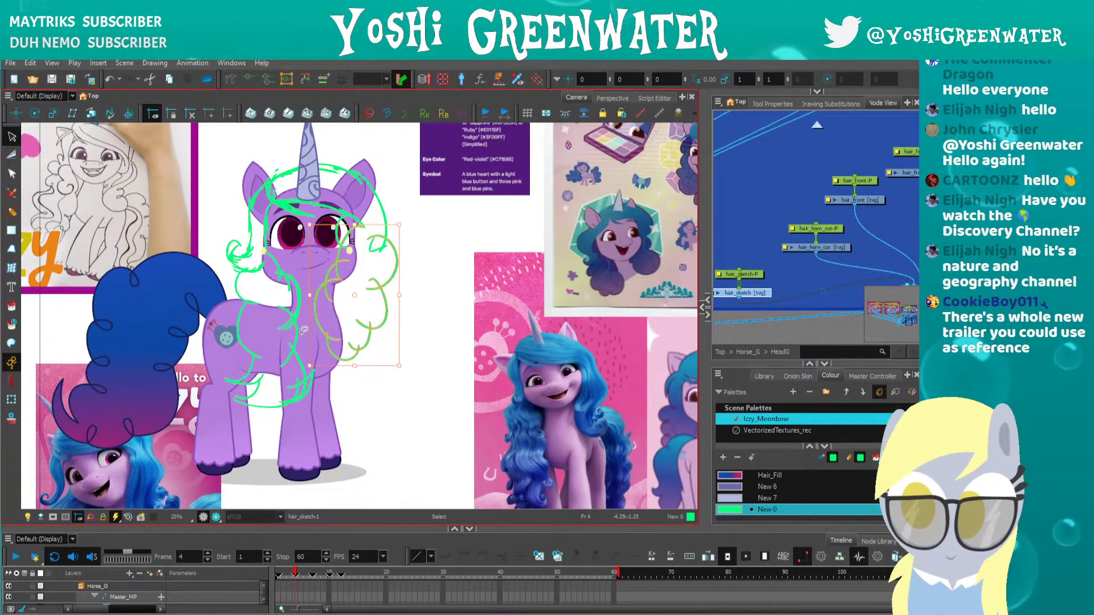
pyautogui.click(243, 306)
pyautogui.moveTo(183, 230); pyautogui.dragTo(197, 245)
pyautogui.moveTo(263, 230)
pyautogui.mouseDown()
pyautogui.moveTo(239, 316)
pyautogui.moveTo(257, 371)
pyautogui.mouseUp()
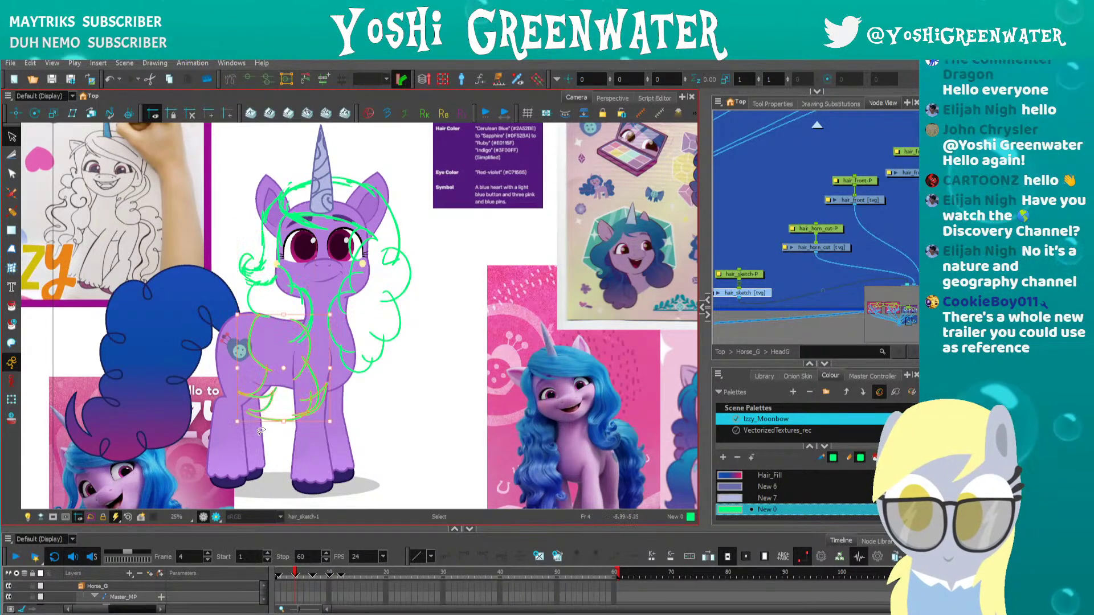
pyautogui.press('Escape')
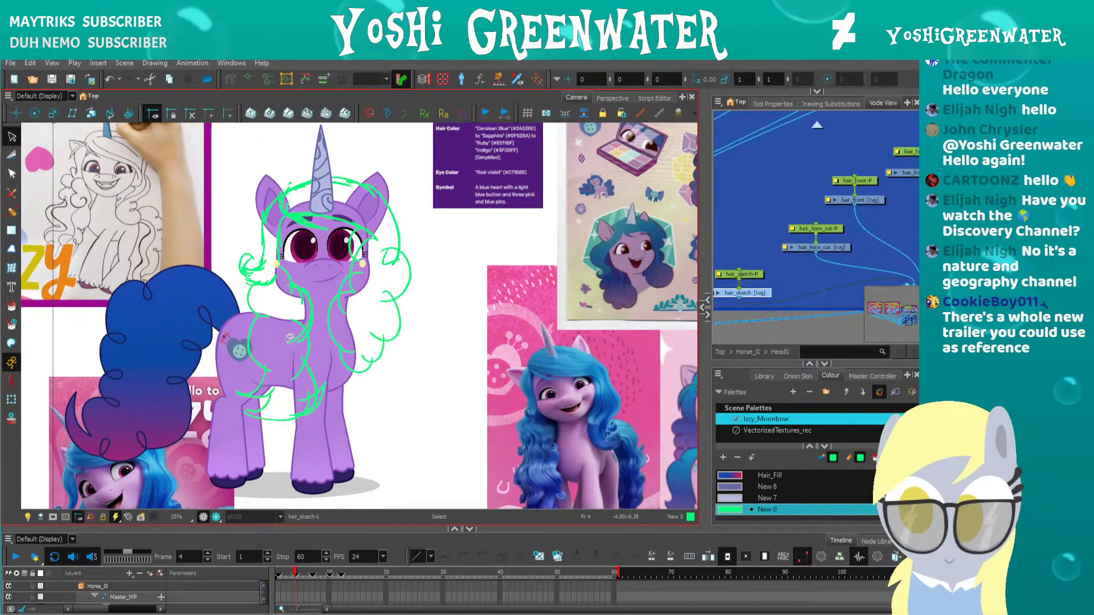
# Erase the stray and overlapping lines around the small curl beside the left-hand cheek
pyautogui.click(295, 340)
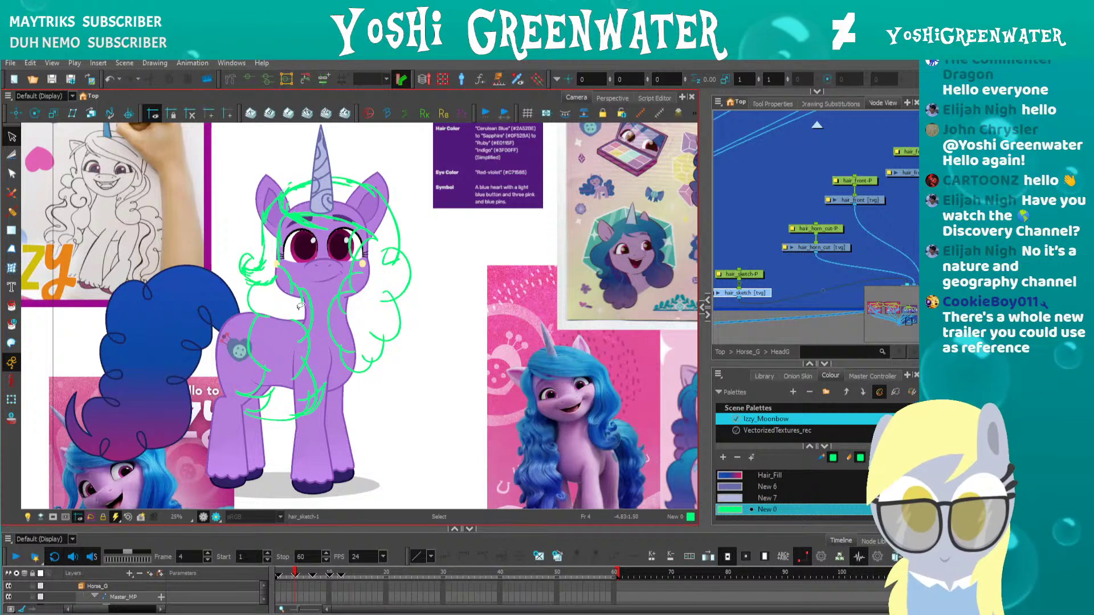
pyautogui.press('Delete')
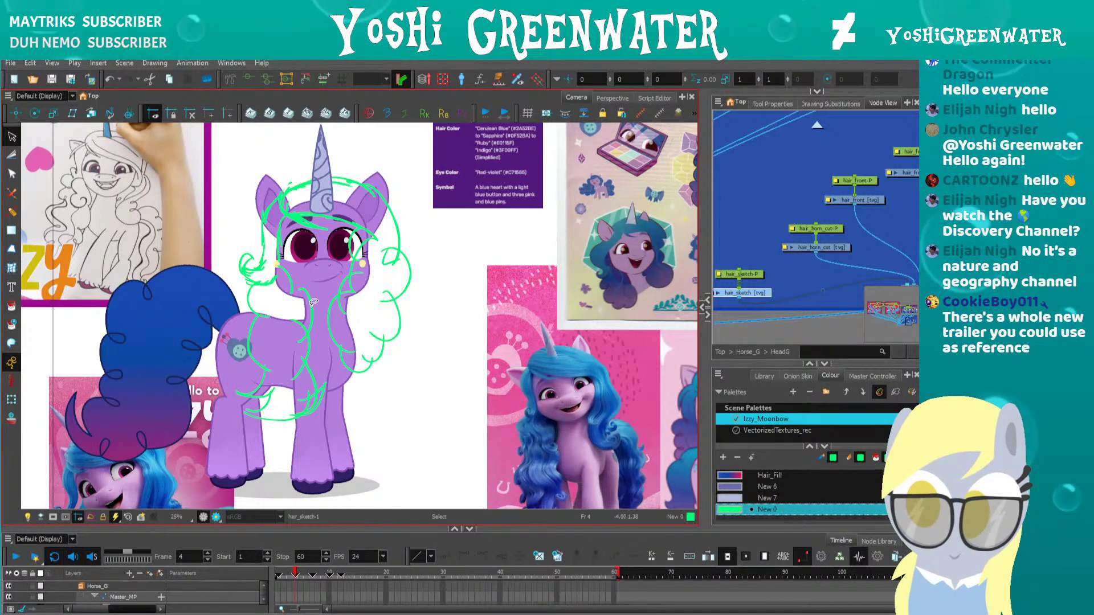
pyautogui.hotkey('alt', 'b')
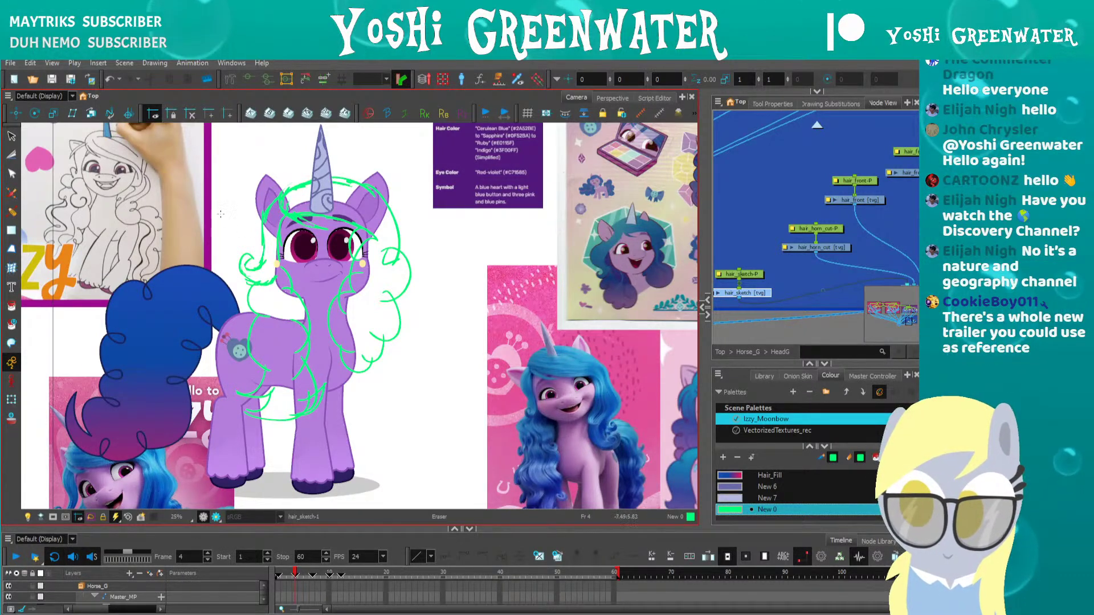
pyautogui.moveTo(231, 226); pyautogui.dragTo(235, 209)
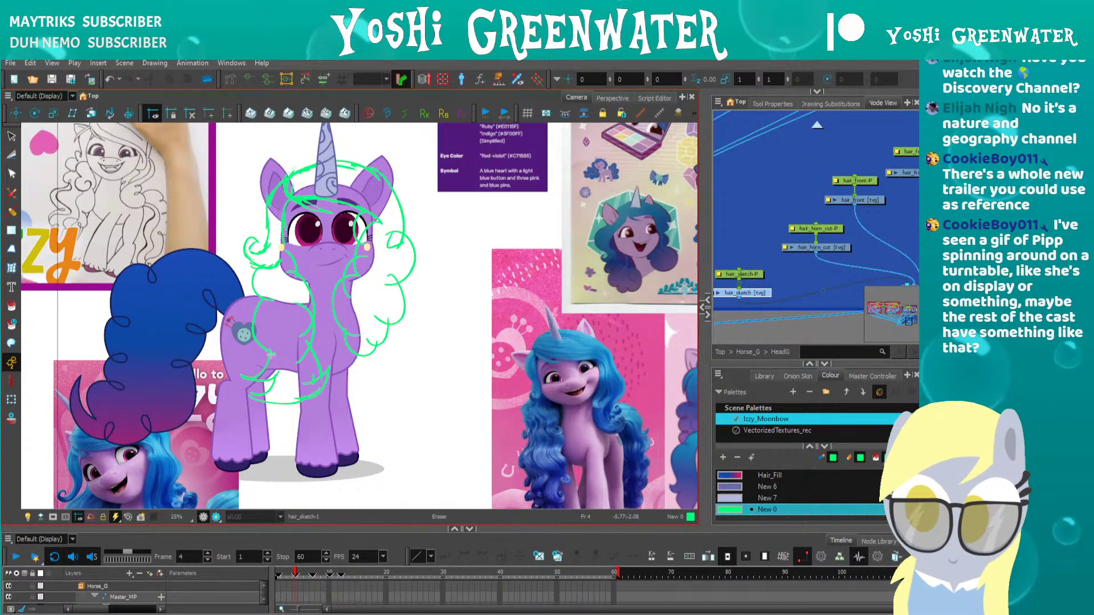
pyautogui.scroll(1, 221, 268)
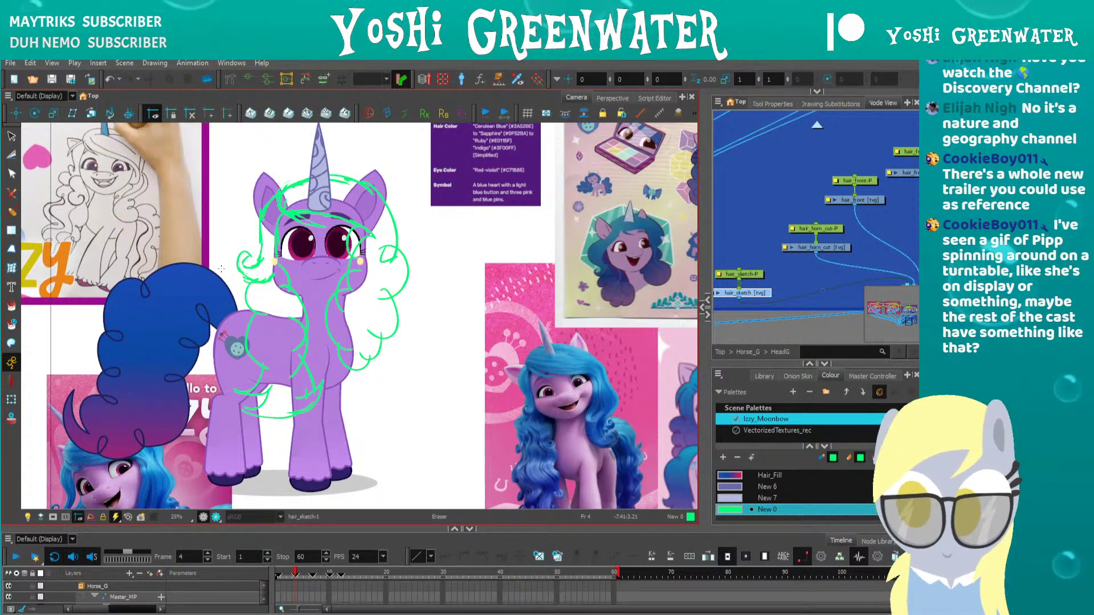
pyautogui.moveTo(258, 291); pyautogui.dragTo(288, 292)
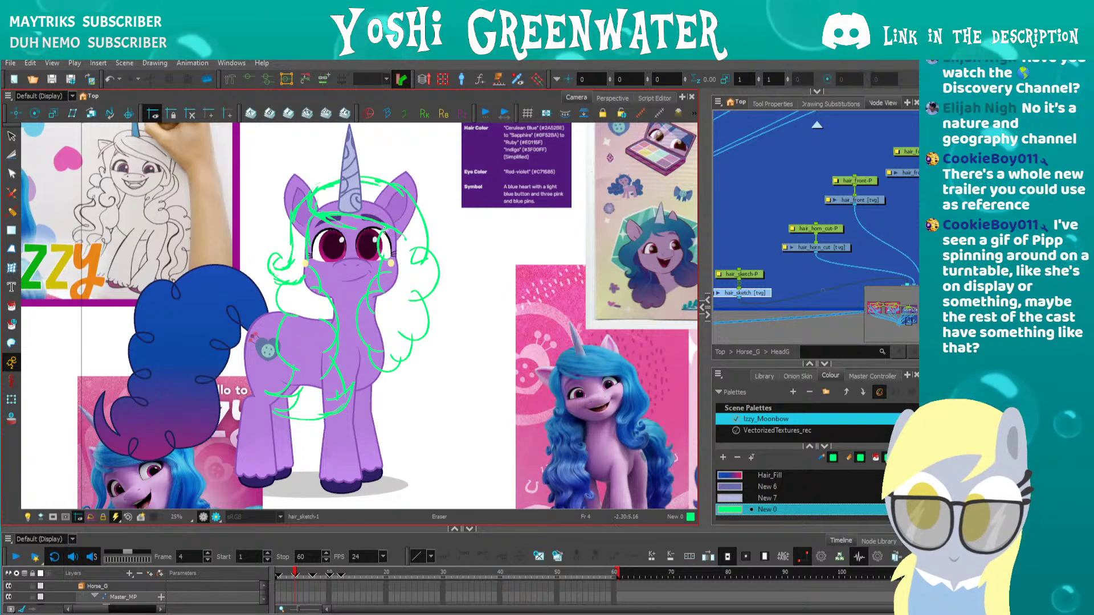
# Strengthen the crown's outline over the right-hand ear down towards the side curl
pyautogui.hotkey('alt', 'b')
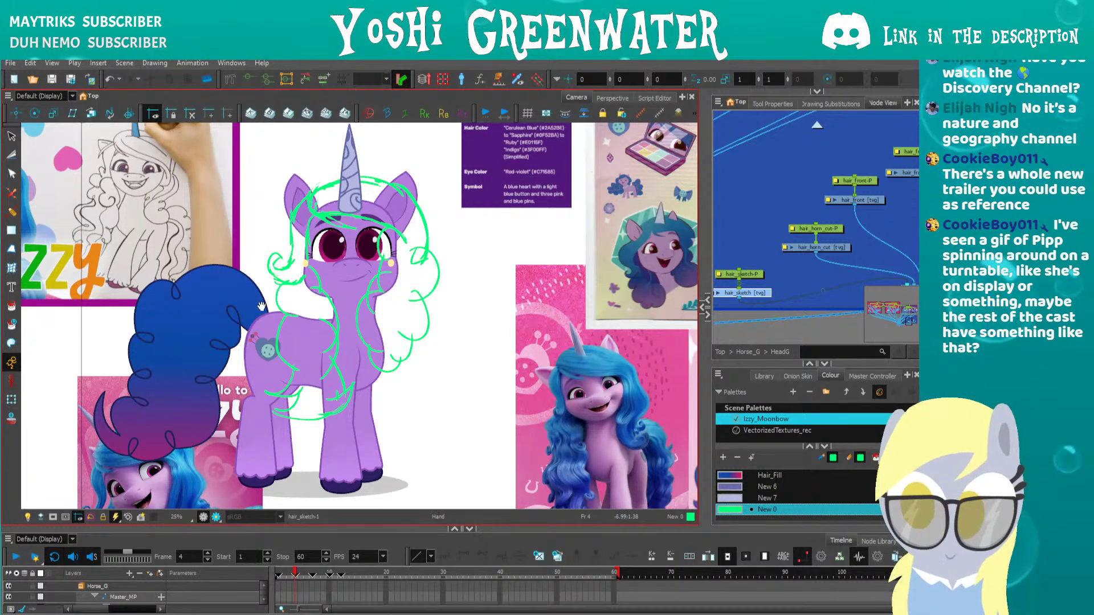
pyautogui.moveTo(262, 306); pyautogui.dragTo(278, 308)
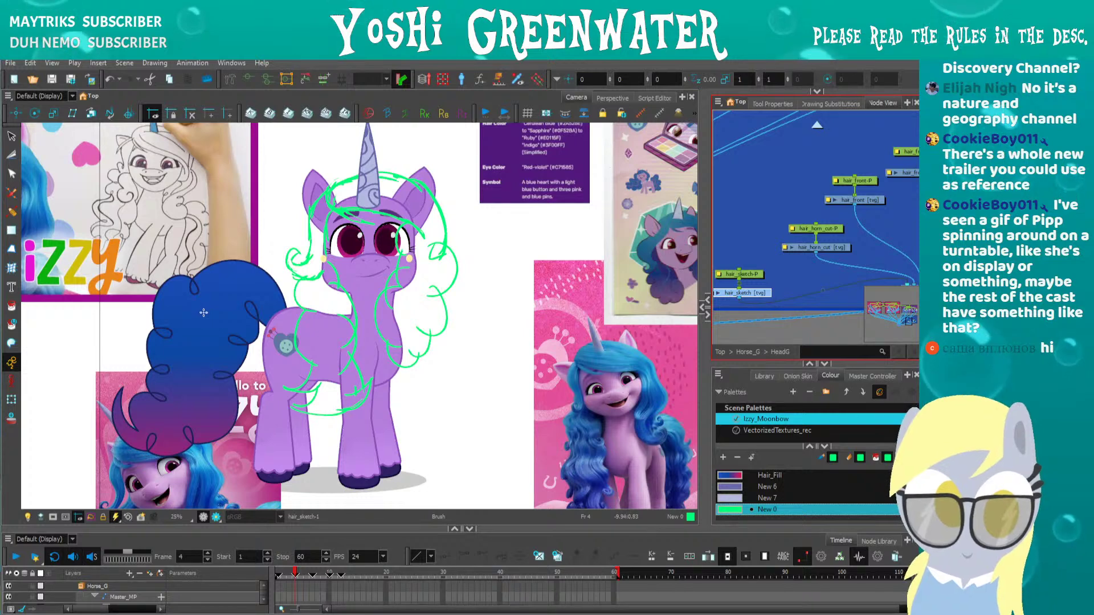
pyautogui.moveTo(248, 289); pyautogui.dragTo(290, 287)
pyautogui.hotkey('alt', 's')
pyautogui.click(263, 279)
pyautogui.press('Delete')
pyautogui.press('space')
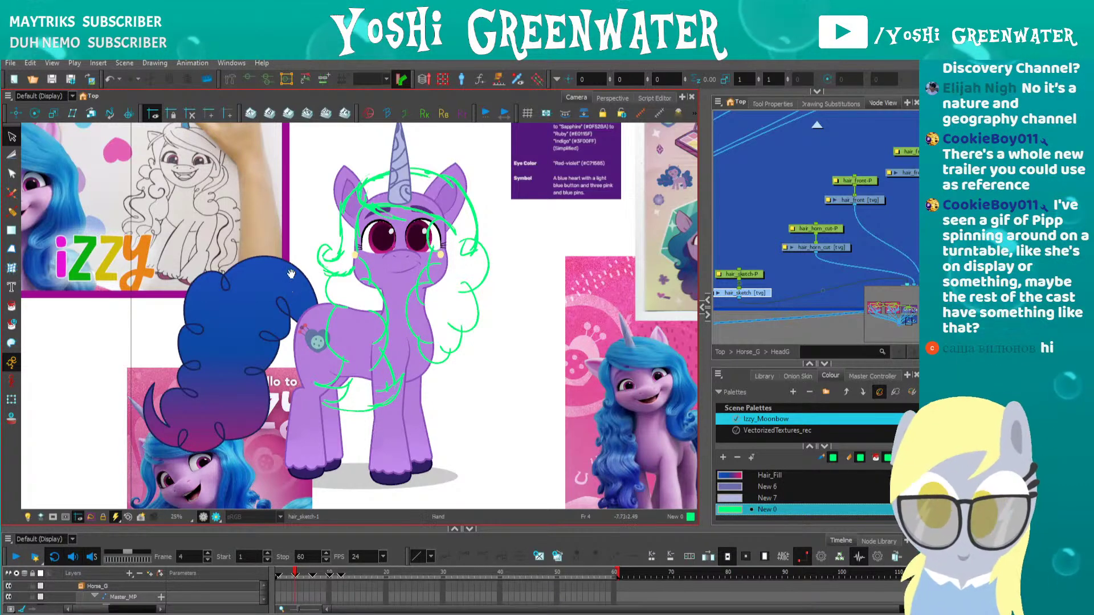
pyautogui.moveTo(291, 274); pyautogui.dragTo(290, 244)
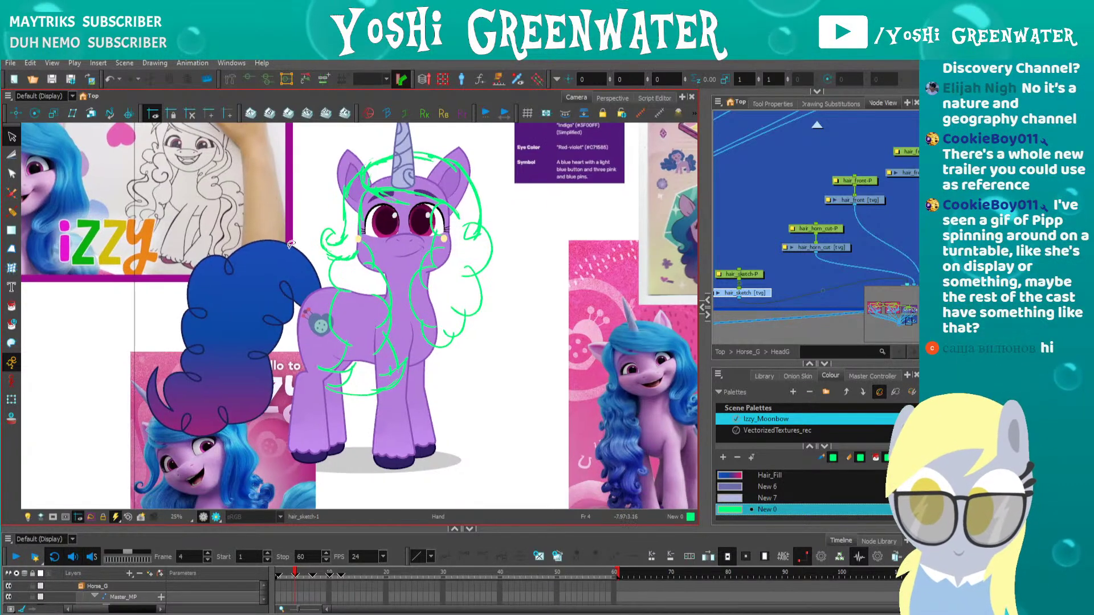
# Step back and forth through the first frames to compare the pony's head and body poses
pyautogui.click(279, 576)
pyautogui.press('.')
pyautogui.press('.')
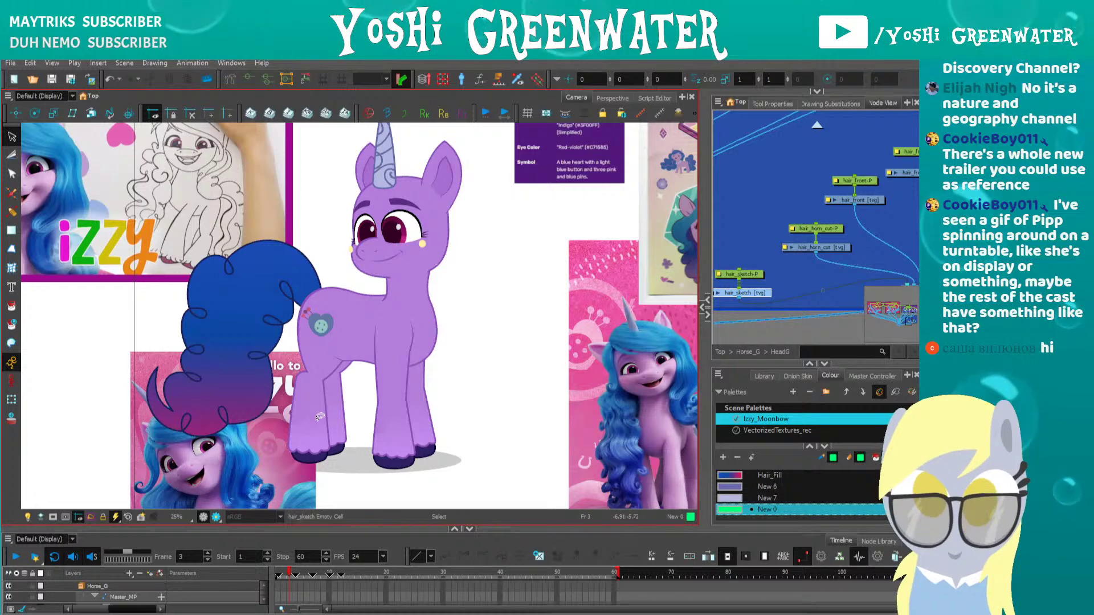
pyautogui.press(',')
pyautogui.press(',')
pyautogui.press('.')
pyautogui.press('.')
pyautogui.press(',')
pyautogui.press(',')
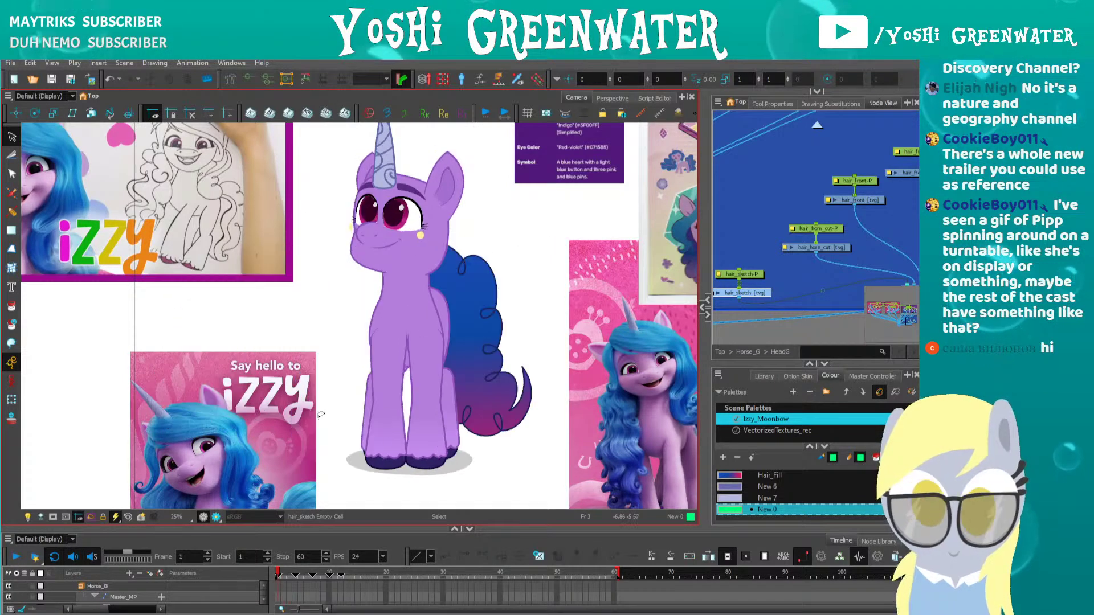
# Flip between frames 1 to 4 to compare the rig's turning poses and tail, ending on frame 4 with the mane sketch
pyautogui.press('.')
pyautogui.press(',')
pyautogui.press('.')
pyautogui.press('.')
pyautogui.press(',')
pyautogui.press(',')
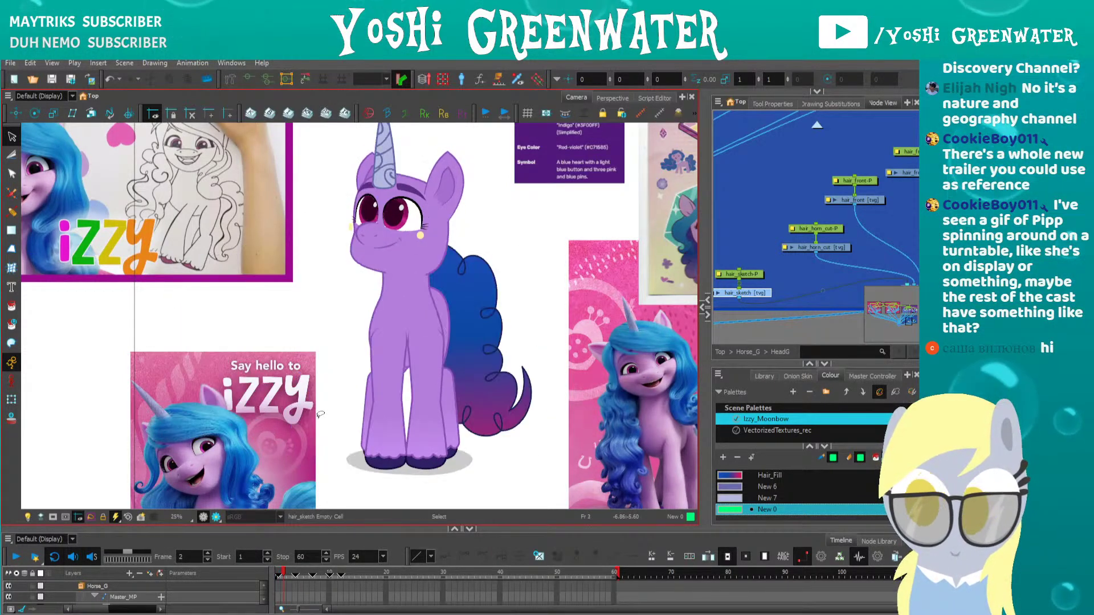
pyautogui.press('.')
pyautogui.press('.')
pyautogui.press(',')
pyautogui.press('.')
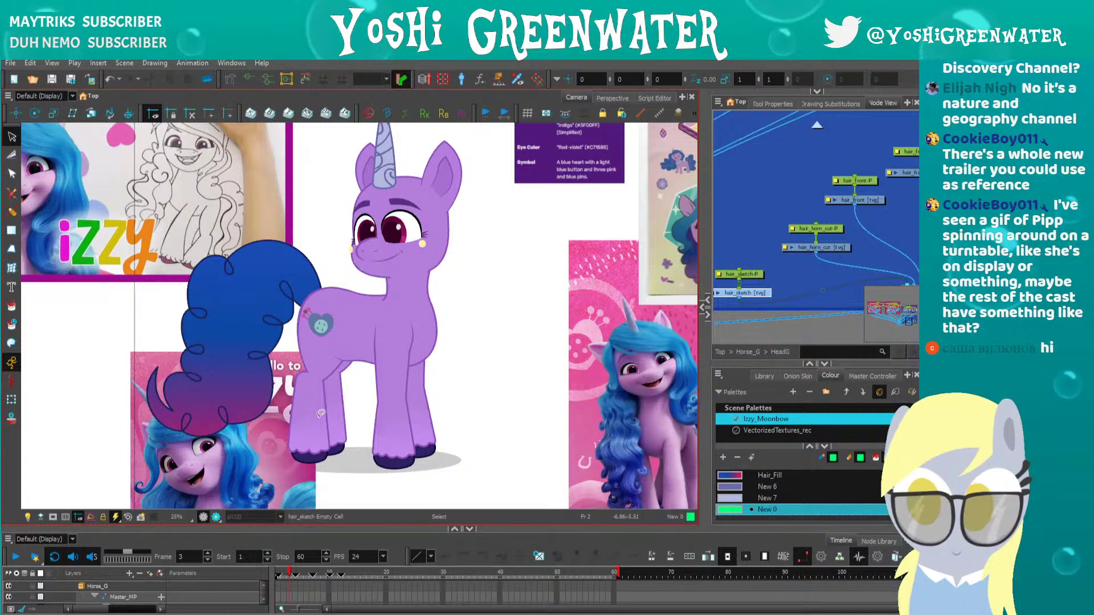
pyautogui.moveTo(309, 395); pyautogui.dragTo(333, 406)
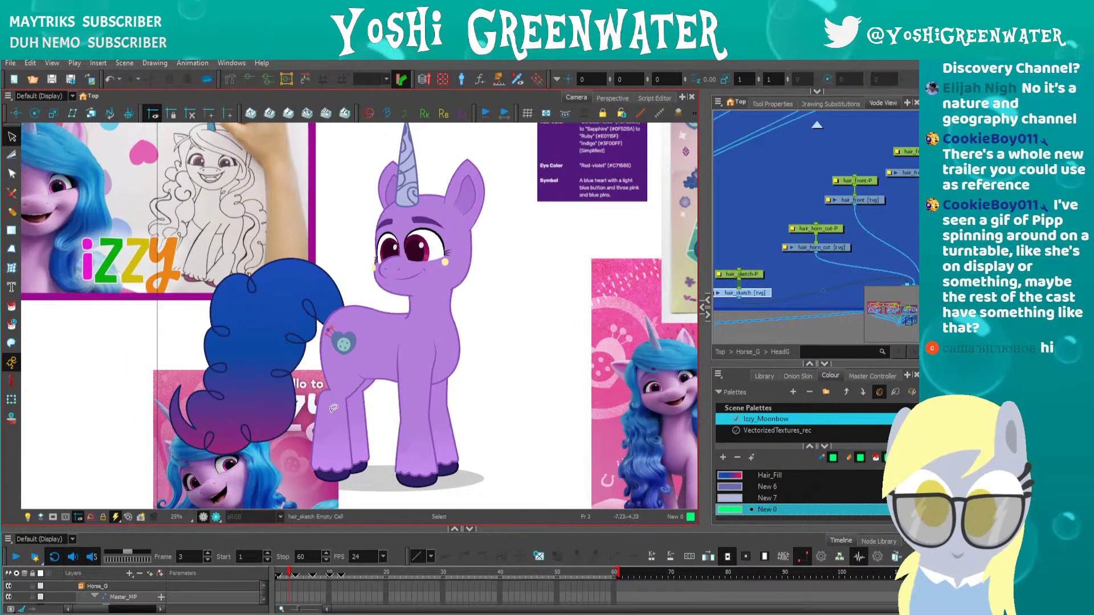
pyautogui.press('.')
pyautogui.press('.')
pyautogui.press(',')
pyautogui.press('.')
pyautogui.press(',')
pyautogui.press('.')
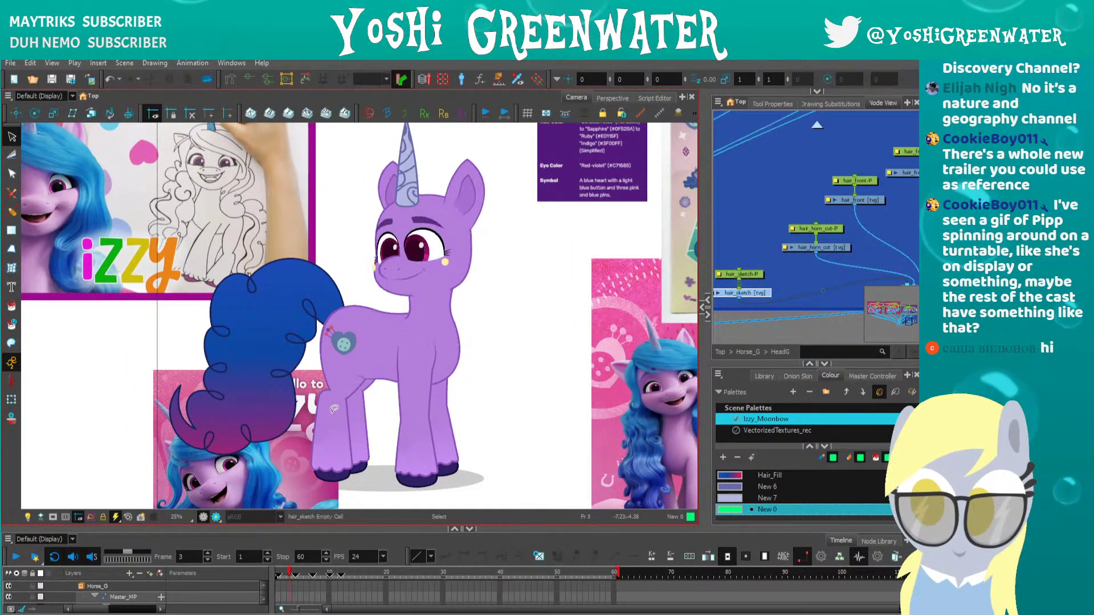
pyautogui.press(',')
pyautogui.moveTo(408, 420)
pyautogui.mouseDown()
pyautogui.moveTo(430, 398)
pyautogui.moveTo(388, 421)
pyautogui.mouseUp()
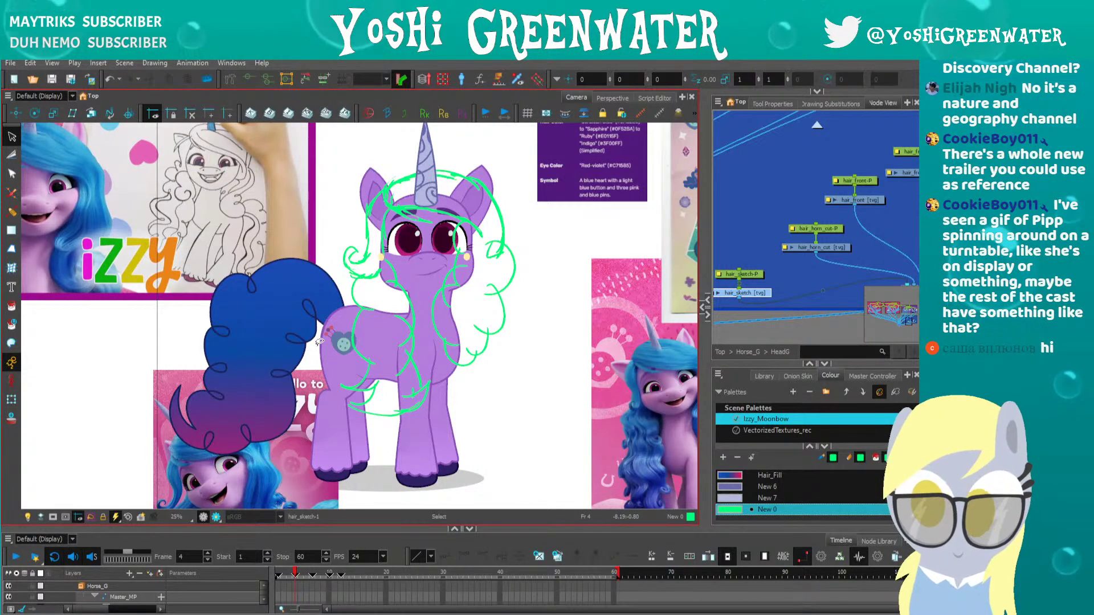
pyautogui.moveTo(328, 235); pyautogui.dragTo(308, 231)
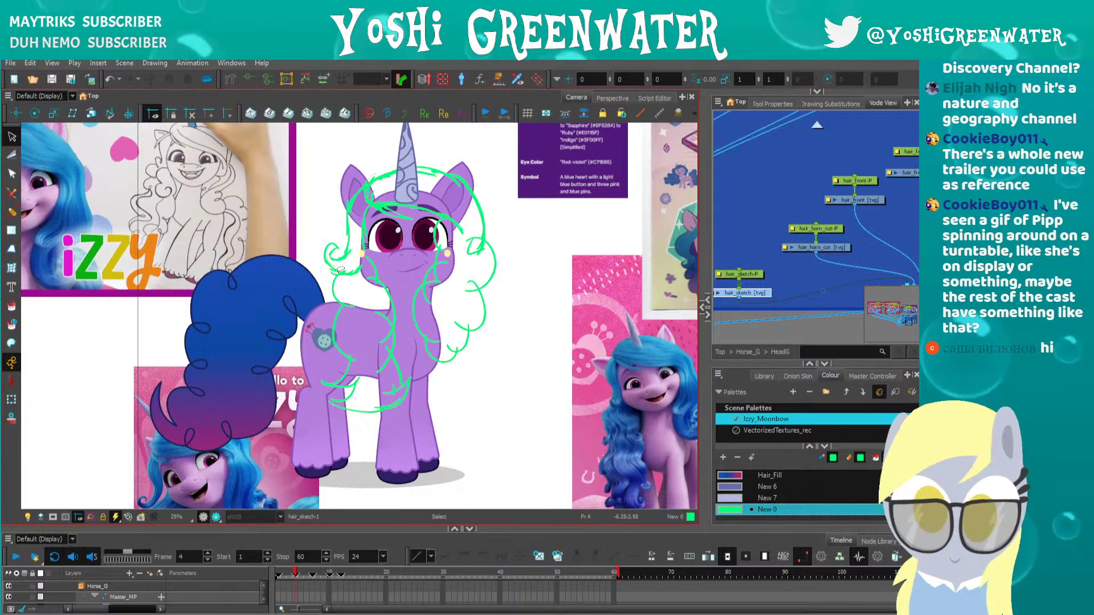
pyautogui.hotkey('alt', 'e')
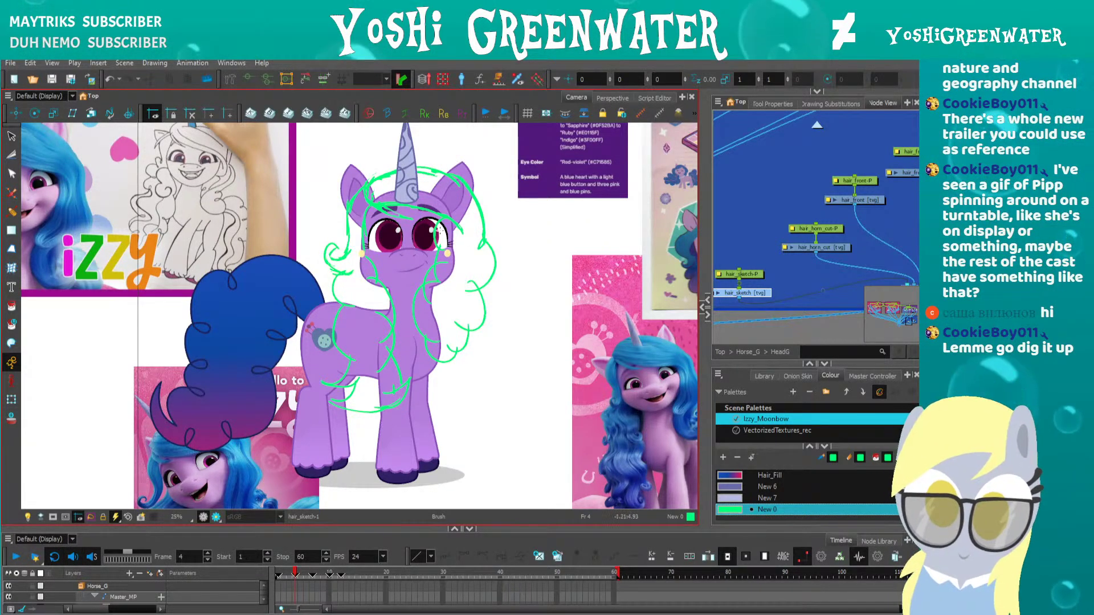
pyautogui.moveTo(378, 249); pyautogui.dragTo(403, 250)
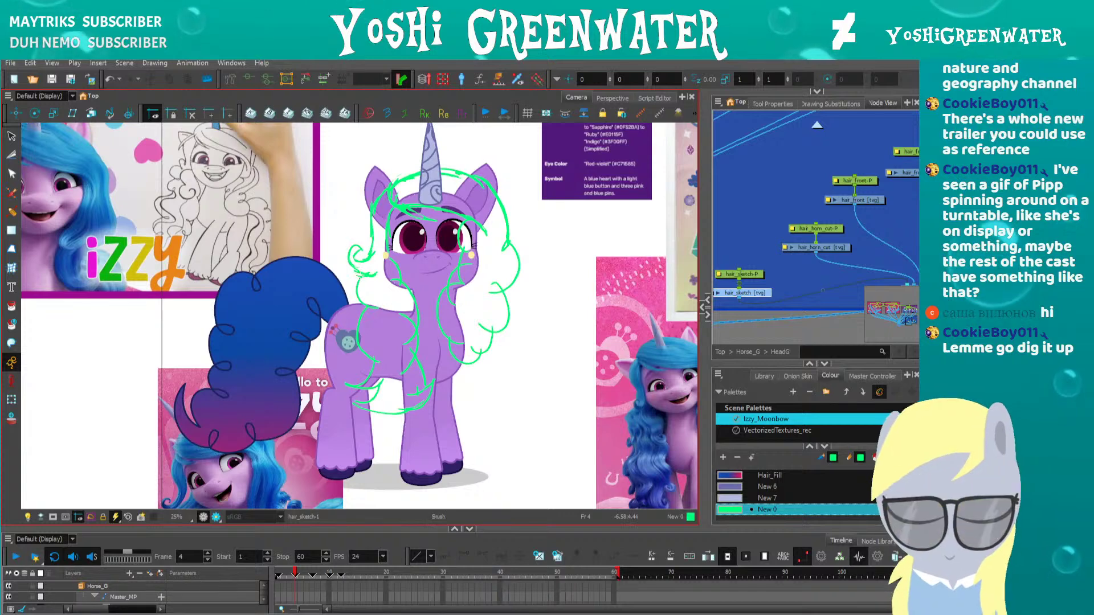
pyautogui.hotkey('alt', 'e')
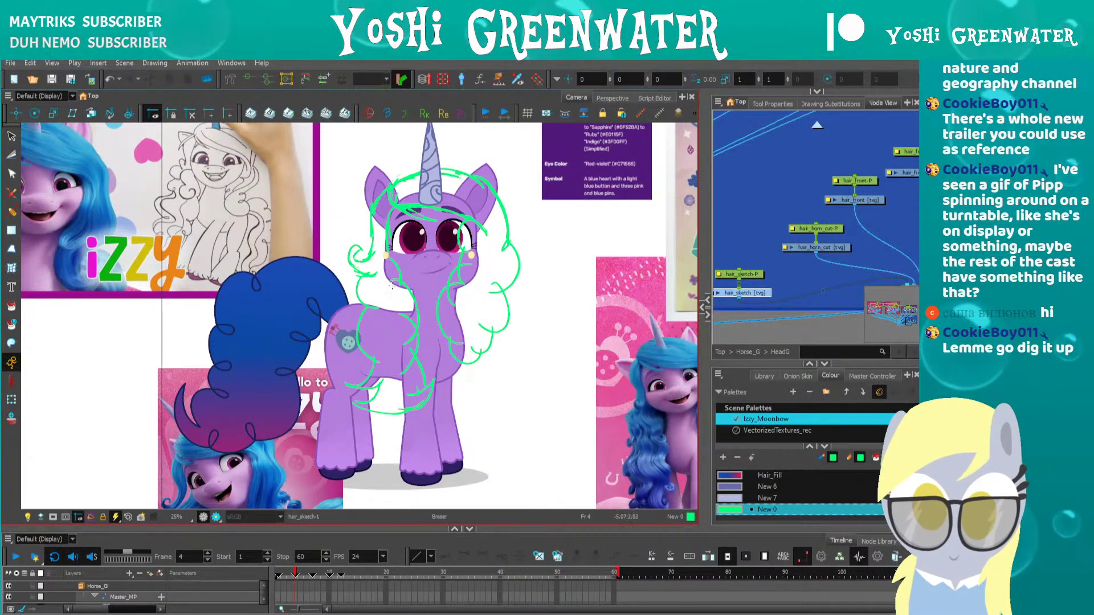
pyautogui.hotkey('ctrl', 'alt')
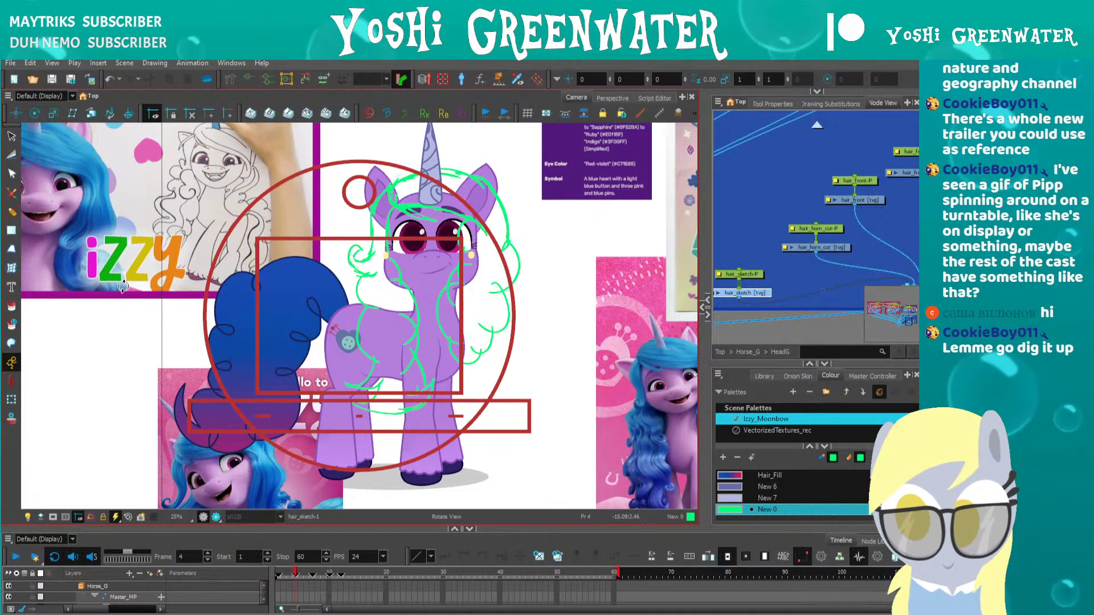
# Switch to the Transform tool and widen the node network to show the hair_sketch nodes beside the hair composite, leaving nothing selected
pyautogui.hotkey('shift', 't')
pyautogui.click(361, 265)
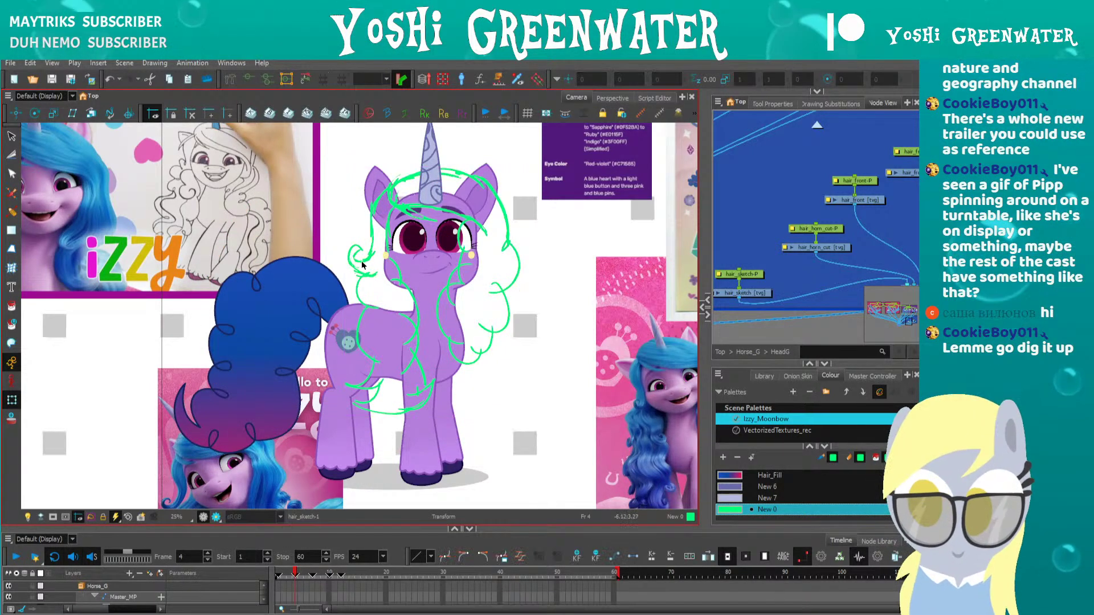
pyautogui.moveTo(705, 376); pyautogui.dragTo(584, 376)
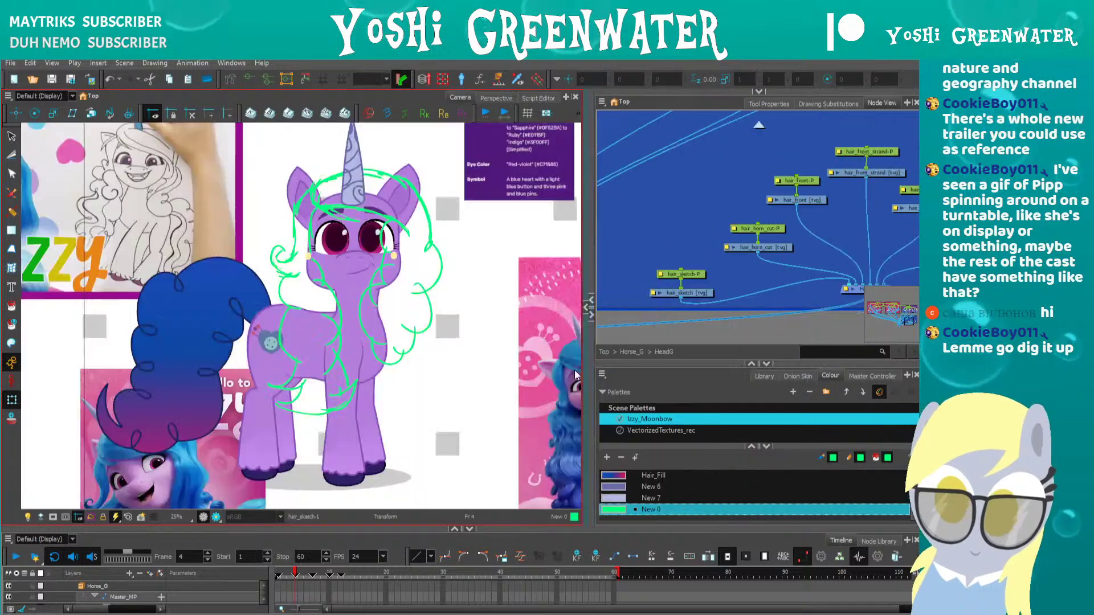
pyautogui.moveTo(300, 327); pyautogui.dragTo(274, 334)
pyautogui.moveTo(662, 252); pyautogui.dragTo(713, 302)
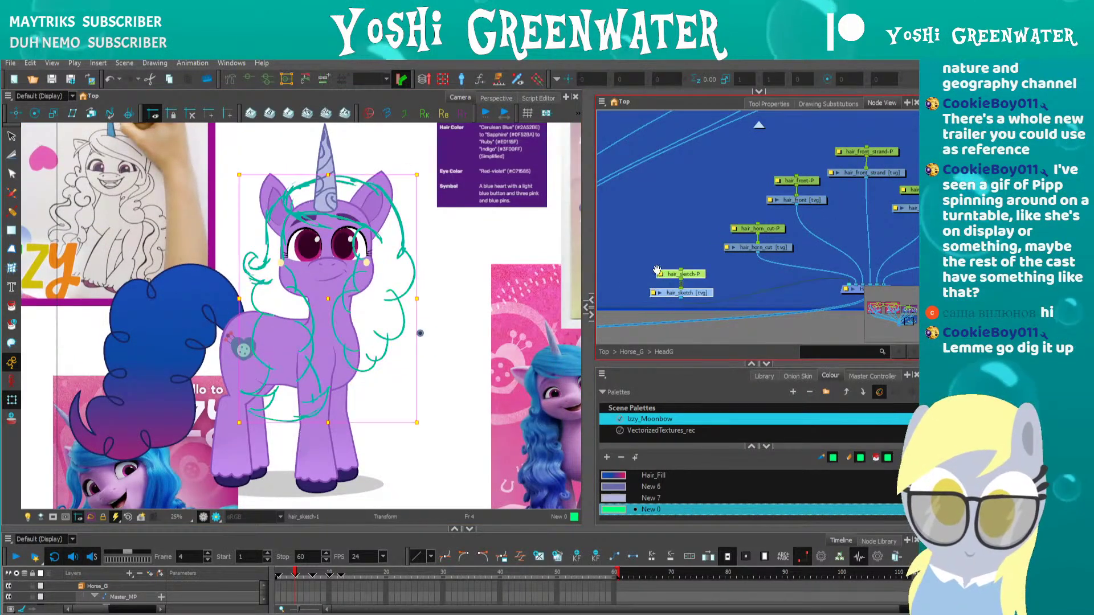
pyautogui.moveTo(825, 295); pyautogui.dragTo(783, 284)
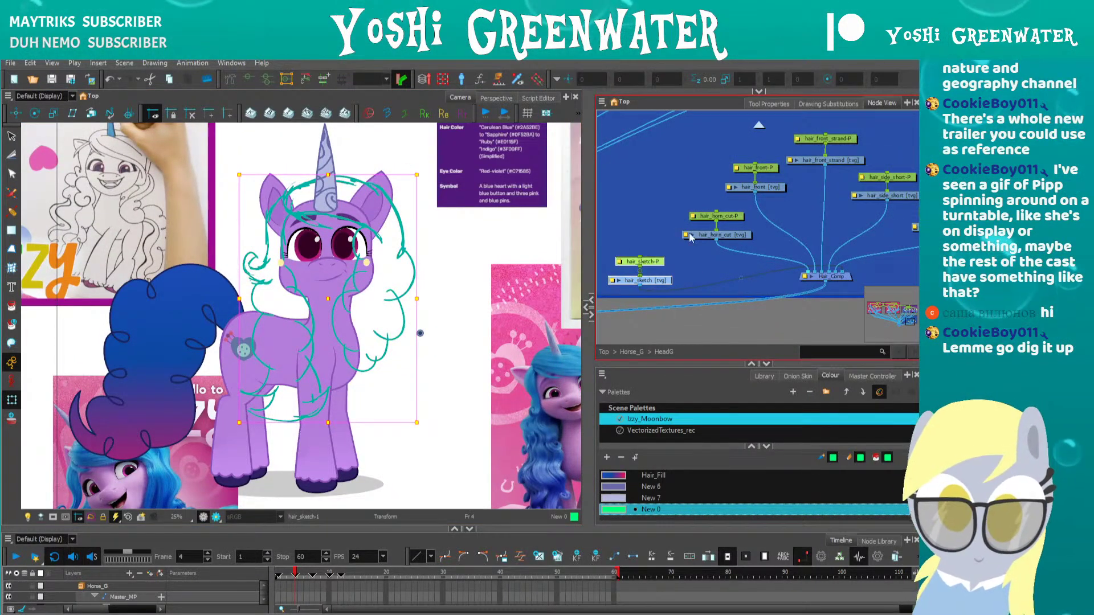
pyautogui.click(654, 237)
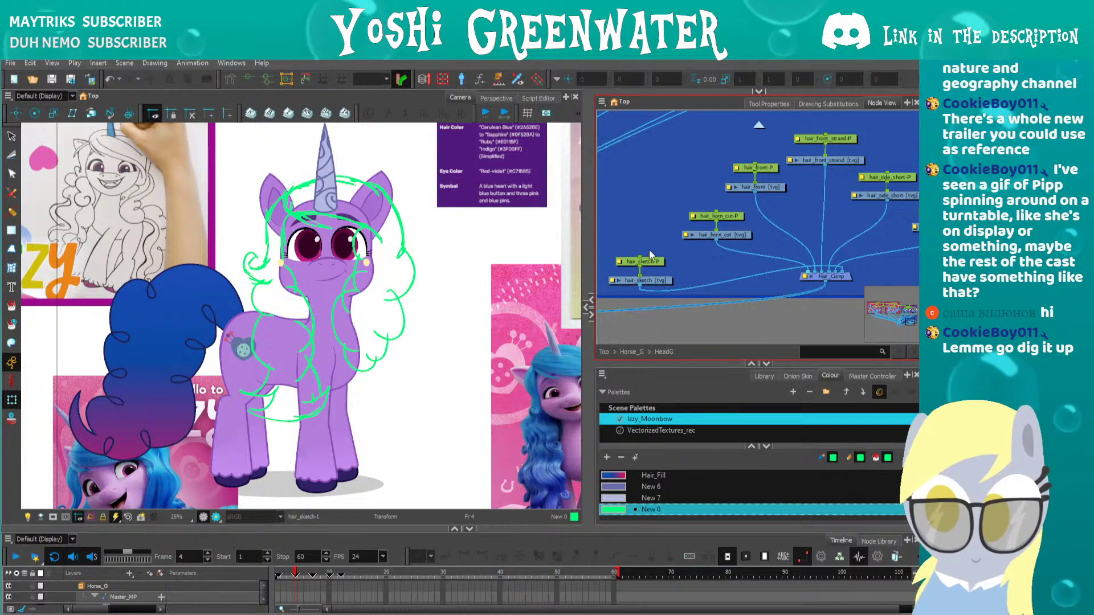
# Enlarge the Izzy_Moonbow swatch list and make Hair_Out the current colour
pyautogui.moveTo(592, 230); pyautogui.dragTo(561, 230)
pyautogui.moveTo(627, 363); pyautogui.dragTo(627, 300)
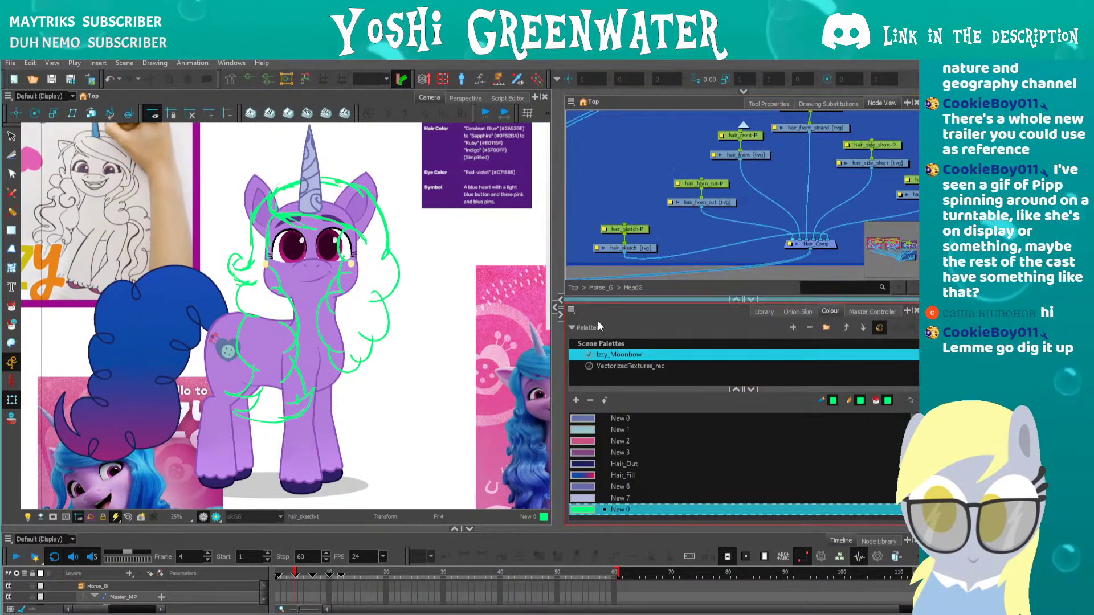
pyautogui.click(580, 465)
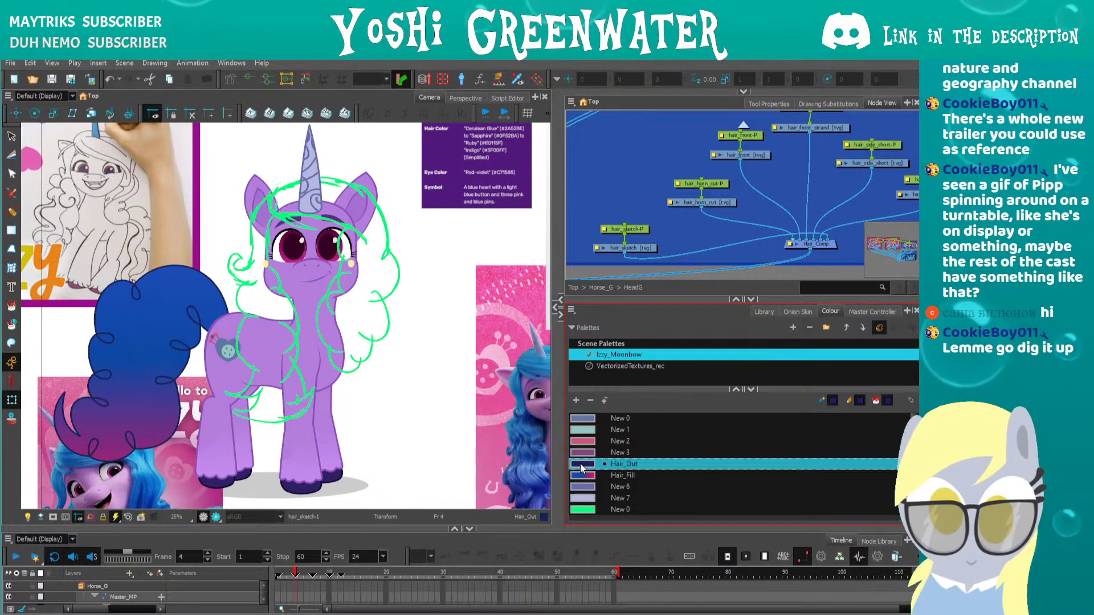
pyautogui.click(580, 476)
pyautogui.click(581, 464)
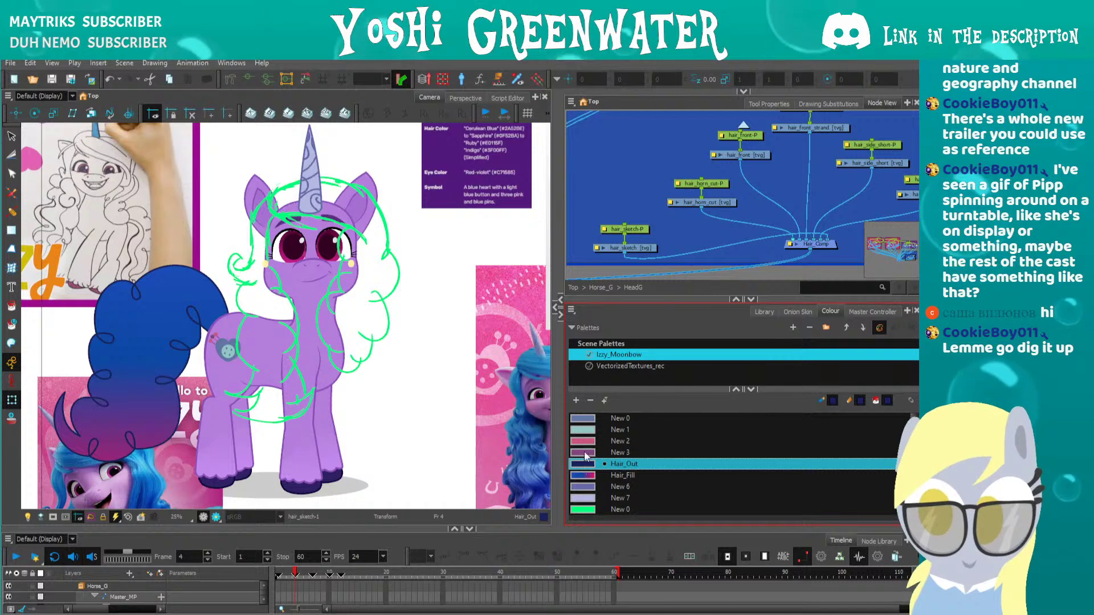
pyautogui.moveTo(598, 391); pyautogui.dragTo(598, 384)
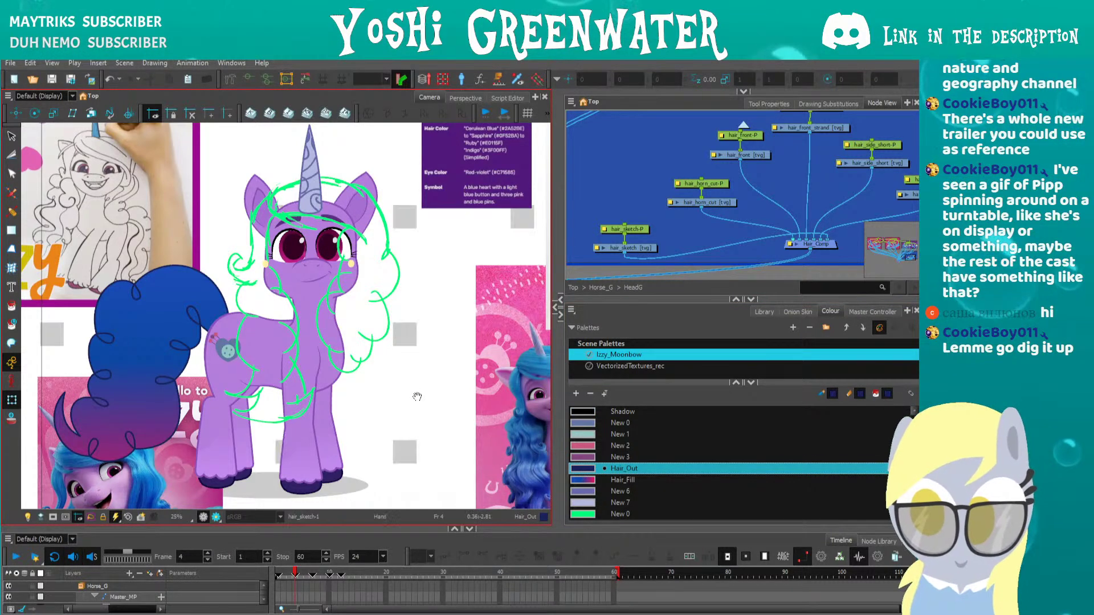
# Examine the hair colours in the Izzy reference pictures around the rig and compare them with the tail's gradient
pyautogui.moveTo(419, 422); pyautogui.dragTo(325, 323)
pyautogui.moveTo(455, 356); pyautogui.dragTo(353, 347)
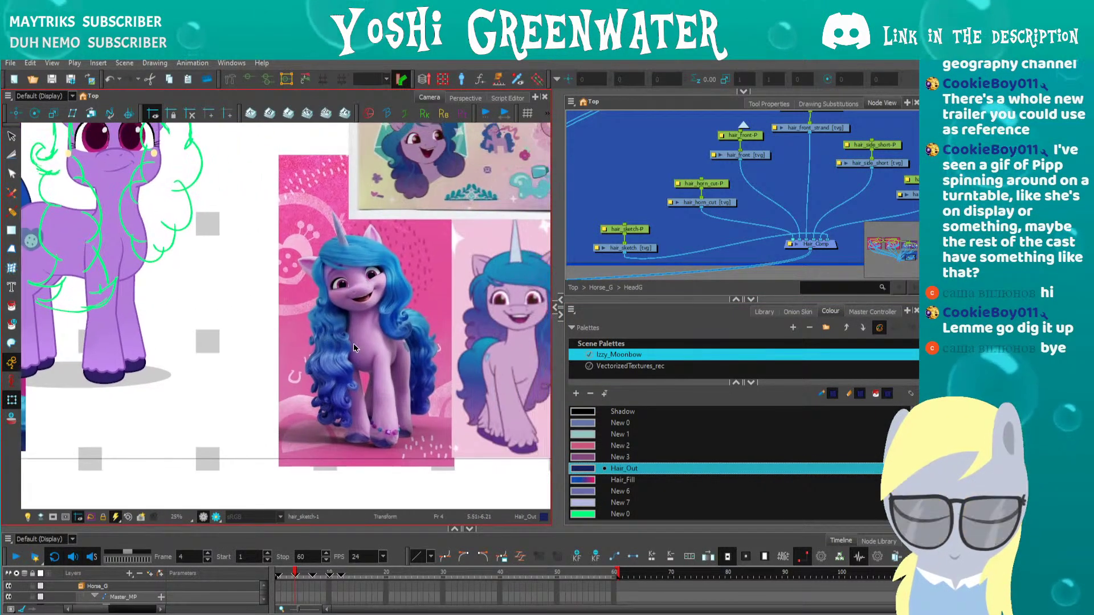
pyautogui.moveTo(327, 403); pyautogui.dragTo(601, 357)
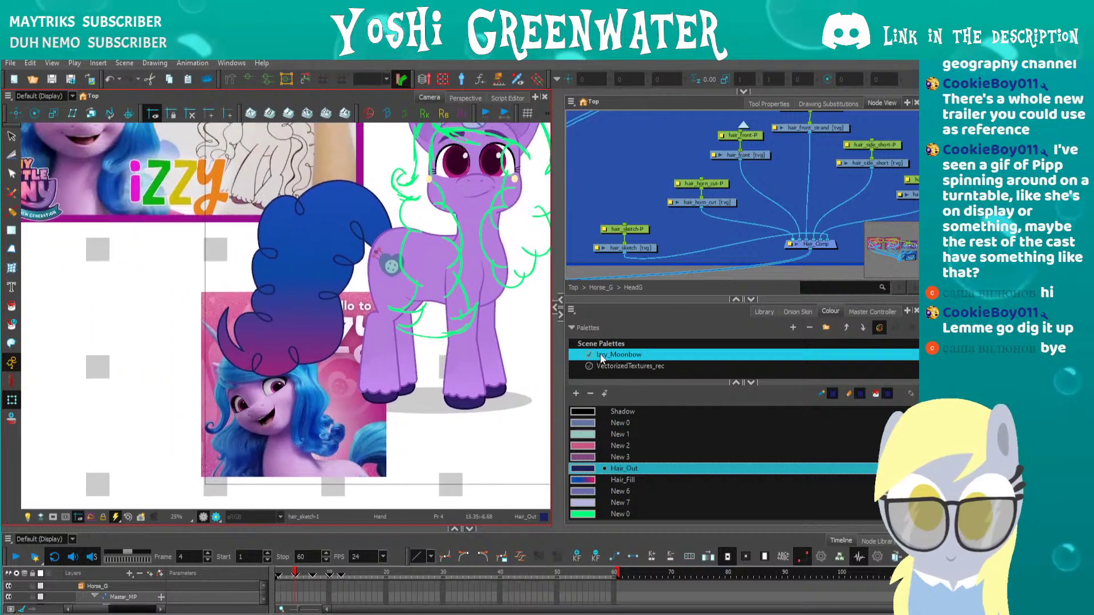
pyautogui.moveTo(201, 364); pyautogui.dragTo(350, 529)
pyautogui.moveTo(298, 497); pyautogui.dragTo(93, 306)
pyautogui.moveTo(363, 345)
pyautogui.mouseDown()
pyautogui.moveTo(327, 345)
pyautogui.moveTo(413, 301)
pyautogui.moveTo(314, 406)
pyautogui.mouseUp()
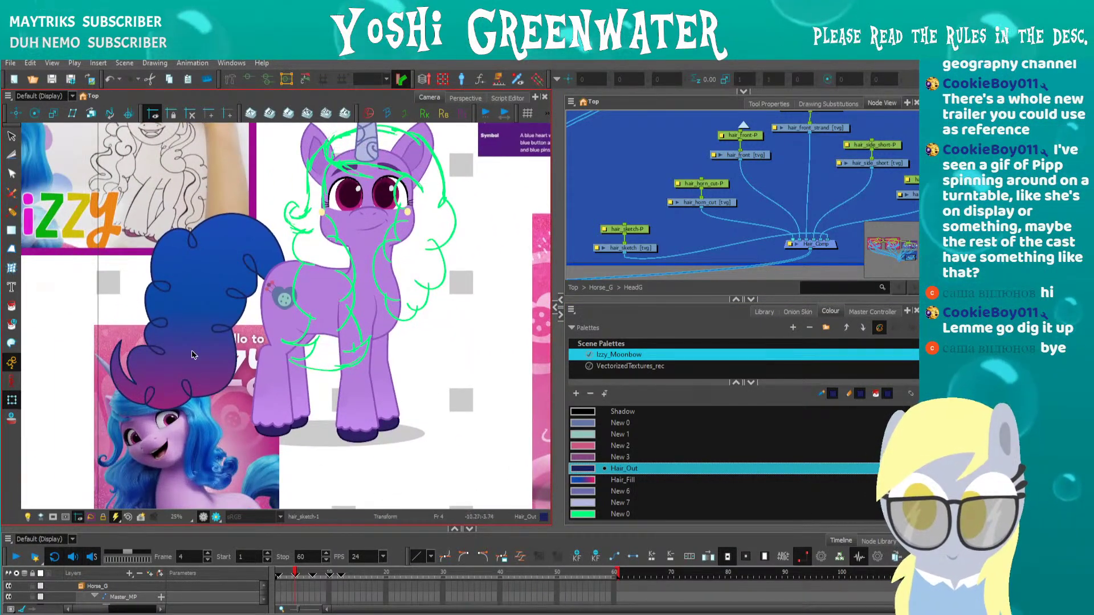
pyautogui.moveTo(241, 390); pyautogui.dragTo(45, 388)
pyautogui.moveTo(335, 363); pyautogui.dragTo(197, 320)
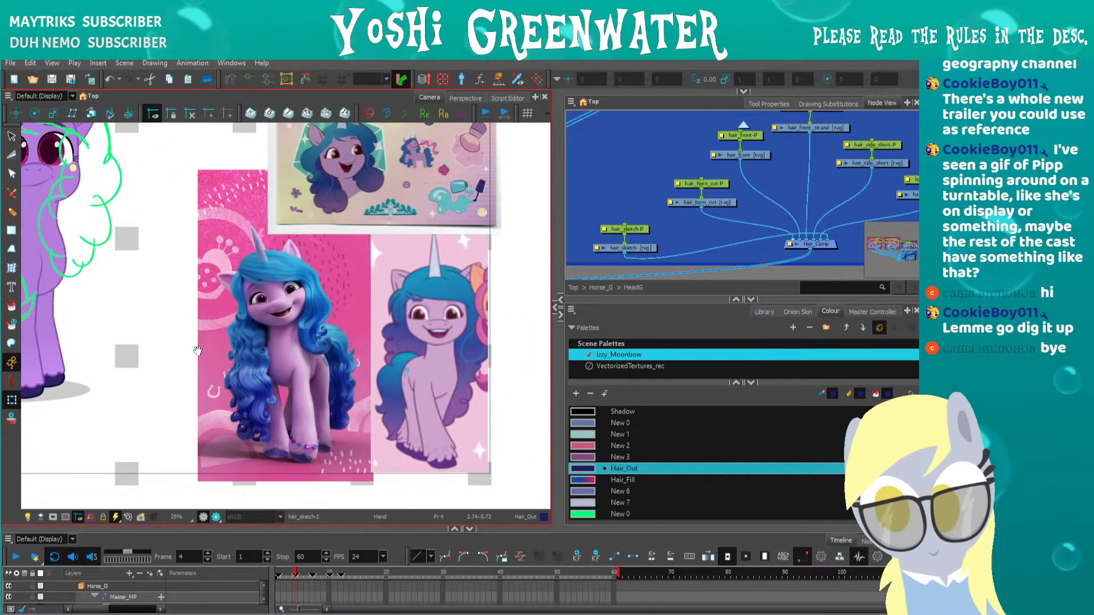
pyautogui.moveTo(196, 351); pyautogui.dragTo(555, 380)
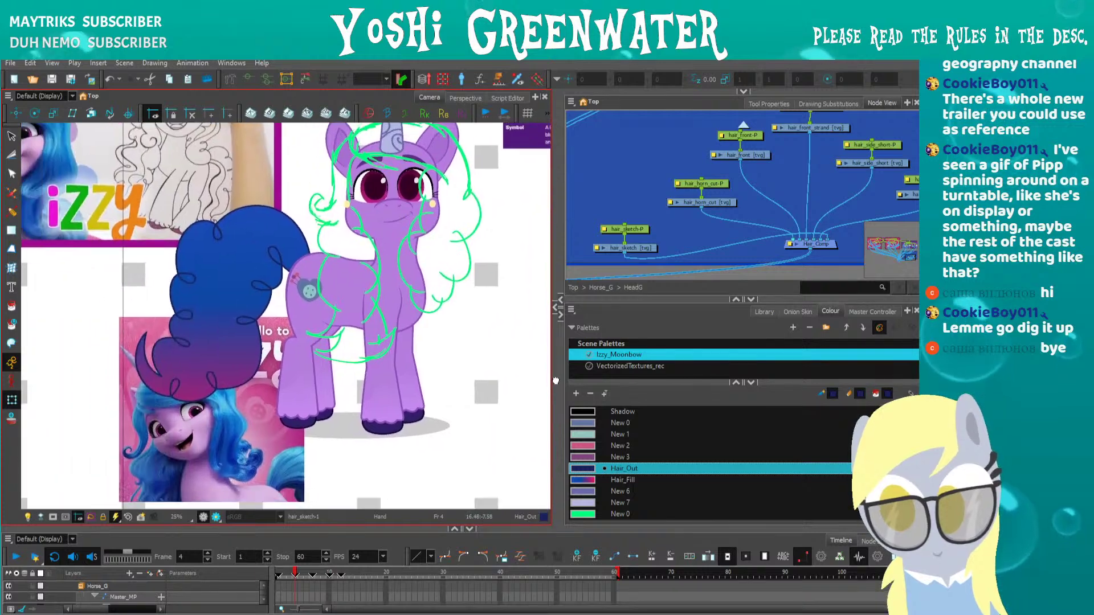
pyautogui.moveTo(382, 386); pyautogui.dragTo(385, 296)
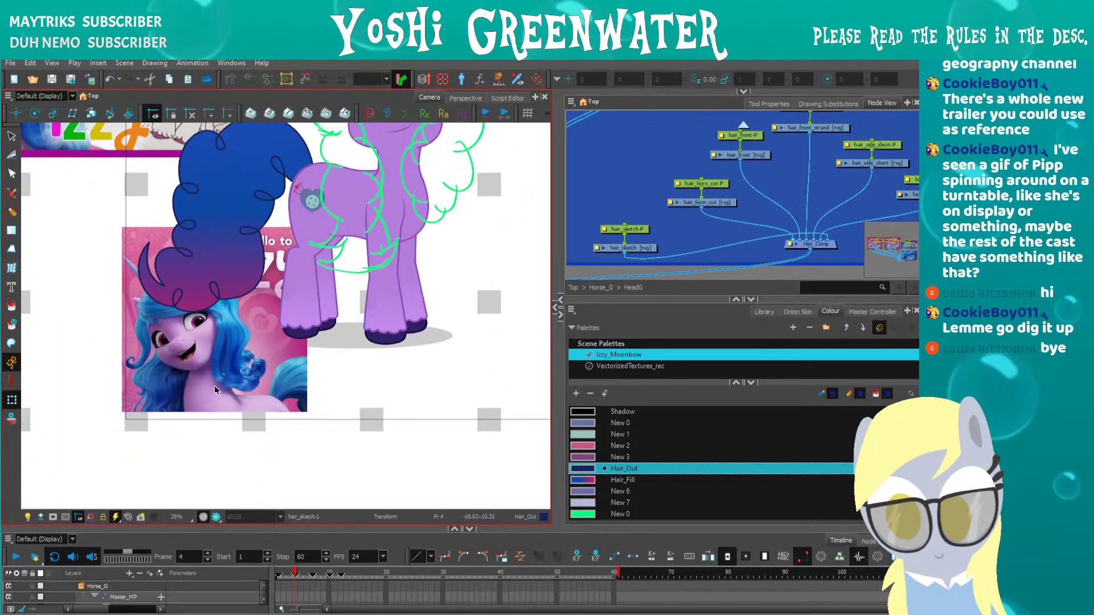
pyautogui.moveTo(214, 386); pyautogui.dragTo(175, 410)
pyautogui.moveTo(285, 398); pyautogui.dragTo(267, 376)
# Move the middle blue stop of the Hair_Fill gradient closer to the pink end, checking it against the tail
pyautogui.doubleClick(583, 480)
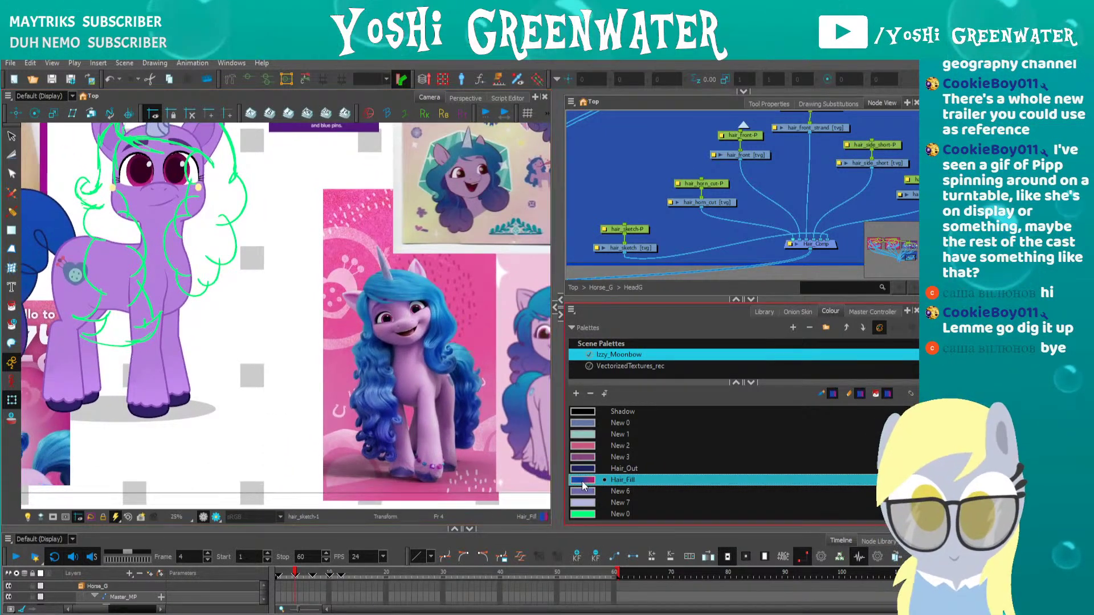
pyautogui.moveTo(546, 321); pyautogui.dragTo(267, 310)
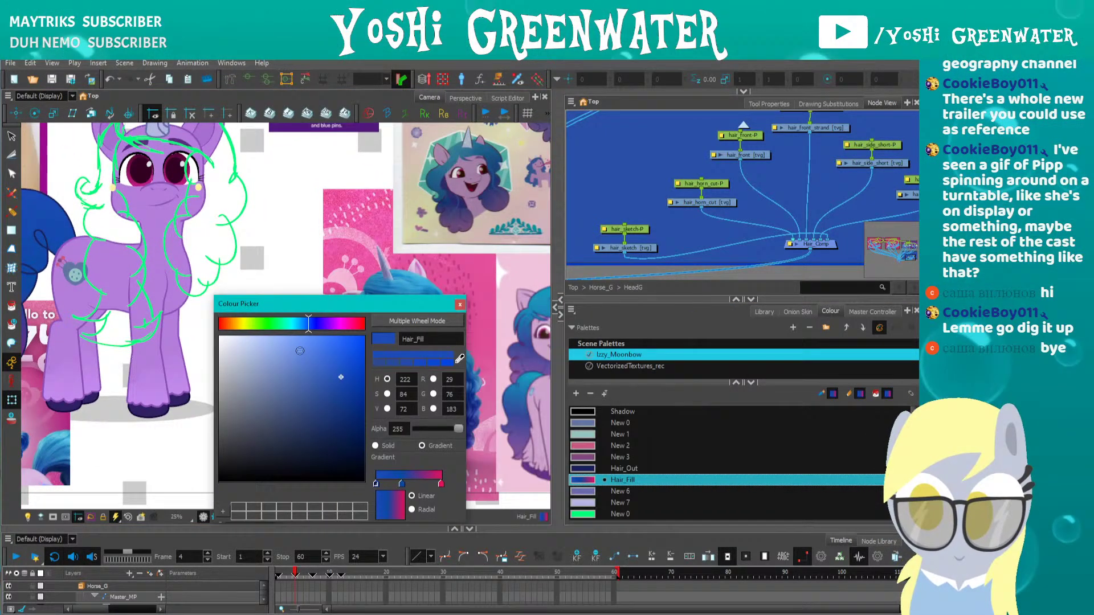
pyautogui.click(442, 484)
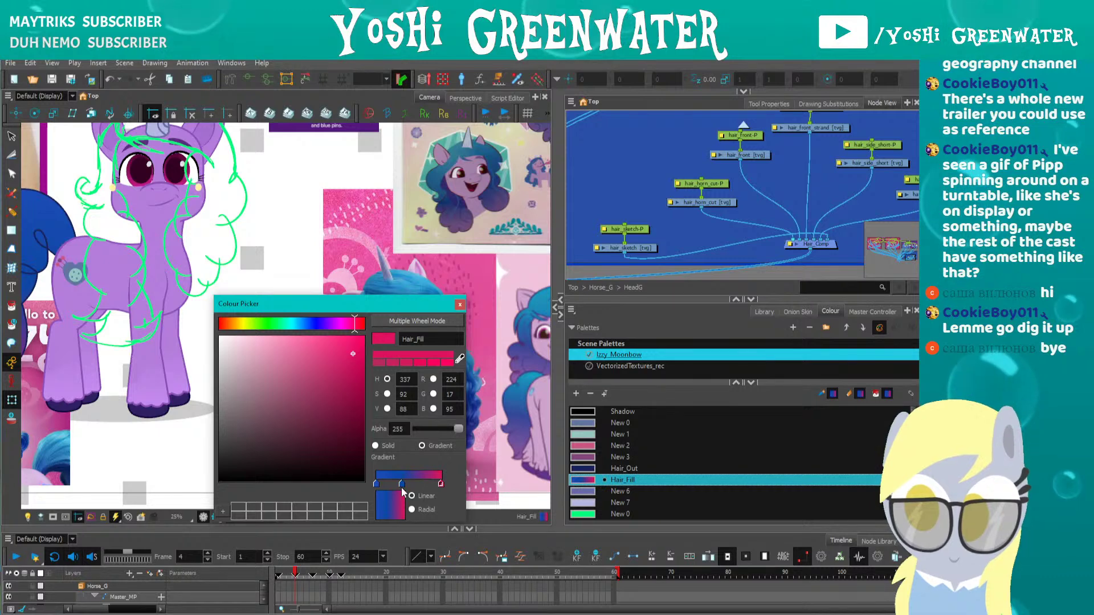
pyautogui.moveTo(401, 484); pyautogui.dragTo(416, 484)
pyautogui.moveTo(281, 244); pyautogui.dragTo(379, 256)
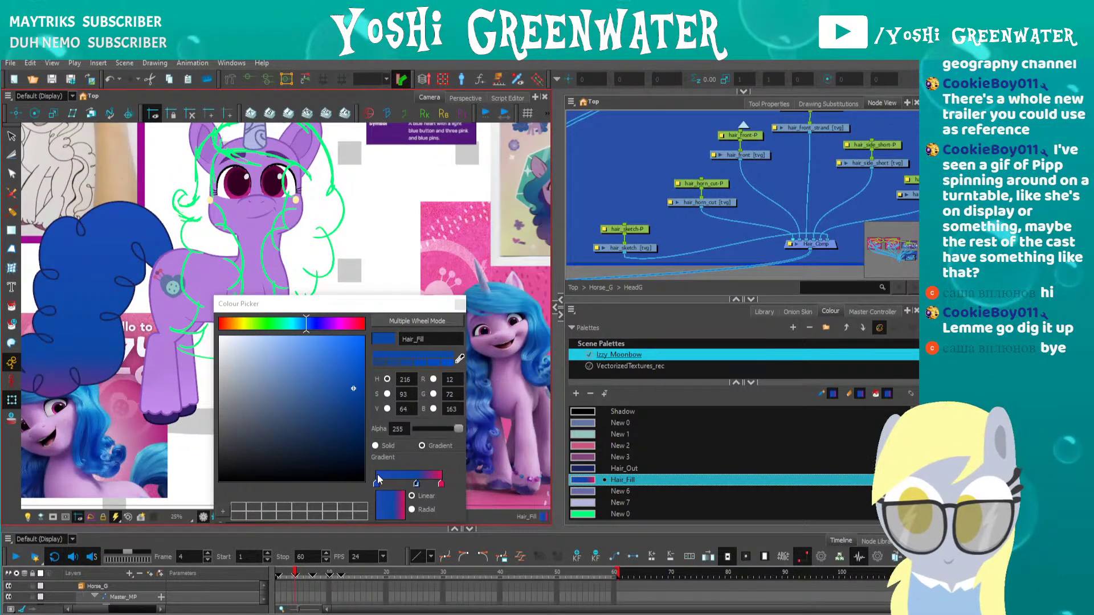
pyautogui.moveTo(416, 483); pyautogui.dragTo(418, 483)
pyautogui.moveTo(281, 244); pyautogui.dragTo(331, 253)
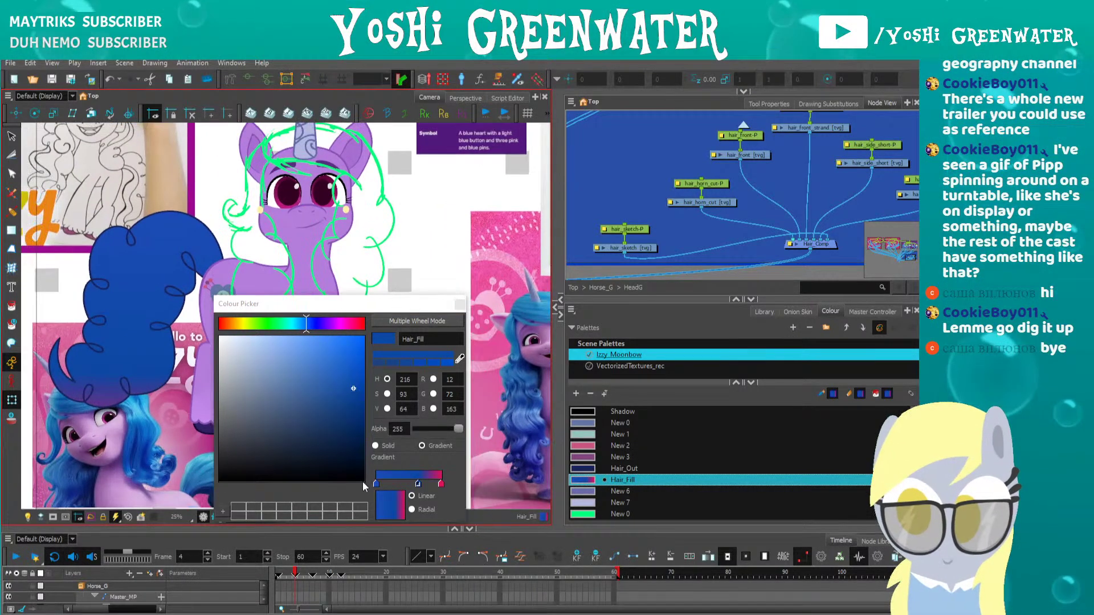
pyautogui.moveTo(419, 484); pyautogui.dragTo(417, 484)
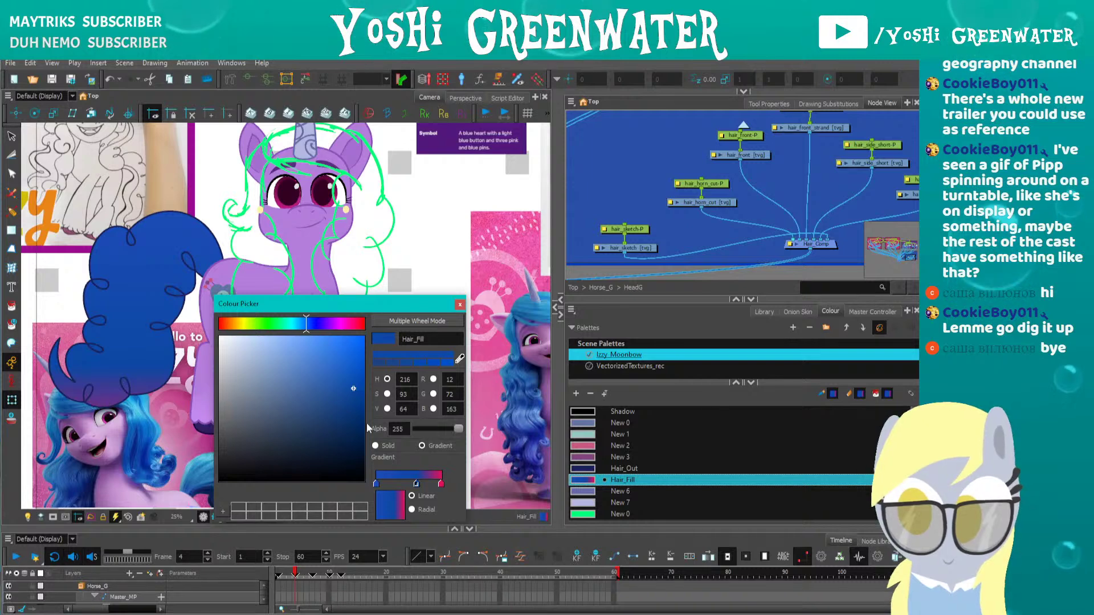
pyautogui.click(459, 306)
# Examine the mane's shape and colour transitions in the Izzy reference pictures, comparing them with the green hair sketch on the rig
pyautogui.moveTo(378, 324); pyautogui.dragTo(265, 368)
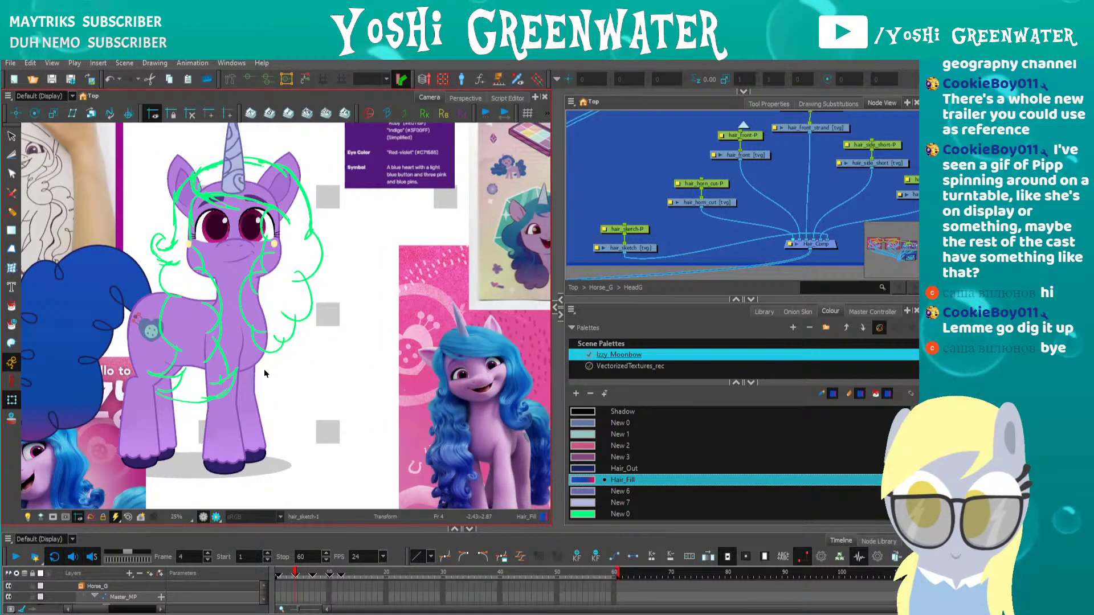
pyautogui.moveTo(502, 371); pyautogui.dragTo(502, 384)
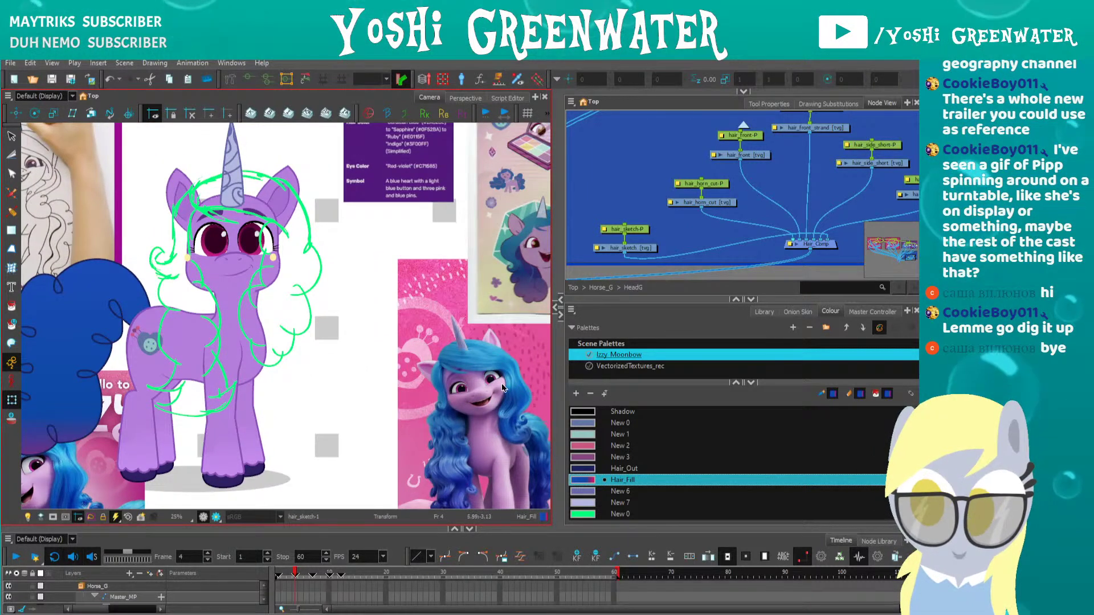
pyautogui.moveTo(570, 299); pyautogui.dragTo(570, 312)
pyautogui.moveTo(299, 297); pyautogui.dragTo(267, 282)
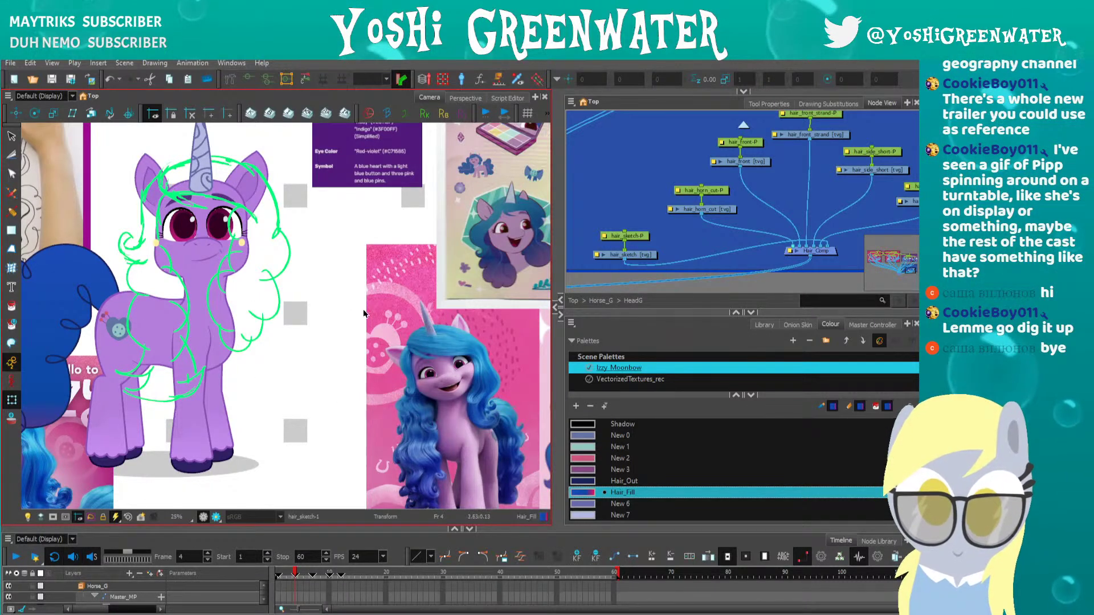
pyautogui.moveTo(354, 357); pyautogui.dragTo(279, 293)
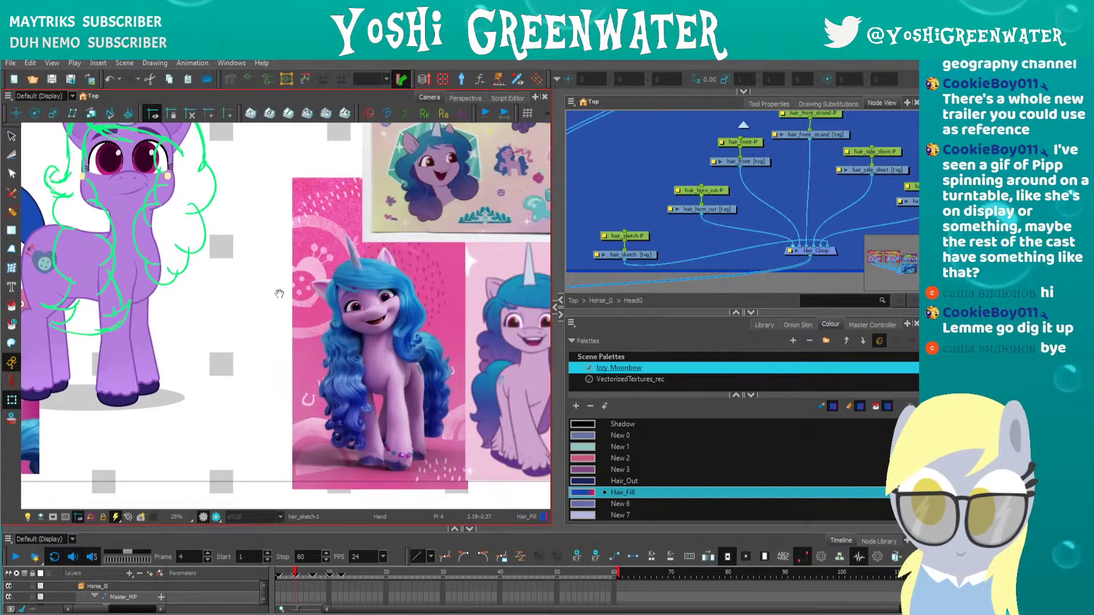
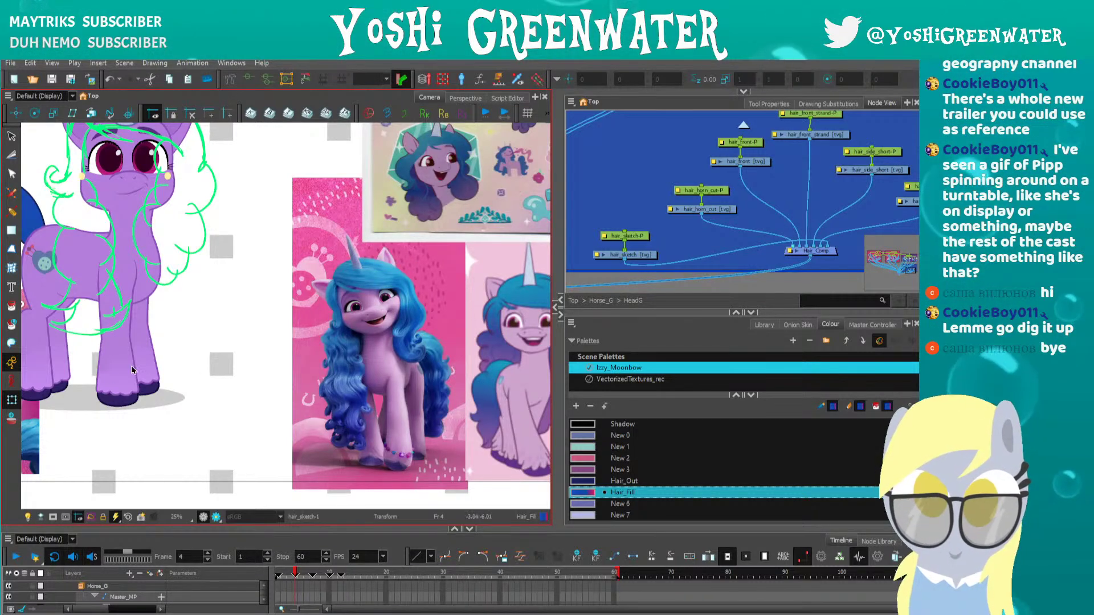
pyautogui.moveTo(94, 400); pyautogui.dragTo(196, 457)
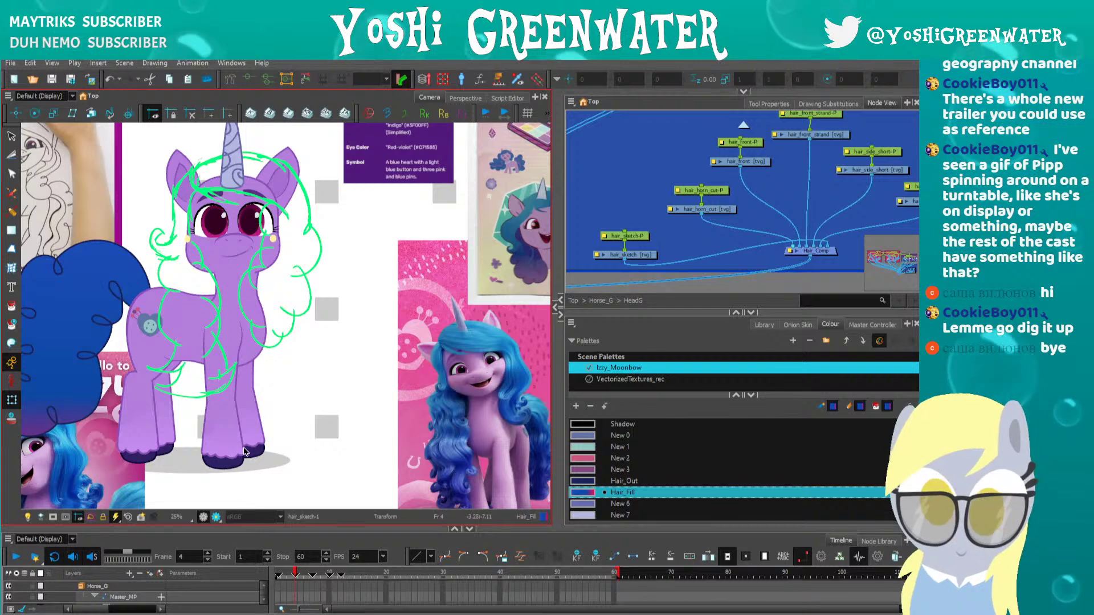
pyautogui.moveTo(598, 190); pyautogui.dragTo(488, 201)
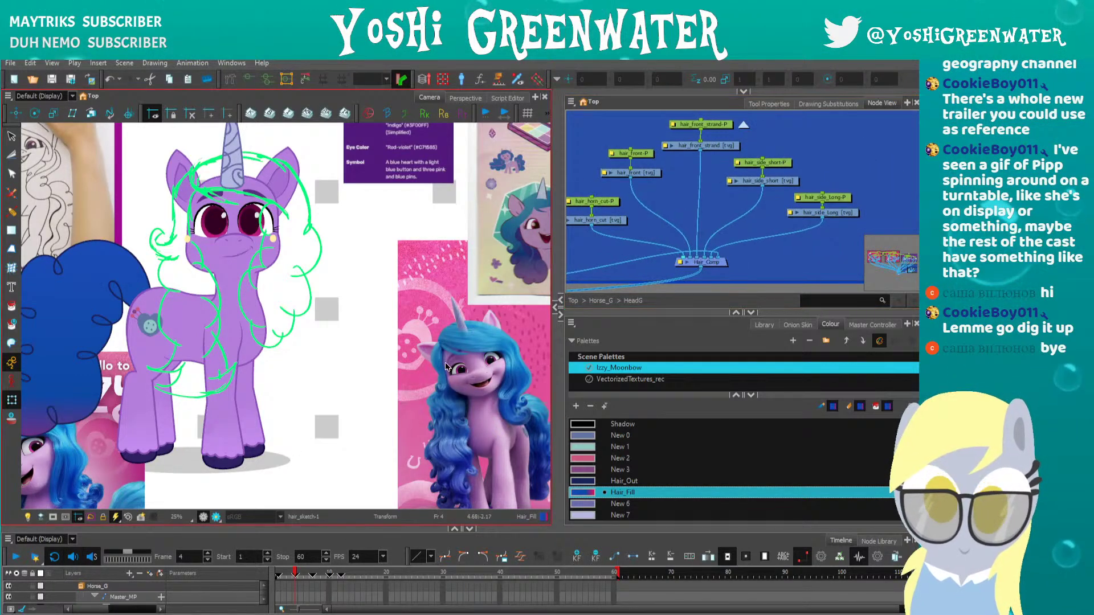
pyautogui.moveTo(446, 366); pyautogui.dragTo(371, 339)
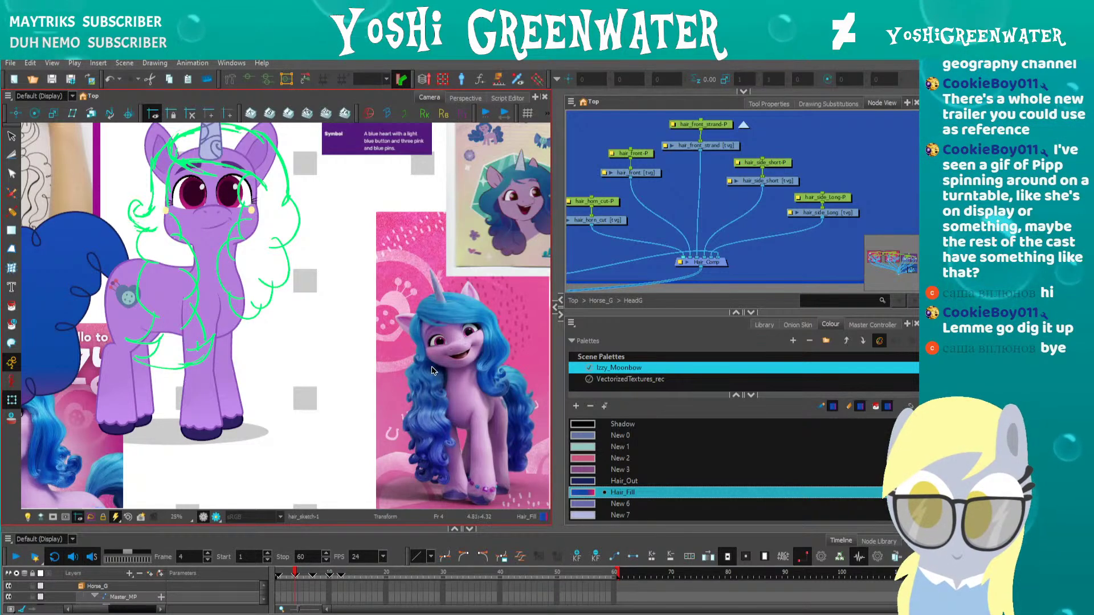
pyautogui.moveTo(428, 478); pyautogui.dragTo(429, 433)
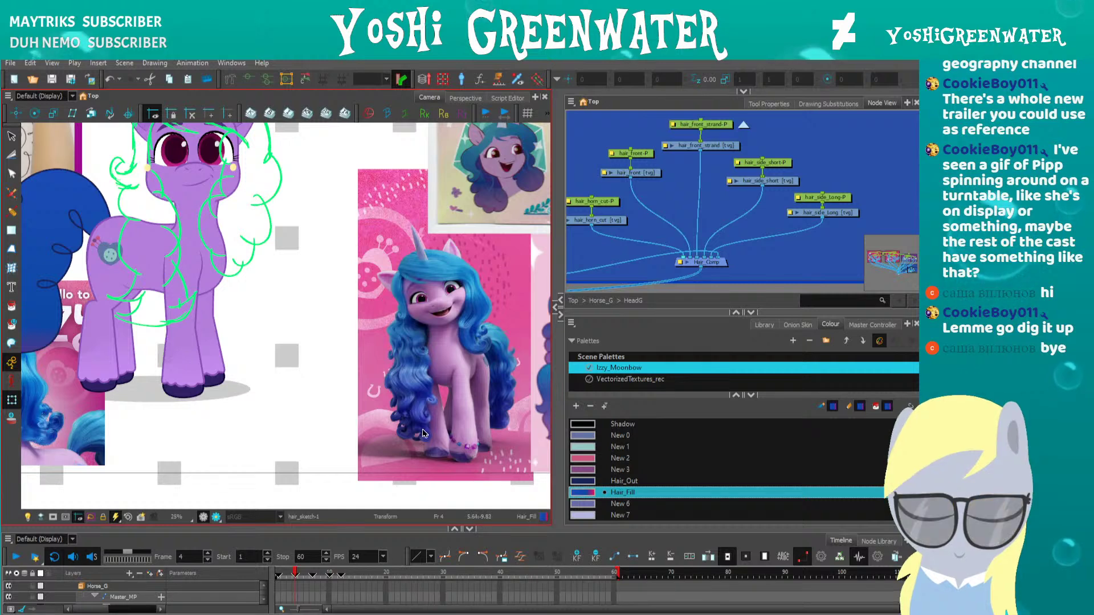
pyautogui.moveTo(365, 415)
pyautogui.mouseDown()
pyautogui.moveTo(332, 408)
pyautogui.moveTo(364, 427)
pyautogui.mouseUp()
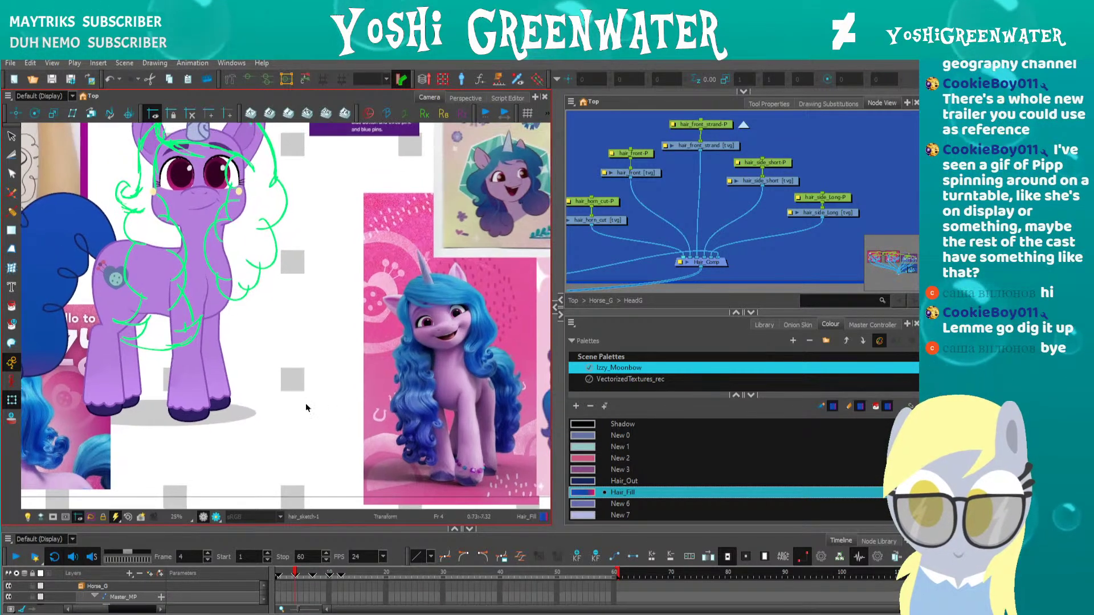
pyautogui.moveTo(285, 408); pyautogui.dragTo(316, 431)
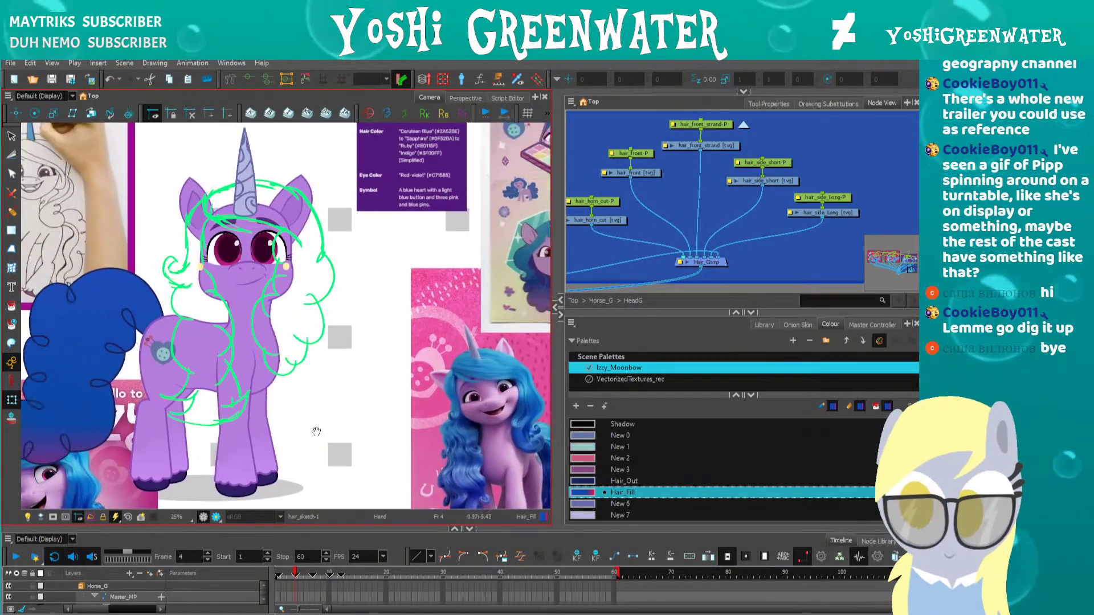
# Select the empty hair_front drawing and ready the Brush with the Hair_Out colour
pyautogui.click(339, 337)
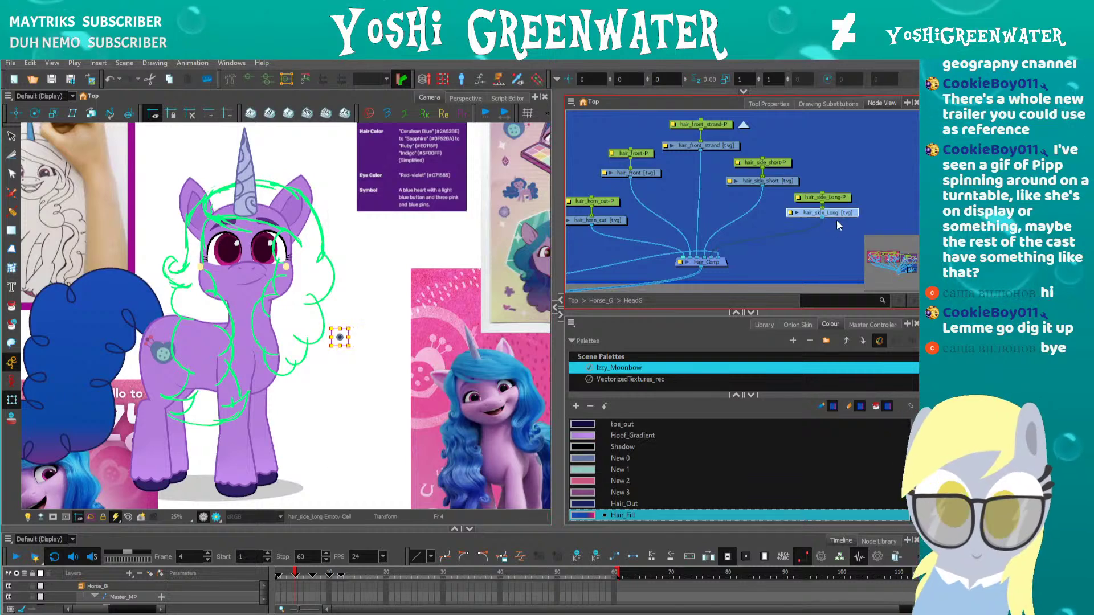
pyautogui.click(621, 174)
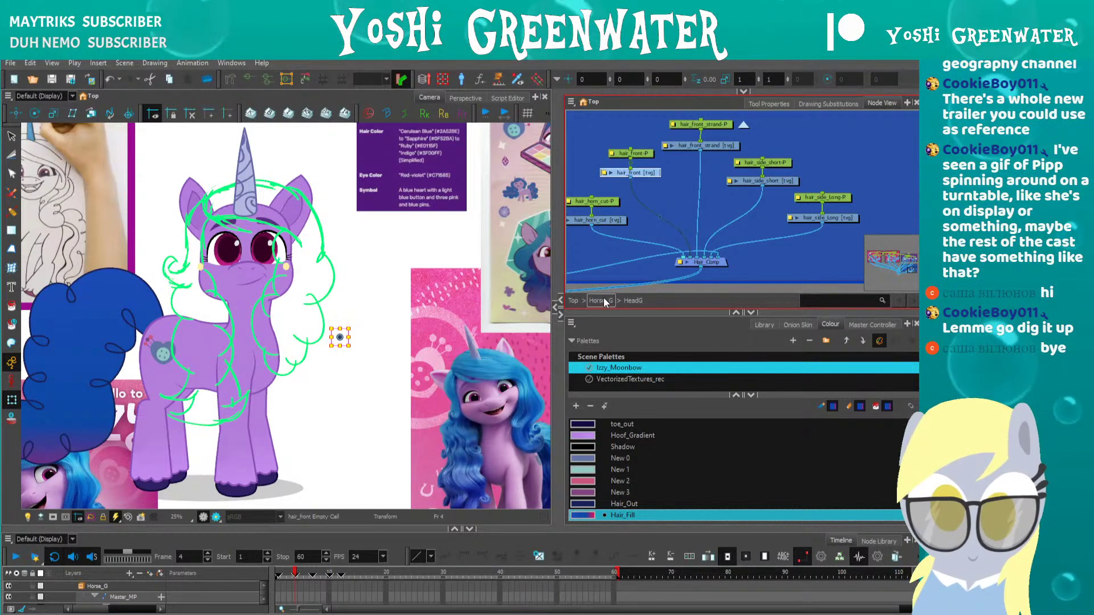
pyautogui.click(557, 302)
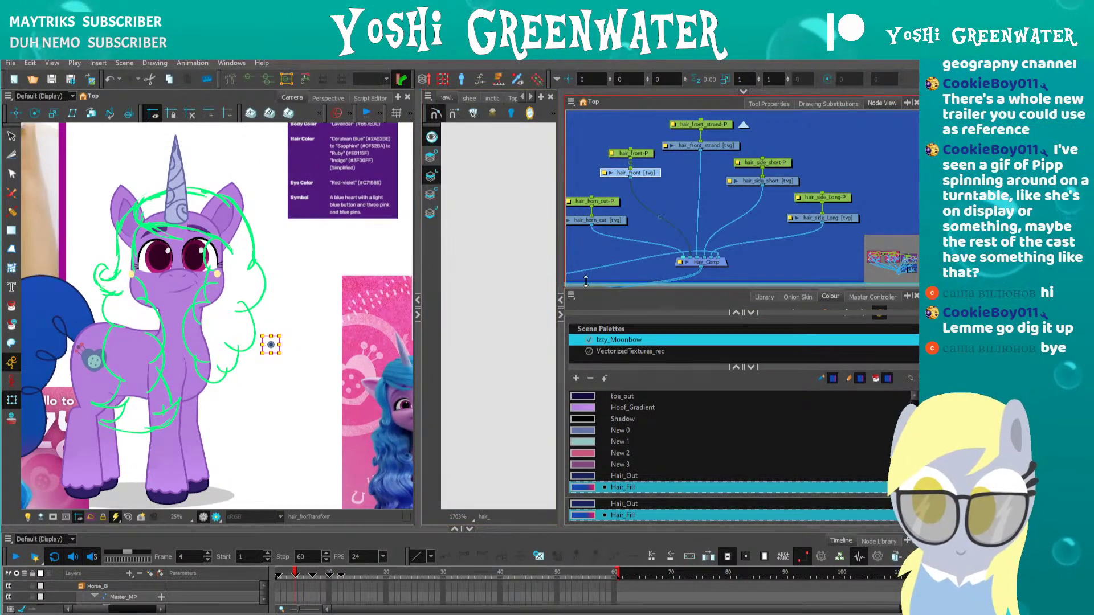
pyautogui.click(583, 491)
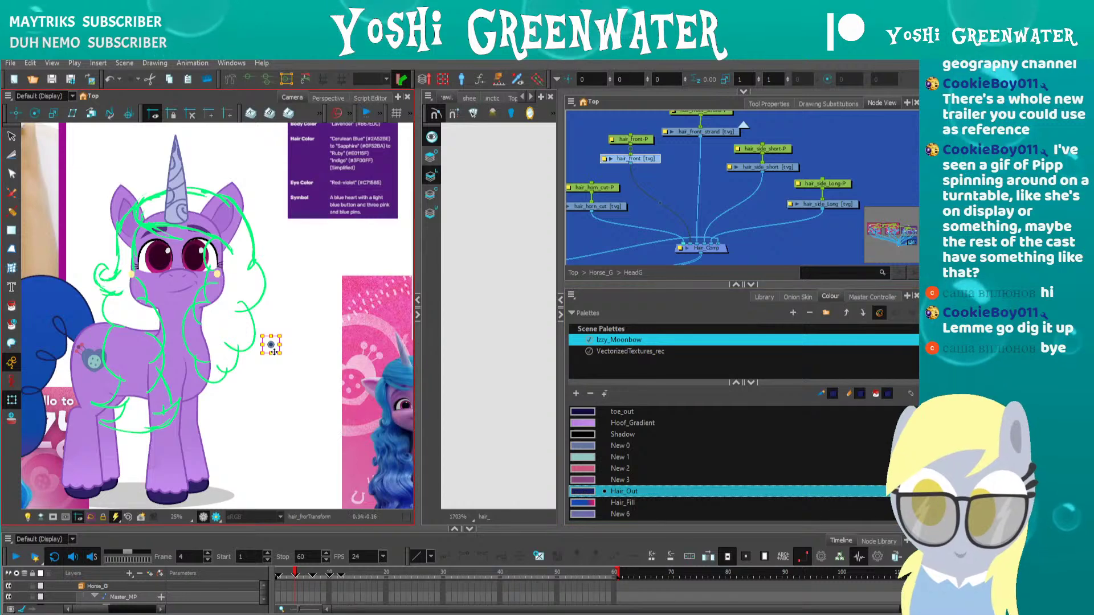
pyautogui.press('2')
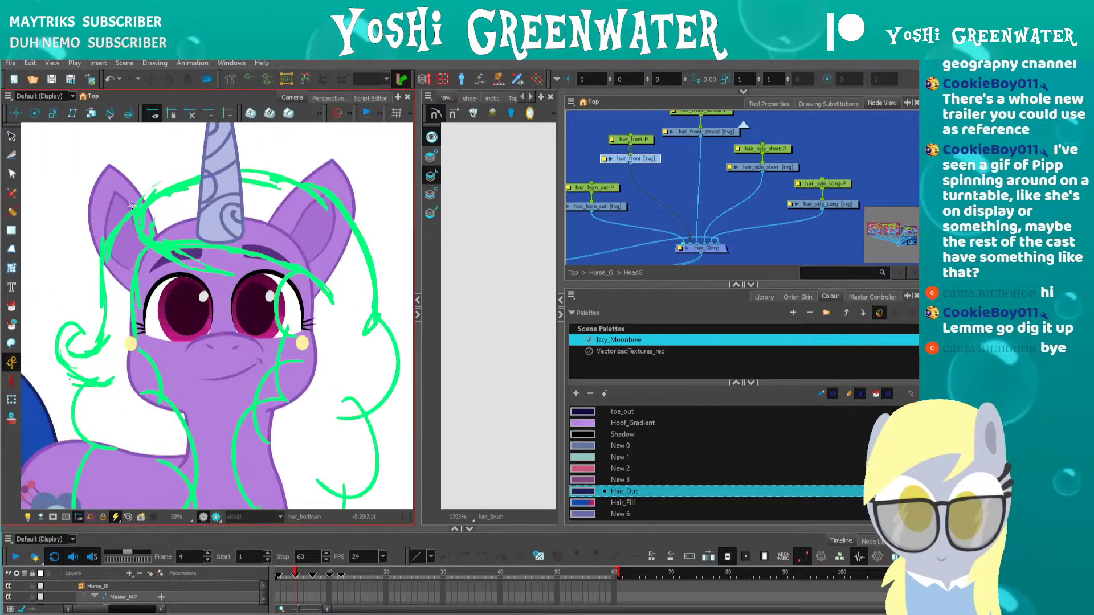
# Widen the Camera view and brush the upper and lower outlines of the front hair along the green sketch
pyautogui.moveTo(419, 327); pyautogui.dragTo(465, 345)
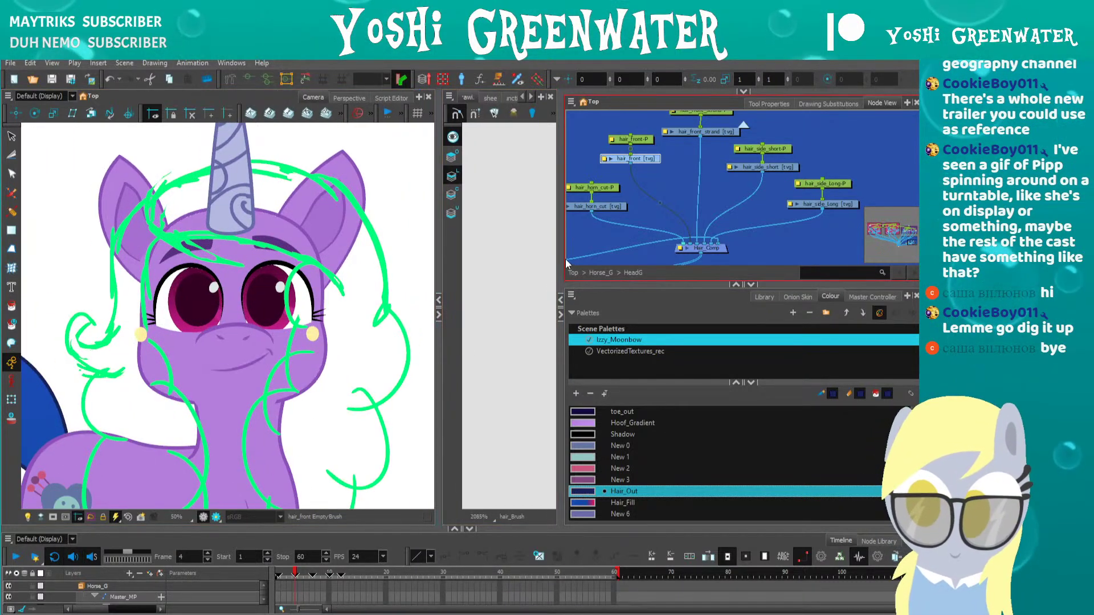
pyautogui.moveTo(565, 258)
pyautogui.mouseDown()
pyautogui.moveTo(608, 239)
pyautogui.moveTo(594, 267)
pyautogui.moveTo(639, 373)
pyautogui.mouseUp()
pyautogui.hotkey('ctrl', 'z')
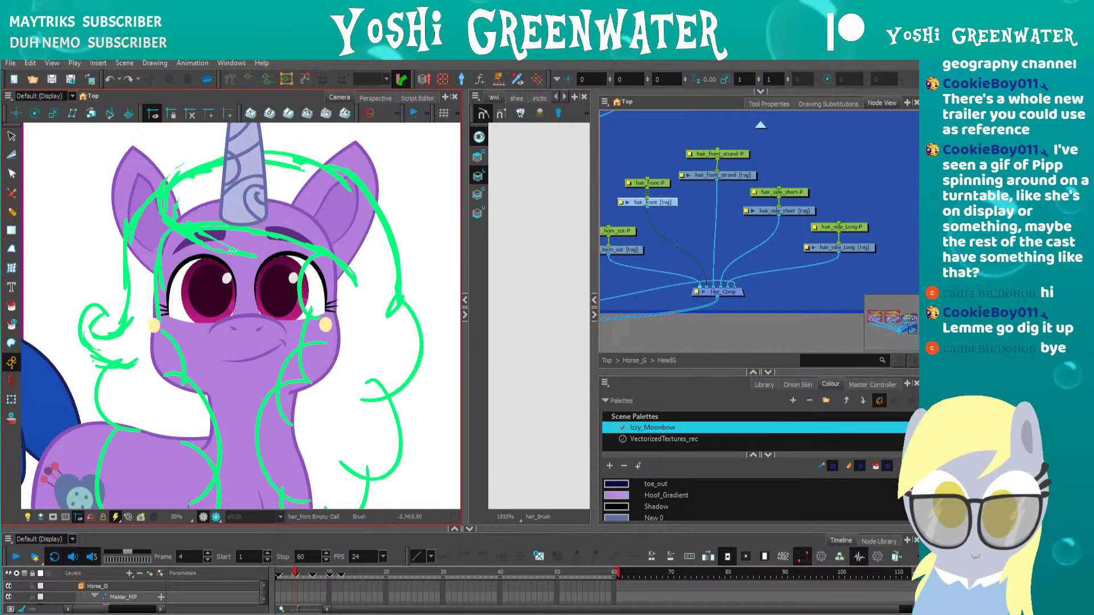
pyautogui.moveTo(198, 230); pyautogui.dragTo(214, 247)
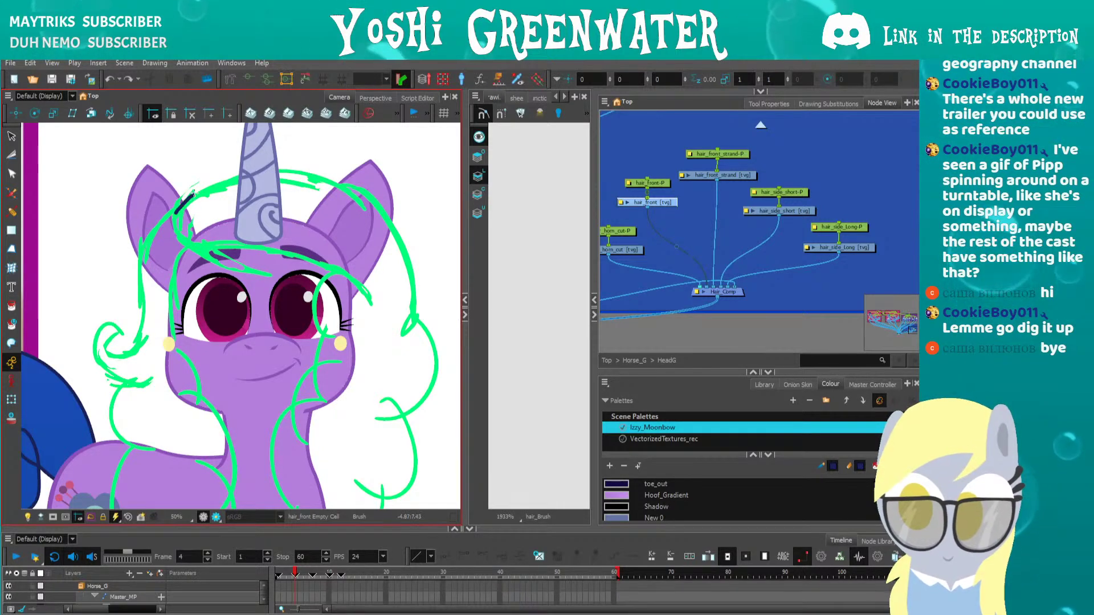
pyautogui.moveTo(177, 213)
pyautogui.mouseDown()
pyautogui.moveTo(376, 216)
pyautogui.moveTo(413, 289)
pyautogui.mouseUp()
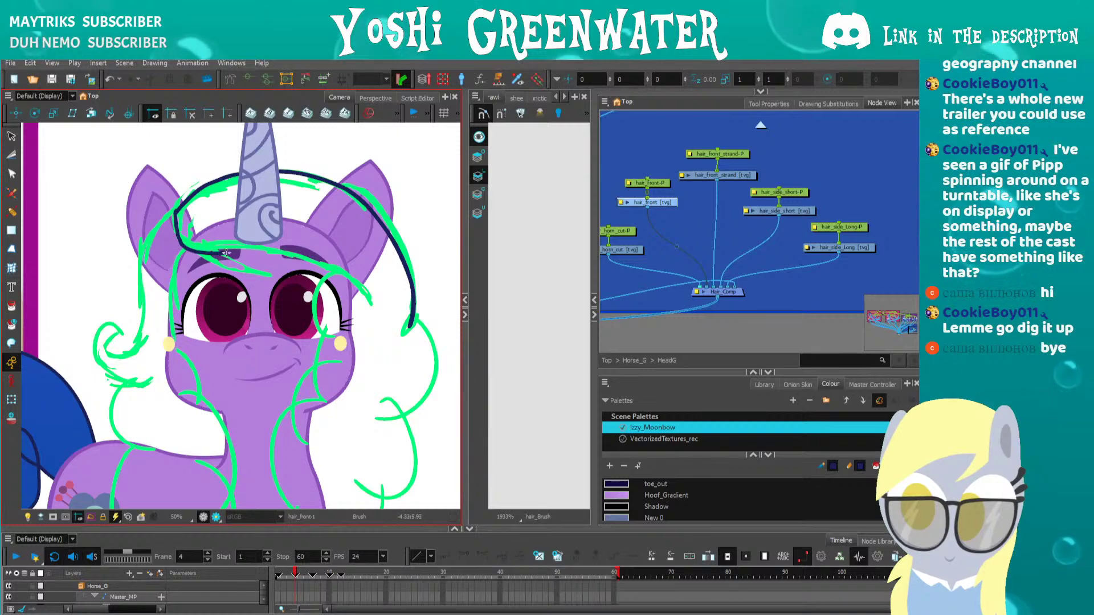
pyautogui.moveTo(304, 261)
pyautogui.mouseDown()
pyautogui.moveTo(357, 285)
pyautogui.moveTo(368, 327)
pyautogui.mouseUp()
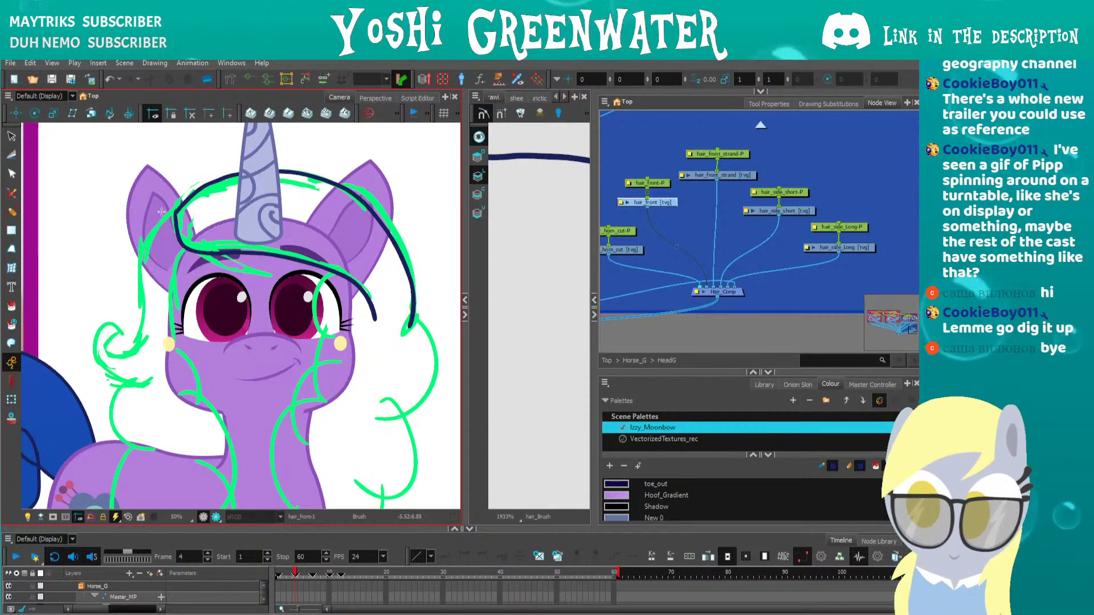
# Select the whole front hair outline, widen it slightly on both sides, and nudge it up over the sketch
pyautogui.hotkey('alt', 'q')
pyautogui.hotkey('ctrl', 'a')
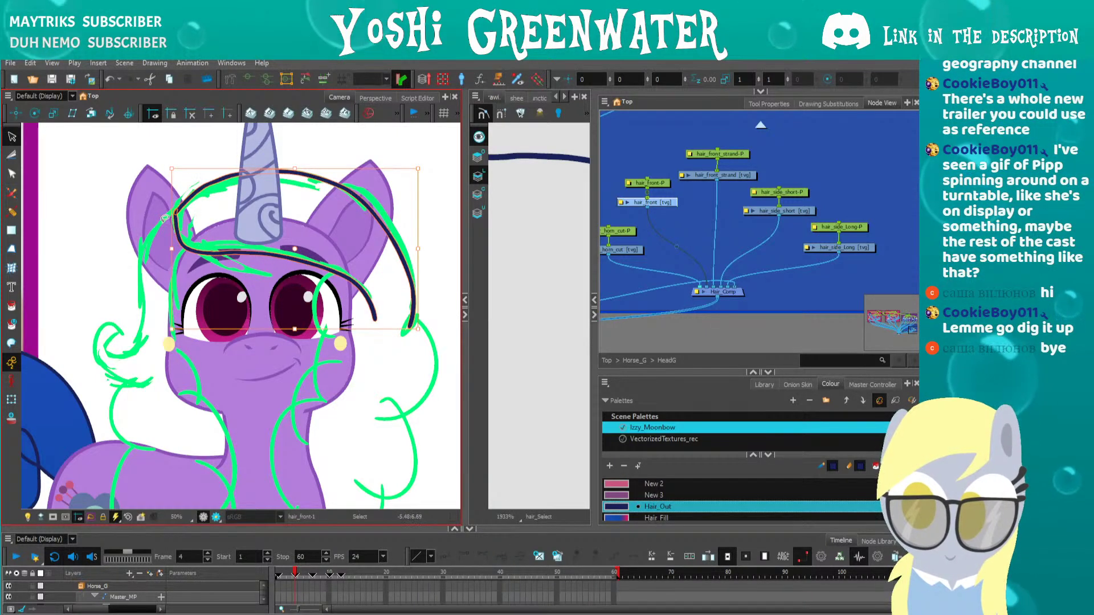
pyautogui.moveTo(172, 249); pyautogui.dragTo(163, 268)
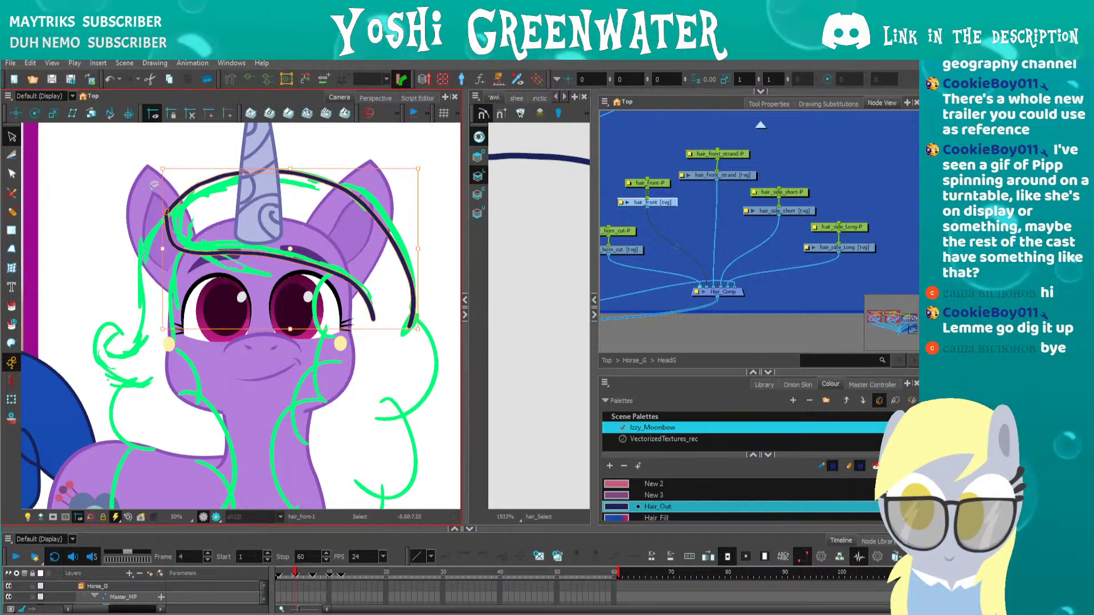
pyautogui.moveTo(163, 206); pyautogui.dragTo(163, 212)
pyautogui.press('Up')
pyautogui.press('Up')
pyautogui.press('Up')
pyautogui.press('Up')
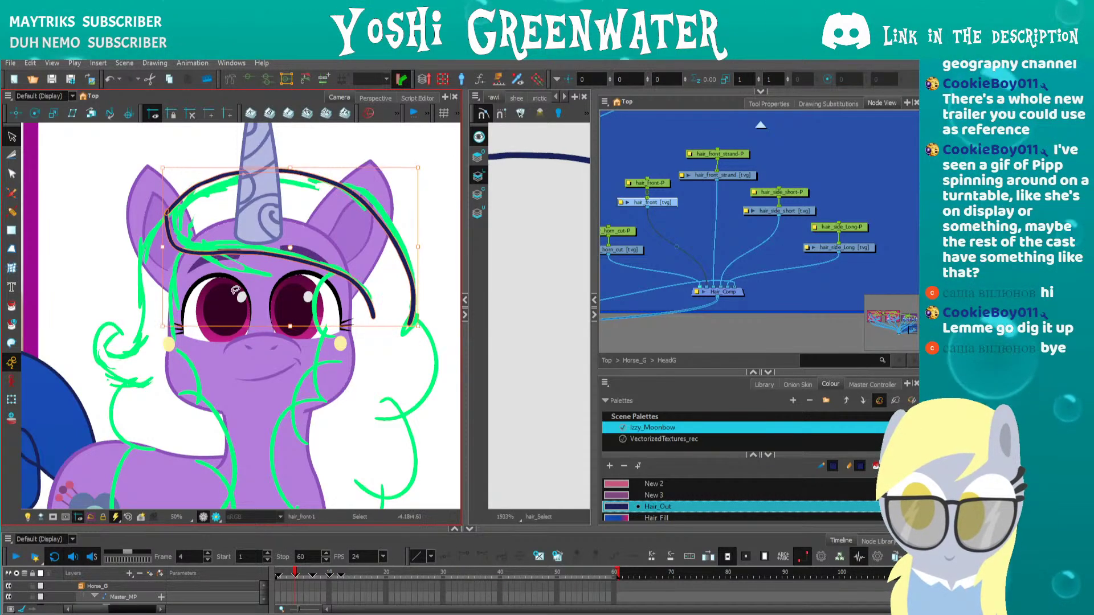
pyautogui.moveTo(417, 233); pyautogui.dragTo(419, 241)
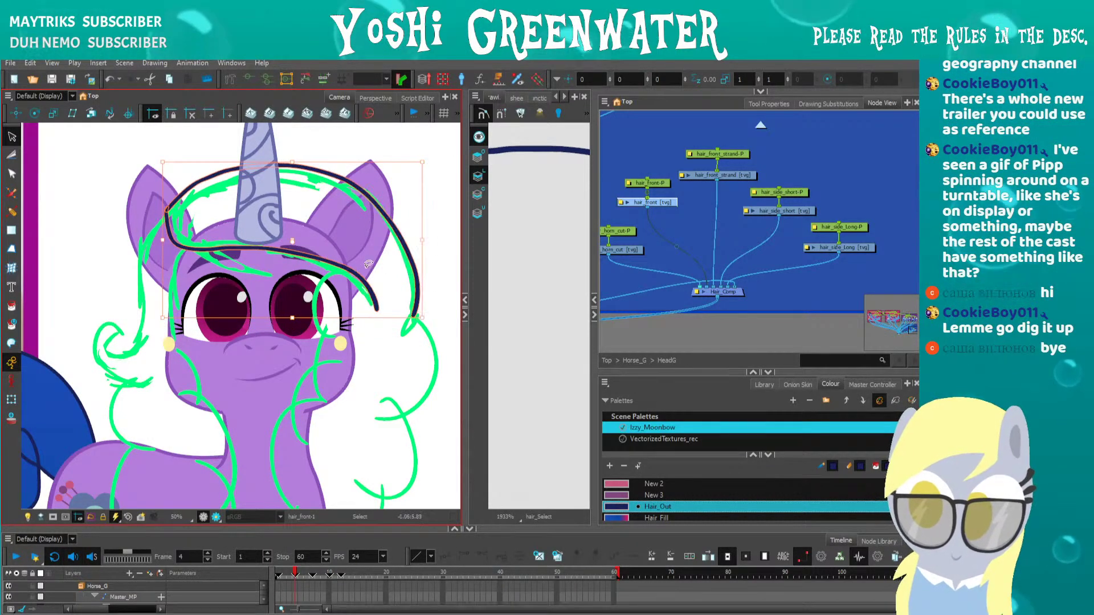
# Select only the lower fringe stroke and narrow it slightly so its end sits closer to the face
pyautogui.hotkey('alt', 'q')
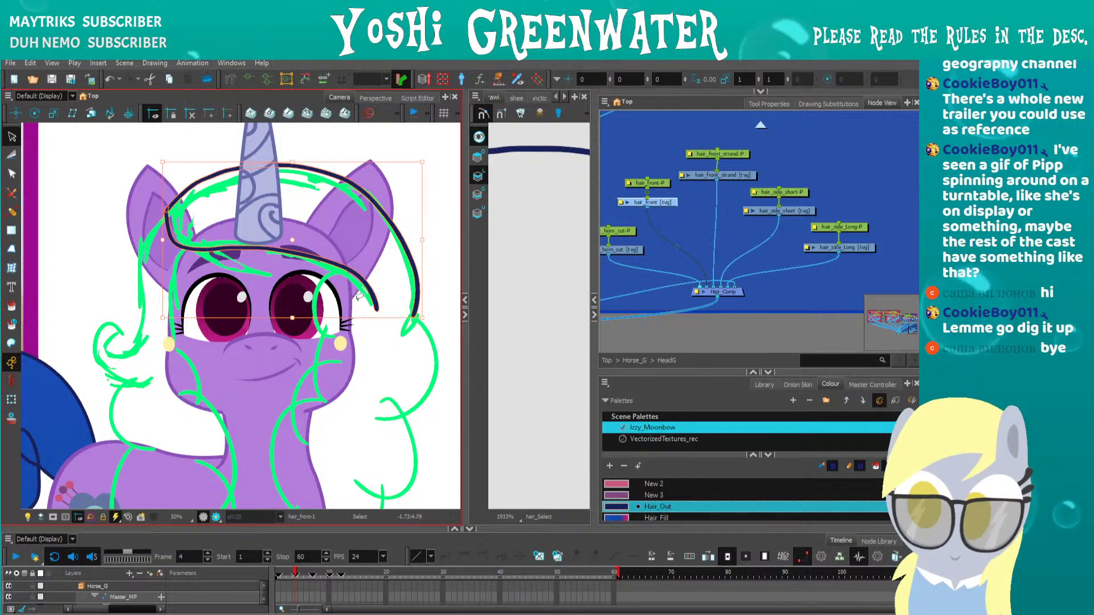
pyautogui.click(359, 295)
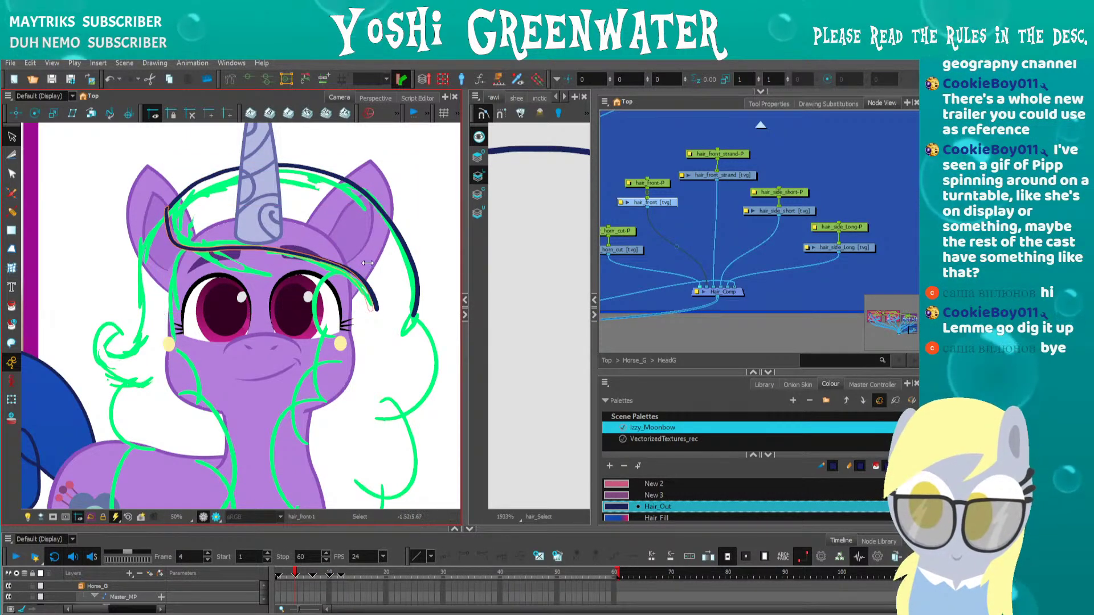
pyautogui.moveTo(368, 263); pyautogui.dragTo(359, 265)
pyautogui.click(367, 283)
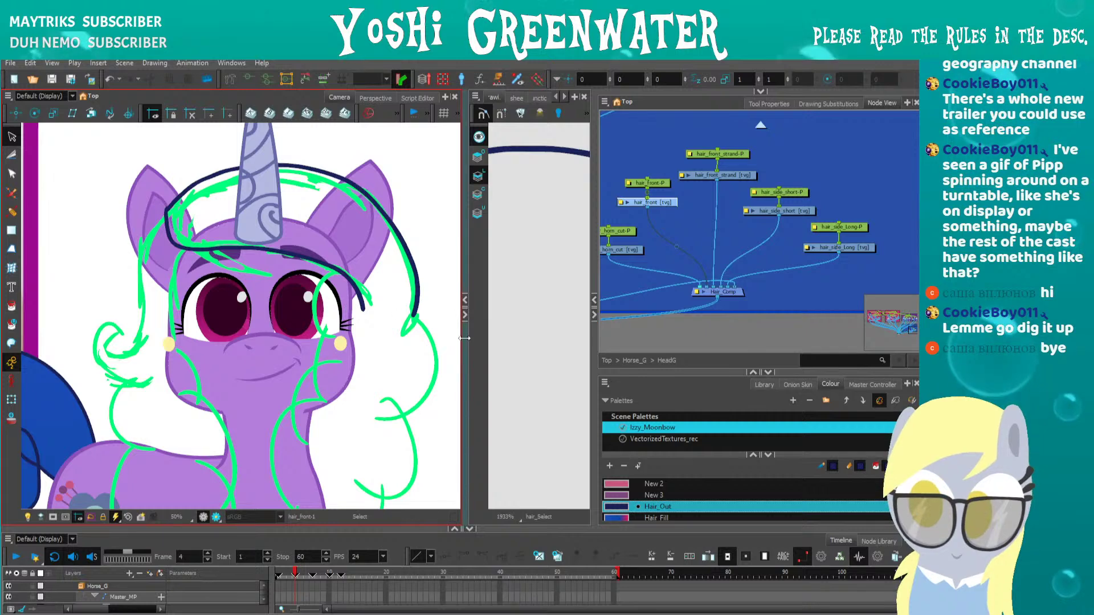
# Enlarge the Drawing view to show the full hair_front outline, and add a bright red swatch to the Izzy_Moonbow palette
pyautogui.moveTo(465, 338); pyautogui.dragTo(327, 339)
pyautogui.scroll(-5, 435, 320)
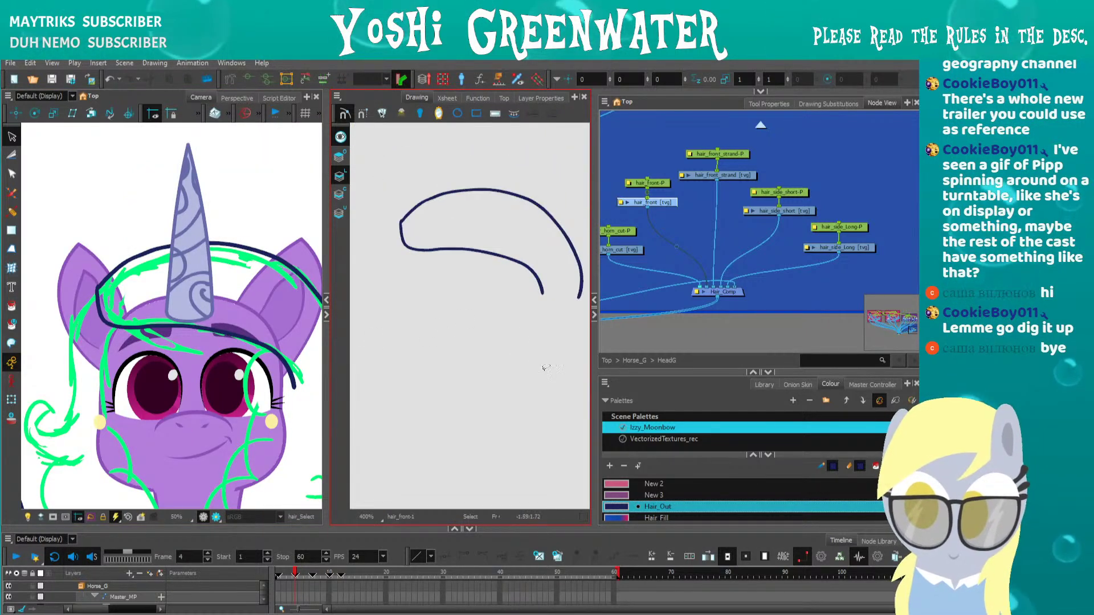
pyautogui.moveTo(621, 373); pyautogui.dragTo(621, 314)
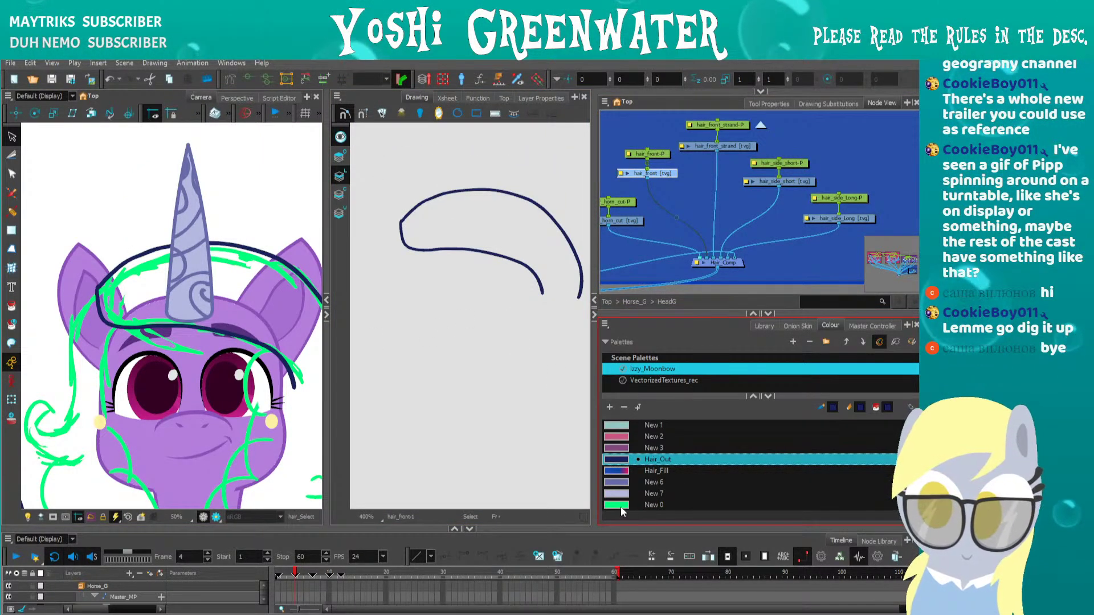
pyautogui.click(609, 407)
pyautogui.doubleClick(616, 505)
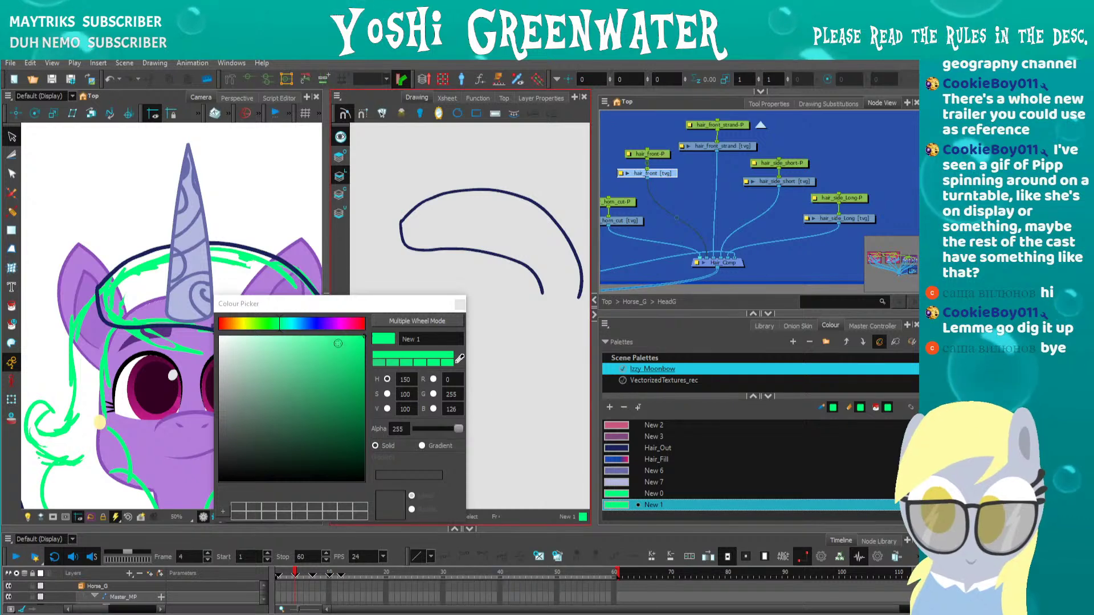
pyautogui.click(363, 323)
pyautogui.click(459, 304)
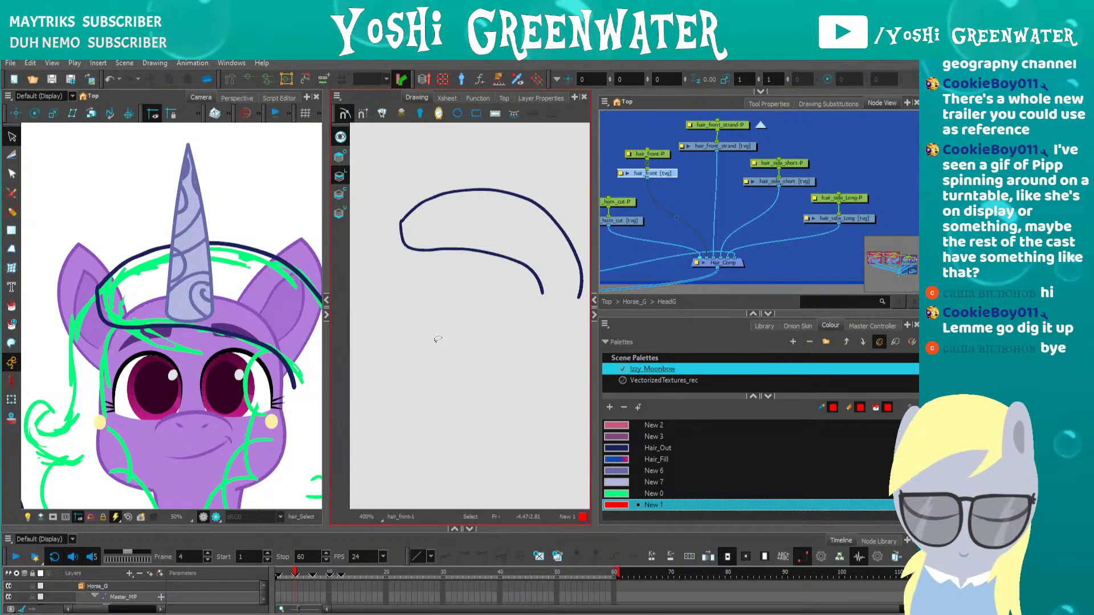
# Repaint the lower and upper hair_front outline strokes with the red swatch
pyautogui.click(433, 256)
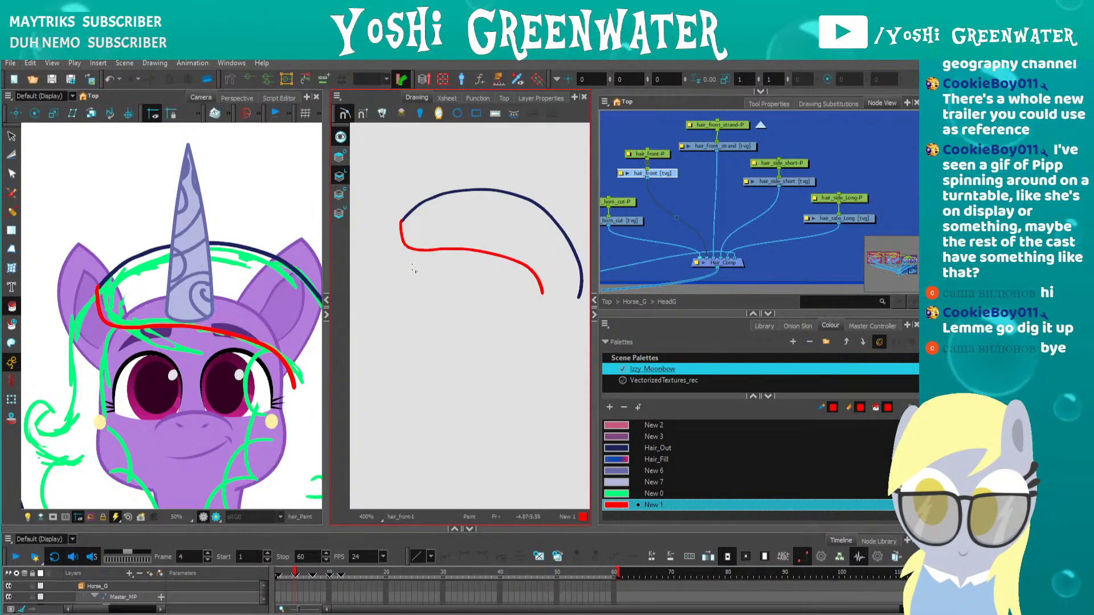
pyautogui.click(465, 190)
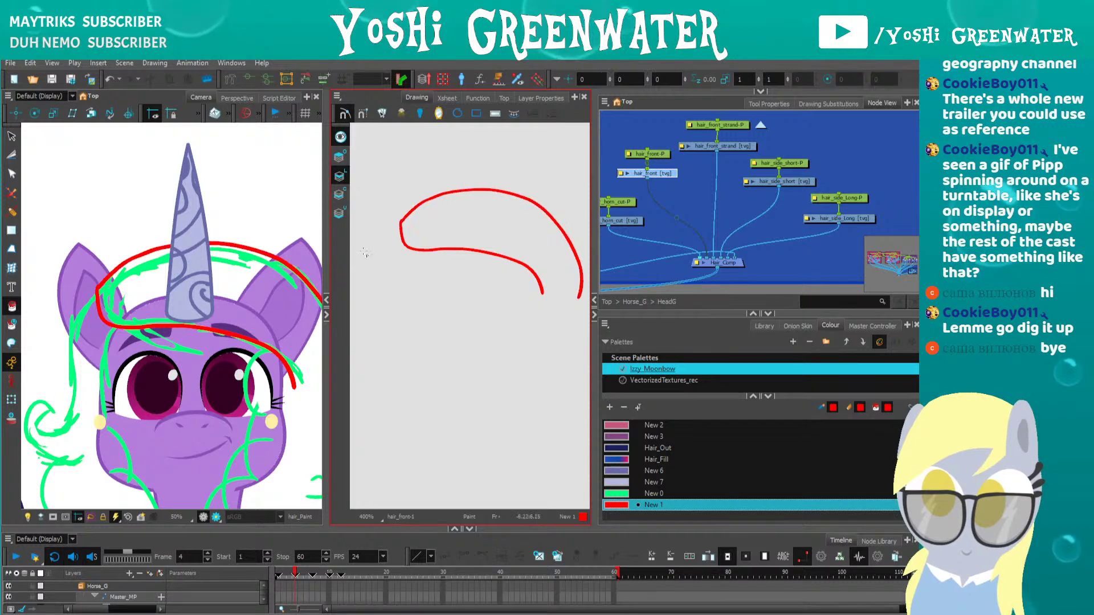
pyautogui.moveTo(302, 507); pyautogui.dragTo(241, 385)
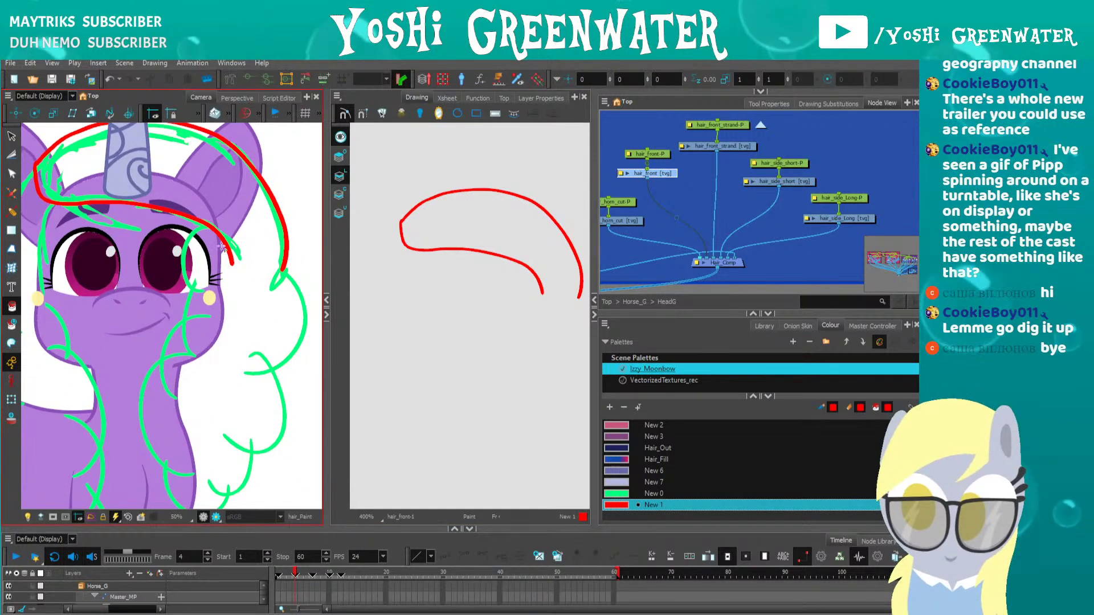
pyautogui.moveTo(205, 343); pyautogui.dragTo(196, 328)
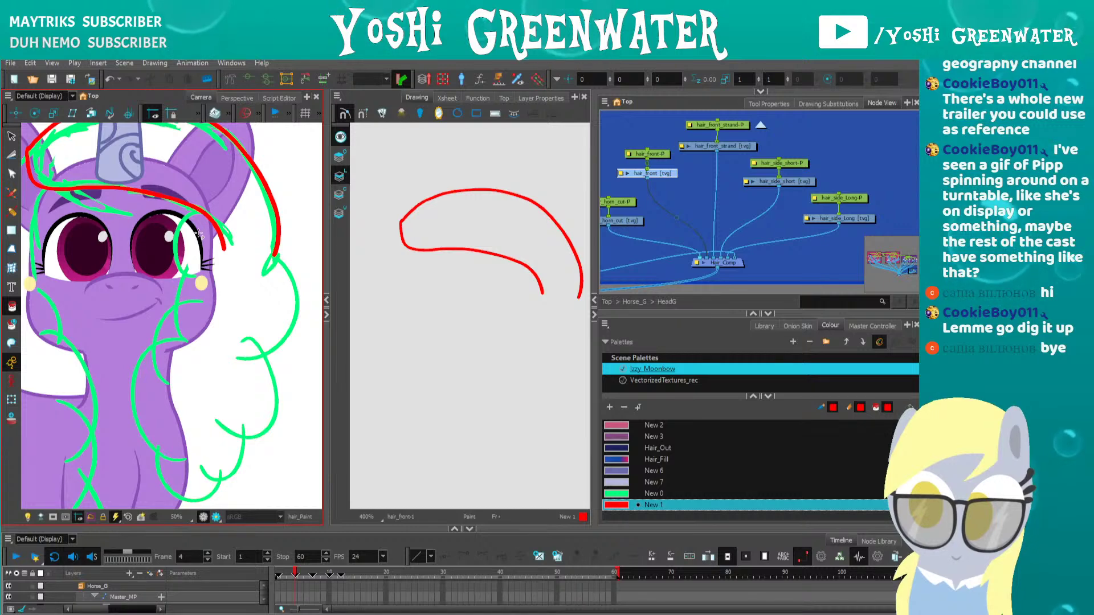
pyautogui.moveTo(179, 281); pyautogui.dragTo(186, 257)
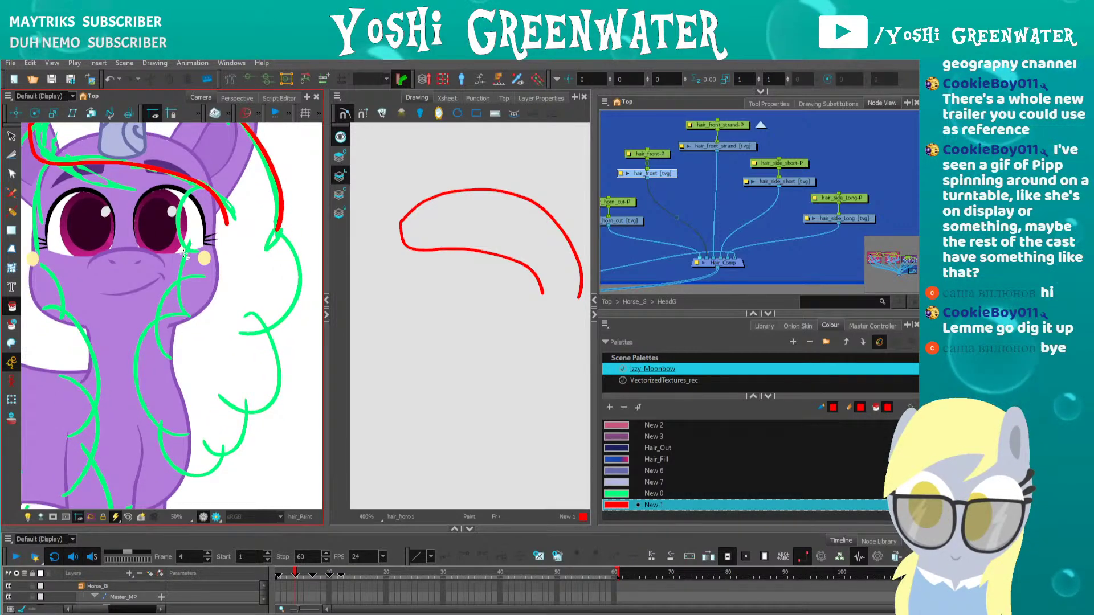
pyautogui.moveTo(148, 326); pyautogui.dragTo(169, 415)
pyautogui.moveTo(114, 360)
pyautogui.mouseDown()
pyautogui.moveTo(132, 257)
pyautogui.moveTo(115, 331)
pyautogui.moveTo(122, 345)
pyautogui.mouseUp()
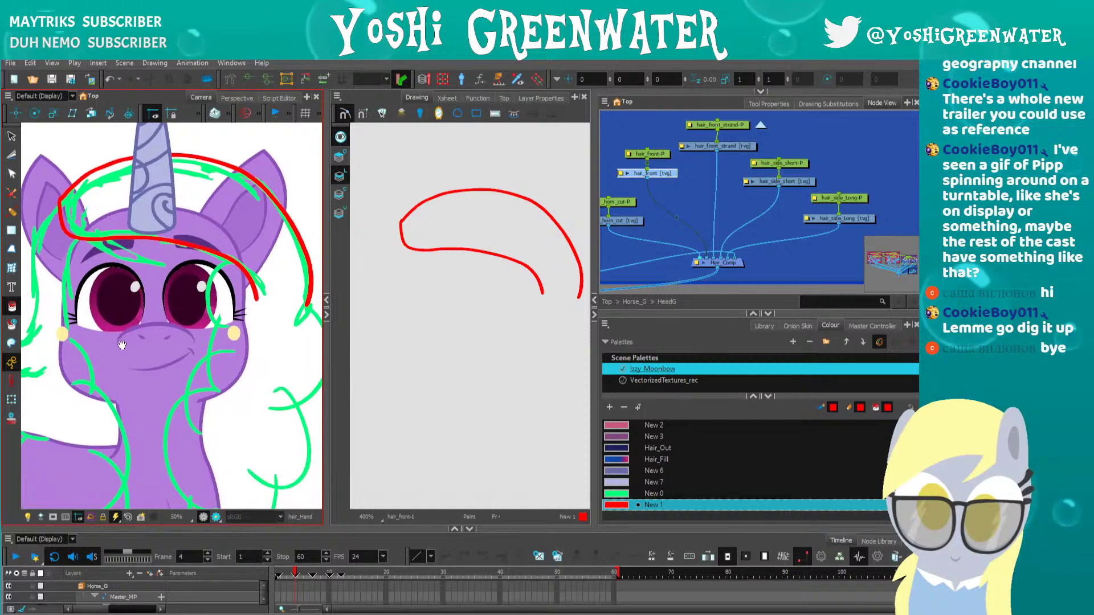
pyautogui.scroll(-1, 173, 313)
pyautogui.scroll(1, 178, 316)
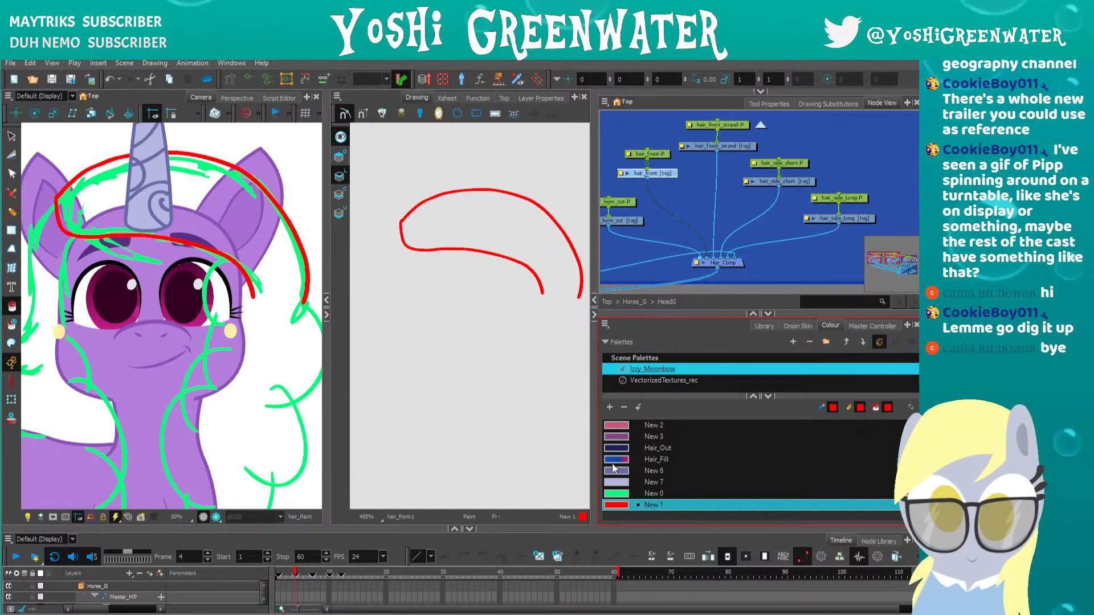
# Pick the Hair_Out swatch, move the red guide outline to the Underlay art layer, and return to Line Art with all art layers shown
pyautogui.click(618, 451)
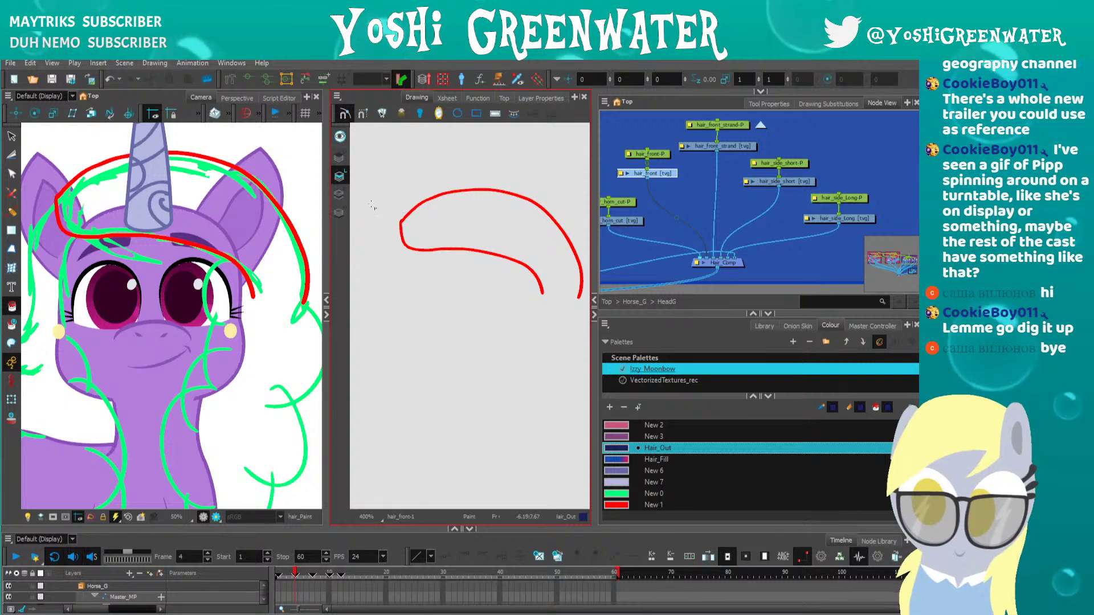
pyautogui.hotkey('alt', 's')
pyautogui.click(406, 210)
pyautogui.hotkey('ctrl', 'x')
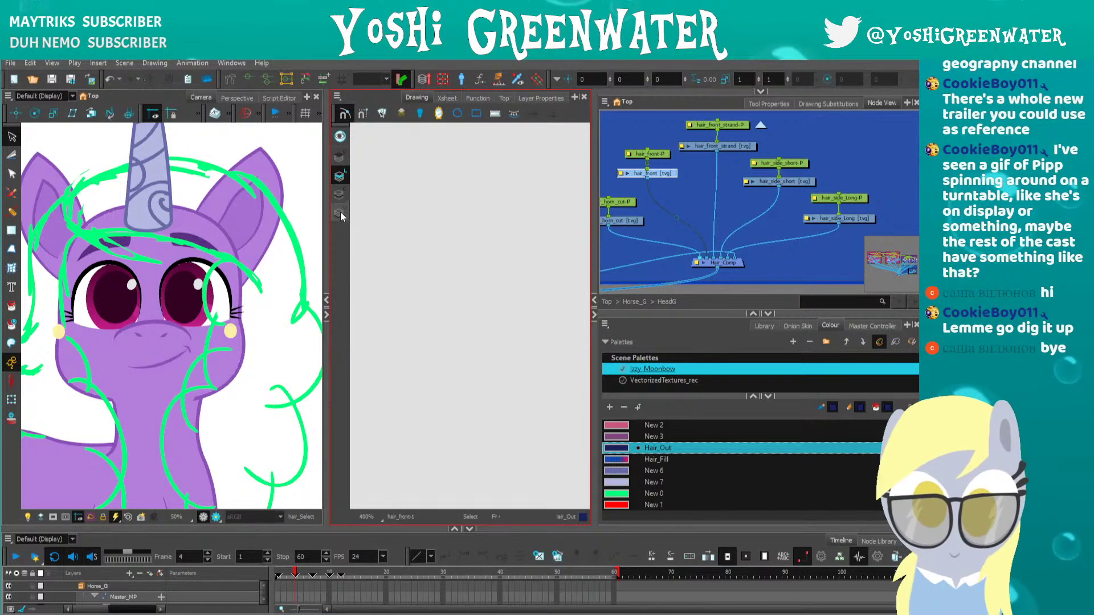
pyautogui.click(340, 213)
pyautogui.hotkey('ctrl', 'v')
pyautogui.click(389, 356)
pyautogui.click(339, 178)
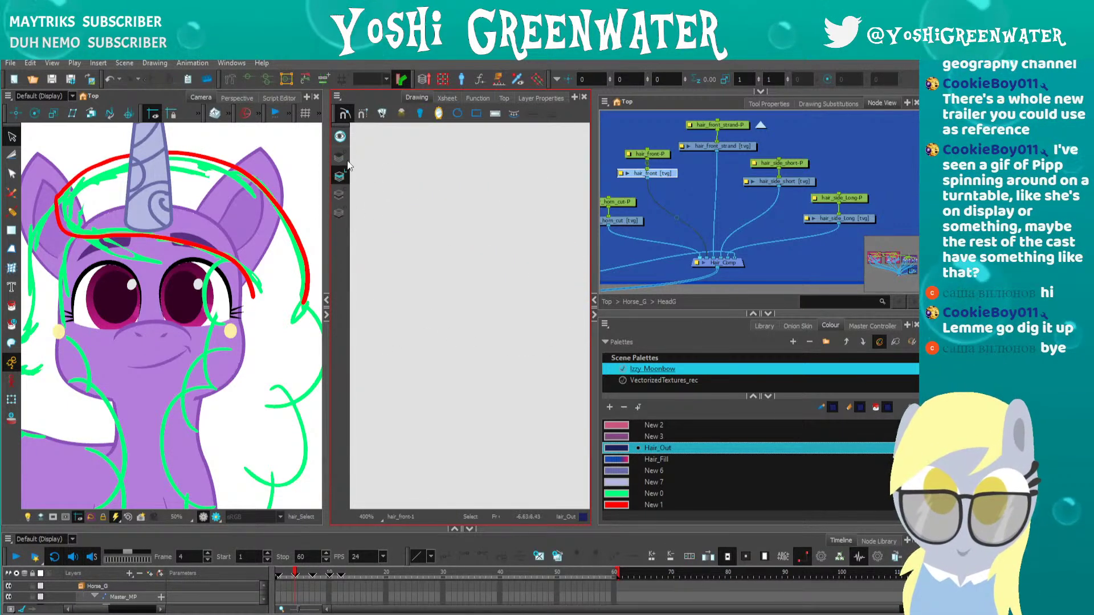
pyautogui.click(340, 136)
# Trace the red hair_front guide with a rough Hair_Out polyline, running from the lower fringe tip around the front to the upper stroke's end
pyautogui.hotkey('alt', '_')
pyautogui.moveTo(552, 414); pyautogui.dragTo(519, 416)
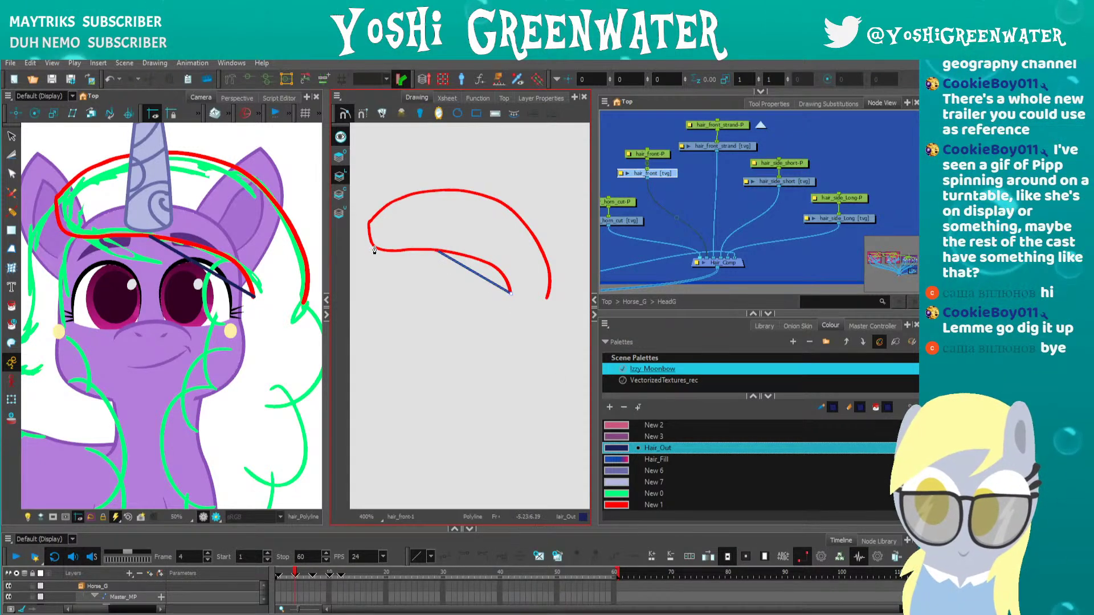
pyautogui.click(370, 221)
pyautogui.click(482, 194)
pyautogui.click(547, 297)
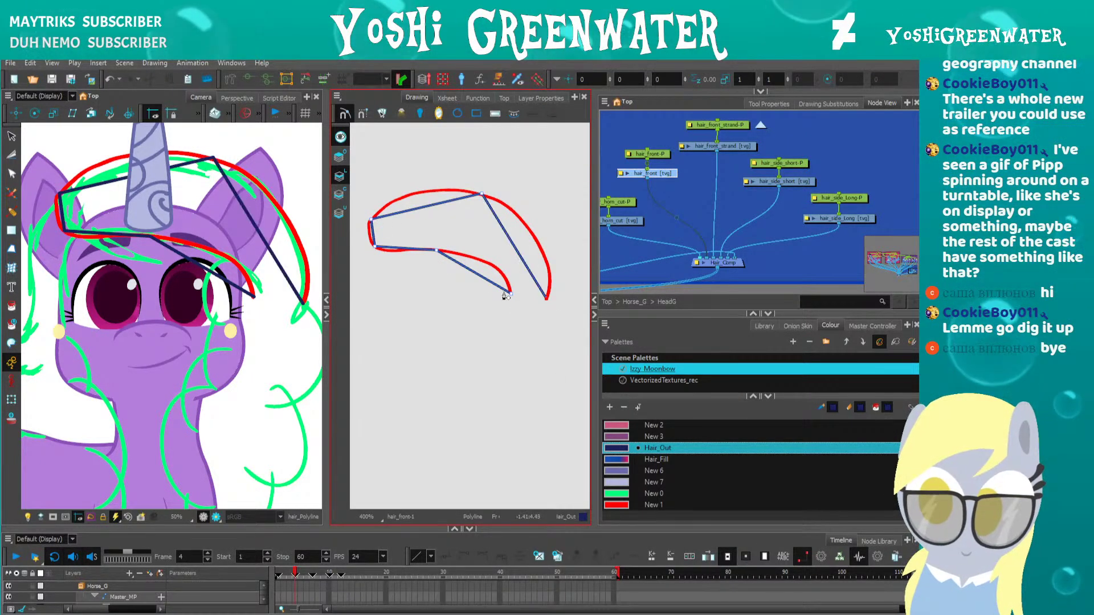
# Bend the straight segments of the hair_front polyline with the Contour Editor so they follow the curves of the red guide
pyautogui.hotkey('alt', 'q')
pyautogui.moveTo(540, 230); pyautogui.dragTo(542, 229)
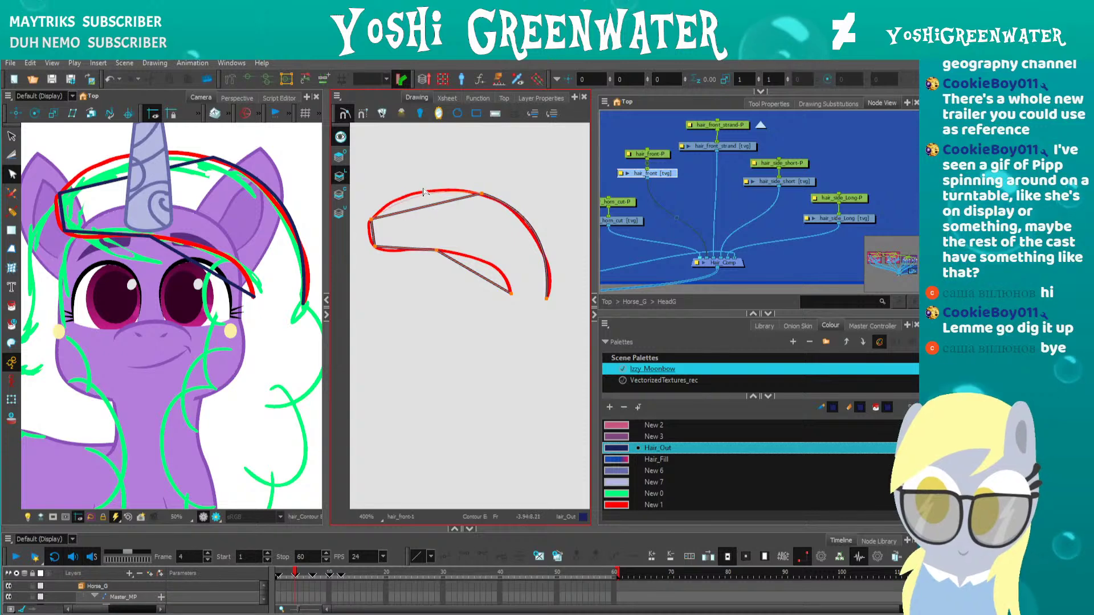
pyautogui.click(444, 187)
pyautogui.moveTo(434, 181); pyautogui.dragTo(432, 179)
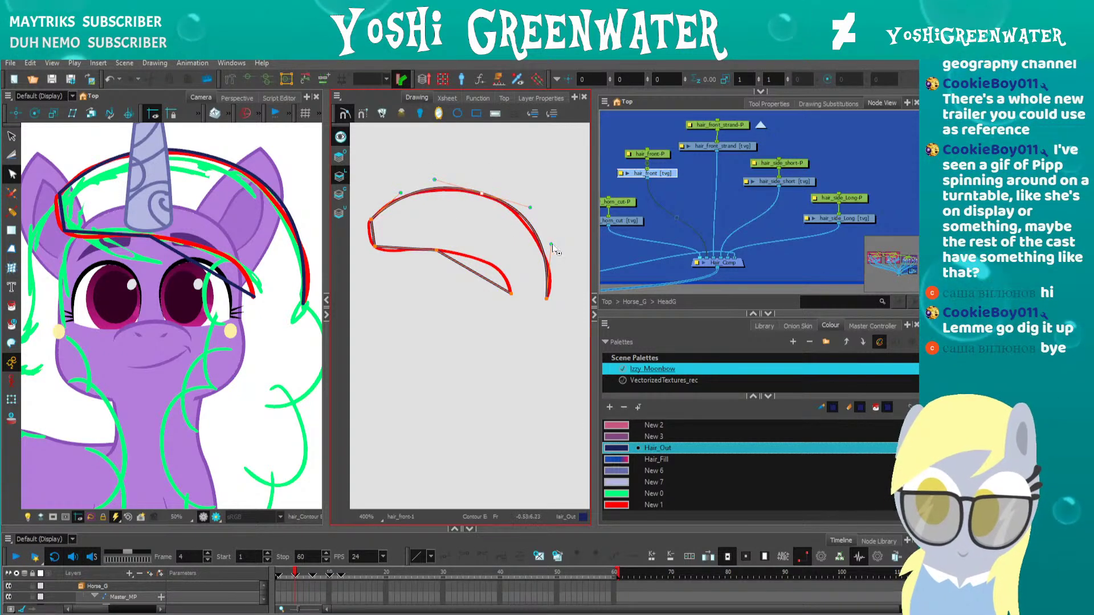
pyautogui.moveTo(551, 245); pyautogui.dragTo(559, 258)
pyautogui.moveTo(476, 273); pyautogui.dragTo(487, 262)
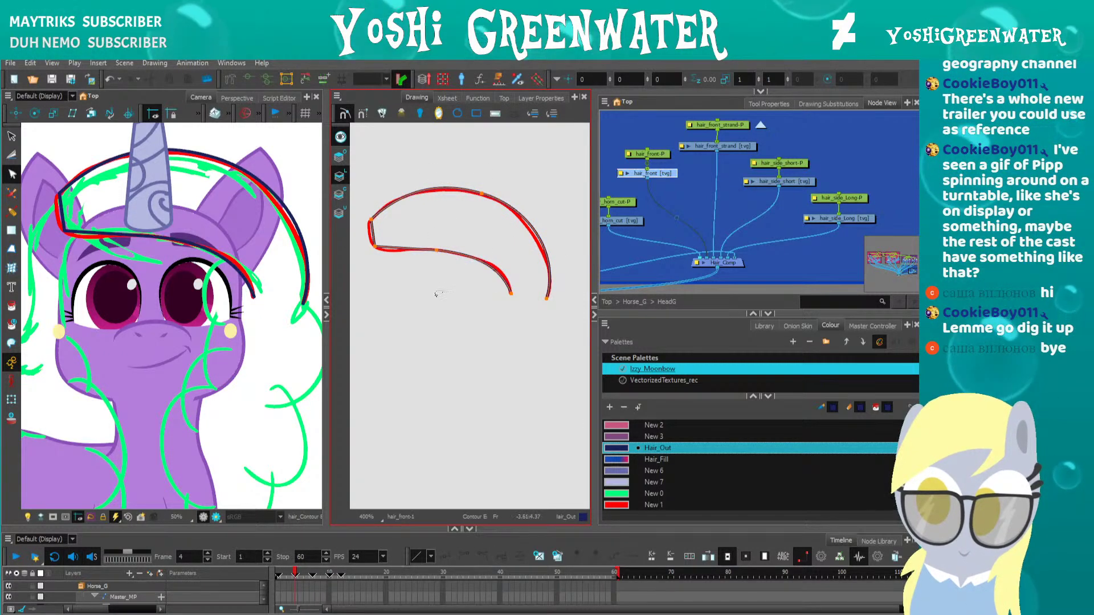
pyautogui.click(439, 293)
pyautogui.click(395, 250)
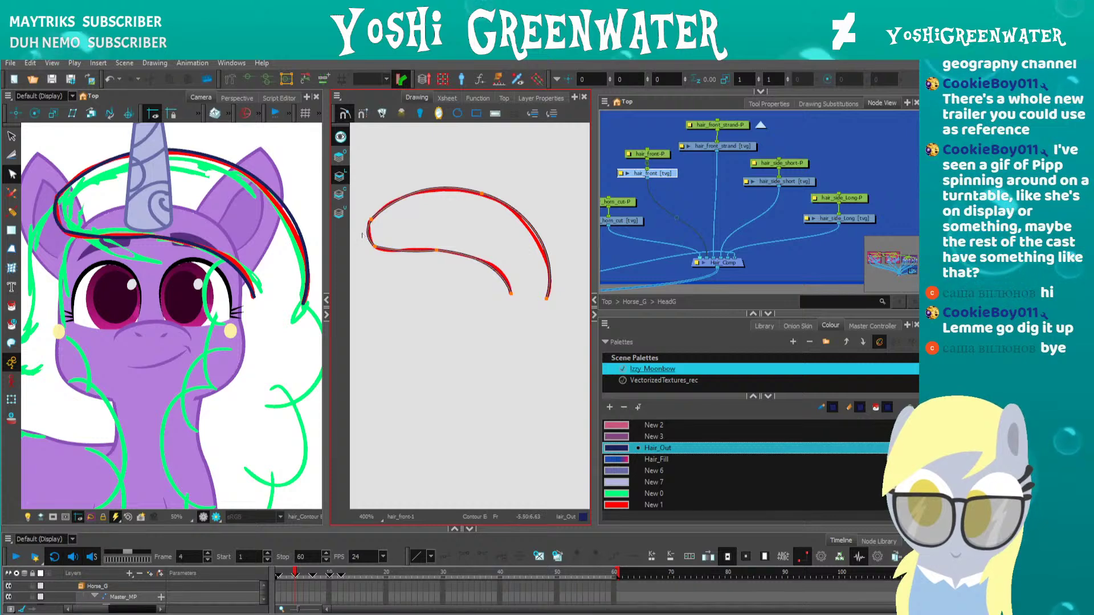
# Adjust the curve handles at the outline's narrow front end to round the bend and smooth it into the upper curve
pyautogui.scroll(5, 362, 235)
pyautogui.moveTo(516, 291); pyautogui.dragTo(478, 310)
pyautogui.moveTo(385, 231)
pyautogui.mouseDown()
pyautogui.moveTo(371, 227)
pyautogui.moveTo(390, 305)
pyautogui.mouseUp()
pyautogui.moveTo(413, 184); pyautogui.dragTo(436, 243)
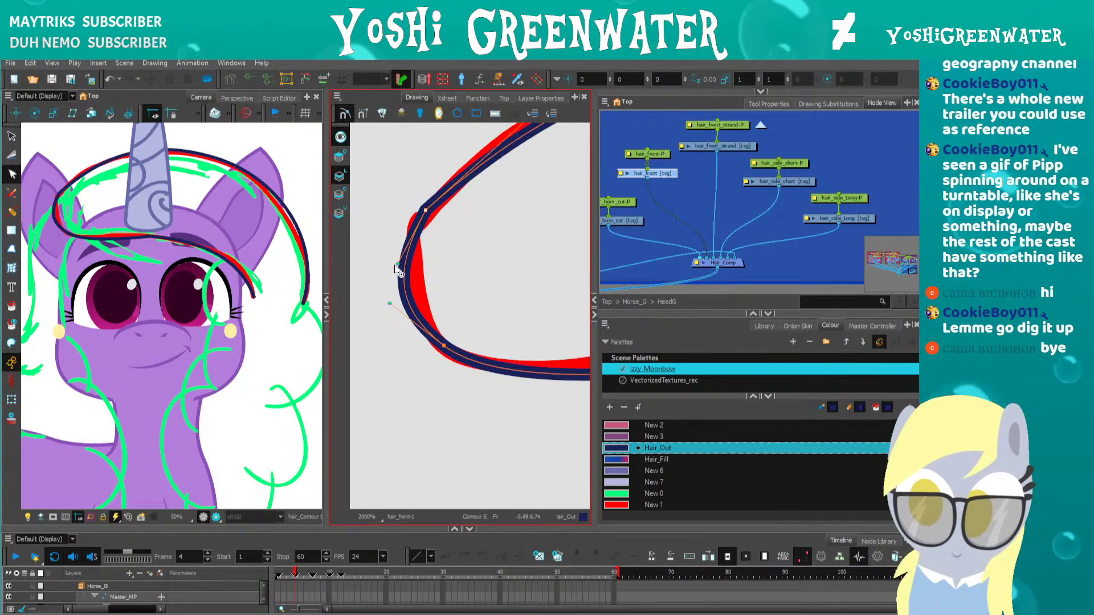
pyautogui.scroll(-5, 381, 268)
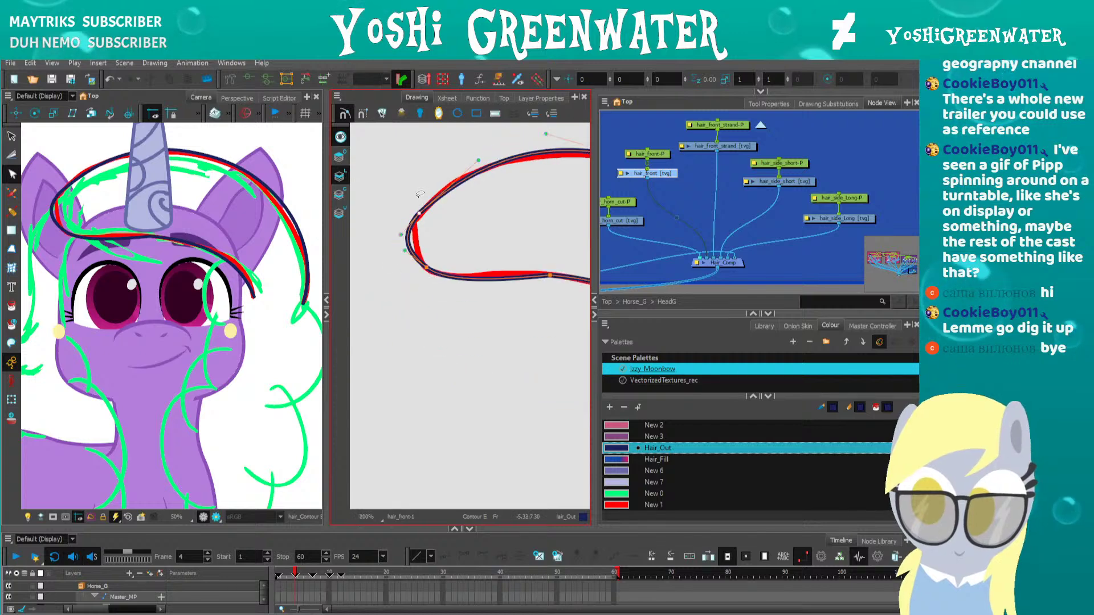
pyautogui.moveTo(478, 161); pyautogui.dragTo(473, 159)
pyautogui.moveTo(423, 193); pyautogui.dragTo(367, 237)
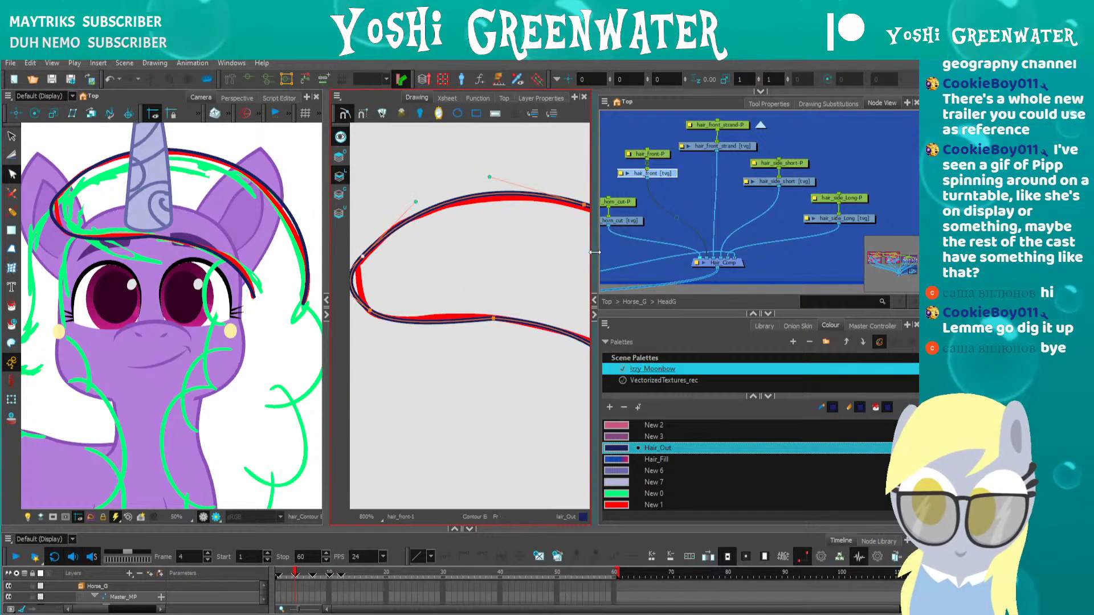
# Widen the Drawing view and refine the long upper curve's handles, nudging its end point up slightly
pyautogui.moveTo(594, 273); pyautogui.dragTo(635, 273)
pyautogui.moveTo(350, 249); pyautogui.dragTo(299, 252)
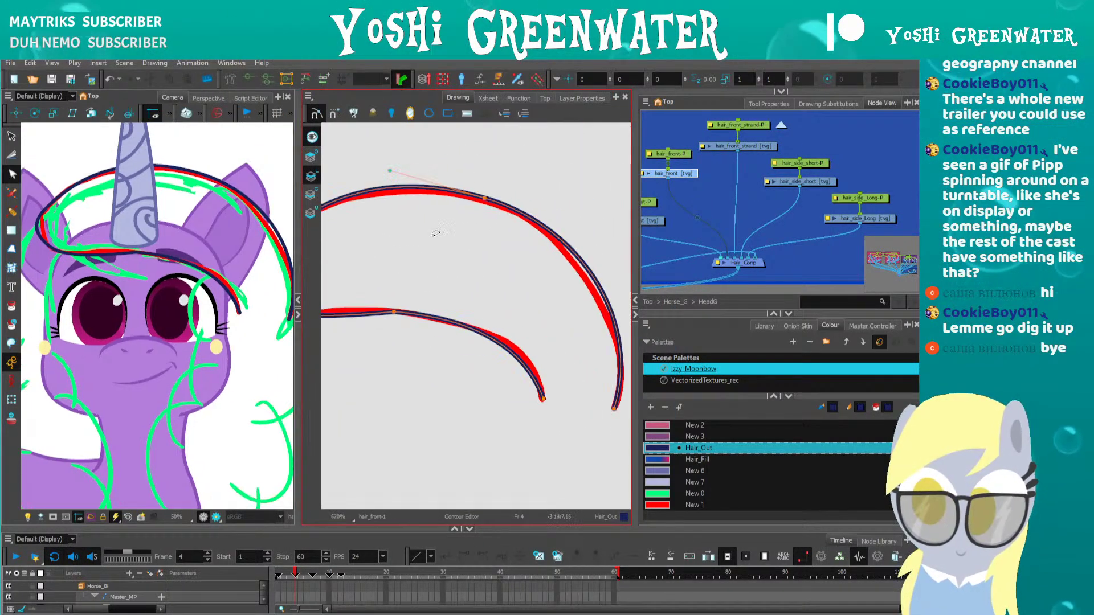
pyautogui.moveTo(581, 227); pyautogui.dragTo(575, 223)
pyautogui.moveTo(605, 376)
pyautogui.mouseDown()
pyautogui.moveTo(562, 349)
pyautogui.moveTo(572, 379)
pyautogui.mouseUp()
pyautogui.press('Up')
pyautogui.press('Up')
pyautogui.moveTo(598, 286); pyautogui.dragTo(585, 290)
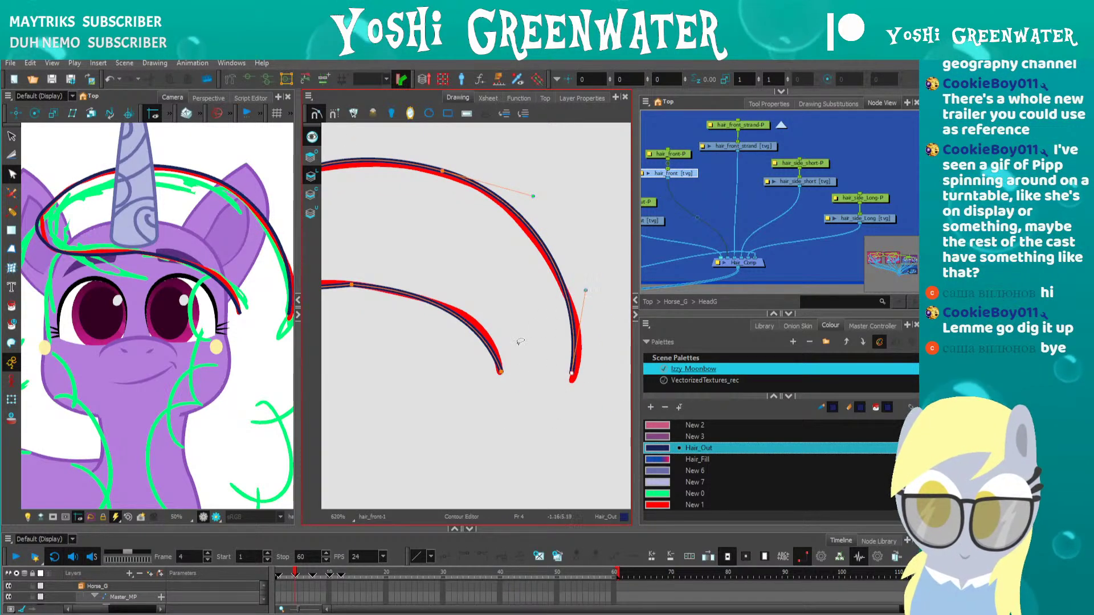
# Smooth the lower fringe curve by raising the outer handle of its middle point and nudging that point down slightly
pyautogui.click(501, 372)
pyautogui.click(471, 366)
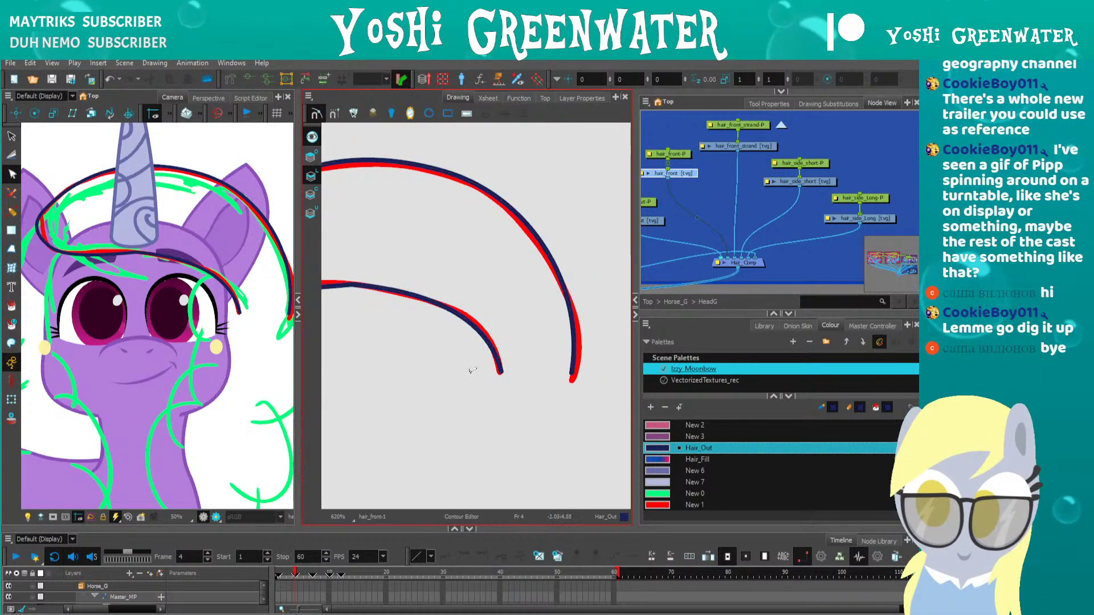
pyautogui.moveTo(401, 373); pyautogui.dragTo(496, 383)
pyautogui.click(446, 295)
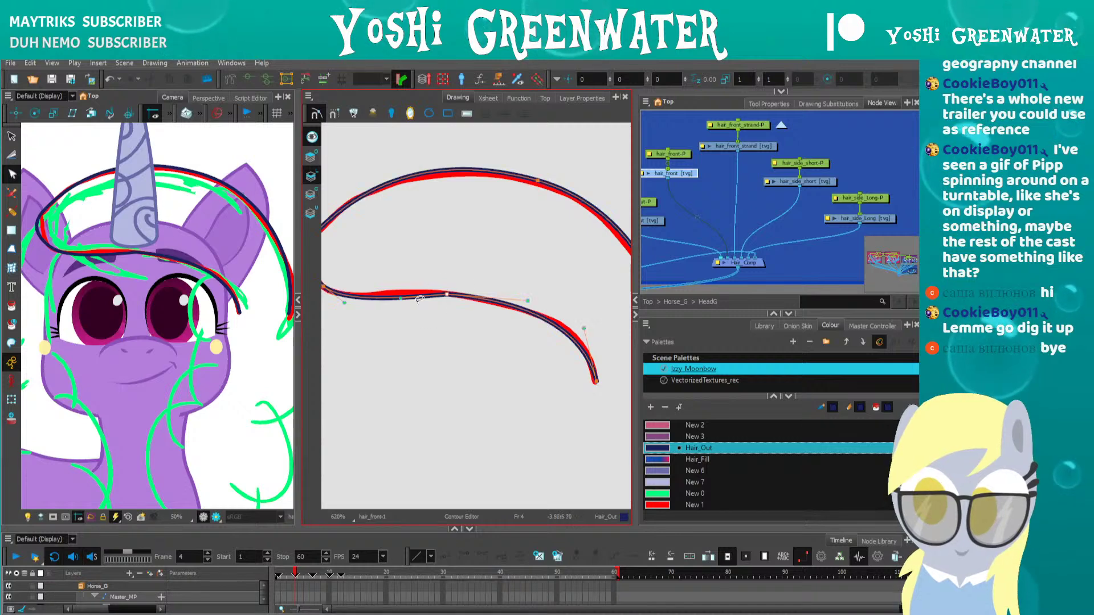
pyautogui.moveTo(530, 285); pyautogui.dragTo(528, 284)
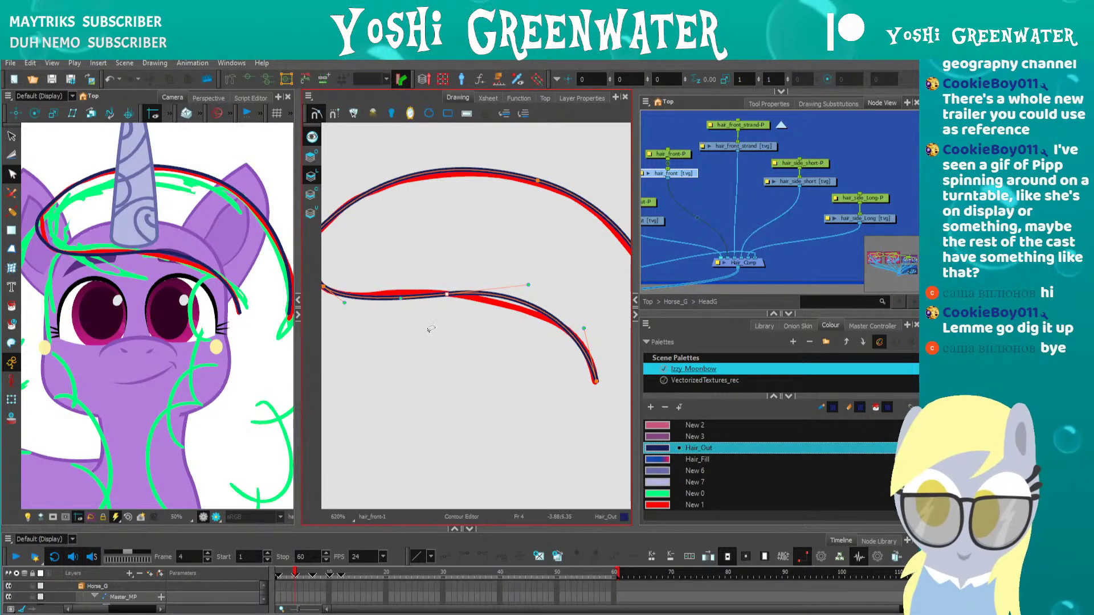
pyautogui.press('Down')
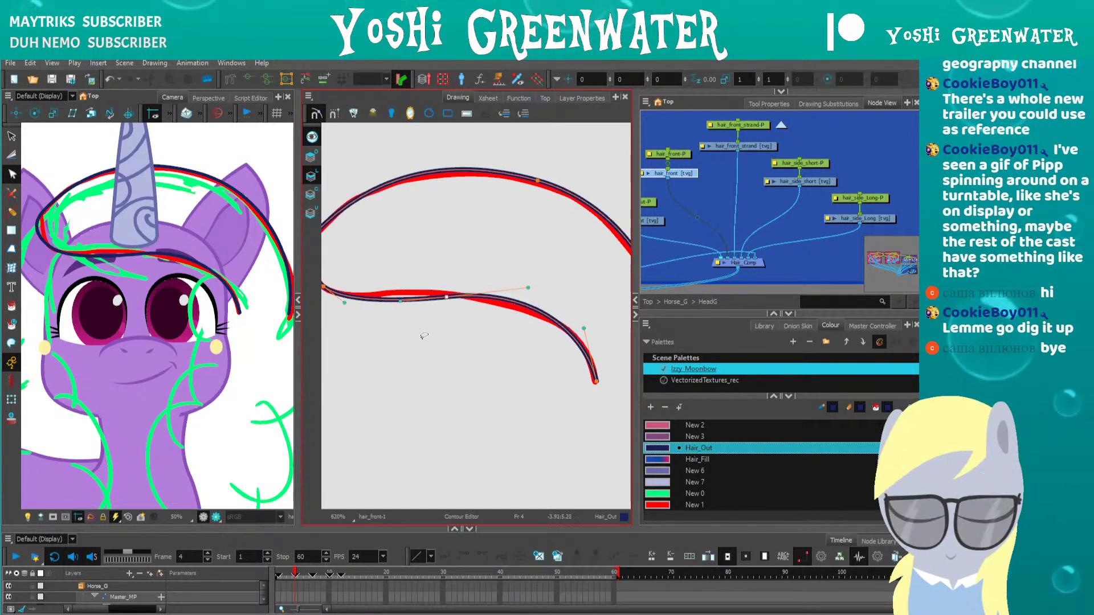
pyautogui.click(424, 332)
# Fine-tune the rounded front end of the outline and nudge its two points slightly inward, closer to the red guide
pyautogui.moveTo(368, 325); pyautogui.dragTo(388, 338)
pyautogui.moveTo(355, 317); pyautogui.dragTo(399, 329)
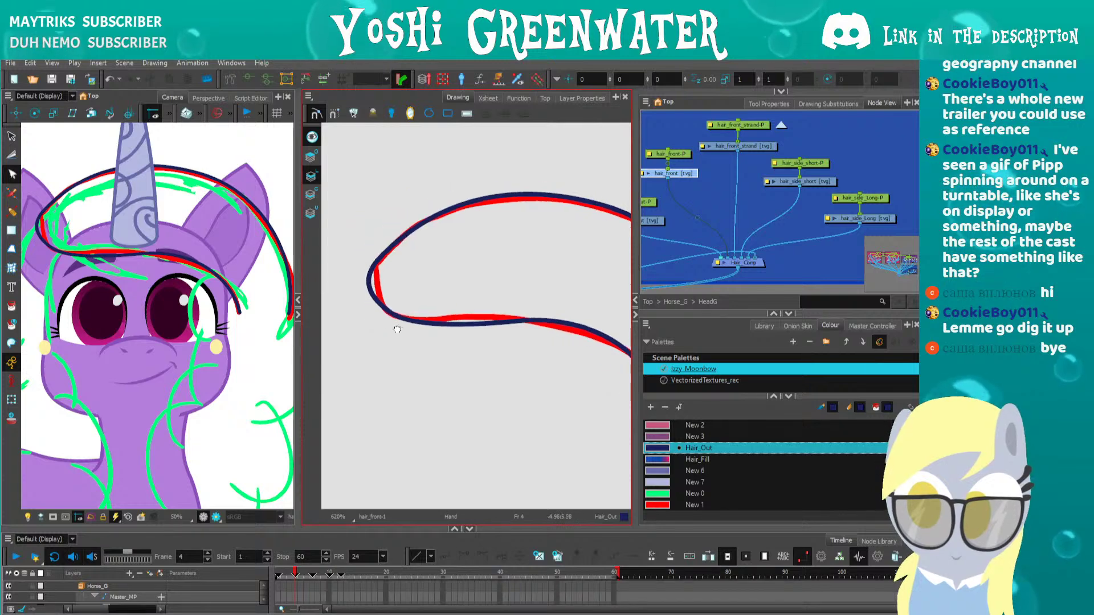
pyautogui.click(366, 293)
pyautogui.moveTo(381, 256); pyautogui.dragTo(364, 297)
pyautogui.moveTo(383, 256); pyautogui.dragTo(380, 257)
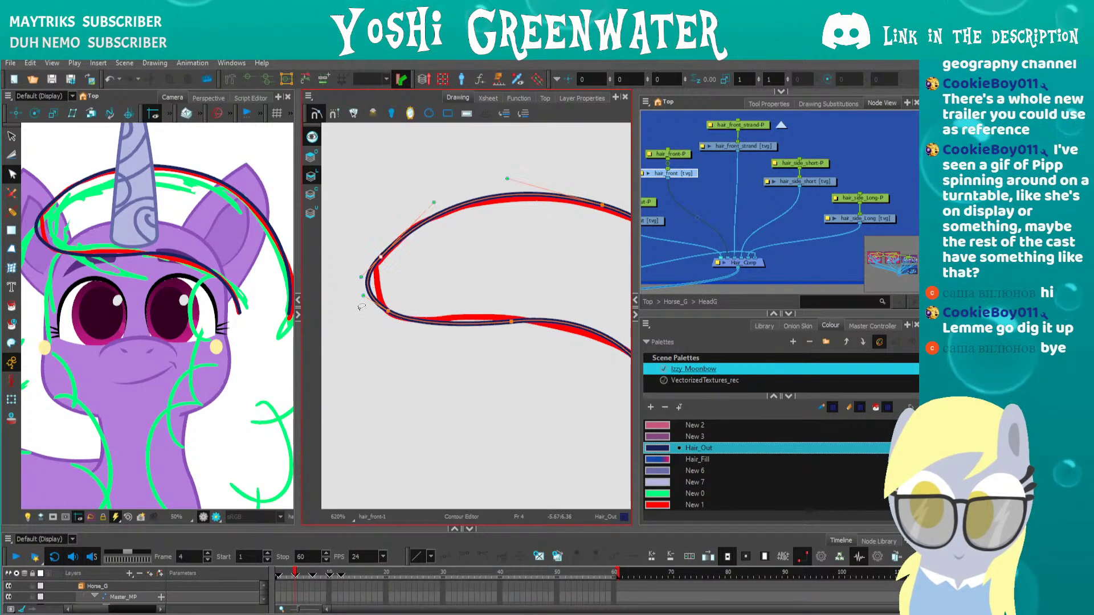
pyautogui.click(381, 321)
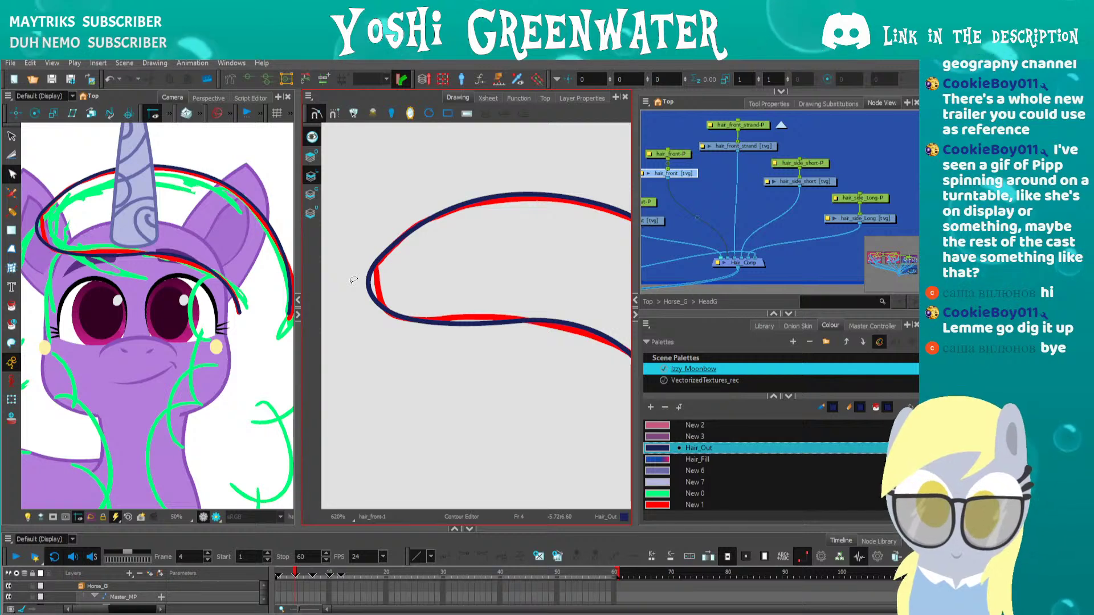
pyautogui.moveTo(347, 239); pyautogui.dragTo(378, 363)
pyautogui.press('Right')
pyautogui.press('Right')
pyautogui.press('Right')
pyautogui.press('Right')
pyautogui.press('Right')
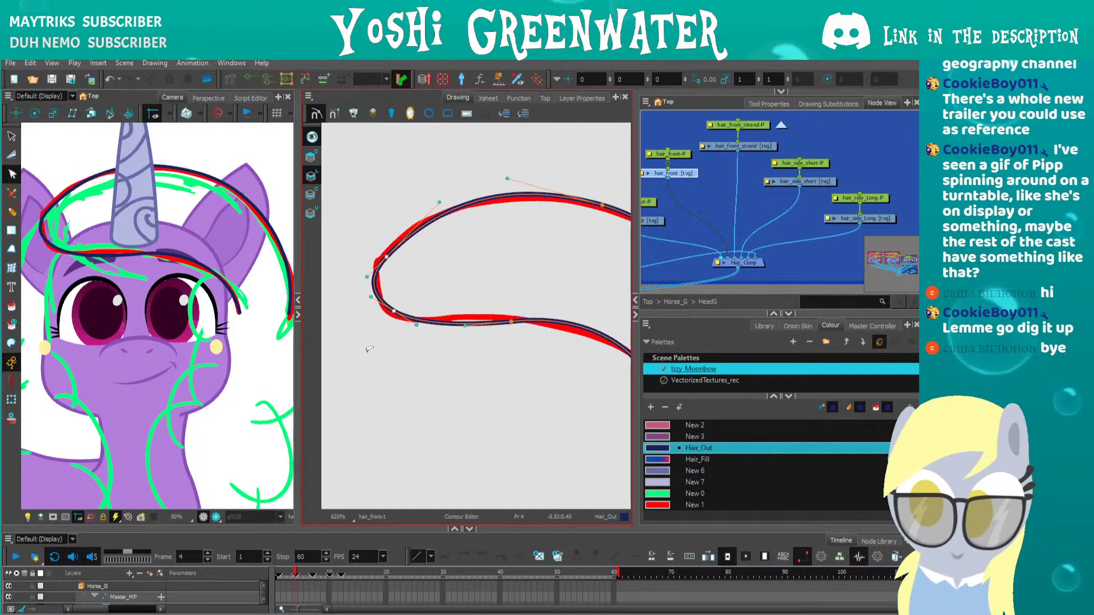
pyautogui.click(377, 363)
# Draw a straight Hair_Out line across the open end of the hair shape, extending slightly past both stroke tips
pyautogui.moveTo(122, 368); pyautogui.dragTo(127, 349)
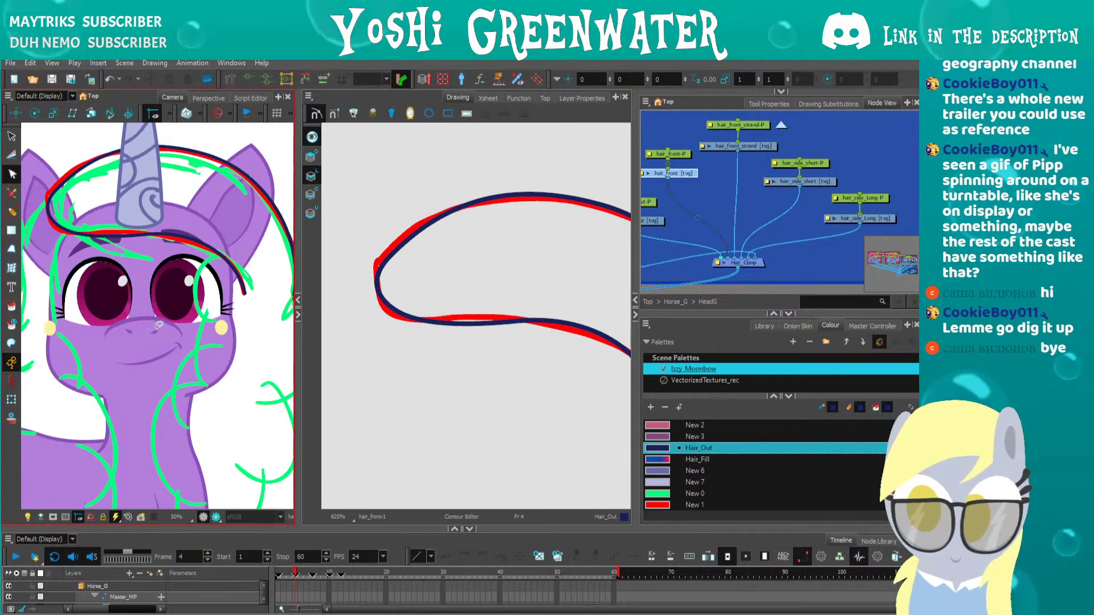
pyautogui.moveTo(516, 299); pyautogui.dragTo(442, 271)
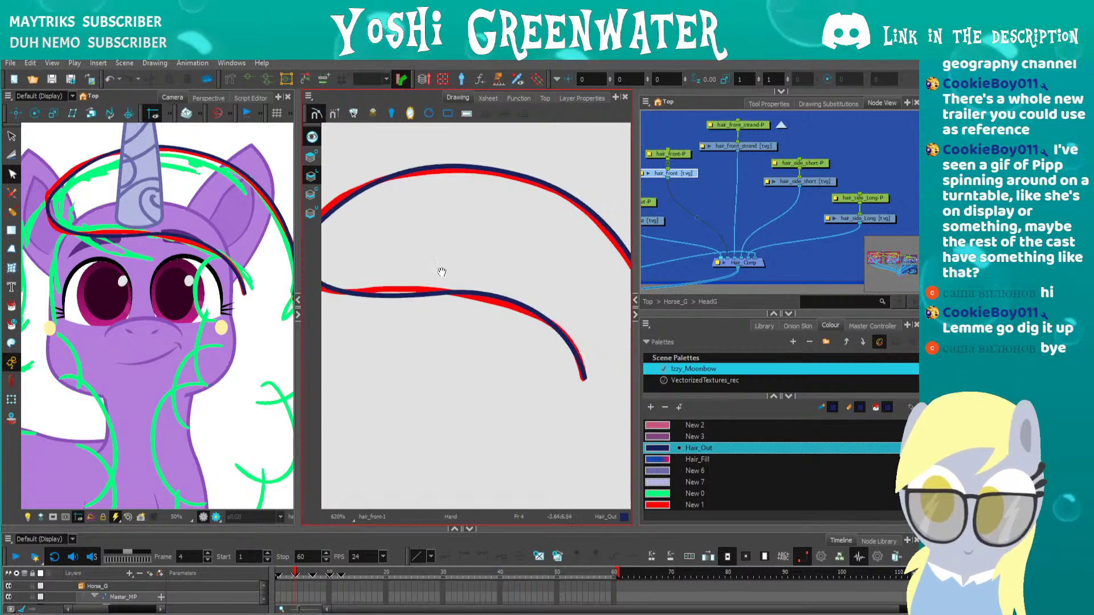
pyautogui.moveTo(567, 372); pyautogui.dragTo(449, 344)
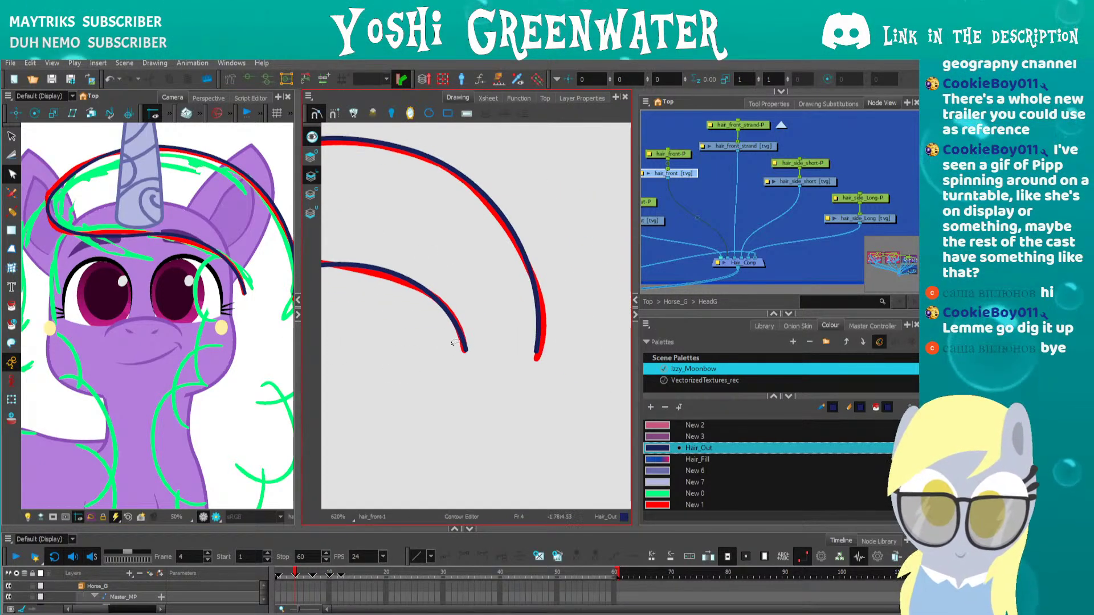
pyautogui.hotkey('alt', '-')
pyautogui.click(449, 344)
pyautogui.doubleClick(556, 354)
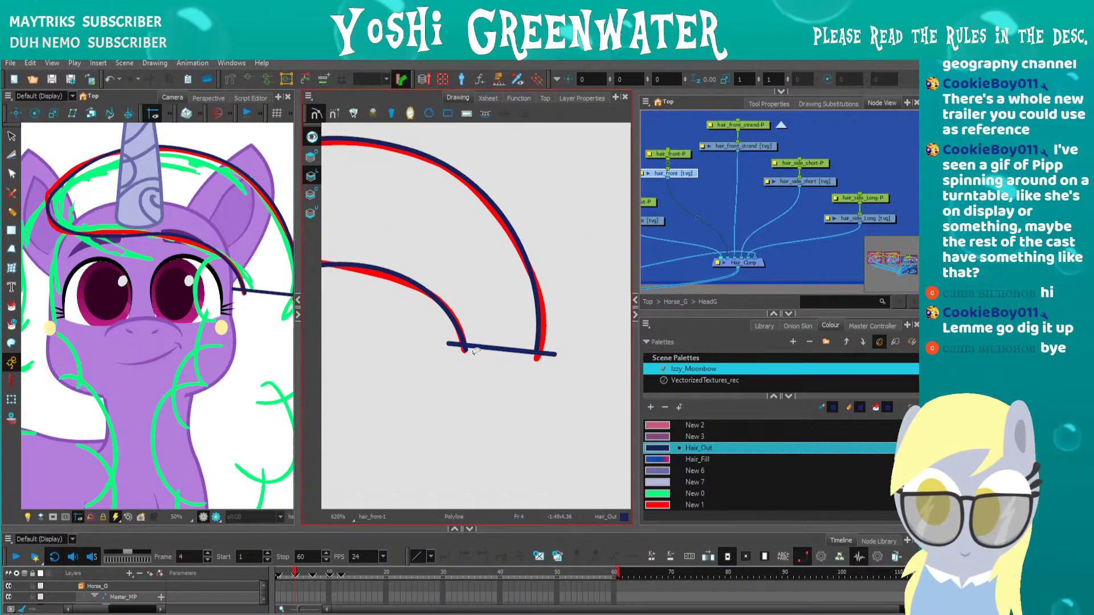
# Trim the closing line's overhanging ends with the Cutter so it spans only between the two stroke tips, undoing any mistaken cut
pyautogui.hotkey('alt', 'q')
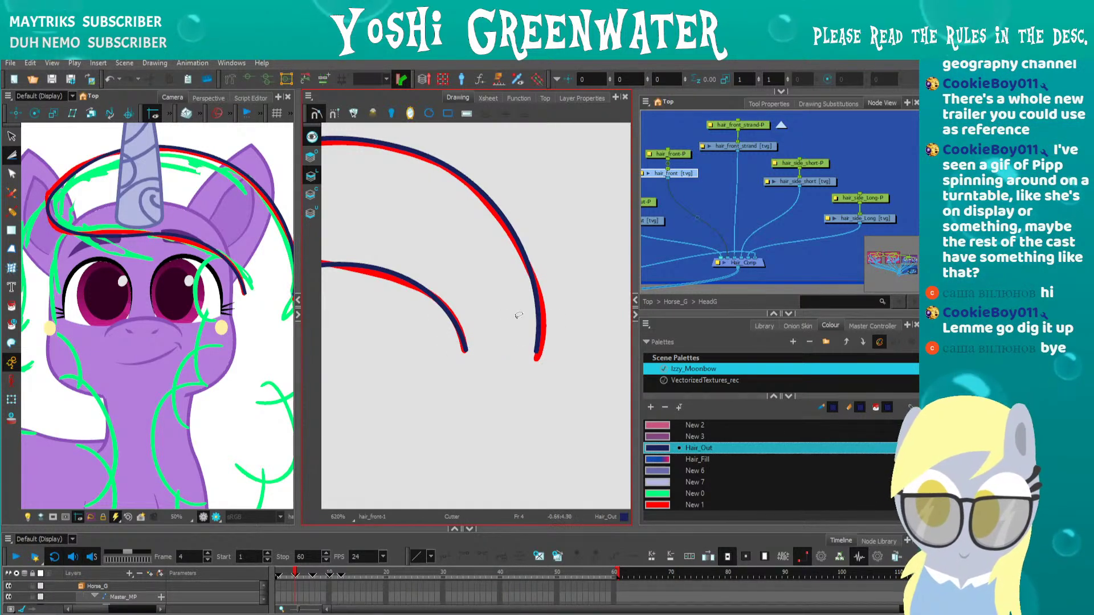
pyautogui.hotkey('ctrl', 'z')
pyautogui.hotkey('alt', 'q')
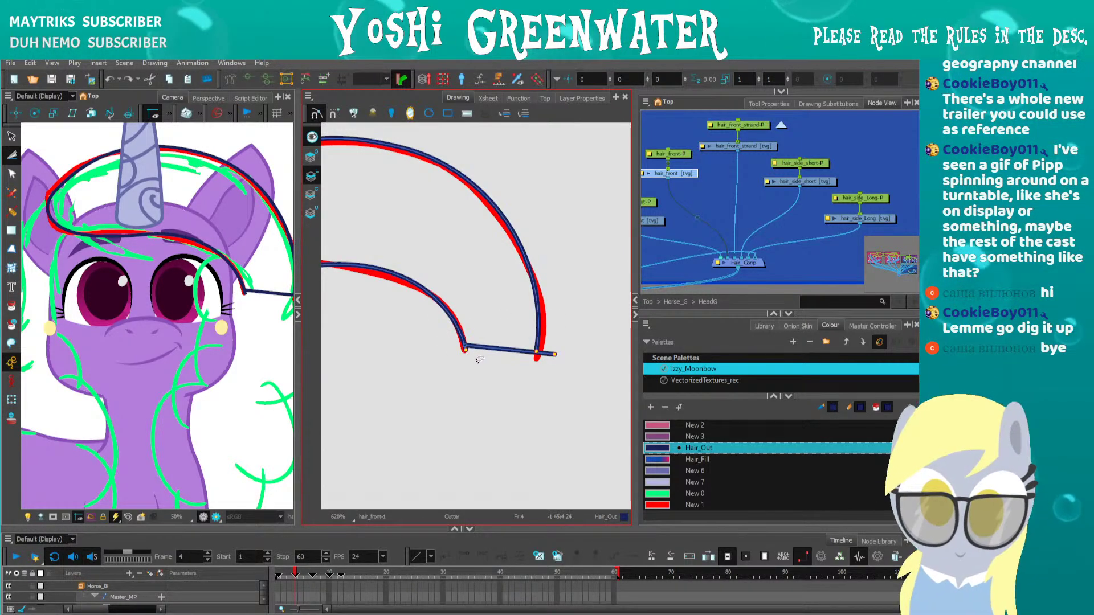
pyautogui.scroll(1, 550, 358)
pyautogui.scroll(4, 548, 356)
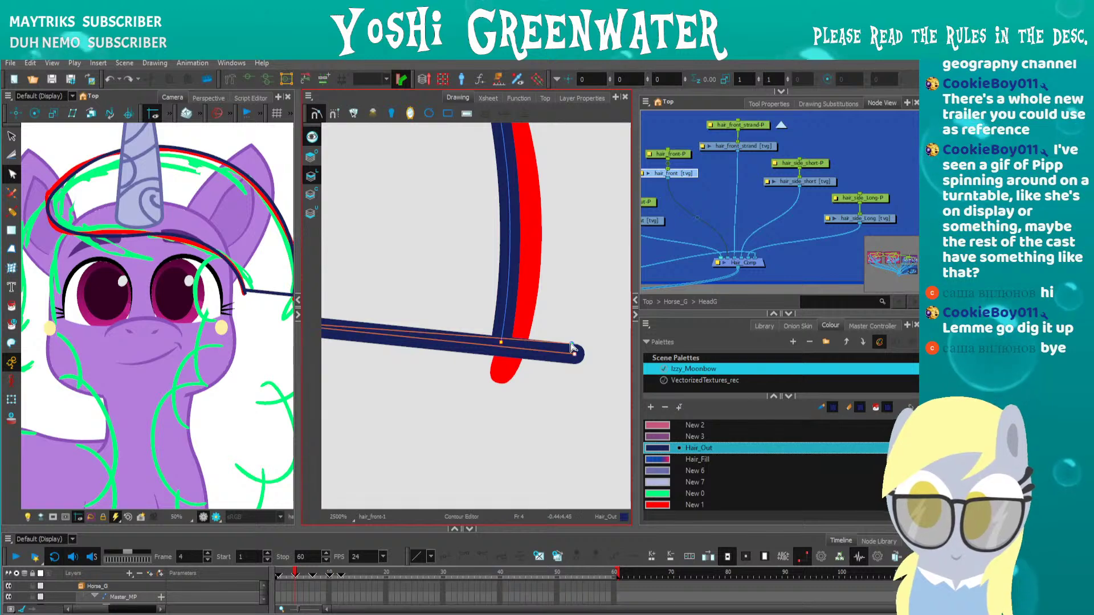
pyautogui.hotkey('alt', 't')
pyautogui.click(502, 343)
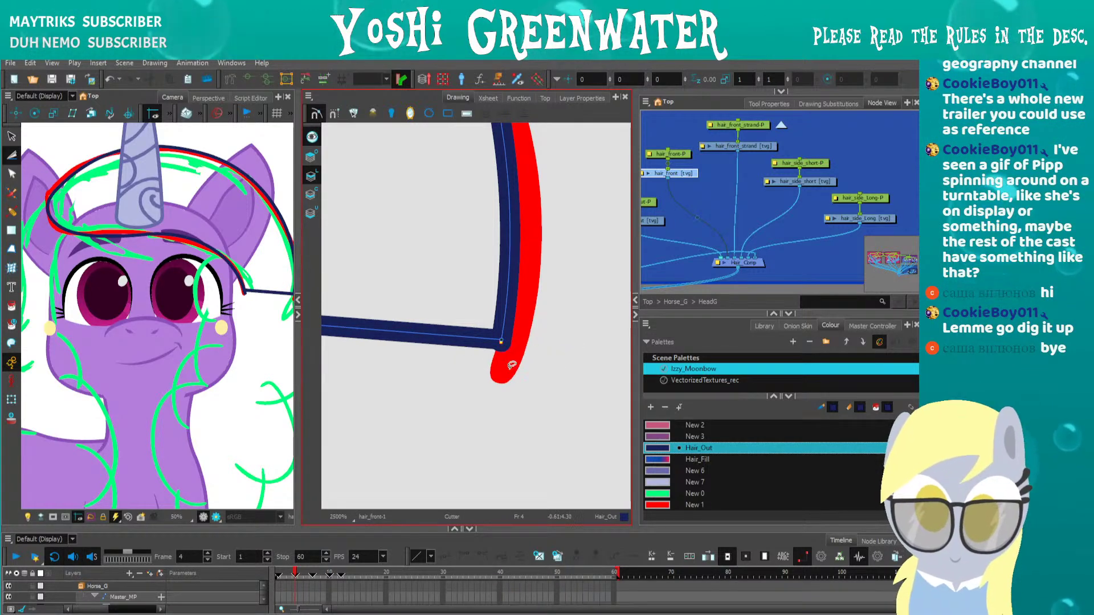
# Clean up the leftover stub where the upper curve meets the closing line, using the Contour Editor on the corner points
pyautogui.hotkey('alt', 'q')
pyautogui.scroll(5, 500, 345)
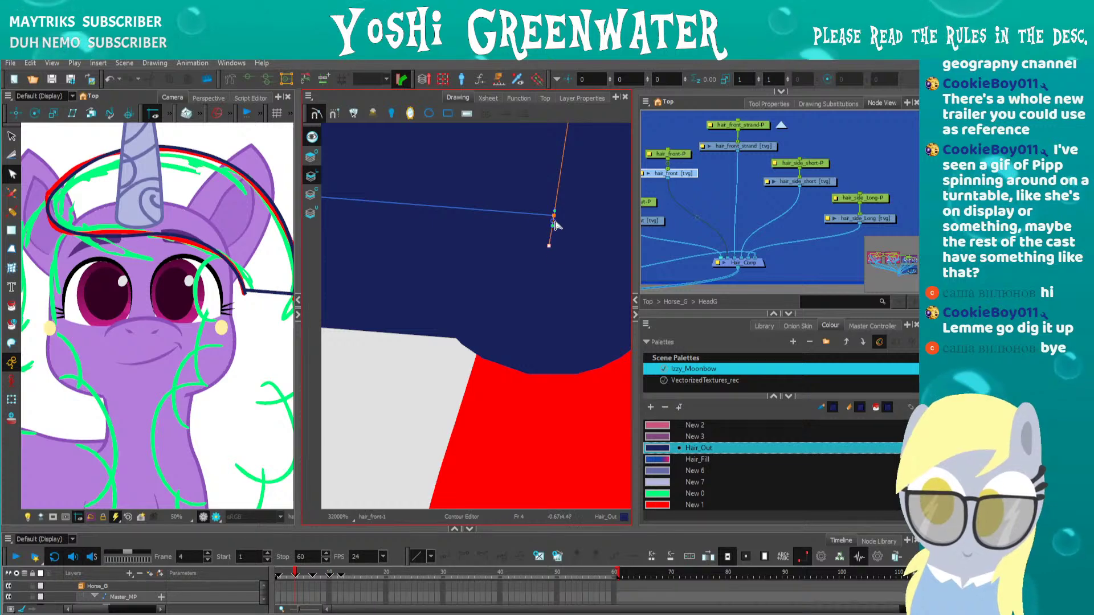
pyautogui.scroll(-2, 551, 230)
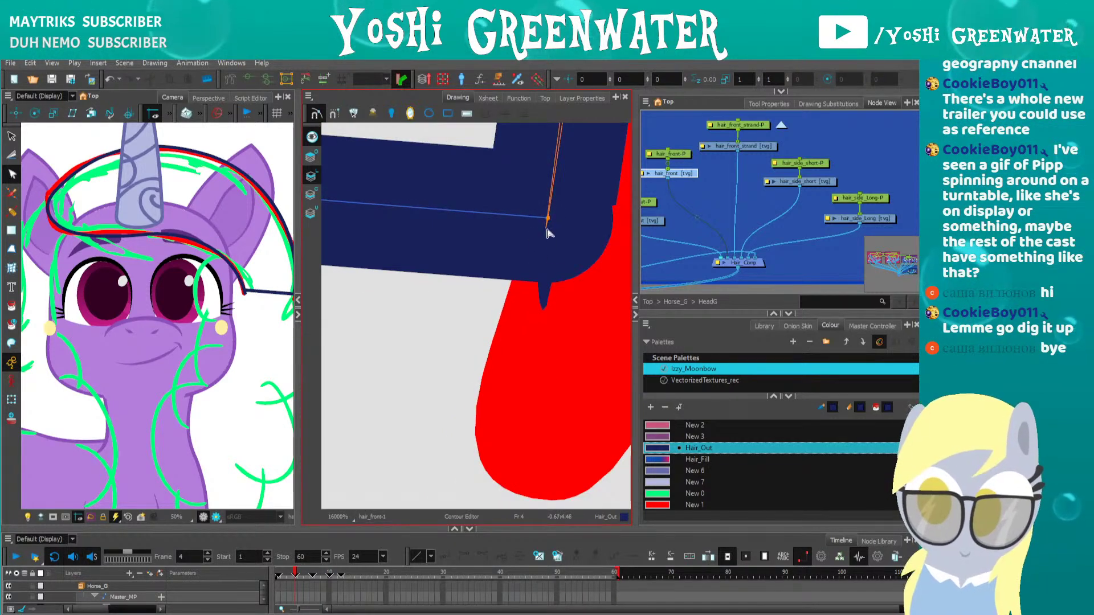
# Remove the overhanging end point at the outer lower corner of the front hair outline
pyautogui.press('Delete')
pyautogui.moveTo(547, 218); pyautogui.dragTo(561, 224)
pyautogui.hotkey('ctrl', 'z')
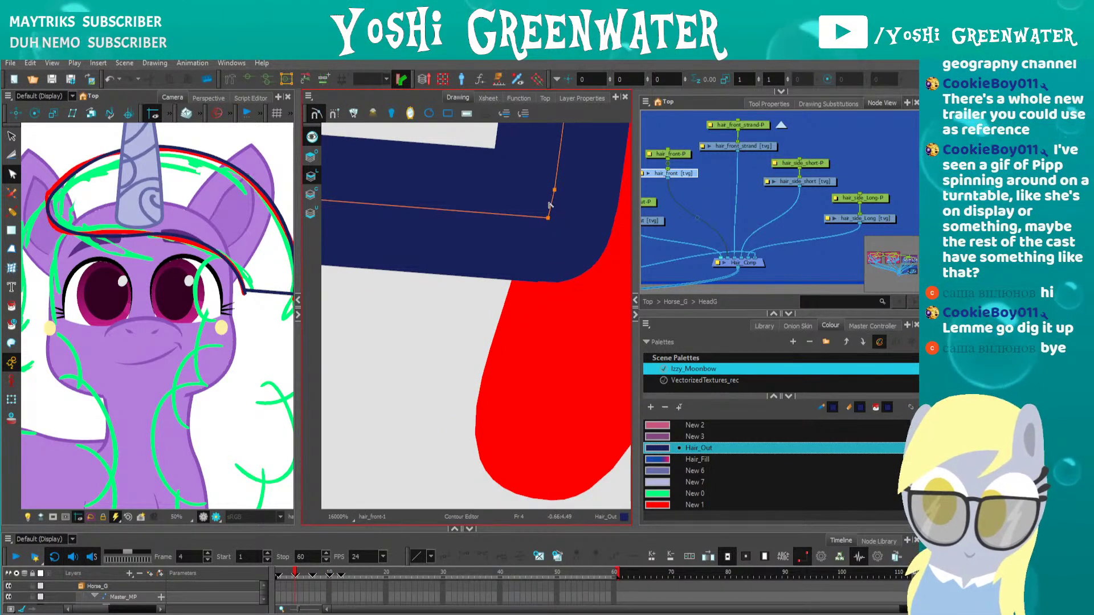
# Try to merge the overhanging end of the inner hair line into its corner by moving and deleting contour points
pyautogui.scroll(-5, 381, 399)
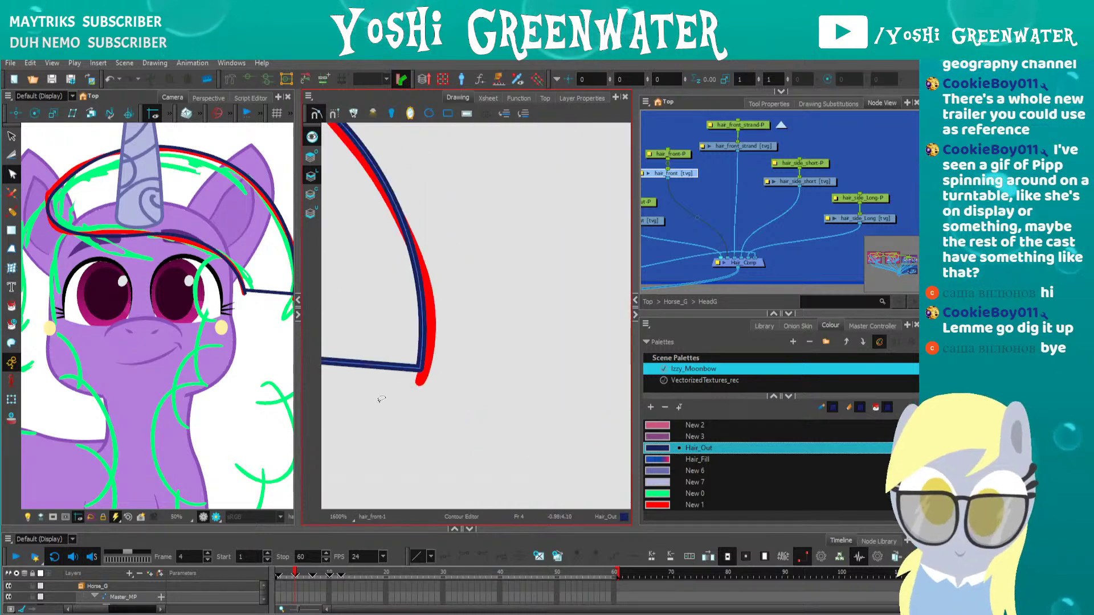
pyautogui.moveTo(363, 429); pyautogui.dragTo(485, 443)
pyautogui.scroll(10, 475, 393)
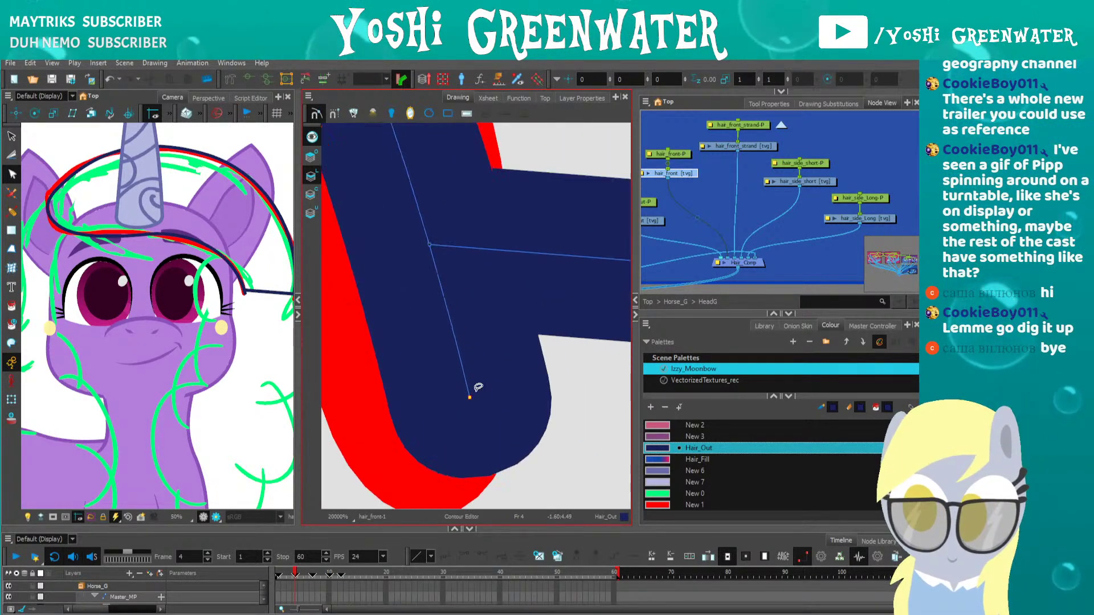
pyautogui.moveTo(431, 245)
pyautogui.mouseDown()
pyautogui.moveTo(471, 396)
pyautogui.moveTo(462, 388)
pyautogui.moveTo(473, 389)
pyautogui.mouseUp()
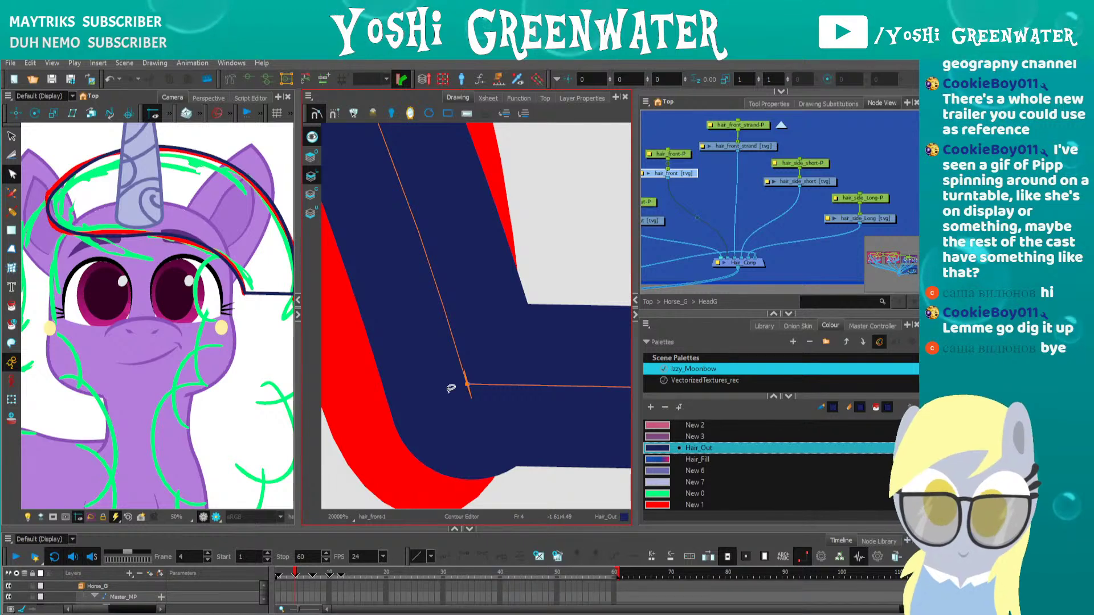
pyautogui.hotkey('ctrl', 'z')
pyautogui.moveTo(429, 245); pyautogui.dragTo(439, 245)
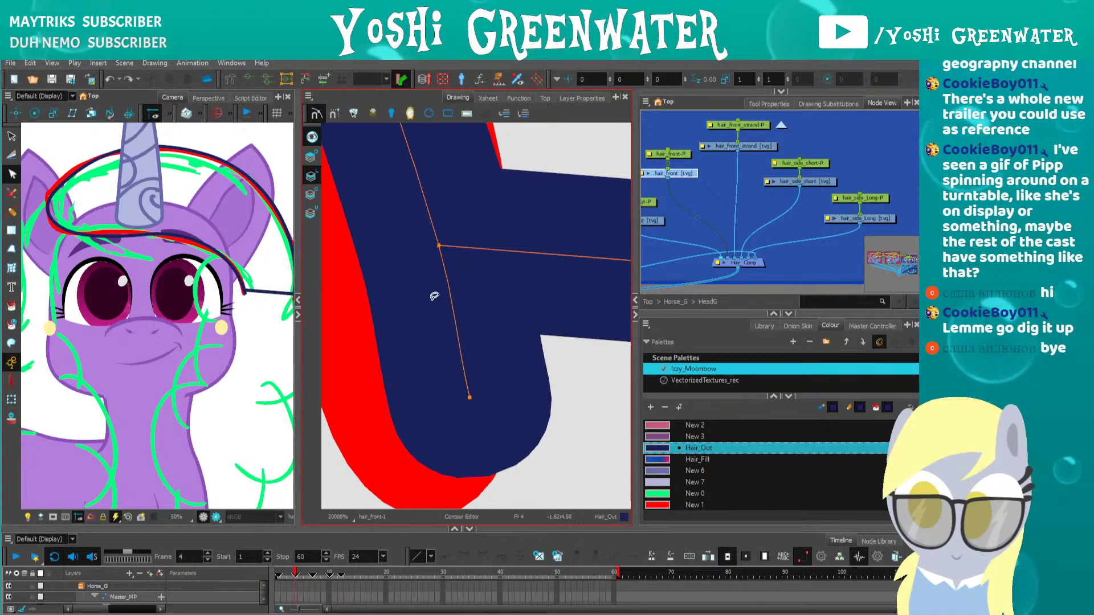
pyautogui.click(470, 398)
pyautogui.press('Delete')
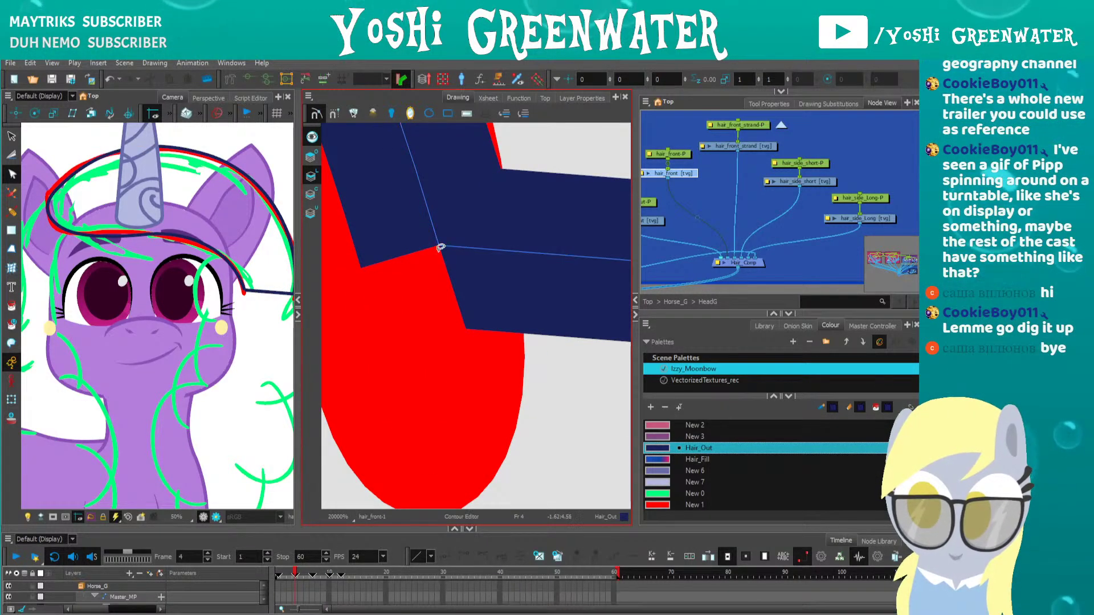
pyautogui.hotkey('ctrl', 'z')
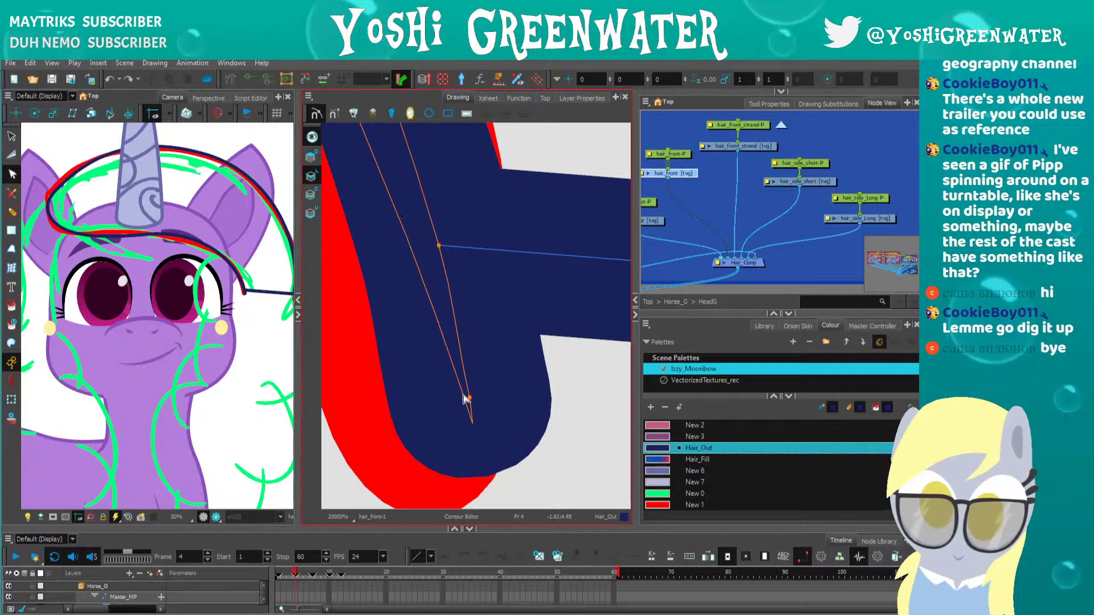
pyautogui.moveTo(464, 398); pyautogui.dragTo(463, 401)
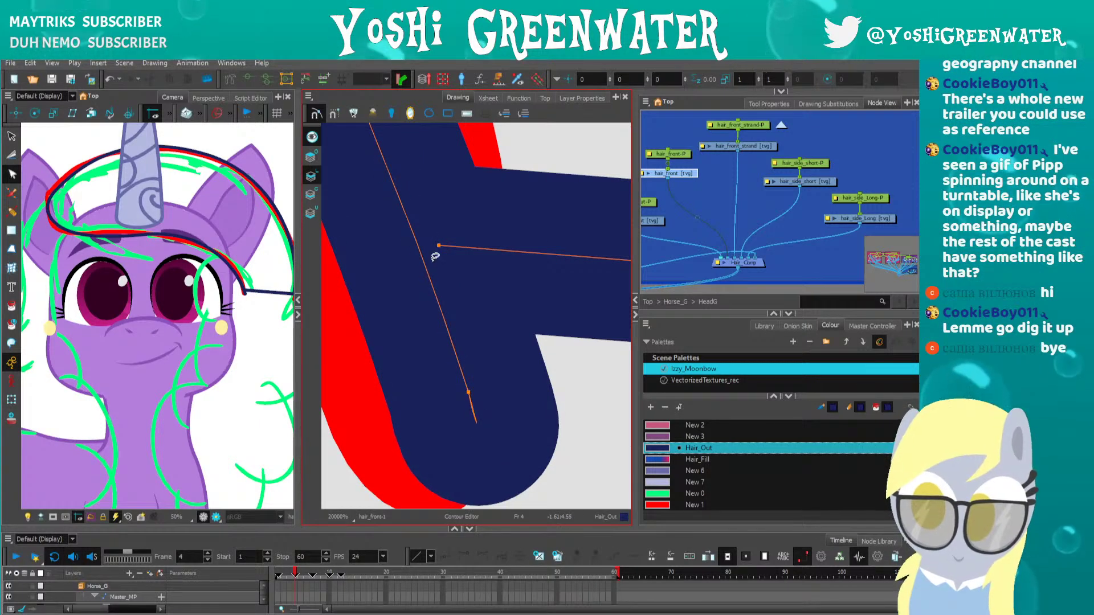
pyautogui.scroll(-8, 456, 307)
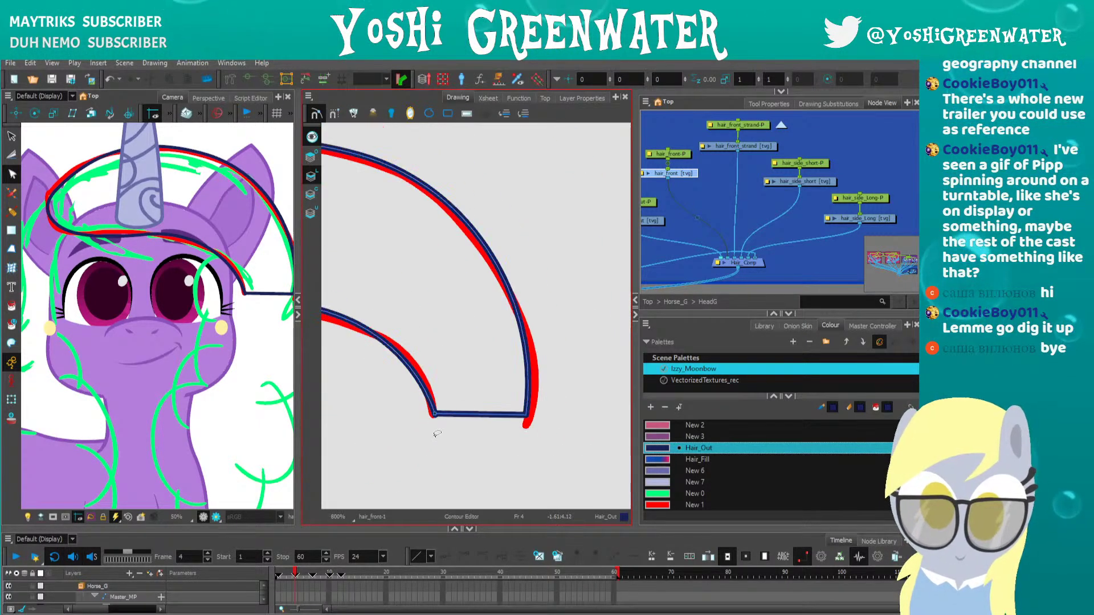
# Try deleting the closing line and reshaping the inner hair line's end, and undo these edits
pyautogui.hotkey('alt', 's')
pyautogui.click(449, 416)
pyautogui.press('Delete')
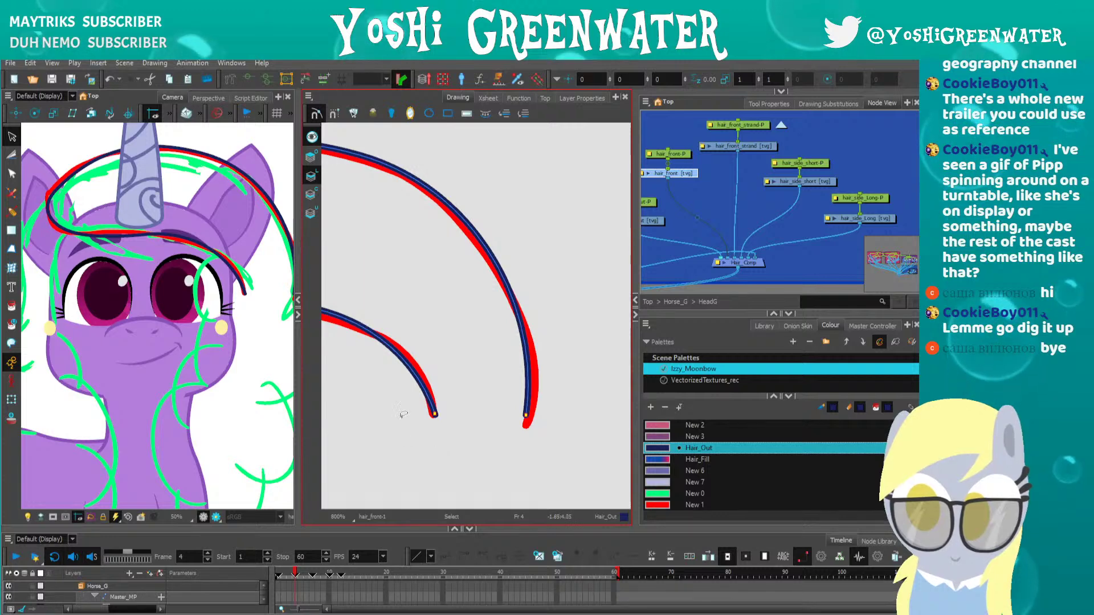
pyautogui.hotkey('alt', 'q')
pyautogui.scroll(8, 529, 393)
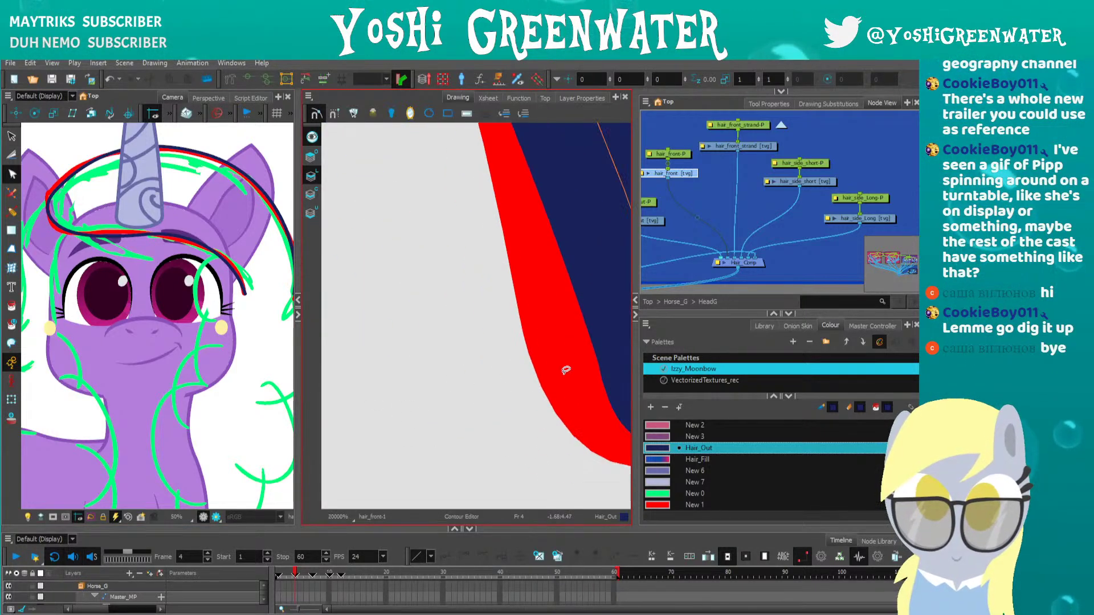
pyautogui.moveTo(565, 370); pyautogui.dragTo(411, 334)
pyautogui.moveTo(518, 303)
pyautogui.mouseDown()
pyautogui.moveTo(532, 304)
pyautogui.moveTo(505, 308)
pyautogui.mouseUp()
pyautogui.hotkey('ctrl', 'z')
pyautogui.hotkey('ctrl', 'z')
pyautogui.hotkey('ctrl', 'z')
pyautogui.hotkey('ctrl', 'z')
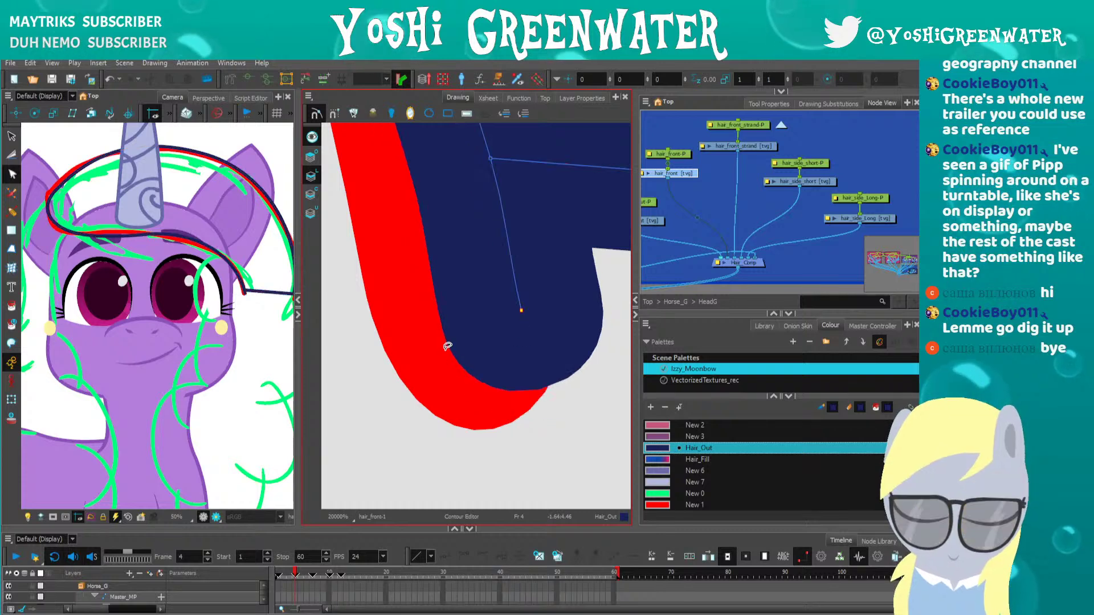
# Delete the straight closing line between the two lower ends of the front hair outline
pyautogui.click(447, 346)
pyautogui.hotkey('alt', 's')
pyautogui.press('1')
pyautogui.press('1')
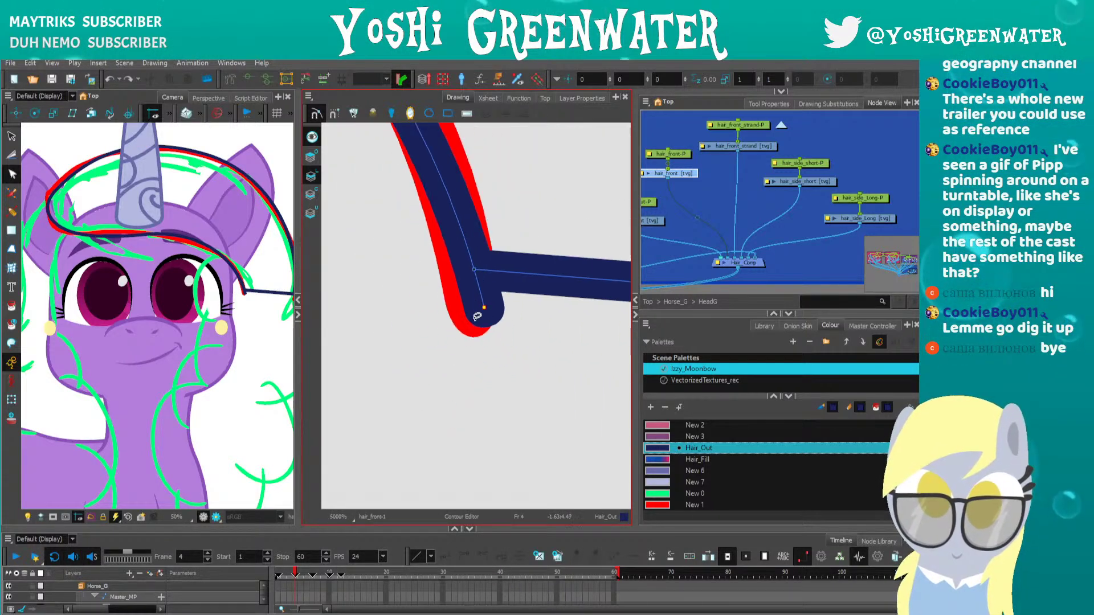
pyautogui.click(507, 281)
# Delete the extra contour point near the lower end of the inner hair line
pyautogui.scroll(-5, 490, 319)
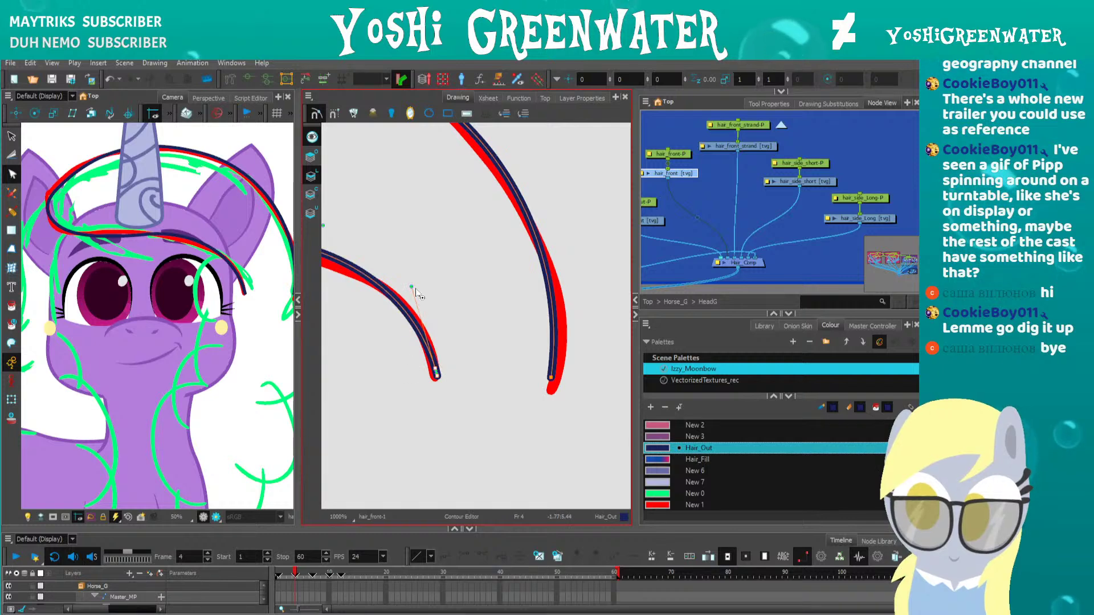
pyautogui.scroll(4, 422, 387)
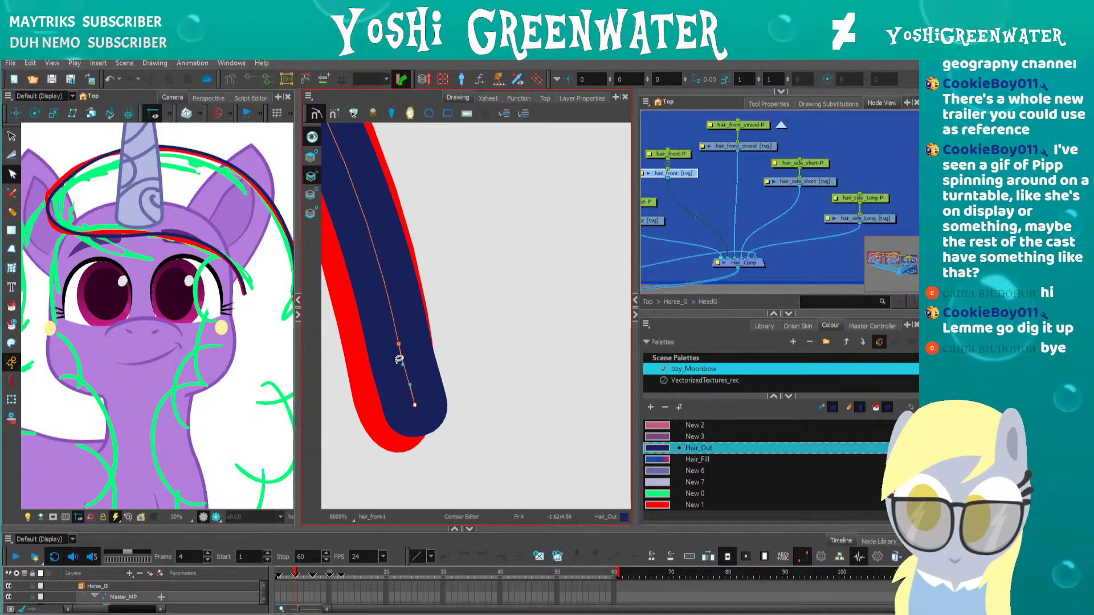
pyautogui.press('Delete')
pyautogui.scroll(-6, 398, 373)
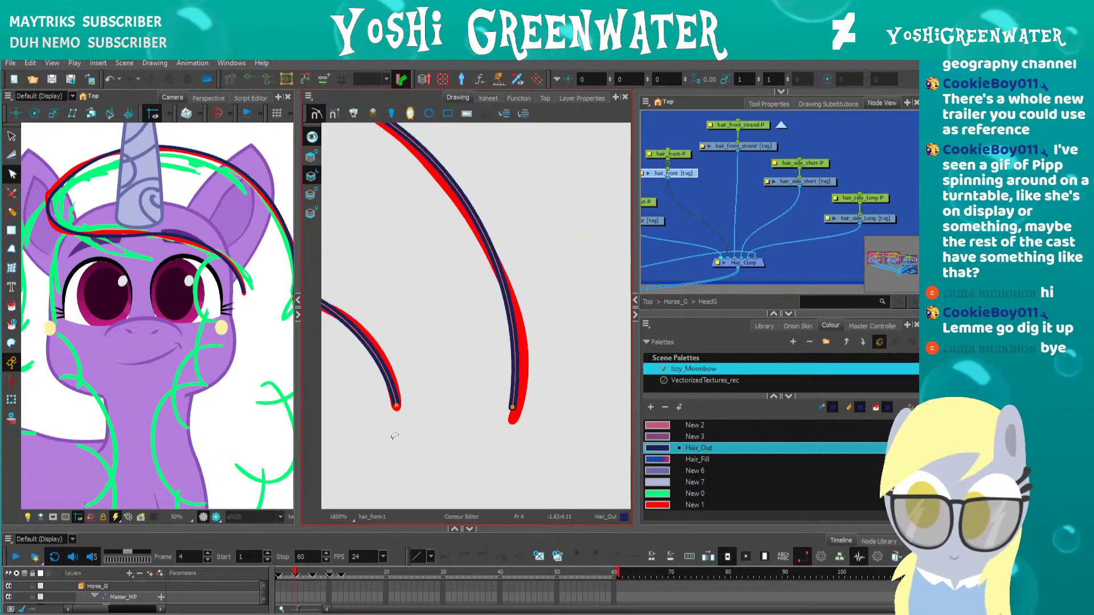
# Close the open lower end of the front hair with an invisible stroke across both outline ends
pyautogui.moveTo(334, 404); pyautogui.dragTo(446, 408)
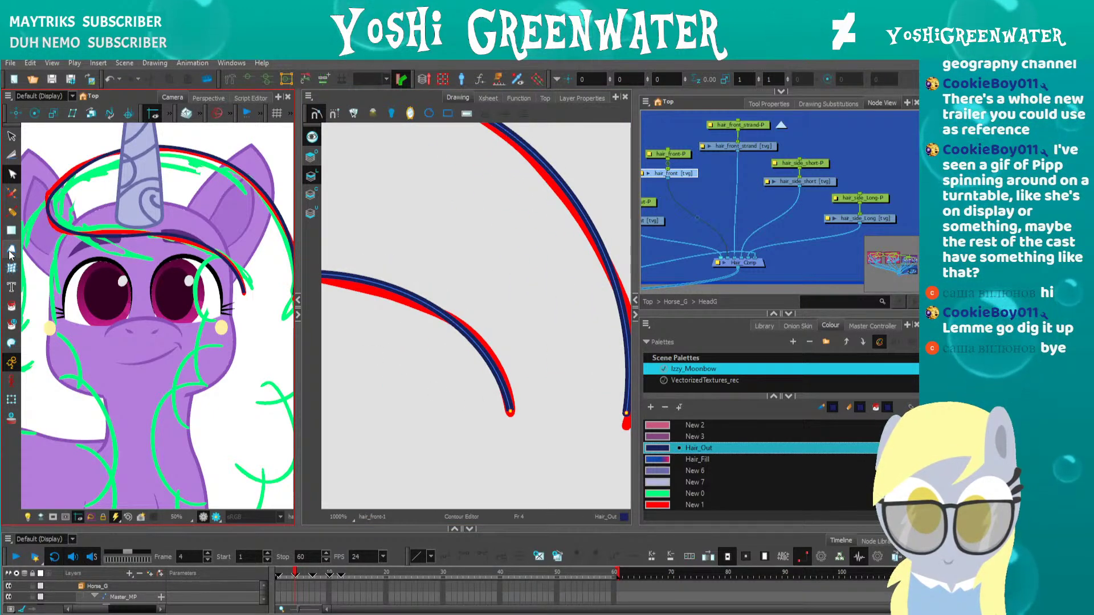
pyautogui.moveTo(449, 409)
pyautogui.mouseDown()
pyautogui.moveTo(360, 390)
pyautogui.moveTo(568, 403)
pyautogui.mouseUp()
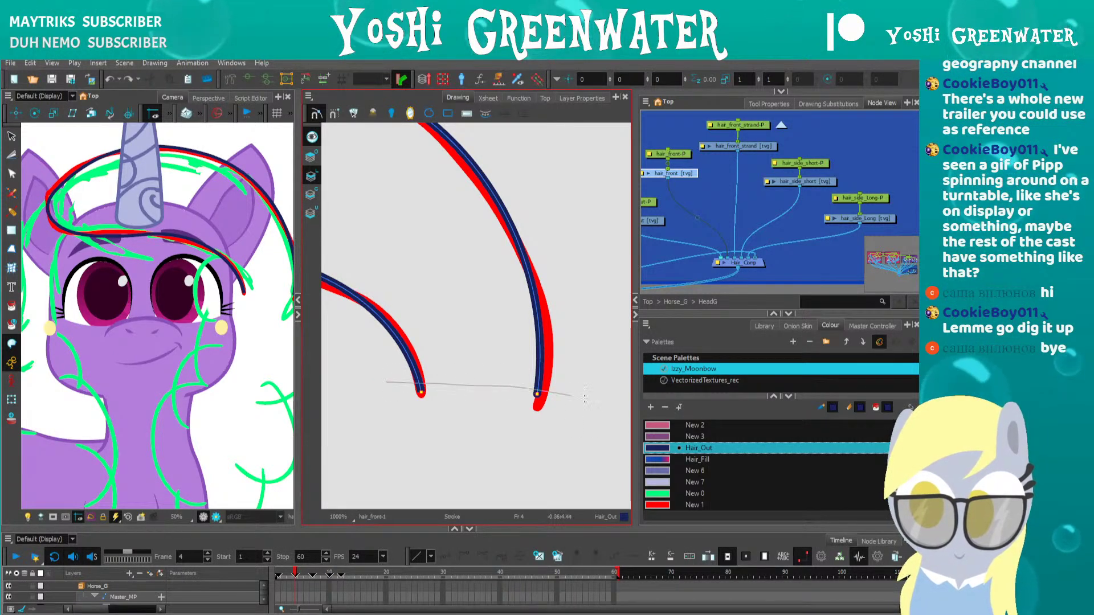
pyautogui.moveTo(379, 346)
pyautogui.mouseDown()
pyautogui.moveTo(466, 363)
pyautogui.moveTo(450, 381)
pyautogui.mouseUp()
# Fill the closed front hair shape with the Hair_Fill gradient colour
pyautogui.click(696, 460)
pyautogui.hotkey('alt', 'i')
pyautogui.click(567, 370)
pyautogui.scroll(-5, 452, 366)
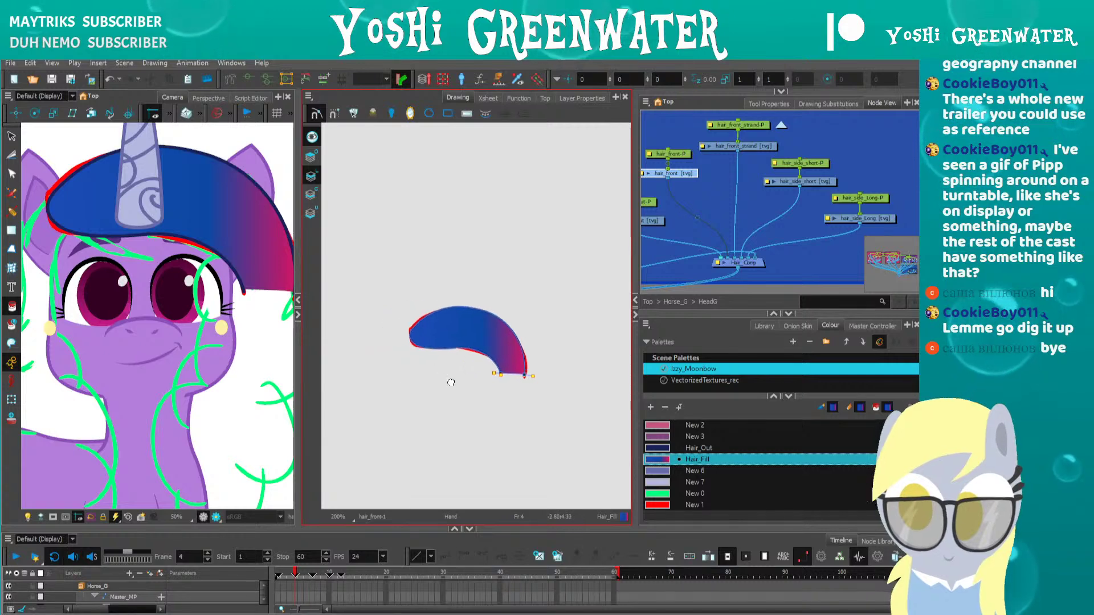
# Add a new swatch based on Hair_Fill to the Izzy_Moonbow palette and place it directly below Hair_Fill
pyautogui.moveTo(671, 313); pyautogui.dragTo(671, 273)
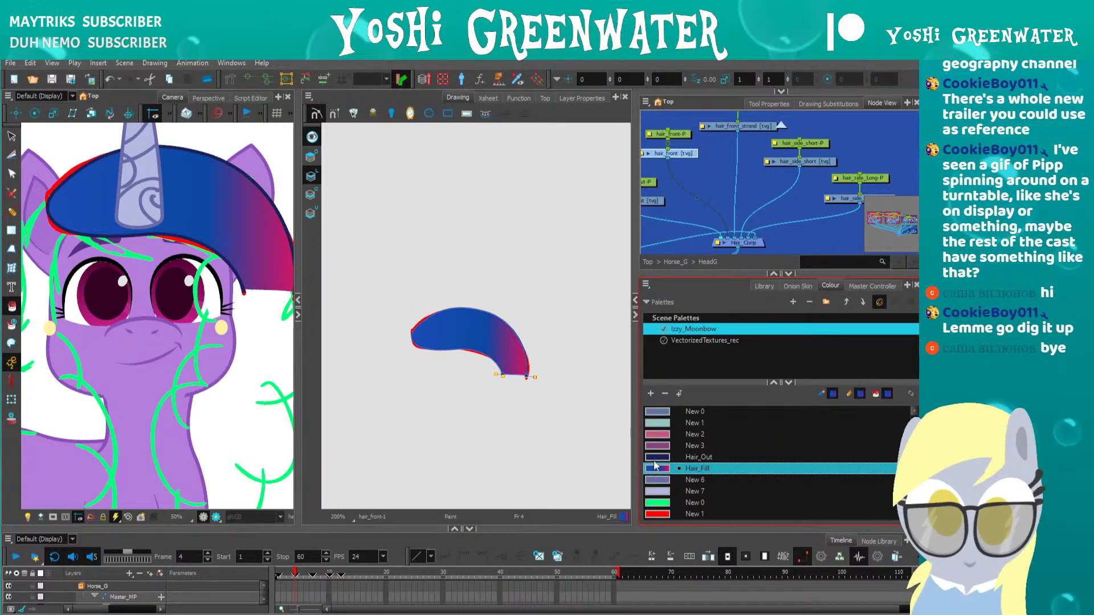
pyautogui.click(650, 394)
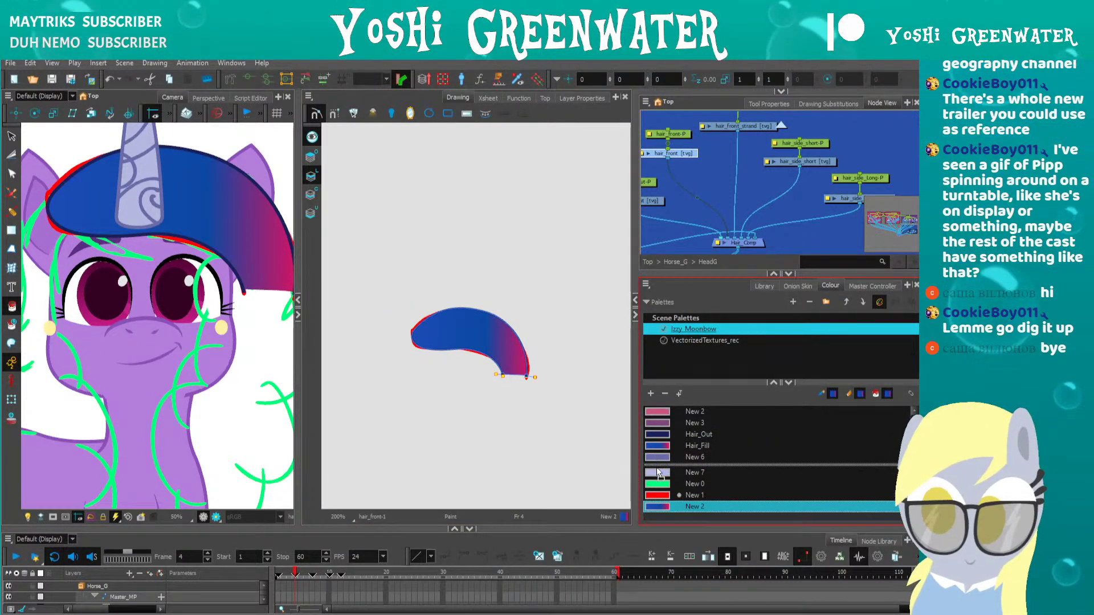
pyautogui.moveTo(656, 515)
pyautogui.mouseDown()
pyautogui.moveTo(655, 482)
pyautogui.moveTo(662, 502)
pyautogui.mouseUp()
# Change the new swatch from a gradient to a solid blue with RGB 26, 75, 180
pyautogui.scroll(-3, 190, 262)
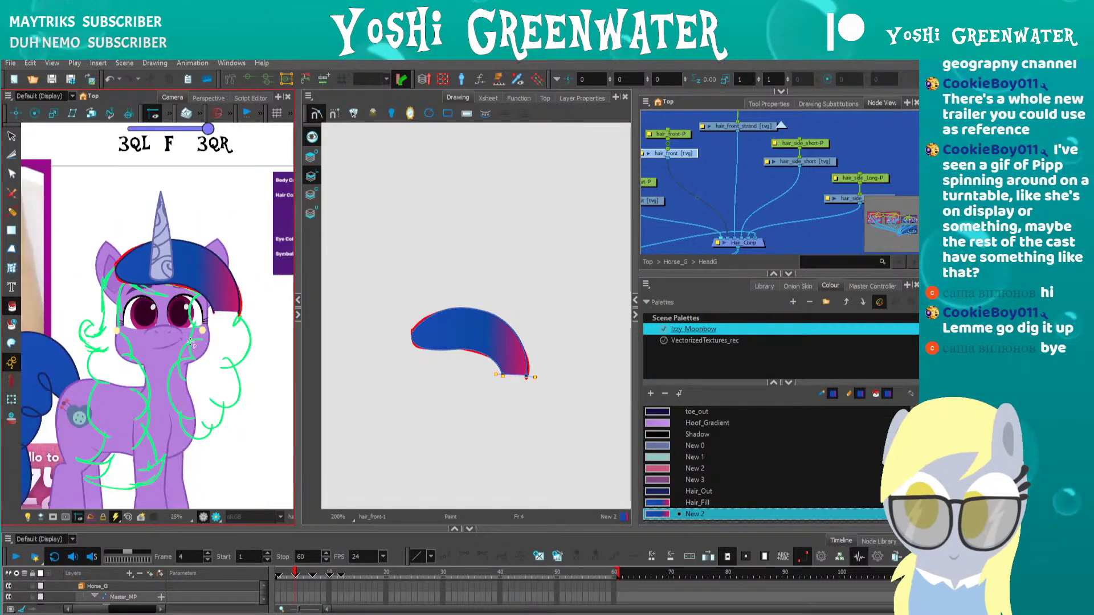
pyautogui.moveTo(190, 262); pyautogui.dragTo(53, 278)
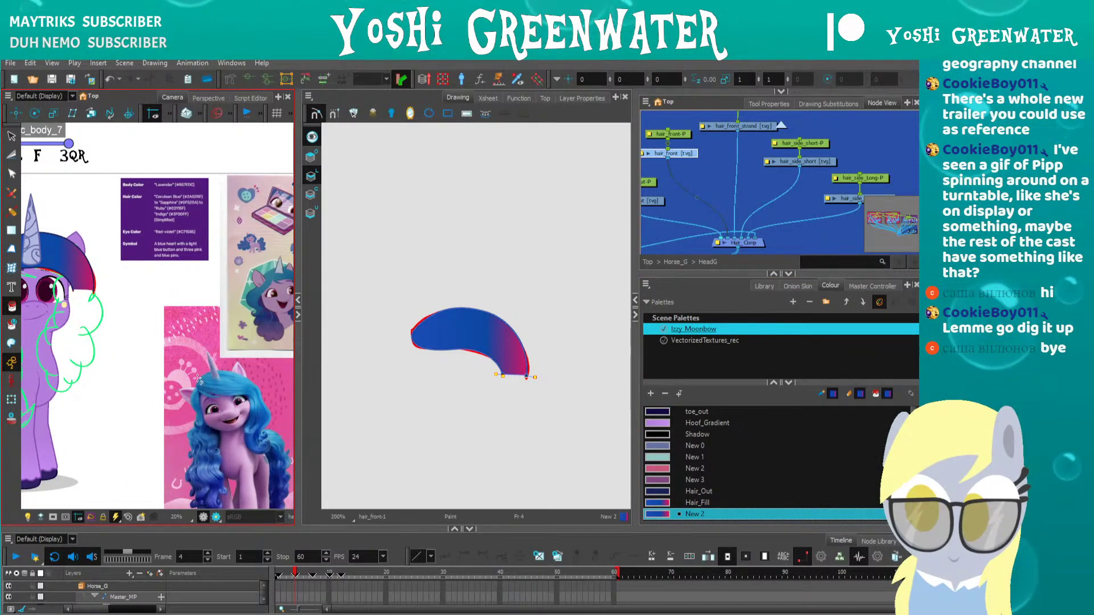
pyautogui.moveTo(185, 409); pyautogui.dragTo(164, 338)
pyautogui.scroll(1, 161, 319)
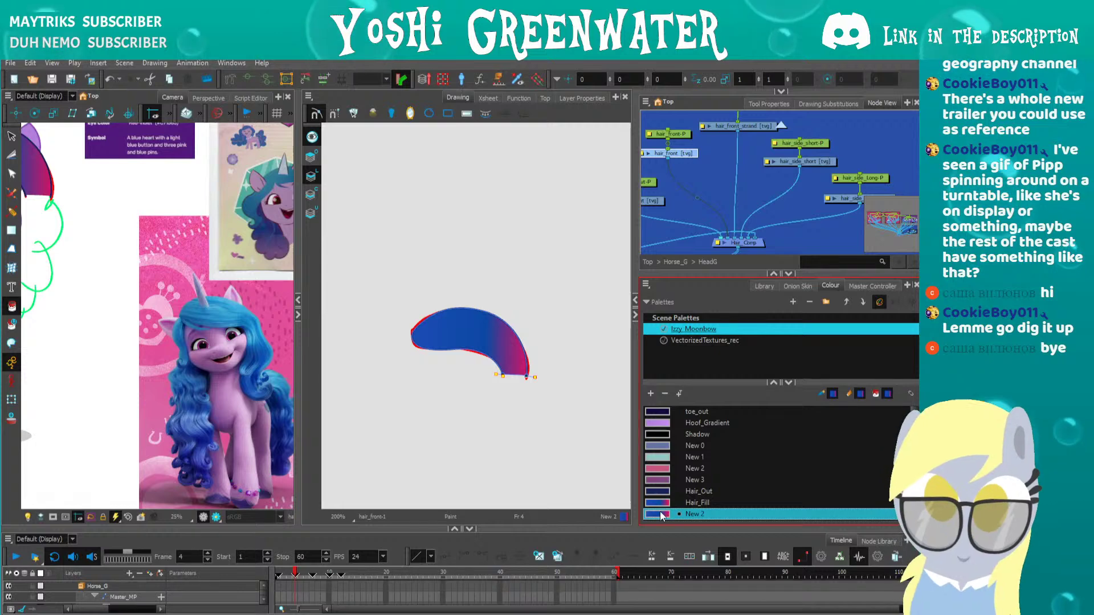
pyautogui.doubleClick(659, 514)
pyautogui.moveTo(411, 325)
pyautogui.mouseDown()
pyautogui.moveTo(443, 312)
pyautogui.moveTo(462, 410)
pyautogui.moveTo(424, 420)
pyautogui.moveTo(441, 381)
pyautogui.mouseUp()
pyautogui.click(414, 449)
pyautogui.click(524, 472)
pyautogui.click(421, 340)
pyautogui.scroll(-2, 410, 174)
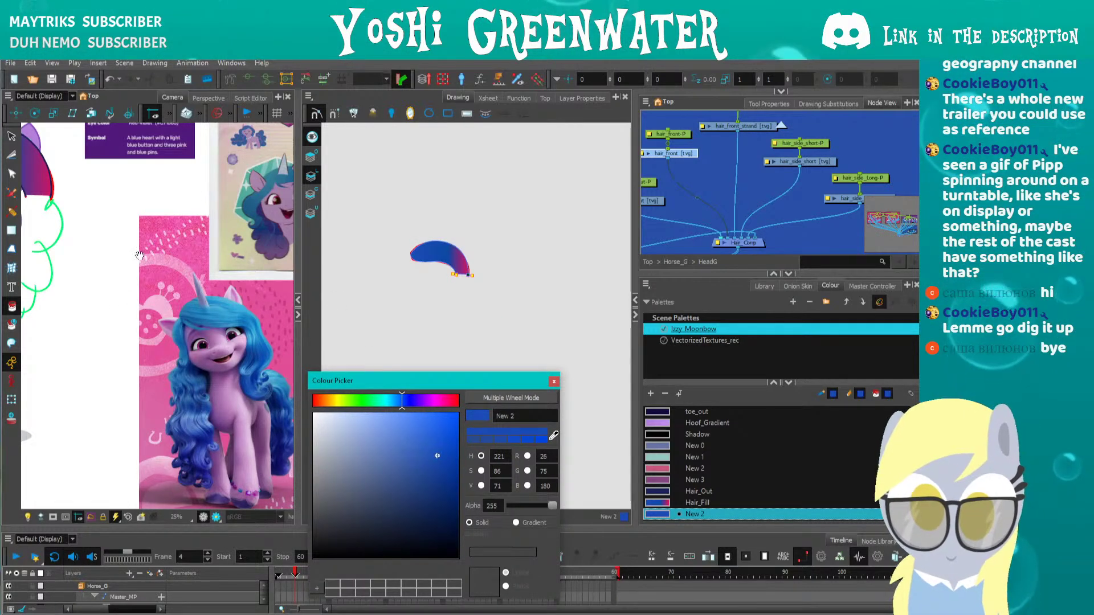
# Repaint the front hair with the new solid blue swatch and close the colour picker
pyautogui.moveTo(140, 256); pyautogui.dragTo(286, 369)
pyautogui.click(396, 313)
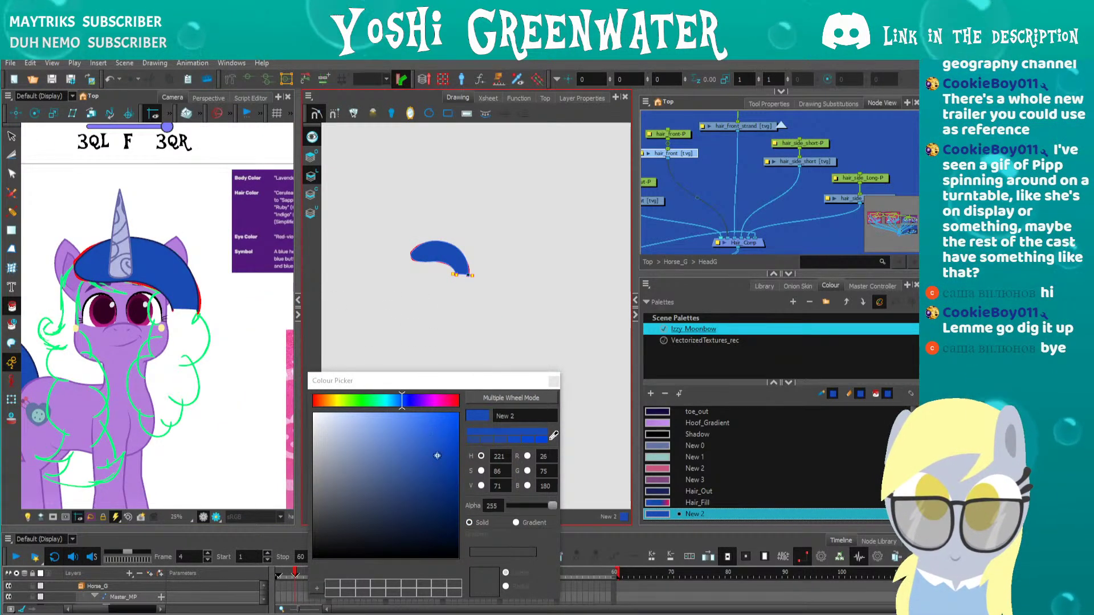
pyautogui.click(553, 381)
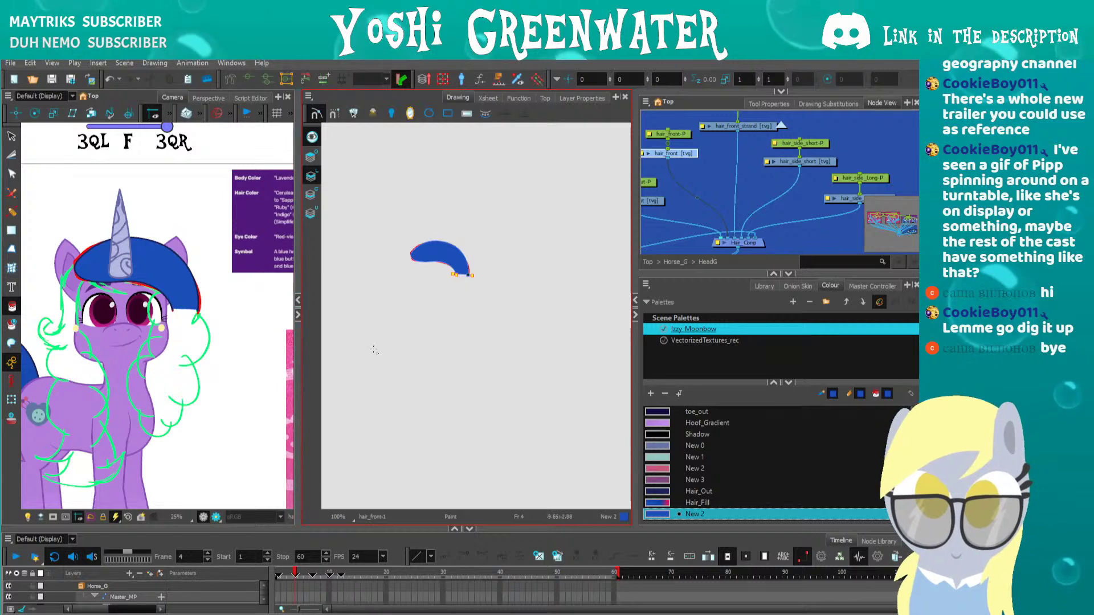
# Check the blue hair on the whole character, then delete the red sketch lines from the front hair drawing
pyautogui.press('2')
pyautogui.click(298, 315)
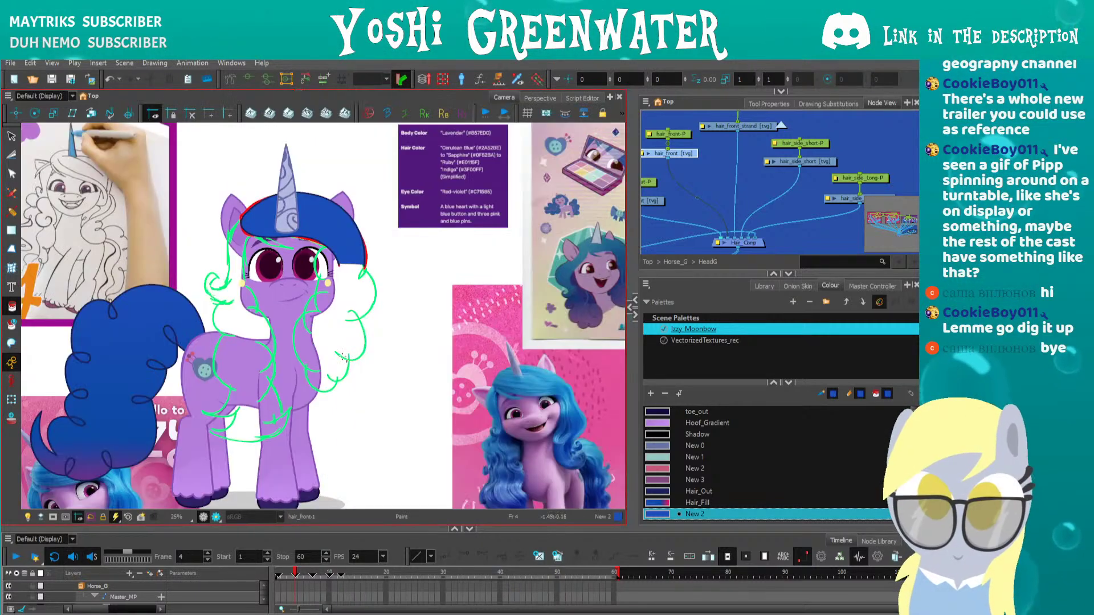
pyautogui.moveTo(344, 358); pyautogui.dragTo(340, 371)
pyautogui.click(628, 307)
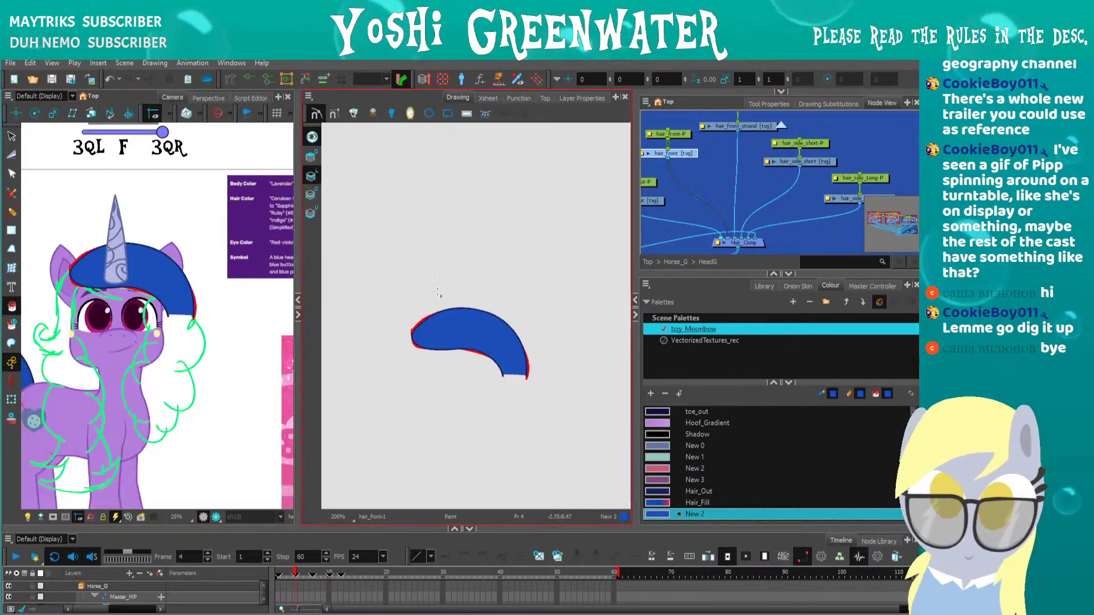
pyautogui.moveTo(240, 405); pyautogui.dragTo(249, 336)
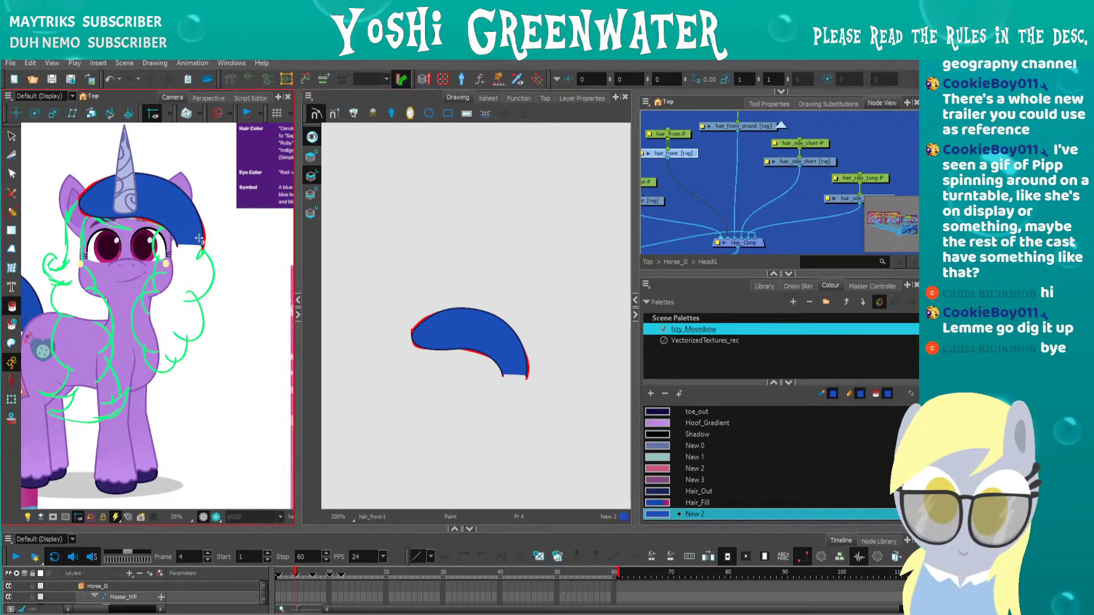
pyautogui.moveTo(51, 252); pyautogui.dragTo(84, 266)
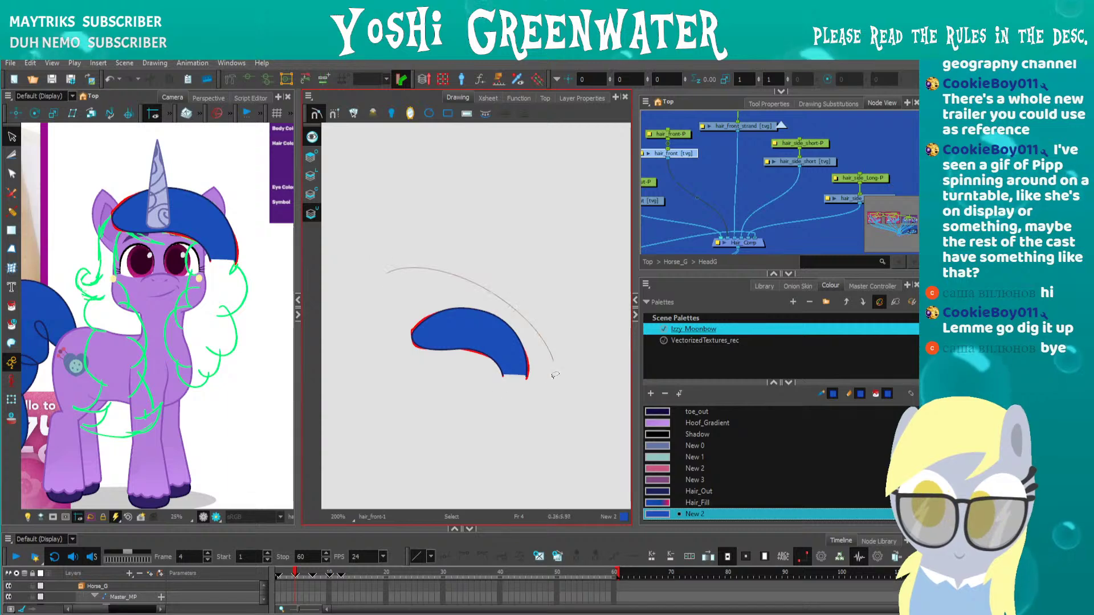
pyautogui.moveTo(553, 376); pyautogui.dragTo(401, 405)
pyautogui.press('Delete')
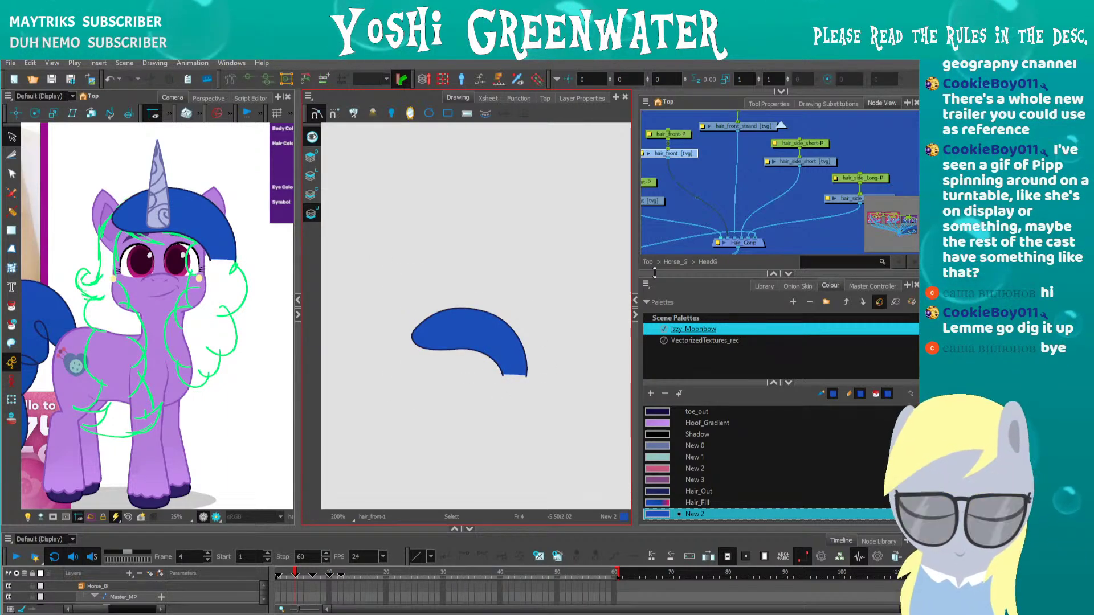
# Select the empty hair_horn_cut drawing and frame the character's head in a wider camera view
pyautogui.moveTo(654, 273); pyautogui.dragTo(660, 303)
pyautogui.moveTo(657, 245); pyautogui.dragTo(703, 261)
pyautogui.click(673, 227)
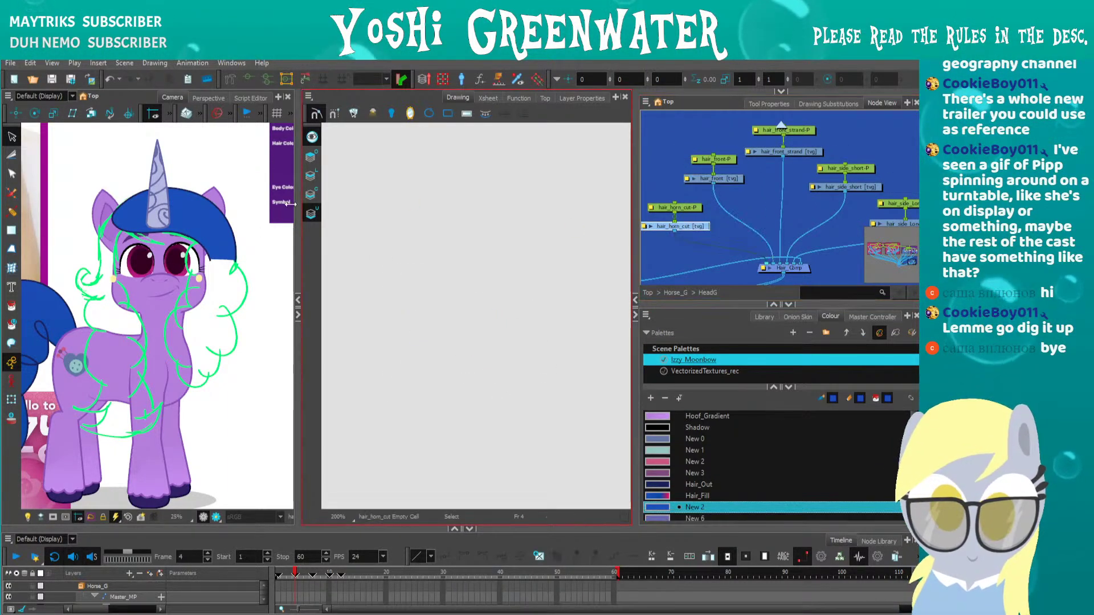
pyautogui.scroll(3, 125, 210)
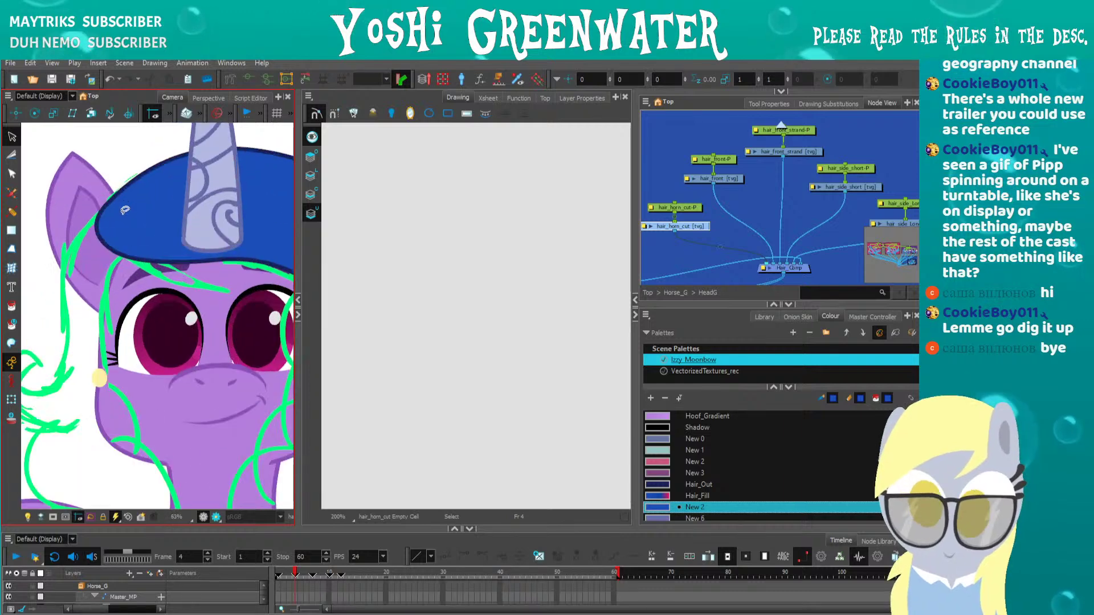
pyautogui.moveTo(296, 344); pyautogui.dragTo(398, 344)
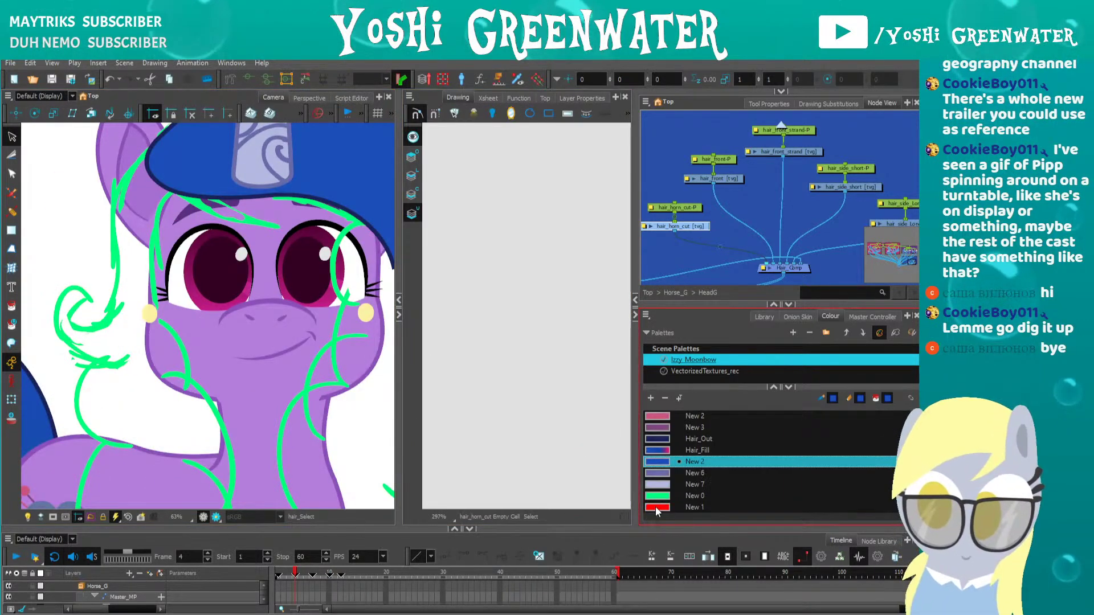
# Sketch a red closed shape around the base of the horn with the Brush in the hair_horn_cut drawing
pyautogui.moveTo(251, 205)
pyautogui.mouseDown()
pyautogui.moveTo(205, 252)
pyautogui.moveTo(186, 256)
pyautogui.moveTo(284, 260)
pyautogui.mouseUp()
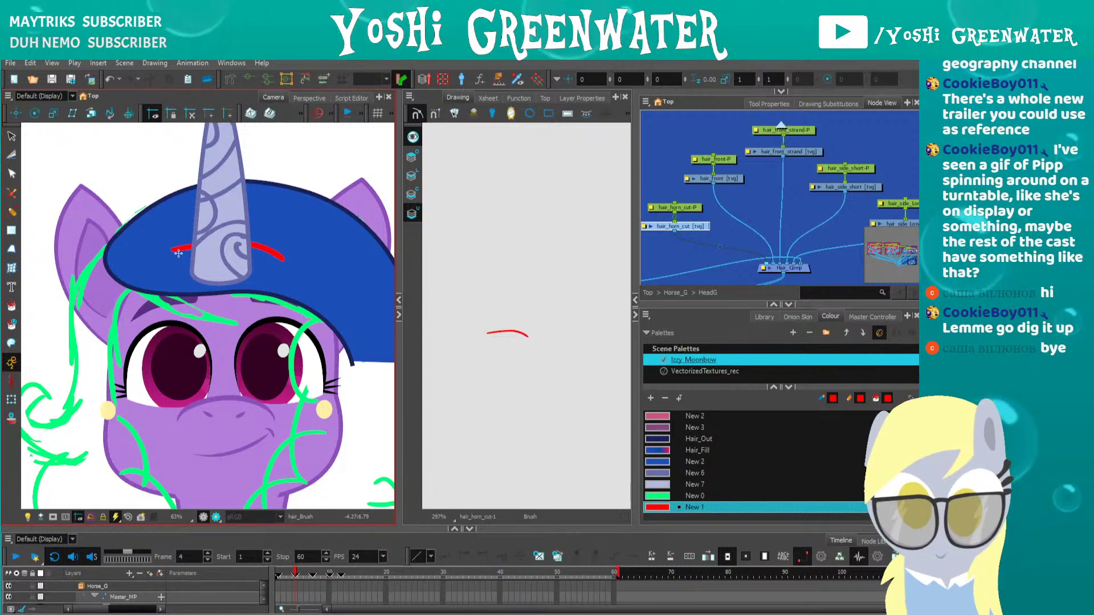
pyautogui.moveTo(173, 250); pyautogui.dragTo(179, 276)
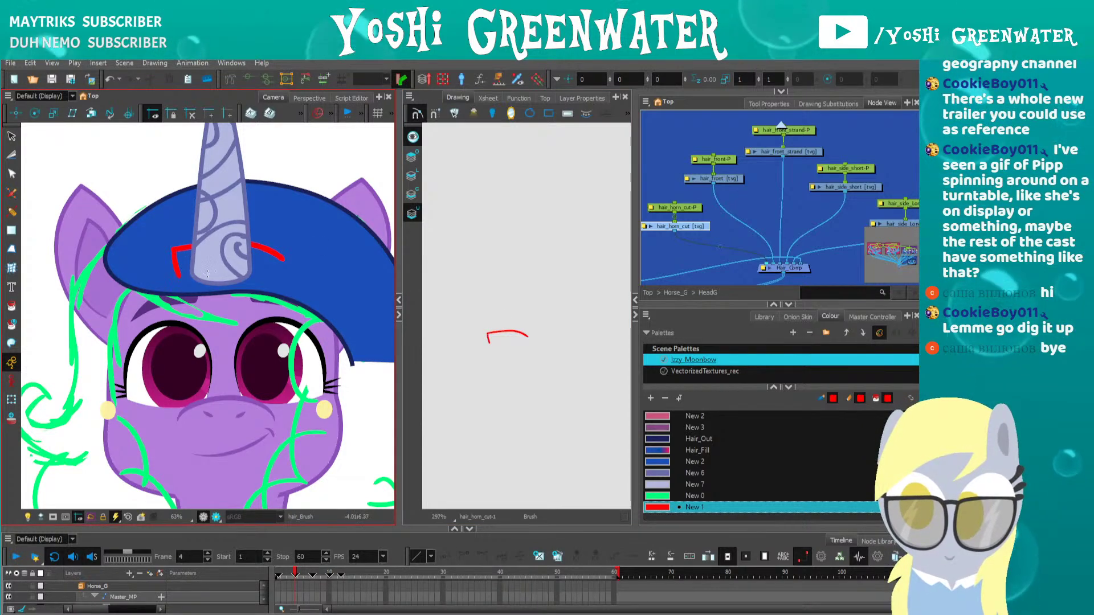
pyautogui.moveTo(283, 259); pyautogui.dragTo(280, 269)
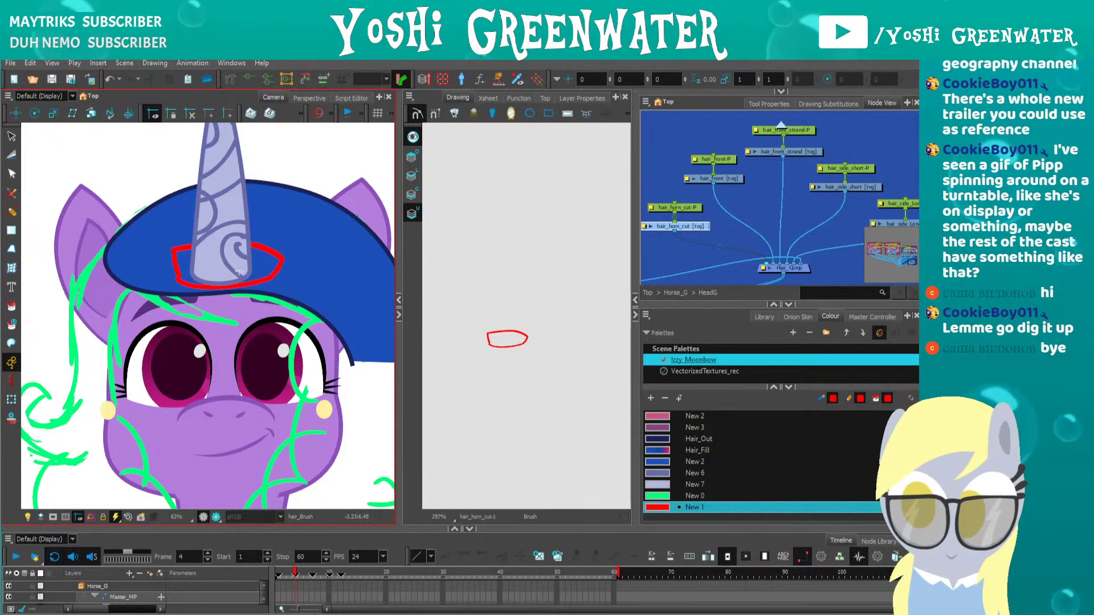
pyautogui.moveTo(151, 281); pyautogui.dragTo(166, 318)
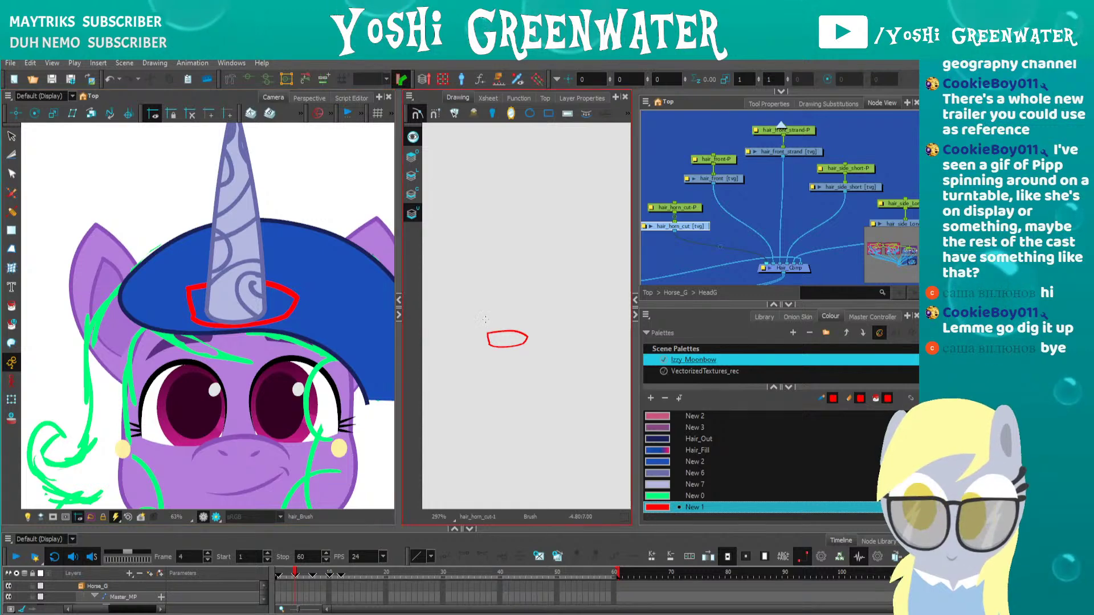
# Draw a Hair_Out polyline along the sketch's upper edge and bend it into an arch following the red line
pyautogui.scroll(5, 496, 322)
pyautogui.scroll(1, 496, 322)
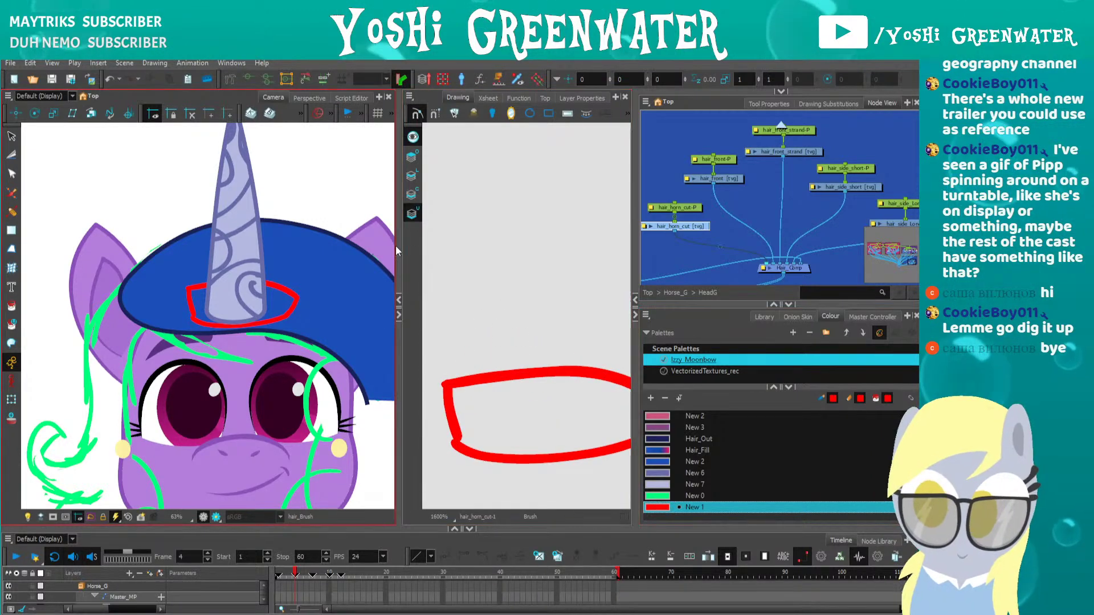
pyautogui.moveTo(399, 309); pyautogui.dragTo(232, 307)
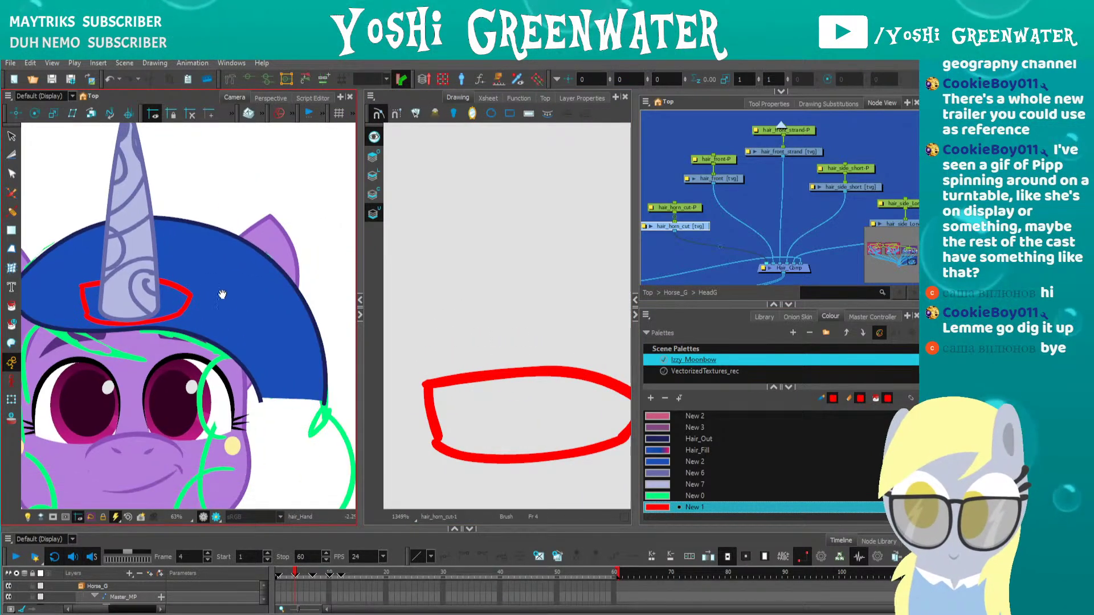
pyautogui.moveTo(410, 355)
pyautogui.mouseDown()
pyautogui.moveTo(373, 298)
pyautogui.moveTo(335, 285)
pyautogui.mouseUp()
pyautogui.moveTo(231, 277); pyautogui.dragTo(221, 215)
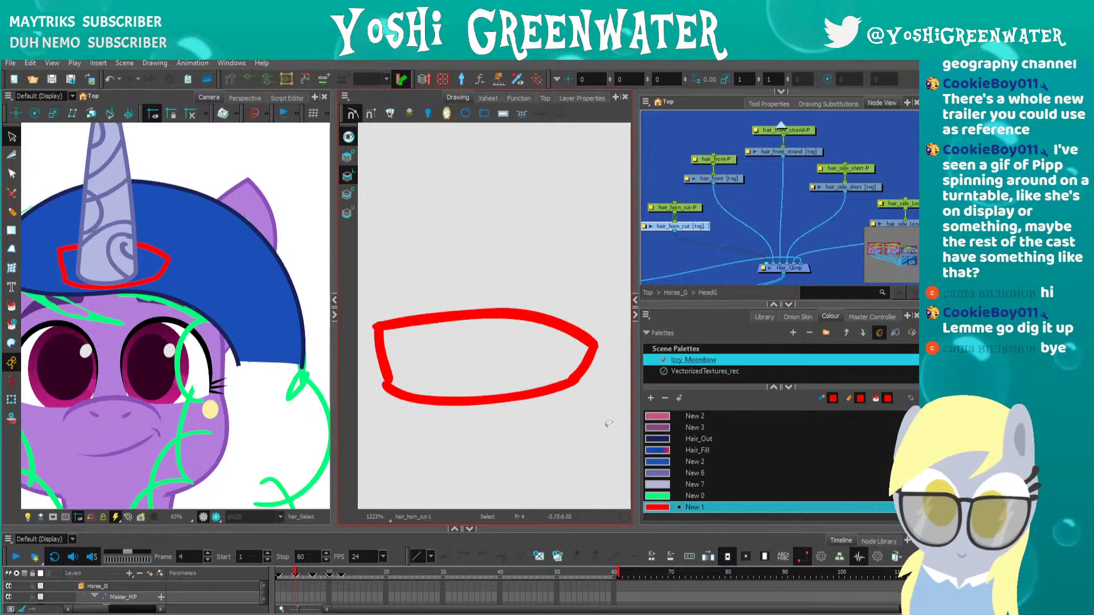
pyautogui.click(664, 438)
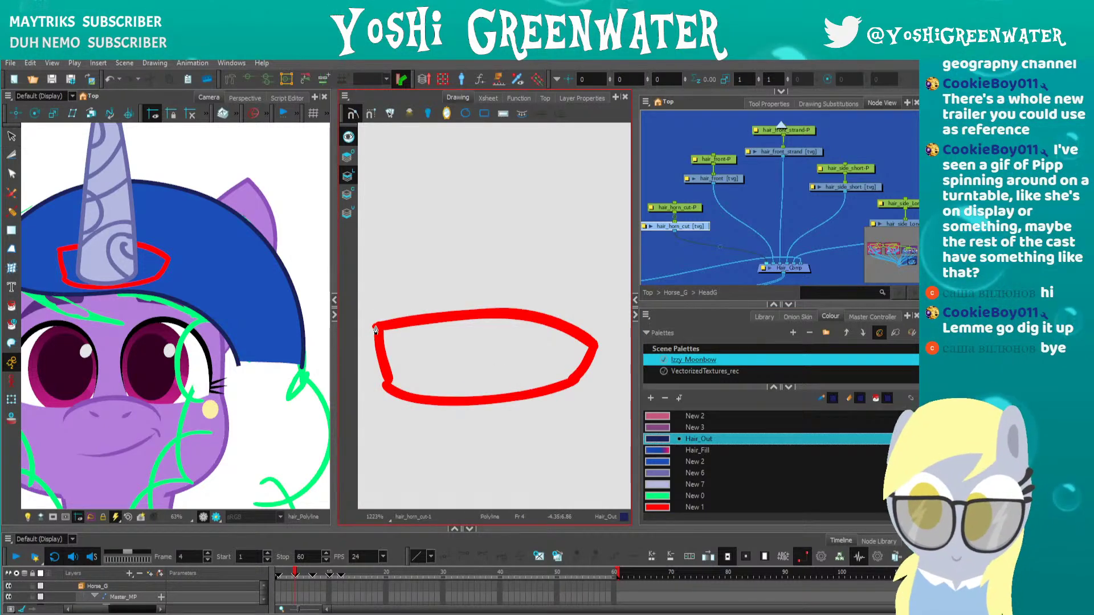
pyautogui.click(587, 338)
pyautogui.click(374, 327)
pyautogui.hotkey('alt', 'q')
pyautogui.moveTo(483, 332)
pyautogui.mouseDown()
pyautogui.moveTo(483, 311)
pyautogui.moveTo(530, 303)
pyautogui.mouseUp()
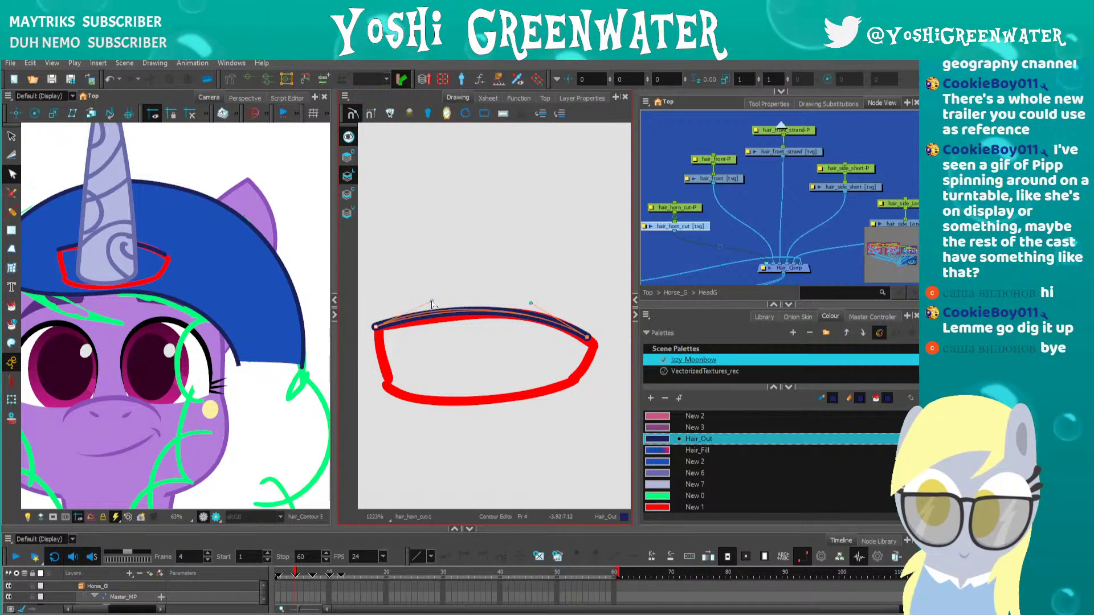
# Nudge the arch's left end slightly down and its right end outward past the sketch corners
pyautogui.press('Down')
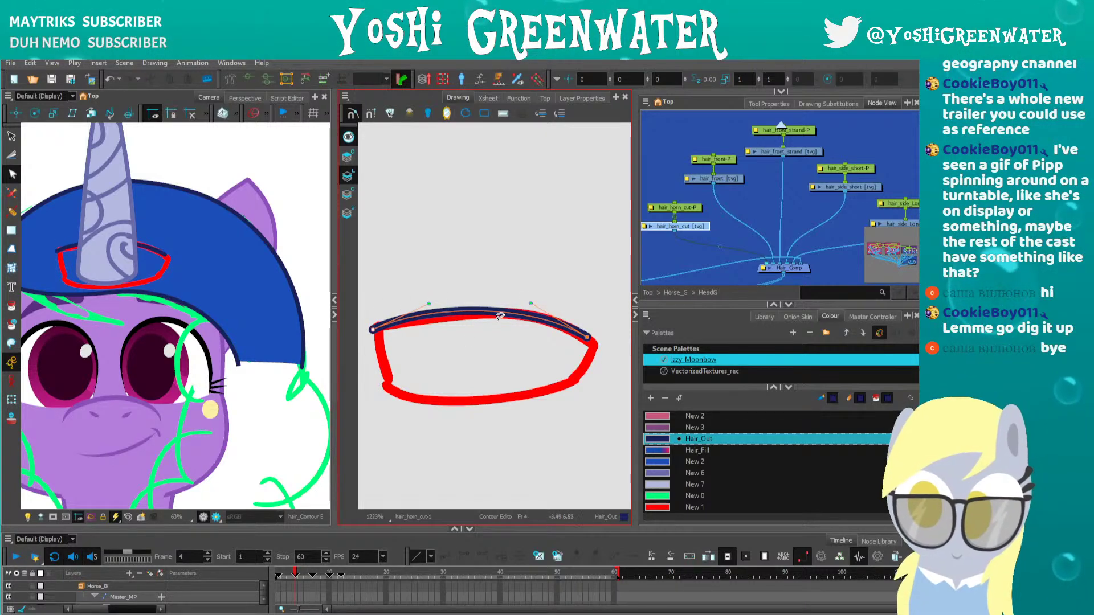
pyautogui.press('Right')
pyautogui.press('Right')
pyautogui.click(520, 345)
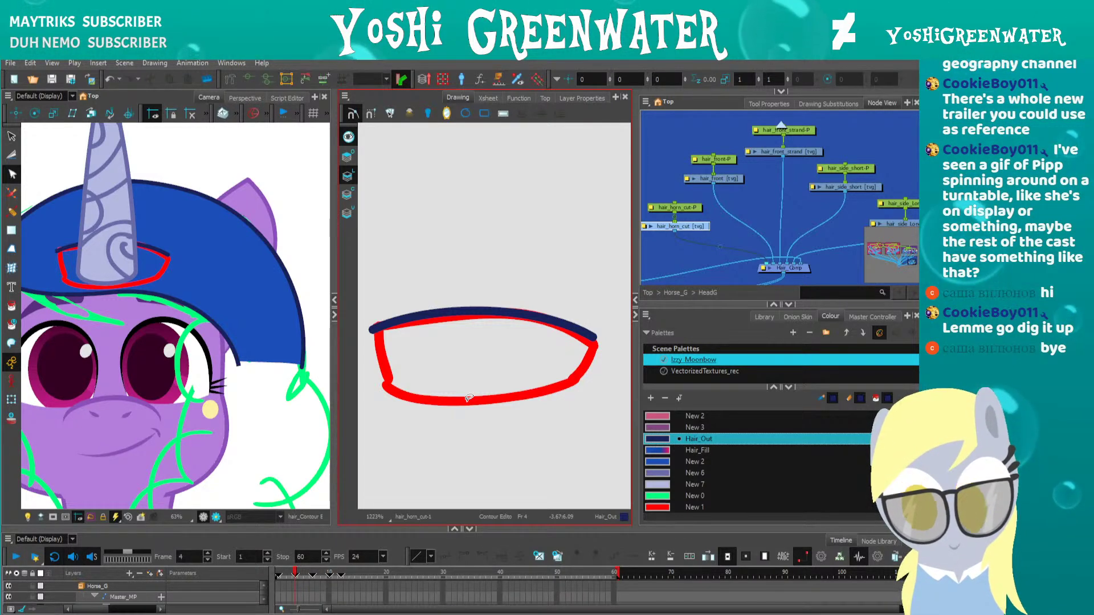
pyautogui.moveTo(683, 304); pyautogui.dragTo(683, 326)
pyautogui.moveTo(660, 281); pyautogui.dragTo(681, 278)
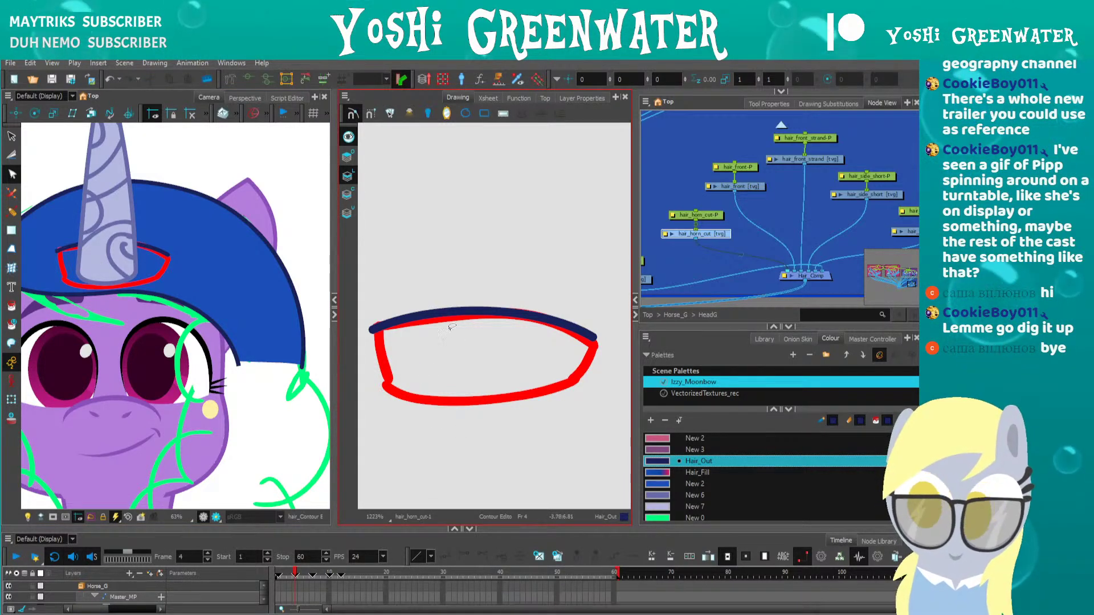
pyautogui.press('space')
pyautogui.moveTo(437, 307); pyautogui.dragTo(442, 287)
pyautogui.moveTo(654, 327); pyautogui.dragTo(654, 343)
pyautogui.moveTo(740, 256); pyautogui.dragTo(758, 258)
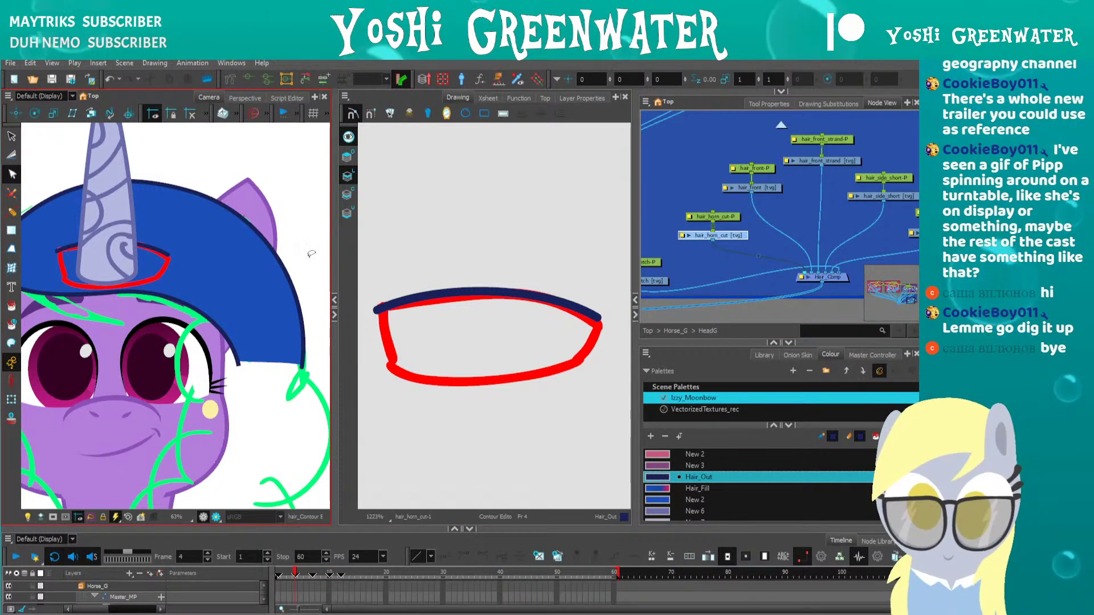
# Draw straight Hair_Out lines for the left, lower and right sides, closing the outline onto both ends of the arch
pyautogui.hotkey('alt', '-')
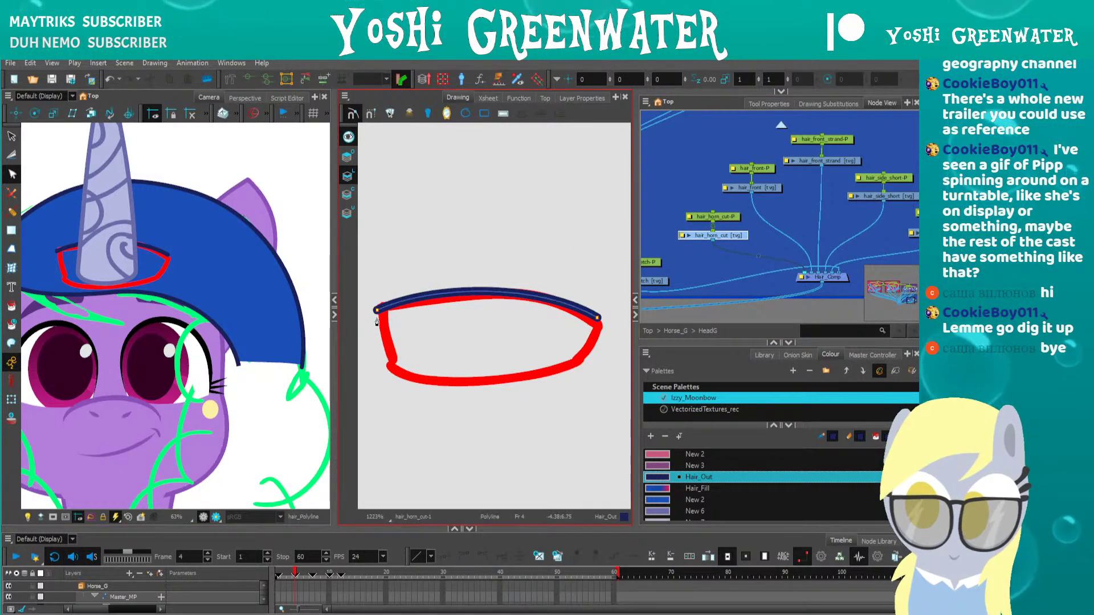
pyautogui.click(377, 310)
pyautogui.click(392, 375)
pyautogui.click(591, 370)
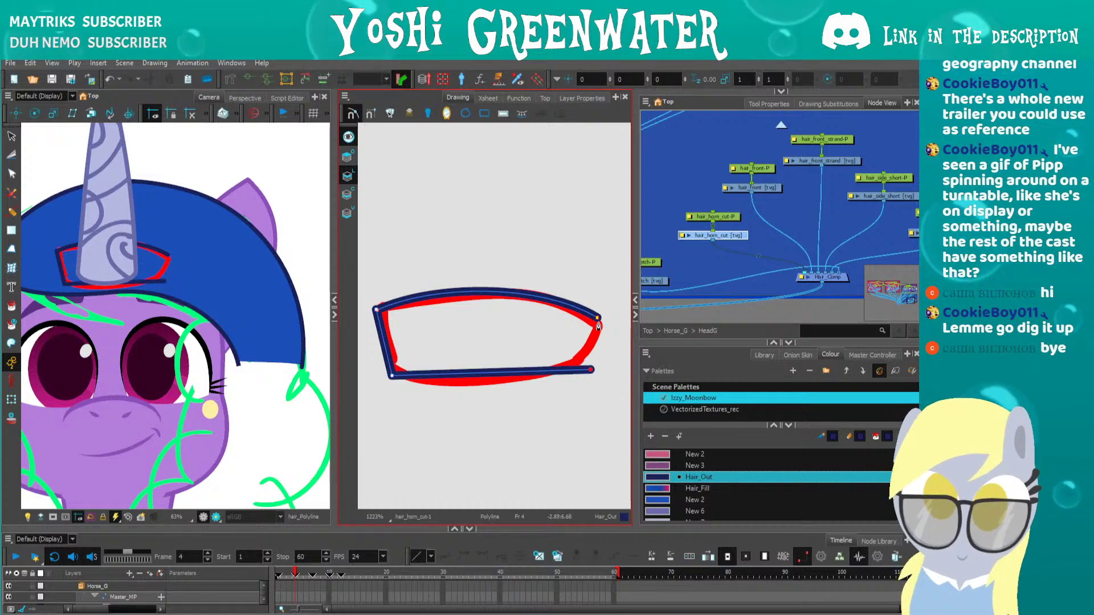
pyautogui.click(597, 318)
# Line up the side lines' end points with the ends of the arch at both upper corners of the outline
pyautogui.hotkey('alt', 'q')
pyautogui.scroll(4, 596, 321)
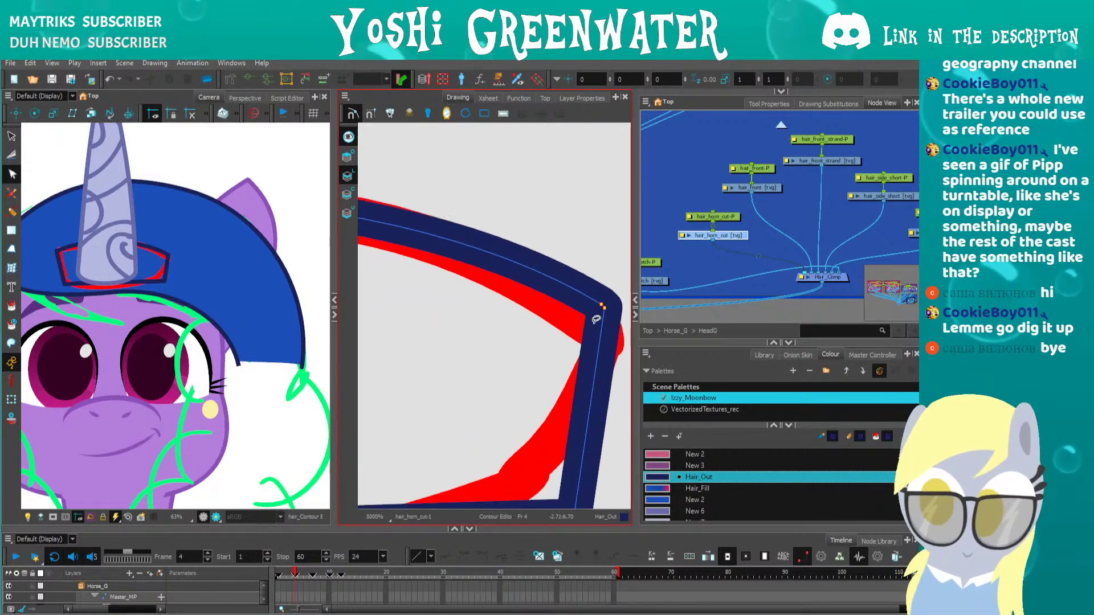
pyautogui.scroll(-5, 596, 319)
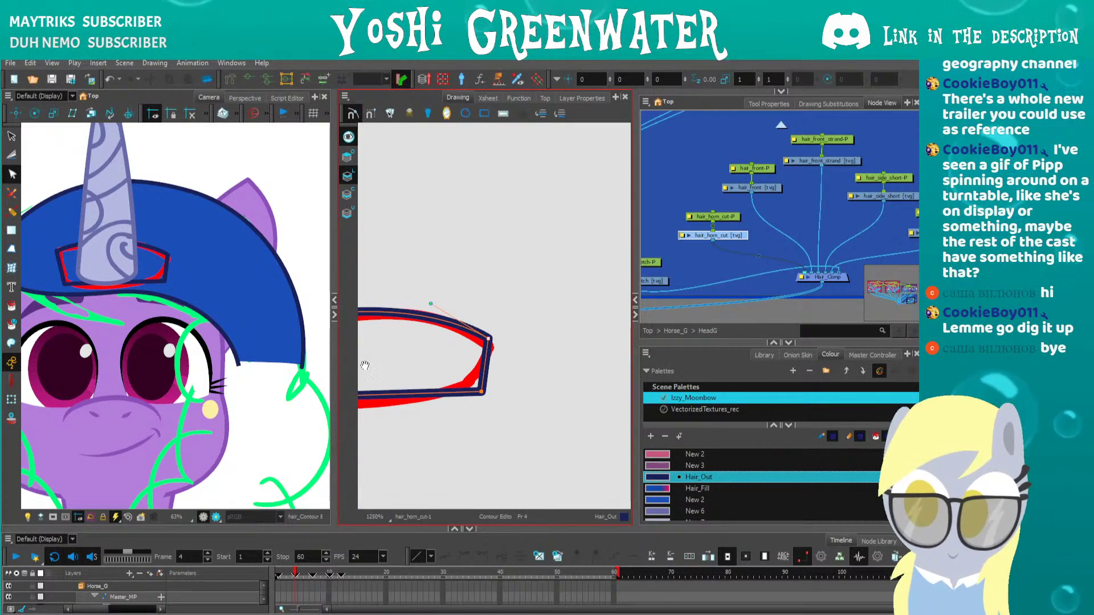
pyautogui.moveTo(365, 366); pyautogui.dragTo(453, 381)
pyautogui.scroll(8, 360, 343)
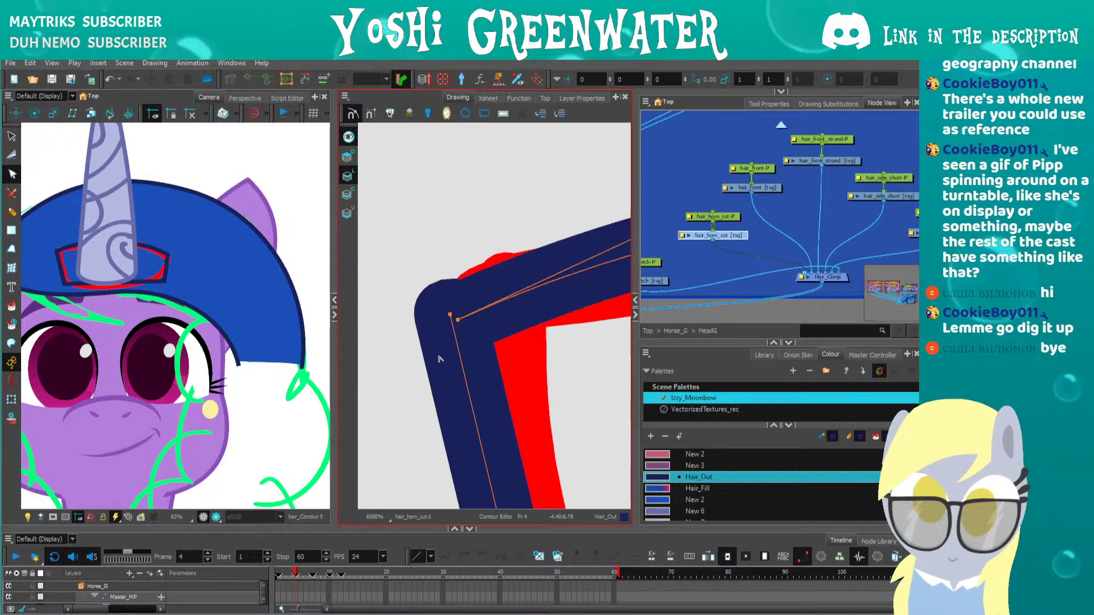
pyautogui.scroll(-2, 448, 341)
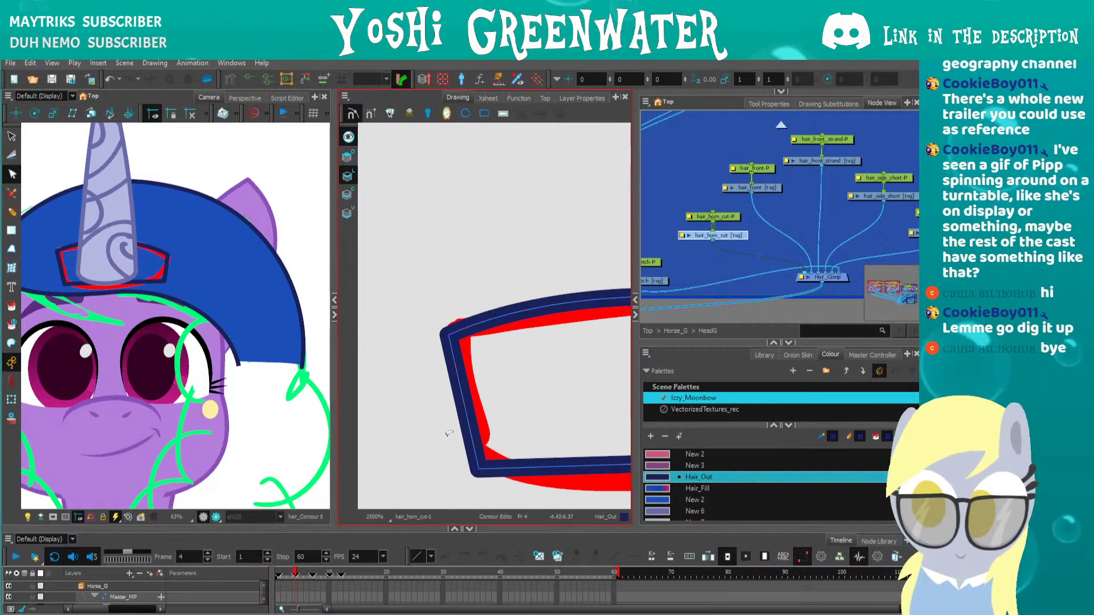
pyautogui.scroll(5, 459, 390)
pyautogui.scroll(-10, 478, 409)
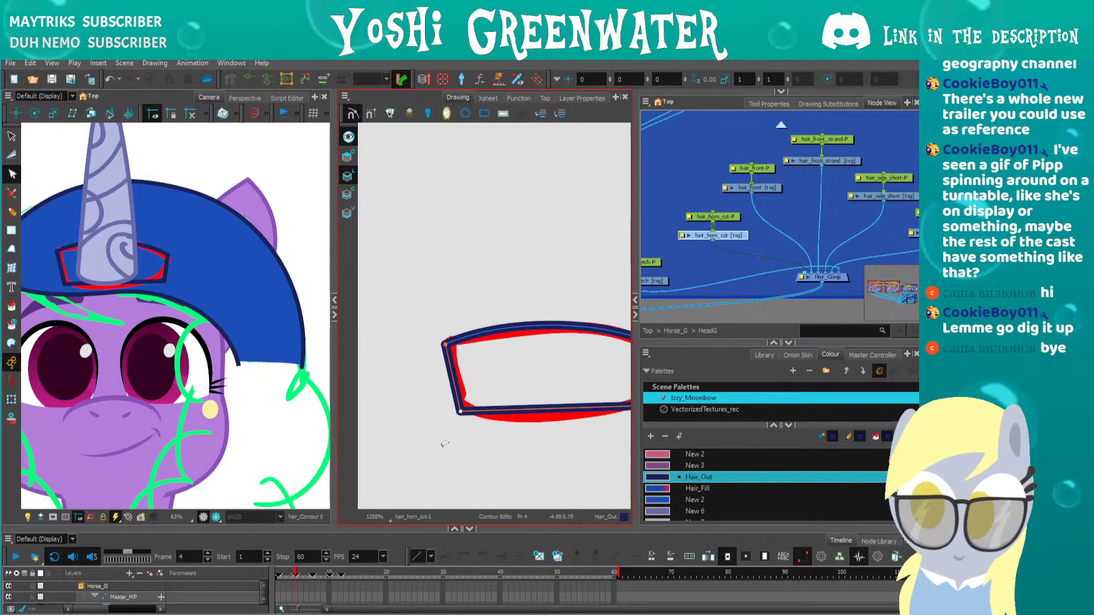
# Move the outline's lower edge well below the red sketch and level its two corners
pyautogui.press('Down')
pyautogui.press('Down')
pyautogui.press('Down')
pyautogui.press('Down')
pyautogui.press('Down')
pyautogui.press('Down')
pyautogui.press('Down')
pyautogui.press('Down')
pyautogui.press('Down')
pyautogui.press('Down')
pyautogui.press('Down')
pyautogui.press('Down')
pyautogui.press('Down')
pyautogui.press('Down')
pyautogui.press('Down')
pyautogui.press('Down')
pyautogui.press('Down')
pyautogui.press('Down')
pyautogui.press('Down')
pyautogui.press('Down')
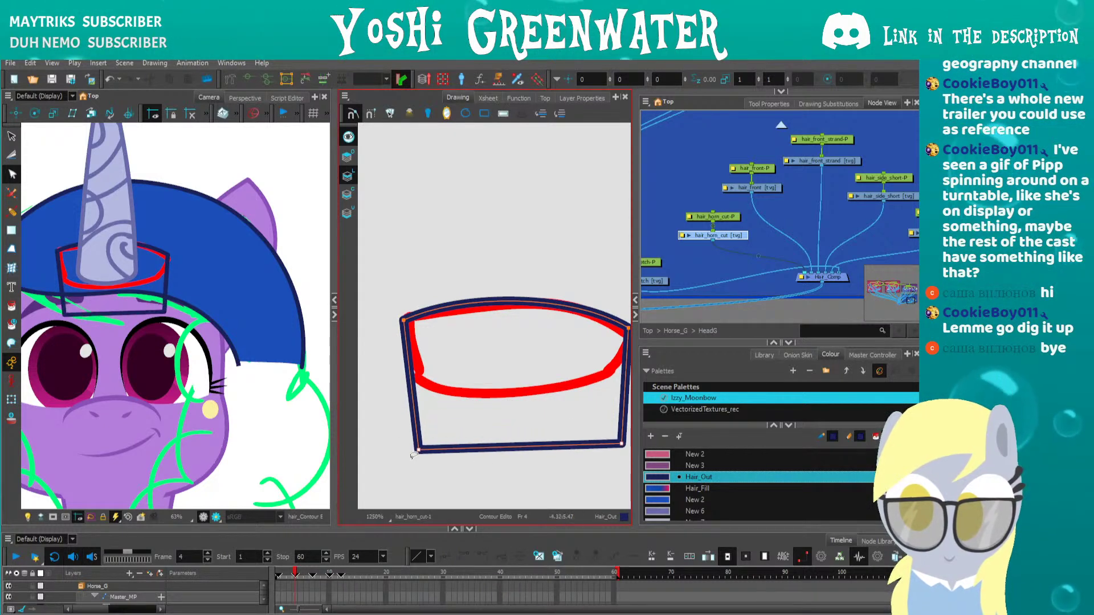
pyautogui.press('Down')
pyautogui.press('Down')
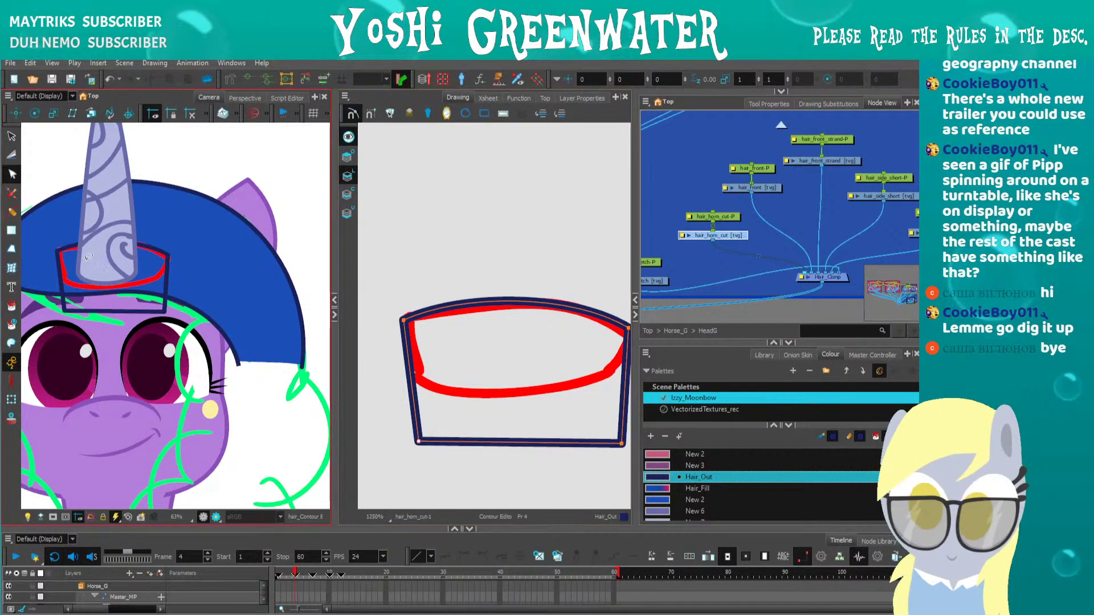
# Bow the outline's lower edge slightly downward and adjust both lower corners horizontally so the sides run nearly vertical
pyautogui.scroll(-1, 268, 361)
pyautogui.scroll(-1, 393, 425)
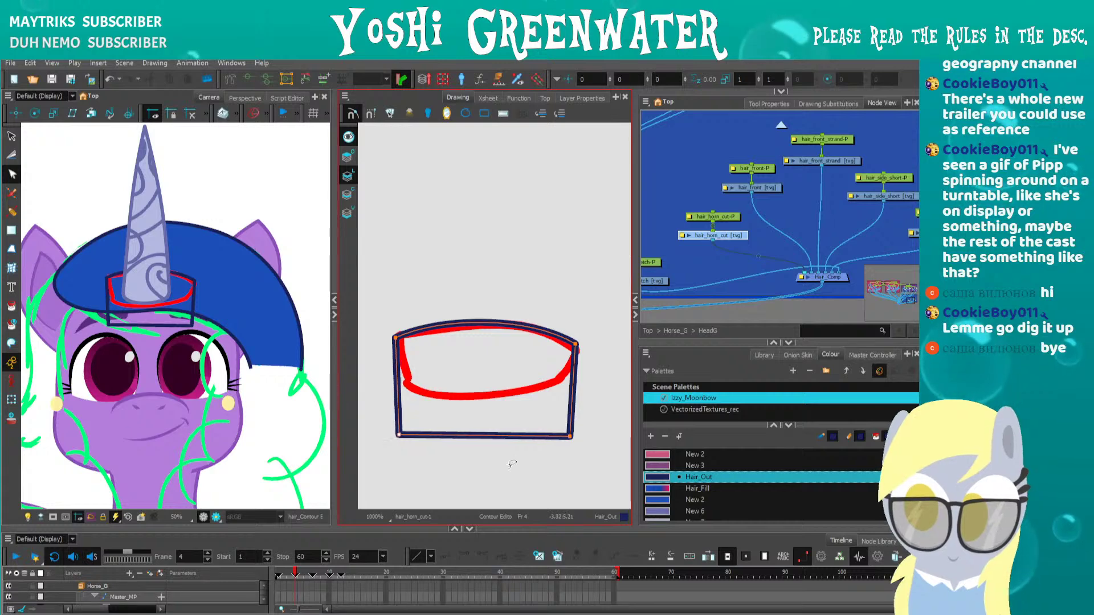
pyautogui.press('Right')
pyautogui.press('Right')
pyautogui.press('Right')
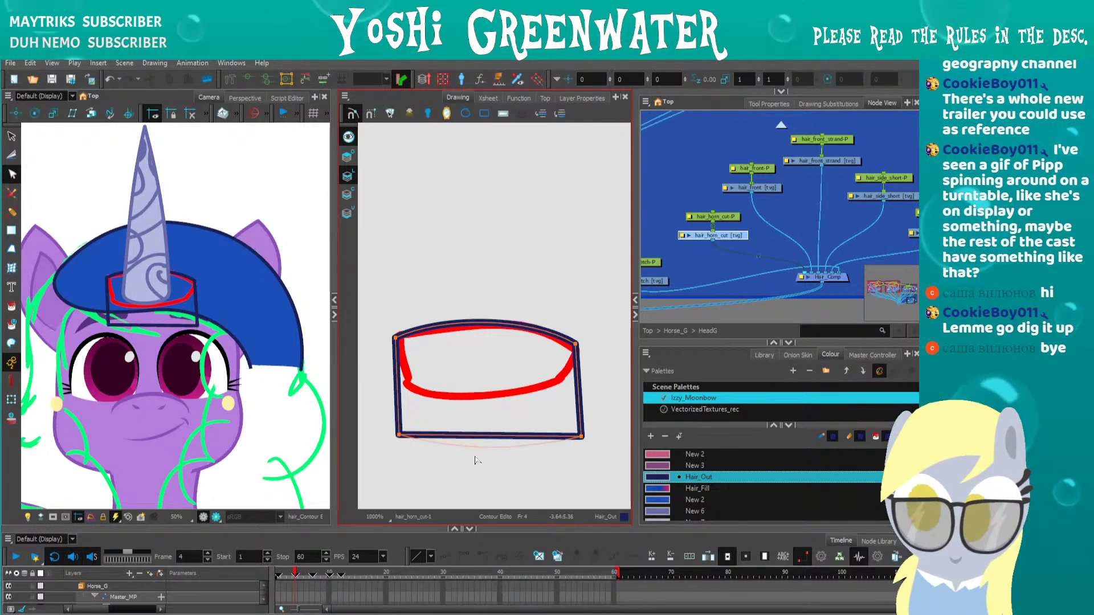
pyautogui.moveTo(475, 457); pyautogui.dragTo(475, 458)
pyautogui.moveTo(410, 450); pyautogui.dragTo(398, 454)
pyautogui.press('Left')
pyautogui.moveTo(556, 412); pyautogui.dragTo(561, 452)
pyautogui.press('Left')
pyautogui.press('Left')
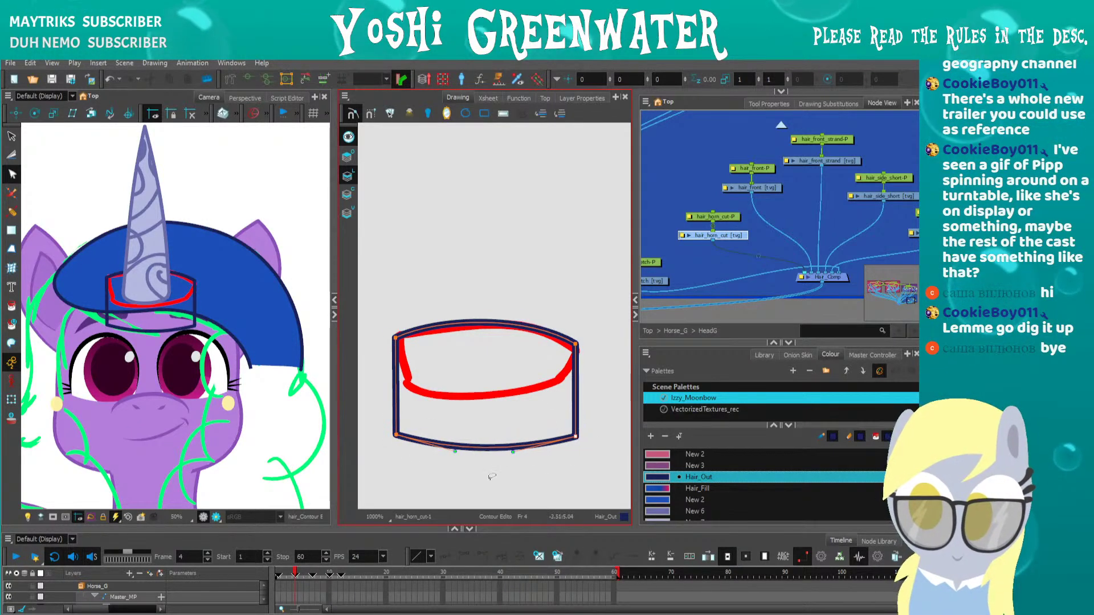
# Shift the outline's upper right corner outward and reshape the top arch with its curve handles
pyautogui.moveTo(564, 312); pyautogui.dragTo(561, 360)
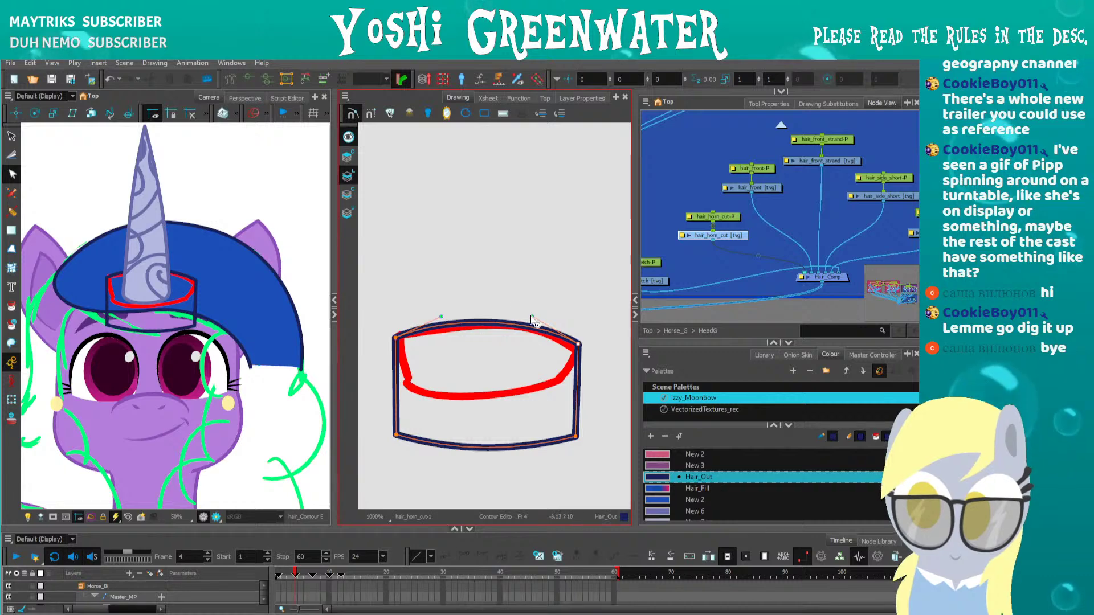
pyautogui.moveTo(533, 321); pyautogui.dragTo(530, 314)
pyautogui.moveTo(448, 314); pyautogui.dragTo(449, 314)
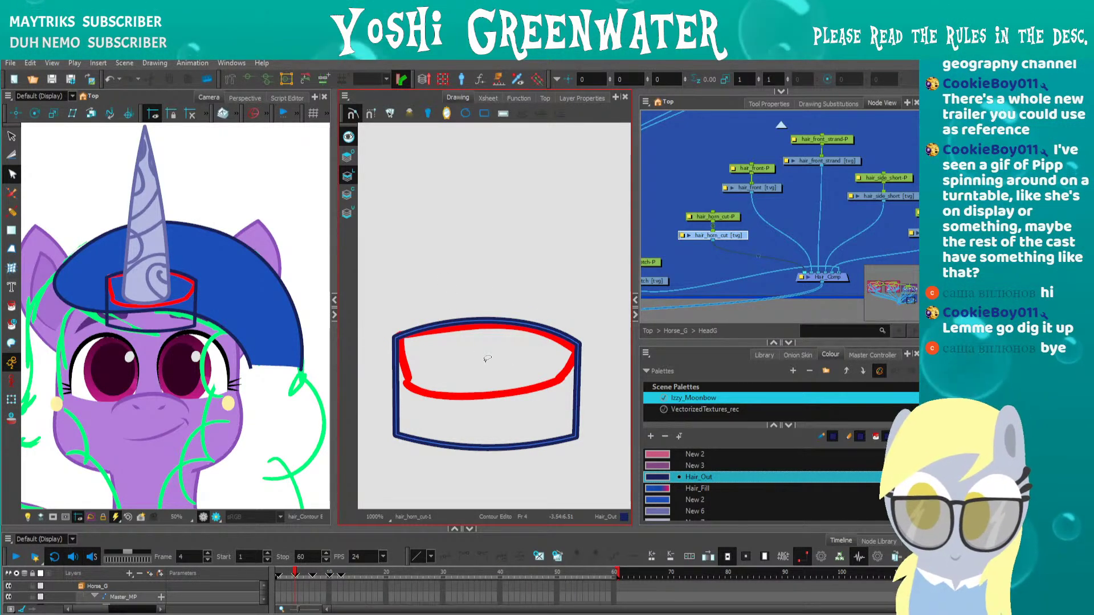
# Rename the solid blue swatch to Hair_N_Gradient
pyautogui.click(657, 500)
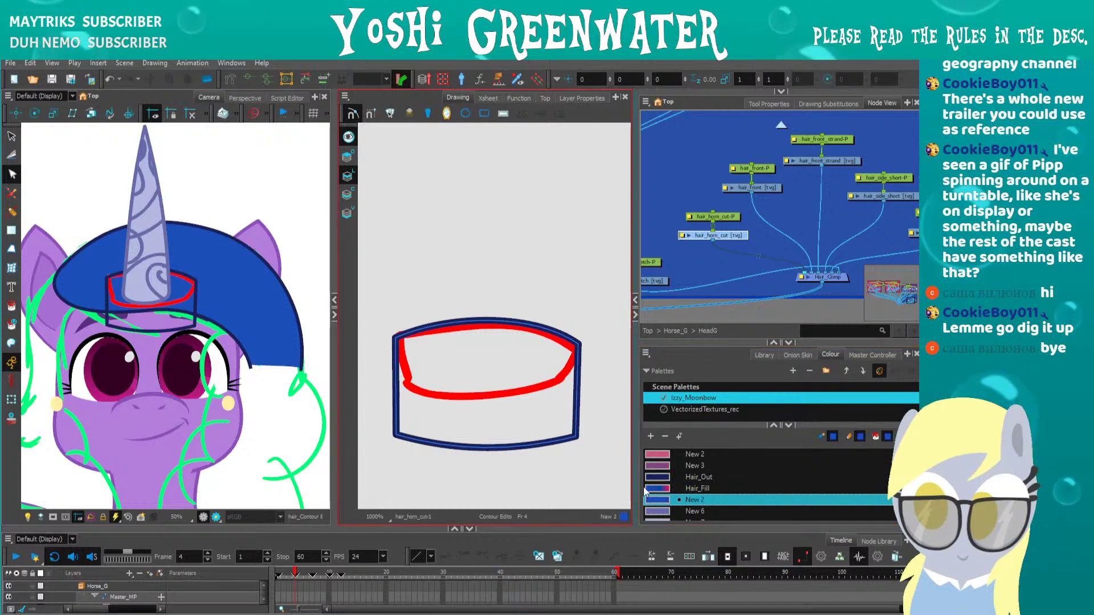
pyautogui.doubleClick(658, 500)
pyautogui.moveTo(522, 416); pyautogui.dragTo(478, 418)
pyautogui.write('Hair_N_')
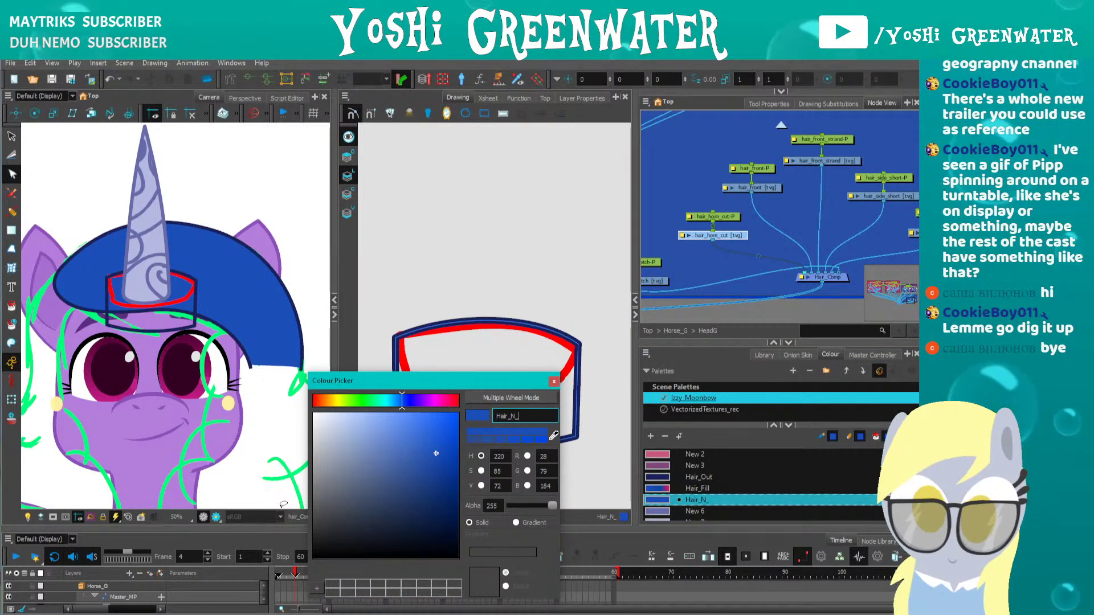
pyautogui.write('Gradient')
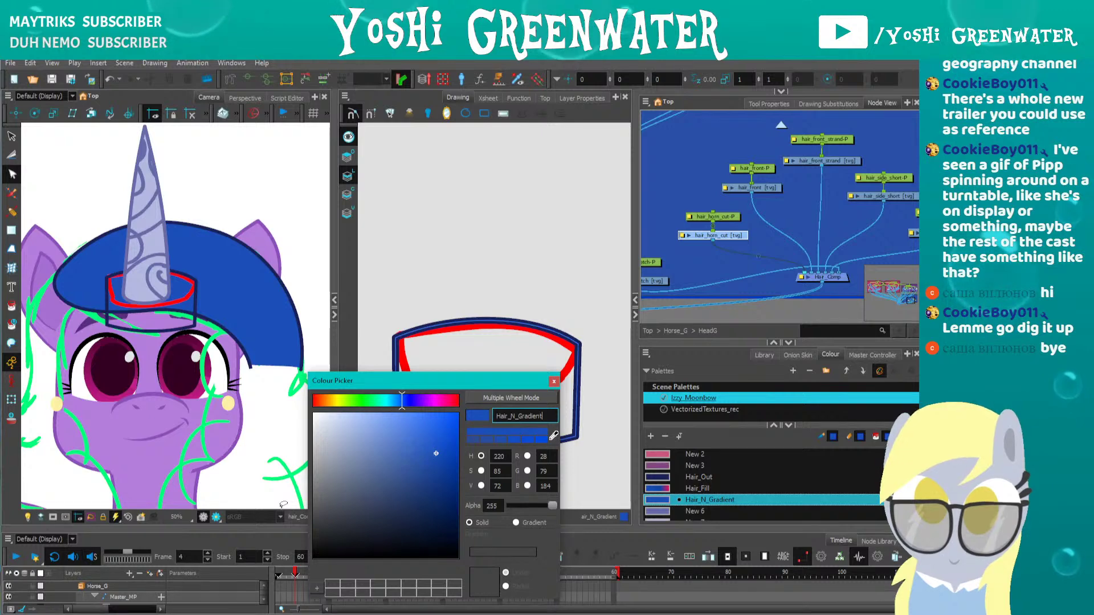
pyautogui.click(553, 381)
# Fill the outlined shape with Hair_N_Gradient and move the fill from the Line Art layer to the Colour Art layer
pyautogui.click(488, 377)
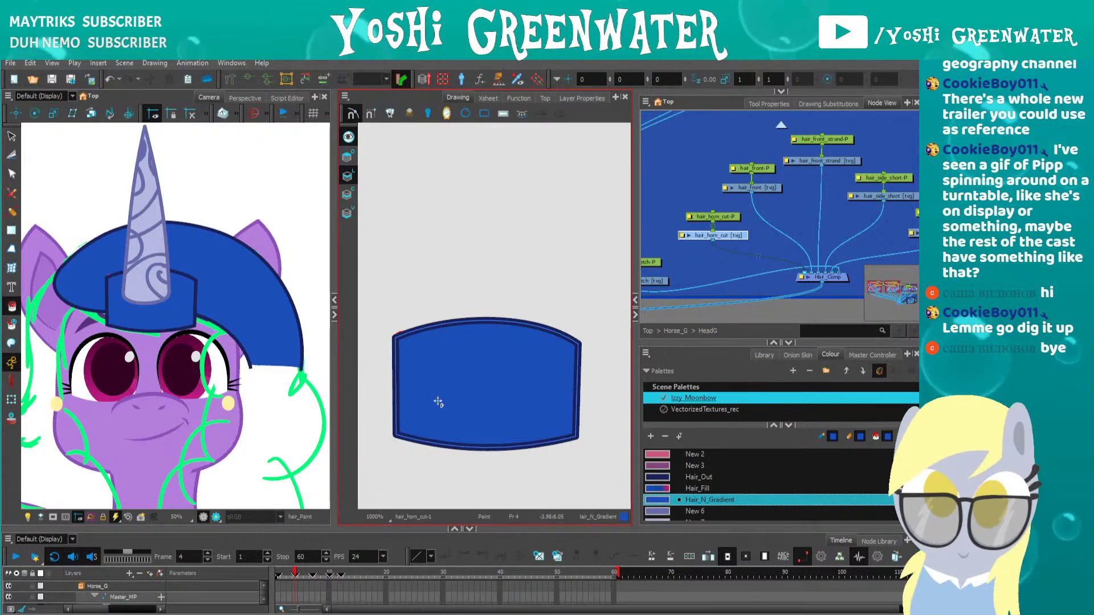
pyautogui.hotkey('alt', 's')
pyautogui.click(421, 373)
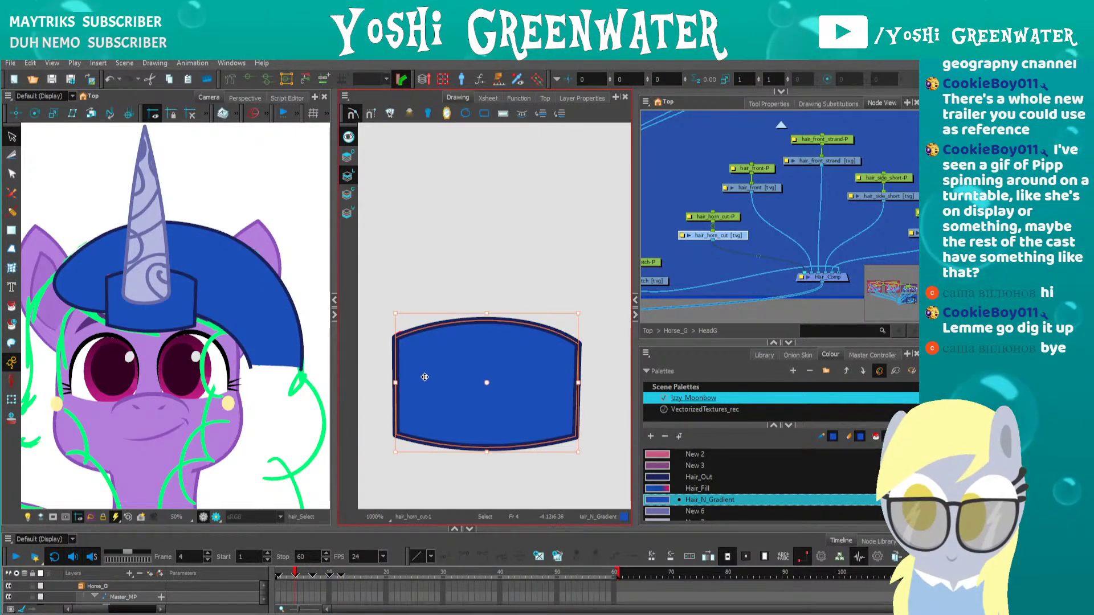
pyautogui.hotkey('ctrl', 'x')
pyautogui.click(346, 194)
pyautogui.hotkey('ctrl', 'v')
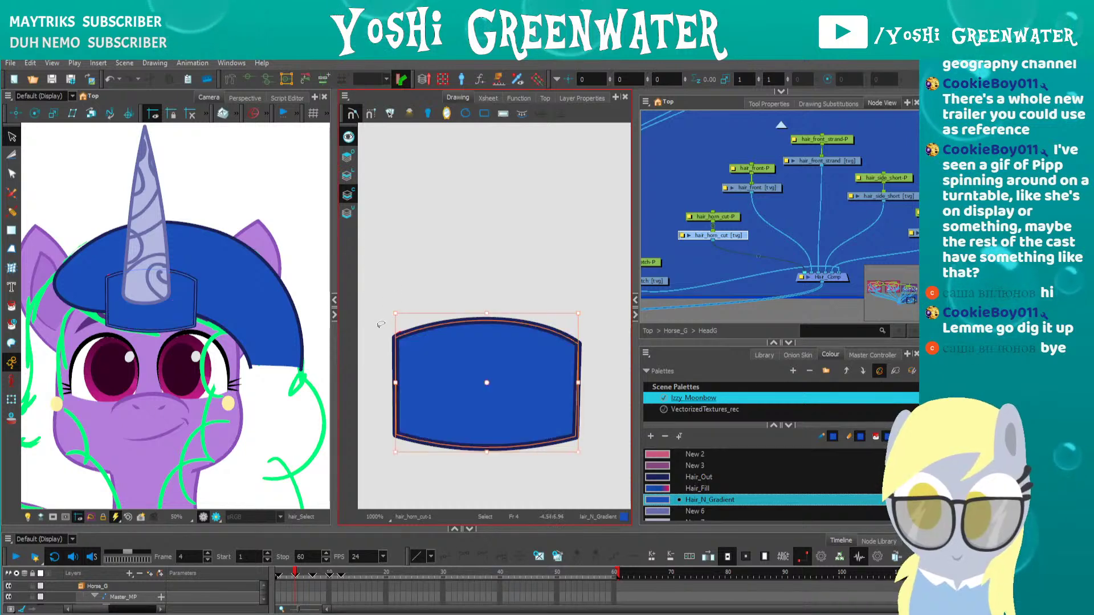
# Delete the side and bottom strokes of the patch outline on the Line Art layer, keeping only the top arch
pyautogui.click(348, 136)
pyautogui.click(347, 175)
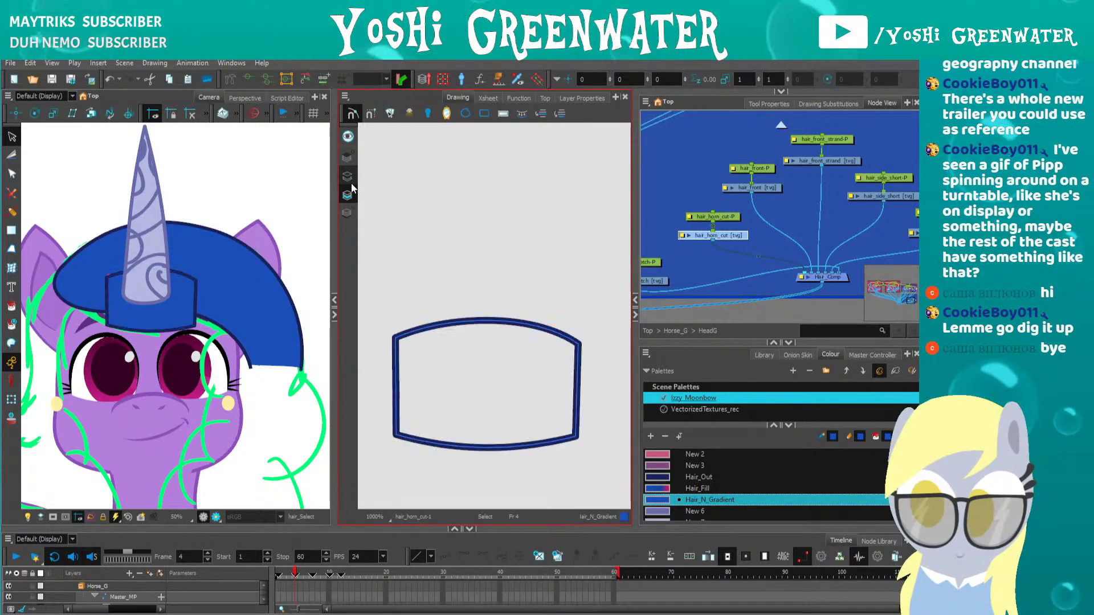
pyautogui.moveTo(379, 336)
pyautogui.mouseDown()
pyautogui.moveTo(406, 376)
pyautogui.moveTo(584, 399)
pyautogui.mouseUp()
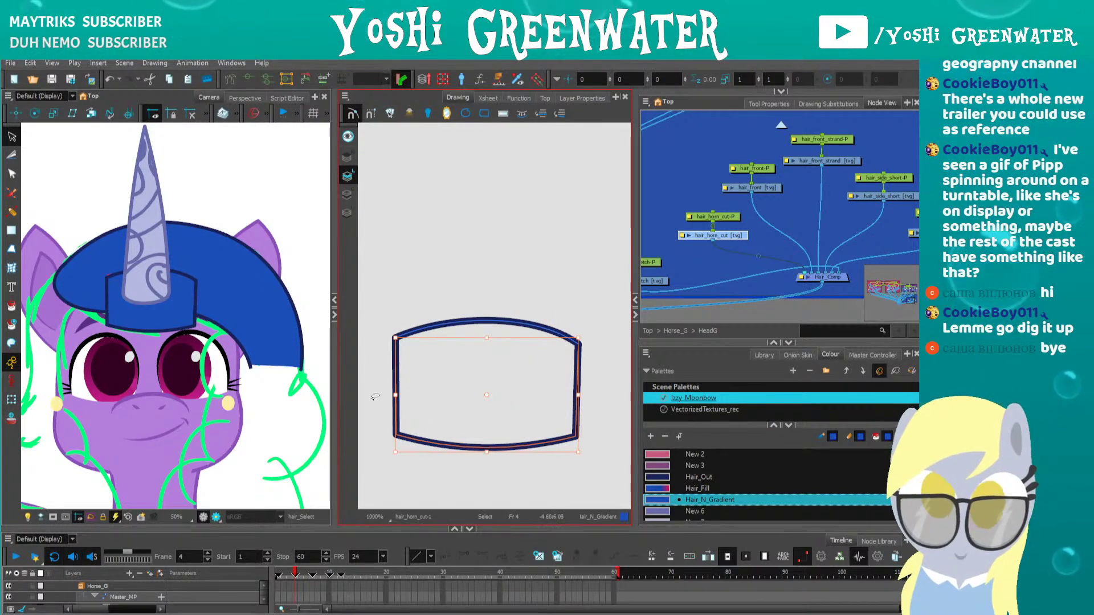
pyautogui.press('Delete')
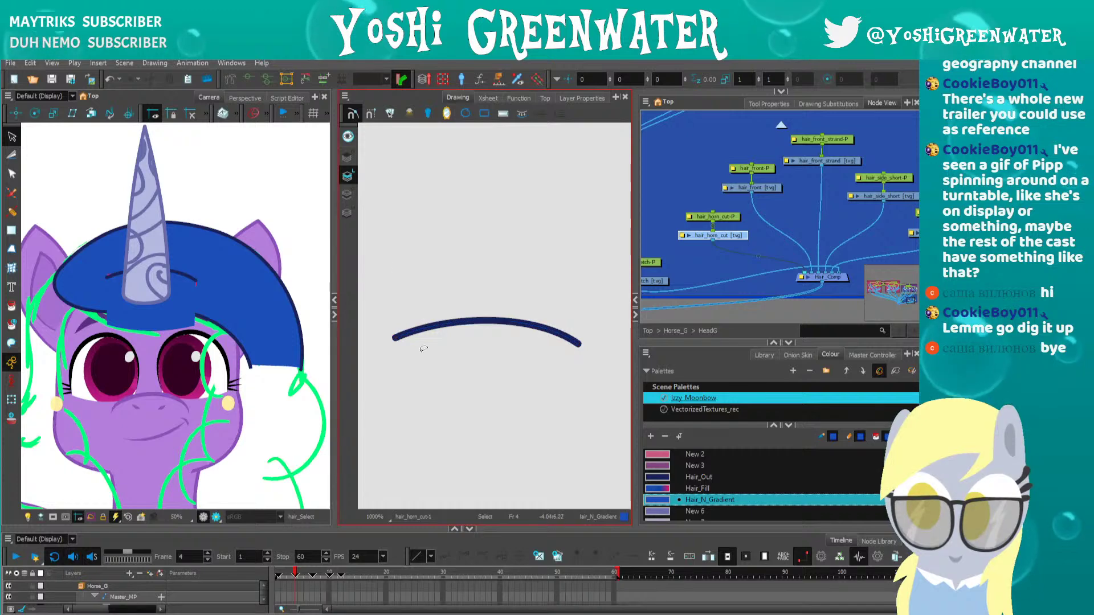
# Delete the rough red outline from the Underlay layer of the hair_horn_cut drawing
pyautogui.click(346, 195)
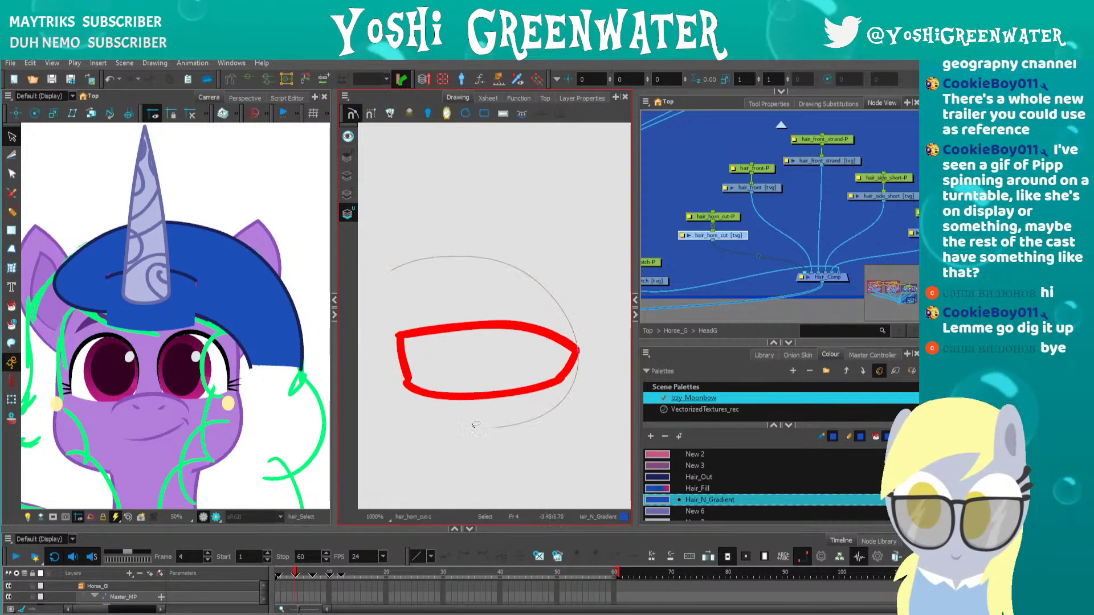
pyautogui.moveTo(475, 424); pyautogui.dragTo(391, 416)
pyautogui.press('Delete')
# Enlarge the node network view and insert a Line-Art node between the hair_horn_cut drawing and Hair_Comp
pyautogui.moveTo(634, 219); pyautogui.dragTo(561, 216)
pyautogui.moveTo(639, 341); pyautogui.dragTo(639, 395)
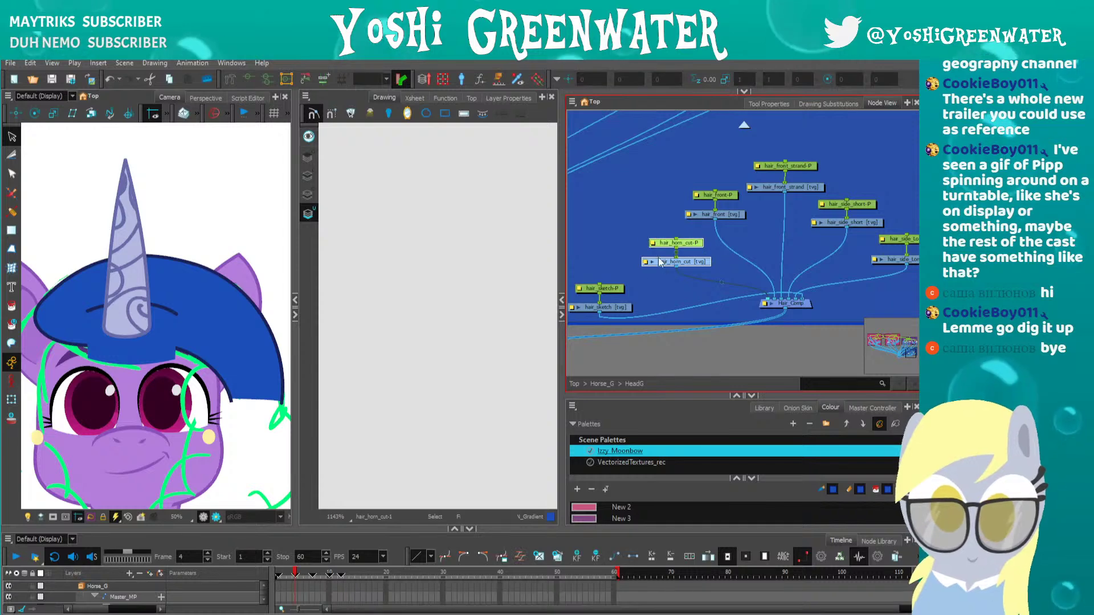
pyautogui.press('Tab')
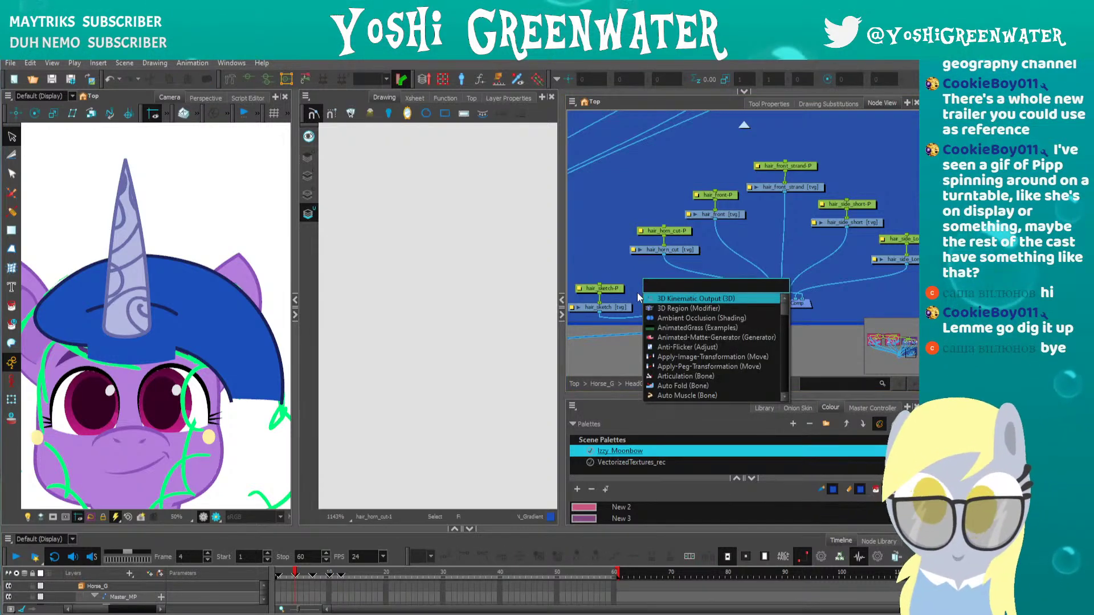
pyautogui.write('line')
pyautogui.press('Down')
pyautogui.press('Return')
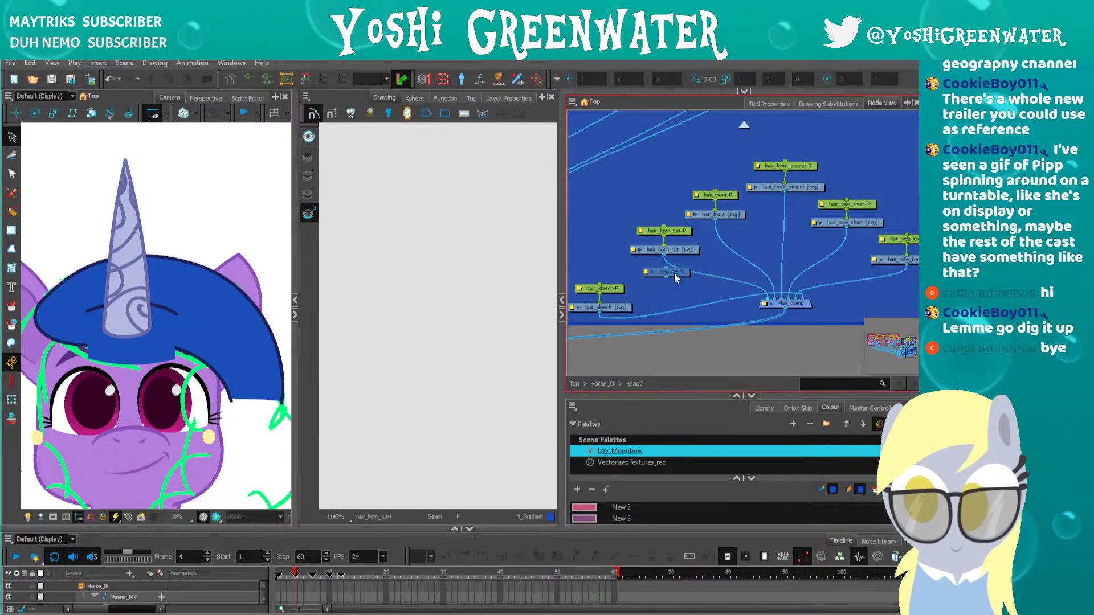
pyautogui.moveTo(683, 278); pyautogui.dragTo(678, 272)
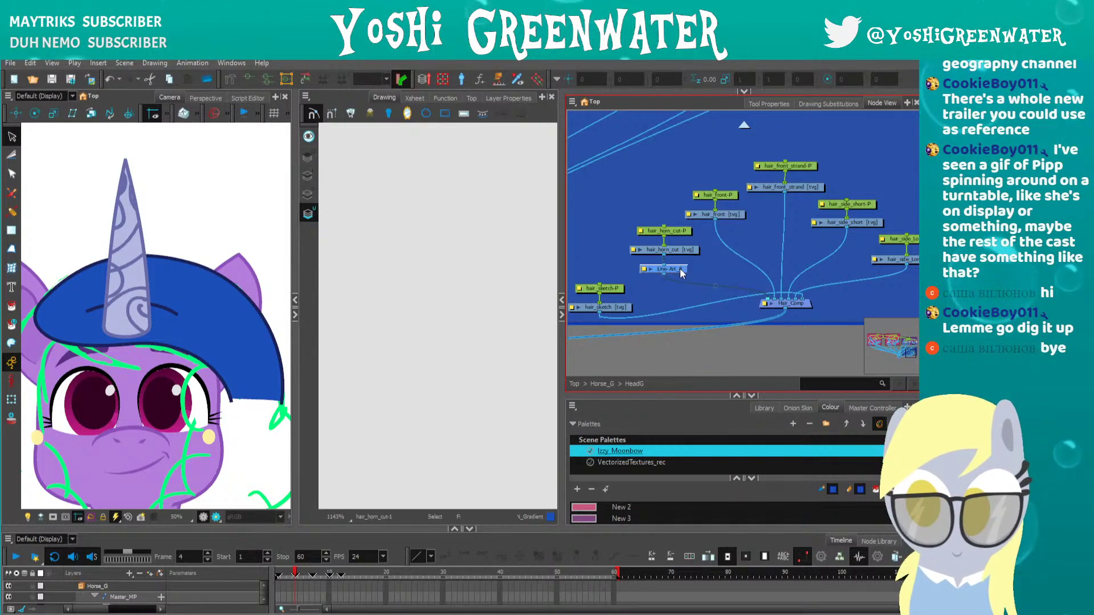
# Add a Colour-Art node, connect it to the hair_horn_cut drawing and place it below the Hair backdrop
pyautogui.press('Tab')
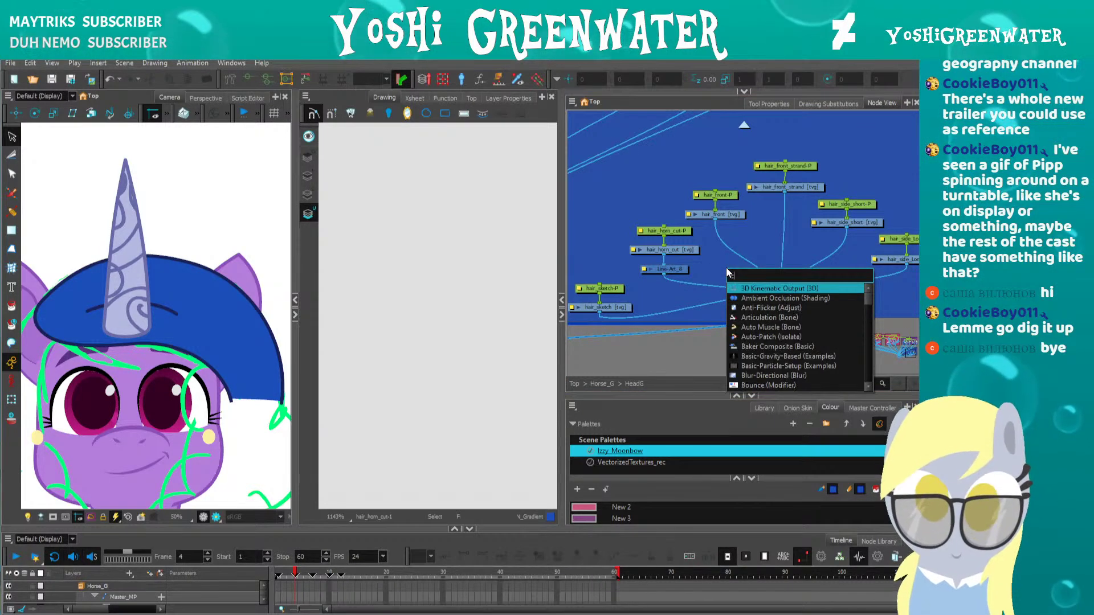
pyautogui.write('col')
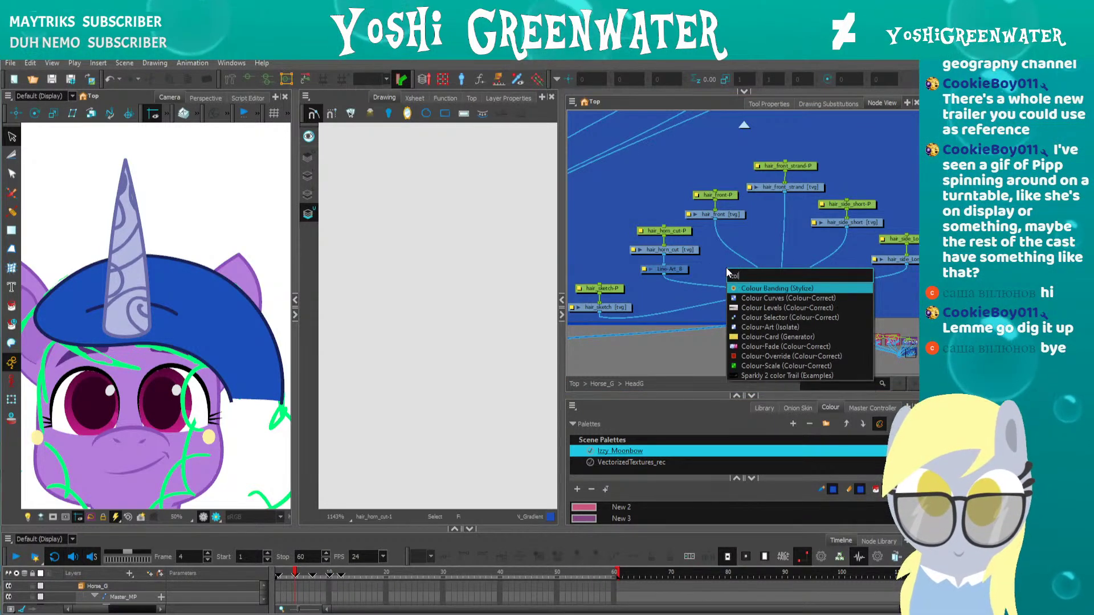
pyautogui.click(760, 327)
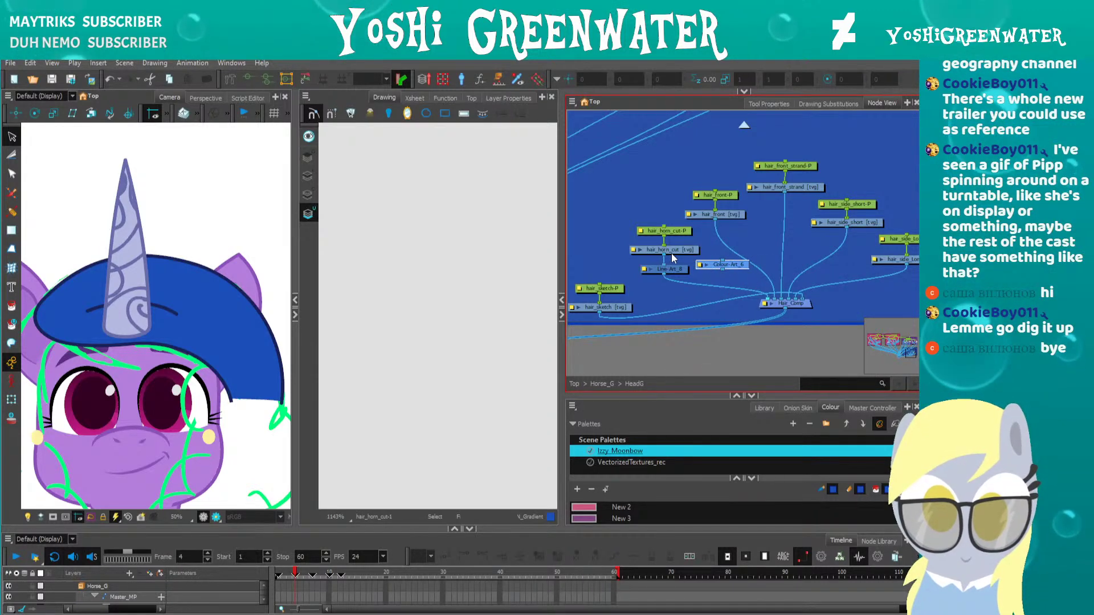
pyautogui.moveTo(716, 262); pyautogui.dragTo(715, 267)
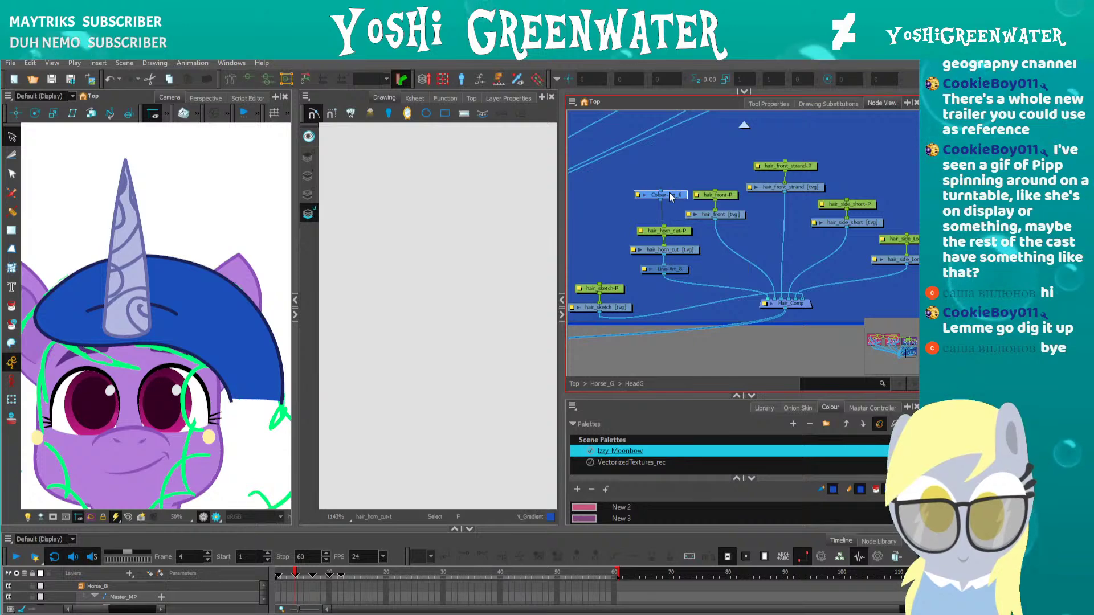
pyautogui.moveTo(677, 181); pyautogui.dragTo(756, 281)
# Add a Cutter node below the Colour-Art node and connect it between Colour-Art and Hair_Comp
pyautogui.press('Tab')
pyautogui.write('cutt')
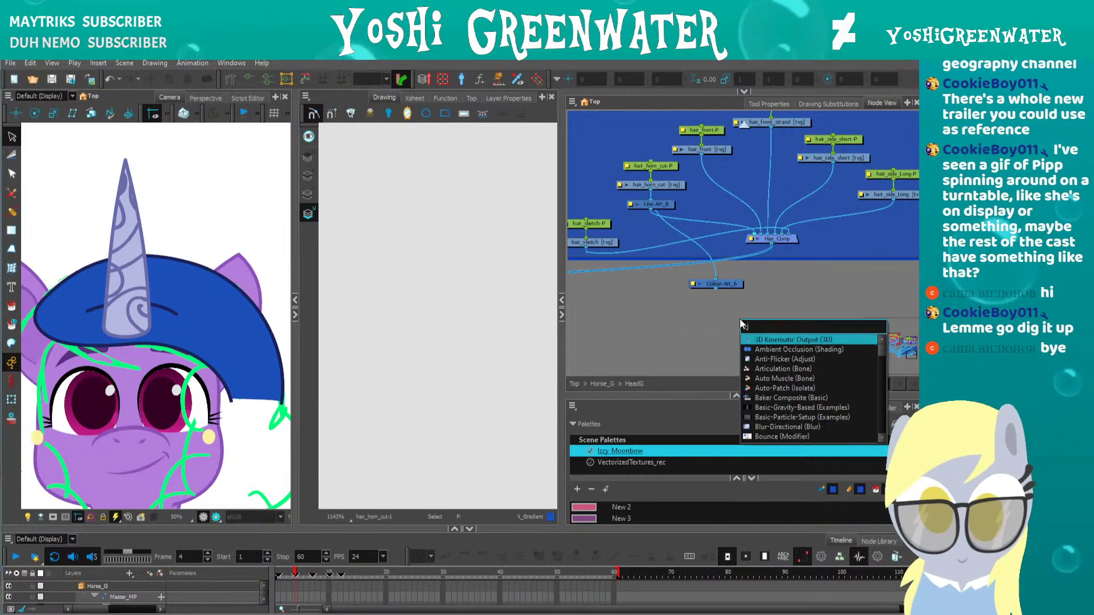
pyautogui.click(755, 336)
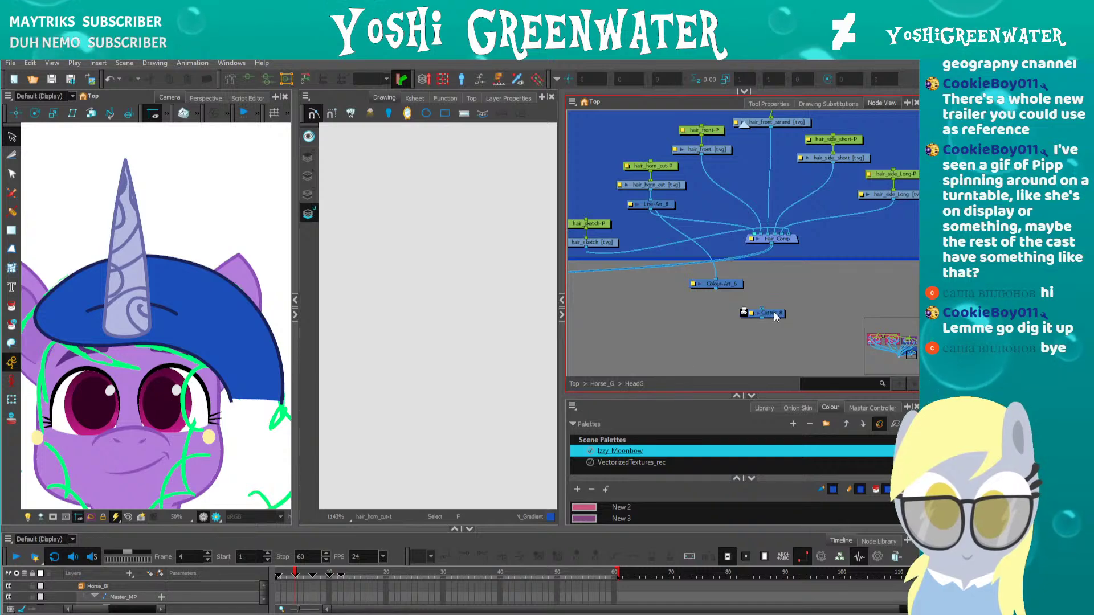
pyautogui.moveTo(776, 317); pyautogui.dragTo(749, 240)
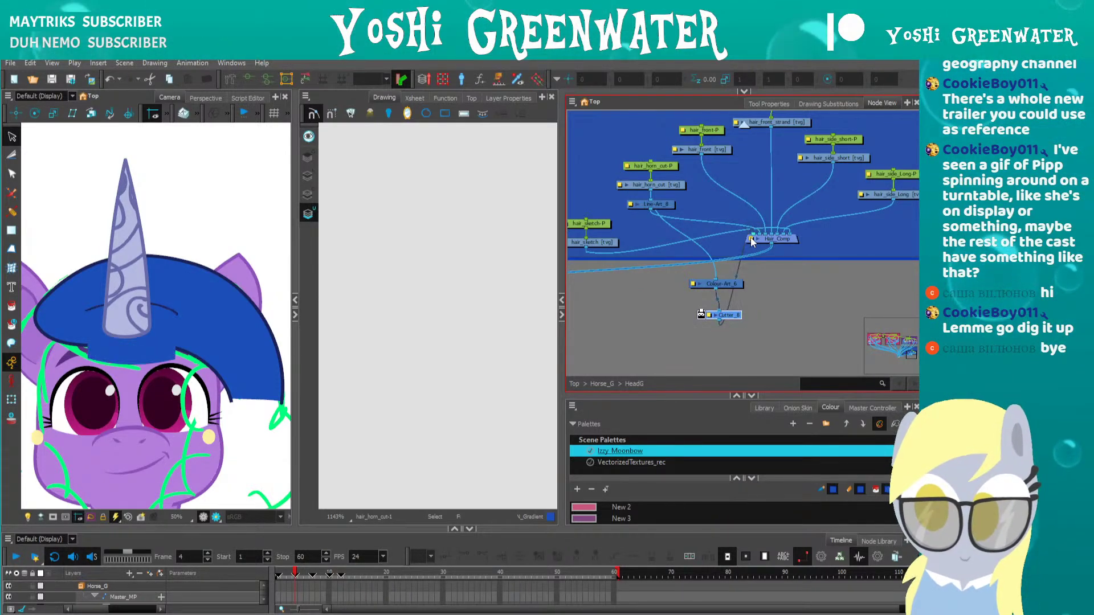
# Shift the new Line-Art node aside so it clears the connection from hair_horn_cut to Colour-Art
pyautogui.scroll(2, 748, 241)
pyautogui.moveTo(638, 191); pyautogui.dragTo(617, 205)
pyautogui.moveTo(655, 209); pyautogui.dragTo(698, 219)
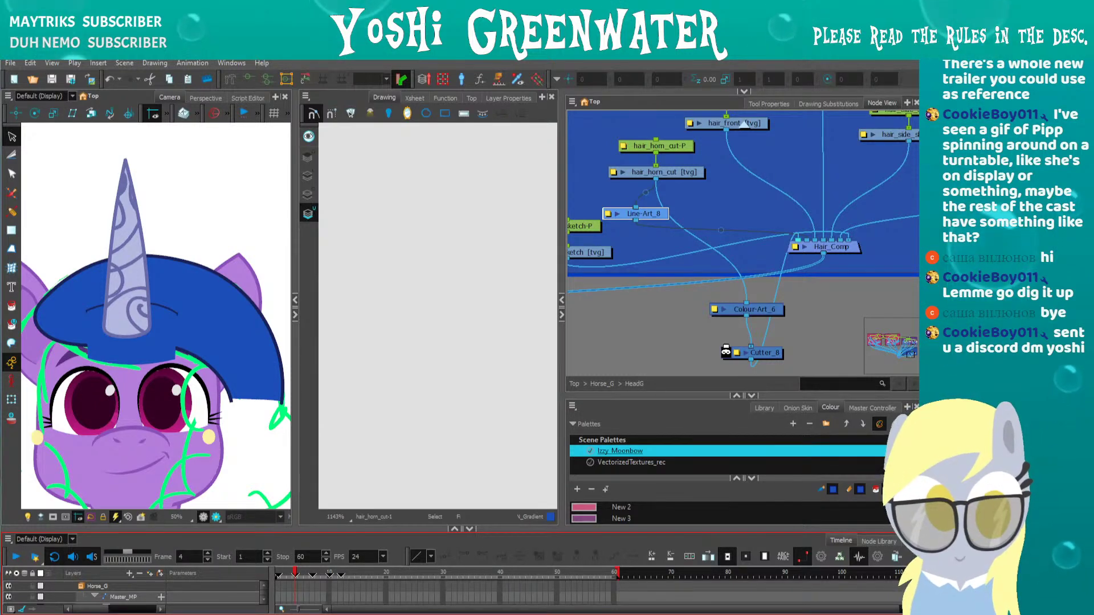
# Look over the pink pegasus reference image in the browser window and close that window
pyautogui.moveTo(69, 165); pyautogui.dragTo(232, 147)
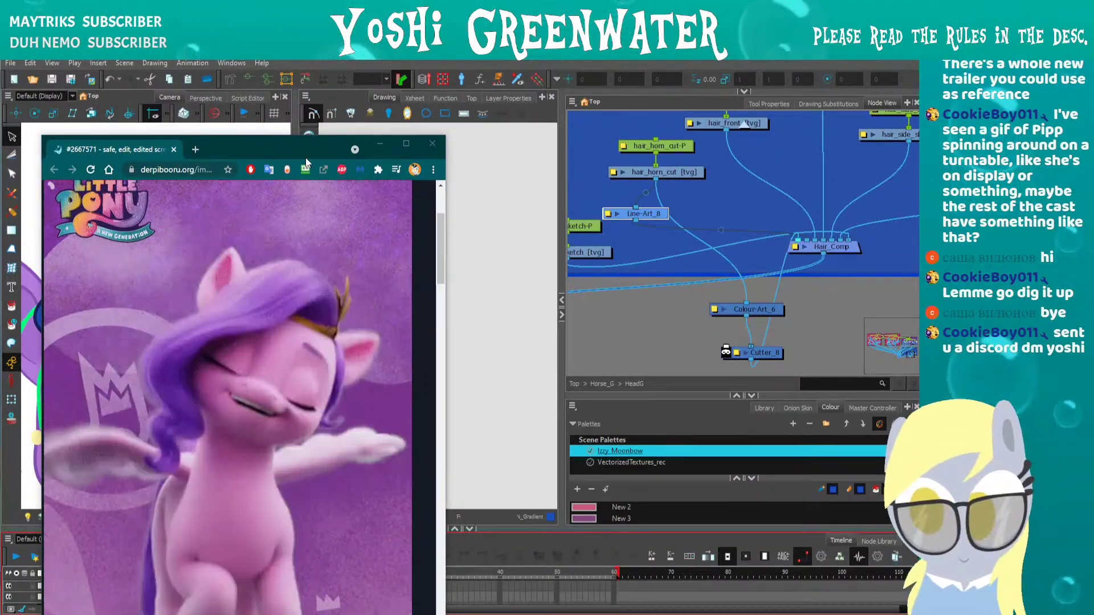
pyautogui.moveTo(305, 156); pyautogui.dragTo(389, 89)
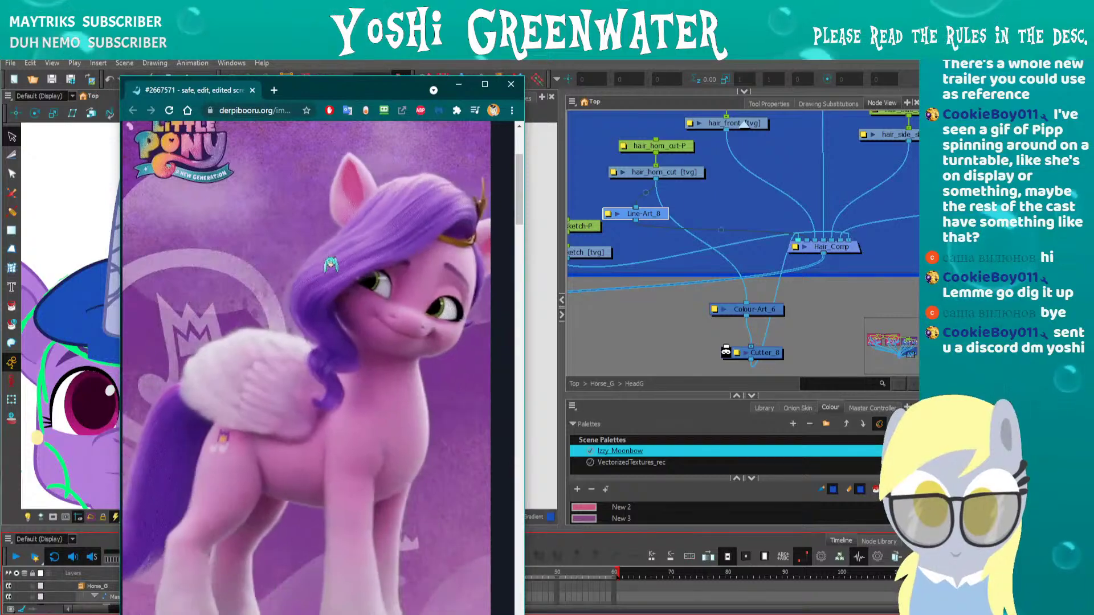
pyautogui.click(325, 260)
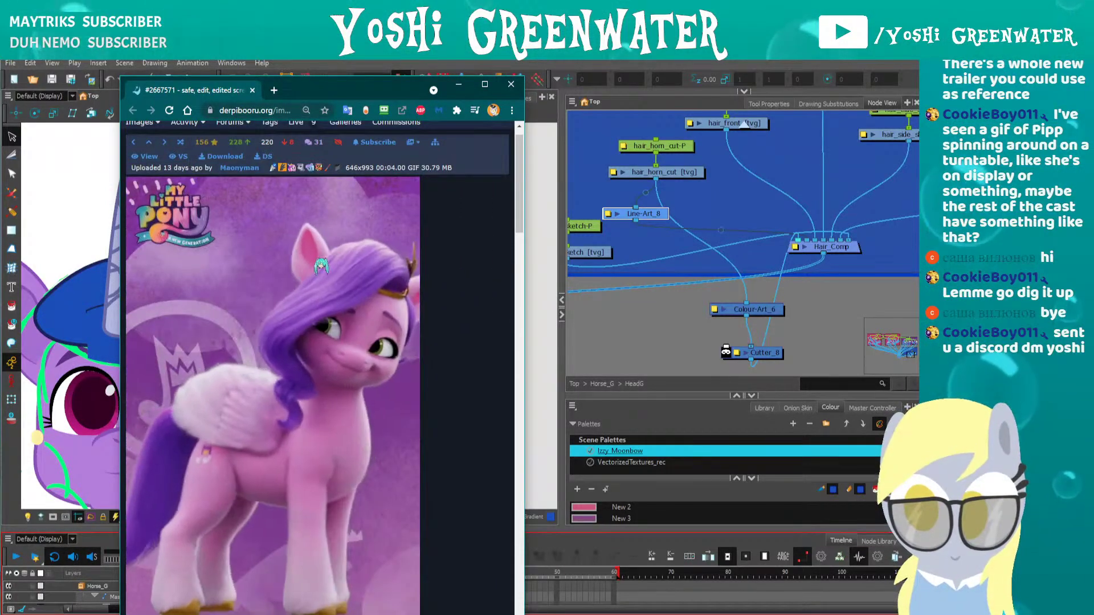
pyautogui.click(511, 85)
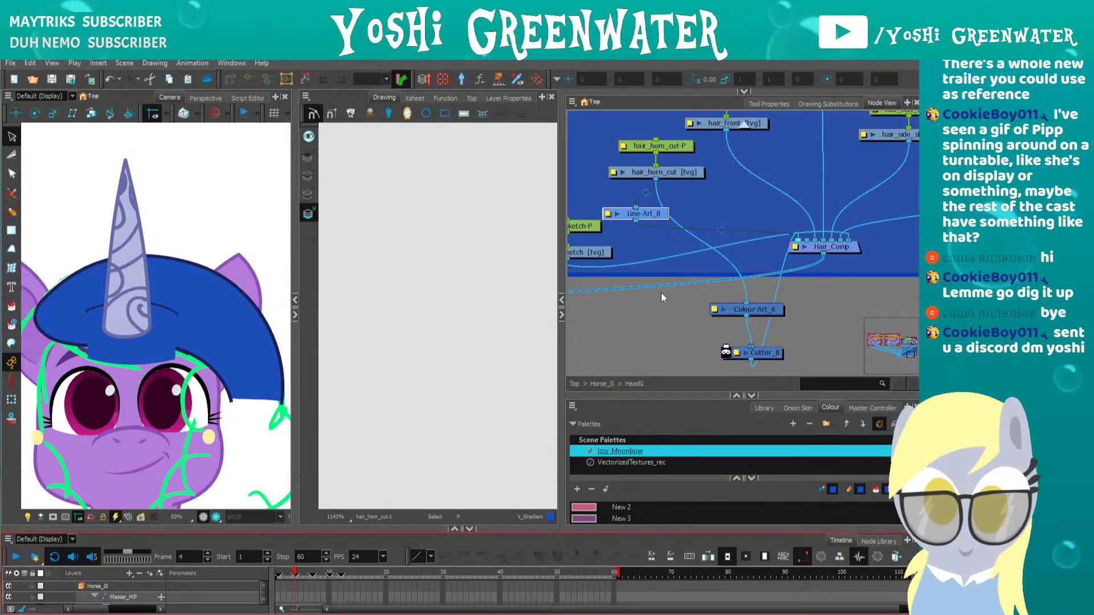
# Move the Colour-Art node up beside Line-Art under hair_horn_cut, and place the Cutter node below the Hair backdrop
pyautogui.click(756, 364)
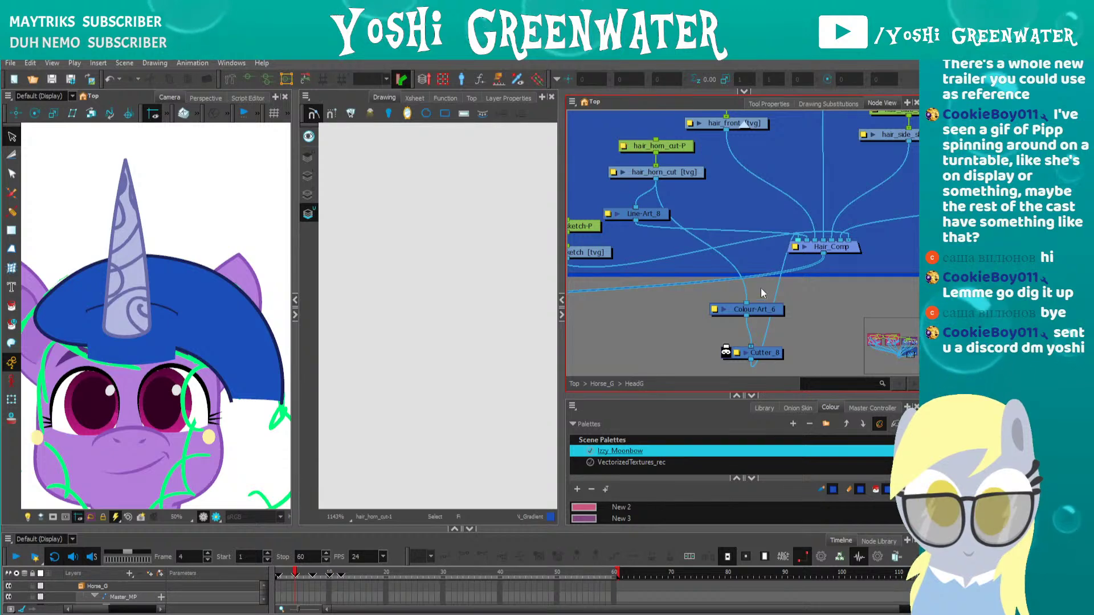
pyautogui.moveTo(765, 361); pyautogui.dragTo(743, 254)
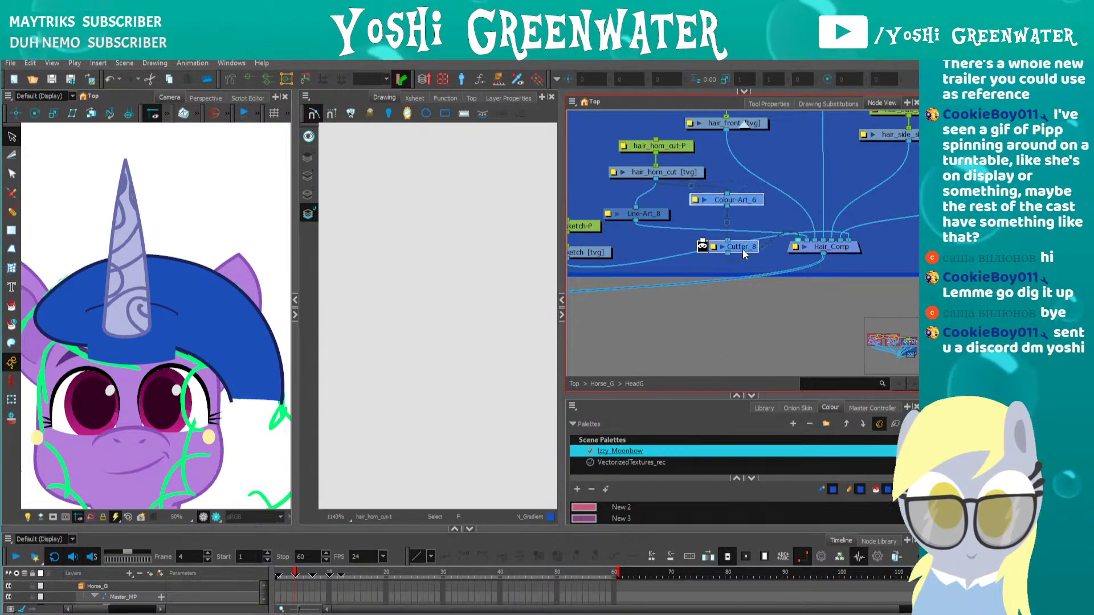
pyautogui.click(722, 246)
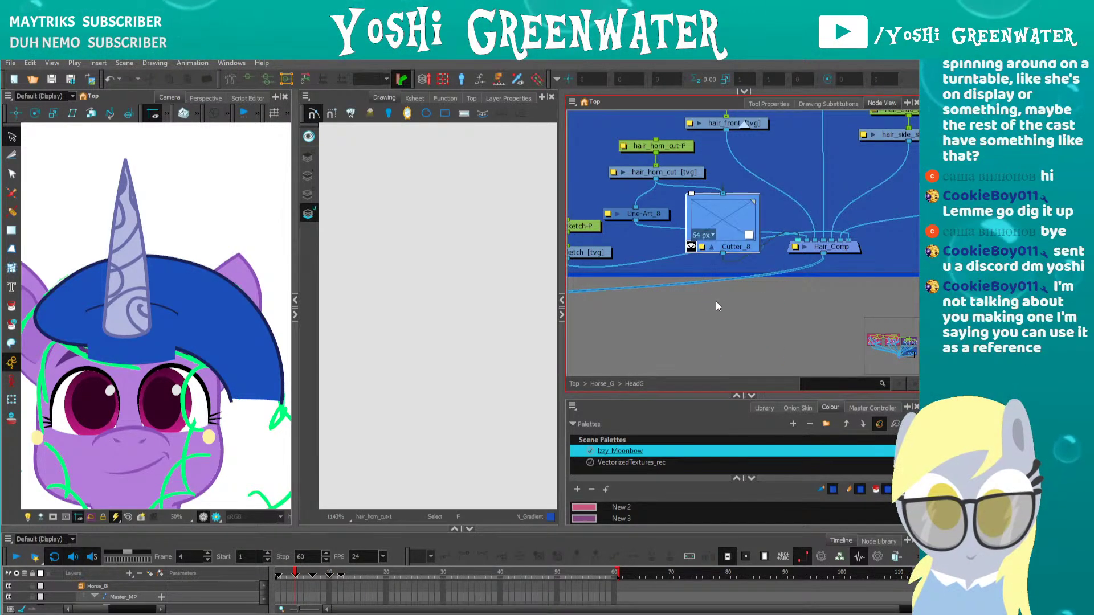
pyautogui.click(722, 316)
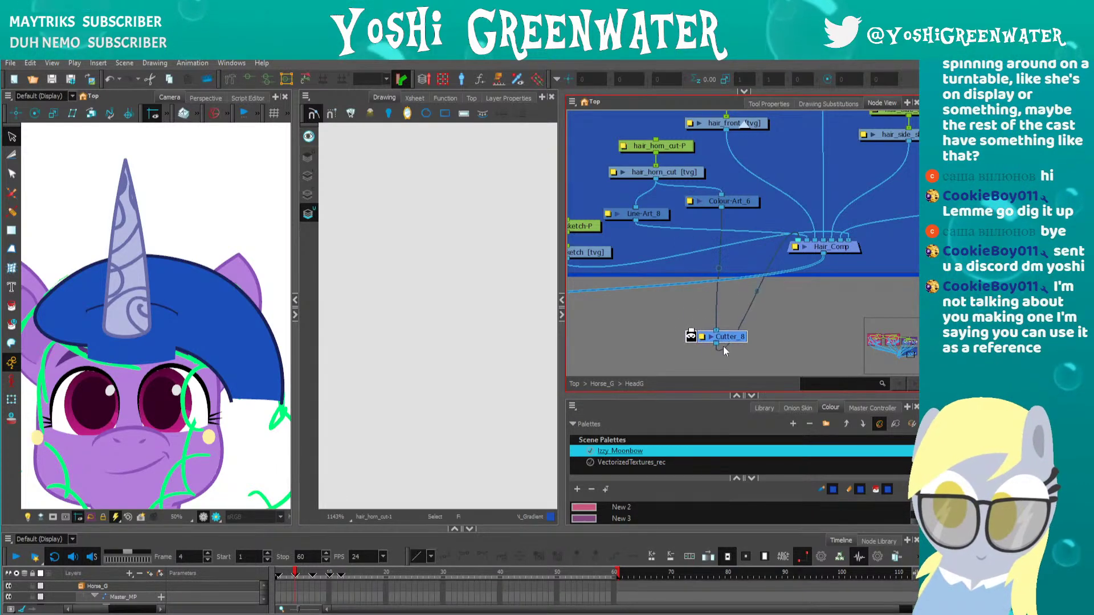
# Widen the node network view and nudge the hair Line-Art and Cutter nodes to tidy their connections
pyautogui.moveTo(565, 320)
pyautogui.mouseDown()
pyautogui.moveTo(519, 316)
pyautogui.moveTo(599, 335)
pyautogui.mouseUp()
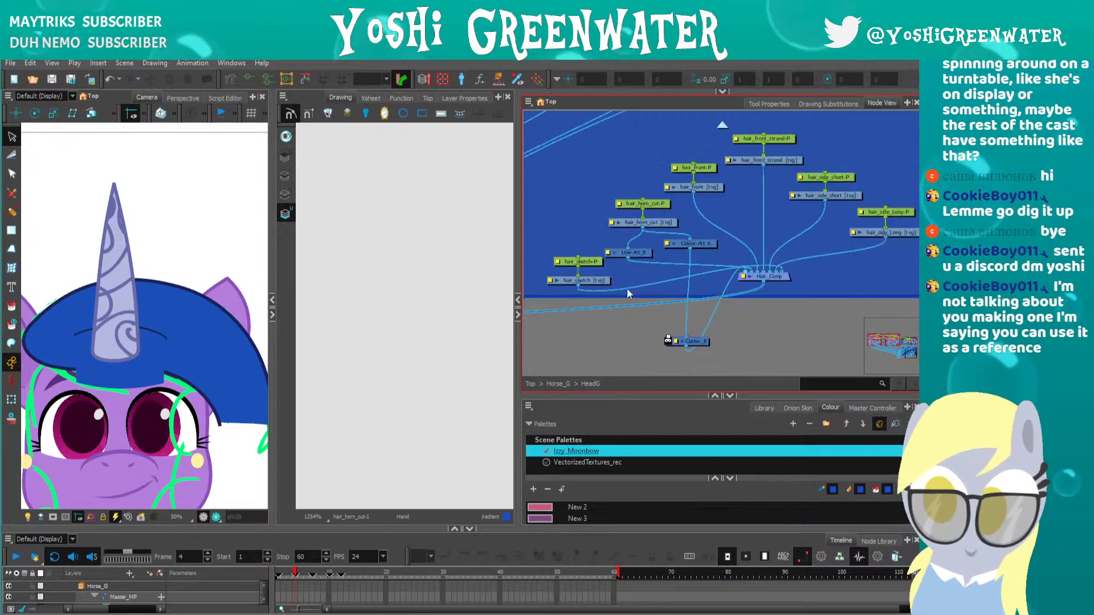
pyautogui.scroll(-2, 611, 295)
pyautogui.click(636, 249)
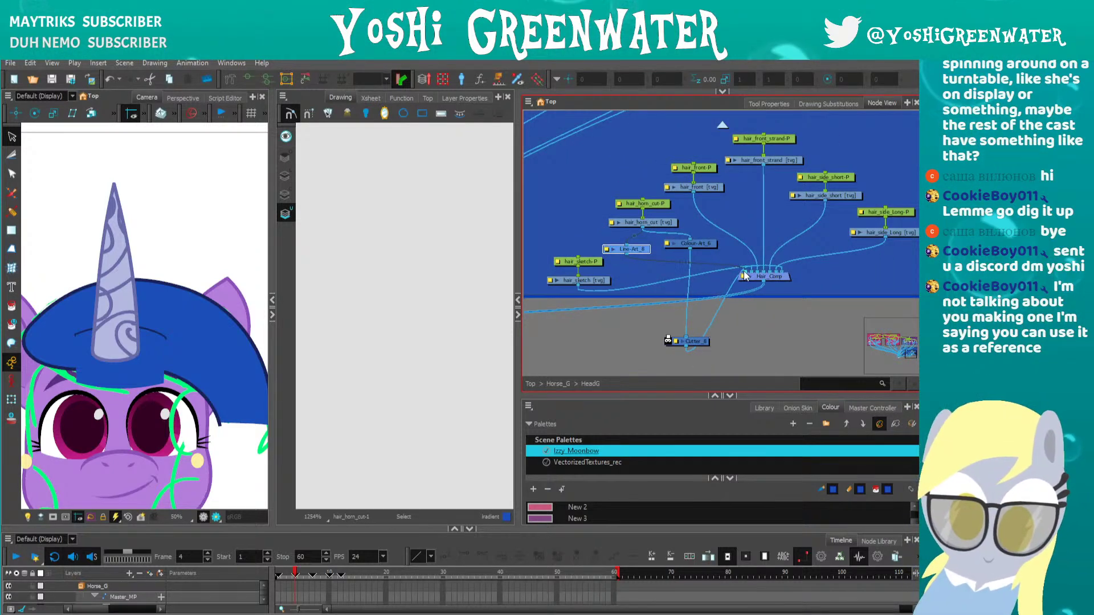
pyautogui.scroll(2, 612, 354)
pyautogui.moveTo(721, 339); pyautogui.dragTo(704, 323)
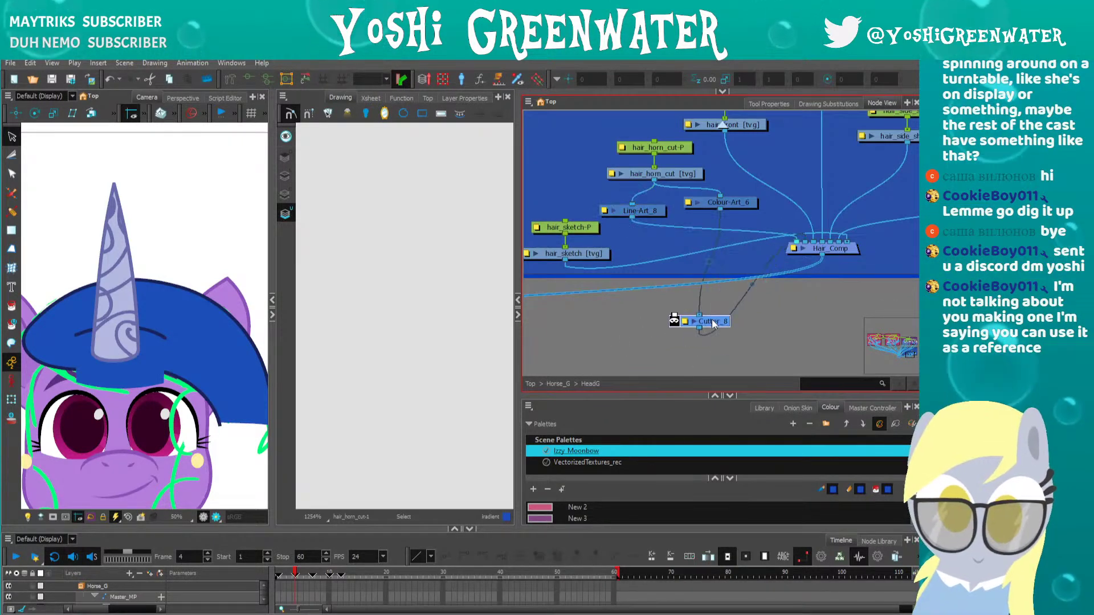
# Spread out the Horn, Line-Art and horn_cut nodes in the Head backdrop to expose the wiring of the horn's Cutter
pyautogui.scroll(-4, 644, 312)
pyautogui.moveTo(566, 232); pyautogui.dragTo(592, 278)
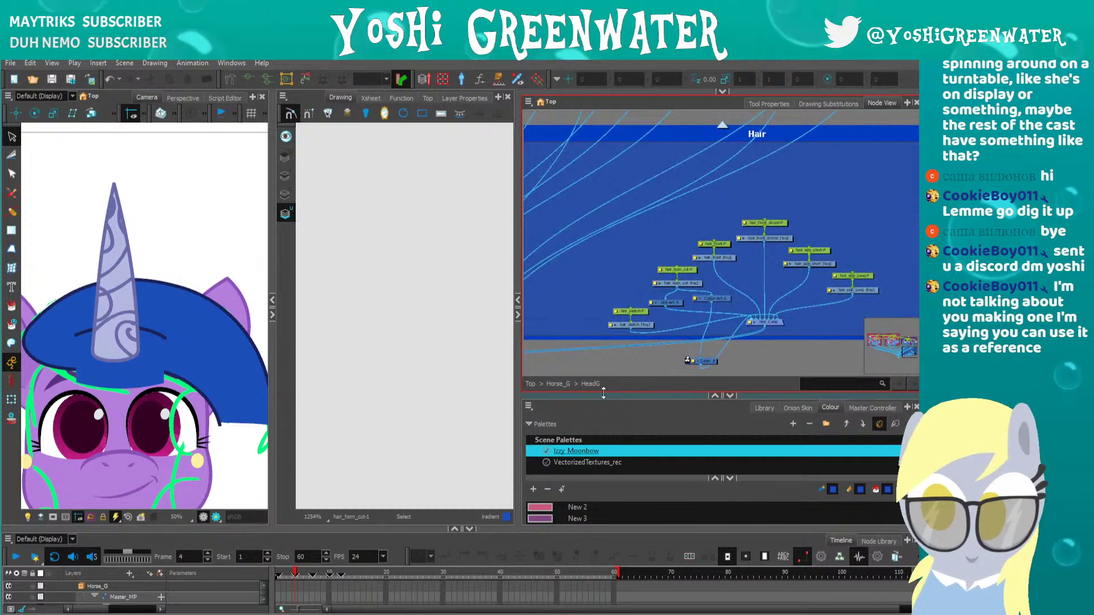
pyautogui.moveTo(603, 392); pyautogui.dragTo(603, 465)
pyautogui.scroll(-4, 615, 256)
pyautogui.scroll(1, 590, 237)
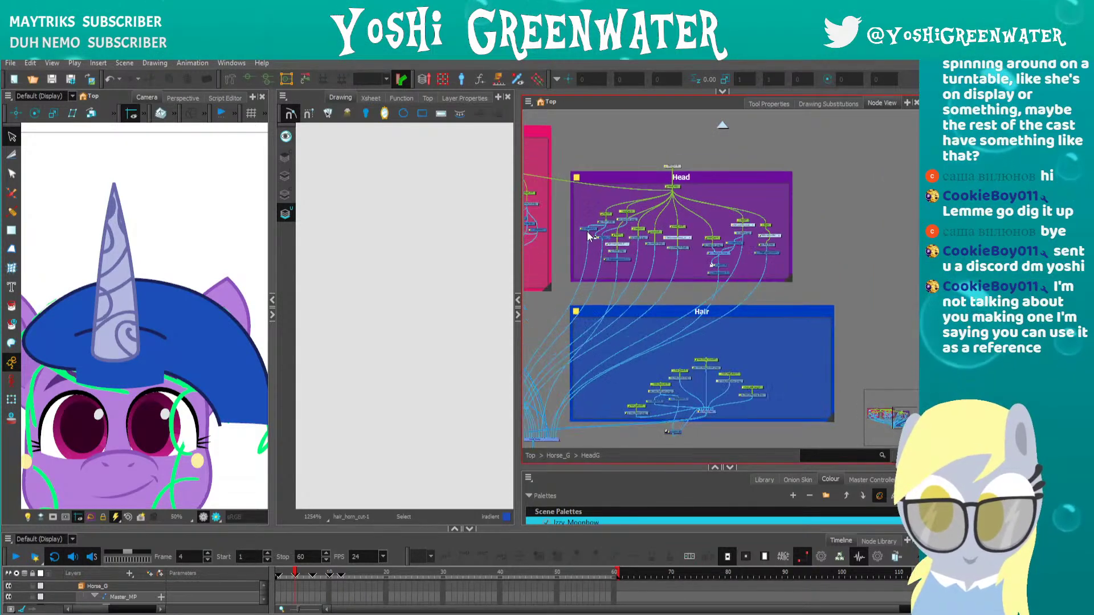
pyautogui.scroll(6, 589, 237)
pyautogui.click(659, 176)
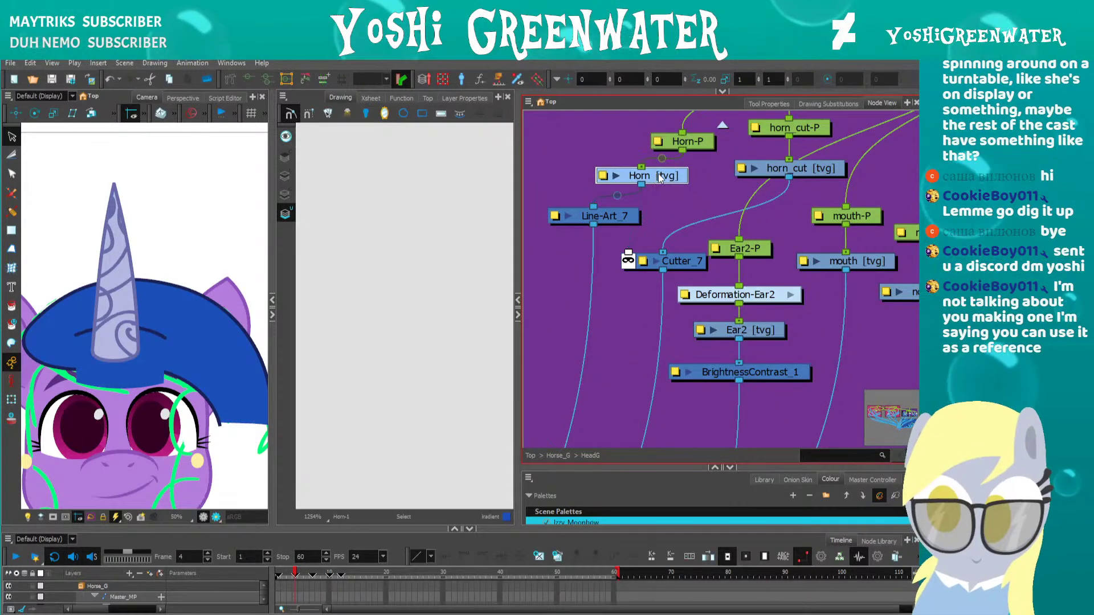
pyautogui.moveTo(659, 177); pyautogui.dragTo(648, 185)
pyautogui.scroll(-1, 567, 278)
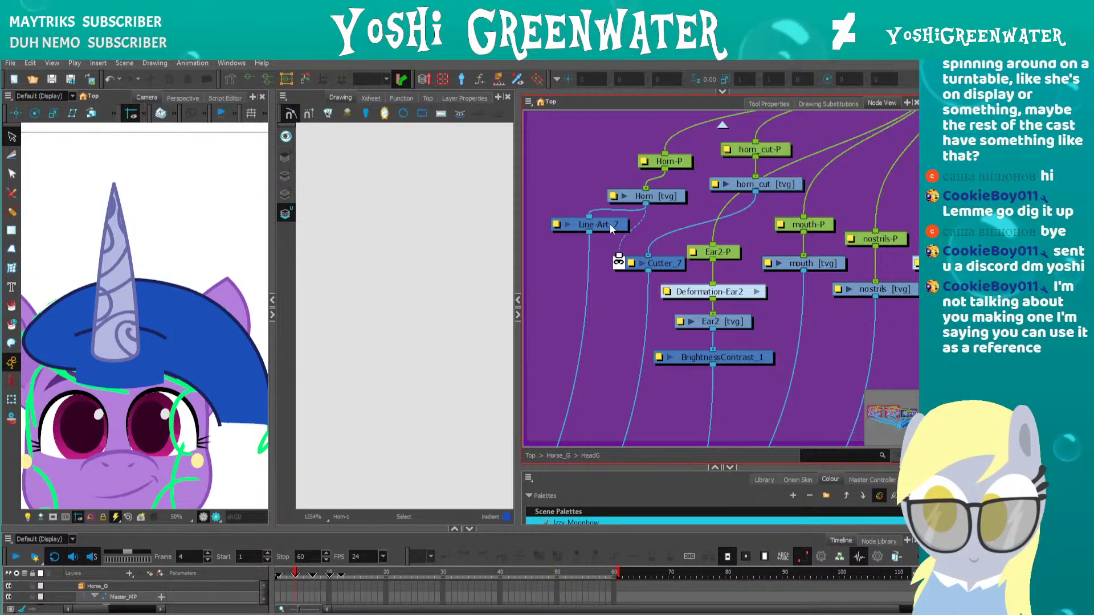
pyautogui.moveTo(734, 187); pyautogui.dragTo(699, 192)
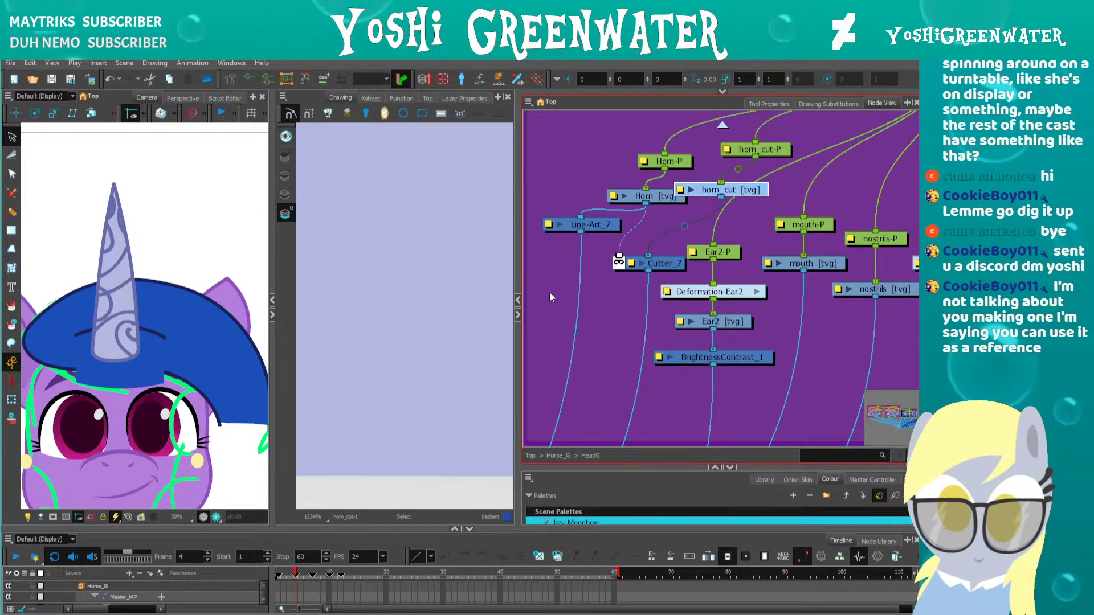
# Examine how the horn's Line-Art and Cutter connections run down to head_Comp and back to the Head backdrop
pyautogui.click(552, 298)
pyautogui.moveTo(580, 356); pyautogui.dragTo(688, 143)
pyautogui.moveTo(612, 396); pyautogui.dragTo(730, 206)
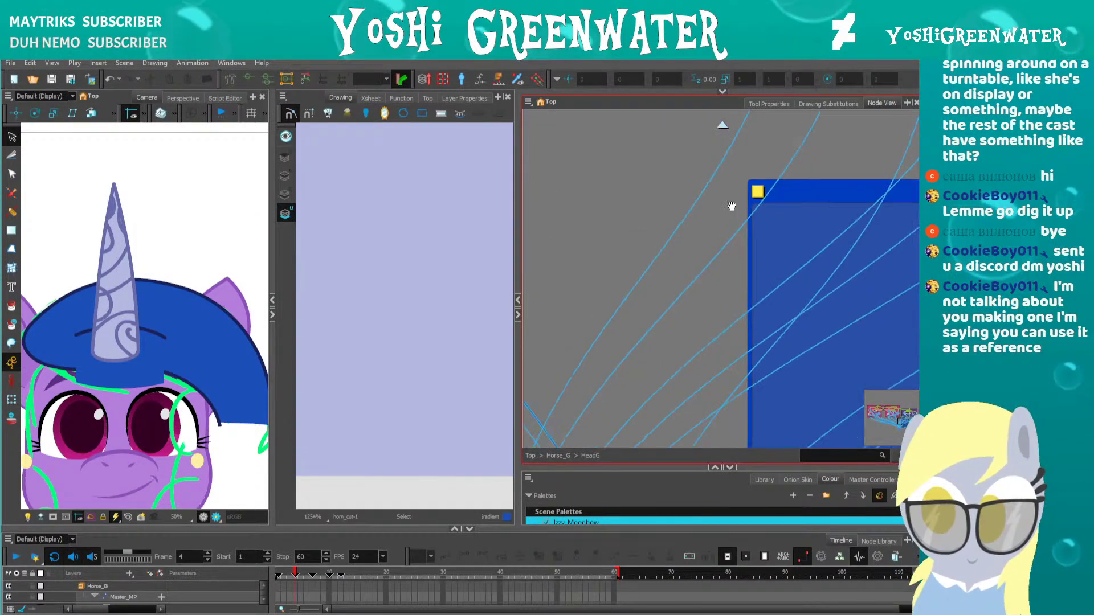
pyautogui.moveTo(602, 353); pyautogui.dragTo(671, 241)
pyautogui.moveTo(596, 290); pyautogui.dragTo(650, 130)
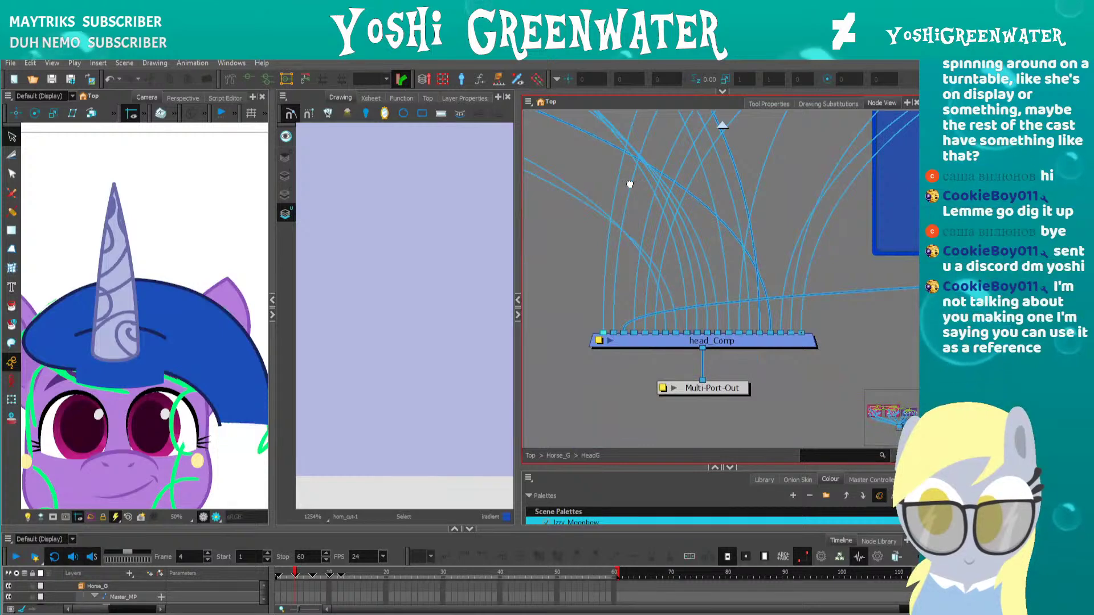
pyautogui.moveTo(630, 184); pyautogui.dragTo(561, 365)
pyautogui.moveTo(635, 200); pyautogui.dragTo(535, 381)
pyautogui.moveTo(624, 190); pyautogui.dragTo(554, 337)
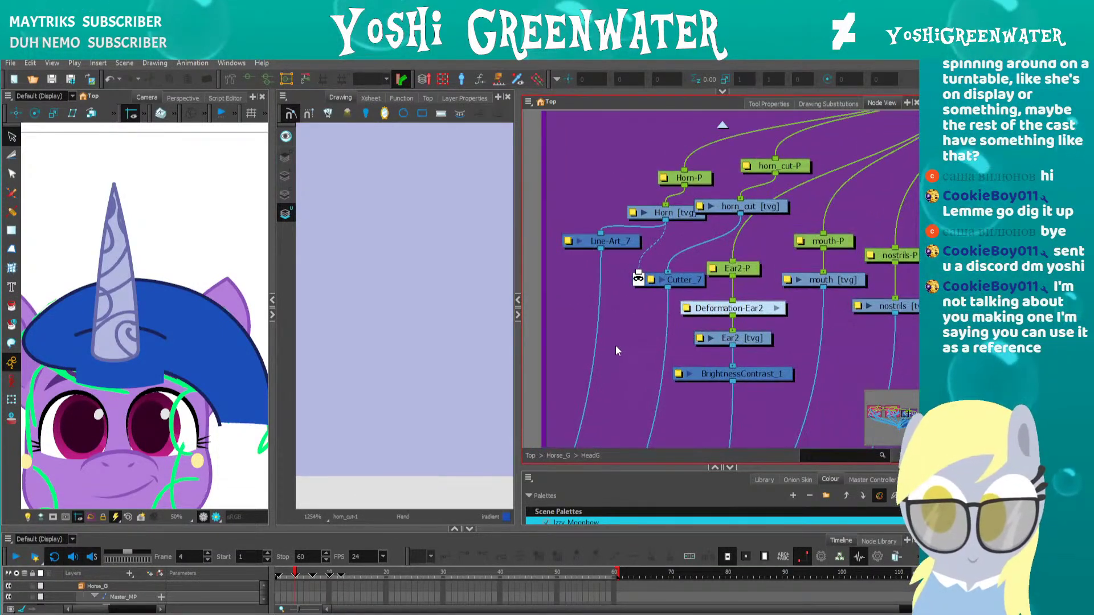
# Add a Composite node below the horn's Line-Art and Cutter nodes and connect its output to head_Comp
pyautogui.hotkey('ctrl', '8')
pyautogui.moveTo(624, 353); pyautogui.dragTo(602, 269)
pyautogui.scroll(-6, 603, 269)
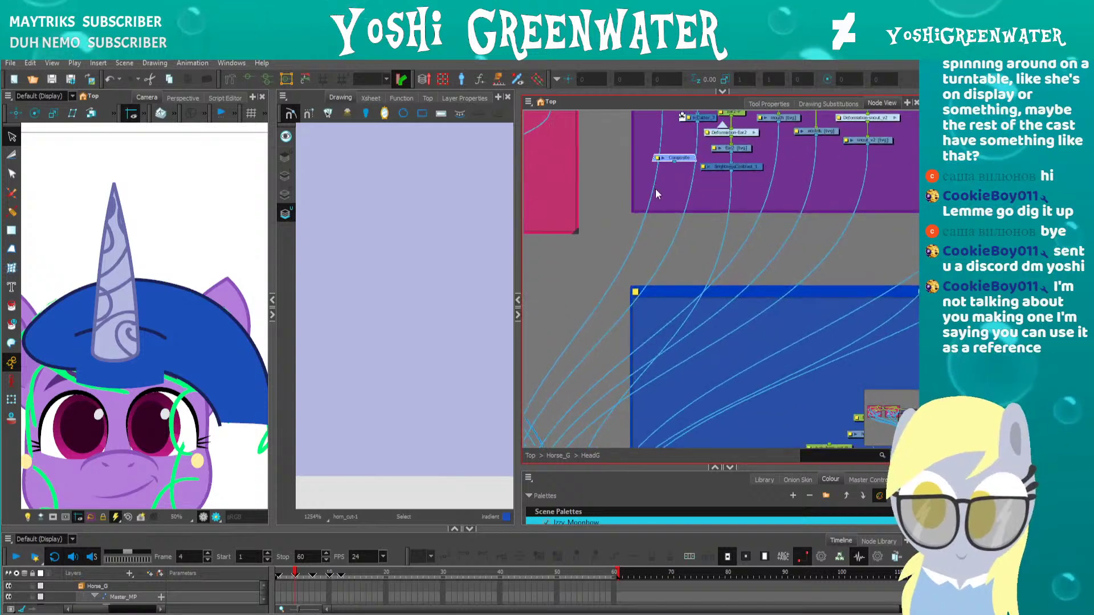
pyautogui.moveTo(697, 202); pyautogui.dragTo(716, 197)
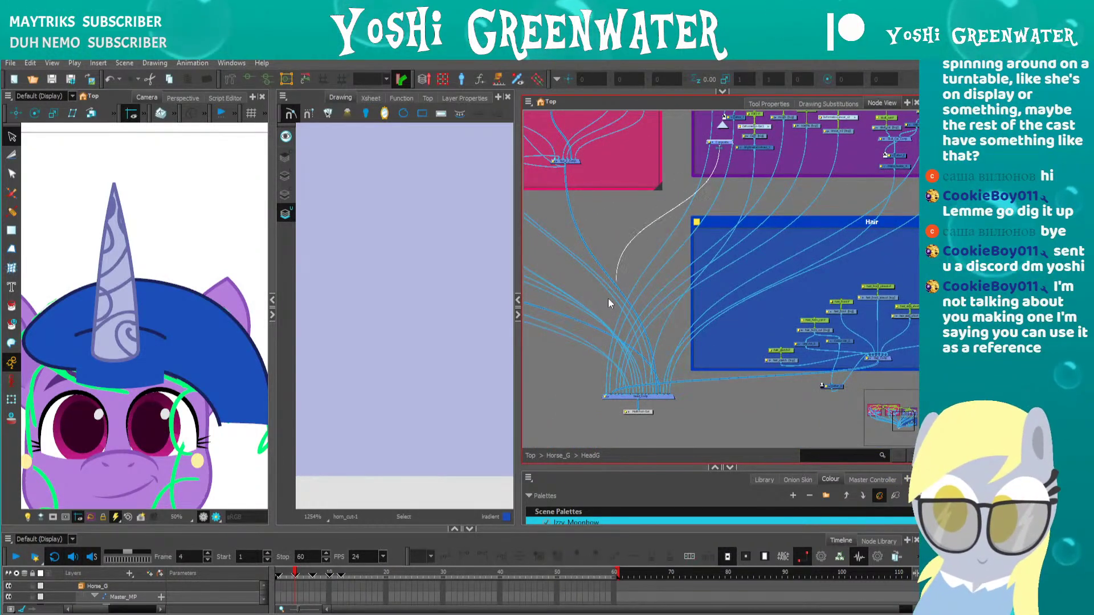
pyautogui.moveTo(602, 399); pyautogui.dragTo(604, 402)
pyautogui.scroll(6, 641, 275)
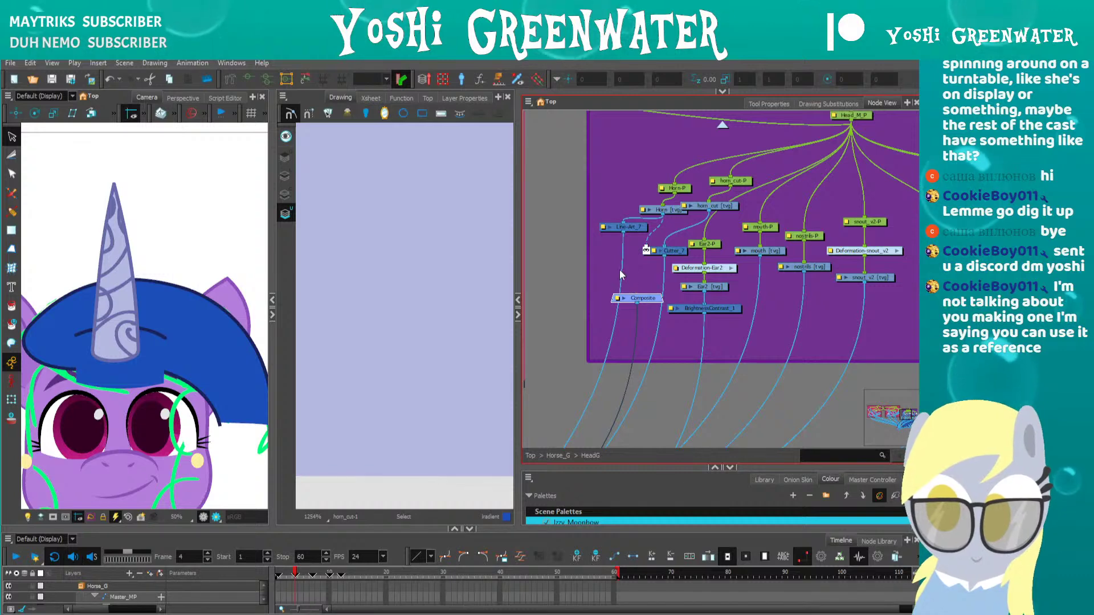
# Reroute the horn's Line-Art and Cutter outputs into the new Composite node and shift the node slightly lower
pyautogui.moveTo(620, 280); pyautogui.dragTo(626, 286)
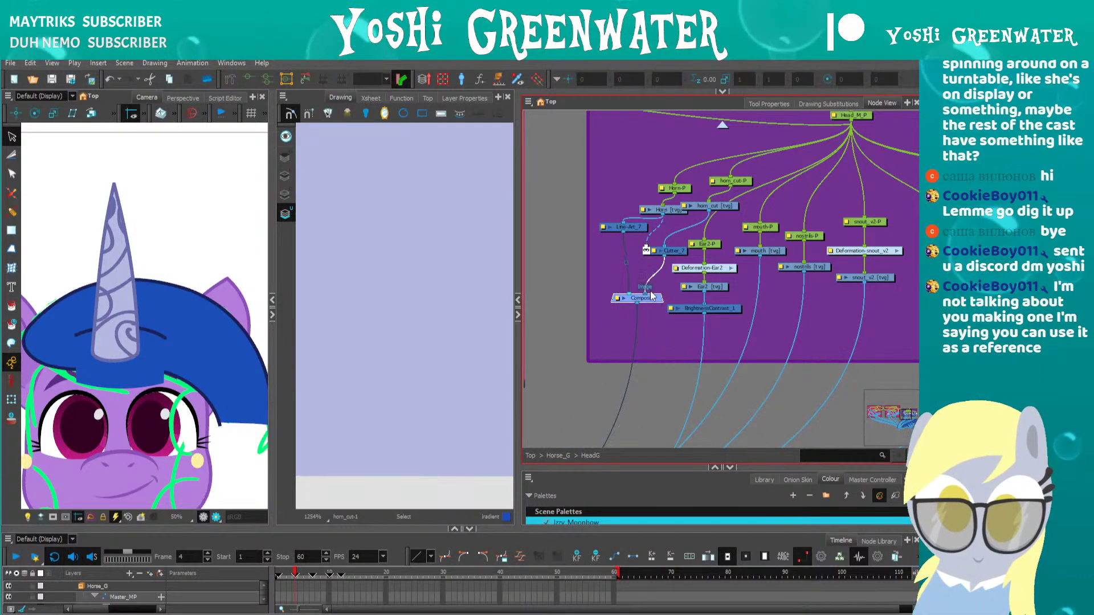
pyautogui.click(613, 323)
pyautogui.moveTo(623, 301); pyautogui.dragTo(621, 311)
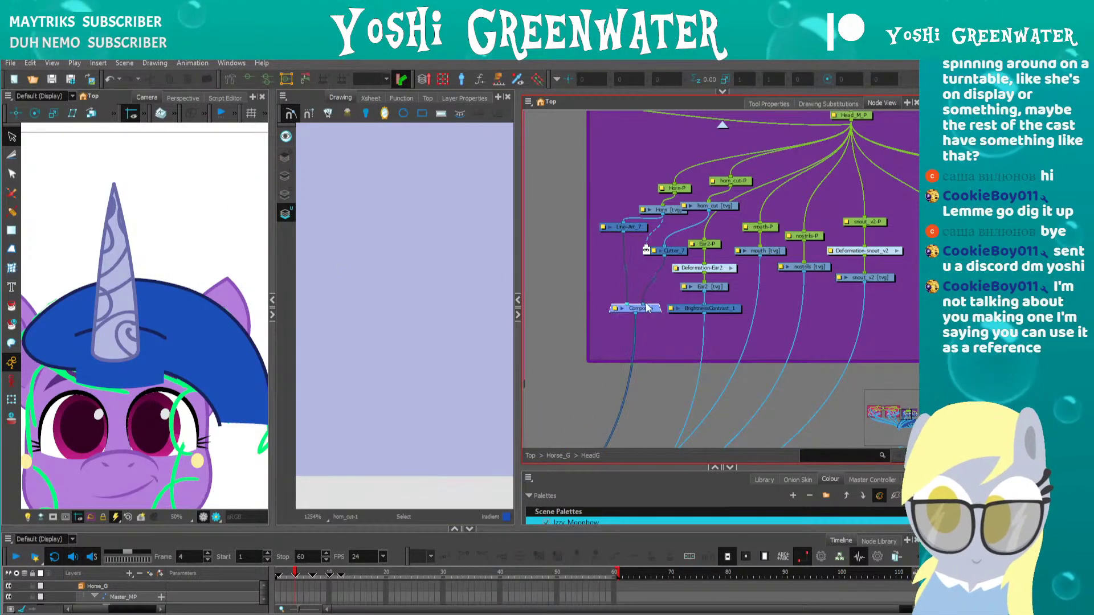
pyautogui.click(617, 323)
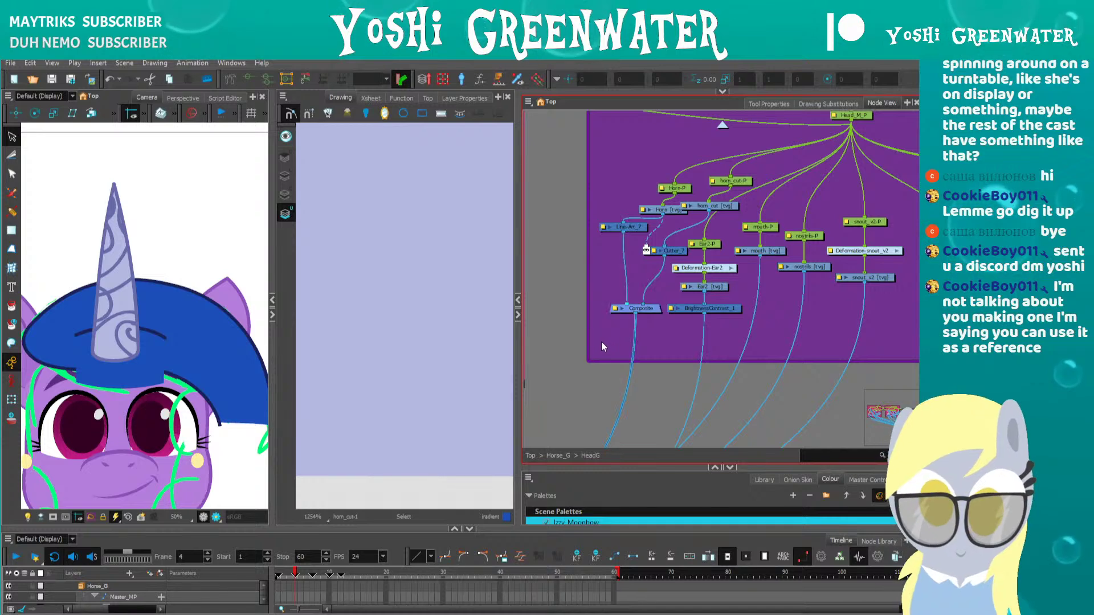
# Connect the horn's Composite output to the matte port of the Cutter node below the Hair backdrop
pyautogui.scroll(-4, 621, 319)
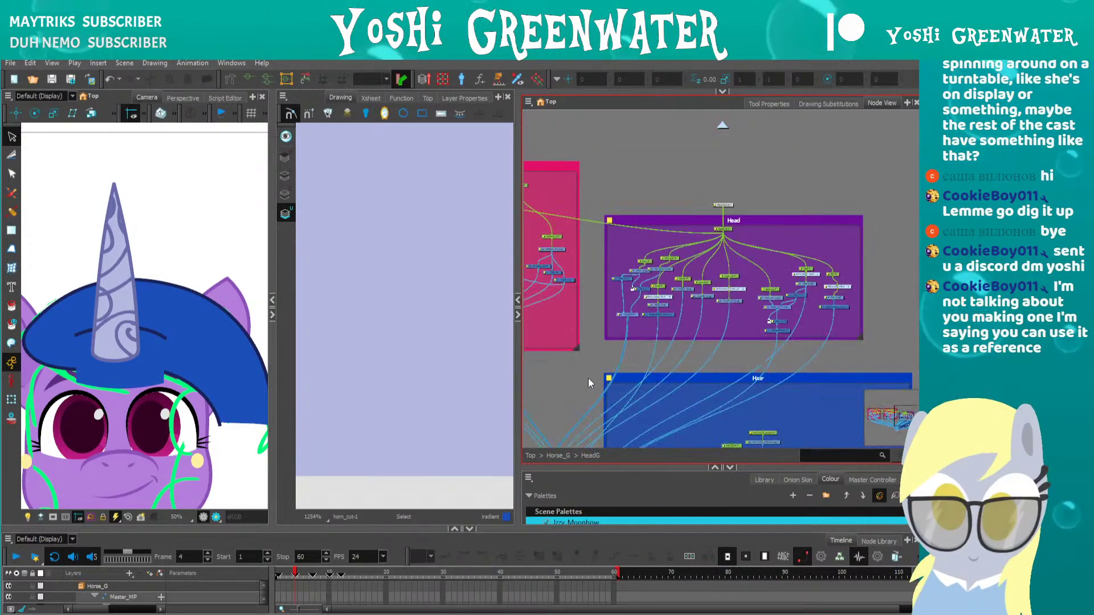
pyautogui.moveTo(586, 373); pyautogui.dragTo(571, 225)
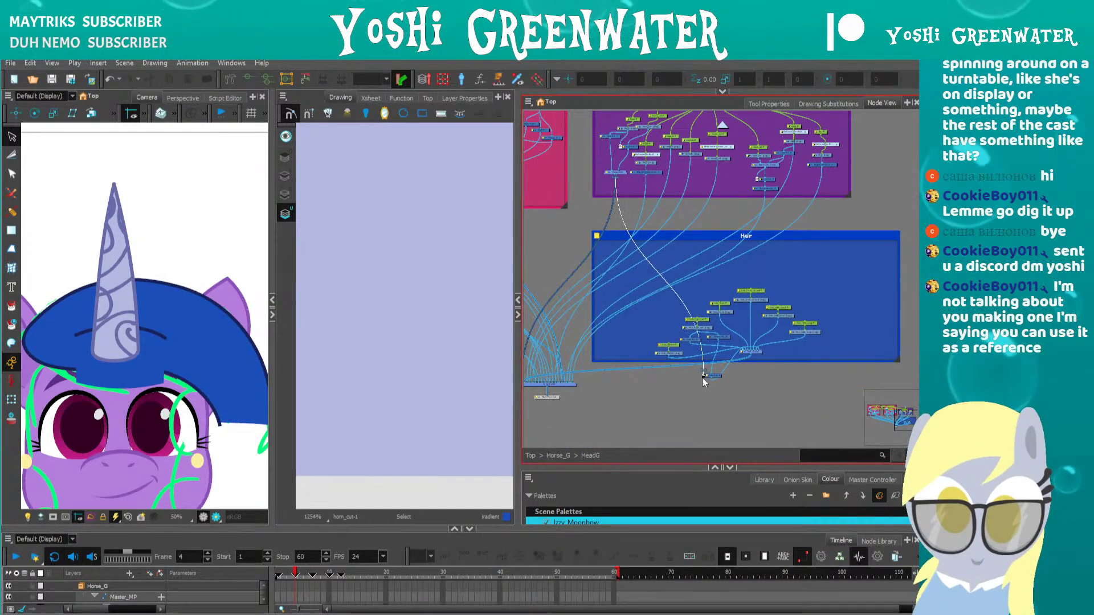
pyautogui.scroll(5, 704, 379)
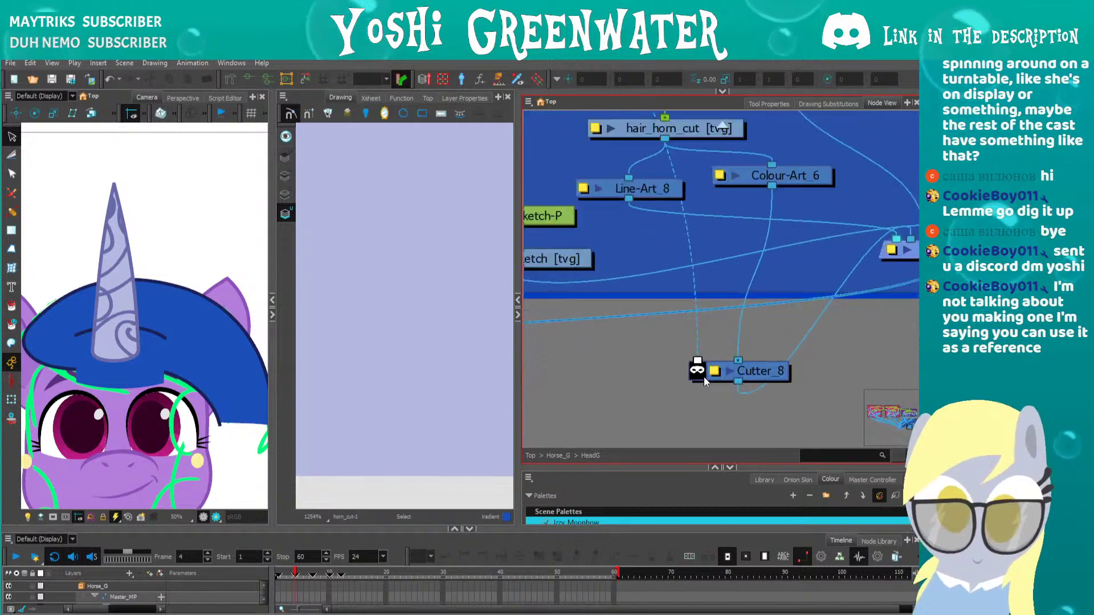
# Expand the preview of Cutter_8 at 1024 px and invert the cutter
pyautogui.scroll(1, 704, 377)
pyautogui.click(736, 370)
pyautogui.click(743, 371)
pyautogui.scroll(2, 704, 362)
pyautogui.click(704, 339)
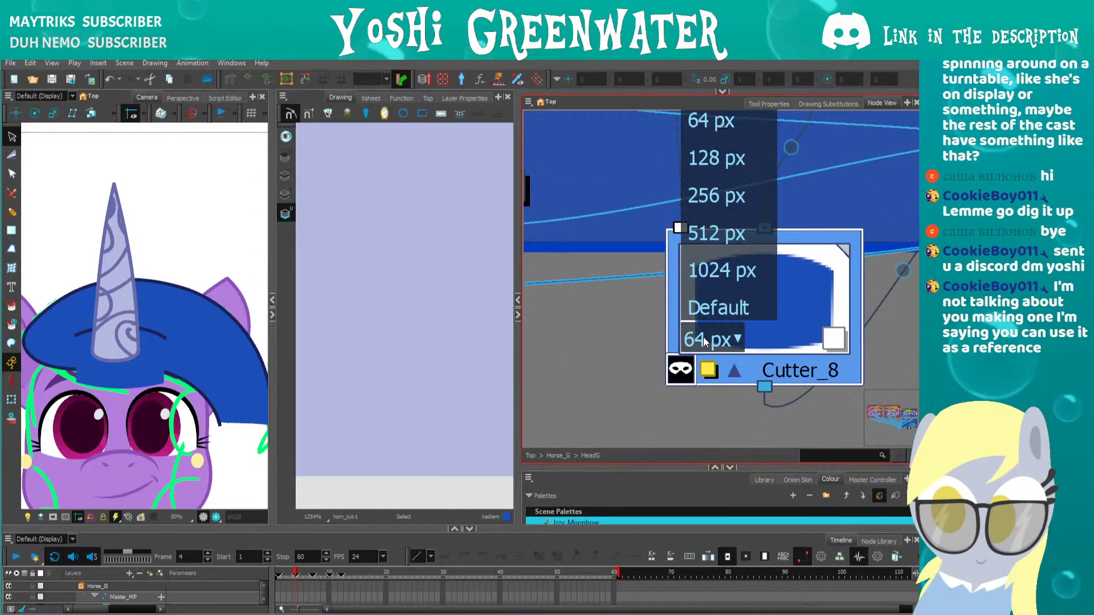
pyautogui.click(712, 271)
pyautogui.click(682, 372)
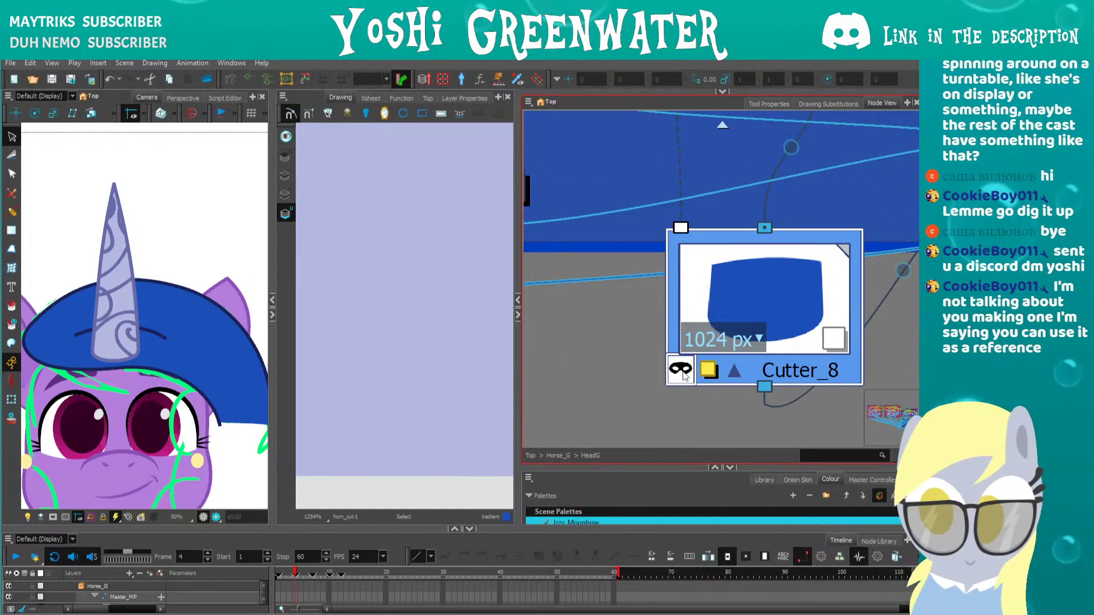
# Check the hair Cutter's effect around head_Comp and Hair_Comp, and switch its inversion back off with the preview collapsed
pyautogui.scroll(-5, 684, 376)
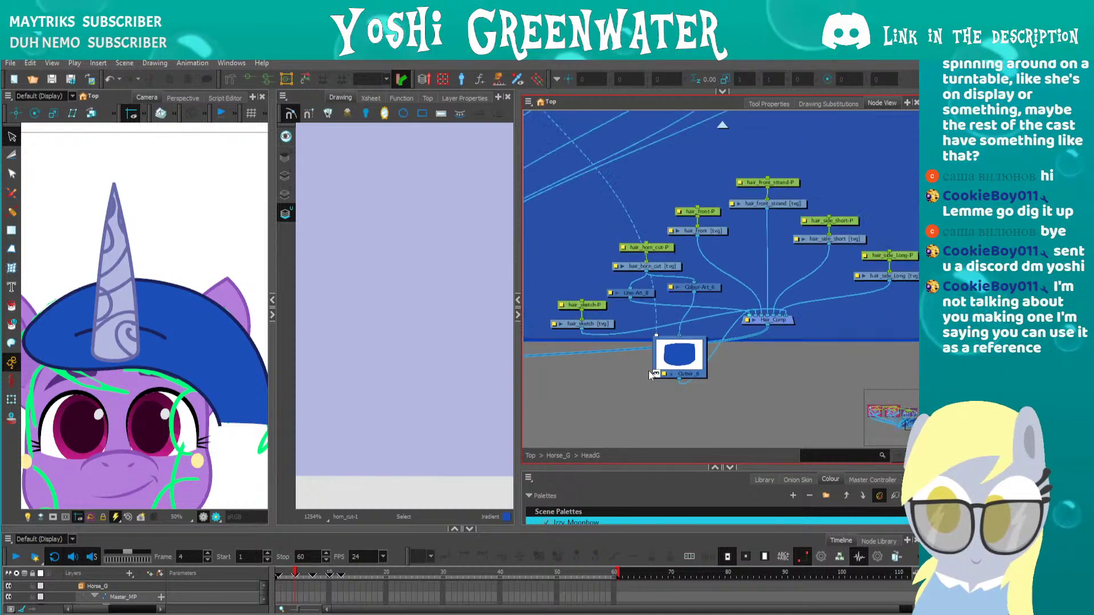
pyautogui.moveTo(605, 406); pyautogui.dragTo(915, 366)
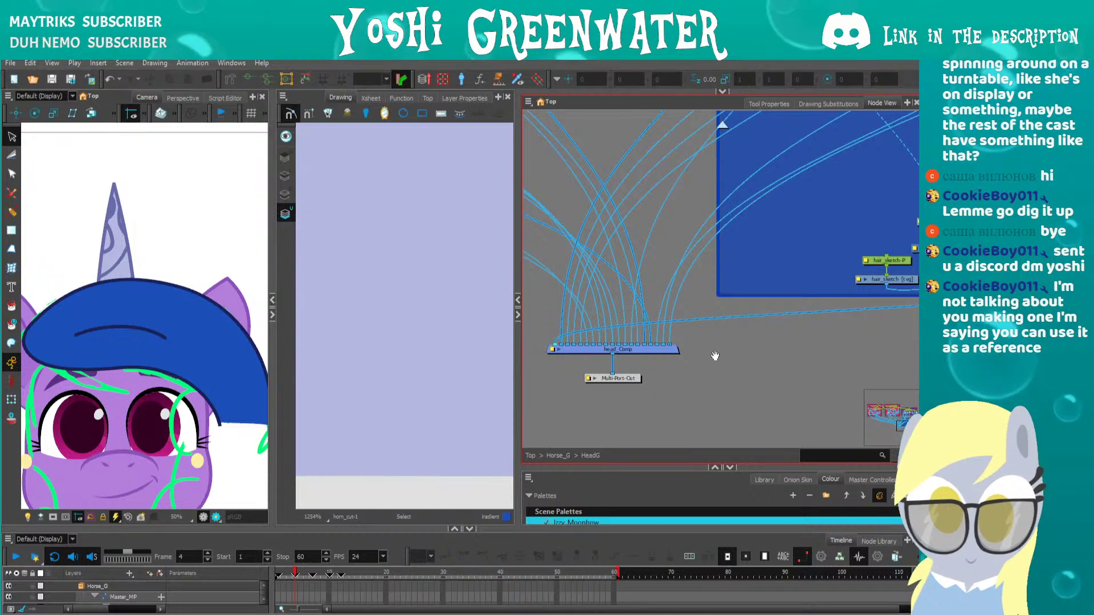
pyautogui.moveTo(714, 356); pyautogui.dragTo(630, 358)
pyautogui.moveTo(768, 339); pyautogui.dragTo(577, 363)
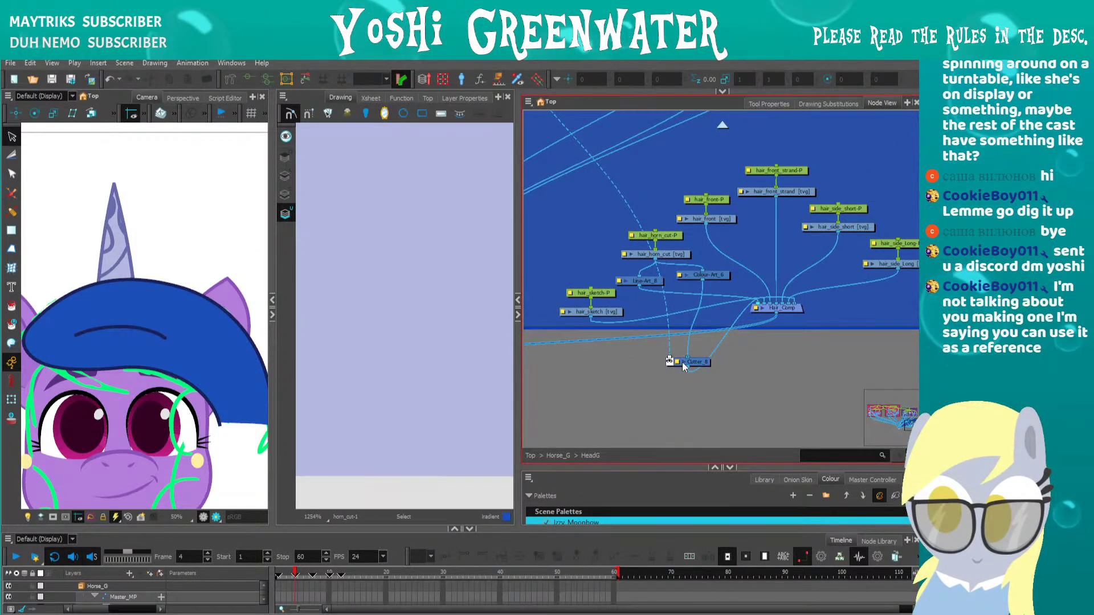
pyautogui.scroll(5, 671, 369)
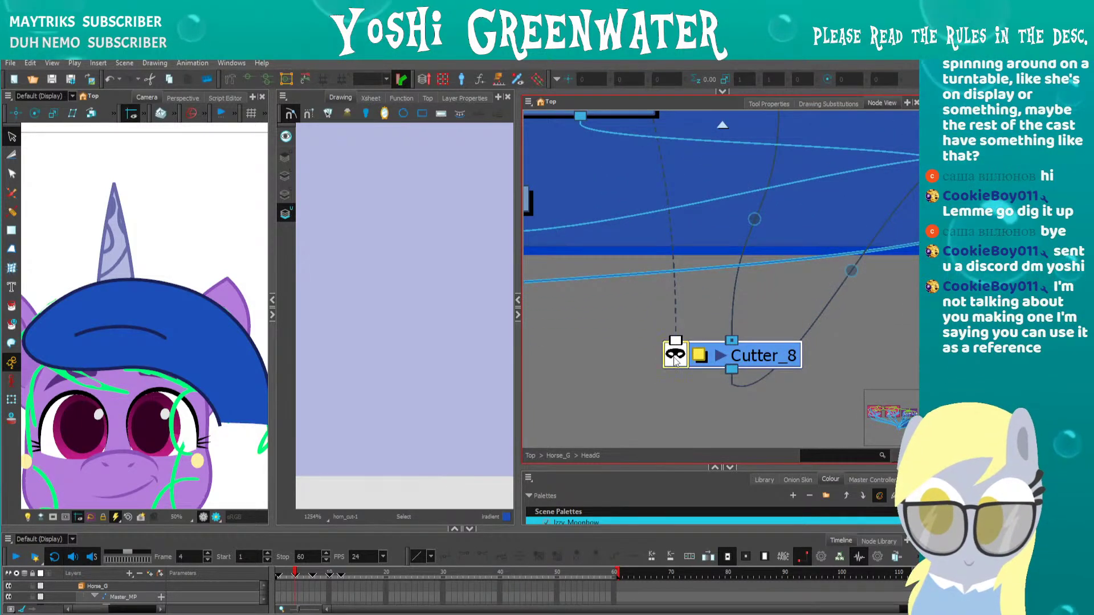
pyautogui.click(674, 359)
pyautogui.click(675, 361)
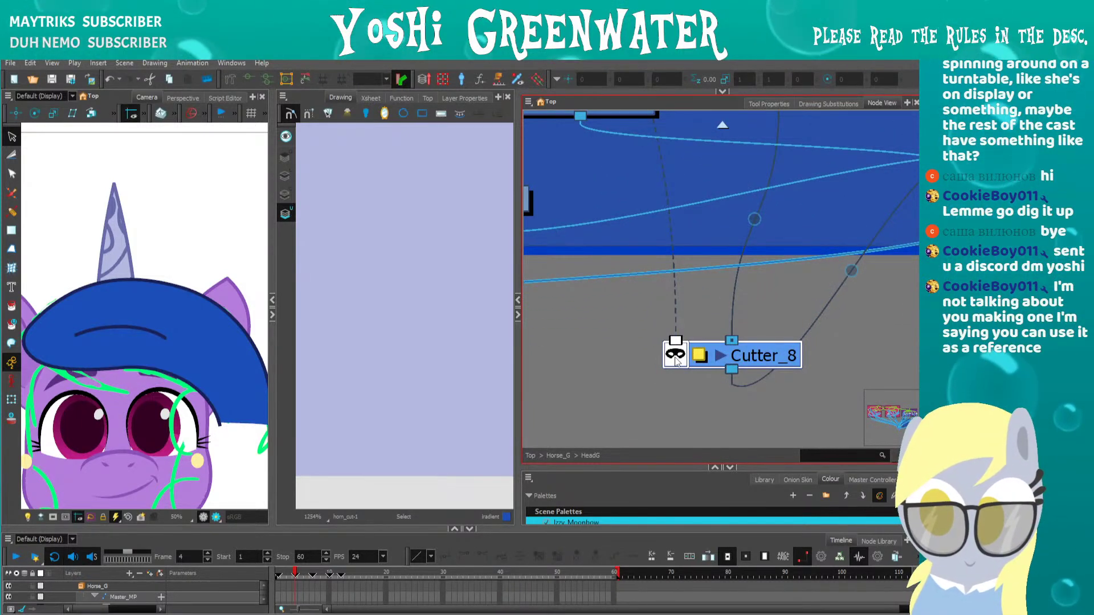
pyautogui.click(720, 356)
pyautogui.click(668, 358)
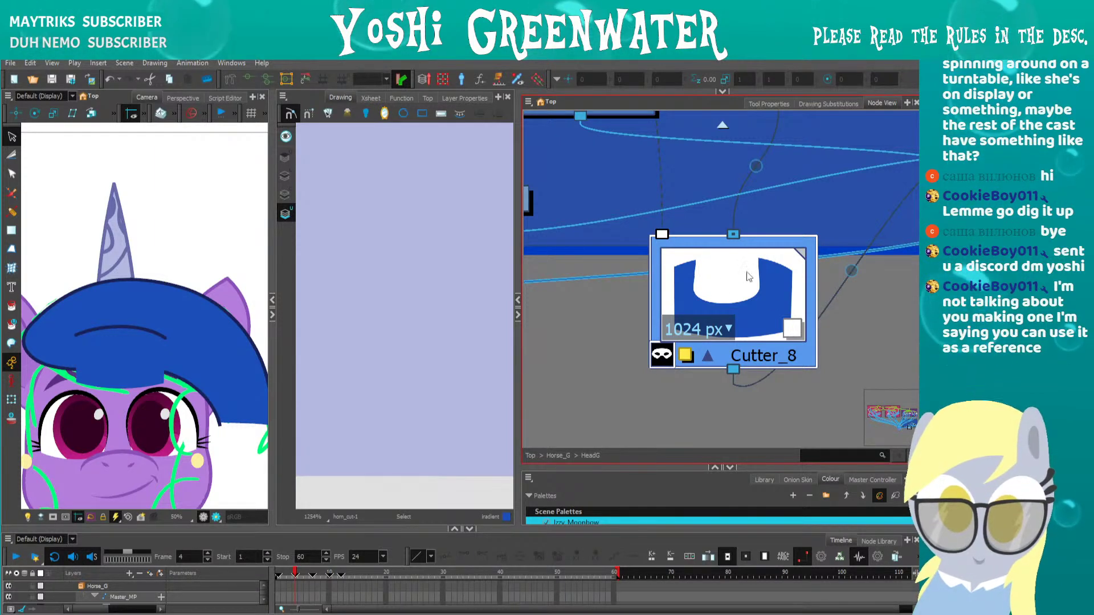
pyautogui.scroll(-3, 695, 288)
pyautogui.click(644, 354)
pyautogui.click(693, 323)
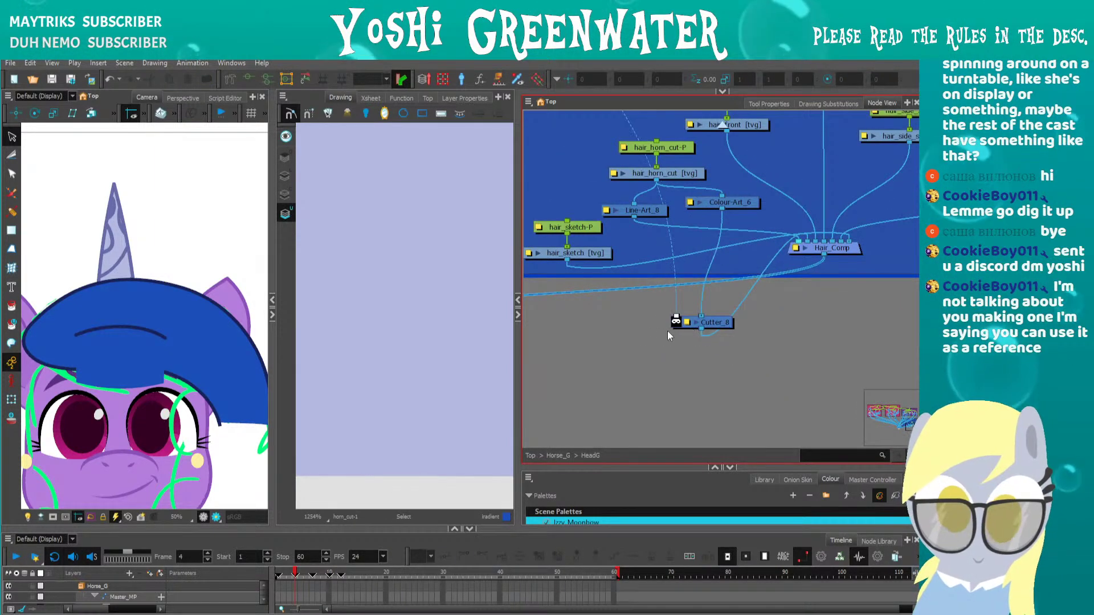
# Swap the hair Cutter's inputs so Colour-Art feeds the matte port and the horn's Composite feeds the image port
pyautogui.moveTo(693, 317); pyautogui.dragTo(676, 317)
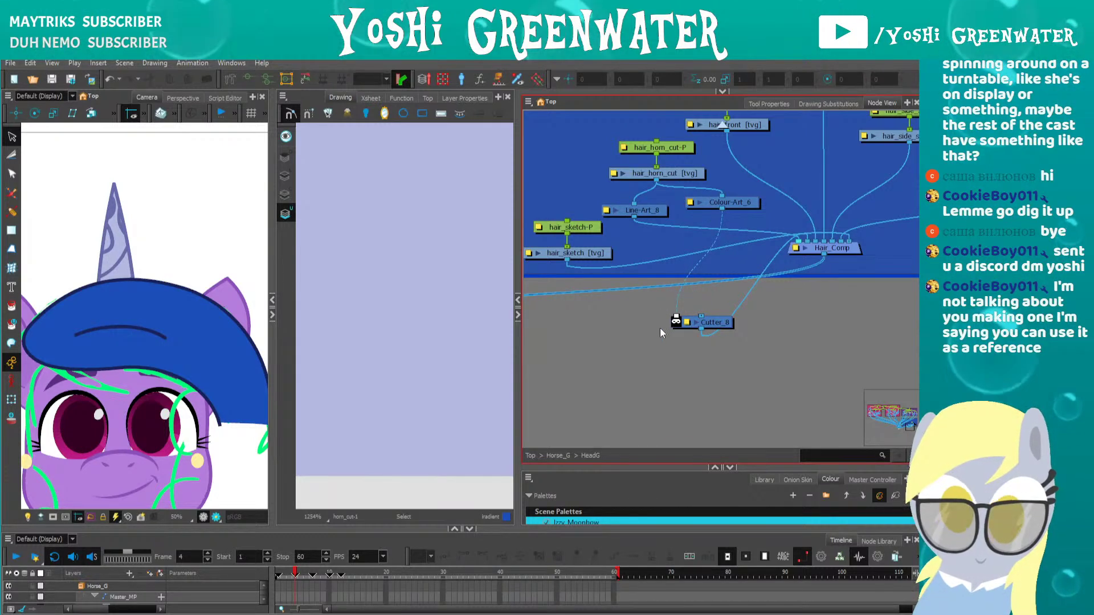
pyautogui.scroll(-3, 661, 333)
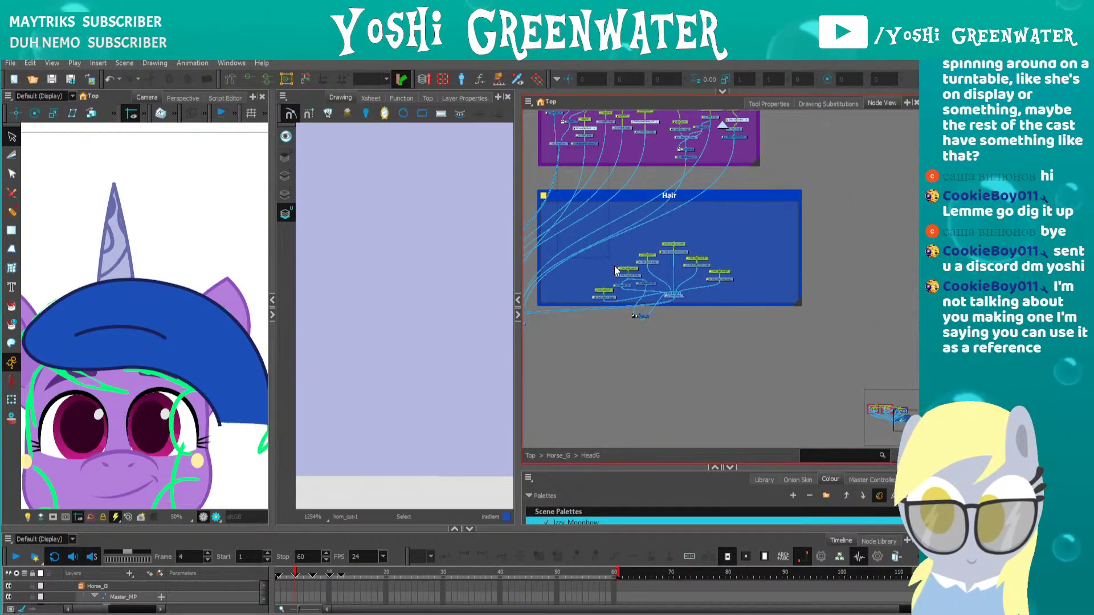
pyautogui.click(635, 310)
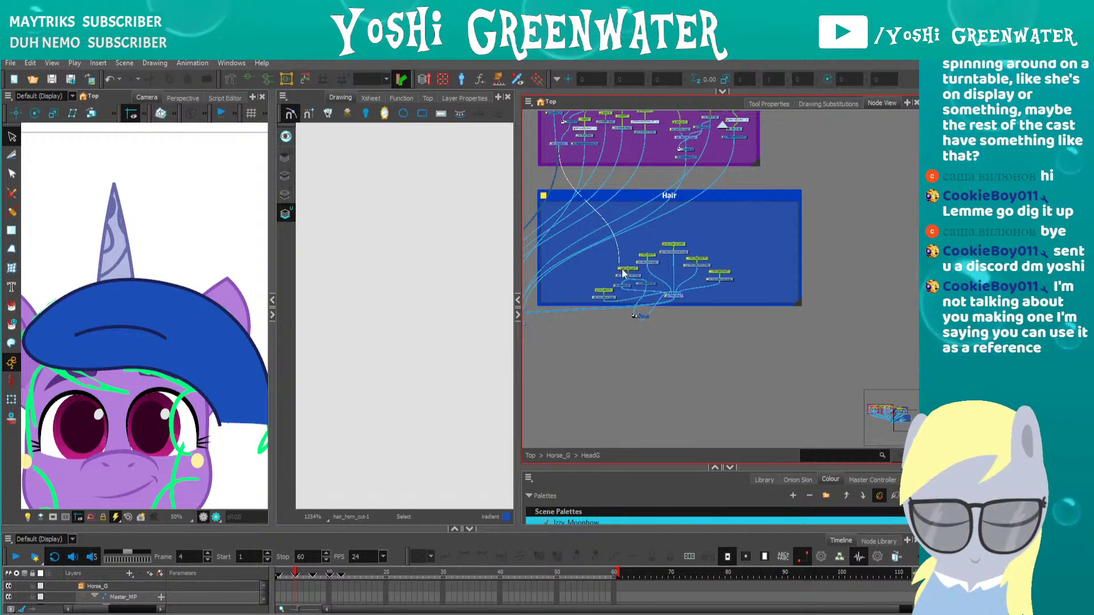
pyautogui.scroll(4, 642, 324)
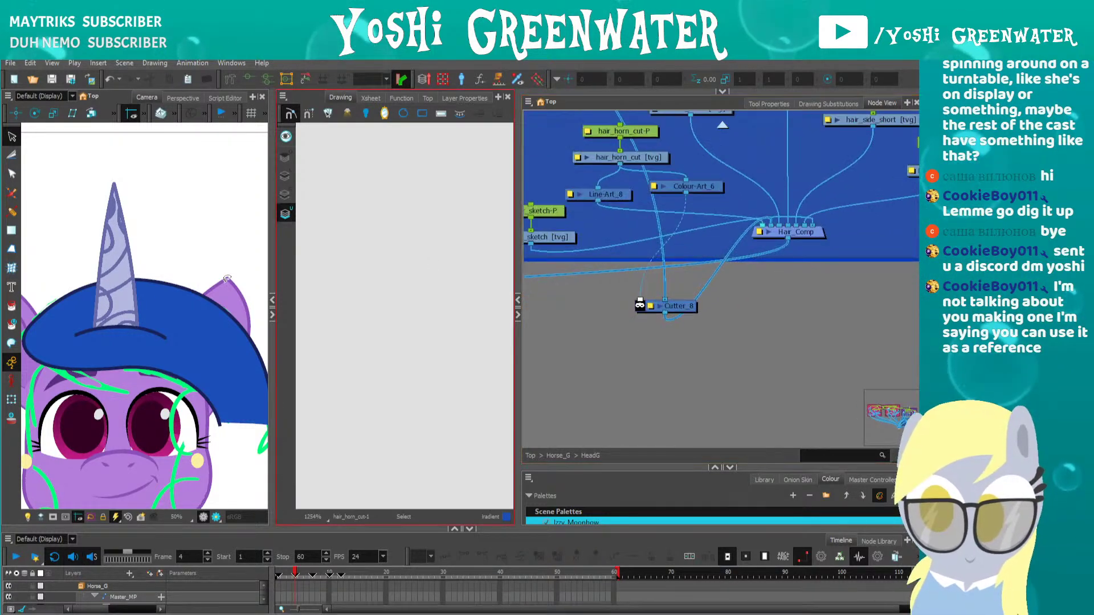
# Compare the horn's cut with Cutter_8 inverted and not inverted in its expanded preview
pyautogui.scroll(2, 672, 310)
pyautogui.click(678, 305)
pyautogui.scroll(3, 671, 323)
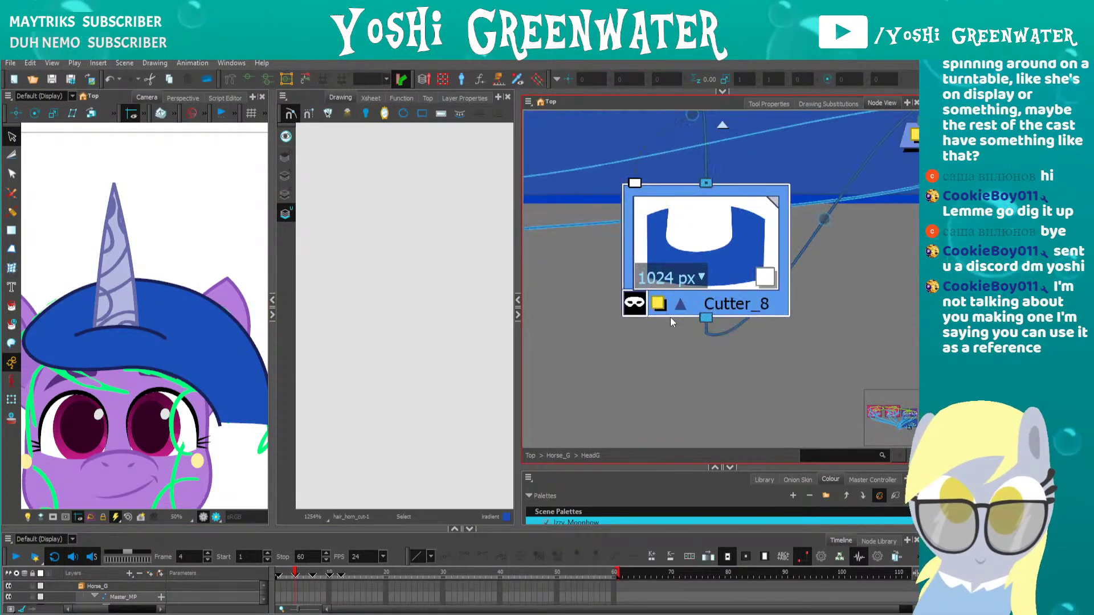
pyautogui.click(634, 305)
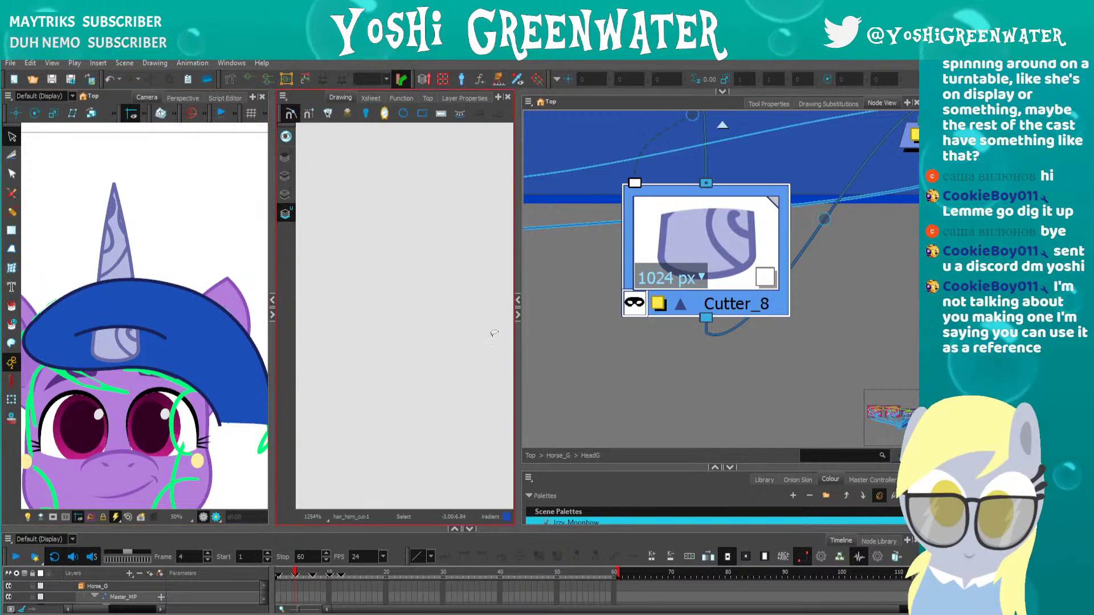
pyautogui.click(634, 305)
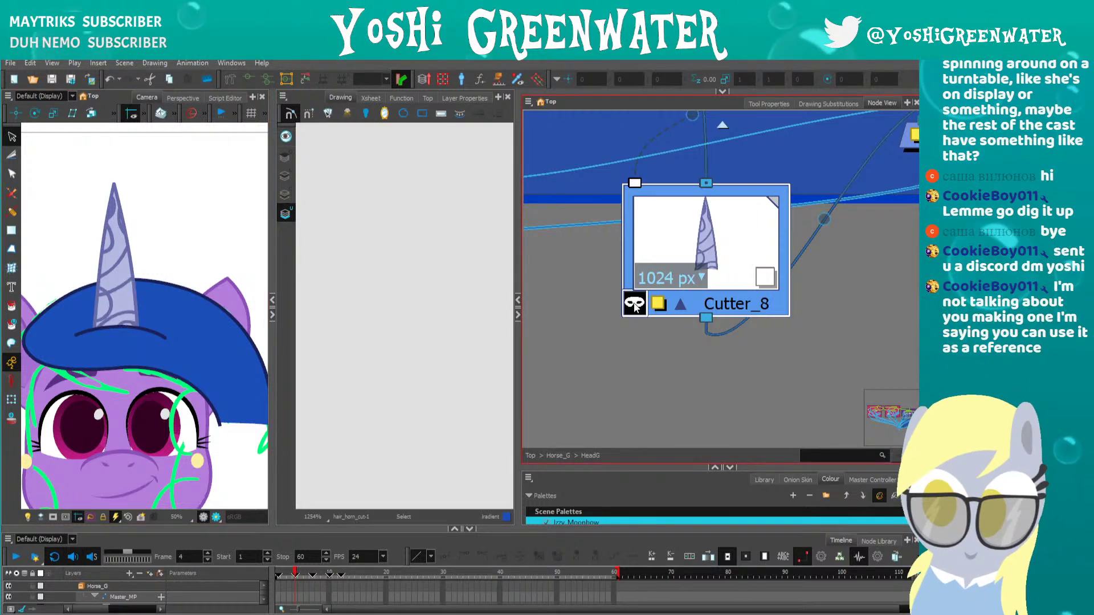
pyautogui.click(638, 340)
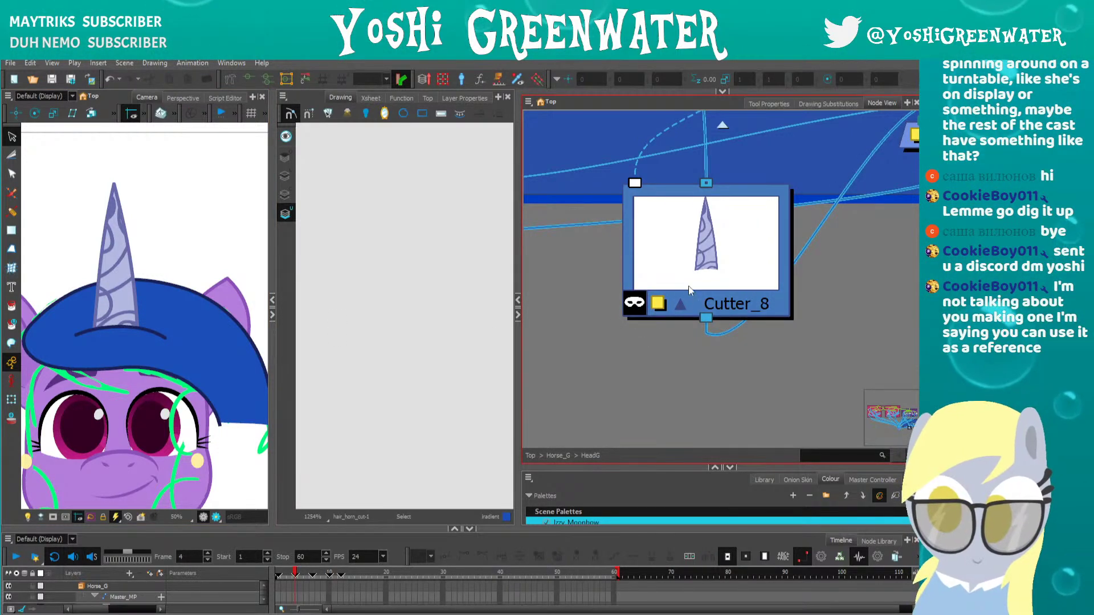
pyautogui.click(680, 307)
# Move the Cutter node up into the Hair backdrop, just below the Colour-Art node
pyautogui.click(13, 399)
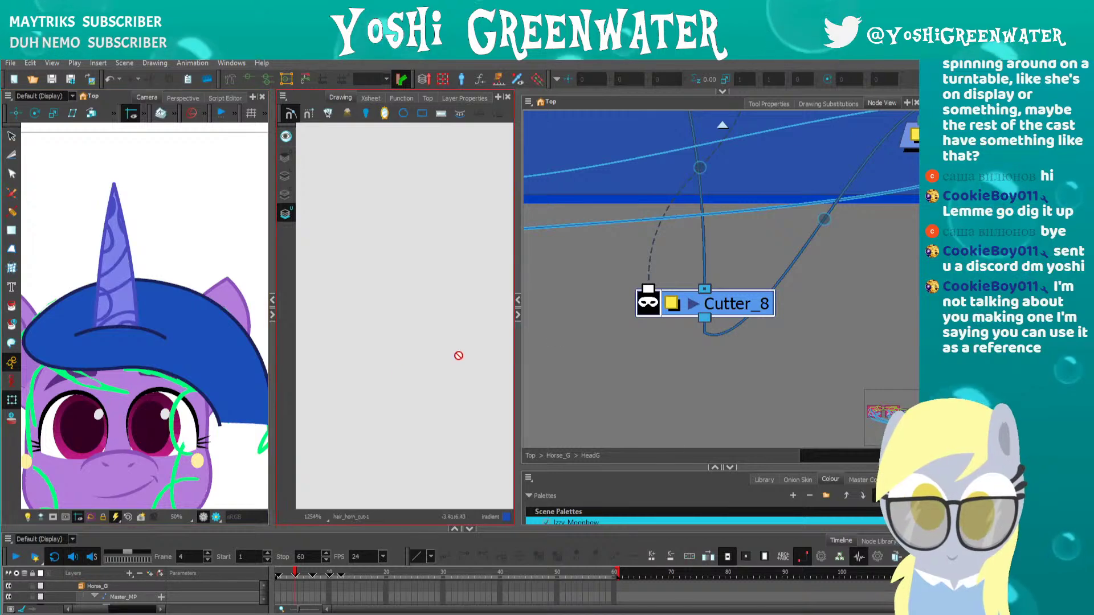
pyautogui.scroll(-5, 700, 304)
pyautogui.moveTo(696, 303)
pyautogui.mouseDown()
pyautogui.moveTo(689, 222)
pyautogui.moveTo(707, 221)
pyautogui.moveTo(680, 310)
pyautogui.mouseUp()
pyautogui.moveTo(695, 249); pyautogui.dragTo(686, 250)
# Try shifting the hair_horn_cut peg in the camera view to test the cut around the horn
pyautogui.click(647, 198)
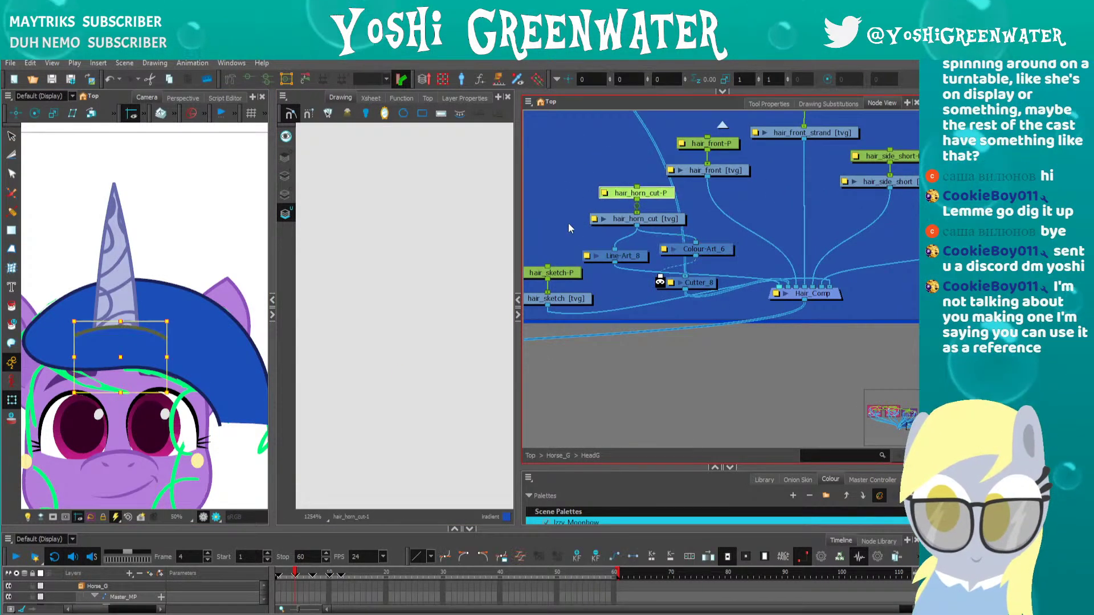
pyautogui.scroll(3, 648, 198)
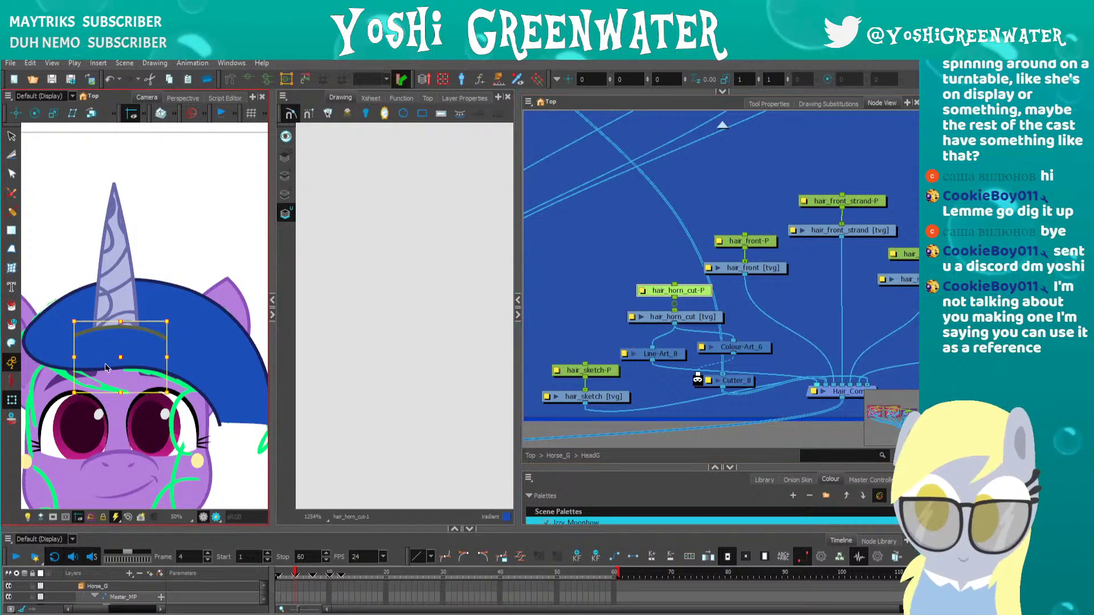
pyautogui.moveTo(120, 357)
pyautogui.mouseDown()
pyautogui.moveTo(105, 324)
pyautogui.moveTo(114, 376)
pyautogui.moveTo(105, 352)
pyautogui.moveTo(123, 354)
pyautogui.mouseUp()
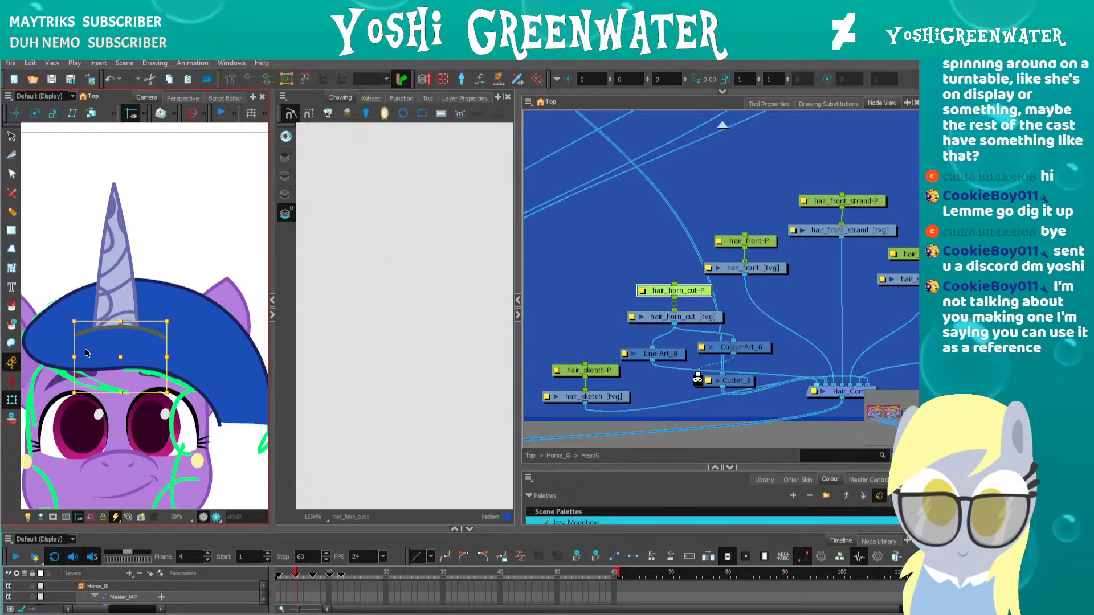
pyautogui.click(66, 270)
pyautogui.moveTo(66, 270); pyautogui.dragTo(87, 231)
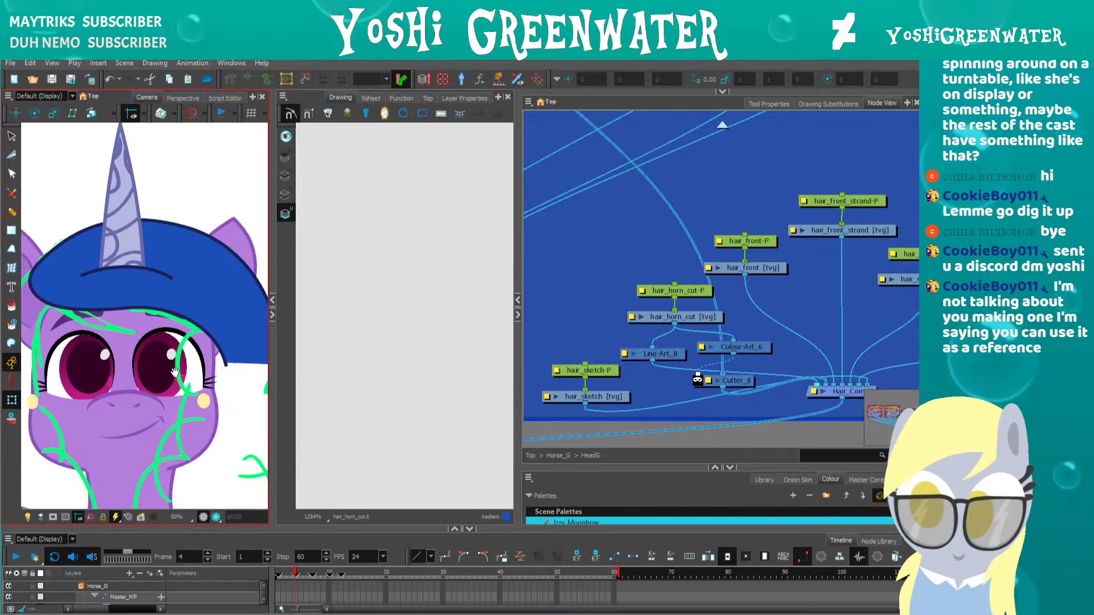
# Move hair_horn_cut and its peg slightly up and away from the Line-Art and Colour-Art nodes
pyautogui.moveTo(659, 320); pyautogui.dragTo(647, 315)
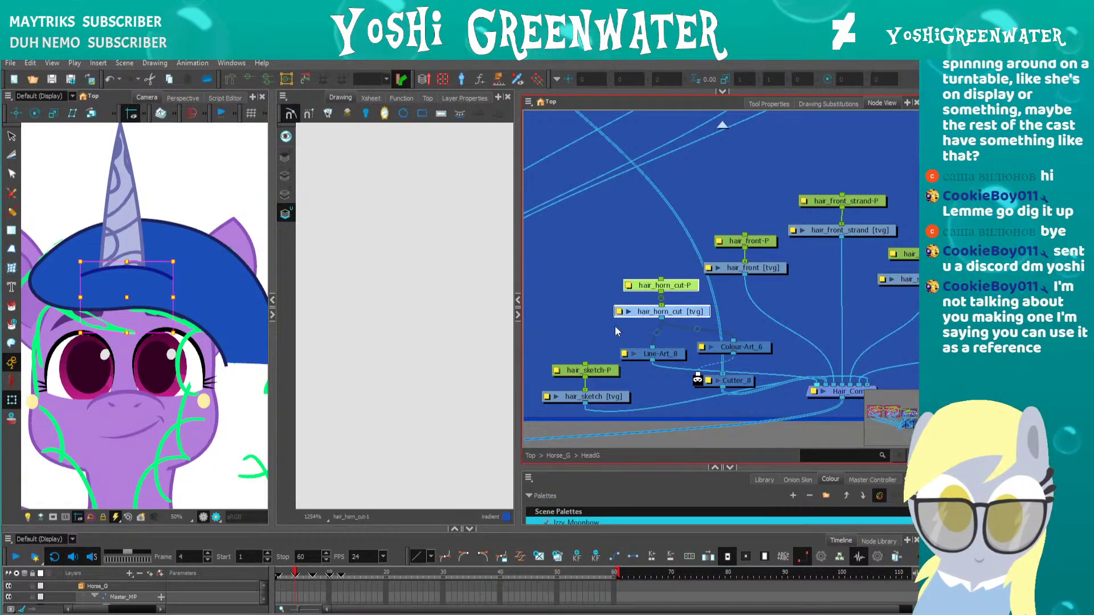
pyautogui.click(551, 364)
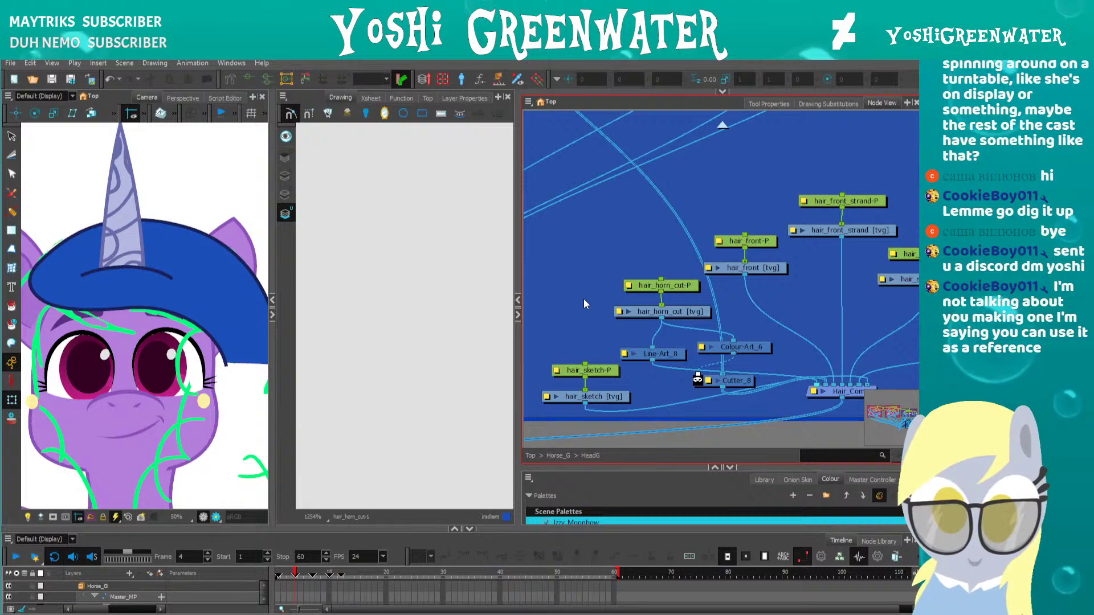
pyautogui.scroll(-4, 584, 300)
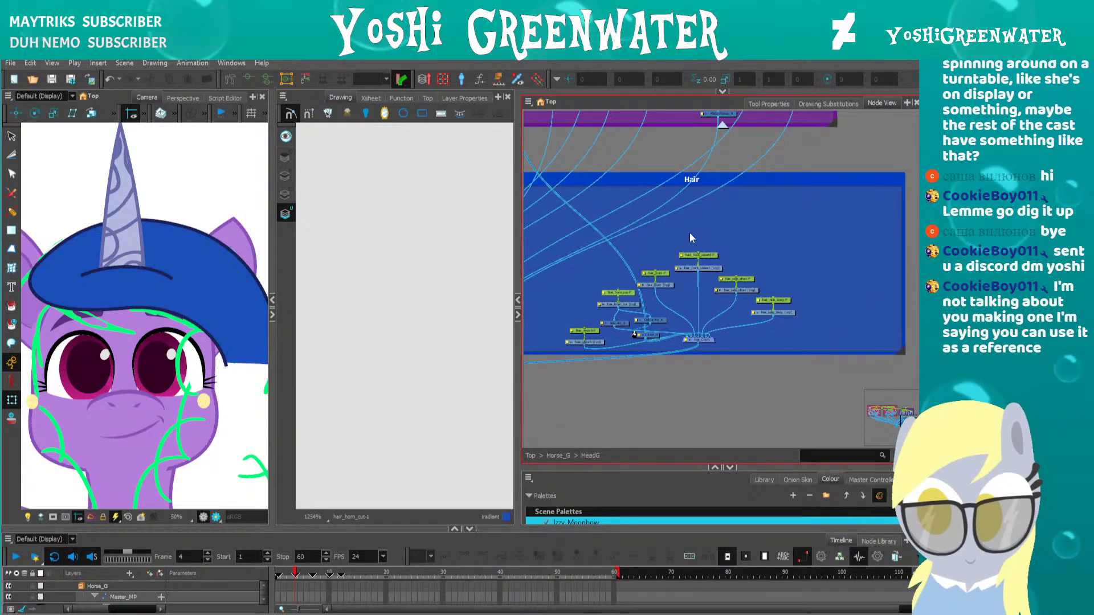
pyautogui.moveTo(689, 234); pyautogui.dragTo(811, 299)
pyautogui.scroll(-2, 812, 299)
pyautogui.moveTo(676, 240); pyautogui.dragTo(613, 278)
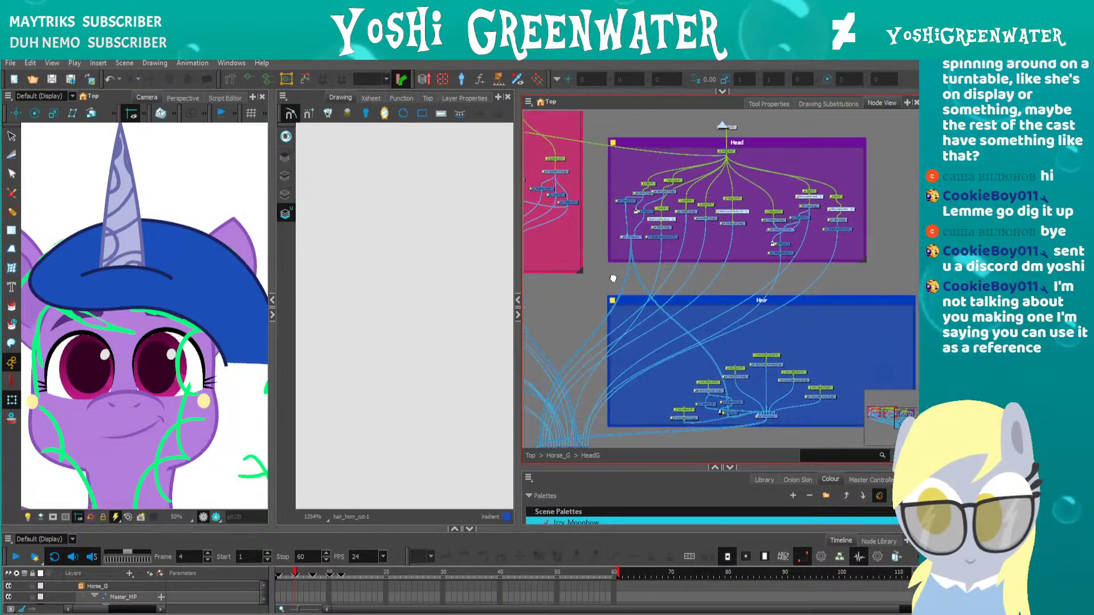
# Move the Head_M_P peg down from the Head backdrop into the Hair backdrop, above the hair pegs
pyautogui.scroll(2, 675, 219)
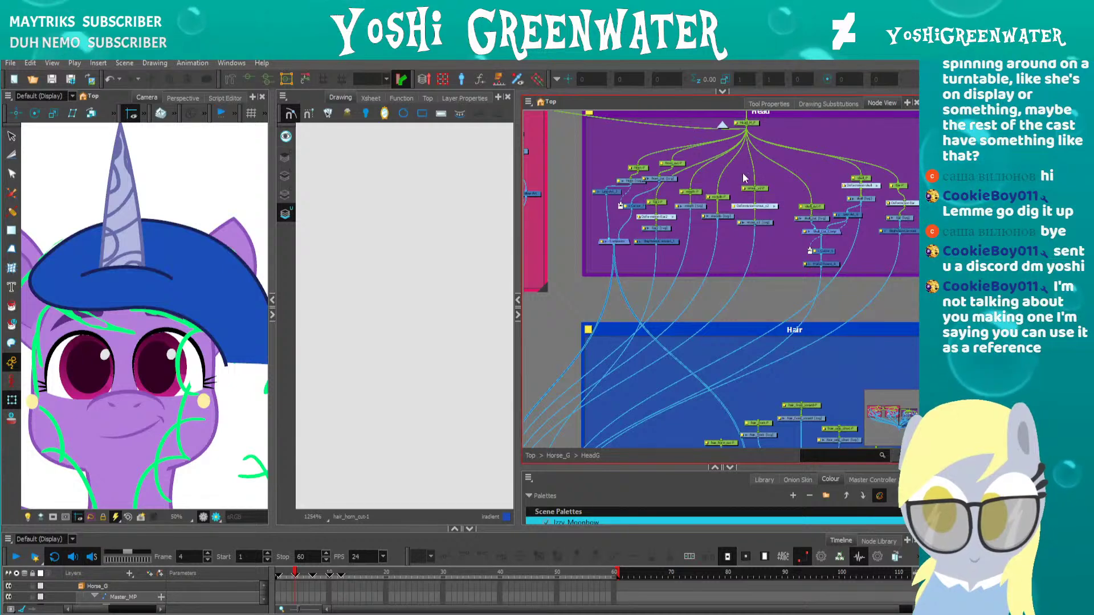
pyautogui.moveTo(559, 329); pyautogui.dragTo(540, 285)
pyautogui.moveTo(518, 333); pyautogui.dragTo(476, 276)
pyautogui.moveTo(528, 464); pyautogui.dragTo(527, 520)
pyautogui.moveTo(524, 389); pyautogui.dragTo(506, 415)
pyautogui.moveTo(593, 134); pyautogui.dragTo(586, 188)
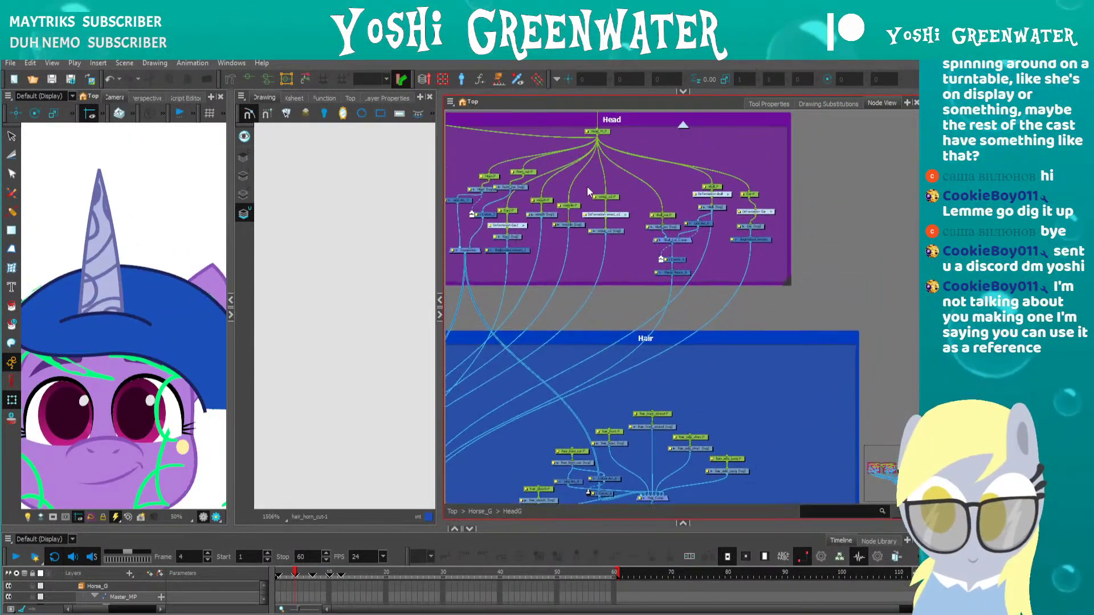
pyautogui.moveTo(598, 132); pyautogui.dragTo(605, 260)
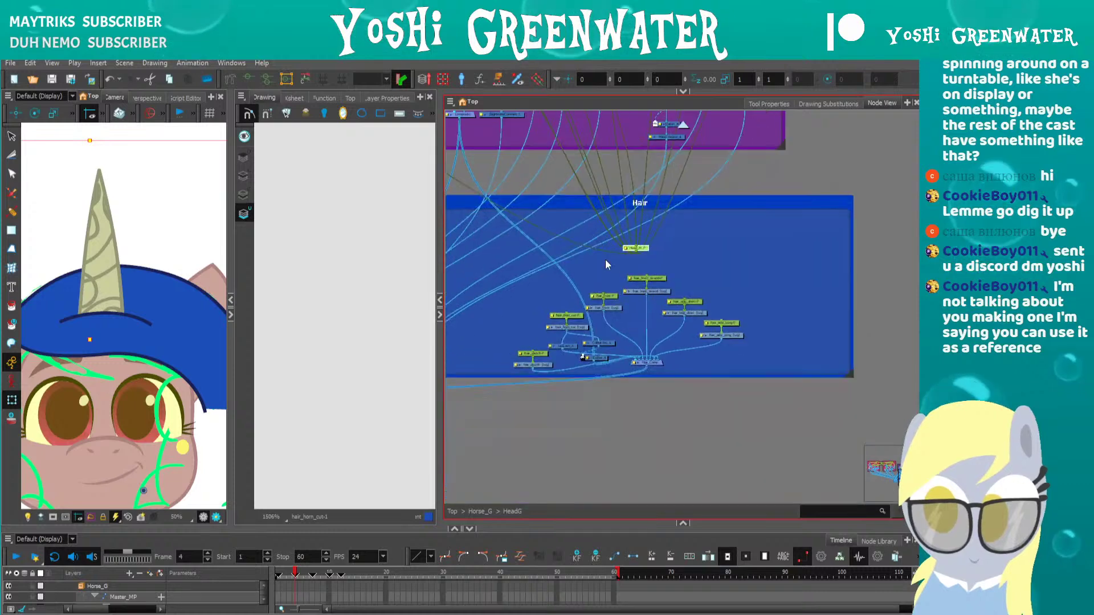
# Connect Head_M_P as parent to the hair_sketch, hair_horn_cut, hair_front, hair_front_strand, hair_side_short and hair_side_Long pegs
pyautogui.scroll(5, 614, 269)
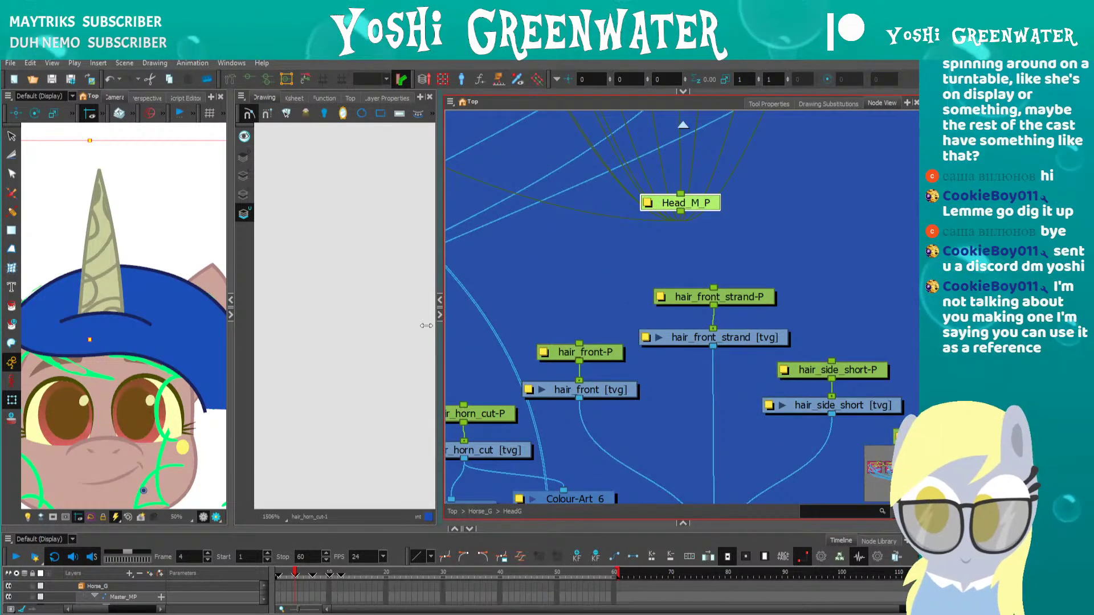
pyautogui.moveTo(441, 323); pyautogui.dragTo(415, 325)
pyautogui.moveTo(479, 328)
pyautogui.mouseDown()
pyautogui.moveTo(547, 228)
pyautogui.moveTo(558, 252)
pyautogui.mouseUp()
pyautogui.scroll(-3, 547, 228)
pyautogui.moveTo(678, 187)
pyautogui.mouseDown()
pyautogui.moveTo(544, 257)
pyautogui.moveTo(481, 378)
pyautogui.mouseUp()
pyautogui.moveTo(582, 253); pyautogui.dragTo(556, 299)
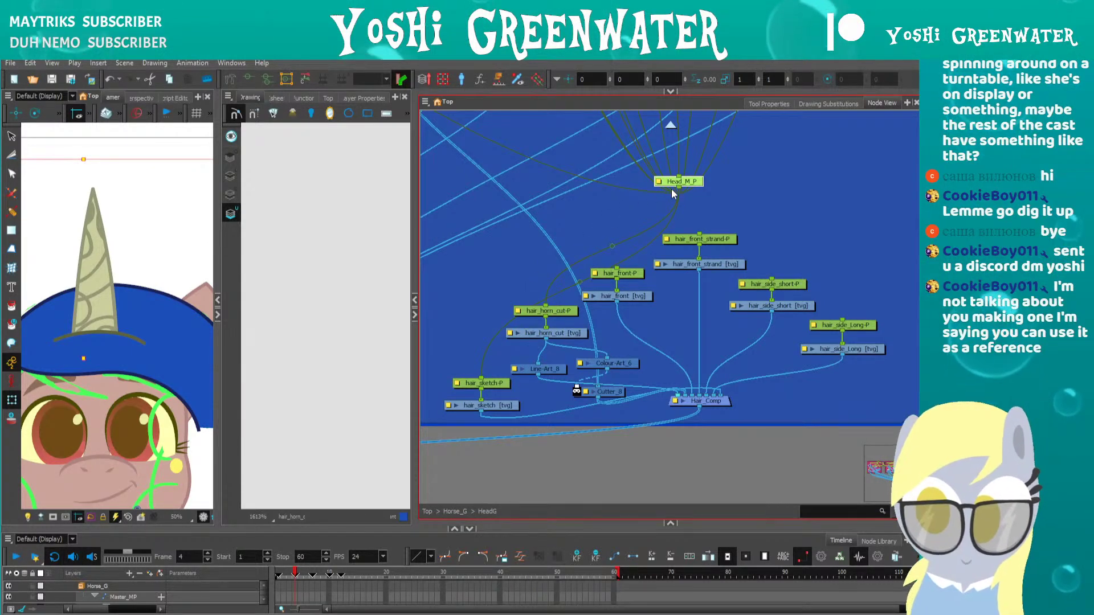
pyautogui.moveTo(614, 269); pyautogui.dragTo(615, 271)
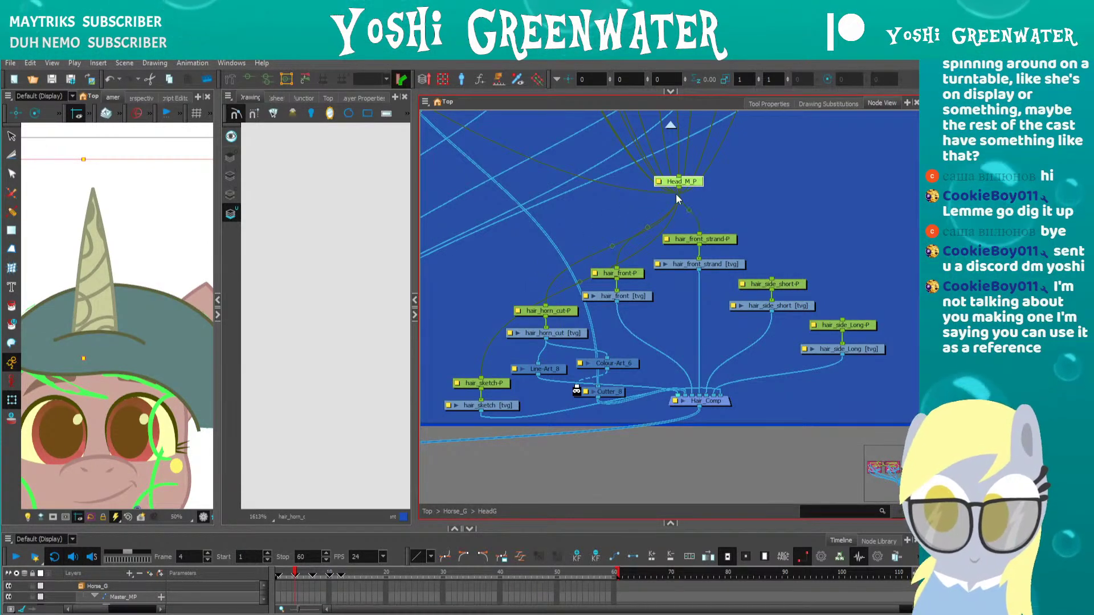
pyautogui.moveTo(744, 244); pyautogui.dragTo(771, 279)
pyautogui.moveTo(678, 188); pyautogui.dragTo(842, 320)
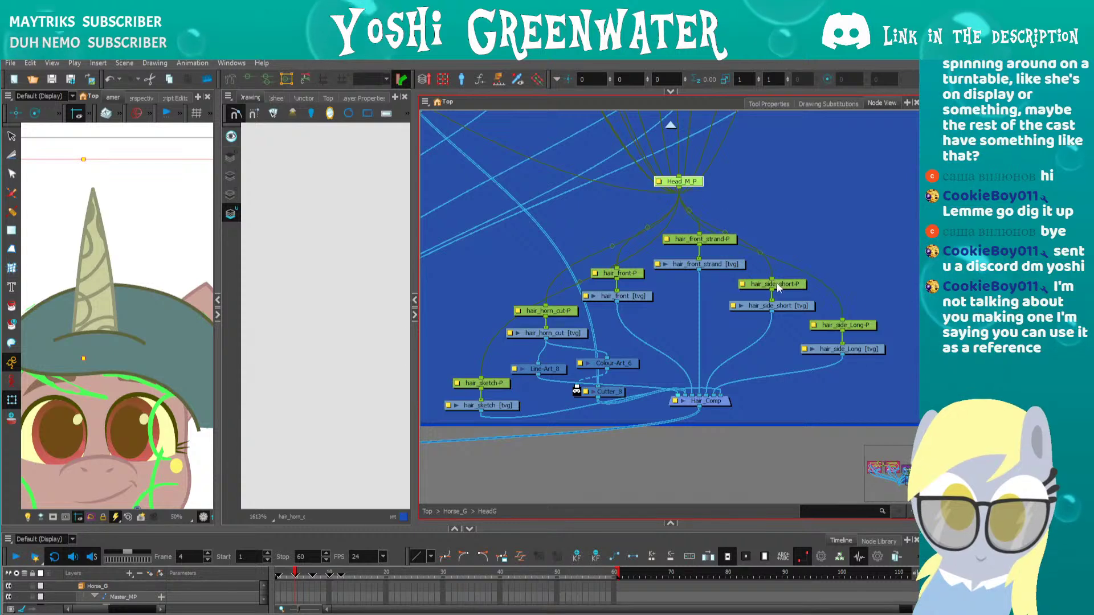
# Move the Head_M_P peg back up to its place at the top of the Head backdrop
pyautogui.scroll(-2, 600, 219)
pyautogui.moveTo(600, 219); pyautogui.dragTo(685, 192)
pyautogui.scroll(-2, 678, 417)
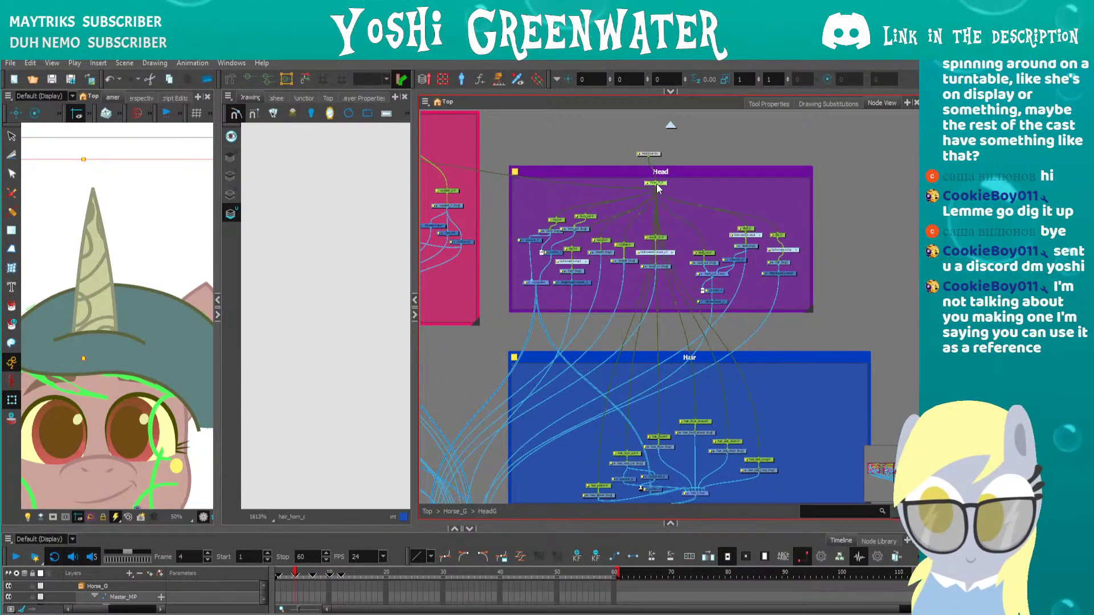
pyautogui.click(669, 187)
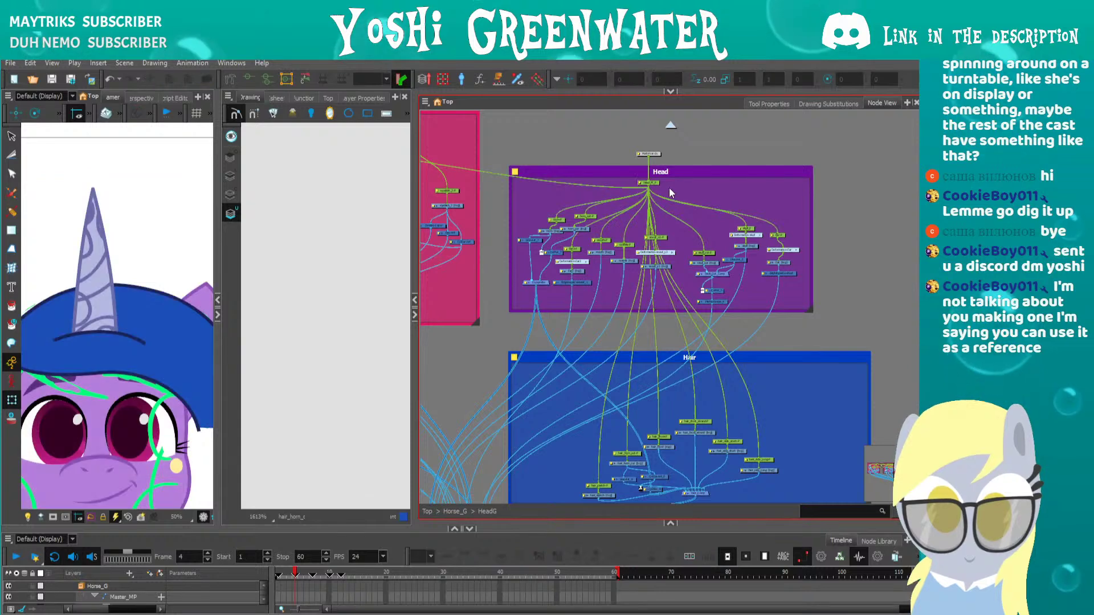
# Try shifting Head_M_P sideways in an enlarged camera view to test whether the hair follows, and undo the move
pyautogui.click(654, 182)
pyautogui.moveTo(673, 420); pyautogui.dragTo(712, 316)
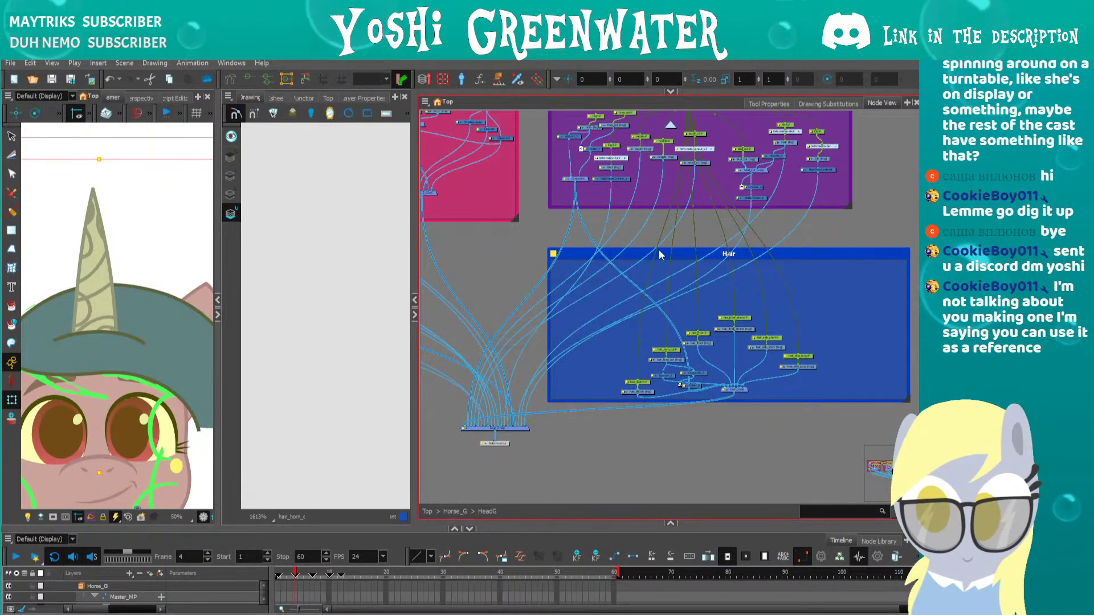
pyautogui.moveTo(671, 224); pyautogui.dragTo(685, 284)
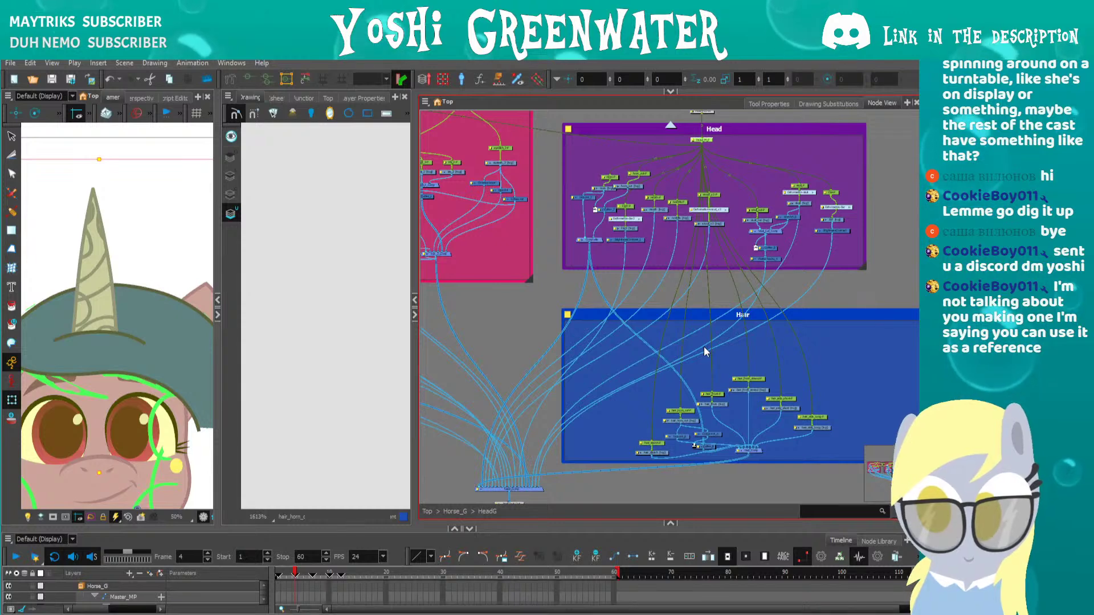
pyautogui.click(217, 314)
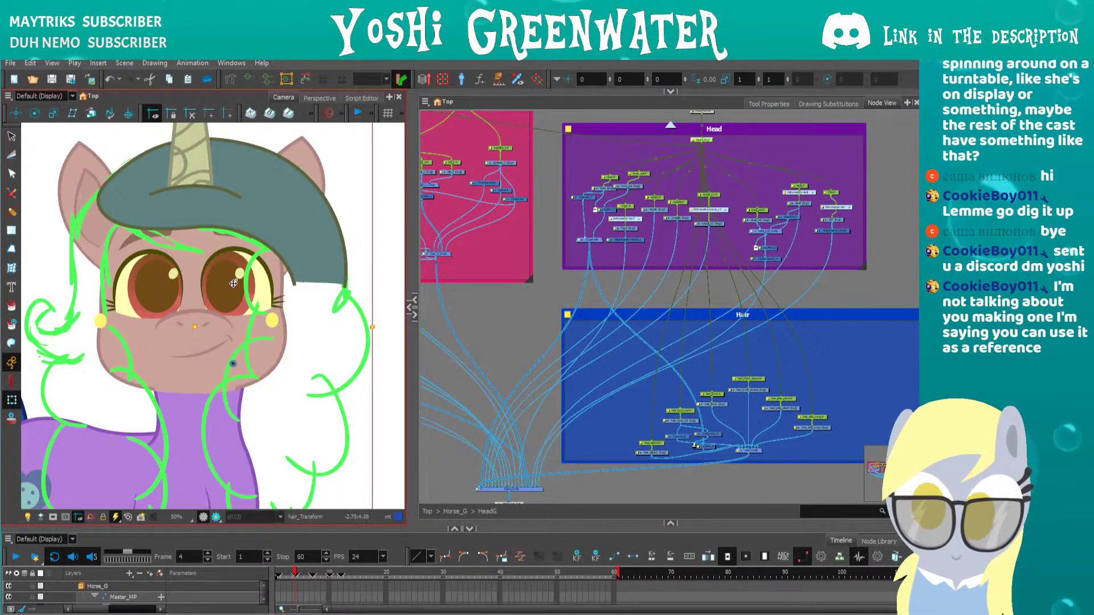
pyautogui.scroll(-2, 158, 290)
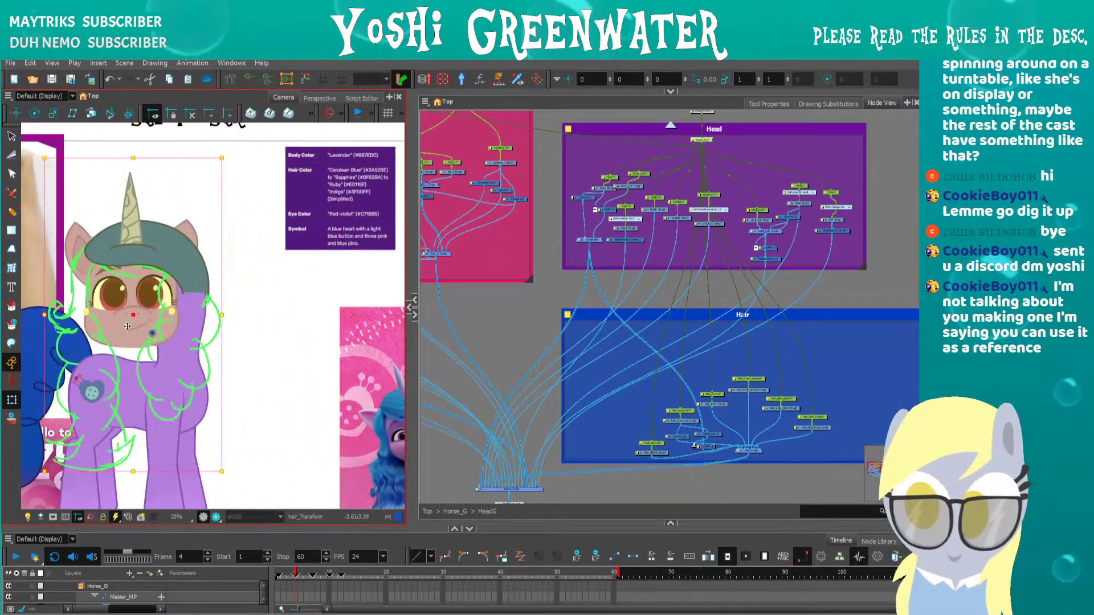
pyautogui.moveTo(127, 326); pyautogui.dragTo(232, 331)
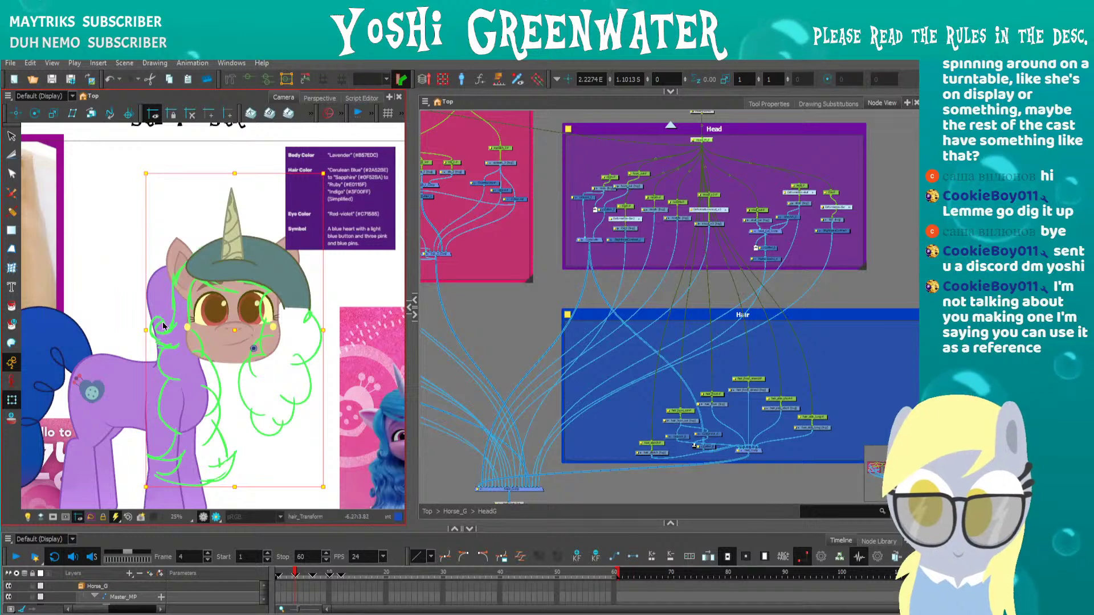
pyautogui.hotkey('ctrl', 'z')
# Re-enter the HeadG group, select Head_M_P again, and try shifting the head down over the body, undoing the move
pyautogui.scroll(2, 726, 376)
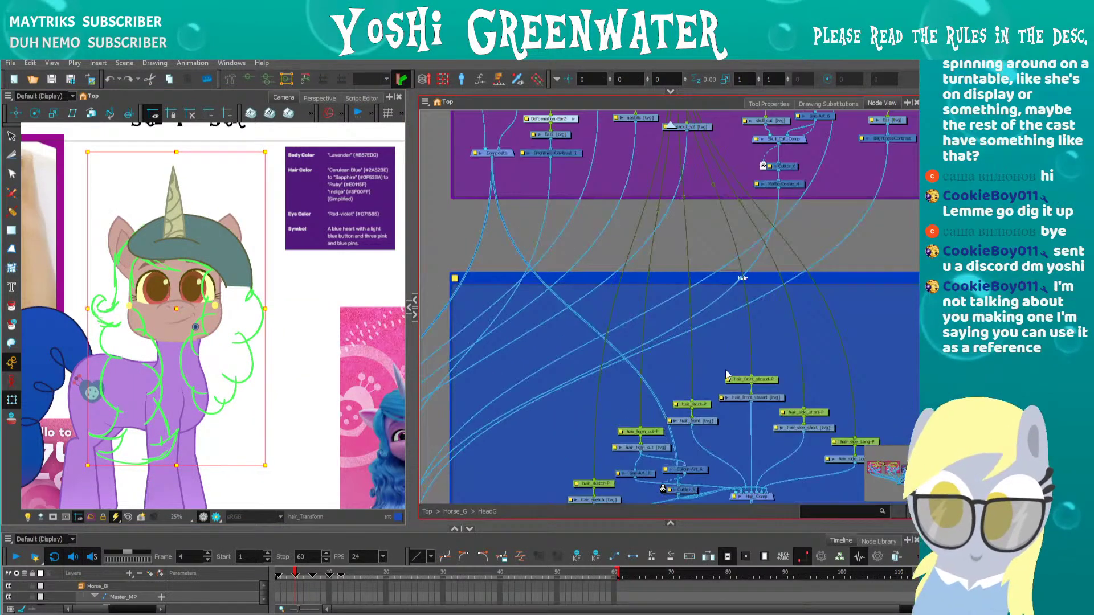
pyautogui.click(593, 453)
pyautogui.moveTo(594, 453); pyautogui.dragTo(586, 423)
pyautogui.moveTo(537, 271); pyautogui.dragTo(506, 407)
pyautogui.click(670, 126)
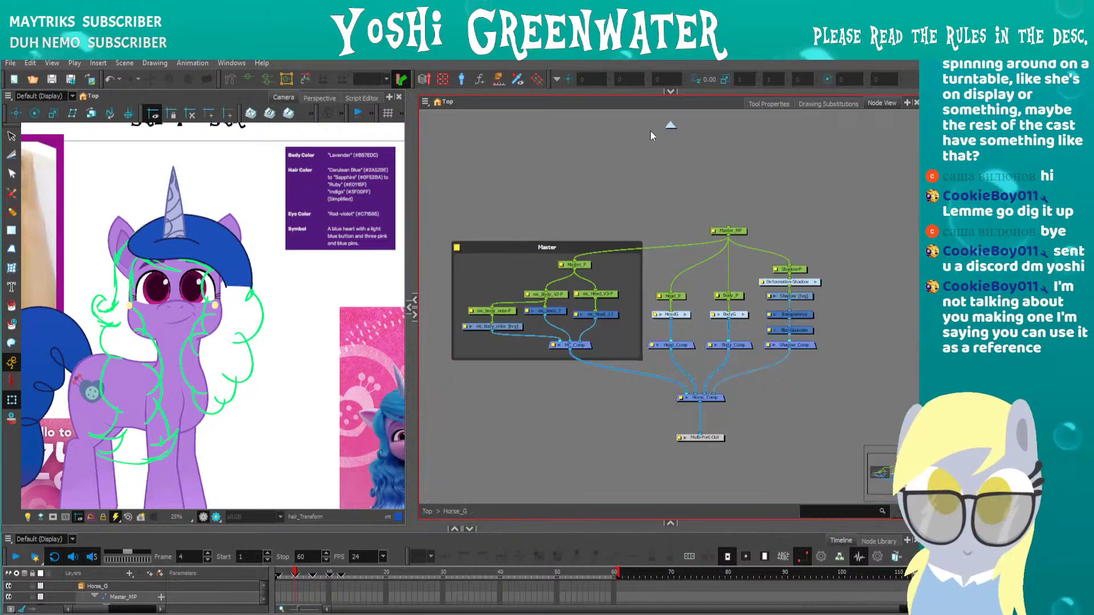
pyautogui.click(685, 314)
pyautogui.moveTo(633, 151); pyautogui.dragTo(640, 240)
pyautogui.click(648, 214)
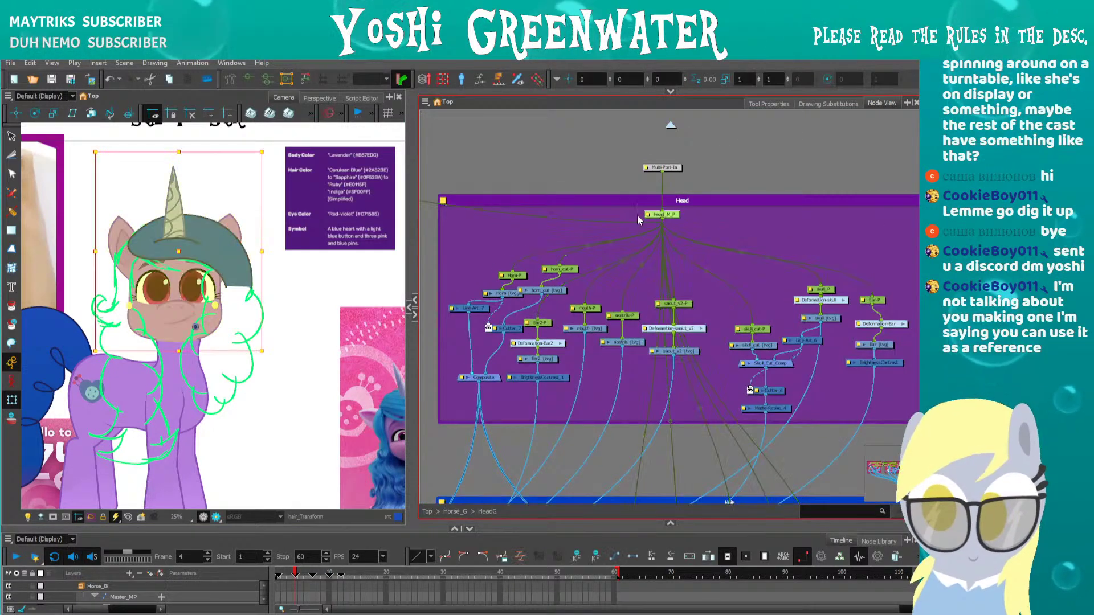
pyautogui.moveTo(175, 254); pyautogui.dragTo(116, 282)
pyautogui.hotkey('ctrl', 'z')
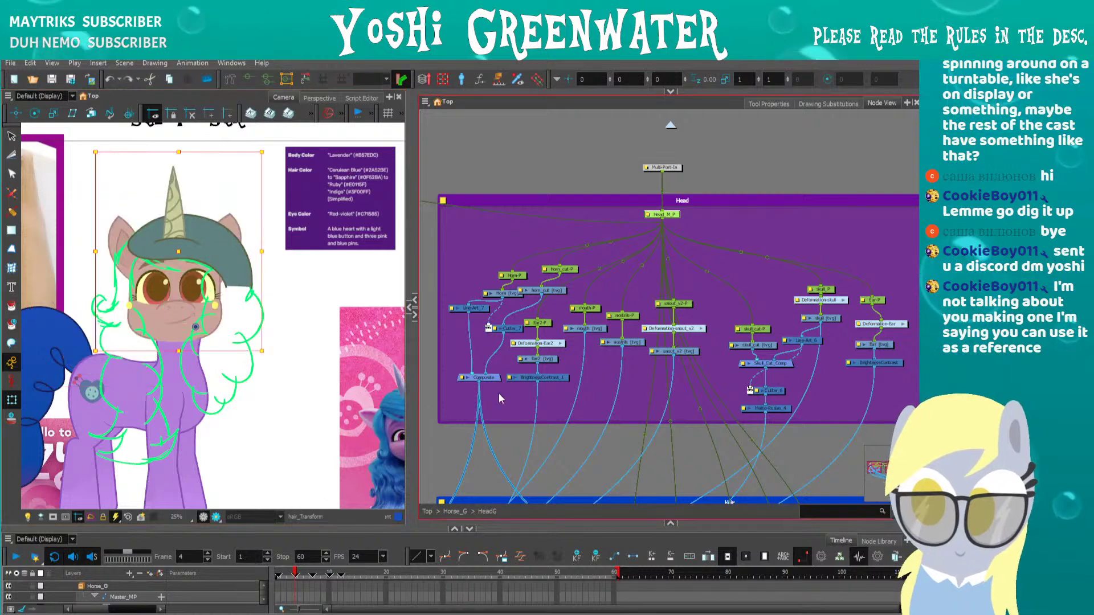
# Move hair_sketch and its peg slightly up and away from the hair_horn_cut nodes
pyautogui.scroll(-4, 564, 428)
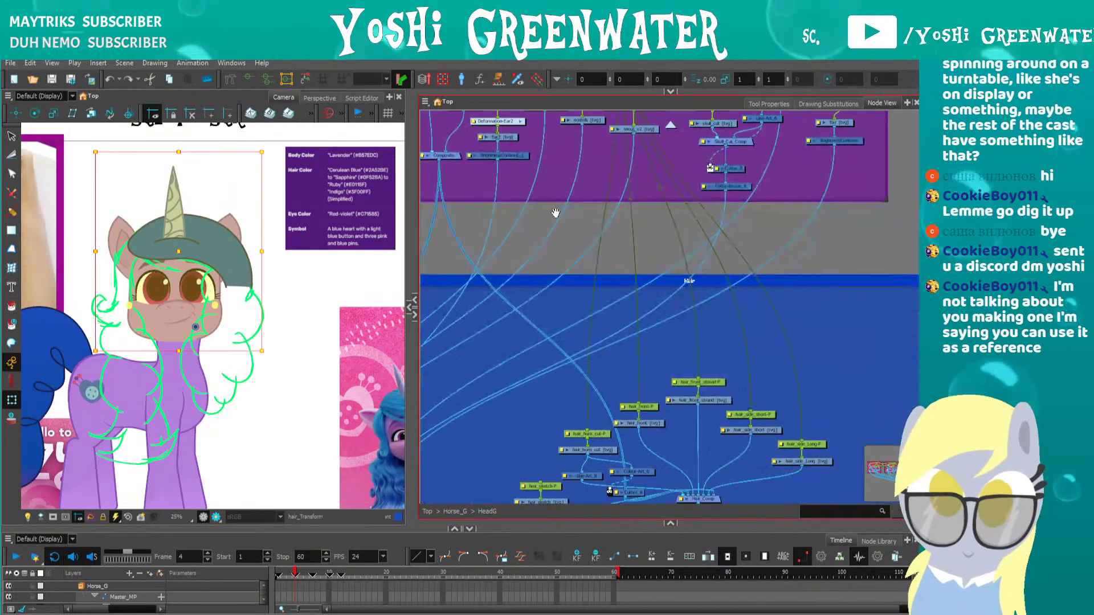
pyautogui.click(510, 457)
pyautogui.moveTo(511, 458)
pyautogui.mouseDown()
pyautogui.moveTo(513, 390)
pyautogui.moveTo(540, 433)
pyautogui.mouseUp()
pyautogui.moveTo(538, 432); pyautogui.dragTo(523, 425)
pyautogui.click(517, 398)
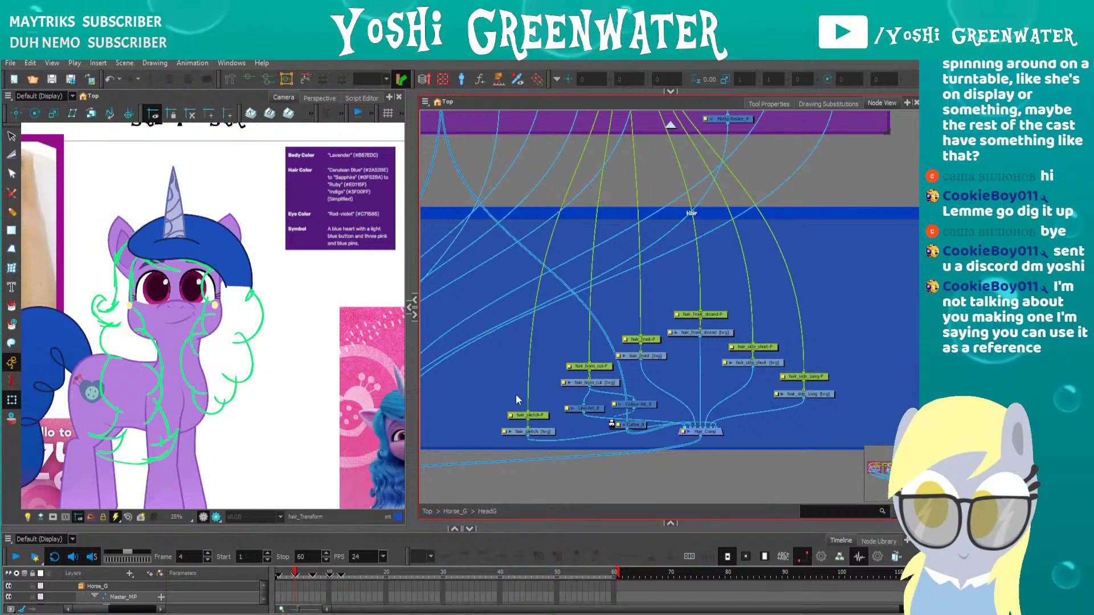
# Move hair_horn_cut with its peg, Line-Art, Colour-Art and Cutter nodes up and away from hair_front
pyautogui.scroll(-1, 511, 315)
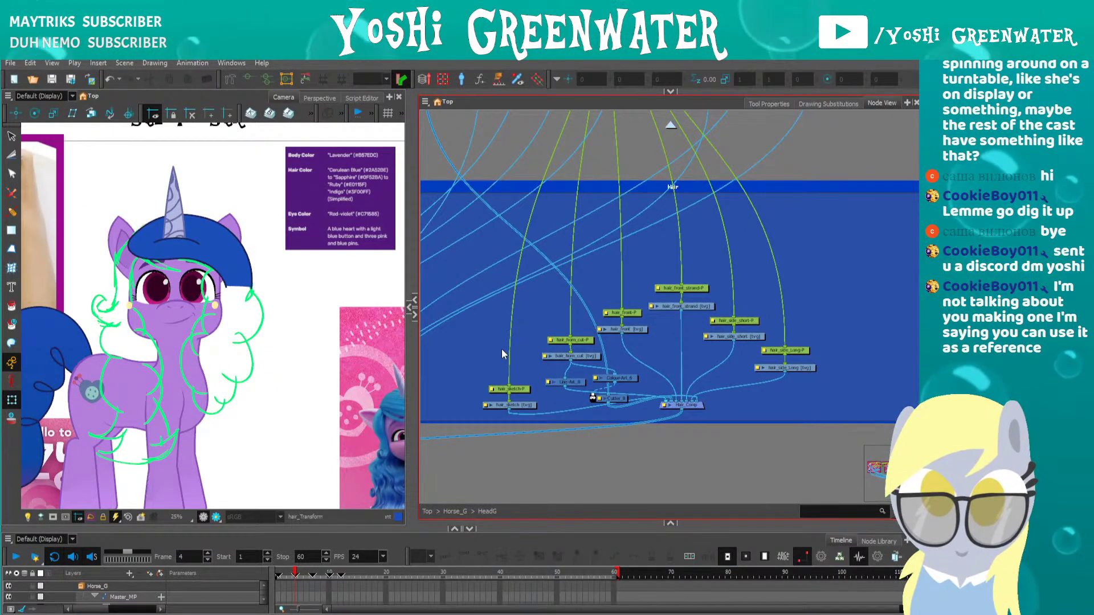
pyautogui.scroll(2, 503, 347)
pyautogui.moveTo(183, 428); pyautogui.dragTo(242, 405)
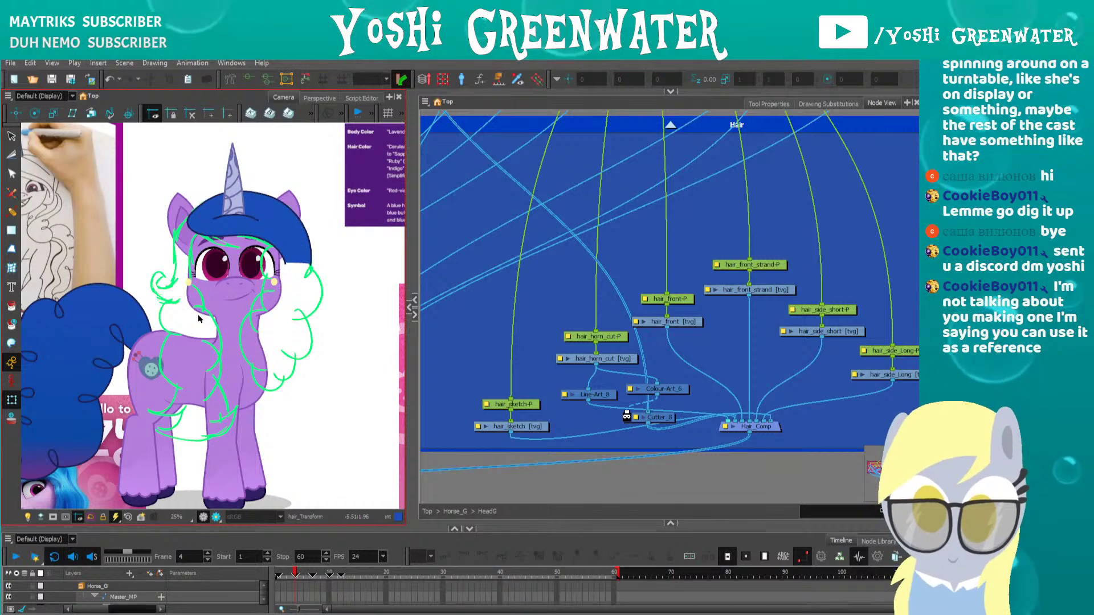
pyautogui.moveTo(605, 382); pyautogui.dragTo(540, 394)
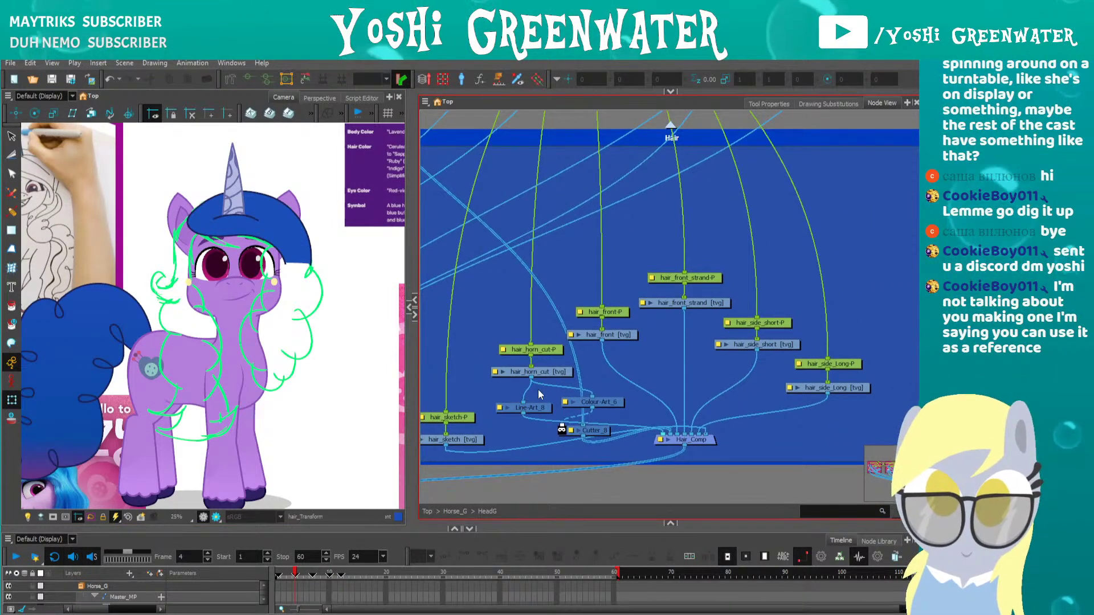
pyautogui.moveTo(546, 335); pyautogui.dragTo(593, 434)
pyautogui.keyDown('shift'); pyautogui.click(593, 335); pyautogui.keyUp('shift')
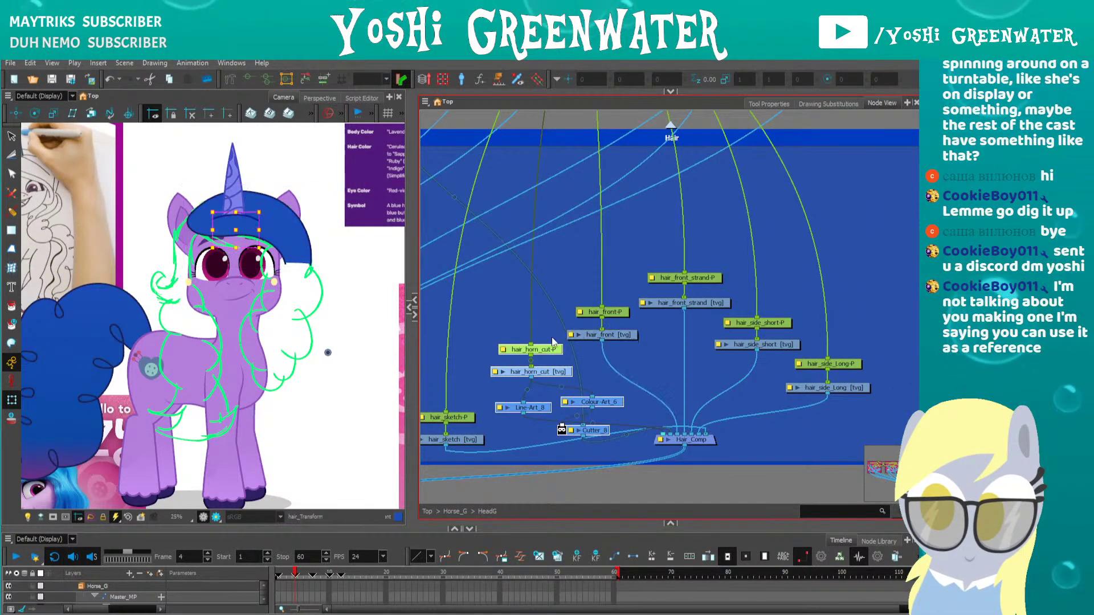
pyautogui.moveTo(546, 350); pyautogui.dragTo(514, 327)
pyautogui.moveTo(464, 361); pyautogui.dragTo(558, 350)
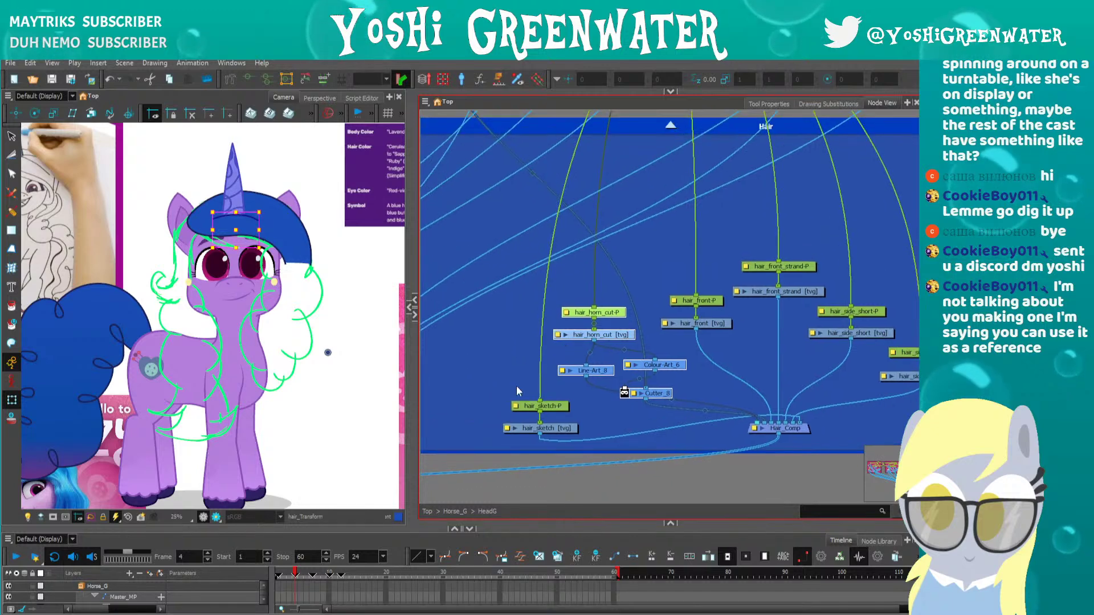
# Space hair_sketch with its peg and the whole hair_horn_cut node cluster further out from the hair_front nodes
pyautogui.moveTo(518, 390); pyautogui.dragTo(484, 405)
pyautogui.moveTo(542, 299); pyautogui.dragTo(667, 405)
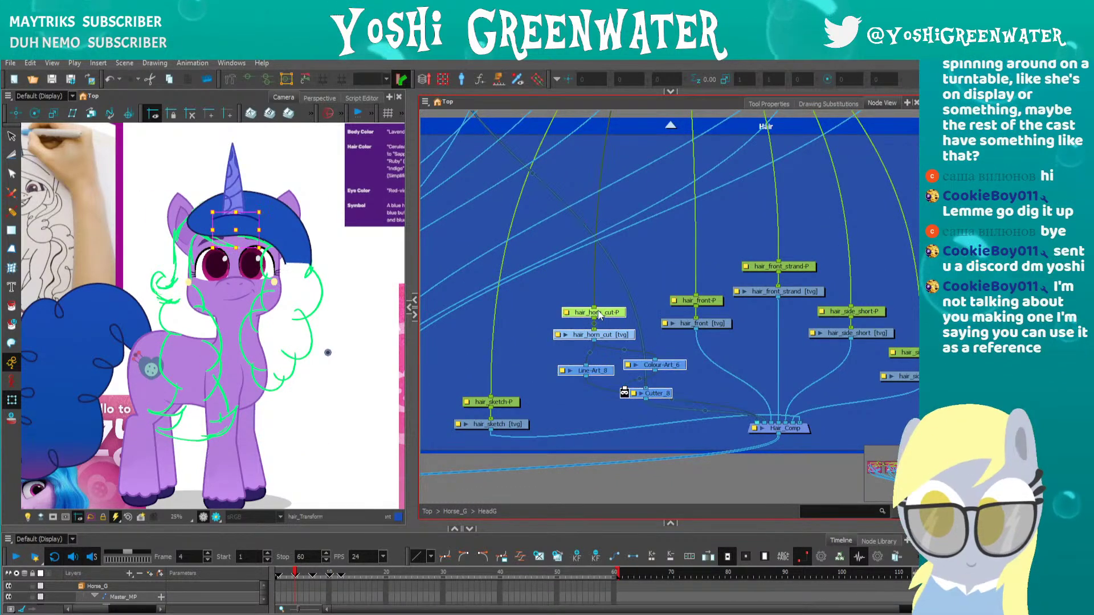
pyautogui.moveTo(602, 373); pyautogui.dragTo(579, 365)
pyautogui.click(515, 385)
pyautogui.moveTo(255, 300); pyautogui.dragTo(225, 321)
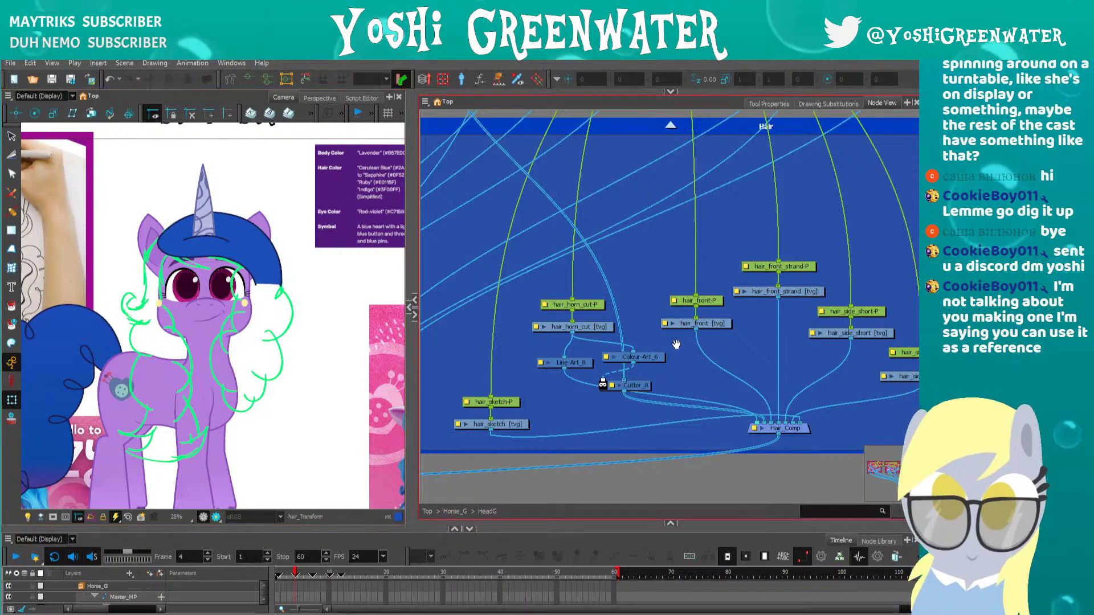
# Restore the Drawing view beside a narrower node view, and move hair_front and its peg closer to the hair_horn_cut cluster
pyautogui.moveTo(676, 346); pyautogui.dragTo(527, 327)
pyautogui.click(412, 312)
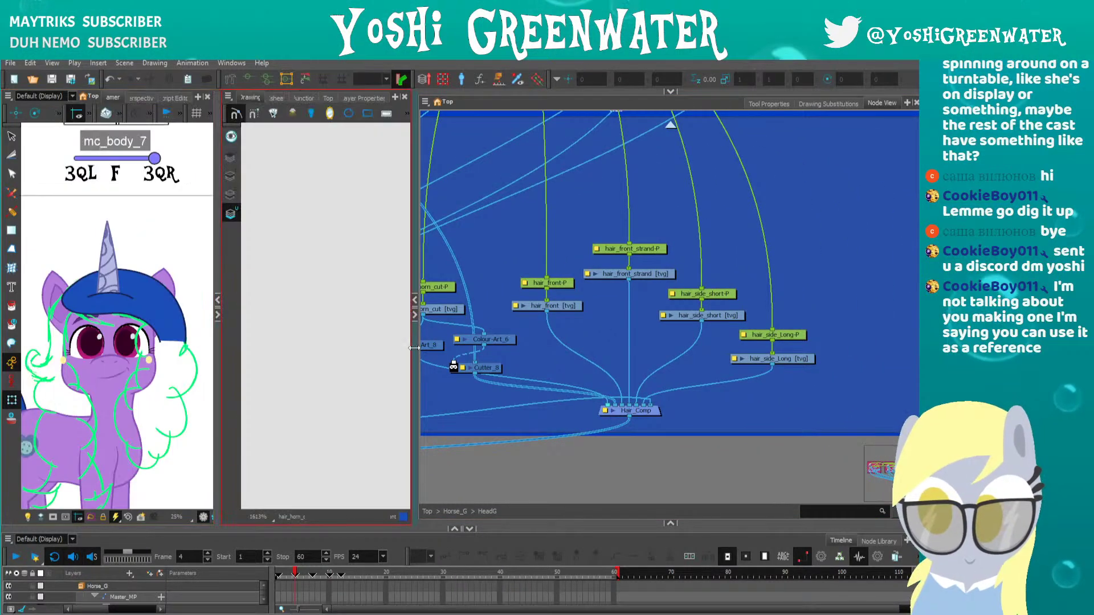
pyautogui.moveTo(413, 374); pyautogui.dragTo(556, 388)
pyautogui.moveTo(612, 335)
pyautogui.mouseDown()
pyautogui.moveTo(622, 330)
pyautogui.moveTo(648, 359)
pyautogui.mouseUp()
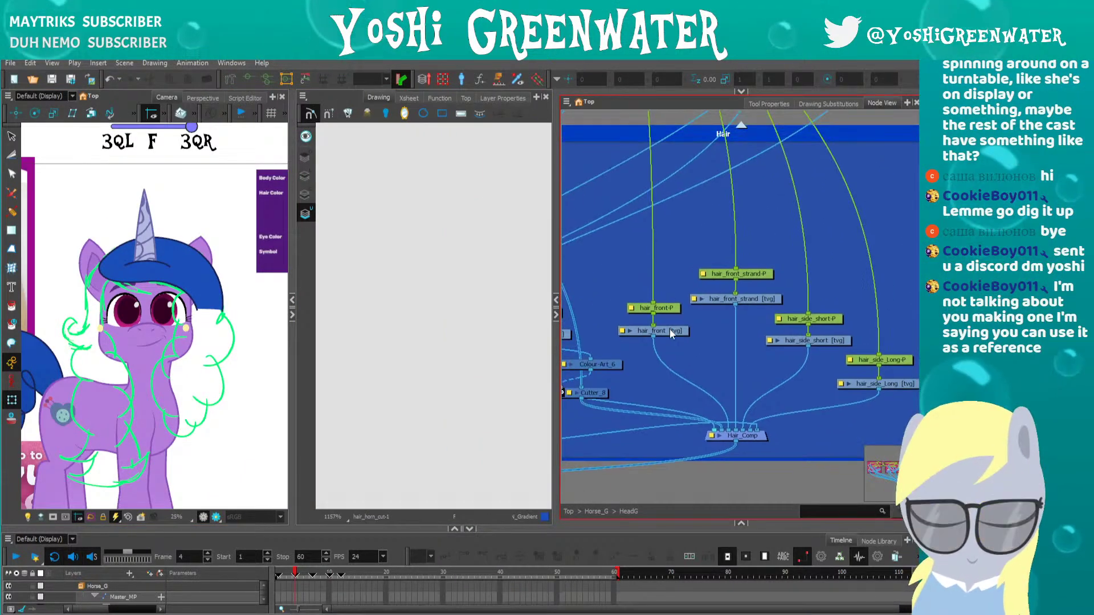
pyautogui.click(672, 333)
pyautogui.keyDown('shift'); pyautogui.click(654, 308); pyautogui.keyUp('shift')
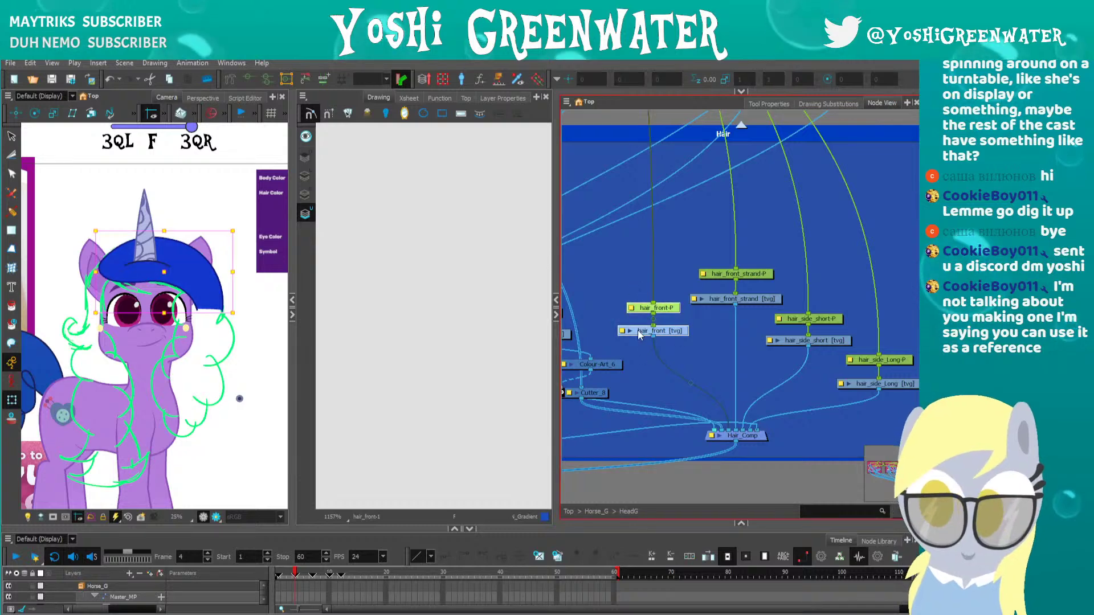
pyautogui.moveTo(653, 308); pyautogui.dragTo(621, 309)
# Move hair_front_strand and its peg slightly up and away from the hair_side_short nodes
pyautogui.moveTo(688, 351); pyautogui.dragTo(591, 354)
pyautogui.click(591, 357)
pyautogui.click(627, 302)
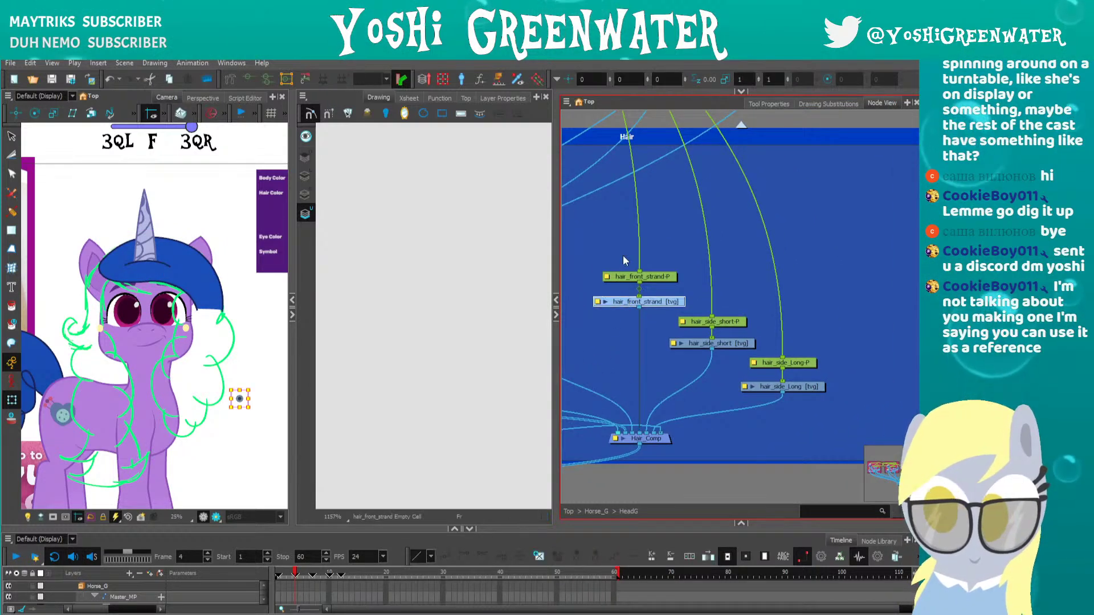
pyautogui.keyDown('shift'); pyautogui.click(634, 277); pyautogui.keyUp('shift')
pyautogui.moveTo(635, 276); pyautogui.dragTo(626, 264)
pyautogui.click(620, 319)
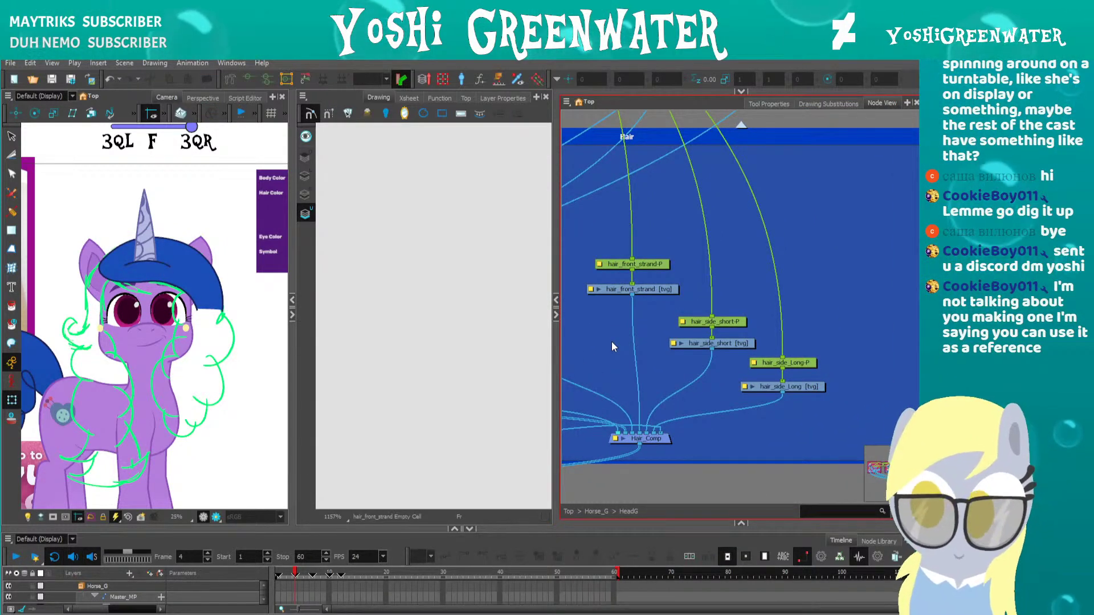
# Draw a closed three-point polyline on hair_front_strand in Hair_Out, tapering from the front hair's lower edge to a tip between the eyes
pyautogui.moveTo(602, 343); pyautogui.dragTo(618, 342)
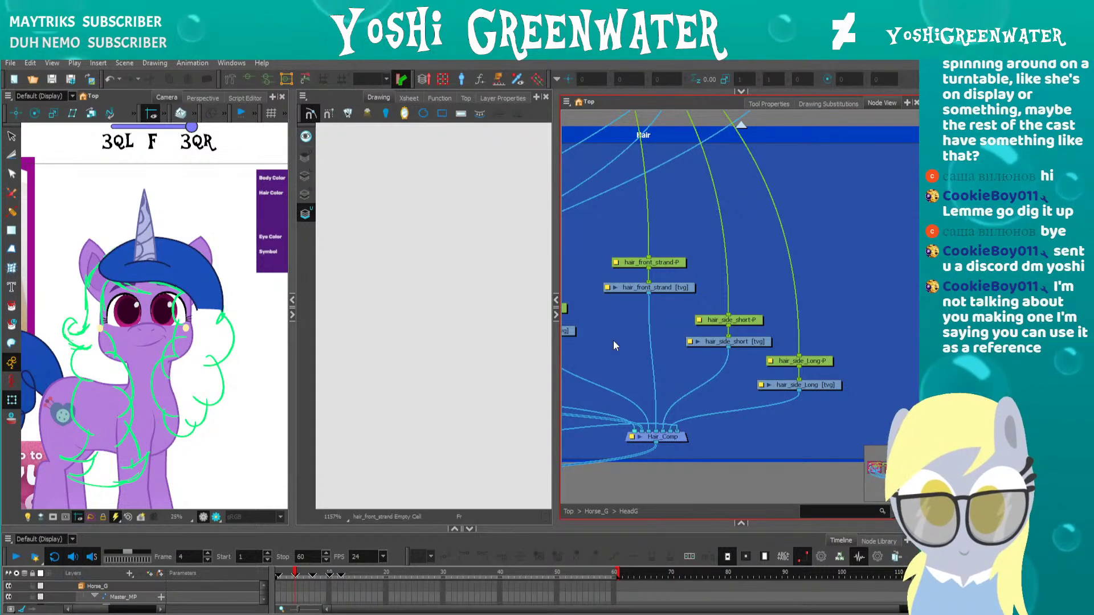
pyautogui.click(631, 290)
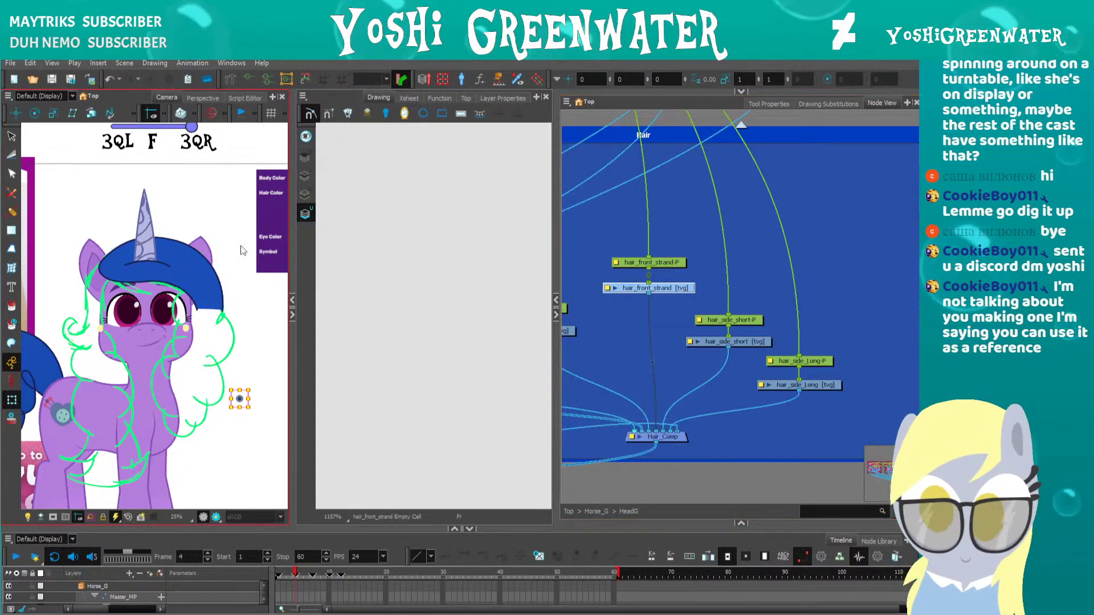
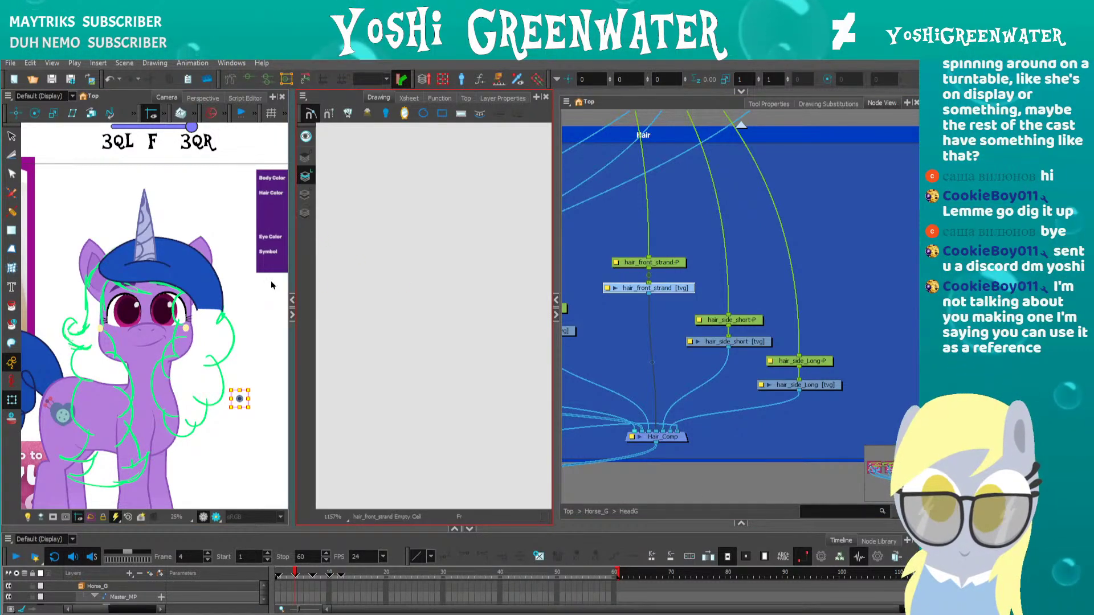
pyautogui.moveTo(688, 522); pyautogui.dragTo(617, 296)
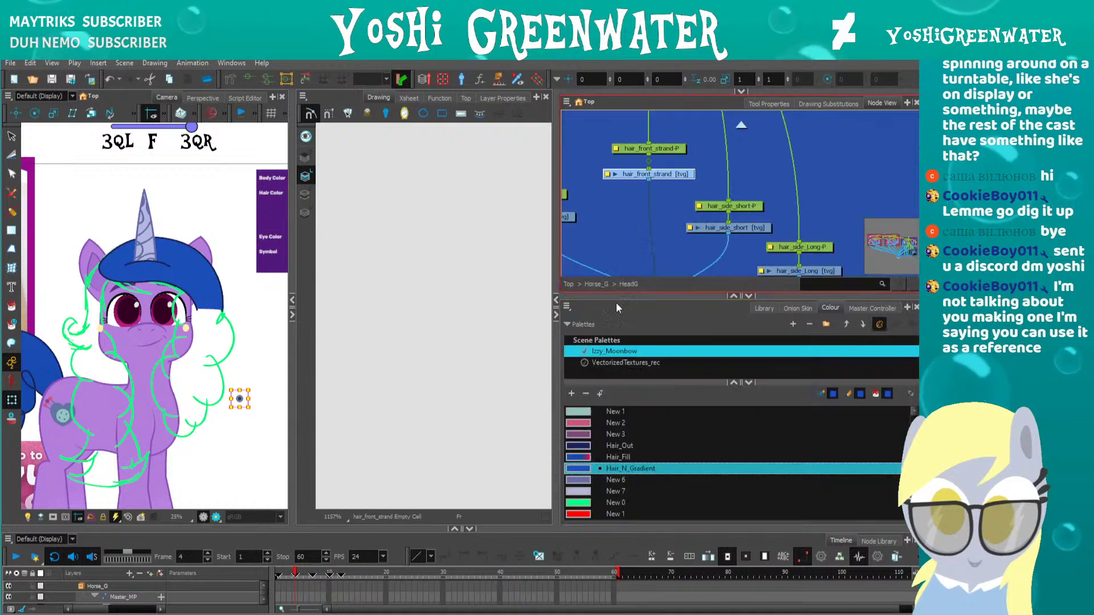
pyautogui.click(584, 446)
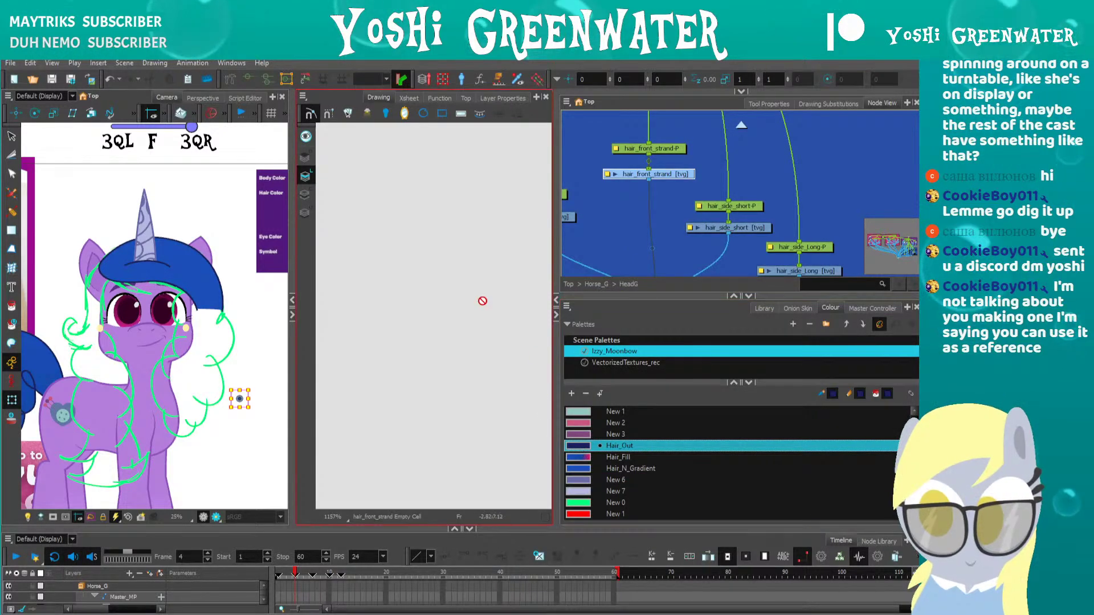
pyautogui.click(293, 311)
pyautogui.scroll(4, 224, 222)
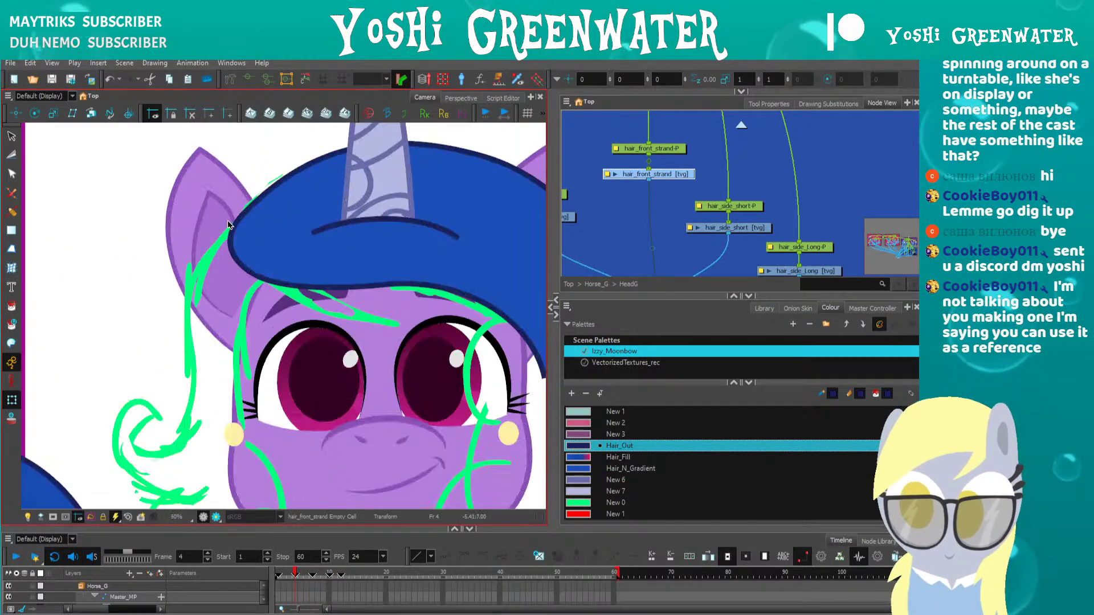
pyautogui.hotkey('alt', '-')
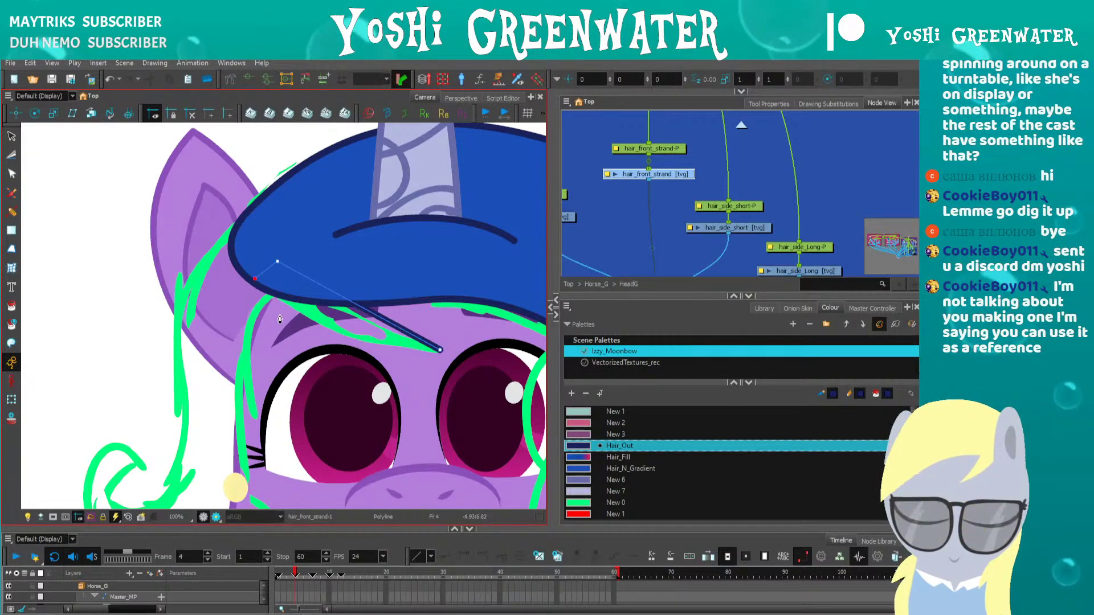
pyautogui.click(256, 278)
# Curve both long edges of the front strand along the sketch and fill the shape with Hair_N_Gradient
pyautogui.hotkey('alt', 's')
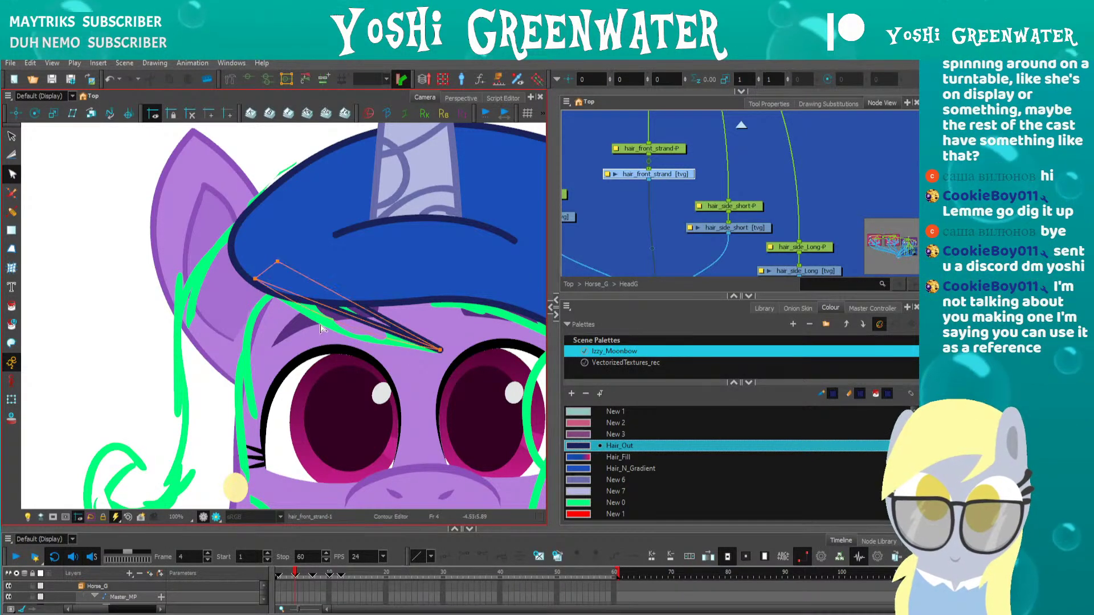
pyautogui.moveTo(321, 328); pyautogui.dragTo(318, 331)
pyautogui.moveTo(330, 290); pyautogui.dragTo(322, 302)
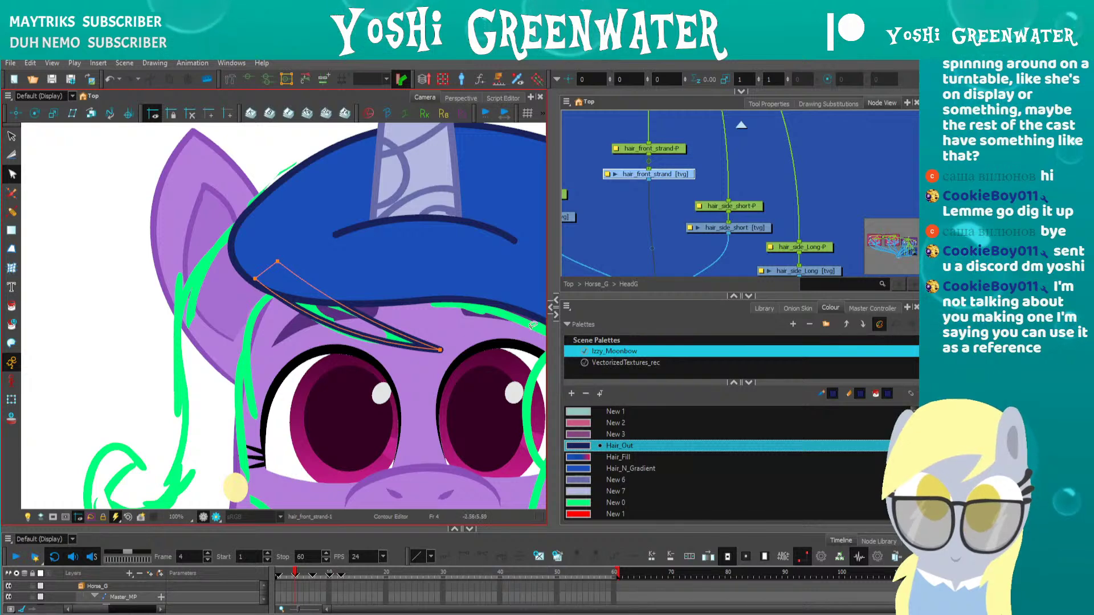
pyautogui.hotkey('alt', 'i')
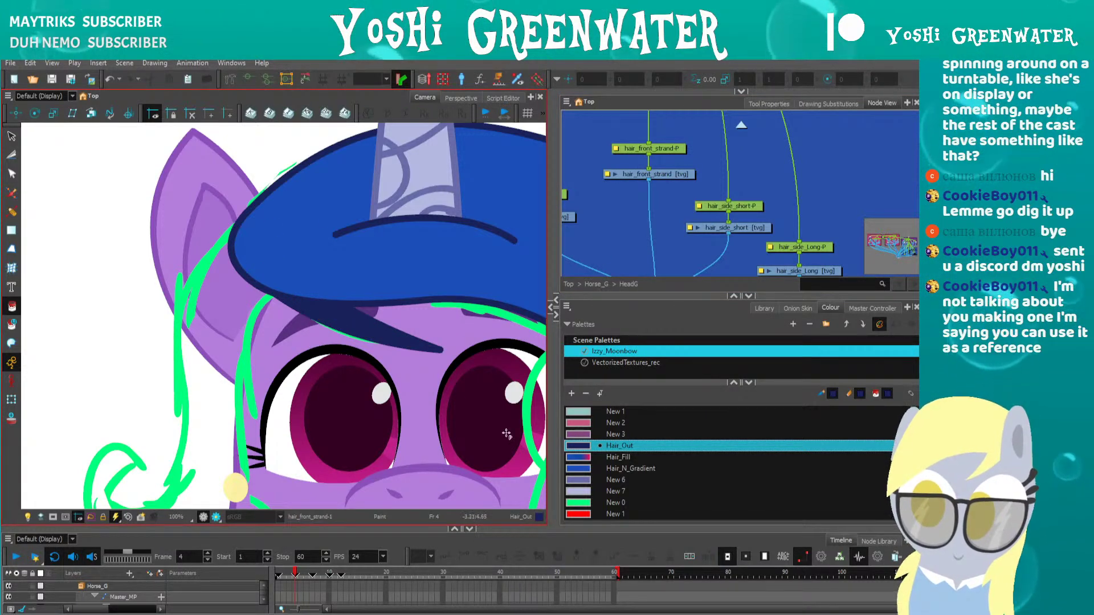
pyautogui.click(579, 469)
pyautogui.click(356, 333)
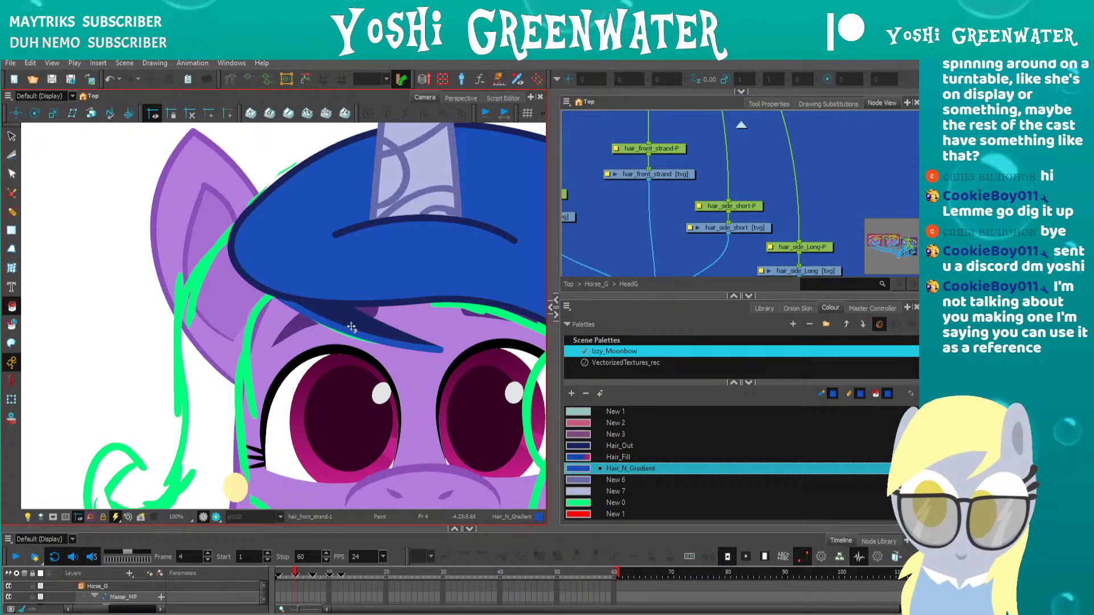
# Lower the tip of the front strand slightly and reshape its upper and lower curves into a fuller sweep
pyautogui.hotkey('alt', 'q')
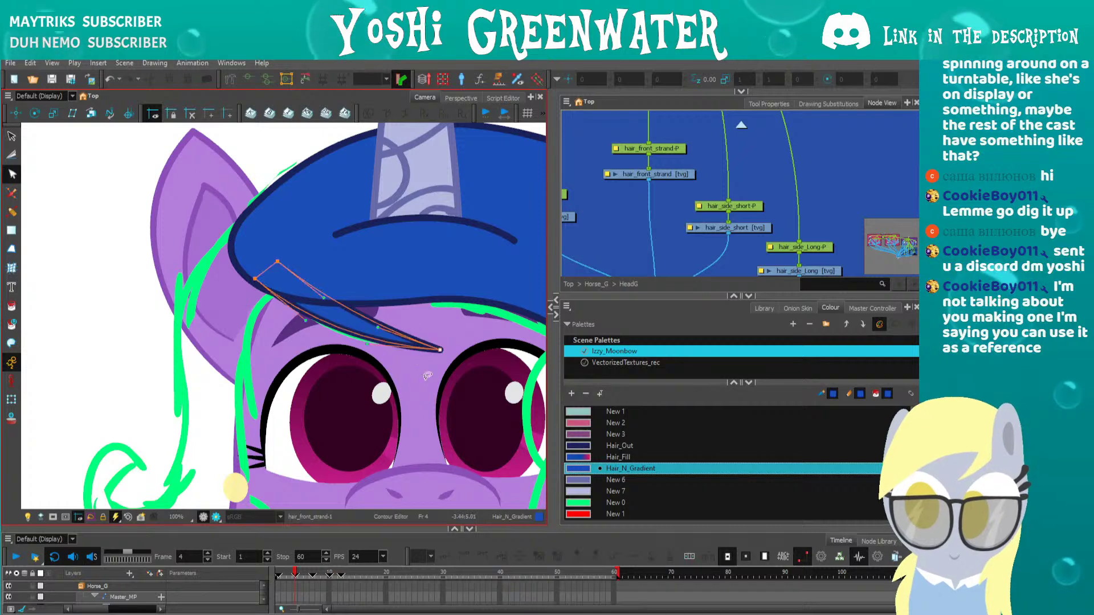
pyautogui.press('Down')
pyautogui.press('Down')
pyautogui.press('Down')
pyautogui.press('Down')
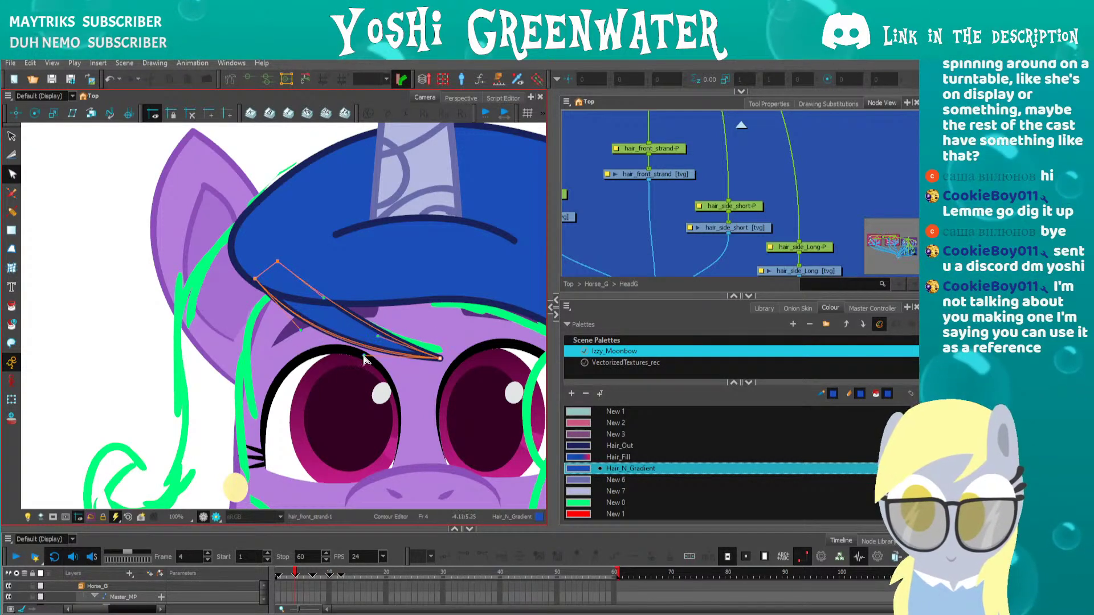
pyautogui.moveTo(378, 336); pyautogui.dragTo(369, 335)
pyautogui.moveTo(423, 377); pyautogui.dragTo(452, 357)
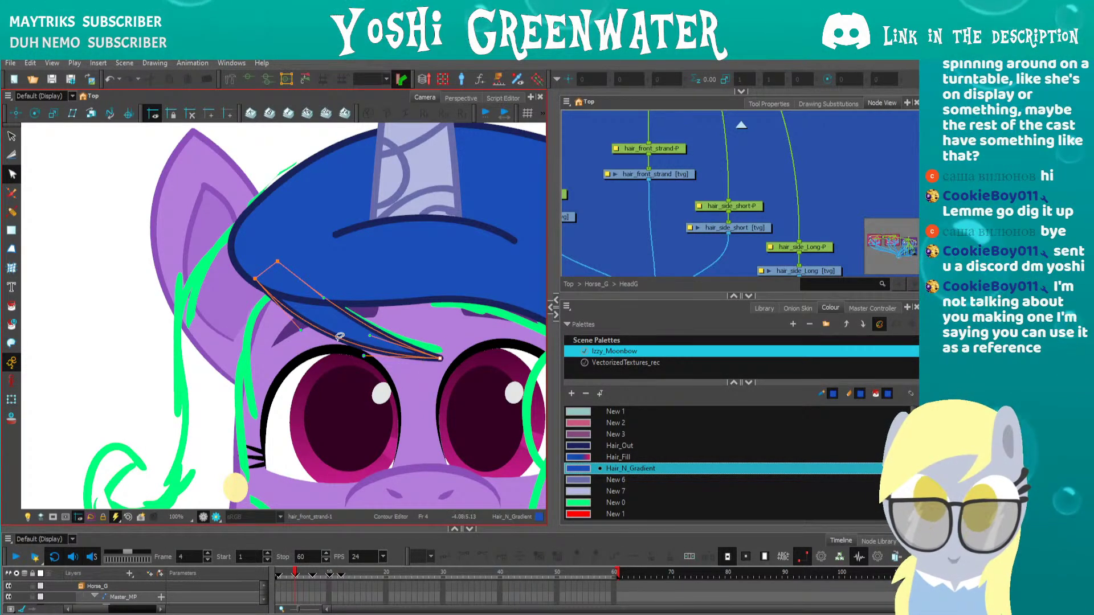
pyautogui.moveTo(339, 337); pyautogui.dragTo(320, 296)
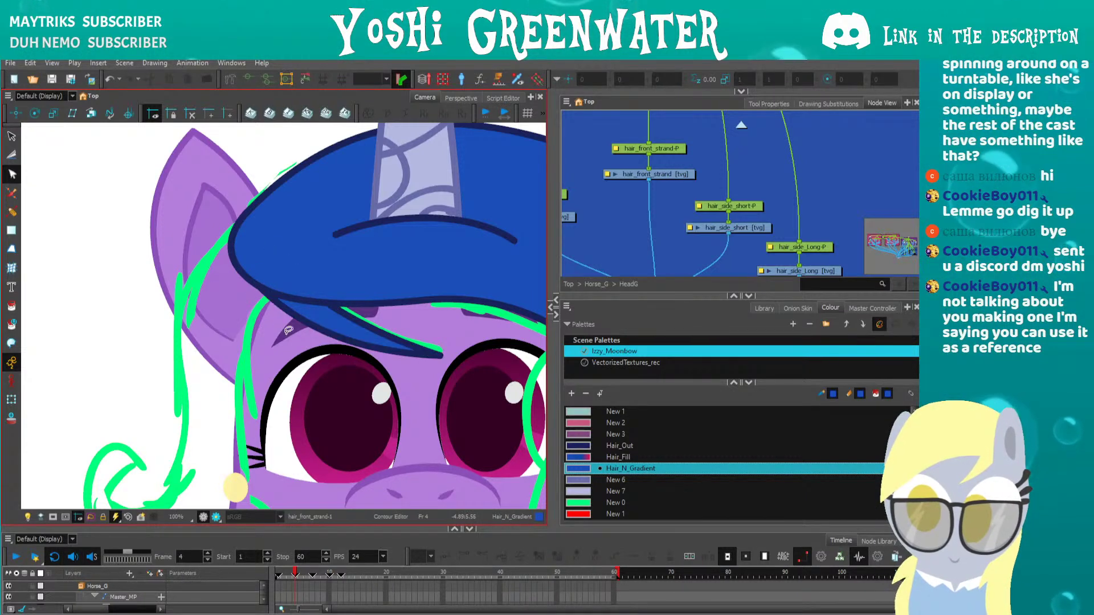
# Reconnect hair_front_strand to the first input of Hair_Comp so the strand is layered in front of the front hair
pyautogui.moveTo(596, 297); pyautogui.dragTo(596, 381)
pyautogui.moveTo(609, 238); pyautogui.dragTo(656, 186)
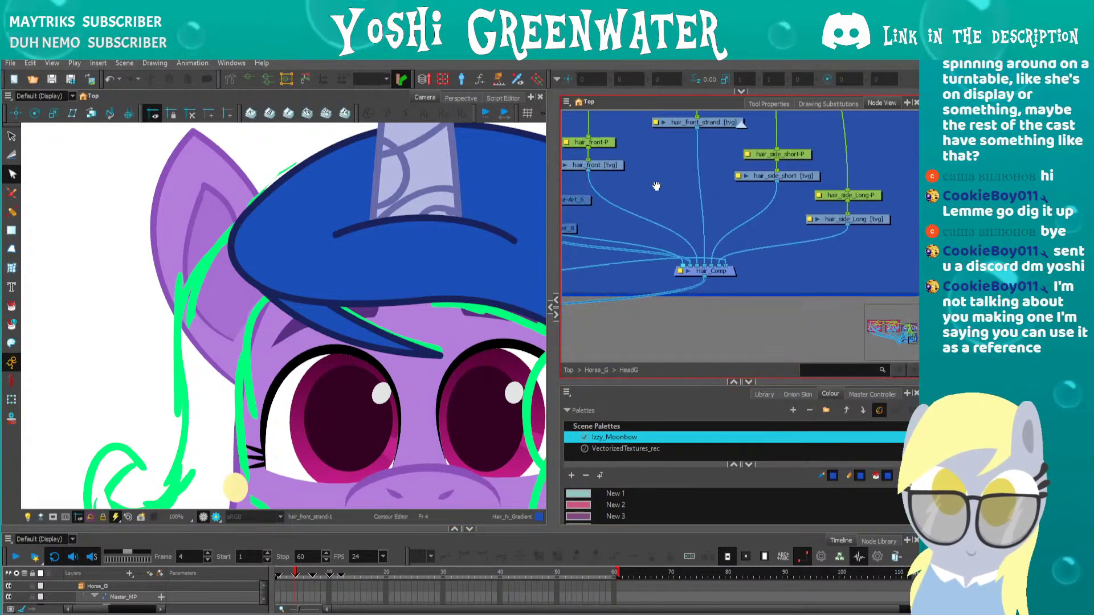
pyautogui.moveTo(703, 266); pyautogui.dragTo(682, 266)
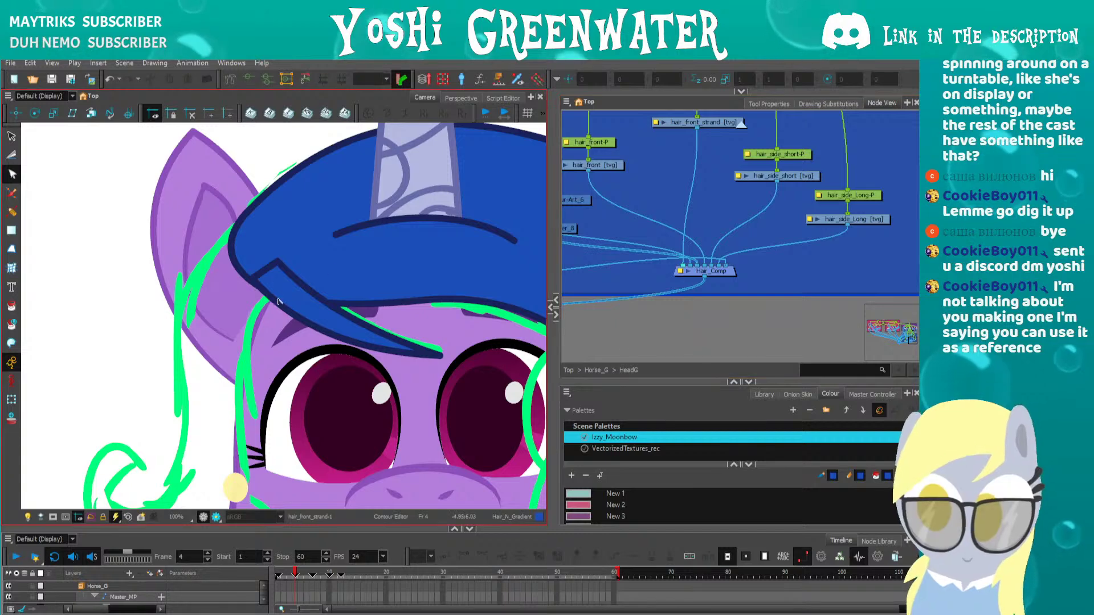
# Delete the short outline segment that closes the upper end of the front strand
pyautogui.hotkey('alt', 's')
pyautogui.click(264, 268)
pyautogui.press('Delete')
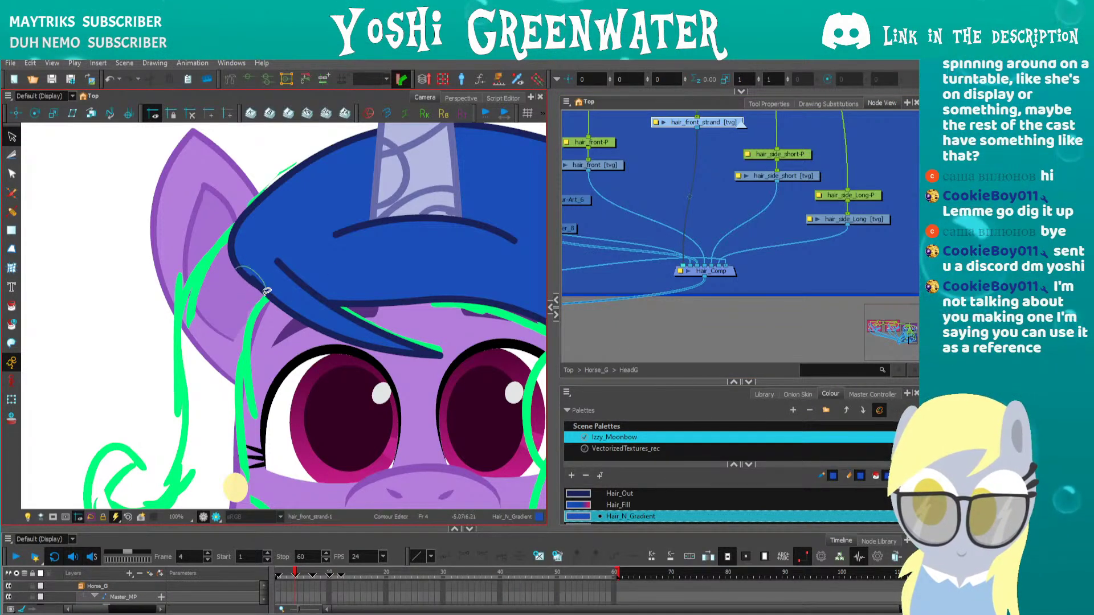
# Nudge the upper end of the front strand down and outward to blend it into the front hair's outline
pyautogui.click(266, 291)
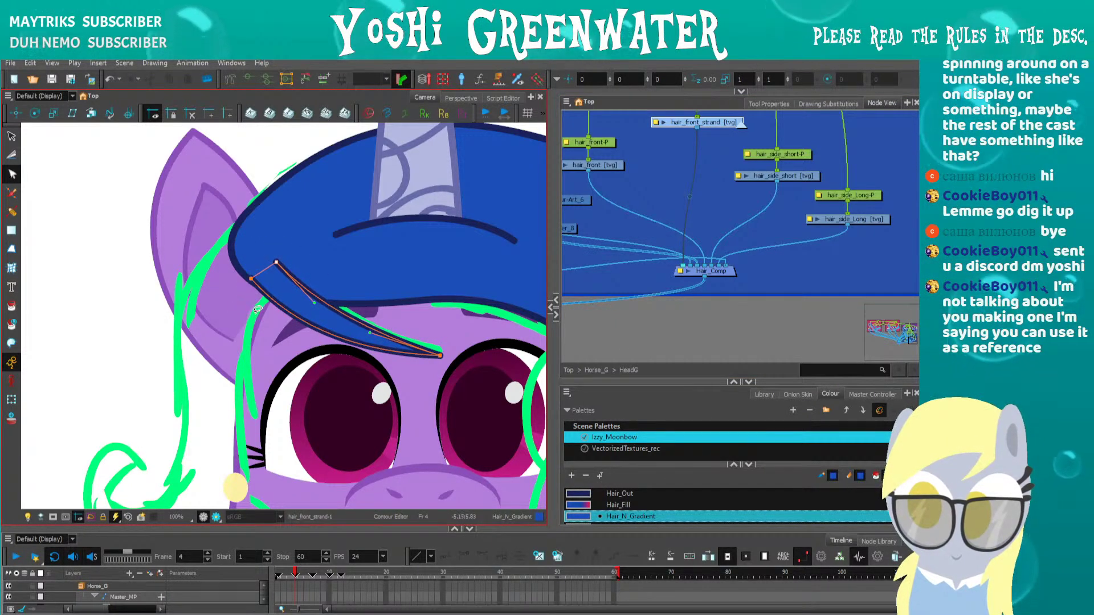
pyautogui.press('Down')
pyautogui.press('Left')
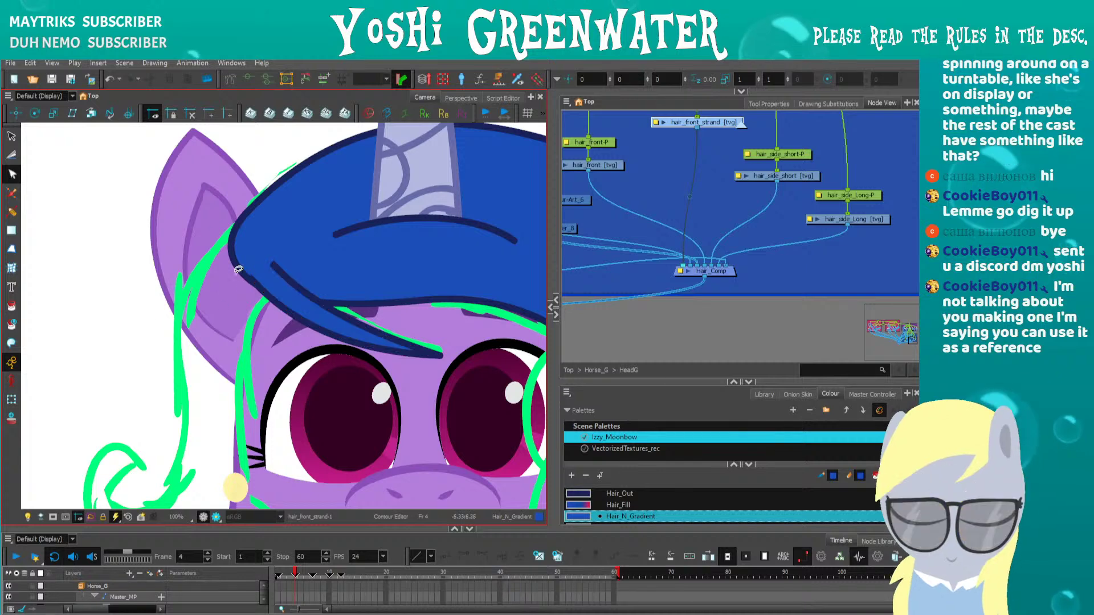
pyautogui.click(153, 306)
pyautogui.click(266, 290)
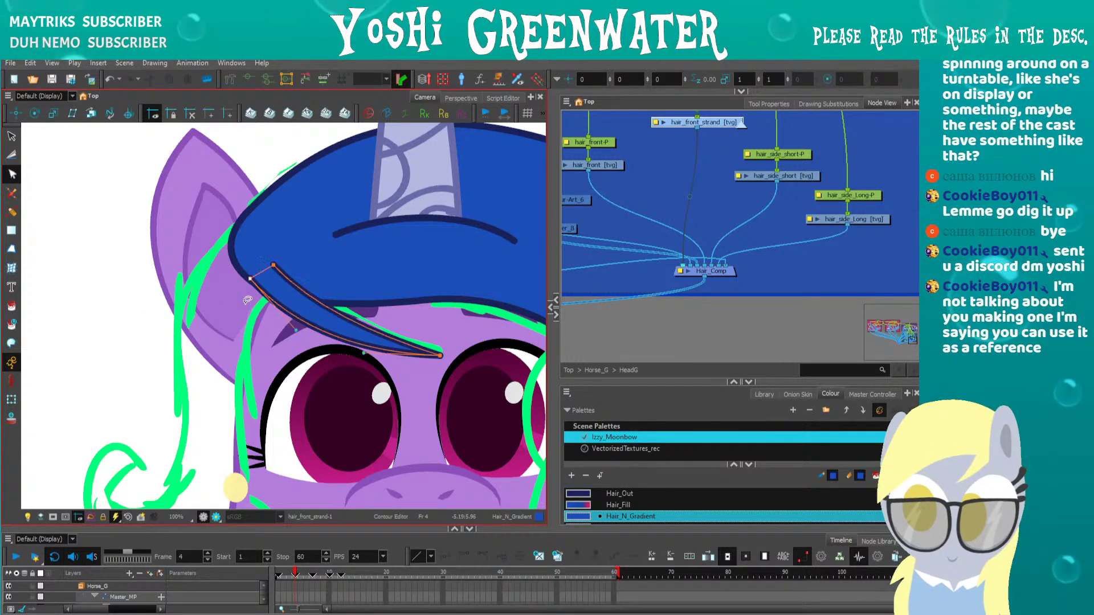
# Examine the front strand on the whole pony and compare the hair with the surrounding reference images
pyautogui.moveTo(205, 319); pyautogui.dragTo(156, 318)
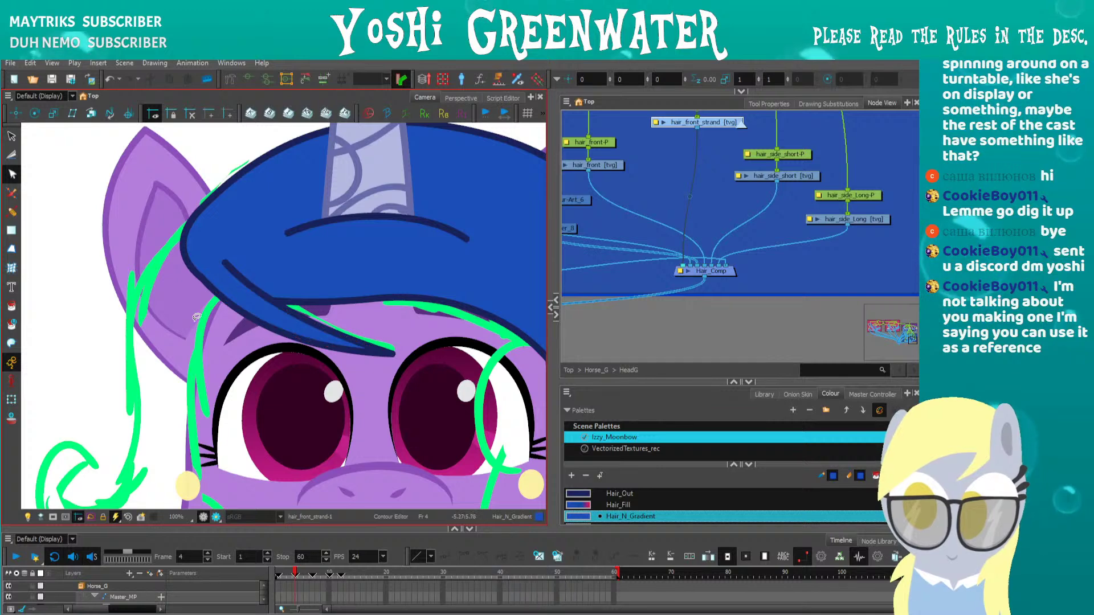
pyautogui.moveTo(633, 264); pyautogui.dragTo(610, 317)
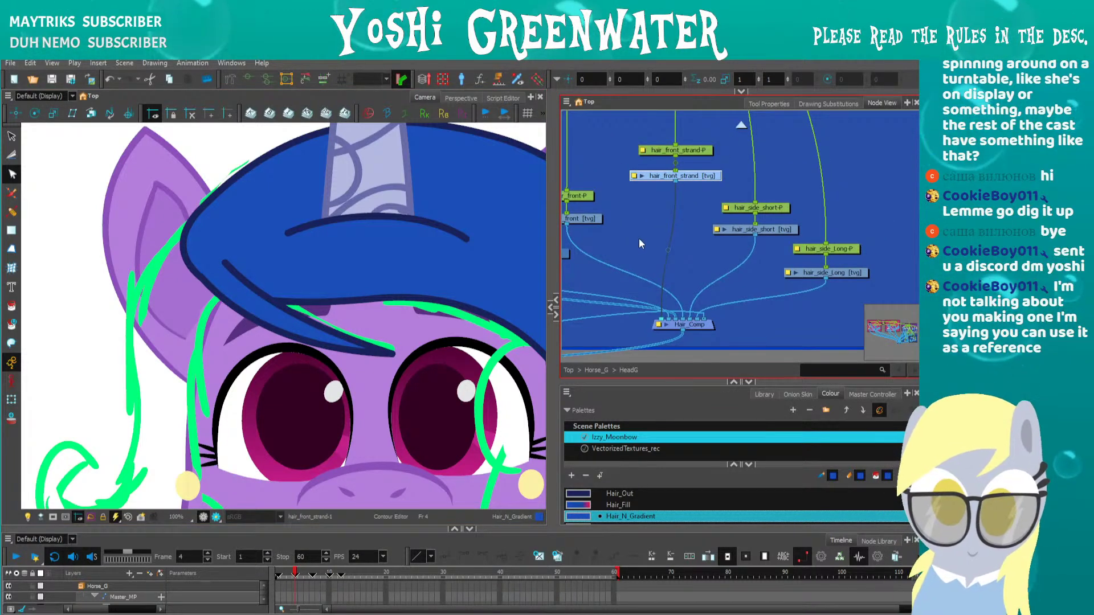
pyautogui.click(639, 239)
pyautogui.scroll(-5, 181, 217)
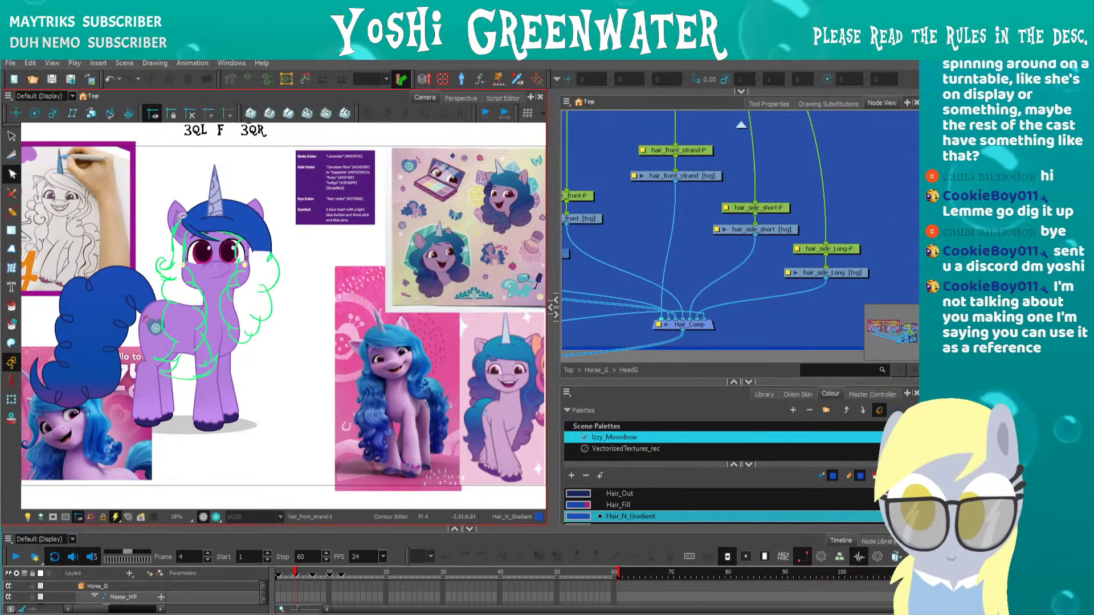
pyautogui.scroll(2, 182, 217)
pyautogui.scroll(-1, 182, 217)
pyautogui.moveTo(223, 218); pyautogui.dragTo(326, 218)
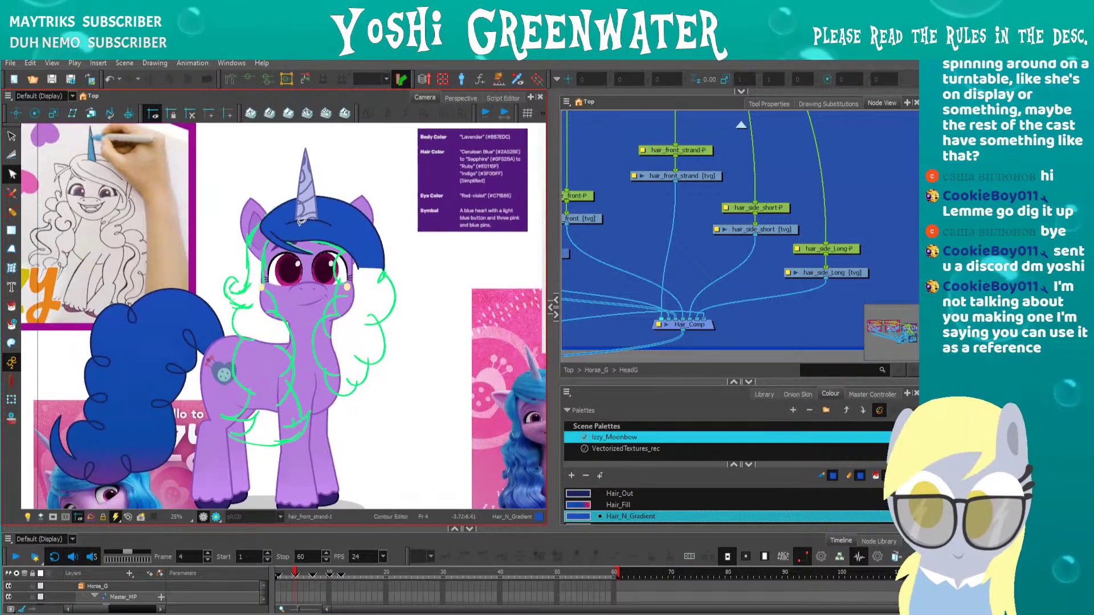
pyautogui.scroll(2, 301, 222)
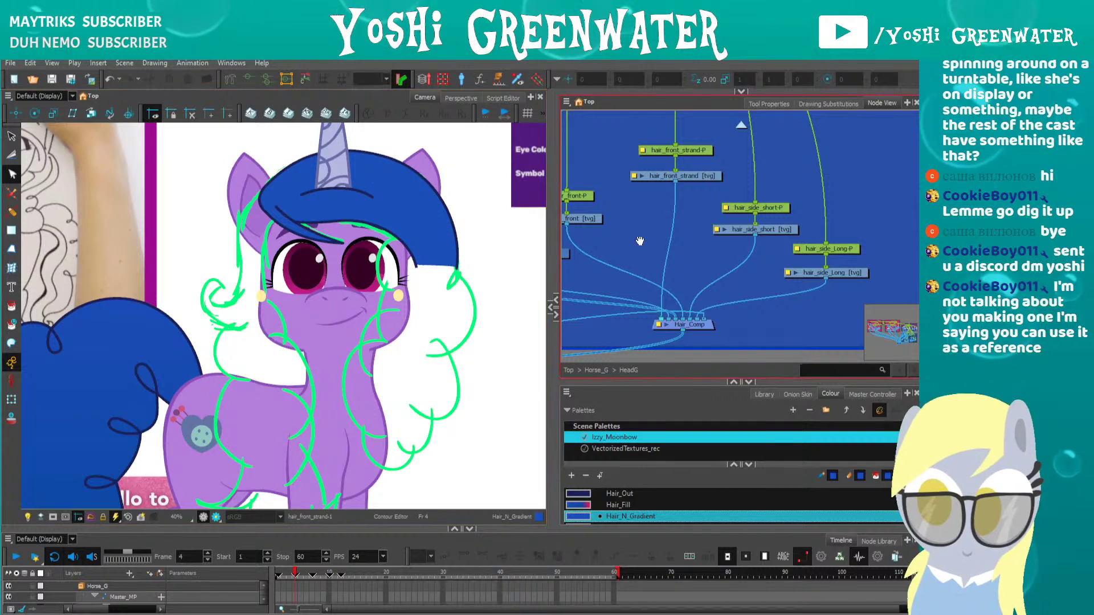
# Draw a Hair_Out polyline on hair_side_short from the front hair's outer edge down to the first sketched curl
pyautogui.moveTo(640, 241); pyautogui.dragTo(575, 234)
pyautogui.click(692, 223)
pyautogui.moveTo(518, 321); pyautogui.dragTo(495, 269)
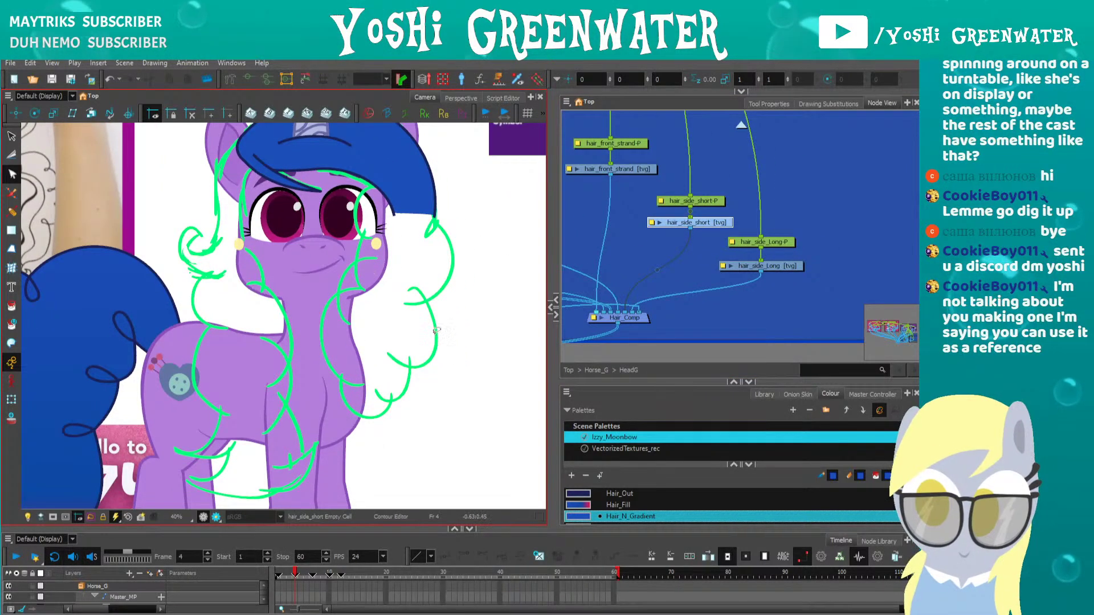
pyautogui.click(551, 308)
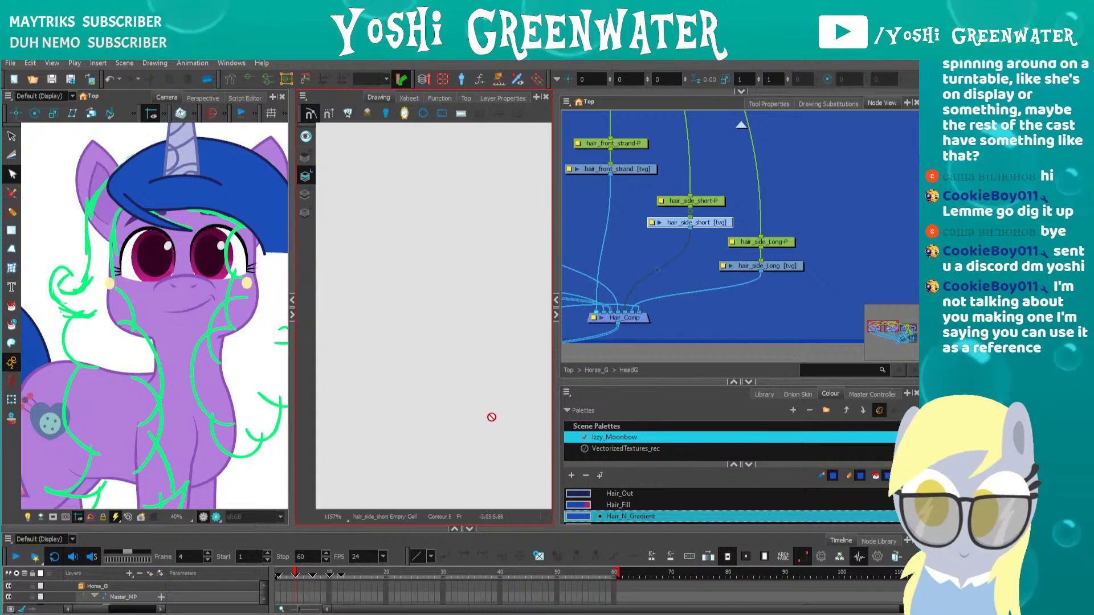
pyautogui.click(581, 493)
pyautogui.moveTo(557, 293)
pyautogui.mouseDown()
pyautogui.moveTo(593, 268)
pyautogui.moveTo(703, 277)
pyautogui.mouseUp()
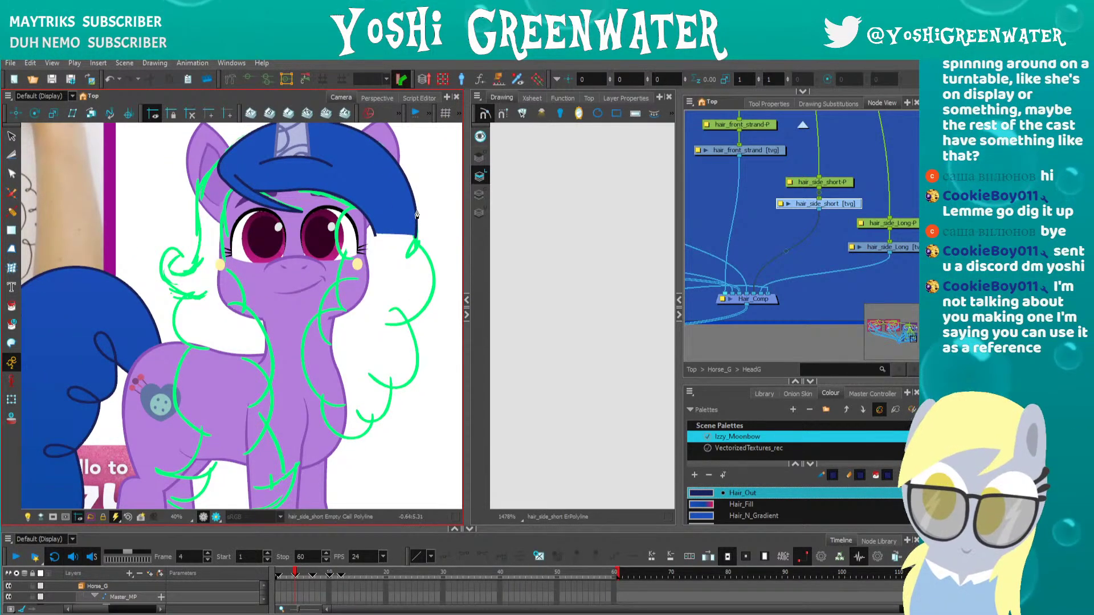
pyautogui.click(403, 321)
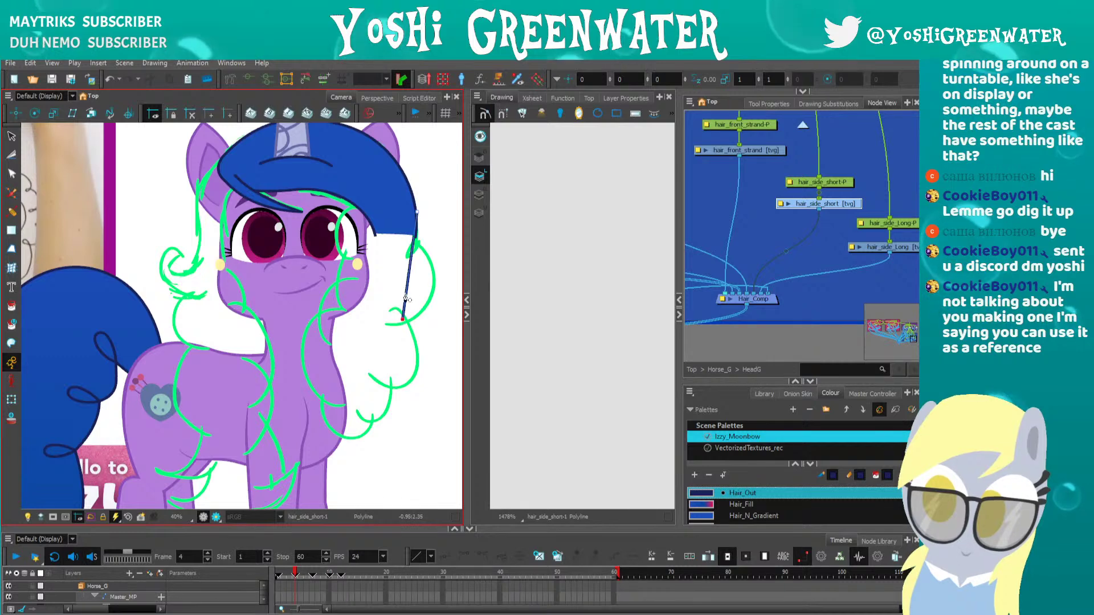
# Bow the short side hair line outward and nudge its upper end inward onto the front hair's outline
pyautogui.hotkey('alt', 'q')
pyautogui.moveTo(409, 278); pyautogui.dragTo(415, 278)
pyautogui.scroll(2, 412, 225)
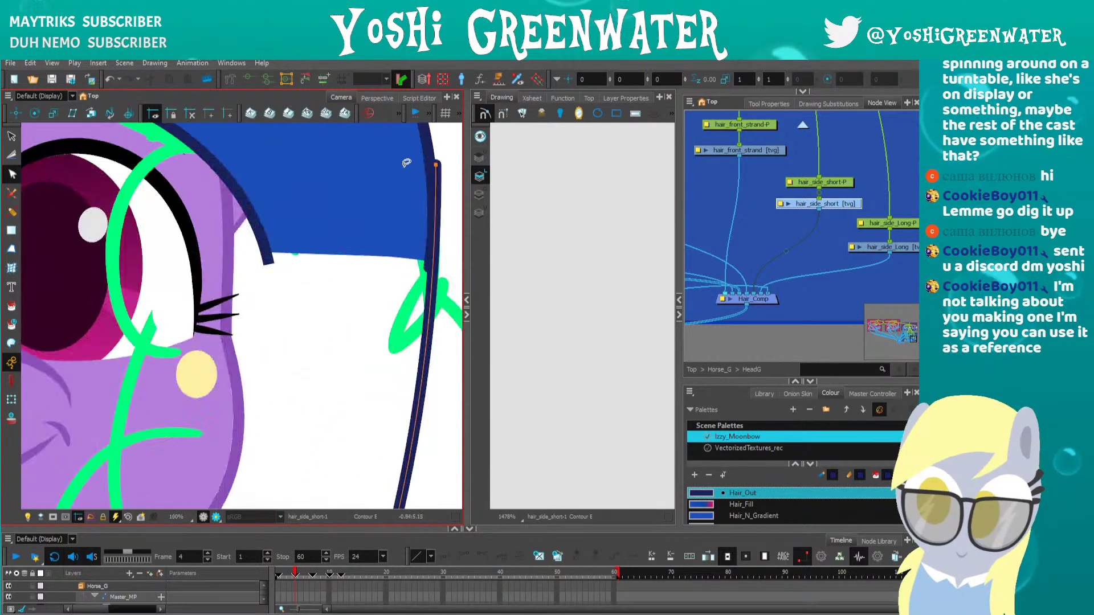
pyautogui.press('Left')
pyautogui.press('Left')
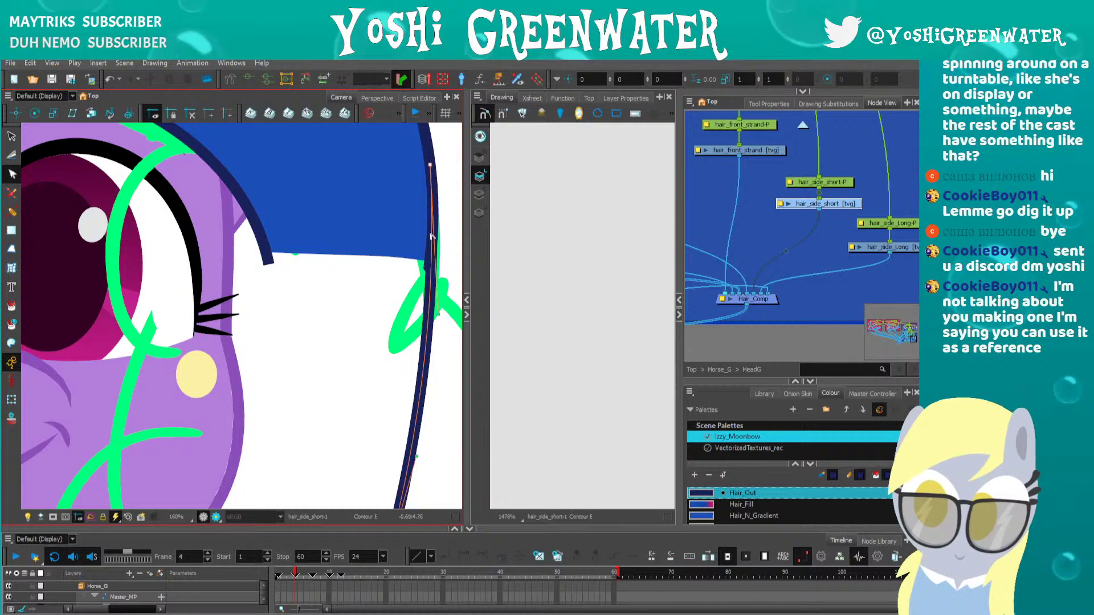
# Shift the lower end of the short side hair line inward and up onto the sketched curl, and bend its curve outward
pyautogui.scroll(-3, 392, 309)
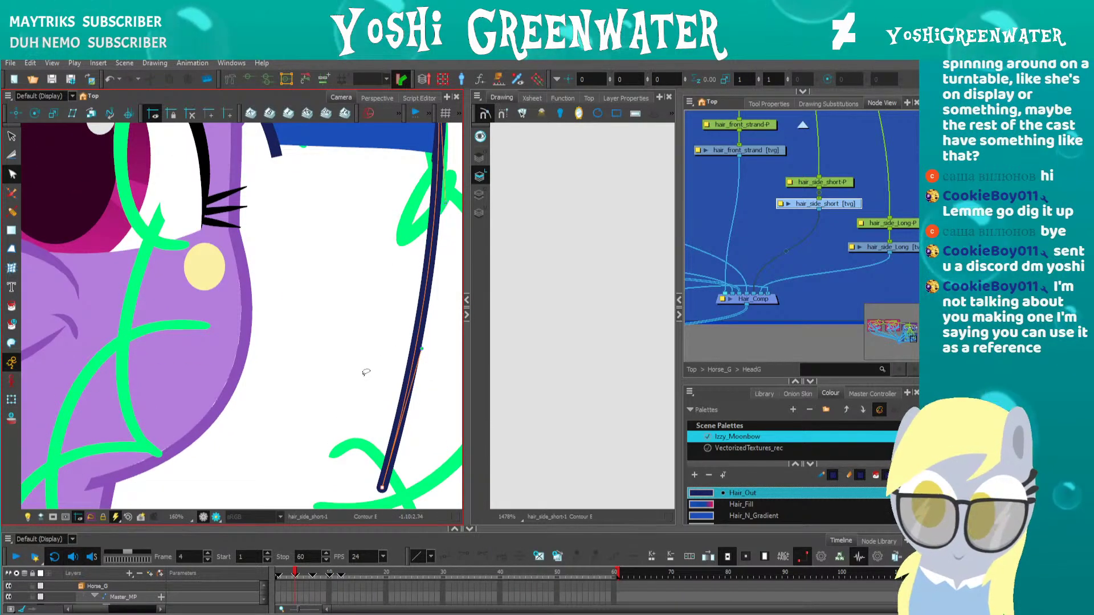
pyautogui.press('Left')
pyautogui.press('Left')
pyautogui.press('Left')
pyautogui.moveTo(413, 349); pyautogui.dragTo(426, 377)
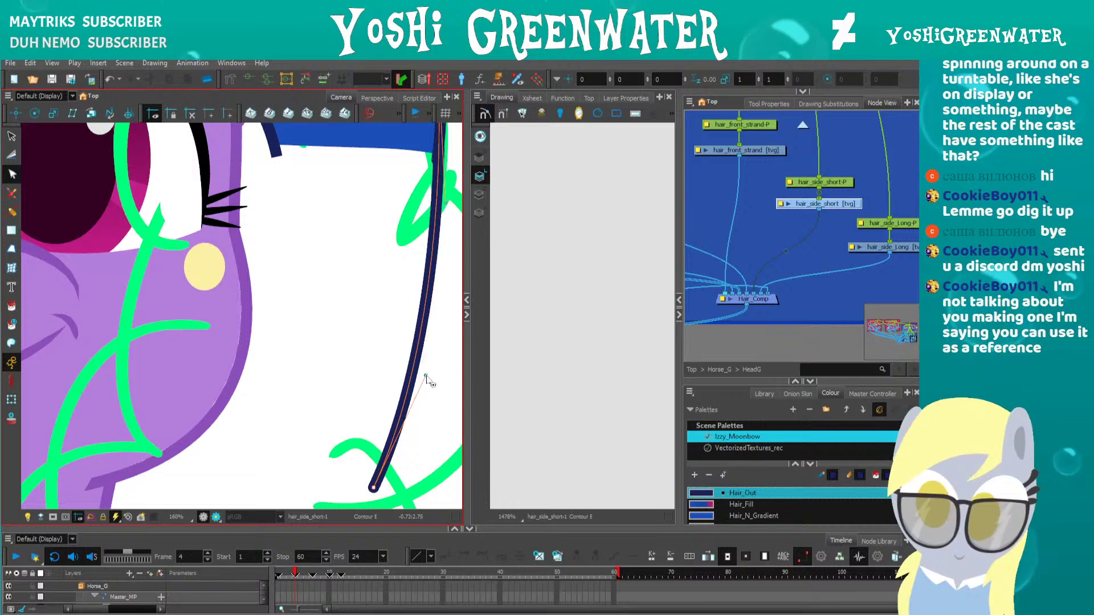
pyautogui.moveTo(397, 492); pyautogui.dragTo(409, 335)
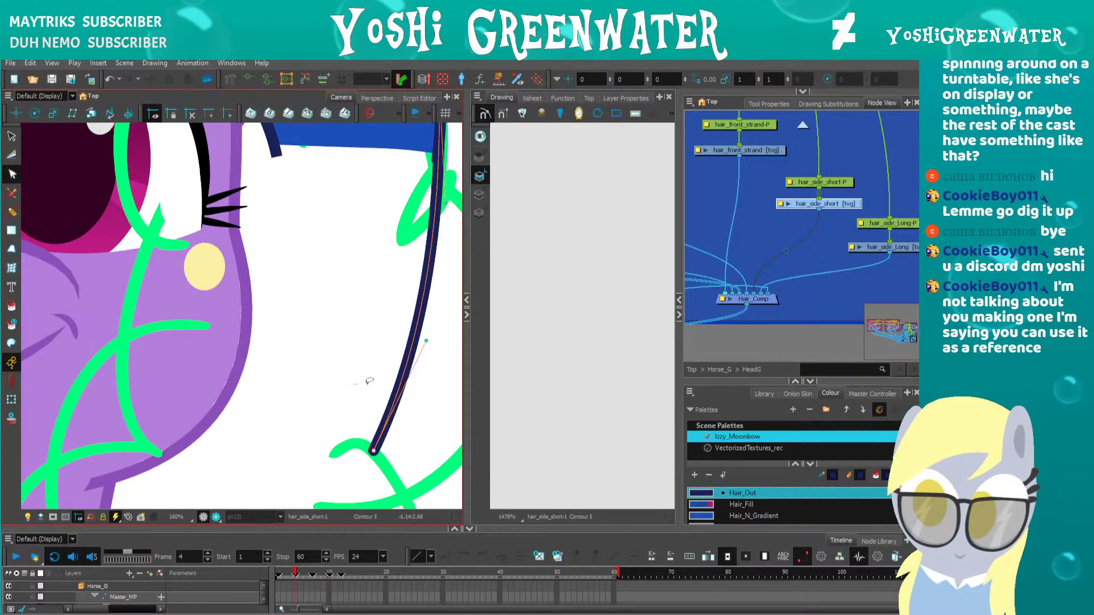
# Draw the second curl line of the short side hair over the sketch and bow it outward
pyautogui.scroll(-4, 349, 349)
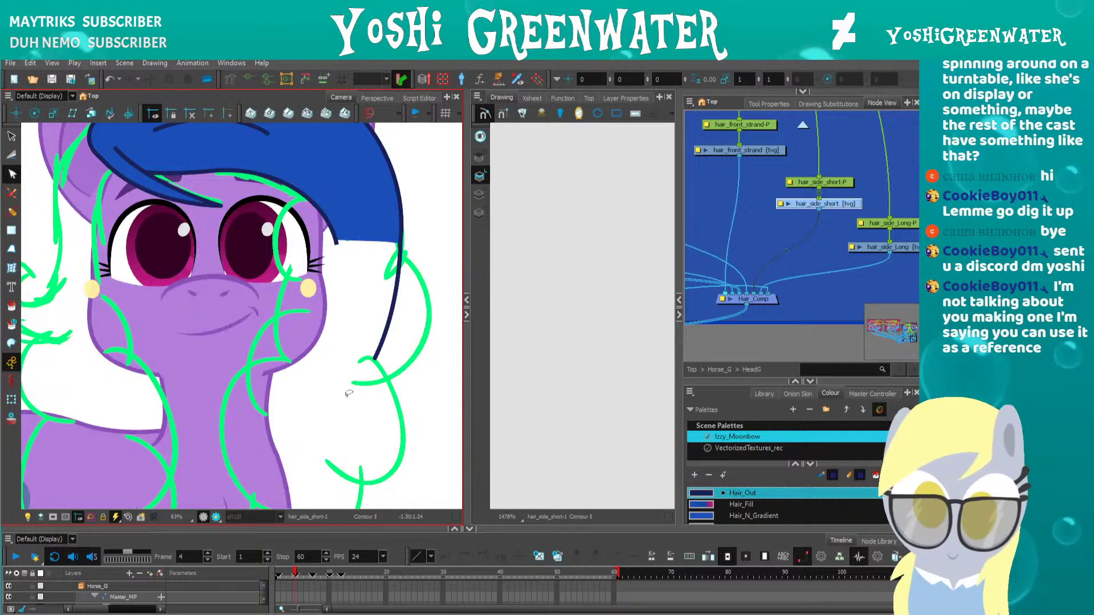
pyautogui.click(391, 317)
pyautogui.moveTo(358, 336); pyautogui.dragTo(372, 277)
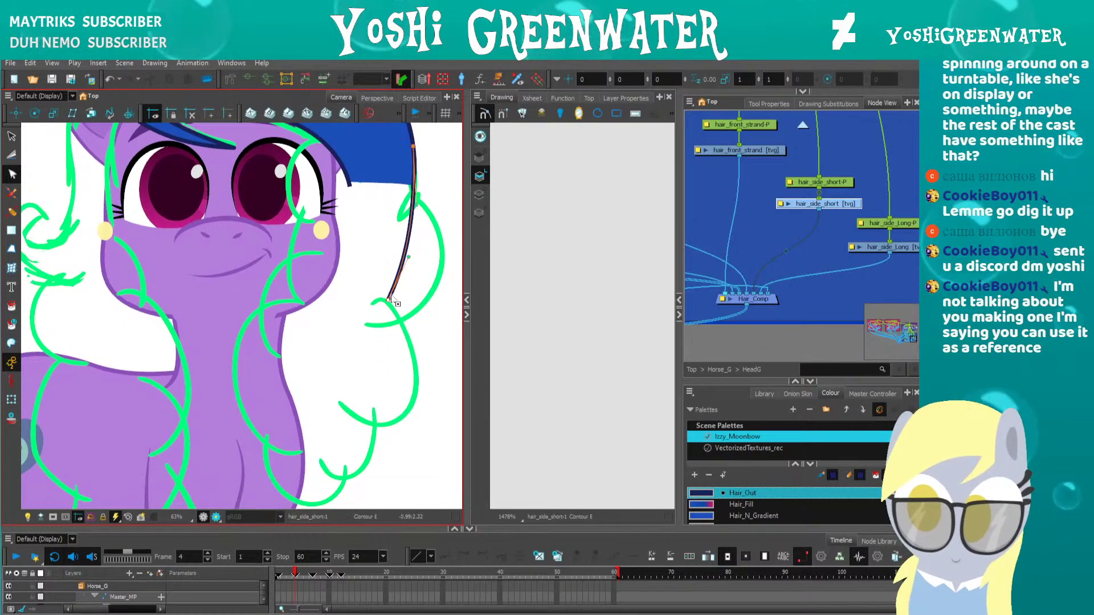
pyautogui.moveTo(465, 327); pyautogui.dragTo(520, 326)
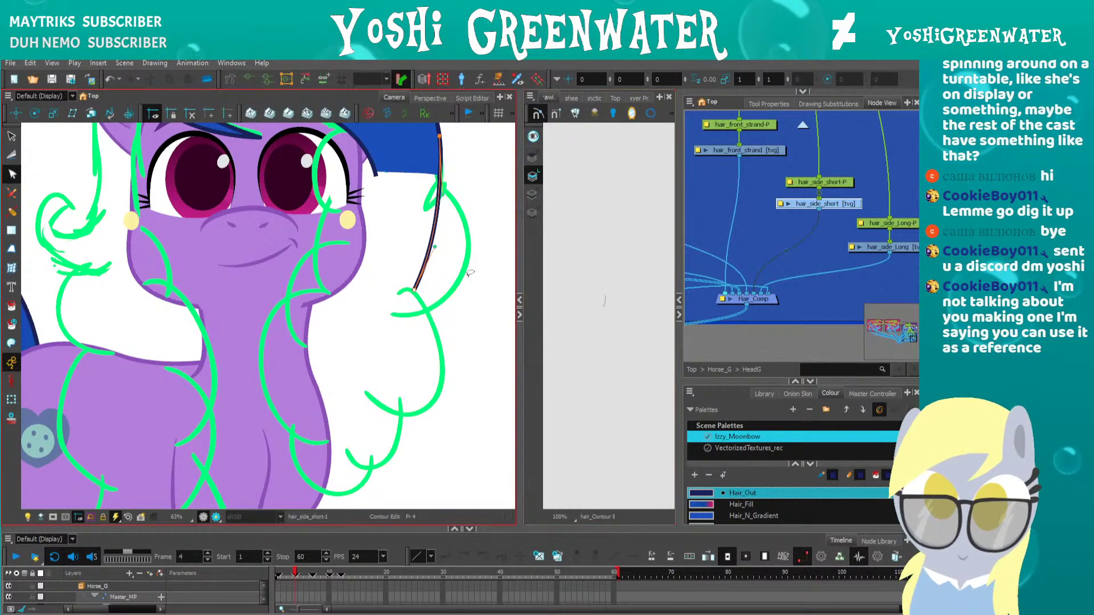
pyautogui.moveTo(407, 317)
pyautogui.mouseDown()
pyautogui.moveTo(407, 275)
pyautogui.moveTo(400, 374)
pyautogui.moveTo(442, 362)
pyautogui.mouseUp()
pyautogui.moveTo(448, 307); pyautogui.dragTo(460, 312)
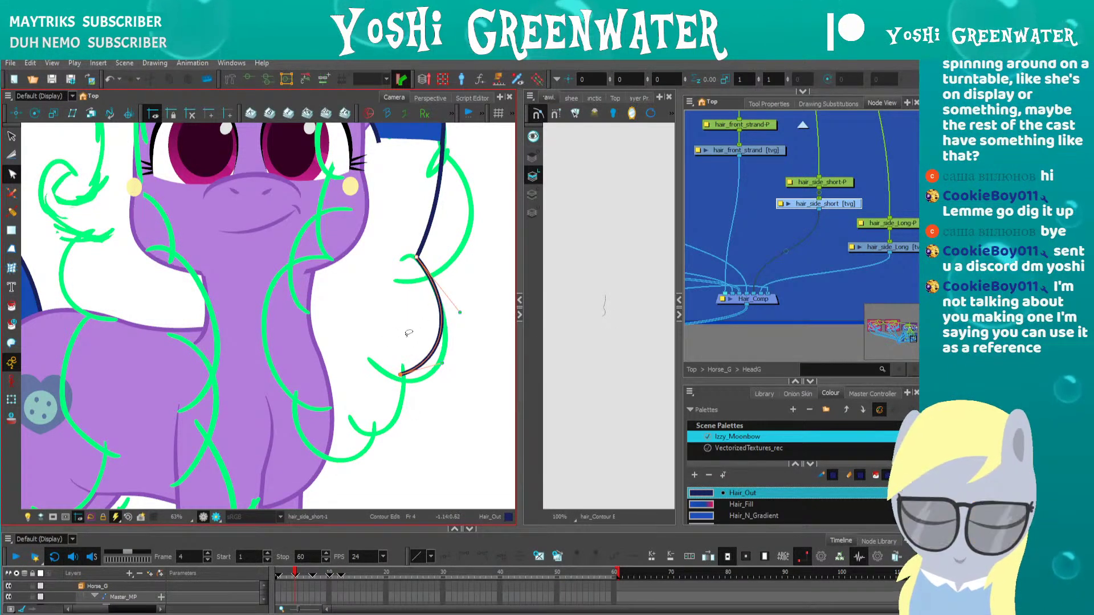
pyautogui.moveTo(442, 363); pyautogui.dragTo(439, 364)
# Close the short side hair outline with straight segments around the bottom, up the inner side past the cheek, and across the front hair
pyautogui.moveTo(438, 364); pyautogui.dragTo(470, 315)
pyautogui.hotkey('alt', '_')
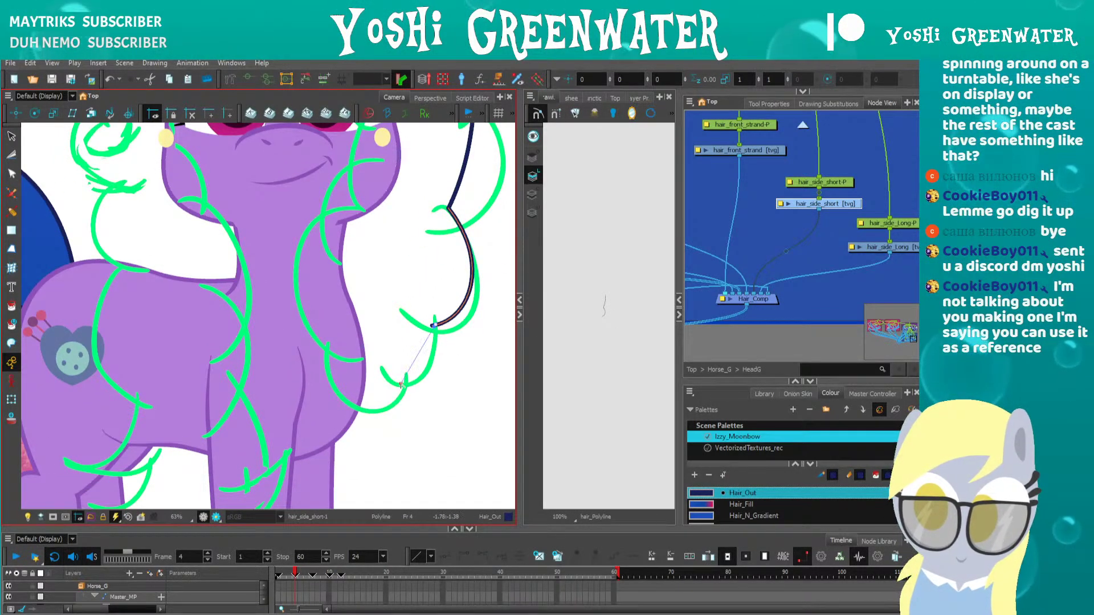
pyautogui.click(401, 384)
pyautogui.click(325, 354)
pyautogui.click(315, 220)
pyautogui.moveTo(300, 260); pyautogui.dragTo(279, 420)
pyautogui.click(331, 325)
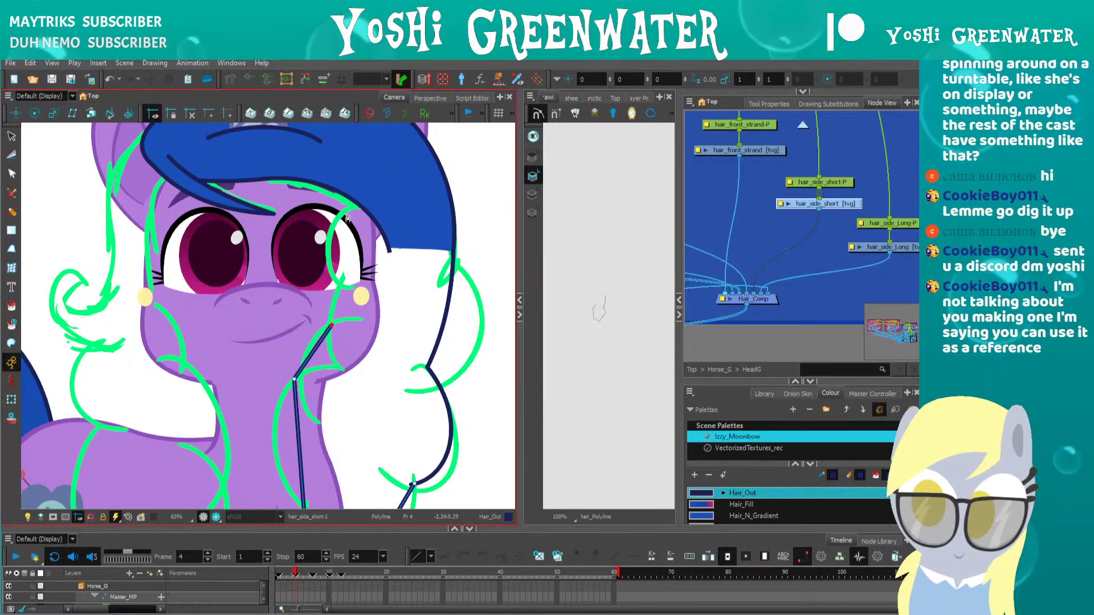
pyautogui.click(364, 208)
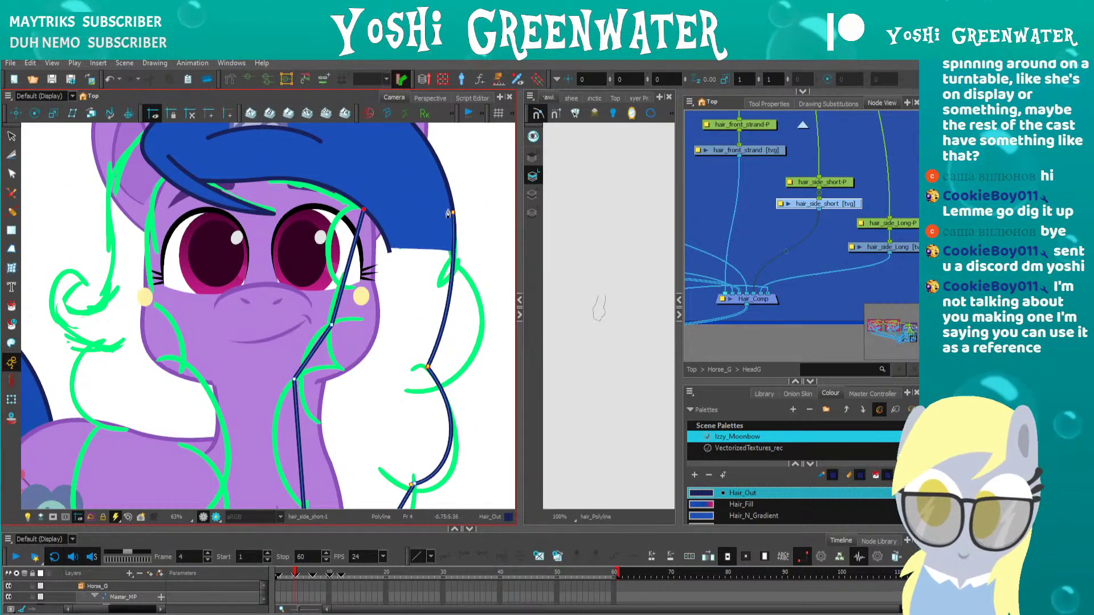
# Arch the closing edge upward inside the front hair and fill the short side hair with Hair_N_Gradient
pyautogui.hotkey('alt', 'q')
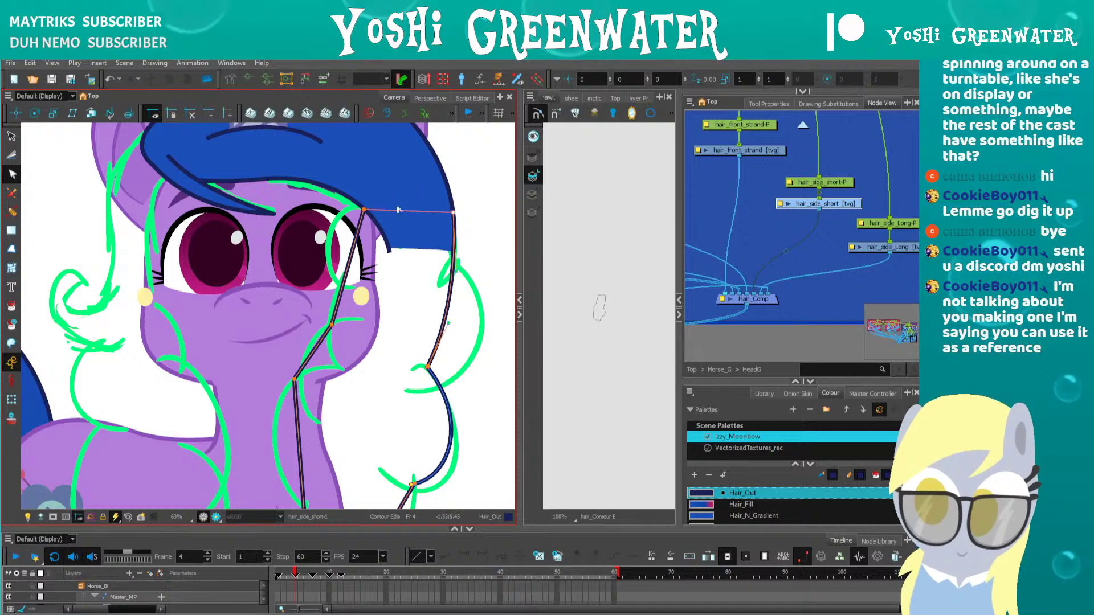
pyautogui.moveTo(425, 178); pyautogui.dragTo(426, 162)
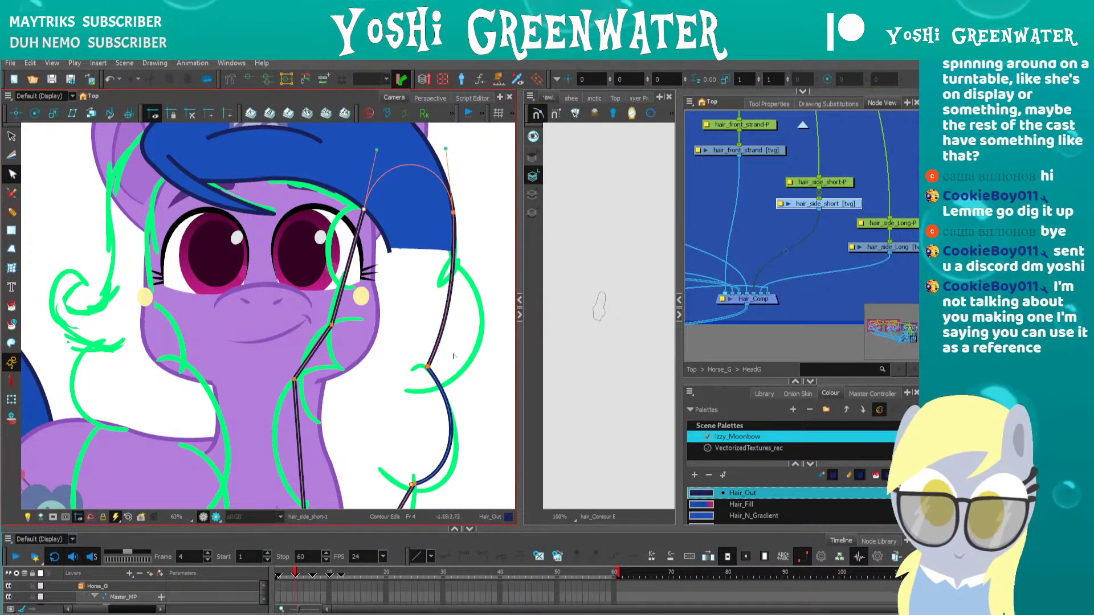
pyautogui.hotkey('alt', 'i')
pyautogui.click(355, 372)
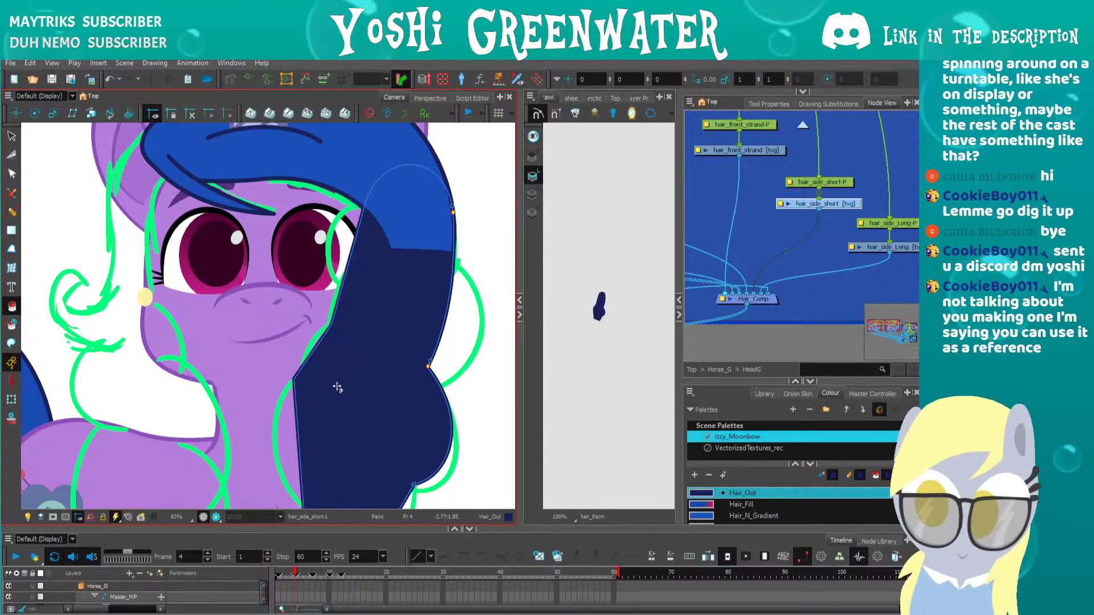
pyautogui.click(752, 516)
pyautogui.click(395, 397)
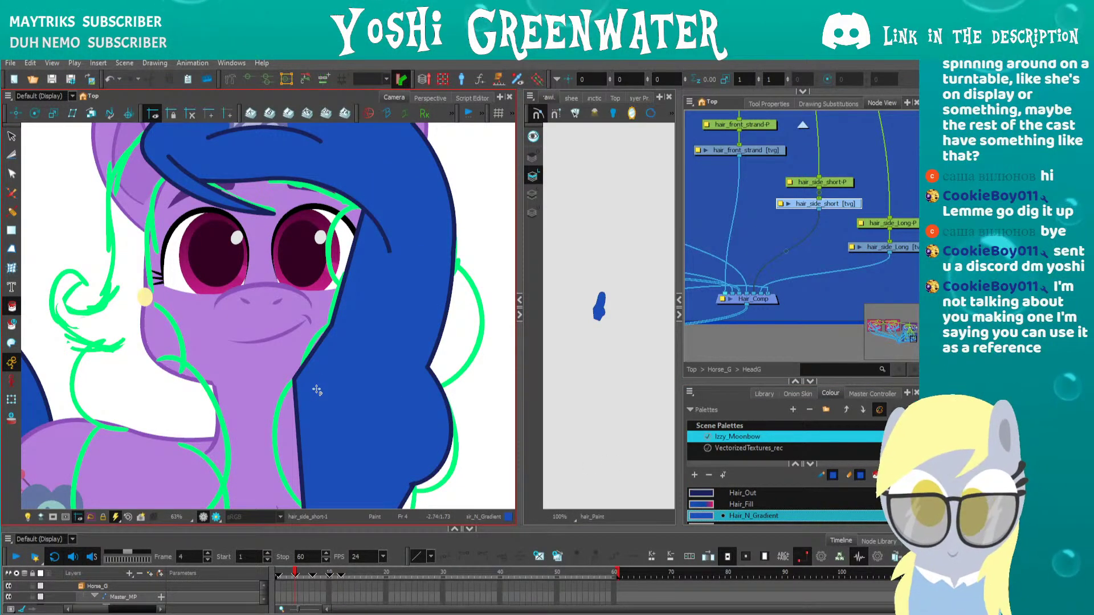
# Nudge the point below the second curl downward and bend the line beneath it outward into a small curl
pyautogui.moveTo(425, 367); pyautogui.dragTo(416, 310)
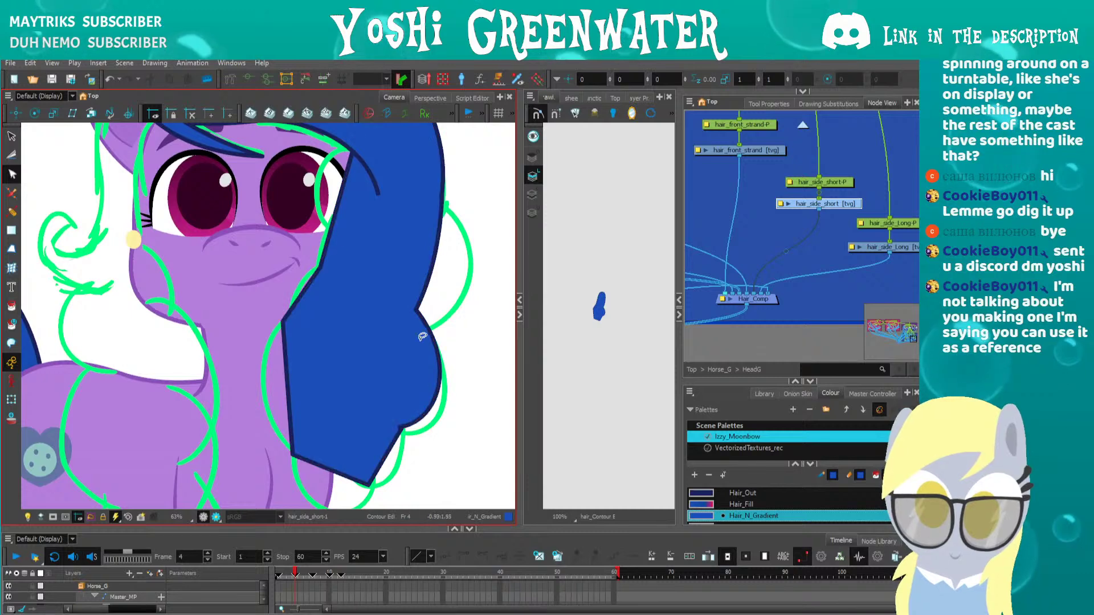
pyautogui.moveTo(400, 361); pyautogui.dragTo(401, 286)
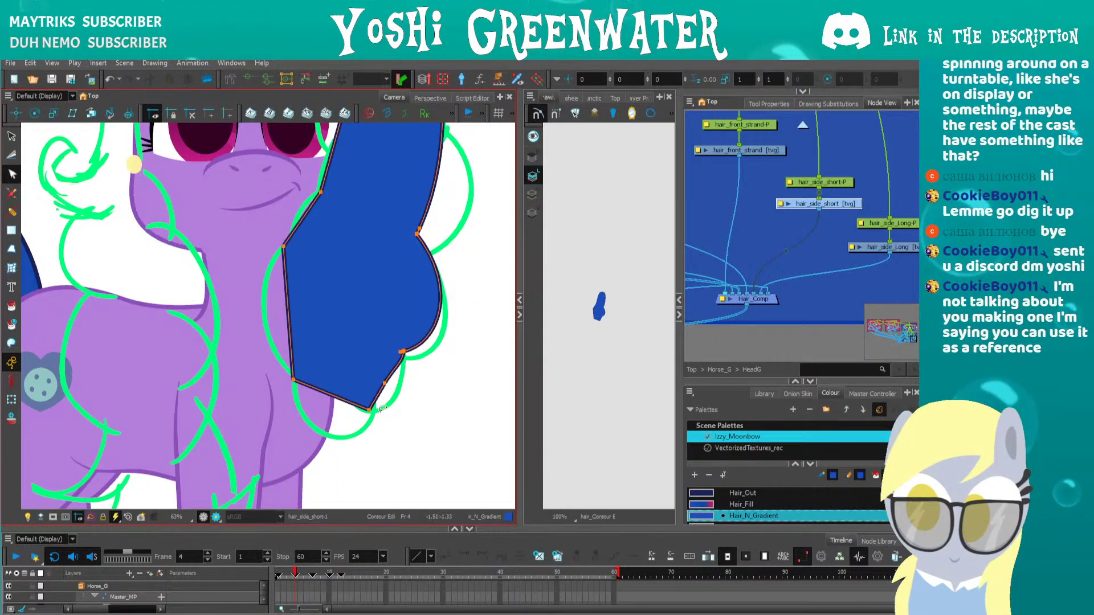
pyautogui.scroll(5, 387, 399)
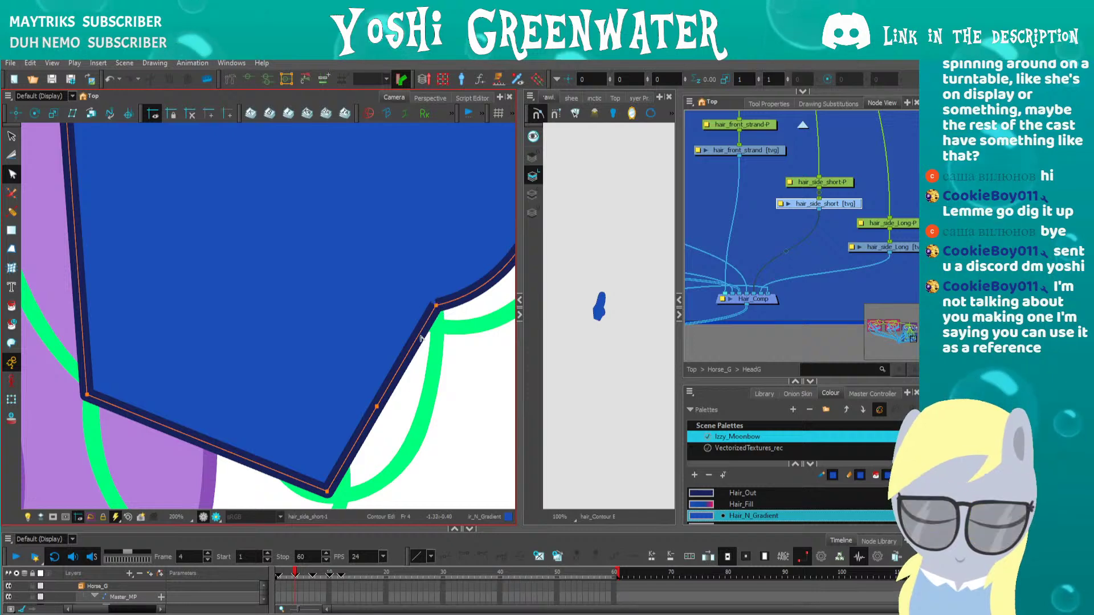
pyautogui.moveTo(436, 306); pyautogui.dragTo(437, 319)
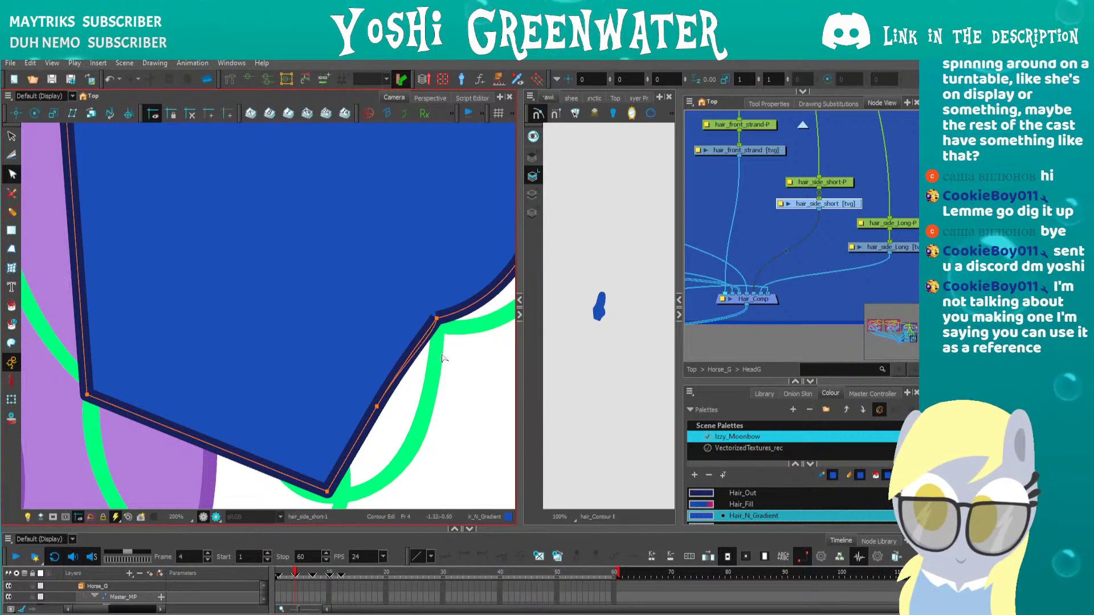
pyautogui.moveTo(376, 406); pyautogui.dragTo(450, 342)
pyautogui.click(388, 449)
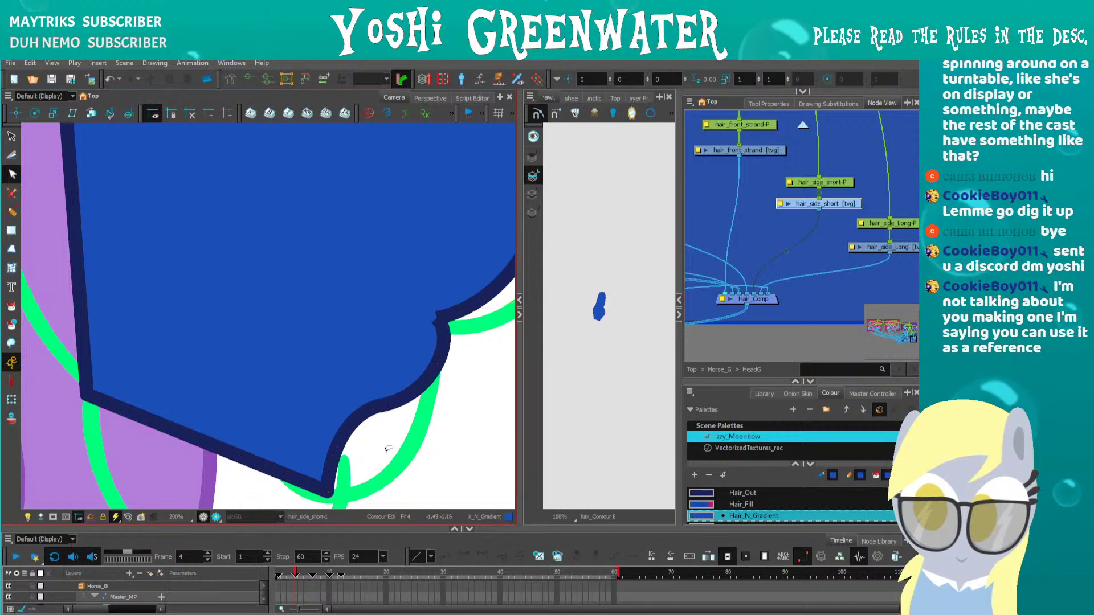
# Give the lower outer curl line a round start cap
pyautogui.hotkey('alt', 's')
pyautogui.click(390, 405)
pyautogui.click(759, 104)
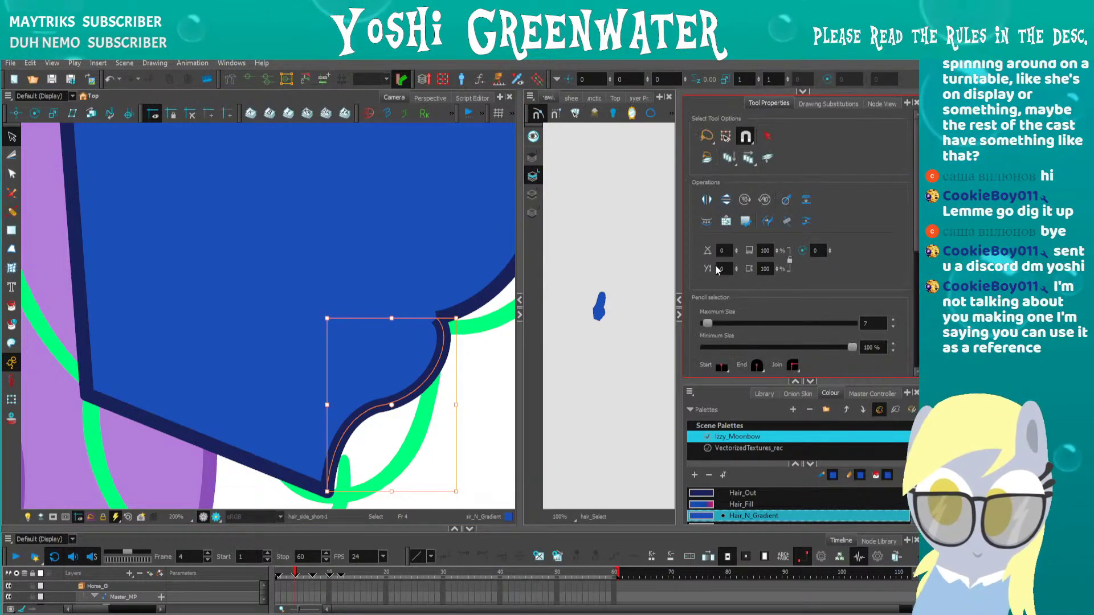
pyautogui.scroll(-3, 812, 276)
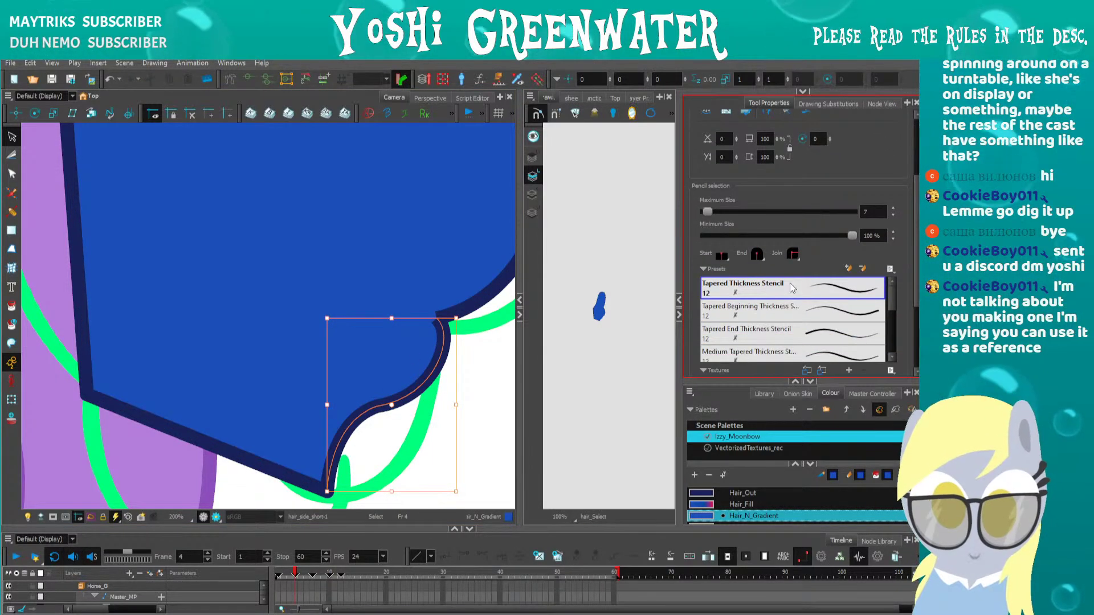
pyautogui.scroll(-3, 706, 257)
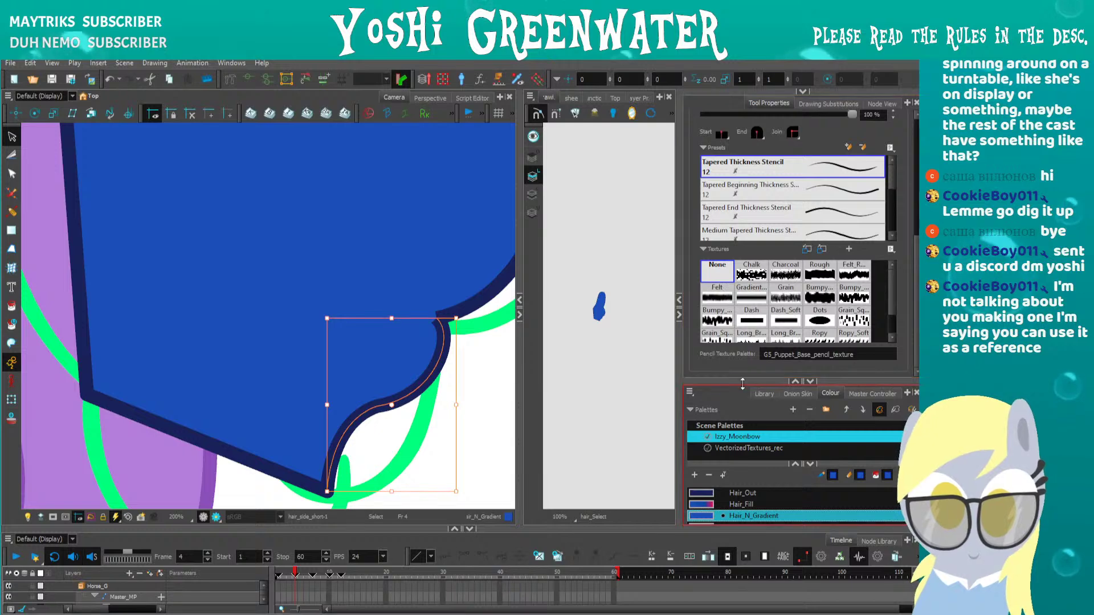
pyautogui.moveTo(742, 381); pyautogui.dragTo(742, 481)
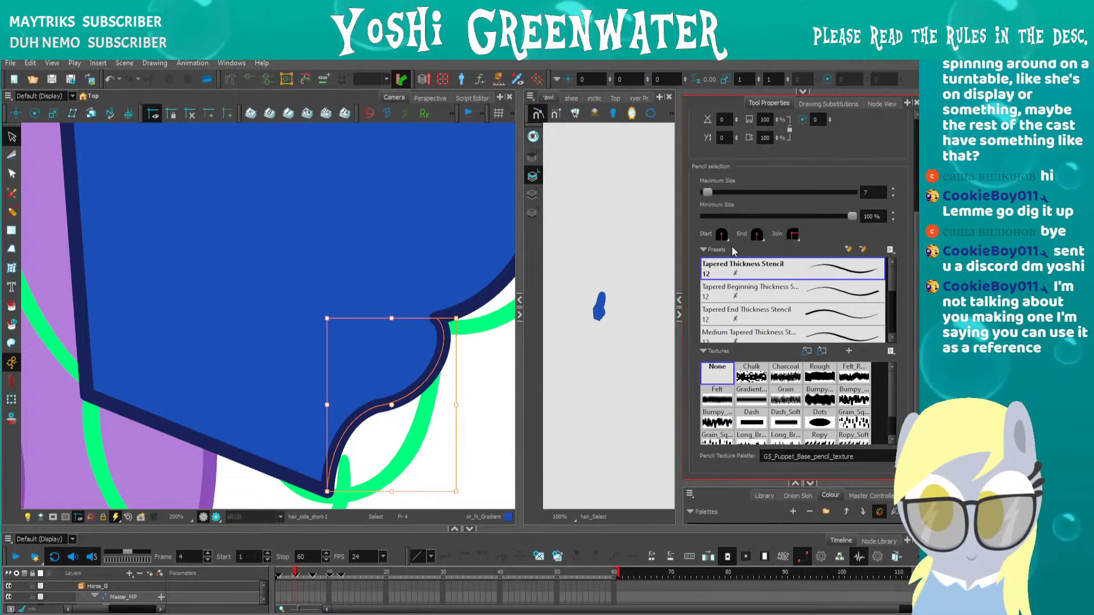
pyautogui.click(455, 412)
pyautogui.click(519, 316)
# Bend the last small curl outward and shift the hair's lower tip slightly down and inward
pyautogui.moveTo(370, 348); pyautogui.dragTo(370, 288)
pyautogui.hotkey('alt', 'q')
pyautogui.click(453, 346)
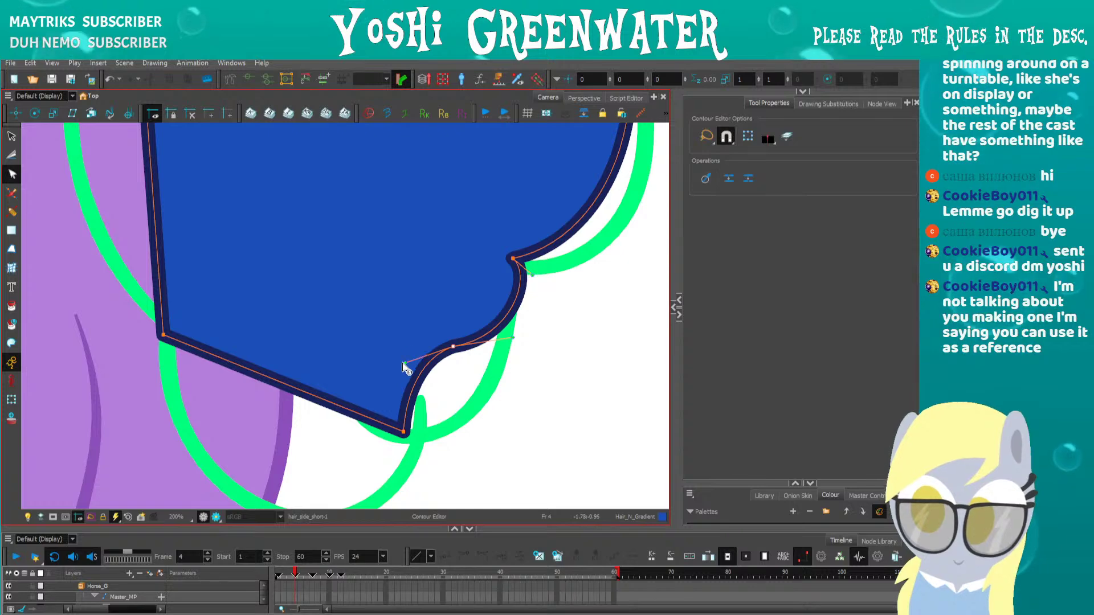
pyautogui.moveTo(404, 364); pyautogui.dragTo(475, 431)
pyautogui.moveTo(403, 432); pyautogui.dragTo(394, 442)
pyautogui.click(336, 434)
# Bow the straight bottom edge of the short side hair downward into a large rounded curl along the sketch
pyautogui.scroll(-2, 243, 380)
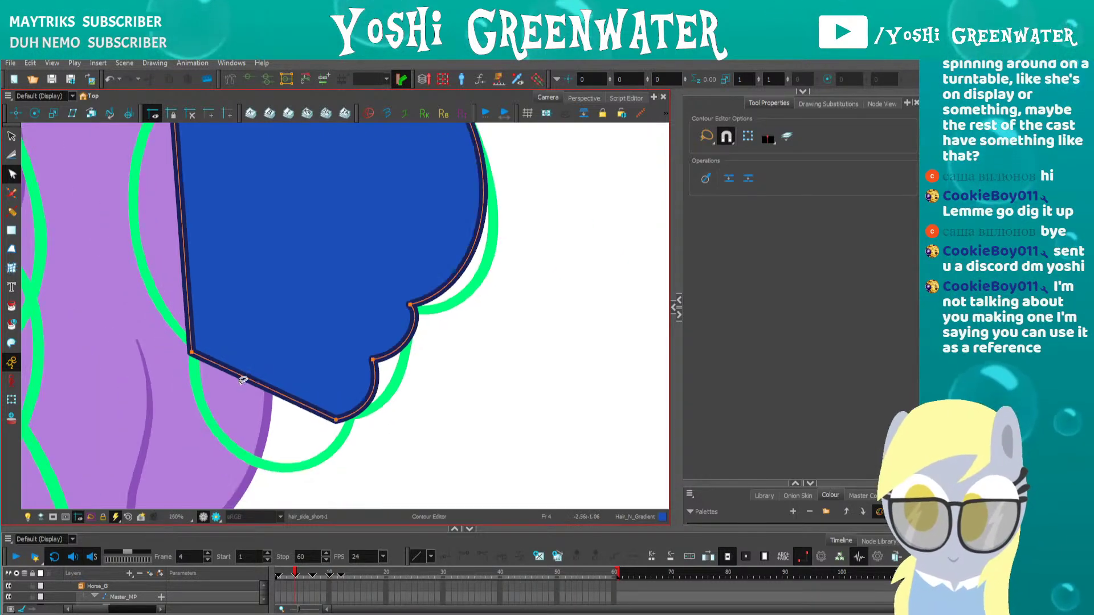
pyautogui.moveTo(221, 452); pyautogui.dragTo(309, 502)
pyautogui.moveTo(221, 450); pyautogui.dragTo(171, 457)
pyautogui.moveTo(328, 500); pyautogui.dragTo(328, 499)
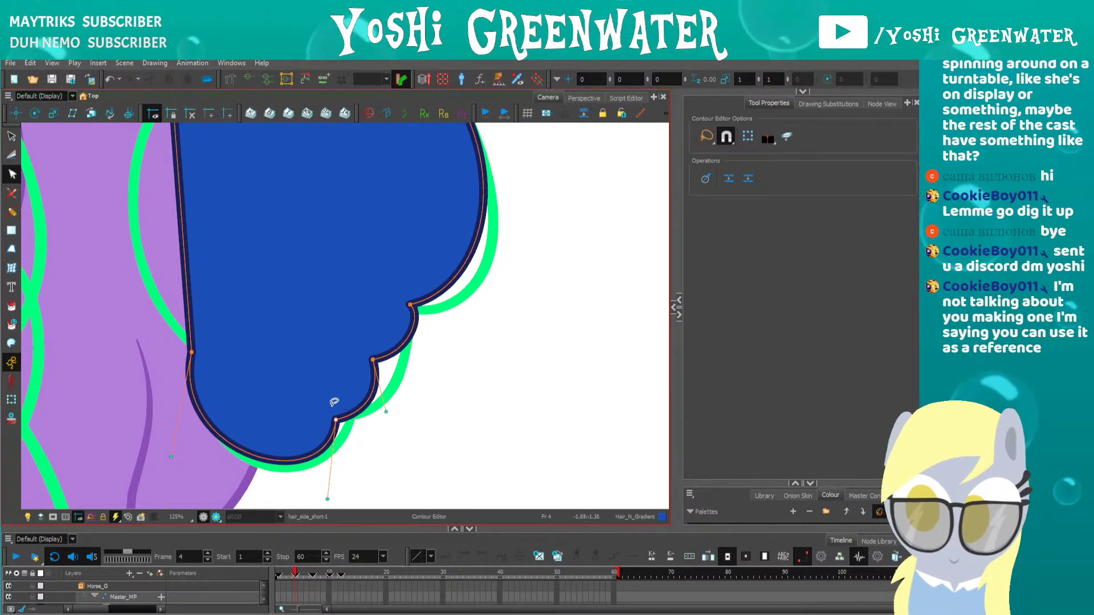
# Round the lower small curl further, move the notch above it outward, and nudge the notch below it downward
pyautogui.click(374, 360)
pyautogui.moveTo(388, 413); pyautogui.dragTo(393, 417)
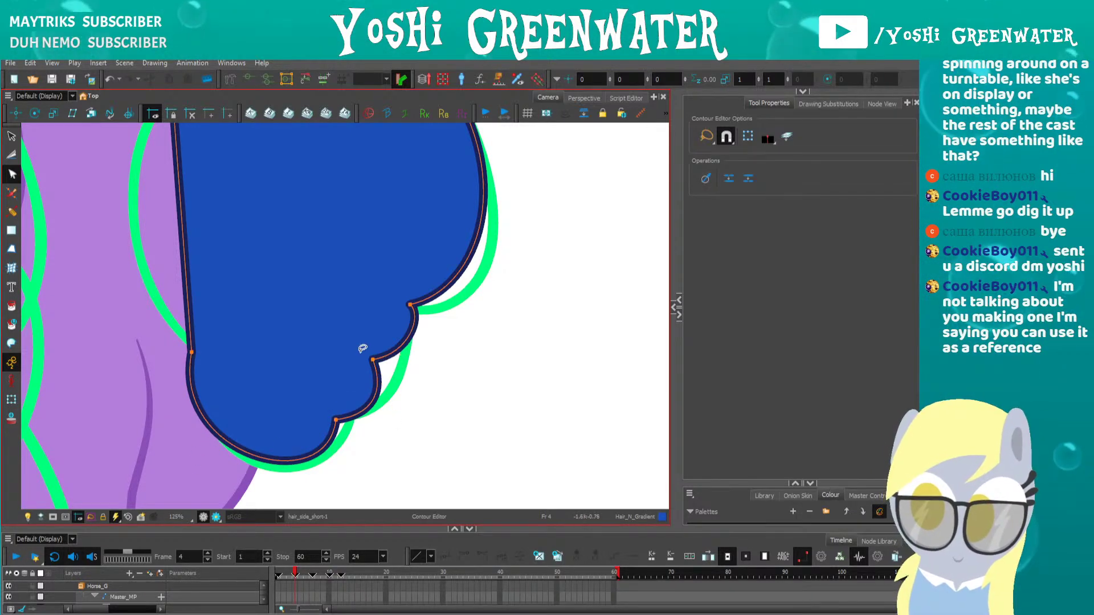
pyautogui.moveTo(373, 359); pyautogui.dragTo(381, 365)
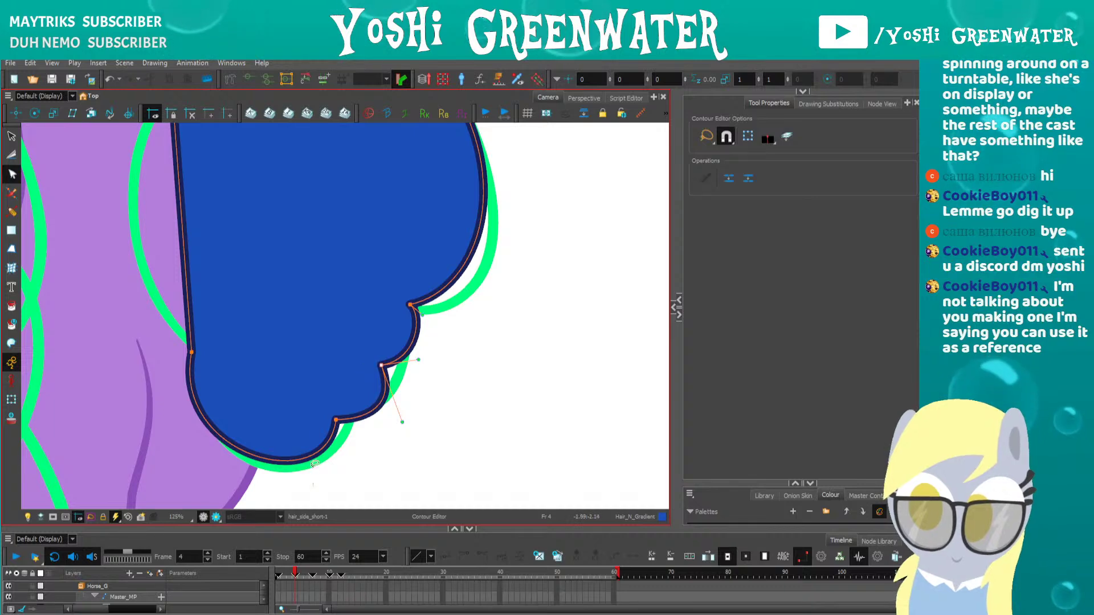
pyautogui.moveTo(335, 420); pyautogui.dragTo(335, 426)
pyautogui.press('Down')
pyautogui.press('Down')
# Bow the lower inner edge of the short side hair outward over the neck to follow the sketch
pyautogui.moveTo(165, 235); pyautogui.dragTo(214, 278)
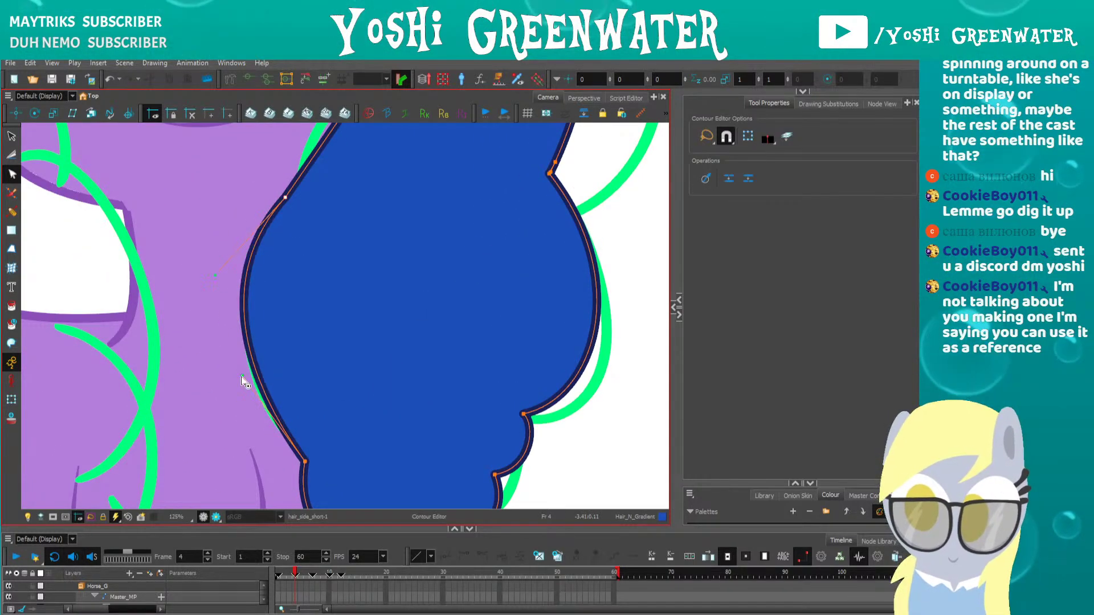
pyautogui.moveTo(242, 377); pyautogui.dragTo(225, 370)
pyautogui.click(220, 358)
# Pull the upper inner edge outward beside the eye, round its top, and shift the top corner along the front hair's outline
pyautogui.scroll(-3, 263, 235)
pyautogui.moveTo(274, 171); pyautogui.dragTo(342, 302)
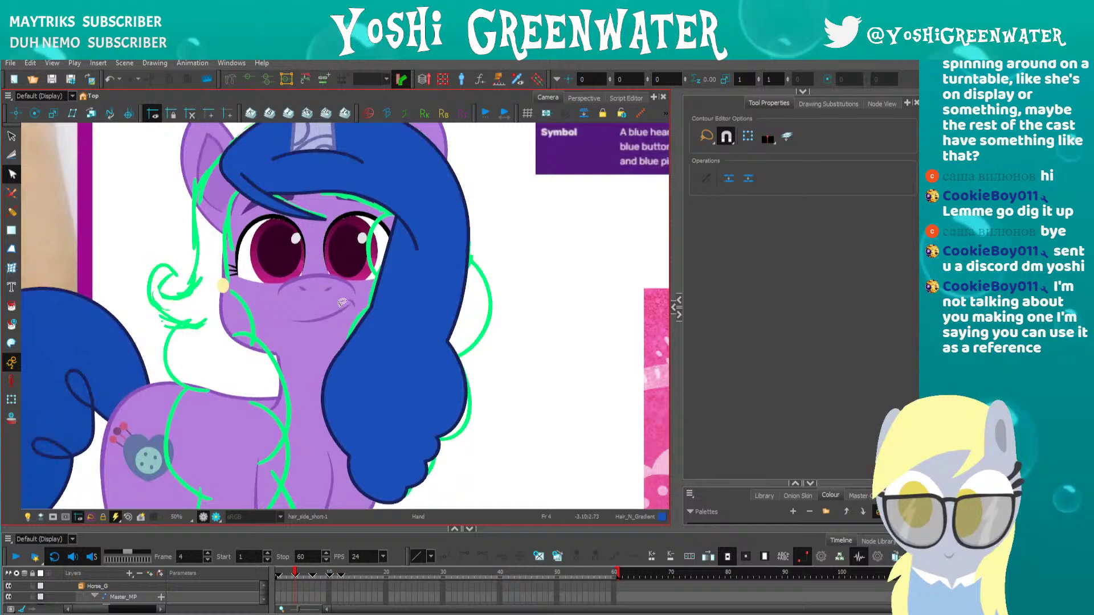
pyautogui.click(356, 333)
pyautogui.scroll(3, 371, 296)
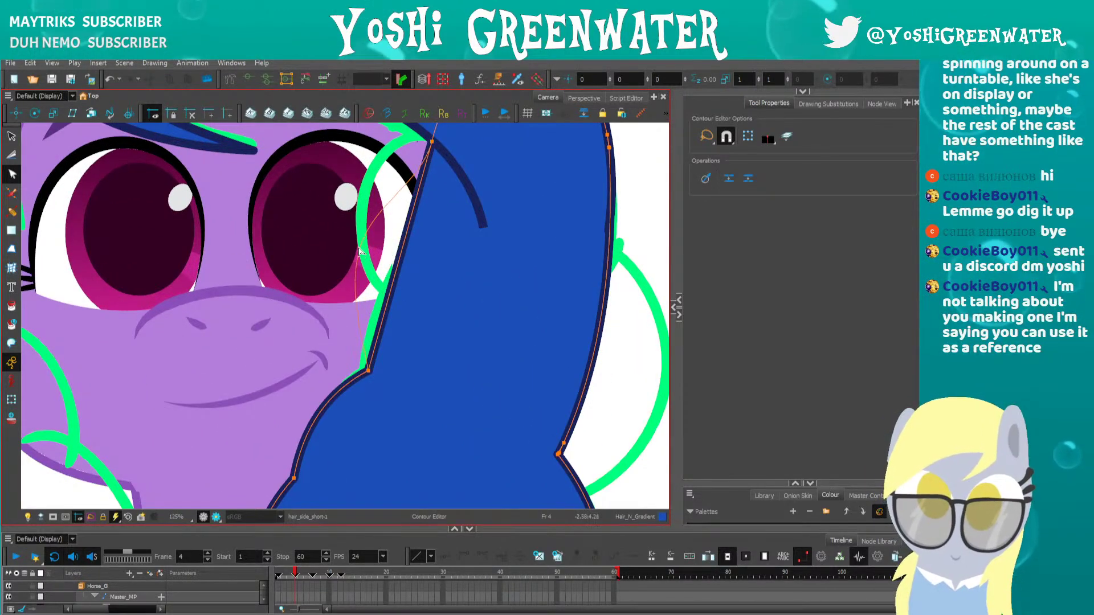
pyautogui.moveTo(359, 251); pyautogui.dragTo(362, 248)
pyautogui.click(431, 142)
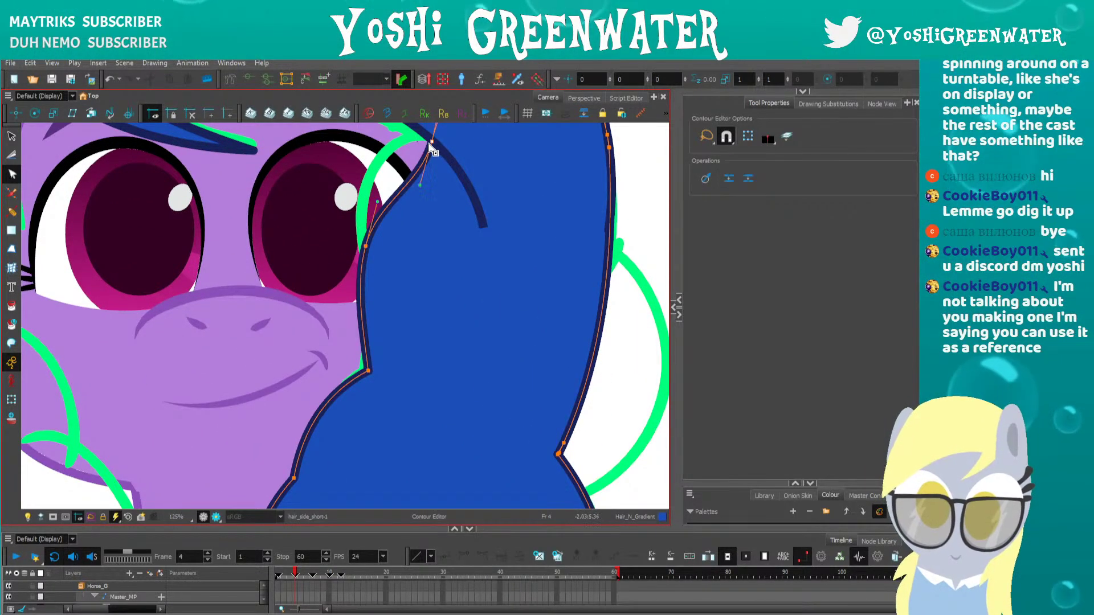
pyautogui.moveTo(424, 188); pyautogui.dragTo(379, 153)
pyautogui.moveTo(366, 247); pyautogui.dragTo(371, 264)
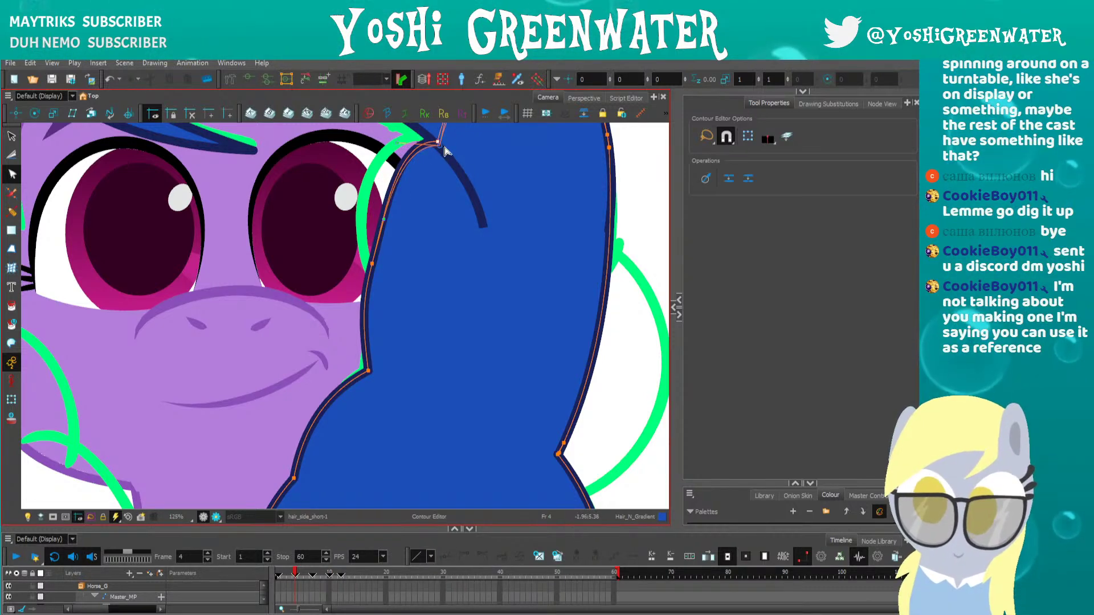
pyautogui.moveTo(445, 147); pyautogui.dragTo(459, 162)
# Delete the extra point on the upper inner edge of the short side hair beside the eye
pyautogui.press('space')
pyautogui.moveTo(390, 145)
pyautogui.mouseDown()
pyautogui.moveTo(397, 215)
pyautogui.moveTo(412, 218)
pyautogui.mouseUp()
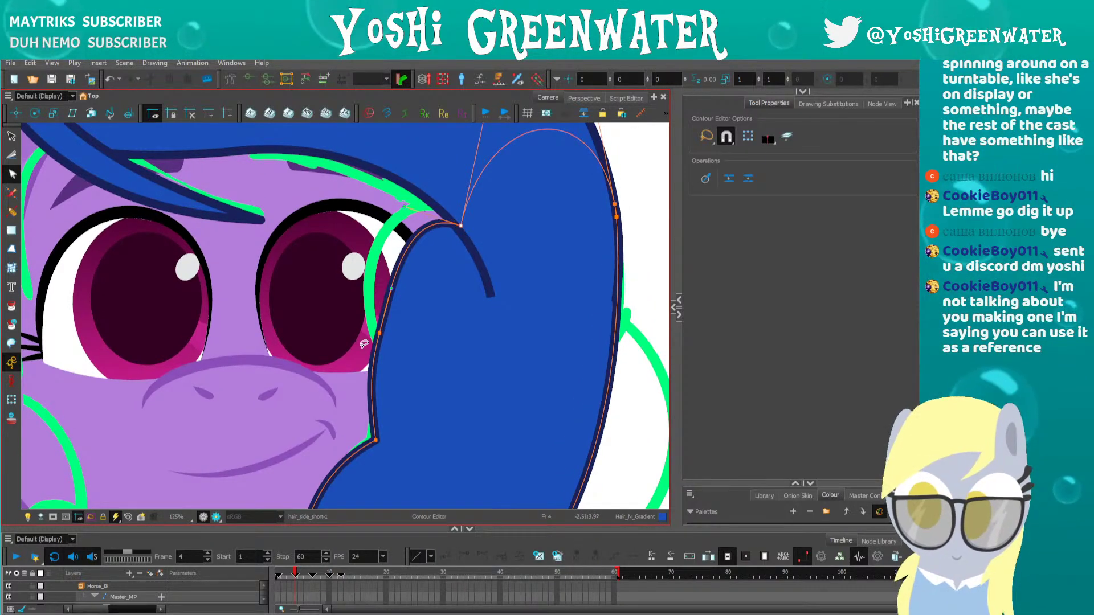
pyautogui.moveTo(363, 340)
pyautogui.mouseDown()
pyautogui.moveTo(367, 317)
pyautogui.moveTo(364, 348)
pyautogui.mouseUp()
pyautogui.press('Delete')
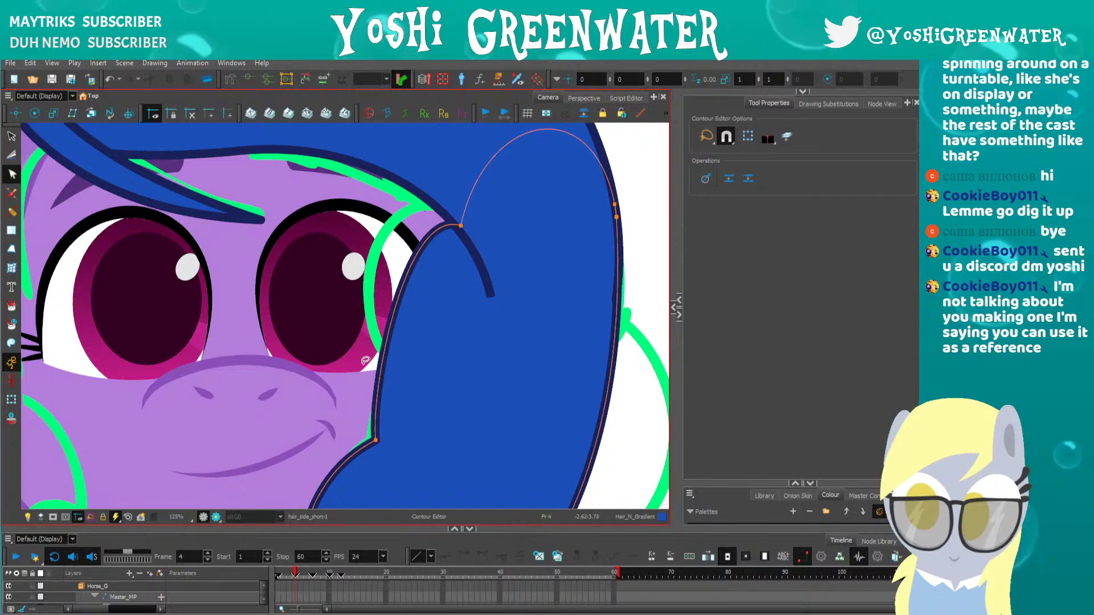
# Bow the upper inner edge outward beside the eye and nudge its lower corner up and toward the hair
pyautogui.click(461, 226)
pyautogui.moveTo(385, 185); pyautogui.dragTo(379, 184)
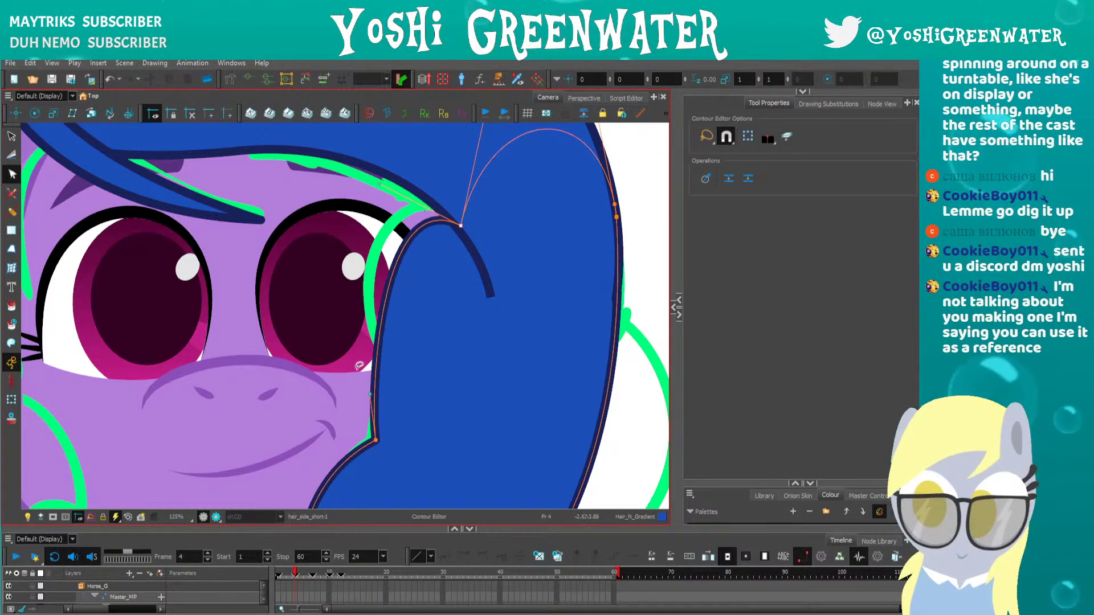
pyautogui.moveTo(370, 394); pyautogui.dragTo(346, 397)
pyautogui.moveTo(344, 427); pyautogui.dragTo(366, 421)
pyautogui.press('Up')
pyautogui.press('Right')
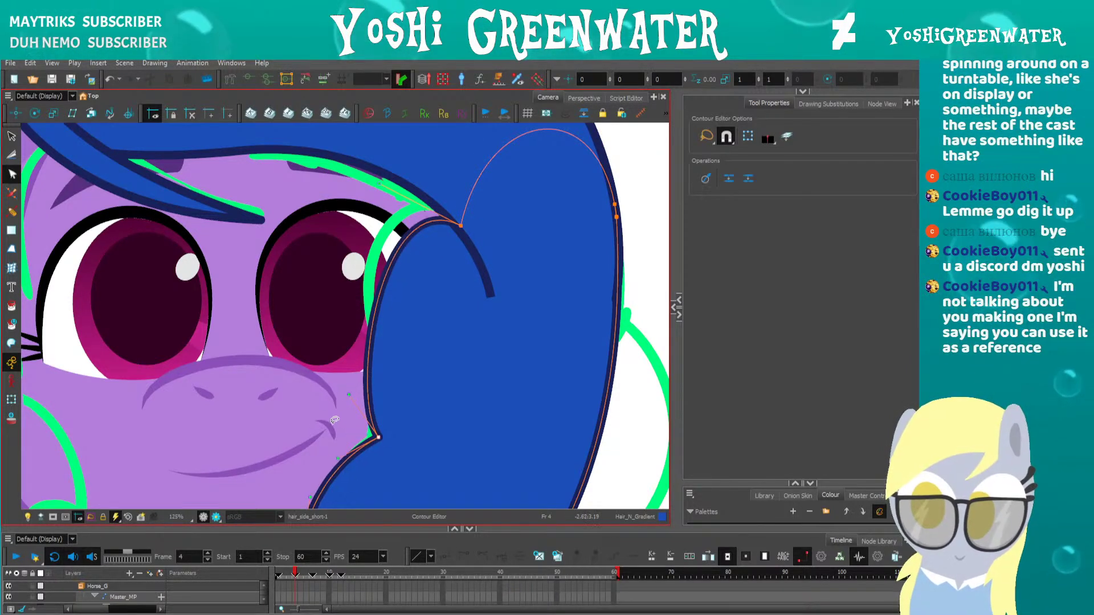
pyautogui.scroll(-5, 331, 399)
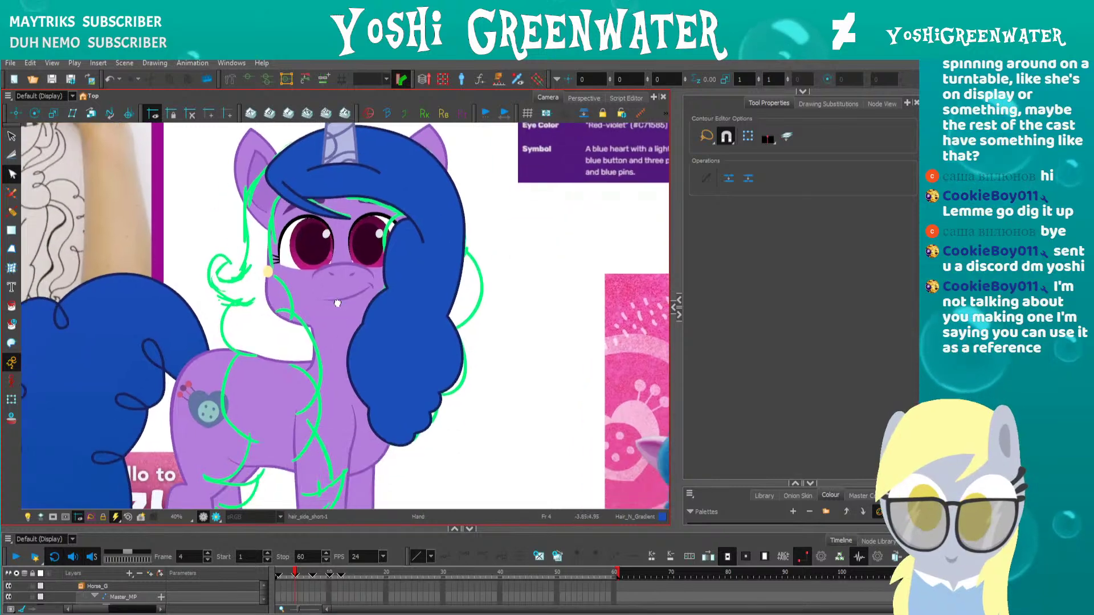
# Delete the extra point beside the notch on the outer edge of the short side hair
pyautogui.hotkey('shift', 't')
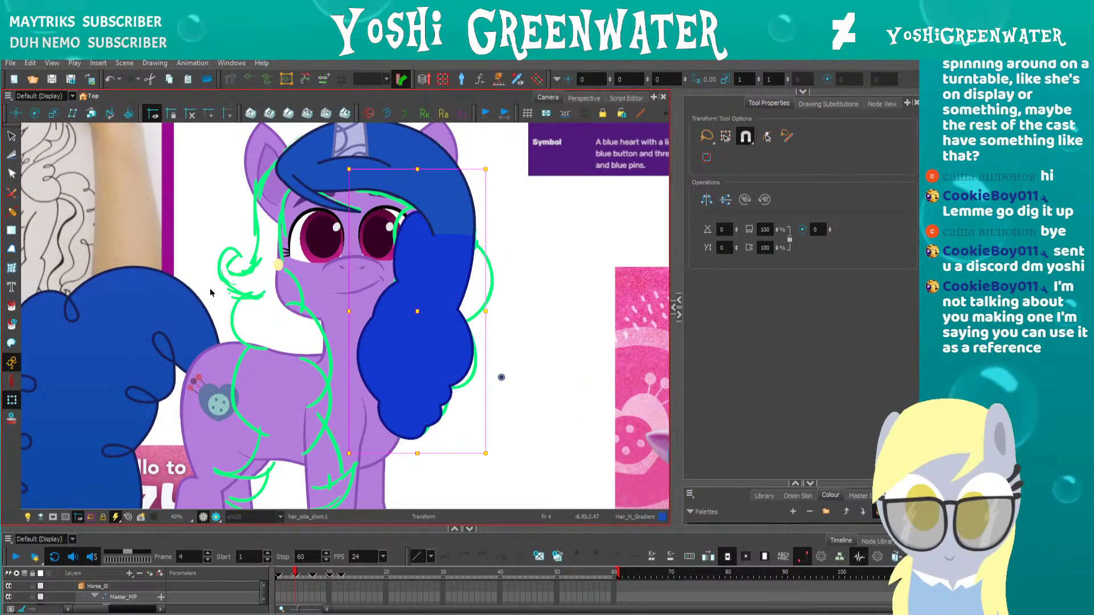
pyautogui.click(200, 264)
pyautogui.moveTo(351, 314); pyautogui.dragTo(344, 335)
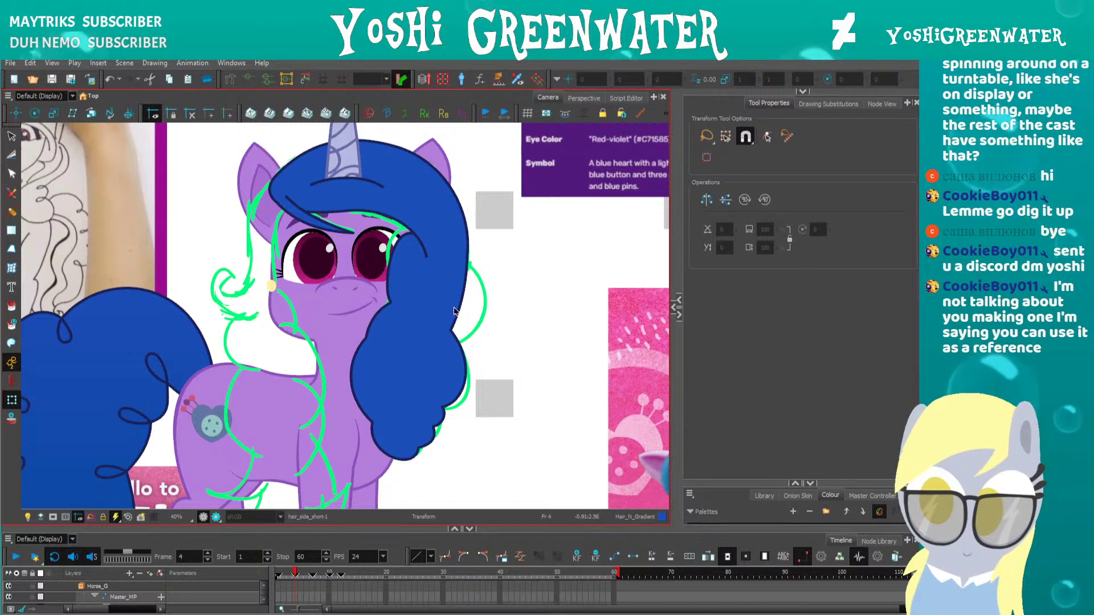
pyautogui.hotkey('alt', 'q')
pyautogui.click(416, 347)
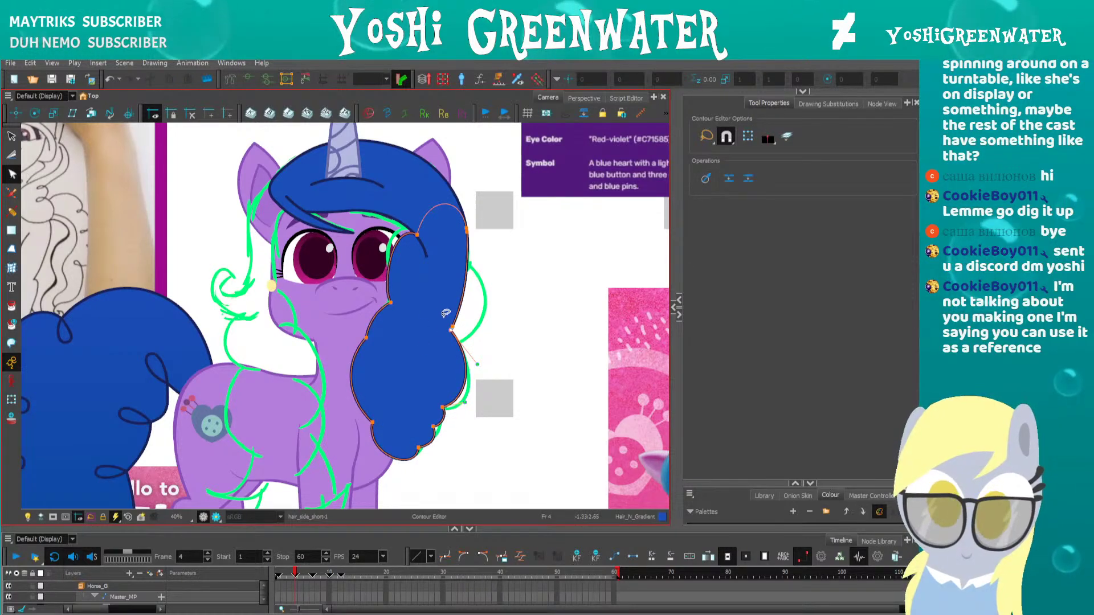
pyautogui.scroll(3, 445, 314)
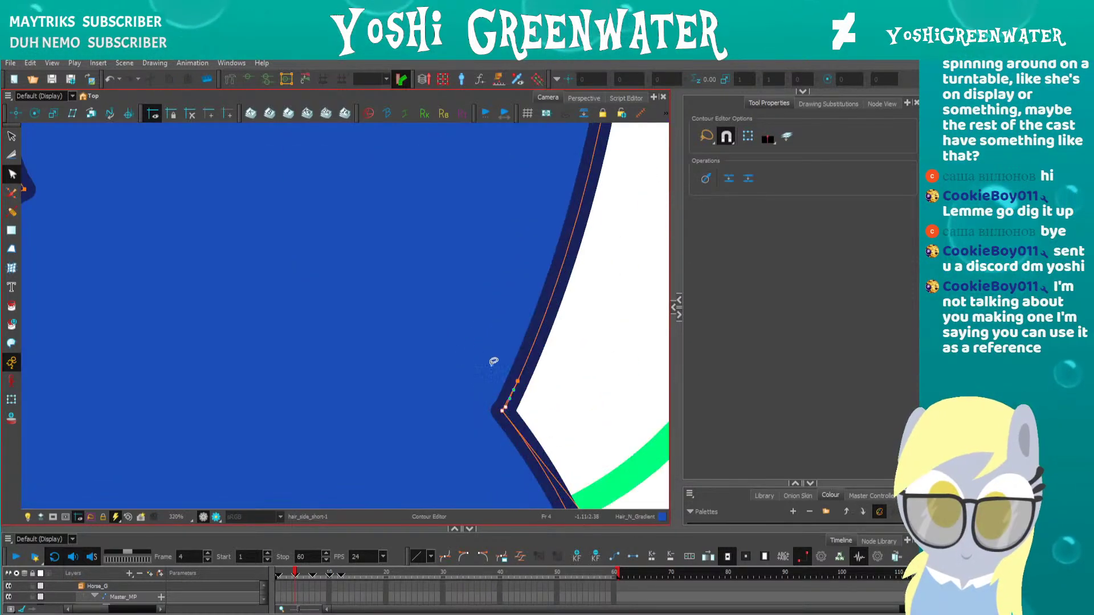
pyautogui.click(506, 408)
pyautogui.press('Delete')
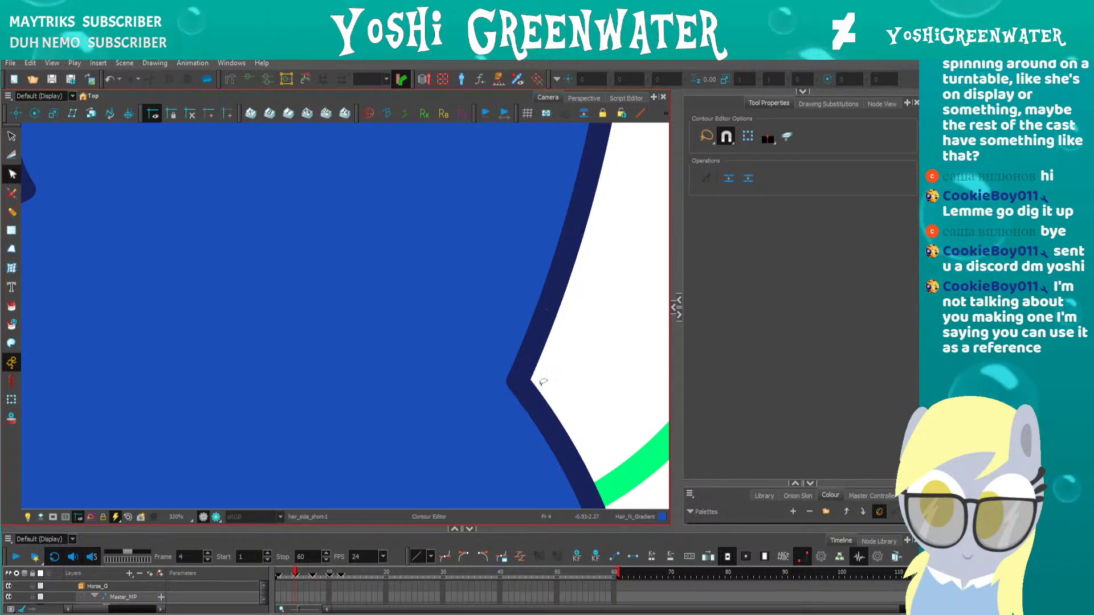
pyautogui.scroll(-3, 325, 421)
pyautogui.scroll(-1, 323, 421)
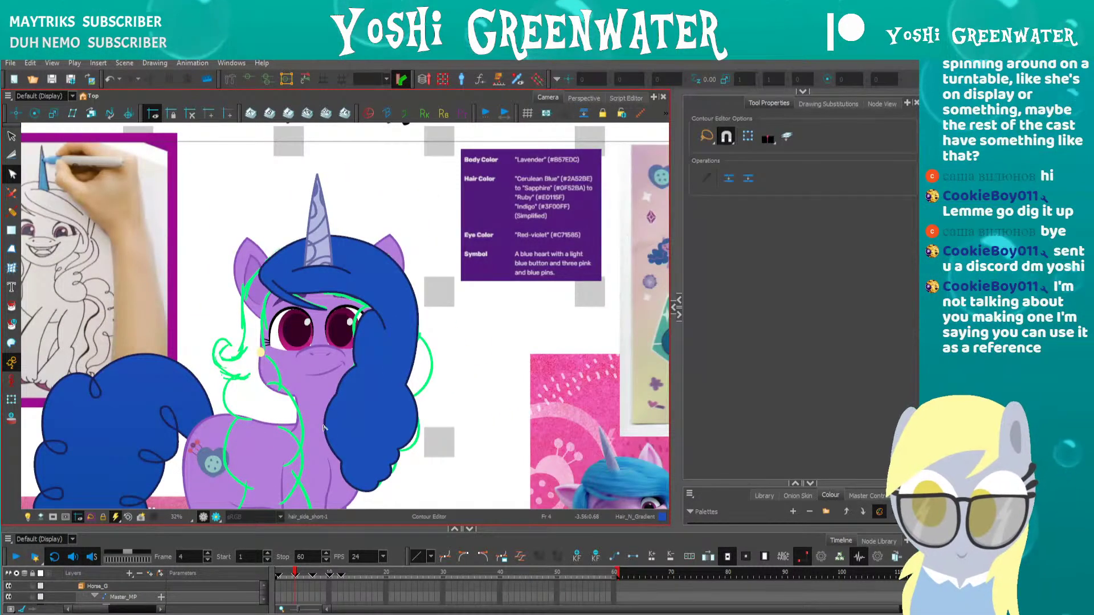
# Select the hair_side_Long drawing node in the head's node network and move it slightly farther below its peg
pyautogui.click(881, 104)
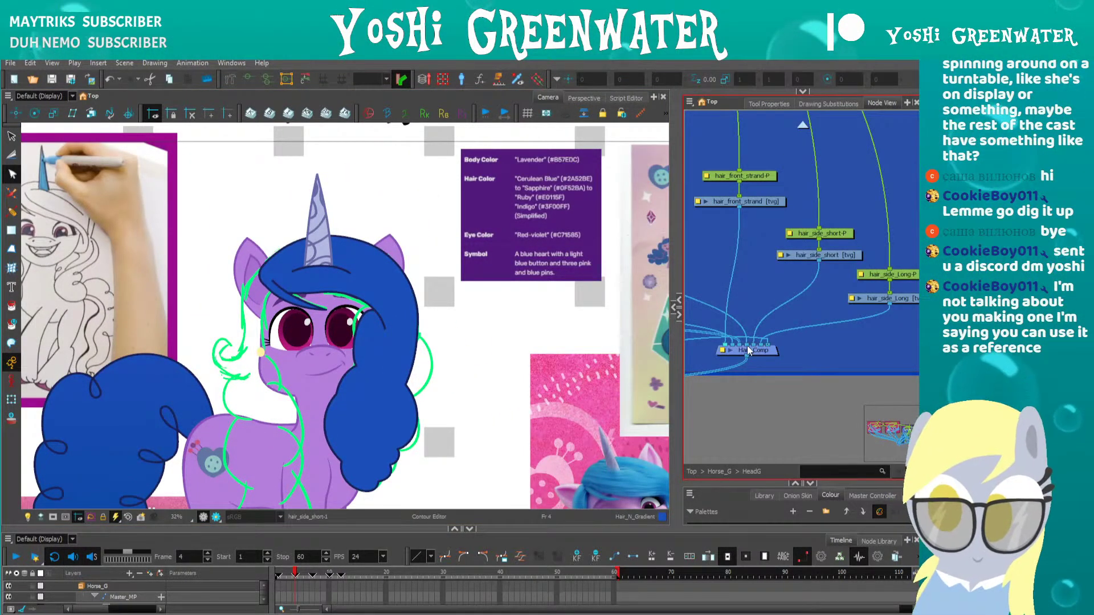
pyautogui.moveTo(220, 335); pyautogui.dragTo(252, 285)
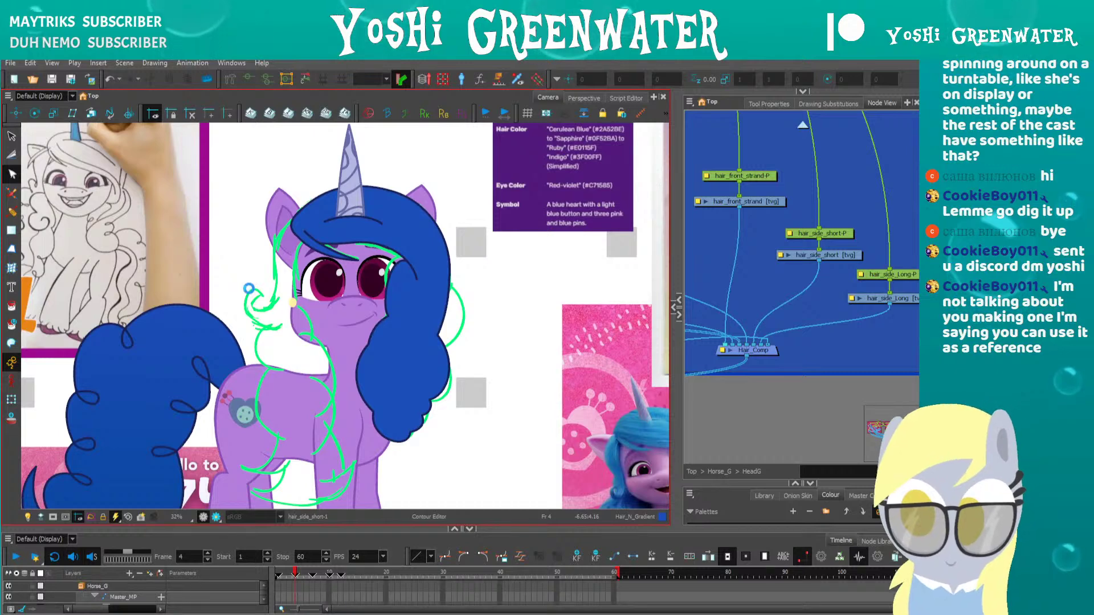
pyautogui.moveTo(784, 355); pyautogui.dragTo(688, 349)
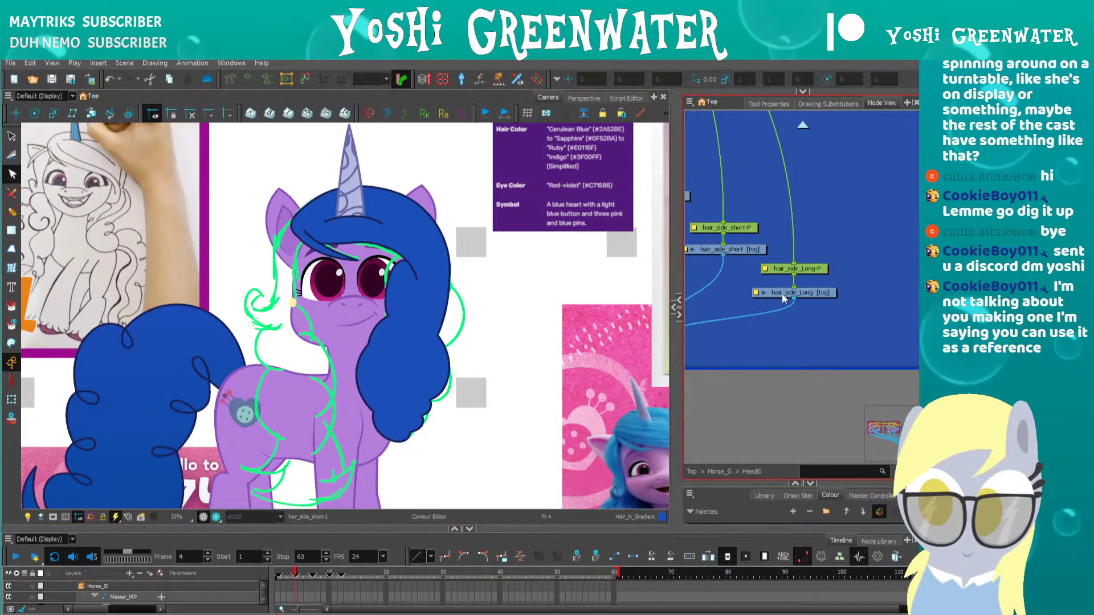
pyautogui.moveTo(782, 294); pyautogui.dragTo(778, 309)
# Trace the long side hair's outer edge with a straight-segment polyline from the front hair around the cheek curl and down to the bottom tips
pyautogui.moveTo(226, 354)
pyautogui.mouseDown()
pyautogui.moveTo(268, 254)
pyautogui.moveTo(302, 240)
pyautogui.mouseUp()
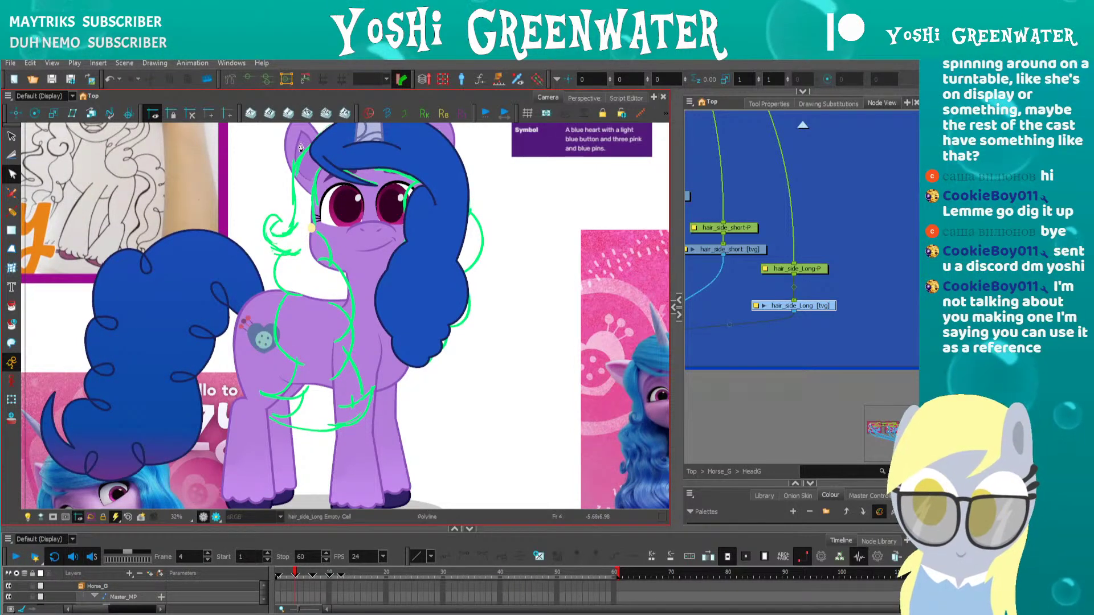
pyautogui.scroll(2, 304, 156)
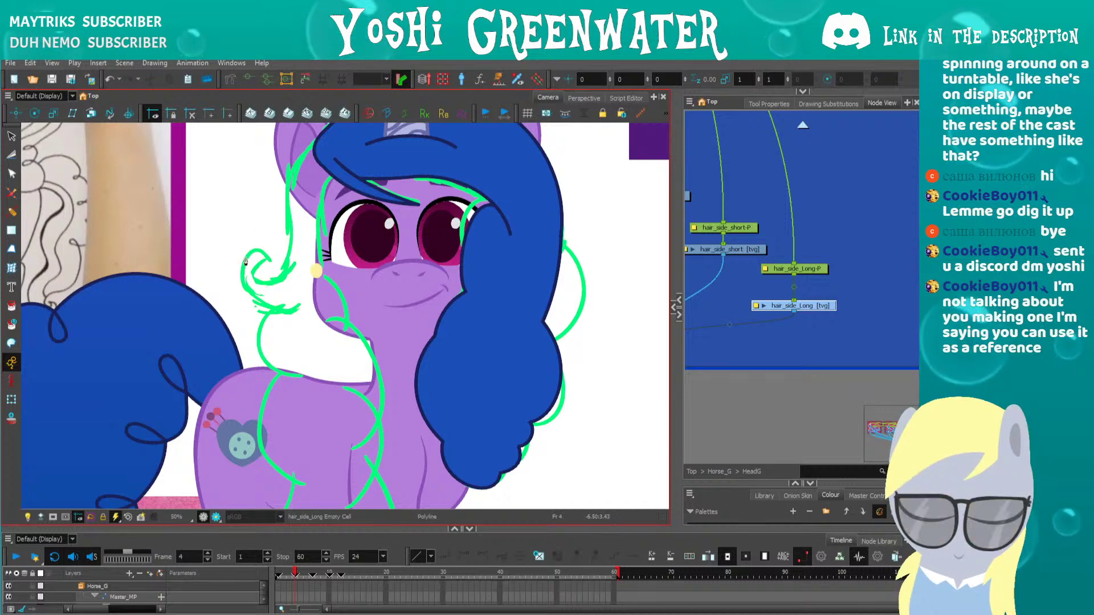
pyautogui.moveTo(260, 218); pyautogui.dragTo(298, 255)
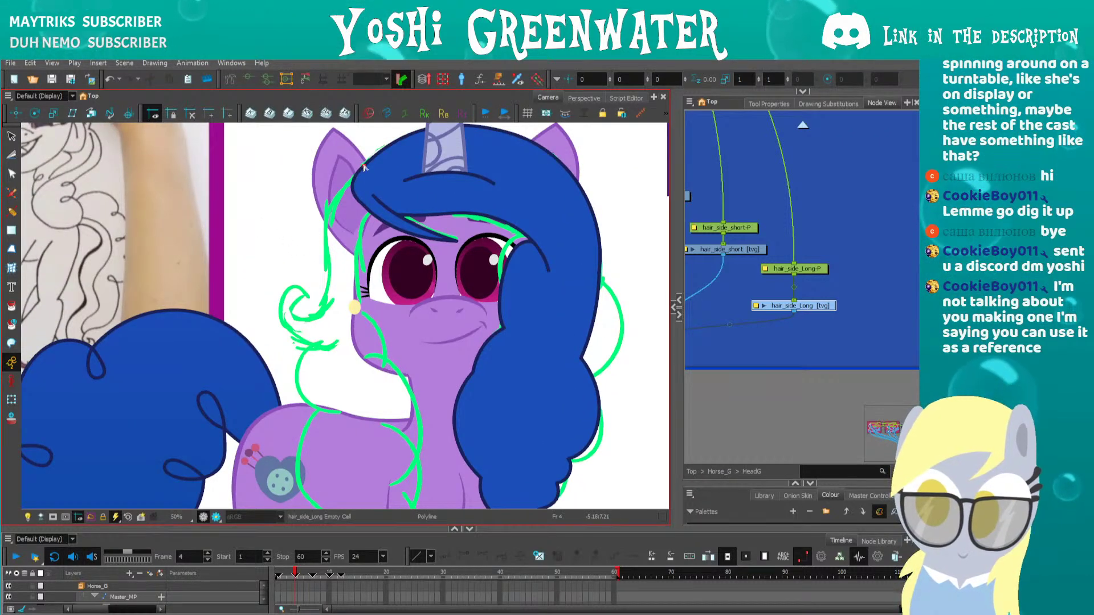
pyautogui.click(363, 167)
pyautogui.click(326, 237)
pyautogui.moveTo(308, 313); pyautogui.dragTo(317, 258)
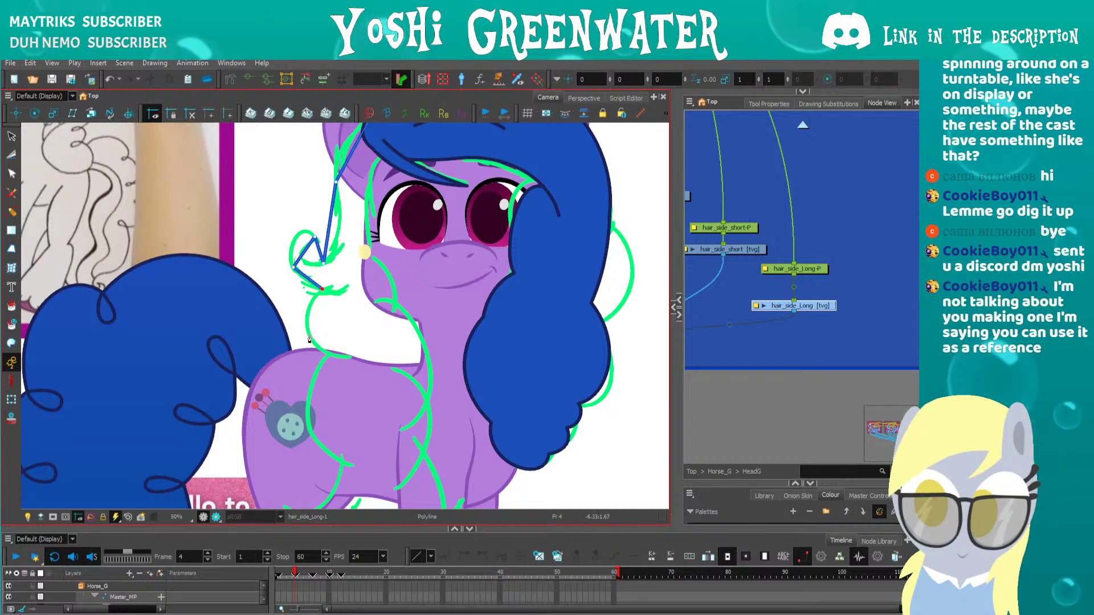
pyautogui.scroll(-3, 320, 261)
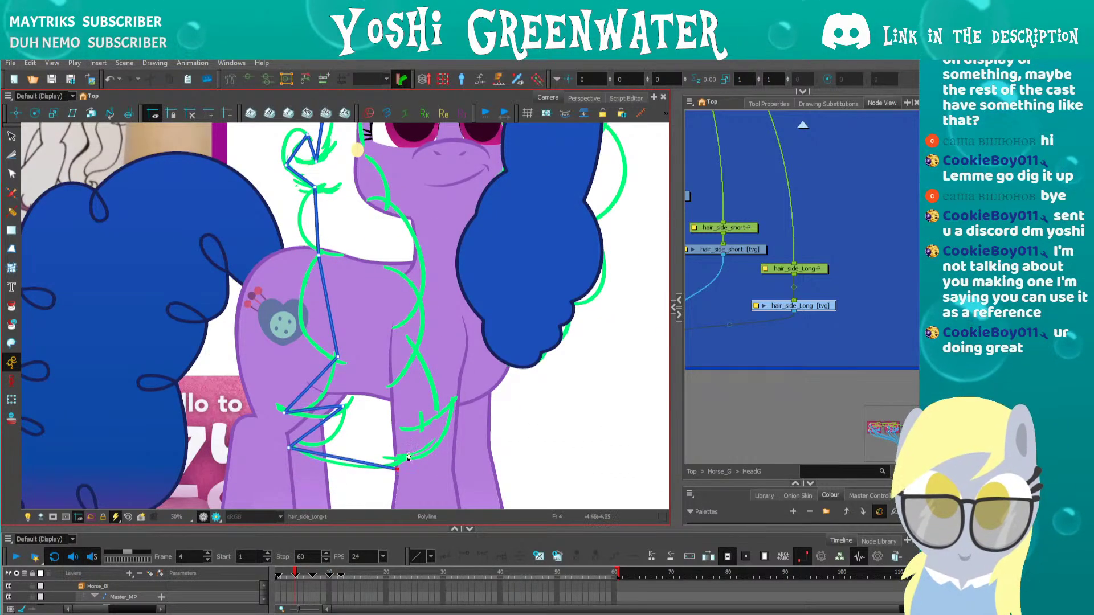
# Continue the polyline up the inner edge over the neck and cheek and close it beneath the front hair
pyautogui.click(414, 360)
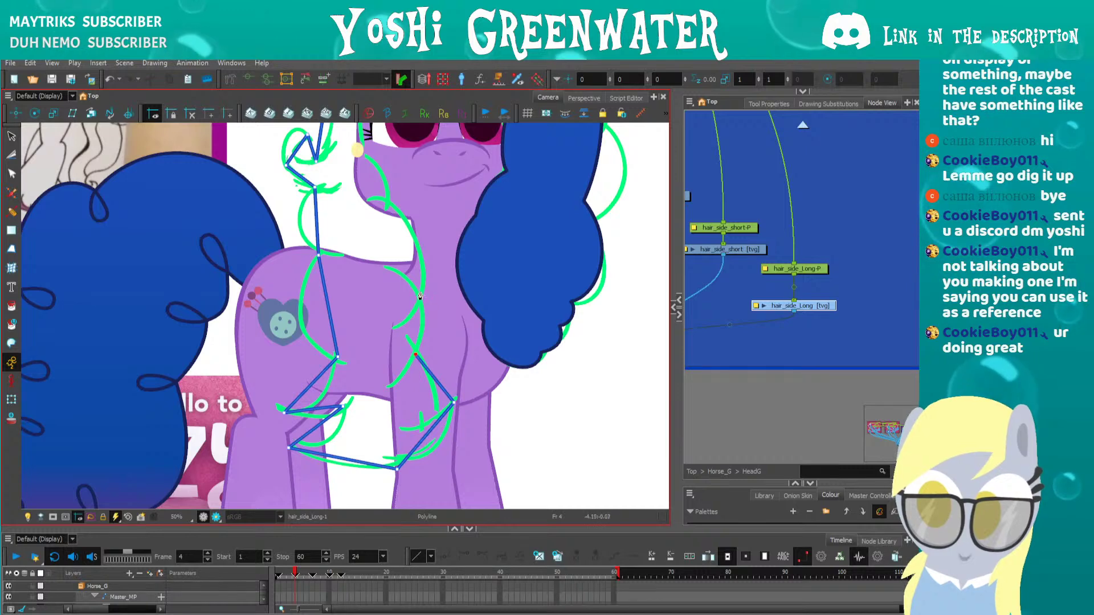
pyautogui.scroll(2, 414, 360)
pyautogui.click(425, 351)
pyautogui.click(362, 201)
pyautogui.scroll(3, 362, 202)
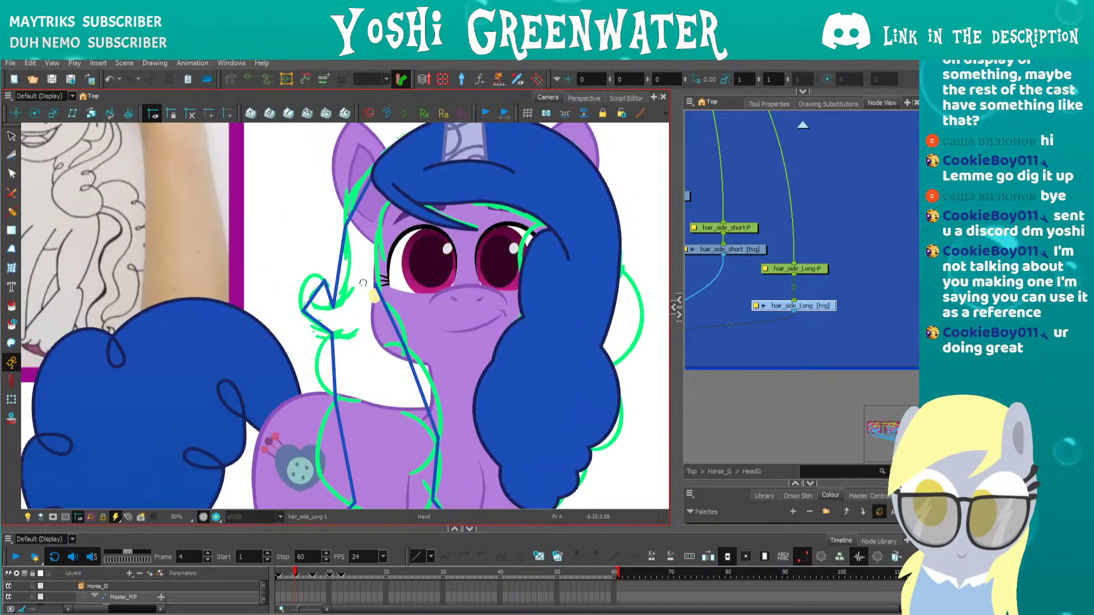
pyautogui.click(402, 187)
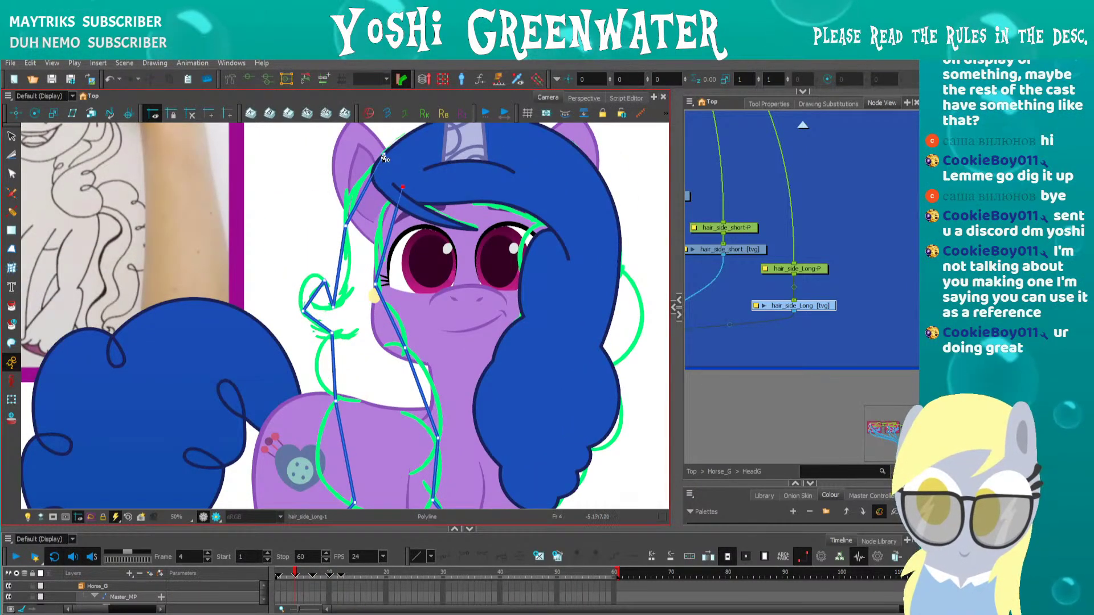
pyautogui.click(385, 158)
# Select the whole long side hair outline and recolour it with the Hair_Out swatch
pyautogui.hotkey('alt', 'q')
pyautogui.click(732, 467)
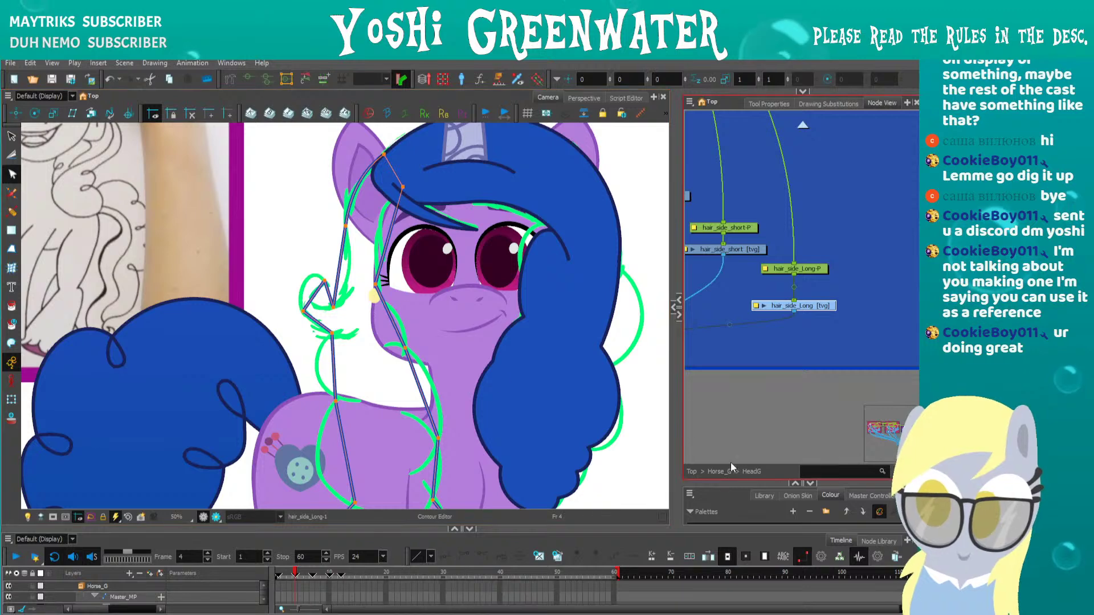
pyautogui.moveTo(728, 322); pyautogui.dragTo(728, 333)
pyautogui.hotkey('alt', 's')
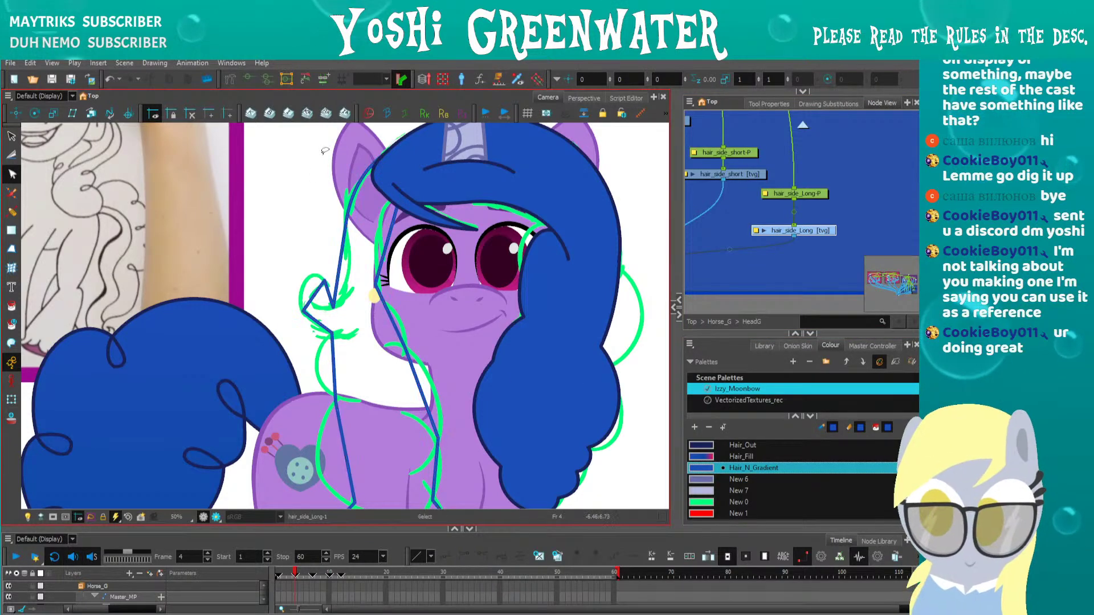
pyautogui.moveTo(341, 131)
pyautogui.mouseDown()
pyautogui.moveTo(239, 491)
pyautogui.moveTo(287, 438)
pyautogui.moveTo(281, 399)
pyautogui.mouseUp()
pyautogui.hotkey('ctrl', 'a')
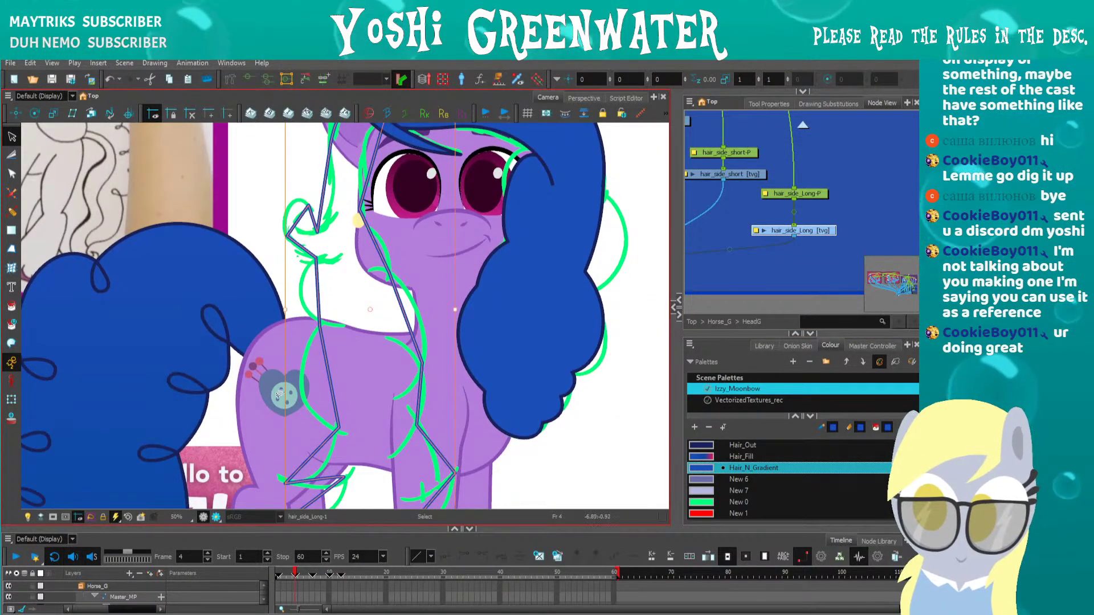
pyautogui.scroll(-2, 387, 350)
pyautogui.click(702, 447)
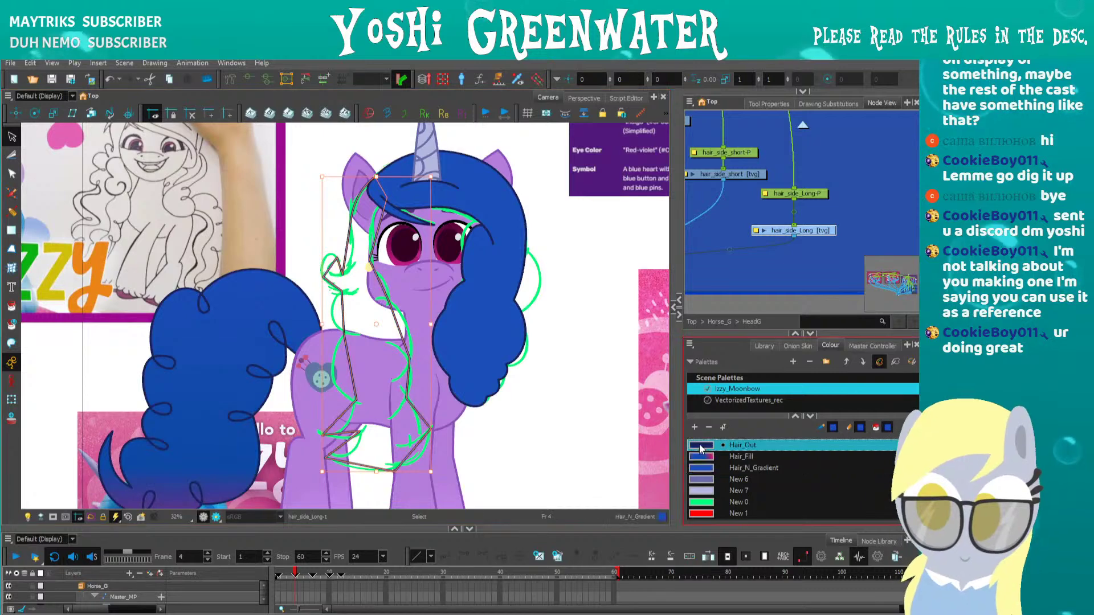
pyautogui.click(557, 451)
# Bow the inner and outer edges of the small curl beside the cheek into a rounded hook following the sketch
pyautogui.hotkey('alt', 'q')
pyautogui.scroll(5, 330, 270)
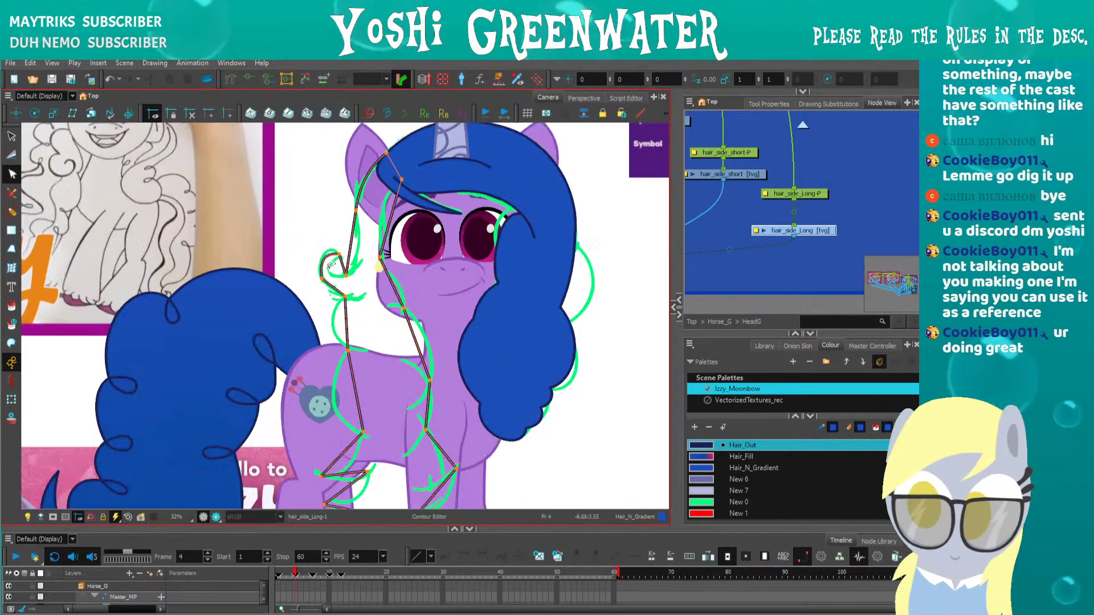
pyautogui.moveTo(379, 248); pyautogui.dragTo(342, 248)
pyautogui.moveTo(353, 210); pyautogui.dragTo(356, 198)
# Bow the strand's outer edge between the ear and the curl outward and smooth the rounded bottom of the curl
pyautogui.press('space')
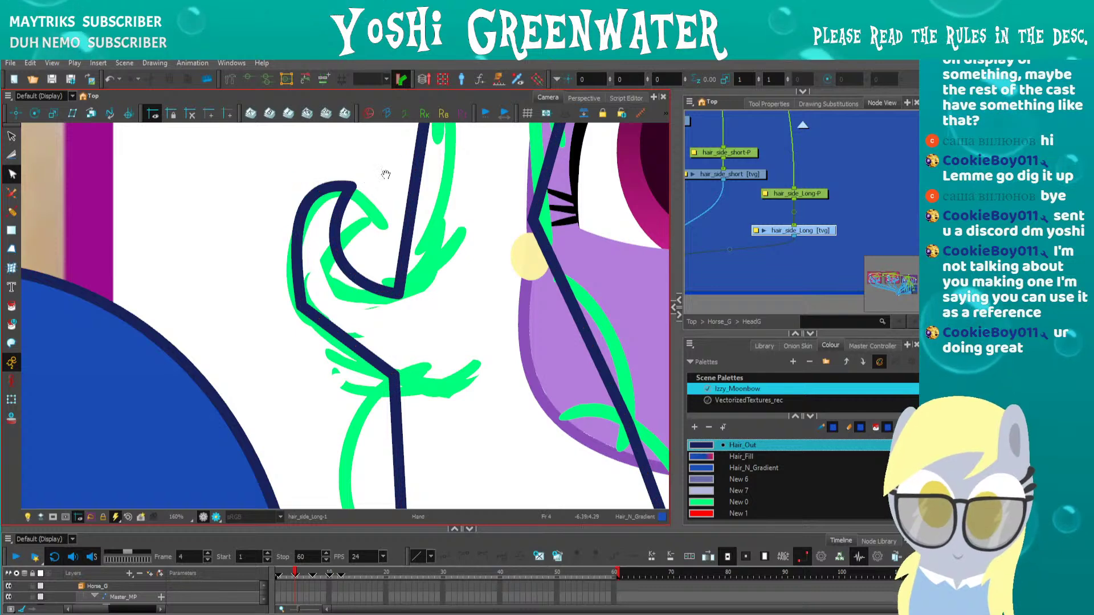
pyautogui.moveTo(420, 146); pyautogui.dragTo(443, 372)
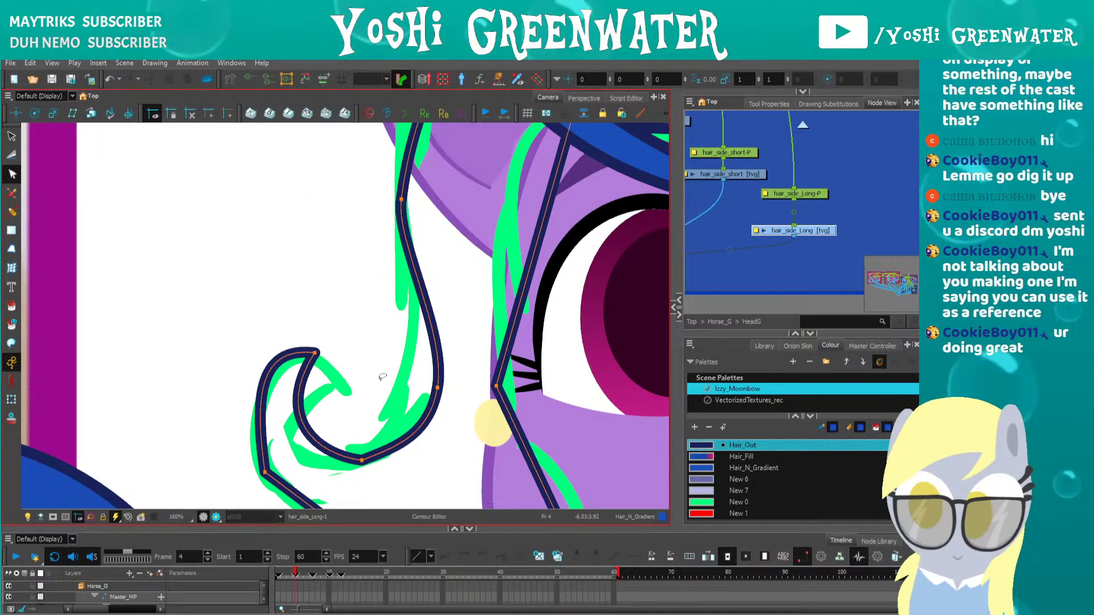
pyautogui.hotkey('ctrl', 'z')
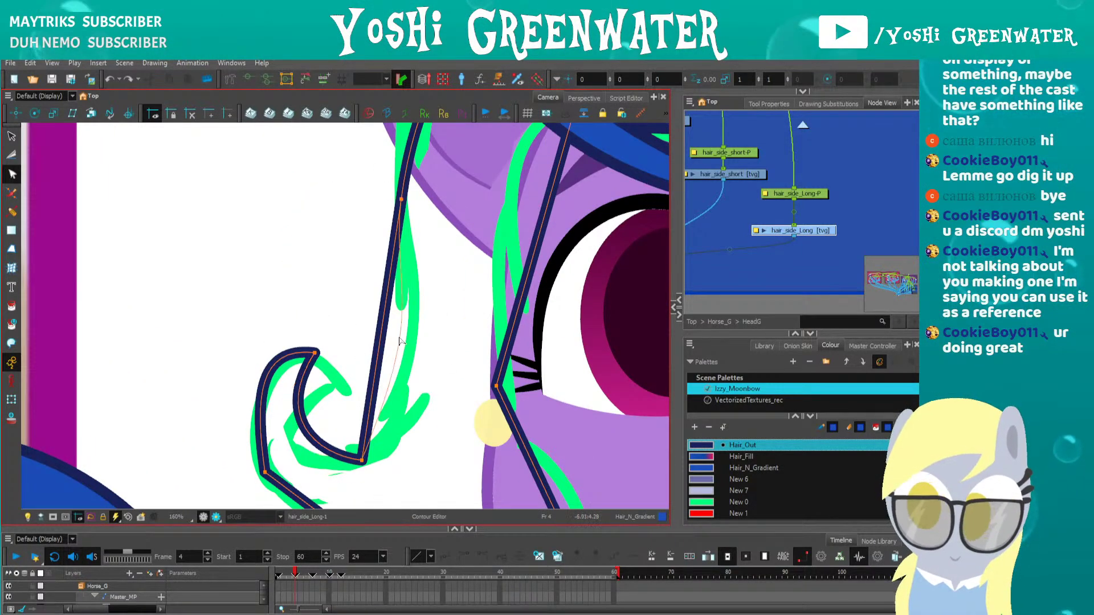
pyautogui.moveTo(378, 335); pyautogui.dragTo(432, 336)
pyautogui.moveTo(387, 430); pyautogui.dragTo(387, 451)
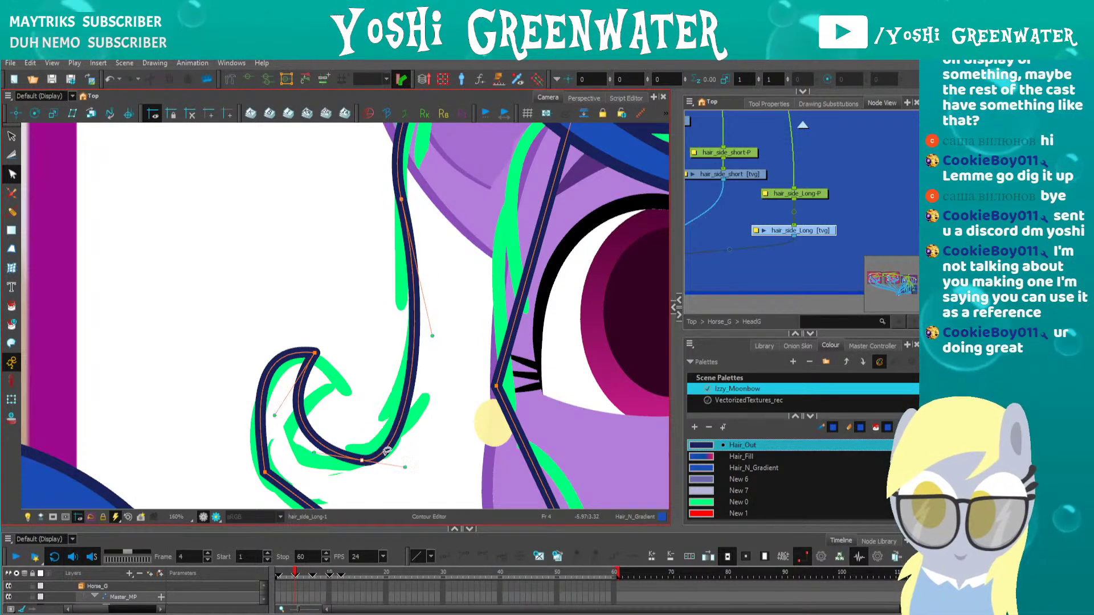
pyautogui.moveTo(313, 452); pyautogui.dragTo(299, 464)
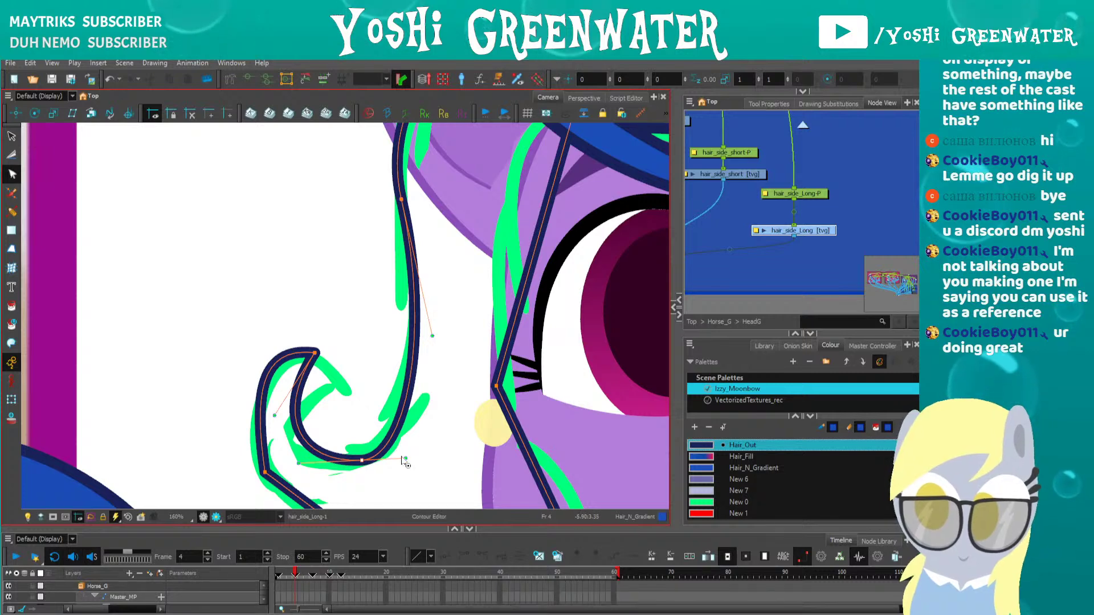
pyautogui.moveTo(405, 458); pyautogui.dragTo(421, 453)
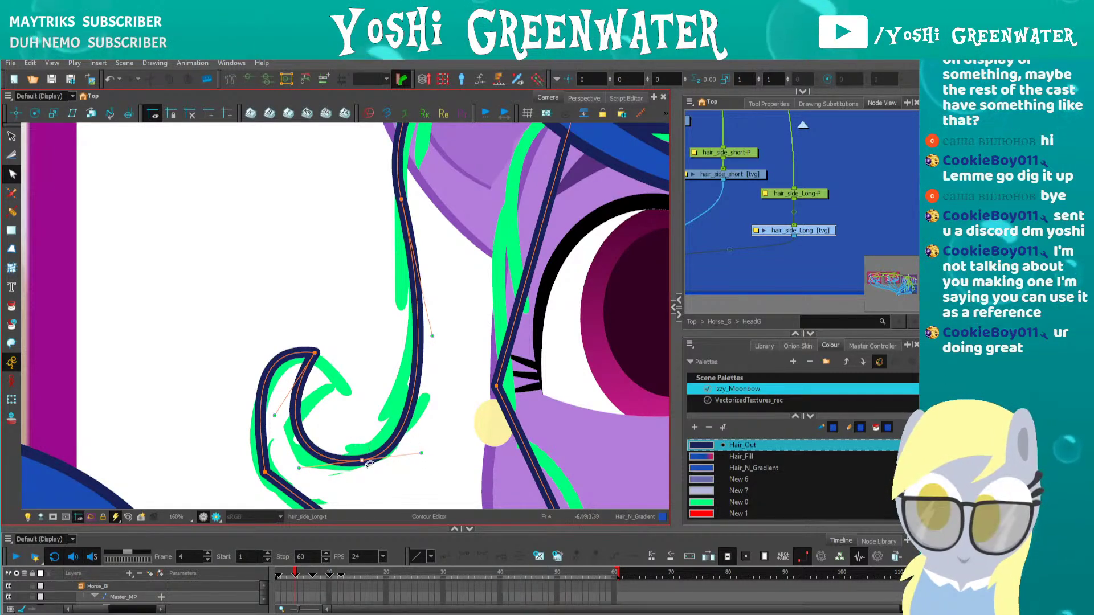
pyautogui.moveTo(299, 469); pyautogui.dragTo(294, 471)
# Curve the upper outer edge over the ear, round the closing edge beneath the front hair, and nudge the edge point by the ear outward
pyautogui.moveTo(371, 198); pyautogui.dragTo(338, 316)
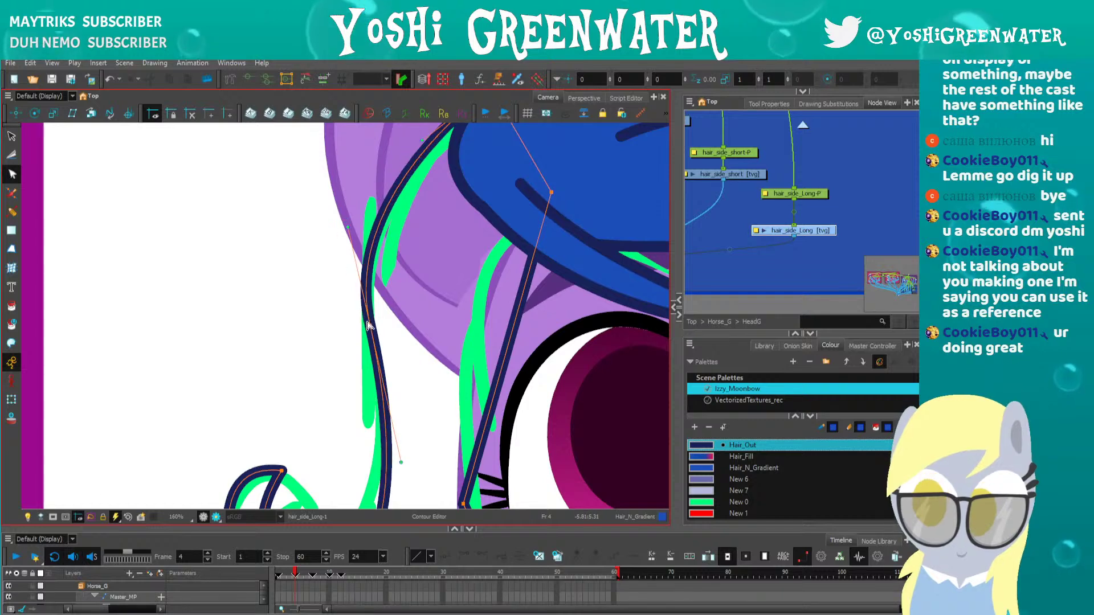
pyautogui.scroll(-1, 336, 328)
pyautogui.moveTo(445, 178); pyautogui.dragTo(517, 185)
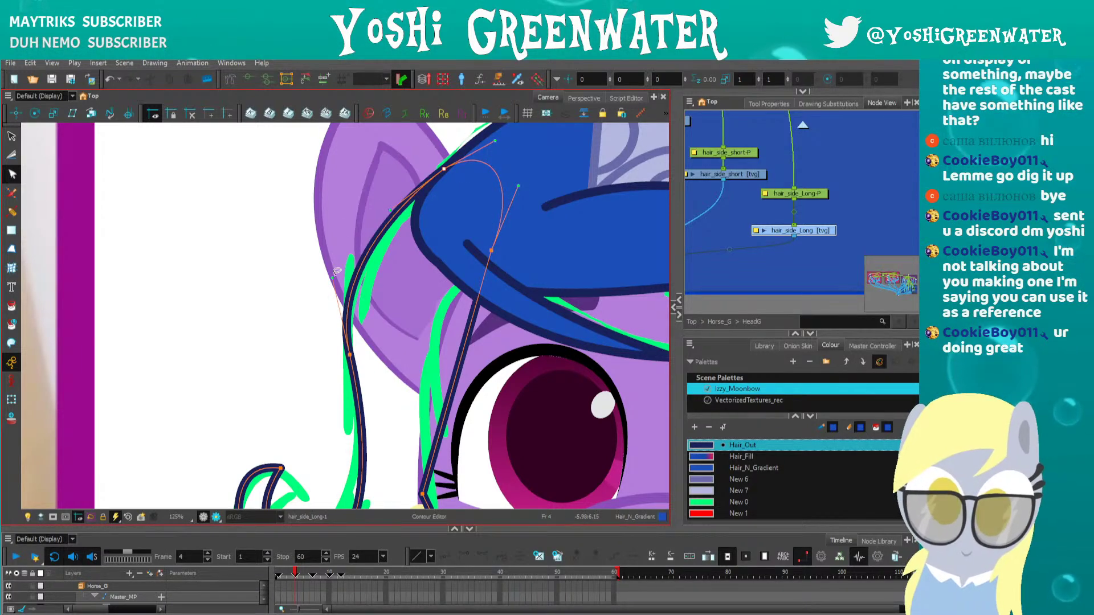
pyautogui.press('Left')
pyautogui.press('Left')
pyautogui.press('Left')
pyautogui.press('Left')
pyautogui.press('space')
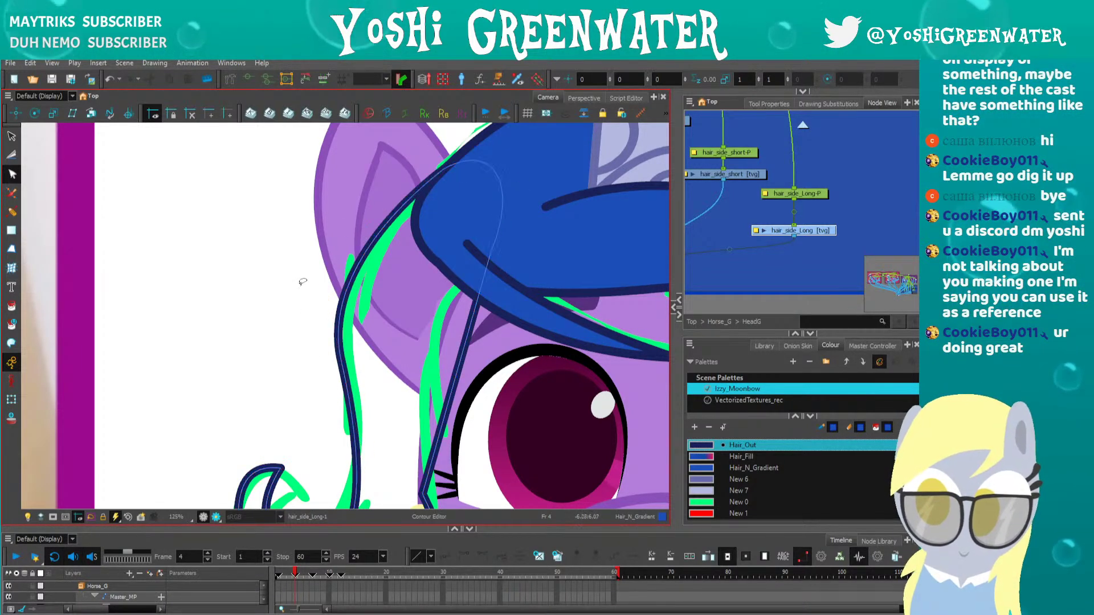
# Curve the long strand's inner edge from beneath the front hair down past the eye to follow the green sketch
pyautogui.moveTo(368, 350); pyautogui.dragTo(345, 272)
pyautogui.click(445, 261)
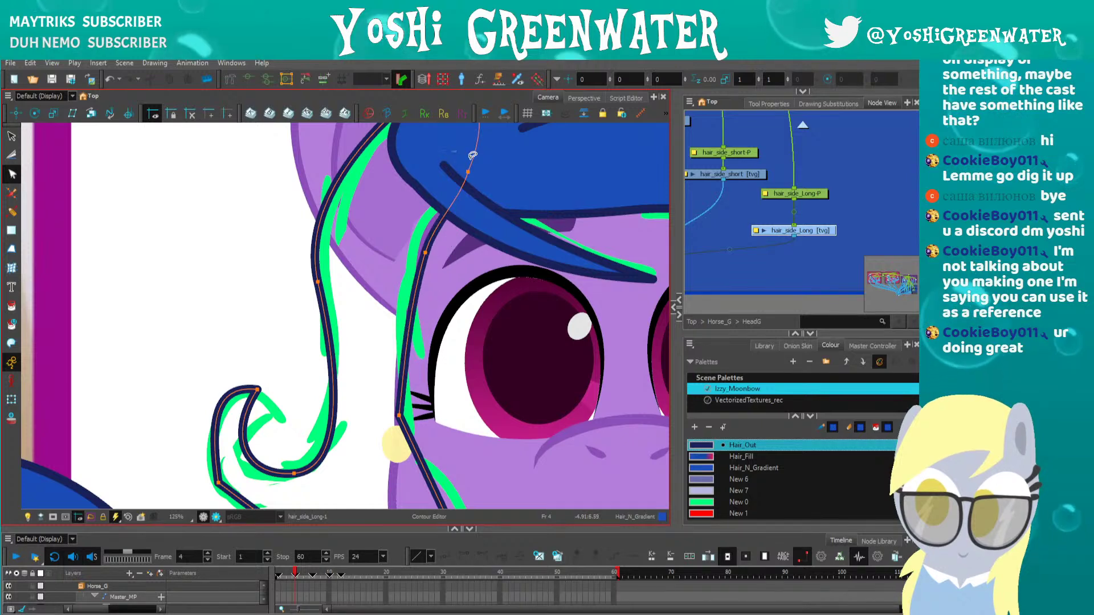
pyautogui.click(467, 171)
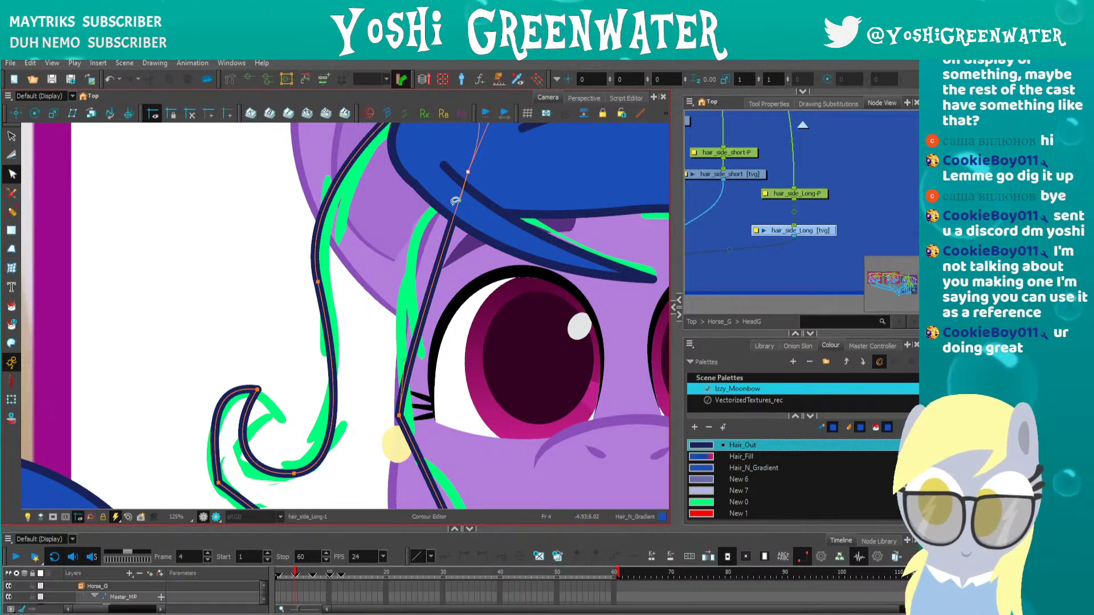
pyautogui.moveTo(453, 223); pyautogui.dragTo(437, 207)
pyautogui.moveTo(417, 347)
pyautogui.mouseDown()
pyautogui.moveTo(405, 345)
pyautogui.moveTo(430, 353)
pyautogui.mouseUp()
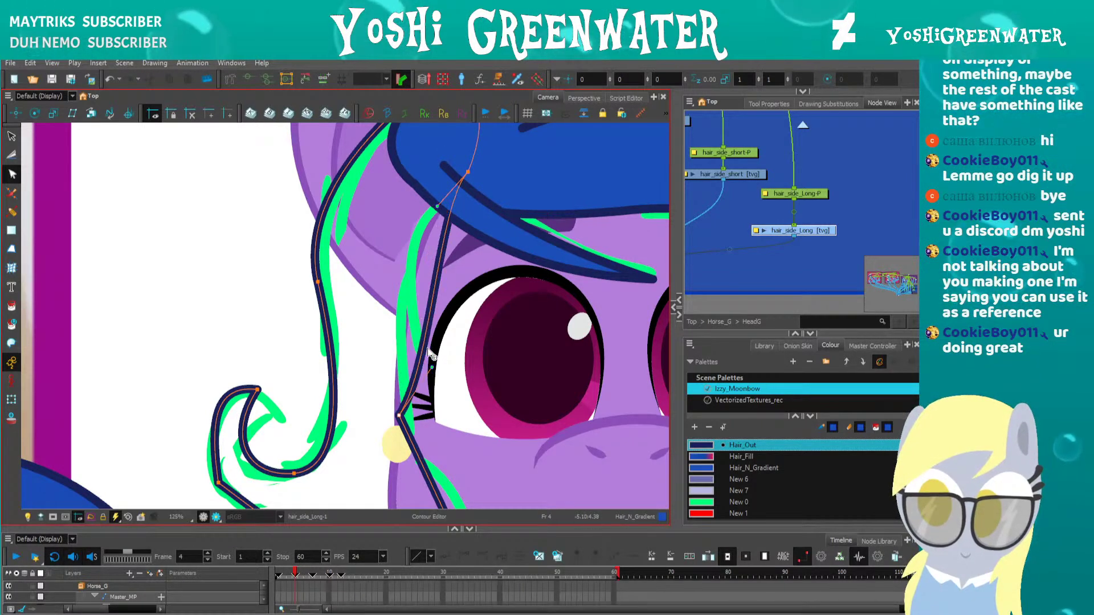
pyautogui.moveTo(437, 206); pyautogui.dragTo(392, 232)
pyautogui.moveTo(432, 368); pyautogui.dragTo(420, 367)
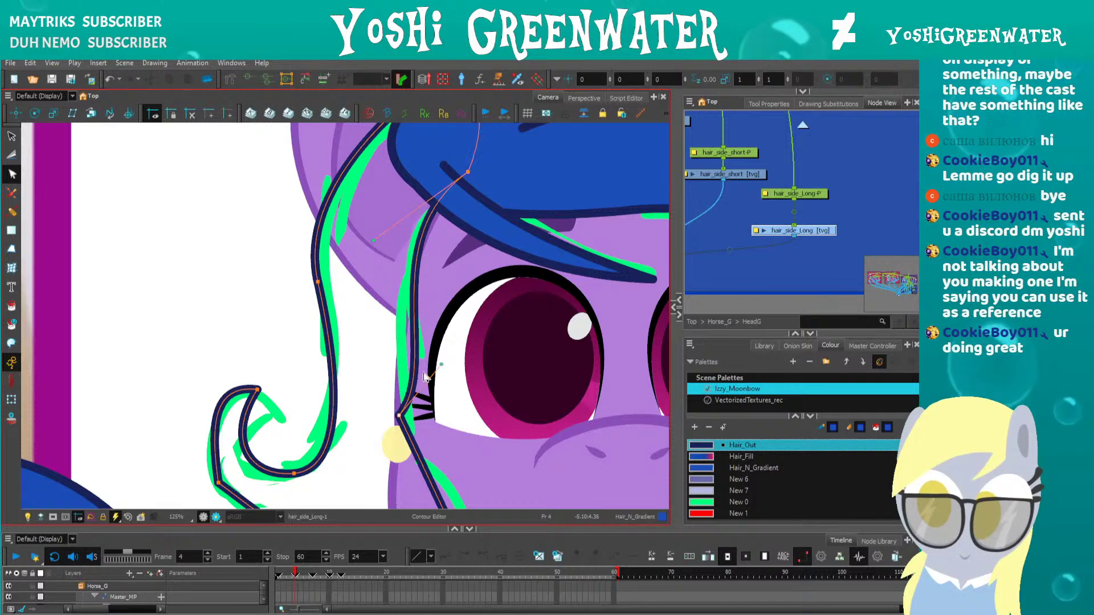
# Adjust the curve handle at the inner corner by the eyelashes and bow the edge across the cheek along the sketch
pyautogui.press('space')
pyautogui.moveTo(373, 415); pyautogui.dragTo(351, 259)
pyautogui.moveTo(430, 323); pyautogui.dragTo(434, 320)
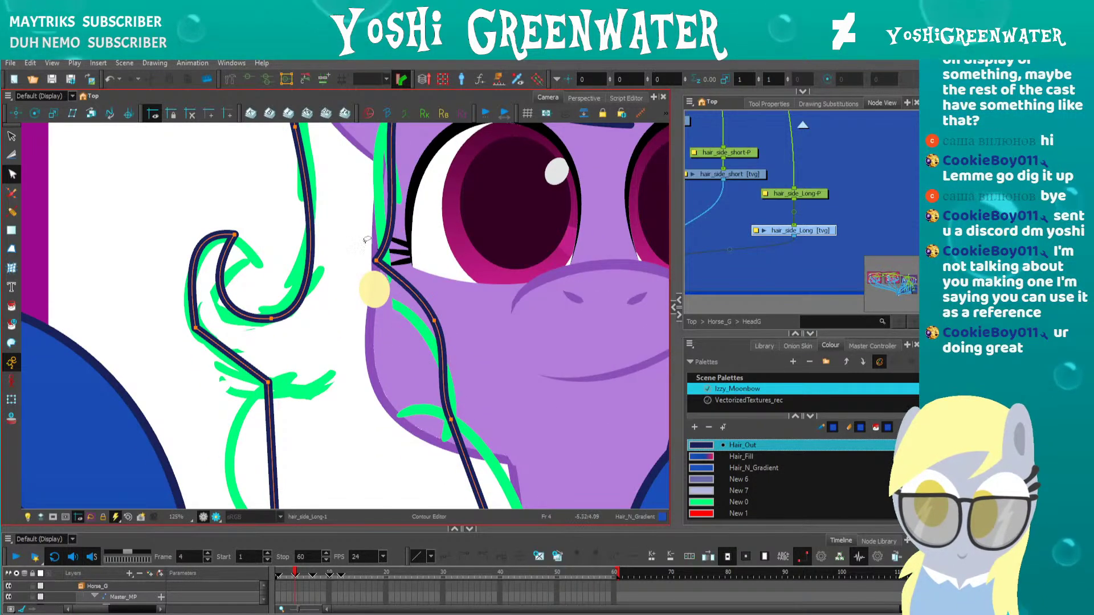
pyautogui.hotkey('ctrl', 'z')
pyautogui.moveTo(392, 291); pyautogui.dragTo(388, 298)
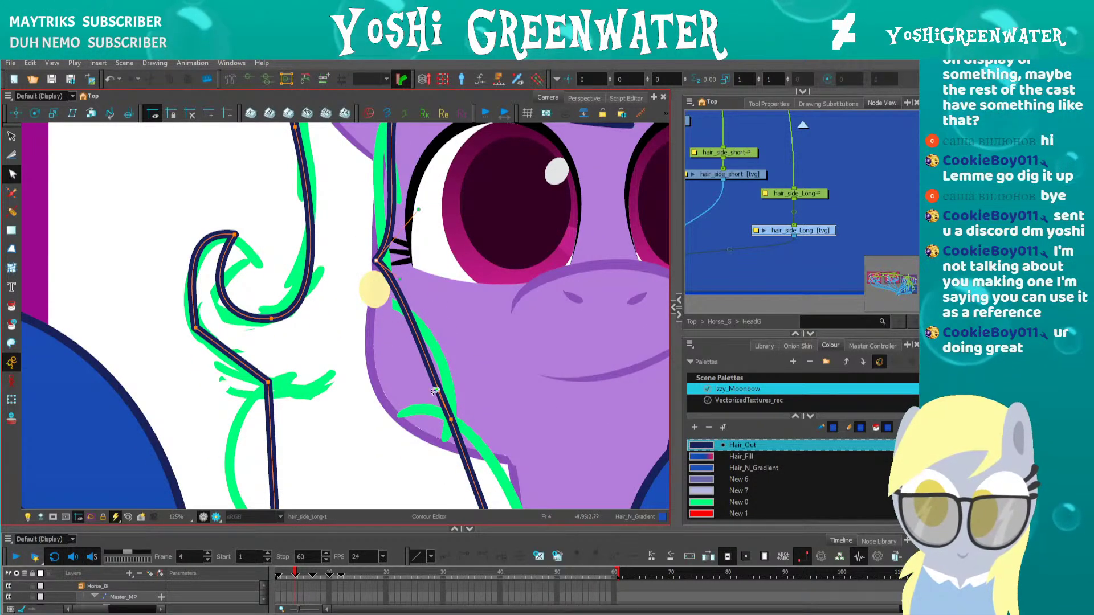
pyautogui.moveTo(452, 375); pyautogui.dragTo(458, 367)
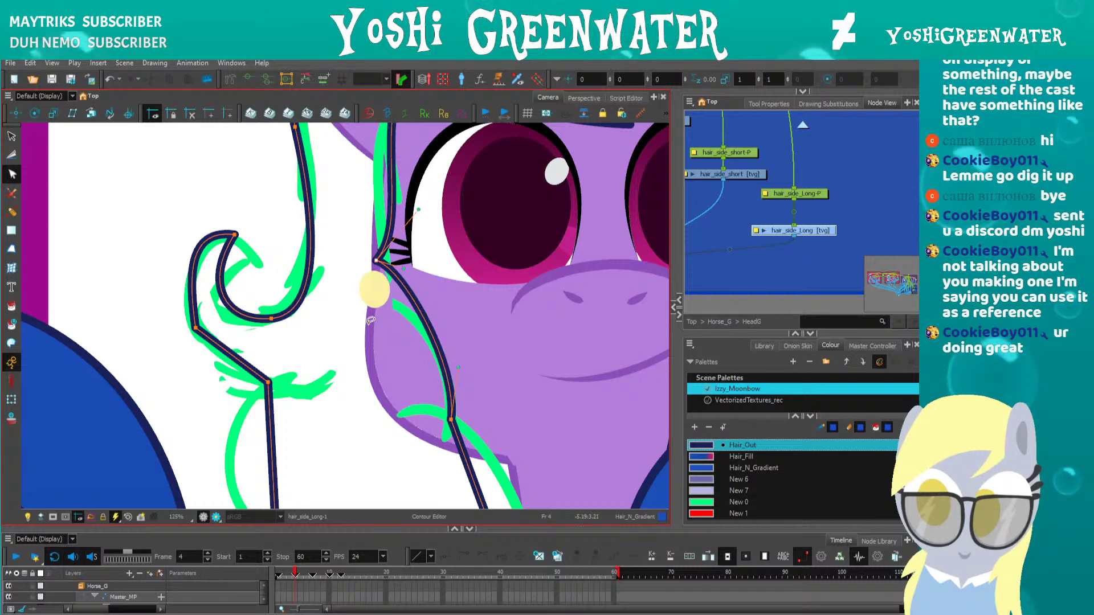
# Bow the inner edge from the jaw down the neck and round the bottom lobe over the front leg
pyautogui.scroll(-4, 368, 291)
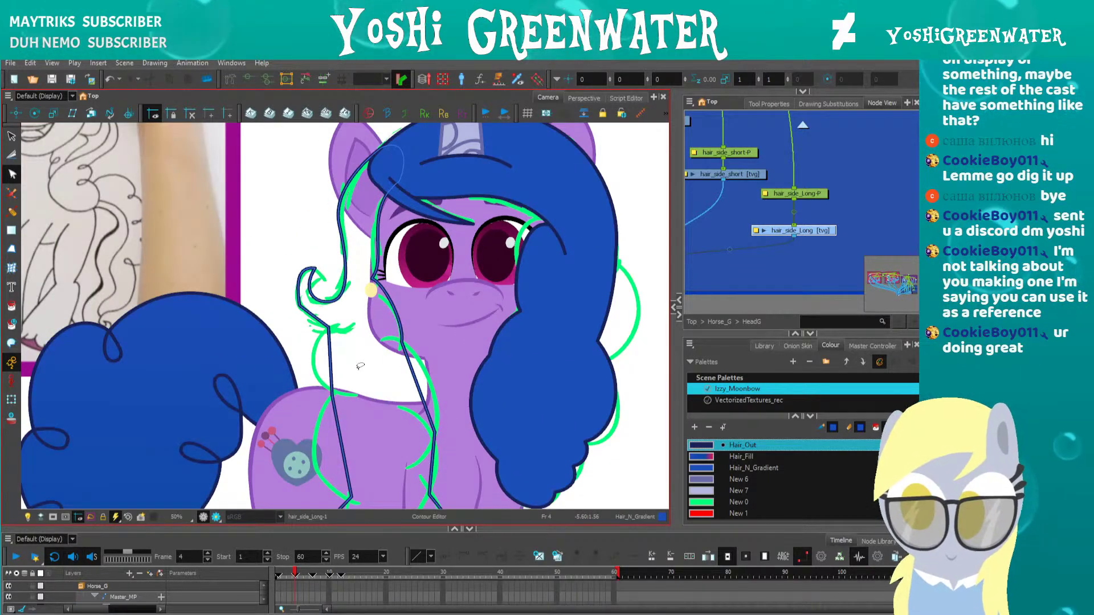
pyautogui.moveTo(360, 366); pyautogui.dragTo(348, 282)
pyautogui.moveTo(407, 303); pyautogui.dragTo(418, 300)
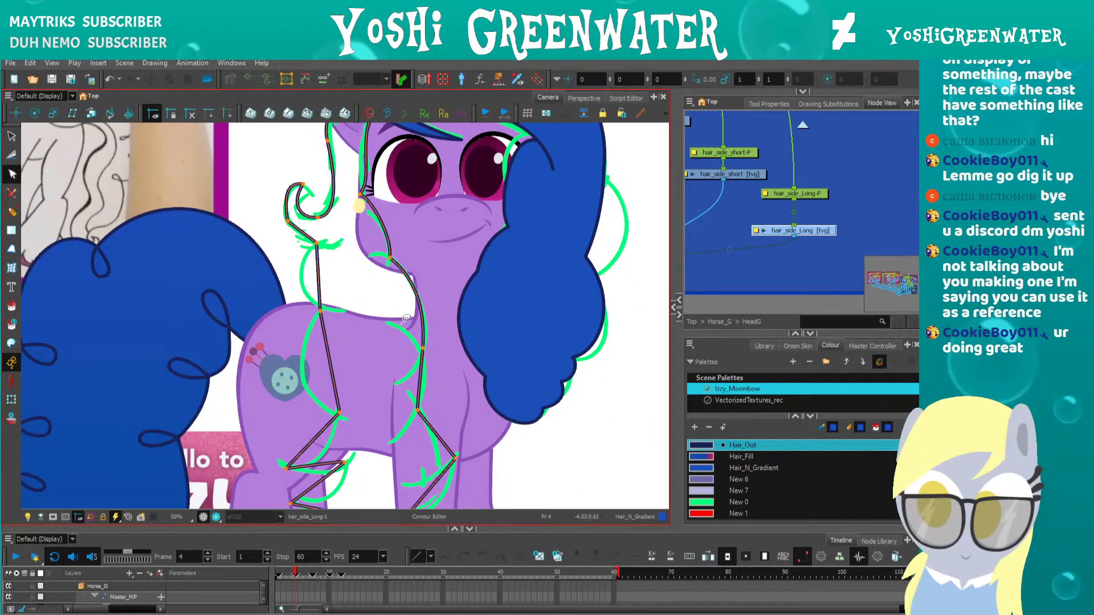
pyautogui.scroll(-3, 416, 318)
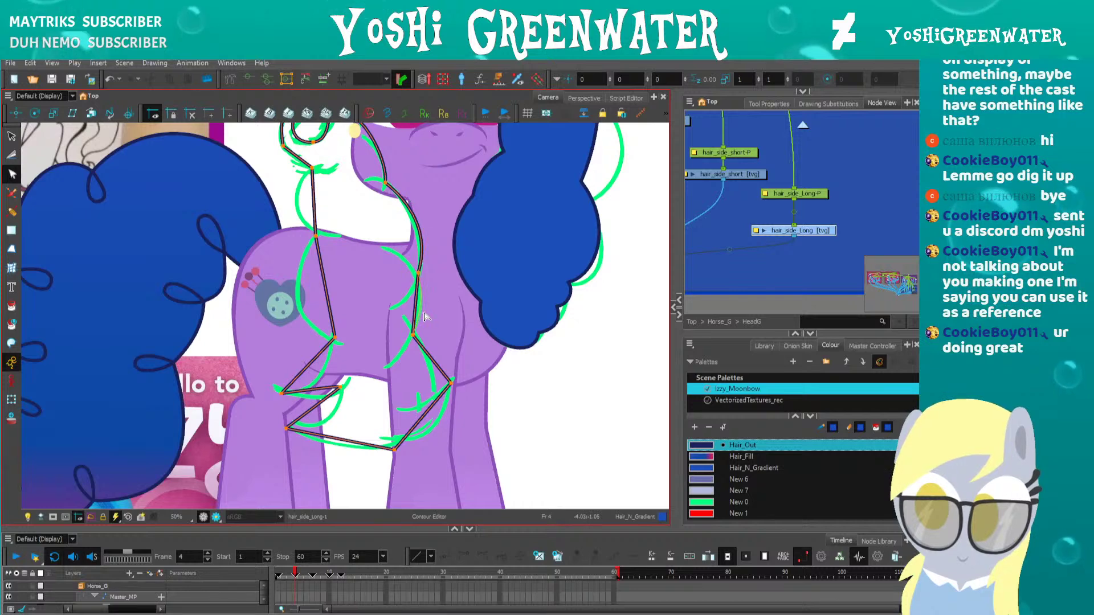
pyautogui.moveTo(424, 355)
pyautogui.mouseDown()
pyautogui.moveTo(435, 351)
pyautogui.moveTo(445, 407)
pyautogui.moveTo(455, 377)
pyautogui.moveTo(433, 335)
pyautogui.mouseUp()
pyautogui.moveTo(425, 426); pyautogui.dragTo(421, 388)
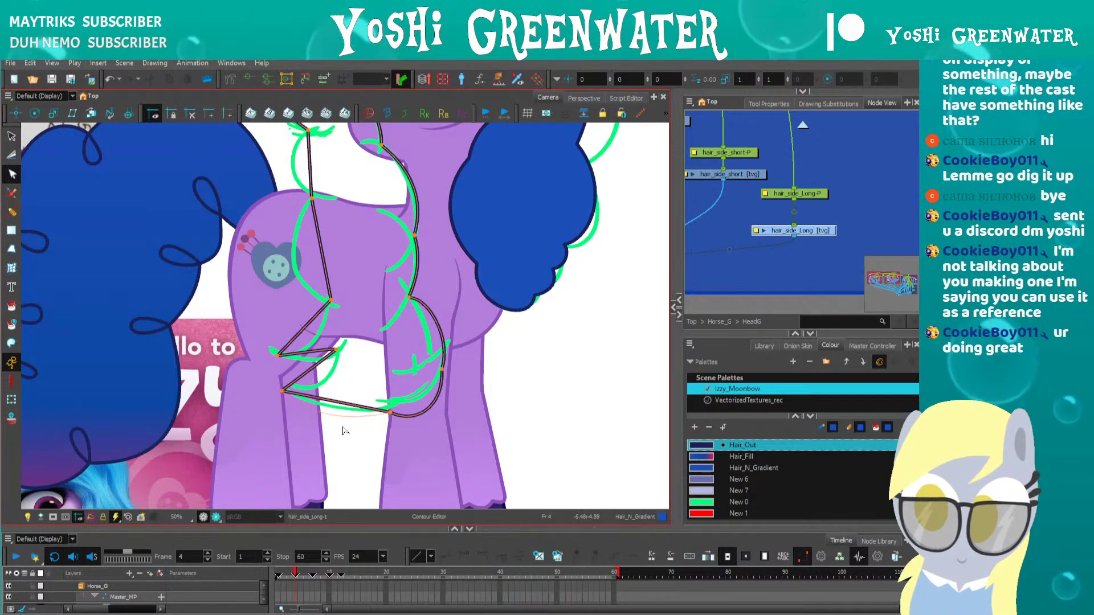
# Bow the strand's bottom edge downward, curve the edge above the lowest tip, and nudge that tip slightly inward
pyautogui.moveTo(343, 431); pyautogui.dragTo(342, 427)
pyautogui.moveTo(299, 365); pyautogui.dragTo(342, 394)
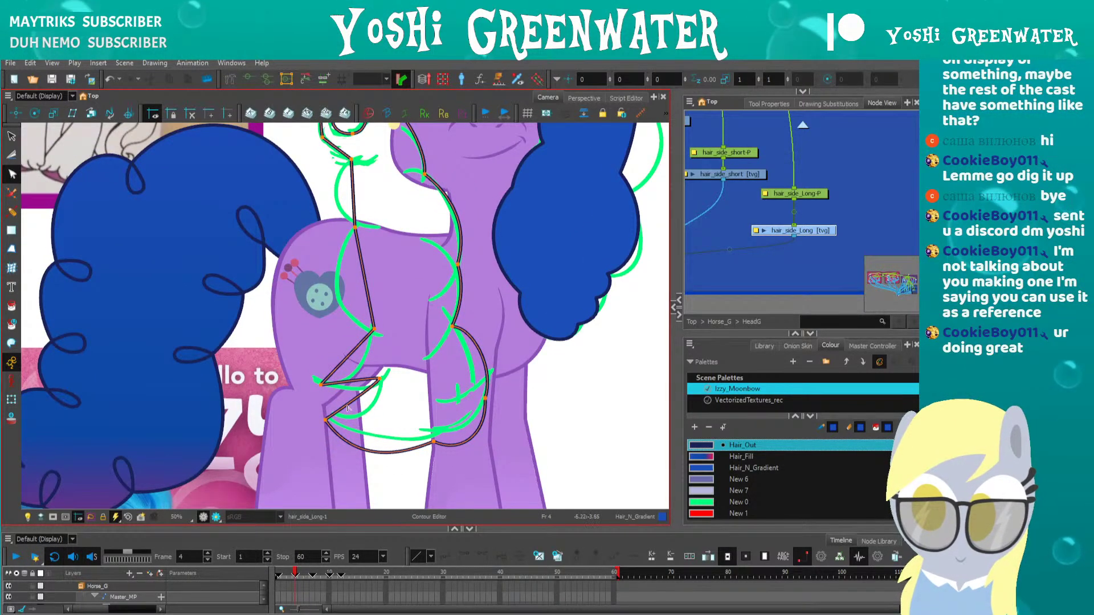
pyautogui.scroll(3, 331, 413)
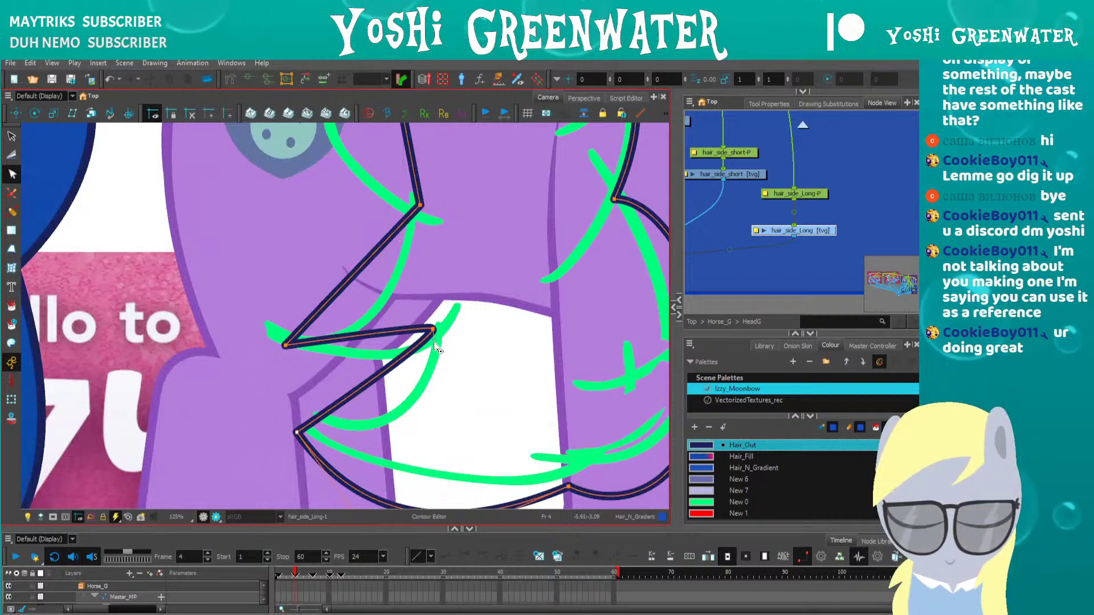
pyautogui.moveTo(435, 413); pyautogui.dragTo(469, 390)
pyautogui.click(327, 392)
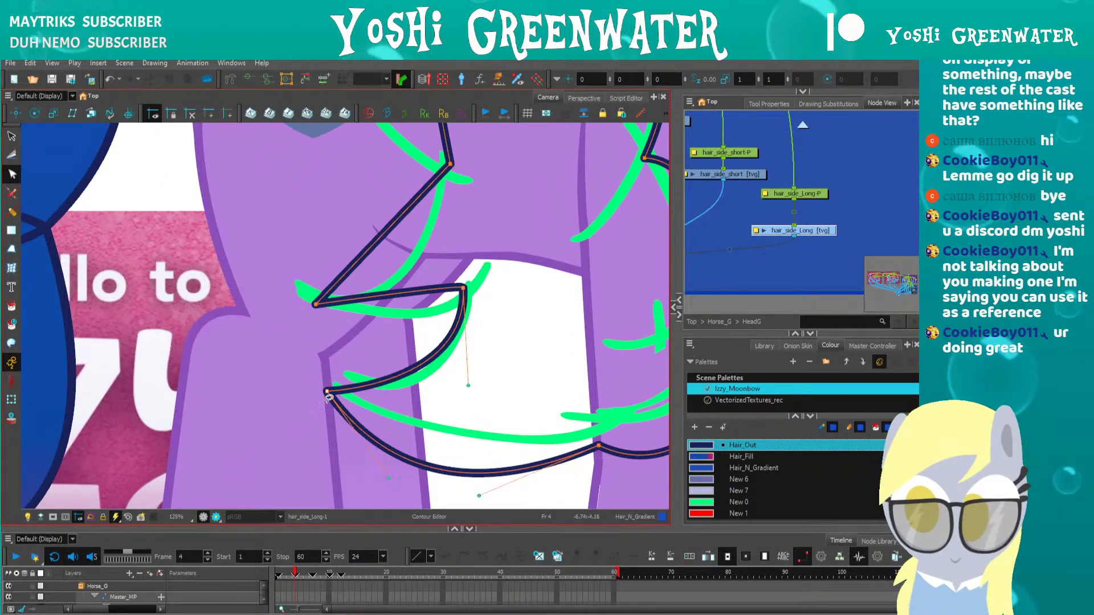
pyautogui.moveTo(329, 396); pyautogui.dragTo(337, 395)
pyautogui.click(354, 312)
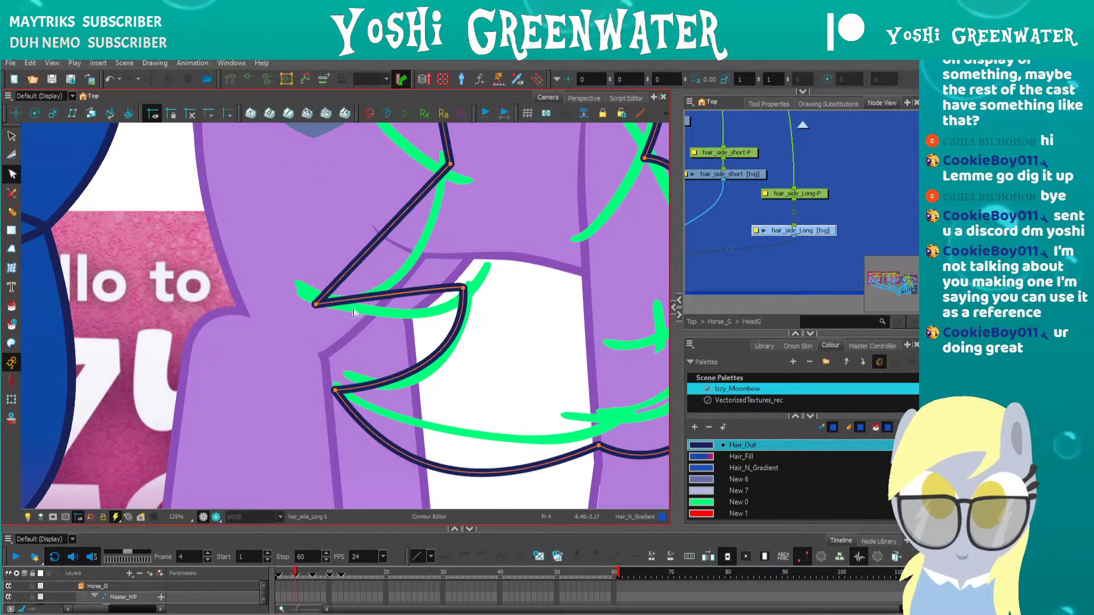
# Bow the underside of the upper pointed tip downward along the sketch and nudge the tip slightly outward
pyautogui.moveTo(462, 288); pyautogui.dragTo(429, 331)
pyautogui.moveTo(313, 303); pyautogui.dragTo(305, 302)
pyautogui.click(351, 210)
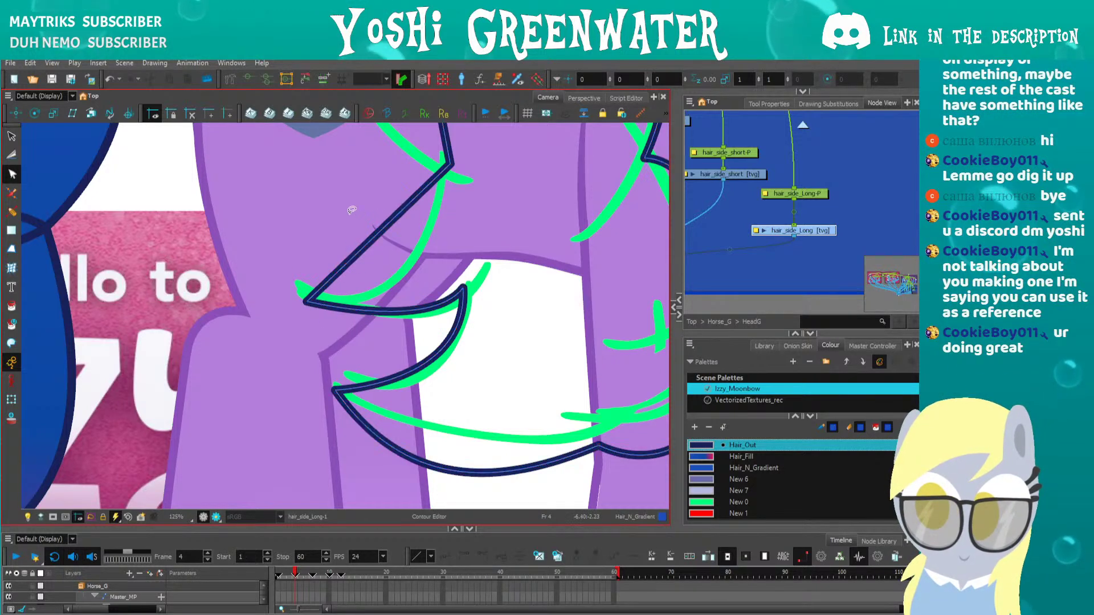
# Round the outer edge running from the corner below the cutie mark into the upper tip, and extend that tip up and outward
pyautogui.moveTo(381, 234); pyautogui.dragTo(407, 285)
pyautogui.click(415, 279)
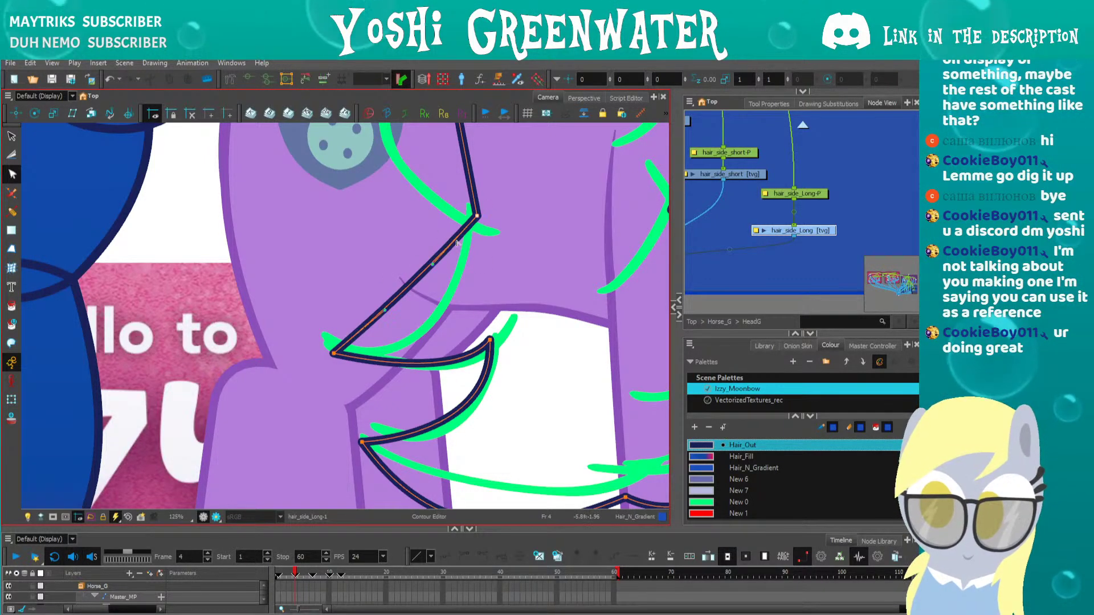
pyautogui.moveTo(443, 285); pyautogui.dragTo(445, 297)
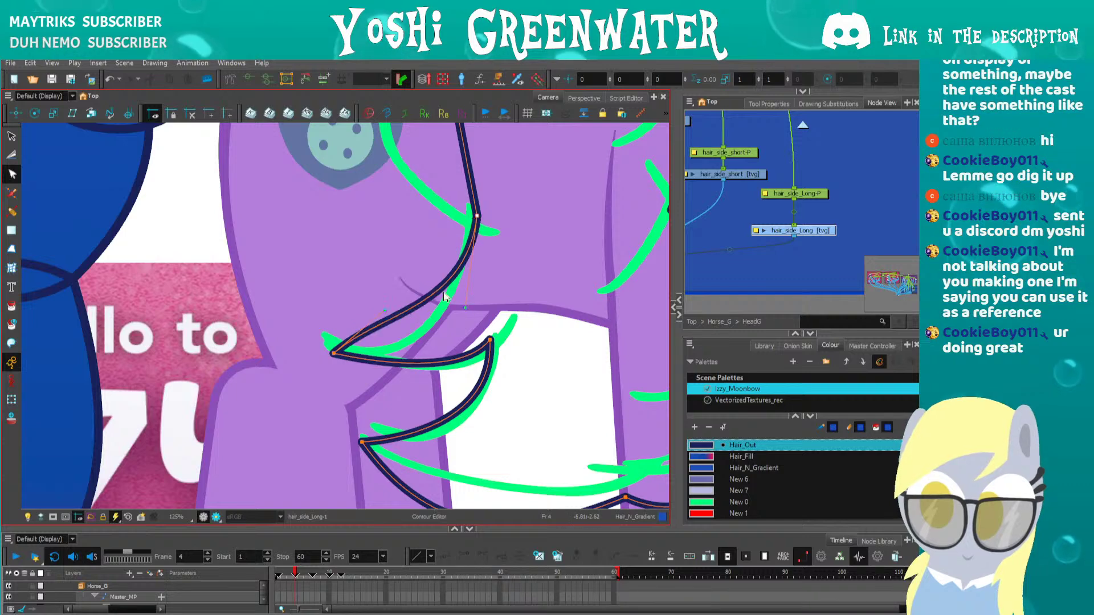
pyautogui.moveTo(419, 353); pyautogui.dragTo(425, 354)
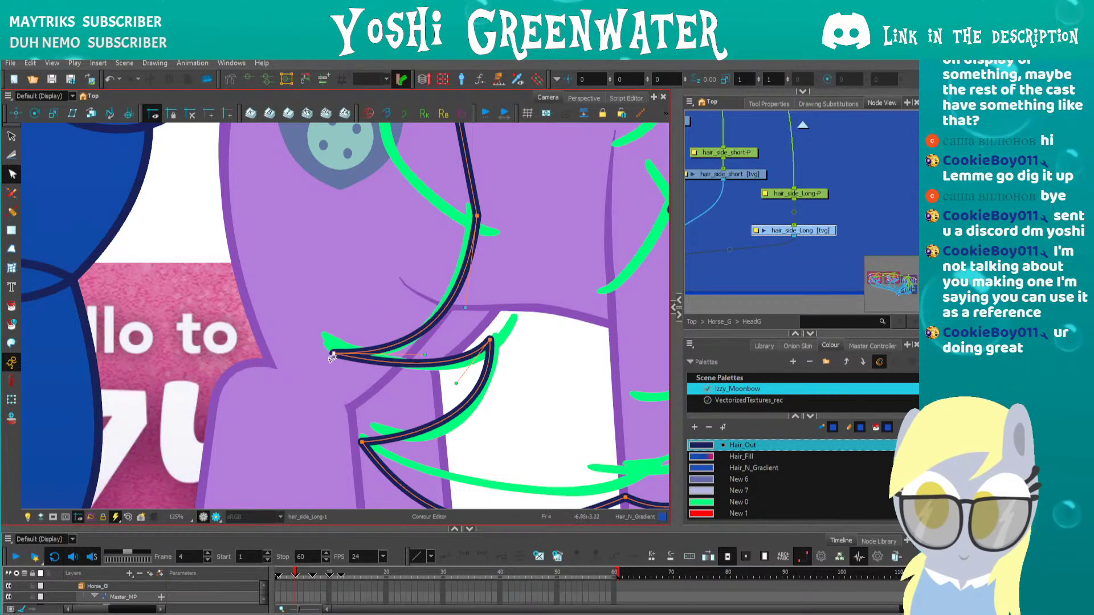
pyautogui.moveTo(333, 353); pyautogui.dragTo(324, 341)
pyautogui.moveTo(414, 345); pyautogui.dragTo(420, 356)
pyautogui.click(374, 304)
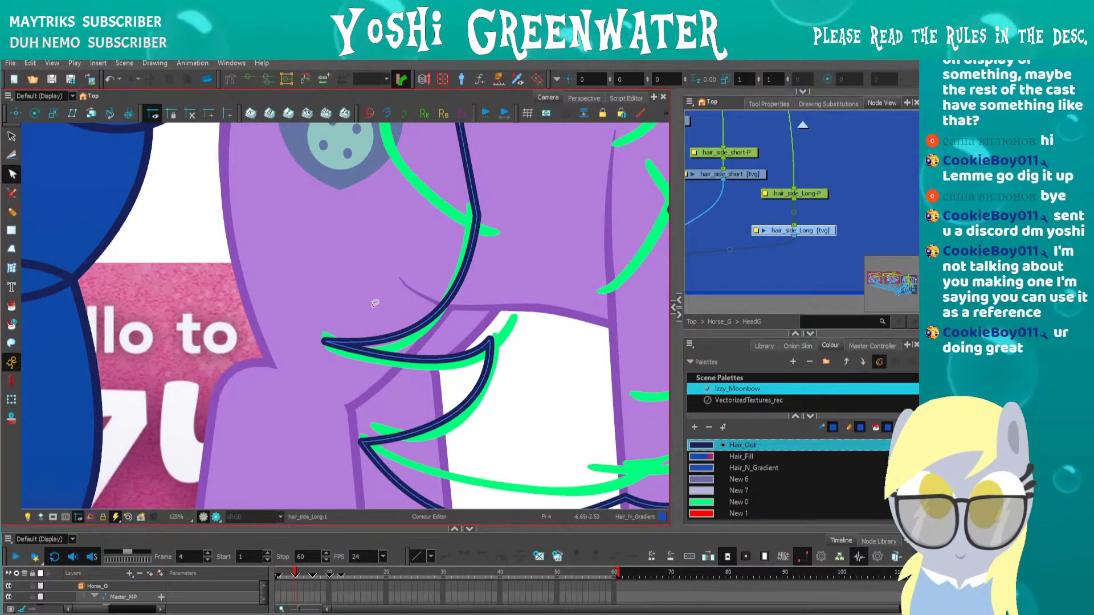
# Bow the strand's outer edge over the cutie mark outward into a rounded lobe slightly beyond the sketch
pyautogui.scroll(-3, 374, 303)
pyautogui.moveTo(416, 232); pyautogui.dragTo(409, 322)
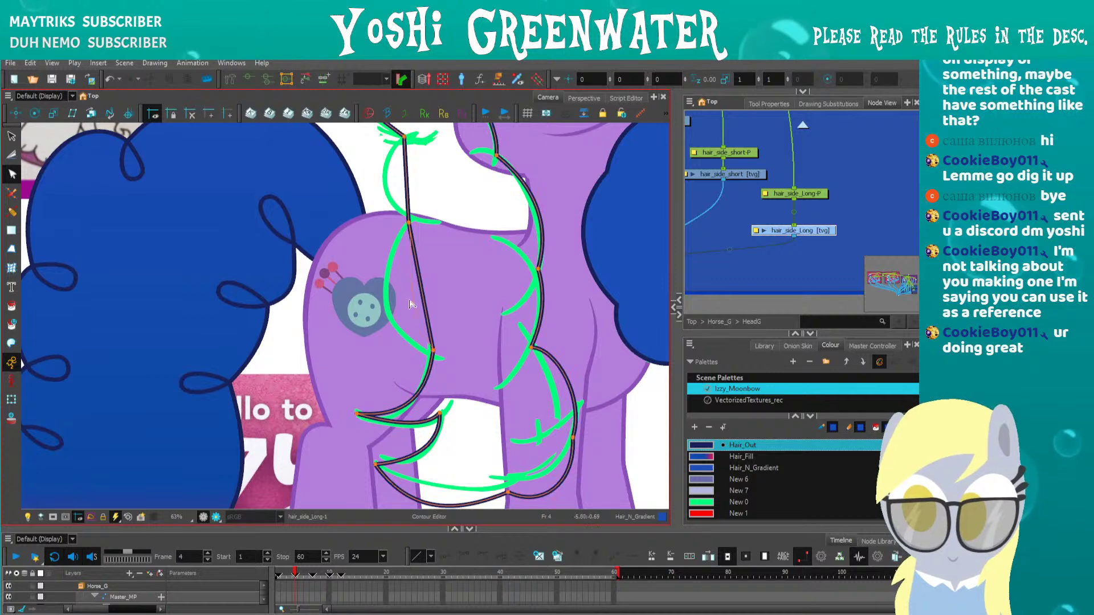
pyautogui.scroll(4, 396, 309)
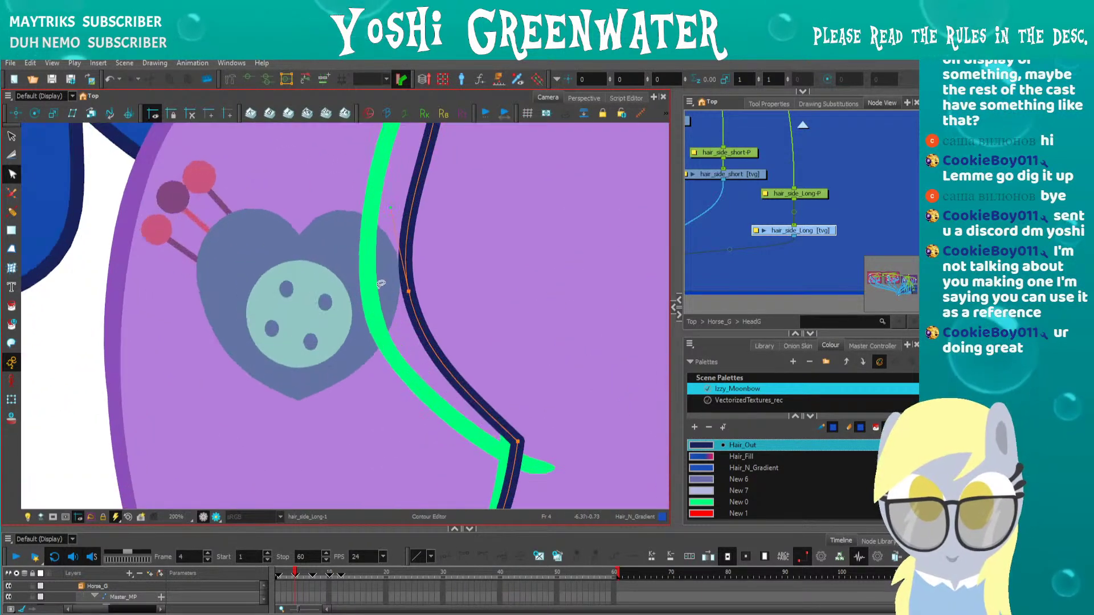
pyautogui.scroll(-2, 390, 325)
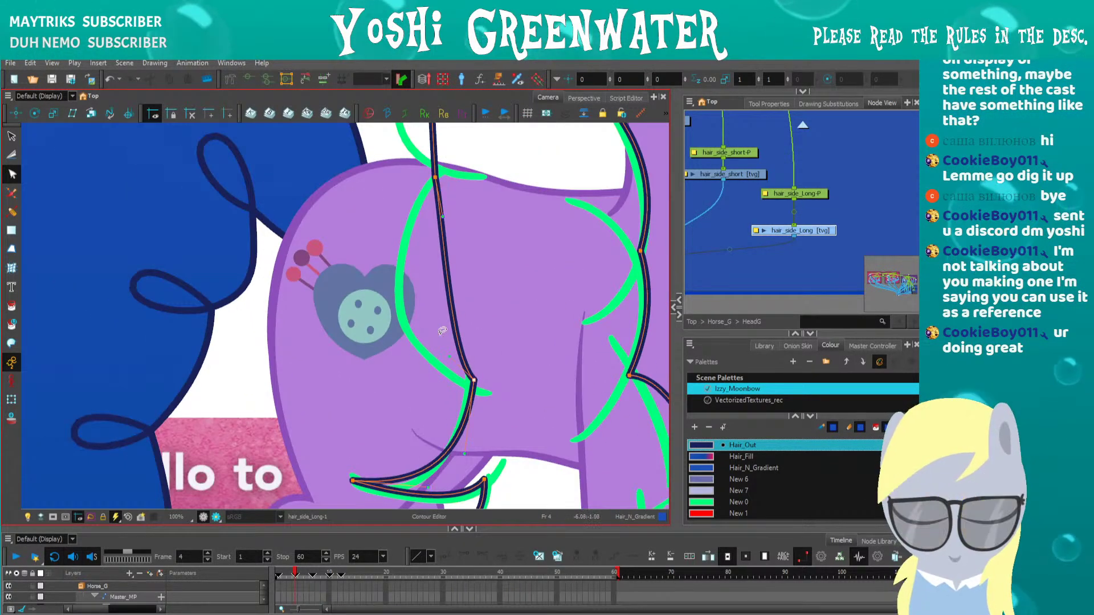
pyautogui.moveTo(394, 336); pyautogui.dragTo(393, 340)
pyautogui.moveTo(398, 227); pyautogui.dragTo(371, 251)
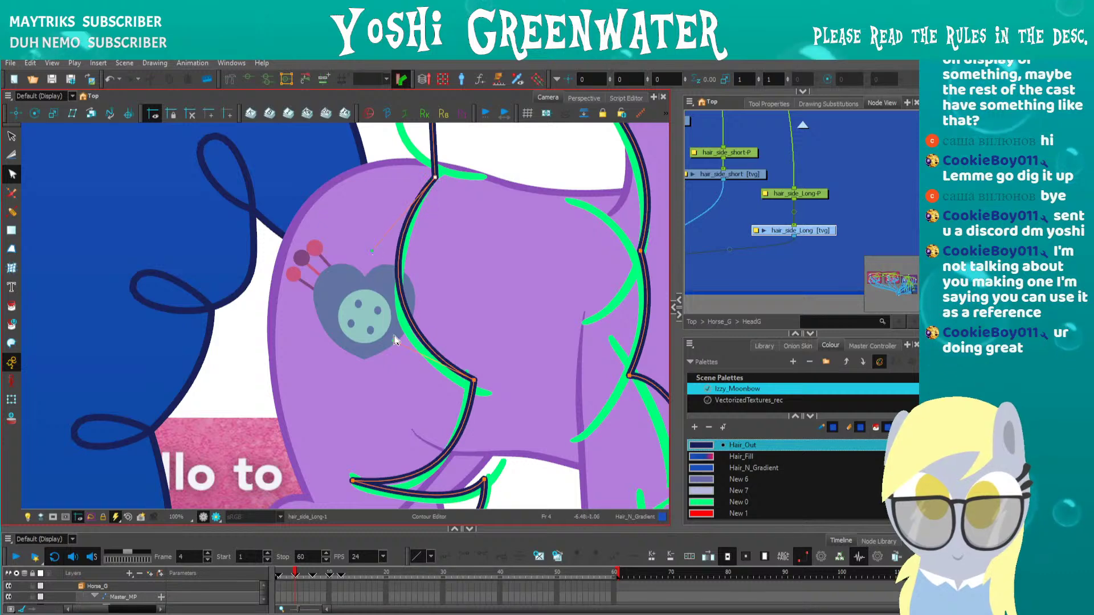
pyautogui.moveTo(393, 341); pyautogui.dragTo(382, 348)
# Shift the outline corner below the cutie mark outward and raise the pointed tip beneath it slightly
pyautogui.click(474, 380)
pyautogui.press('Down')
pyautogui.press('Down')
pyautogui.press('Down')
pyautogui.moveTo(421, 405); pyautogui.dragTo(394, 428)
pyautogui.press('Up')
pyautogui.press('Up')
pyautogui.press('Up')
pyautogui.moveTo(427, 488); pyautogui.dragTo(369, 383)
pyautogui.hotkey('ctrl', 'z')
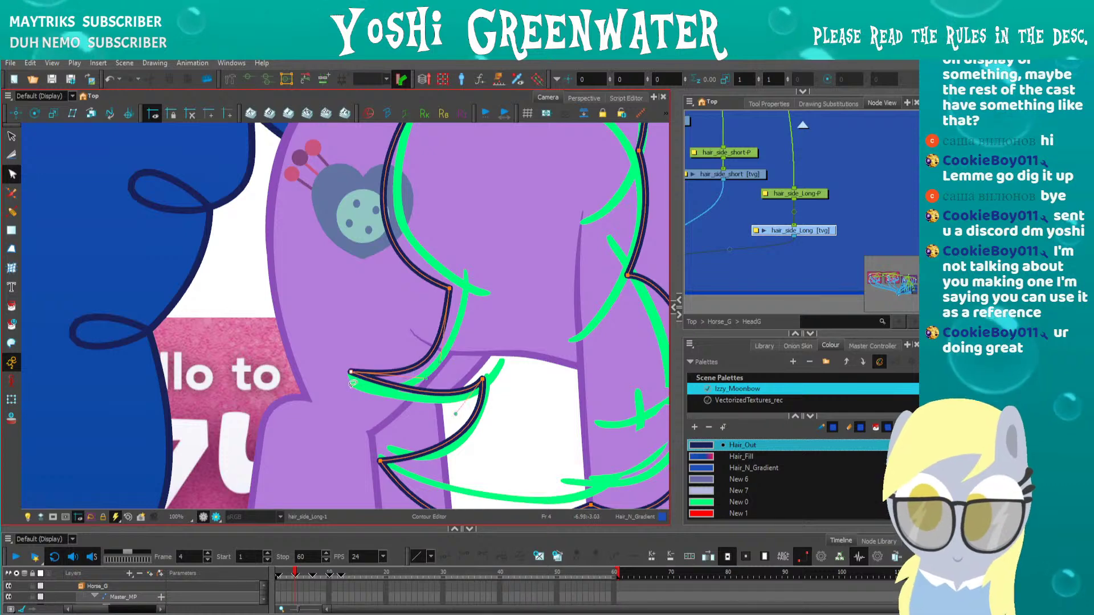
# Reshape the upper pointed tip by raising its point, deepening its underside curve, and bowing its upper edge downward
pyautogui.moveTo(456, 414); pyautogui.dragTo(412, 428)
pyautogui.moveTo(335, 356); pyautogui.dragTo(358, 378)
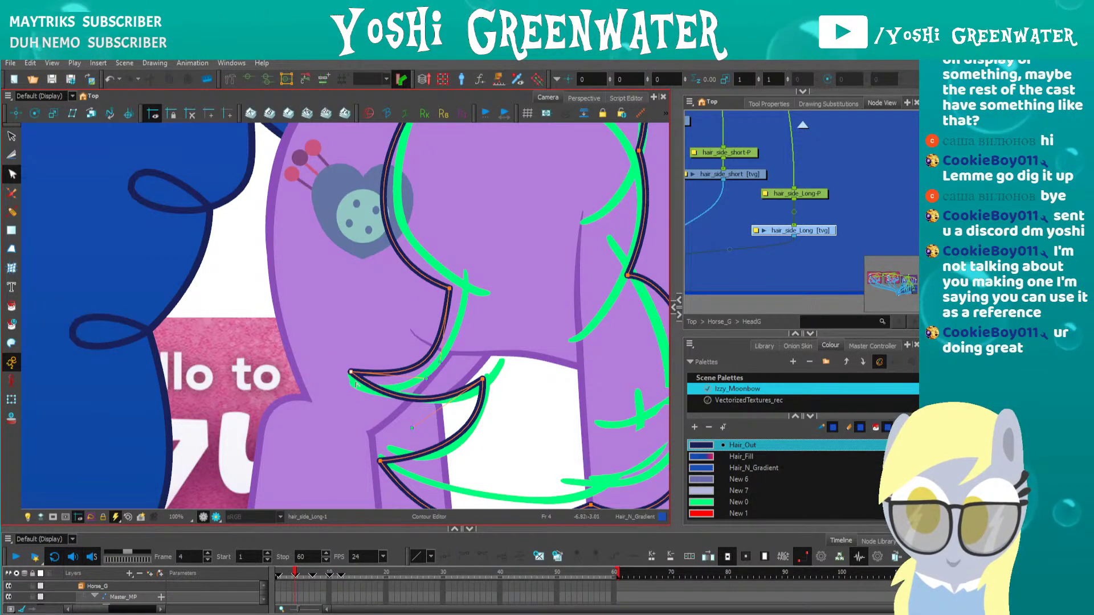
pyautogui.press('2')
pyautogui.press('2')
pyautogui.moveTo(356, 378); pyautogui.dragTo(357, 358)
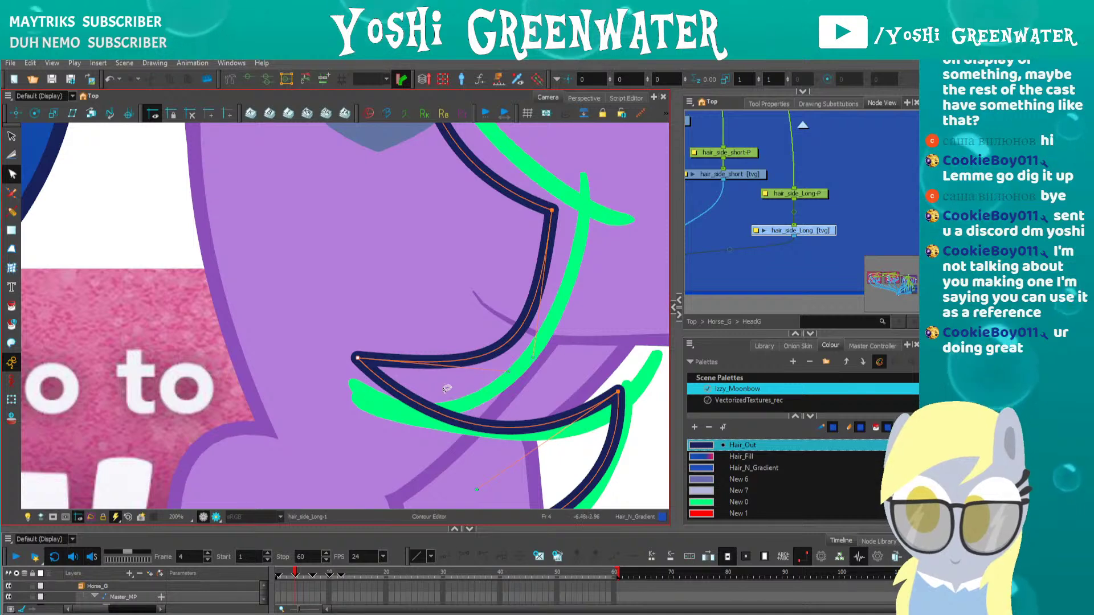
pyautogui.moveTo(507, 370); pyautogui.dragTo(513, 397)
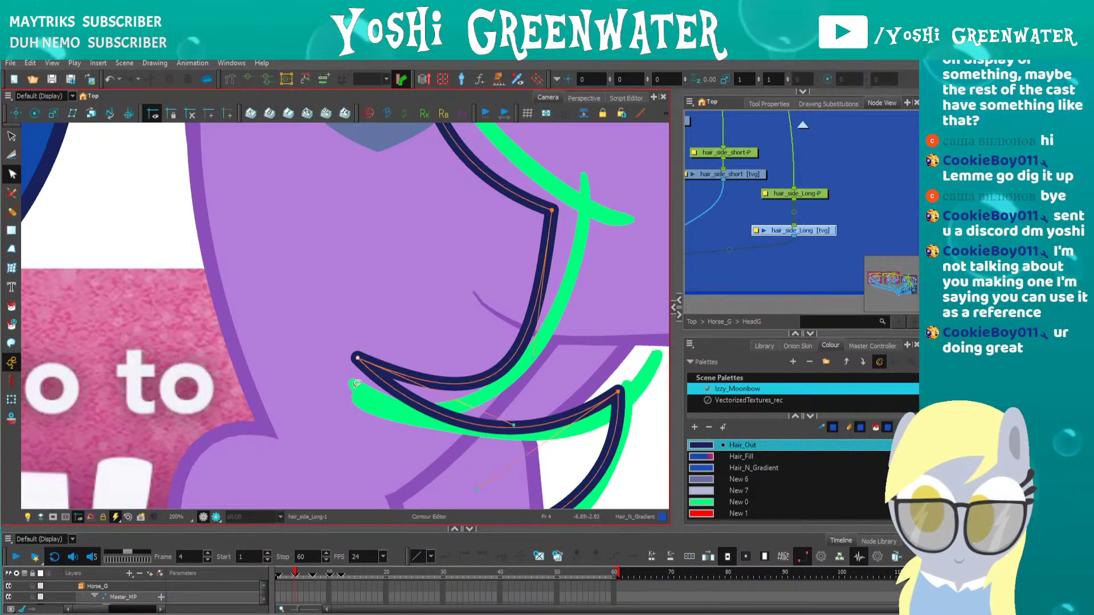
pyautogui.moveTo(417, 438); pyautogui.dragTo(396, 369)
pyautogui.moveTo(461, 429); pyautogui.dragTo(460, 448)
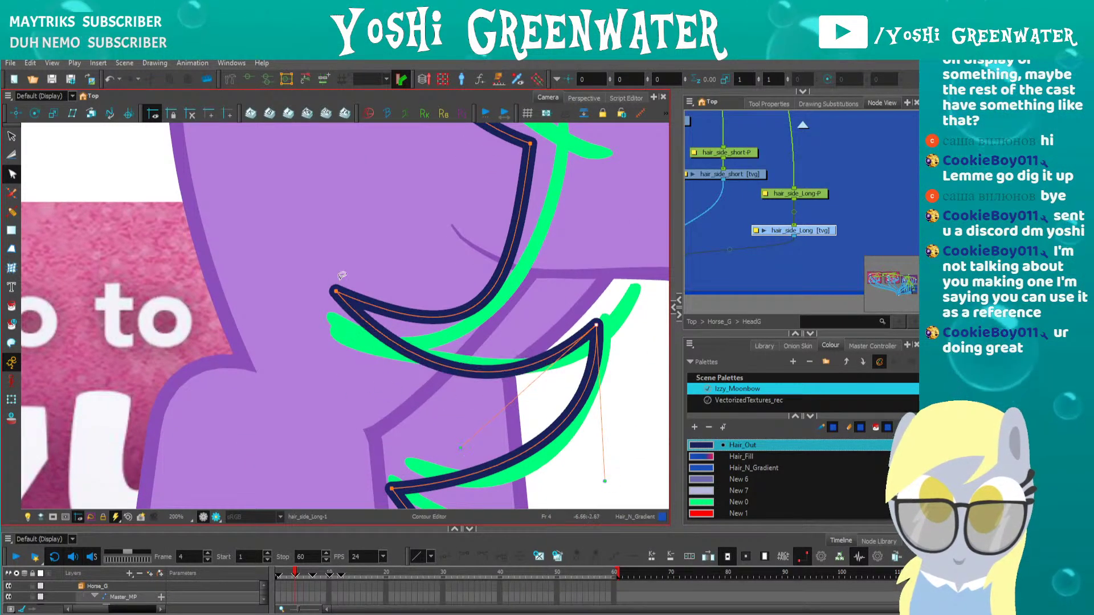
pyautogui.click(337, 292)
pyautogui.moveTo(491, 356); pyautogui.dragTo(499, 304)
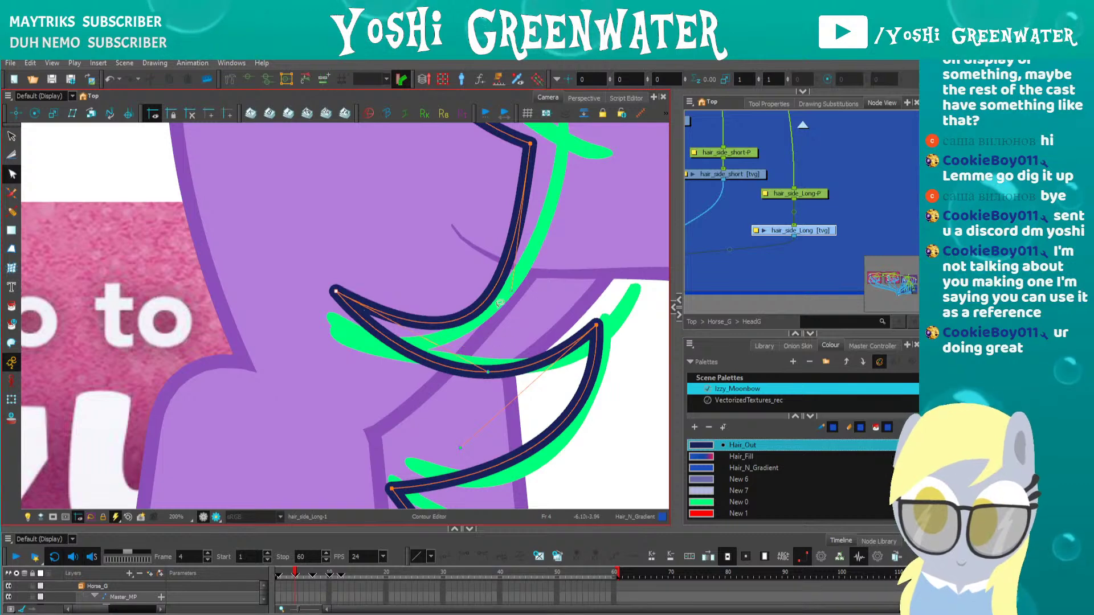
# Bow the outer edge between the pony's back and the curl, and round the lower outer edge of the curl
pyautogui.scroll(-2, 464, 330)
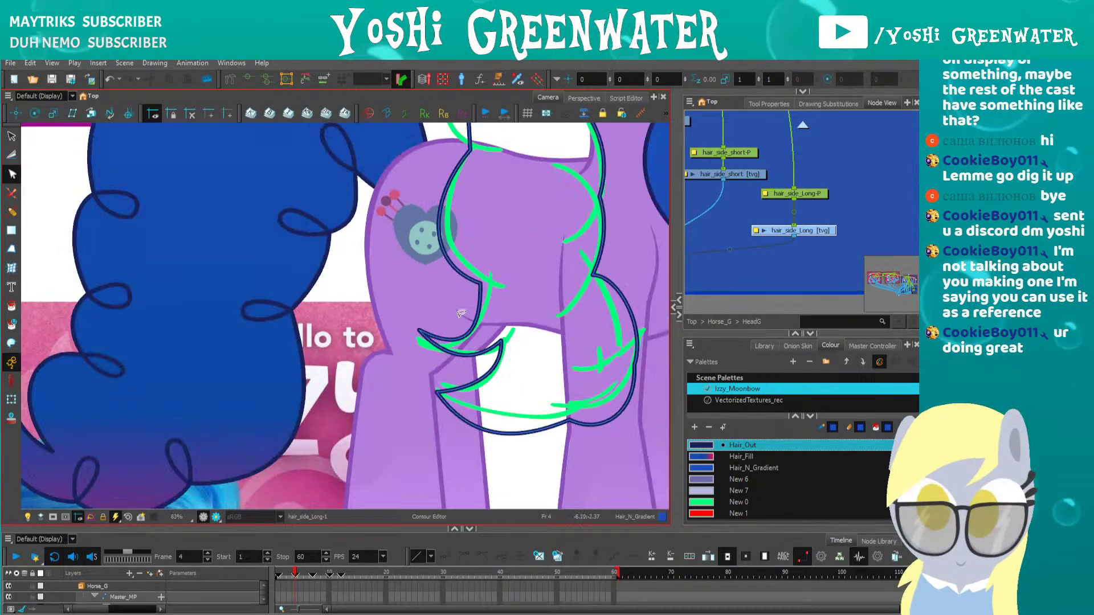
pyautogui.scroll(-2, 466, 334)
pyautogui.moveTo(477, 313)
pyautogui.mouseDown()
pyautogui.moveTo(482, 300)
pyautogui.moveTo(389, 420)
pyautogui.mouseUp()
pyautogui.scroll(4, 404, 301)
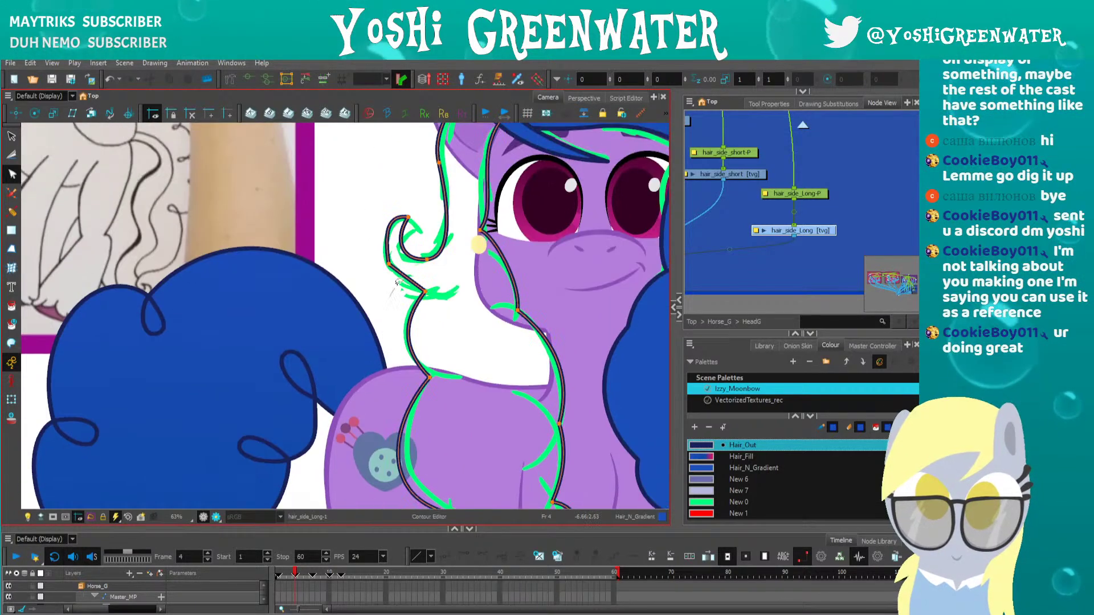
pyautogui.scroll(2, 404, 300)
pyautogui.moveTo(371, 254)
pyautogui.mouseDown()
pyautogui.moveTo(354, 258)
pyautogui.moveTo(367, 344)
pyautogui.mouseUp()
pyautogui.moveTo(393, 301); pyautogui.dragTo(385, 301)
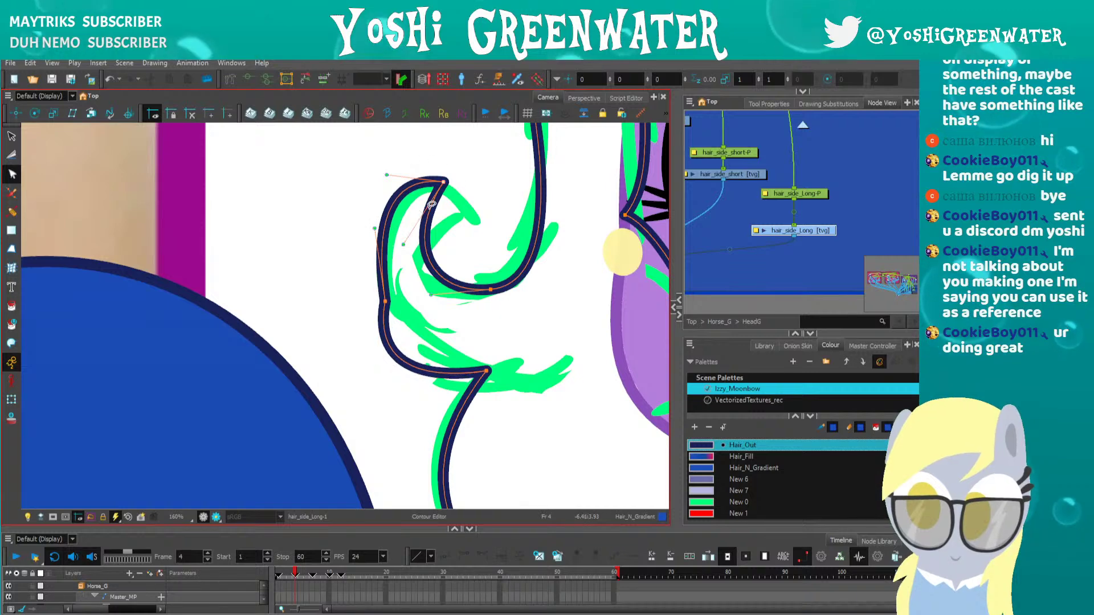
# Pull the curl's tip inward into a tighter hook, smooth its inner curve, and adjust the point on its outer edge
pyautogui.moveTo(444, 183); pyautogui.dragTo(420, 165)
pyautogui.moveTo(426, 268); pyautogui.dragTo(399, 210)
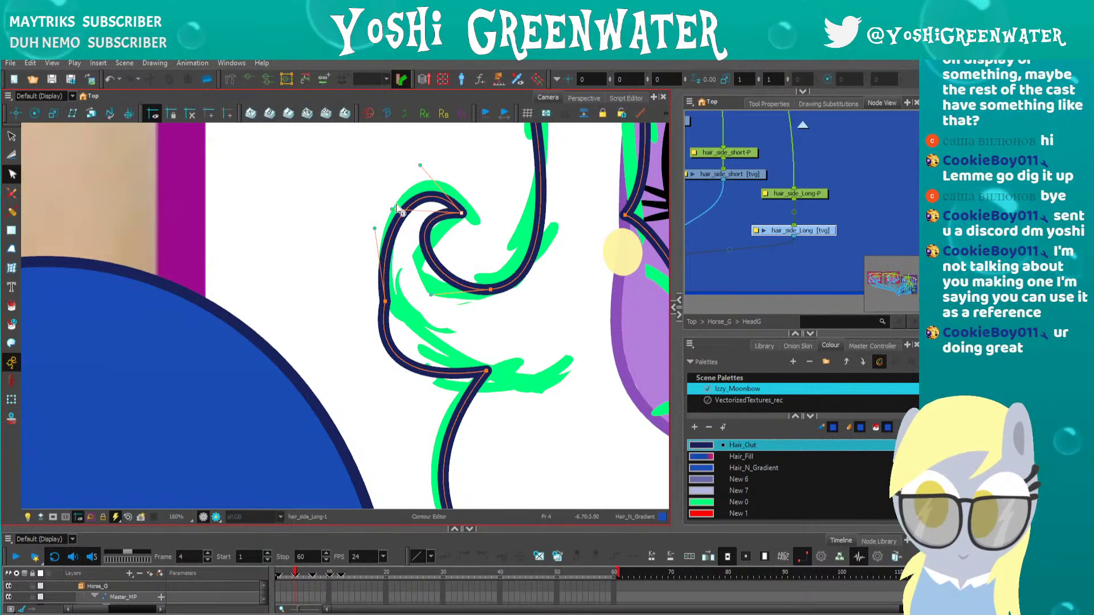
pyautogui.moveTo(468, 229); pyautogui.dragTo(459, 223)
pyautogui.moveTo(462, 213); pyautogui.dragTo(473, 213)
pyautogui.click(491, 289)
pyautogui.moveTo(430, 295); pyautogui.dragTo(414, 285)
pyautogui.moveTo(365, 278); pyautogui.dragTo(393, 319)
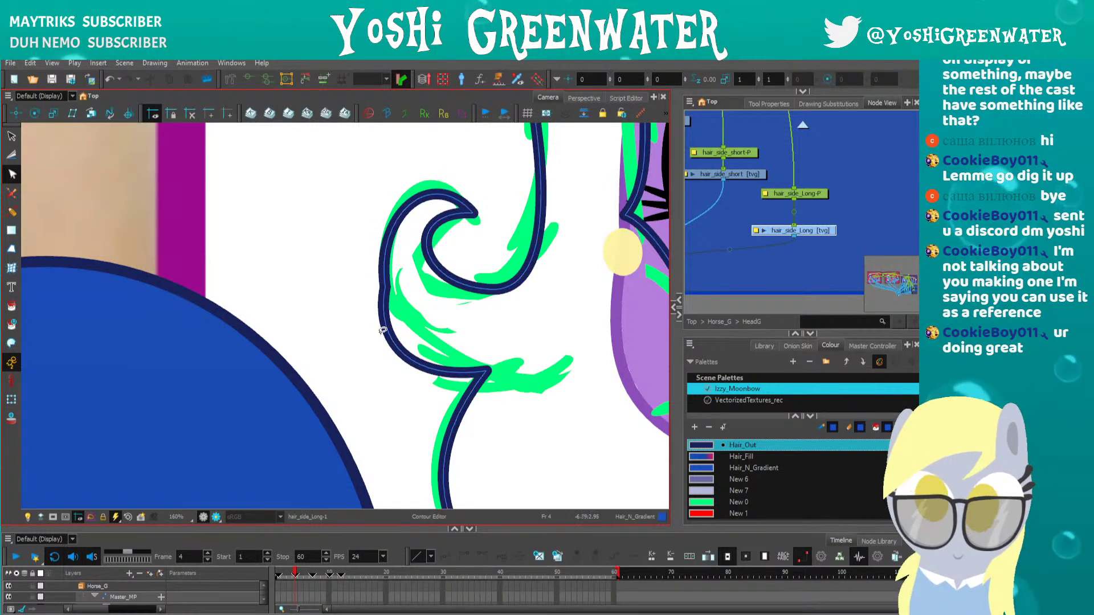
# Fill the outlined areas of the long side lock of hair with the Hair_N_Gradient colour
pyautogui.scroll(-4, 372, 387)
pyautogui.click(753, 467)
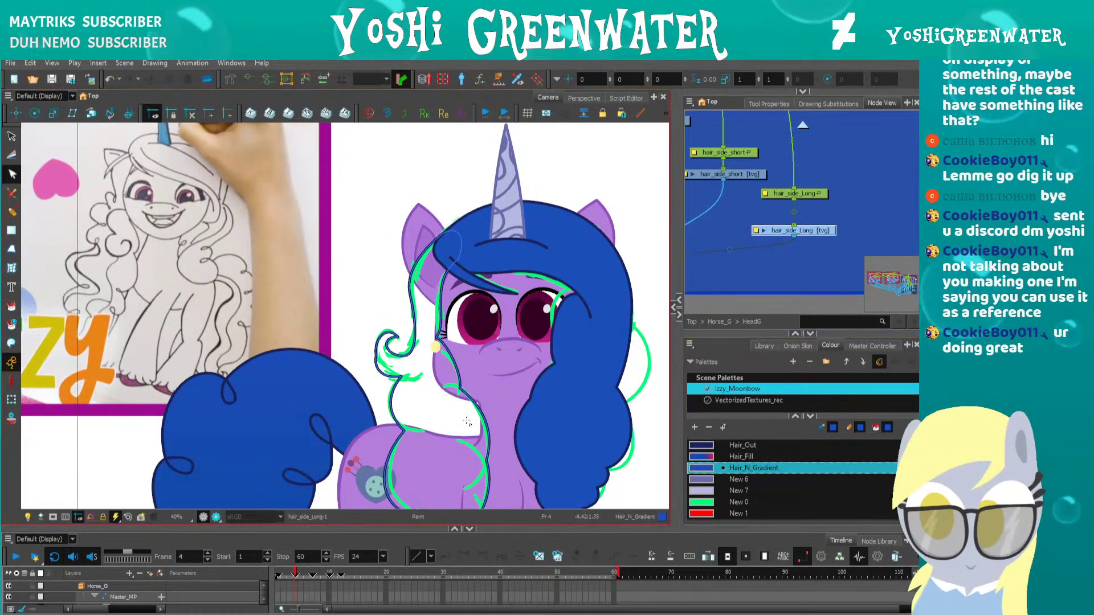
pyautogui.hotkey('alt', 'i')
pyautogui.click(412, 410)
pyautogui.moveTo(412, 410); pyautogui.dragTo(399, 330)
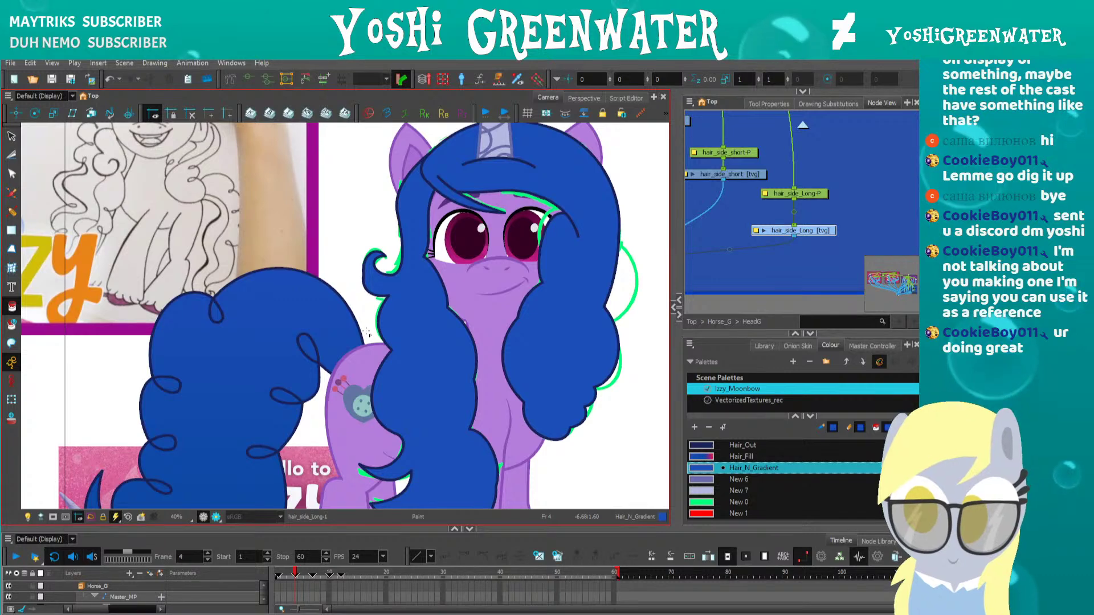
# Compare the filled hair on the whole character with the surrounding reference artwork
pyautogui.scroll(-3, 366, 332)
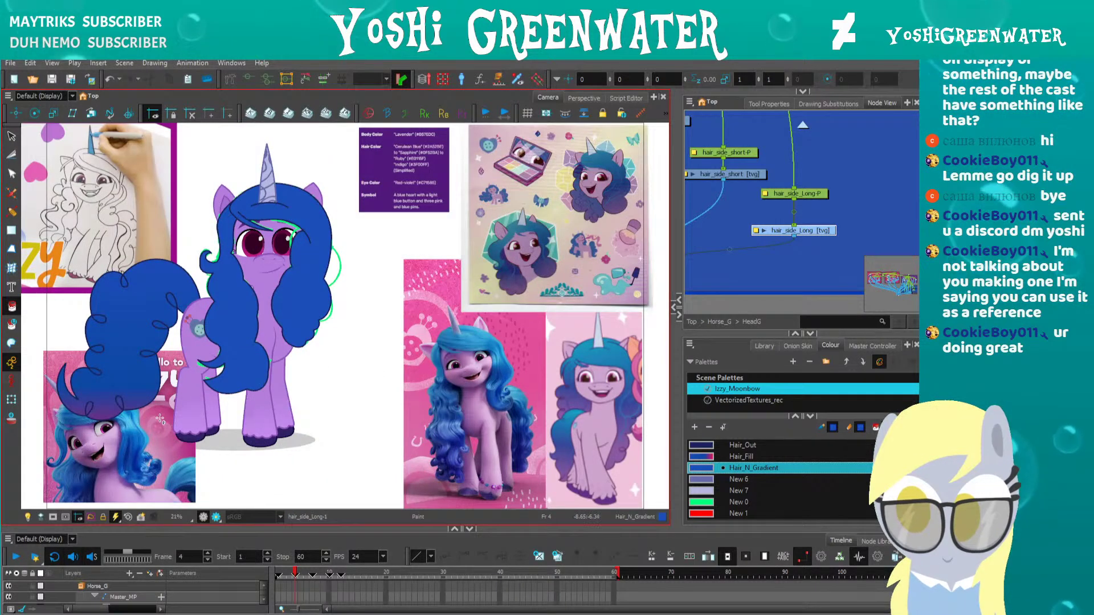
pyautogui.moveTo(224, 290); pyautogui.dragTo(294, 307)
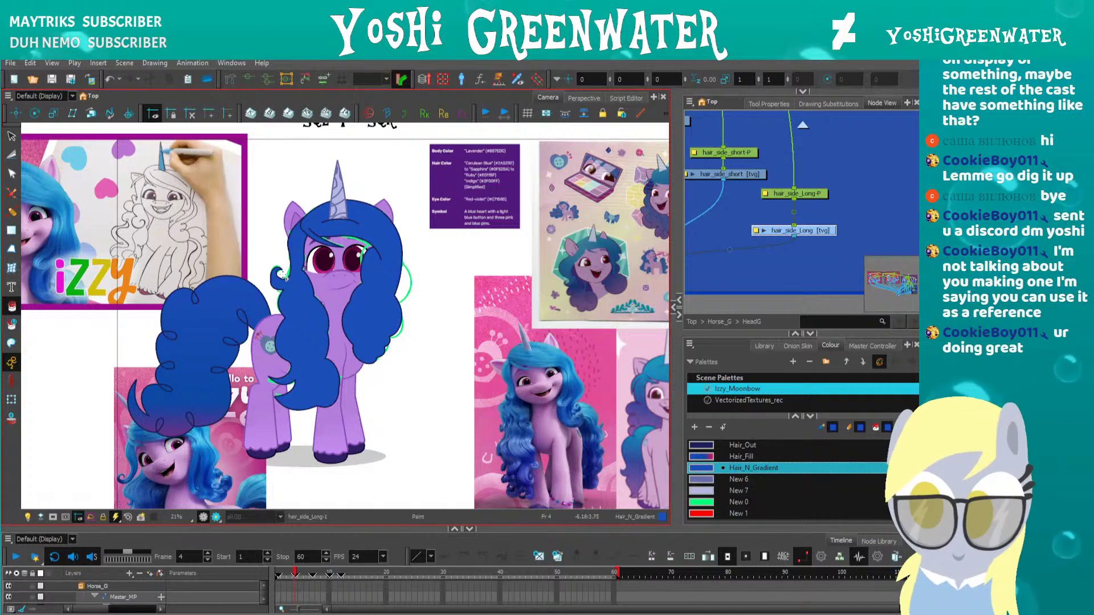
pyautogui.scroll(2, 282, 276)
pyautogui.moveTo(254, 342)
pyautogui.mouseDown()
pyautogui.moveTo(260, 323)
pyautogui.moveTo(291, 327)
pyautogui.mouseUp()
pyautogui.moveTo(282, 232); pyautogui.dragTo(291, 255)
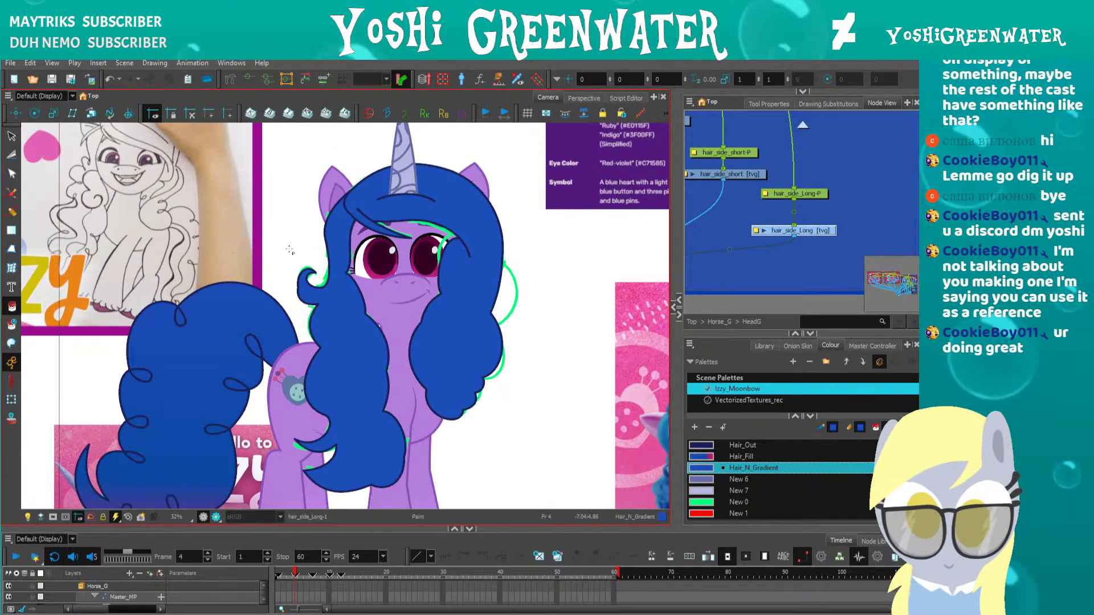
pyautogui.hotkey('shift', 't')
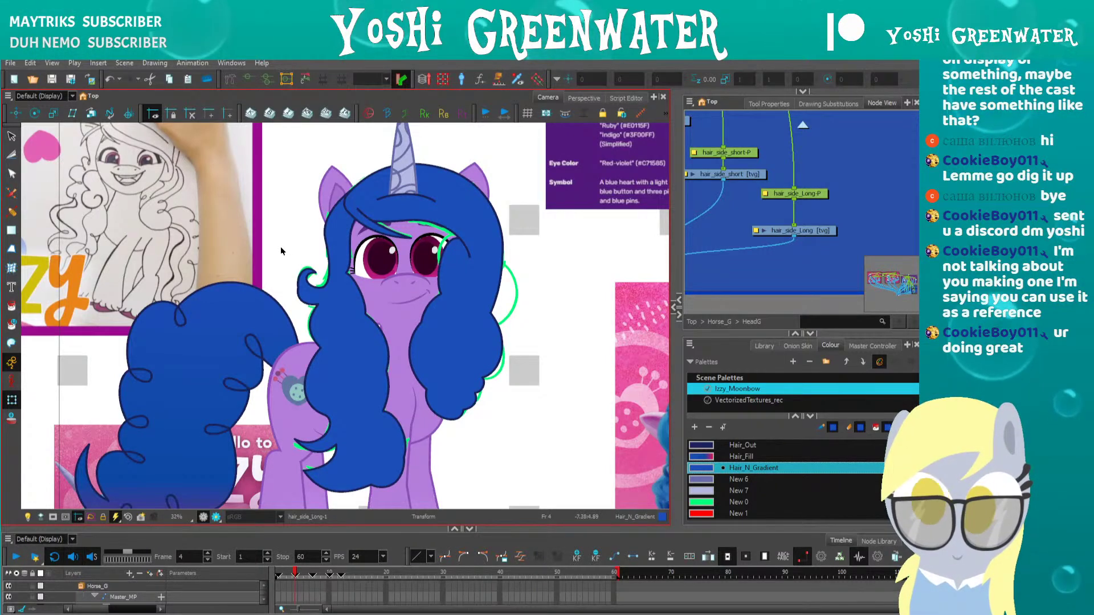
pyautogui.hotkey('shift', 'm')
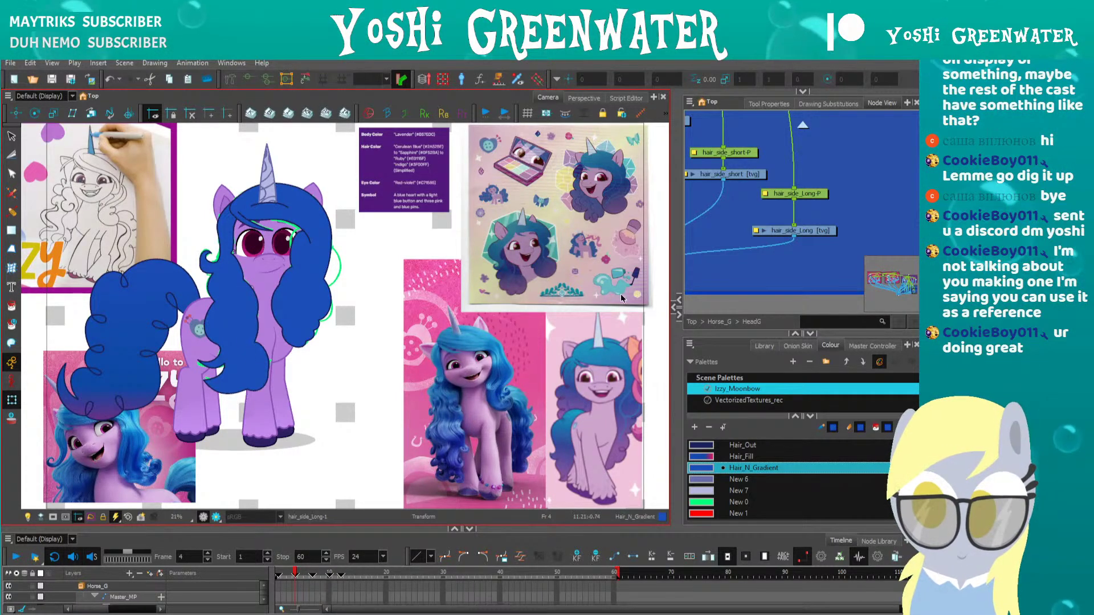
# Enlarge the Node View and disable the hair_sketch drawing together with its peg
pyautogui.moveTo(676, 288); pyautogui.dragTo(554, 288)
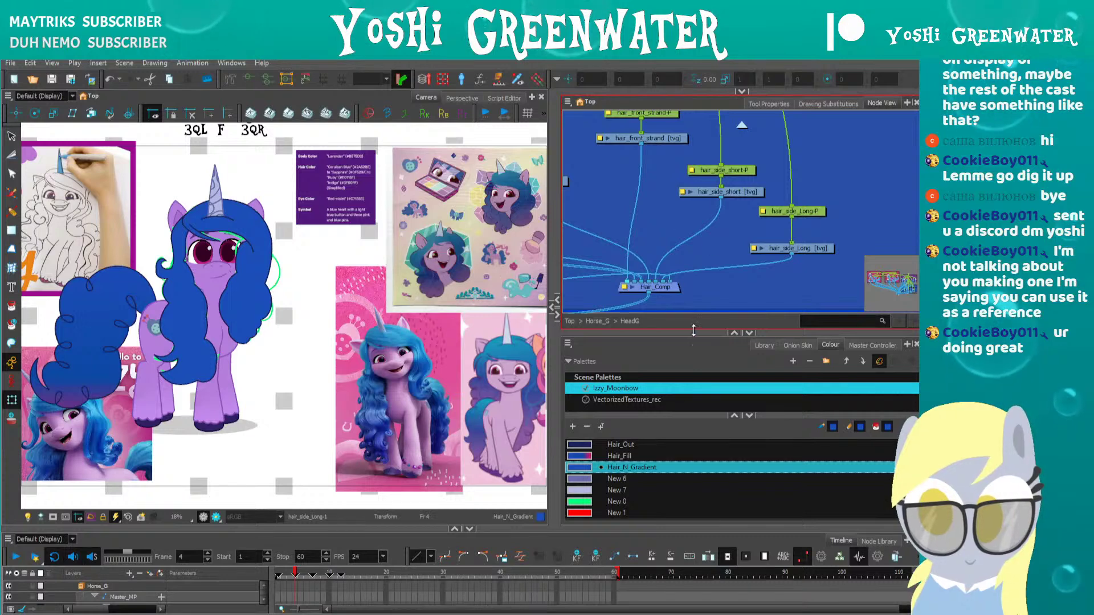
pyautogui.moveTo(640, 330); pyautogui.dragTo(641, 389)
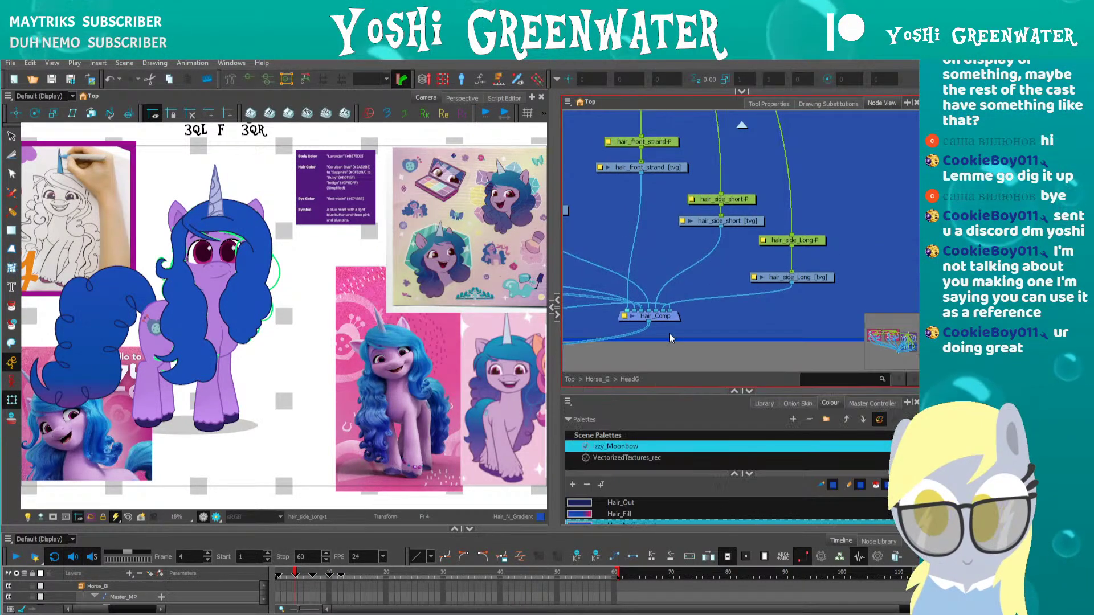
pyautogui.scroll(-3, 761, 304)
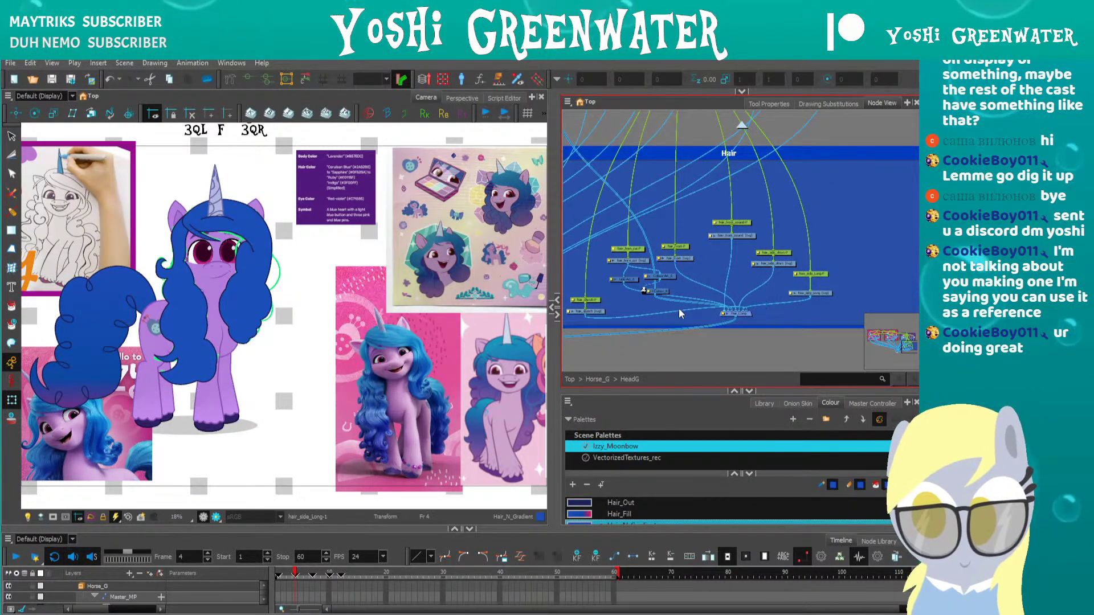
pyautogui.scroll(3, 678, 308)
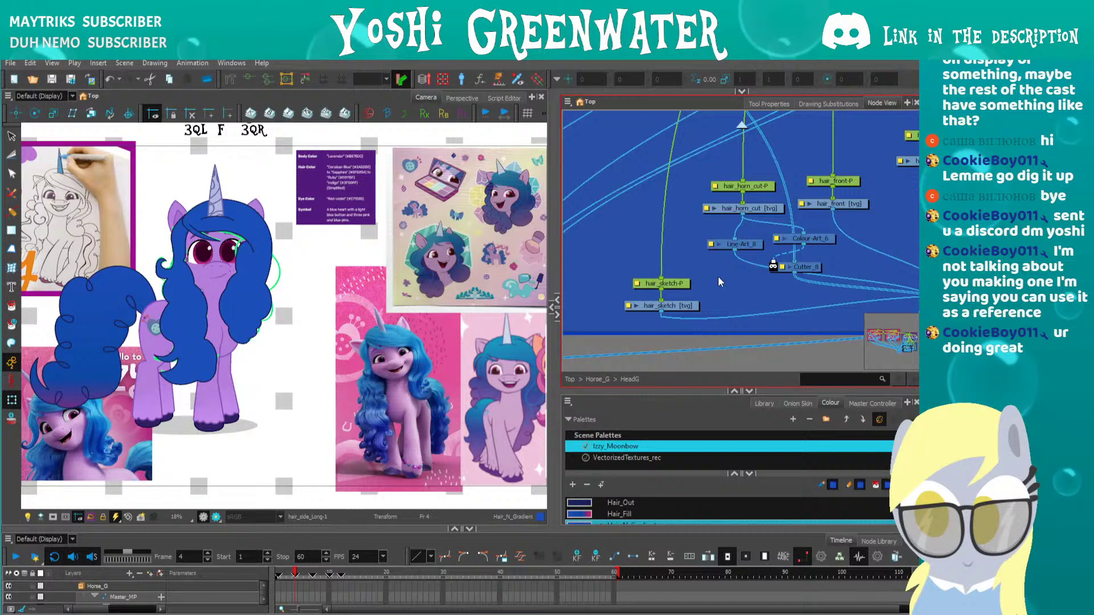
pyautogui.click(636, 306)
pyautogui.press('d')
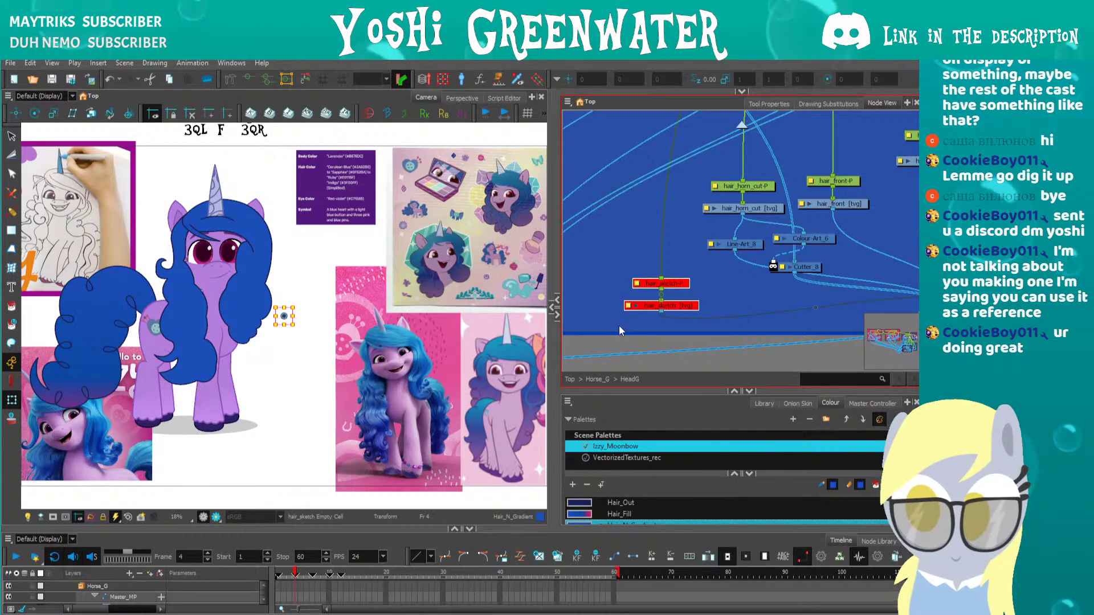
pyautogui.click(619, 326)
# Adjust the curve of the hair_front fringe's lower edge above the eyes with the Contour Editor
pyautogui.scroll(2, 177, 242)
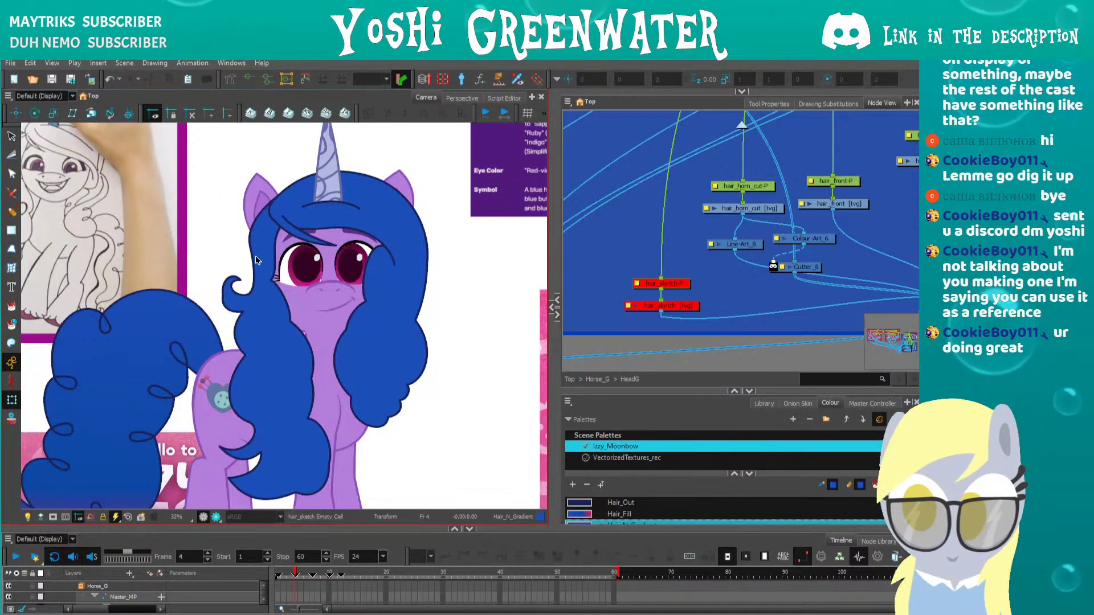
pyautogui.hotkey('alt', 'q')
pyautogui.click(305, 223)
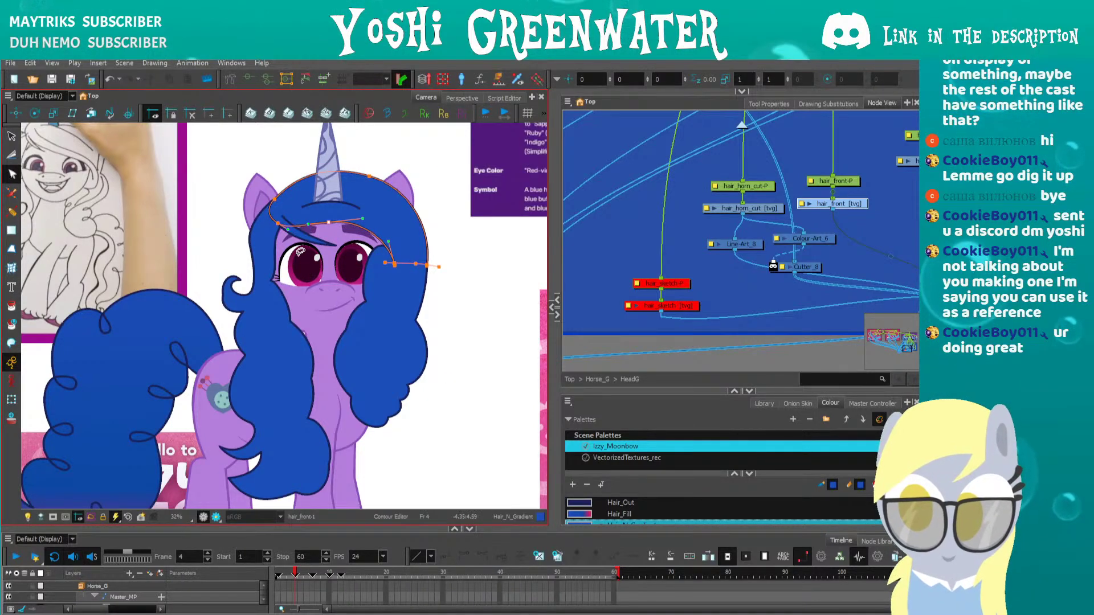
pyautogui.moveTo(362, 218); pyautogui.dragTo(374, 213)
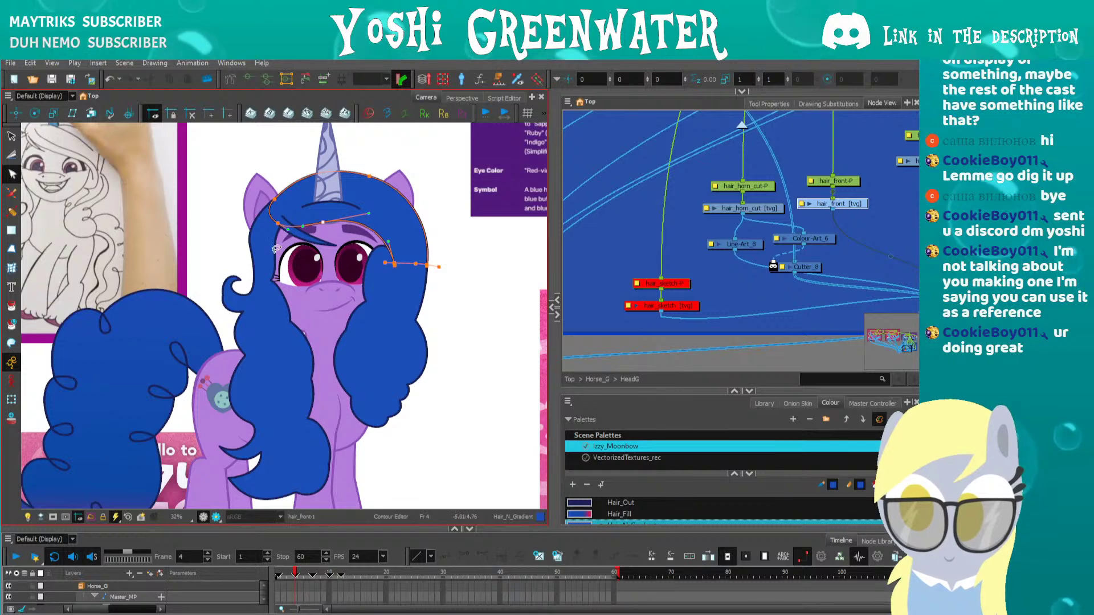
pyautogui.click(290, 250)
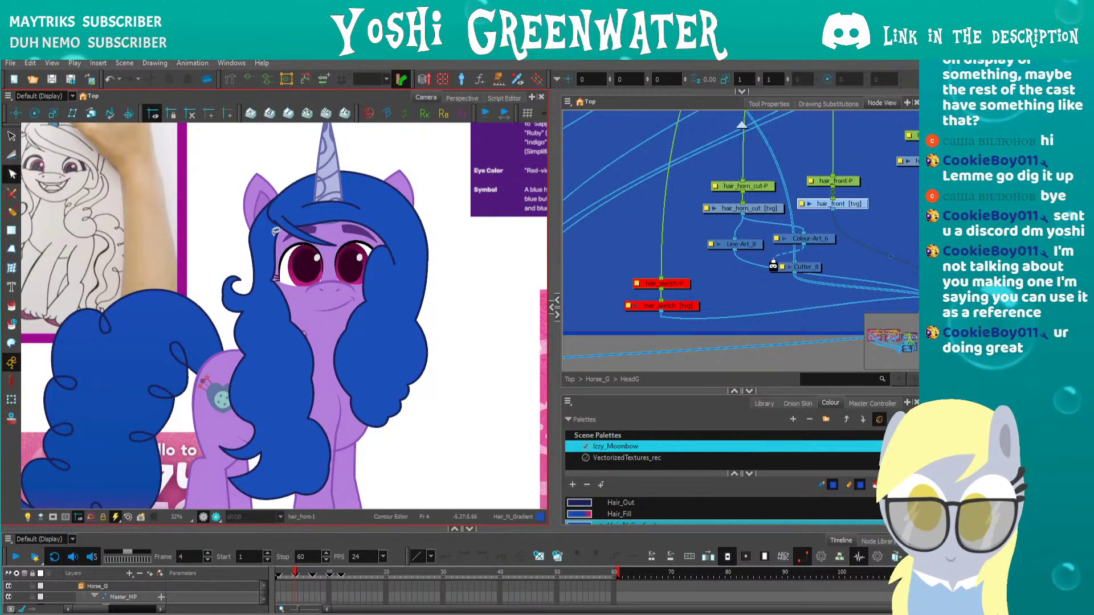
# Reshape the root end of the hair_front_strand drawing by nudging one corner point outward and the other up
pyautogui.hotkey('shift', 't')
pyautogui.click(285, 231)
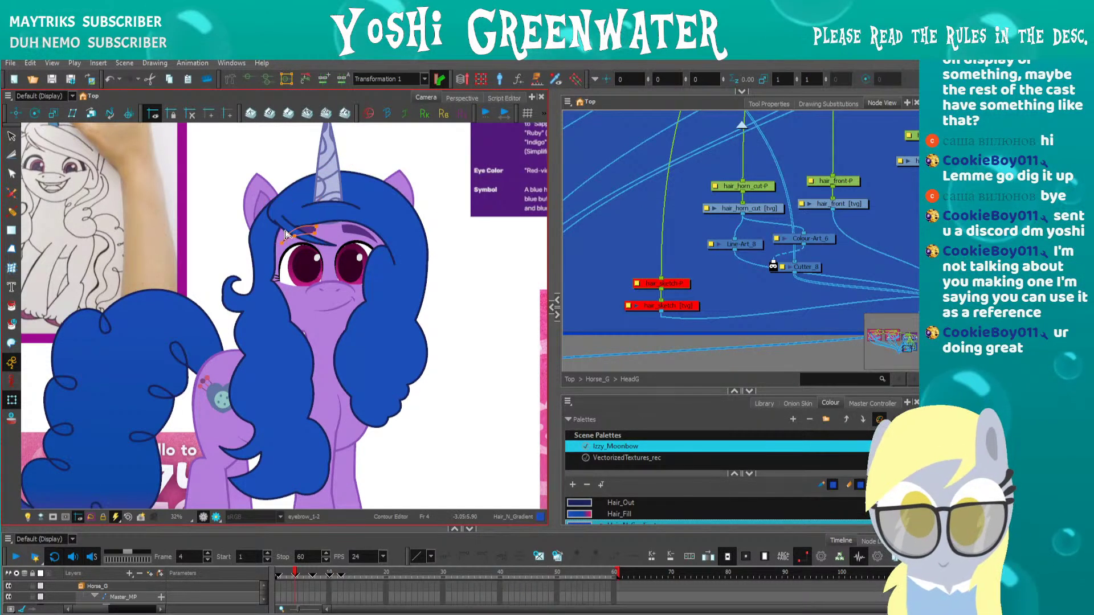
pyautogui.hotkey('alt', 'q')
pyautogui.scroll(2, 285, 233)
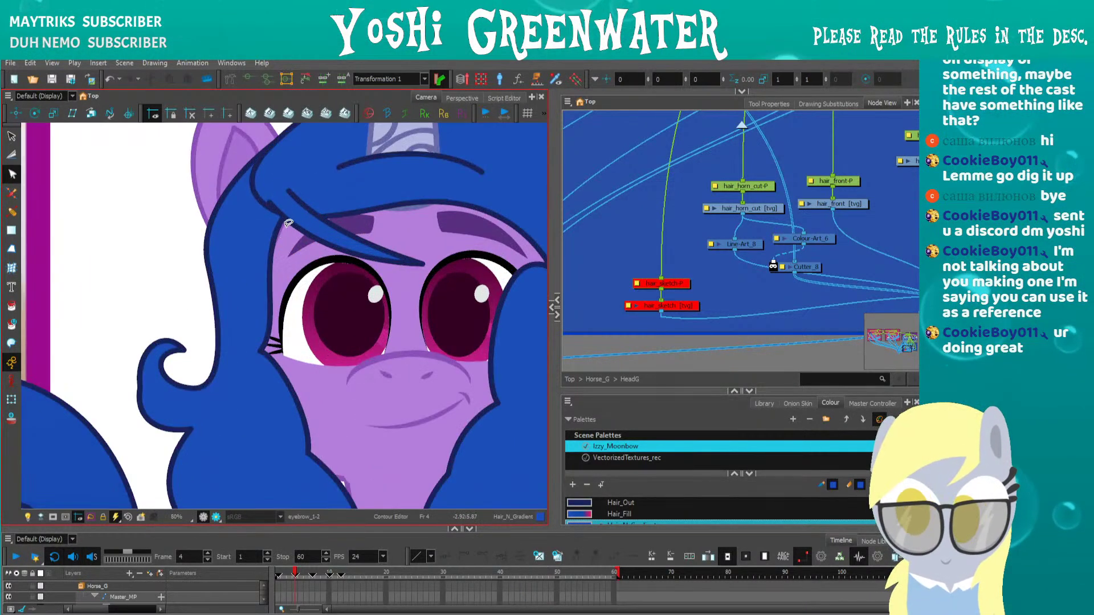
pyautogui.hotkey('shift', 't')
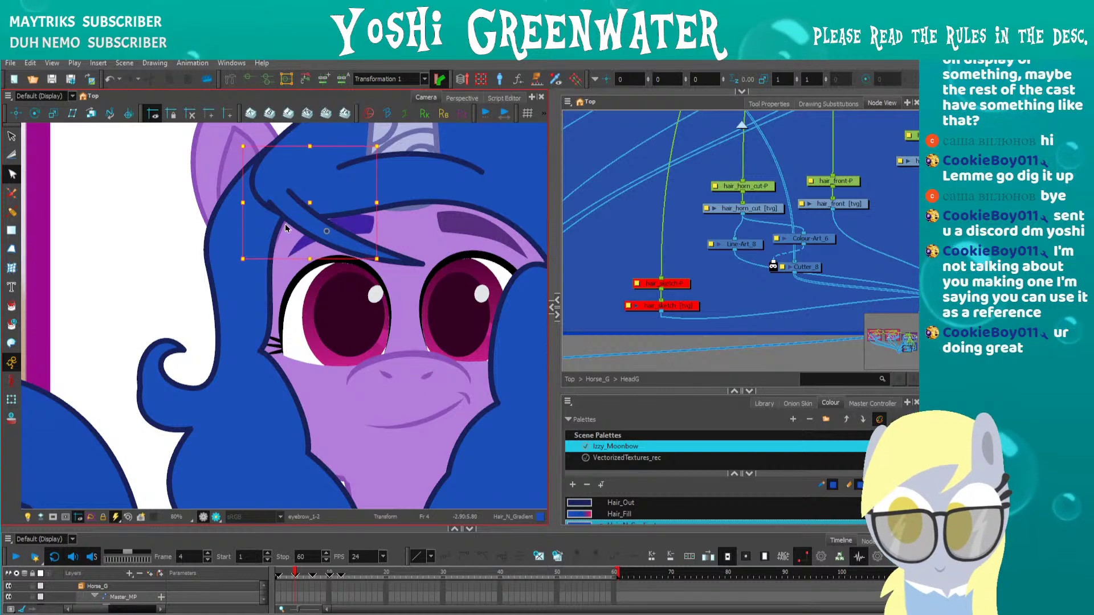
pyautogui.click(290, 217)
pyautogui.hotkey('alt', 'q')
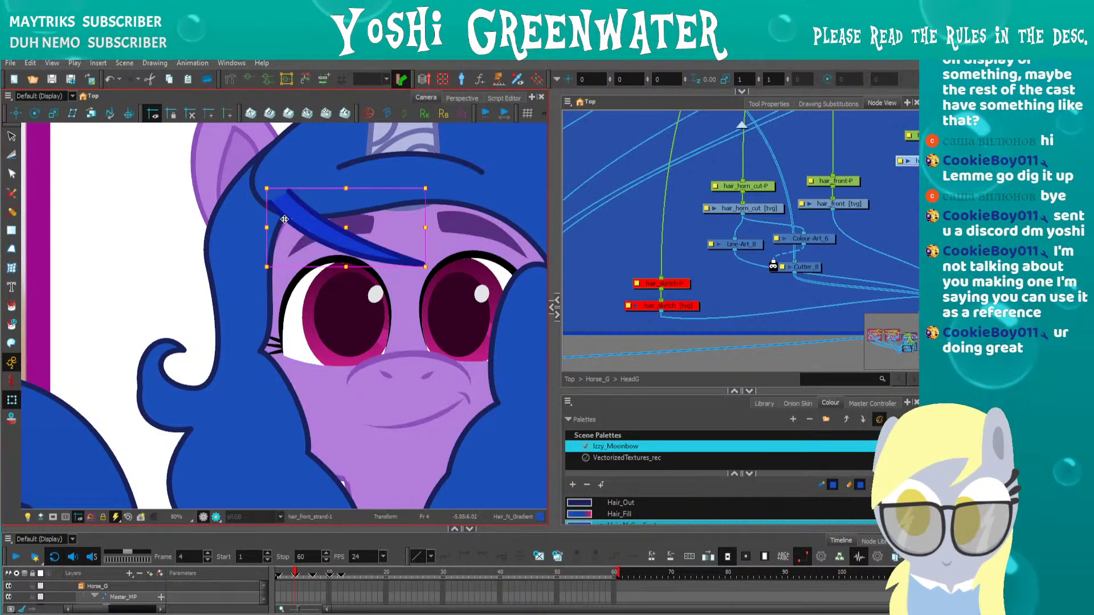
pyautogui.click(264, 214)
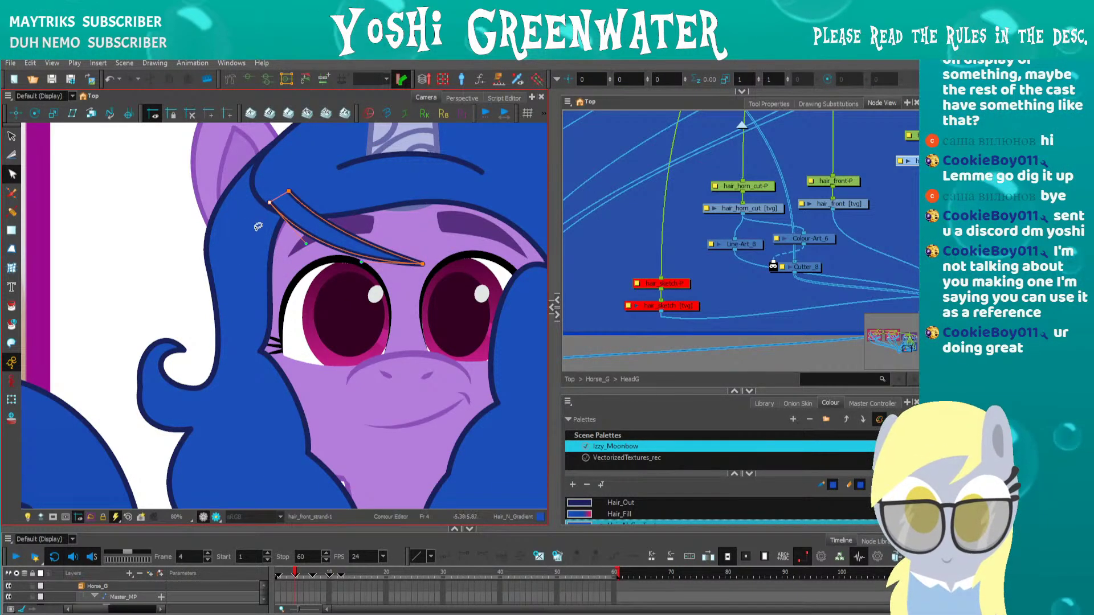
pyautogui.press('Left')
pyautogui.press('Left')
pyautogui.moveTo(280, 177); pyautogui.dragTo(288, 212)
pyautogui.press('Up')
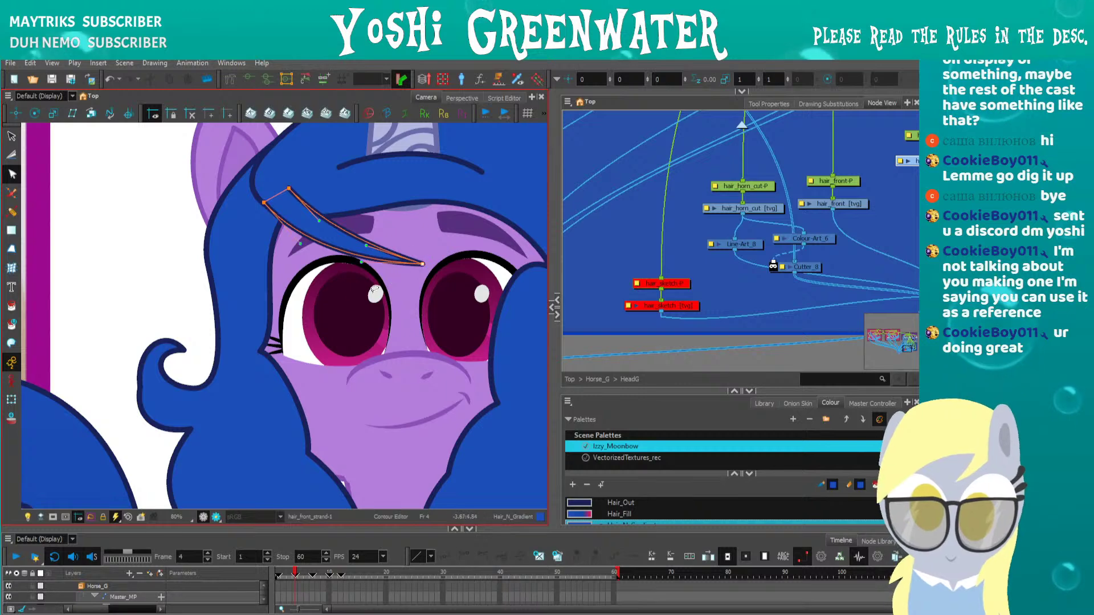
# Raise the tip of the front hair strand between the eyes and nudge it slightly to the right
pyautogui.click(422, 264)
pyautogui.press('Up')
pyautogui.press('Up')
pyautogui.press('Up')
pyautogui.moveTo(361, 254)
pyautogui.mouseDown()
pyautogui.moveTo(363, 240)
pyautogui.moveTo(291, 352)
pyautogui.mouseUp()
pyautogui.press('Up')
pyautogui.press('Right')
pyautogui.click(275, 271)
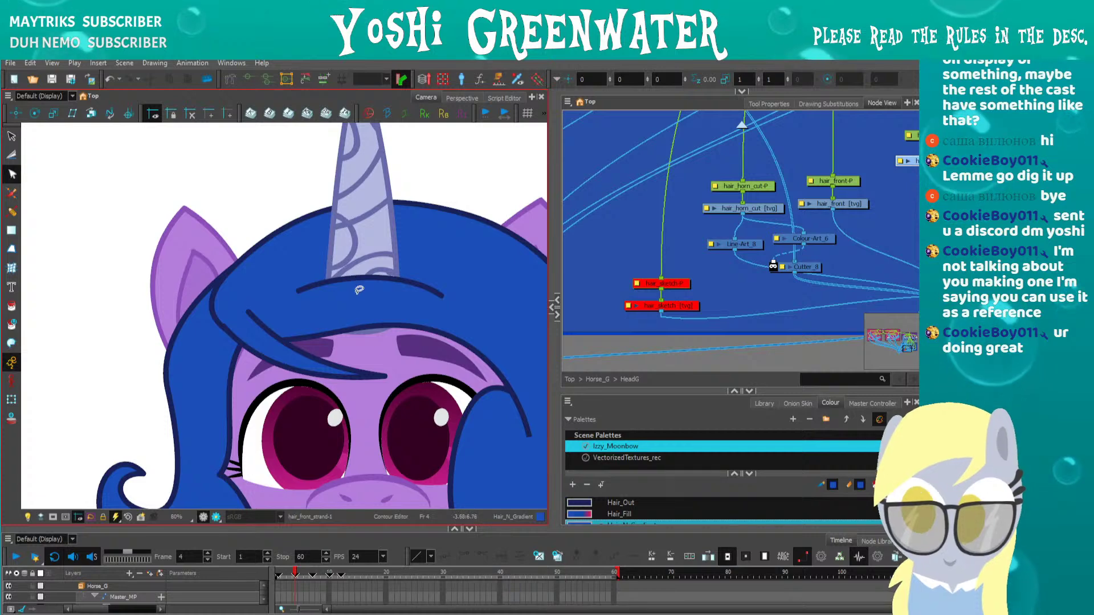
# Select the Horn-P and horn_cut-P pegs together and nudge the horn slightly upward
pyautogui.hotkey('shift', 't')
pyautogui.click(356, 246)
pyautogui.press('o')
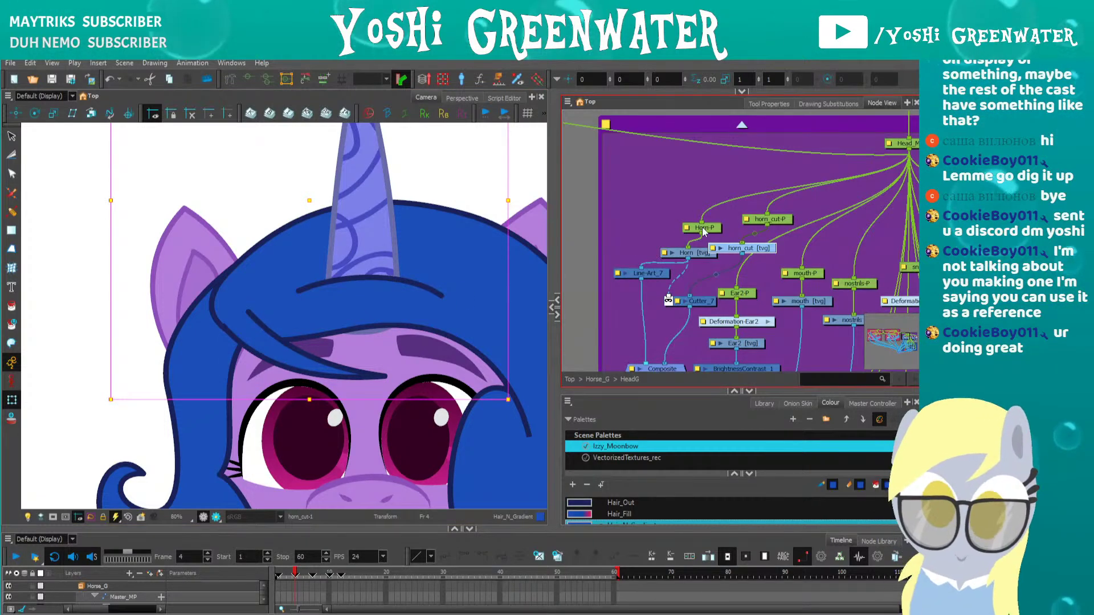
pyautogui.click(704, 229)
pyautogui.keyDown('shift'); pyautogui.click(770, 220); pyautogui.keyUp('shift')
pyautogui.hotkey('shift', 'Up')
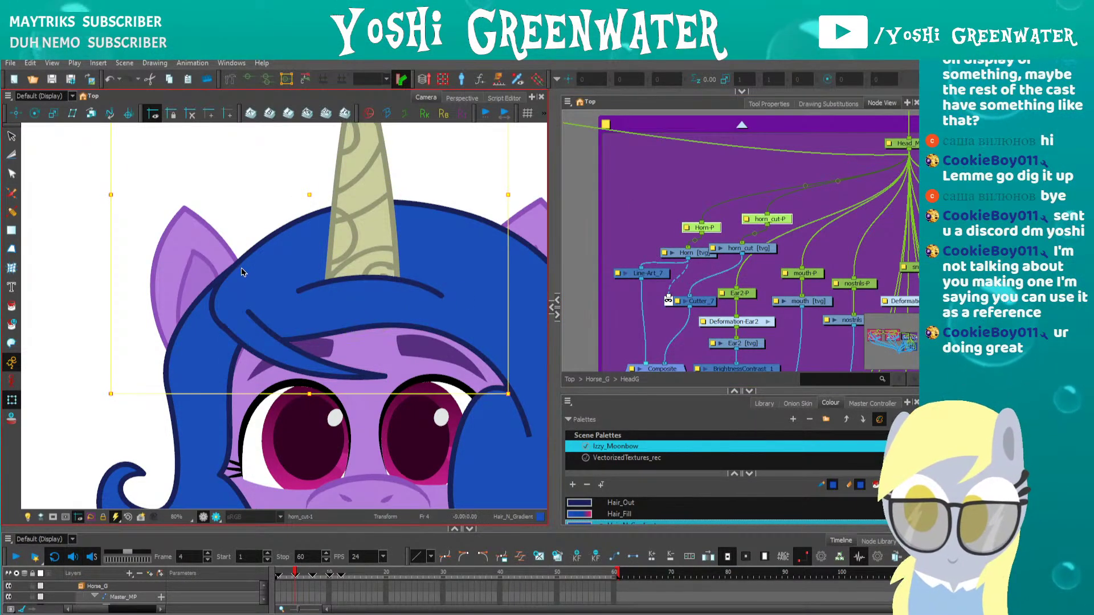
# Select the hair_side_short-P peg and place its pivot at the top of the lock, where it meets the fringe
pyautogui.scroll(-5, 242, 272)
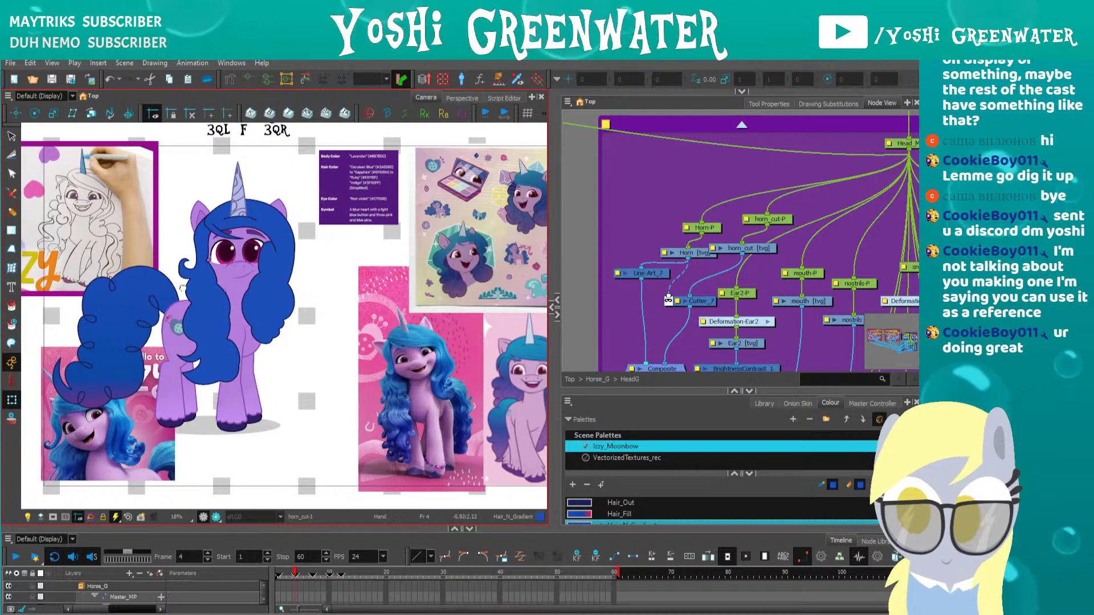
pyautogui.moveTo(182, 288); pyautogui.dragTo(192, 291)
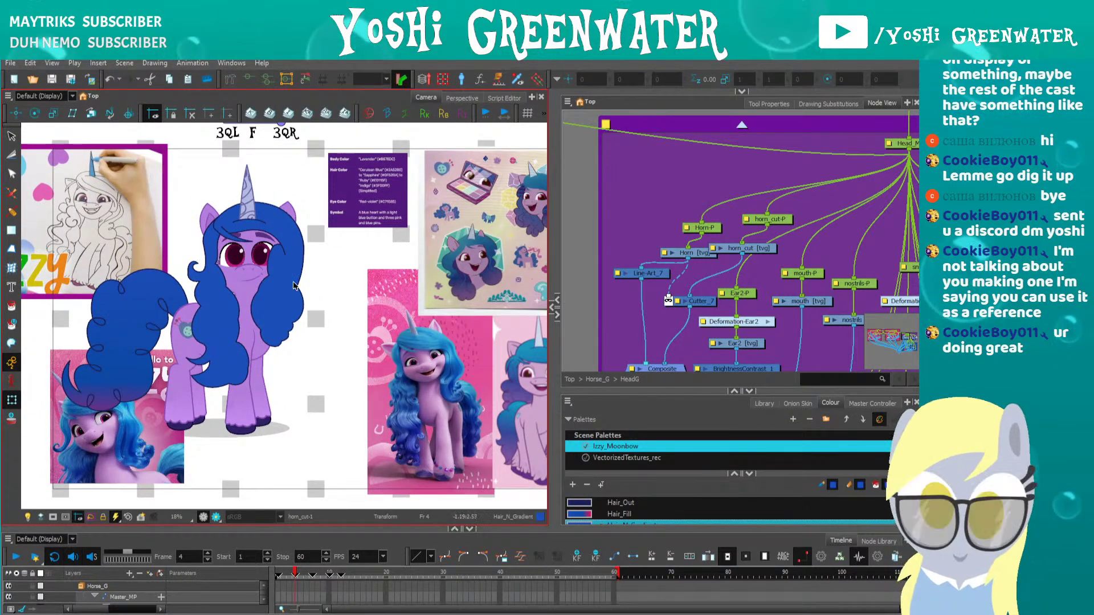
pyautogui.click(279, 267)
pyautogui.click(691, 210)
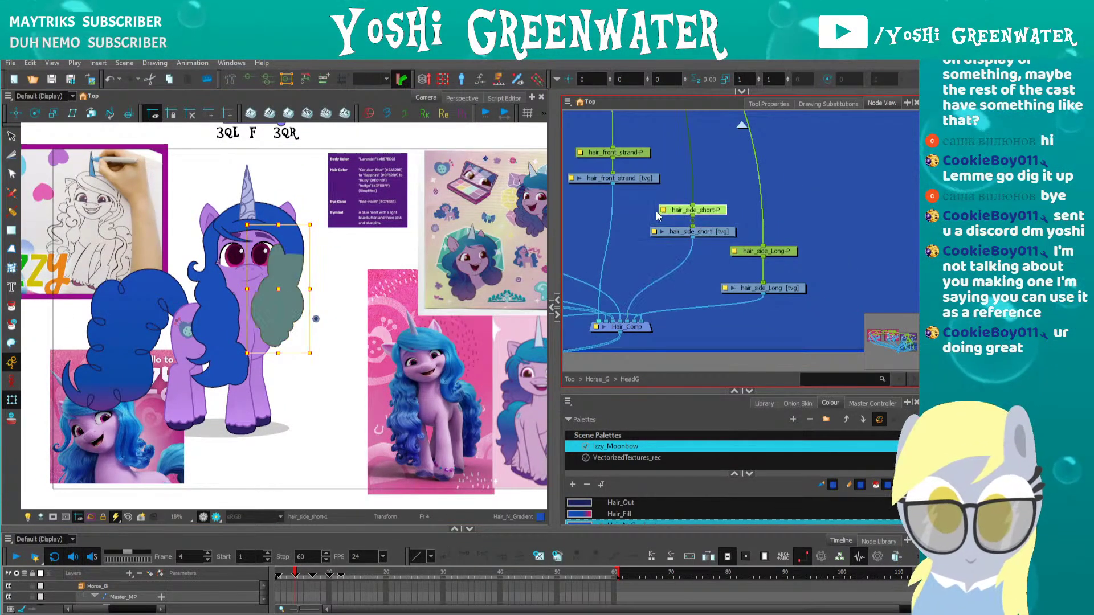
pyautogui.scroll(2, 231, 310)
pyautogui.scroll(1, 346, 285)
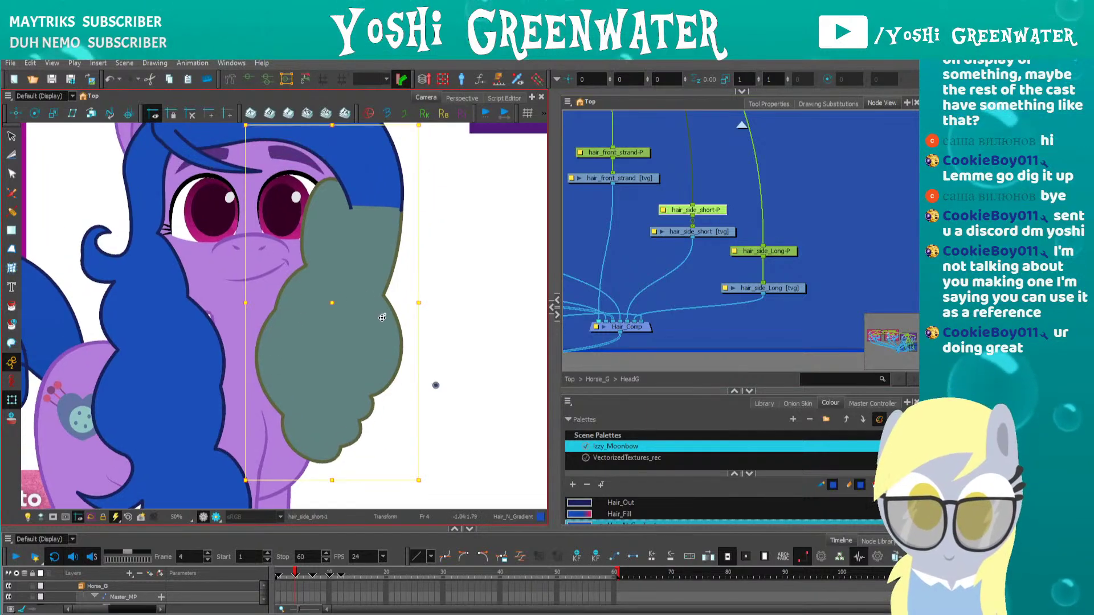
pyautogui.scroll(-2, 382, 317)
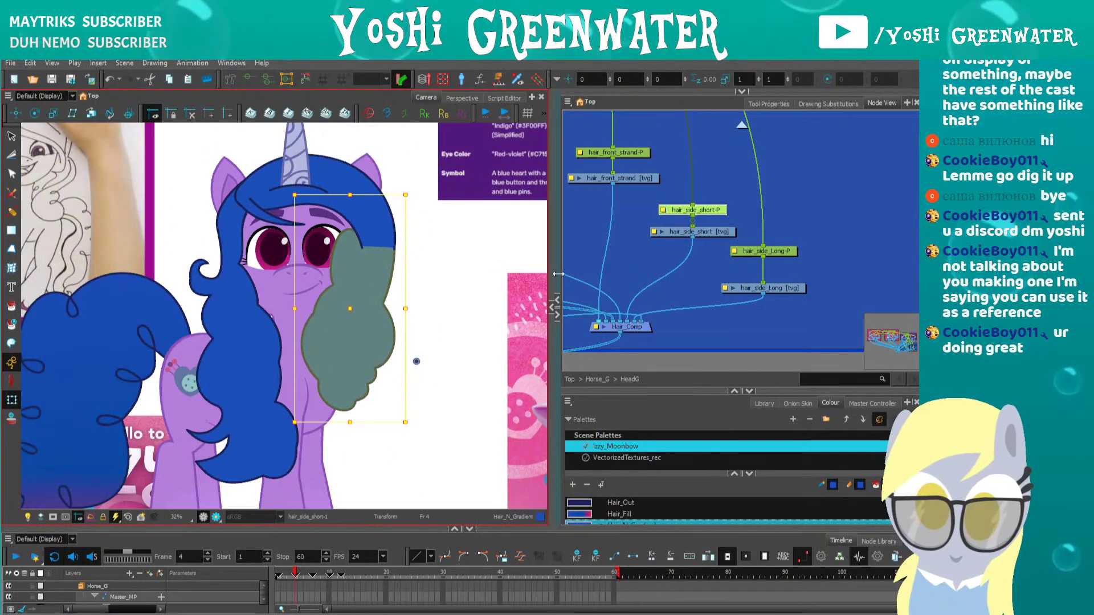
pyautogui.moveTo(558, 274); pyautogui.dragTo(621, 274)
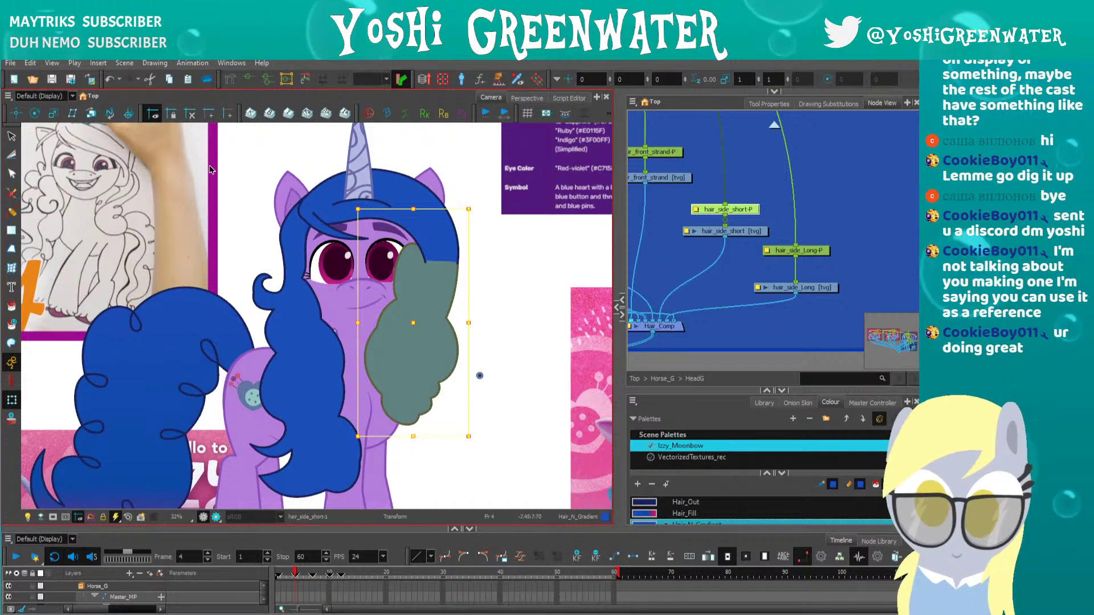
pyautogui.click(35, 114)
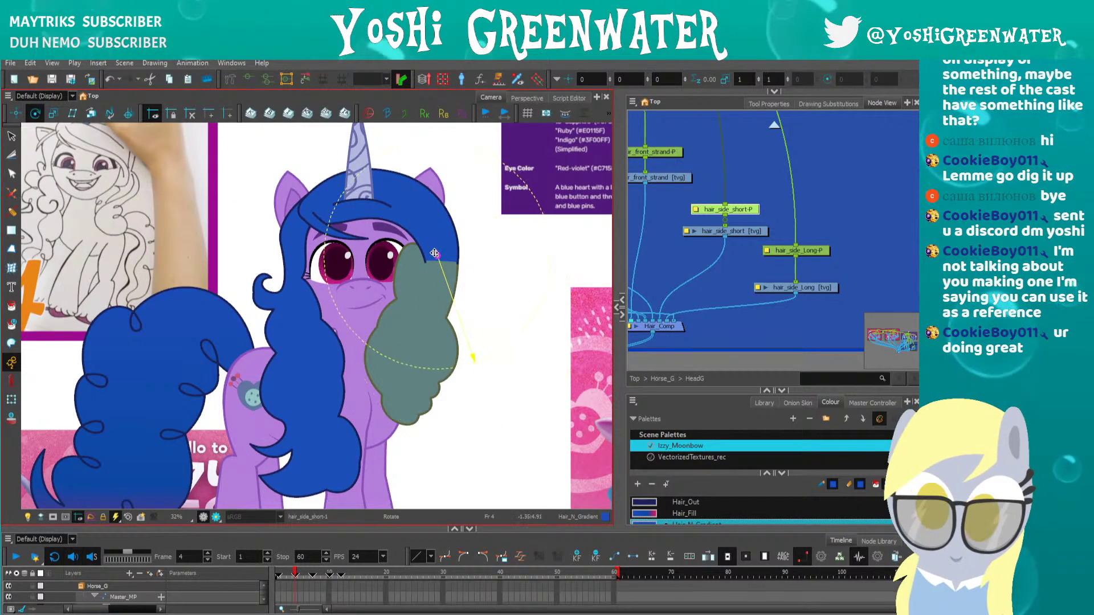
pyautogui.click(11, 400)
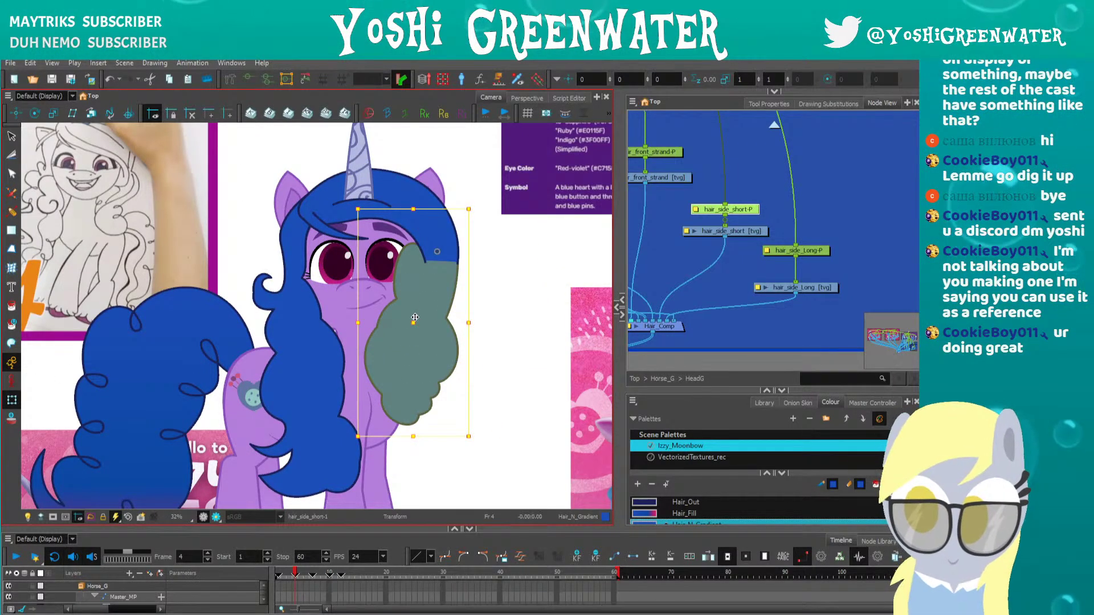
# Try pushing the short side lock about 1.81 units backward in depth, and undo the move
pyautogui.moveTo(415, 320); pyautogui.dragTo(447, 453)
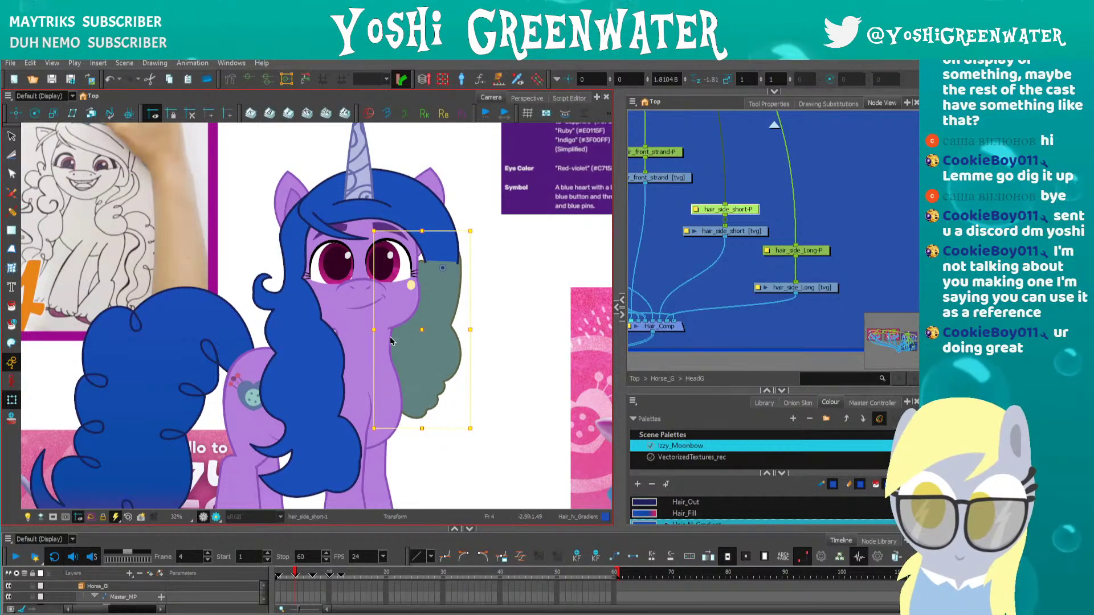
pyautogui.hotkey('ctrl', 'z')
# Try moving the short side lock up over the face in the perspective view, and undo the moves
pyautogui.click(514, 101)
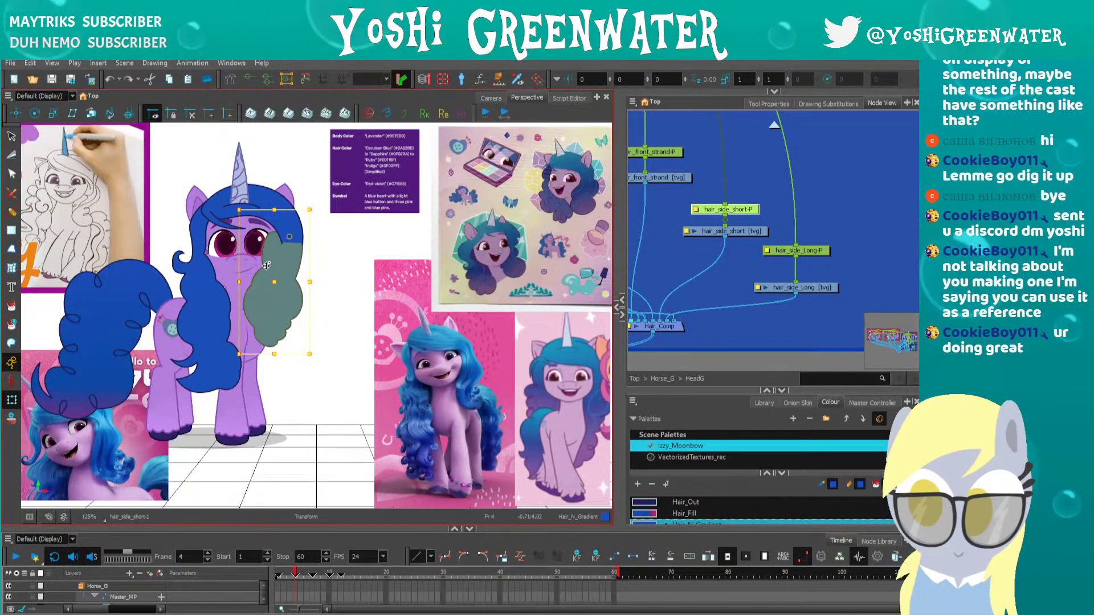
pyautogui.moveTo(230, 254); pyautogui.dragTo(377, 264)
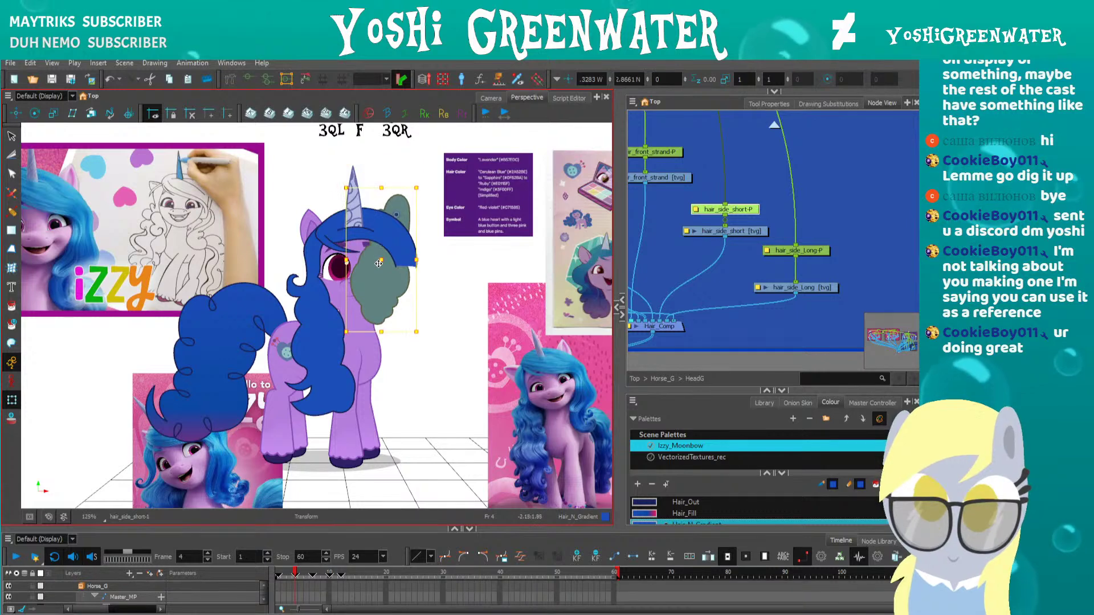
pyautogui.hotkey('ctrl', 'z')
pyautogui.moveTo(387, 302); pyautogui.dragTo(352, 319)
pyautogui.hotkey('ctrl', 'z')
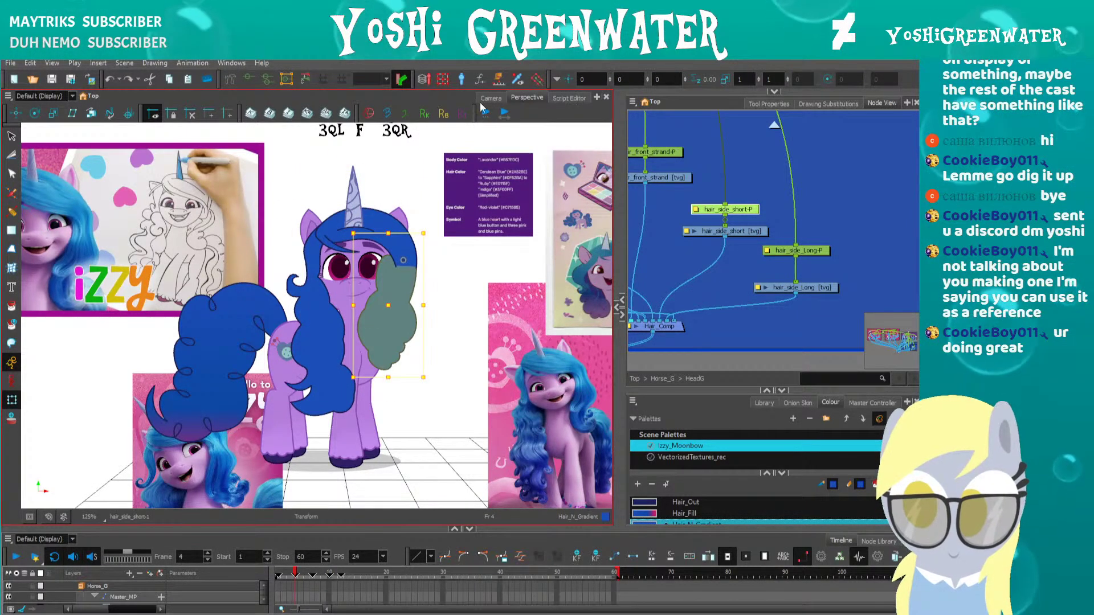
# Try shifting the short side lock by many depth nudges, check it in the perspective view, and undo the shift
pyautogui.click(491, 98)
pyautogui.hotkey('alt', 'Down')
pyautogui.hotkey('alt', 'Down')
pyautogui.hotkey('alt', 'Down')
pyautogui.hotkey('alt', 'Down')
pyautogui.hotkey('alt', 'Down')
pyautogui.hotkey('alt', 'Down')
pyautogui.hotkey('alt', 'Down')
pyautogui.hotkey('alt', 'Down')
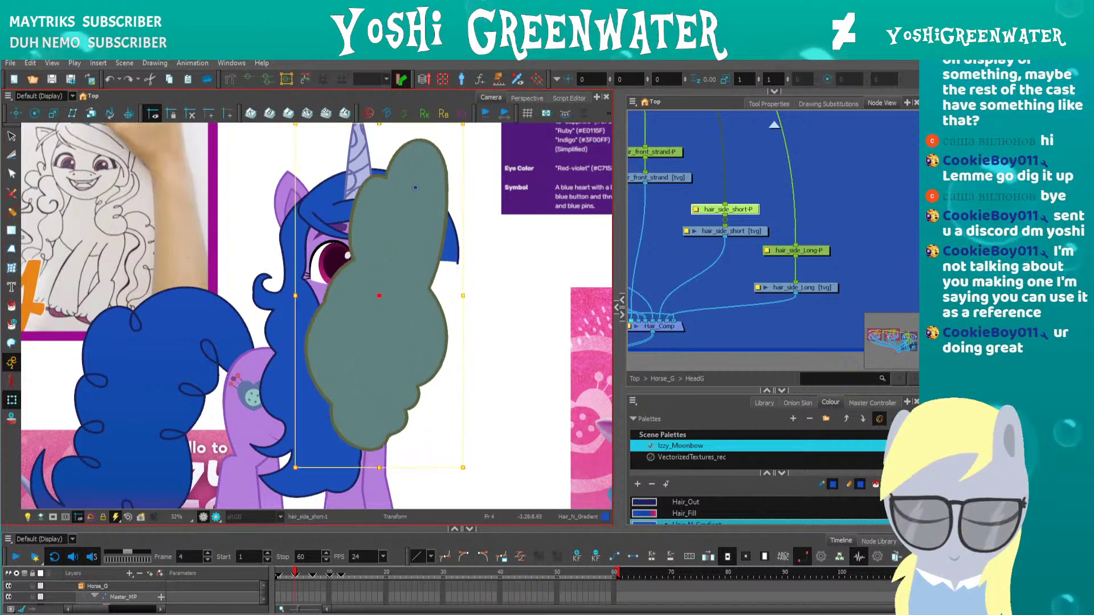
pyautogui.click(526, 98)
pyautogui.moveTo(308, 343); pyautogui.dragTo(191, 337)
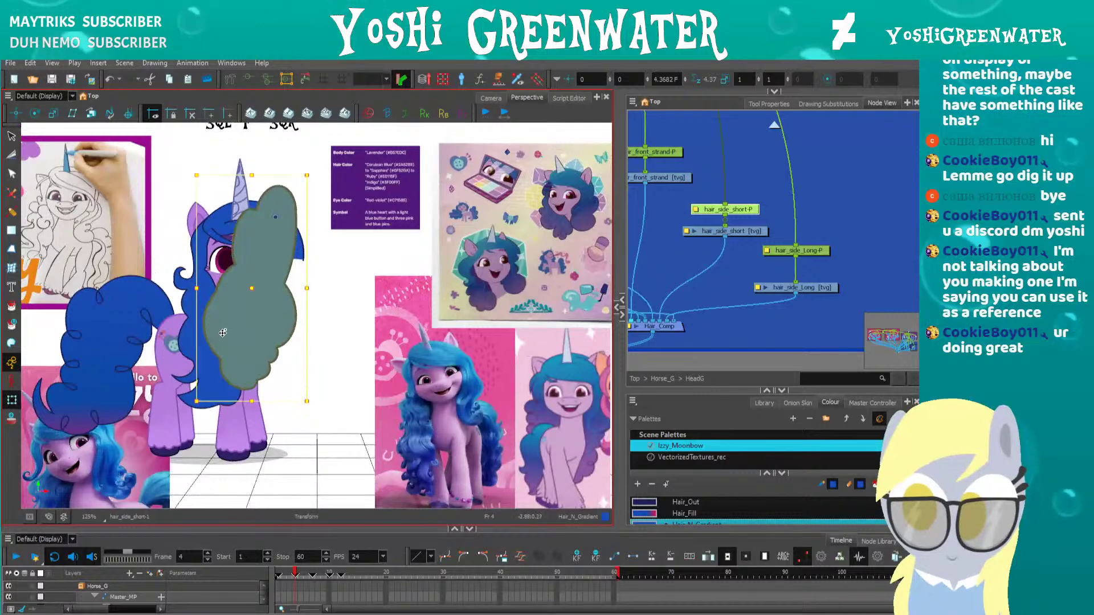
pyautogui.hotkey('ctrl', 'z')
pyautogui.click(490, 98)
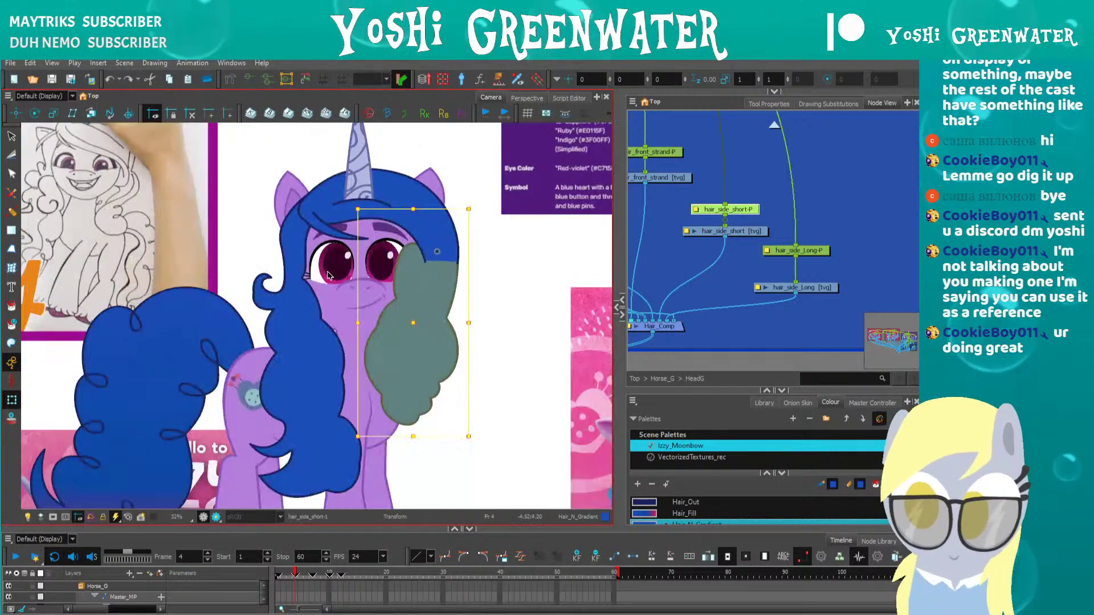
# Nudge the short side lock slightly backward in depth so it sits behind the face, and deselect it
pyautogui.hotkey('alt', 'Down')
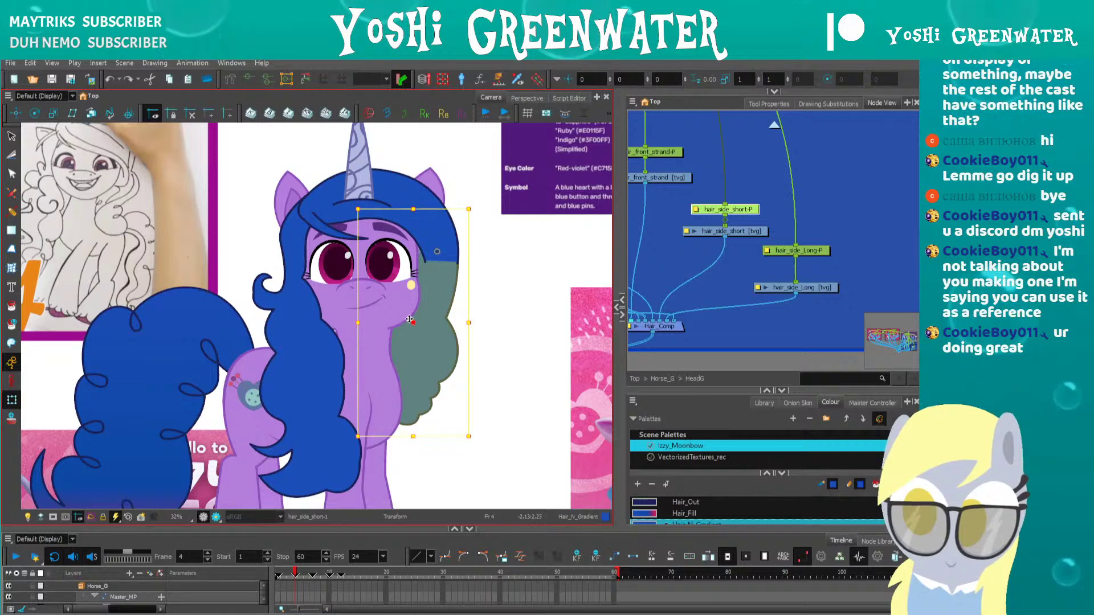
pyautogui.hotkey('alt', 'Down')
pyautogui.hotkey('alt', 'Up')
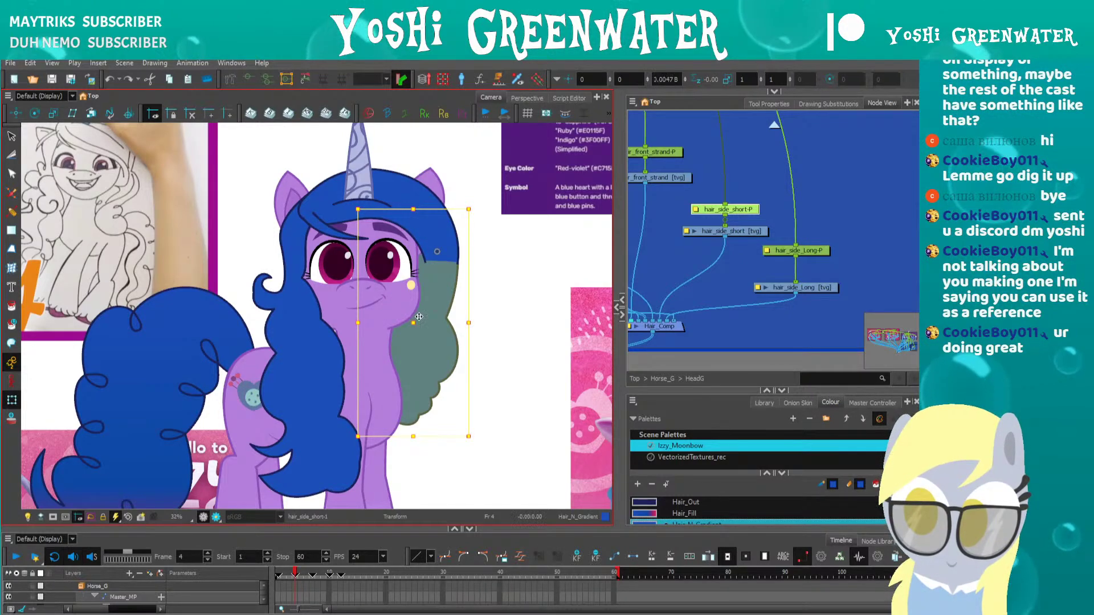
pyautogui.moveTo(665, 275); pyautogui.dragTo(774, 197)
pyautogui.moveTo(775, 254); pyautogui.dragTo(775, 263)
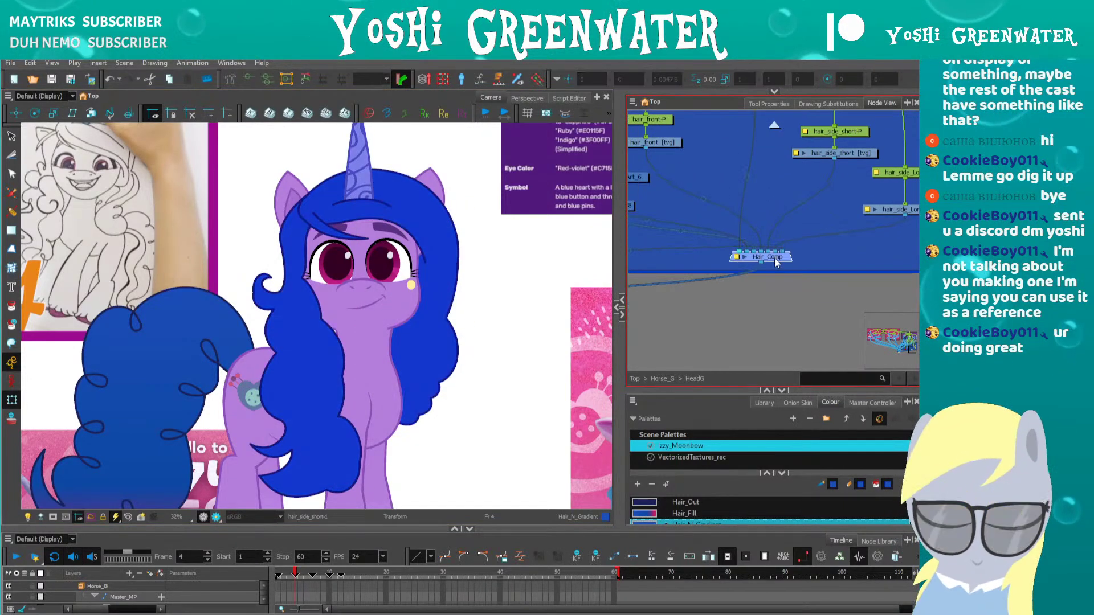
pyautogui.click(769, 321)
# Reshape the inner edge of the hair_front drawing with the Contour Editor, bowing its curve outward above the short-lock-side eye
pyautogui.click(458, 323)
pyautogui.hotkey('alt', 'q')
pyautogui.click(419, 319)
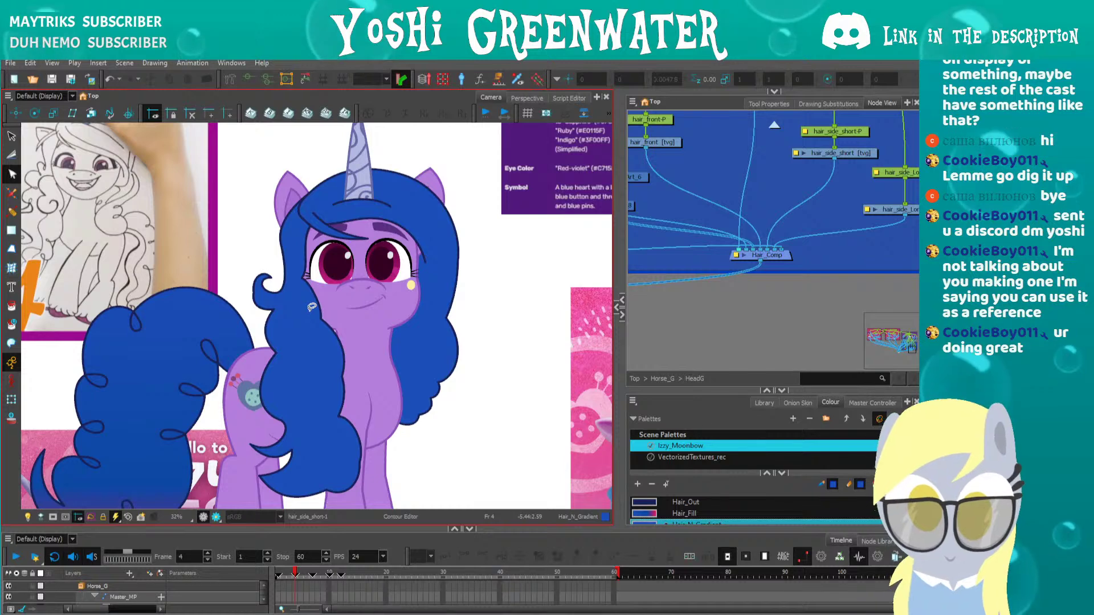
pyautogui.click(397, 227)
pyautogui.hotkey('alt', 'q')
pyautogui.click(420, 252)
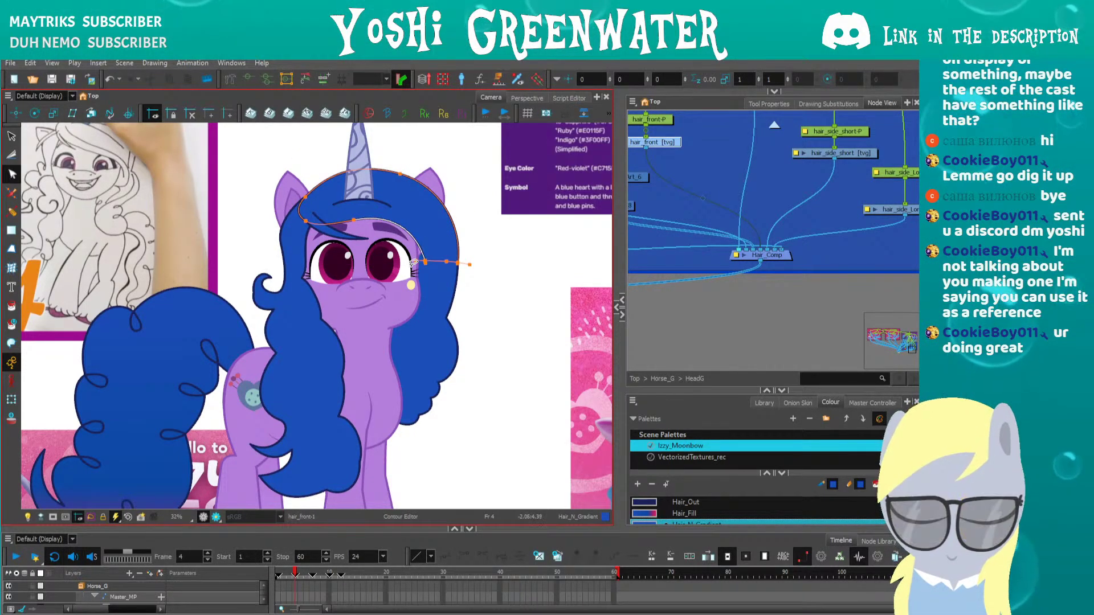
pyautogui.scroll(4, 413, 264)
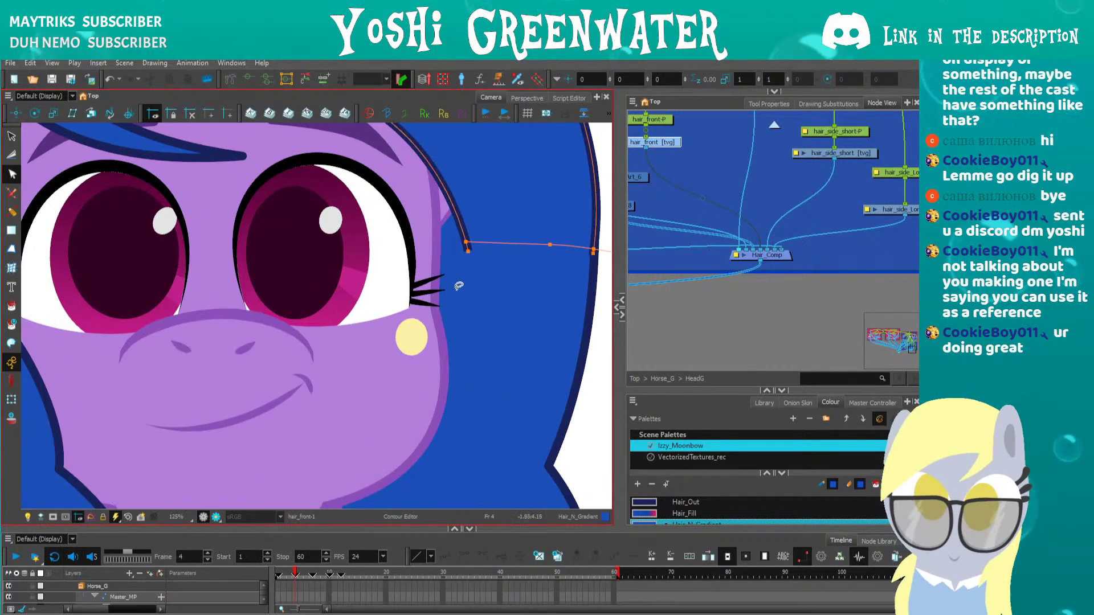
pyautogui.moveTo(474, 296); pyautogui.dragTo(394, 302)
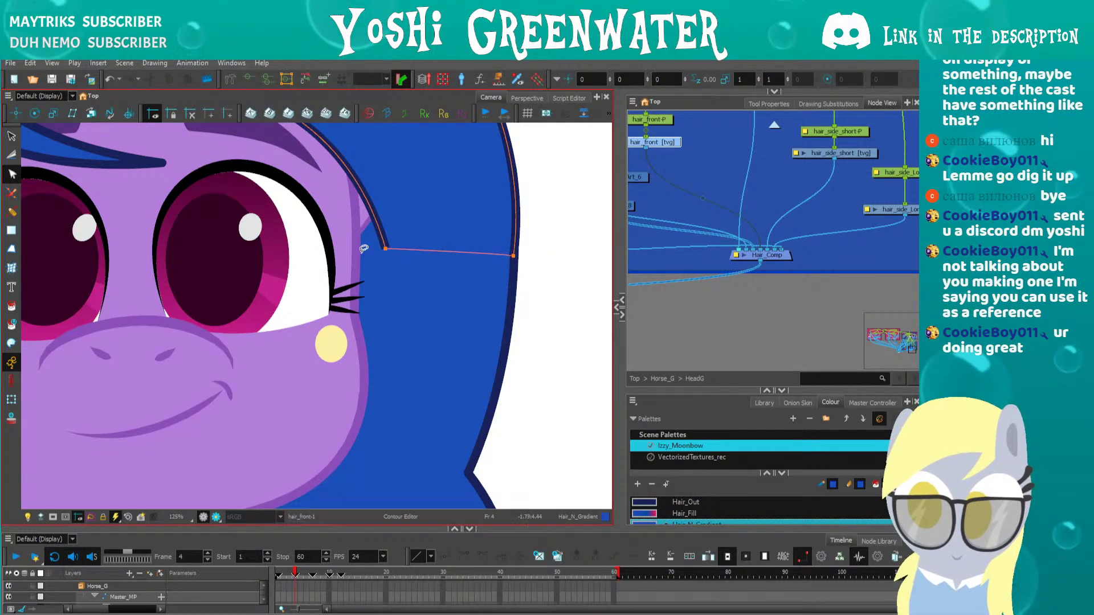
pyautogui.moveTo(363, 249); pyautogui.dragTo(421, 377)
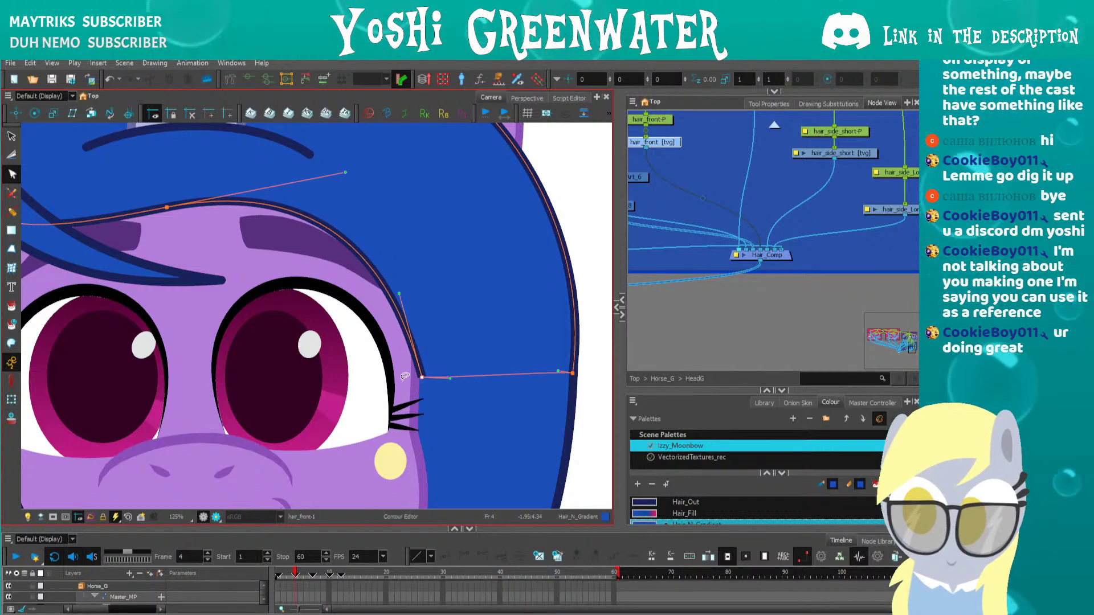
pyautogui.moveTo(399, 293); pyautogui.dragTo(418, 277)
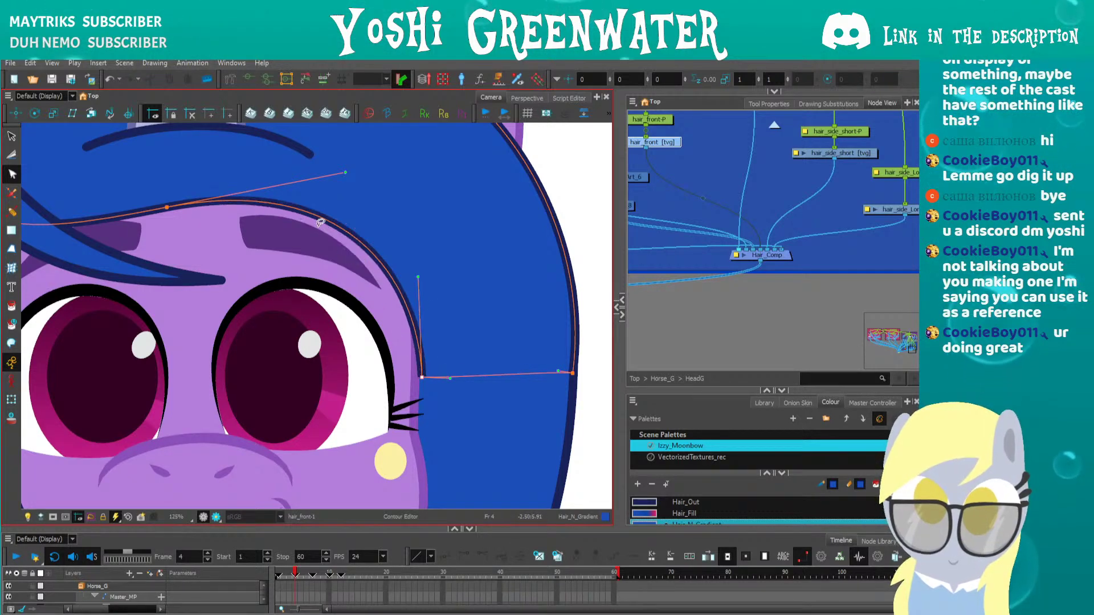
pyautogui.moveTo(344, 172); pyautogui.dragTo(356, 151)
pyautogui.moveTo(418, 276); pyautogui.dragTo(422, 268)
# Lower the outer end point of the front hair slightly and adjust its curve handle, then deselect the contour
pyautogui.moveTo(572, 373); pyautogui.dragTo(572, 376)
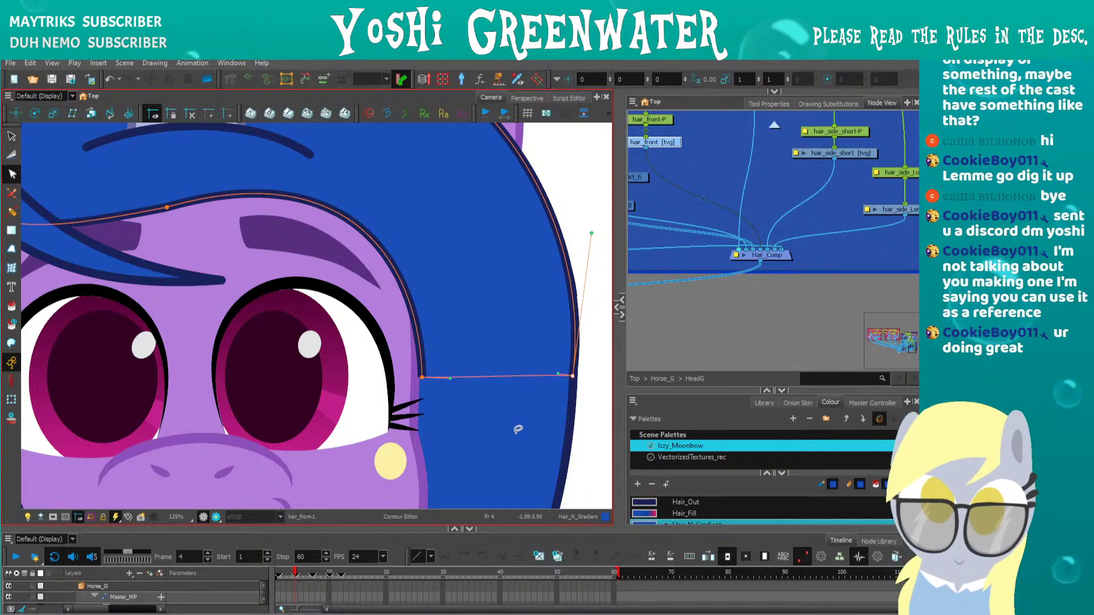
pyautogui.moveTo(589, 234); pyautogui.dragTo(585, 232)
pyautogui.moveTo(452, 402); pyautogui.dragTo(424, 378)
pyautogui.click(430, 429)
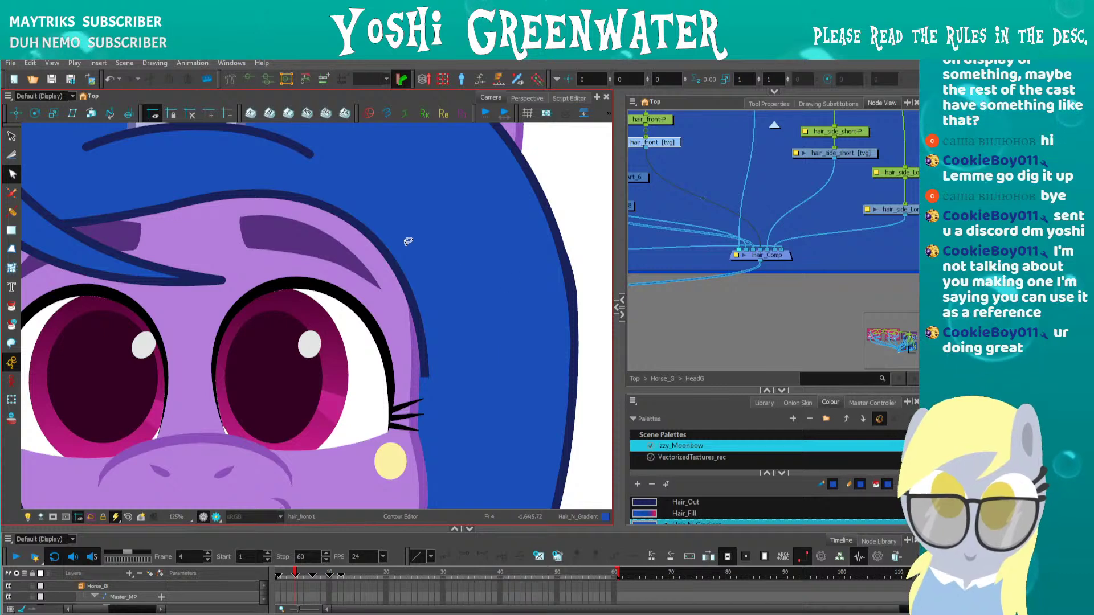
# Reset the camera view, widen the node view area slightly and clear the hair_front selection
pyautogui.hotkey('shift', 'm')
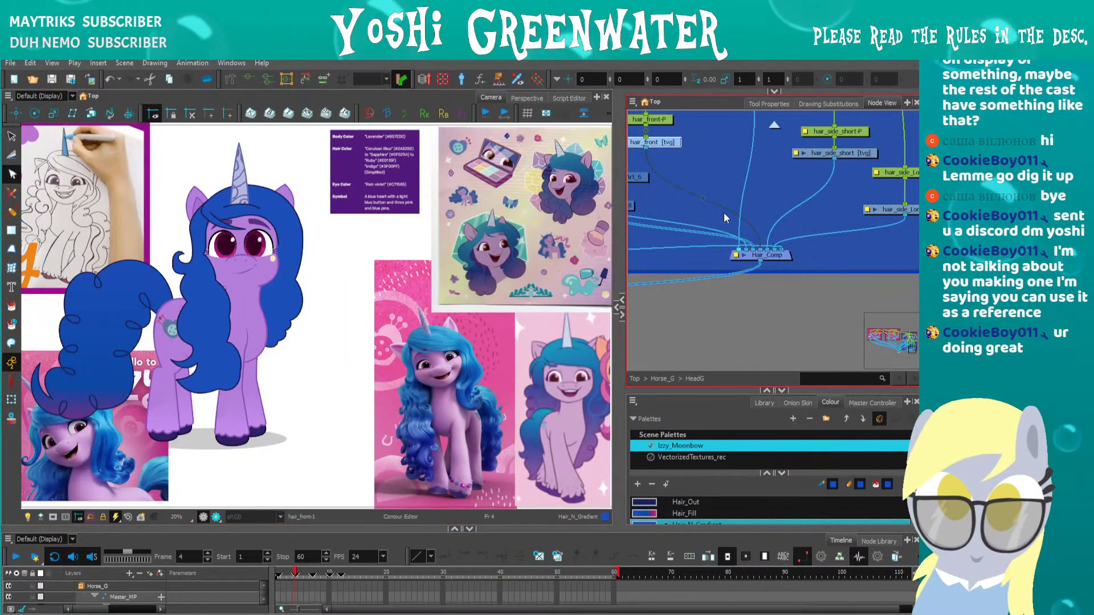
pyautogui.moveTo(723, 213); pyautogui.dragTo(731, 305)
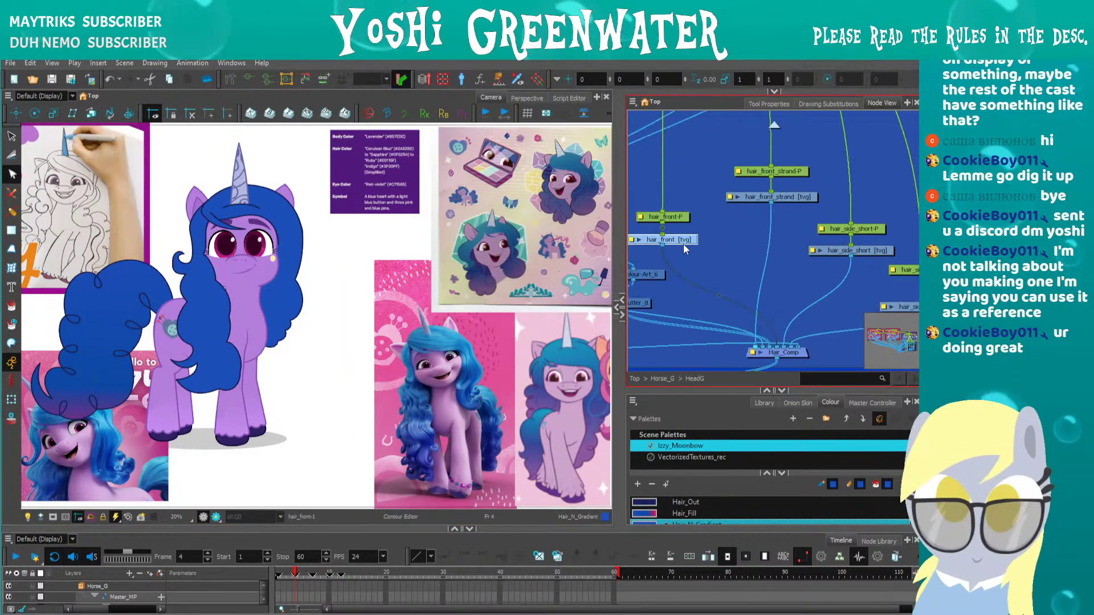
pyautogui.moveTo(620, 285); pyautogui.dragTo(582, 285)
pyautogui.moveTo(649, 282)
pyautogui.mouseDown()
pyautogui.moveTo(654, 213)
pyautogui.moveTo(667, 277)
pyautogui.mouseUp()
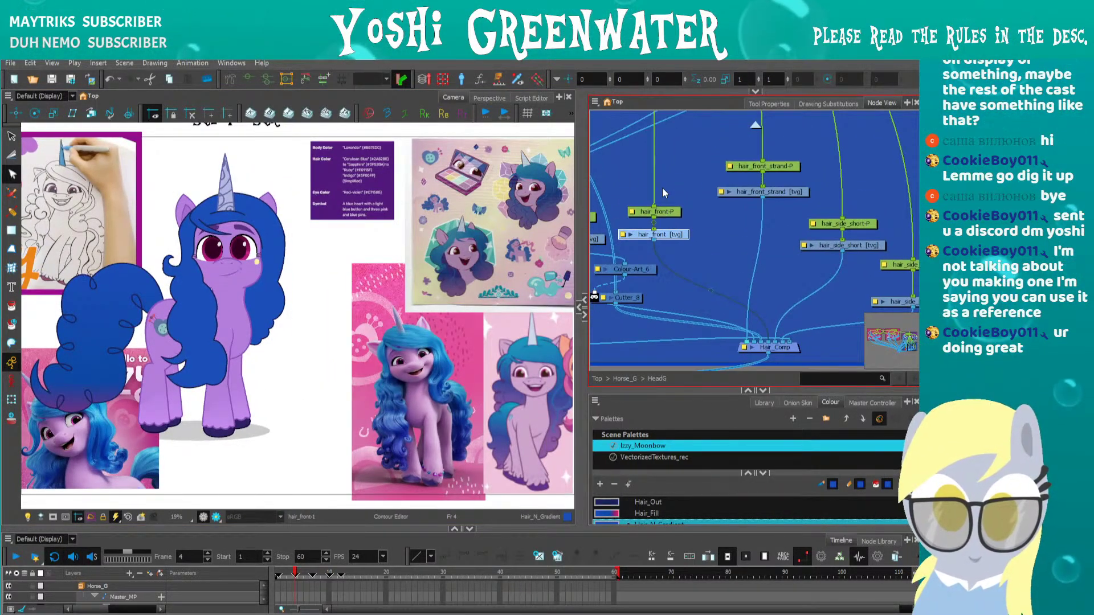
pyautogui.click(635, 333)
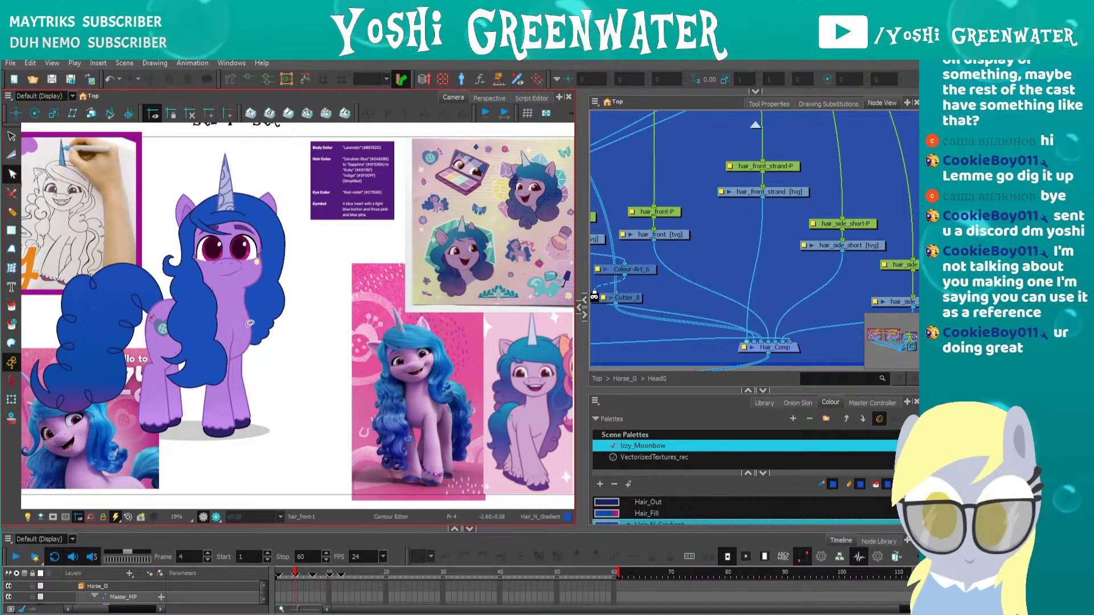
# Move the contour point on the inner edge of the long side lock beside the cheek slightly toward the face
pyautogui.scroll(3, 199, 267)
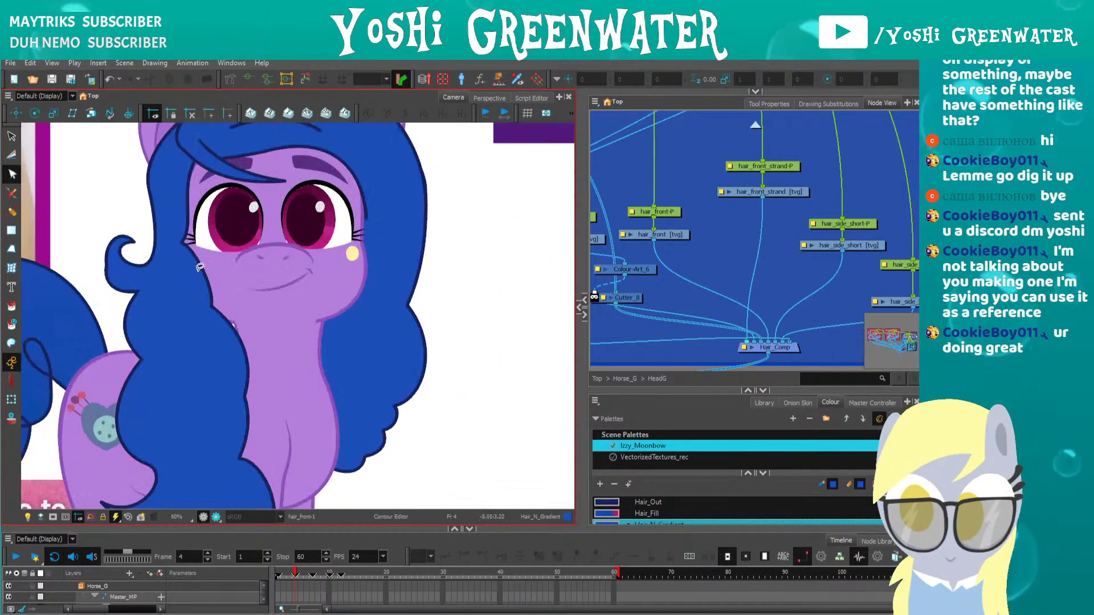
pyautogui.click(213, 316)
pyautogui.hotkey('alt', 'q')
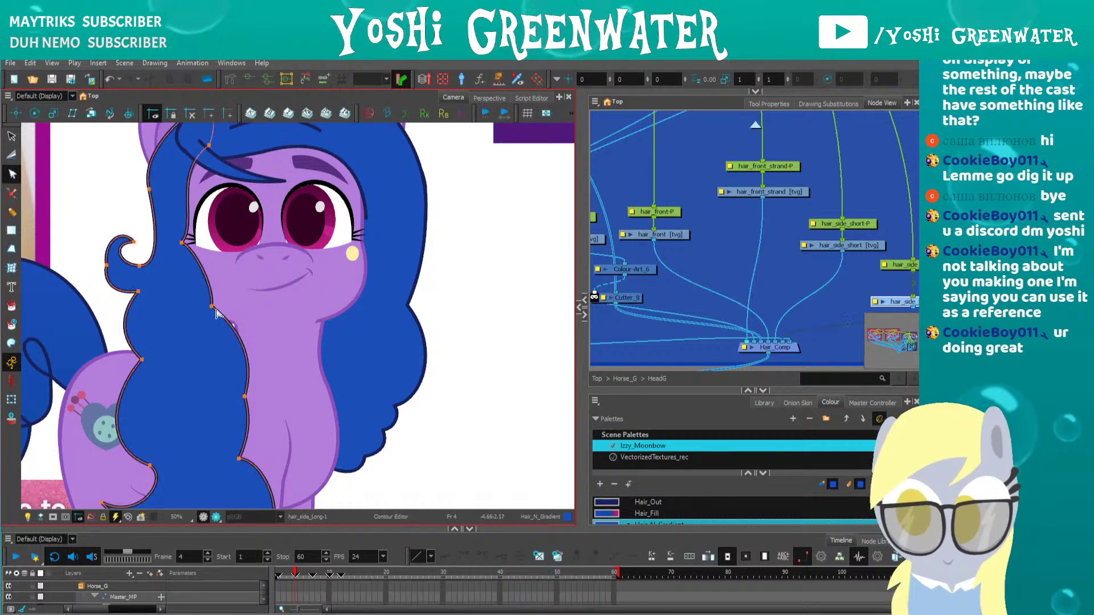
pyautogui.moveTo(217, 313)
pyautogui.mouseDown()
pyautogui.moveTo(239, 288)
pyautogui.moveTo(278, 292)
pyautogui.mouseUp()
pyautogui.moveTo(257, 279); pyautogui.dragTo(293, 312)
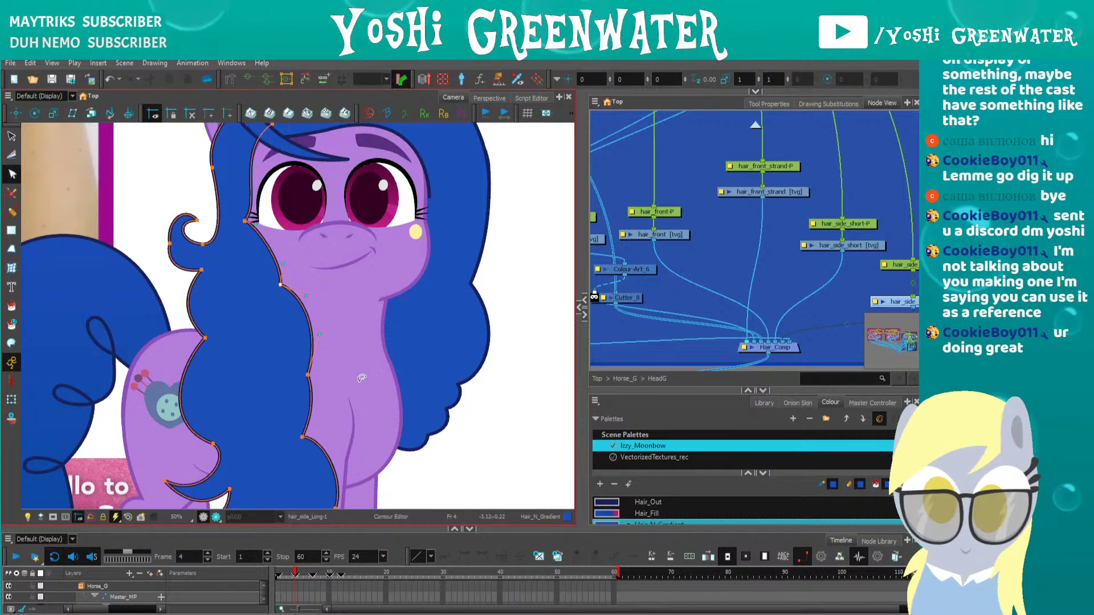
pyautogui.moveTo(256, 124); pyautogui.dragTo(298, 175)
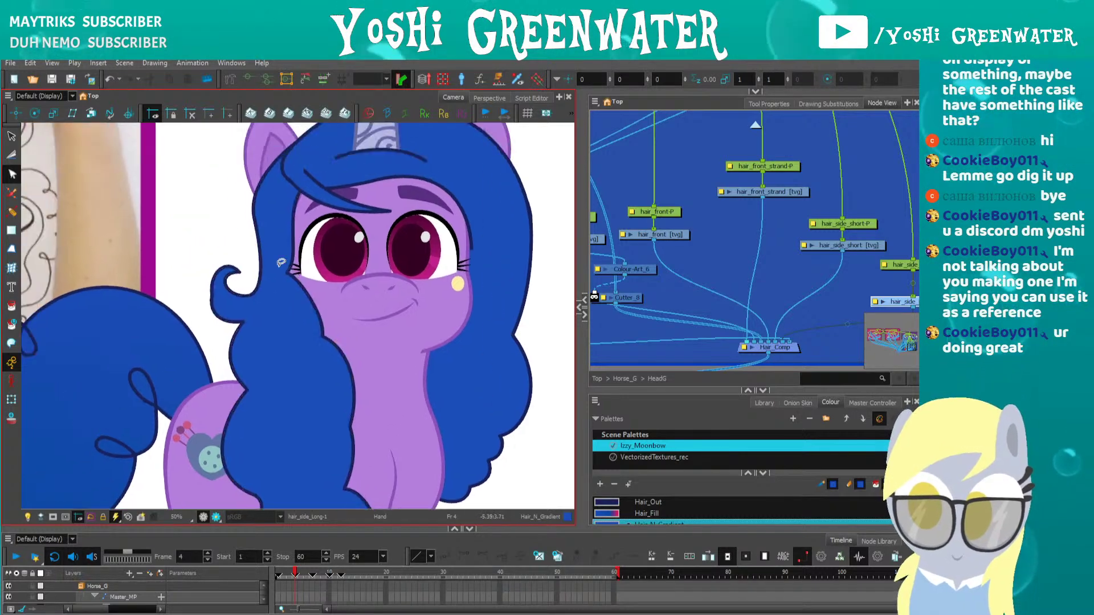
pyautogui.click(248, 225)
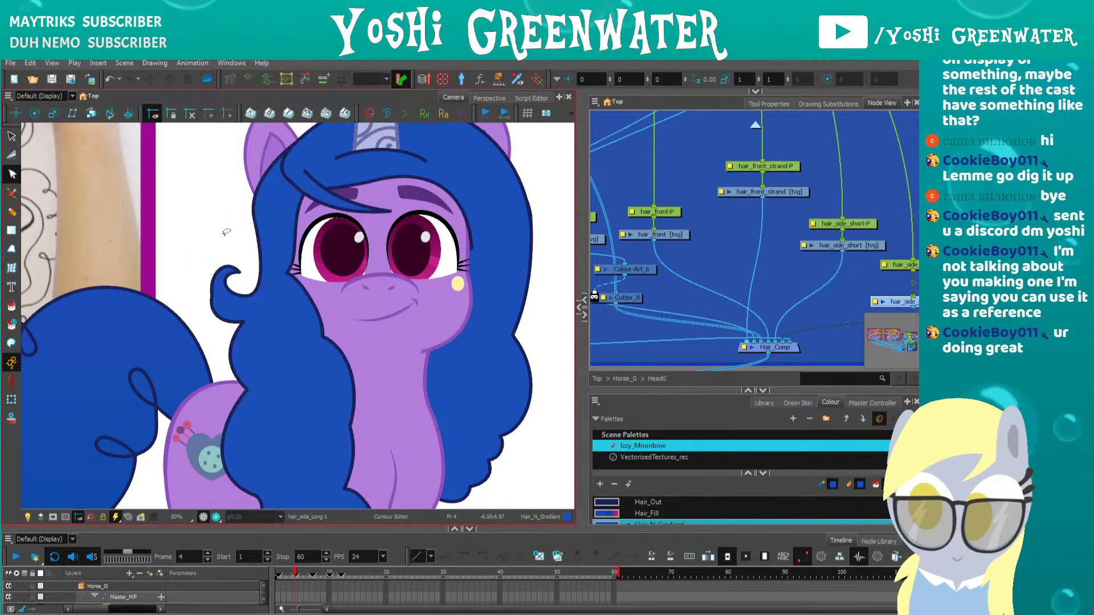
# Smooth the hollow of the small curl on the long side lock by adjusting the handle of its lowest inner point
pyautogui.moveTo(210, 276); pyautogui.dragTo(232, 236)
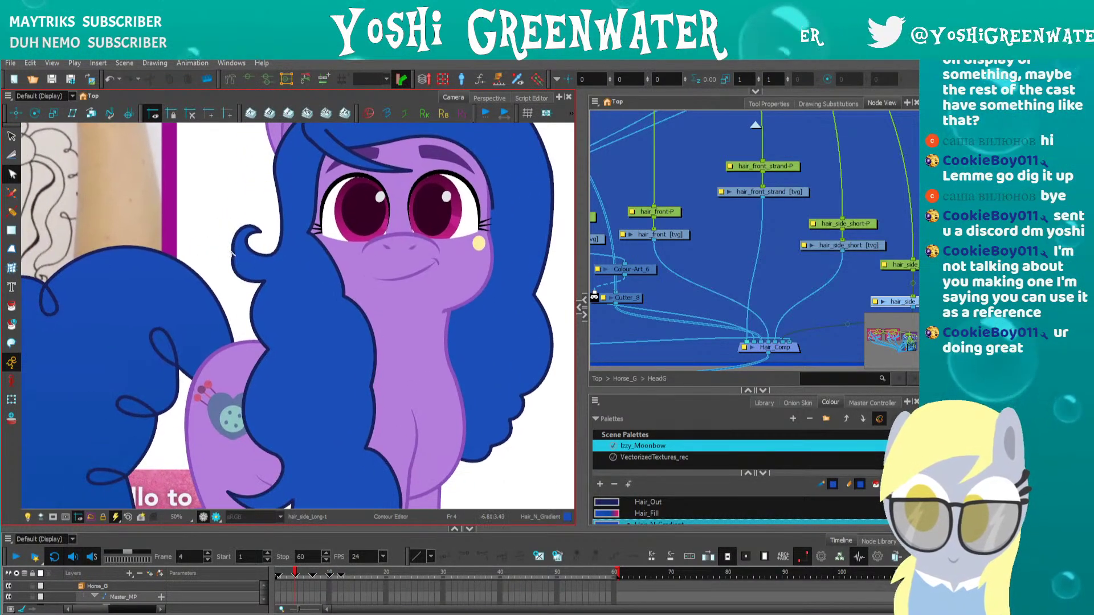
pyautogui.scroll(5, 232, 253)
pyautogui.click(274, 200)
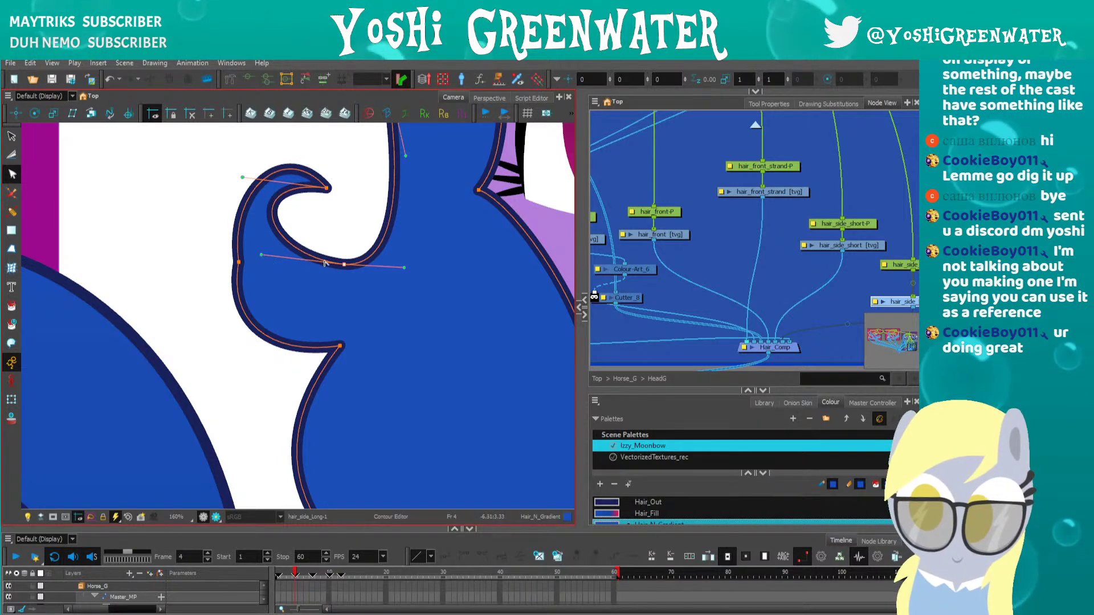
pyautogui.moveTo(406, 268); pyautogui.dragTo(408, 269)
pyautogui.click(317, 239)
pyautogui.scroll(-5, 246, 364)
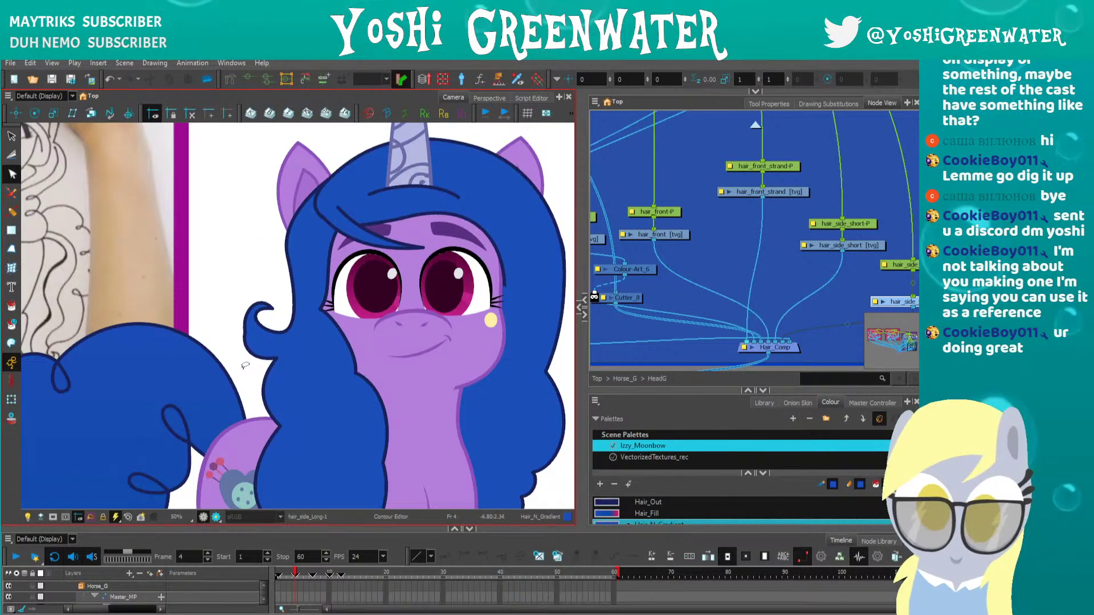
# Extend the long side lock's lower tips toward the hindquarters and shift its bottom-edge point the same way
pyautogui.moveTo(284, 406); pyautogui.dragTo(274, 247)
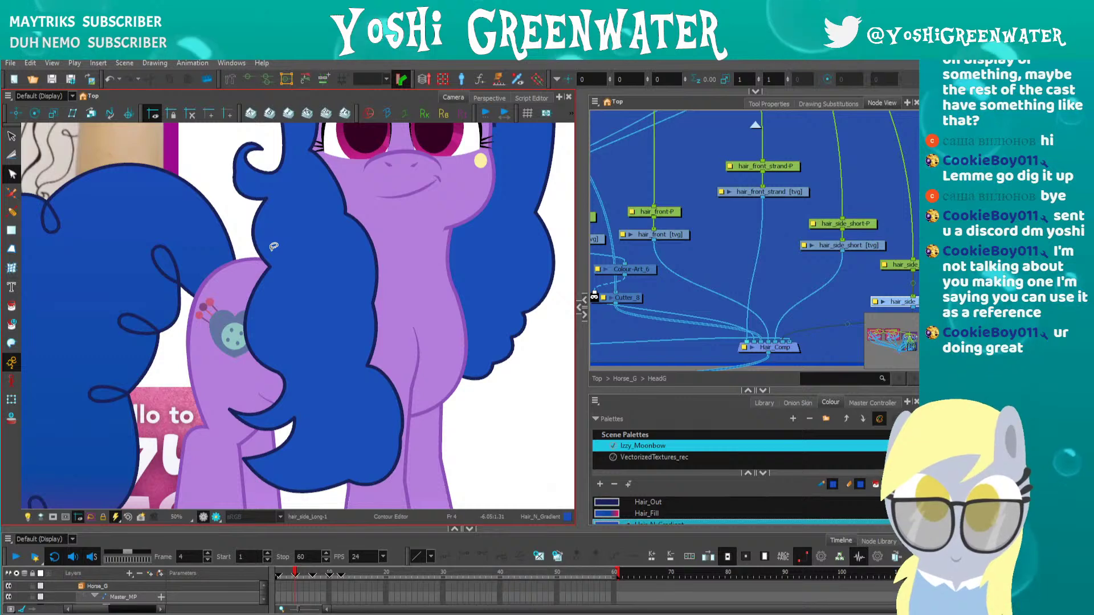
pyautogui.click(260, 414)
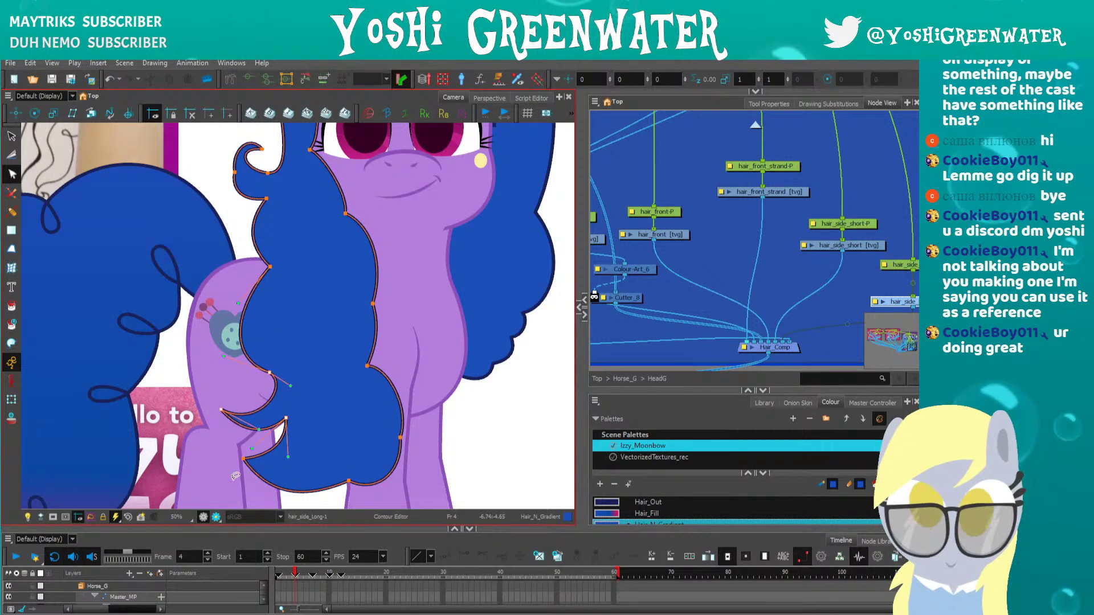
pyautogui.moveTo(329, 404); pyautogui.dragTo(340, 475)
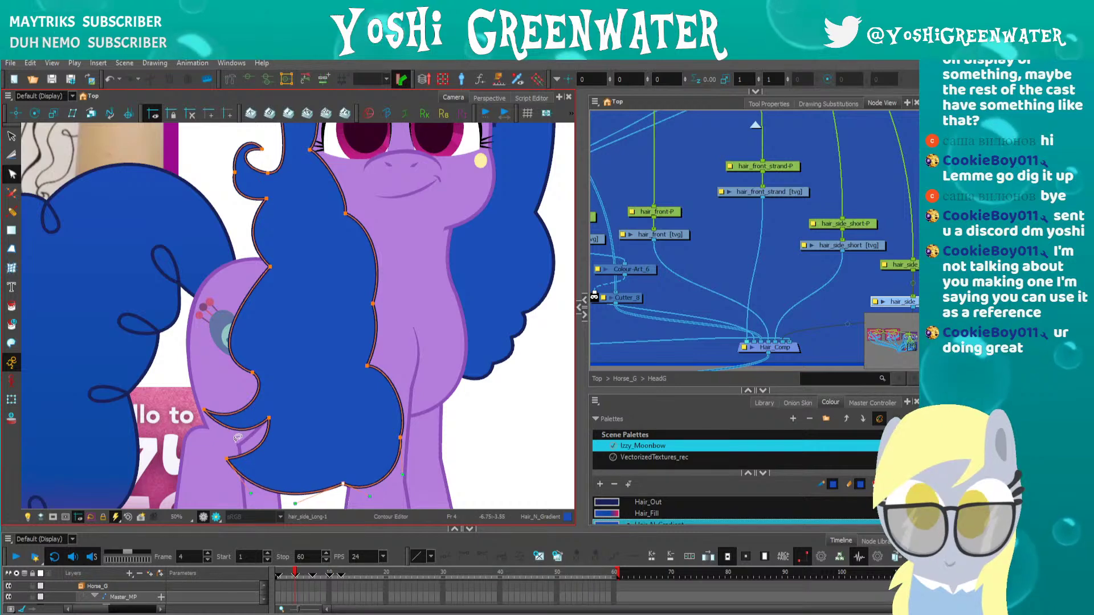
pyautogui.moveTo(238, 438)
pyautogui.mouseDown()
pyautogui.moveTo(298, 463)
pyautogui.moveTo(303, 404)
pyautogui.mouseUp()
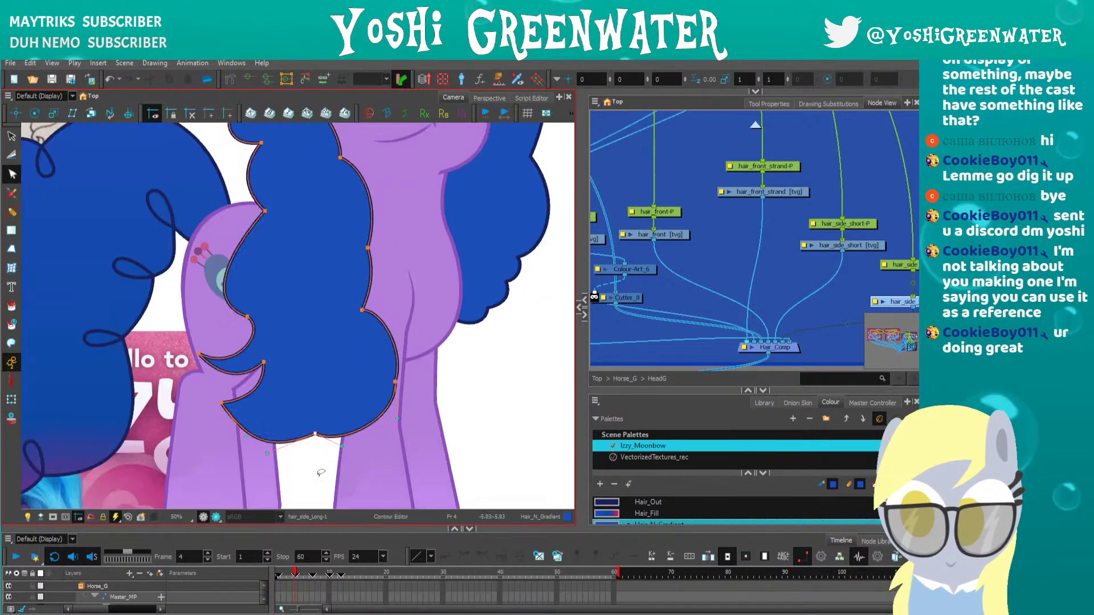
# Lower the bottom edge of the long side lock slightly and shift its lowest tip a little outward
pyautogui.moveTo(319, 474); pyautogui.dragTo(374, 357)
pyautogui.moveTo(395, 382); pyautogui.dragTo(394, 393)
pyautogui.moveTo(226, 480); pyautogui.dragTo(293, 343)
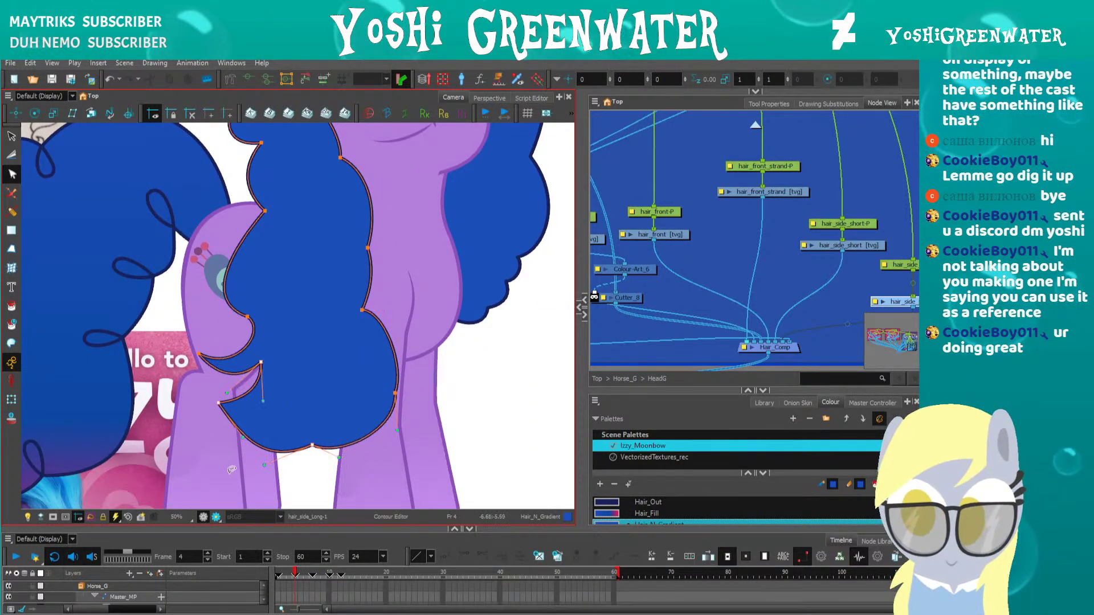
pyautogui.scroll(-3, 197, 438)
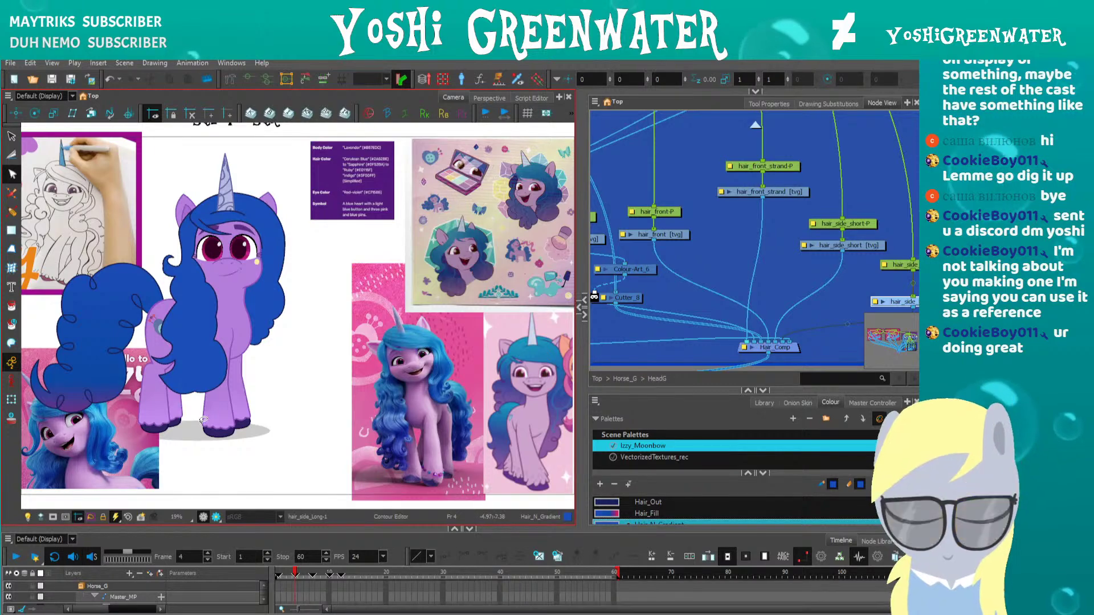
# Examine where the long side lock meets the front hair beside the ear, selecting both pieces to compare their overlap
pyautogui.scroll(3, 188, 234)
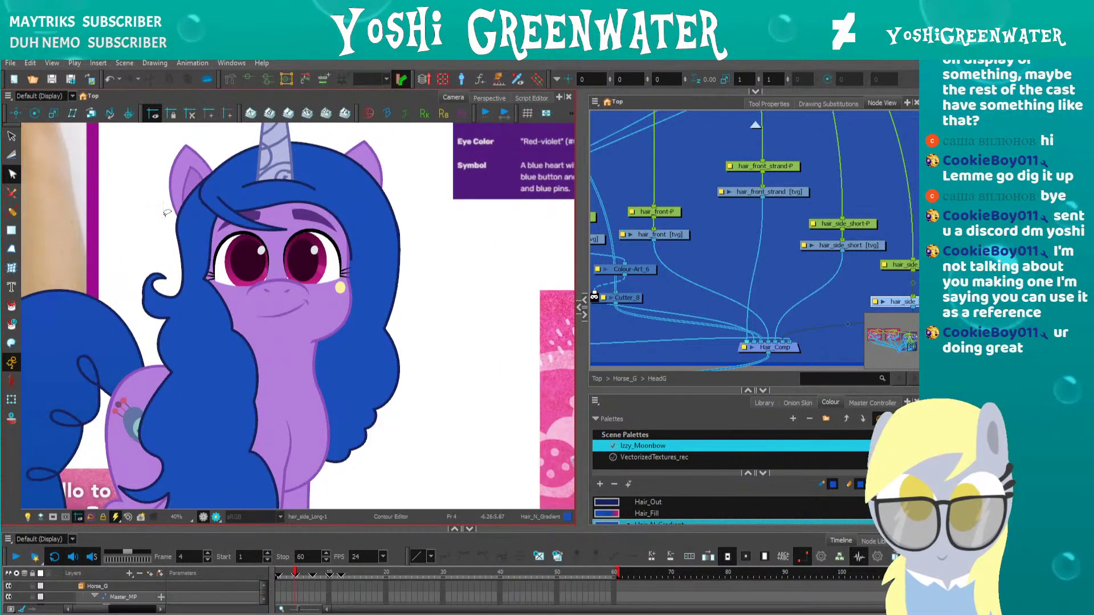
pyautogui.moveTo(136, 207); pyautogui.dragTo(190, 246)
pyautogui.scroll(2, 236, 223)
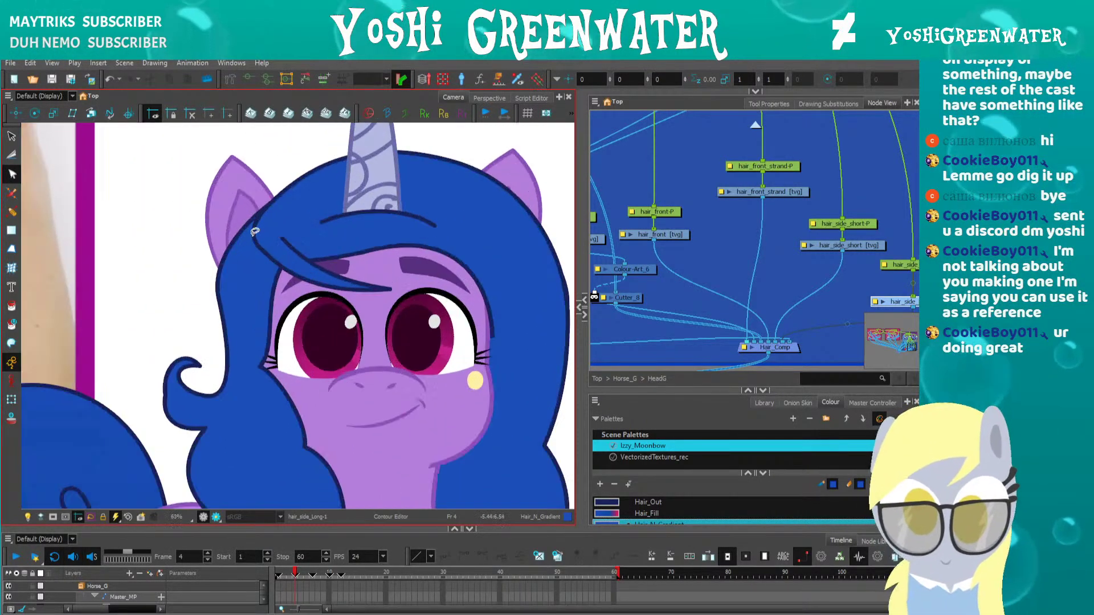
pyautogui.moveTo(239, 267); pyautogui.dragTo(245, 311)
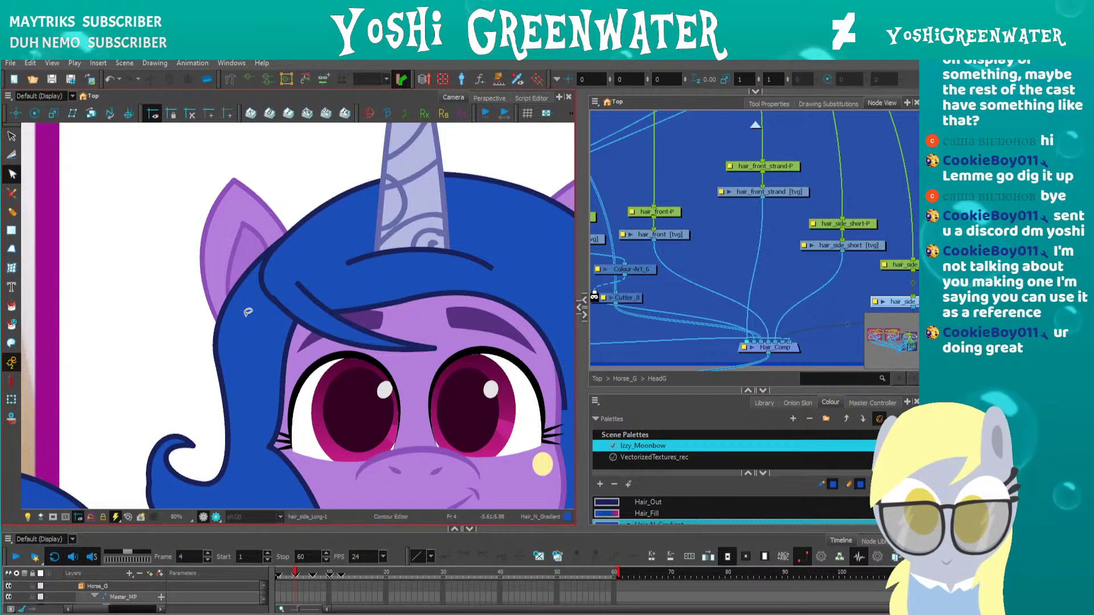
pyautogui.hotkey('shift', 't')
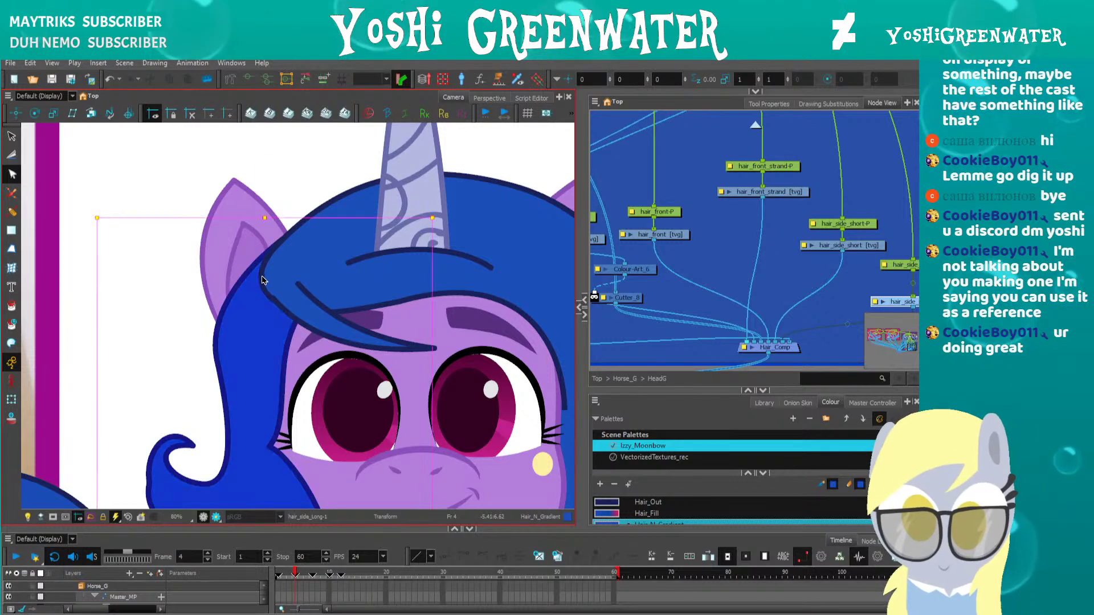
pyautogui.click(274, 282)
pyautogui.moveTo(185, 381); pyautogui.dragTo(178, 308)
pyautogui.click(228, 306)
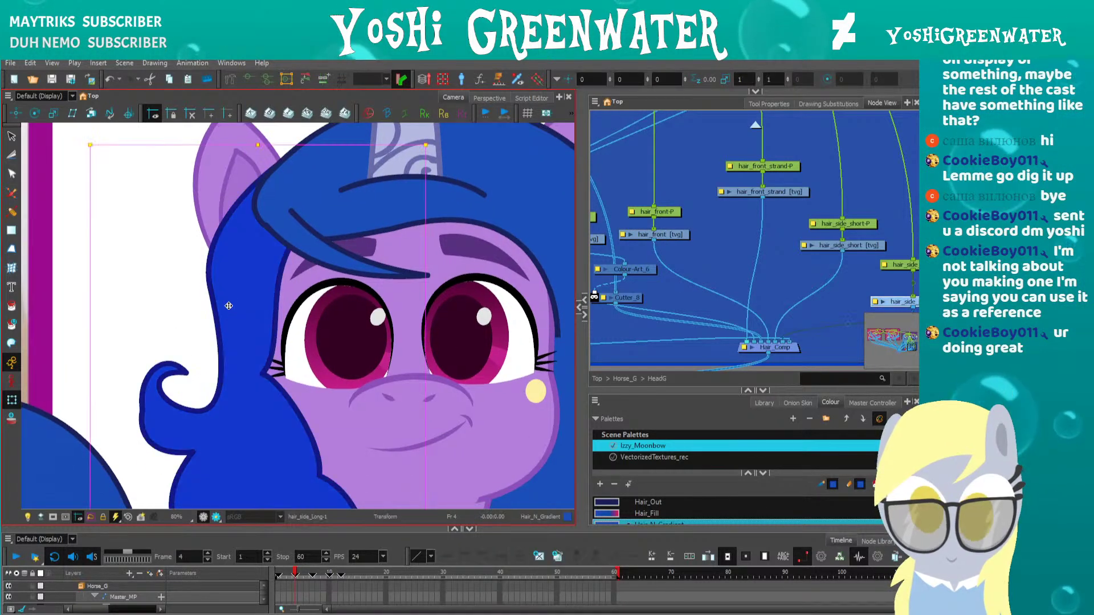
pyautogui.click(275, 207)
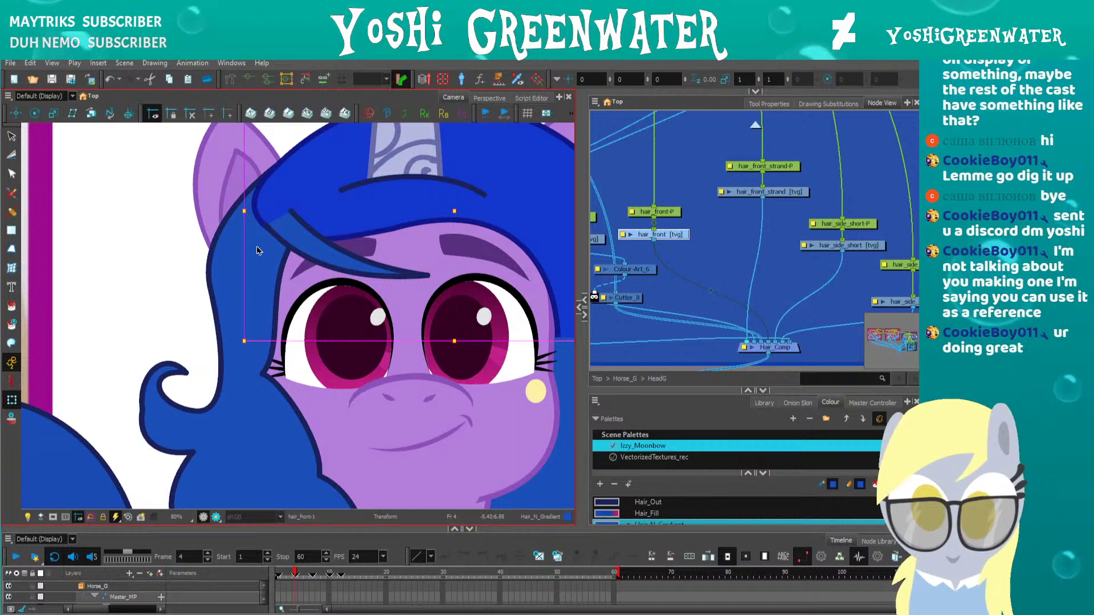
pyautogui.scroll(2, 179, 237)
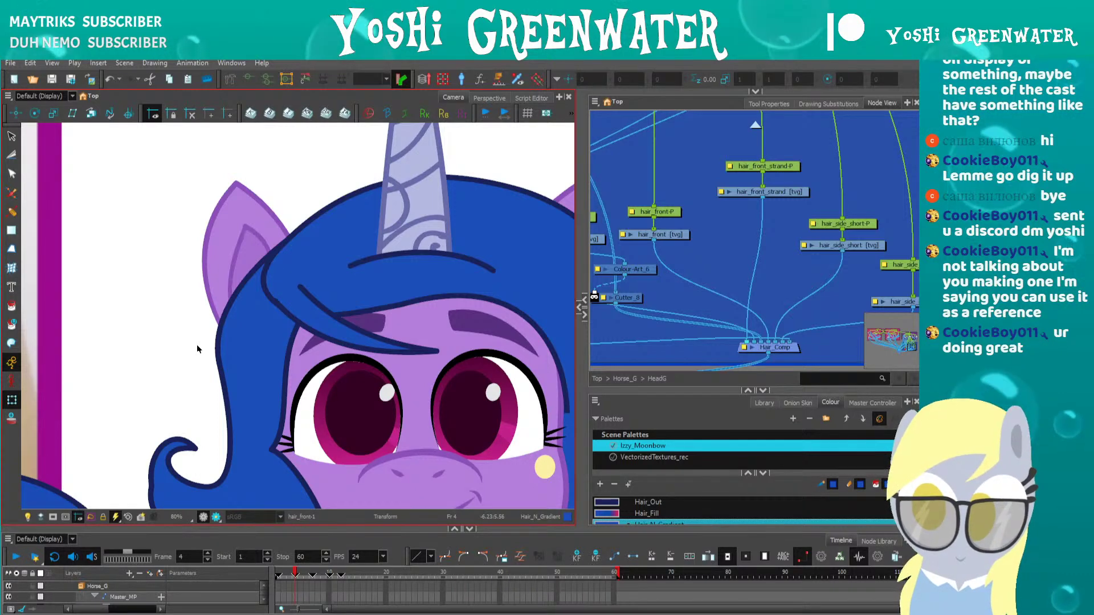
pyautogui.click(237, 349)
pyautogui.click(242, 350)
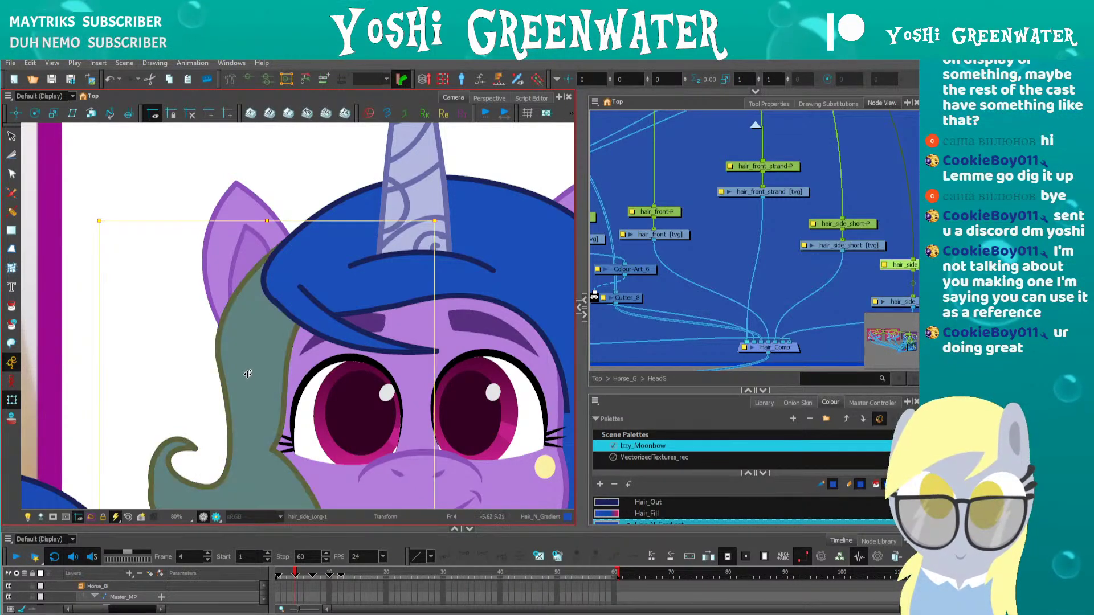
# Check the pivot positions of the hair_horn_cut, hair_front, hair_front_strand and hair_side_short pegs with the Rotate tool
pyautogui.hotkey('shift', 'm')
pyautogui.moveTo(592, 208); pyautogui.dragTo(722, 223)
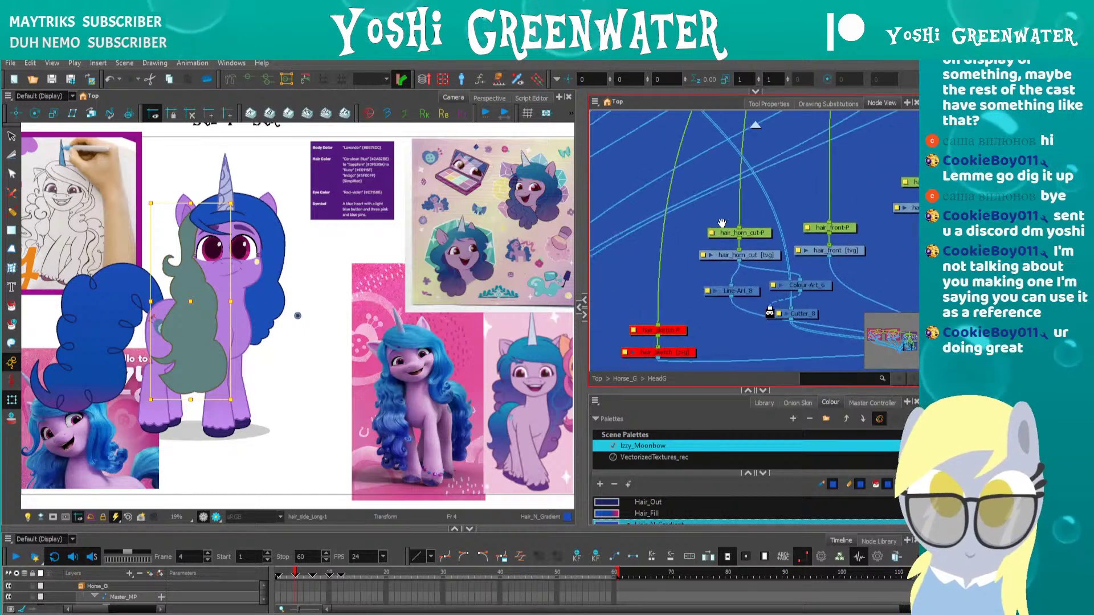
pyautogui.moveTo(671, 290); pyautogui.dragTo(644, 283)
pyautogui.click(695, 228)
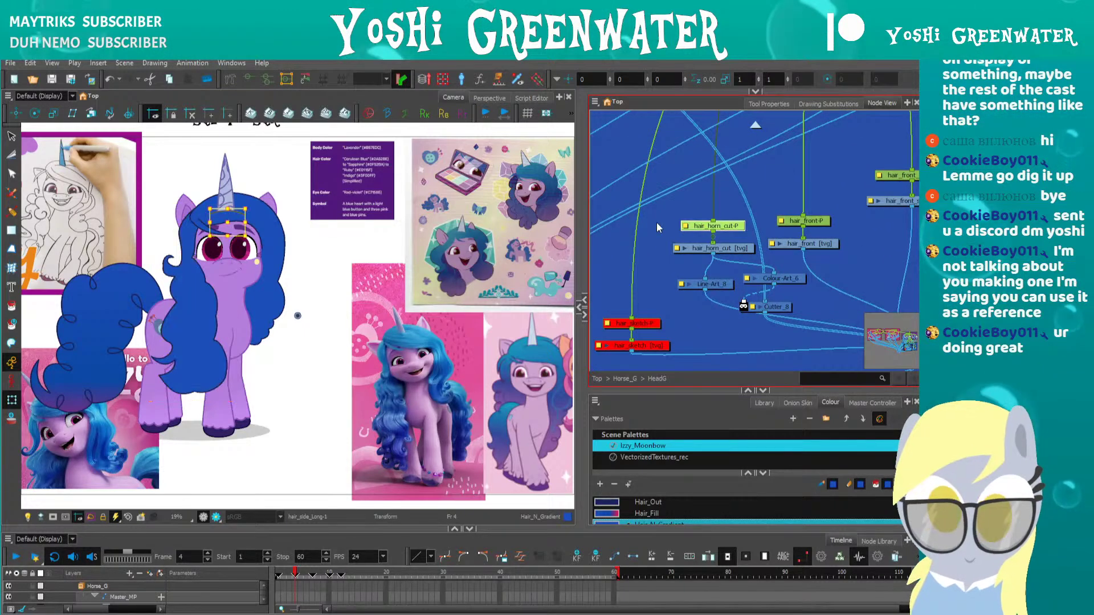
pyautogui.scroll(3, 206, 219)
pyautogui.moveTo(172, 181); pyautogui.dragTo(238, 205)
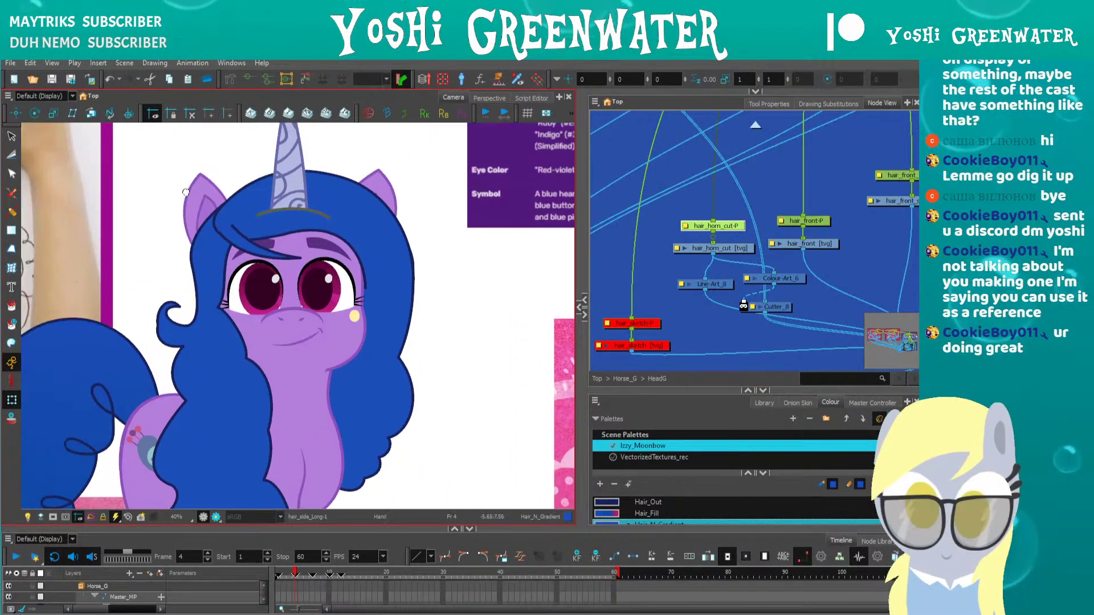
pyautogui.hotkey('alt', '3')
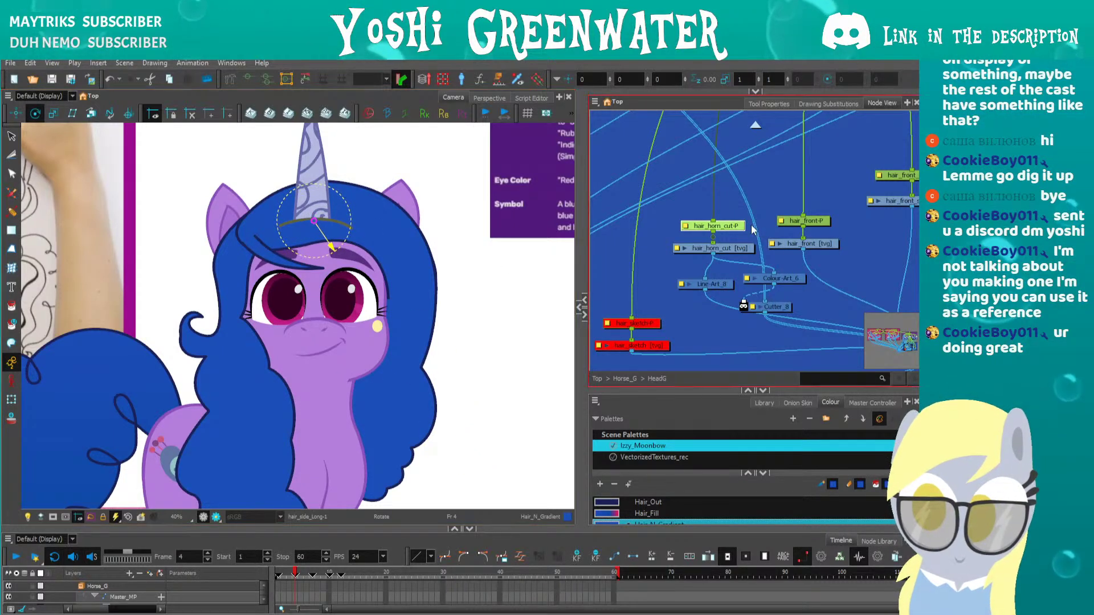
pyautogui.click(792, 221)
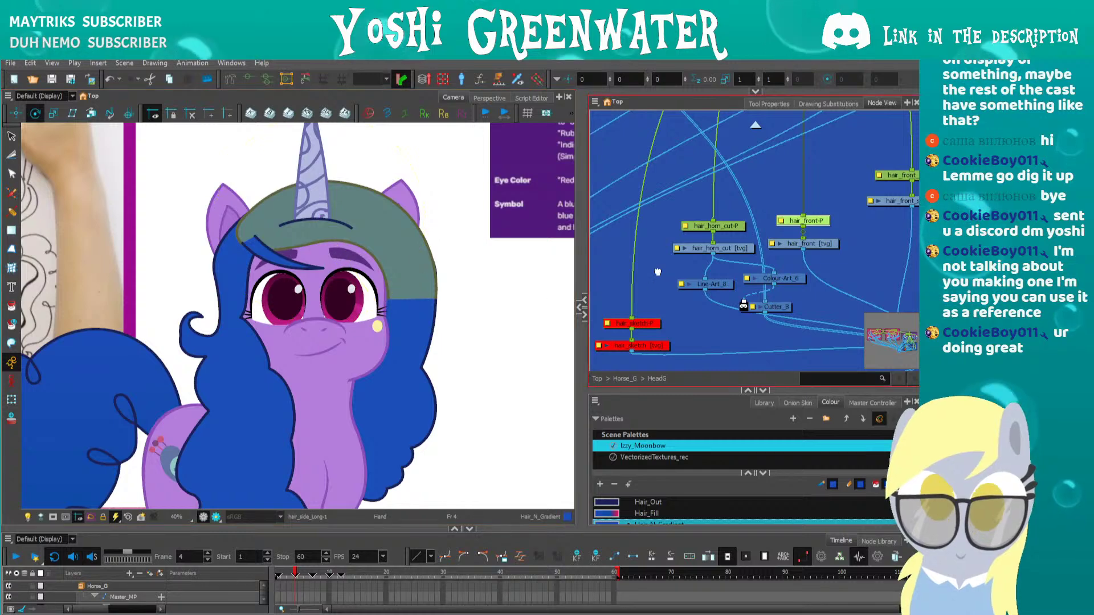
pyautogui.moveTo(859, 195); pyautogui.dragTo(688, 214)
pyautogui.click(723, 193)
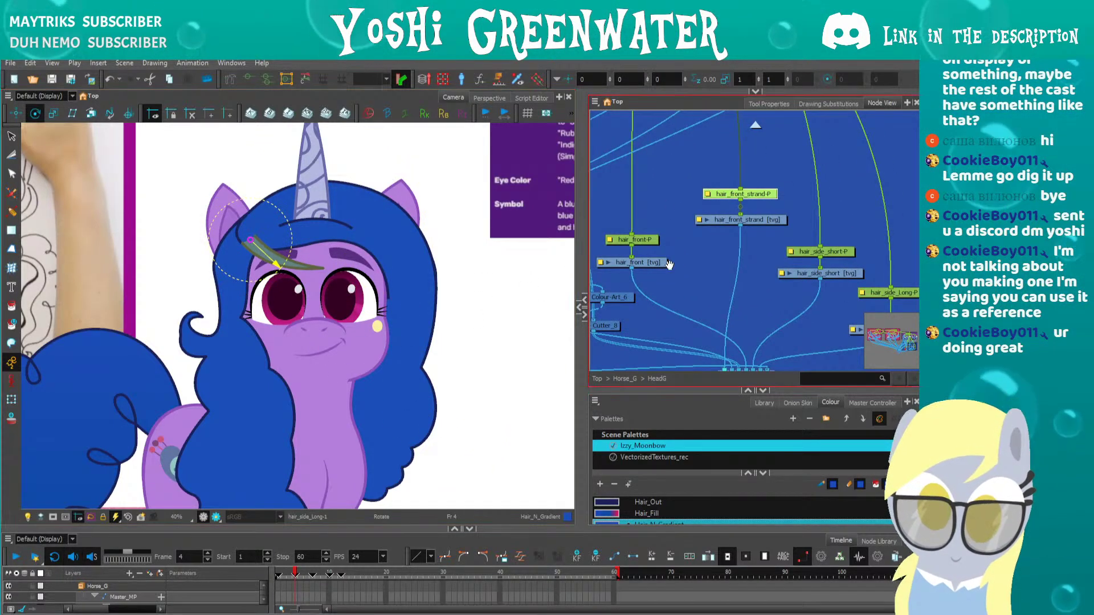
pyautogui.moveTo(828, 245); pyautogui.dragTo(684, 227)
pyautogui.click(677, 233)
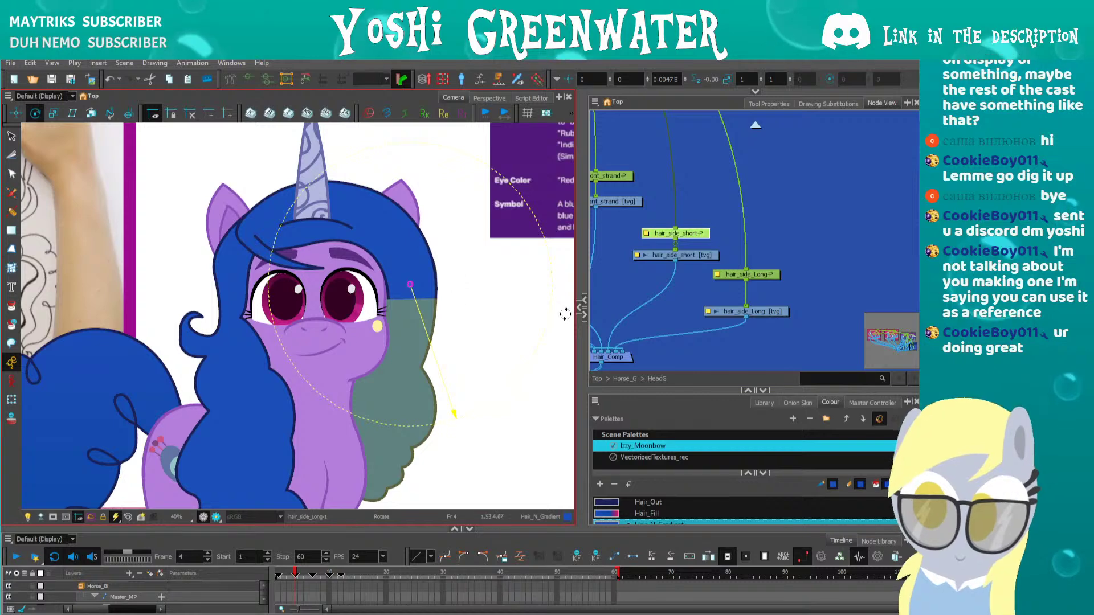
# Set the pivot of the hair_side_Long peg at the root of the long side lock, beside the ear
pyautogui.click(735, 274)
pyautogui.moveTo(459, 429); pyautogui.dragTo(233, 182)
pyautogui.hotkey('shift', 'm')
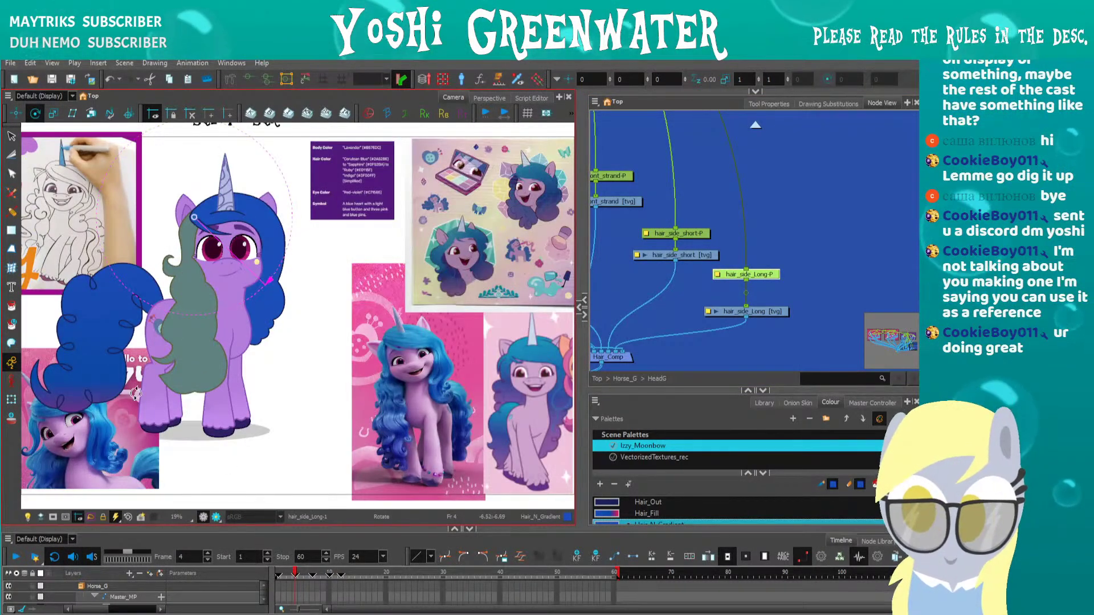
# Test the long side lock's pivot by rotating the lock toward the tail, and undo the rotation
pyautogui.hotkey('shift', 't')
pyautogui.moveTo(143, 410); pyautogui.dragTo(72, 376)
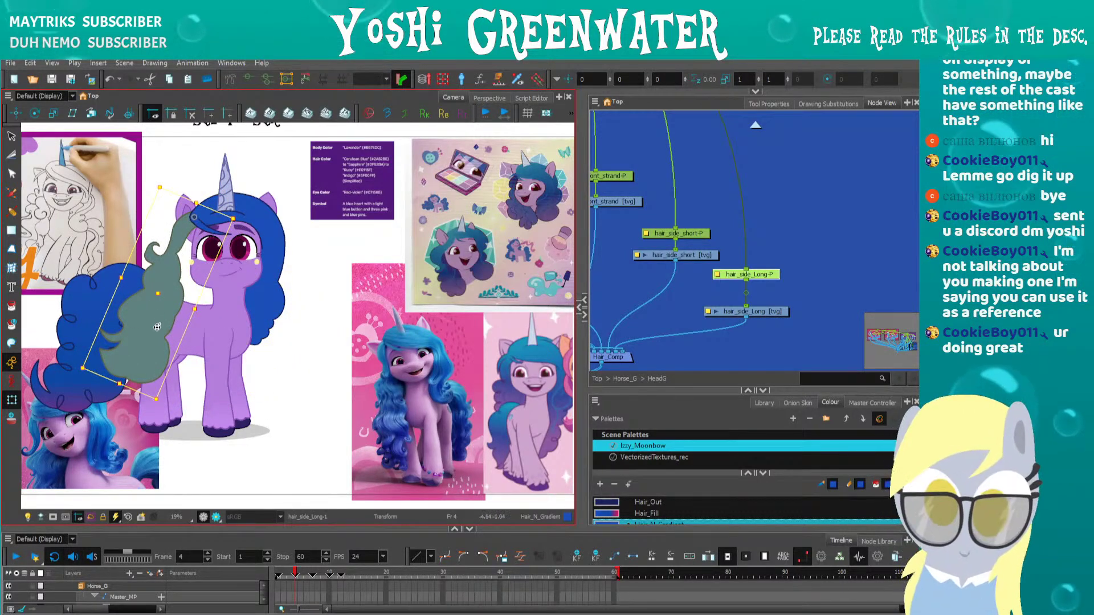
pyautogui.hotkey('ctrl', 'z')
pyautogui.click(237, 463)
# Search the node library for "spring" and add a Dynamic Spring node beside the hair_side_Long peg
pyautogui.moveTo(171, 351); pyautogui.dragTo(234, 373)
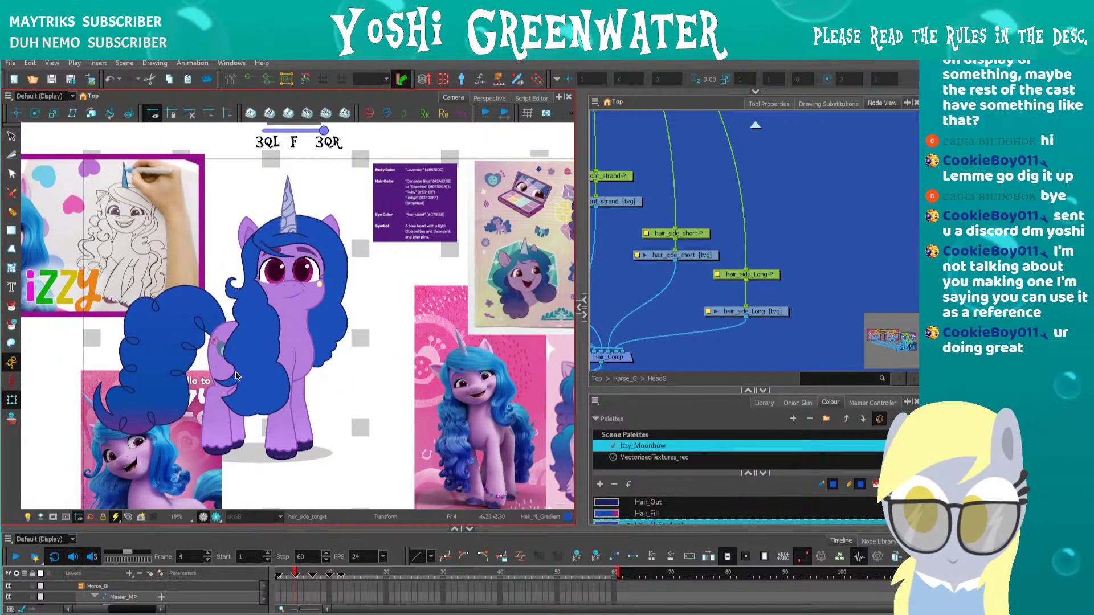
pyautogui.scroll(2, 265, 312)
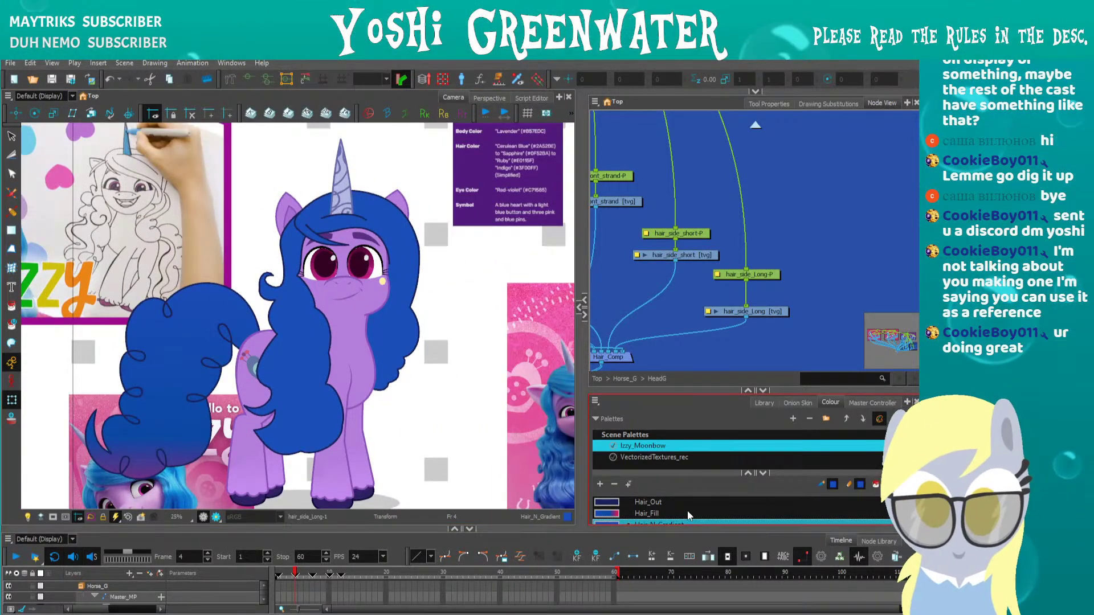
pyautogui.click(872, 541)
pyautogui.moveTo(536, 529); pyautogui.dragTo(398, 410)
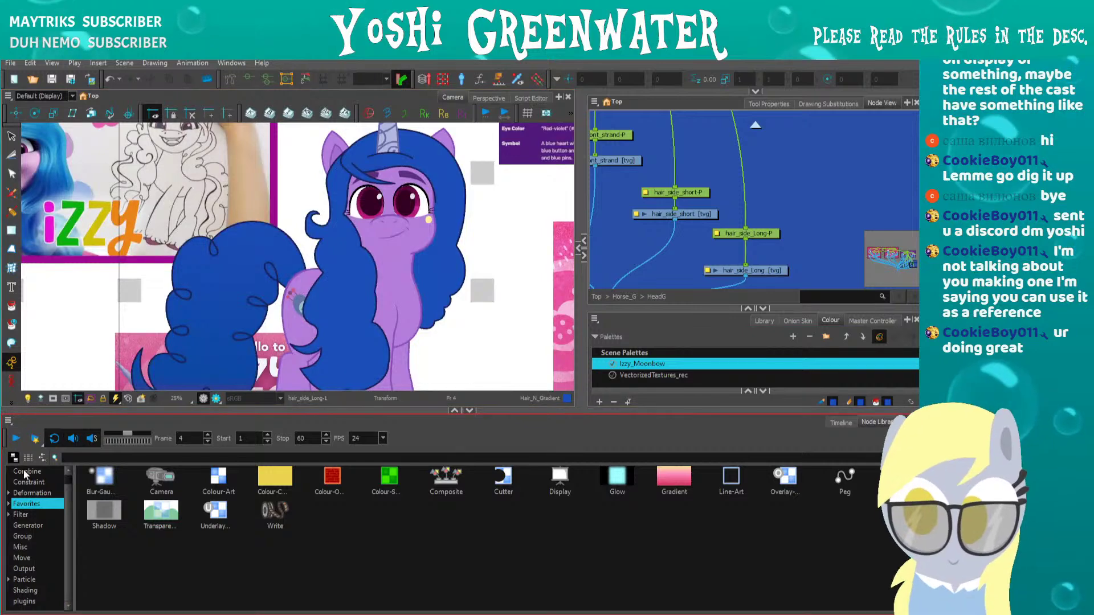
pyautogui.click(94, 458)
pyautogui.write('spring')
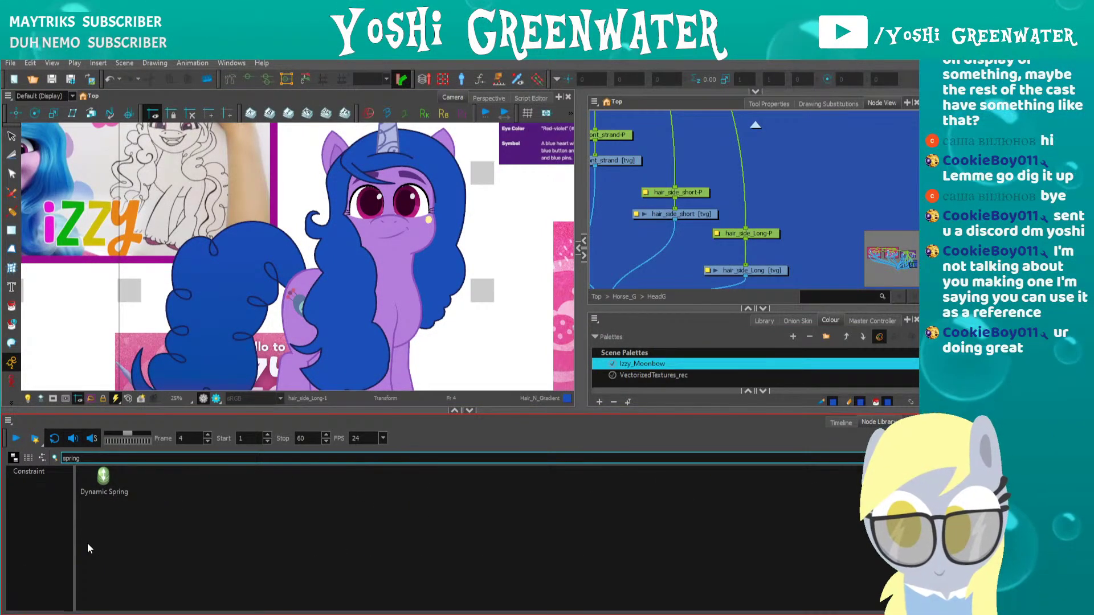
pyautogui.click(108, 488)
pyautogui.moveTo(103, 482); pyautogui.dragTo(793, 186)
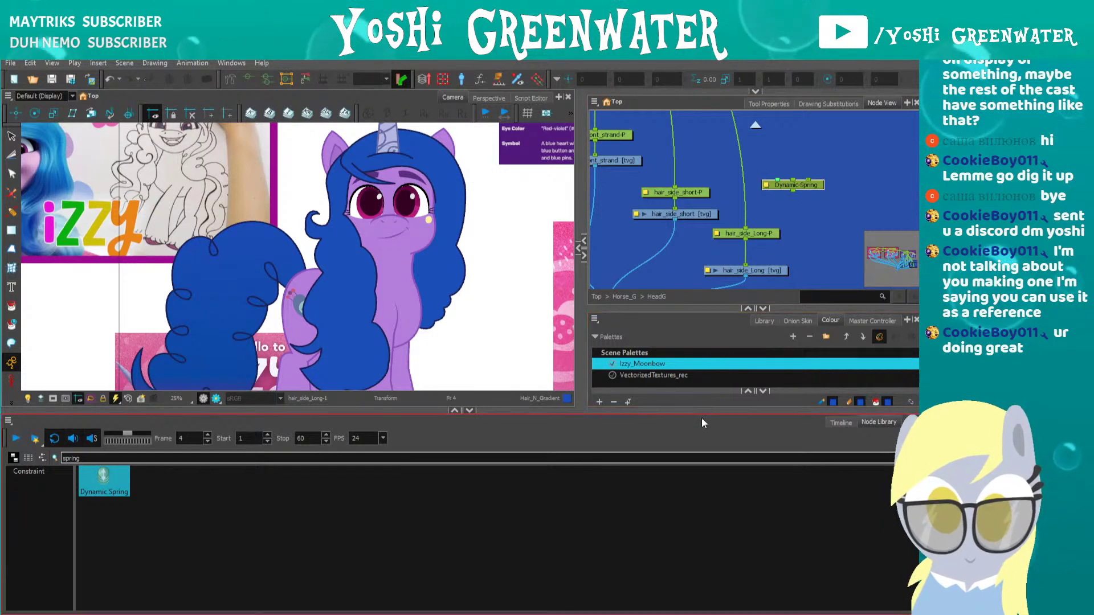
pyautogui.moveTo(705, 411); pyautogui.dragTo(713, 507)
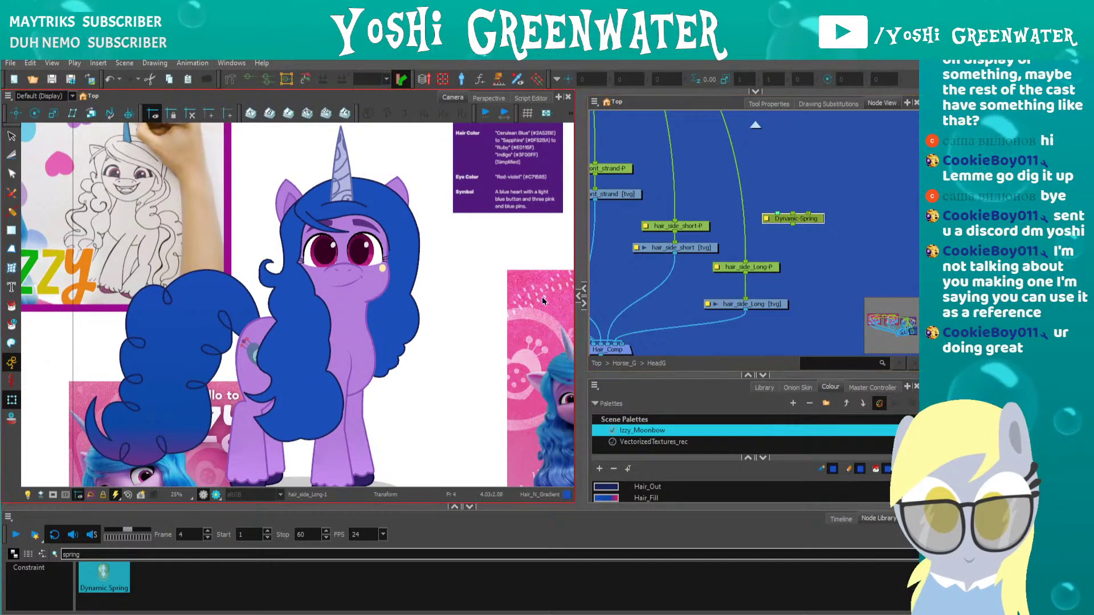
# Show the Dynamic-Spring node's layer properties beside the camera view, wide enough to examine its tension and inertia settings
pyautogui.click(578, 296)
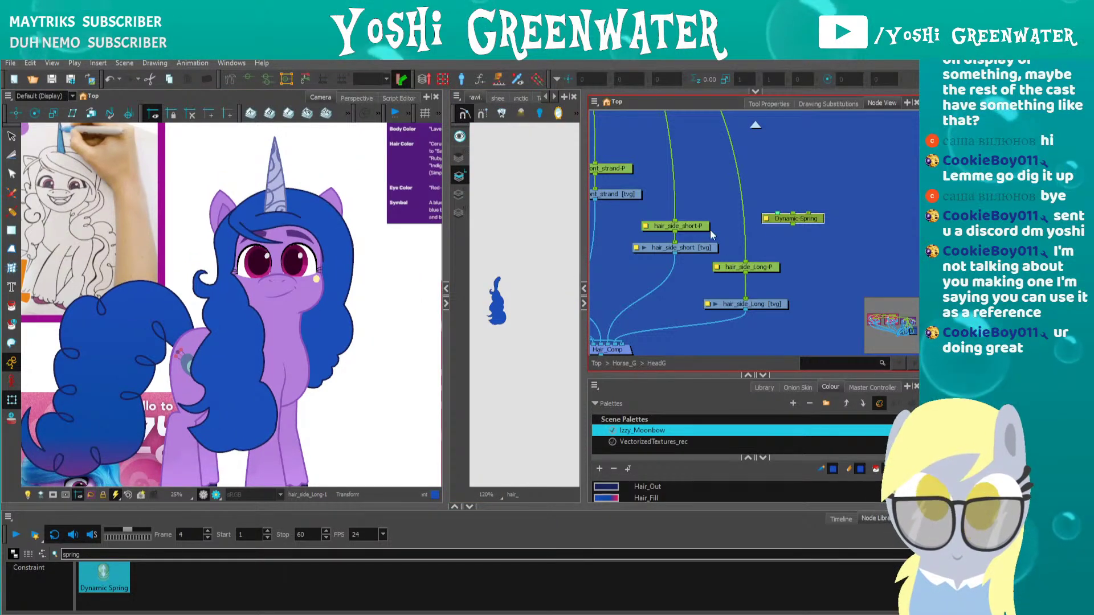
pyautogui.moveTo(447, 172); pyautogui.dragTo(377, 172)
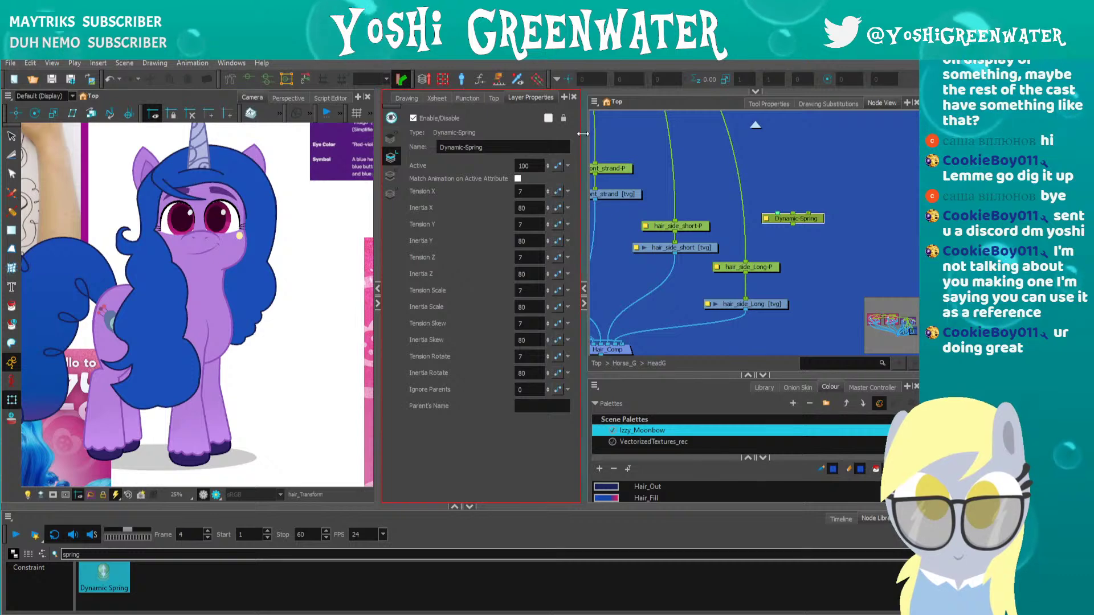
pyautogui.moveTo(582, 134); pyautogui.dragTo(660, 136)
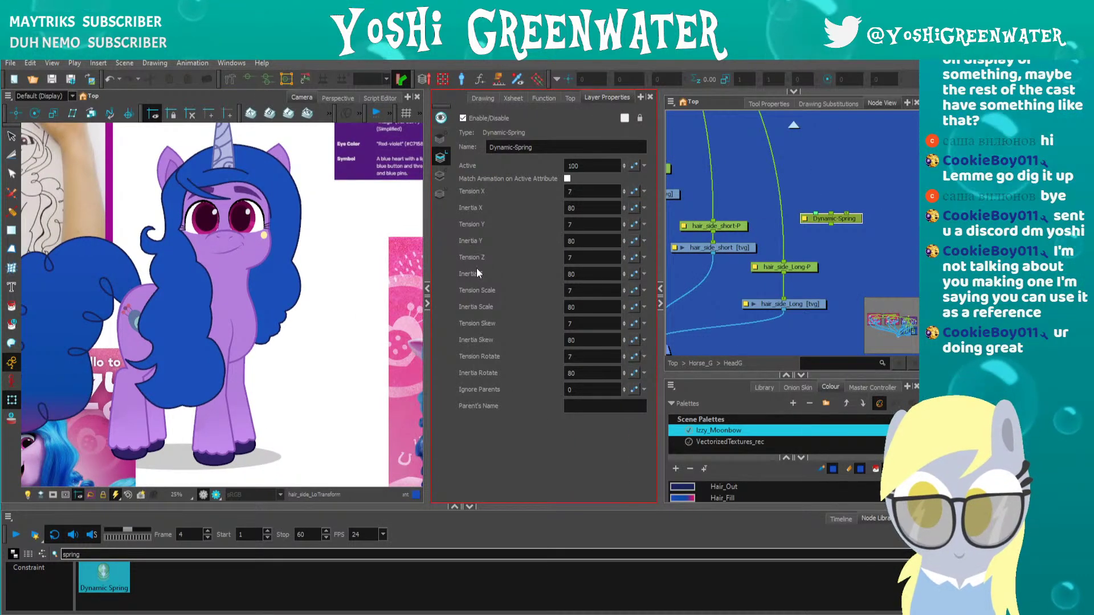
pyautogui.moveTo(842, 217); pyautogui.dragTo(846, 211)
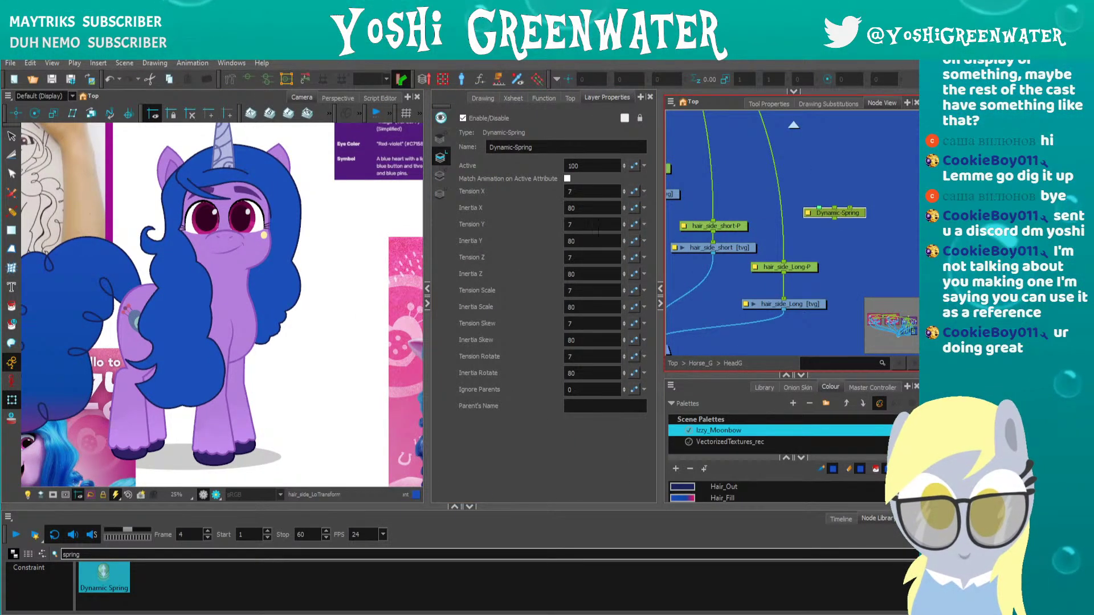
pyautogui.click(534, 299)
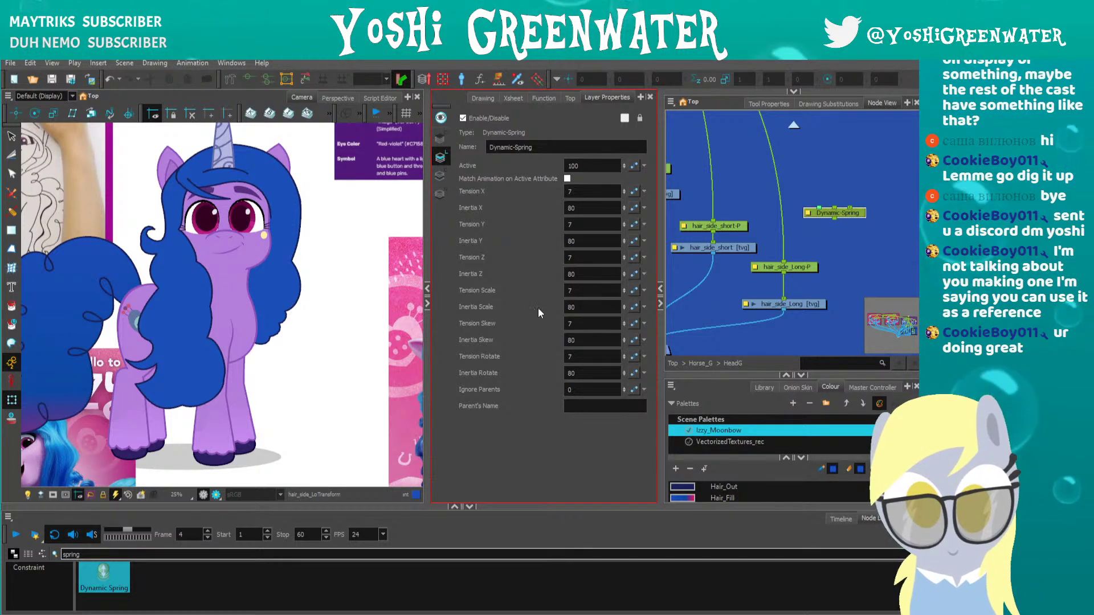
# Move the unconnected Dynamic-Spring node up and away from the long side lock's nodes, and deselect it
pyautogui.moveTo(851, 210); pyautogui.dragTo(855, 192)
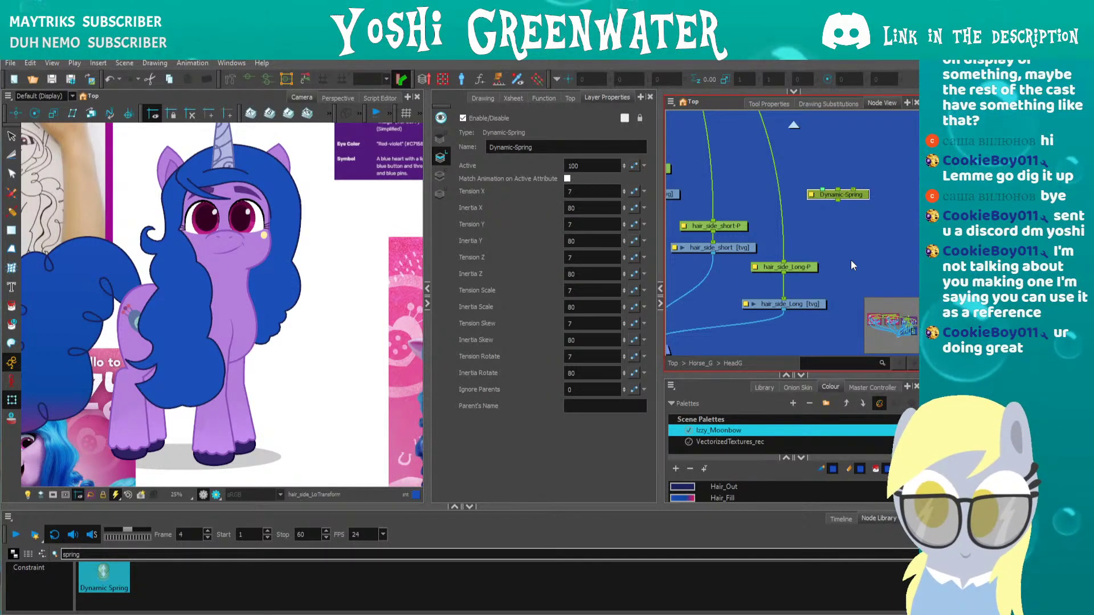
pyautogui.moveTo(860, 196); pyautogui.dragTo(884, 174)
pyautogui.click(838, 221)
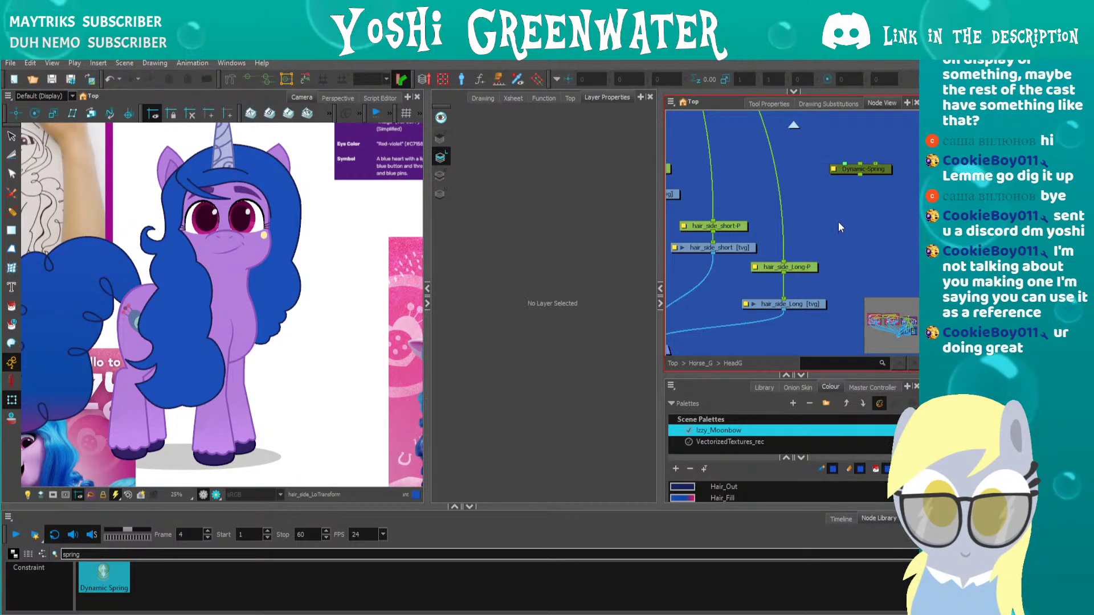
pyautogui.scroll(-5, 848, 234)
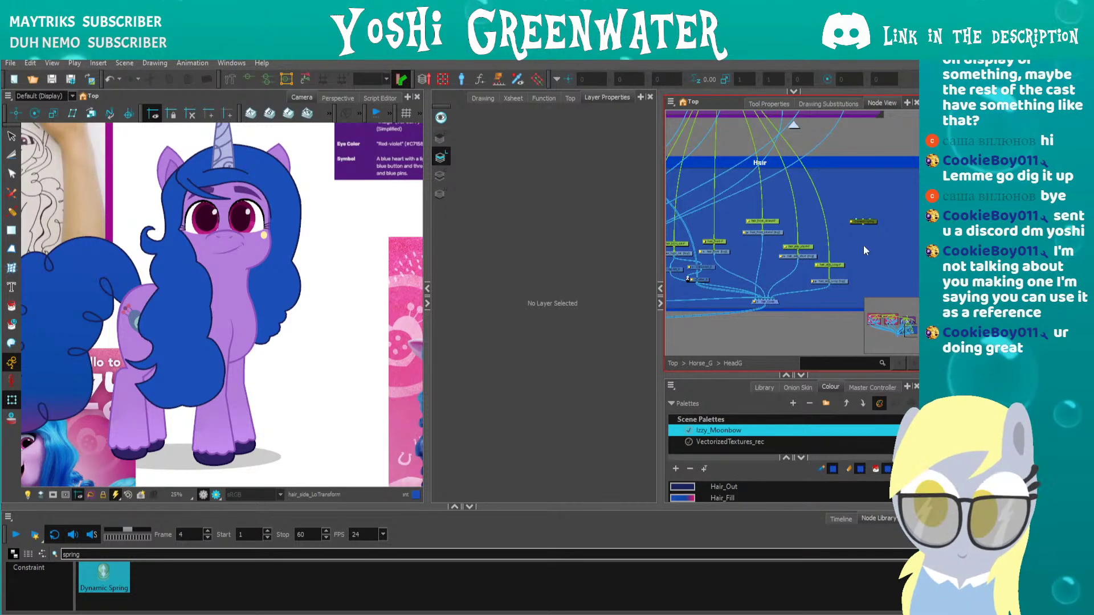
# Collapse the layer properties area to widen the camera view, and select the front hair piece on the head
pyautogui.moveTo(351, 298); pyautogui.dragTo(370, 330)
pyautogui.click(354, 196)
pyautogui.hotkey('shift', 'm')
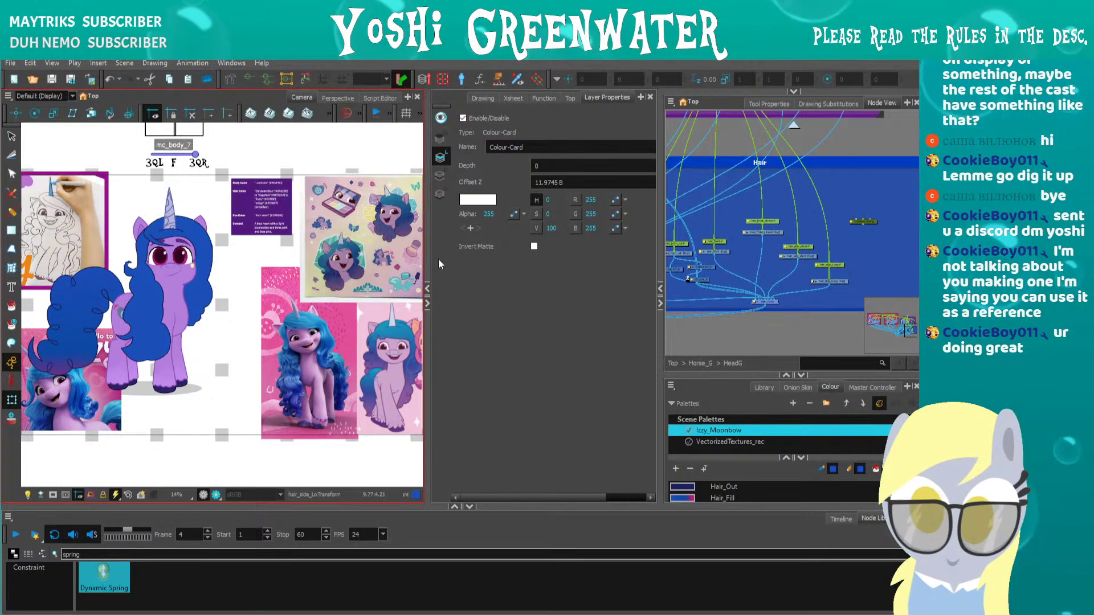
pyautogui.moveTo(662, 262); pyautogui.dragTo(528, 262)
pyautogui.click(345, 303)
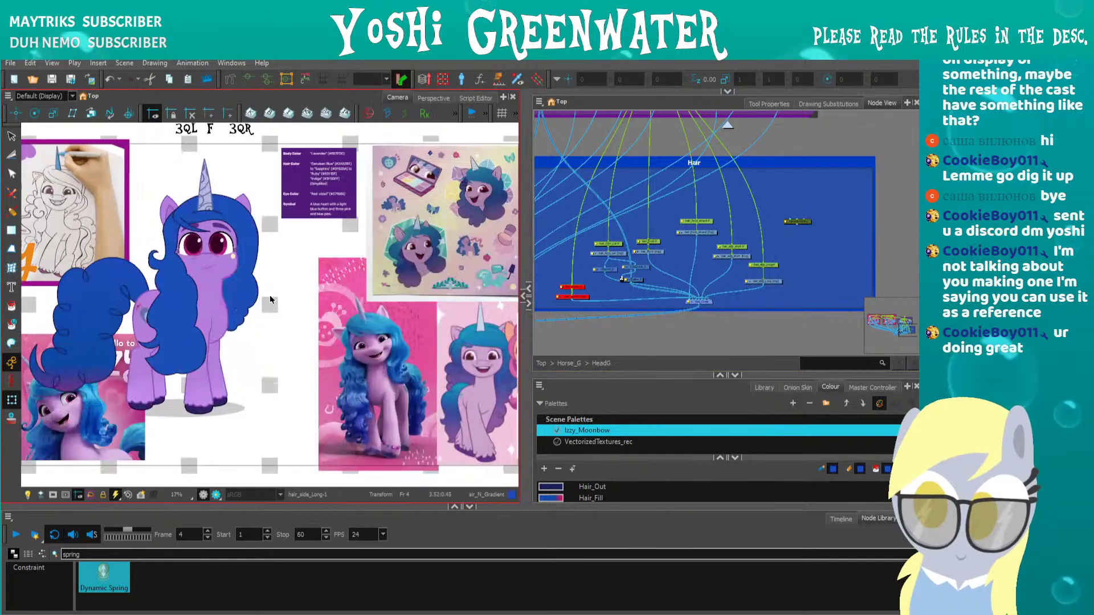
pyautogui.scroll(3, 168, 233)
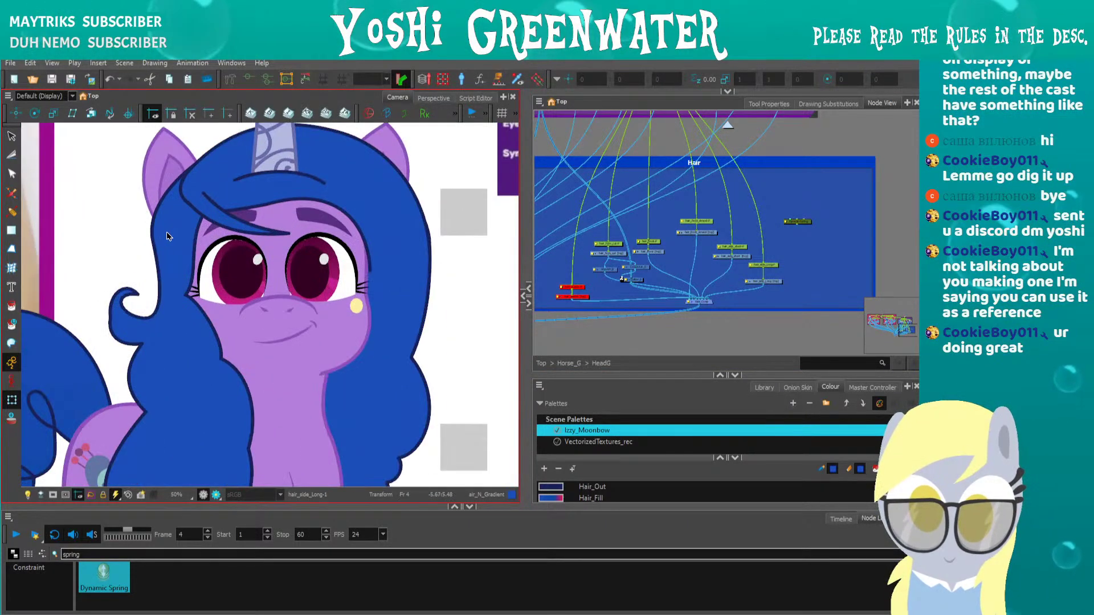
pyautogui.click(195, 179)
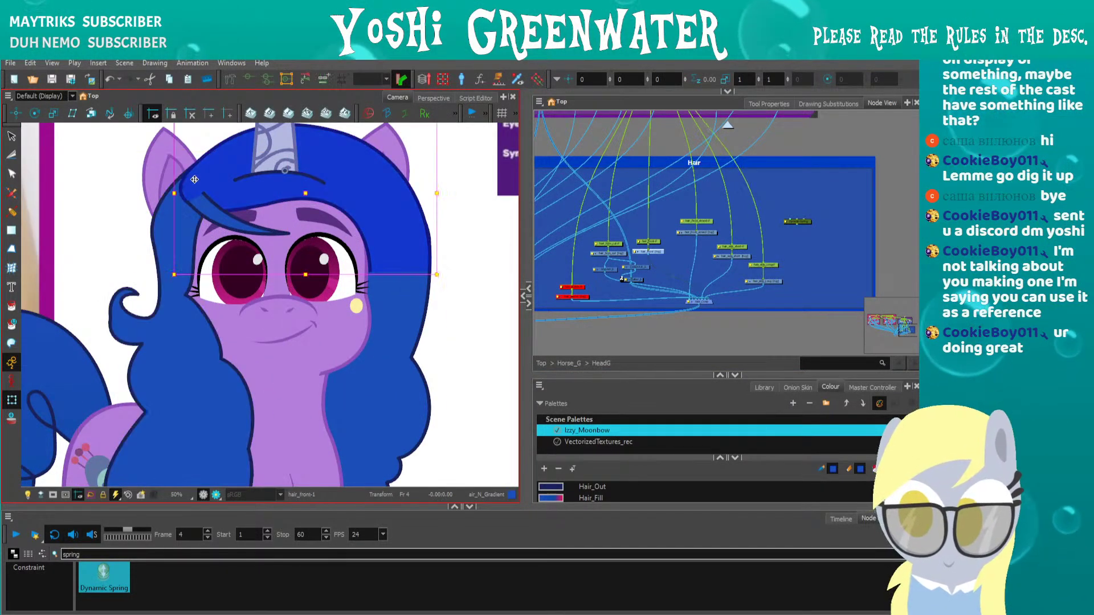
# Select the peg of the long side lock from its drawing on the character's head
pyautogui.press('b')
pyautogui.moveTo(132, 211); pyautogui.dragTo(179, 251)
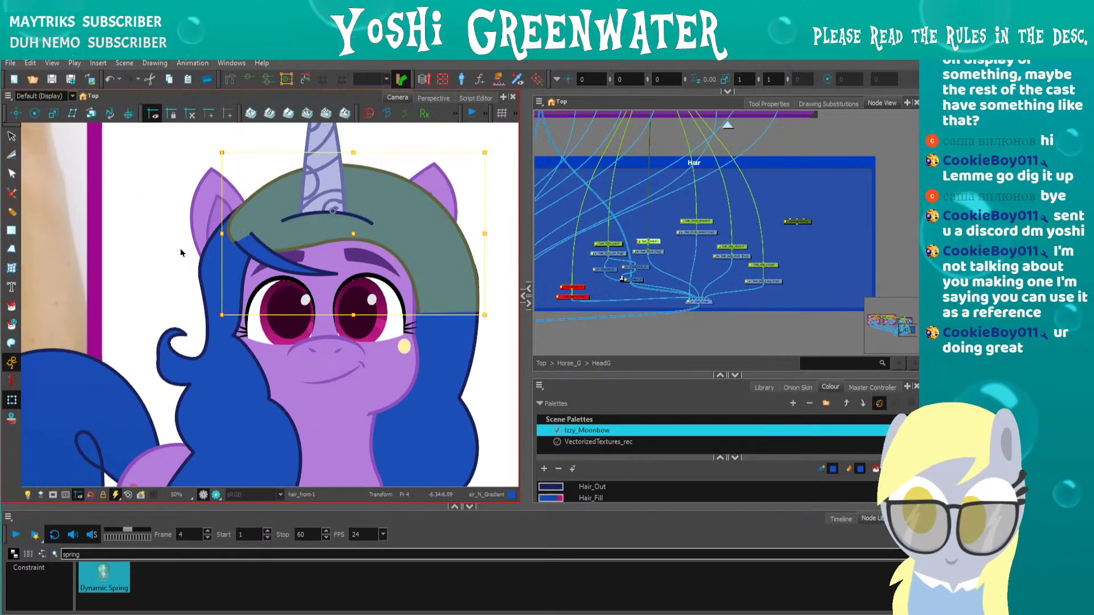
pyautogui.click(213, 279)
pyautogui.press('b')
pyautogui.moveTo(223, 447)
pyautogui.mouseDown()
pyautogui.moveTo(199, 447)
pyautogui.moveTo(212, 427)
pyautogui.moveTo(223, 447)
pyautogui.mouseUp()
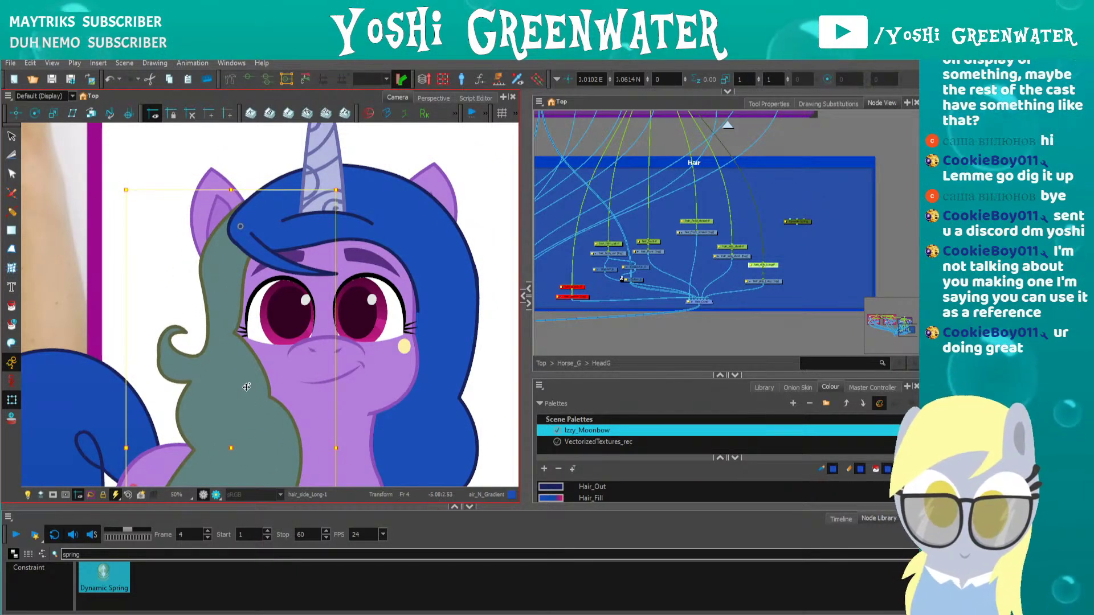
# Enlarge the node network area and move the hair_side_Long drawing and its peg slightly away from the hair_side_short nodes
pyautogui.moveTo(527, 260); pyautogui.dragTo(470, 260)
pyautogui.scroll(4, 630, 272)
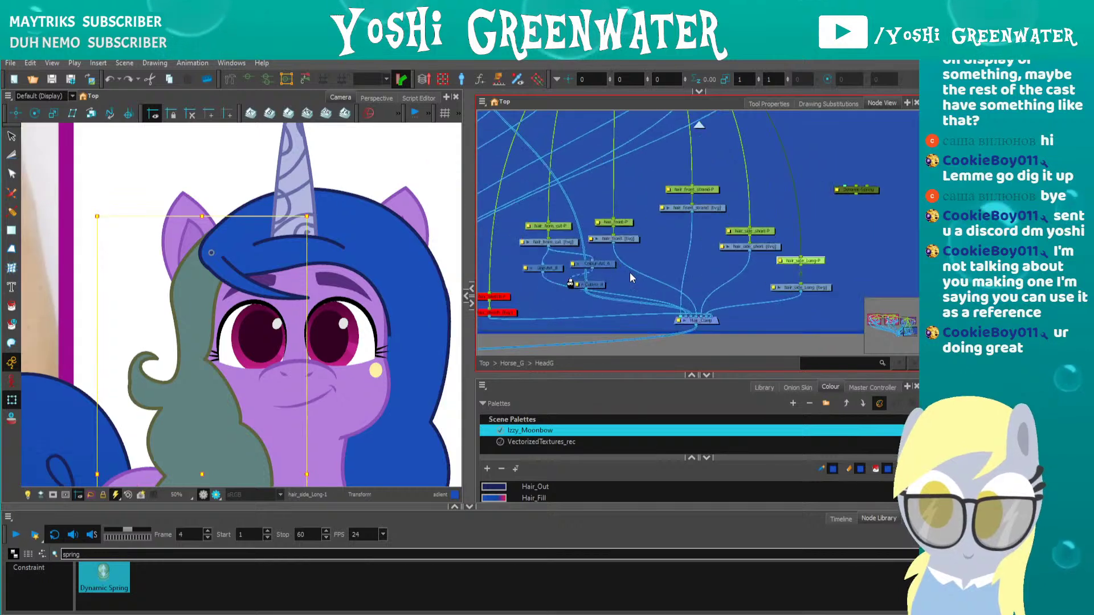
pyautogui.moveTo(658, 373); pyautogui.dragTo(658, 459)
pyautogui.moveTo(690, 314); pyautogui.dragTo(635, 299)
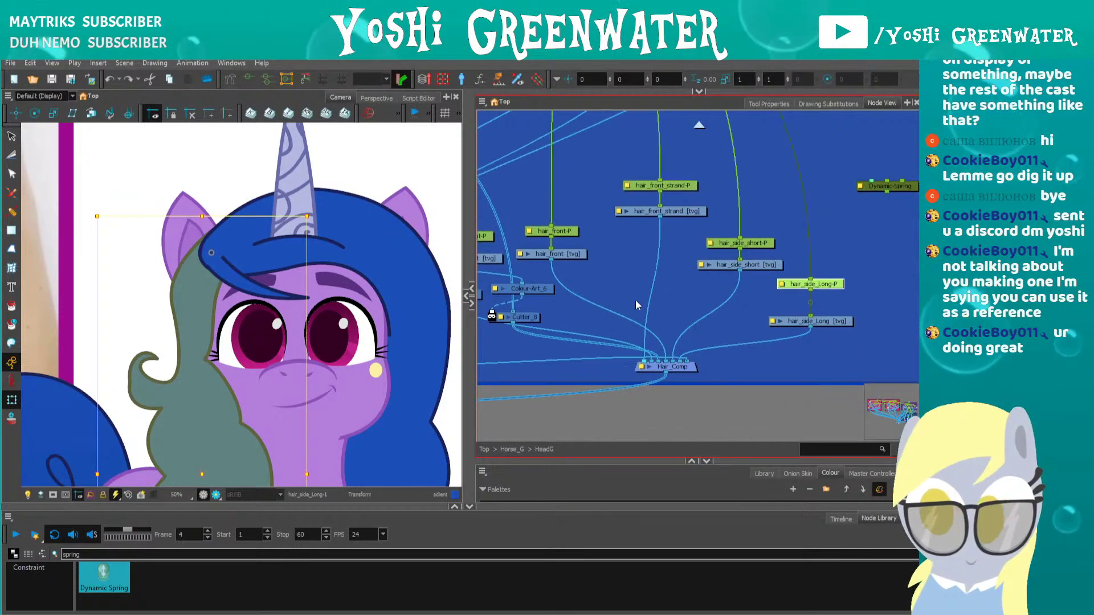
pyautogui.moveTo(760, 257); pyautogui.dragTo(833, 358)
pyautogui.moveTo(815, 285); pyautogui.dragTo(833, 284)
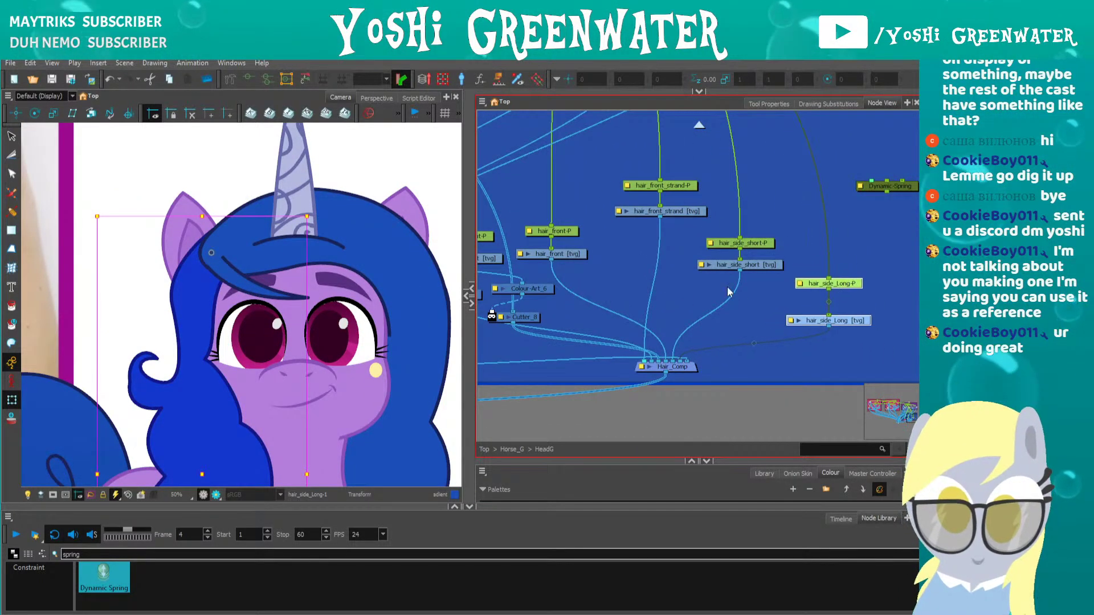
# Try to use hair_front as an inverted matte on the hair_side_Long drawing
pyautogui.click(561, 256)
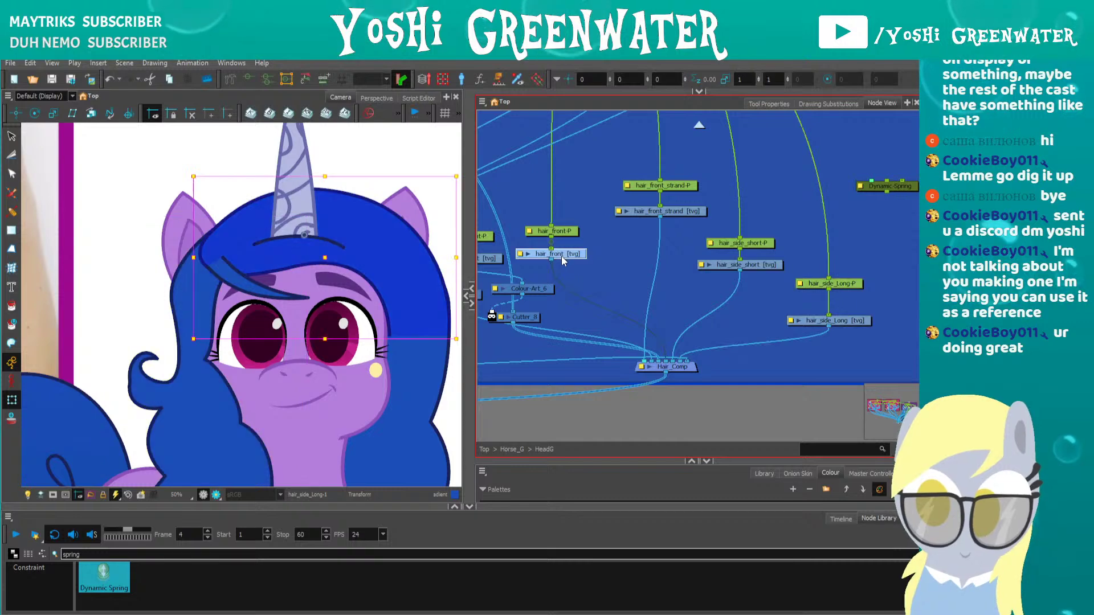
pyautogui.moveTo(551, 260); pyautogui.dragTo(578, 283)
pyautogui.moveTo(733, 321); pyautogui.dragTo(792, 321)
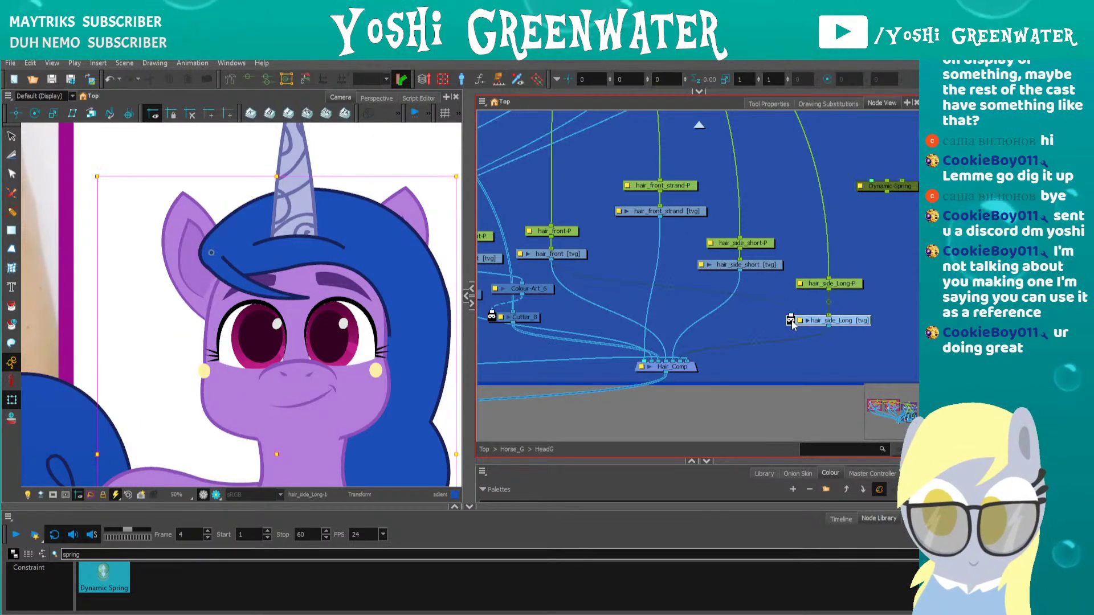
pyautogui.click(780, 337)
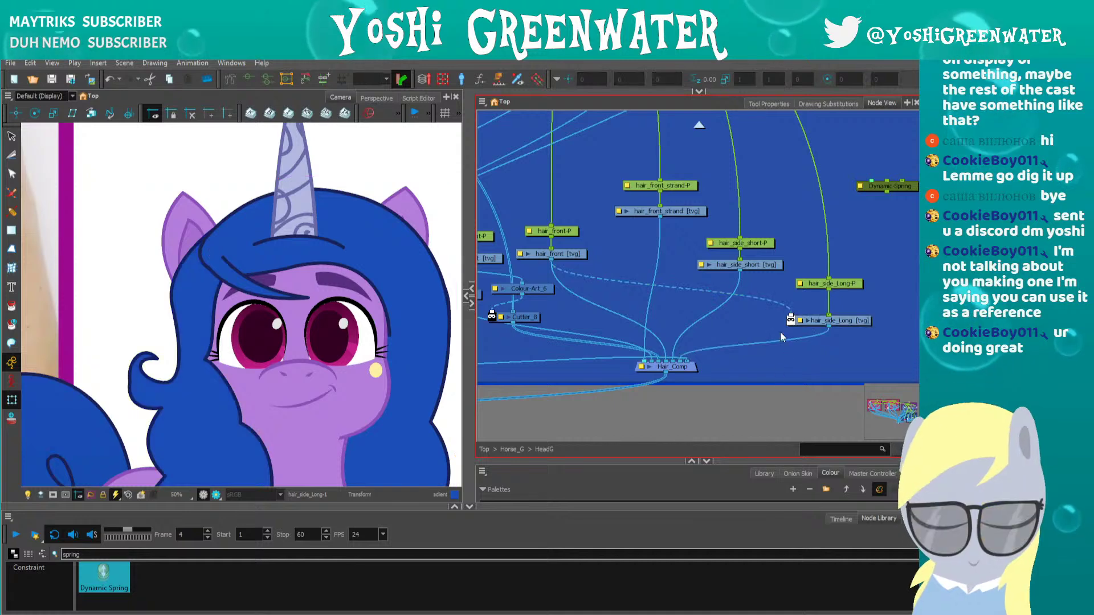
# Reverse the matte connection so that hair_side_Long cuts the hair_front drawing, and select the hair_side_Long drawing
pyautogui.moveTo(769, 305); pyautogui.dragTo(522, 255)
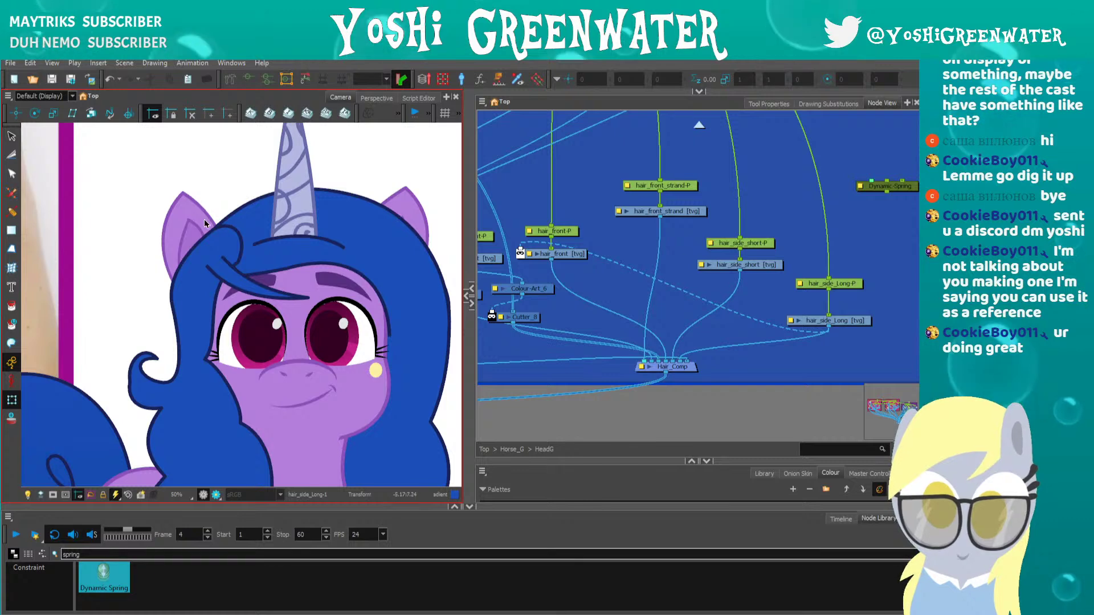
pyautogui.click(218, 236)
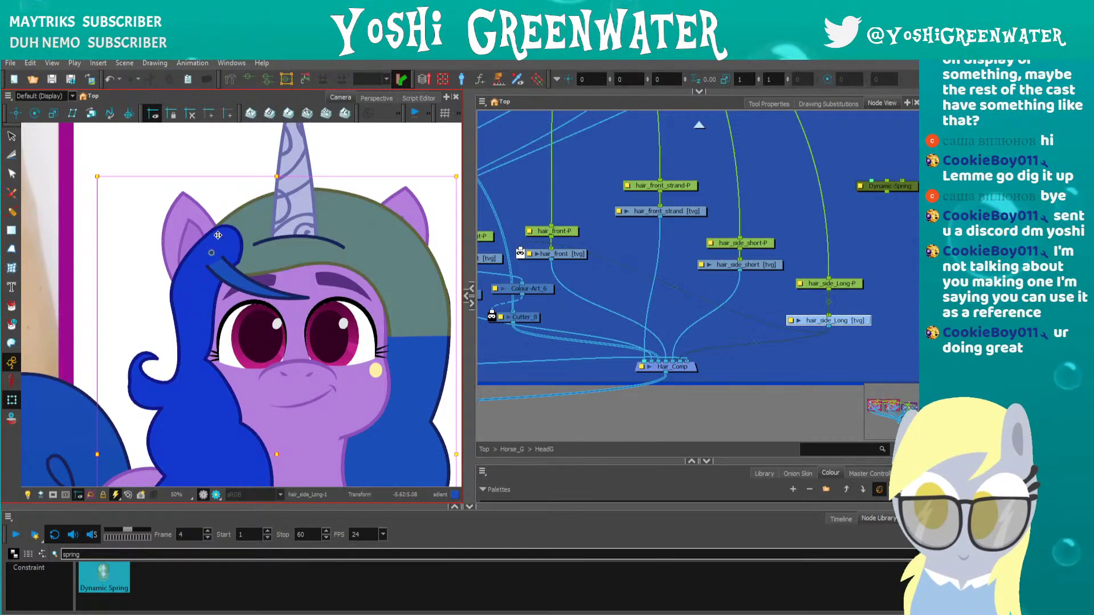
pyautogui.click(743, 317)
pyautogui.click(829, 321)
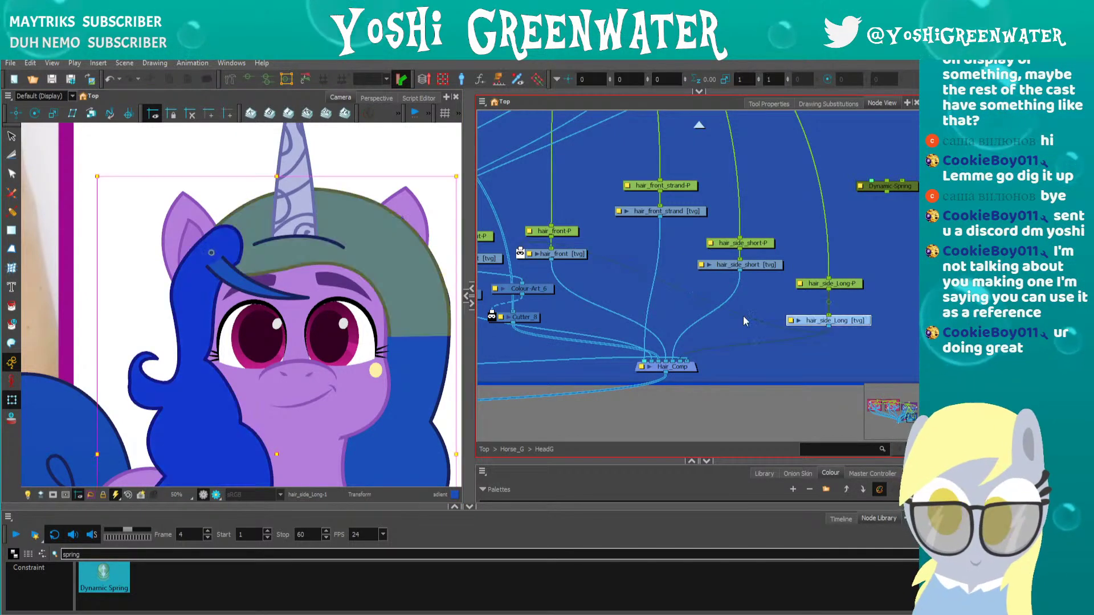
# Show the Drawing view beside the camera view and widen it to display the long side lock
pyautogui.click(466, 296)
pyautogui.click(324, 98)
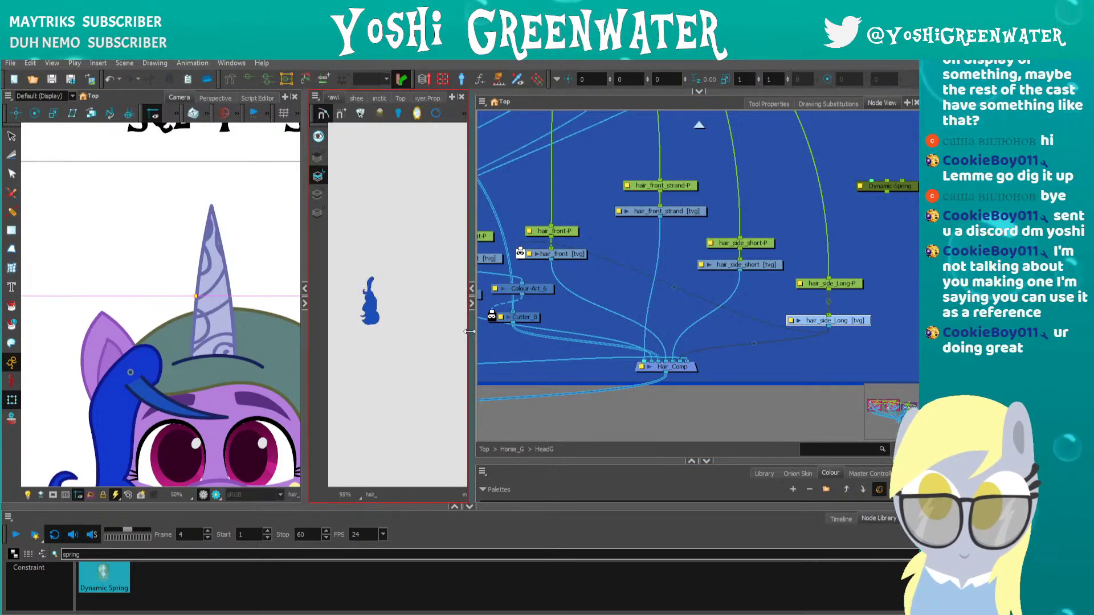
pyautogui.moveTo(472, 357); pyautogui.dragTo(666, 357)
# Try moving the hair_side_Long drawing and its peg to test the front hair's matte, undoing each move
pyautogui.moveTo(169, 460); pyautogui.dragTo(149, 332)
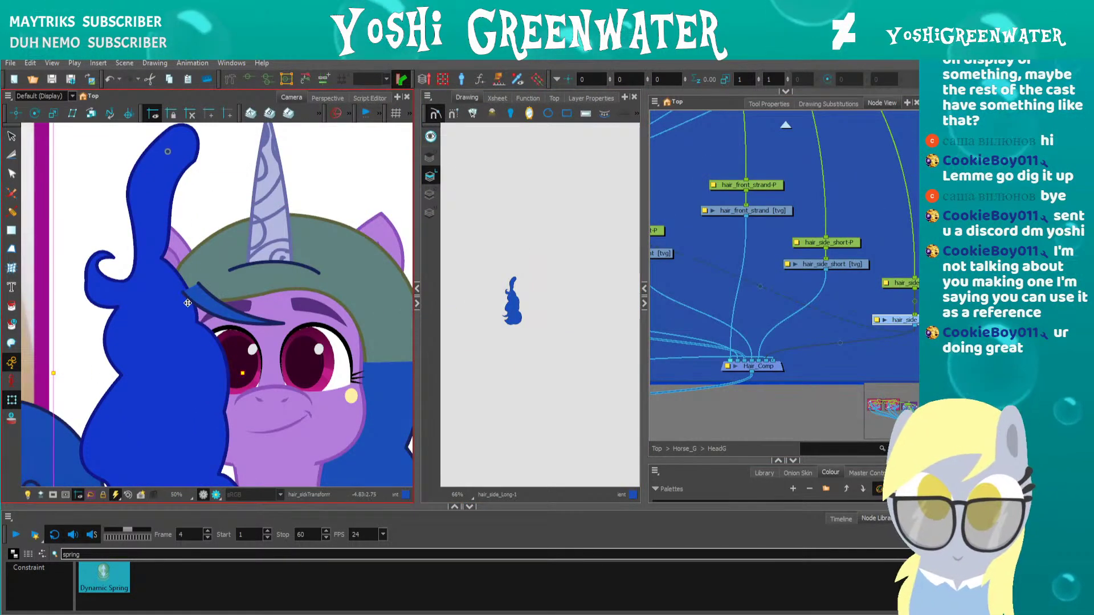
pyautogui.hotkey('ctrl', 'z')
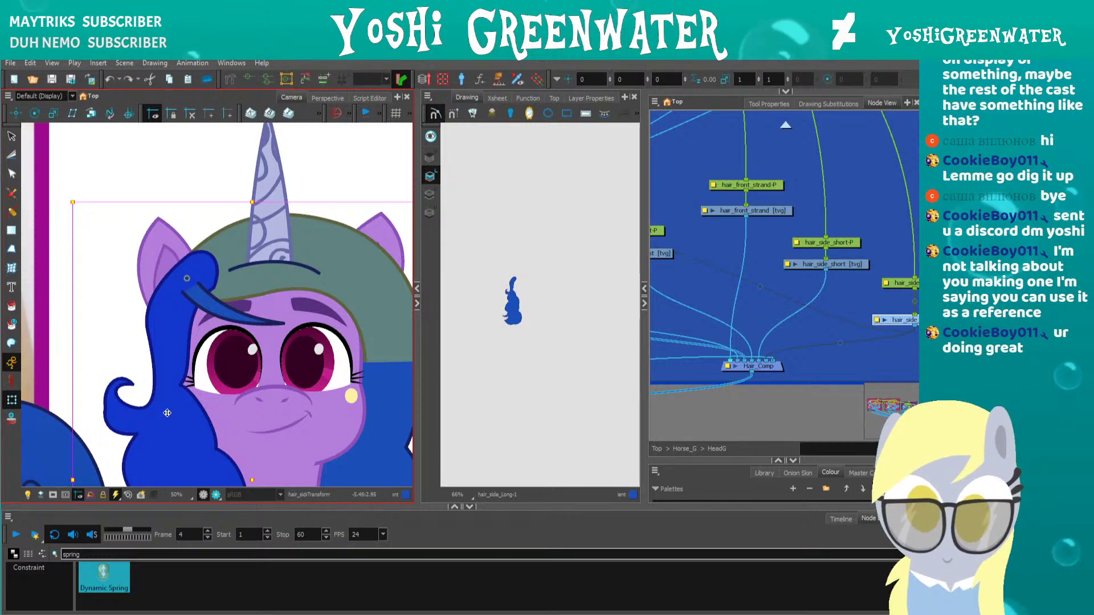
pyautogui.press('space')
pyautogui.moveTo(126, 351); pyautogui.dragTo(115, 274)
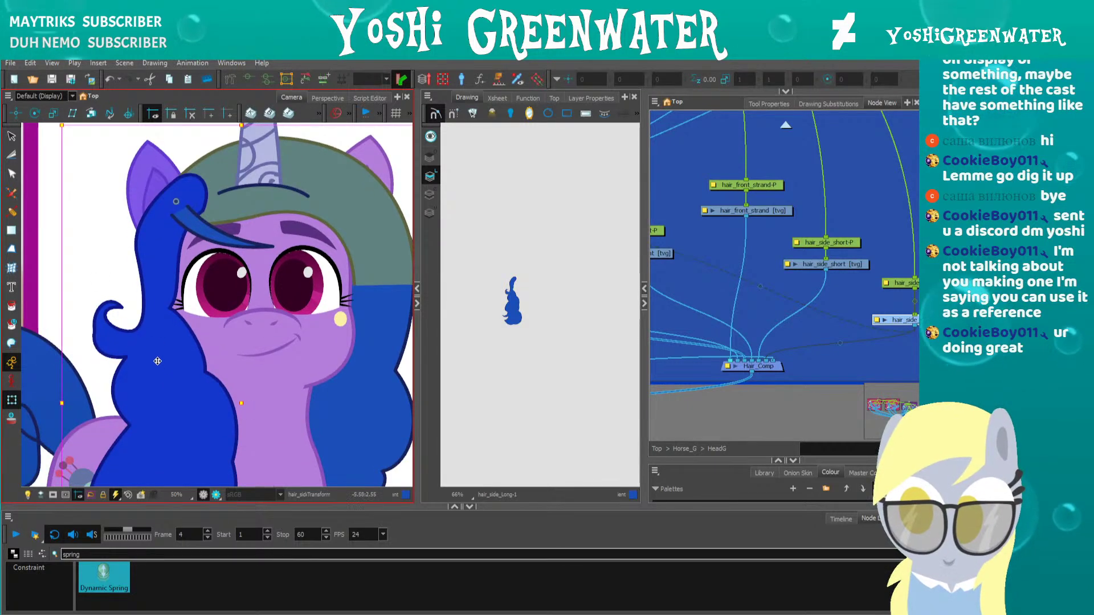
pyautogui.click(681, 416)
pyautogui.click(900, 283)
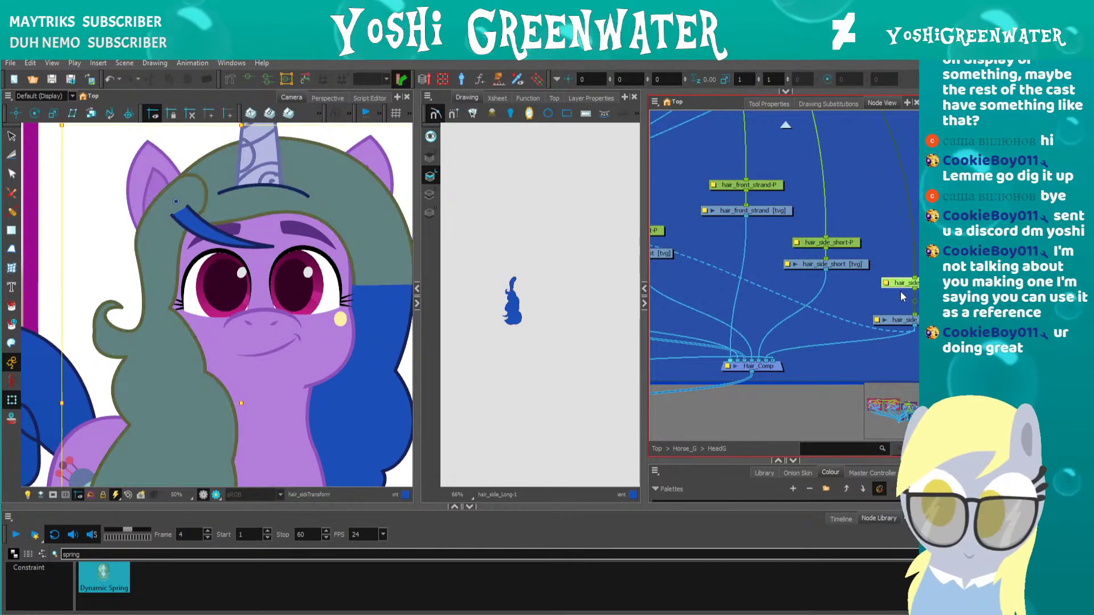
pyautogui.moveTo(234, 402); pyautogui.dragTo(257, 416)
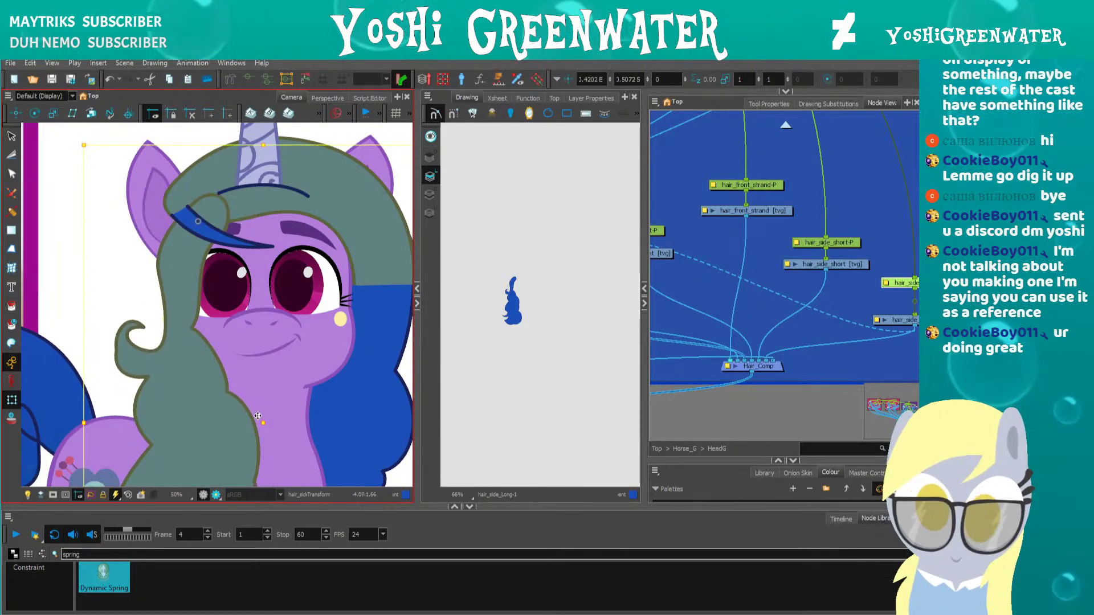
pyautogui.hotkey('ctrl', 'z')
# Expand the hair_front node's thumbnail and set its preview resolution to 1024 px
pyautogui.moveTo(644, 313)
pyautogui.mouseDown()
pyautogui.moveTo(598, 325)
pyautogui.moveTo(735, 355)
pyautogui.mouseUp()
pyautogui.click(706, 283)
pyautogui.scroll(5, 706, 283)
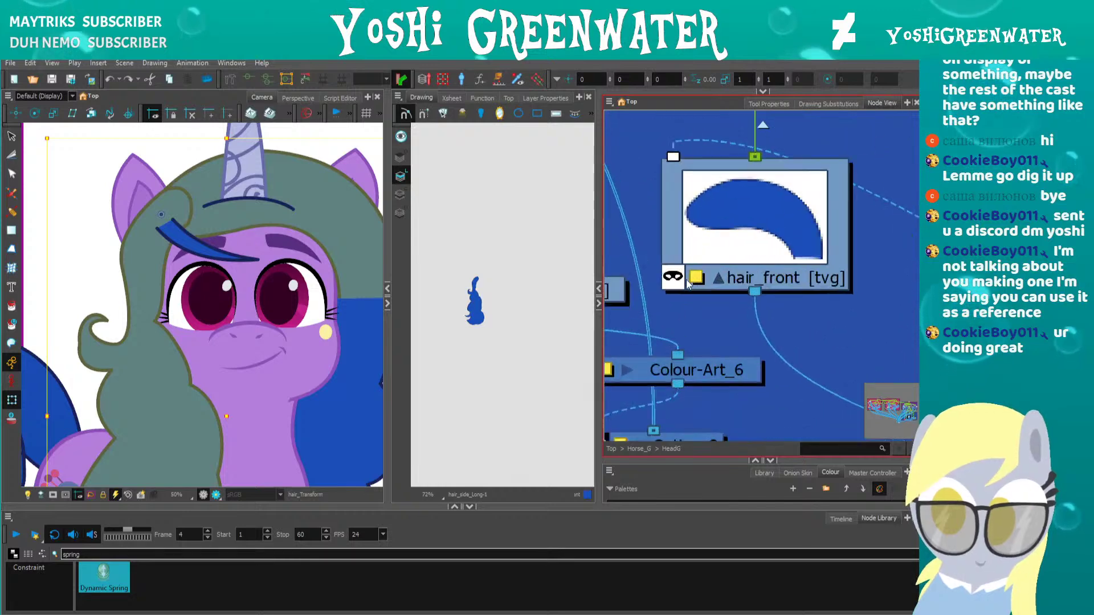
pyautogui.click(700, 248)
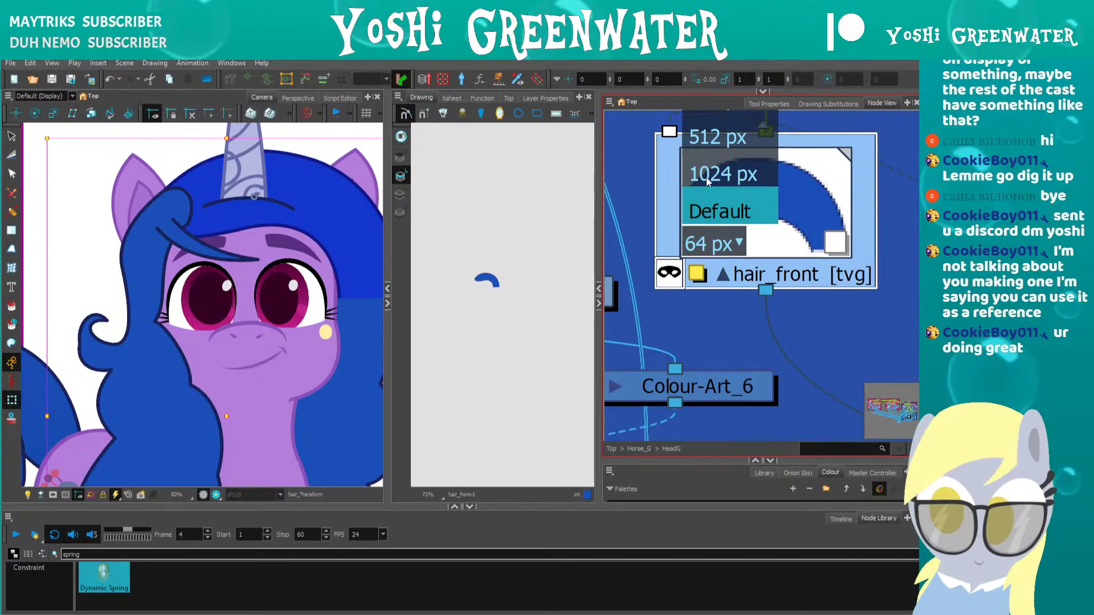
pyautogui.click(722, 103)
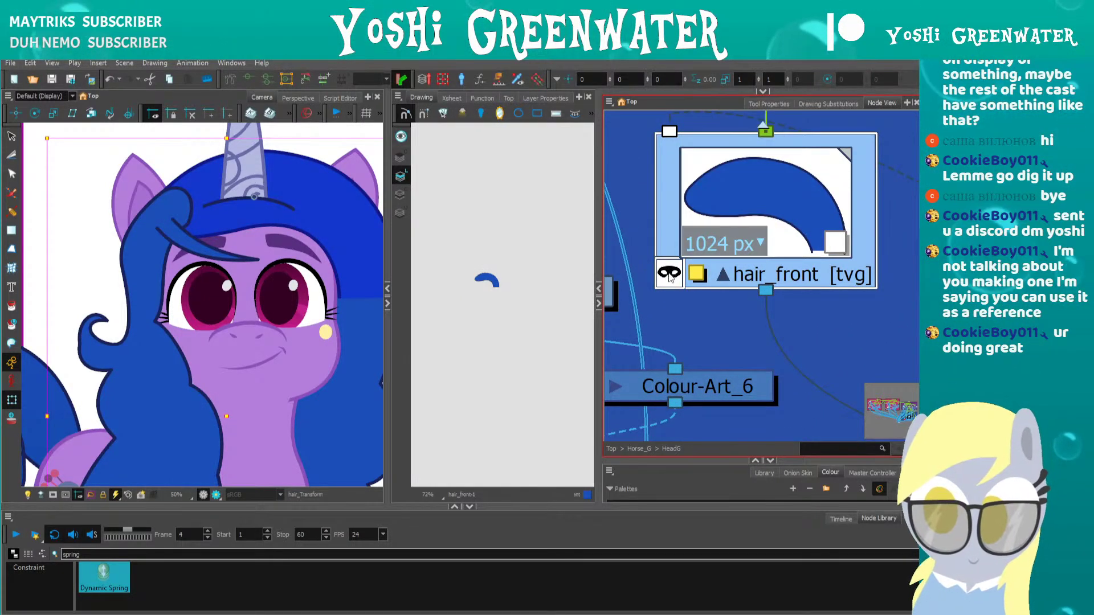
# Toggle the matte inversion on hair_front, restore it, and deselect the node
pyautogui.click(670, 275)
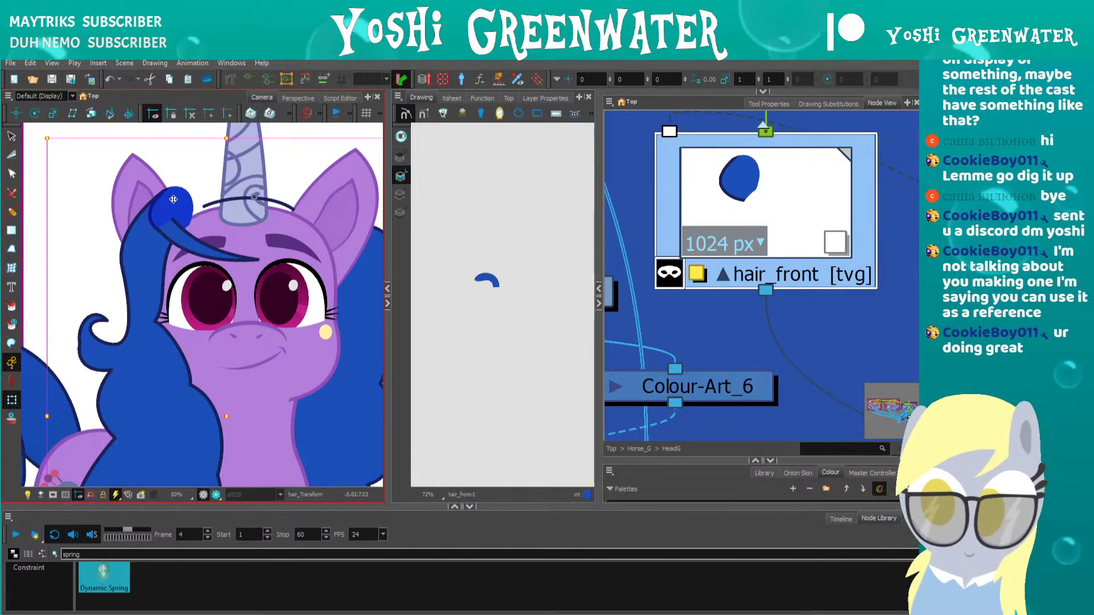
pyautogui.click(670, 274)
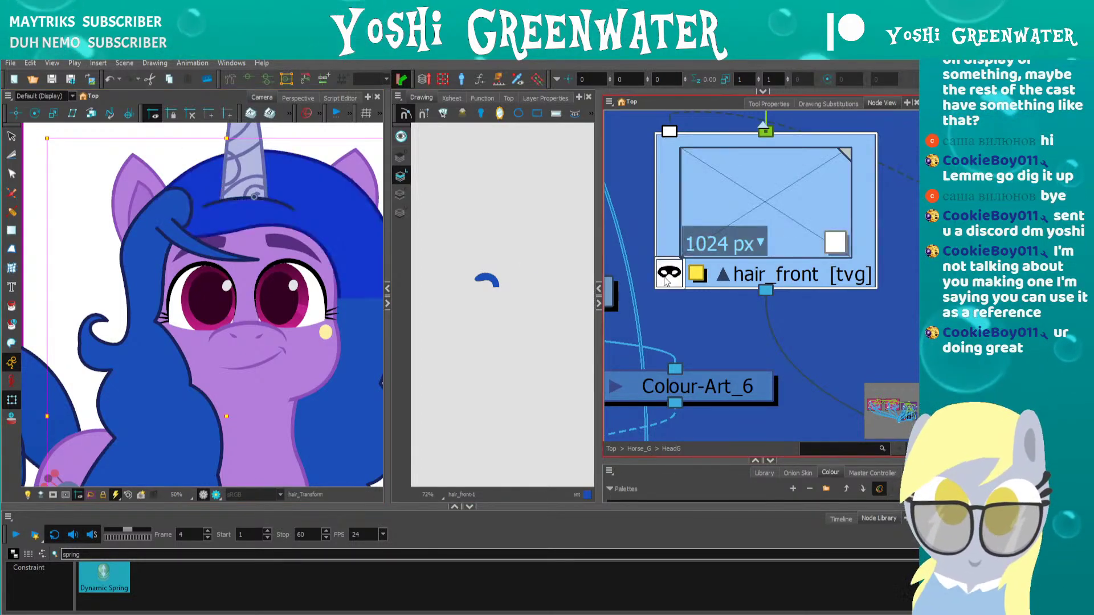
pyautogui.click(691, 320)
# Collapse the thumbnail preview of the hair_front node
pyautogui.scroll(-2, 471, 299)
pyautogui.scroll(-3, 733, 308)
pyautogui.click(728, 291)
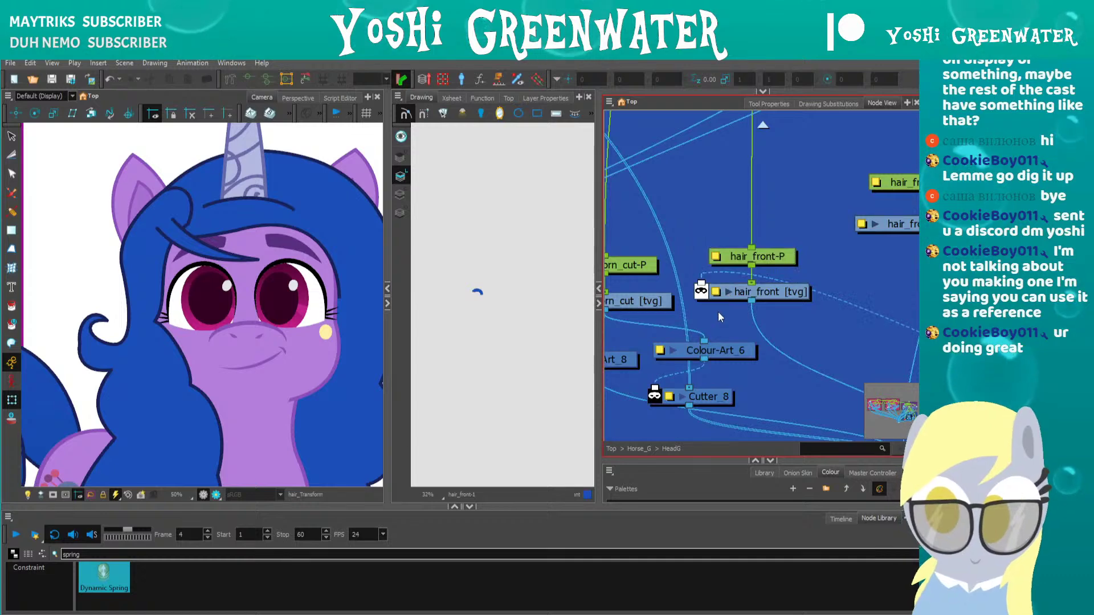
# Delete the outline segment around the rounded upper end of the hair_side_Long drawing, keeping its fill
pyautogui.moveTo(679, 303)
pyautogui.mouseDown()
pyautogui.moveTo(604, 252)
pyautogui.moveTo(443, 197)
pyautogui.mouseUp()
pyautogui.moveTo(764, 260); pyautogui.dragTo(616, 242)
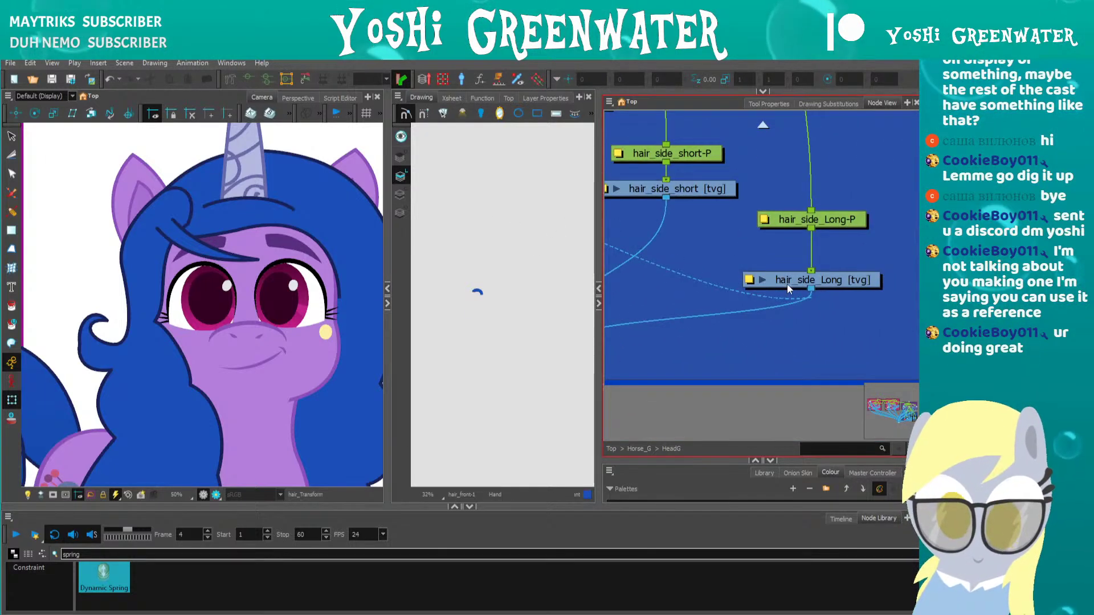
pyautogui.click(788, 284)
pyautogui.scroll(8, 473, 296)
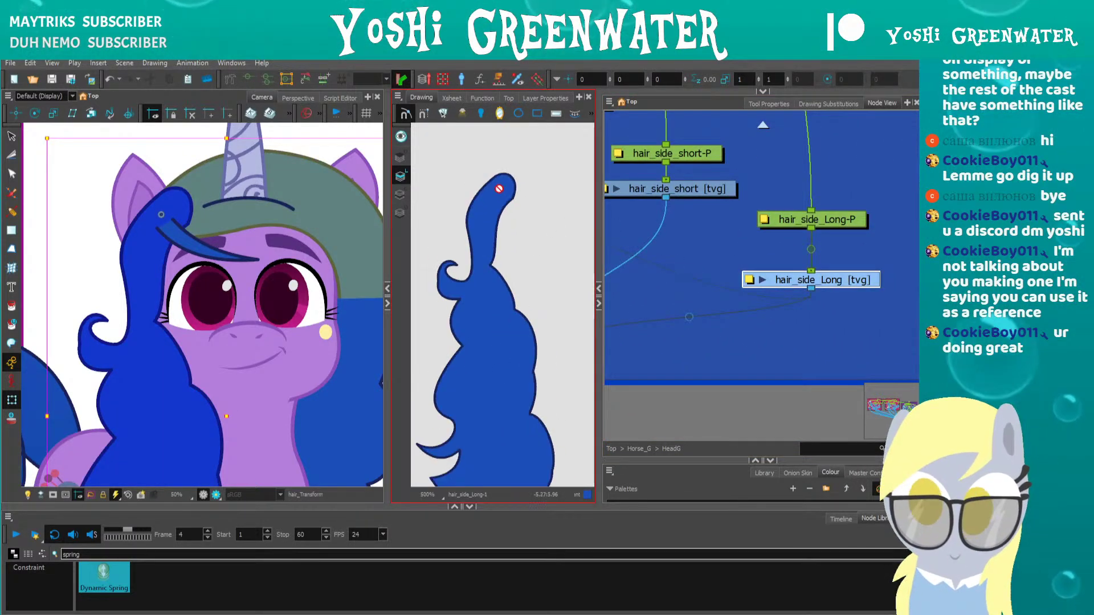
pyautogui.hotkey('alt', 's')
pyautogui.click(515, 186)
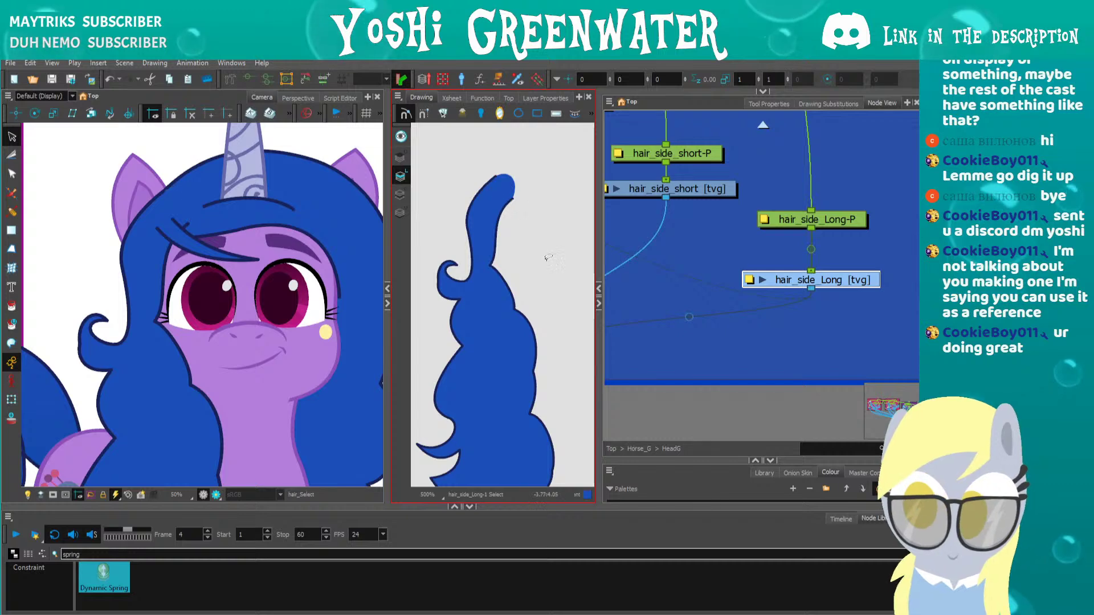
# Try to straighten the upper end of the long lock with the Contour Editor by retracting its curve handles
pyautogui.hotkey('alt', 'q')
pyautogui.scroll(4, 514, 188)
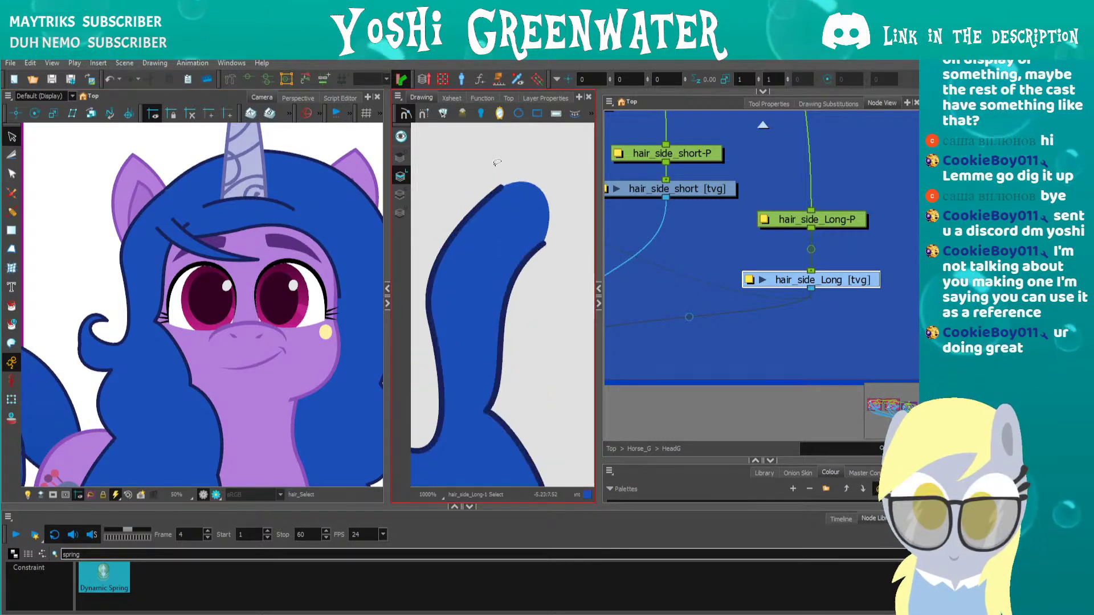
pyautogui.keyDown('alt'); pyautogui.click(503, 193); pyautogui.keyUp('alt')
pyautogui.keyDown('alt'); pyautogui.click(558, 266); pyautogui.keyUp('alt')
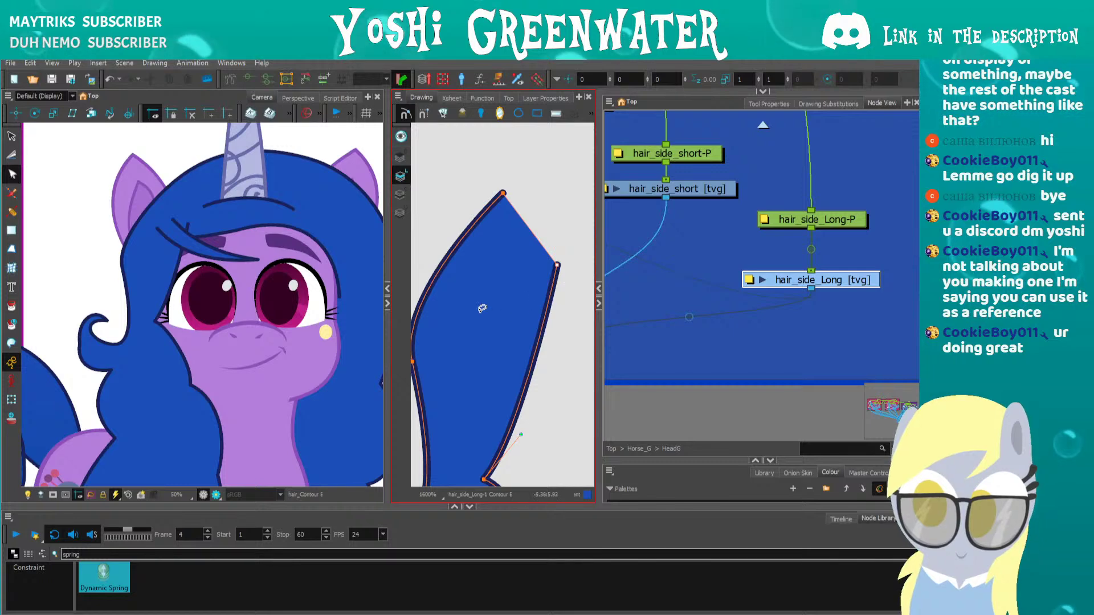
pyautogui.hotkey('ctrl', 'z')
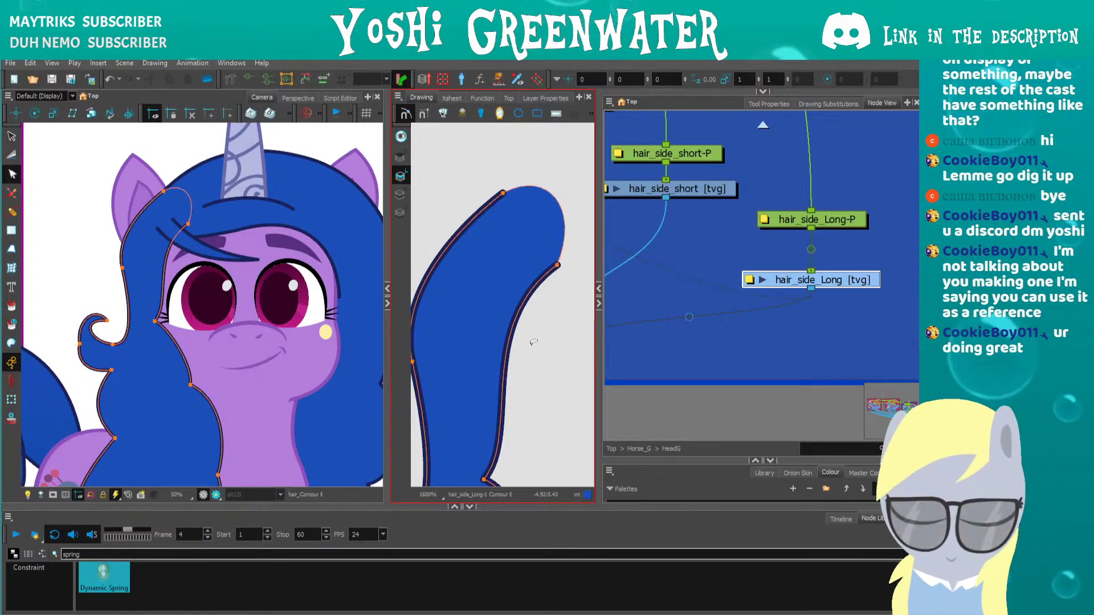
# Flatten the long lock's rounded upper end by retracting the outer corner's curve handle and adjusting the end's curve
pyautogui.click(502, 193)
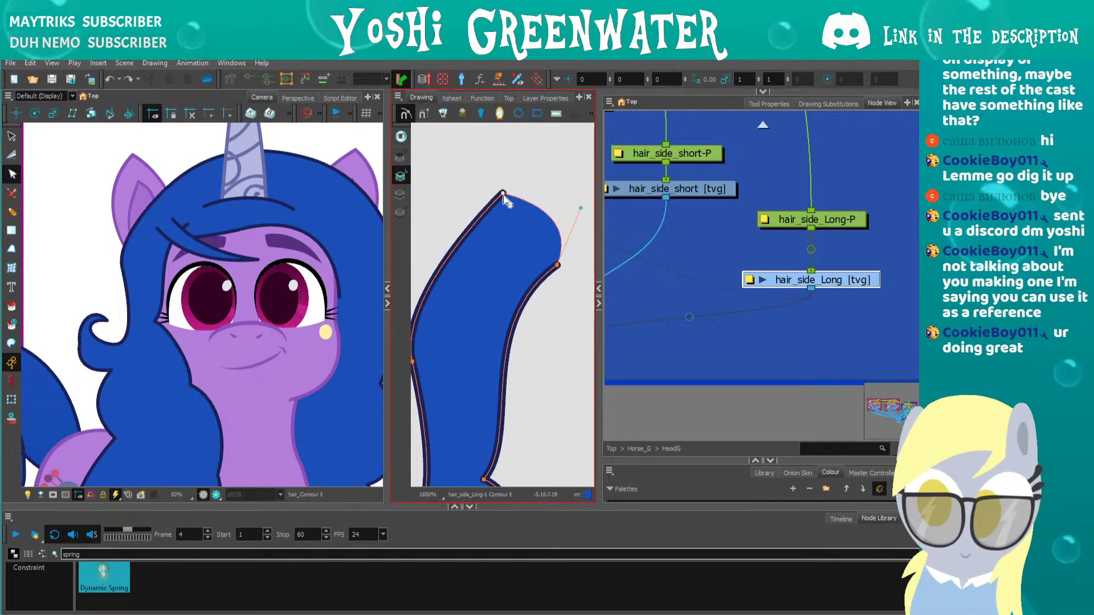
pyautogui.moveTo(457, 228); pyautogui.dragTo(507, 222)
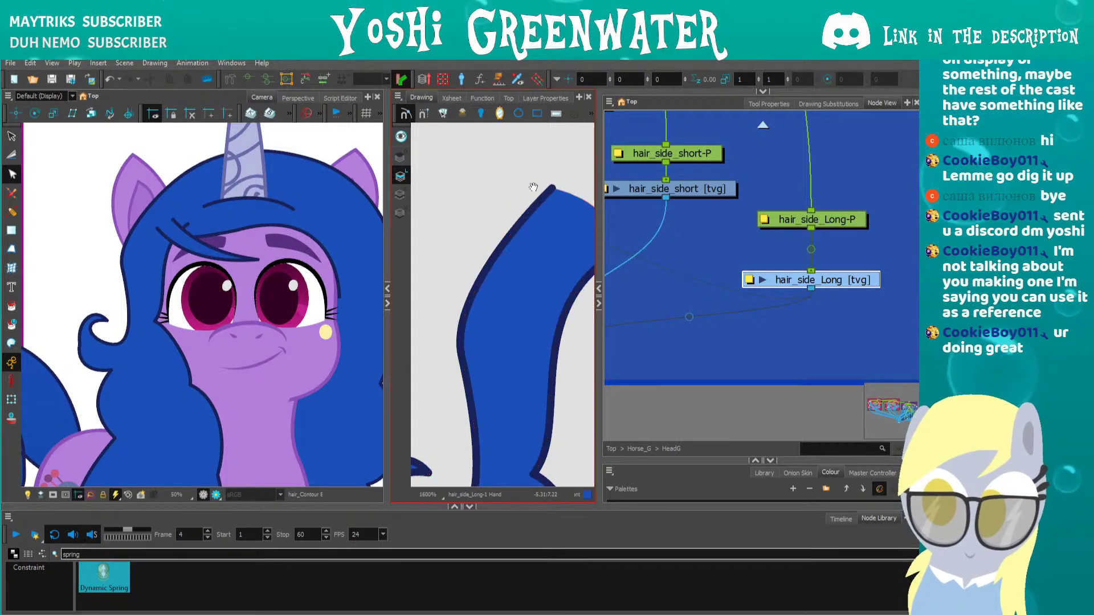
pyautogui.moveTo(534, 184); pyautogui.dragTo(505, 189)
pyautogui.moveTo(565, 226); pyautogui.dragTo(540, 230)
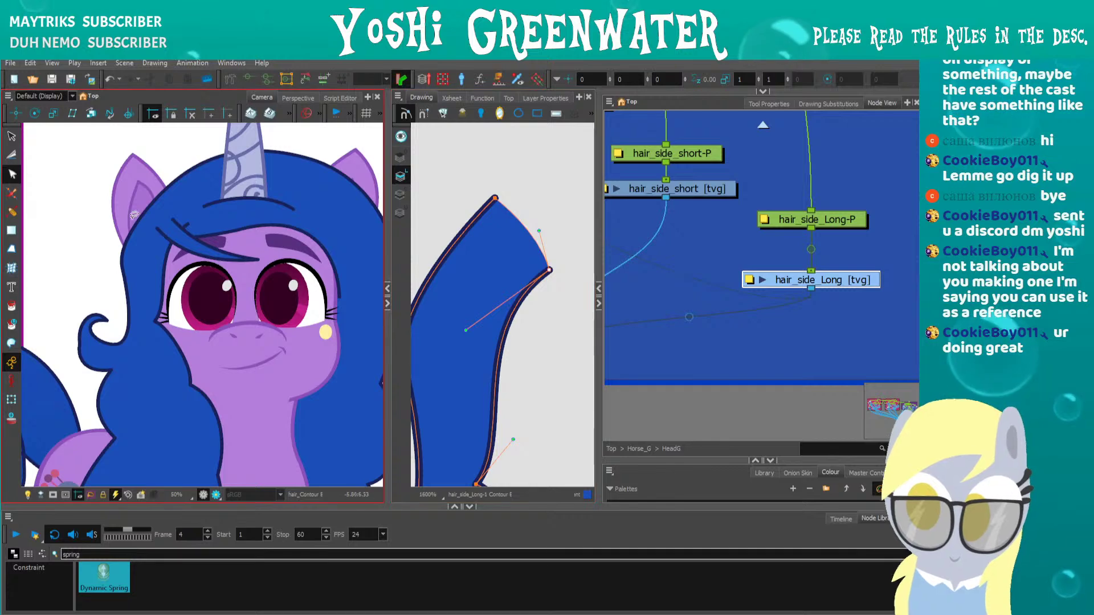
# Move the inner corner of the long lock's upper end slightly down to flatten the edge further, and deselect the contour
pyautogui.moveTo(139, 232); pyautogui.dragTo(203, 235)
pyautogui.click(186, 266)
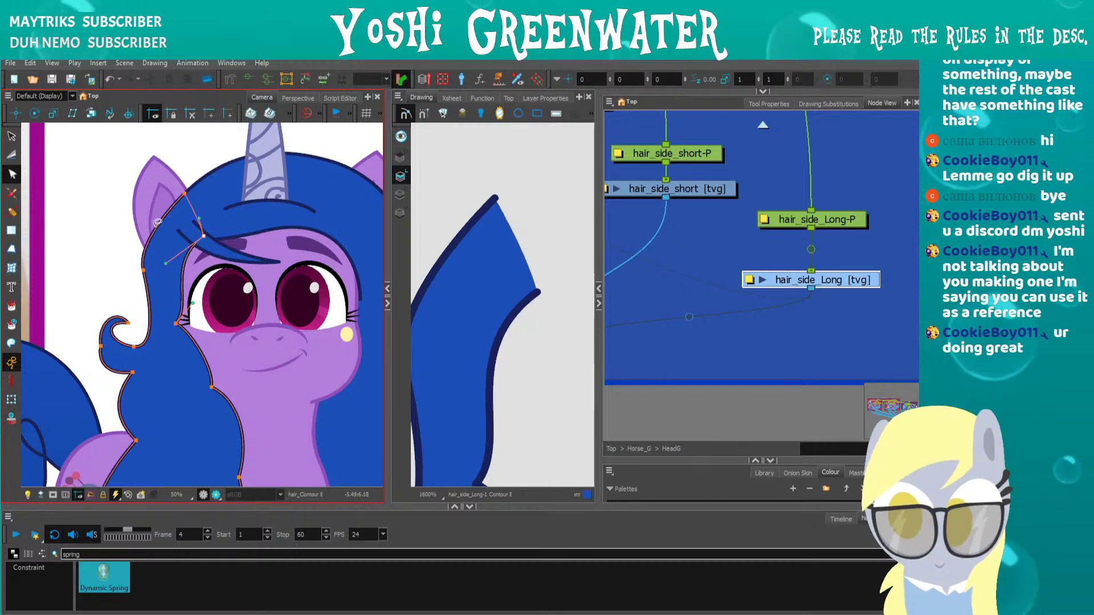
pyautogui.click(172, 232)
pyautogui.scroll(-2, 173, 232)
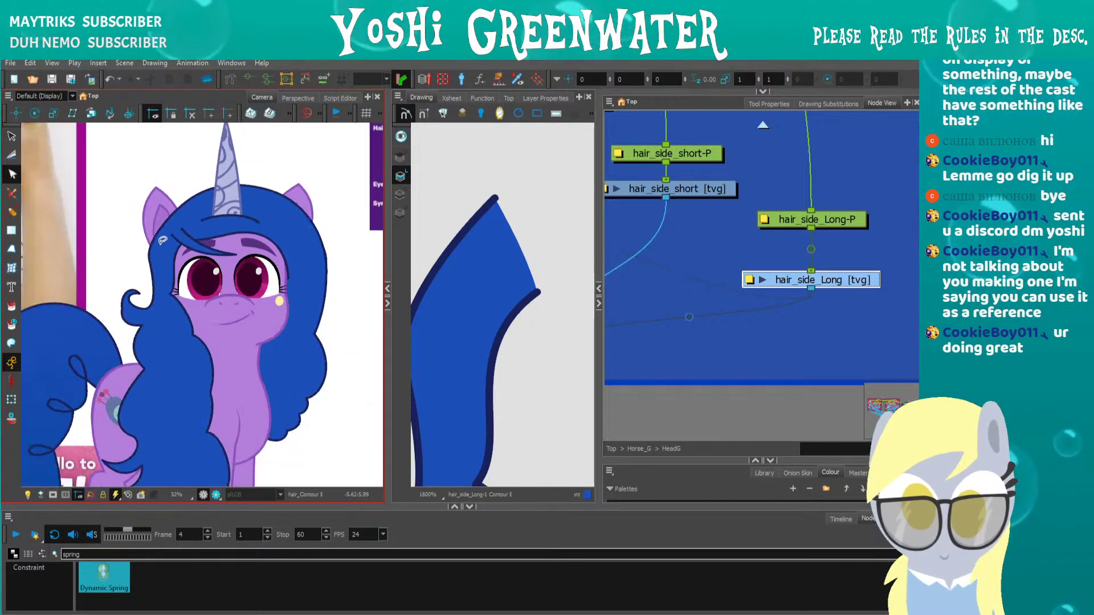
pyautogui.moveTo(152, 299); pyautogui.dragTo(176, 290)
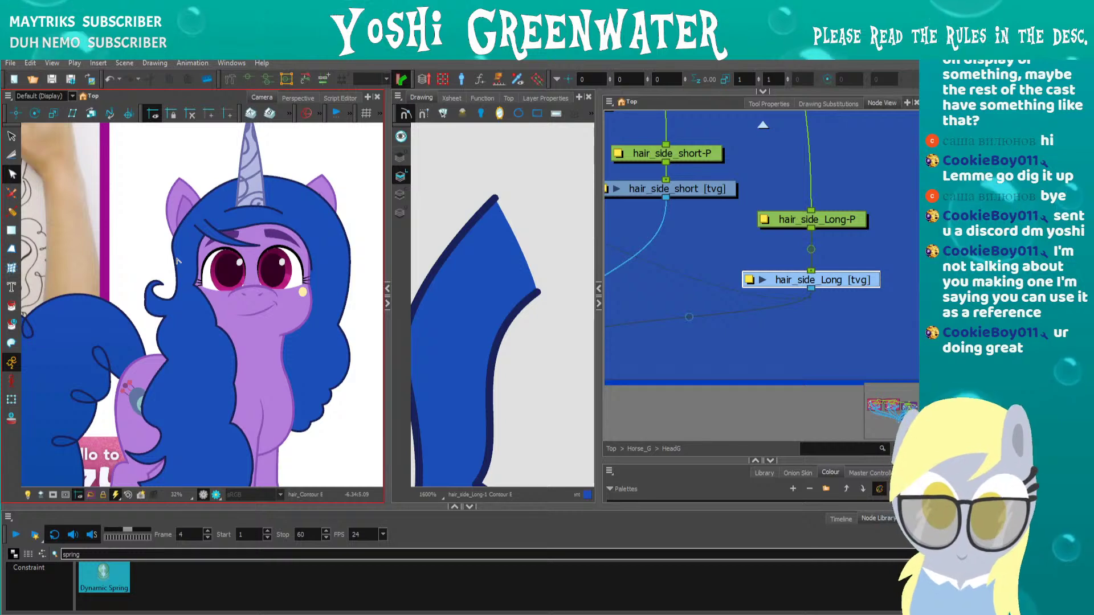
# Examine the hair_front drawing and how the hair pieces join around the character's face and neck
pyautogui.moveTo(658, 370); pyautogui.dragTo(723, 360)
pyautogui.moveTo(669, 274); pyautogui.dragTo(868, 373)
pyautogui.click(659, 259)
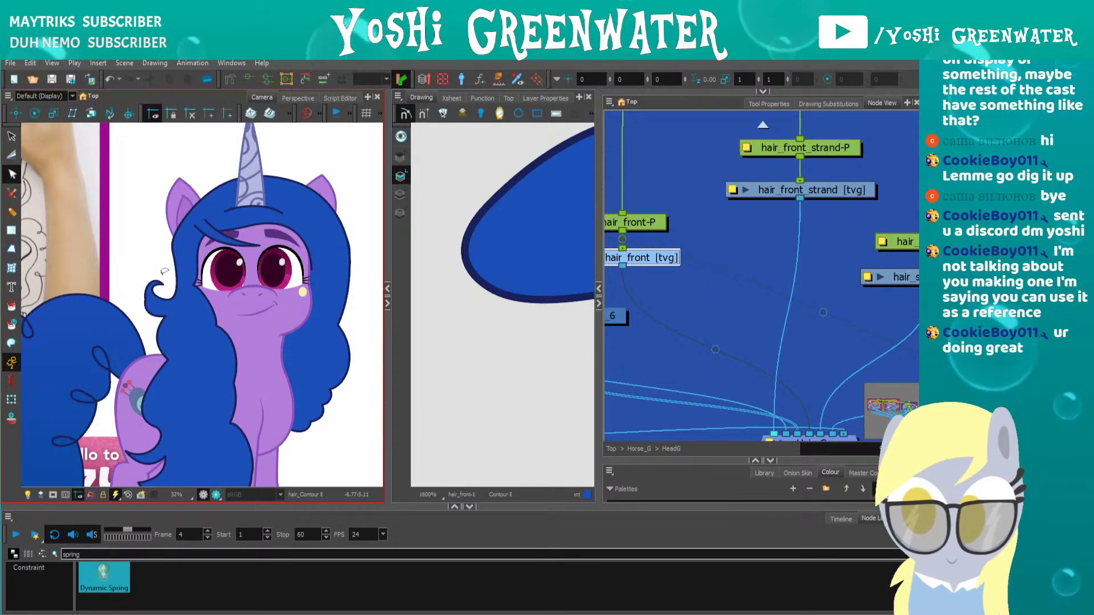
pyautogui.scroll(-3, 168, 285)
pyautogui.scroll(2, 262, 369)
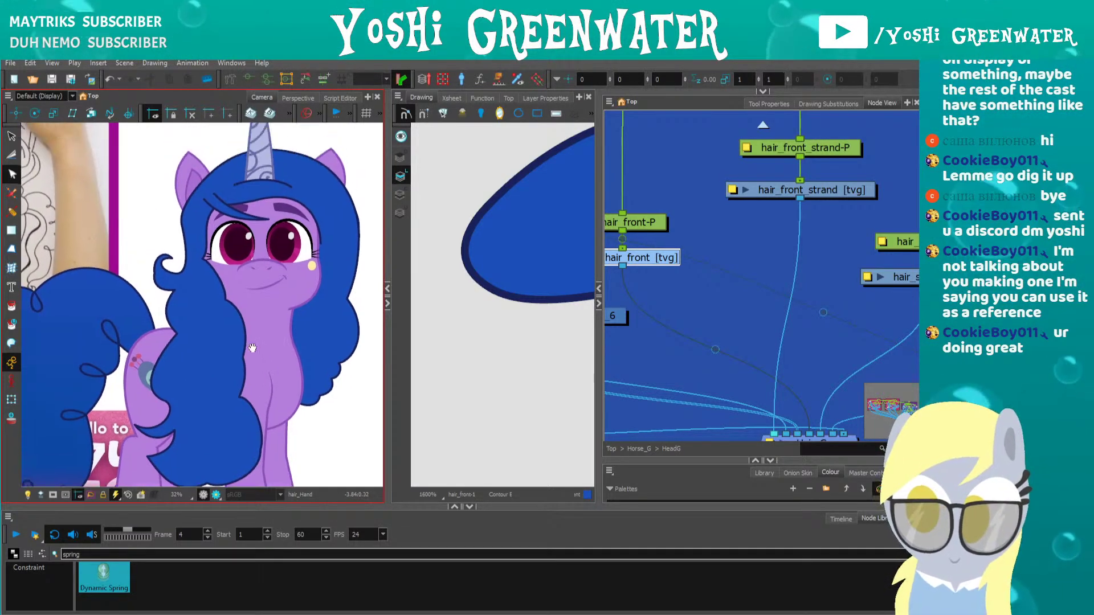
pyautogui.moveTo(146, 373); pyautogui.dragTo(129, 379)
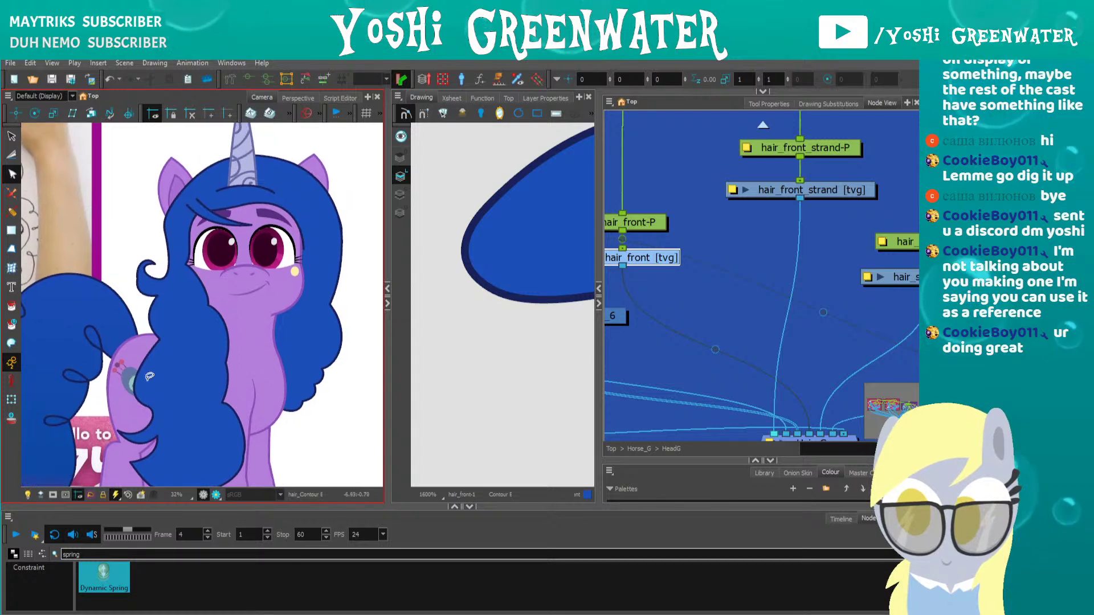
pyautogui.scroll(-2, 146, 364)
pyautogui.scroll(2, 147, 364)
pyautogui.moveTo(138, 319)
pyautogui.mouseDown()
pyautogui.moveTo(138, 379)
pyautogui.moveTo(140, 311)
pyautogui.mouseUp()
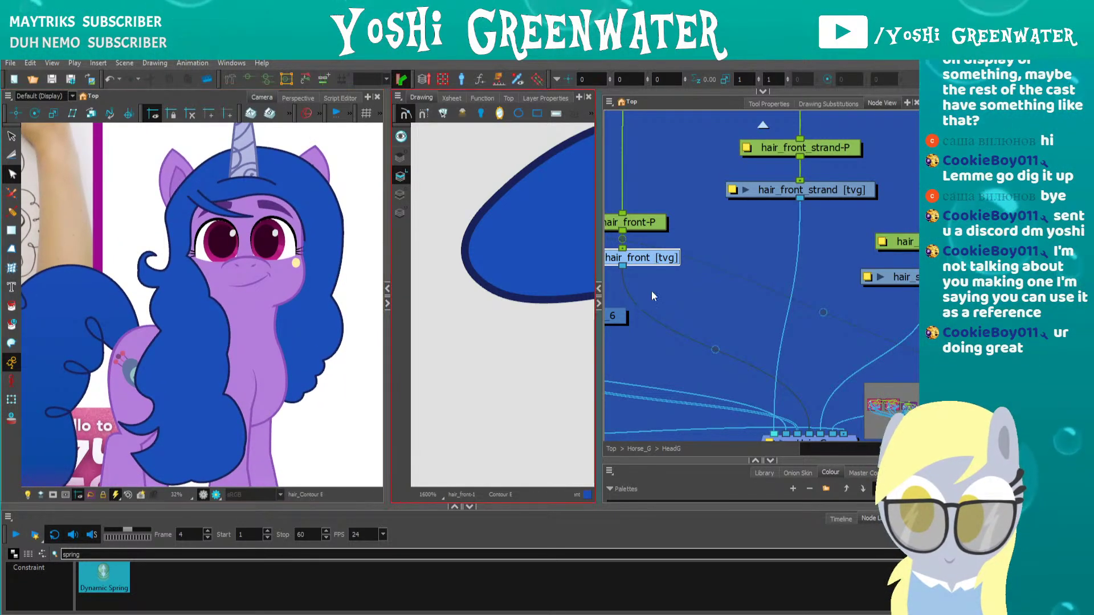
# Reshape the hair_front_strand drawing by shifting its upper end down toward the tip and adjusting the curve of its lower edge
pyautogui.moveTo(701, 231); pyautogui.dragTo(614, 278)
pyautogui.moveTo(598, 220); pyautogui.dragTo(464, 220)
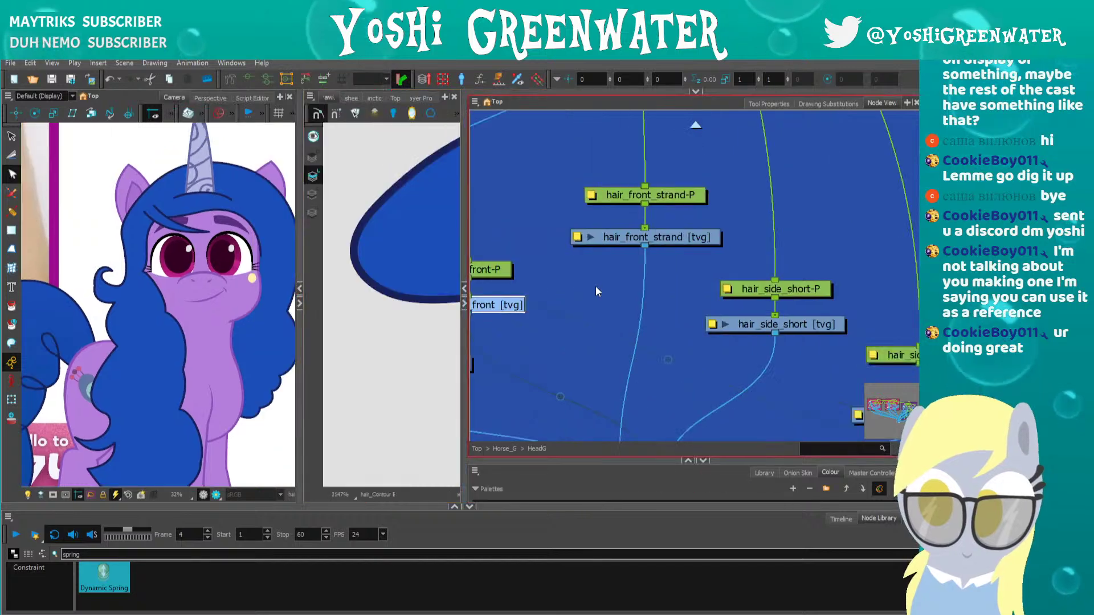
pyautogui.click(623, 237)
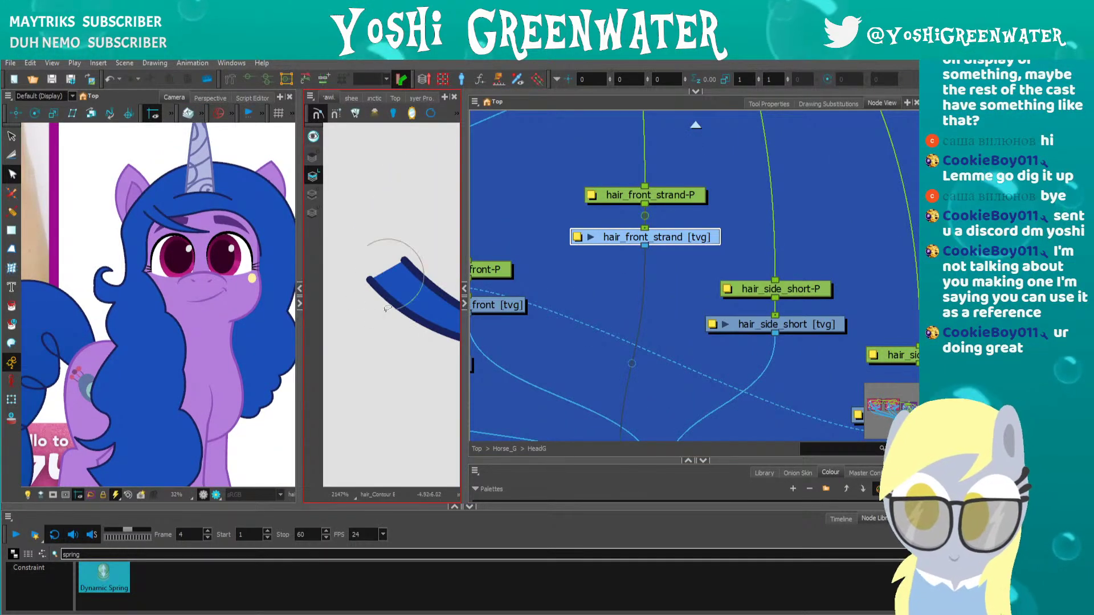
pyautogui.scroll(5, 155, 187)
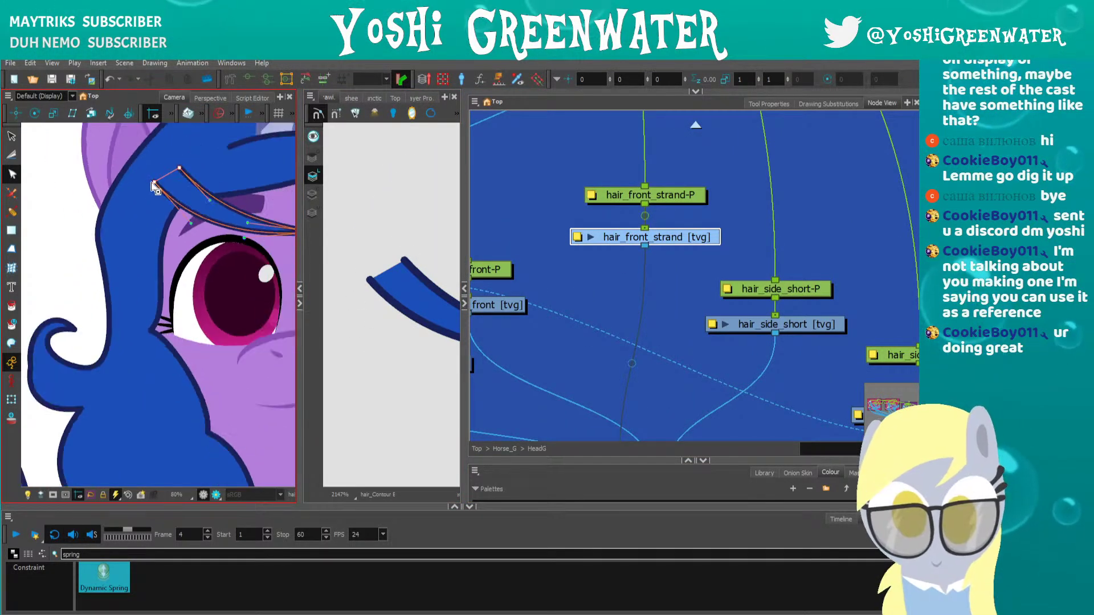
pyautogui.moveTo(152, 183); pyautogui.dragTo(165, 202)
pyautogui.moveTo(204, 252); pyautogui.dragTo(129, 262)
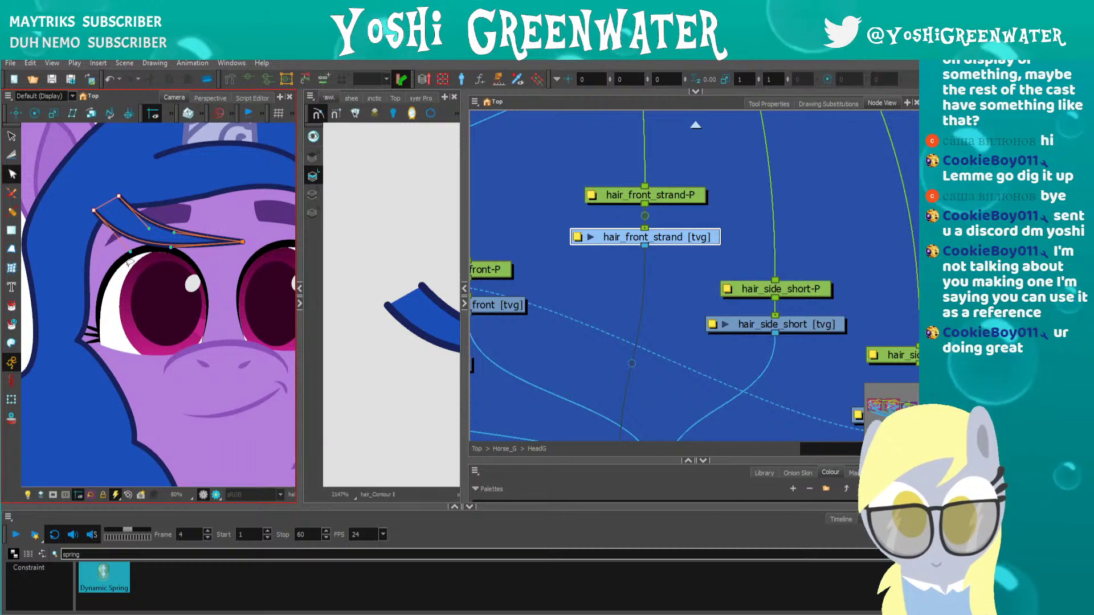
pyautogui.moveTo(170, 242); pyautogui.dragTo(154, 235)
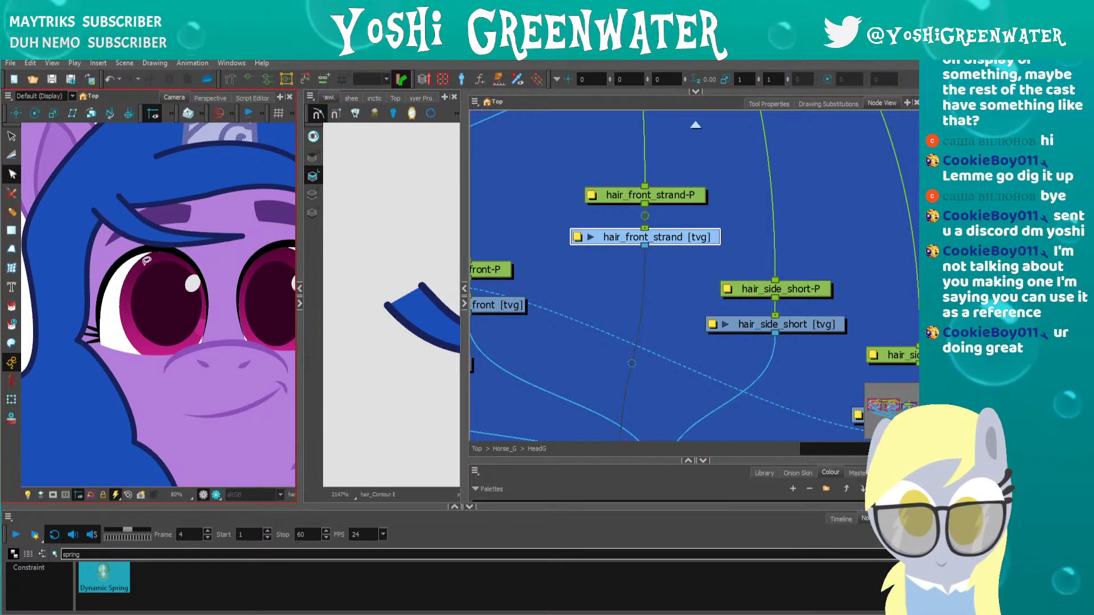
# Raise the front strand's pointed tip and the upper corner of its open end in small nudges
pyautogui.moveTo(242, 236); pyautogui.dragTo(245, 233)
pyautogui.moveTo(94, 211); pyautogui.dragTo(121, 204)
pyautogui.press('Up')
pyautogui.press('Up')
pyautogui.press('Up')
pyautogui.press('Up')
pyautogui.press('Up')
pyautogui.press('Up')
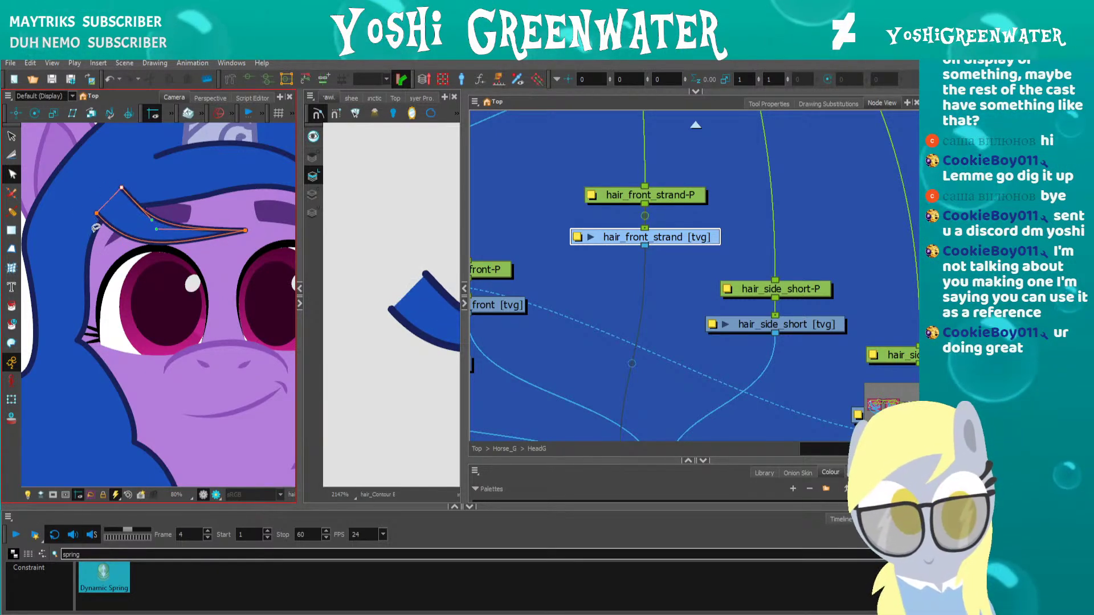
# Fine-tune the upper corner of the front strand's open end, moving it slightly down and sideways
pyautogui.press('Left')
pyautogui.press('Left')
pyautogui.press('Down')
pyautogui.press('Down')
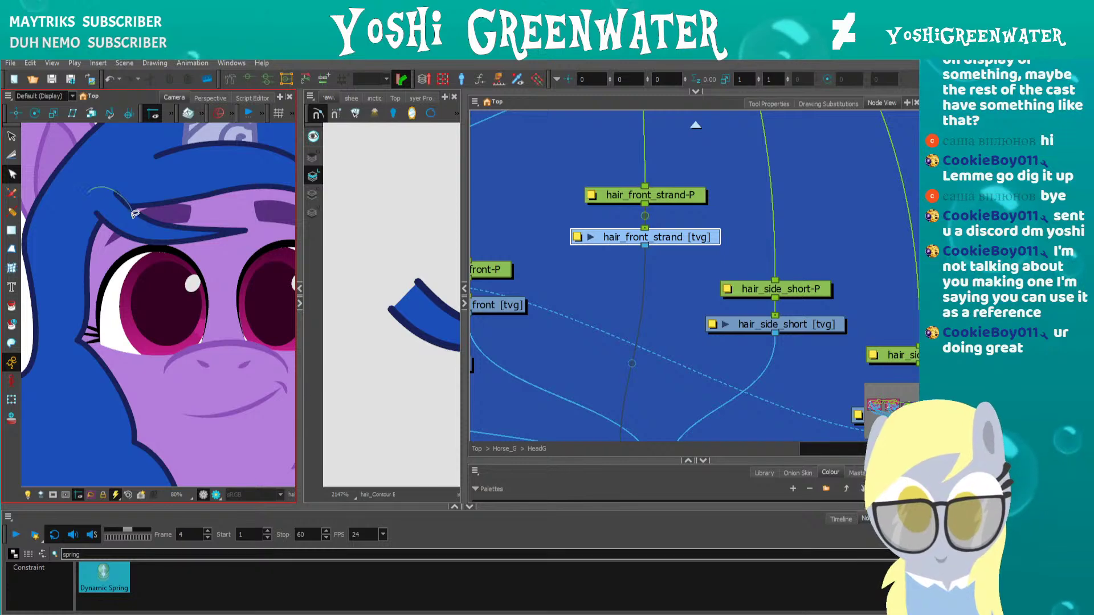
pyautogui.moveTo(135, 214); pyautogui.dragTo(94, 227)
pyautogui.press('Right')
pyautogui.click(95, 260)
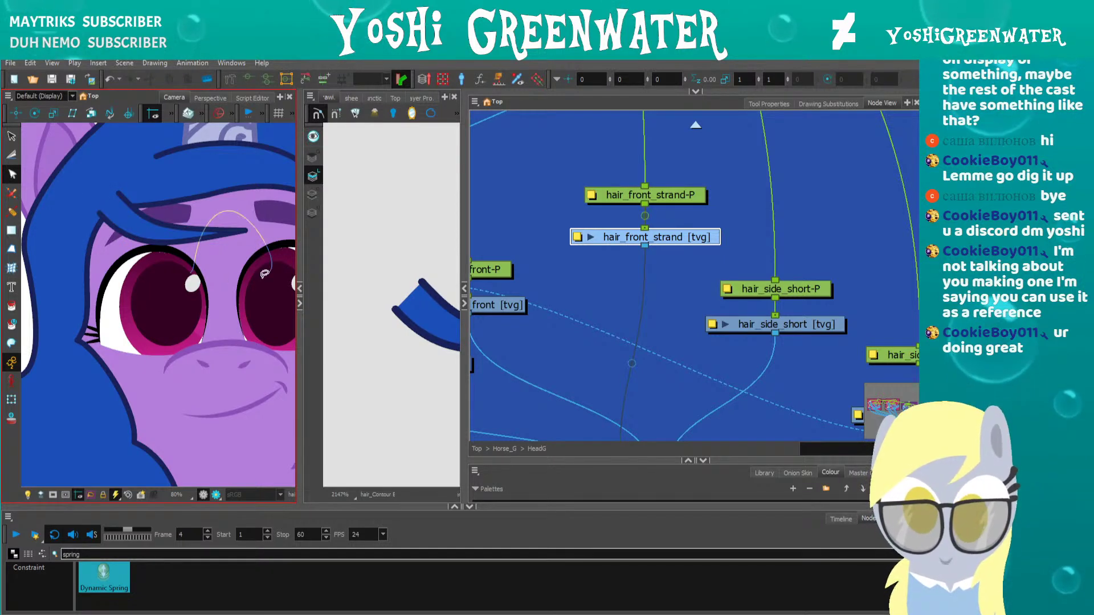
# Nudge the front strand's pointed tip slightly further up and deselect its contour
pyautogui.moveTo(264, 274); pyautogui.dragTo(240, 274)
pyautogui.press('Up')
pyautogui.press('Up')
pyautogui.moveTo(141, 250); pyautogui.dragTo(138, 247)
pyautogui.press('space')
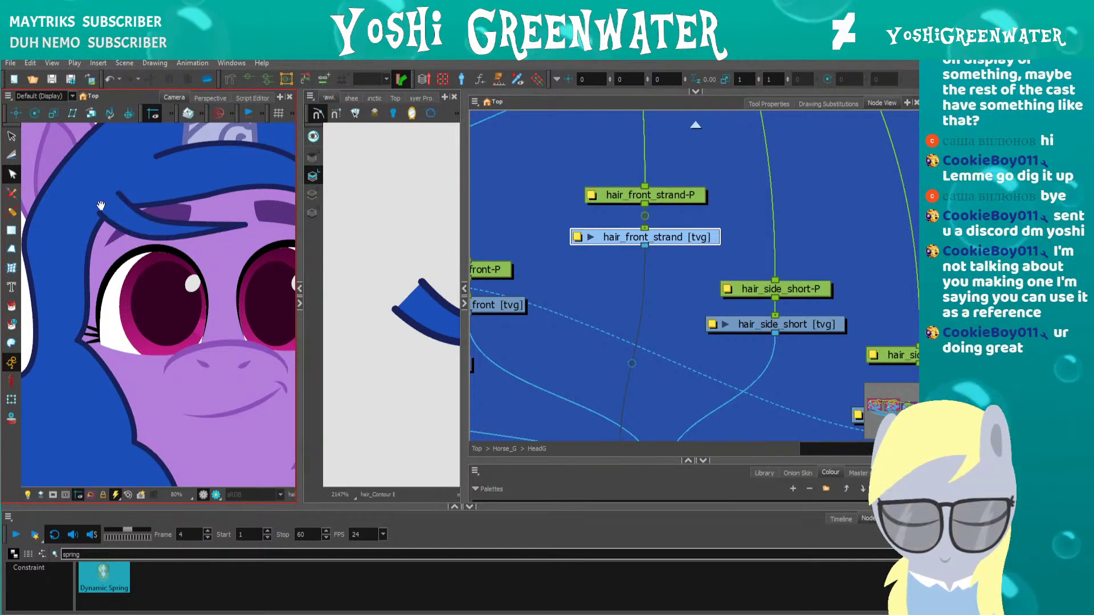
# Try pulling the corners of the front strand's open end into other positions, undoing each change
pyautogui.moveTo(104, 185); pyautogui.dragTo(151, 298)
pyautogui.click(159, 240)
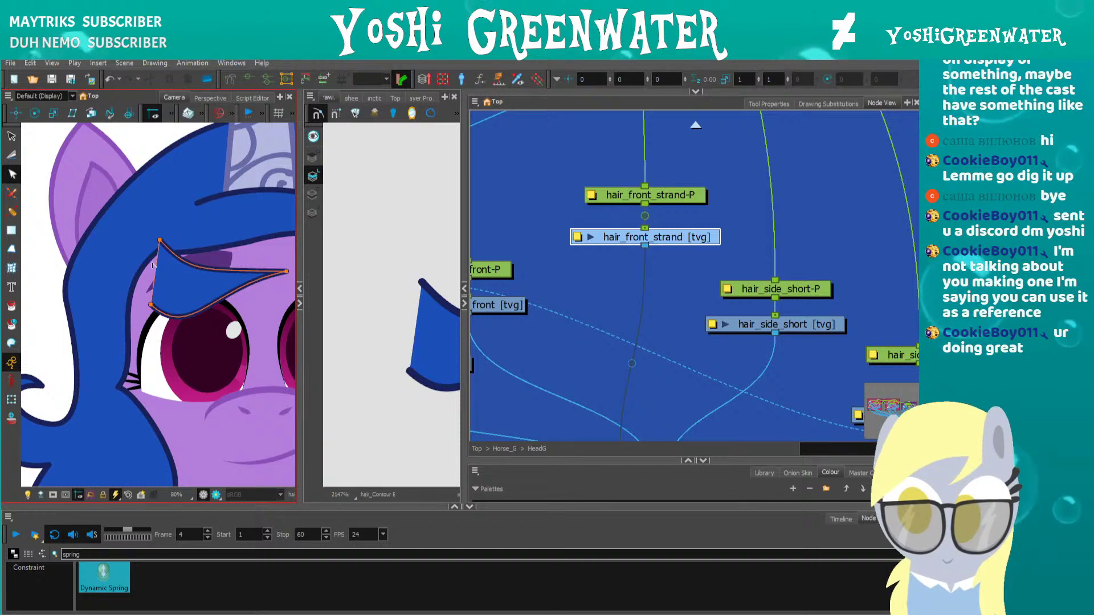
pyautogui.hotkey('ctrl', 'z')
pyautogui.moveTo(171, 220)
pyautogui.mouseDown()
pyautogui.moveTo(157, 279)
pyautogui.moveTo(171, 298)
pyautogui.mouseUp()
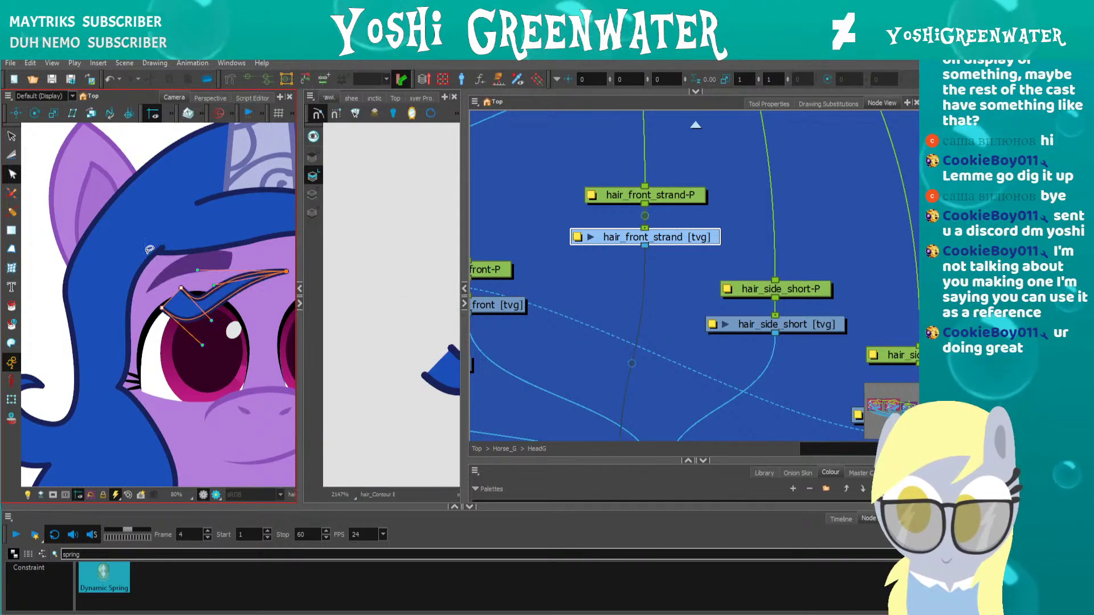
pyautogui.hotkey('ctrl', 'z')
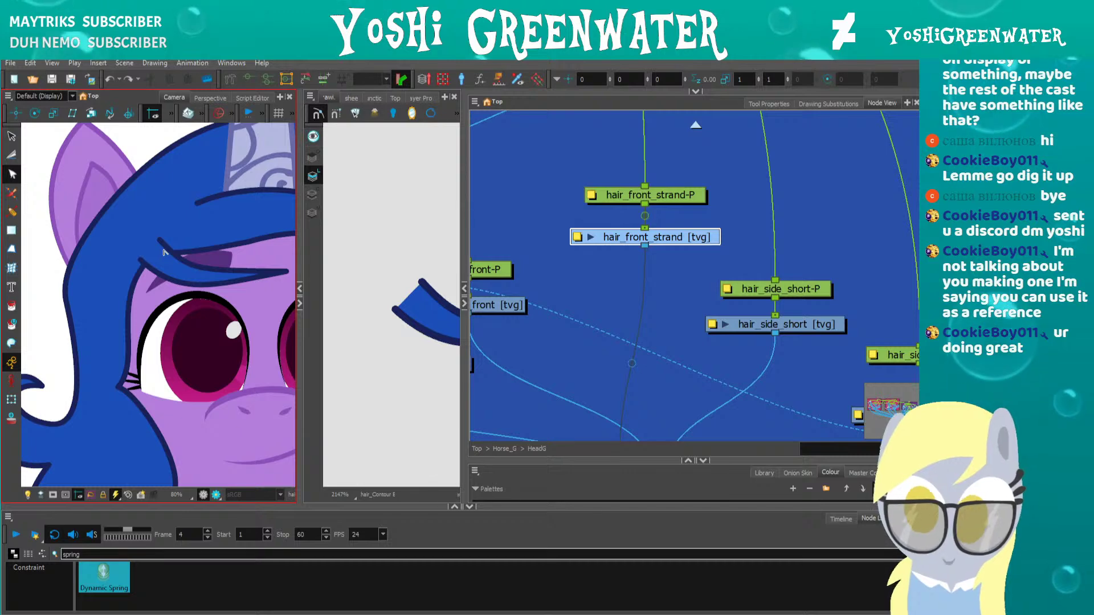
# Collapse the Drawing view, show the whole character in the Camera view, and display the Timeline at a compact height
pyautogui.hotkey('shift', 'm')
pyautogui.click(299, 304)
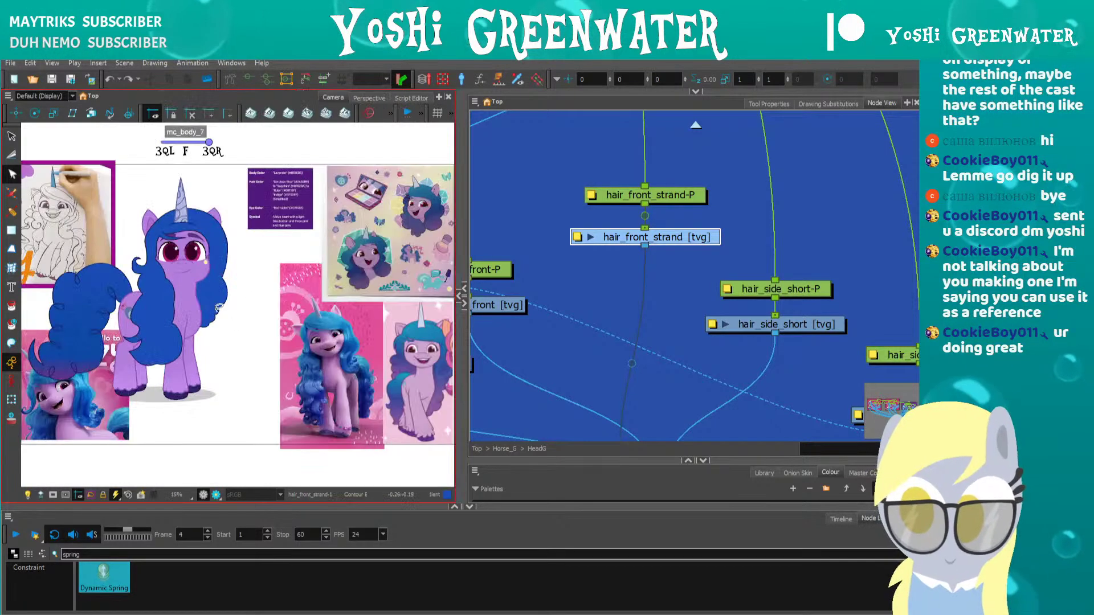
pyautogui.moveTo(101, 281); pyautogui.dragTo(172, 309)
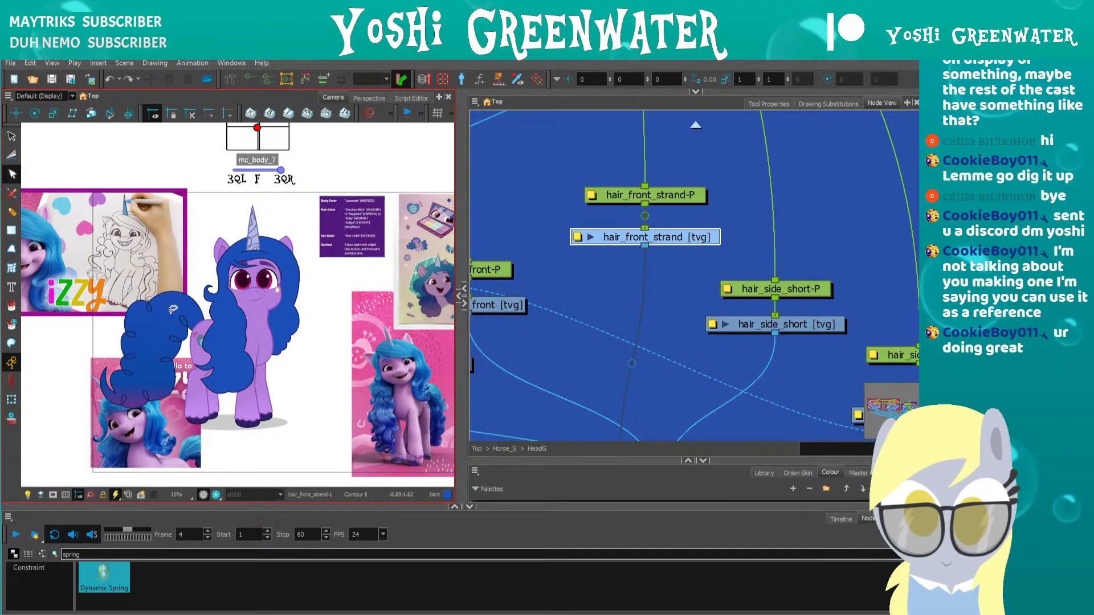
pyautogui.click(842, 519)
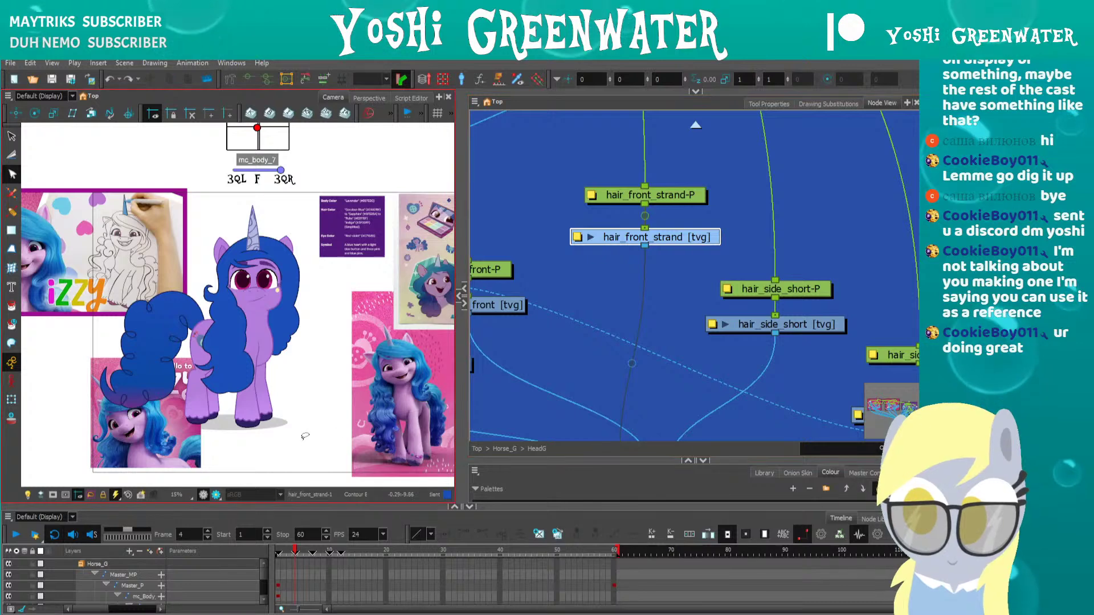
pyautogui.moveTo(252, 505); pyautogui.dragTo(251, 448)
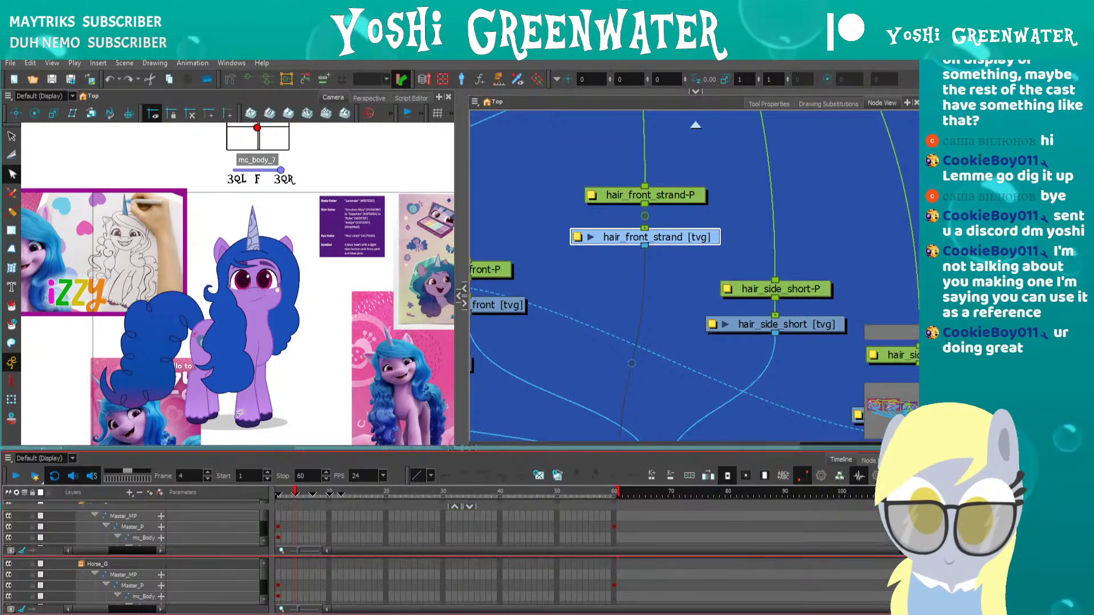
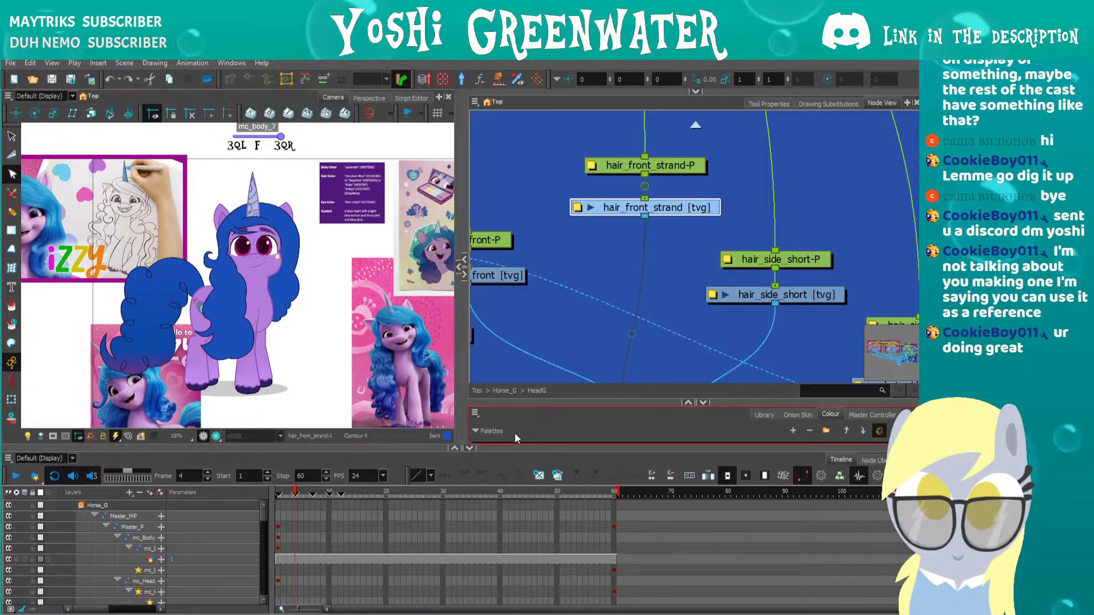
pyautogui.moveTo(515, 483); pyautogui.dragTo(515, 485)
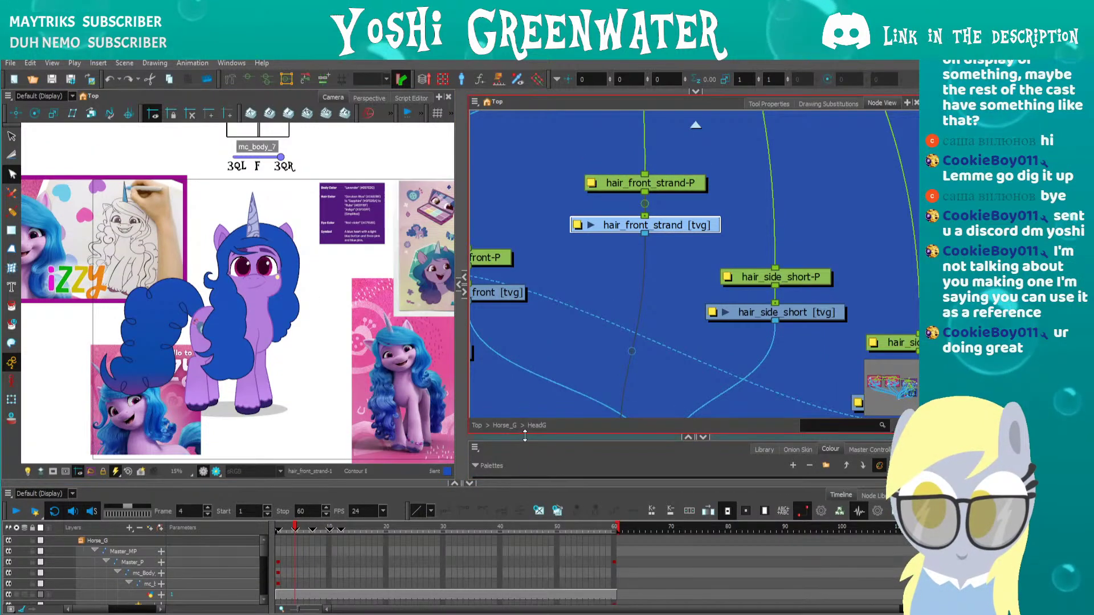
pyautogui.moveTo(525, 436); pyautogui.dragTo(525, 477)
# Deselect the nodes and compare the character's views between frames 4 and 1
pyautogui.click(531, 405)
pyautogui.press(',')
pyautogui.press(',')
pyautogui.press(',')
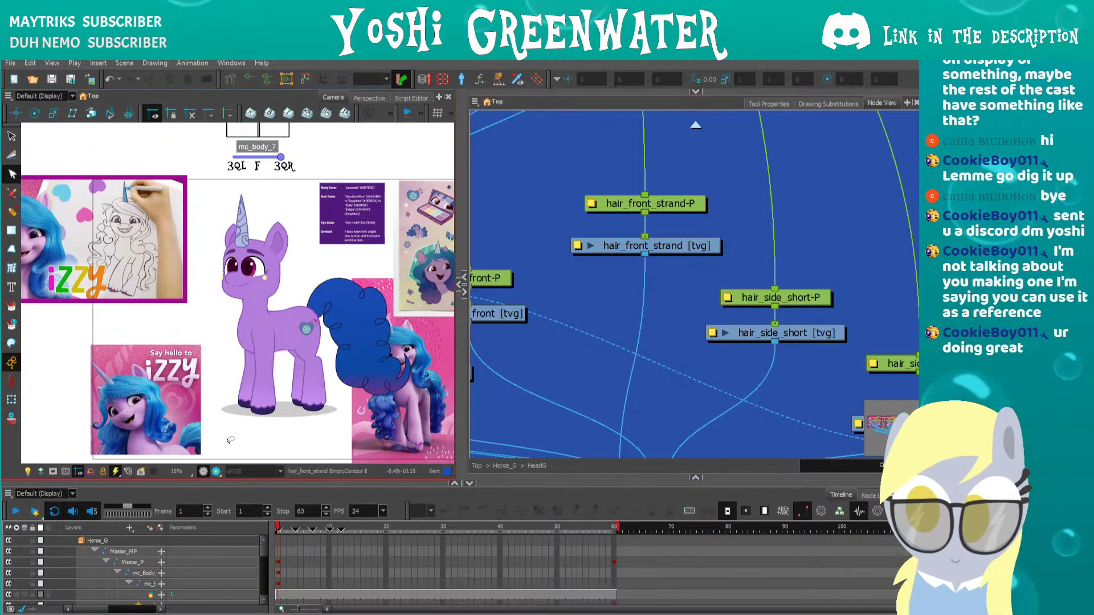
pyautogui.press('.')
pyautogui.press('.')
pyautogui.press('.')
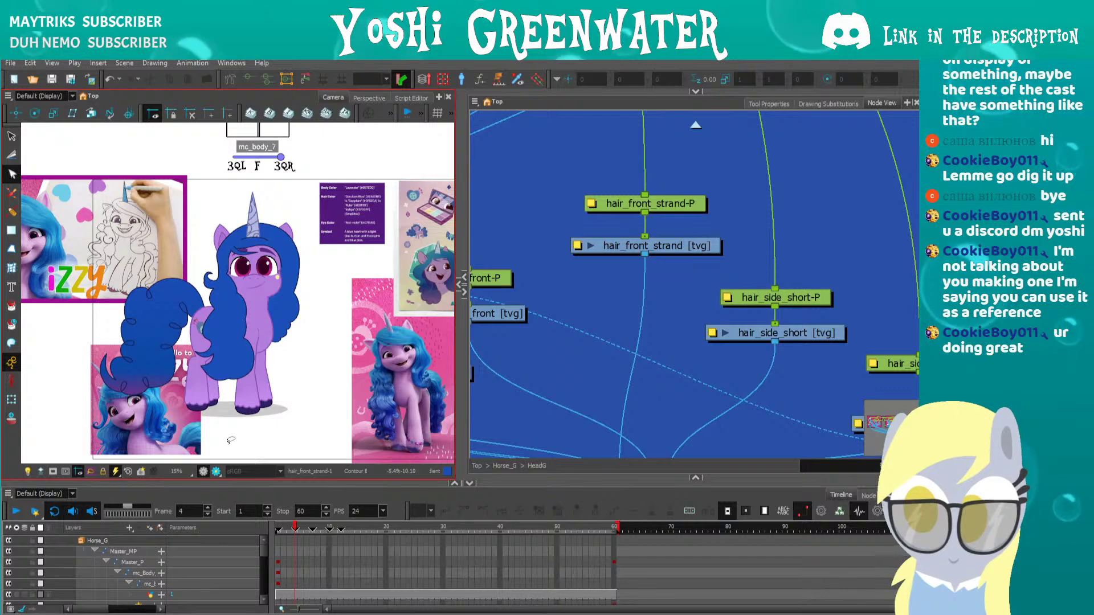
# Select the long side lock and inspect its drawing's exposure around frames 4 to 6 in the timeline
pyautogui.click(234, 329)
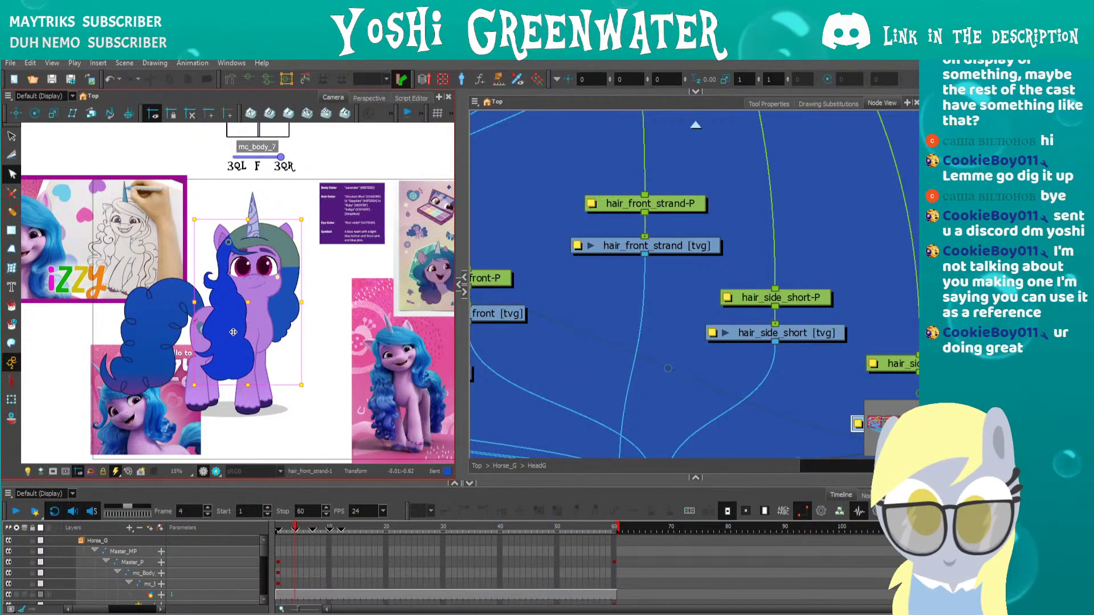
pyautogui.click(299, 538)
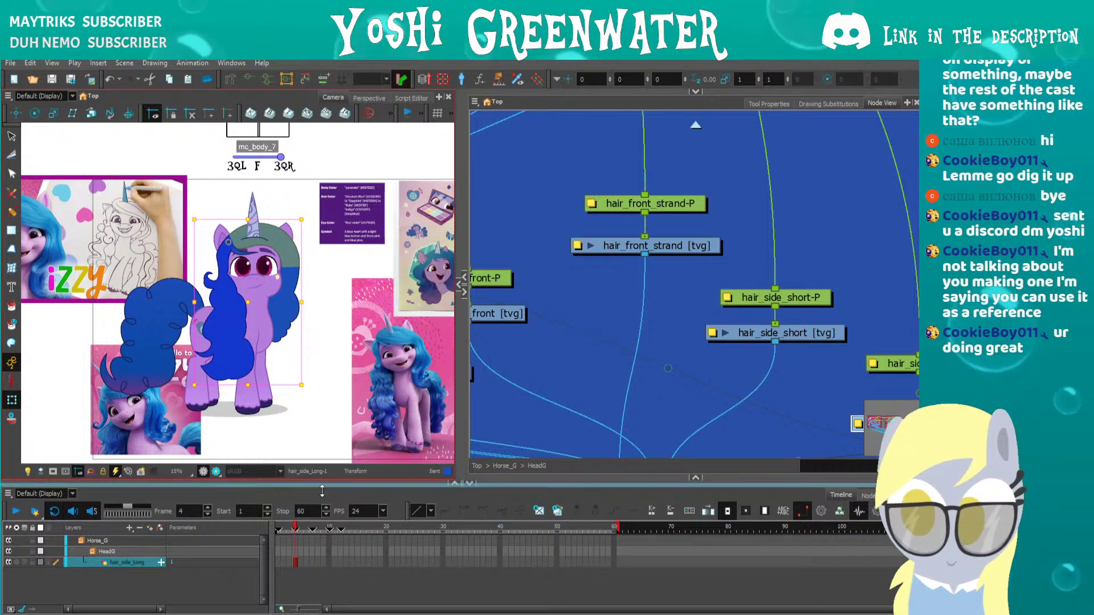
pyautogui.moveTo(295, 486); pyautogui.dragTo(295, 503)
pyautogui.click(305, 565)
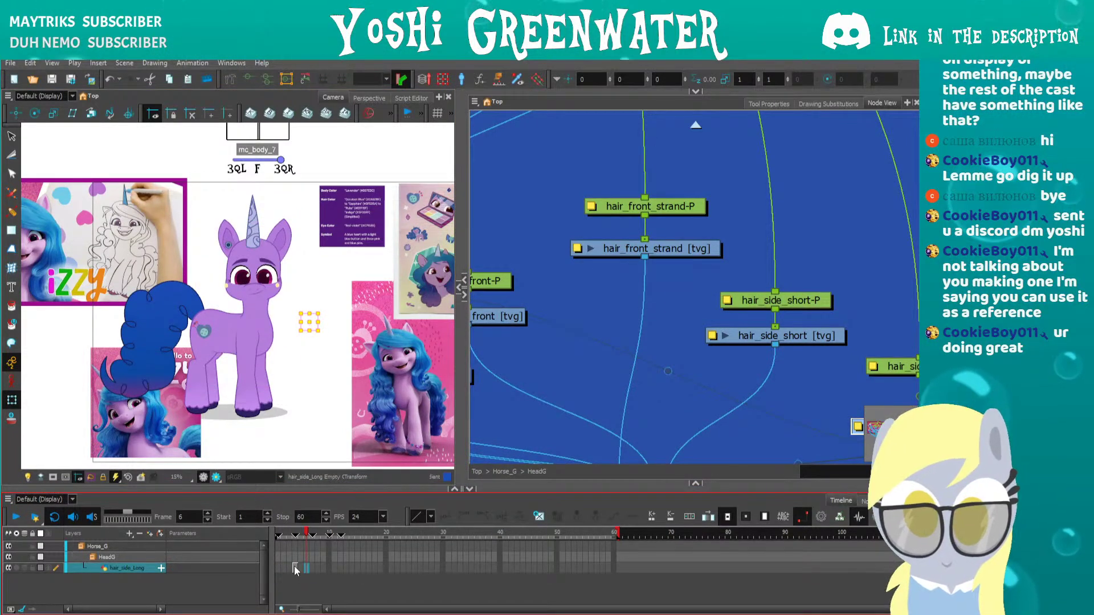
# Step forward through the frames to check the head views without hair, and return to frame 1
pyautogui.press('.')
pyautogui.press('.')
pyautogui.press('.')
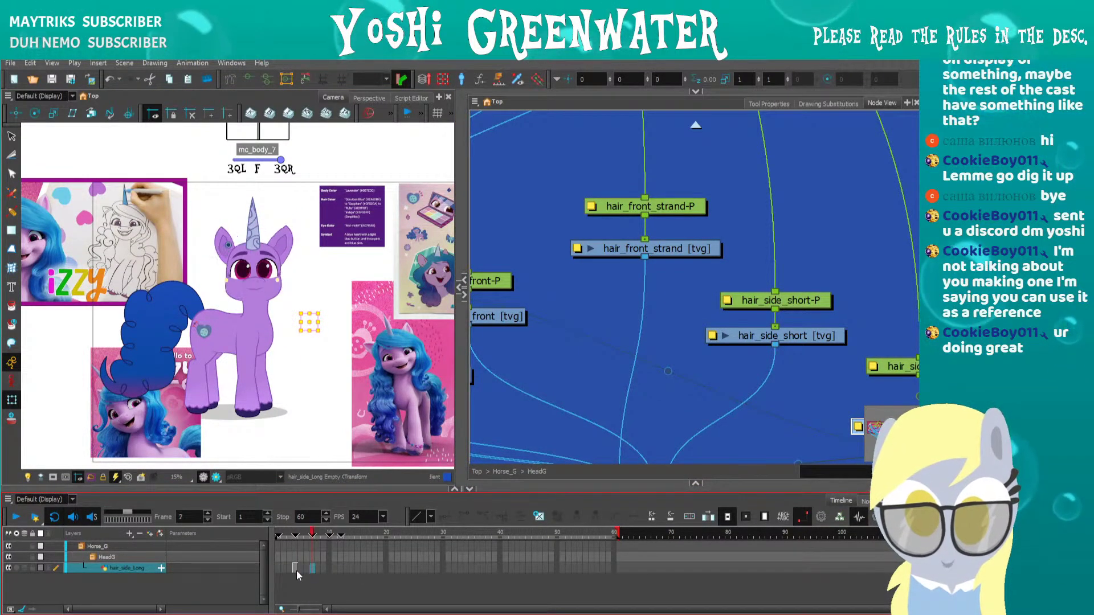
pyautogui.press('.')
pyautogui.press('.')
pyautogui.press('.')
pyautogui.press('.')
pyautogui.press('.')
pyautogui.press('.')
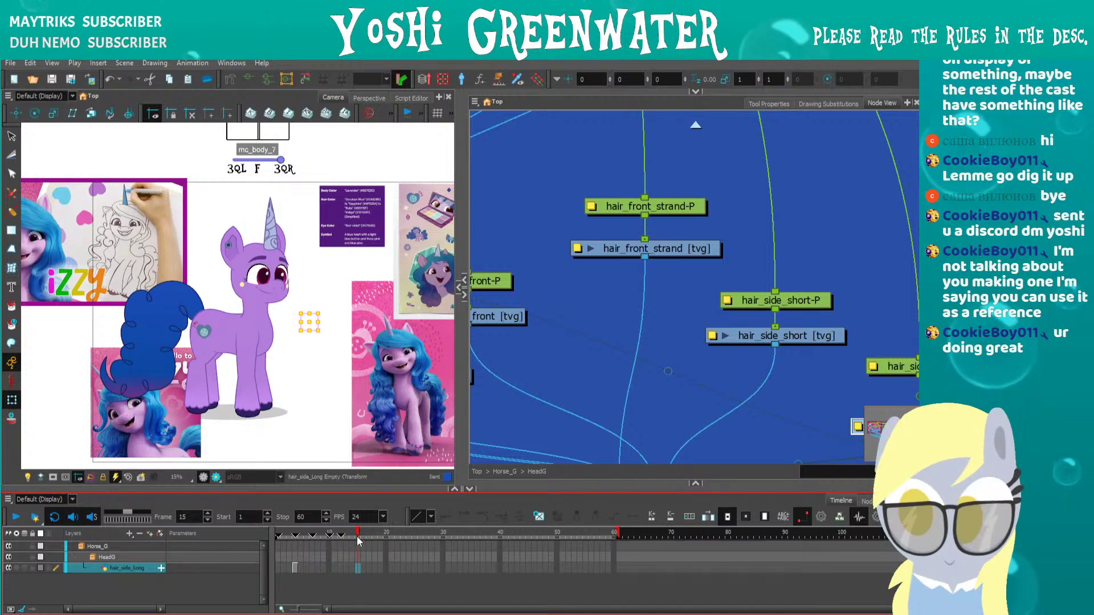
pyautogui.moveTo(447, 527); pyautogui.dragTo(278, 529)
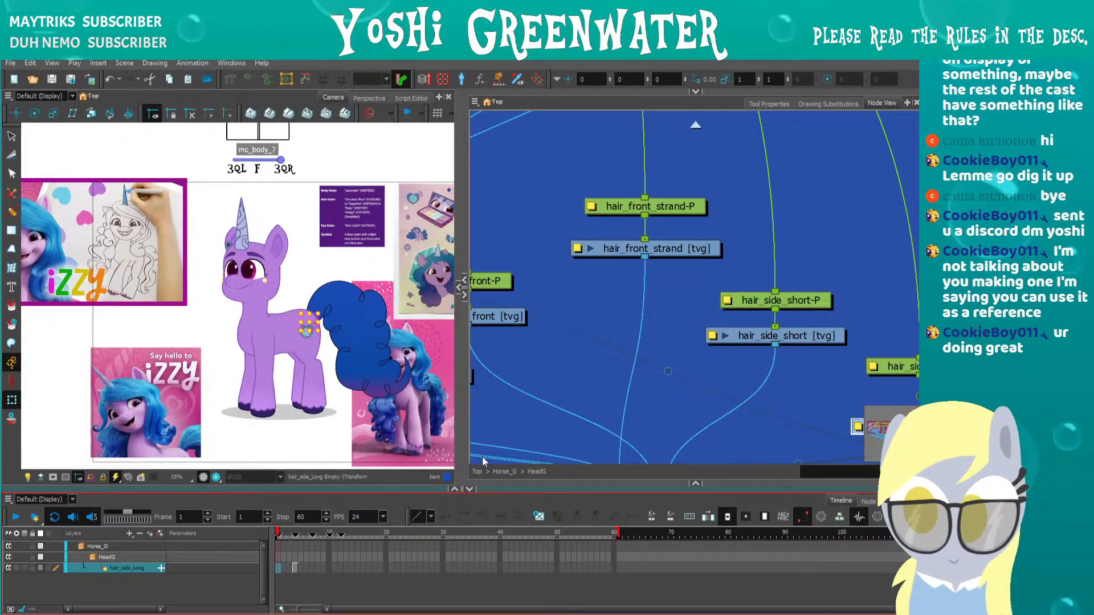
# Select all drawing and peg nodes in the Hair group and enlarge the Timeline to show their layers
pyautogui.scroll(-6, 556, 361)
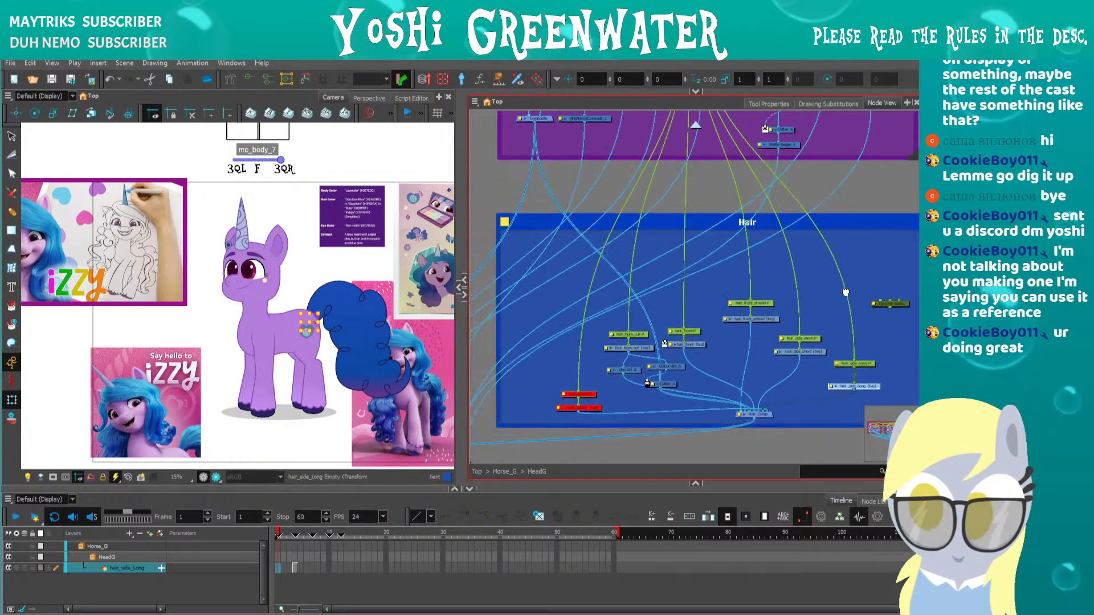
pyautogui.moveTo(665, 299); pyautogui.dragTo(604, 292)
pyautogui.moveTo(573, 390); pyautogui.dragTo(809, 260)
pyautogui.moveTo(499, 493); pyautogui.dragTo(499, 372)
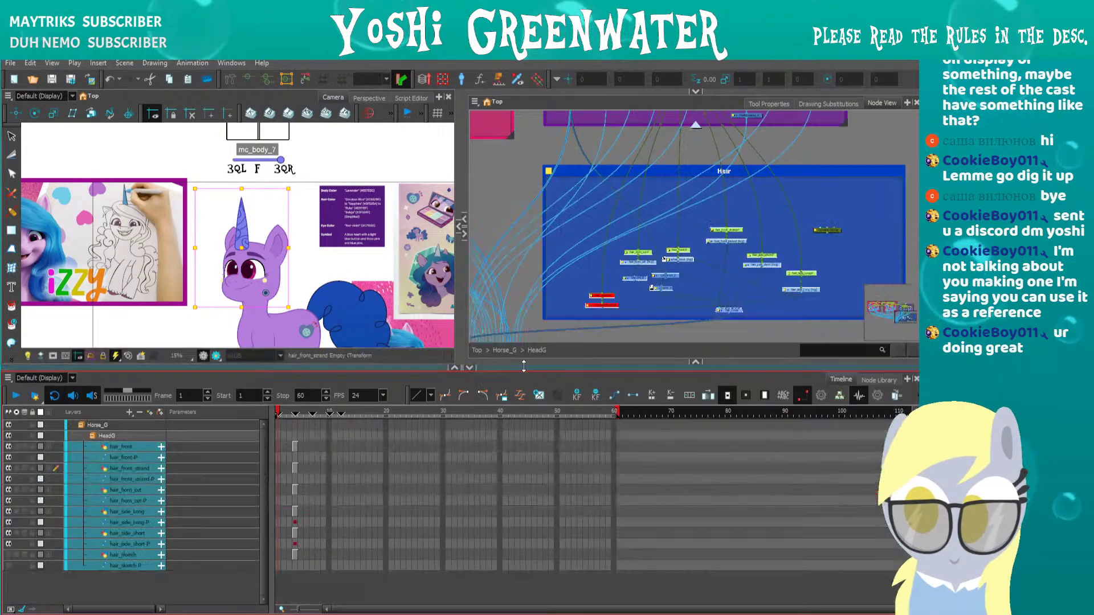
# Select the frame 1 cells of all hair layers, try shortening their exposure by one frame, and restore it
pyautogui.moveTo(279, 448); pyautogui.dragTo(274, 562)
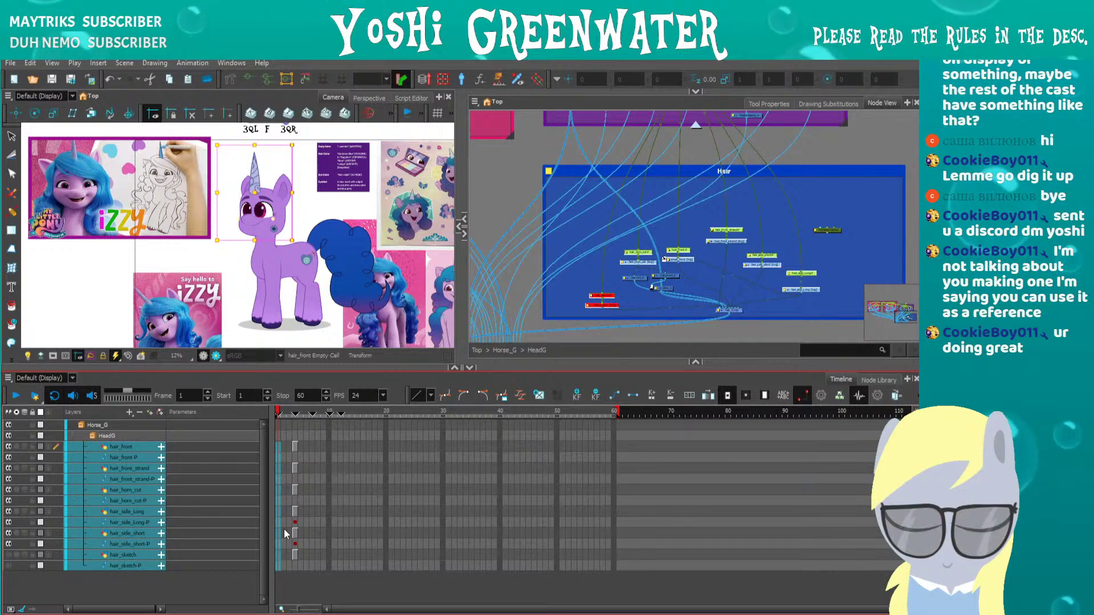
pyautogui.press('-')
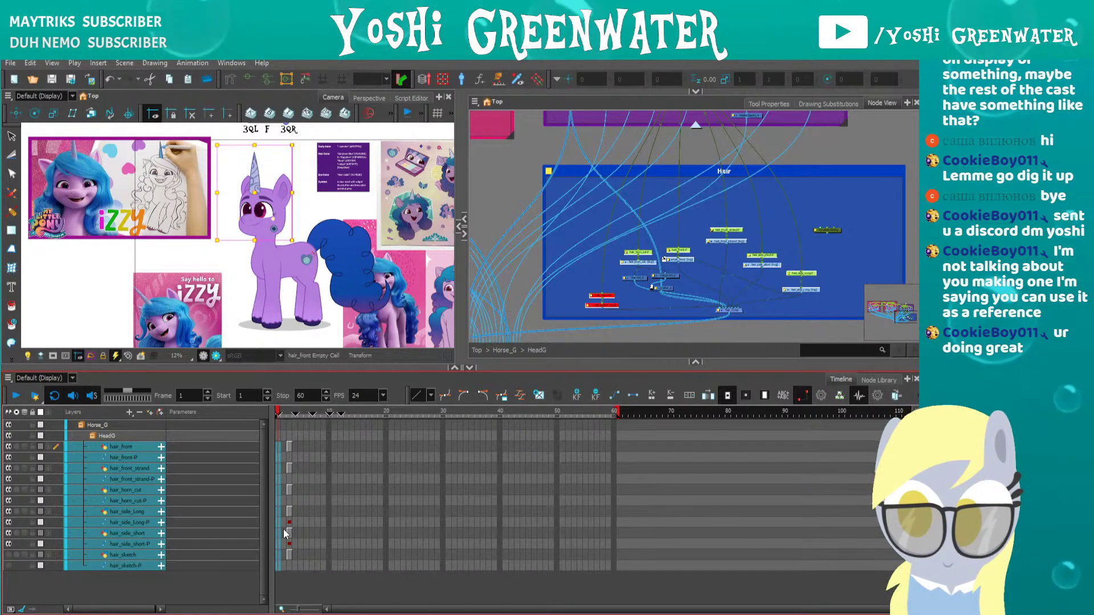
pyautogui.press('+')
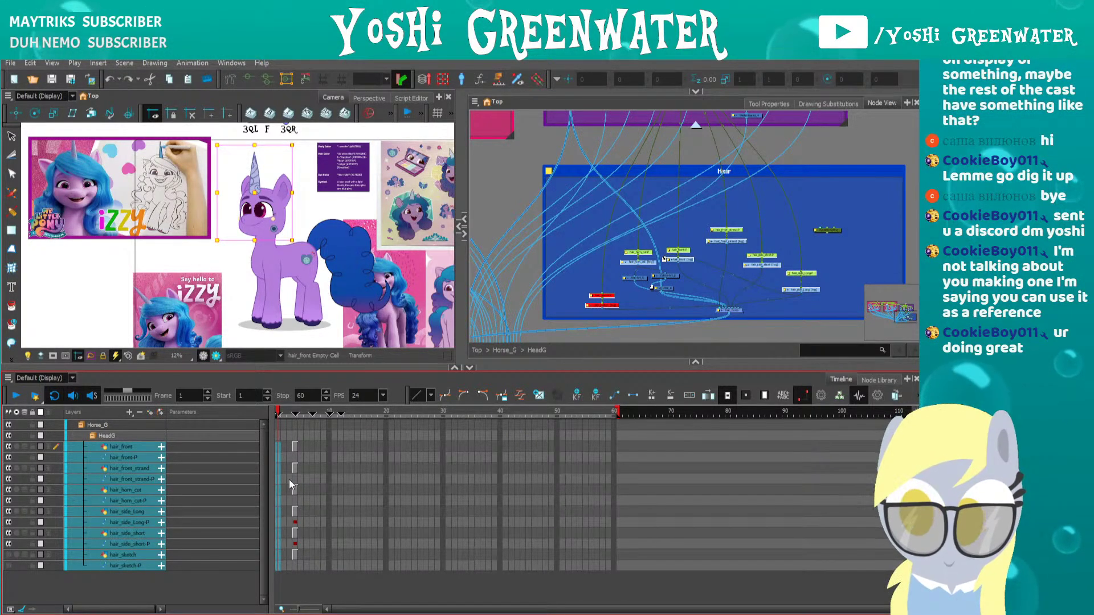
# Clear the leftover frame 4 exposures of the hair drawings, including hair_side_Long, hair_side_short and hair_sketch, and return to frame 1
pyautogui.click(279, 447)
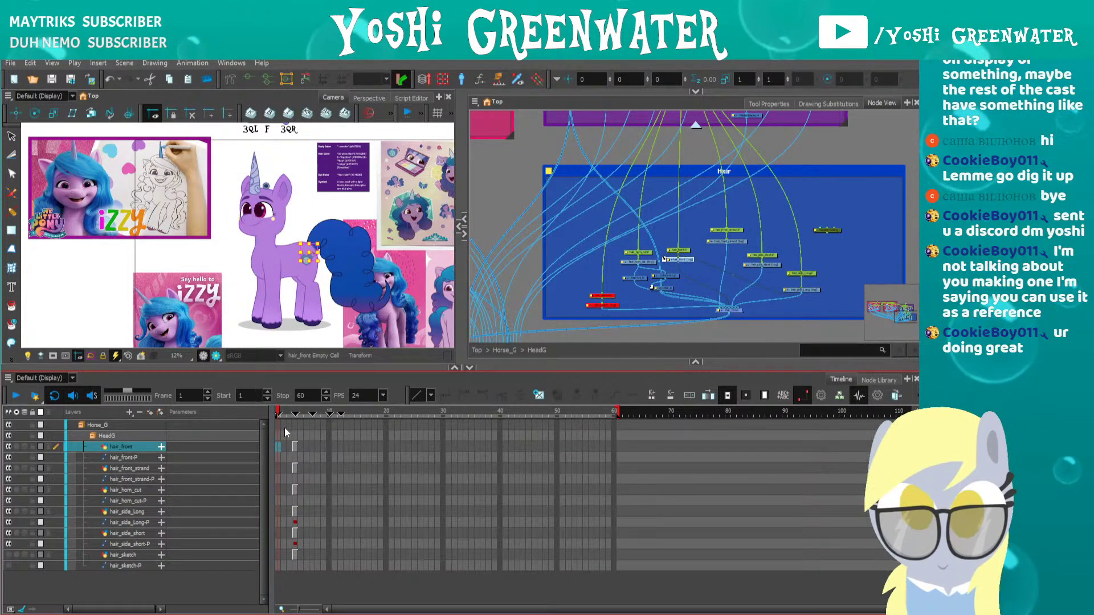
pyautogui.moveTo(306, 447); pyautogui.dragTo(276, 516)
pyautogui.press('Delete')
pyautogui.click(311, 510)
pyautogui.click(295, 511)
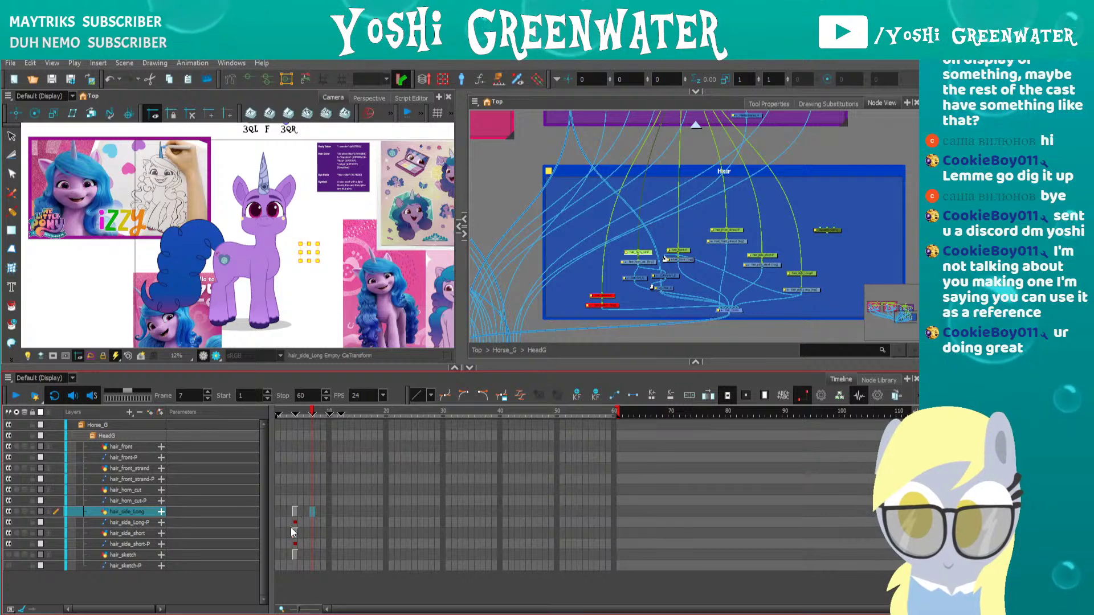
pyautogui.press('Delete')
pyautogui.click(295, 533)
pyautogui.press('Delete')
pyautogui.click(295, 552)
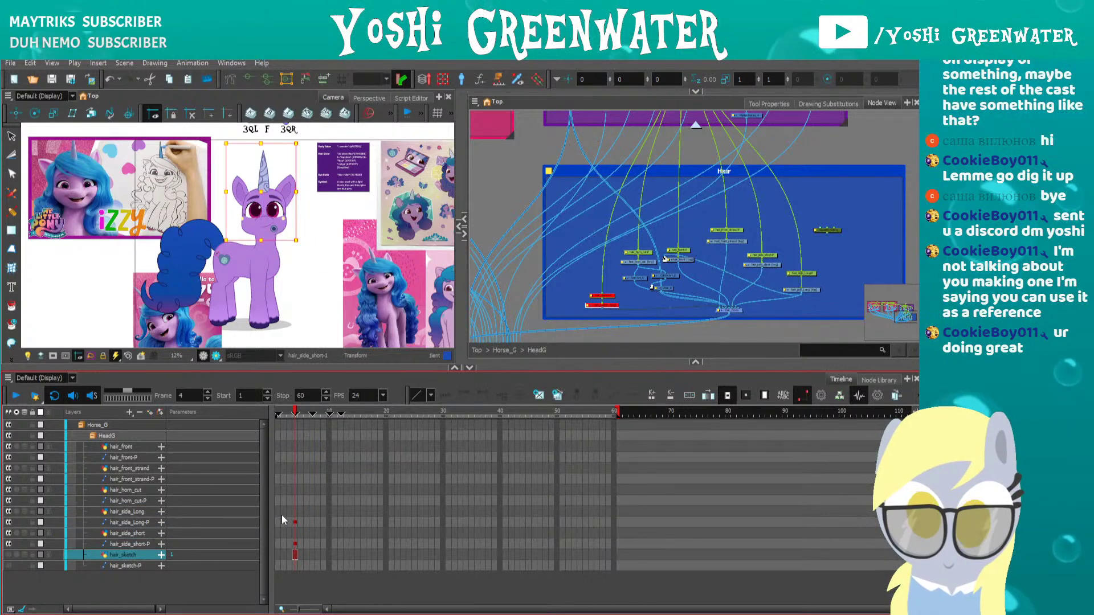
pyautogui.click(279, 414)
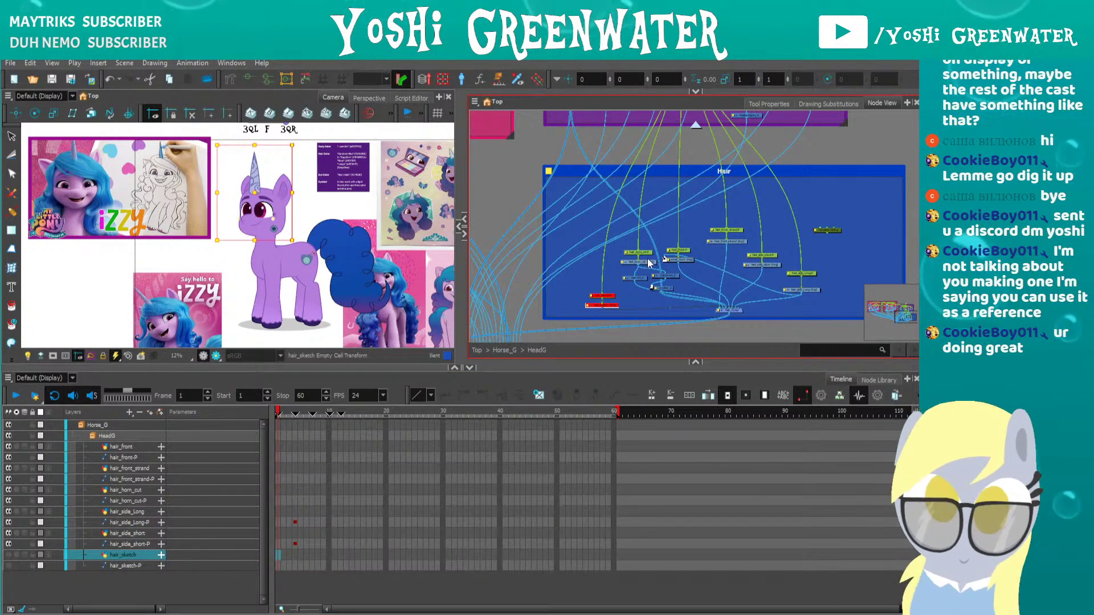
# Select the five hair drawing nodes together and expose drawing 1 of hair_horn_cut at frame 1
pyautogui.click(648, 261)
pyautogui.keyDown('shift'); pyautogui.click(689, 258); pyautogui.keyUp('shift')
pyautogui.keyDown('shift'); pyautogui.click(722, 241); pyautogui.keyUp('shift')
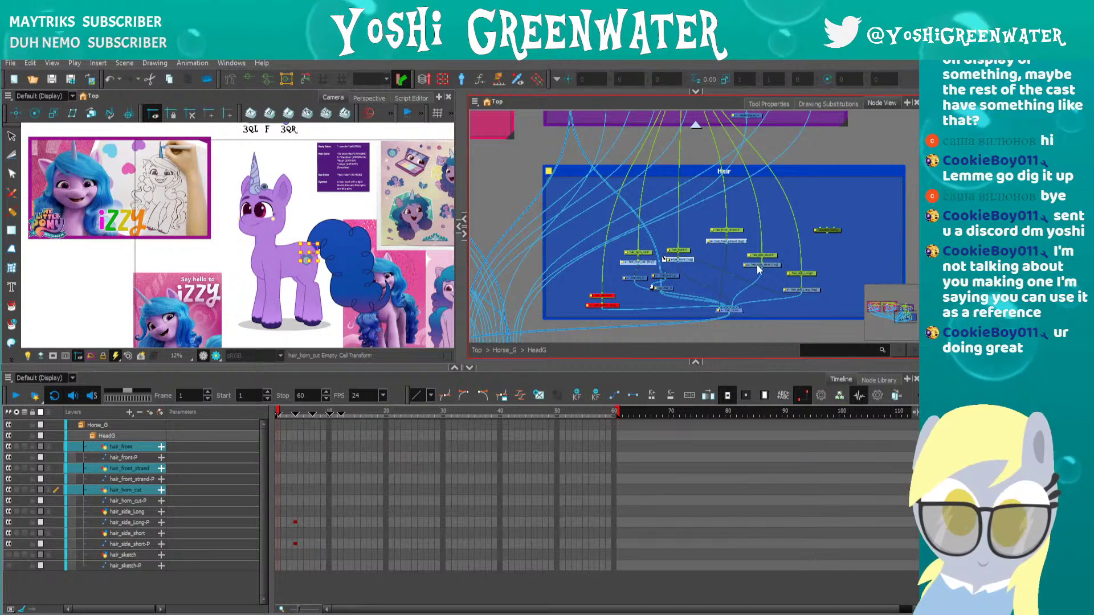
pyautogui.keyDown('ctrl'); pyautogui.click(760, 265); pyautogui.keyUp('ctrl')
pyautogui.keyDown('ctrl'); pyautogui.click(802, 290); pyautogui.keyUp('ctrl')
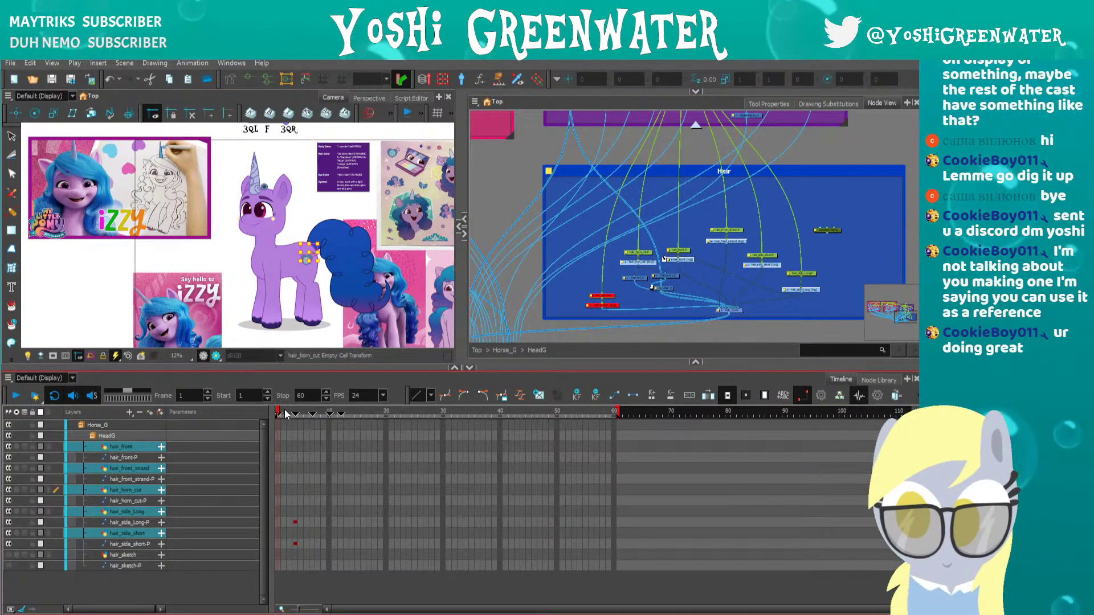
pyautogui.click(279, 457)
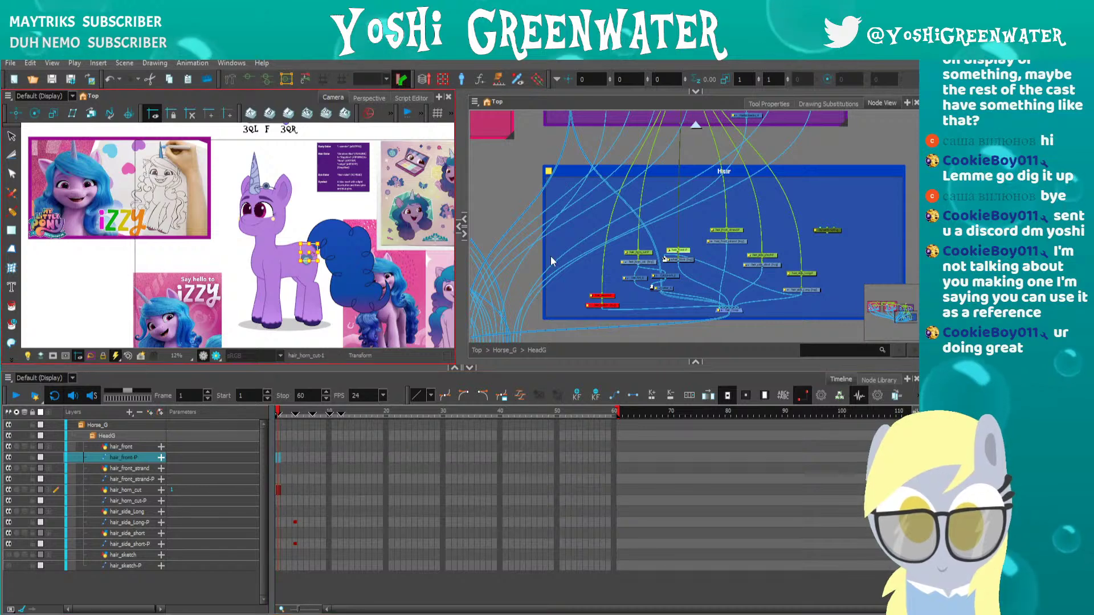
# Use Drawing Substitutions to expose drawing 1 at frame 1 on the remaining hair layers, from hair_front through hair_sketch
pyautogui.click(827, 103)
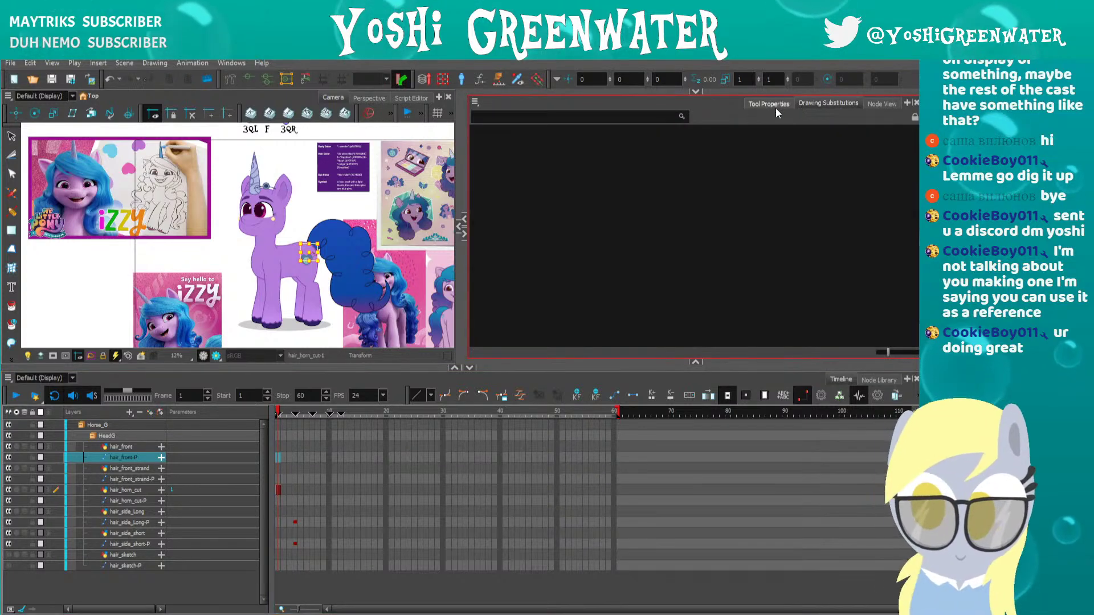
pyautogui.click(123, 448)
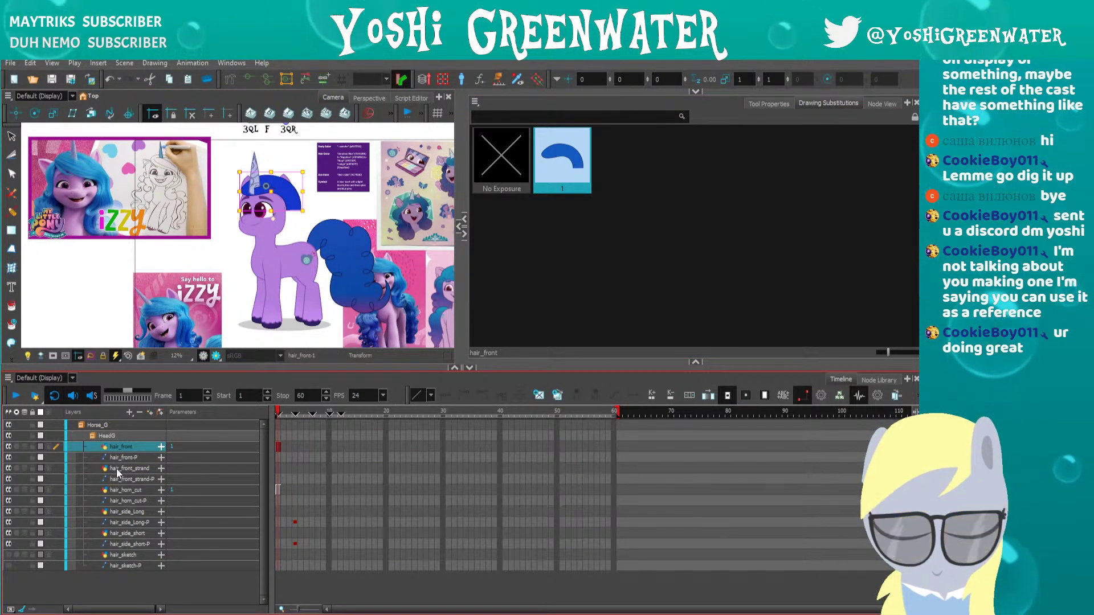
pyautogui.click(116, 469)
pyautogui.click(118, 489)
pyautogui.click(119, 512)
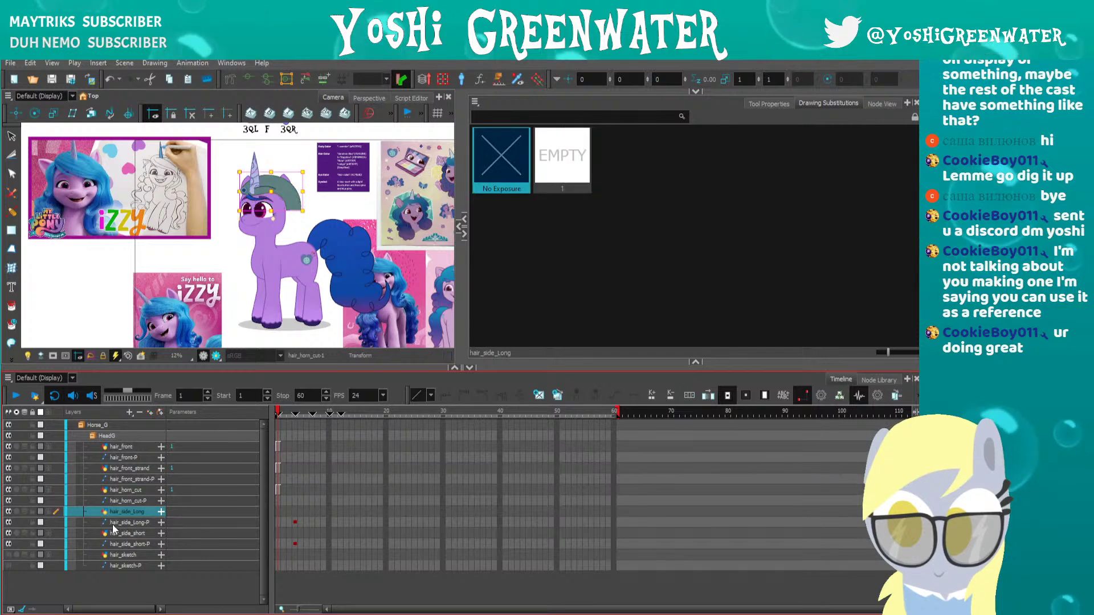
pyautogui.click(117, 534)
pyautogui.click(117, 555)
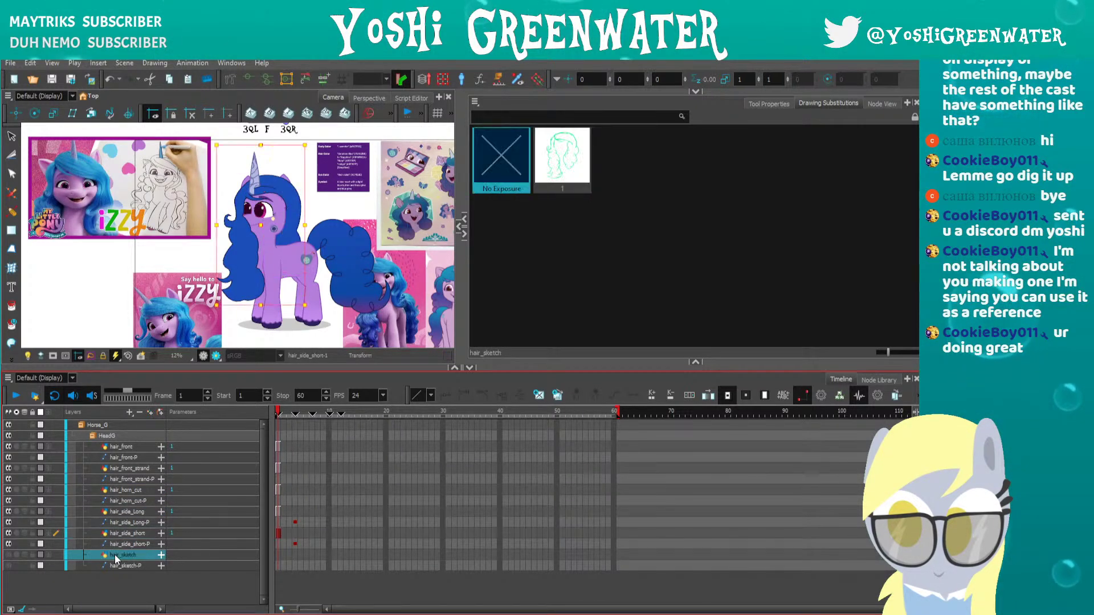
# Extend the exposure of all hair drawings from frame 1 through frame 60 and return to frame 1
pyautogui.click(382, 413)
pyautogui.moveTo(391, 412); pyautogui.dragTo(619, 564)
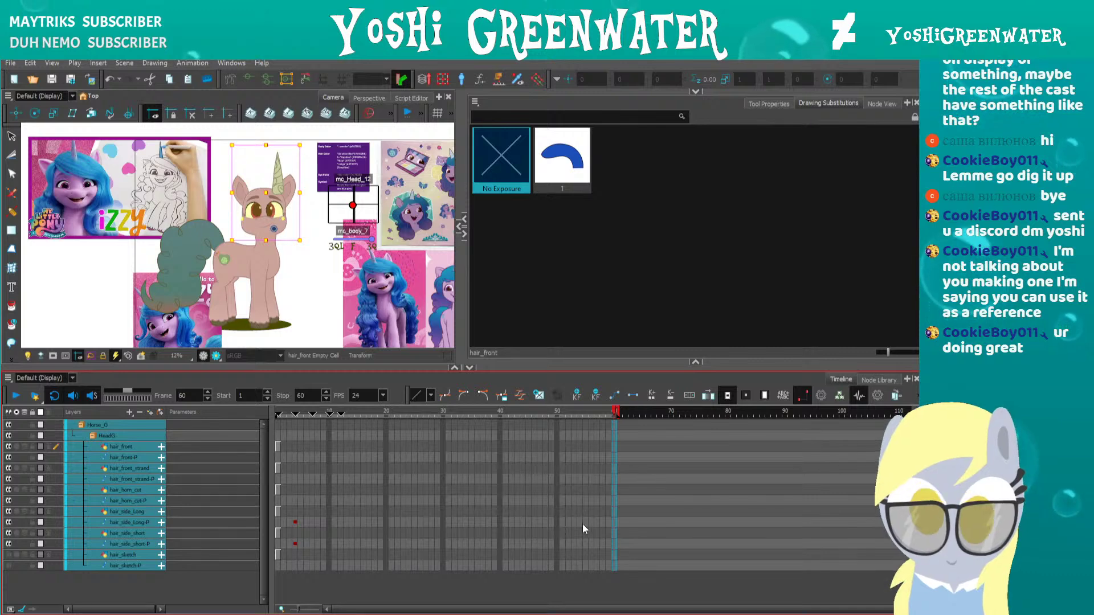
pyautogui.press('F5')
pyautogui.moveTo(369, 415); pyautogui.dragTo(278, 416)
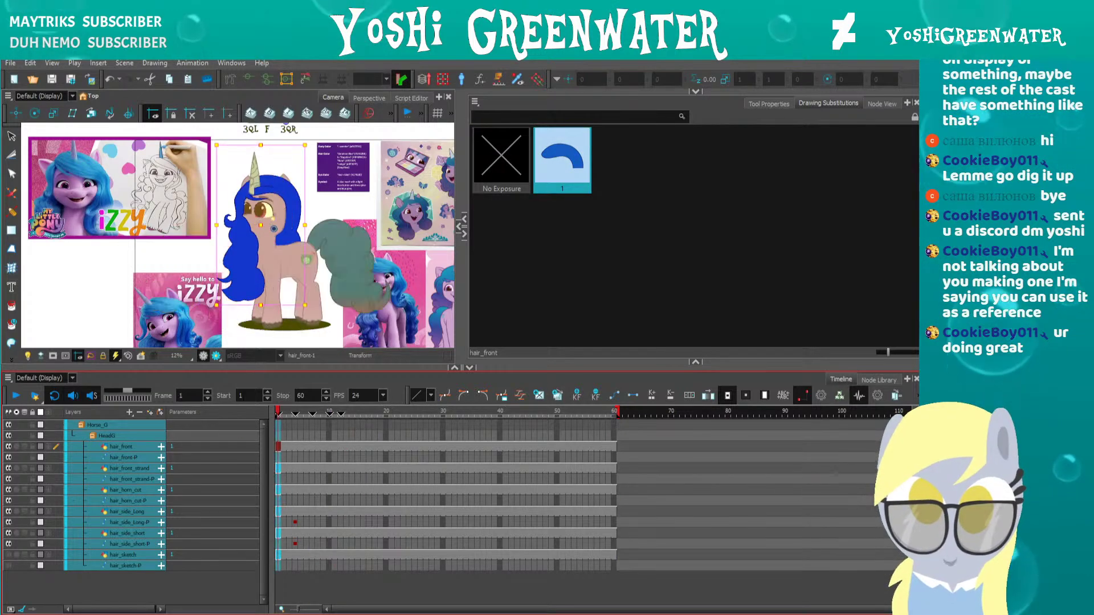
# Bring back the node network and enlarge the Camera view around the pony's head and hair
pyautogui.click(881, 104)
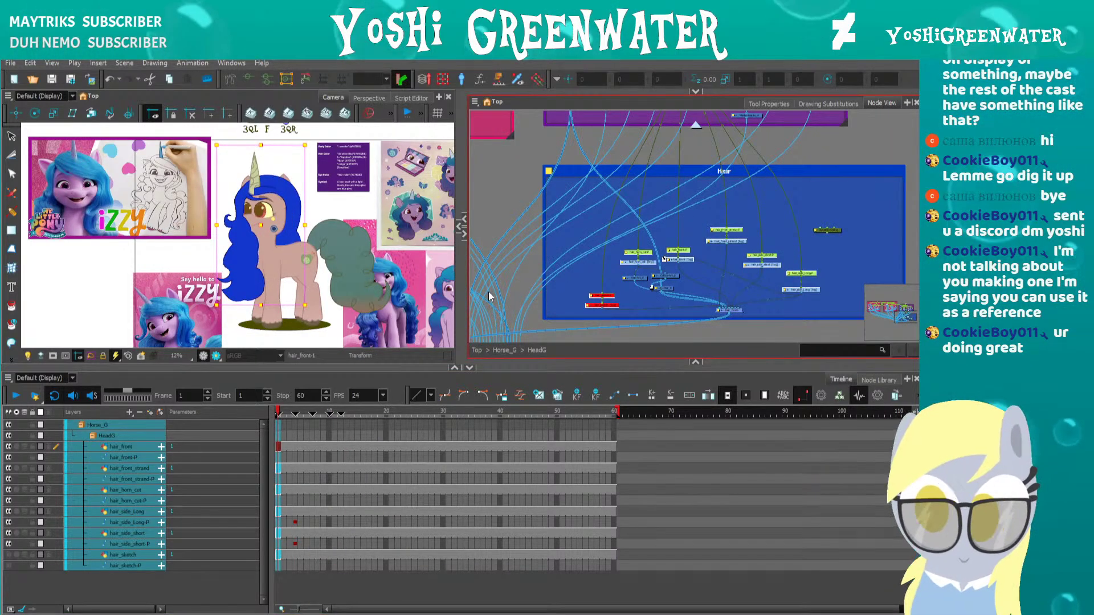
pyautogui.click(230, 224)
pyautogui.scroll(3, 230, 224)
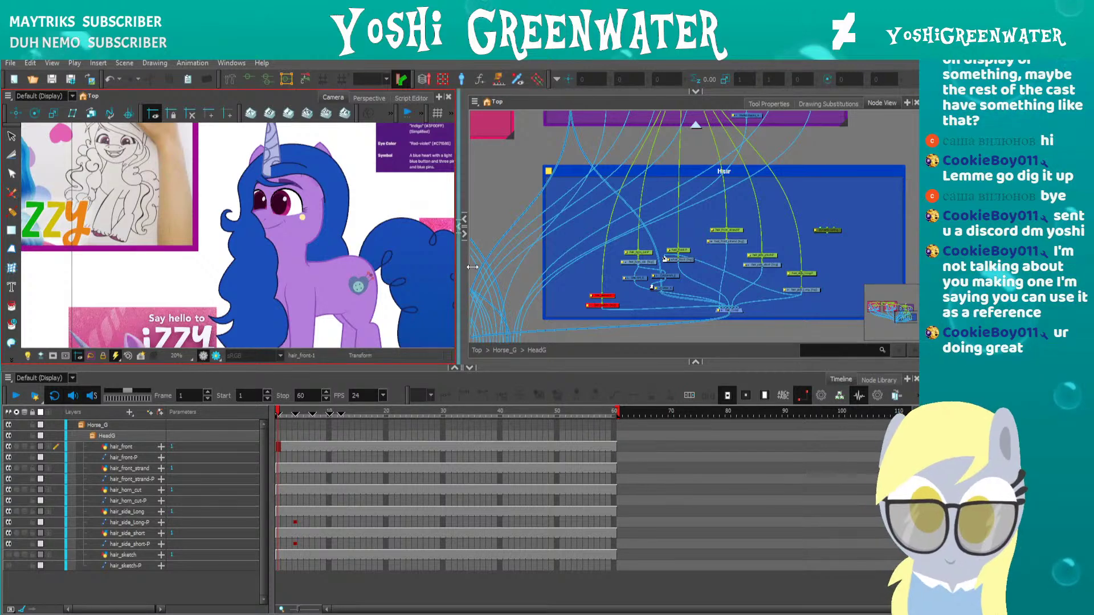
pyautogui.moveTo(473, 268); pyautogui.dragTo(625, 267)
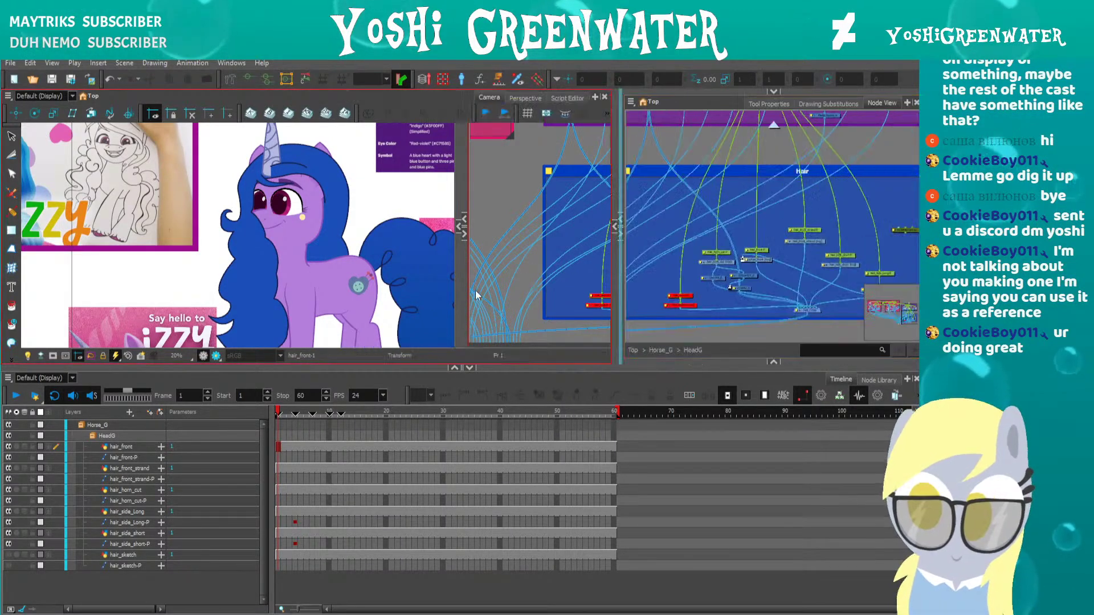
pyautogui.moveTo(366, 365); pyautogui.dragTo(367, 389)
pyautogui.moveTo(282, 288); pyautogui.dragTo(273, 255)
# Step through the first 15 frames to check the hair against each head view, and return to frame 1
pyautogui.press('.')
pyautogui.press('.')
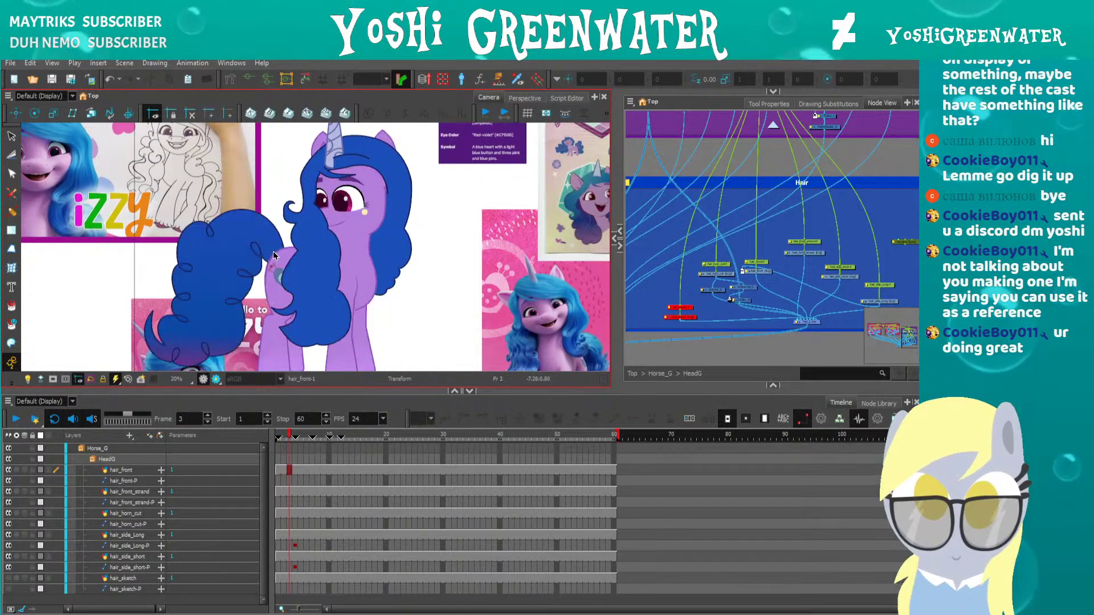
pyautogui.press('.')
pyautogui.press('.')
pyautogui.press('.')
pyautogui.press('.')
pyautogui.press('.')
pyautogui.press('.')
pyautogui.press('.')
pyautogui.press('.')
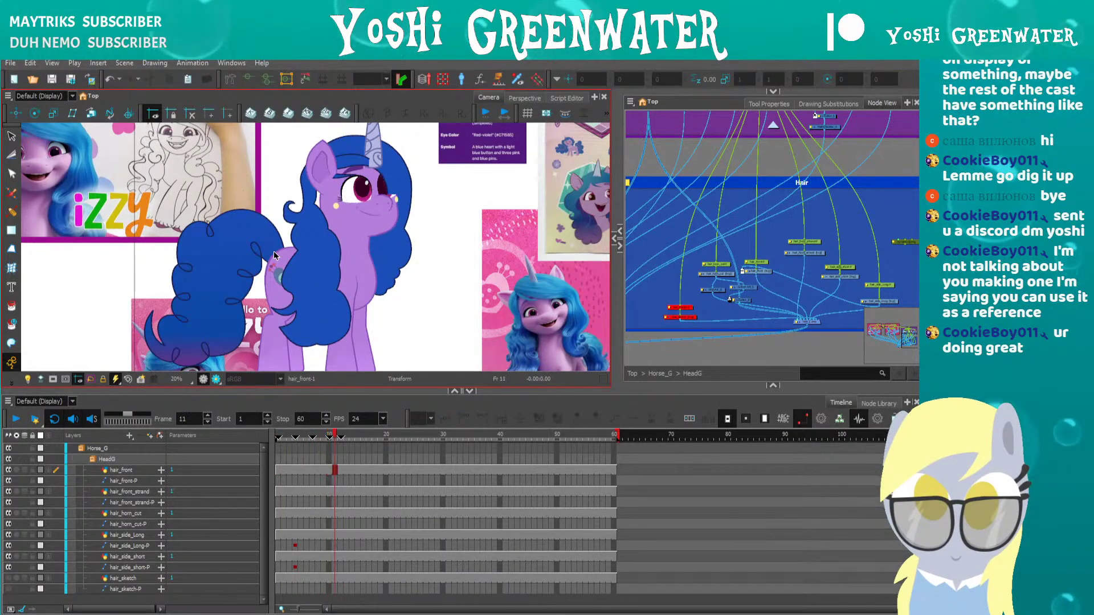
pyautogui.press('.')
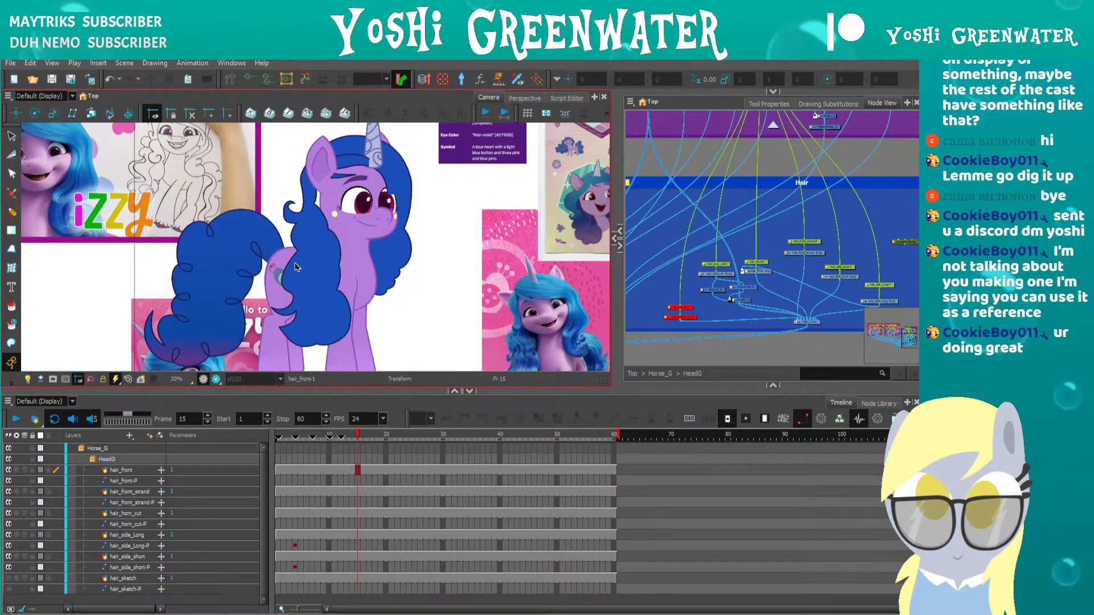
pyautogui.moveTo(312, 438); pyautogui.dragTo(246, 446)
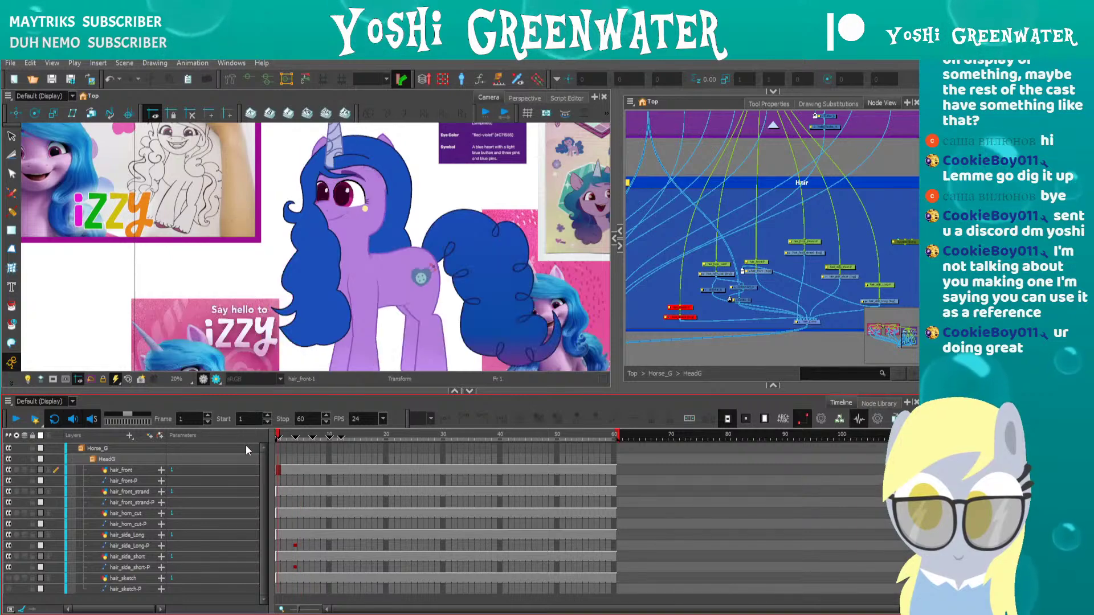
# Move to frame 4 and enlarge the Camera and Node views to show the hair_horn_cut nodes
pyautogui.moveTo(250, 245); pyautogui.dragTo(260, 287)
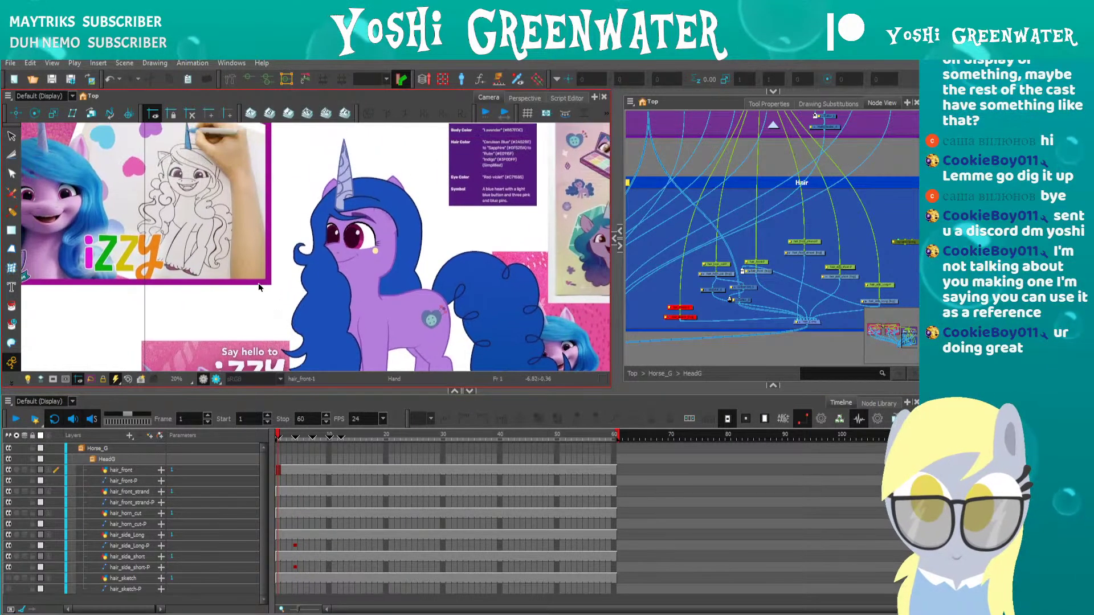
pyautogui.click(256, 291)
pyautogui.press('.')
pyautogui.press('.')
pyautogui.press('.')
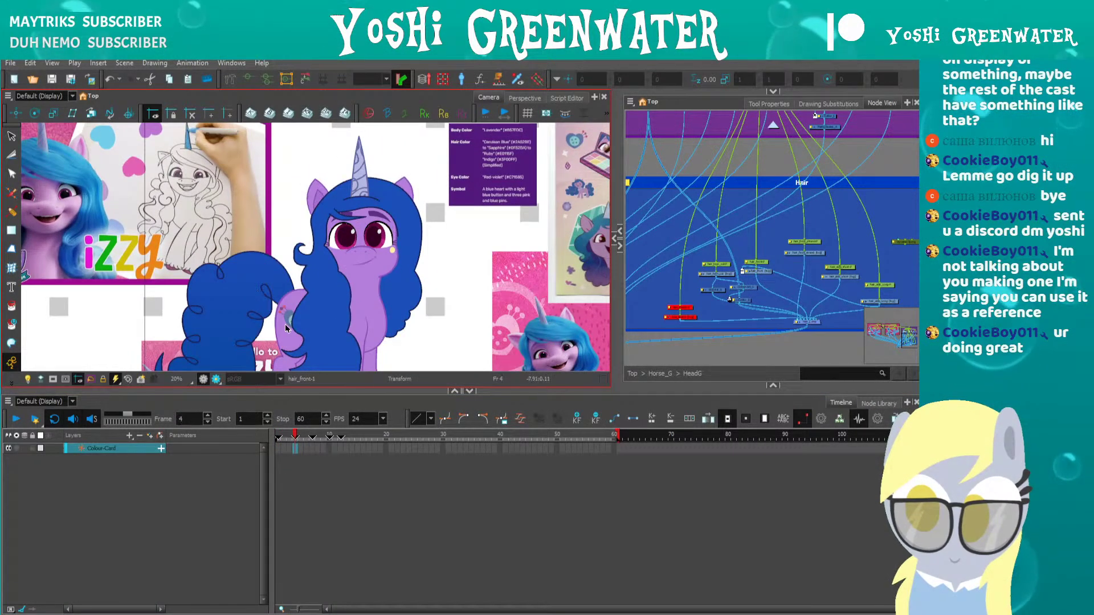
pyautogui.moveTo(306, 393); pyautogui.dragTo(306, 509)
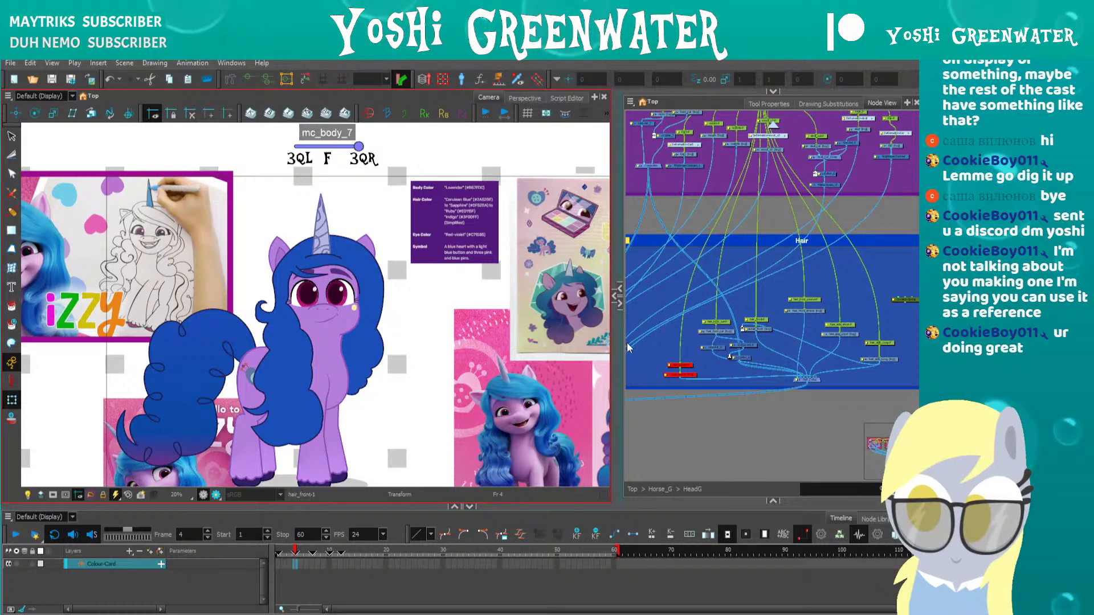
pyautogui.moveTo(618, 345); pyautogui.dragTo(510, 344)
pyautogui.scroll(4, 647, 342)
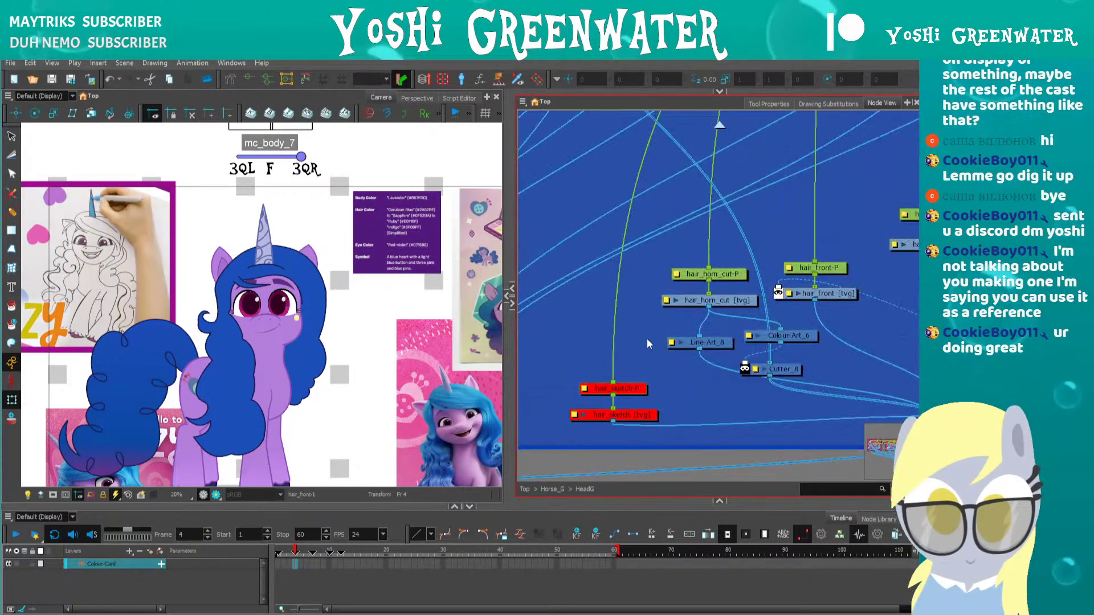
# Space out the hair_horn_cut peg, drawing, line art, colour art and cutter nodes, and select the hair_horn_cut drawing
pyautogui.moveTo(709, 274); pyautogui.dragTo(709, 251)
pyautogui.click(700, 302)
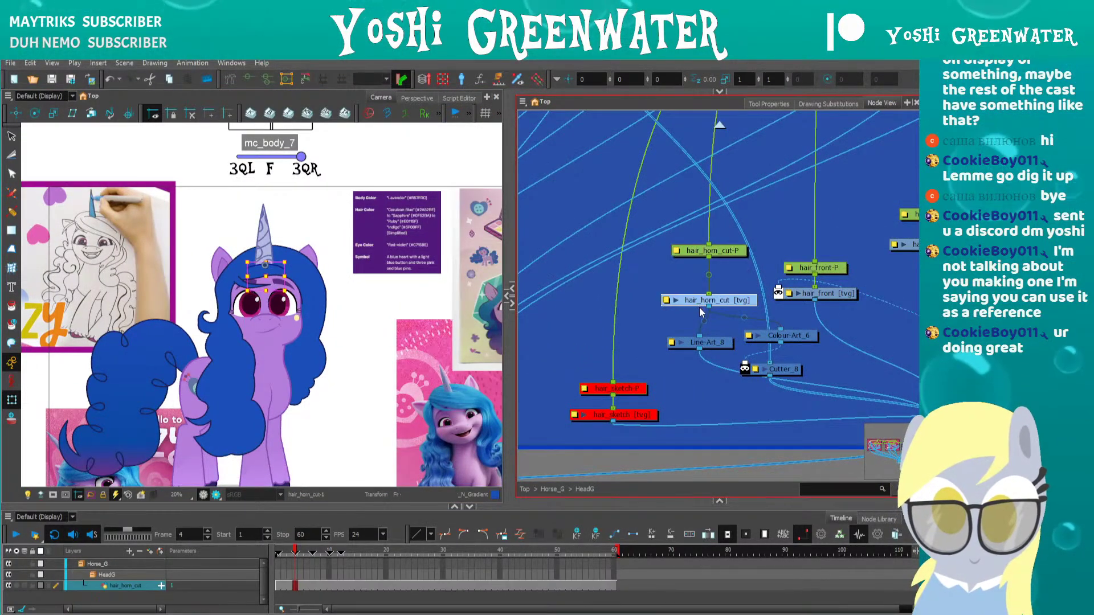
pyautogui.click(680, 283)
pyautogui.moveTo(700, 308); pyautogui.dragTo(581, 284)
pyautogui.click(616, 312)
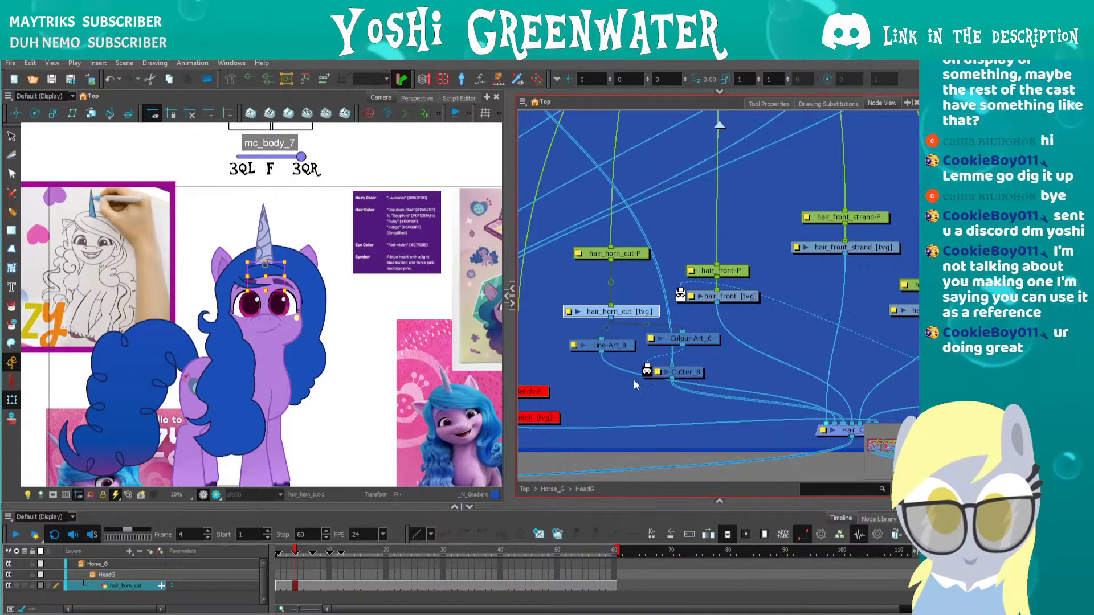
pyautogui.moveTo(633, 379); pyautogui.dragTo(665, 358)
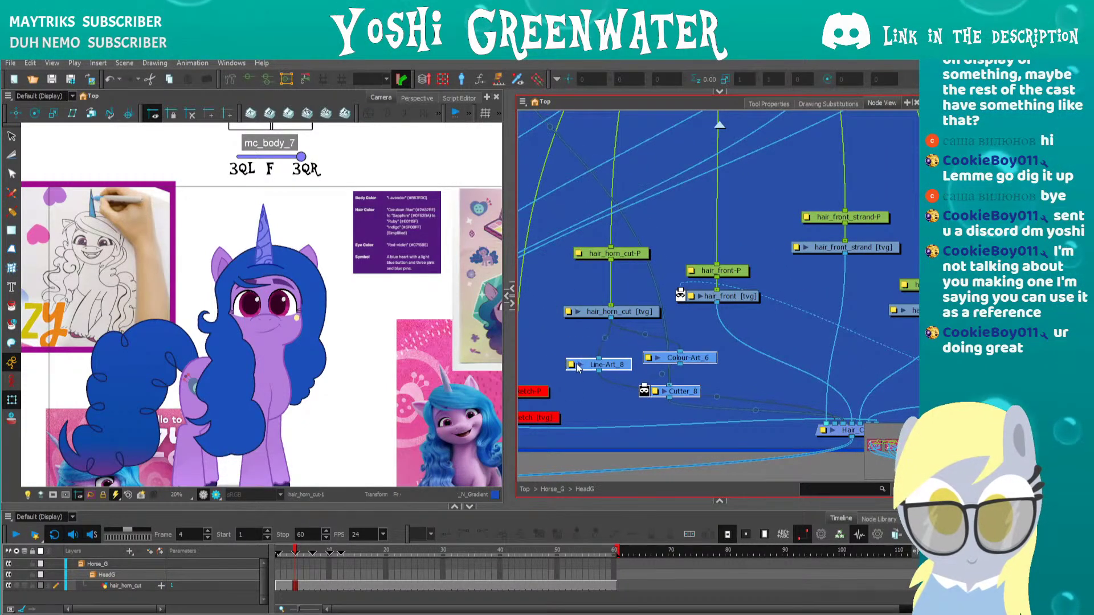
pyautogui.click(579, 336)
pyautogui.moveTo(592, 316); pyautogui.dragTo(593, 326)
pyautogui.click(600, 285)
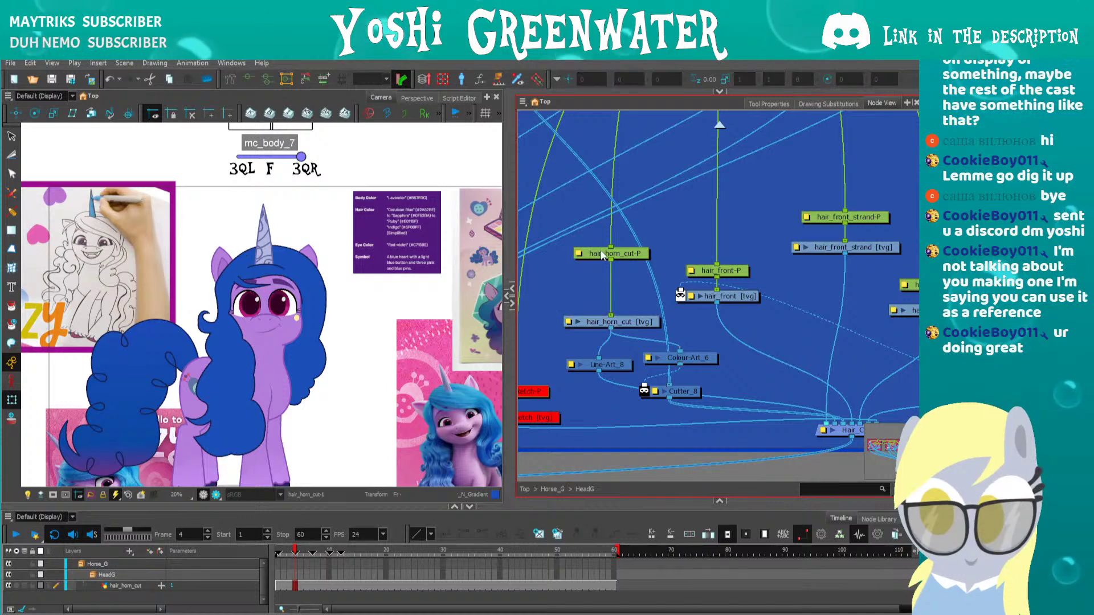
pyautogui.moveTo(602, 255); pyautogui.dragTo(600, 268)
pyautogui.click(604, 322)
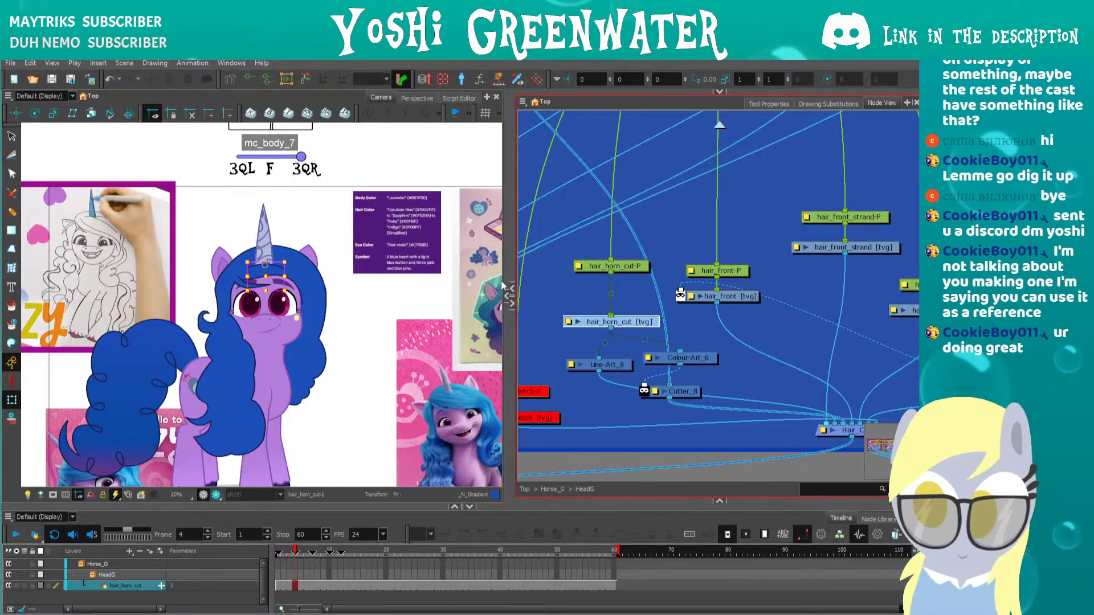
# Zoom in on the head and open the Drawing view beside it with the hair_horn_cut colour fill shown whole
pyautogui.scroll(3, 439, 321)
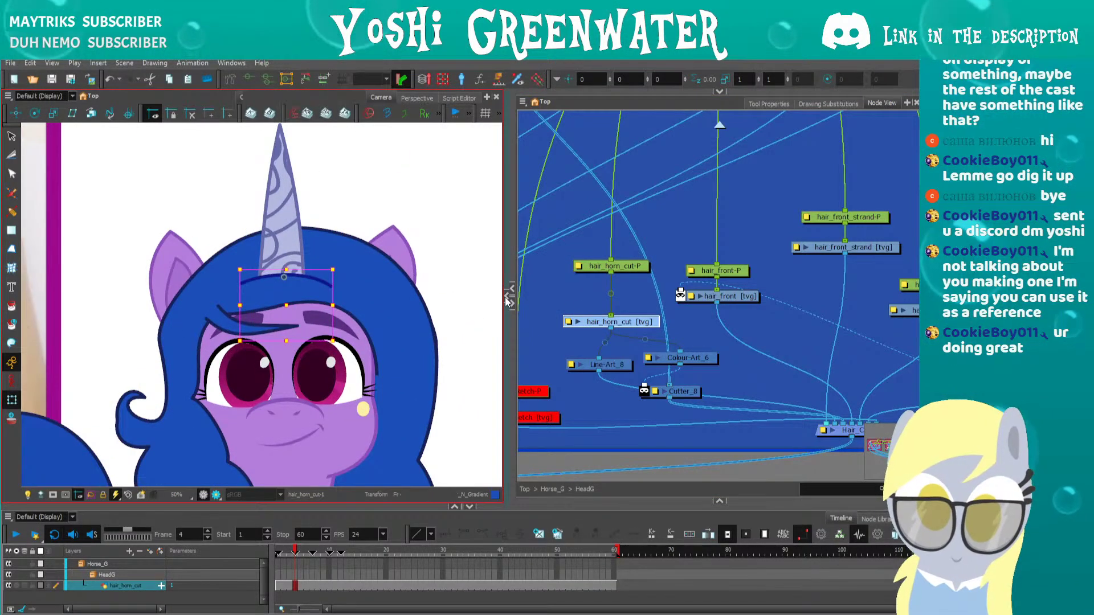
pyautogui.moveTo(506, 297); pyautogui.dragTo(656, 334)
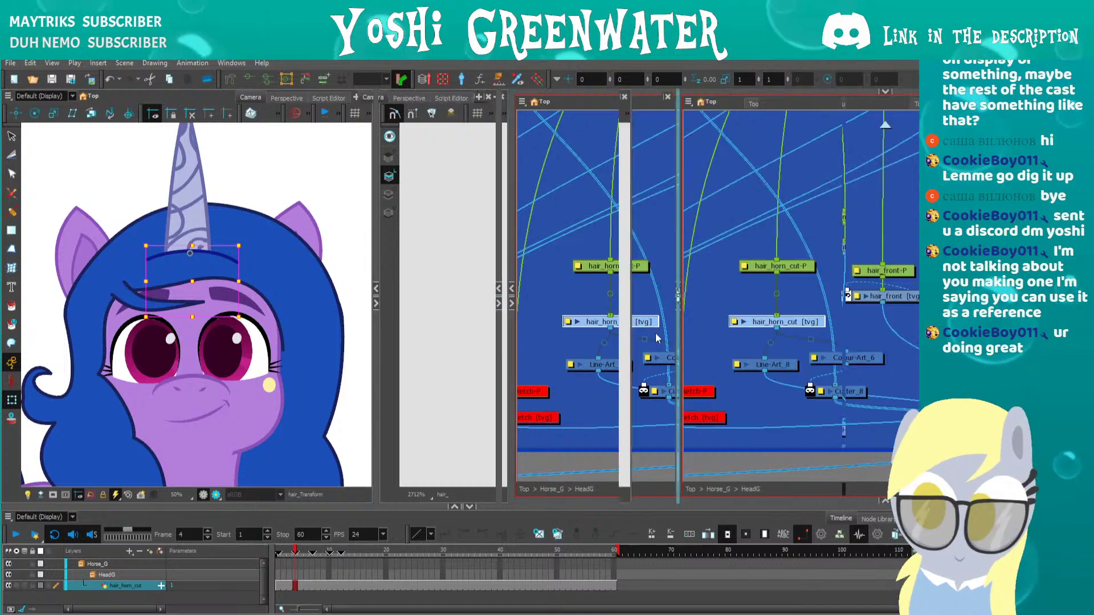
pyautogui.moveTo(500, 334); pyautogui.dragTo(454, 334)
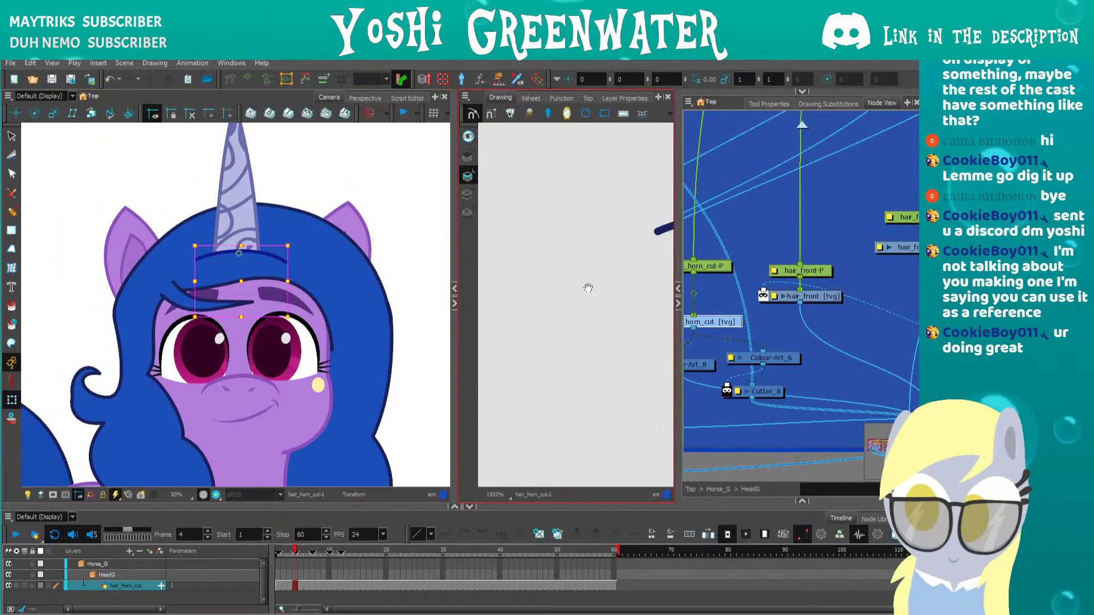
pyautogui.scroll(-4, 588, 288)
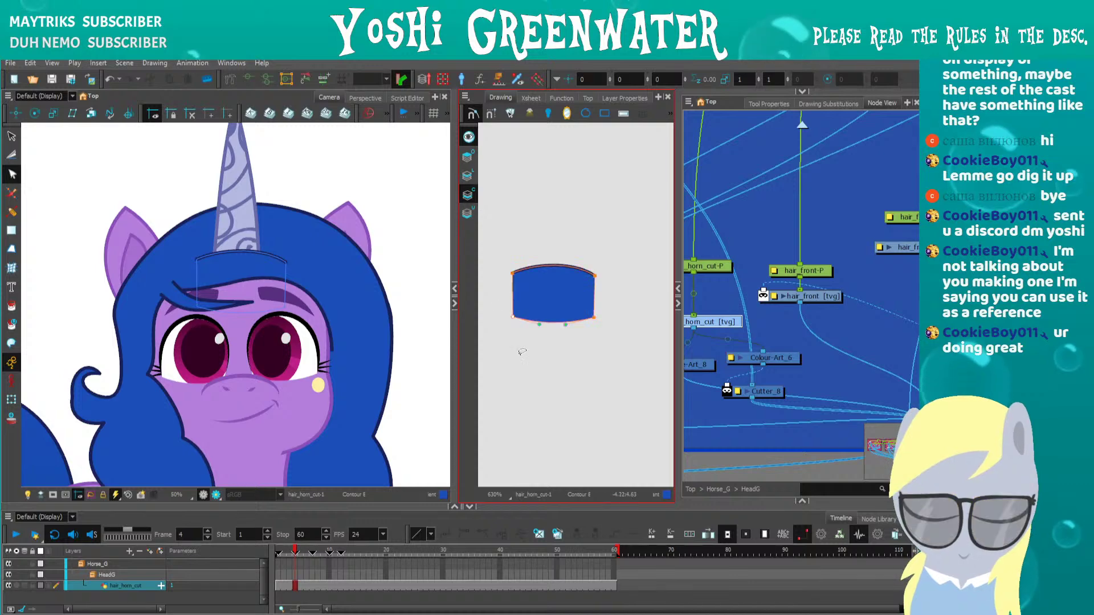
# Reshape the hair_horn_cut colour fill by lowering its bottom edge and moving both bottom corners outward
pyautogui.moveTo(499, 316); pyautogui.dragTo(500, 328)
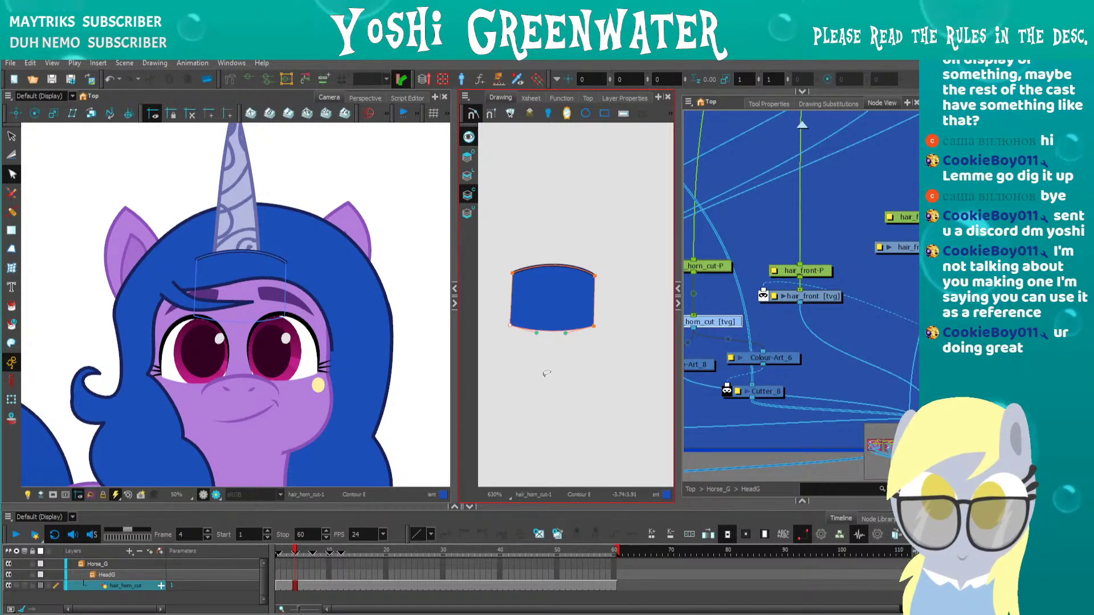
pyautogui.press('Left')
pyautogui.click(593, 326)
pyautogui.press('Right')
pyautogui.press('Right')
pyautogui.press('Right')
pyautogui.press('Right')
pyautogui.press('Right')
pyautogui.press('Right')
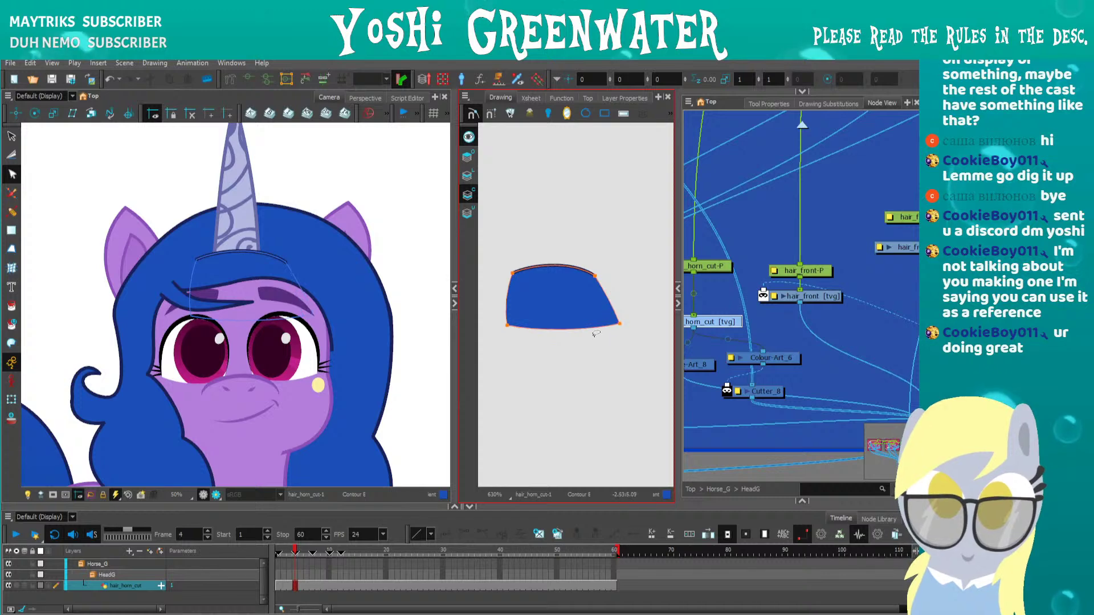
# Undo the last corner move, then pull the hair_horn_cut fill's lower right corner inward and bow its sides and bottom edge outward
pyautogui.hotkey('ctrl', 'z')
pyautogui.moveTo(588, 350); pyautogui.dragTo(600, 318)
pyautogui.moveTo(562, 390); pyautogui.dragTo(569, 356)
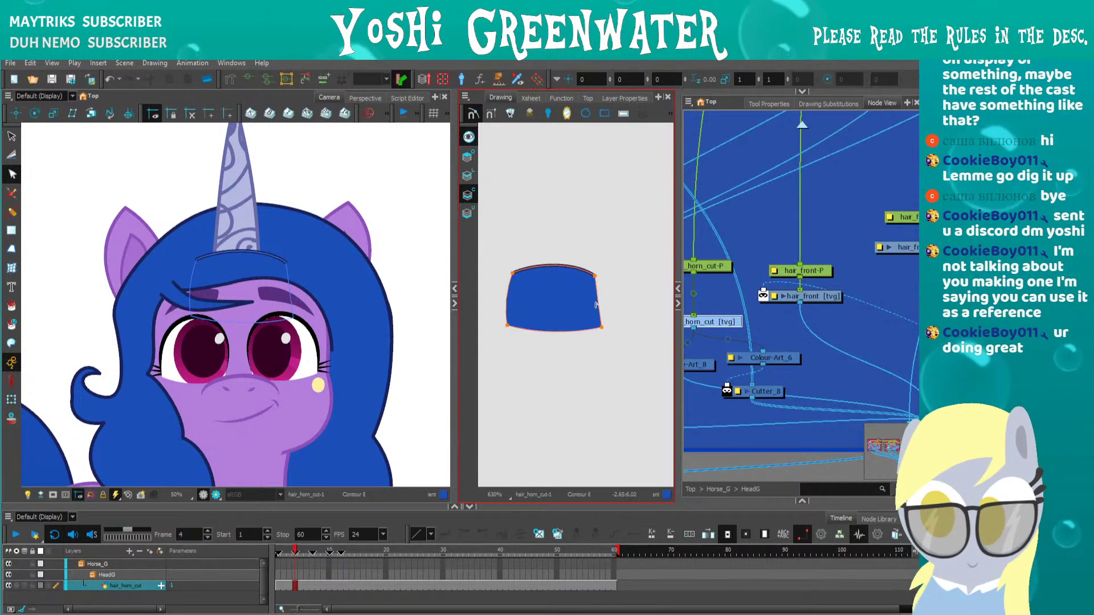
pyautogui.moveTo(594, 325)
pyautogui.mouseDown()
pyautogui.moveTo(576, 314)
pyautogui.moveTo(599, 327)
pyautogui.moveTo(604, 307)
pyautogui.mouseUp()
pyautogui.moveTo(503, 351); pyautogui.dragTo(533, 334)
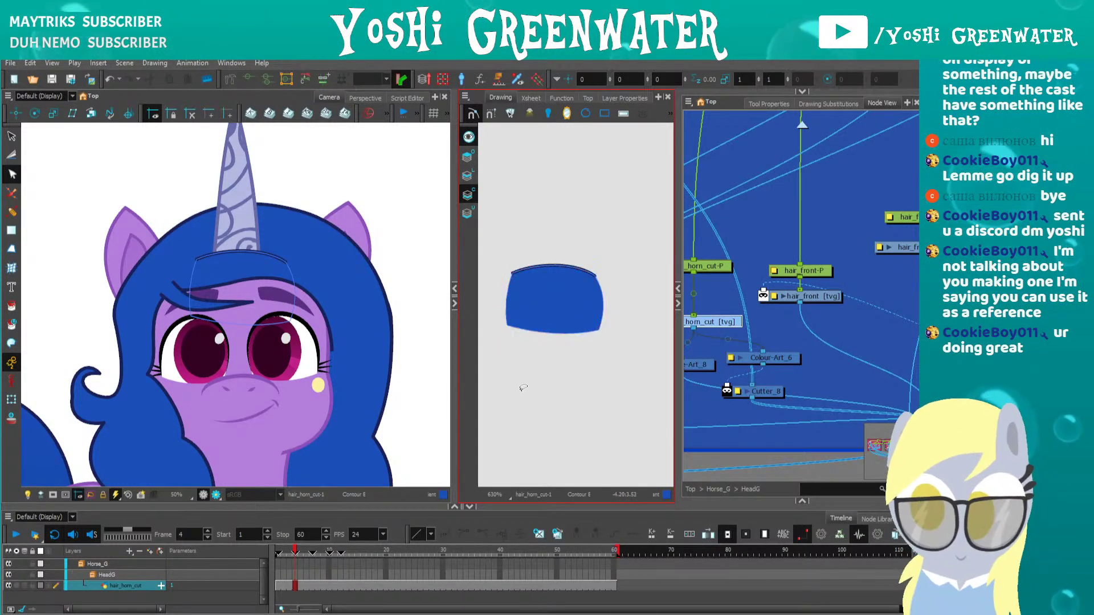
# Collapse the Drawing view, nudge the hair_horn_cut drawing node up toward its peg and clear the selection
pyautogui.moveTo(678, 320); pyautogui.dragTo(587, 326)
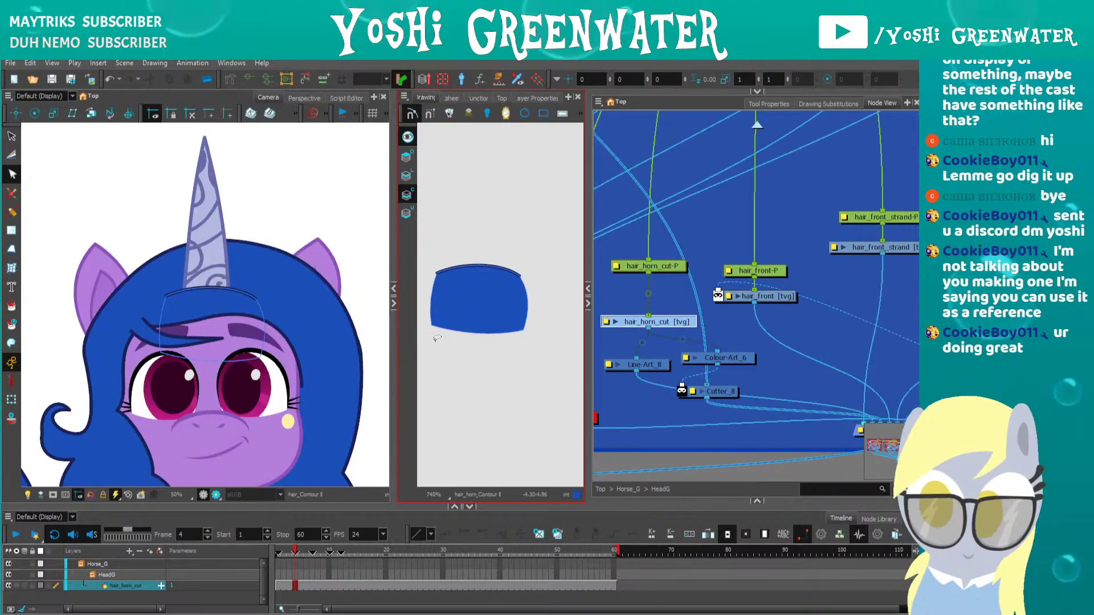
pyautogui.click(395, 303)
pyautogui.click(655, 342)
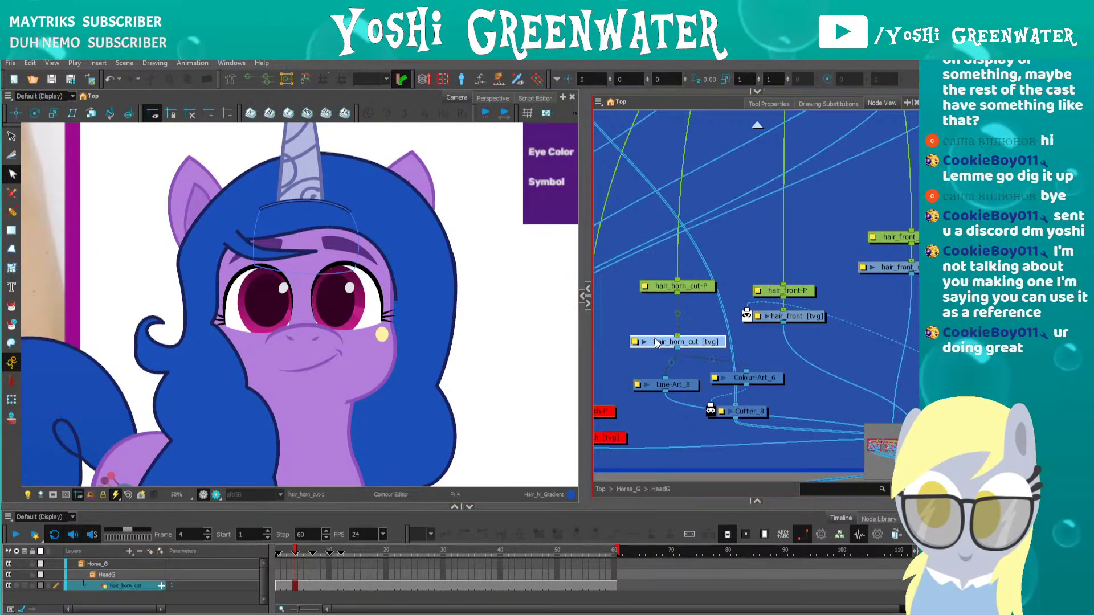
pyautogui.moveTo(656, 336); pyautogui.dragTo(657, 333)
pyautogui.click(641, 331)
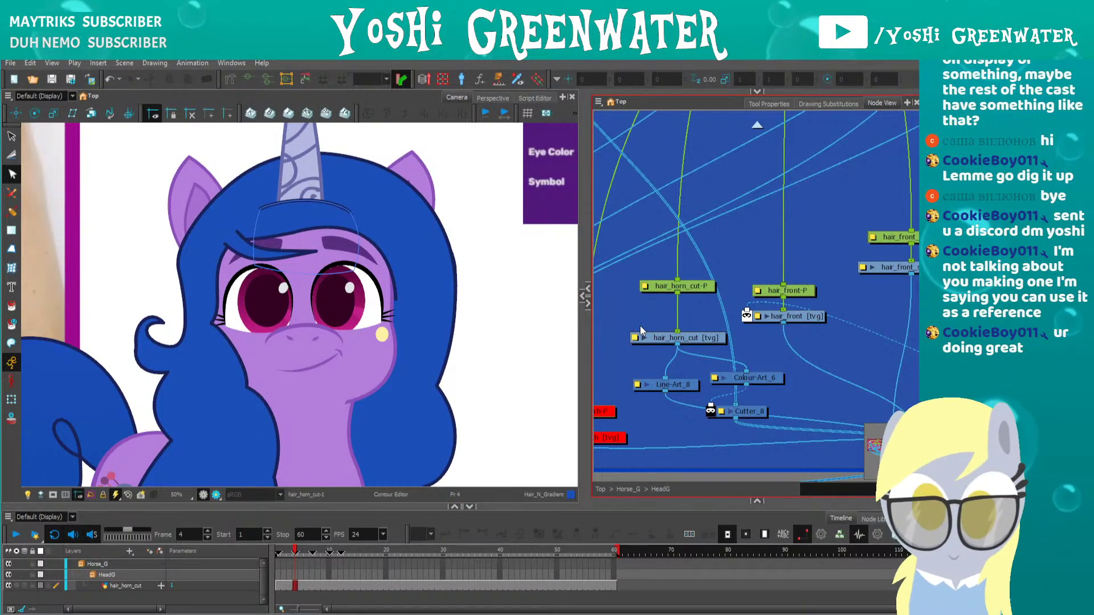
pyautogui.click(144, 268)
pyautogui.click(145, 265)
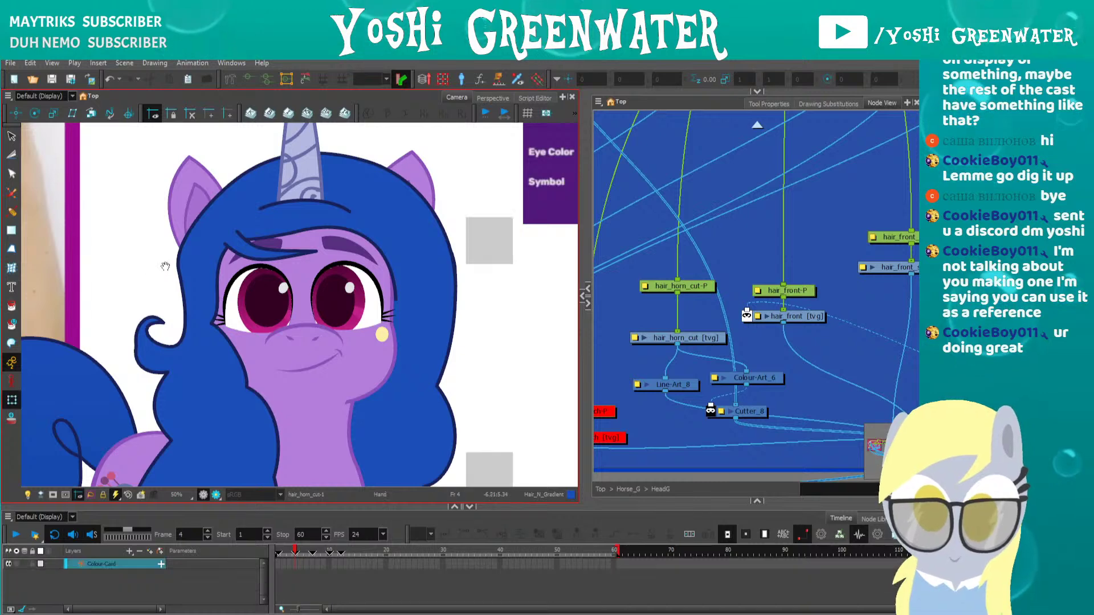
pyautogui.moveTo(163, 265); pyautogui.dragTo(167, 282)
# Isolate the hair_horn_cut drawing in the Camera view and leave its drawing node selected rather than the line or colour art nodes
pyautogui.click(661, 336)
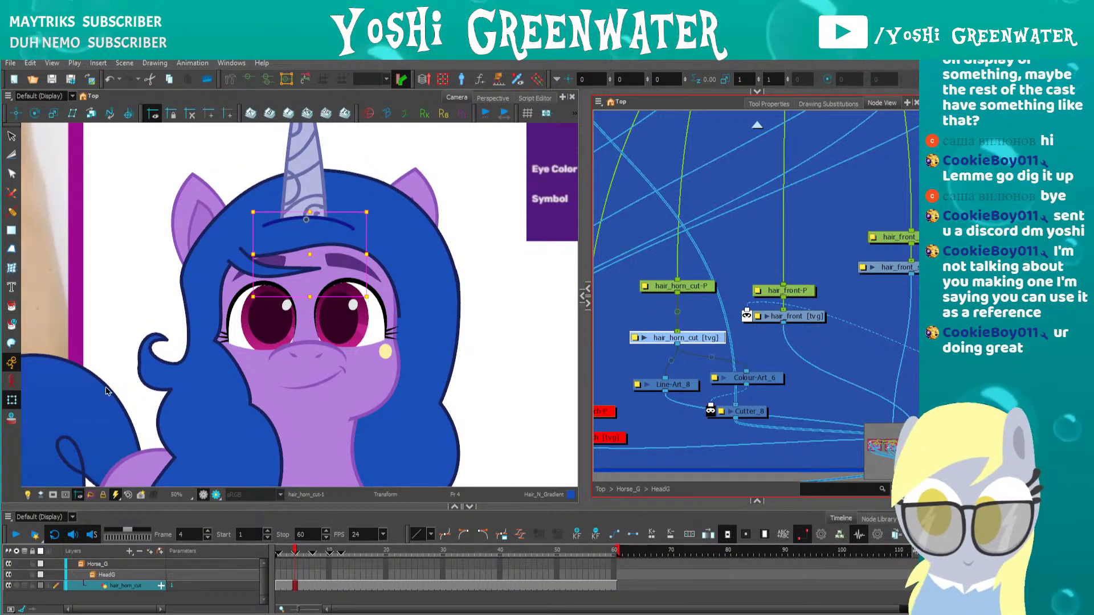
pyautogui.moveTo(285, 506); pyautogui.dragTo(285, 497)
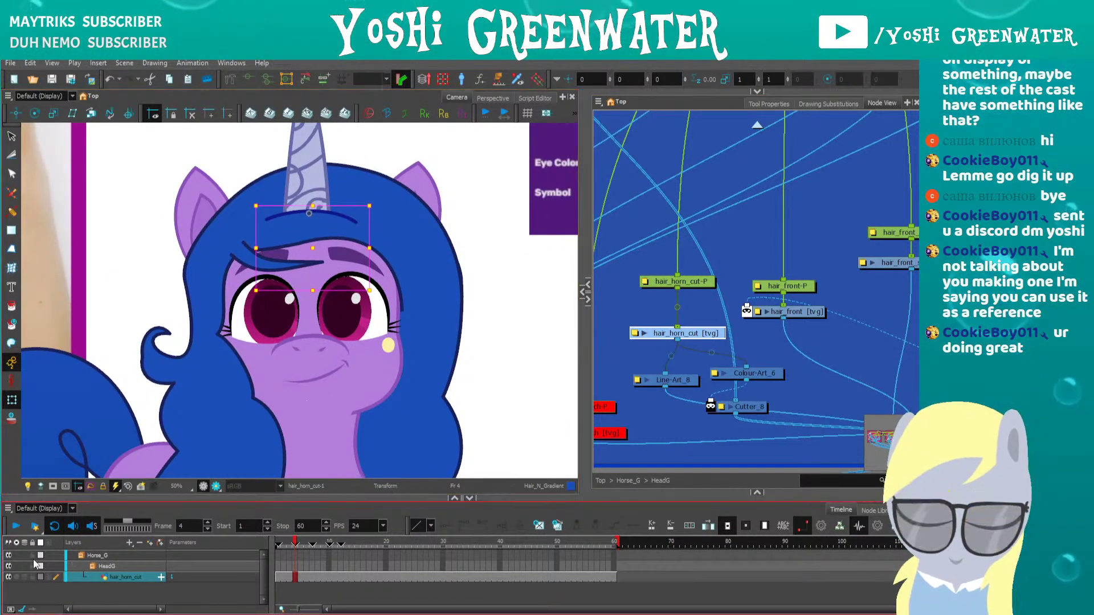
pyautogui.click(16, 577)
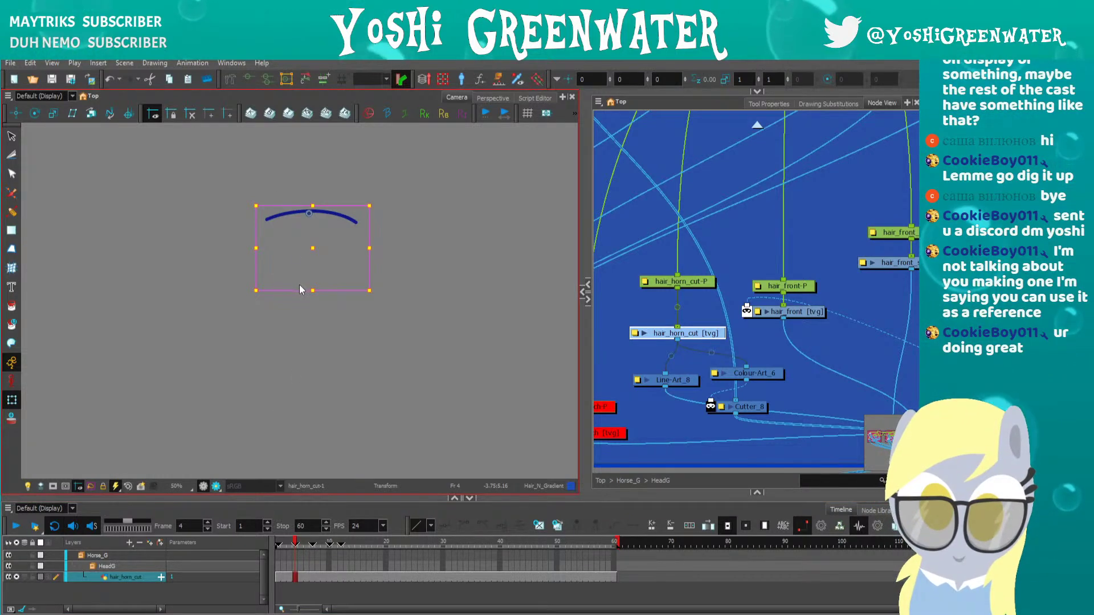
pyautogui.click(655, 336)
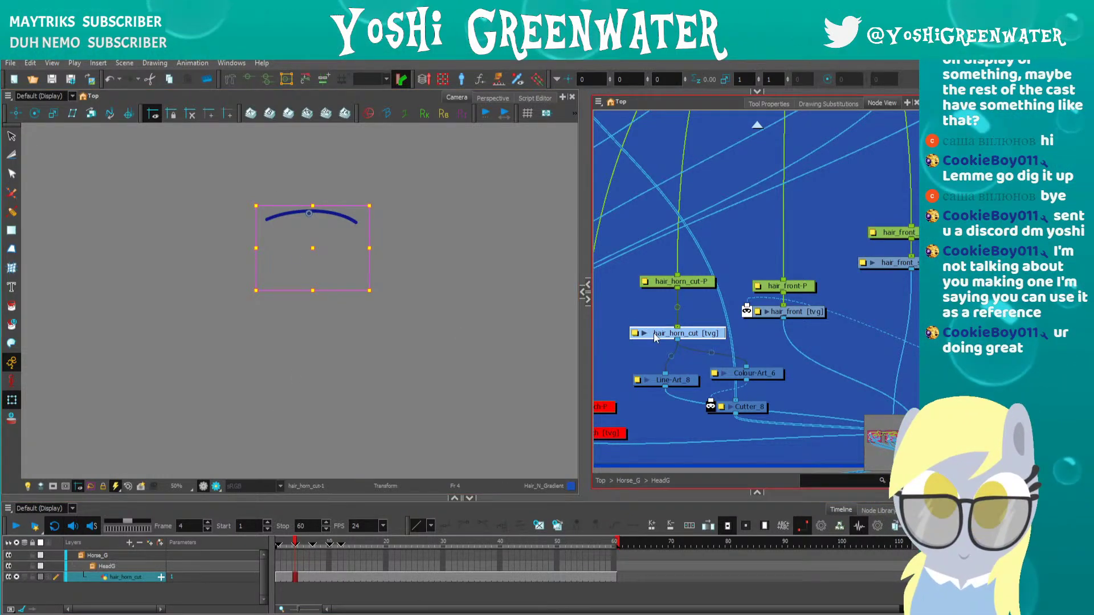
pyautogui.click(660, 380)
pyautogui.click(747, 374)
pyautogui.click(513, 326)
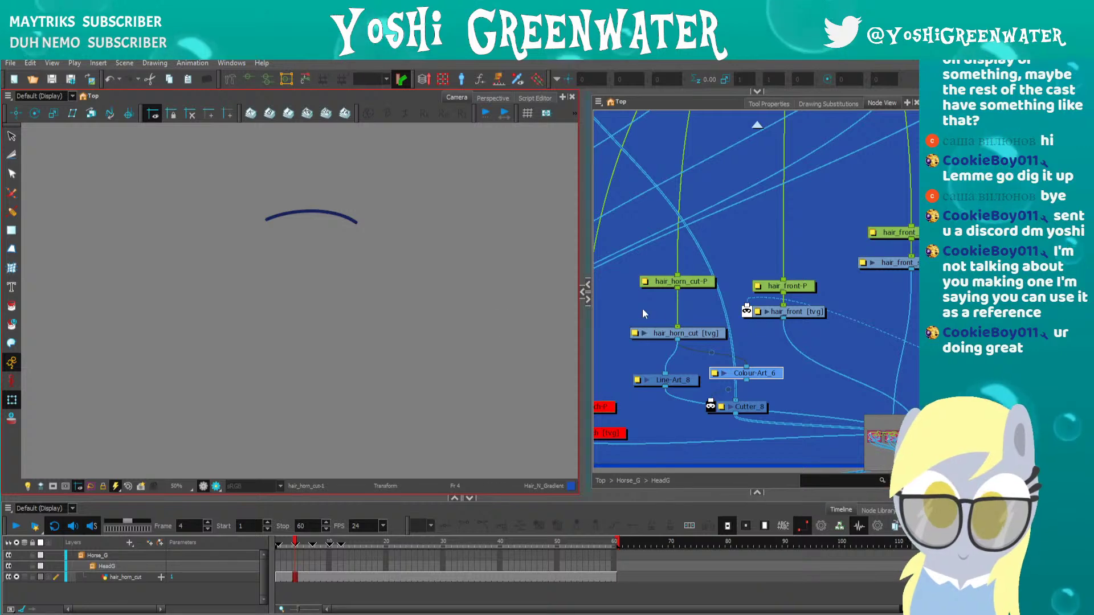
pyautogui.click(661, 334)
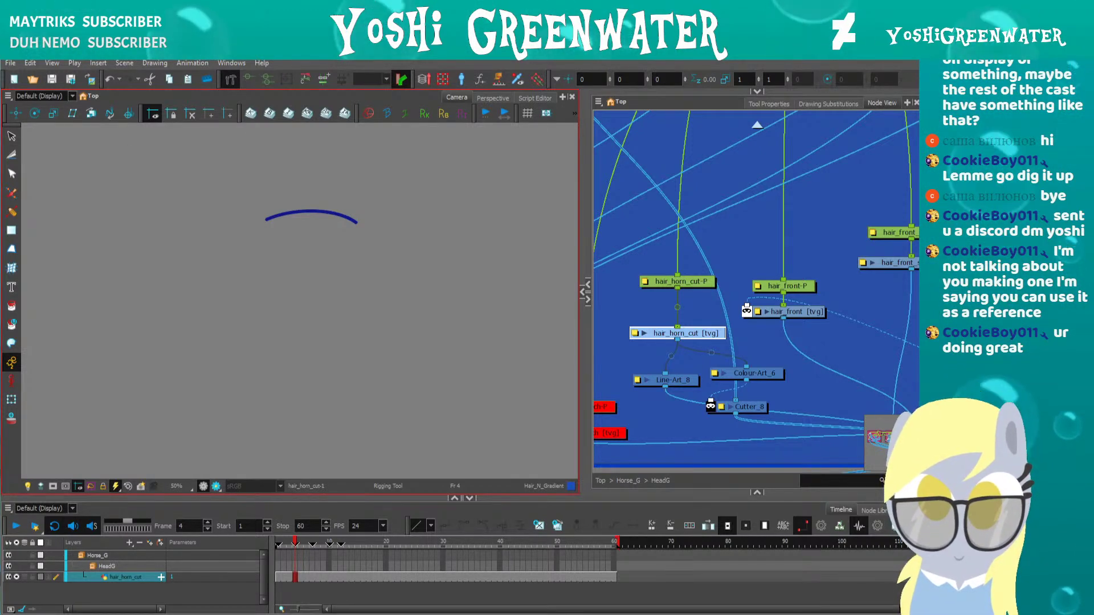
# Rig the hair_horn_cut arc with a curve deformer running from its left end to its right end, aligned with the line
pyautogui.click(769, 103)
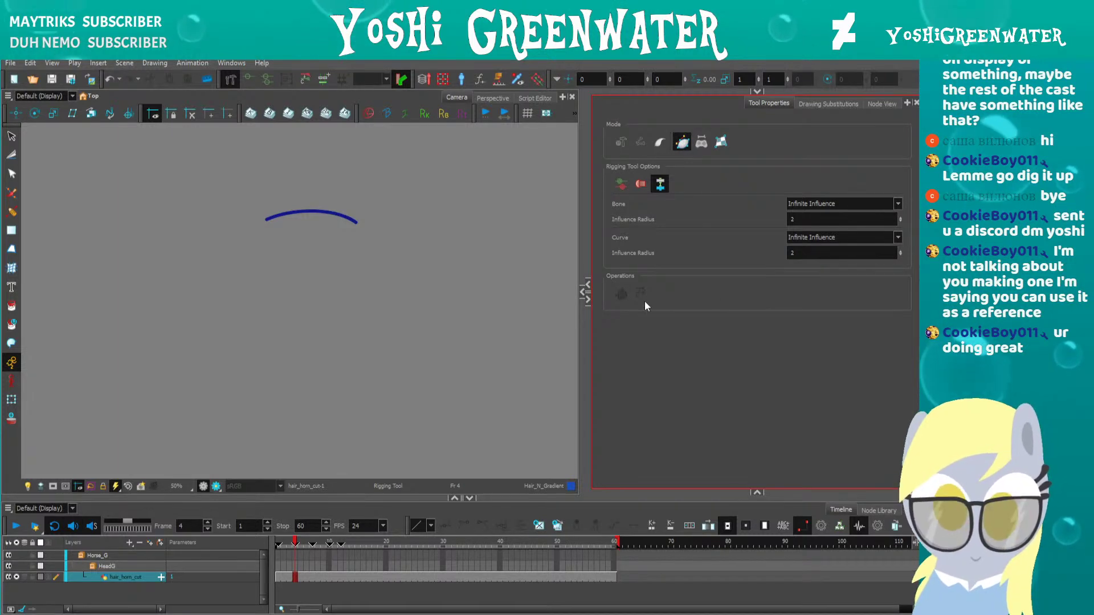
pyautogui.moveTo(266, 219); pyautogui.dragTo(290, 212)
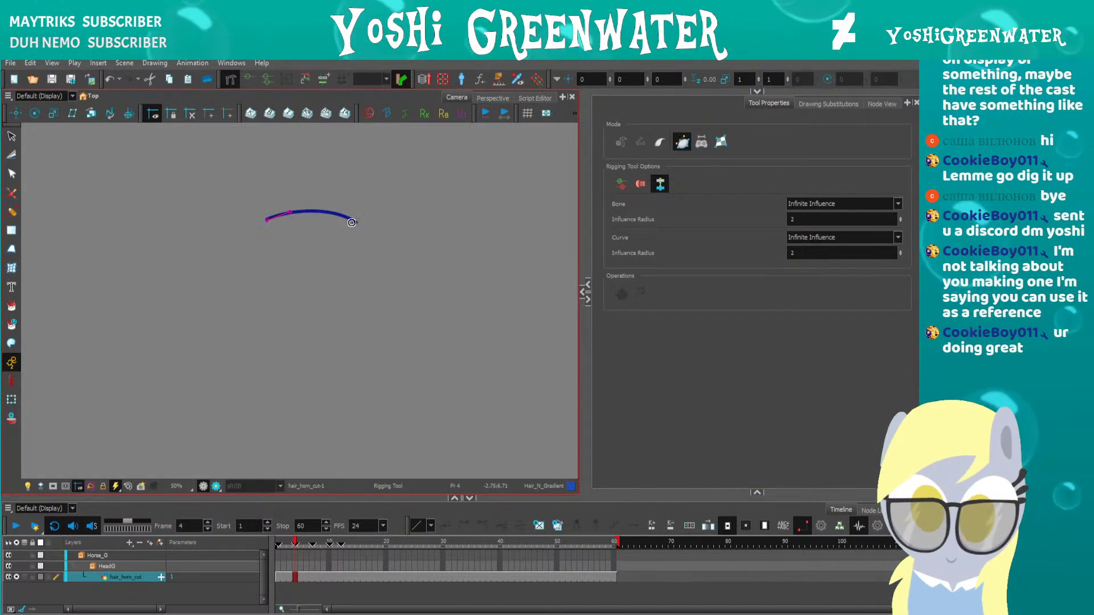
pyautogui.moveTo(356, 222); pyautogui.dragTo(328, 208)
pyautogui.scroll(5, 272, 210)
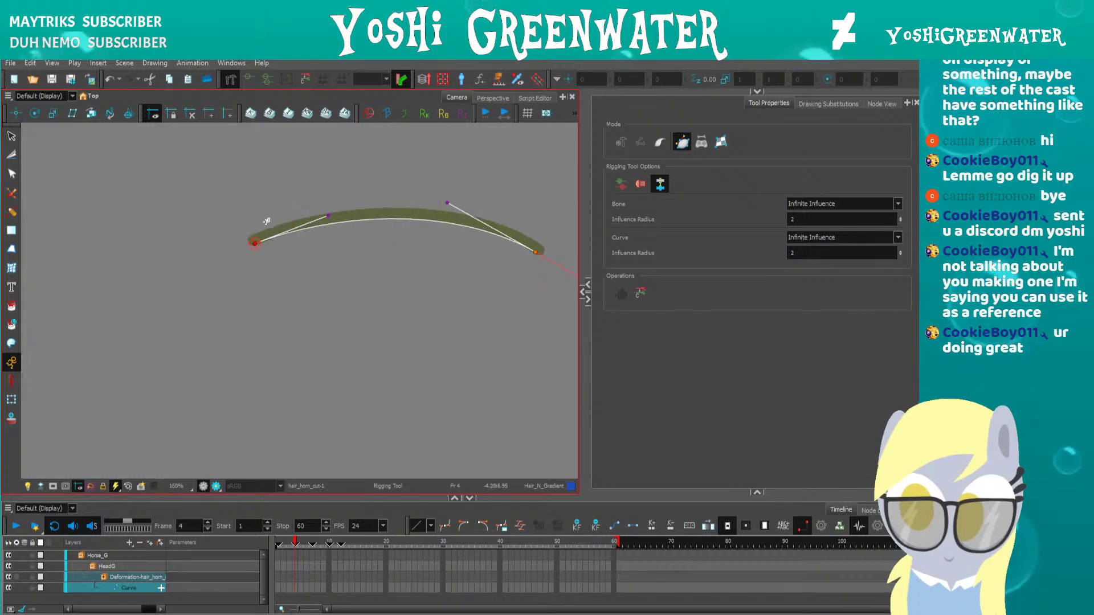
pyautogui.click(253, 239)
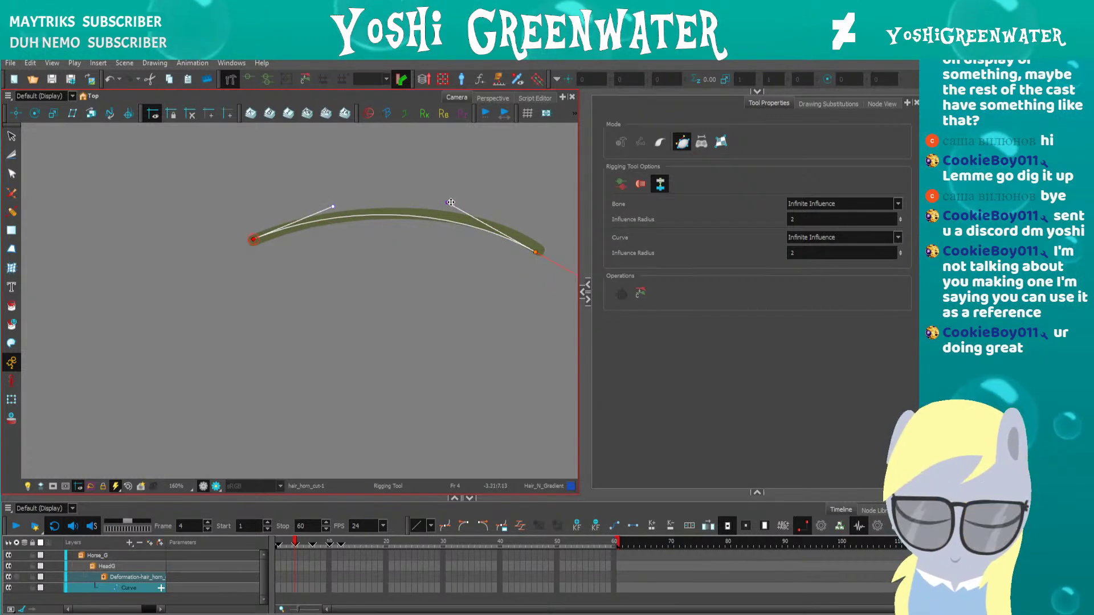
# Test the hair_horn_cut deformer by moving its left end point inward with the Transform tool, and undo the move
pyautogui.click(12, 399)
pyautogui.moveTo(254, 239); pyautogui.dragTo(274, 253)
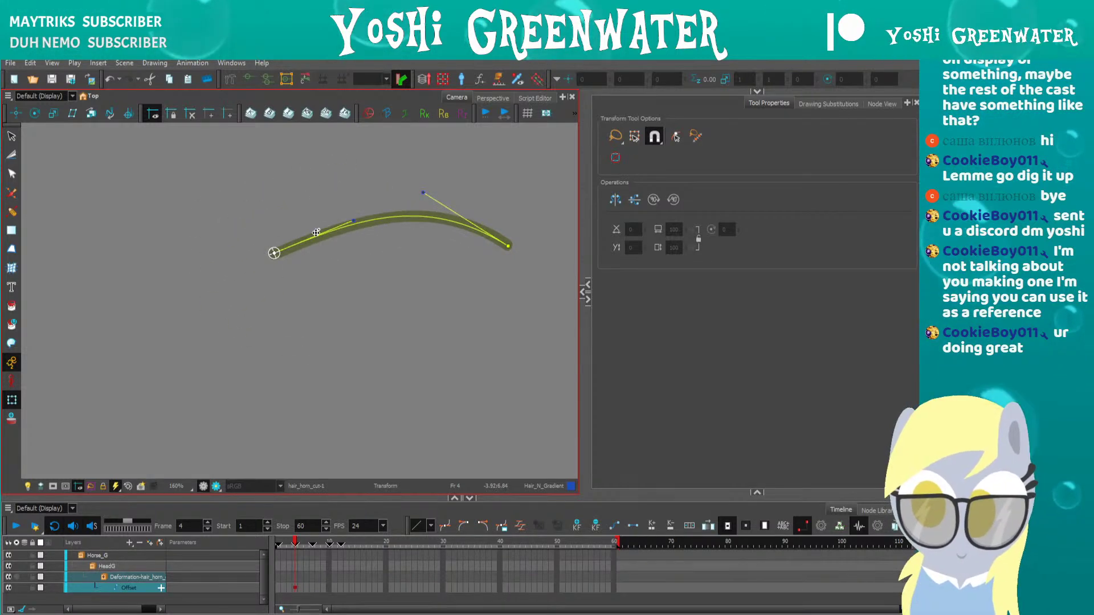
pyautogui.hotkey('ctrl', 'z')
pyautogui.click(273, 287)
# Stop isolating hair_horn_cut to bring back the full character in the Camera view, and clear the selection
pyautogui.click(316, 215)
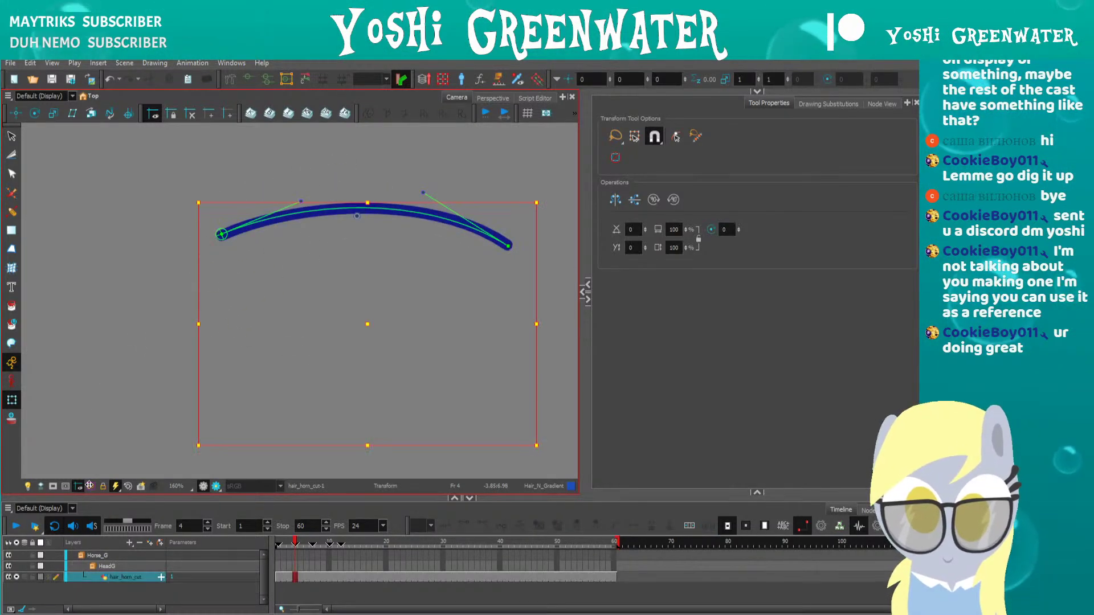
pyautogui.scroll(-3, 222, 281)
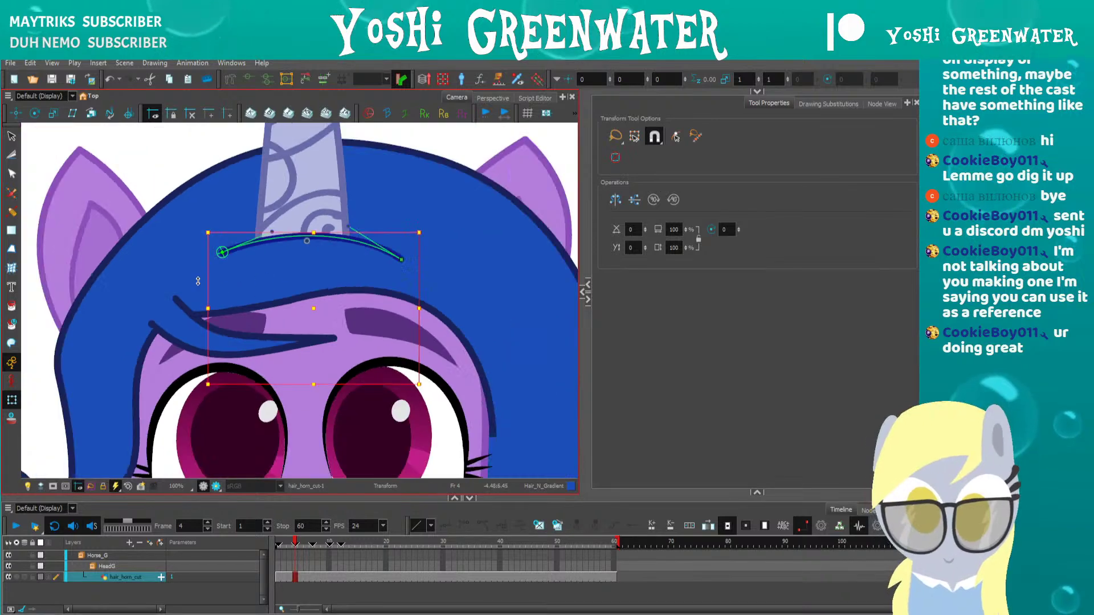
pyautogui.scroll(-1, 198, 281)
pyautogui.click(159, 185)
pyautogui.press('space')
# Test the horn cut-out by bending its deformer down over the forehead through the left point and handles, and undo the changes
pyautogui.moveTo(214, 256)
pyautogui.mouseDown()
pyautogui.moveTo(273, 274)
pyautogui.moveTo(288, 274)
pyautogui.moveTo(293, 257)
pyautogui.moveTo(264, 283)
pyautogui.moveTo(363, 250)
pyautogui.moveTo(259, 197)
pyautogui.moveTo(333, 367)
pyautogui.moveTo(341, 321)
pyautogui.mouseUp()
pyautogui.hotkey('ctrl', 'z')
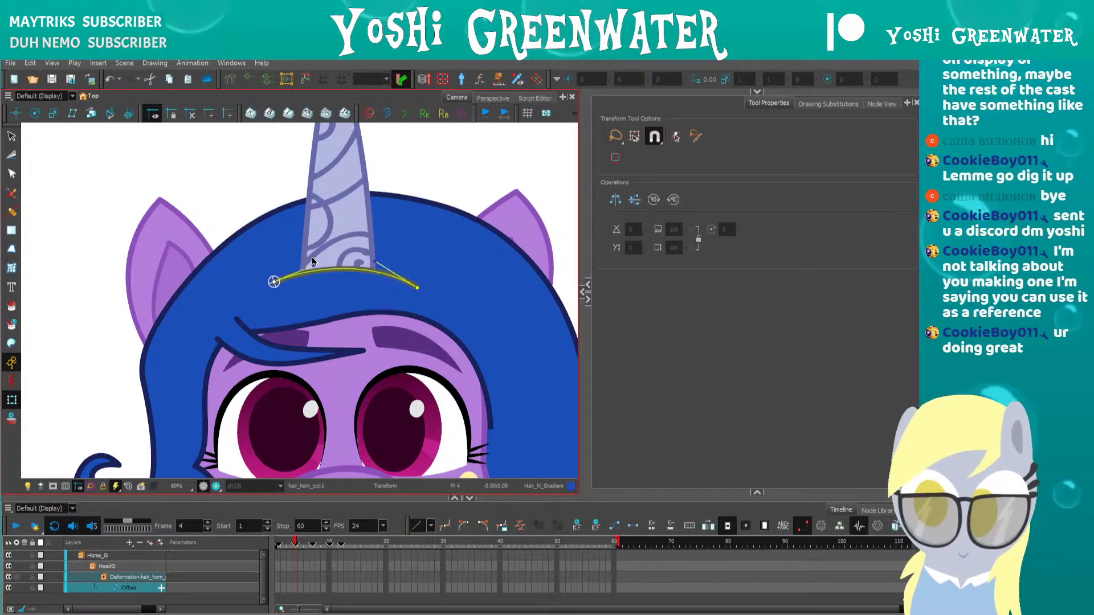
pyautogui.moveTo(312, 262); pyautogui.dragTo(368, 337)
pyautogui.hotkey('ctrl', 'z')
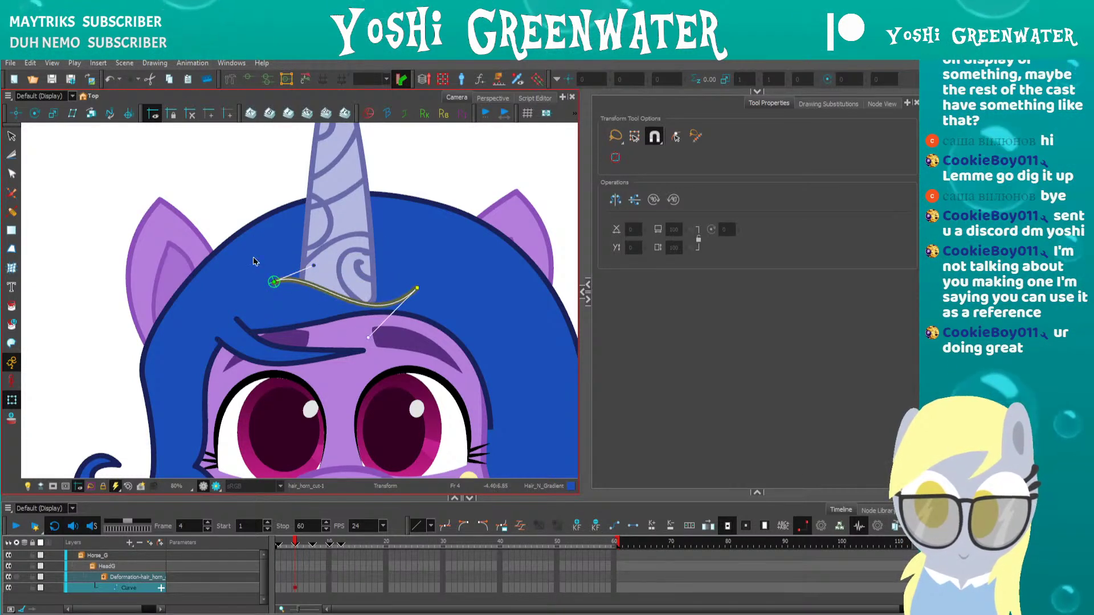
pyautogui.hotkey('ctrl', 'z')
# Return to the Node view and select the hair_front drawing node, framing the whole mane in the Camera view
pyautogui.moveTo(249, 188); pyautogui.dragTo(253, 200)
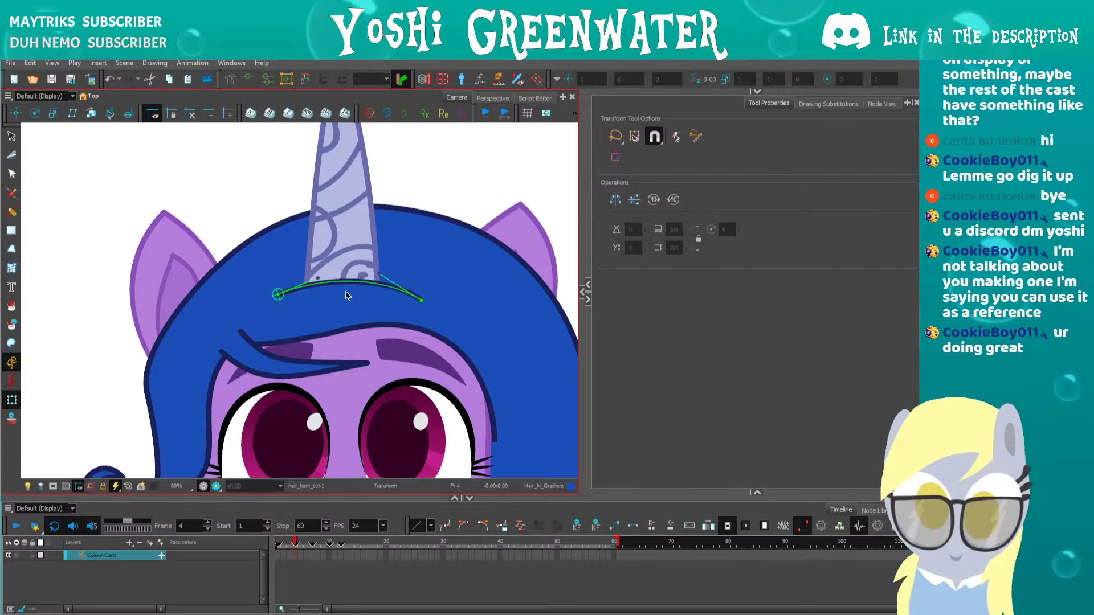
pyautogui.click(881, 104)
pyautogui.moveTo(644, 302); pyautogui.dragTo(649, 259)
pyautogui.click(782, 288)
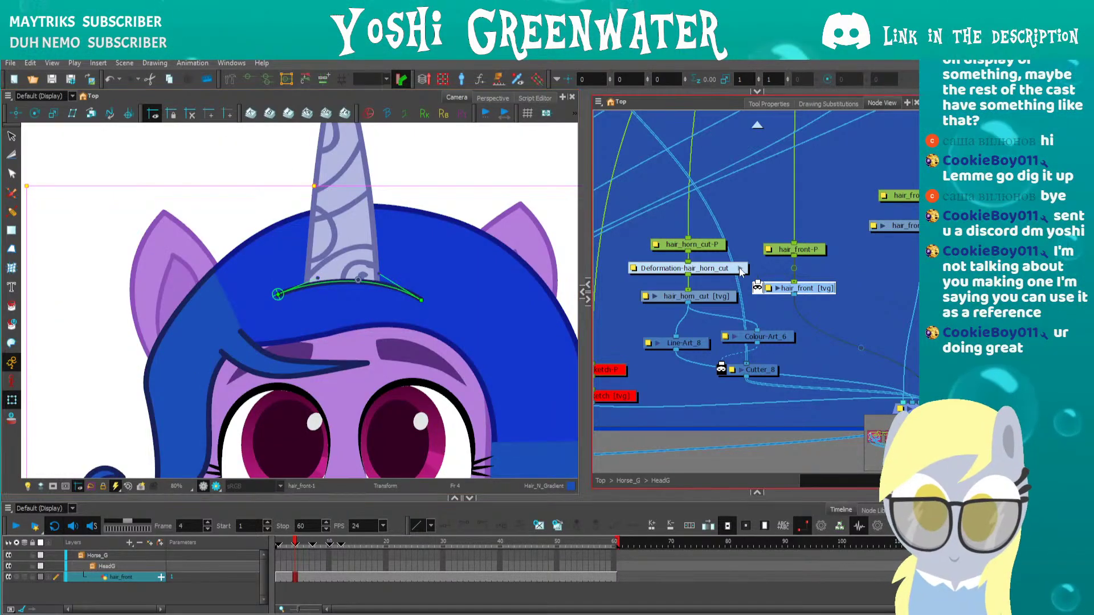
pyautogui.scroll(-2, 758, 280)
pyautogui.scroll(-4, 271, 293)
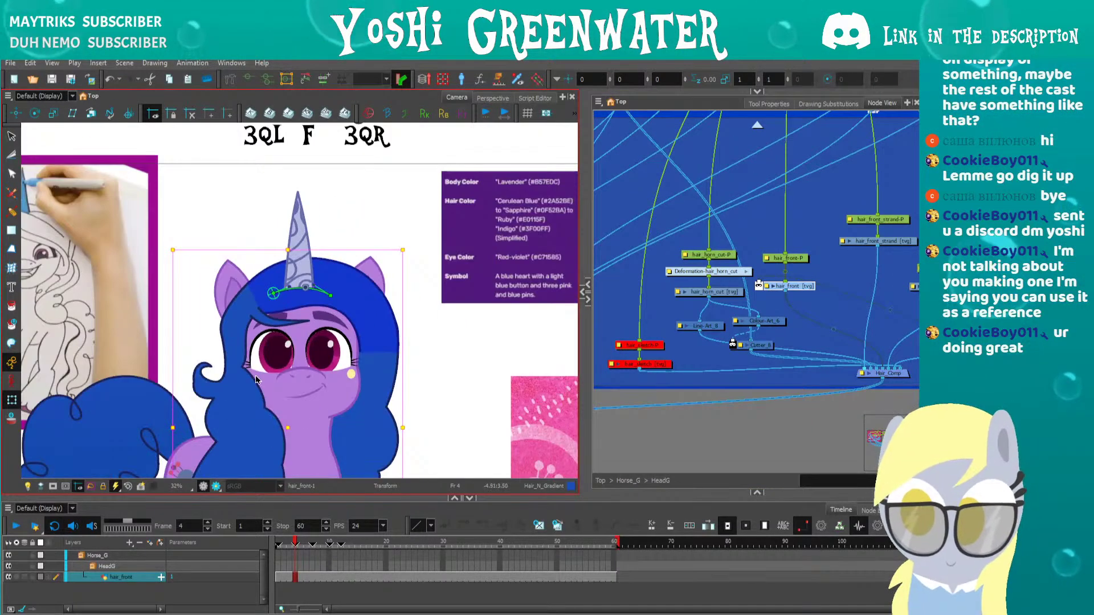
pyautogui.moveTo(256, 380); pyautogui.dragTo(297, 306)
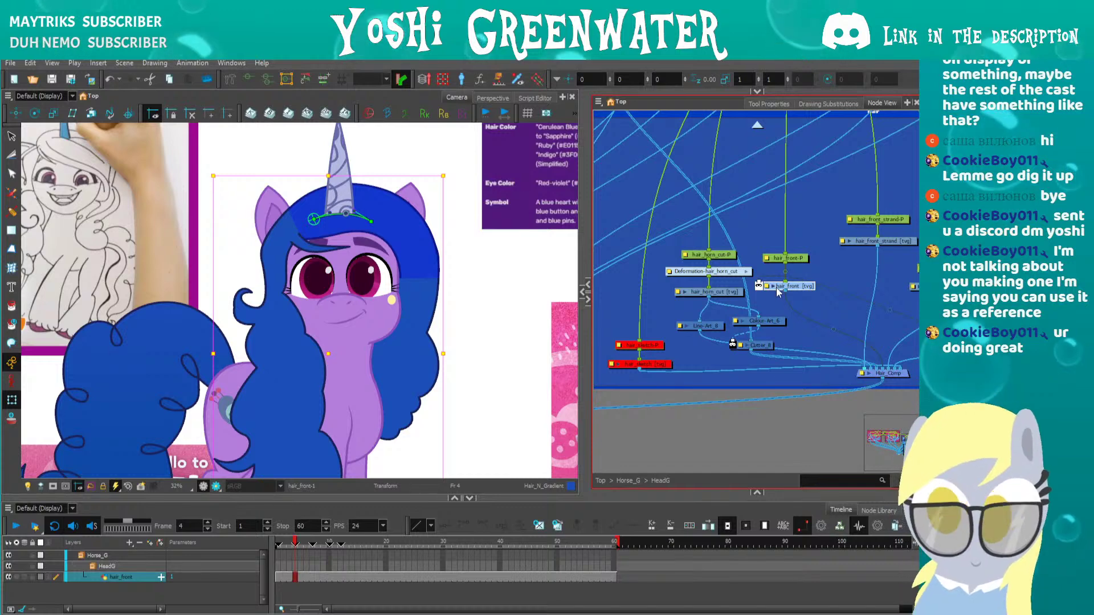
# Lower the hair_front node slightly below its peg, and isolate its drawing in the Camera view with the deformation controls hidden
pyautogui.moveTo(778, 292); pyautogui.dragTo(777, 298)
pyautogui.click(104, 483)
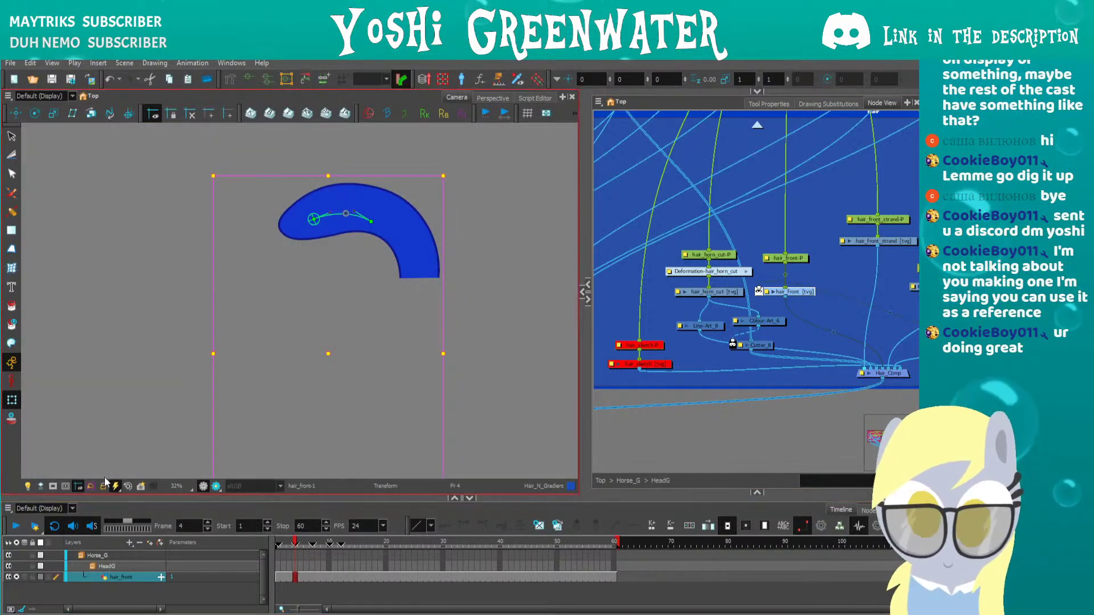
pyautogui.click(249, 82)
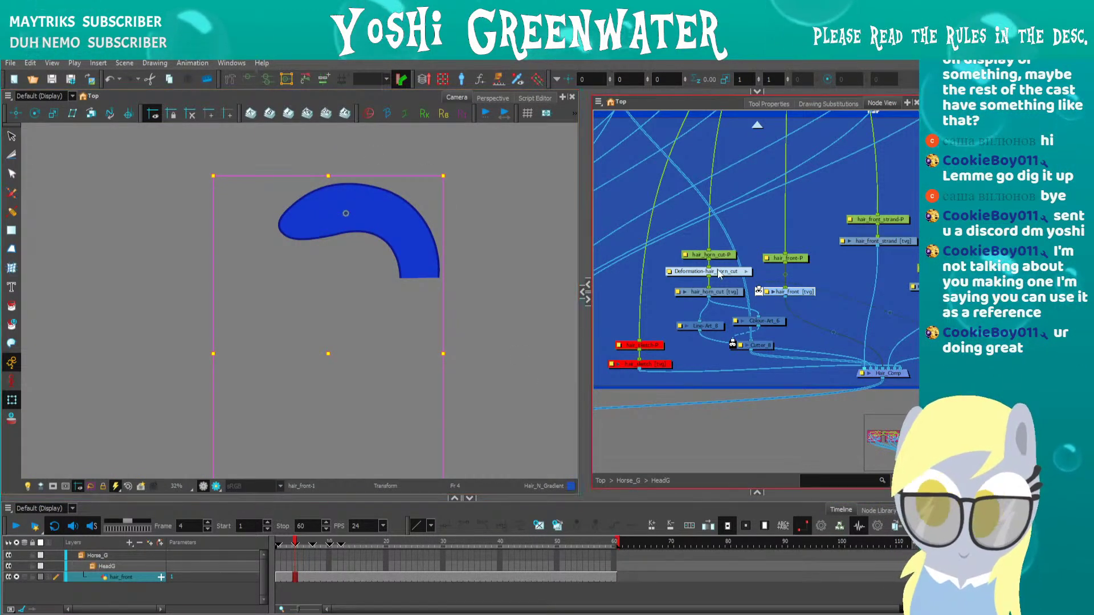
# Start a curve deformer chain on hair_front from its outer lower corner over the top edge and around the rounded left end
pyautogui.click(230, 78)
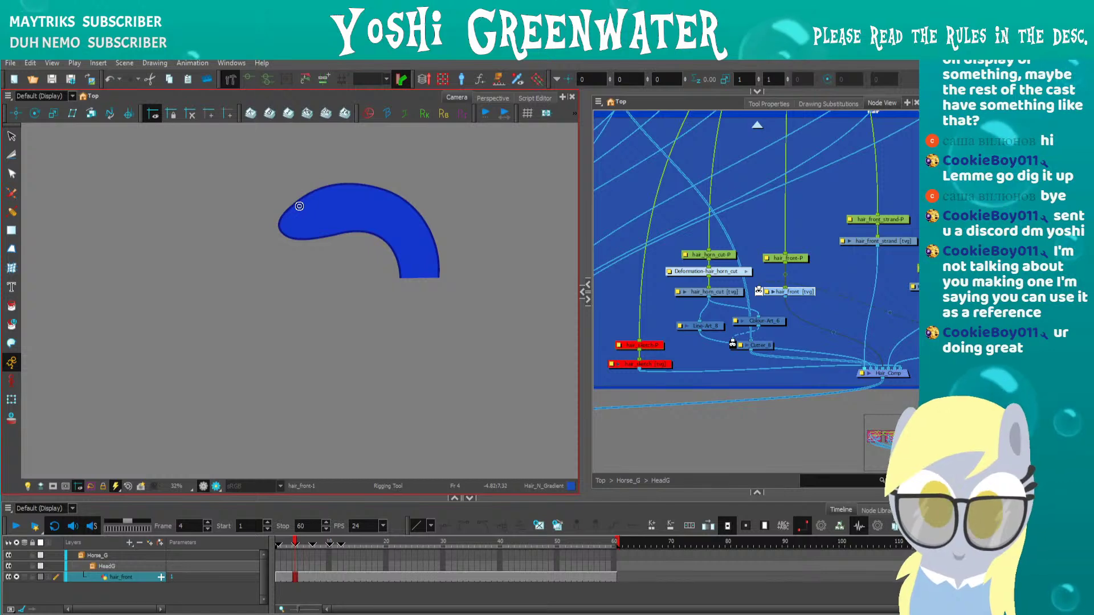
pyautogui.scroll(4, 412, 245)
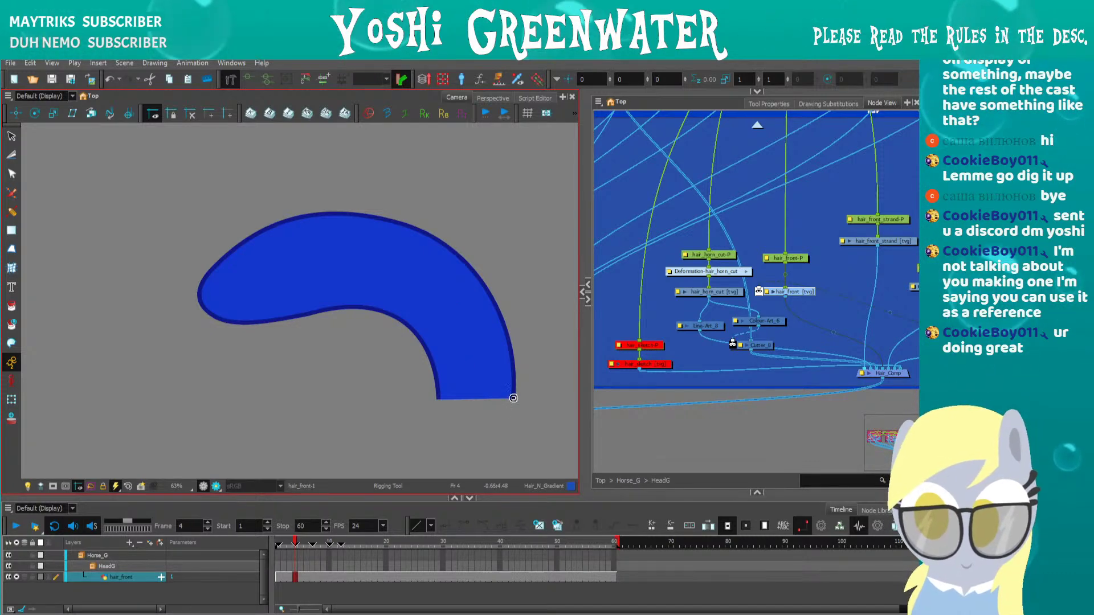
pyautogui.click(514, 328)
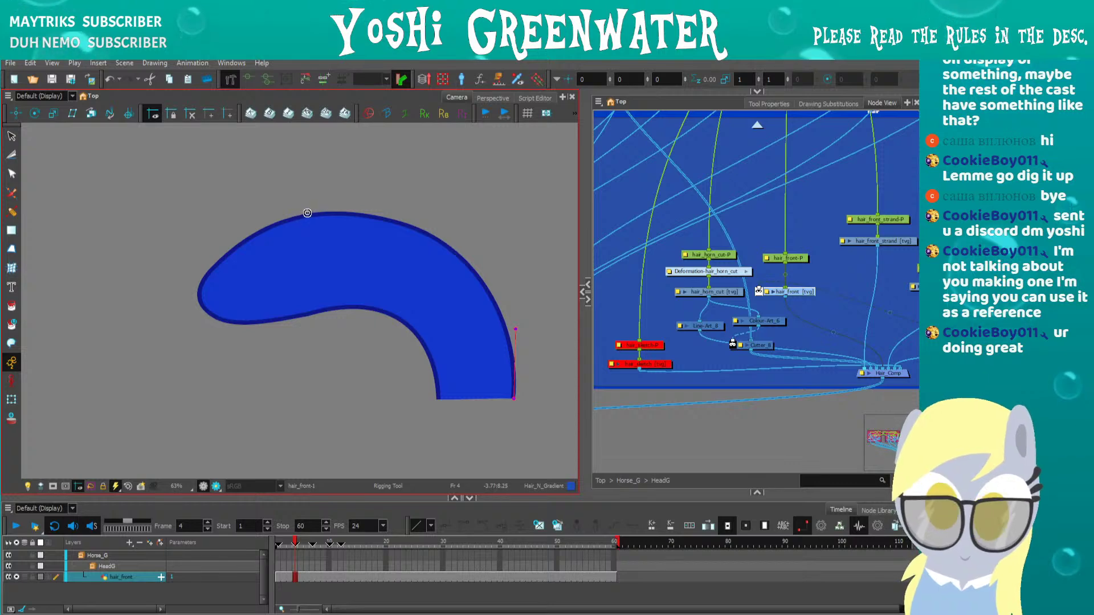
pyautogui.moveTo(214, 265); pyautogui.dragTo(355, 151)
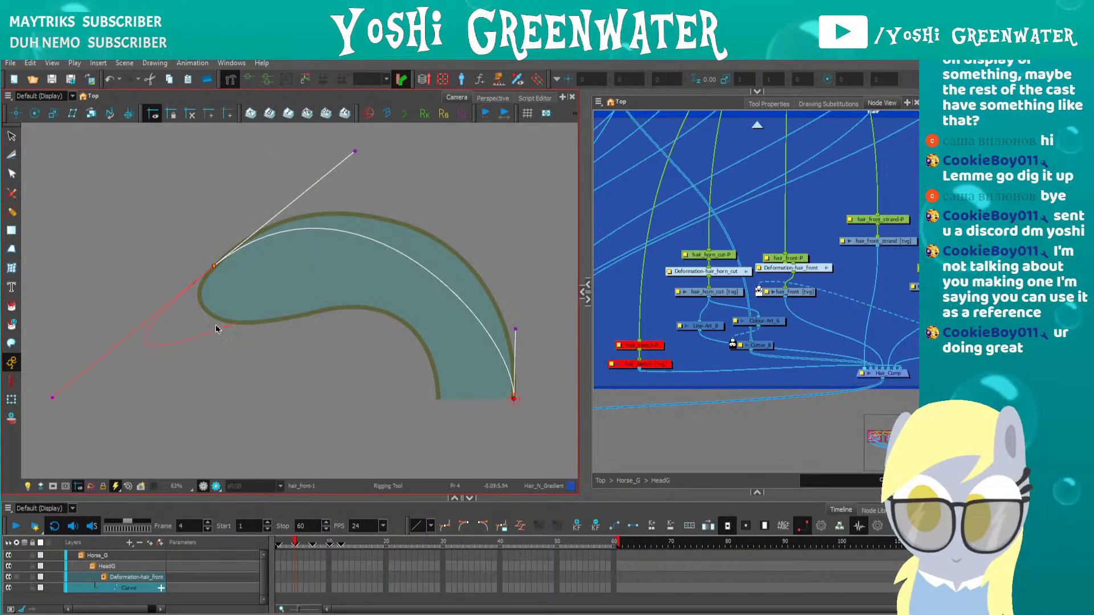
pyautogui.moveTo(280, 336); pyautogui.dragTo(282, 332)
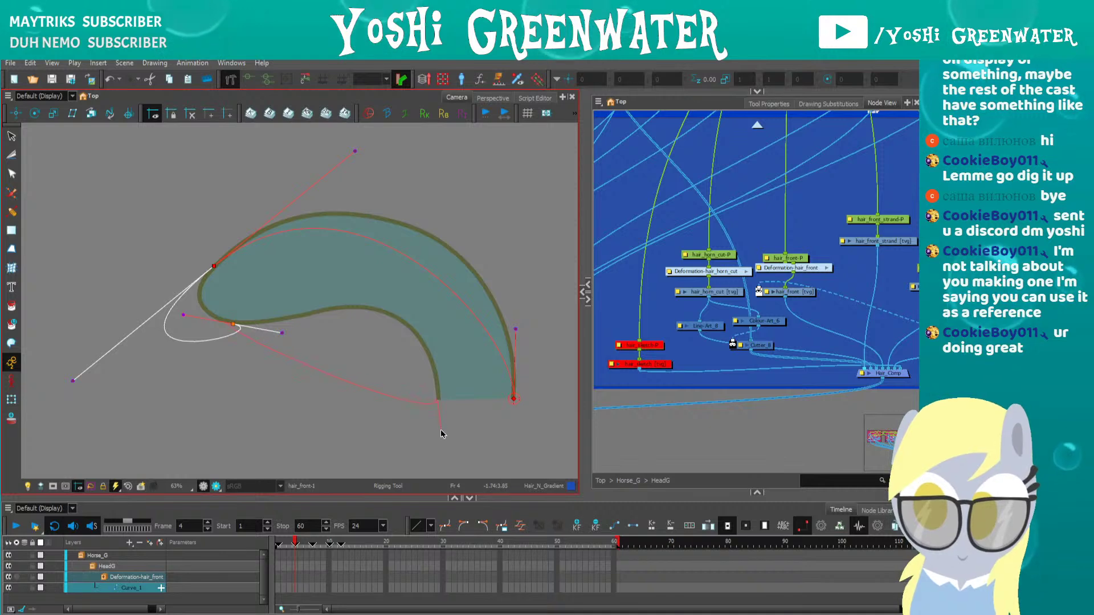
# Finish the hair_front deformer chain along the underside to the inner corner and close it straight across the flat base
pyautogui.click(509, 404)
pyautogui.moveTo(403, 416); pyautogui.dragTo(384, 357)
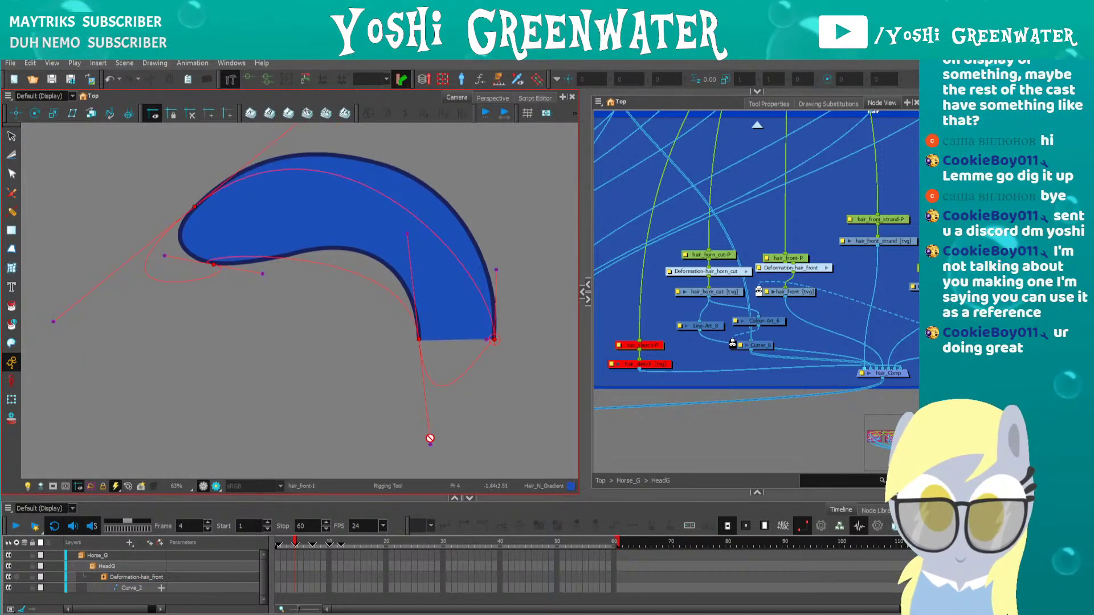
pyautogui.moveTo(430, 439); pyautogui.dragTo(452, 340)
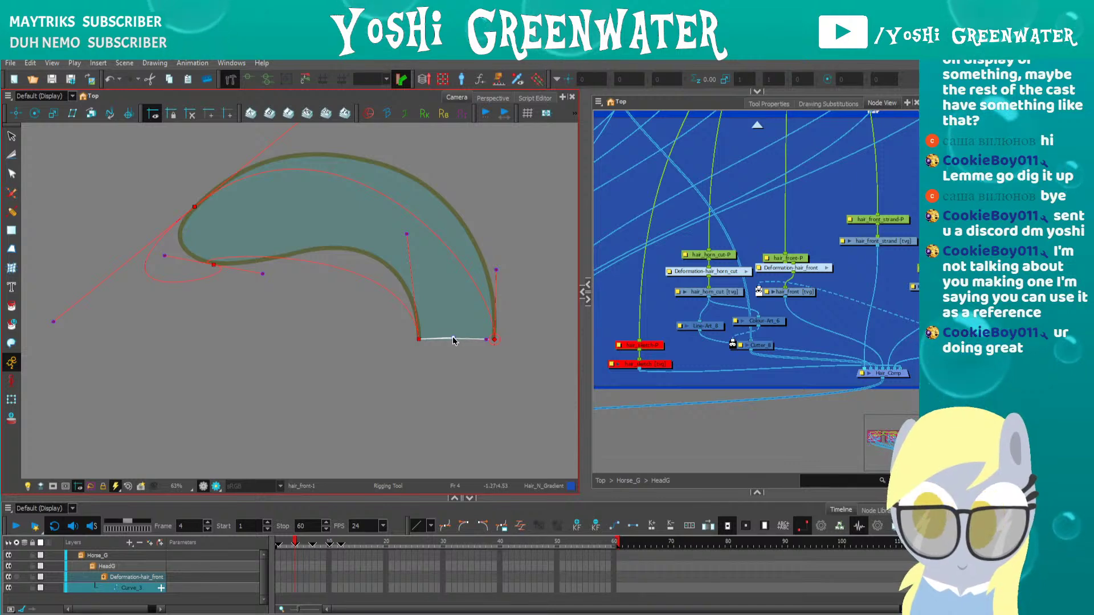
# Fit the deformer's top curve to the mane's upper outline by adjusting its handles and the point on the left shoulder
pyautogui.moveTo(496, 270); pyautogui.dragTo(498, 234)
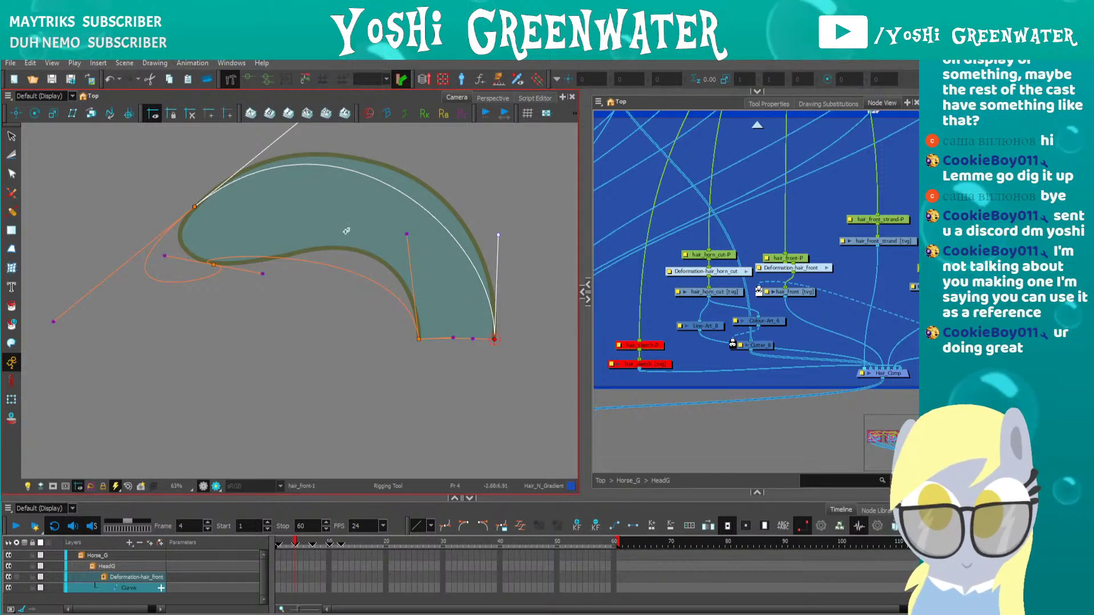
pyautogui.moveTo(347, 231); pyautogui.dragTo(350, 291)
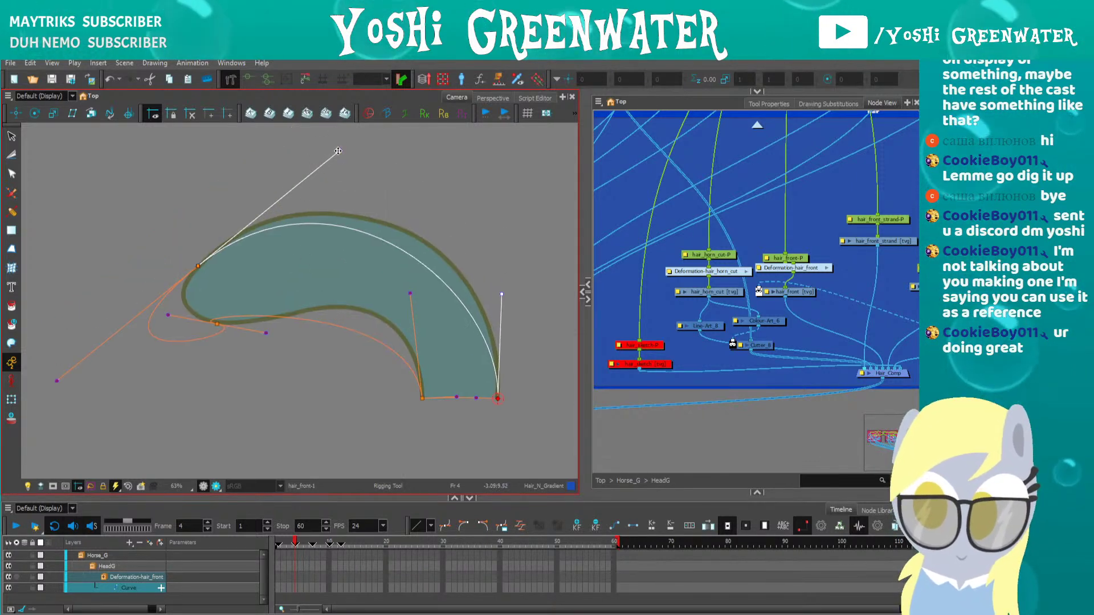
pyautogui.moveTo(338, 151); pyautogui.dragTo(391, 137)
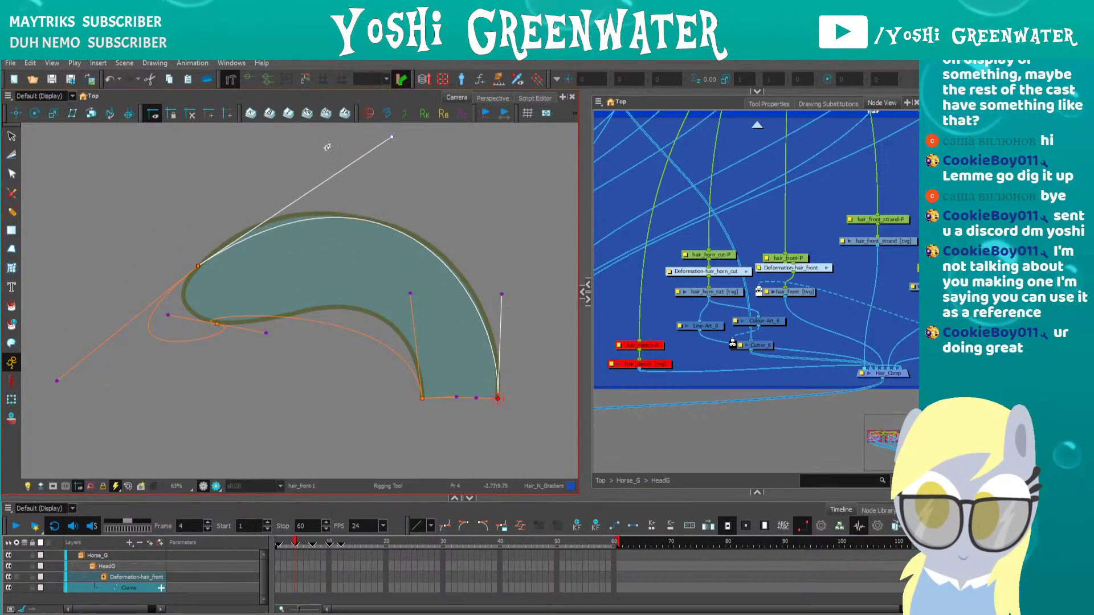
pyautogui.moveTo(198, 268); pyautogui.dragTo(219, 235)
pyautogui.moveTo(391, 131); pyautogui.dragTo(378, 140)
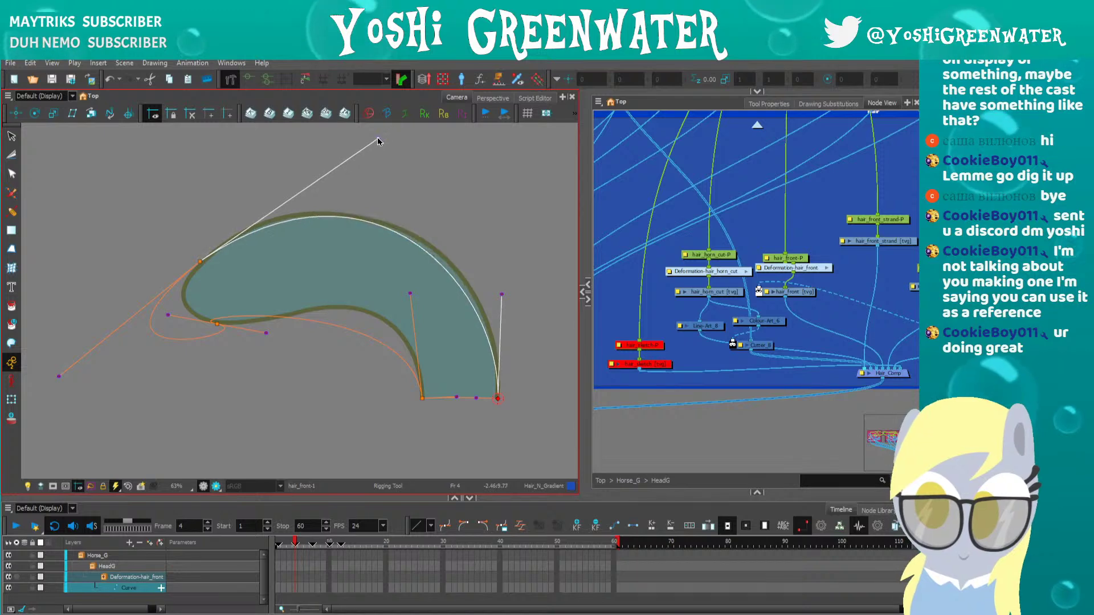
pyautogui.moveTo(203, 262); pyautogui.dragTo(204, 258)
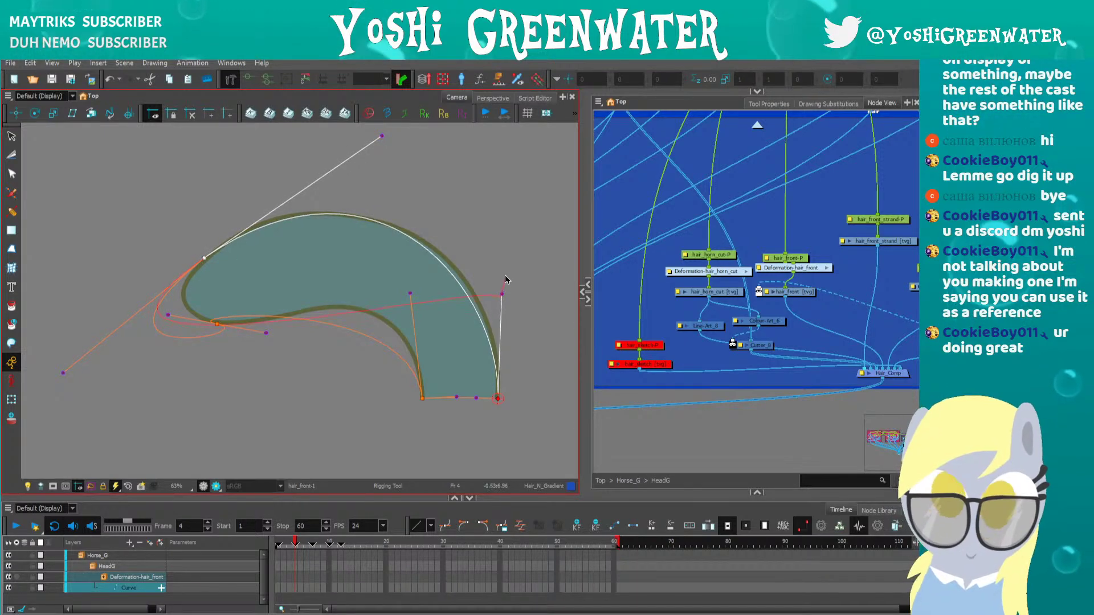
pyautogui.moveTo(501, 294); pyautogui.dragTo(508, 273)
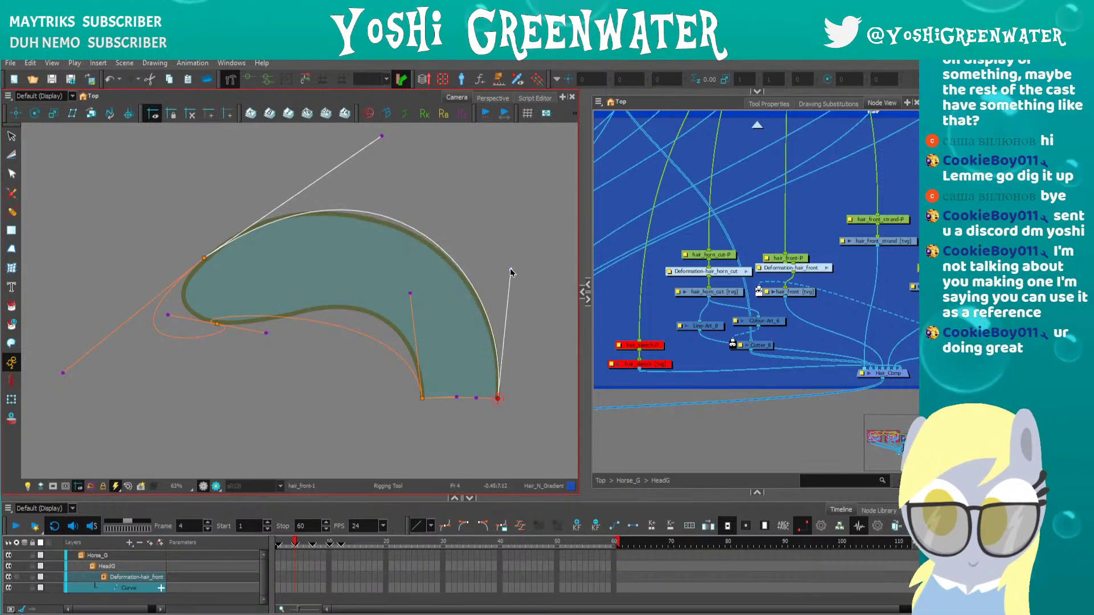
# Fit the deformer's lower curve to the mane's underside by adjusting its handles and the point below the rounded end
pyautogui.moveTo(410, 292); pyautogui.dragTo(419, 259)
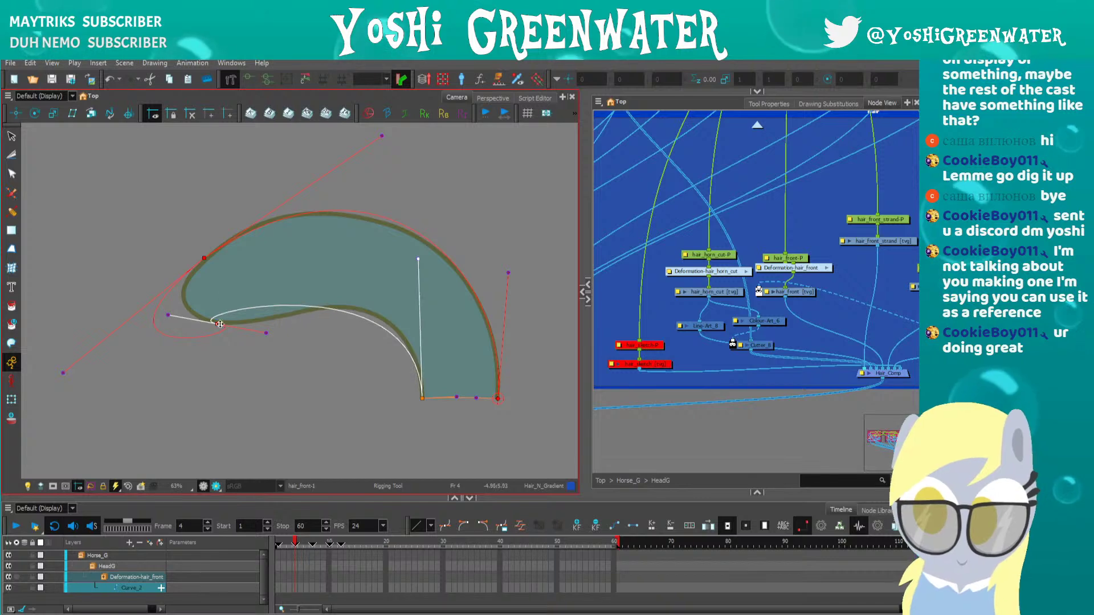
pyautogui.moveTo(168, 315); pyautogui.dragTo(279, 297)
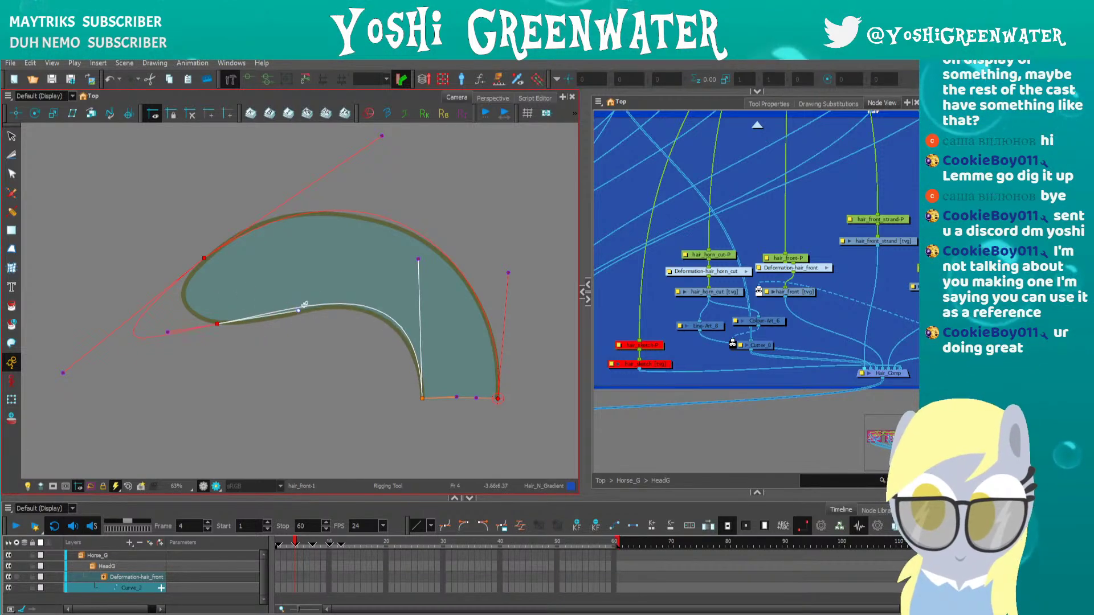
pyautogui.moveTo(218, 323); pyautogui.dragTo(226, 324)
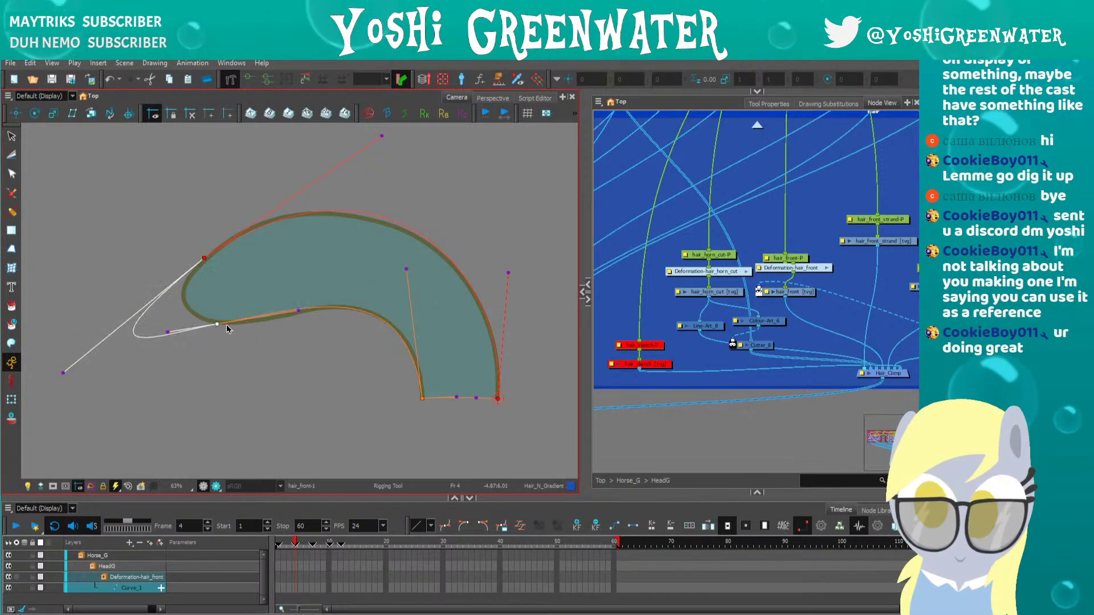
pyautogui.click(297, 313)
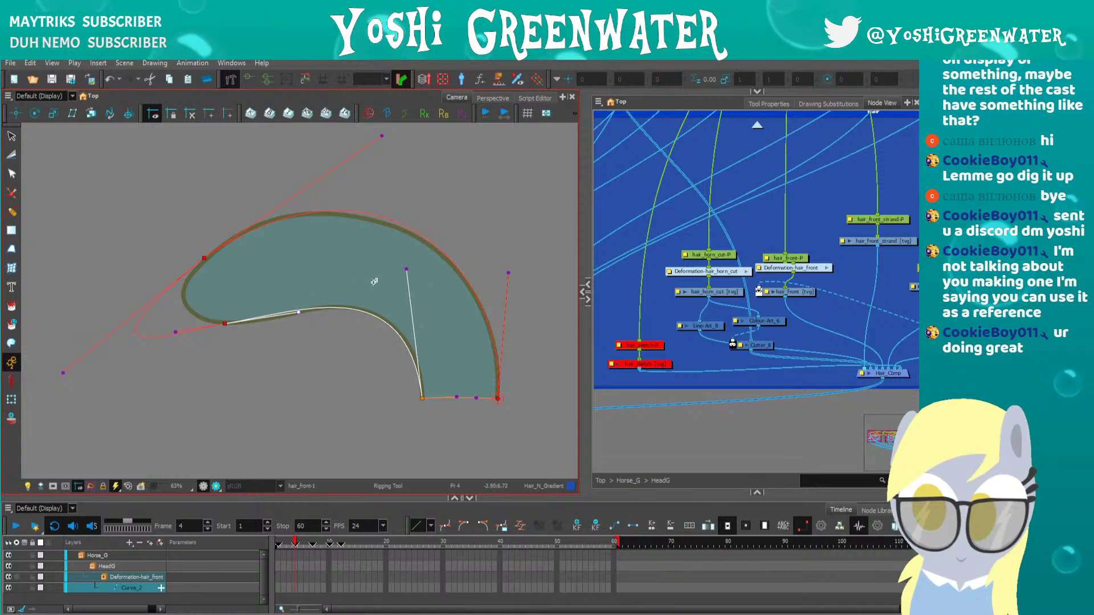
pyautogui.moveTo(407, 274); pyautogui.dragTo(409, 266)
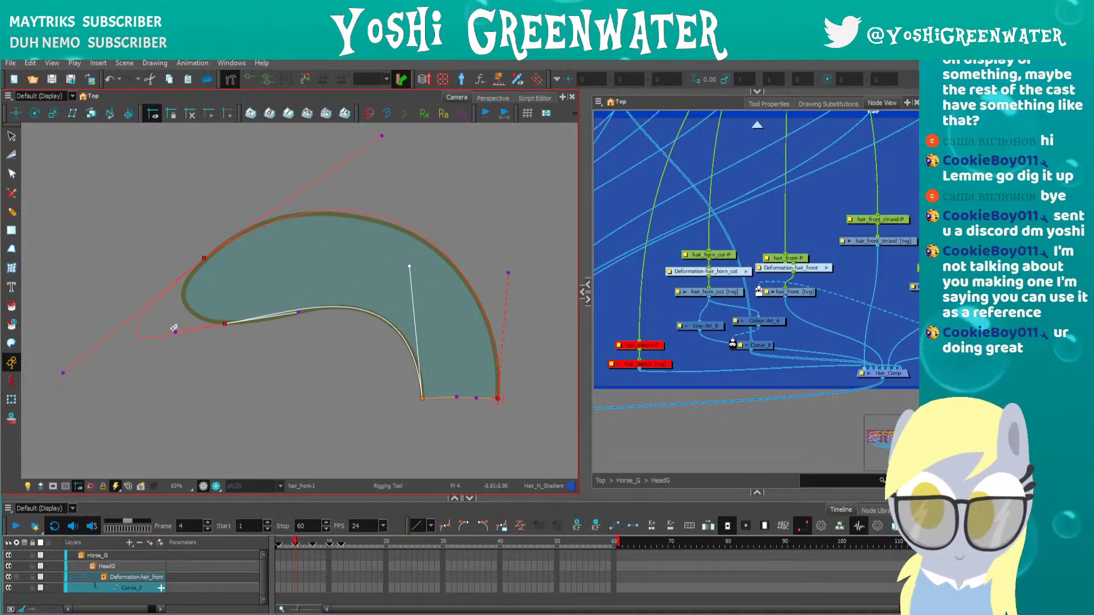
# Shape the deformer segment around the mane's rounded left end and fine-tune the handles of the upper curve
pyautogui.click(63, 373)
pyautogui.moveTo(64, 370); pyautogui.dragTo(149, 323)
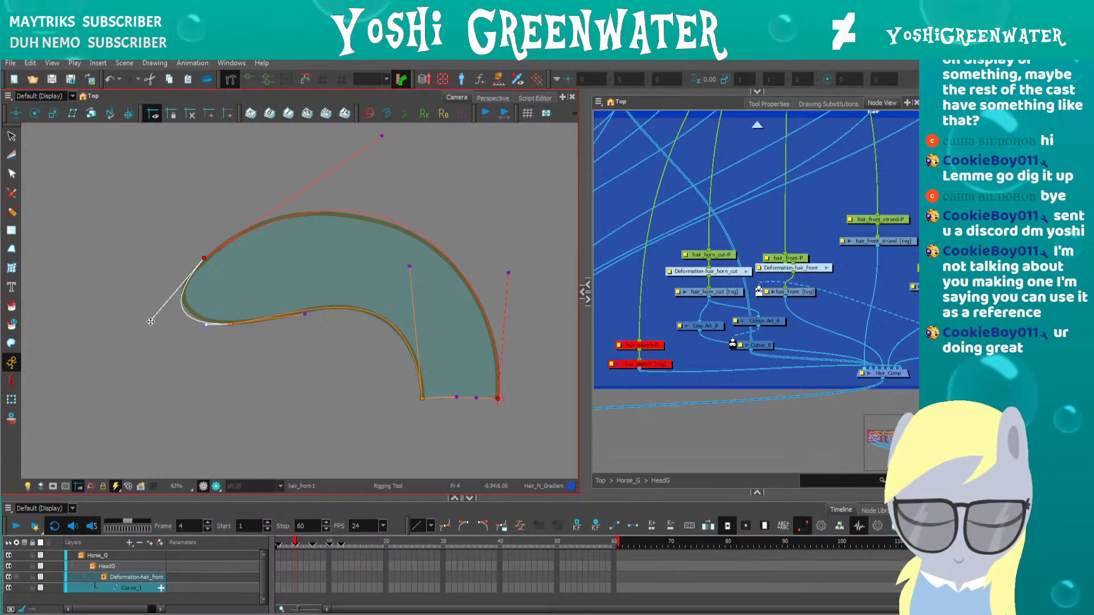
pyautogui.moveTo(149, 322); pyautogui.dragTo(156, 313)
pyautogui.moveTo(382, 136); pyautogui.dragTo(357, 141)
pyautogui.moveTo(508, 272); pyautogui.dragTo(512, 268)
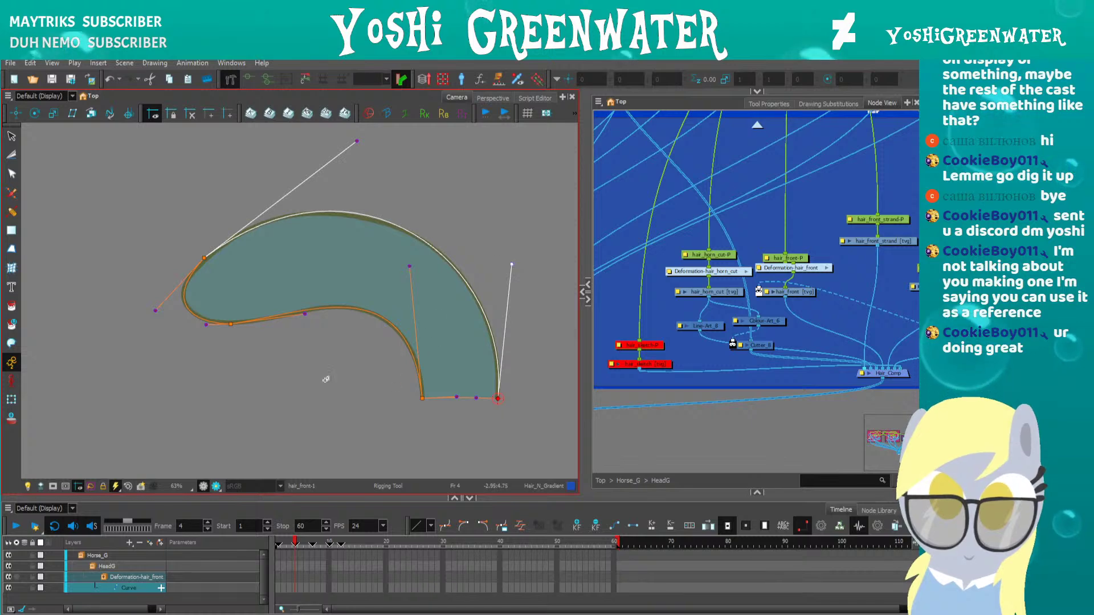
pyautogui.click(206, 327)
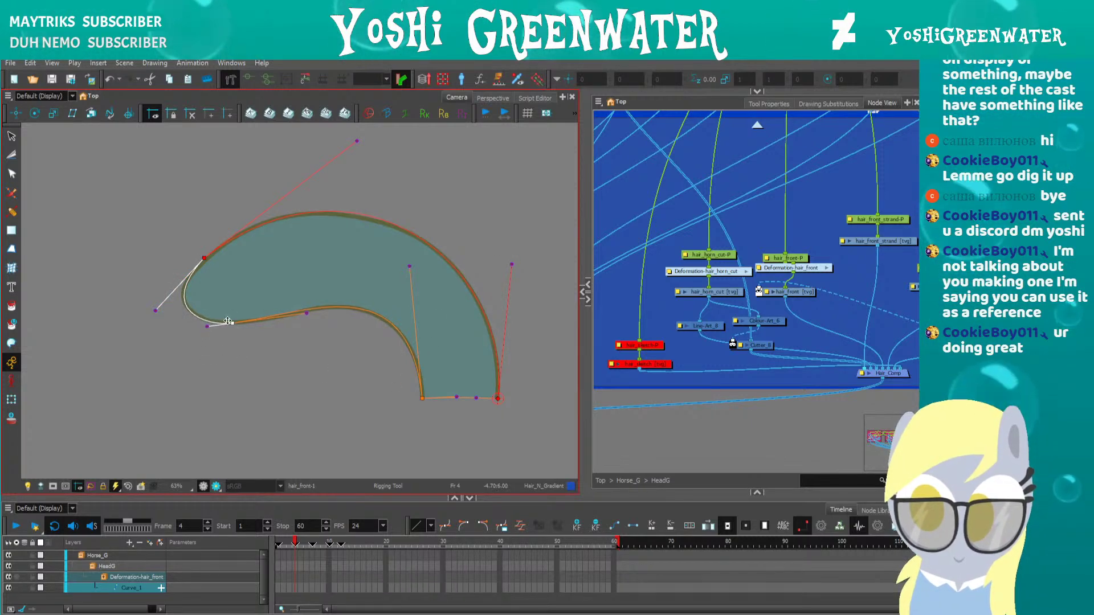
# Check the deformer points at the mane's left end with the Transform tool, and turn off solo for hair_front to show the full character
pyautogui.click(12, 400)
pyautogui.click(204, 258)
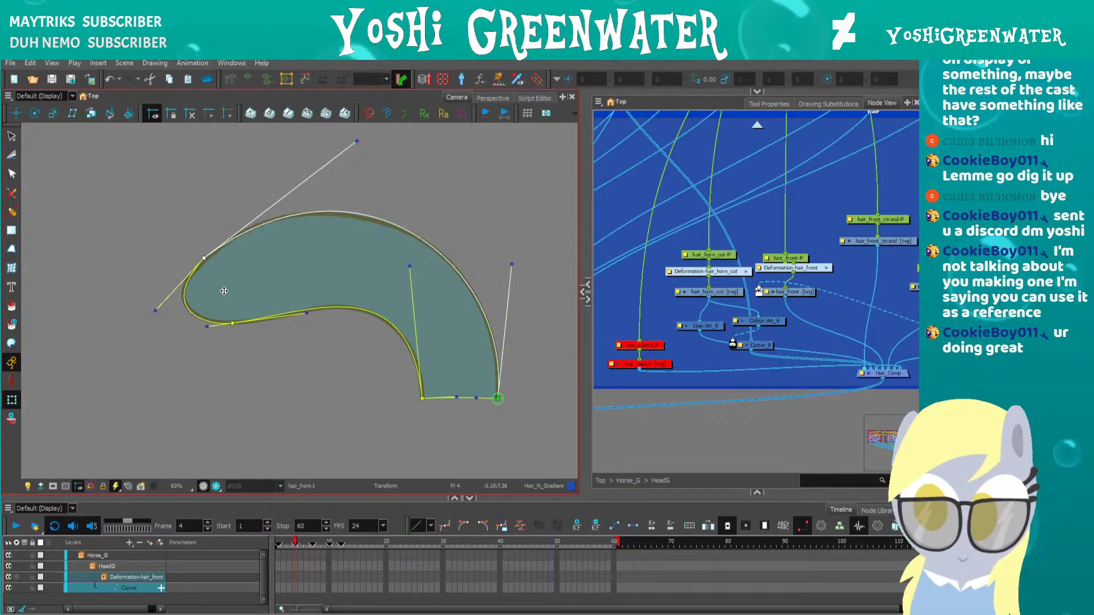
pyautogui.moveTo(212, 285); pyautogui.dragTo(187, 308)
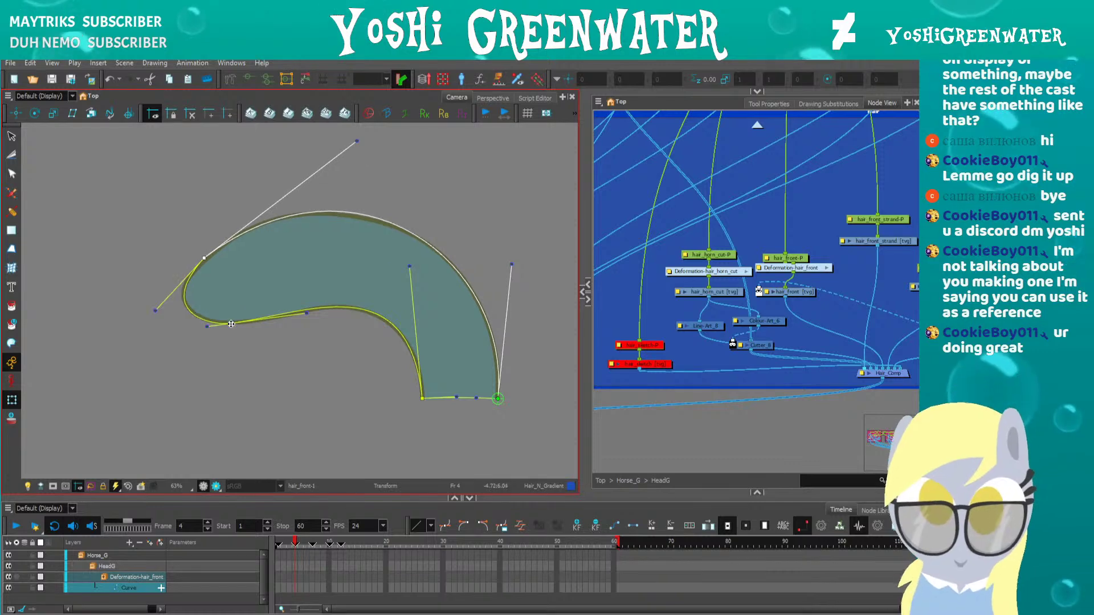
pyautogui.click(121, 402)
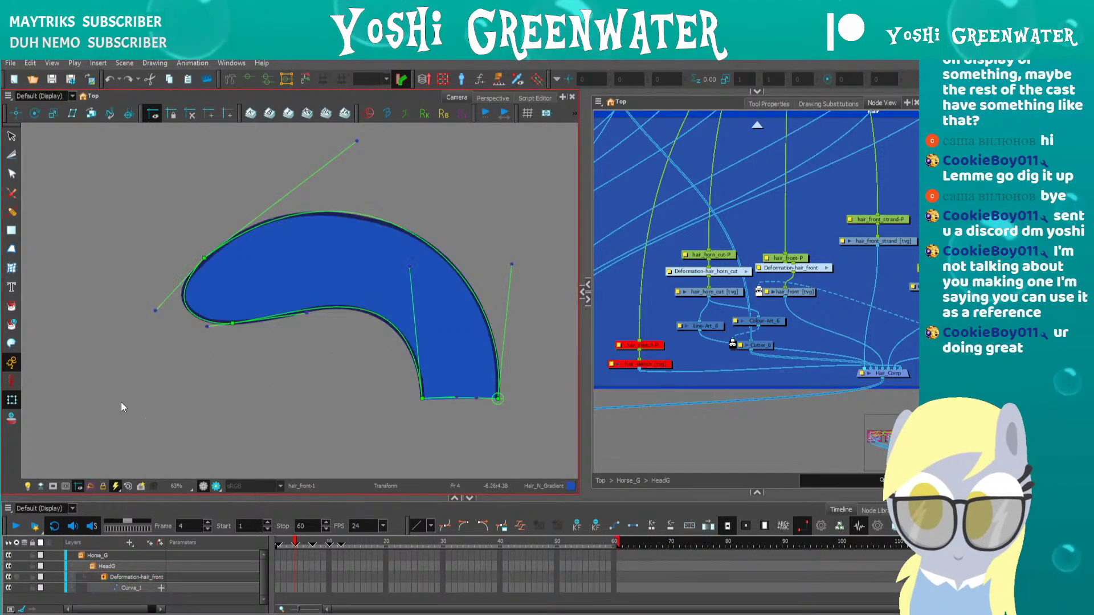
pyautogui.click(219, 311)
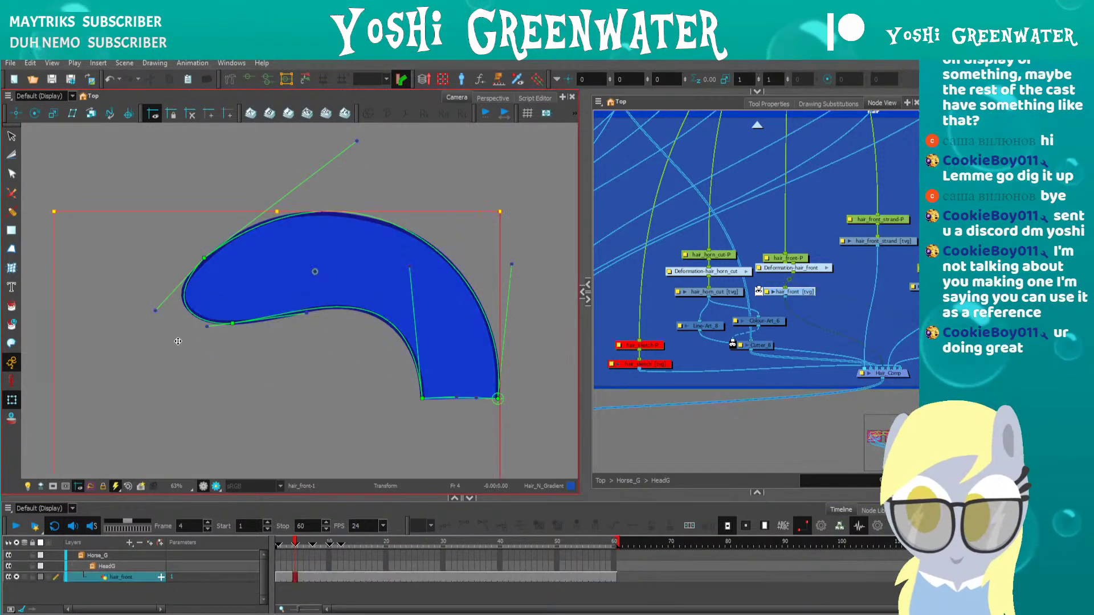
pyautogui.click(16, 542)
pyautogui.click(95, 389)
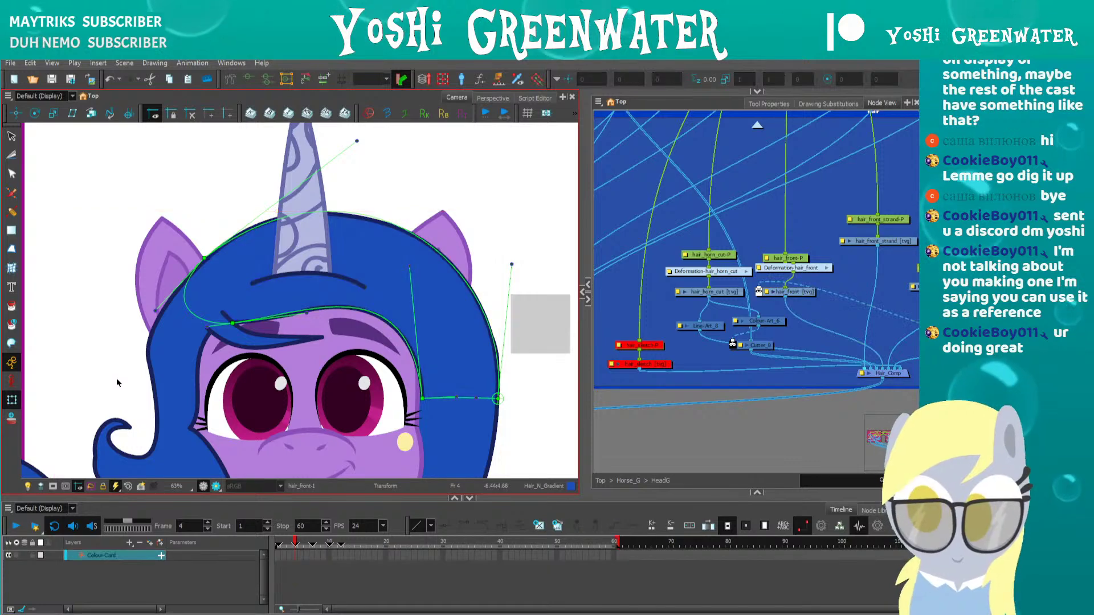
# Test the hair_front deformer by moving its two base corner points, and restore the original shape
pyautogui.moveTo(424, 397)
pyautogui.mouseDown()
pyautogui.moveTo(416, 411)
pyautogui.moveTo(386, 374)
pyautogui.moveTo(431, 393)
pyautogui.moveTo(422, 399)
pyautogui.mouseUp()
pyautogui.hotkey('ctrl', 'z')
pyautogui.click(497, 399)
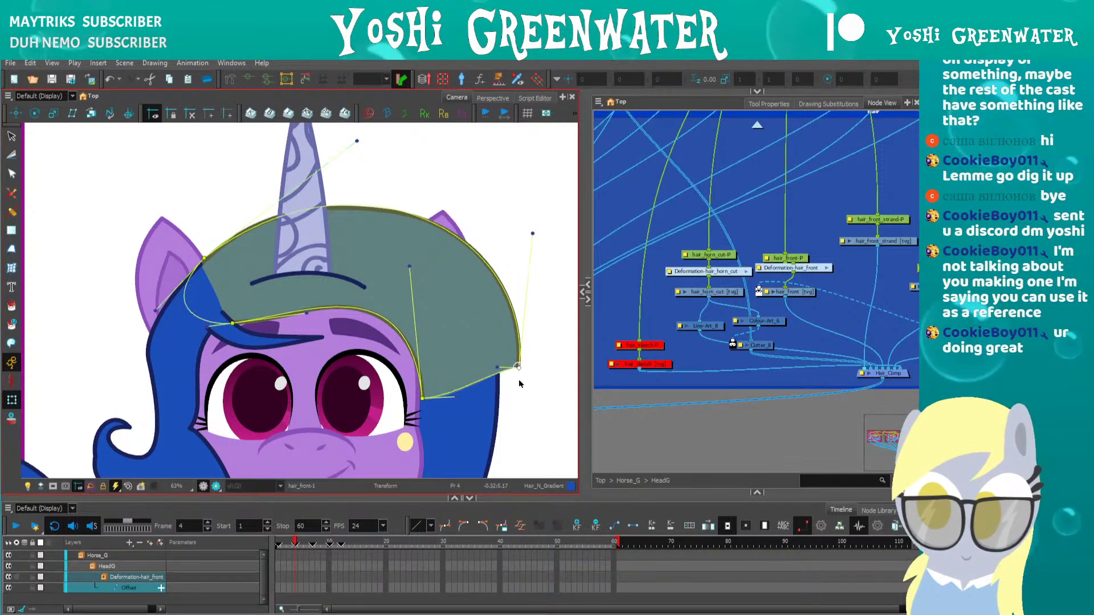
pyautogui.moveTo(497, 400)
pyautogui.mouseDown()
pyautogui.moveTo(459, 395)
pyautogui.moveTo(507, 396)
pyautogui.moveTo(497, 399)
pyautogui.mouseUp()
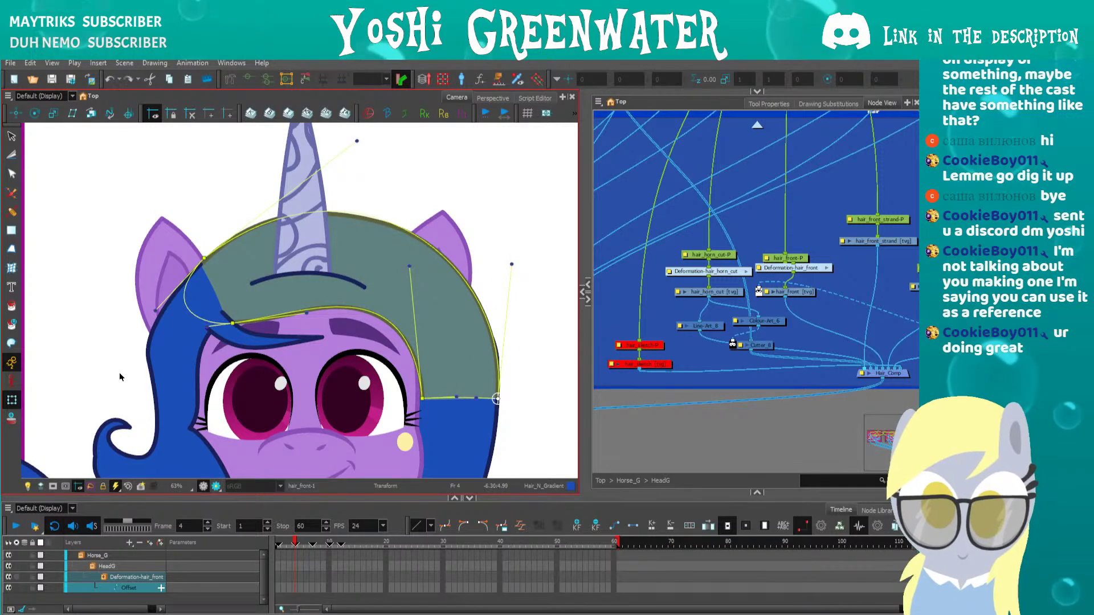
pyautogui.click(106, 380)
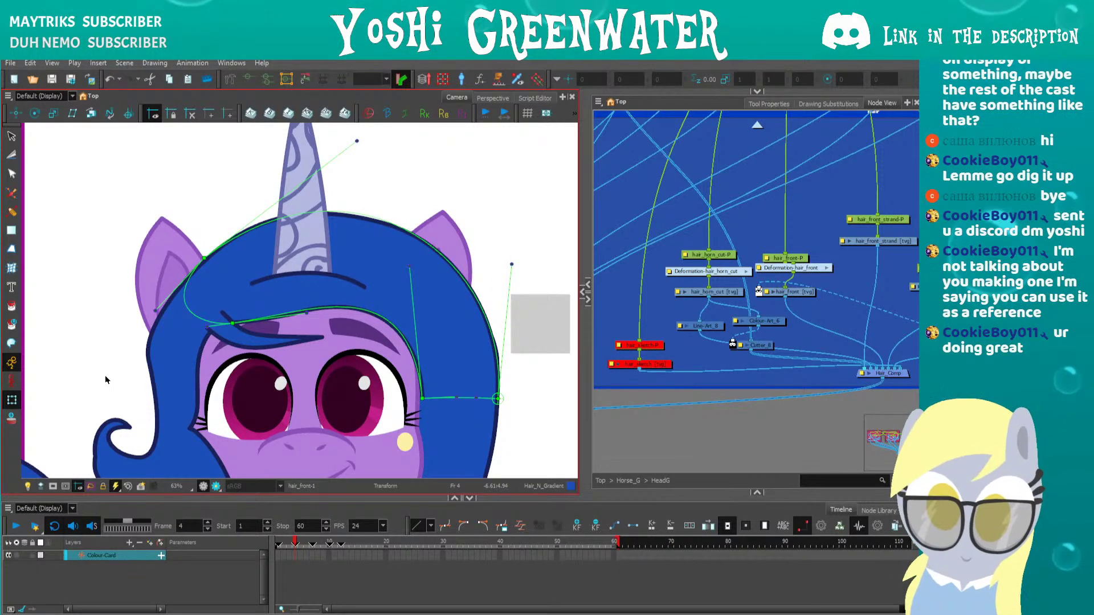
# Select the hair_front_strand drawing, isolate it in the Camera view with the deformation controls hidden, and enlarge it
pyautogui.moveTo(774, 269); pyautogui.dragTo(607, 295)
pyautogui.click(704, 261)
pyautogui.moveTo(233, 372); pyautogui.dragTo(279, 337)
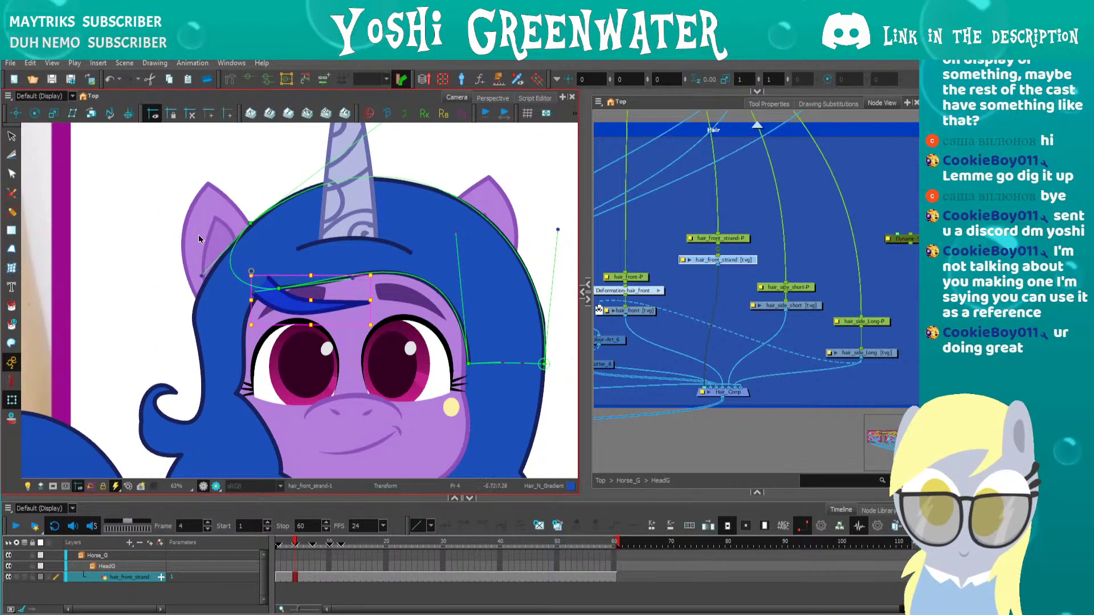
pyautogui.hotkey('alt', '4')
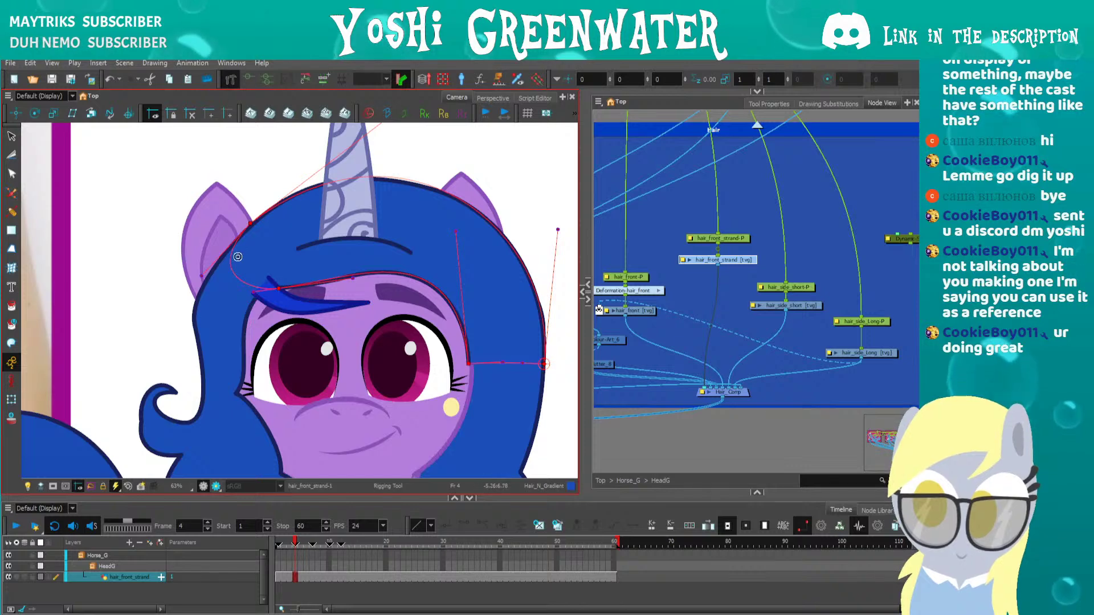
pyautogui.click(16, 577)
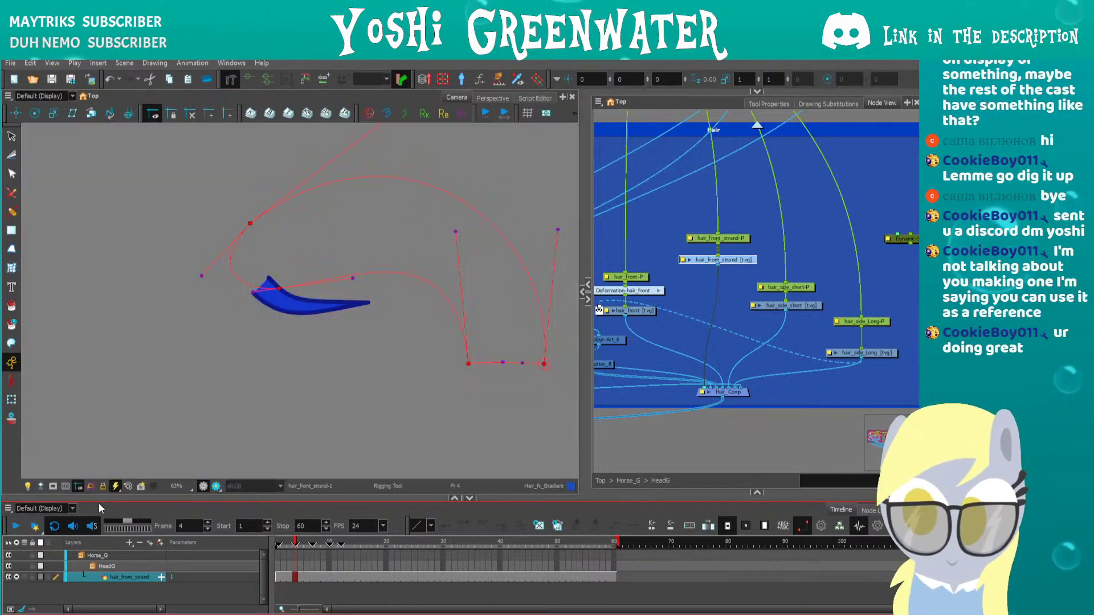
pyautogui.click(253, 78)
pyautogui.press('2')
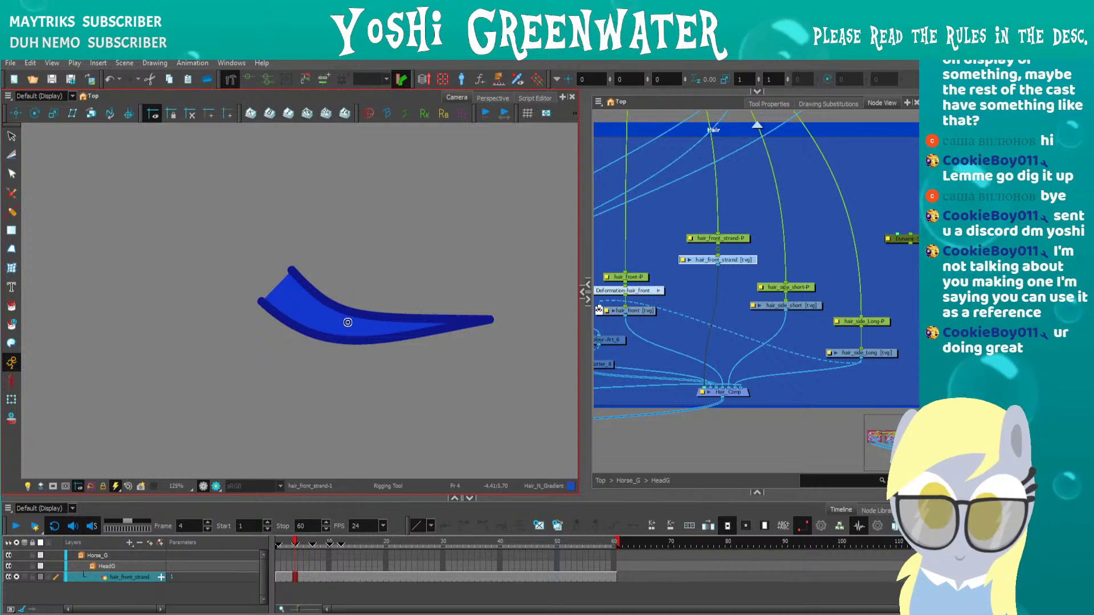
# Bring up hair_front_strand in a widened Drawing view beside the Camera view, ready for editing its line art with the Contour Editor
pyautogui.click(582, 291)
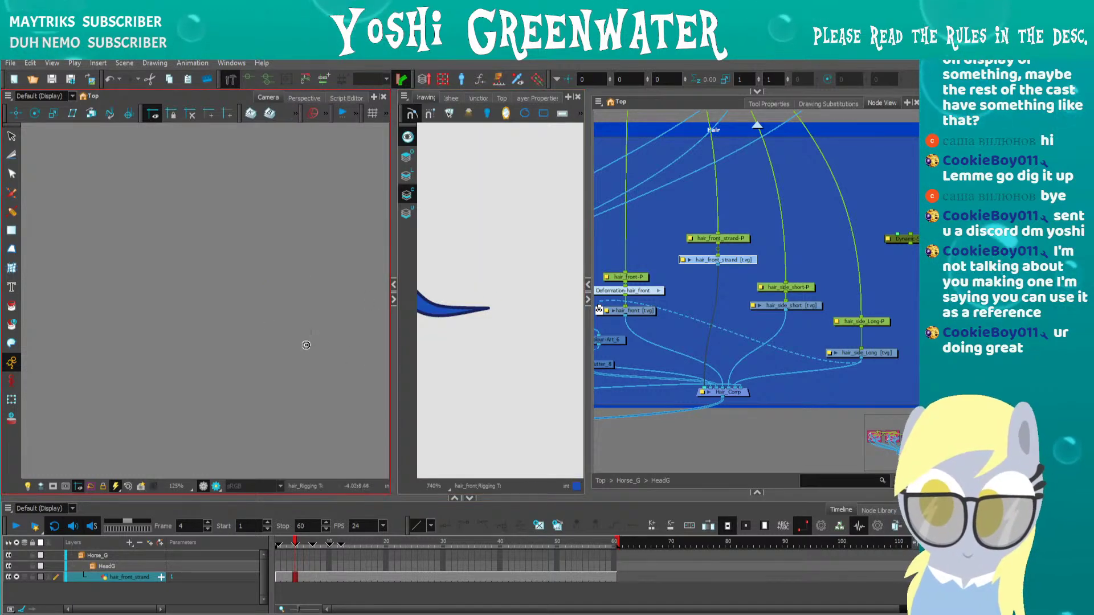
pyautogui.moveTo(439, 353); pyautogui.dragTo(476, 357)
pyautogui.moveTo(254, 334)
pyautogui.mouseDown()
pyautogui.moveTo(232, 147)
pyautogui.moveTo(219, 140)
pyautogui.mouseUp()
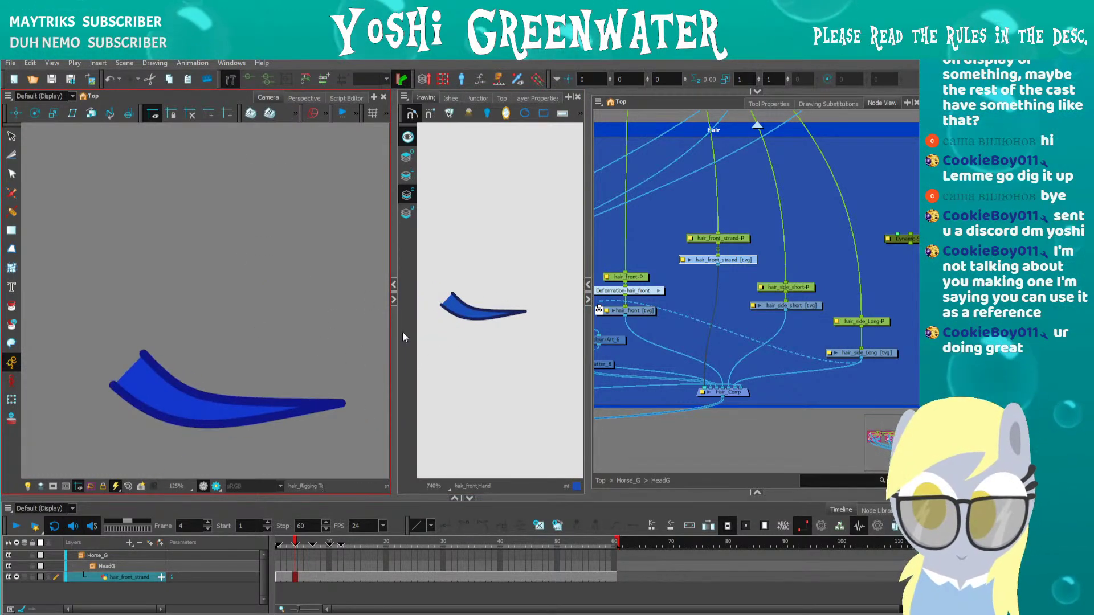
pyautogui.hotkey('alt', 'q')
pyautogui.scroll(4, 455, 323)
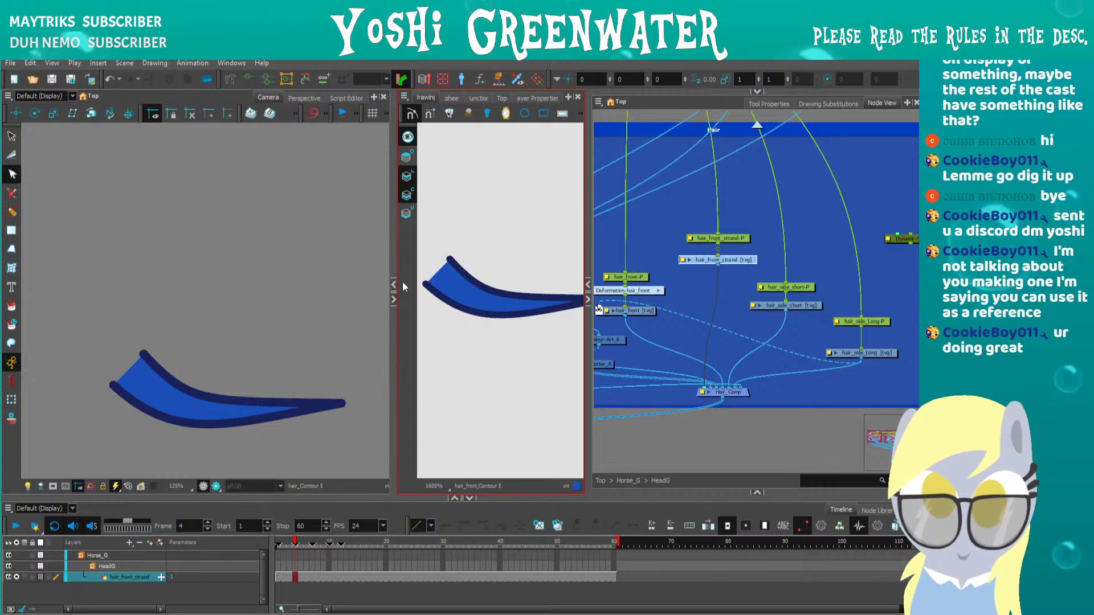
pyautogui.moveTo(373, 303); pyautogui.dragTo(319, 304)
pyautogui.scroll(-2, 456, 337)
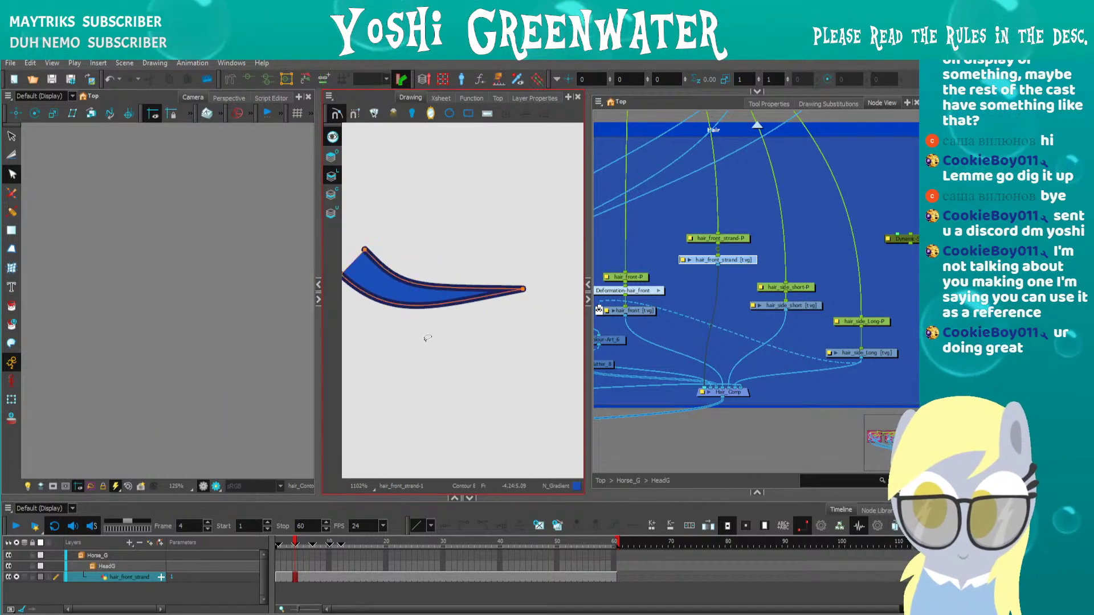
# Reshape the front strand by pulling its pointed tip down and outward and raising the curve handles along both edges
pyautogui.click(491, 324)
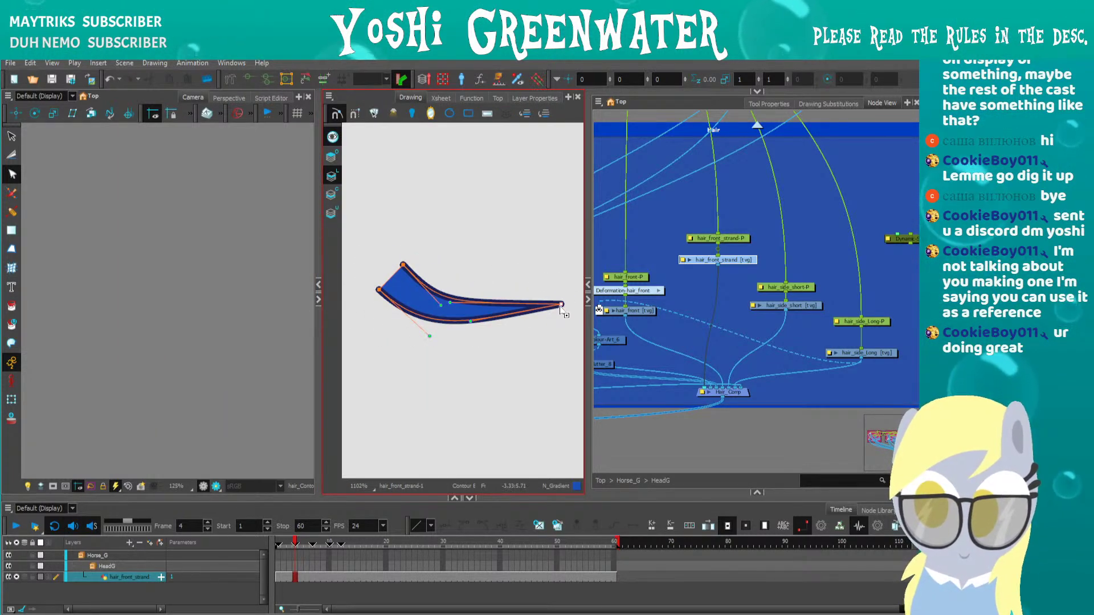
pyautogui.moveTo(561, 306); pyautogui.dragTo(570, 328)
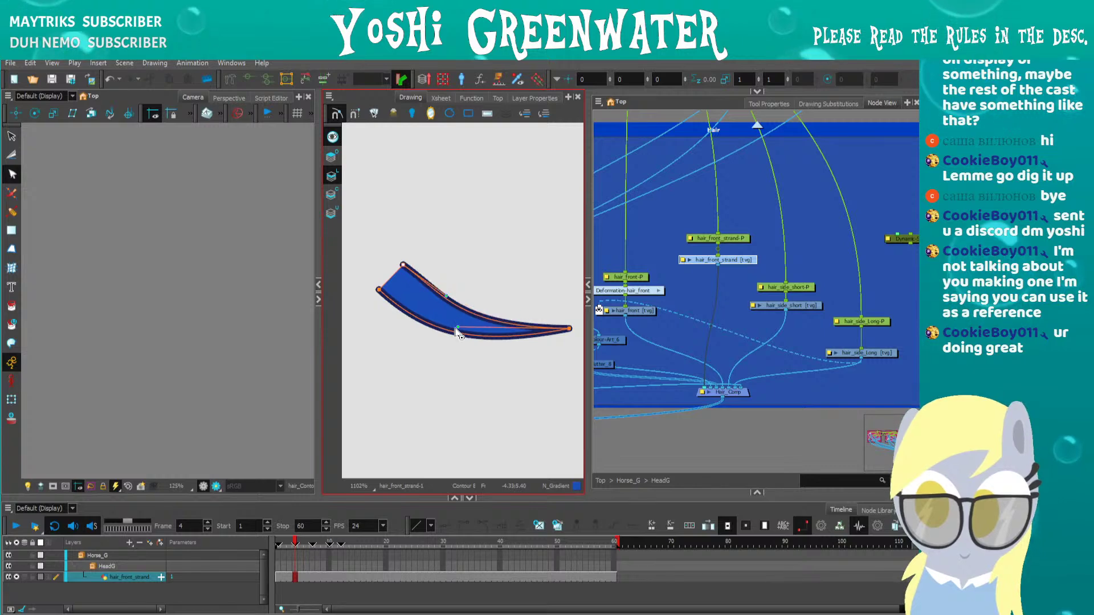
pyautogui.moveTo(457, 327); pyautogui.dragTo(478, 297)
pyautogui.moveTo(479, 346); pyautogui.dragTo(478, 327)
pyautogui.click(564, 345)
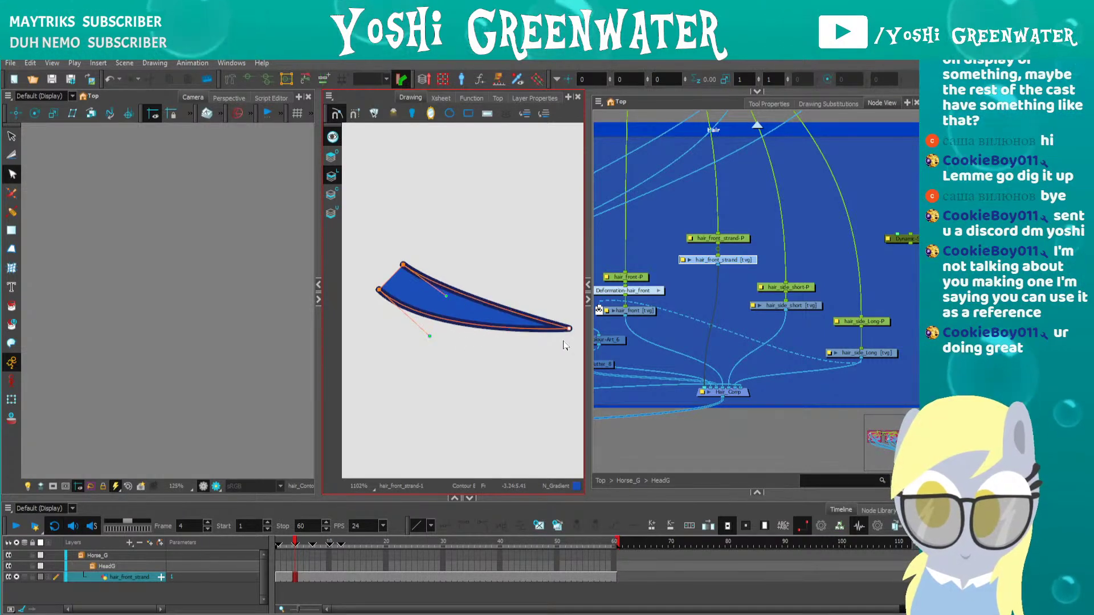
# Straighten both long edges of the hair_front_strand drawing by collapsing their curve handles, and extend the tip outward into a sharp point
pyautogui.keyDown('alt'); pyautogui.click(380, 290); pyautogui.keyUp('alt')
pyautogui.keyDown('alt'); pyautogui.click(403, 265); pyautogui.keyUp('alt')
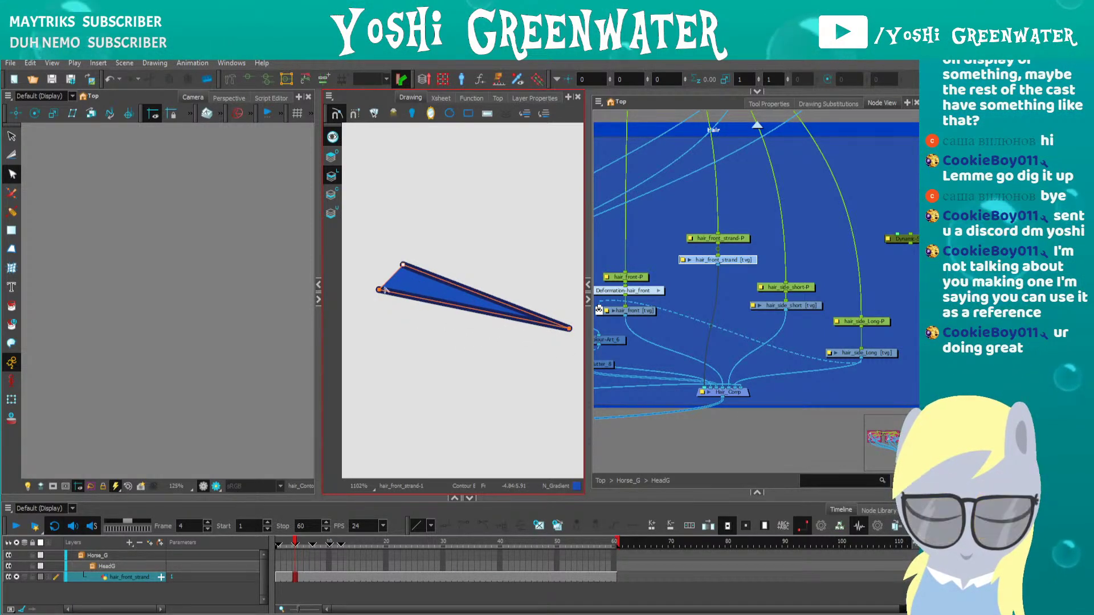
pyautogui.moveTo(570, 329); pyautogui.dragTo(577, 331)
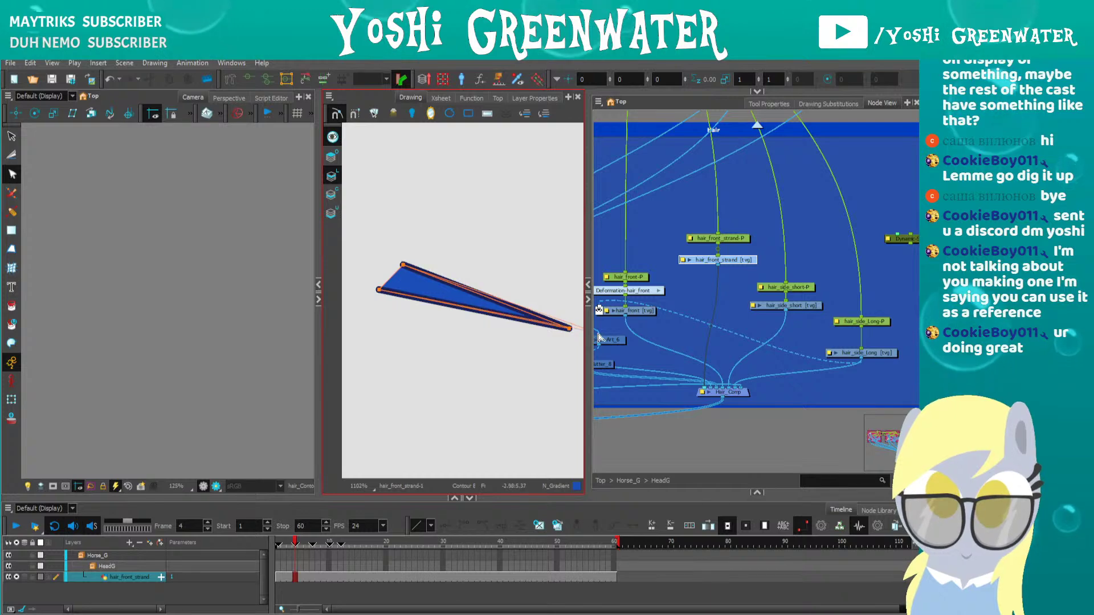
pyautogui.moveTo(489, 334); pyautogui.dragTo(425, 327)
pyautogui.moveTo(495, 318); pyautogui.dragTo(489, 331)
pyautogui.scroll(-3, 438, 337)
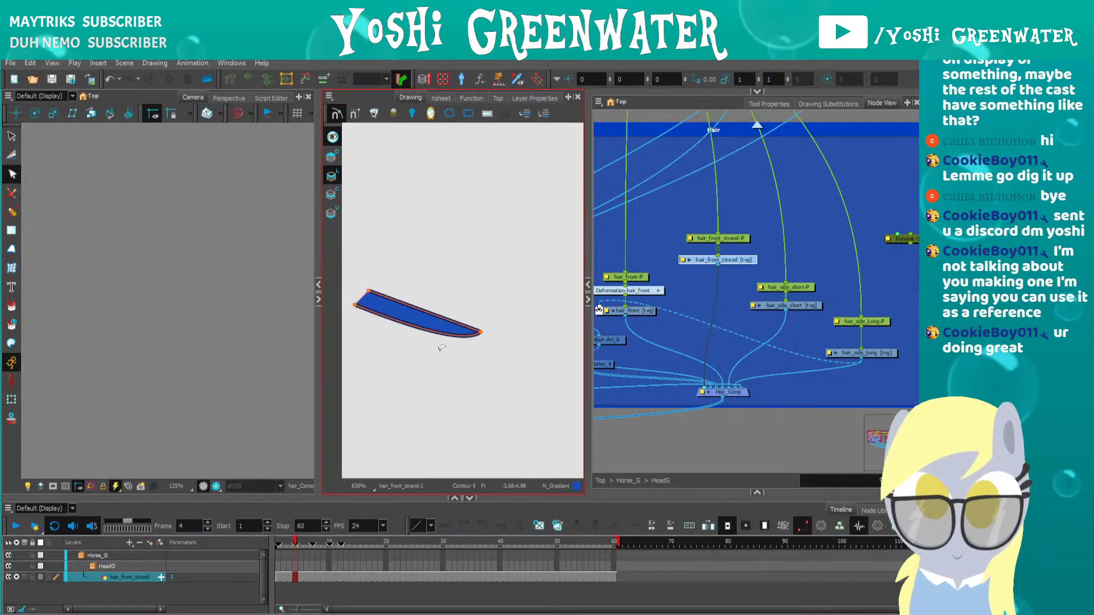
pyautogui.keyDown('alt'); pyautogui.click(483, 335); pyautogui.keyUp('alt')
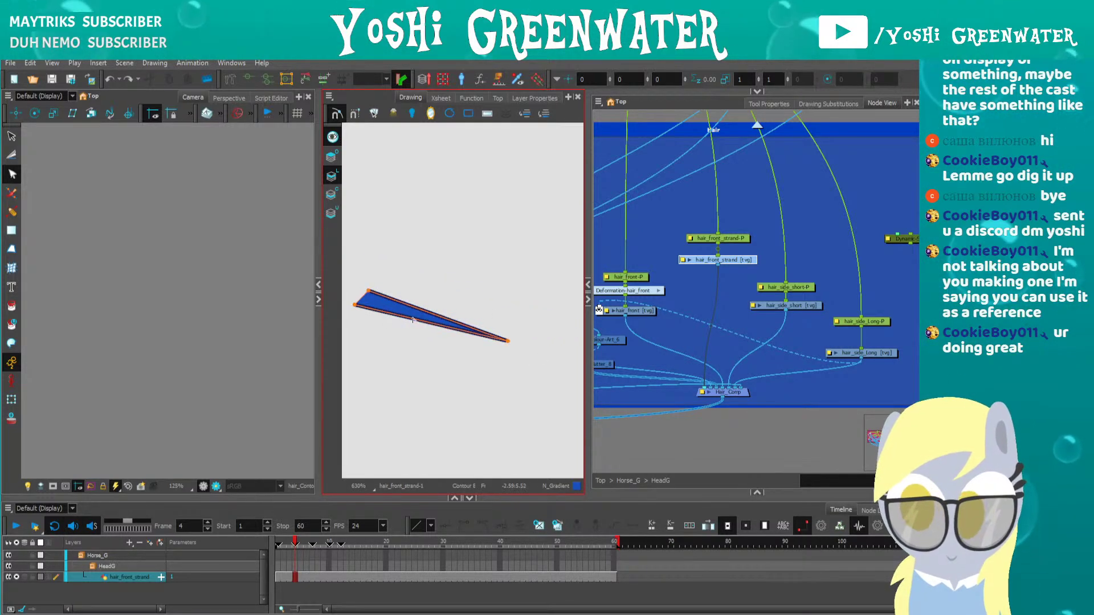
# Lower the strand's lower base corner, raise the tip to a nearly horizontal position, and align the upper base corner above the lower one
pyautogui.moveTo(354, 305); pyautogui.dragTo(354, 312)
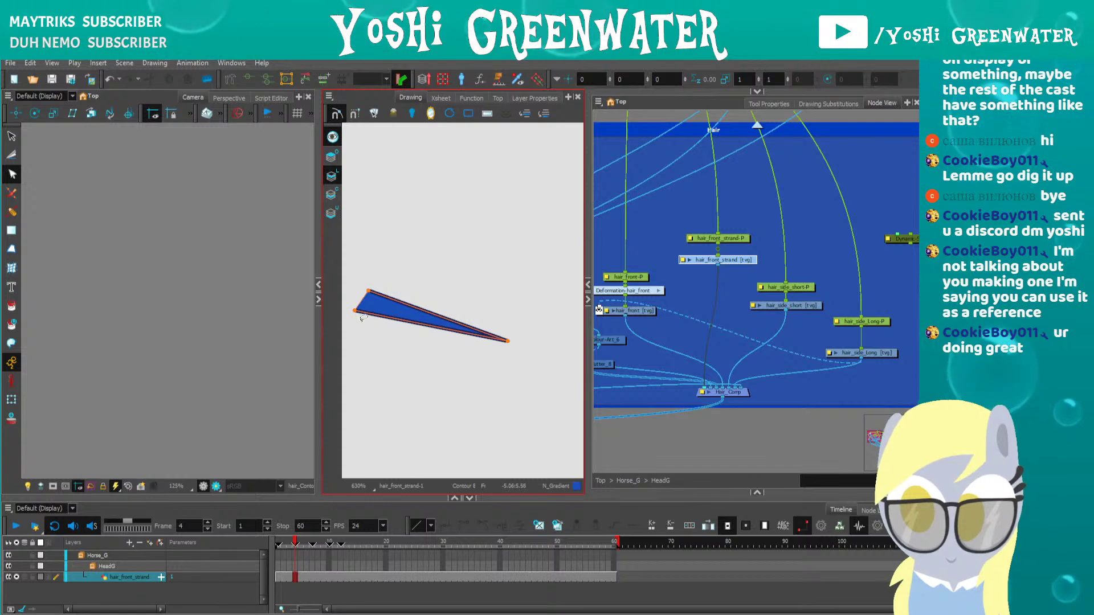
pyautogui.moveTo(514, 314); pyautogui.dragTo(493, 362)
pyautogui.press('Up')
pyautogui.press('Up')
pyautogui.press('Up')
pyautogui.press('Up')
pyautogui.press('Up')
pyautogui.press('Up')
pyautogui.press('Up')
pyautogui.press('Up')
pyautogui.press('Up')
pyautogui.press('Up')
pyautogui.press('Up')
pyautogui.press('Up')
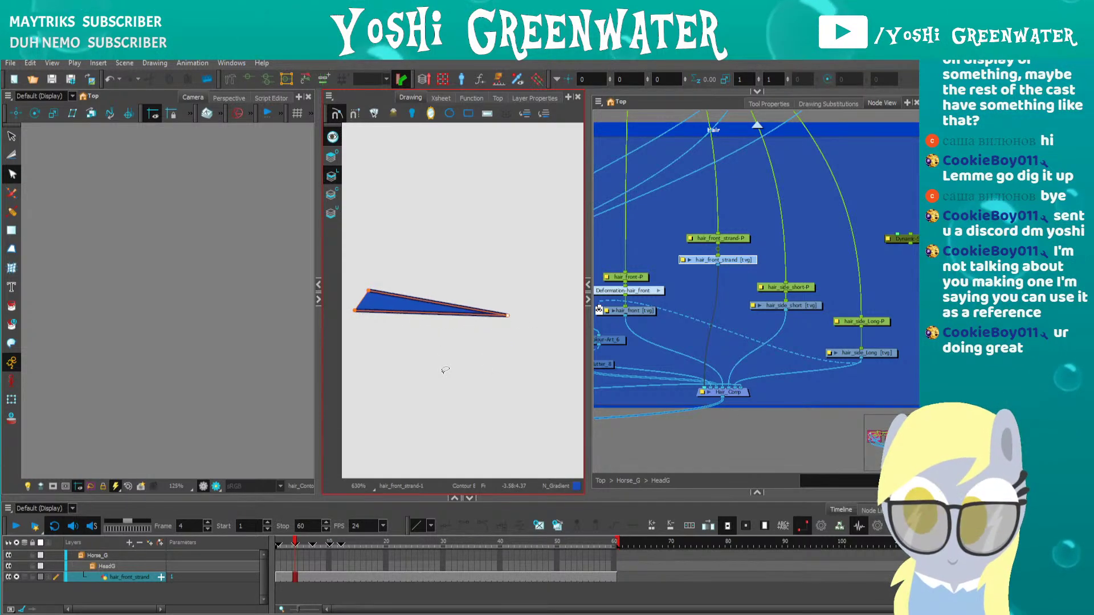
pyautogui.press('Up')
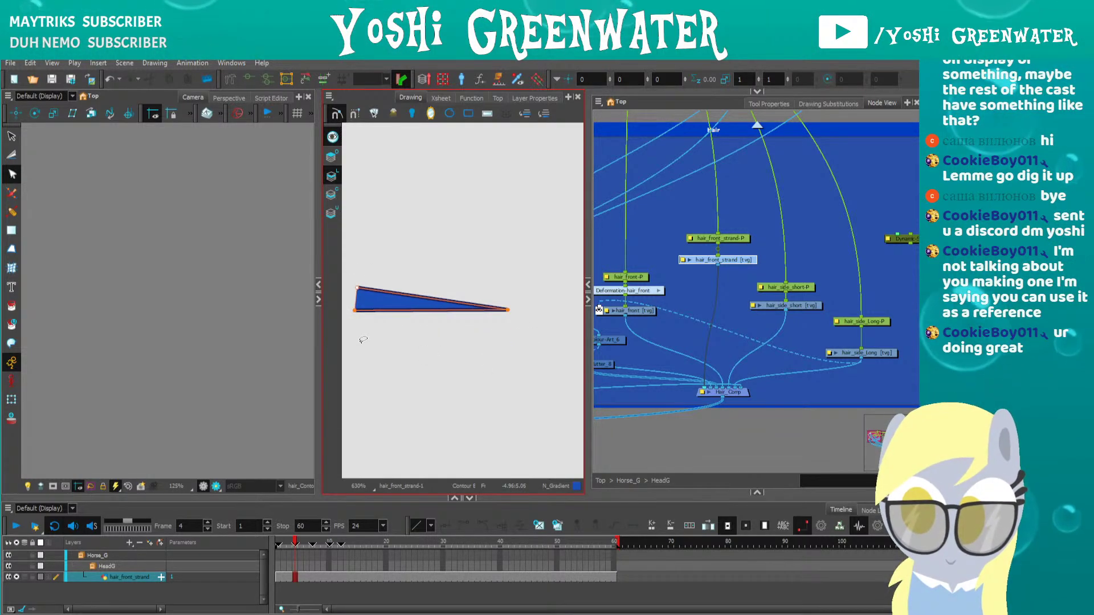
# Nudge the strand's tip outward and up slightly, and widen the base by spreading its two corner points
pyautogui.press('Right')
pyautogui.press('Right')
pyautogui.press('Up')
pyautogui.click(419, 365)
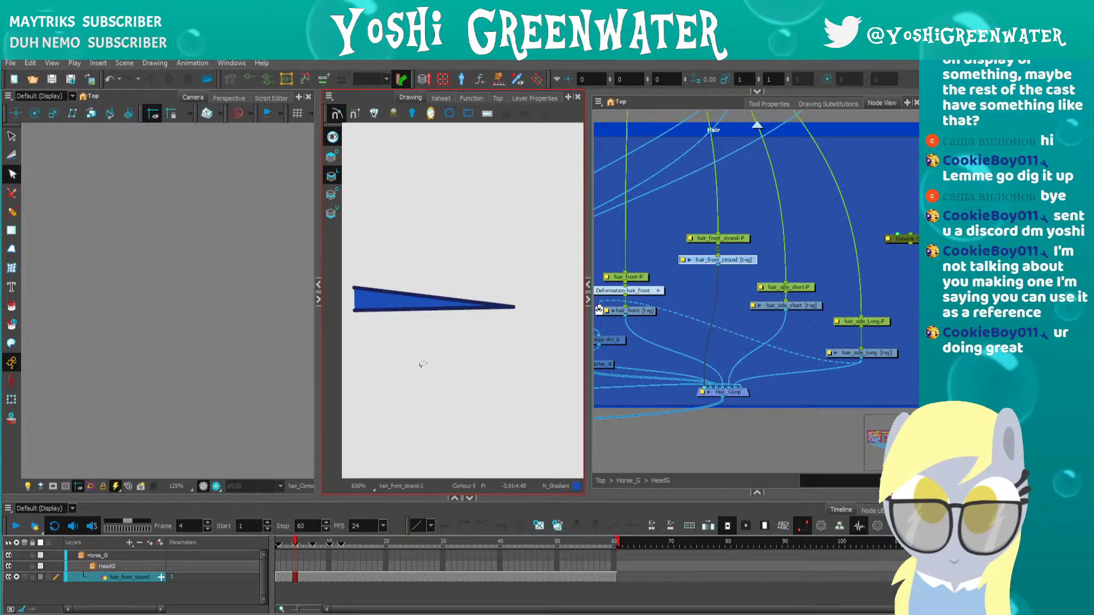
pyautogui.moveTo(420, 364); pyautogui.dragTo(461, 401)
pyautogui.moveTo(506, 308); pyautogui.dragTo(433, 393)
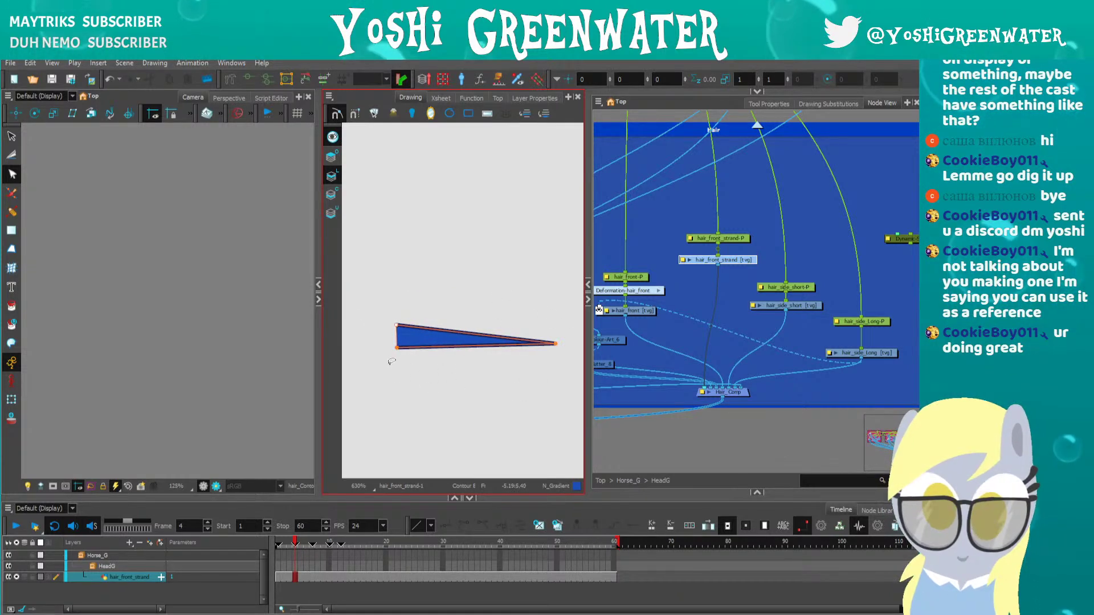
pyautogui.moveTo(392, 357); pyautogui.dragTo(399, 374)
pyautogui.press('Down')
# Compare the strand in the Camera view, then extend its tip farther outward and spread its base corners a little more
pyautogui.scroll(-6, 177, 371)
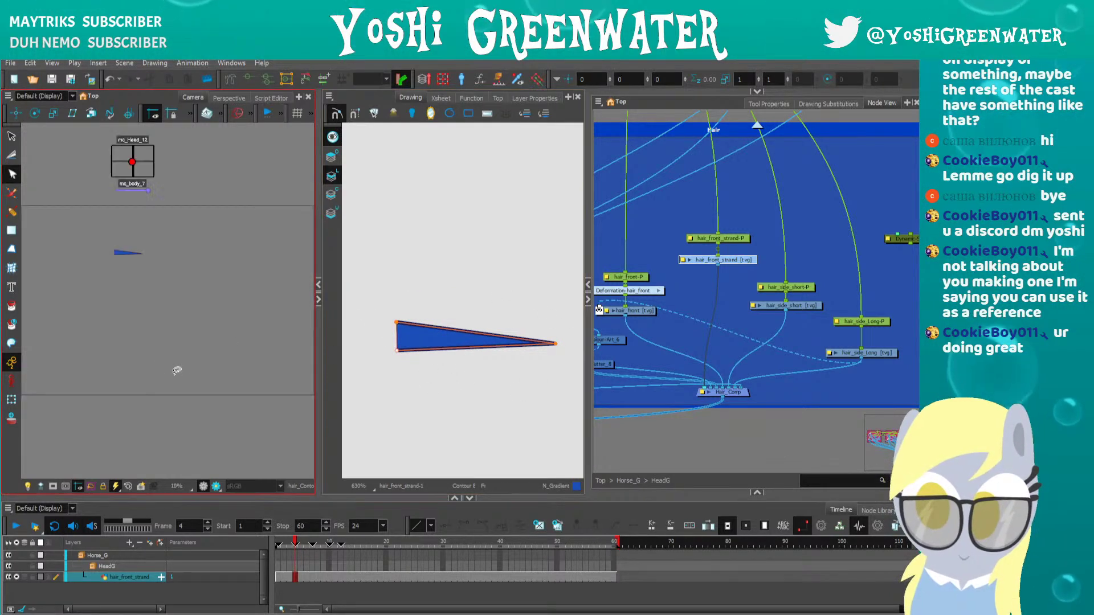
pyautogui.scroll(6, 113, 231)
pyautogui.moveTo(516, 313); pyautogui.dragTo(481, 385)
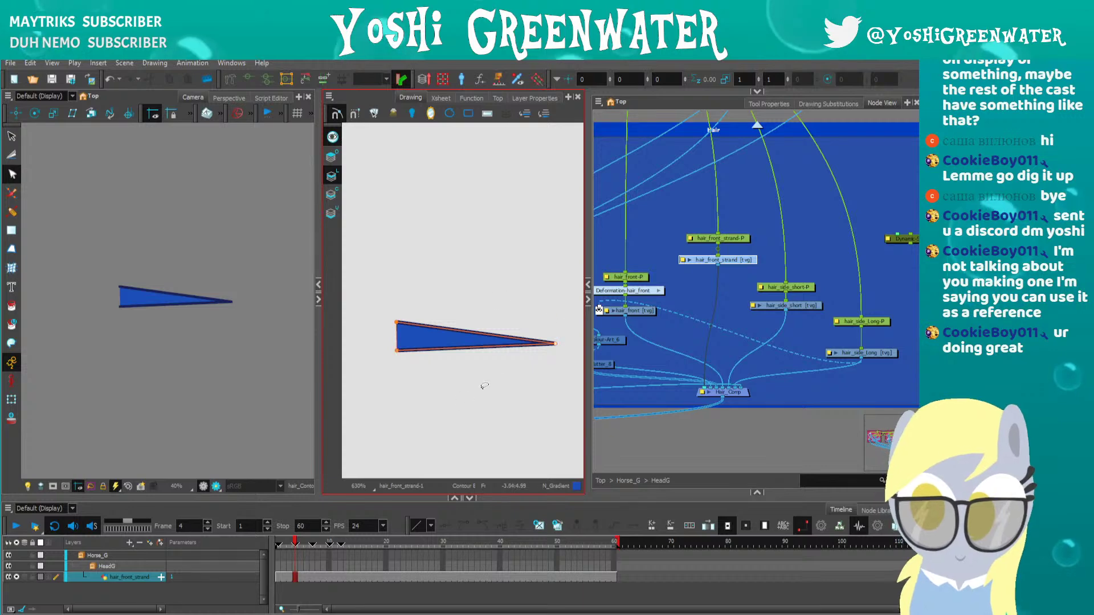
pyautogui.press('Right')
pyautogui.press('Right')
pyautogui.press('Down')
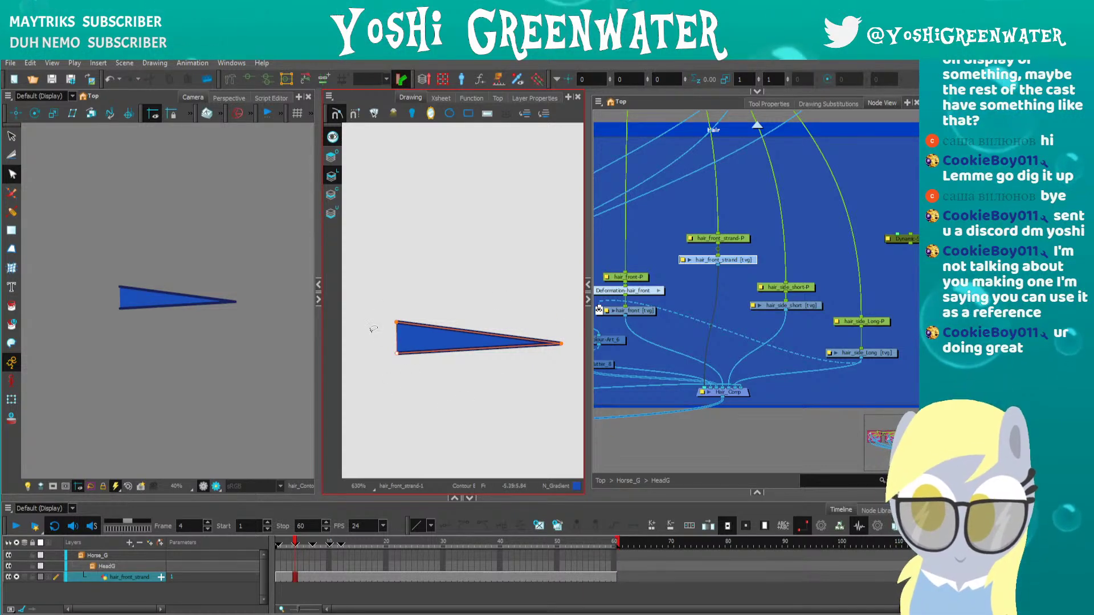
pyautogui.press('Up')
pyautogui.moveTo(471, 308); pyautogui.dragTo(464, 269)
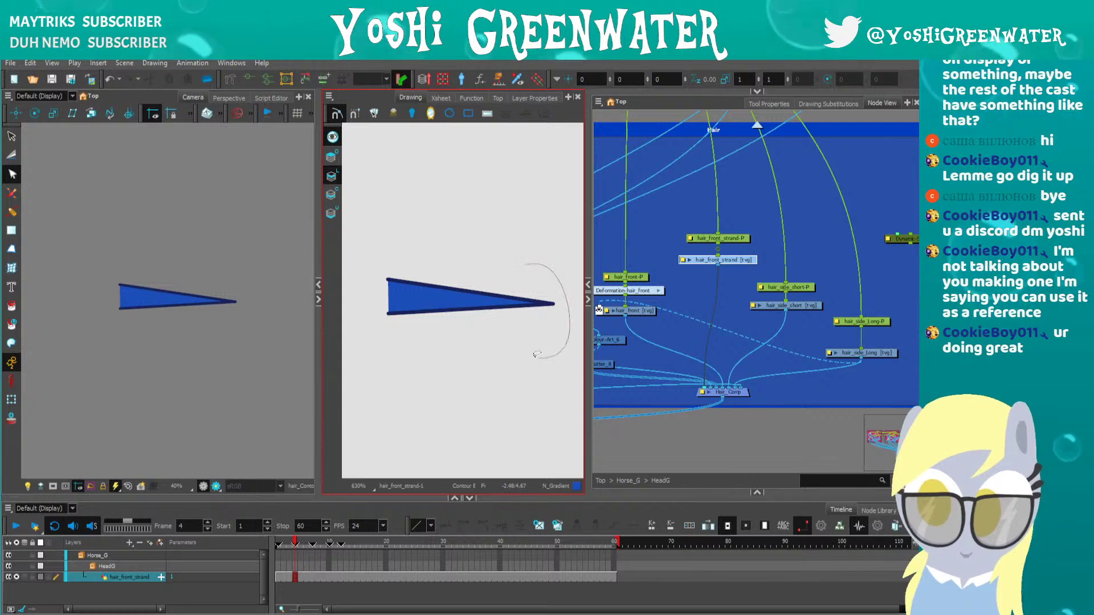
pyautogui.moveTo(536, 354); pyautogui.dragTo(533, 357)
pyautogui.press('Right')
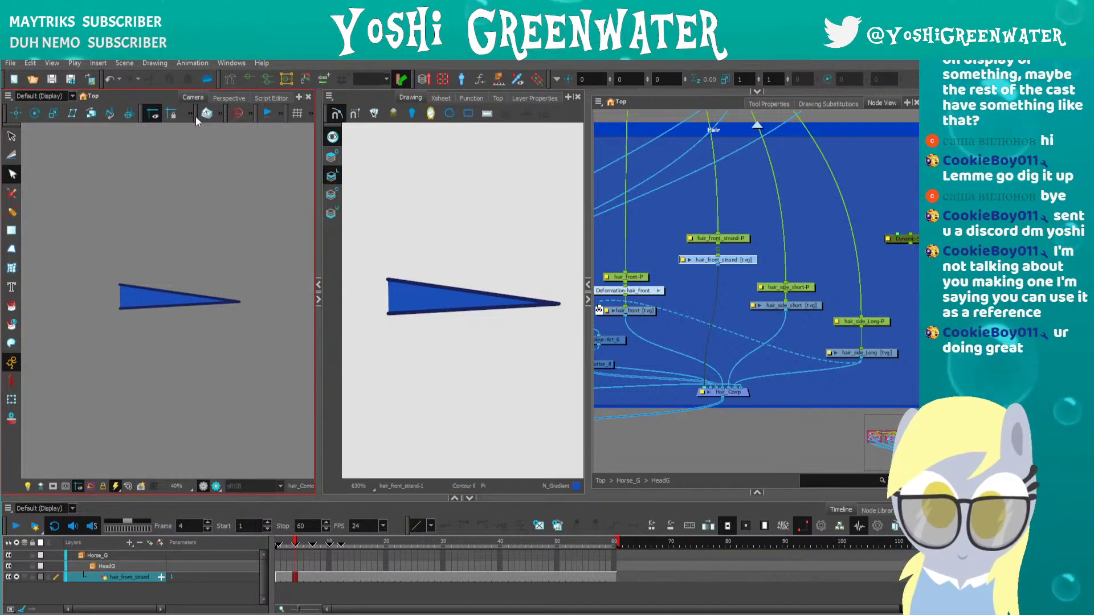
# Create a curve deformer on hair_front_strand with the Rigging tool in the enlarged Camera view, placing points at the upper base corner, tip and lower base corner
pyautogui.click(230, 80)
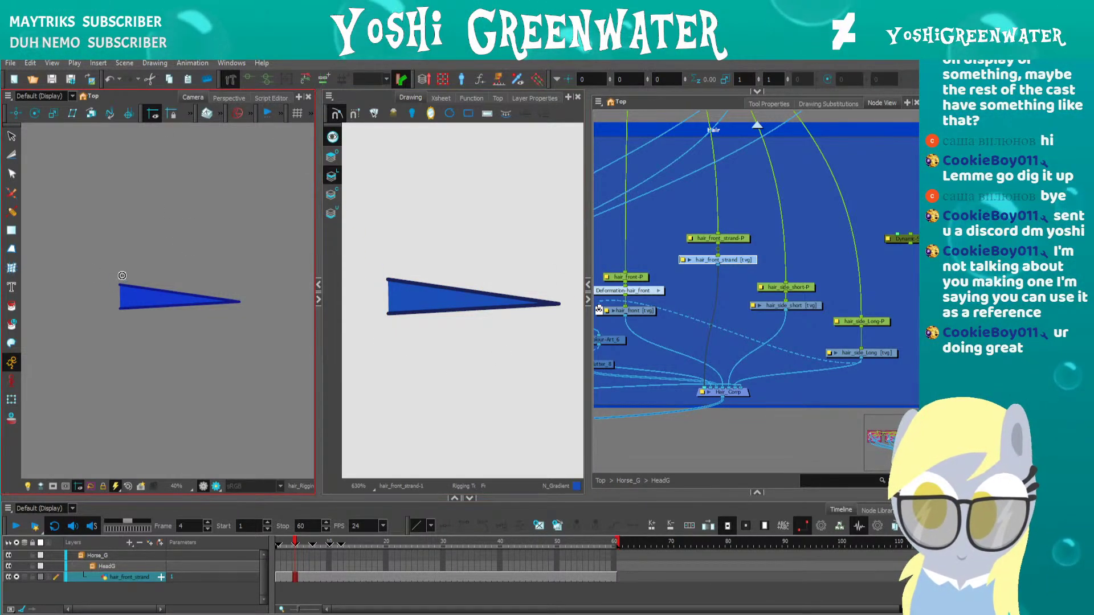
pyautogui.click(319, 302)
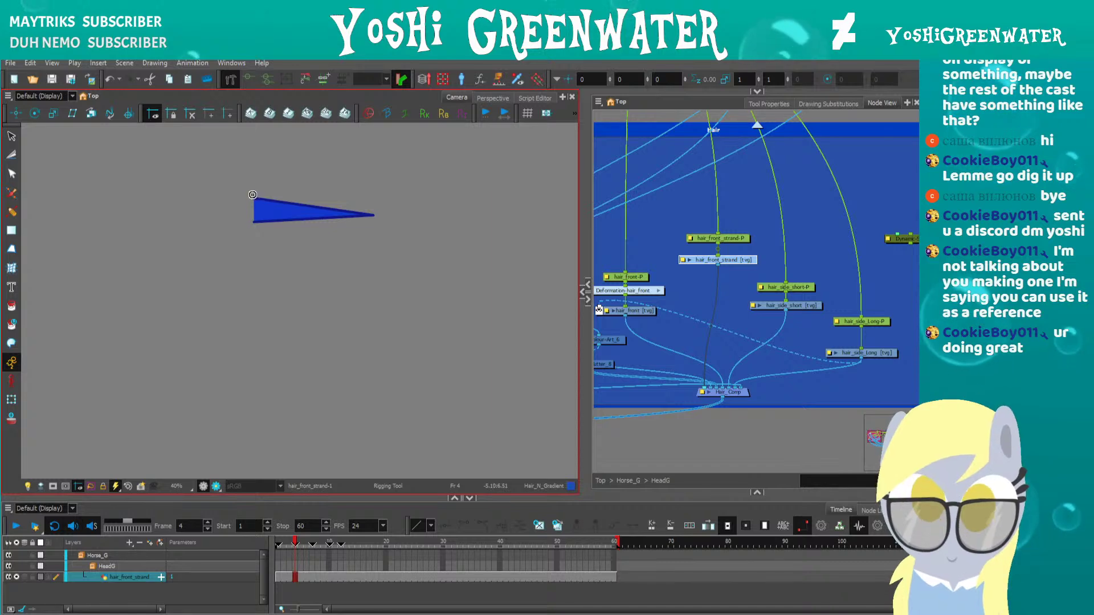
pyautogui.scroll(2, 252, 194)
pyautogui.moveTo(278, 239); pyautogui.dragTo(240, 280)
pyautogui.click(216, 243)
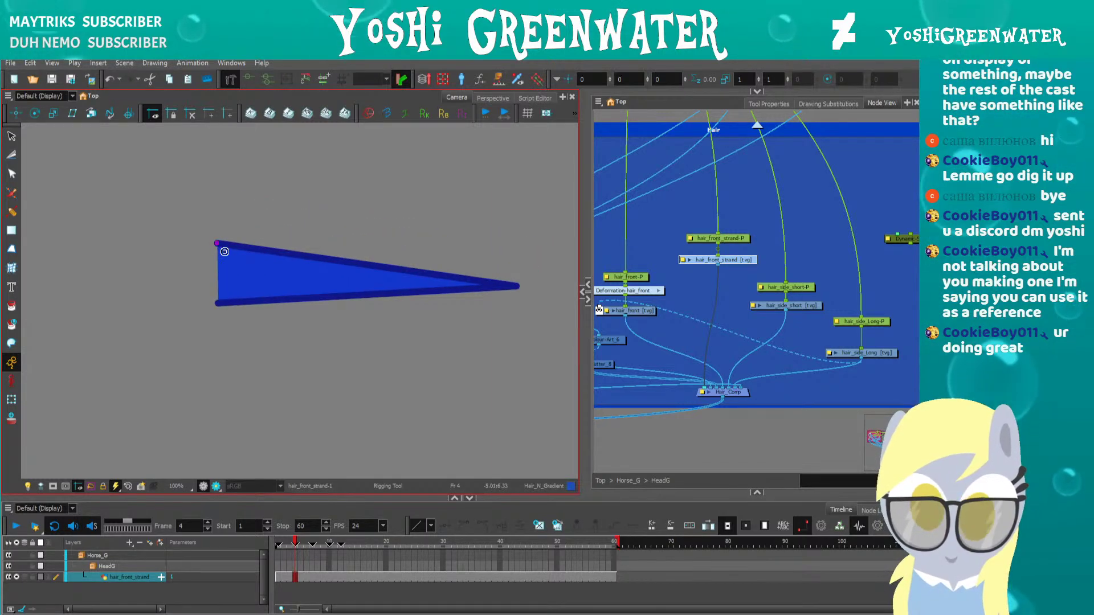
pyautogui.click(217, 242)
pyautogui.click(516, 285)
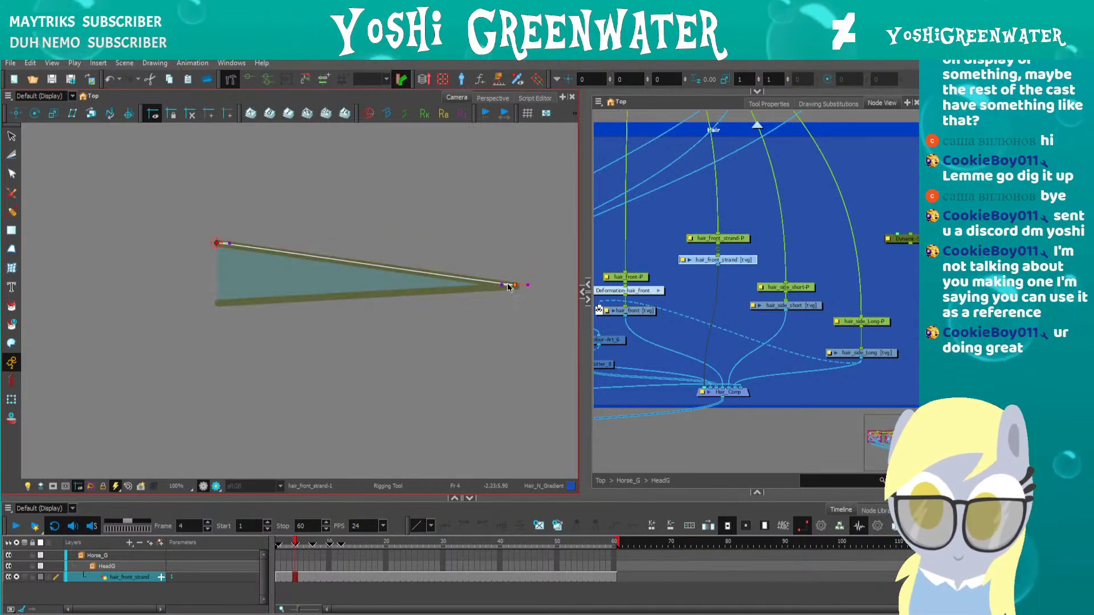
pyautogui.click(218, 305)
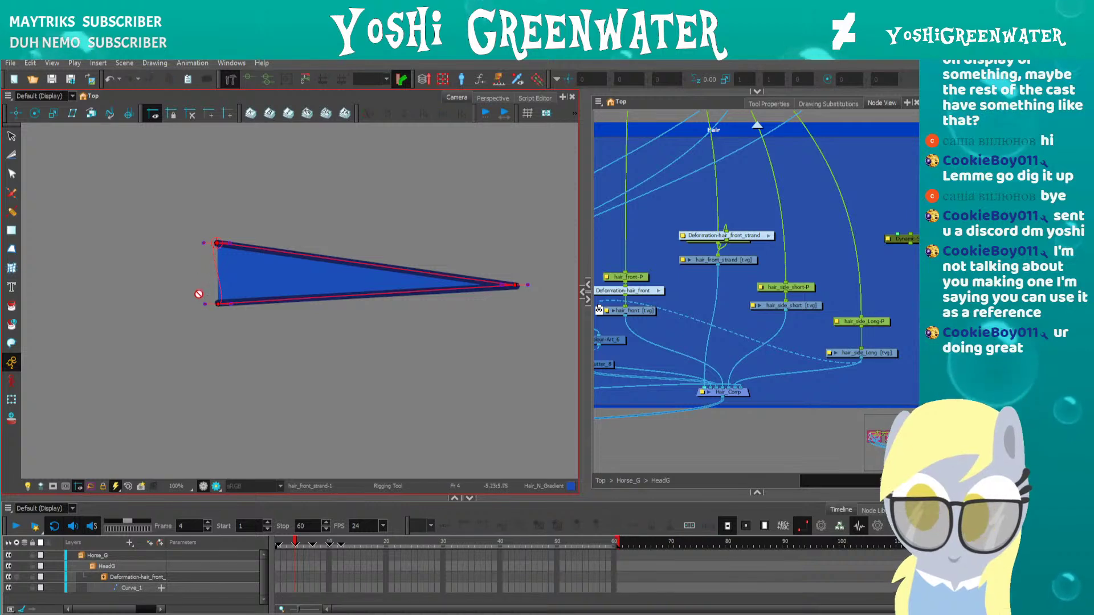
# Align the deformer's two base-edge handles vertically so the curve runs straight along the strand's short base edge
pyautogui.scroll(2, 210, 255)
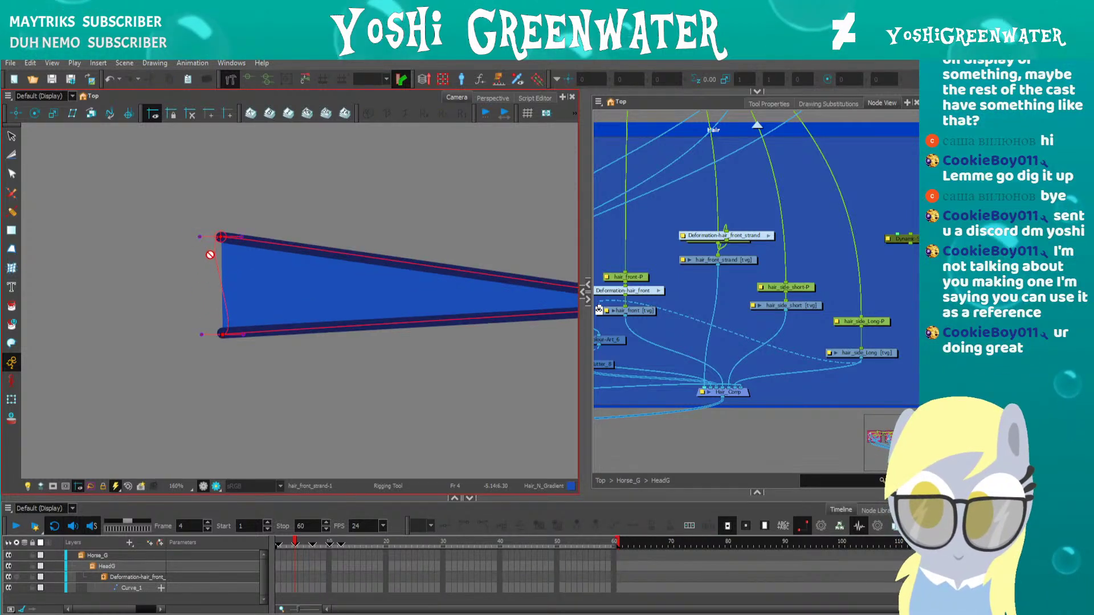
pyautogui.scroll(2, 211, 255)
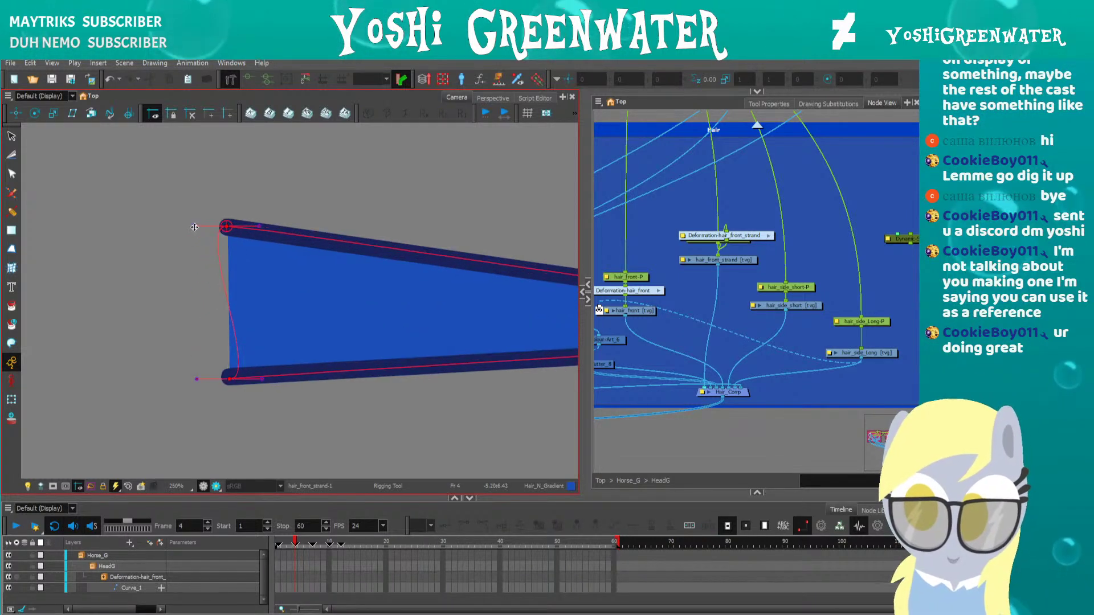
pyautogui.click(226, 276)
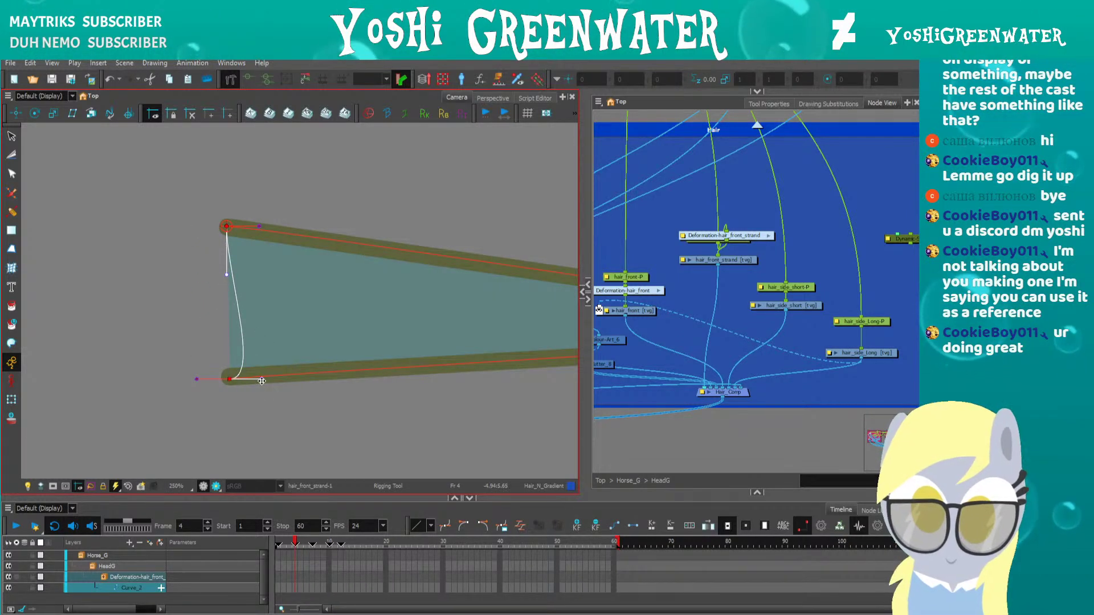
pyautogui.click(231, 352)
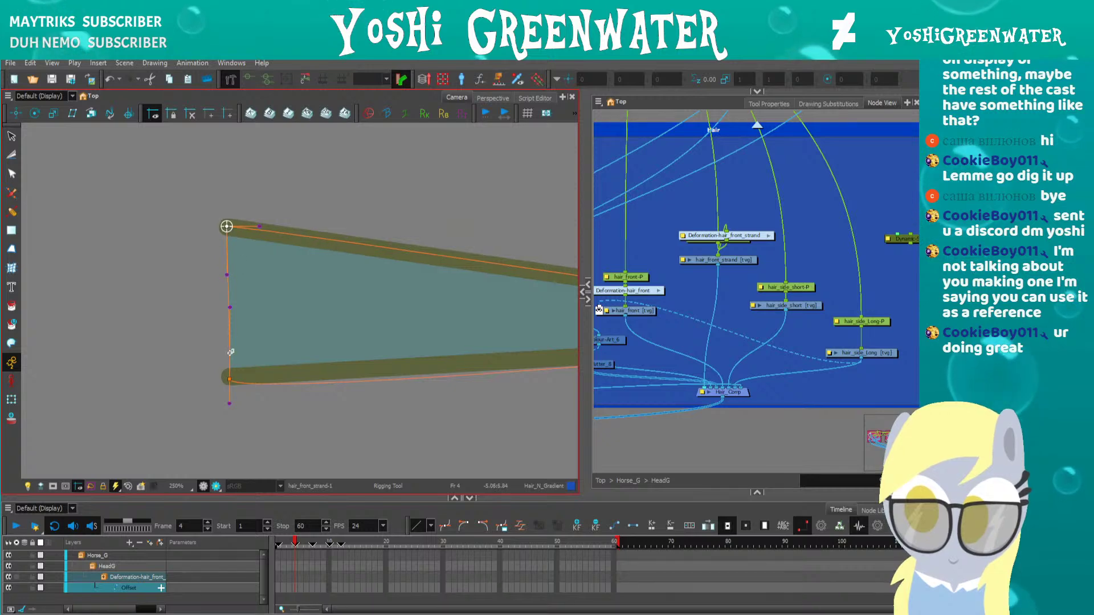
# Lay the deformer handles at both base corners along the strand's long edges and lengthen them toward the tip
pyautogui.click(229, 379)
pyautogui.scroll(-2, 249, 349)
pyautogui.press('space')
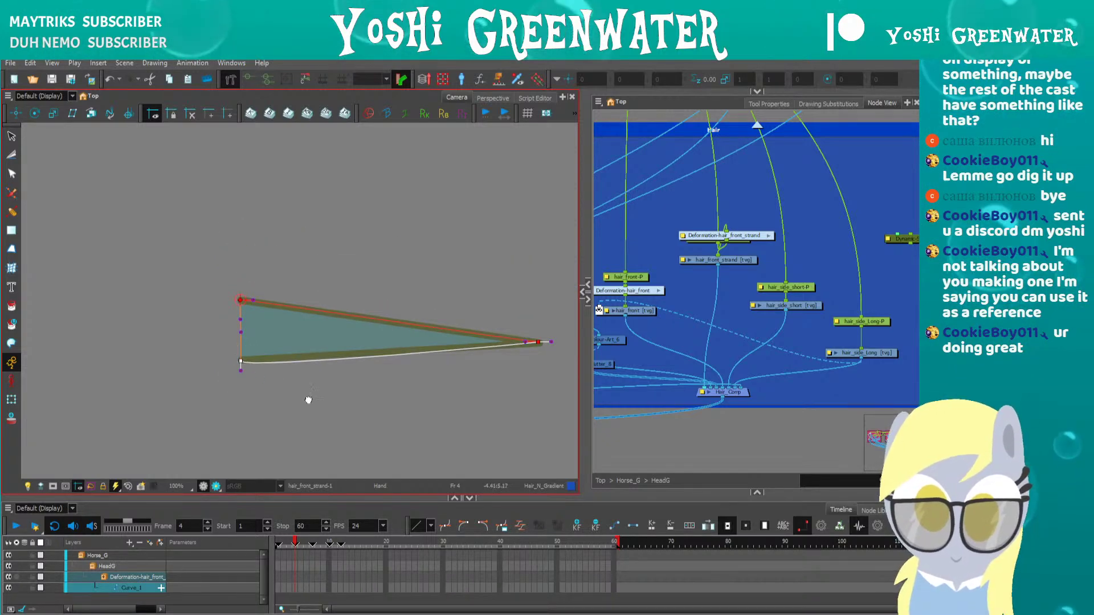
pyautogui.moveTo(308, 400); pyautogui.dragTo(272, 398)
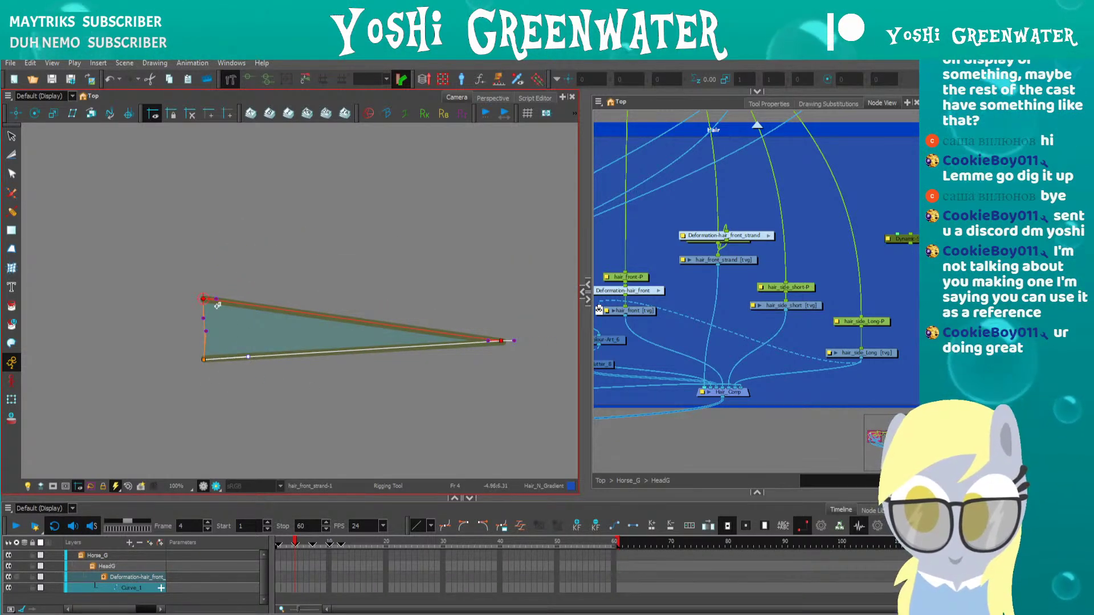
pyautogui.moveTo(215, 300); pyautogui.dragTo(255, 306)
pyautogui.moveTo(248, 356); pyautogui.dragTo(259, 357)
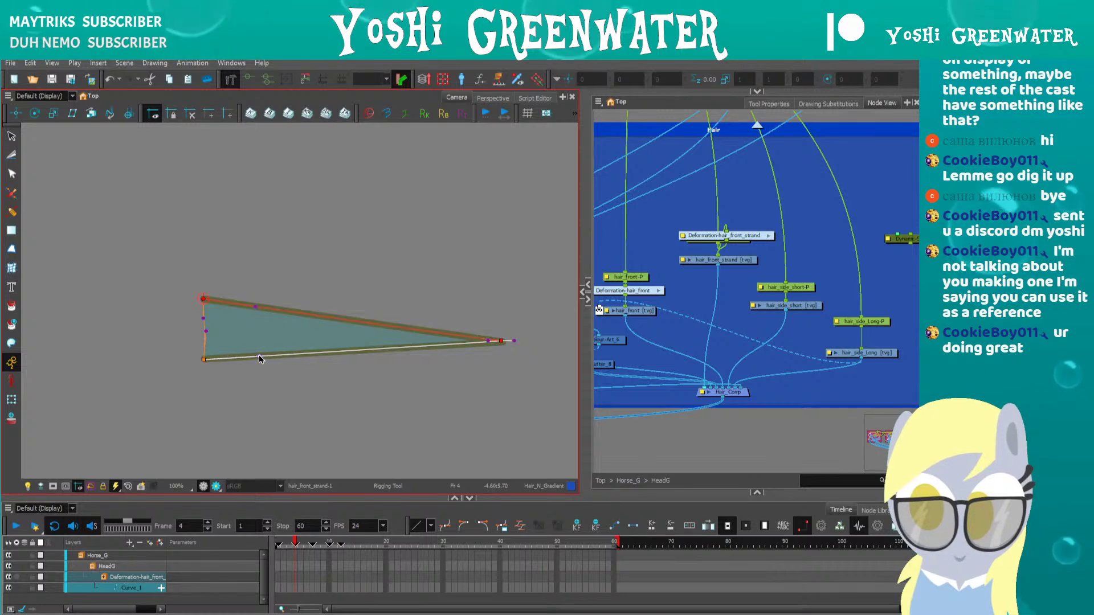
# Pull the deformer handles at the tip back along the strand's upper and lower edges to fit the curves to the line art
pyautogui.scroll(5, 488, 340)
pyautogui.click(487, 337)
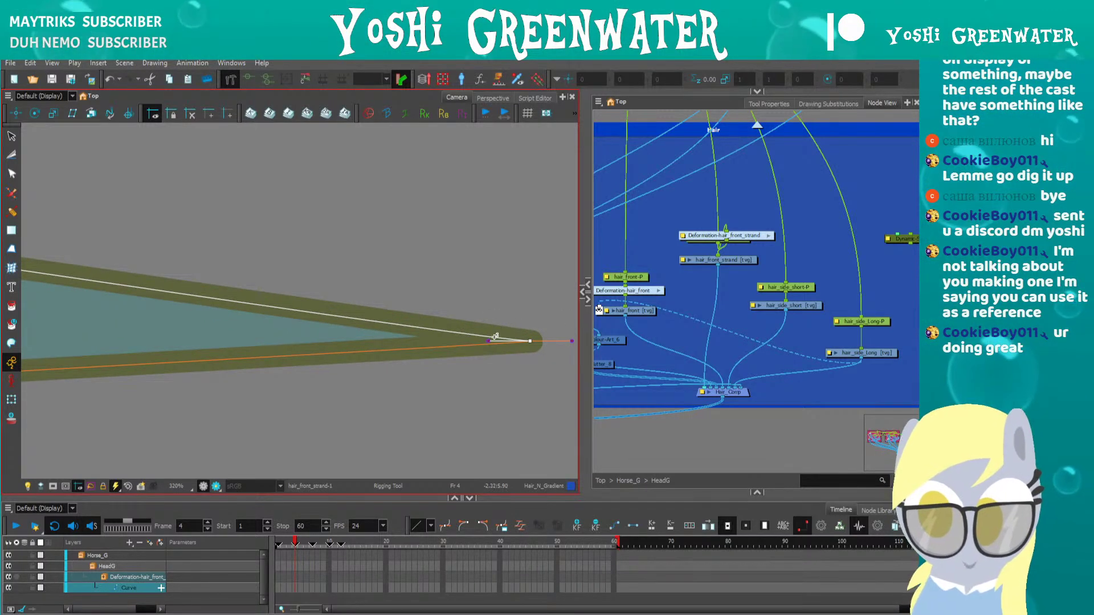
pyautogui.moveTo(489, 340); pyautogui.dragTo(470, 331)
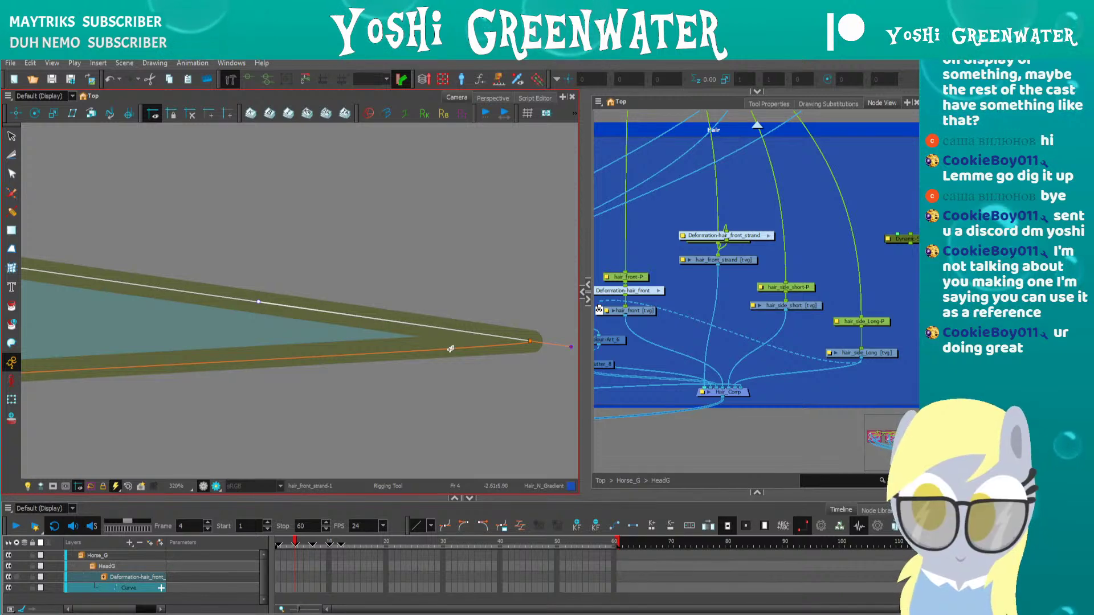
pyautogui.moveTo(569, 347); pyautogui.dragTo(251, 362)
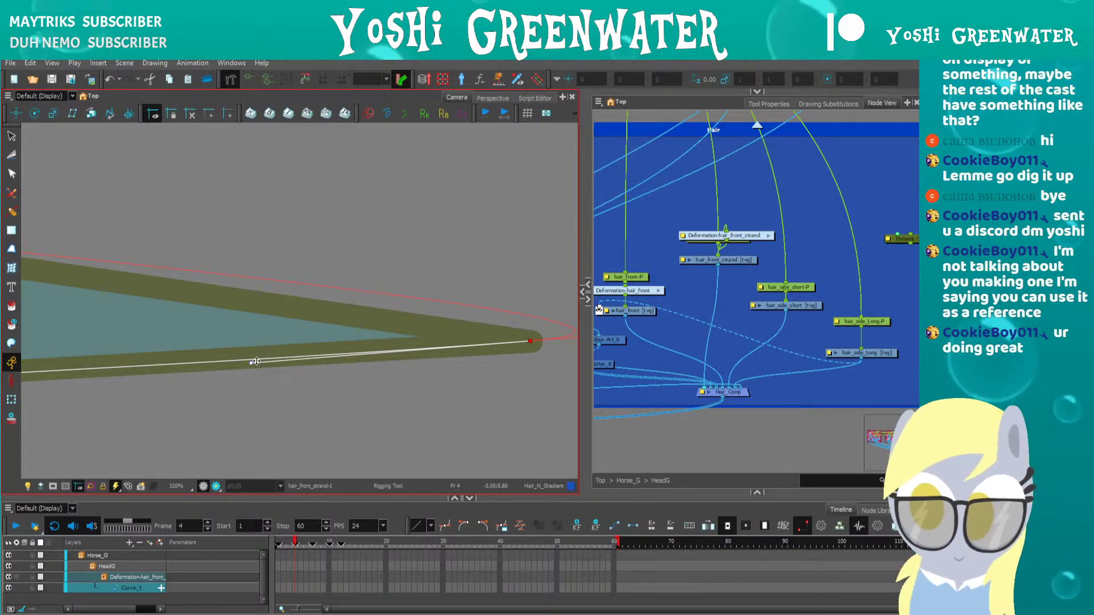
# Line up the rest-pose handles of the front hair strand's tip with its upper and lower outlines using the Rigging tool
pyautogui.click(476, 349)
pyautogui.moveTo(568, 345); pyautogui.dragTo(203, 363)
pyautogui.click(258, 303)
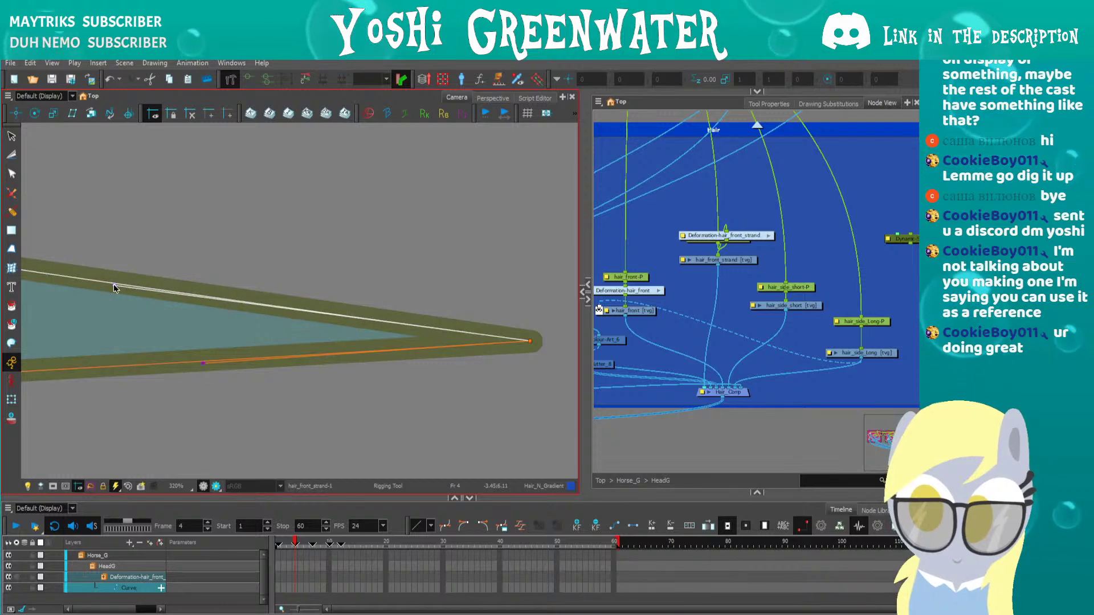
pyautogui.click(199, 362)
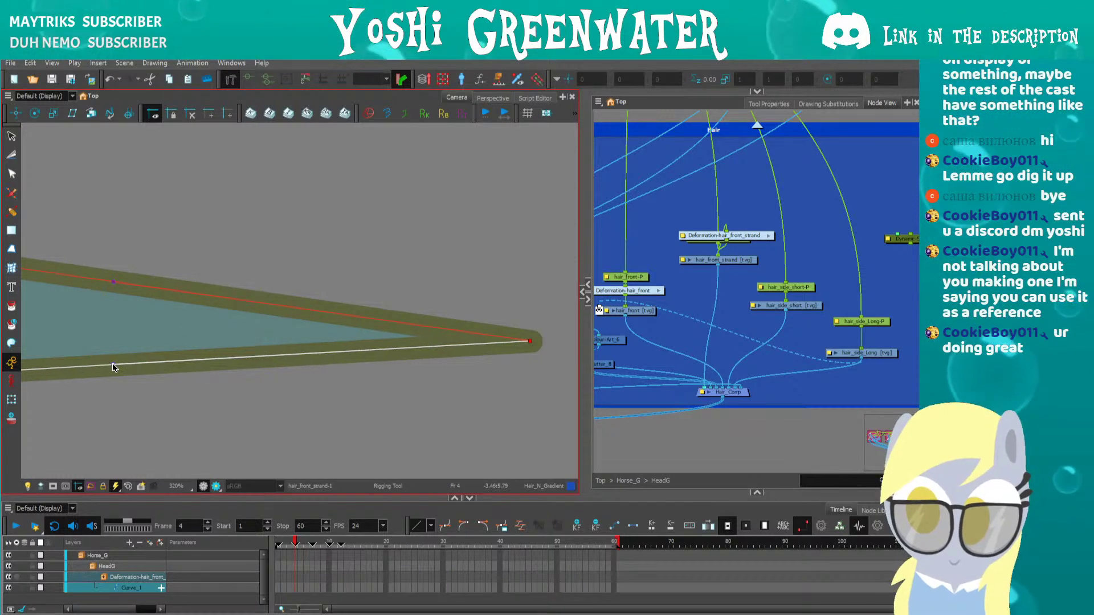
pyautogui.scroll(-4, 182, 381)
pyautogui.scroll(-3, 170, 383)
pyautogui.moveTo(124, 424); pyautogui.dragTo(303, 405)
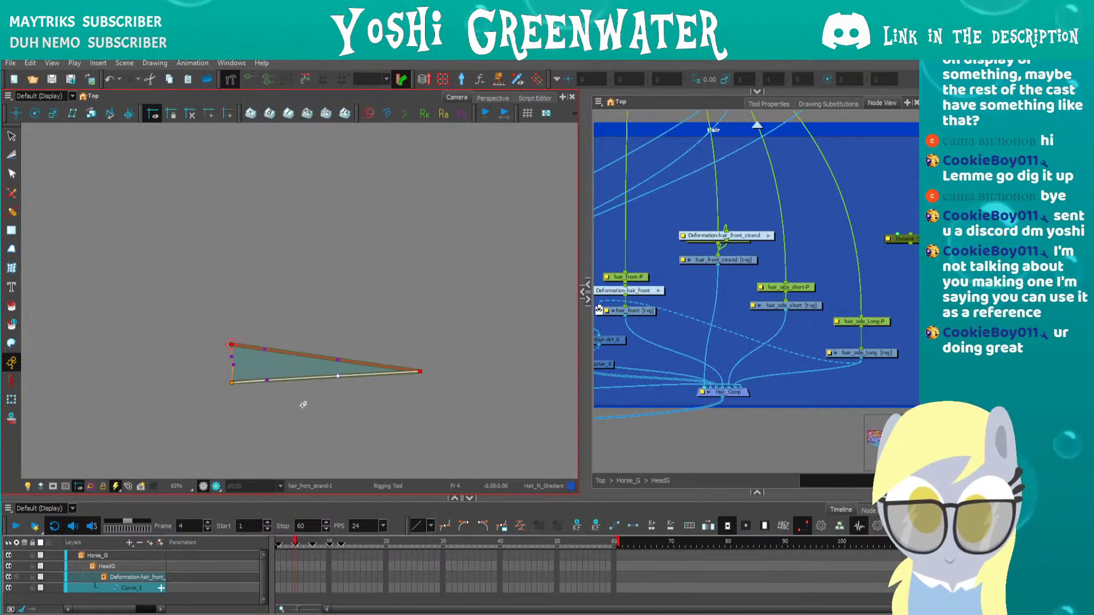
# Centre the strand's two root deformer points on the outline ends and straighten the curve handles along the open root edge
pyautogui.scroll(6, 225, 336)
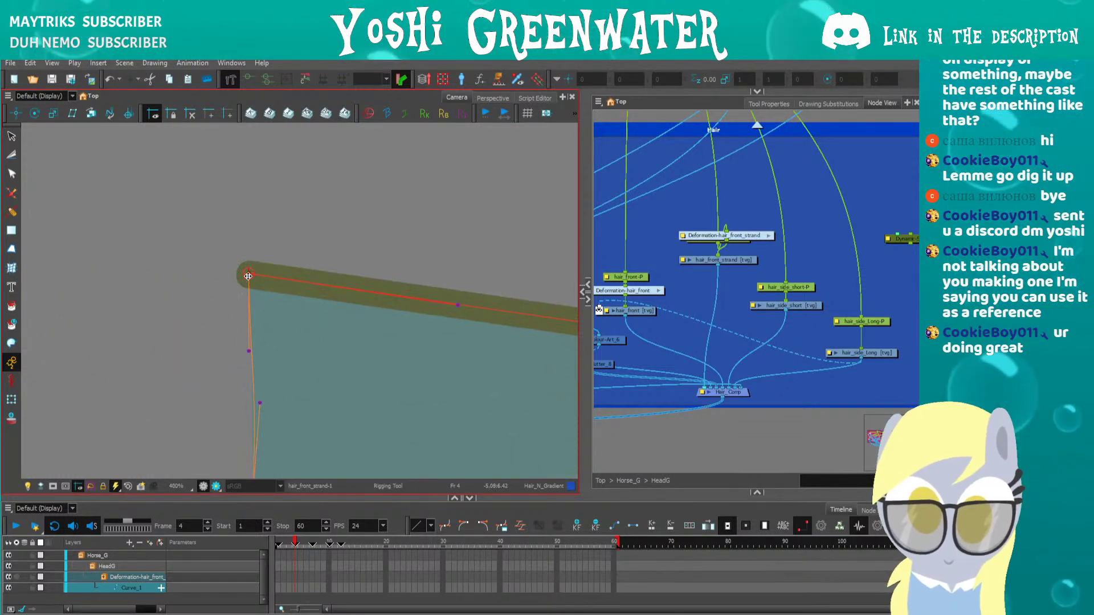
pyautogui.click(248, 275)
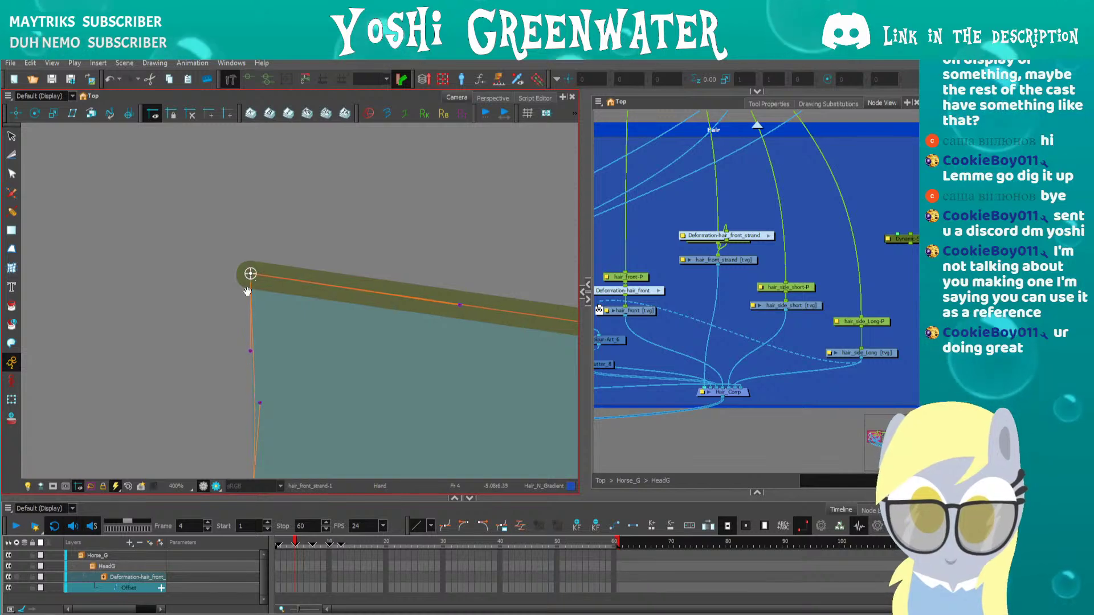
pyautogui.moveTo(256, 443); pyautogui.dragTo(272, 332)
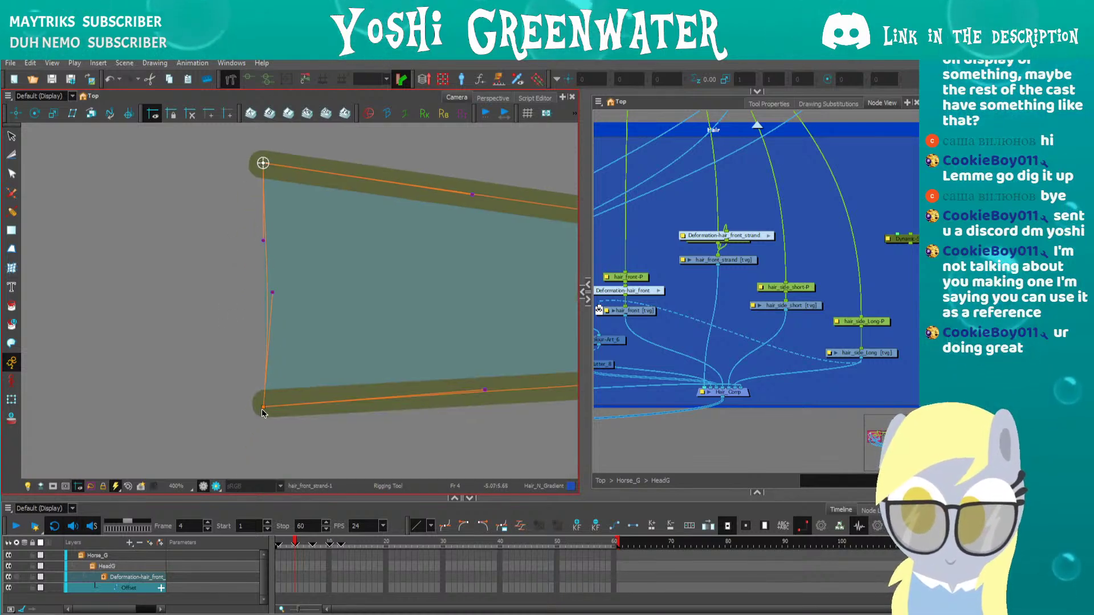
pyautogui.click(263, 410)
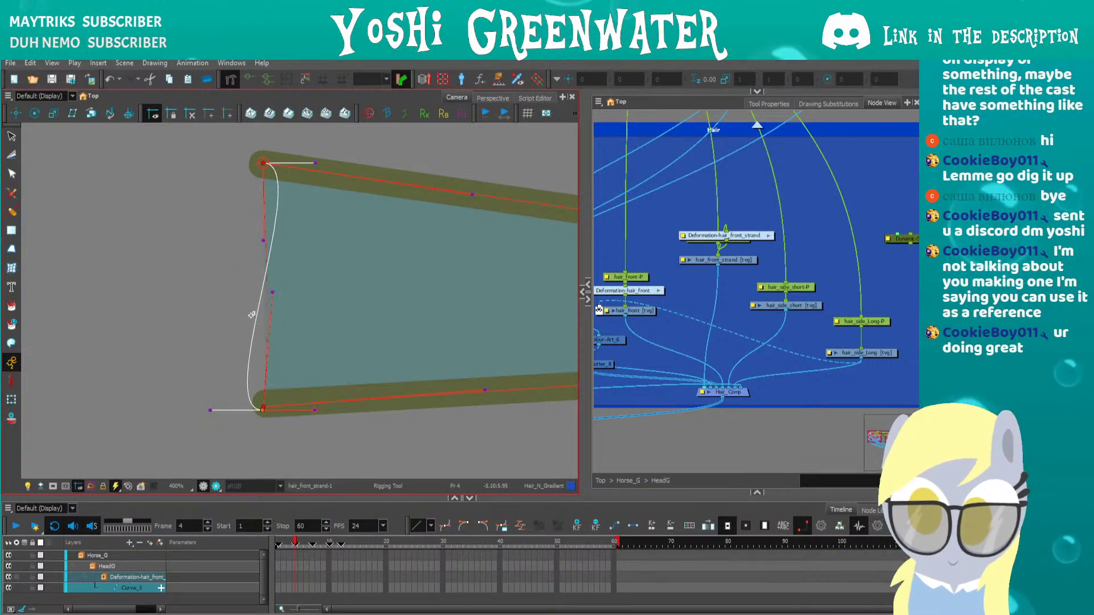
pyautogui.hotkey('ctrl', 'z')
pyautogui.click(267, 296)
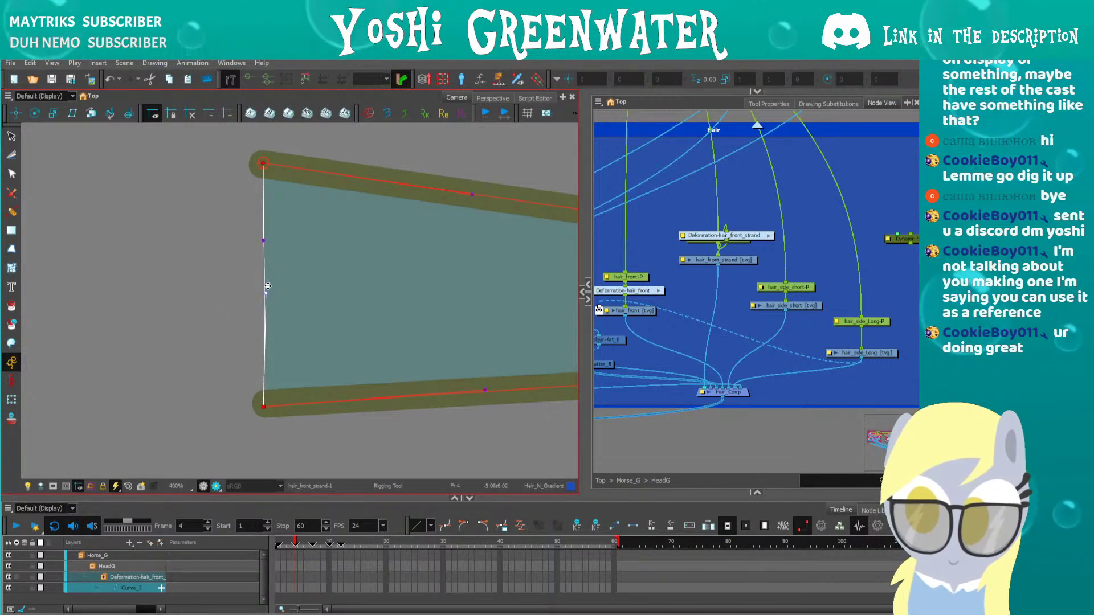
# Test the strand's deformer with the Transform tool by lowering the tip and curving the upper and lower edges downward
pyautogui.scroll(-5, 218, 280)
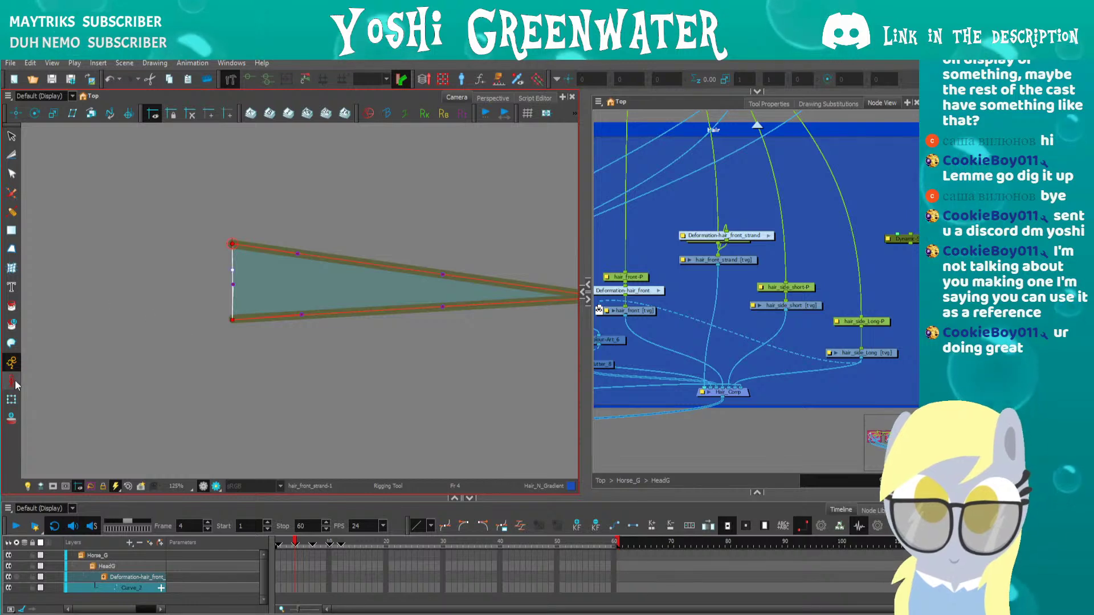
pyautogui.hotkey('shift', 't')
pyautogui.moveTo(253, 393); pyautogui.dragTo(208, 384)
pyautogui.click(206, 387)
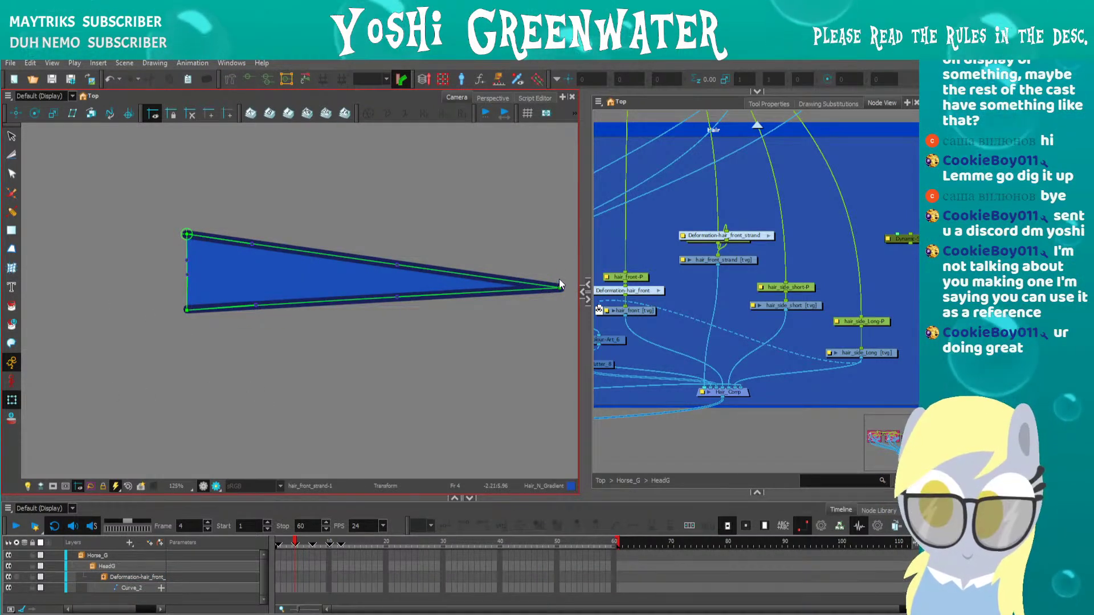
pyautogui.moveTo(560, 284); pyautogui.dragTo(556, 330)
pyautogui.moveTo(393, 296); pyautogui.dragTo(372, 303)
pyautogui.moveTo(252, 244); pyautogui.dragTo(243, 258)
pyautogui.moveTo(255, 305); pyautogui.dragTo(241, 346)
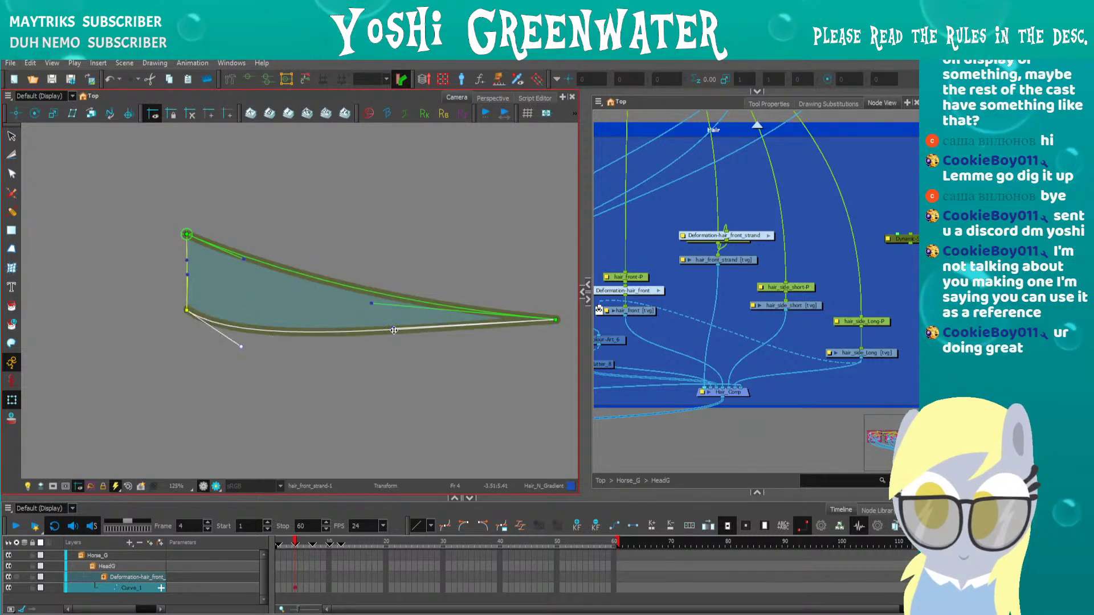
pyautogui.moveTo(392, 328); pyautogui.dragTo(393, 343)
pyautogui.moveTo(371, 304); pyautogui.dragTo(369, 317)
pyautogui.click(377, 371)
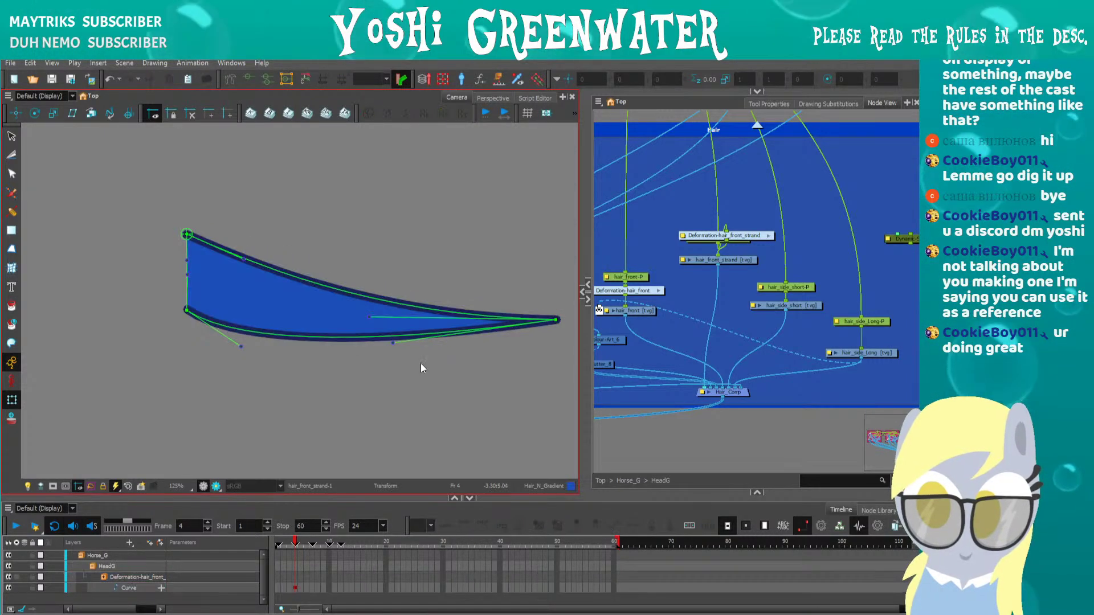
# Test raising the strand's tip, try arching the lower edge above the upper one, and undo the arch
pyautogui.moveTo(556, 320); pyautogui.dragTo(550, 250)
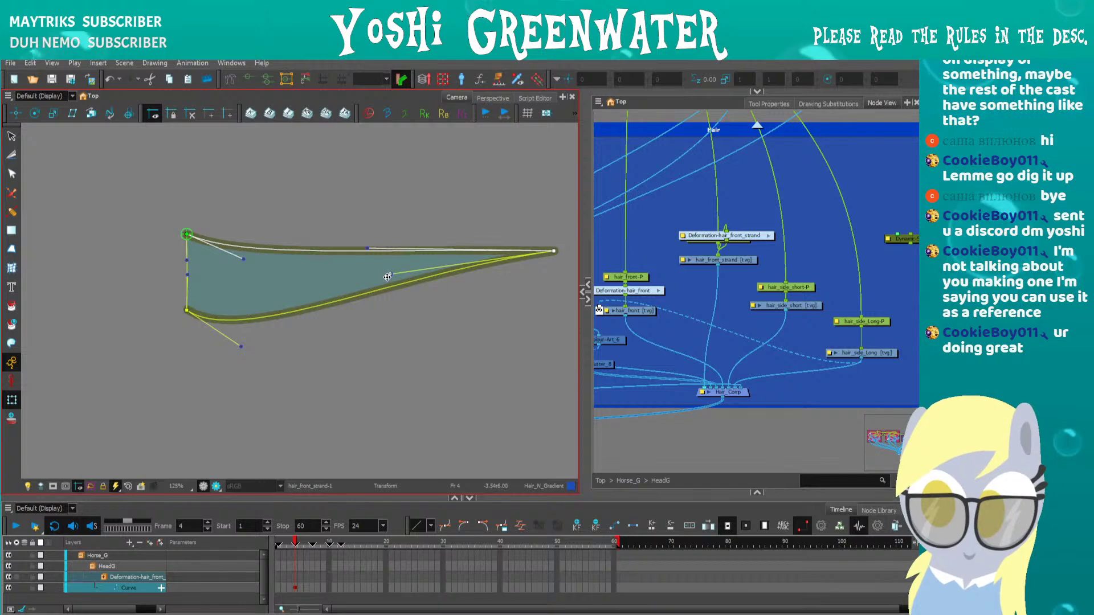
pyautogui.moveTo(387, 277); pyautogui.dragTo(414, 144)
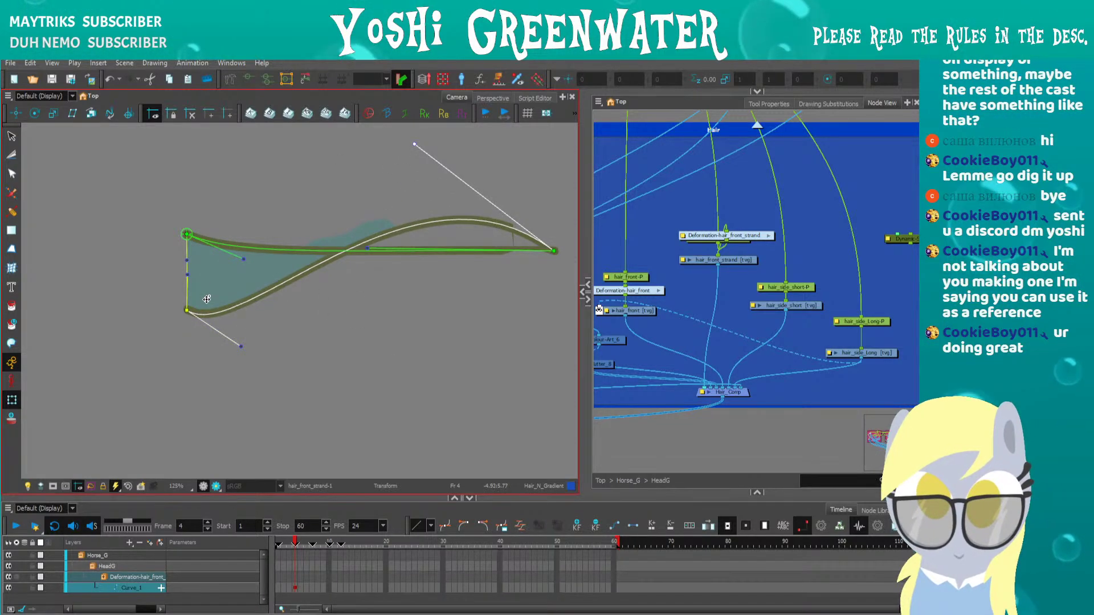
pyautogui.hotkey('ctrl', 'z')
# Reset the deformation at the strand's tip and lower root point to the straight resting shape
pyautogui.click(186, 233)
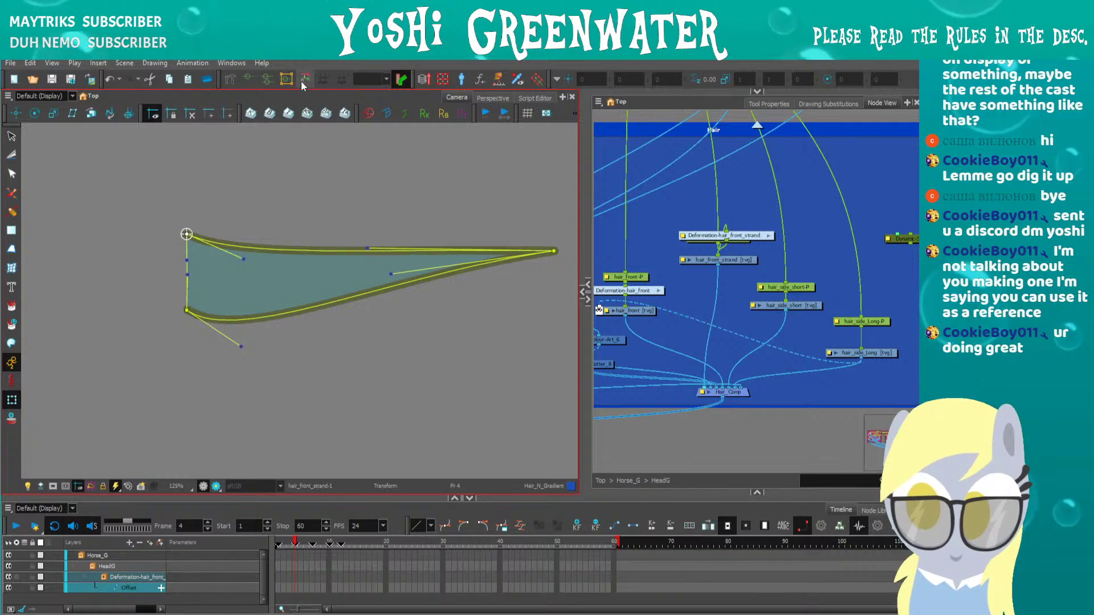
pyautogui.click(553, 251)
pyautogui.click(305, 79)
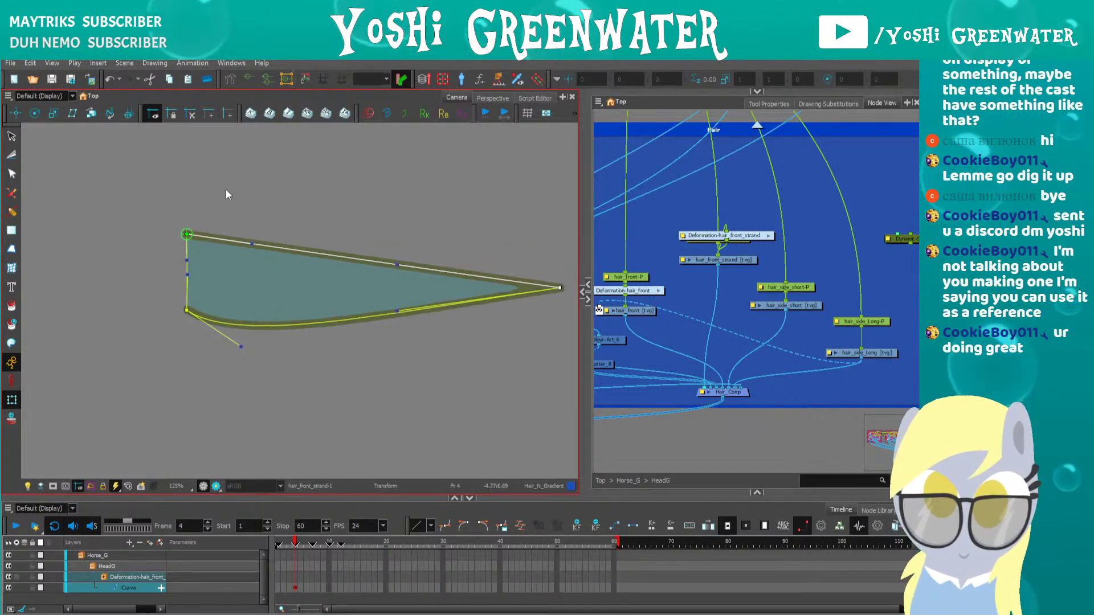
pyautogui.click(188, 310)
pyautogui.click(296, 80)
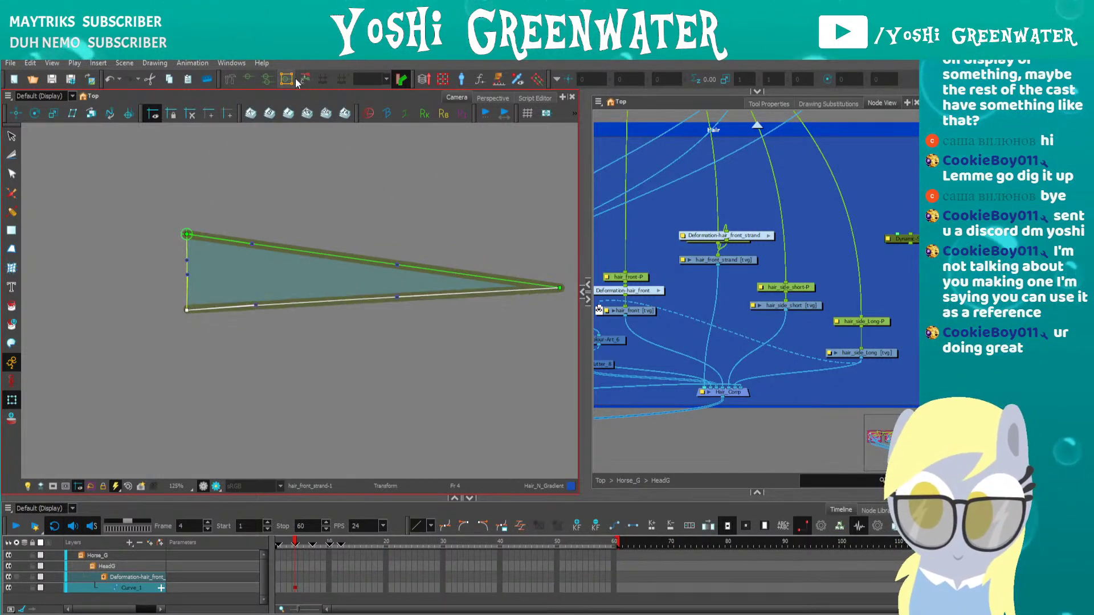
# Show the full character around the strand and shift its upper and lower root points closer to the hairline
pyautogui.click(232, 393)
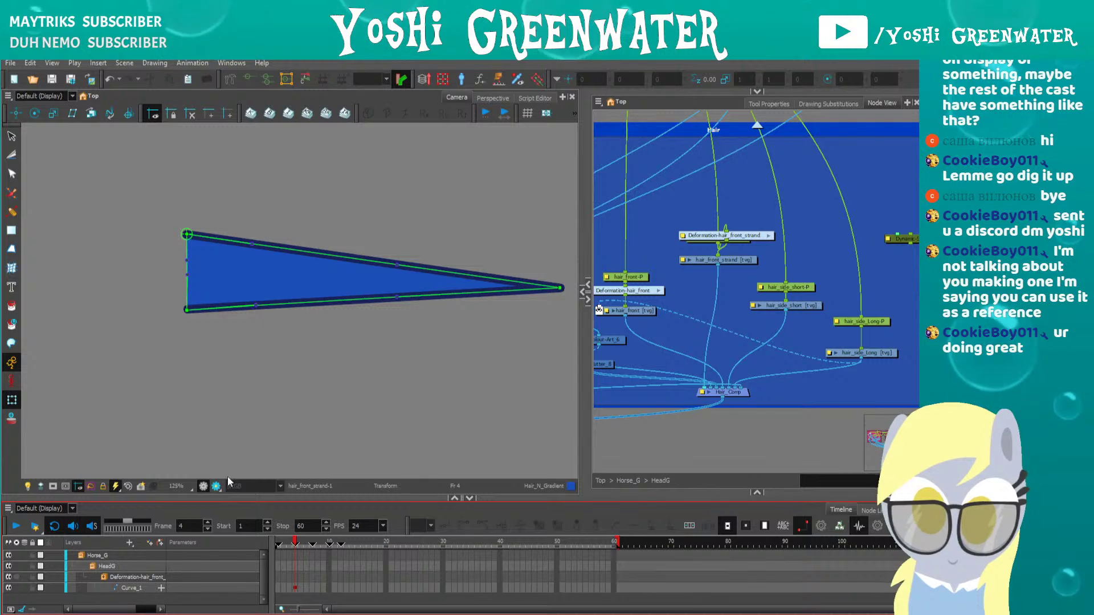
pyautogui.click(267, 279)
pyautogui.click(101, 486)
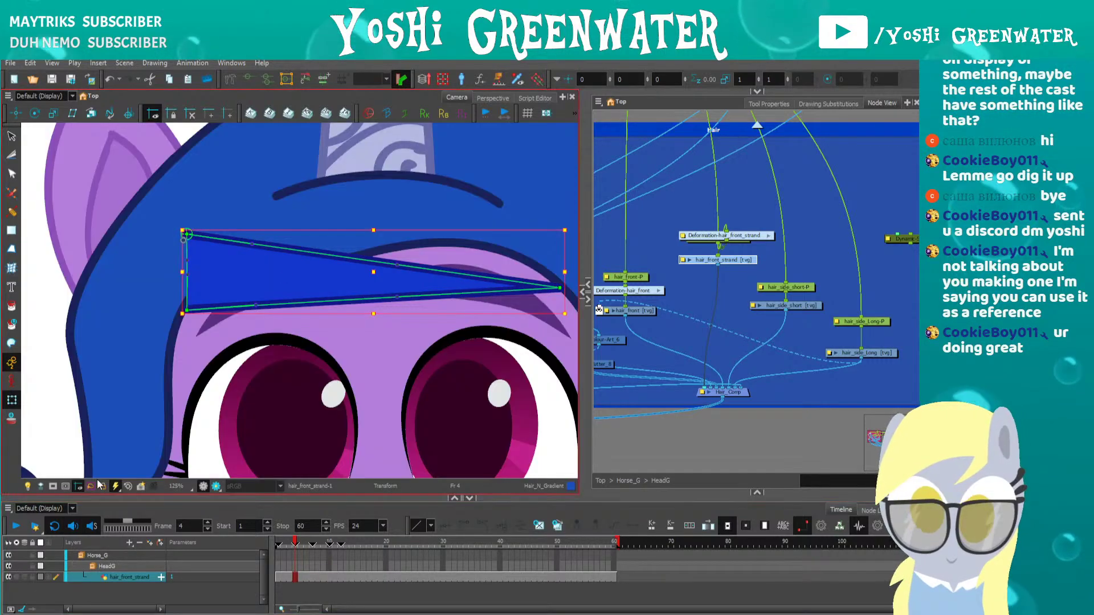
pyautogui.click(189, 311)
pyautogui.moveTo(187, 312); pyautogui.dragTo(183, 298)
pyautogui.moveTo(187, 235); pyautogui.dragTo(210, 261)
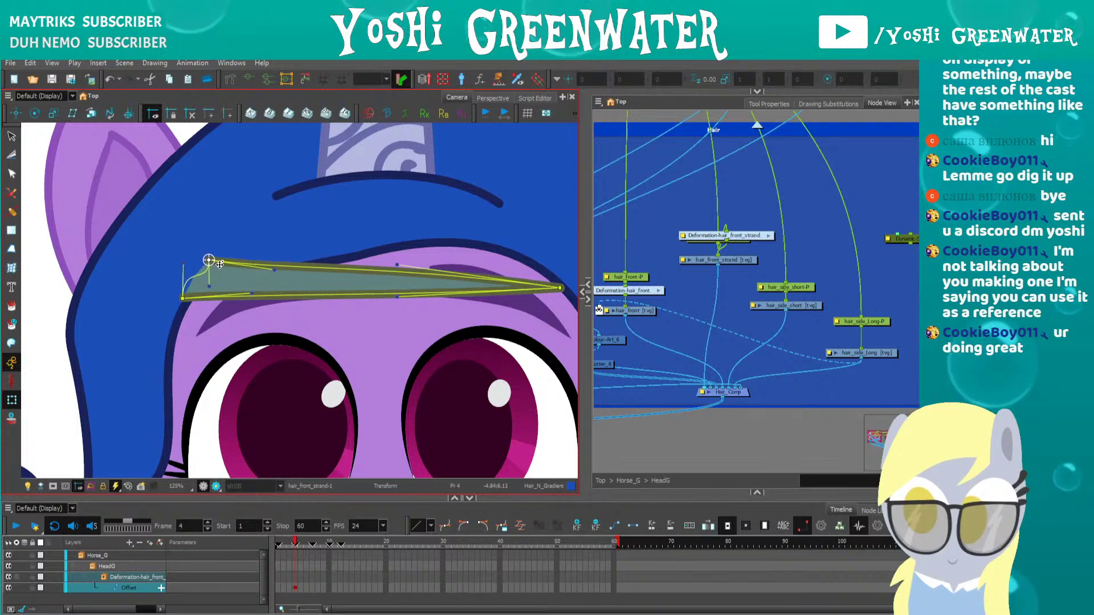
# Shorten the strand by pulling its tip back above the eyes and curve its edges downward
pyautogui.moveTo(371, 339); pyautogui.dragTo(314, 330)
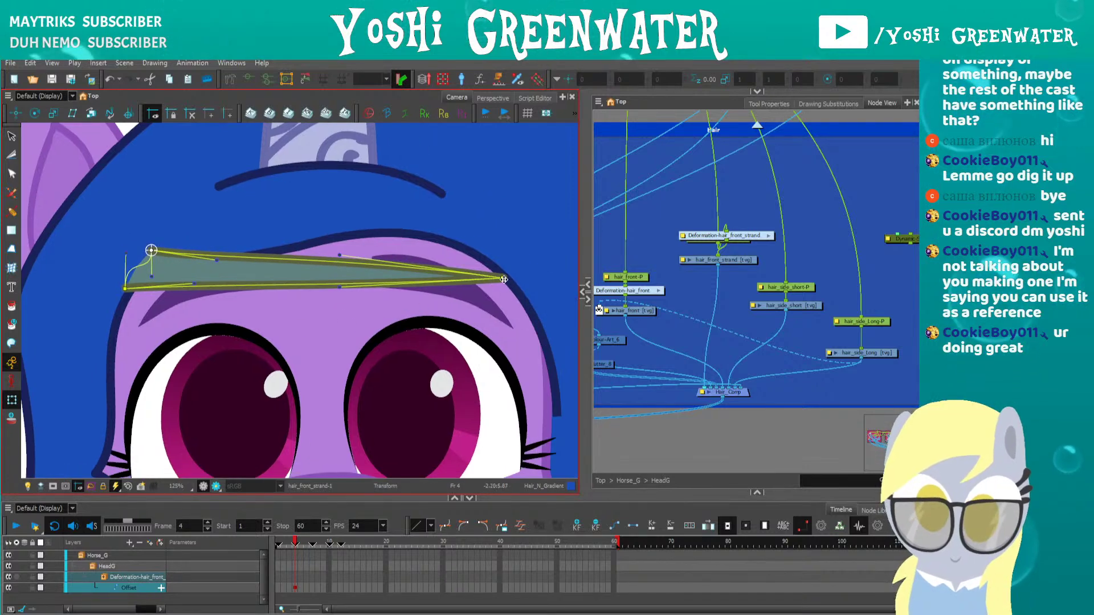
pyautogui.moveTo(504, 279); pyautogui.dragTo(363, 310)
pyautogui.moveTo(187, 295); pyautogui.dragTo(209, 325)
pyautogui.moveTo(216, 260); pyautogui.dragTo(199, 277)
# Enable the hair_sketch drawing as a guide and move the strand's tip onto the sketched strand end
pyautogui.moveTo(645, 386); pyautogui.dragTo(757, 349)
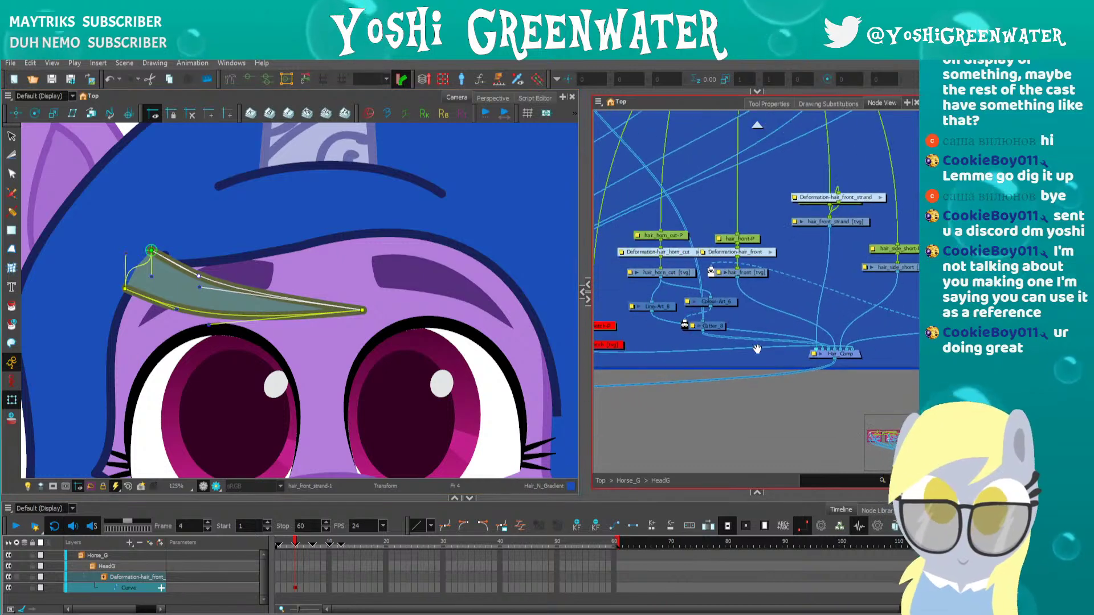
pyautogui.click(590, 323)
pyautogui.press('a')
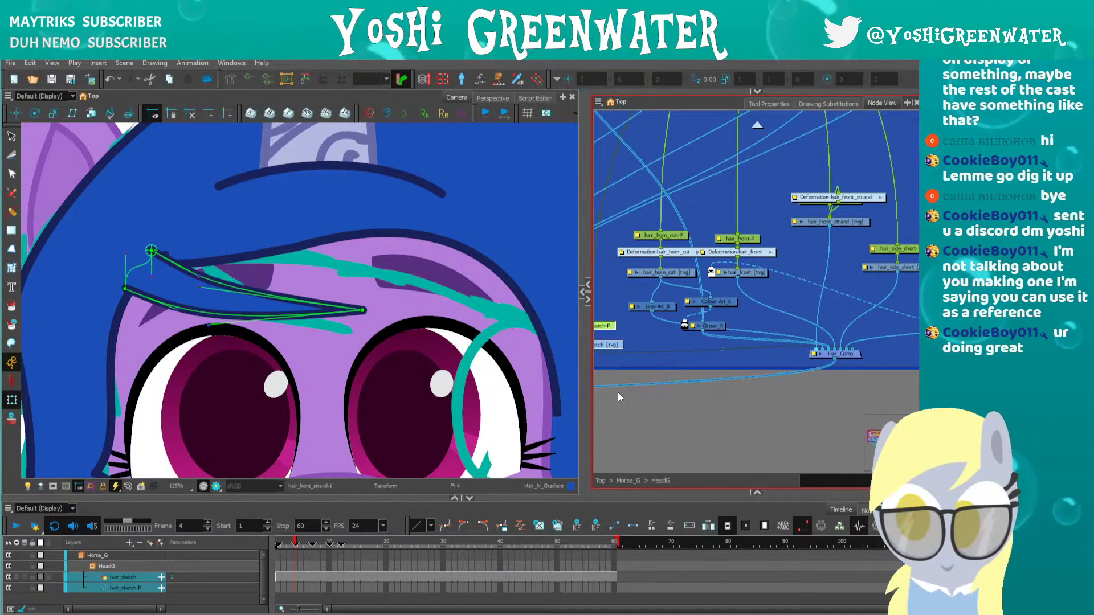
pyautogui.click(610, 389)
pyautogui.click(362, 310)
pyautogui.moveTo(339, 327); pyautogui.dragTo(348, 326)
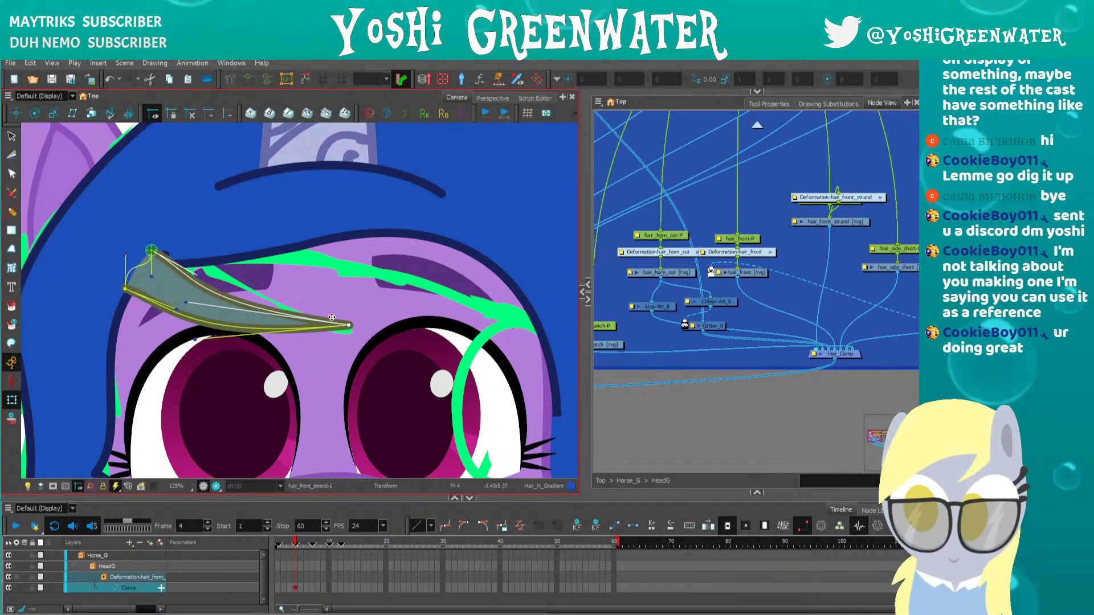
# Reposition the strand's root corners and root edge handles inside the blue hair, undoing the excess shift of the upper corner
pyautogui.moveTo(182, 306); pyautogui.dragTo(286, 323)
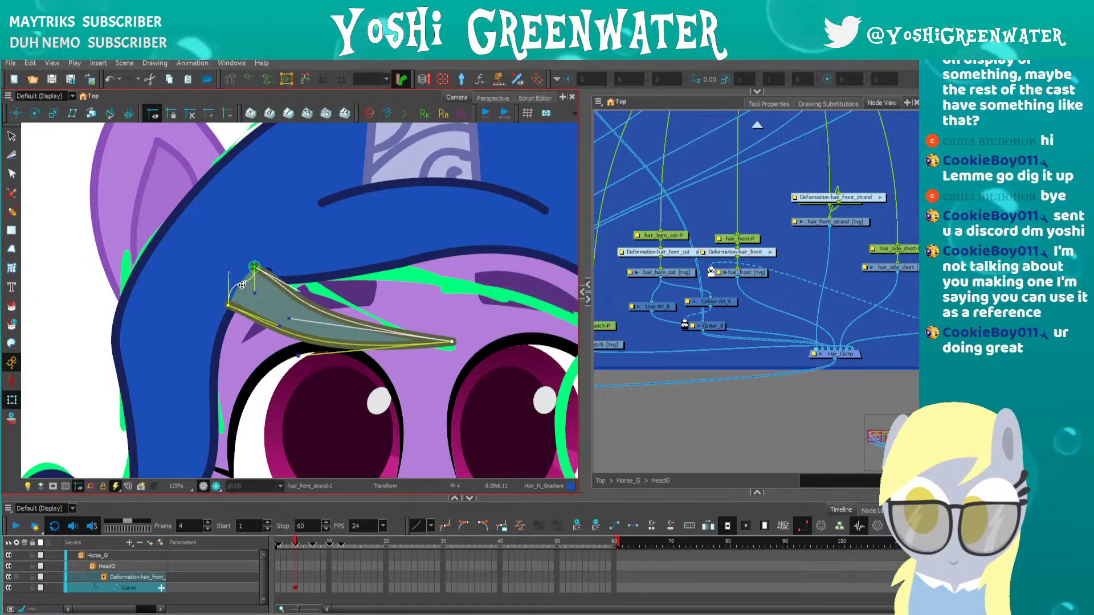
pyautogui.moveTo(228, 270); pyautogui.dragTo(280, 250)
pyautogui.click(255, 266)
pyautogui.click(273, 263)
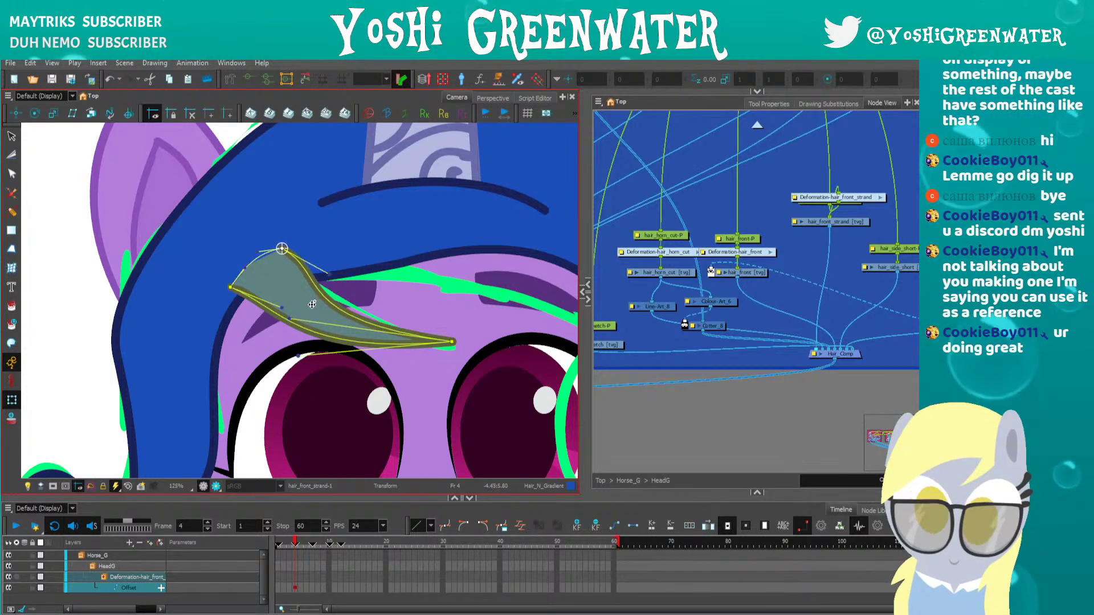
pyautogui.click(608, 423)
pyautogui.hotkey('ctrl', 'z')
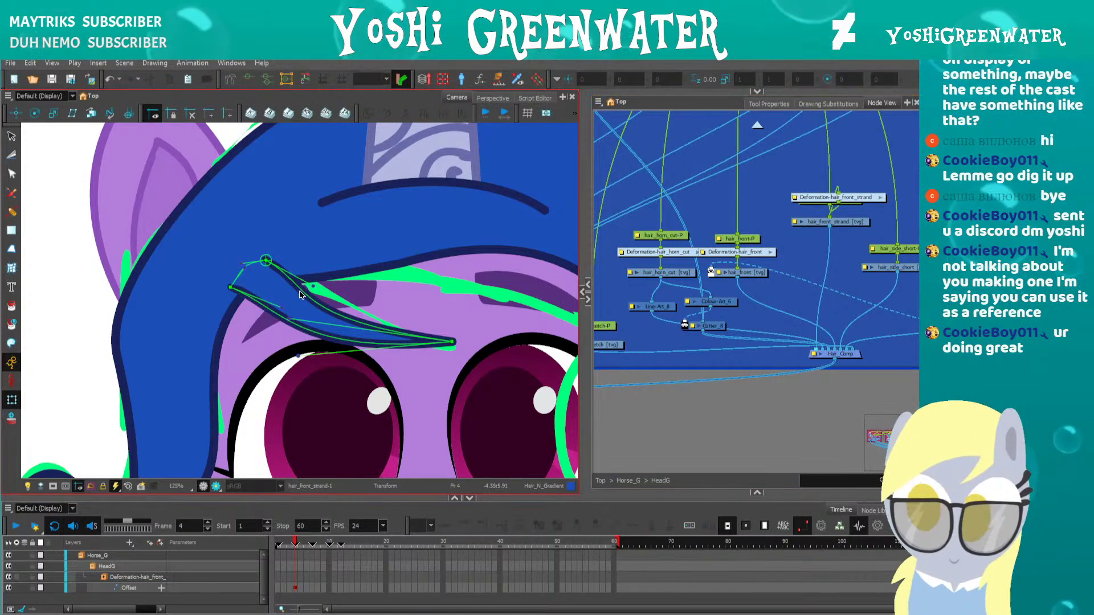
# Refine the tangents of the strand's upper and lower edges and raise its tip slightly for a smoother taper
pyautogui.scroll(2, 303, 289)
pyautogui.click(309, 277)
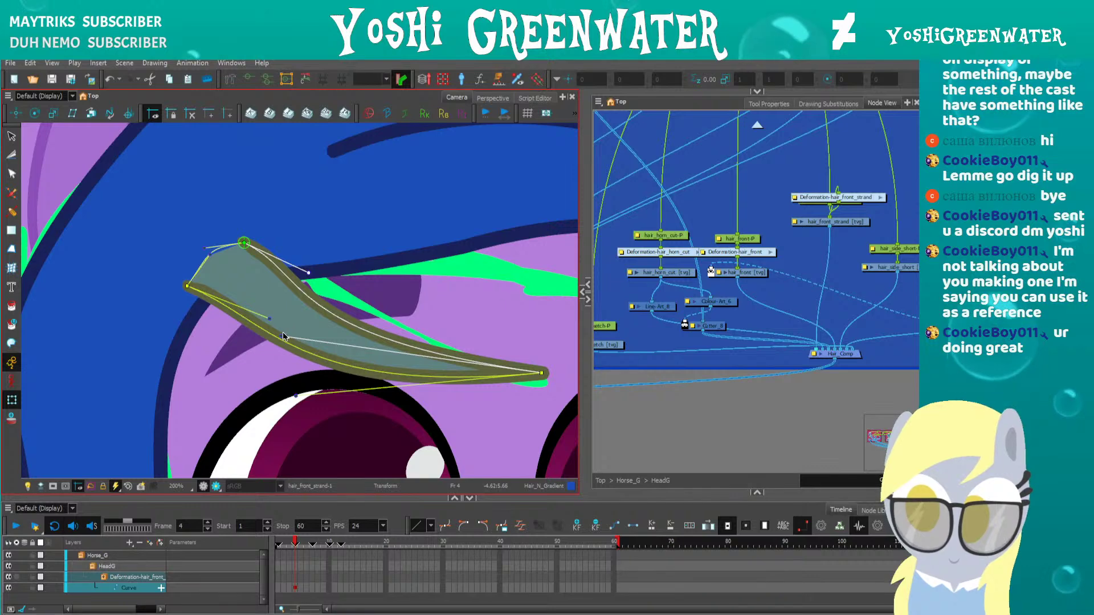
pyautogui.moveTo(283, 337); pyautogui.dragTo(341, 330)
pyautogui.moveTo(542, 373); pyautogui.dragTo(548, 368)
pyautogui.click(614, 432)
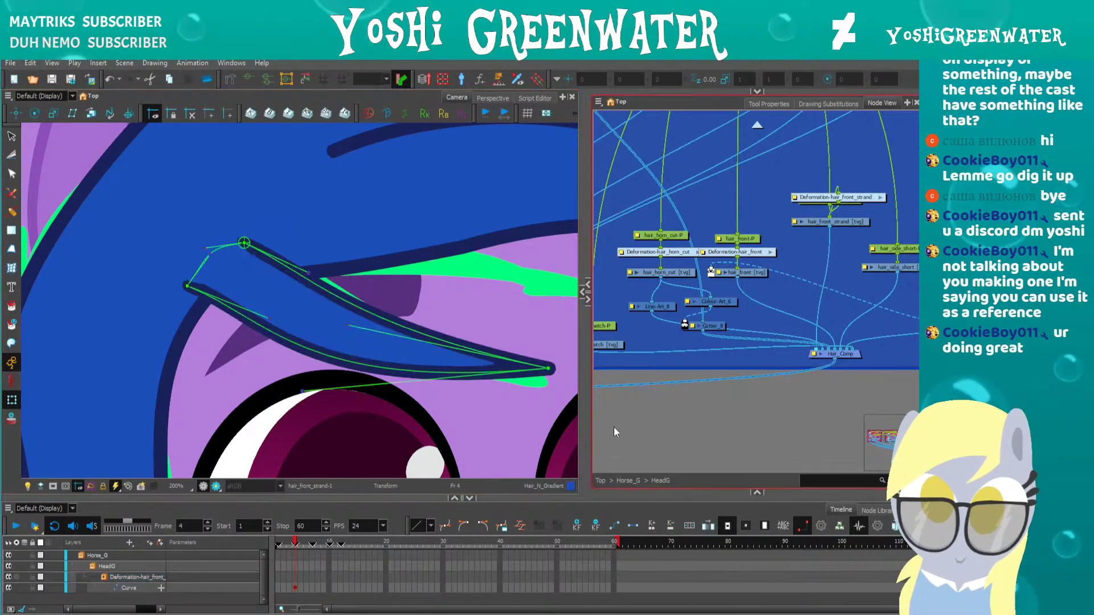
pyautogui.click(305, 393)
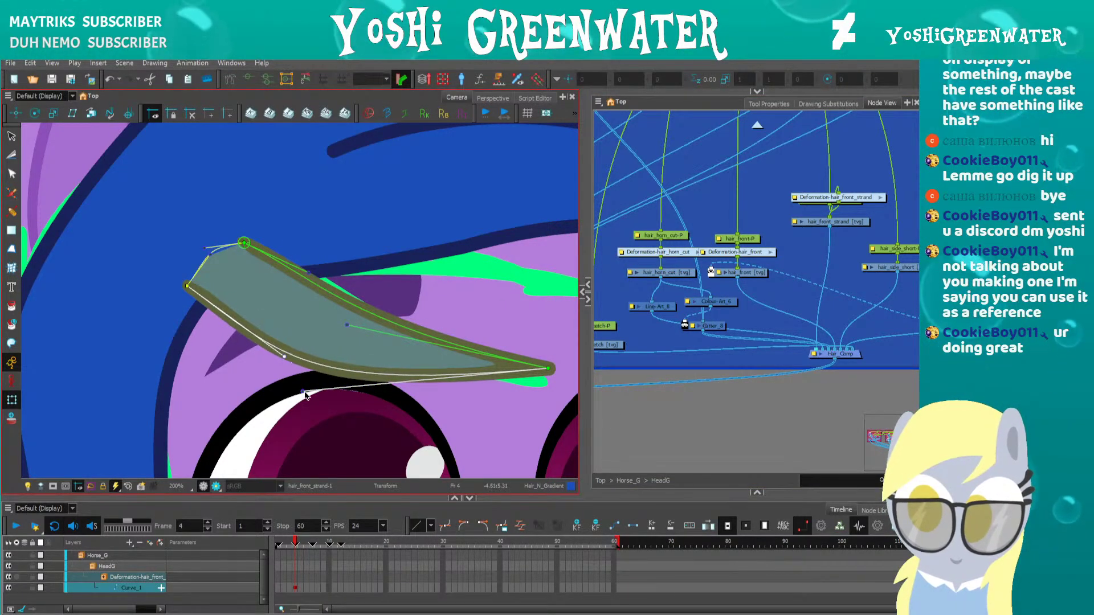
pyautogui.moveTo(305, 393); pyautogui.dragTo(341, 386)
# Nudge the strand's two root points slightly outward, clear the selection and check the strand on the whole character
pyautogui.click(289, 270)
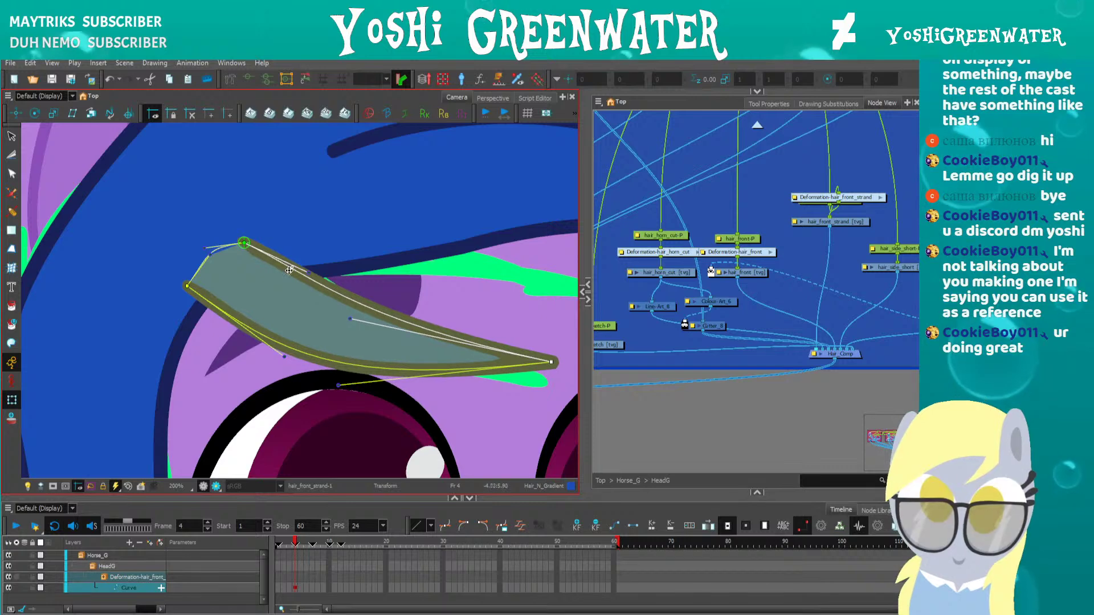
pyautogui.moveTo(243, 242); pyautogui.dragTo(246, 242)
pyautogui.moveTo(187, 286); pyautogui.dragTo(185, 284)
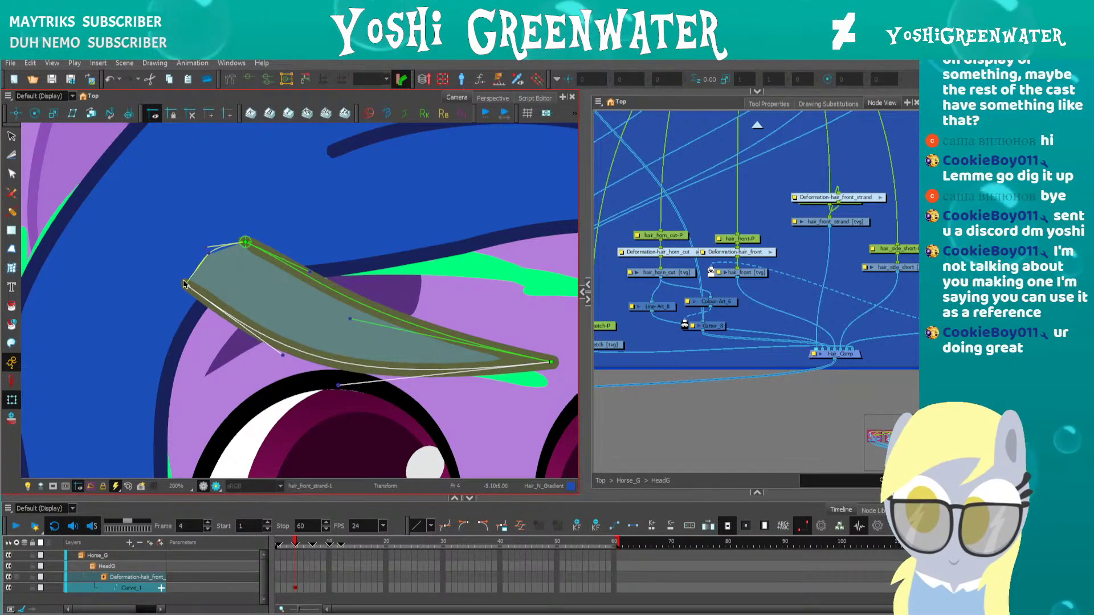
pyautogui.click(618, 432)
pyautogui.scroll(-3, 279, 297)
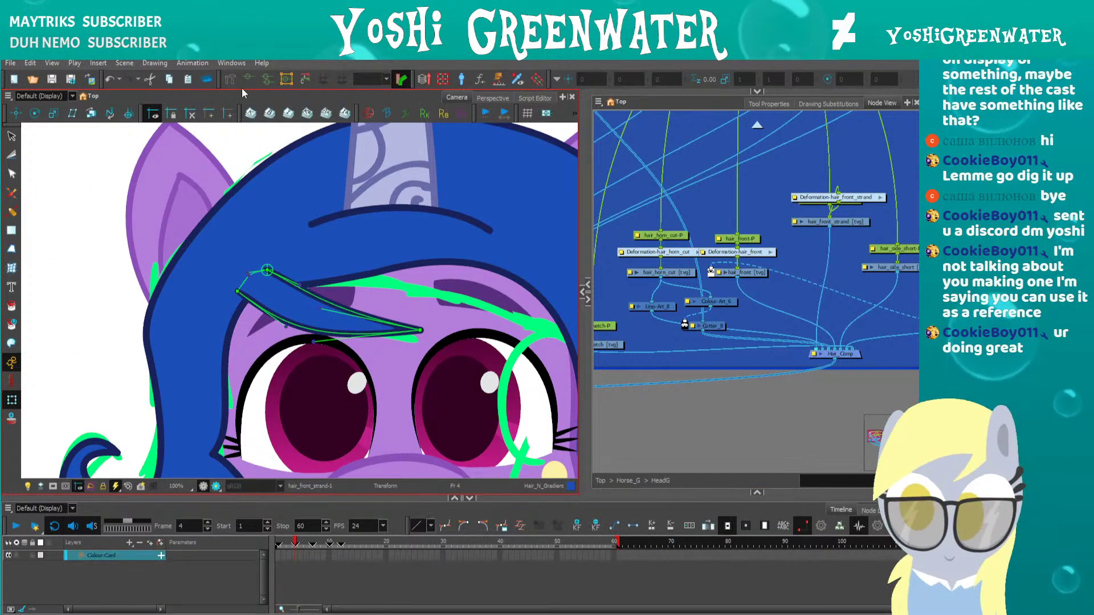
pyautogui.scroll(-5, 119, 298)
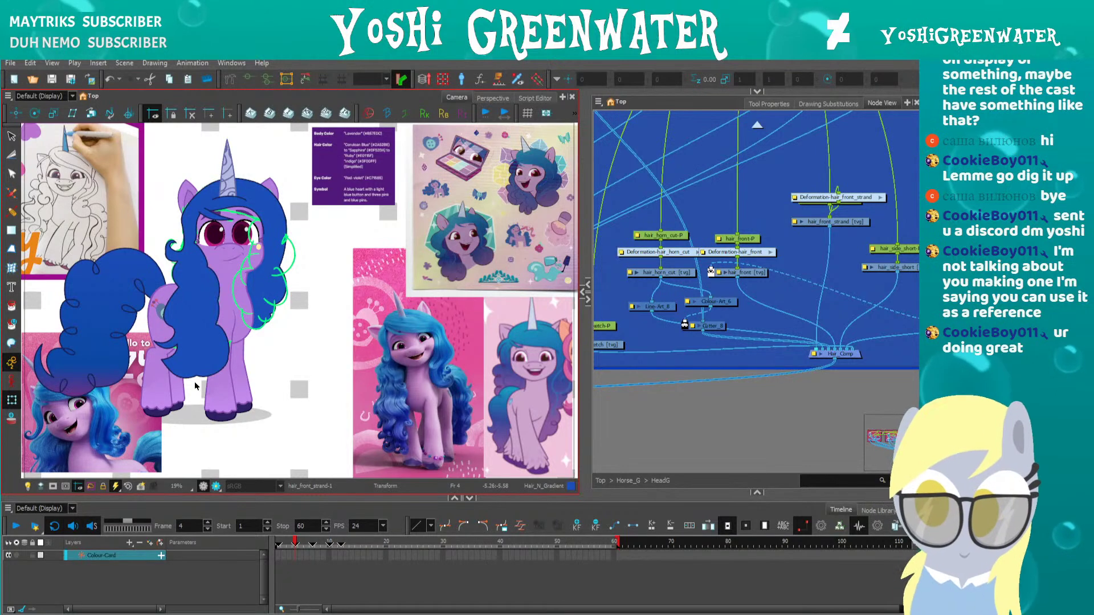
pyautogui.scroll(5, 191, 266)
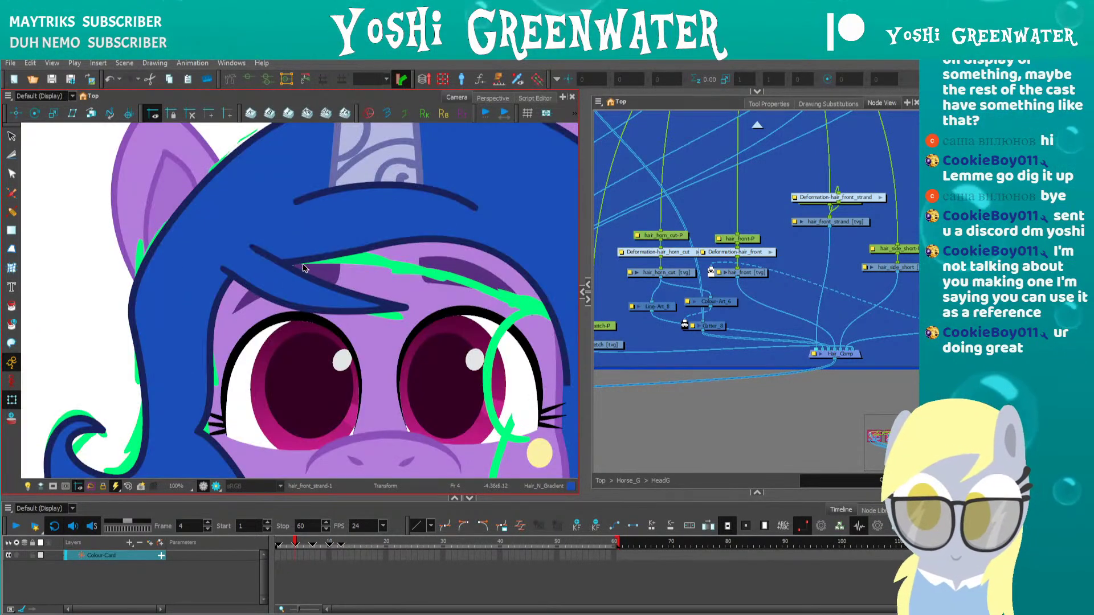
# Disable the hair_sketch drawing together with its peg so the sketch no longer overlays the character
pyautogui.scroll(-2, 303, 268)
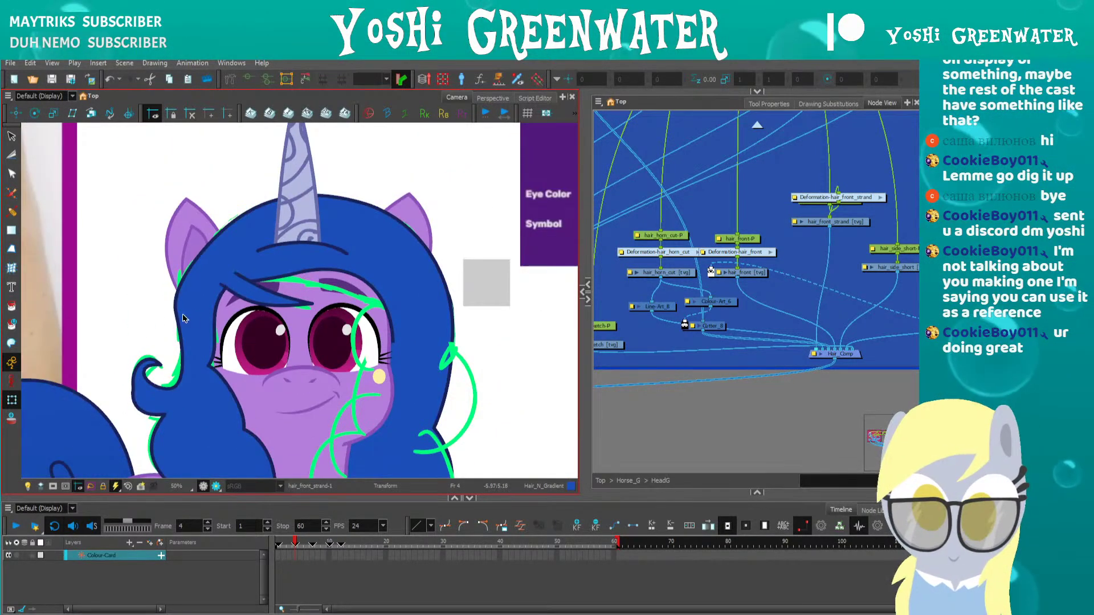
pyautogui.moveTo(165, 310); pyautogui.dragTo(207, 309)
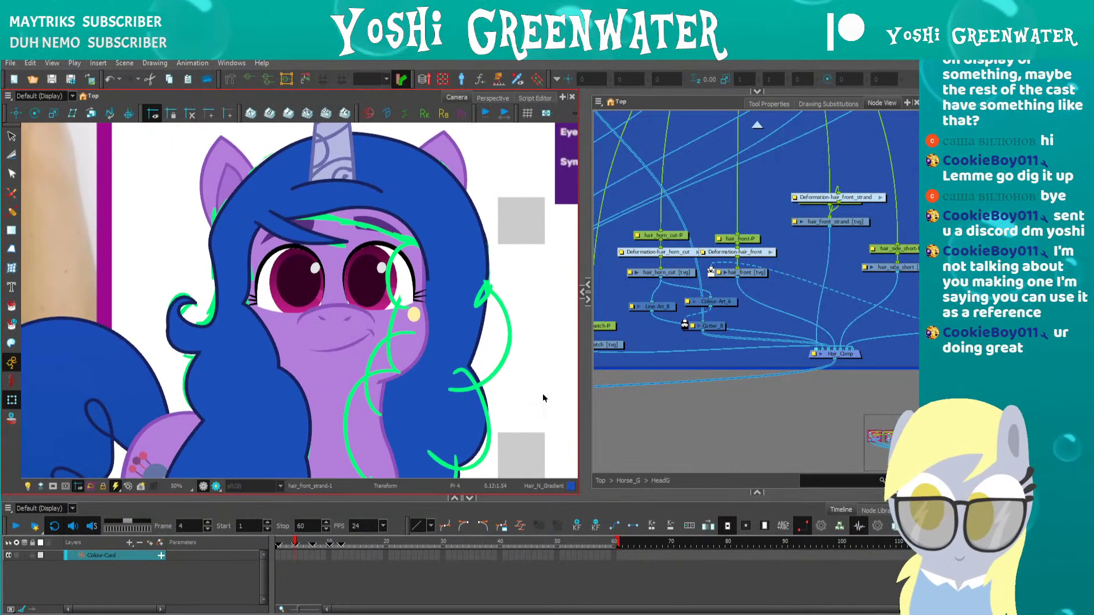
pyautogui.moveTo(823, 206); pyautogui.dragTo(706, 262)
pyautogui.click(704, 254)
pyautogui.moveTo(686, 313); pyautogui.dragTo(607, 305)
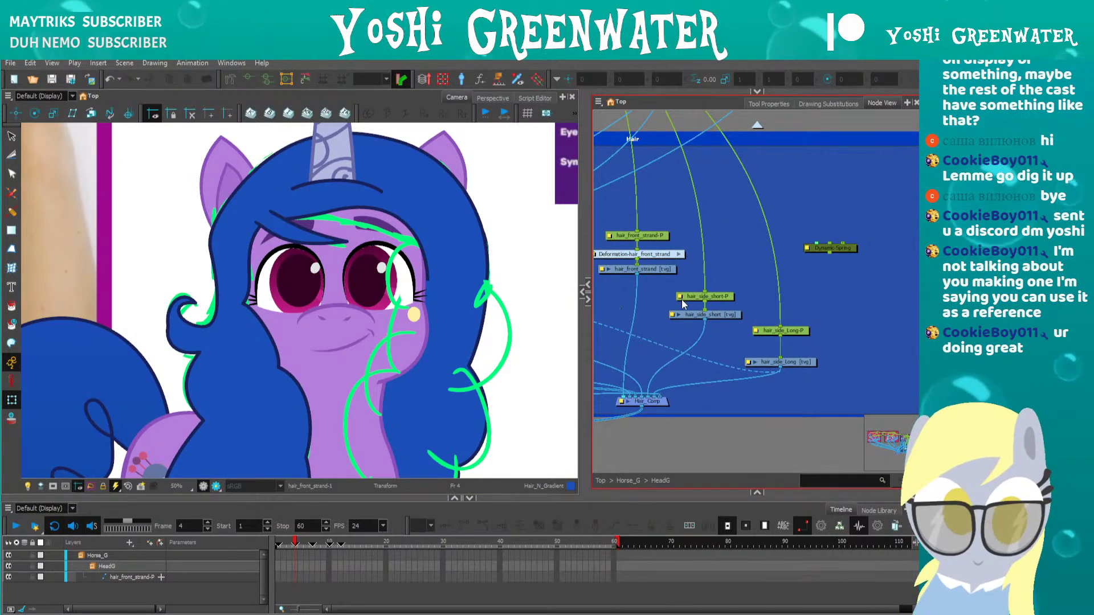
pyautogui.click(695, 315)
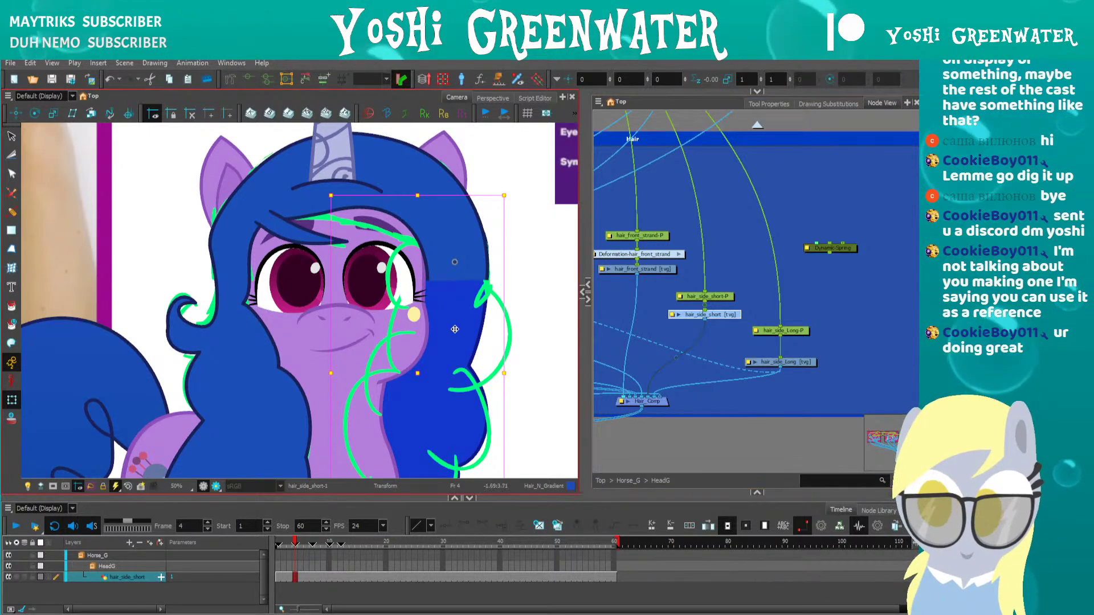
pyautogui.moveTo(637, 402); pyautogui.dragTo(856, 352)
pyautogui.moveTo(662, 358); pyautogui.dragTo(611, 327)
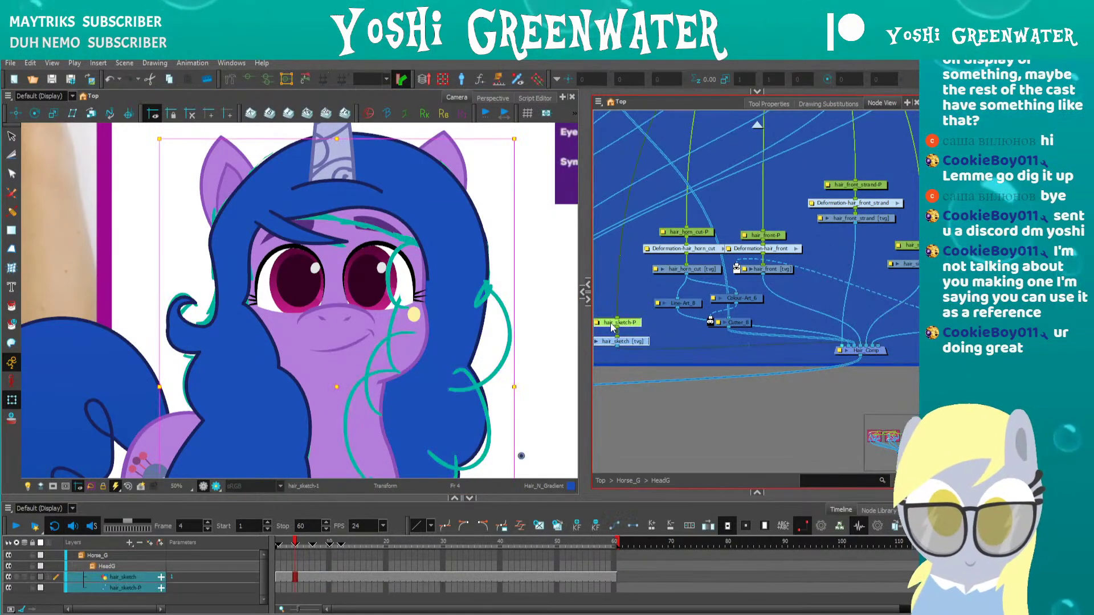
pyautogui.press('d')
pyautogui.moveTo(650, 369); pyautogui.dragTo(516, 395)
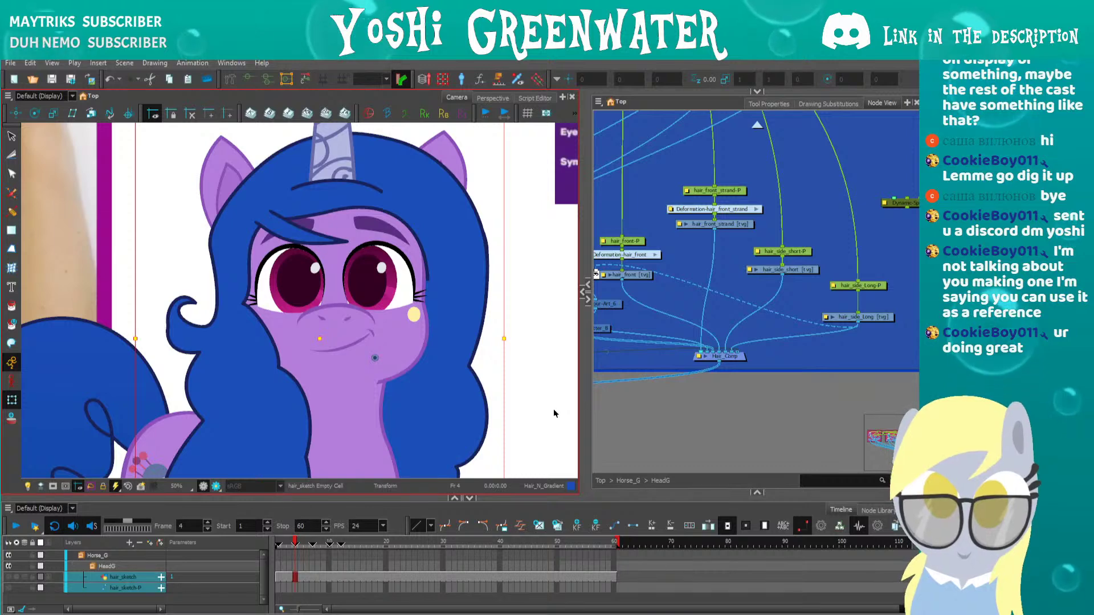
# Space the hair_side_short drawing node further below its peg and solo the drawing
pyautogui.moveTo(741, 280); pyautogui.dragTo(669, 293)
pyautogui.click(673, 287)
pyautogui.click(656, 299)
pyautogui.moveTo(400, 306); pyautogui.dragTo(413, 217)
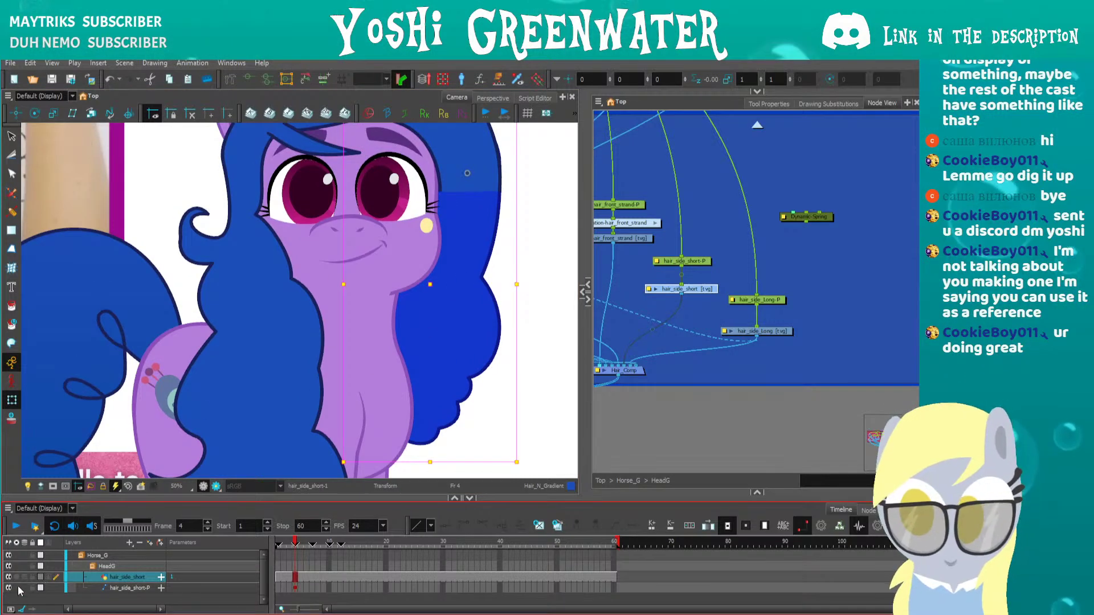
pyautogui.press('Delete')
pyautogui.hotkey('ctrl', 'z')
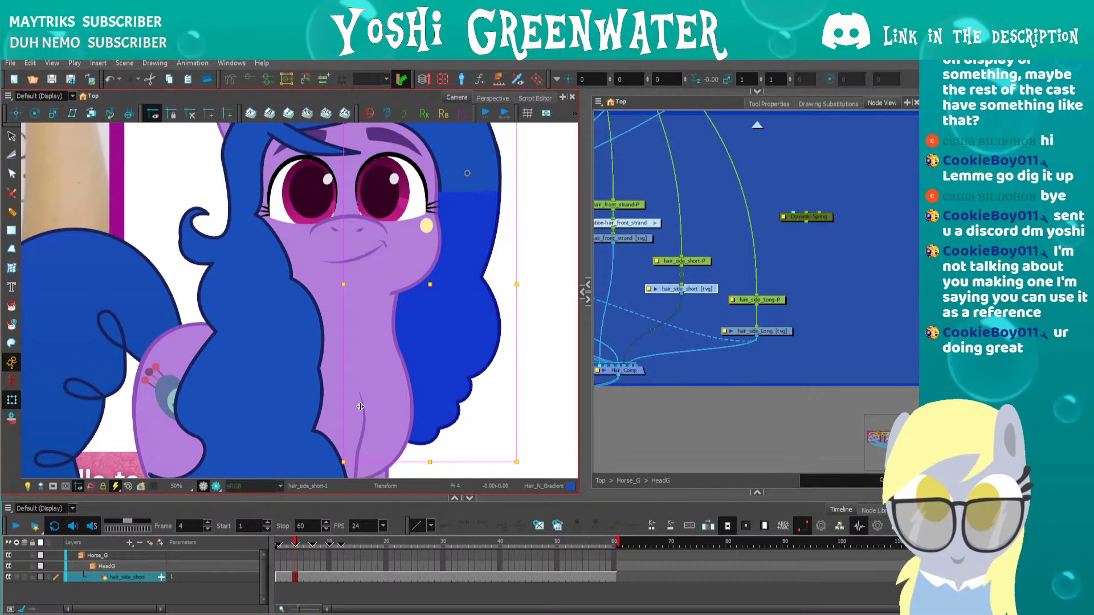
pyautogui.click(17, 577)
pyautogui.click(236, 345)
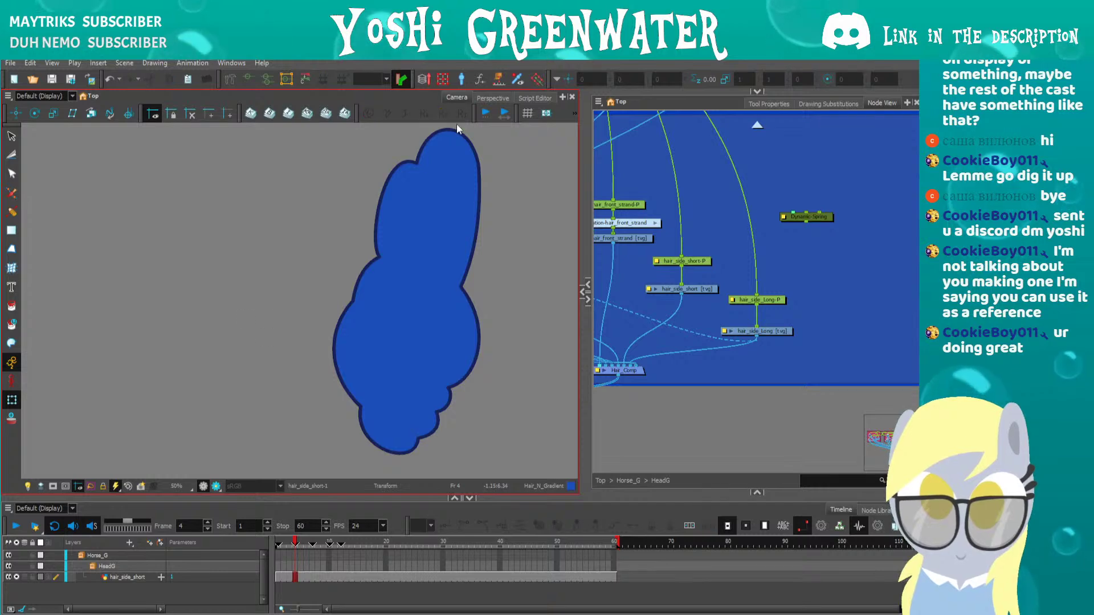
# Rig the hair_side_short drawing with a curve deformer running from just above its upper tip to just below its lower end
pyautogui.moveTo(415, 497); pyautogui.dragTo(412, 507)
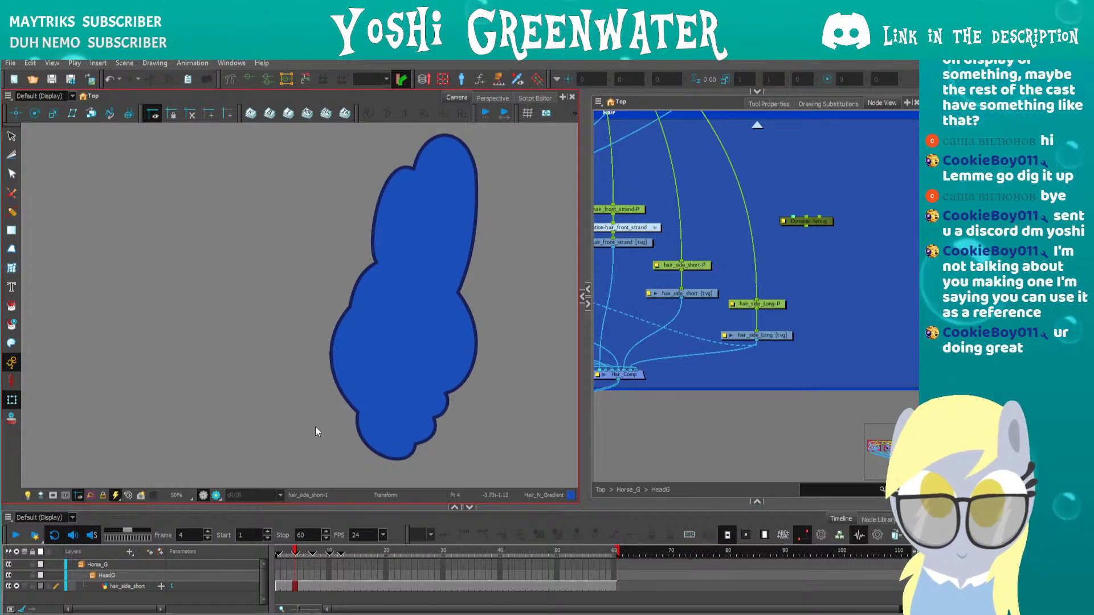
pyautogui.scroll(-1, 295, 381)
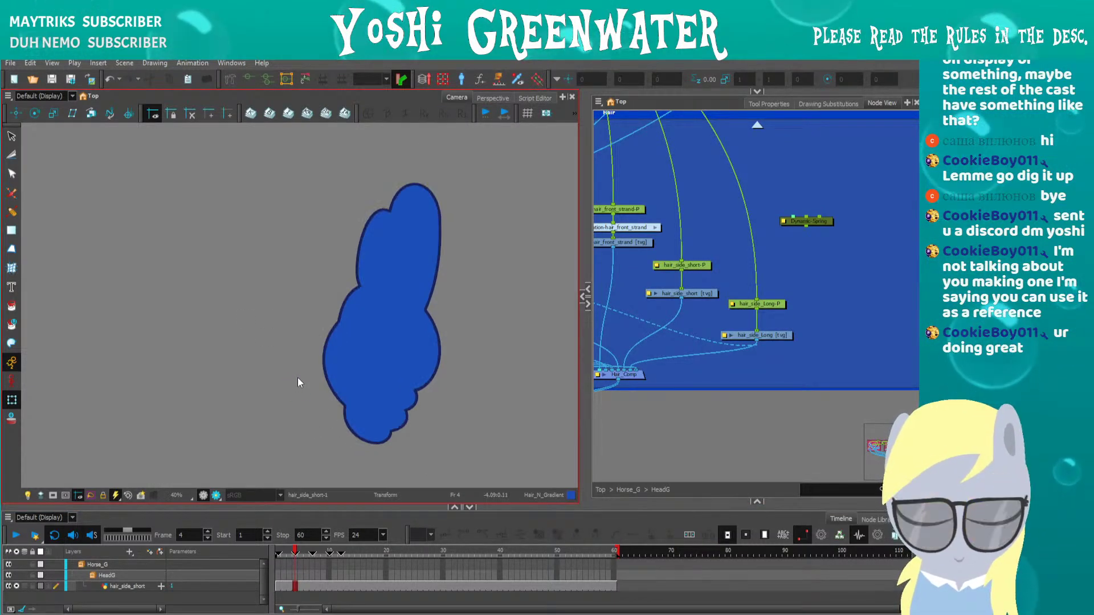
pyautogui.moveTo(298, 377); pyautogui.dragTo(343, 371)
pyautogui.scroll(1, 343, 371)
pyautogui.moveTo(496, 289); pyautogui.dragTo(466, 313)
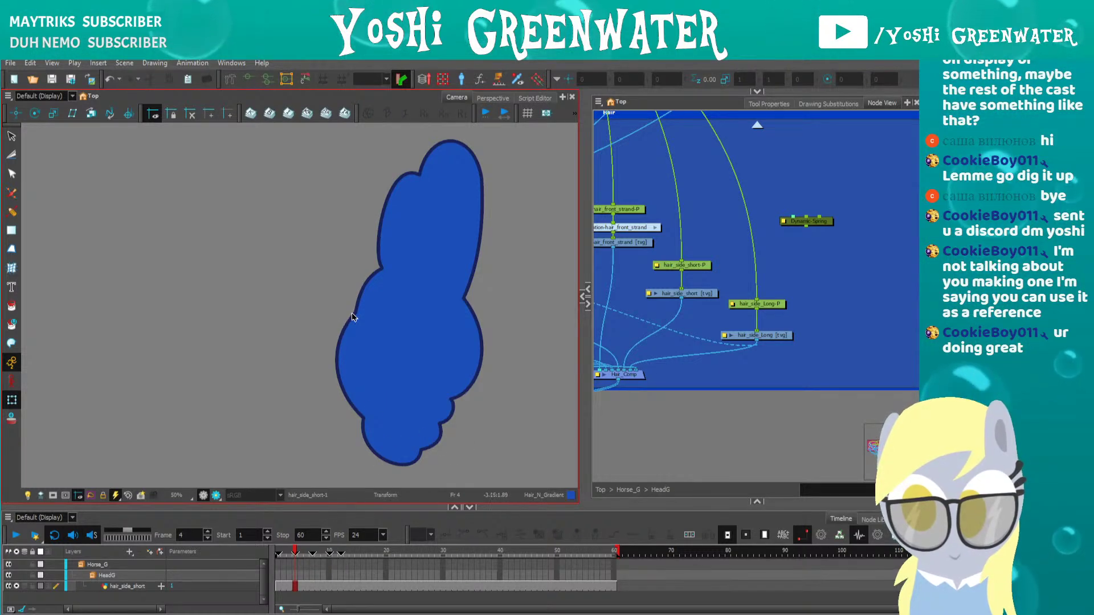
pyautogui.moveTo(424, 314); pyautogui.dragTo(382, 306)
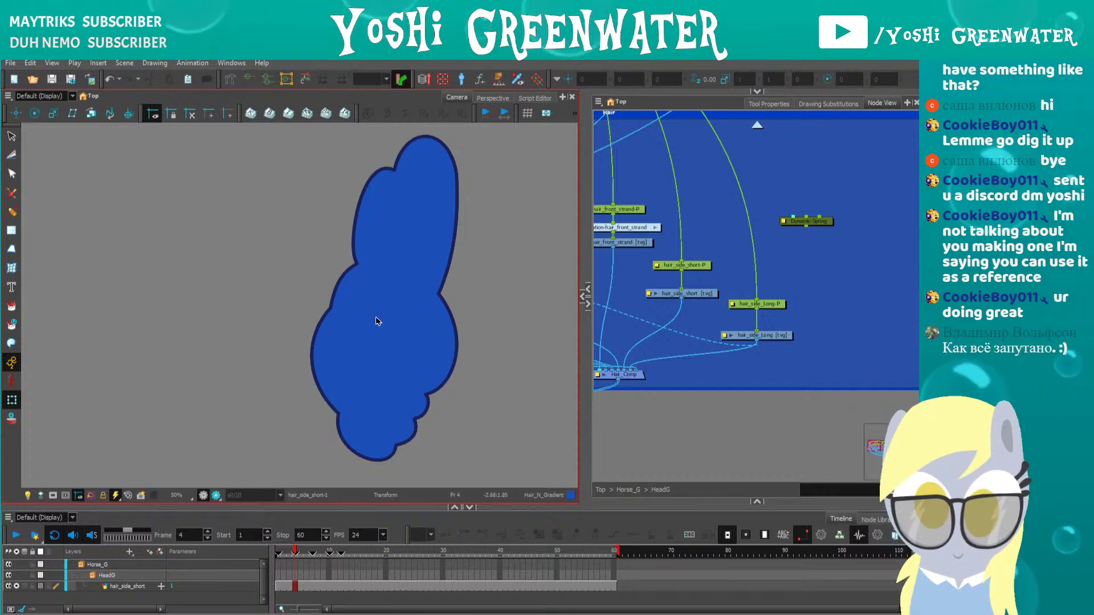
pyautogui.click(625, 349)
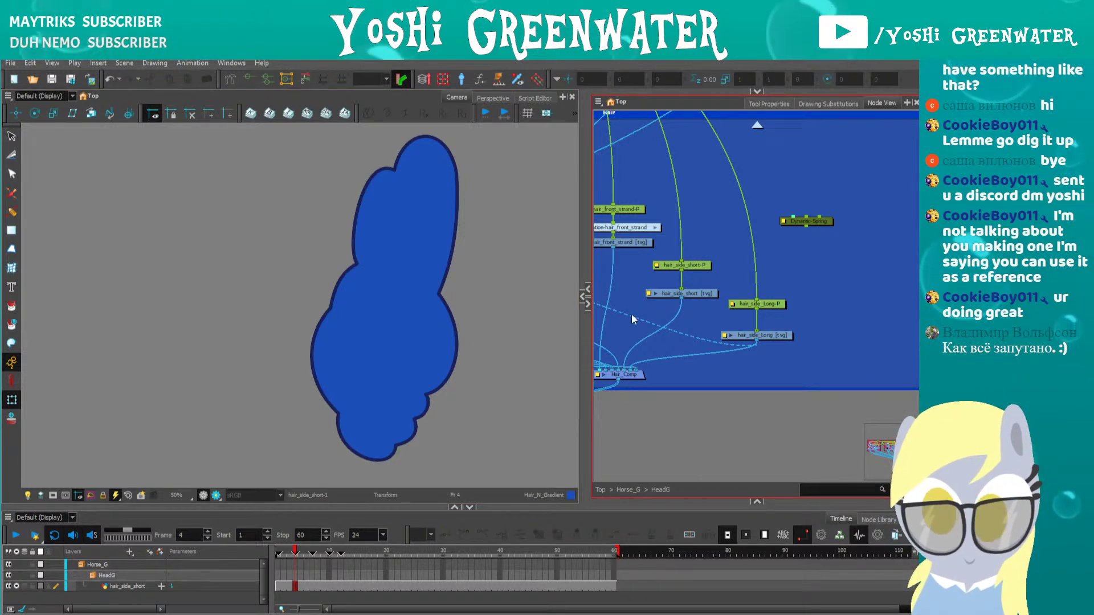
pyautogui.click(693, 293)
pyautogui.click(231, 80)
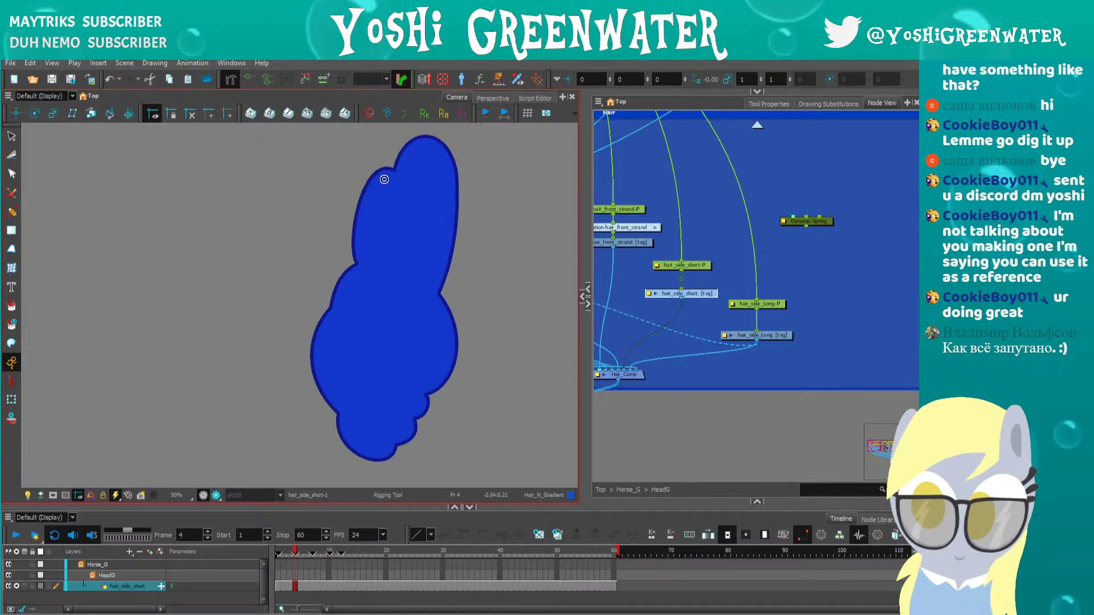
pyautogui.scroll(-1, 384, 179)
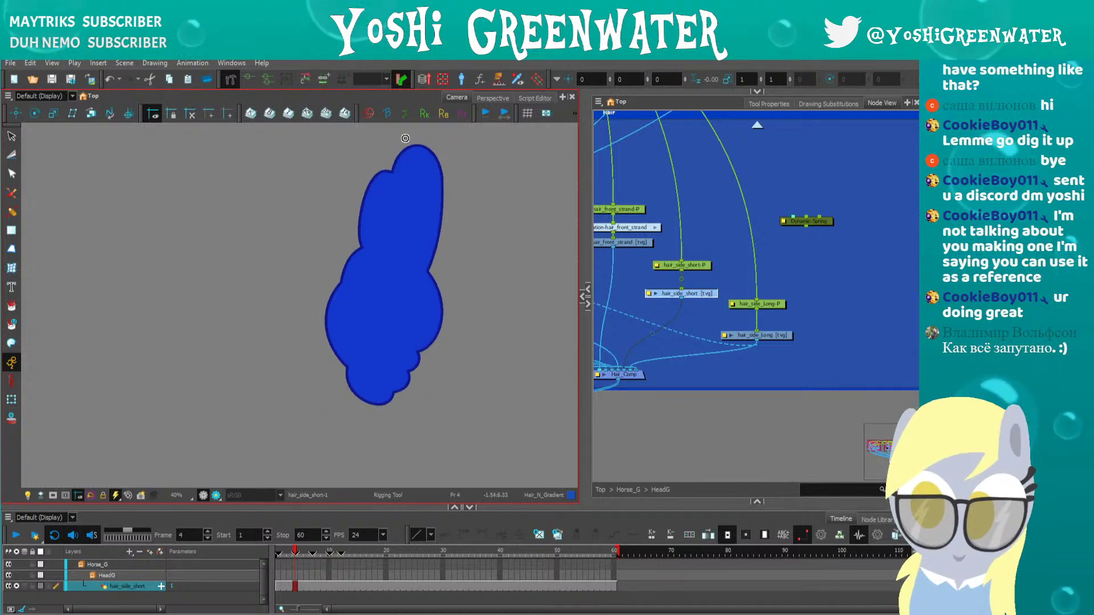
pyautogui.click(387, 425)
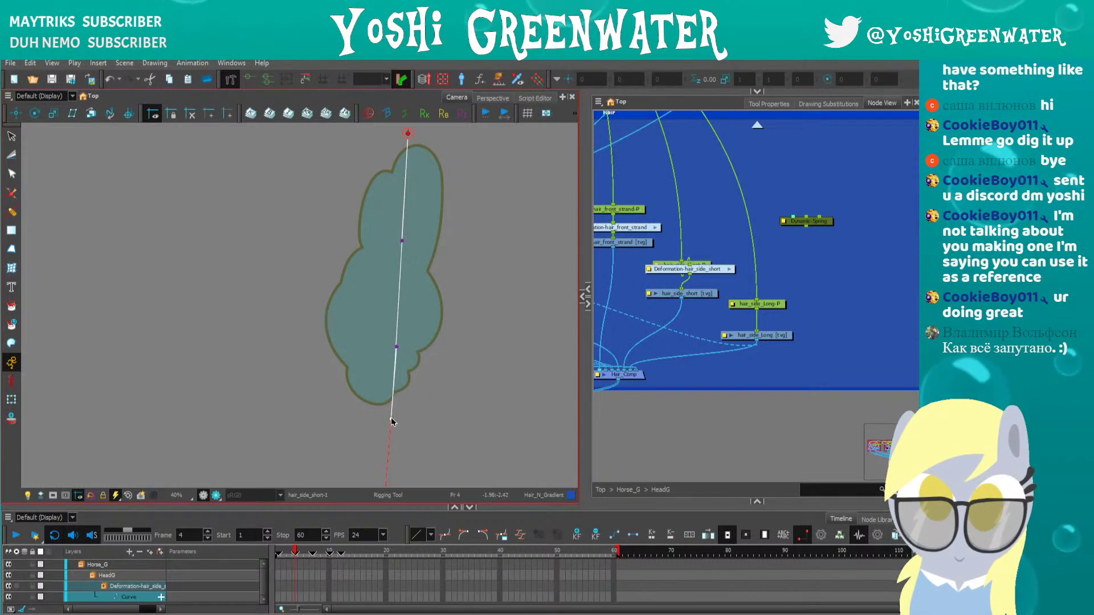
# Adjust the curve's root point over the upper hair lobe, shift its end point slightly outward and clear the selection
pyautogui.moveTo(382, 423); pyautogui.dragTo(393, 422)
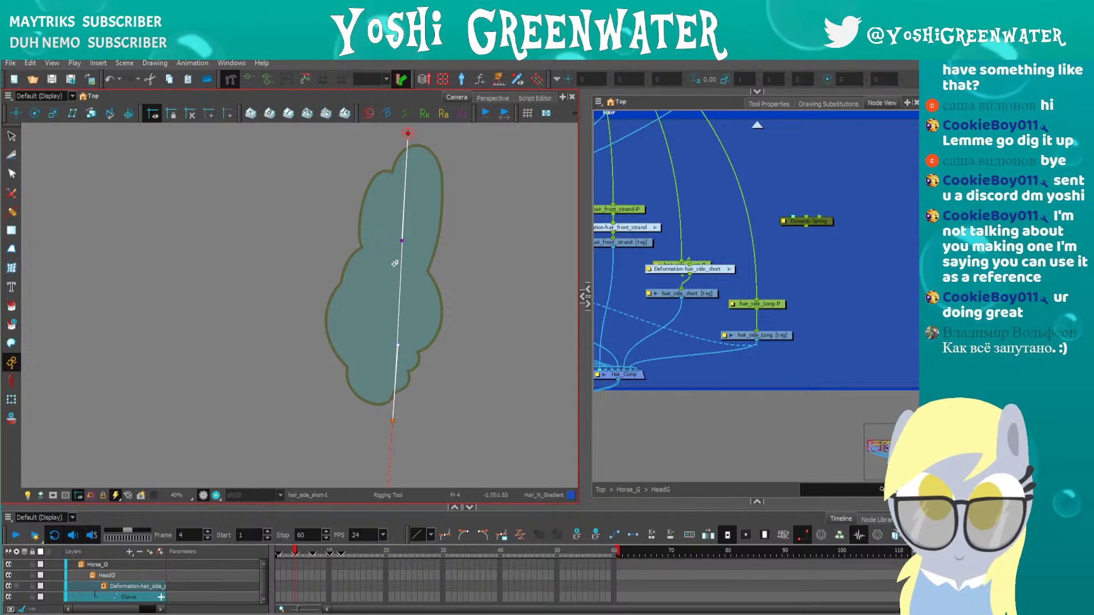
pyautogui.moveTo(408, 133); pyautogui.dragTo(415, 139)
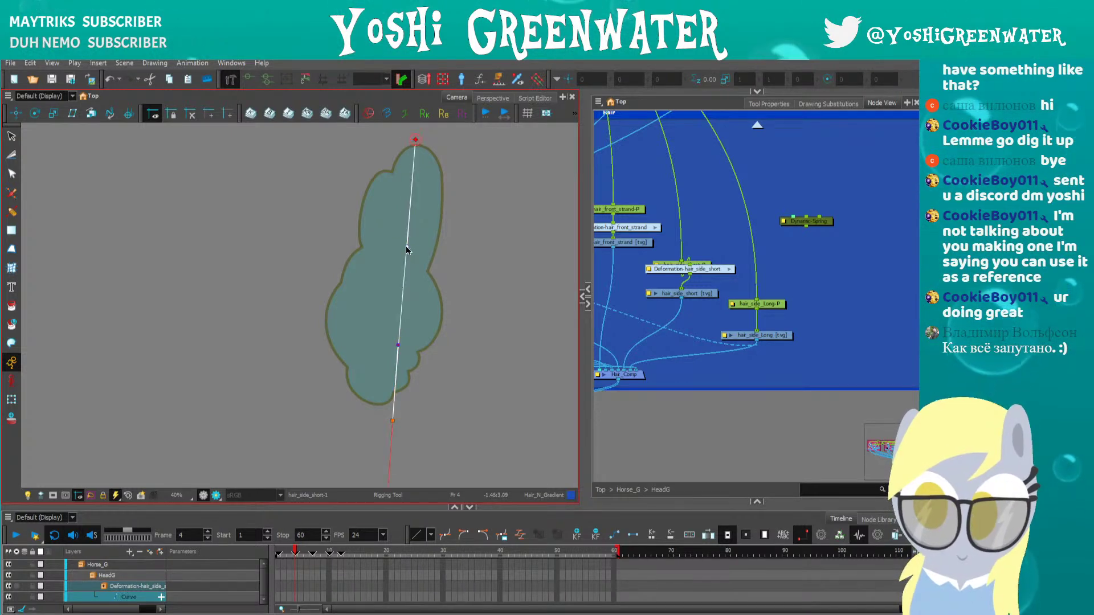
pyautogui.moveTo(391, 428); pyautogui.dragTo(397, 422)
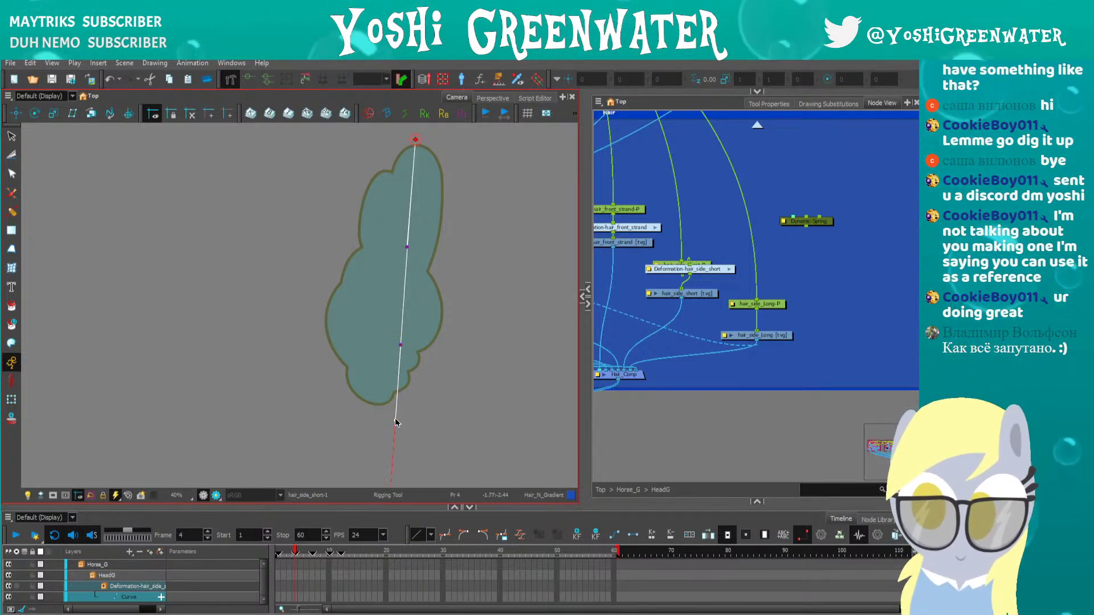
pyautogui.click(11, 399)
pyautogui.click(785, 154)
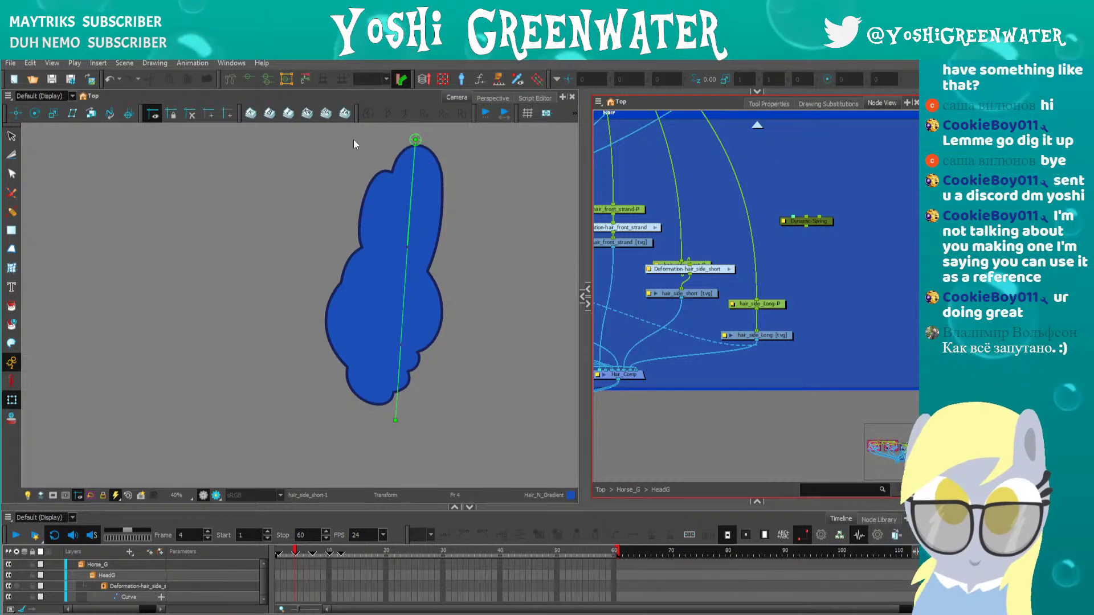
# Arrange the Deformation-hair_side_short group between the hair_side_short-P peg and its drawing in the node network
pyautogui.moveTo(315, 239); pyautogui.dragTo(320, 254)
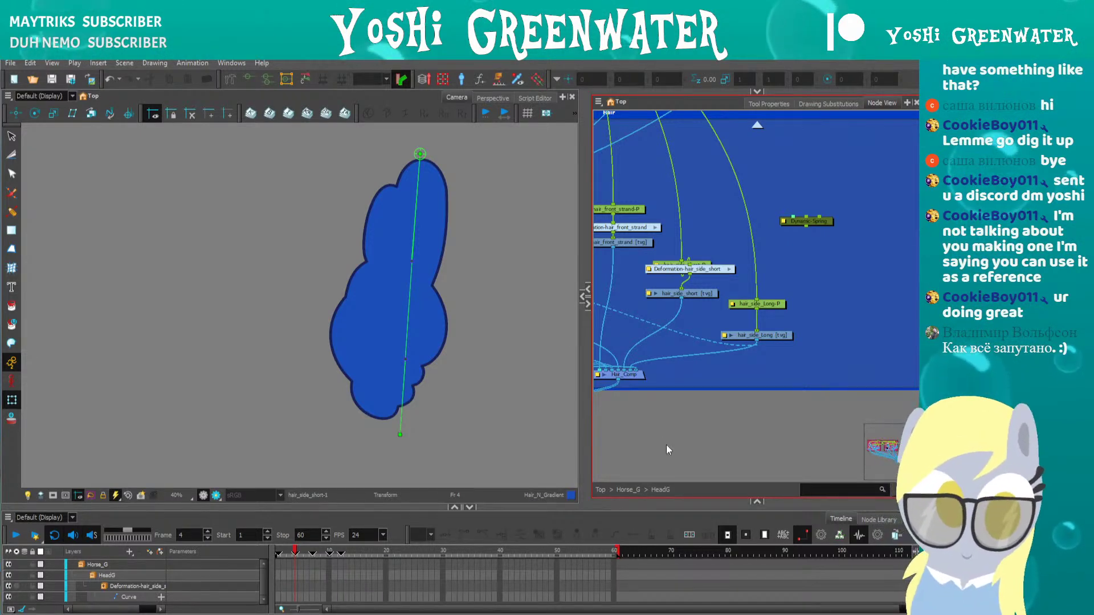
pyautogui.click(664, 279)
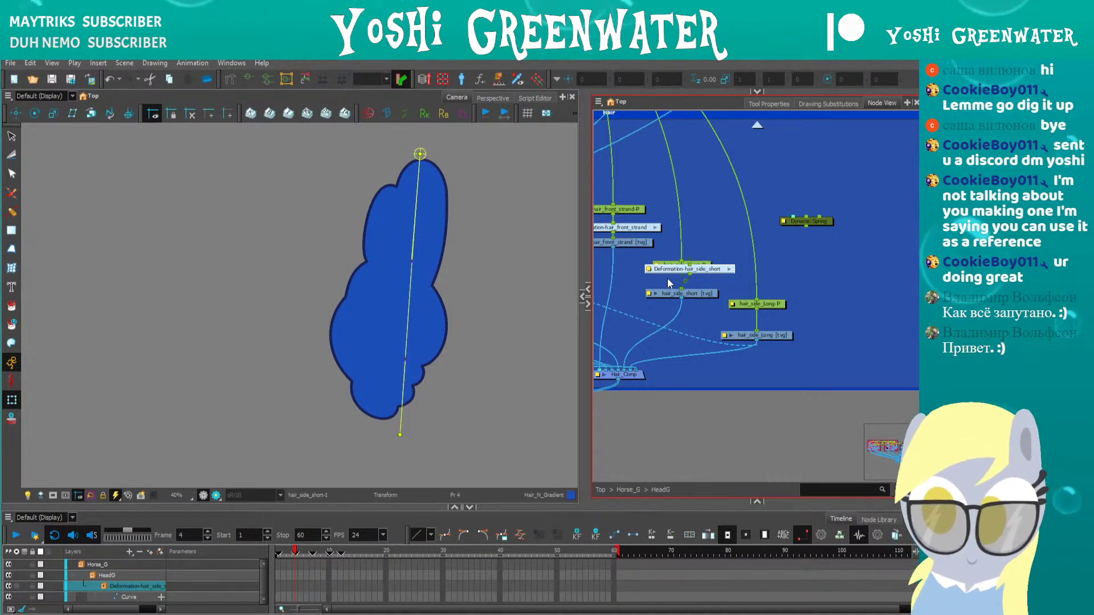
pyautogui.moveTo(667, 270)
pyautogui.mouseDown()
pyautogui.moveTo(658, 279)
pyautogui.moveTo(671, 257)
pyautogui.mouseUp()
pyautogui.moveTo(672, 278); pyautogui.dragTo(672, 263)
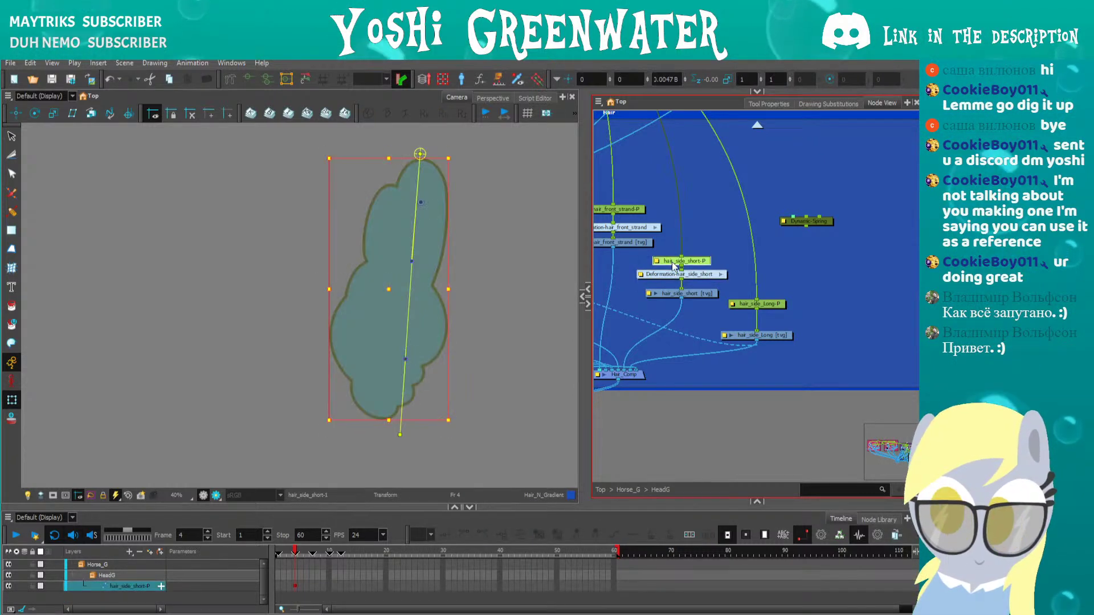
pyautogui.click(678, 371)
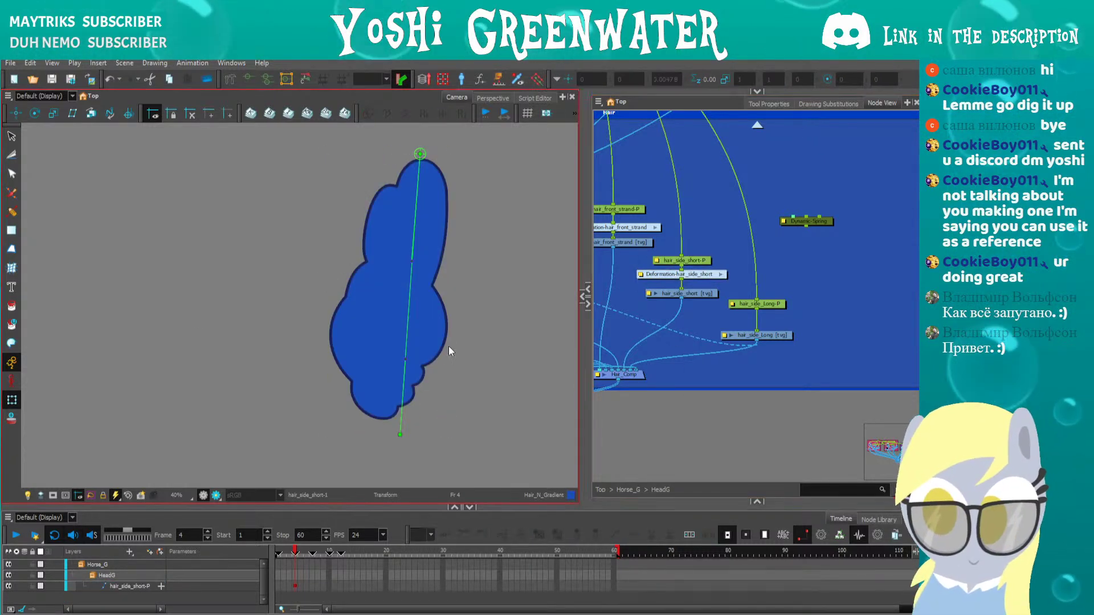
# Turn off the solo on hair_side_short to show the whole character and hide the deformer controls
pyautogui.click(346, 386)
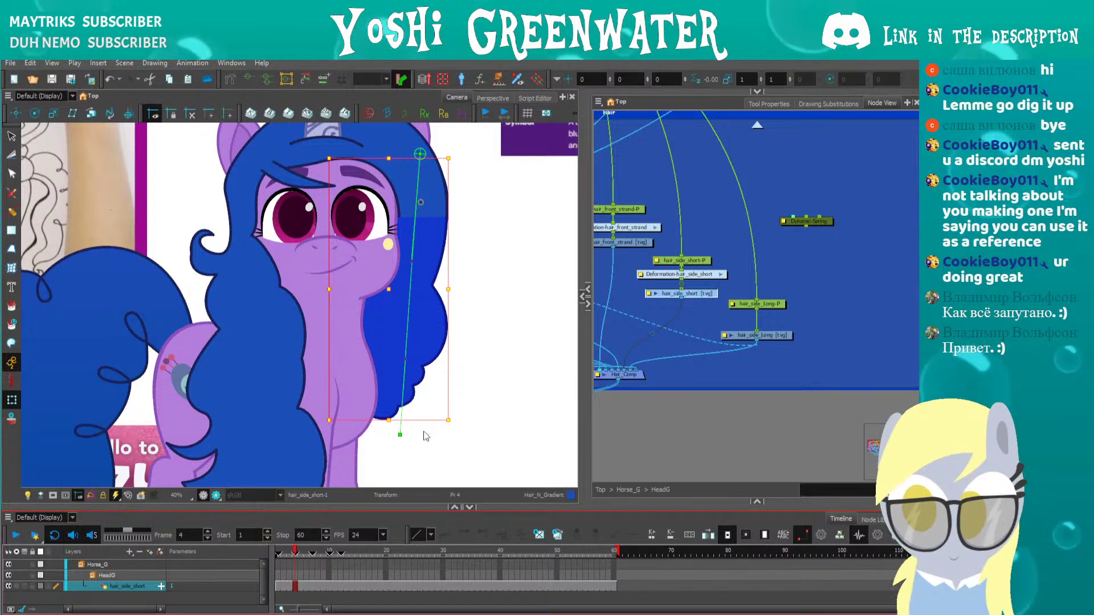
pyautogui.click(423, 432)
pyautogui.moveTo(277, 292); pyautogui.dragTo(314, 333)
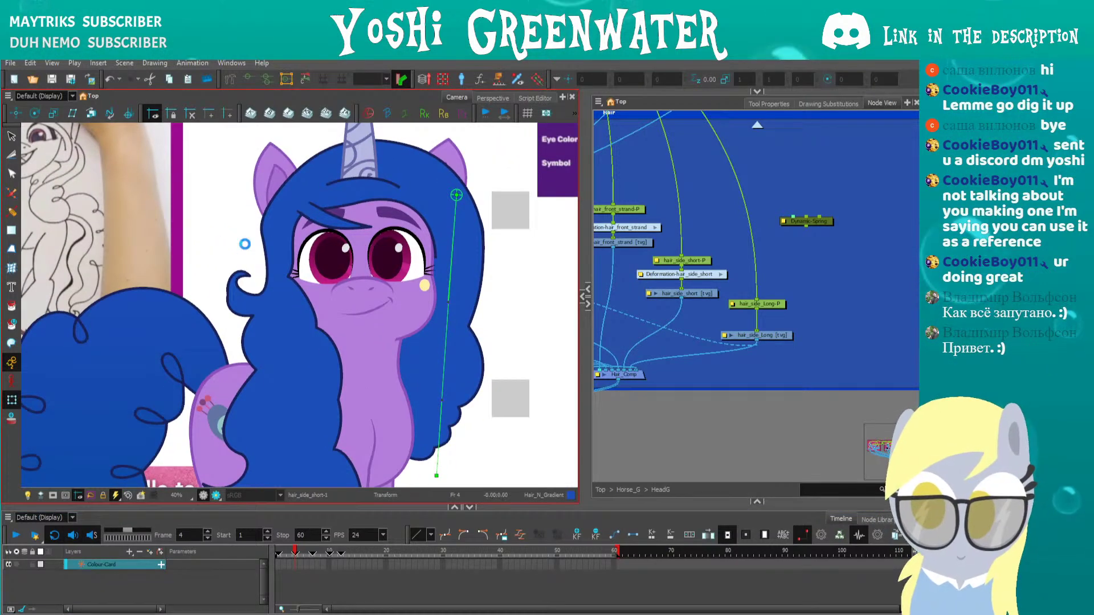
pyautogui.moveTo(245, 242); pyautogui.dragTo(272, 241)
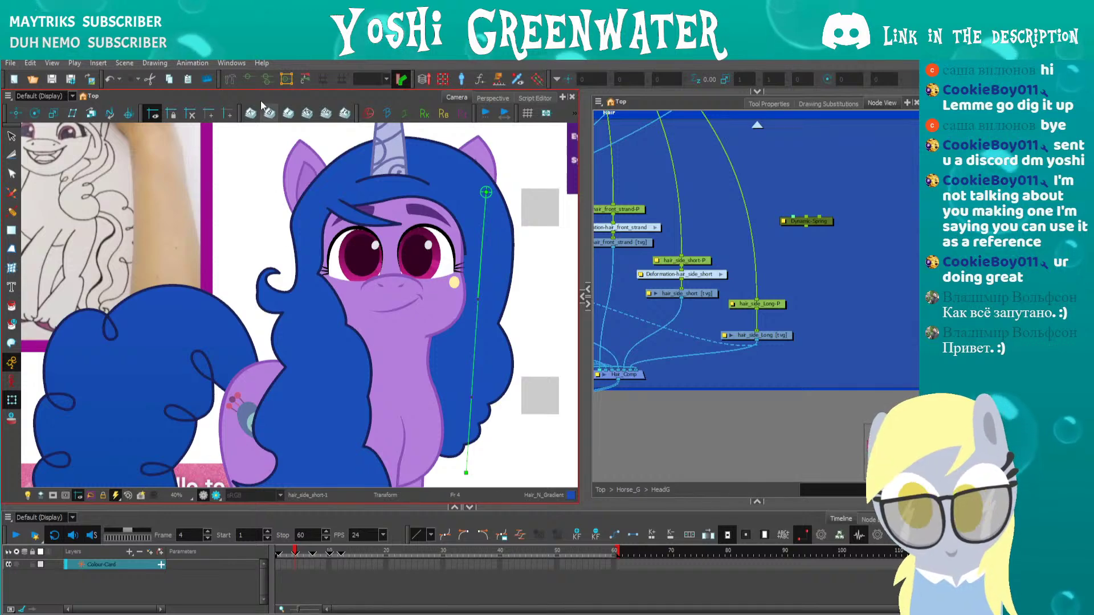
pyautogui.hotkey('shift', 'c')
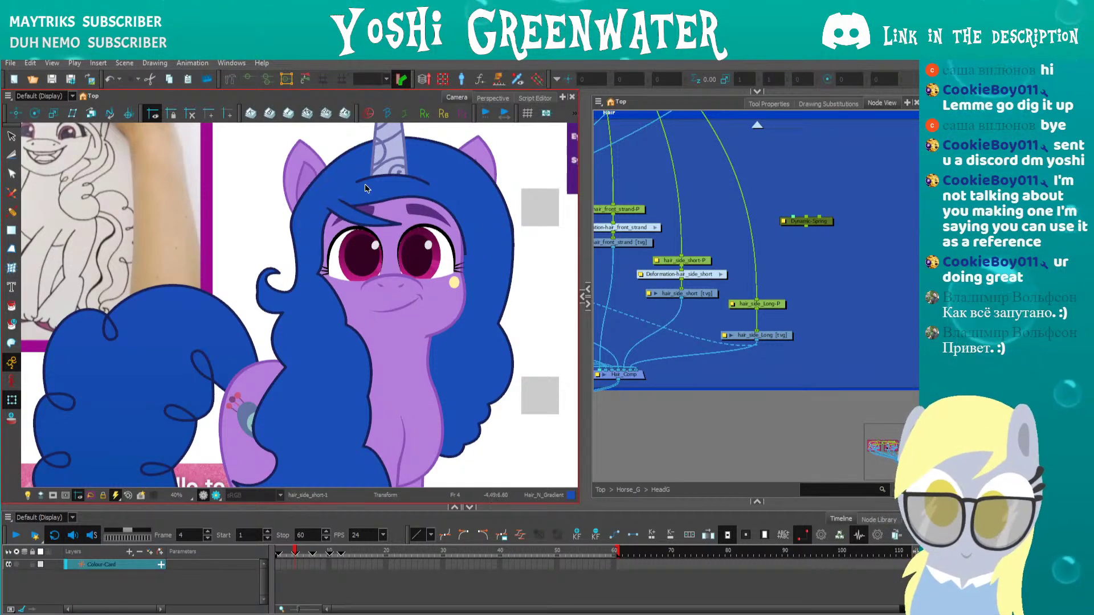
# Check the head poses on the frames after frame 4, and return to frame 4
pyautogui.press('.')
pyautogui.press('.')
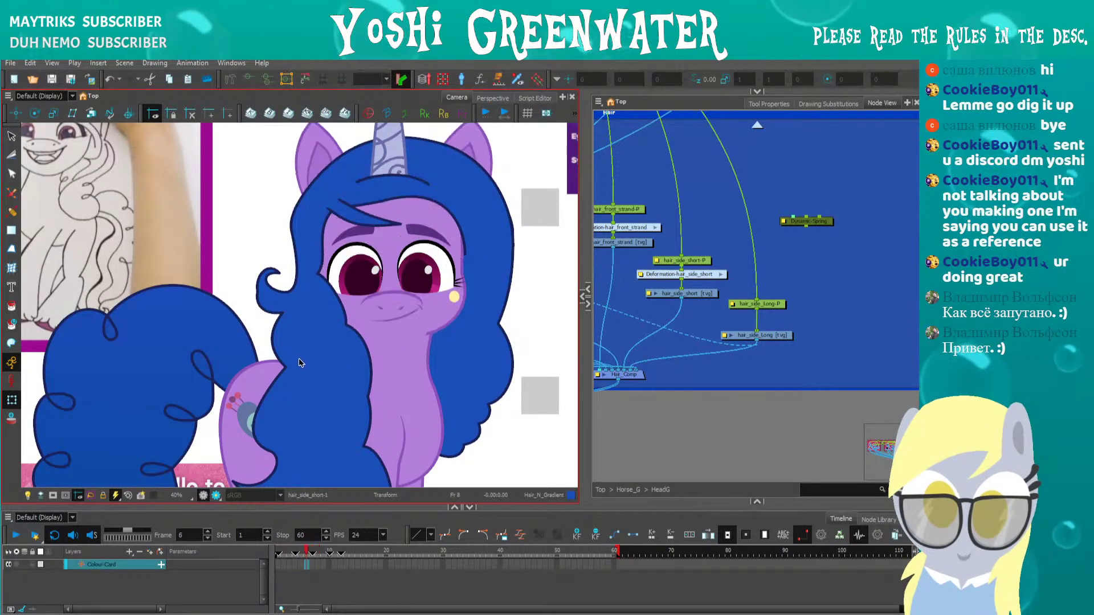
pyautogui.press('.')
pyautogui.press(',')
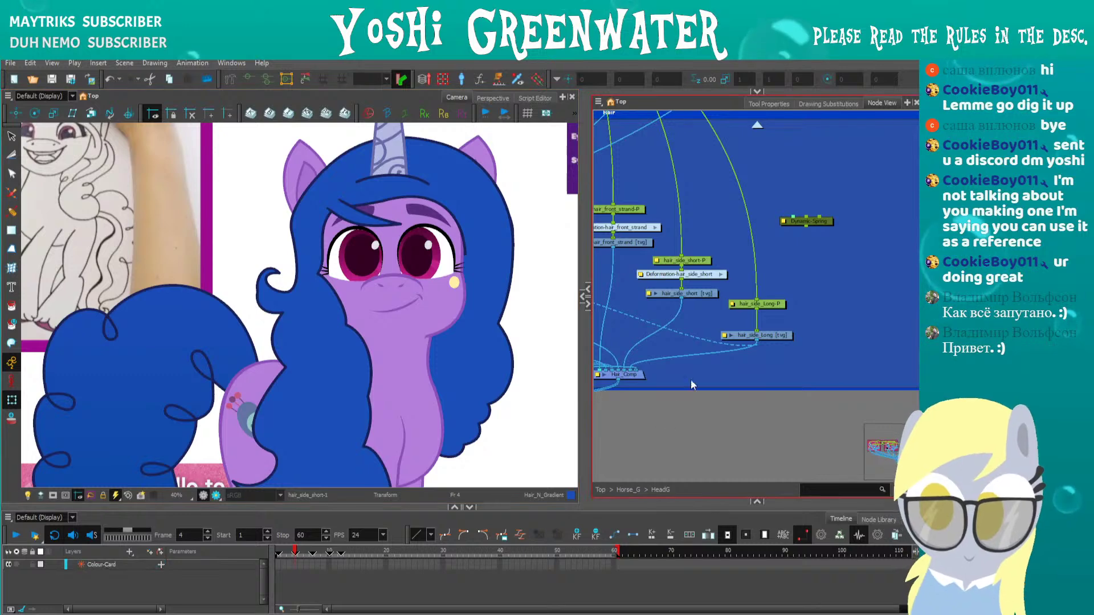
# Move the hair_side_Long-P peg slightly closer to its drawing node and solo the hair_side_Long drawing
pyautogui.moveTo(750, 304); pyautogui.dragTo(750, 312)
pyautogui.click(750, 336)
pyautogui.moveTo(421, 260); pyautogui.dragTo(435, 267)
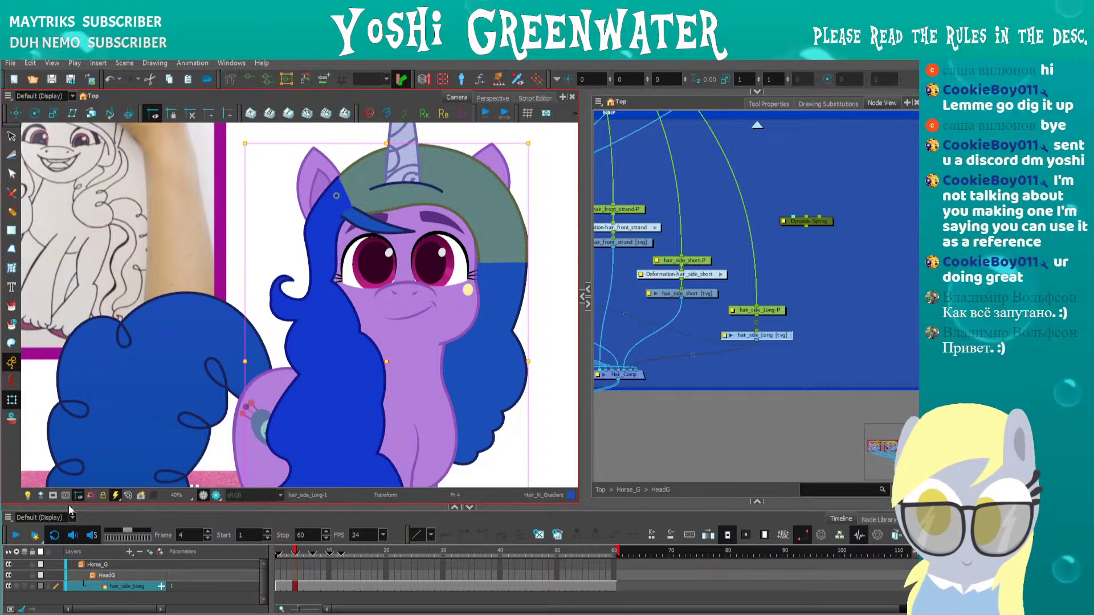
pyautogui.click(17, 586)
pyautogui.moveTo(222, 345); pyautogui.dragTo(227, 256)
pyautogui.click(250, 265)
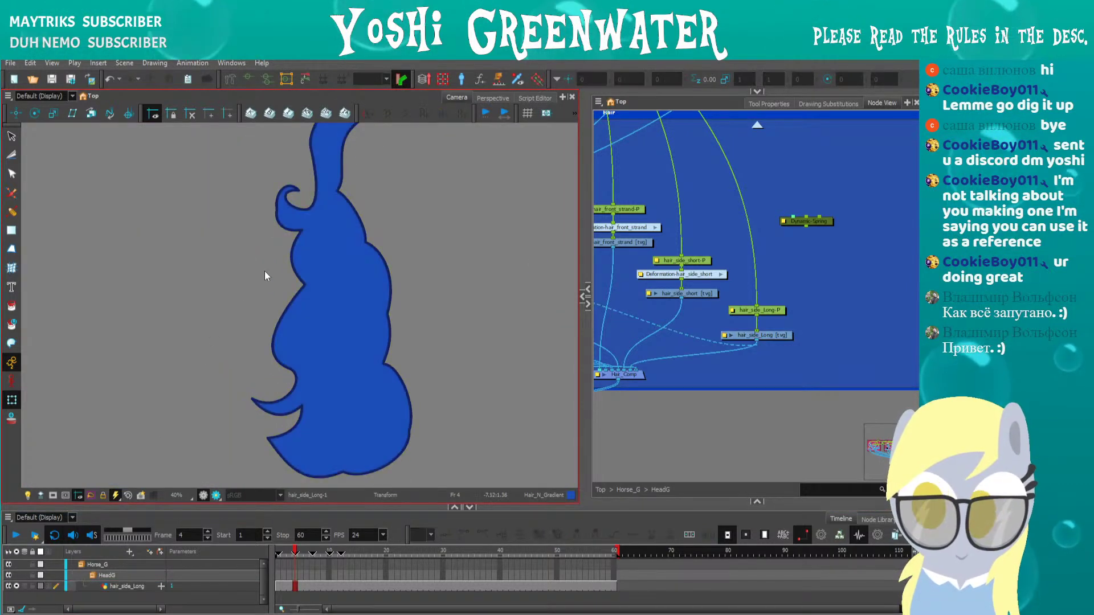
# Build a curve deformer chain on the hair_side_Long drawing, running from the hair's upper tip down to its lower end
pyautogui.scroll(-1, 265, 269)
pyautogui.scroll(-1, 265, 269)
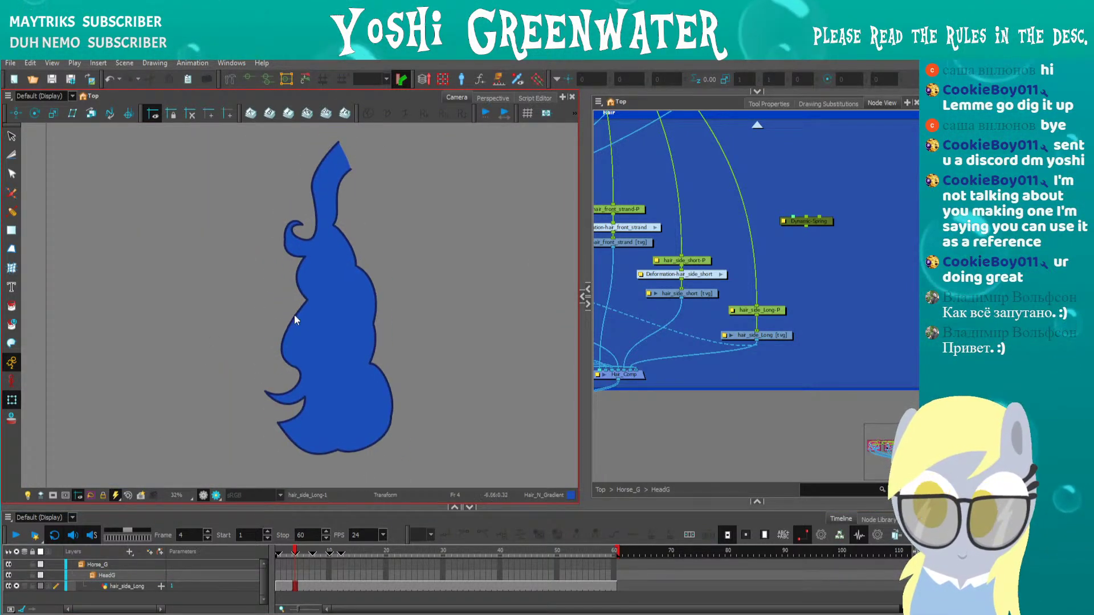
pyautogui.click(230, 80)
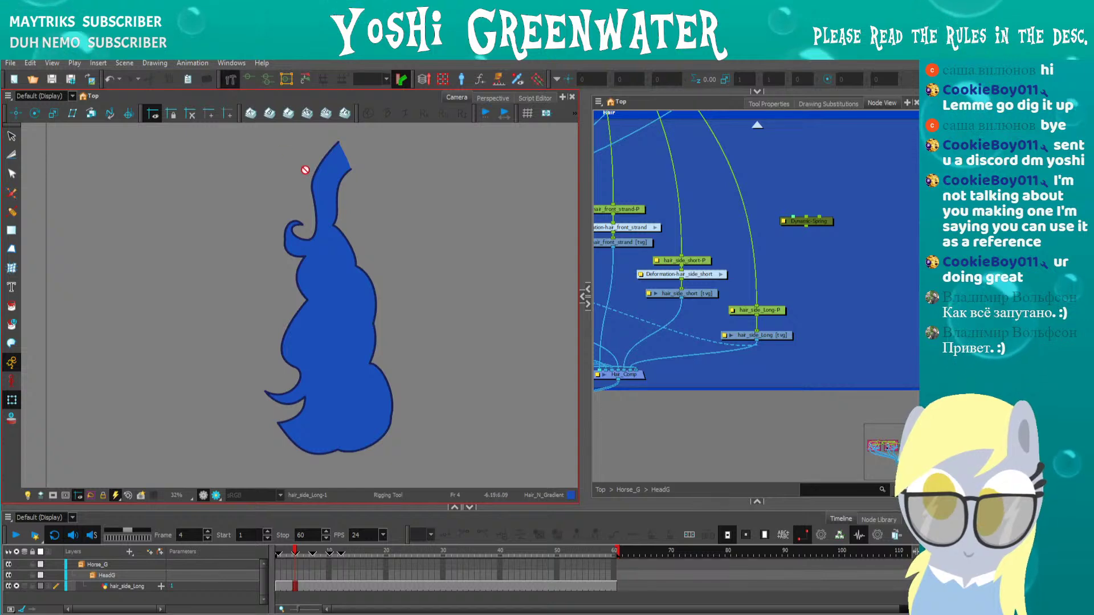
pyautogui.click(733, 336)
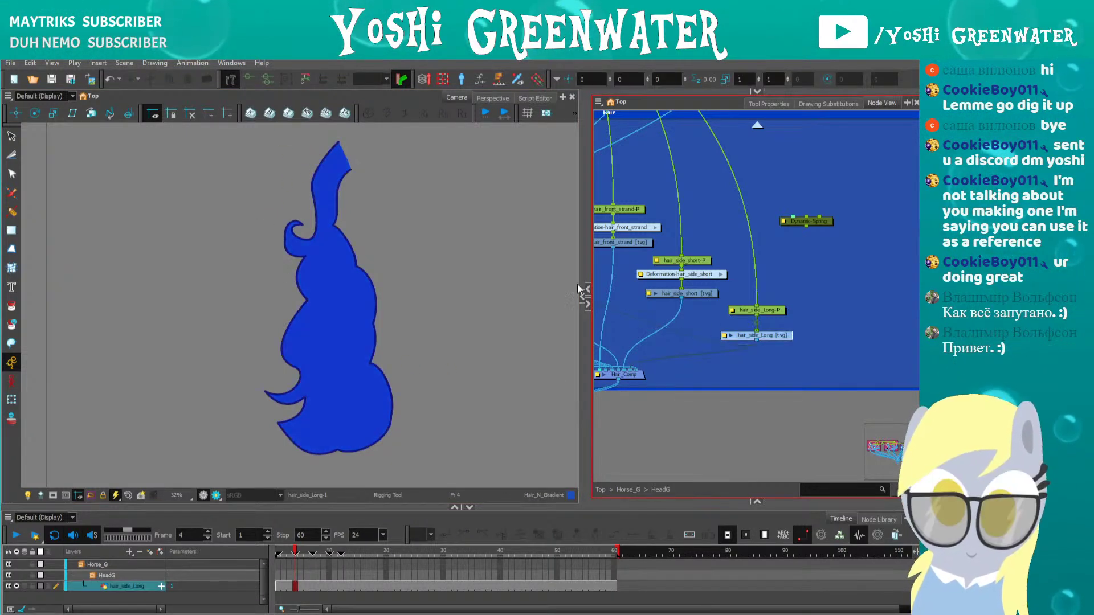
pyautogui.moveTo(260, 230); pyautogui.dragTo(286, 241)
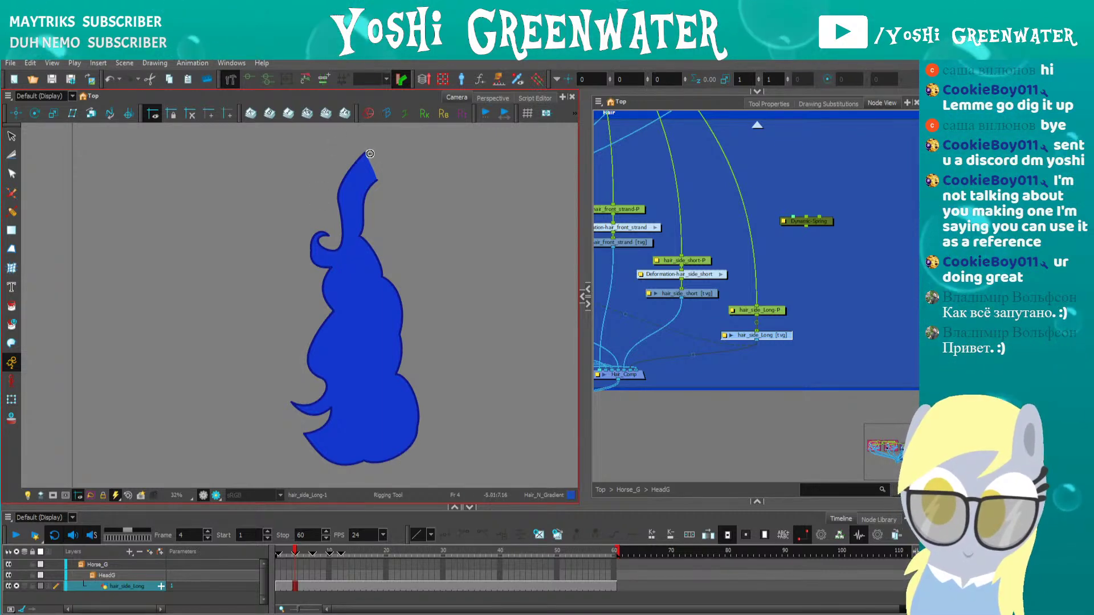
pyautogui.moveTo(372, 152); pyautogui.dragTo(363, 280)
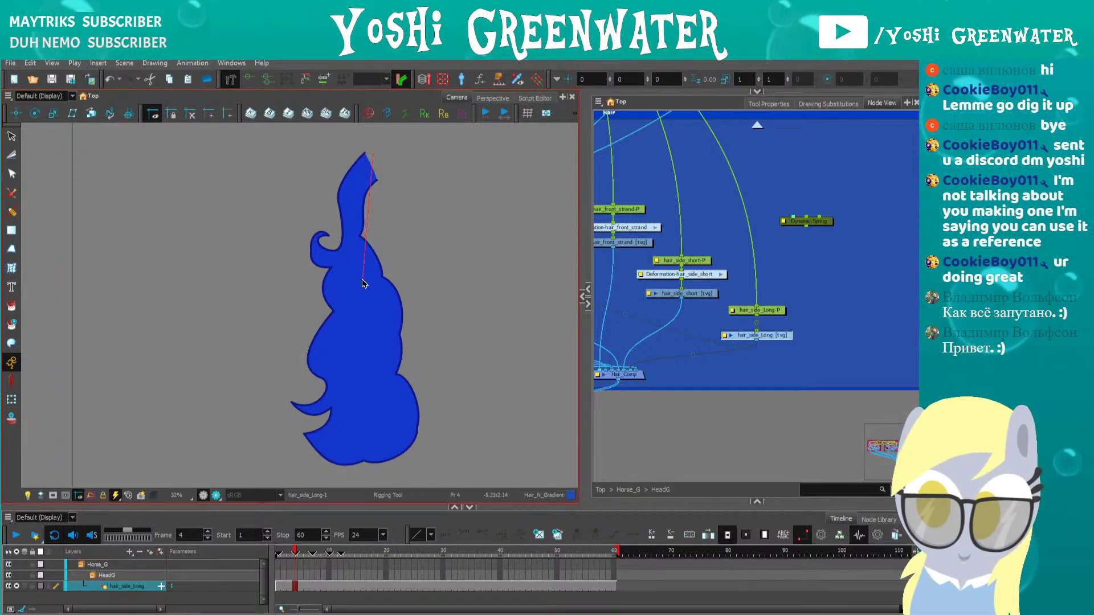
pyautogui.moveTo(352, 395); pyautogui.dragTo(349, 365)
pyautogui.moveTo(360, 454); pyautogui.dragTo(358, 403)
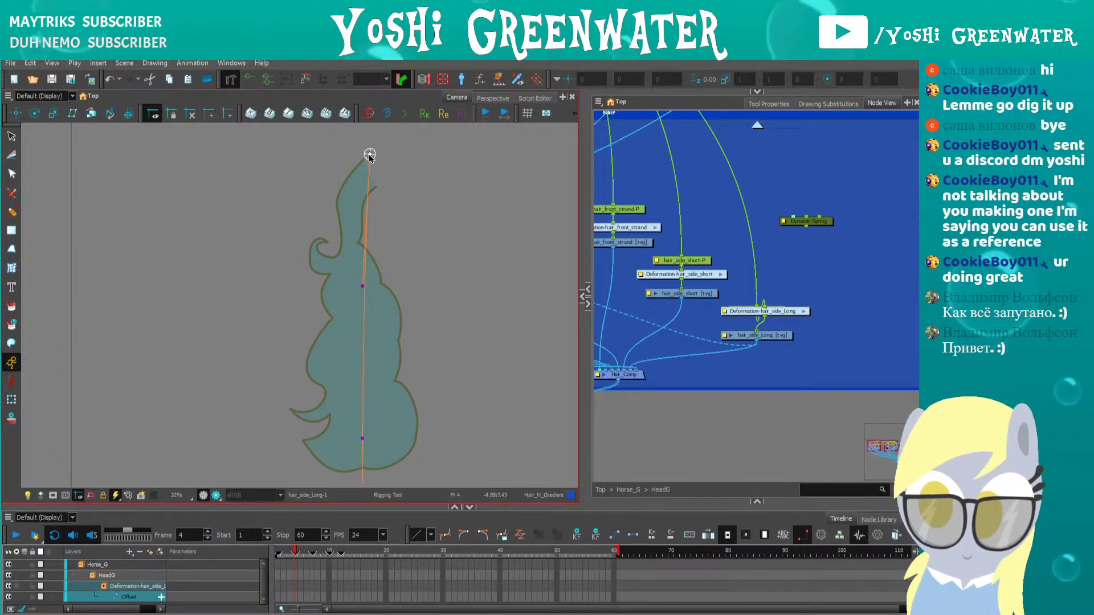
# Adjust the hair_side_Long deformer into one straight curve with evenly spaced handles, ending just below the hair
pyautogui.moveTo(369, 156); pyautogui.dragTo(367, 156)
pyautogui.moveTo(355, 272)
pyautogui.mouseDown()
pyautogui.moveTo(356, 244)
pyautogui.moveTo(365, 261)
pyautogui.mouseUp()
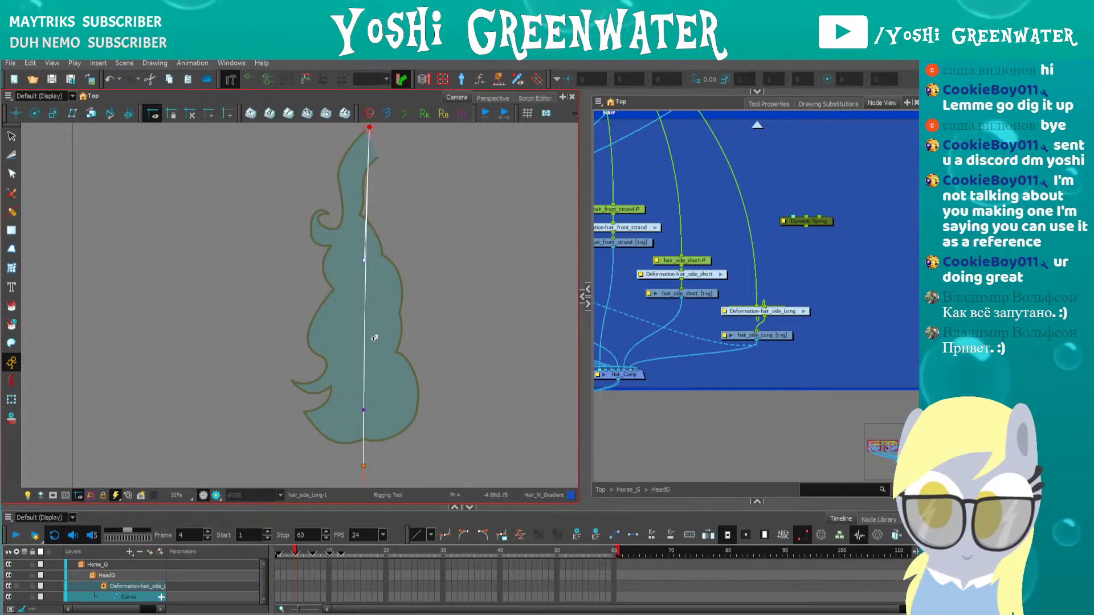
pyautogui.moveTo(366, 464); pyautogui.dragTo(364, 458)
pyautogui.moveTo(363, 390); pyautogui.dragTo(363, 354)
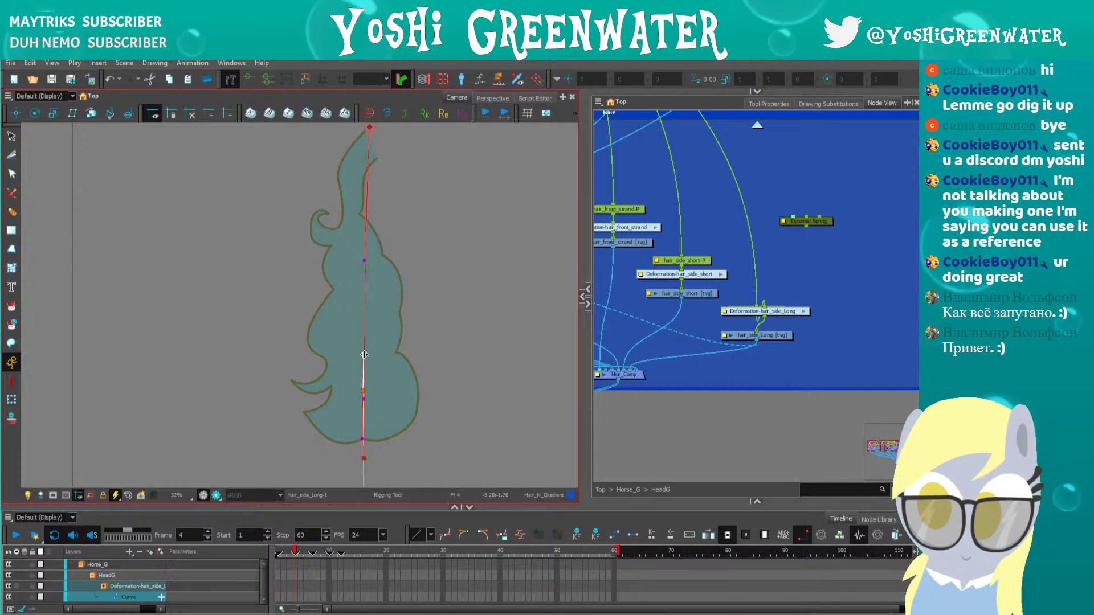
pyautogui.hotkey('ctrl', 'z')
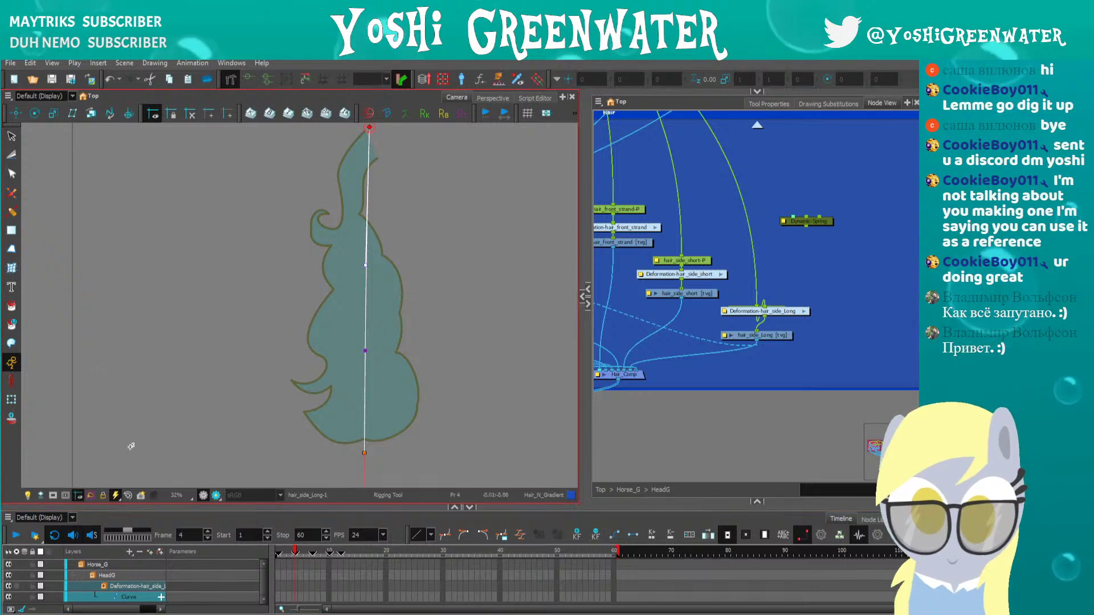
pyautogui.click(11, 401)
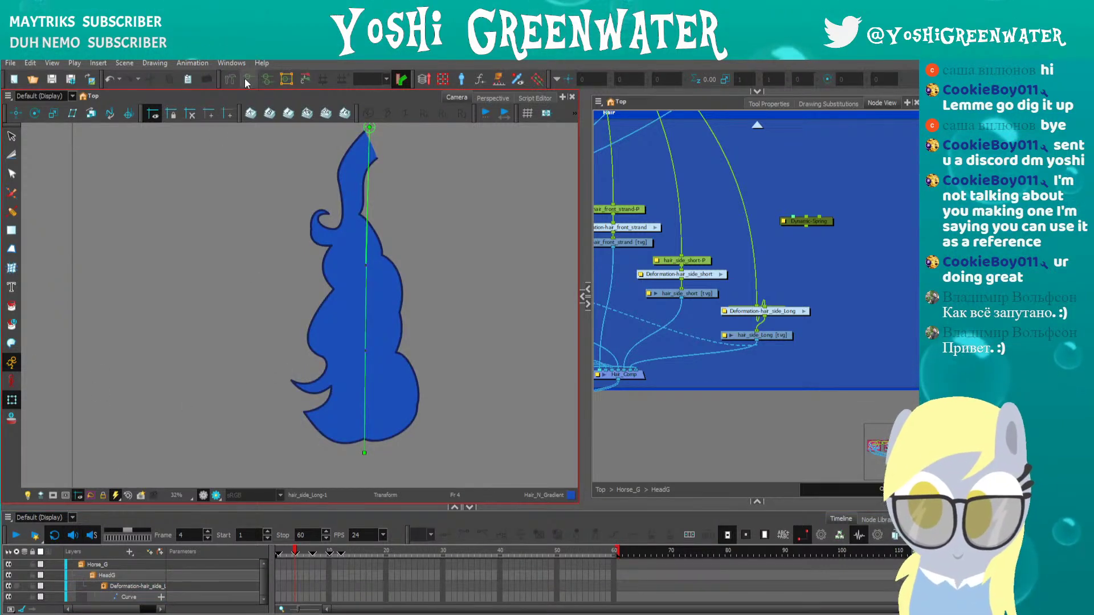
# Arrange the Deformation-hair_side_Long group between its peg and drawing nodes, and turn off the solo on hair_side_Long
pyautogui.moveTo(153, 506); pyautogui.dragTo(153, 488)
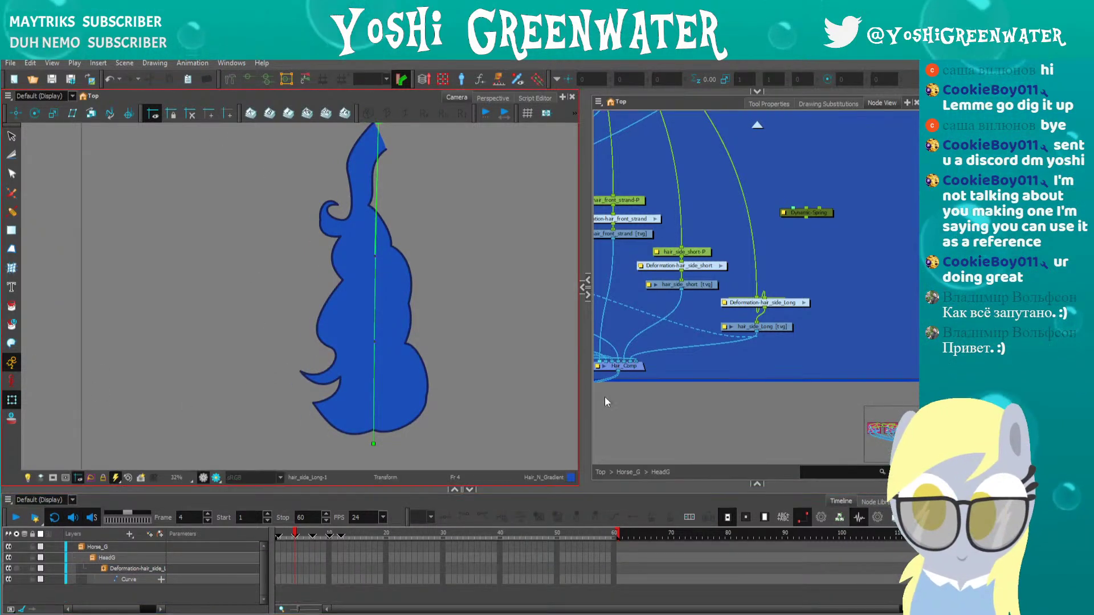
pyautogui.moveTo(743, 306)
pyautogui.mouseDown()
pyautogui.moveTo(738, 314)
pyautogui.moveTo(750, 285)
pyautogui.moveTo(749, 304)
pyautogui.mouseUp()
pyautogui.click(759, 326)
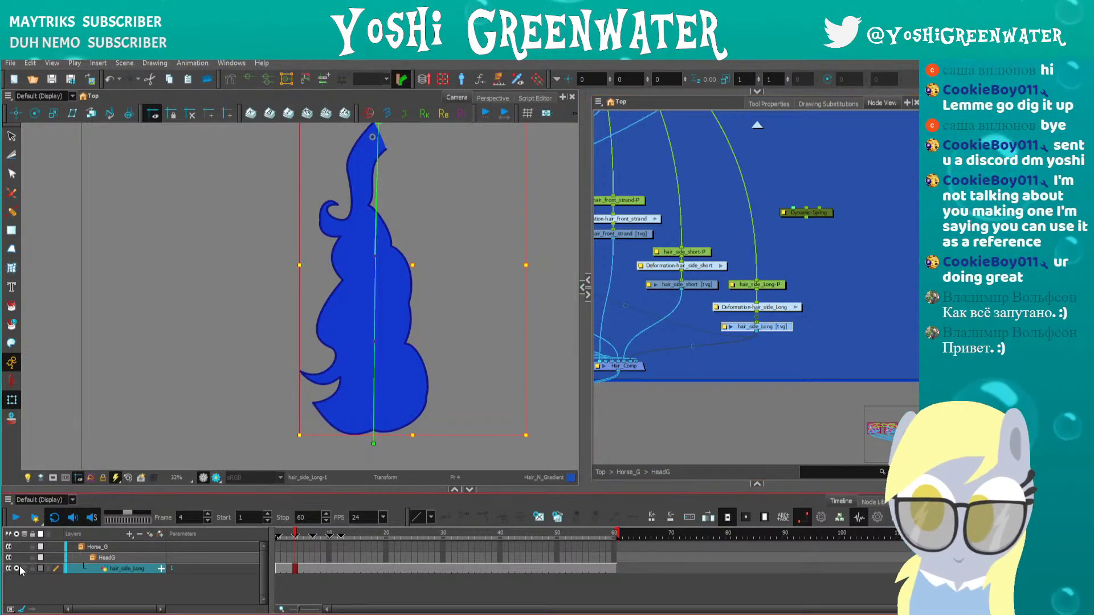
pyautogui.click(16, 568)
pyautogui.click(97, 349)
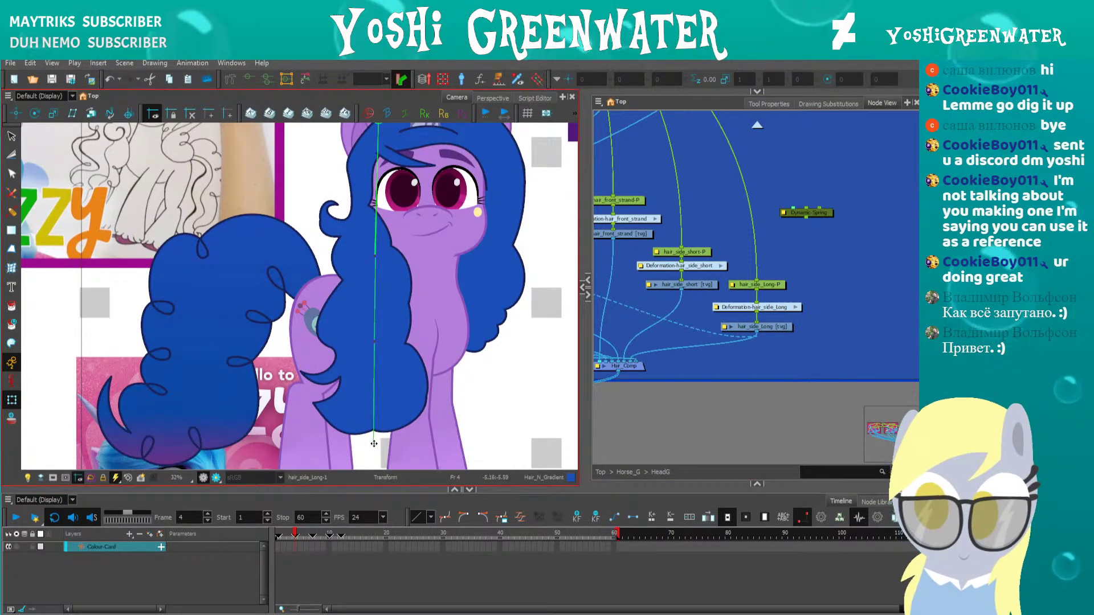
# Test the long side hair's curve deformer by moving its lower end point, and reset the camera view
pyautogui.moveTo(374, 444)
pyautogui.mouseDown()
pyautogui.moveTo(357, 422)
pyautogui.moveTo(362, 379)
pyautogui.moveTo(393, 379)
pyautogui.moveTo(373, 442)
pyautogui.mouseUp()
pyautogui.click(366, 453)
pyautogui.hotkey('shift', 'm')
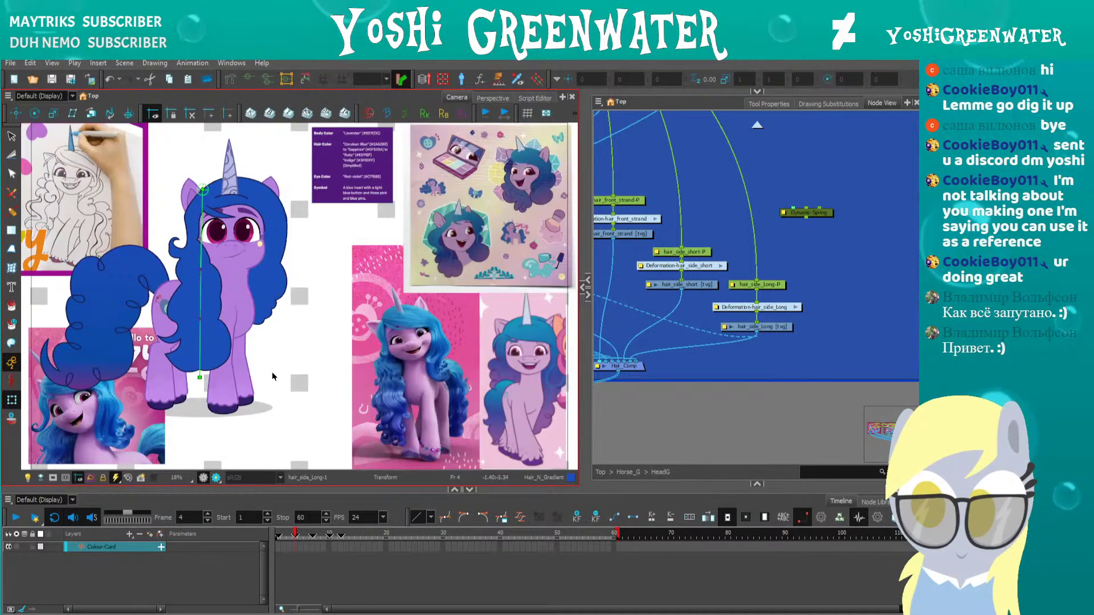
# Select the rigged nodes in the Hair backdrop and show all of their deformer controls on the character
pyautogui.scroll(-3, 803, 188)
pyautogui.scroll(-1, 803, 189)
pyautogui.moveTo(789, 278); pyautogui.dragTo(833, 317)
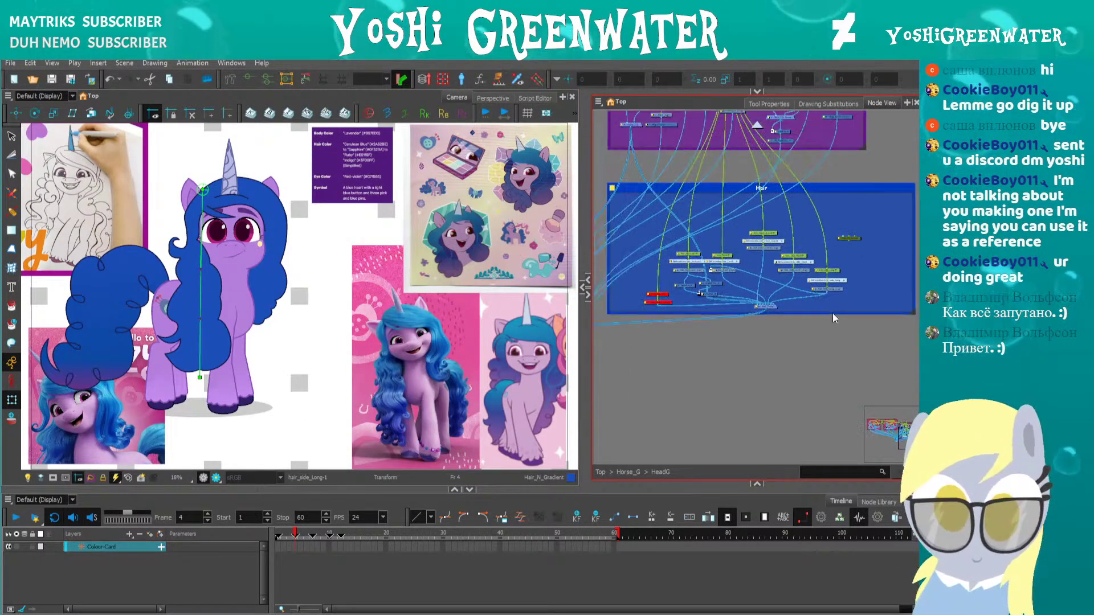
pyautogui.moveTo(671, 176); pyautogui.dragTo(833, 331)
pyautogui.hotkey('shift', 'F11')
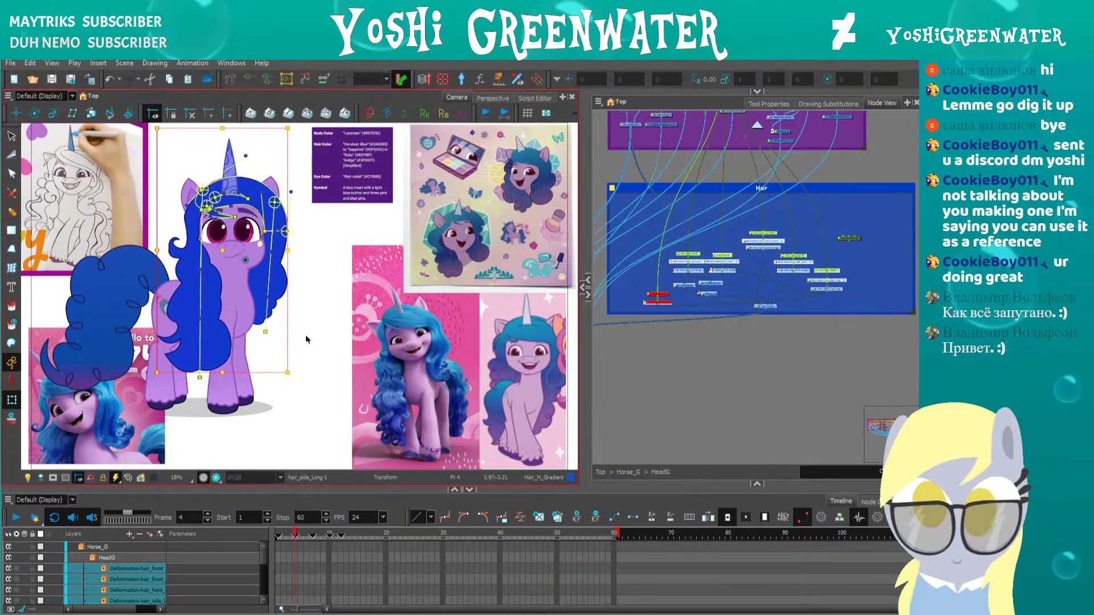
pyautogui.scroll(2, 324, 252)
pyautogui.moveTo(325, 252); pyautogui.dragTo(510, 292)
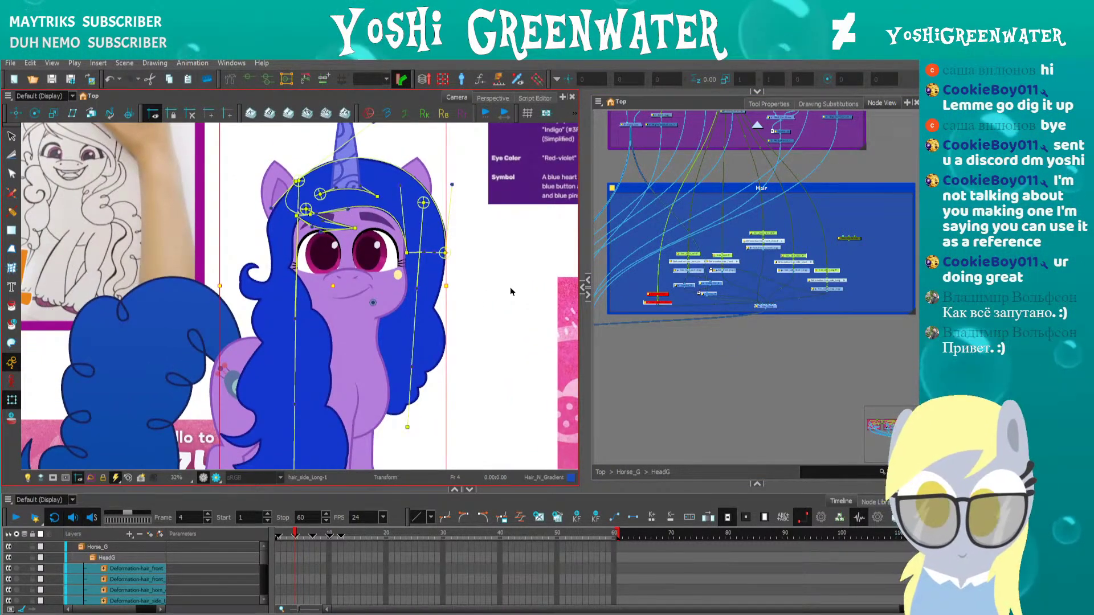
pyautogui.click(244, 230)
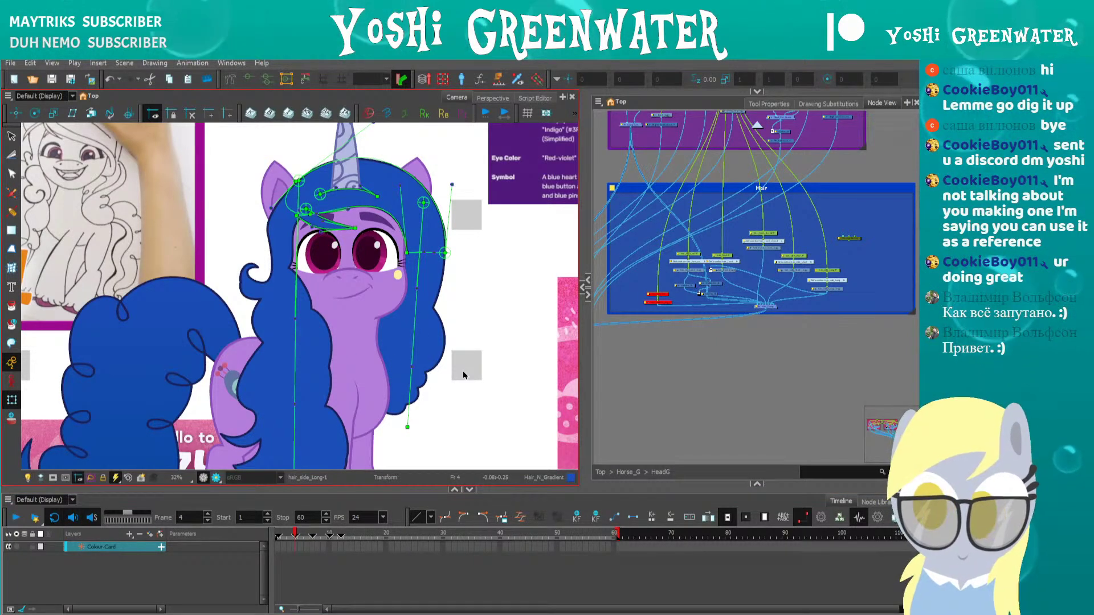
# Try bending the front strand with its curve deformer points and undo the test poses
pyautogui.scroll(1, 314, 176)
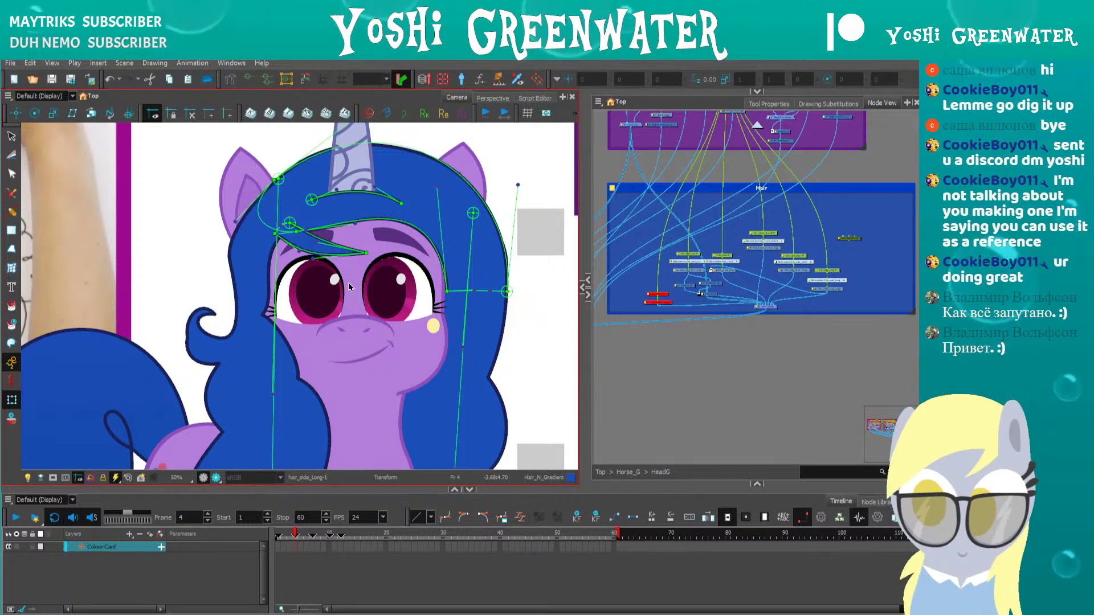
pyautogui.click(367, 253)
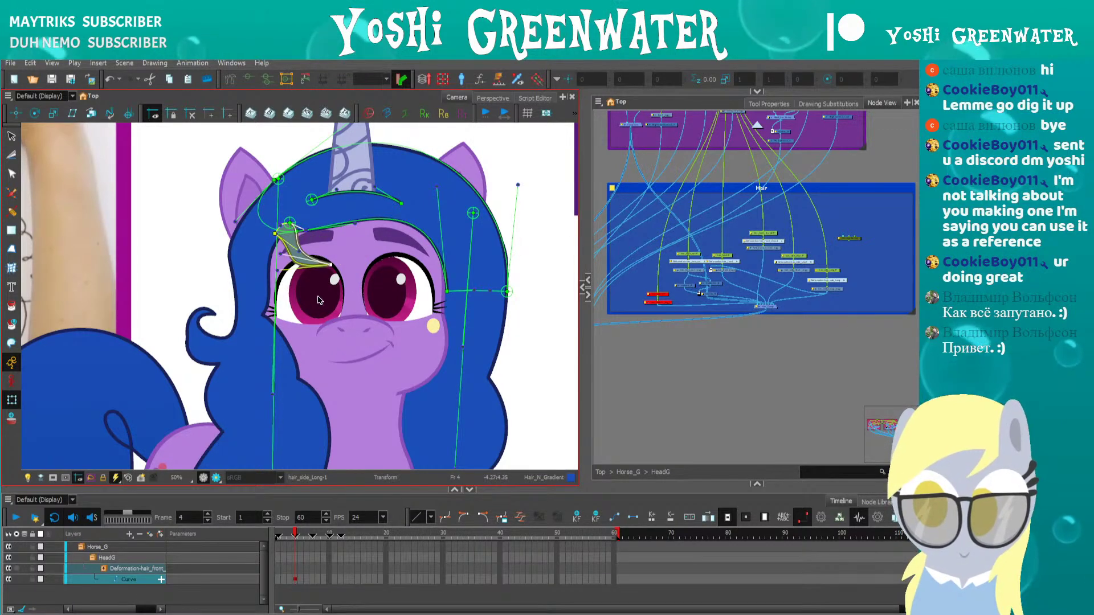
pyautogui.hotkey('ctrl', 'z')
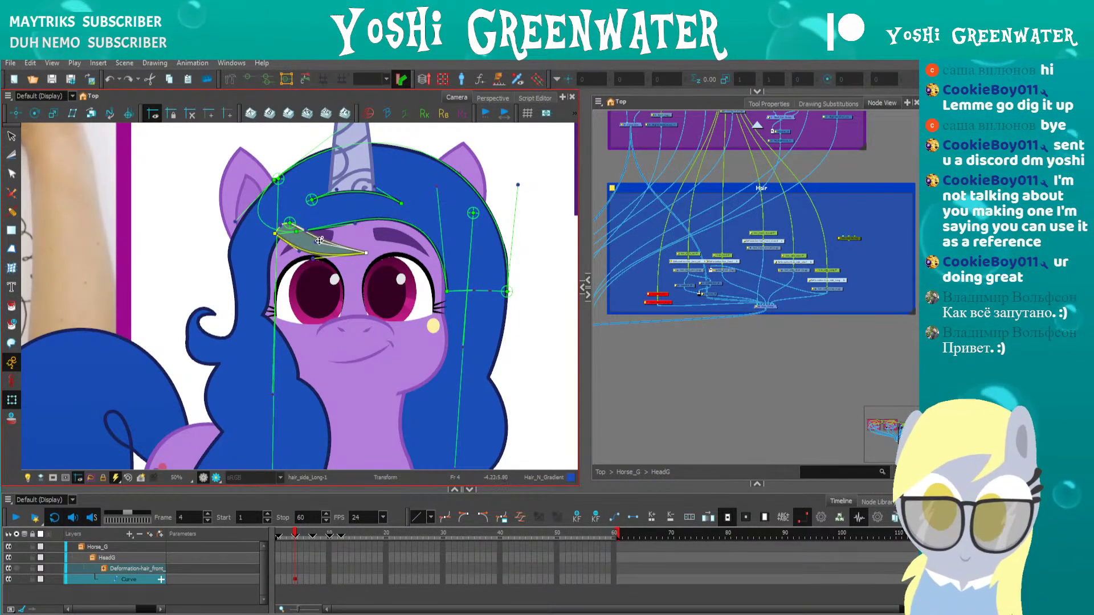
pyautogui.moveTo(328, 226); pyautogui.dragTo(334, 222)
pyautogui.moveTo(313, 259); pyautogui.dragTo(324, 229)
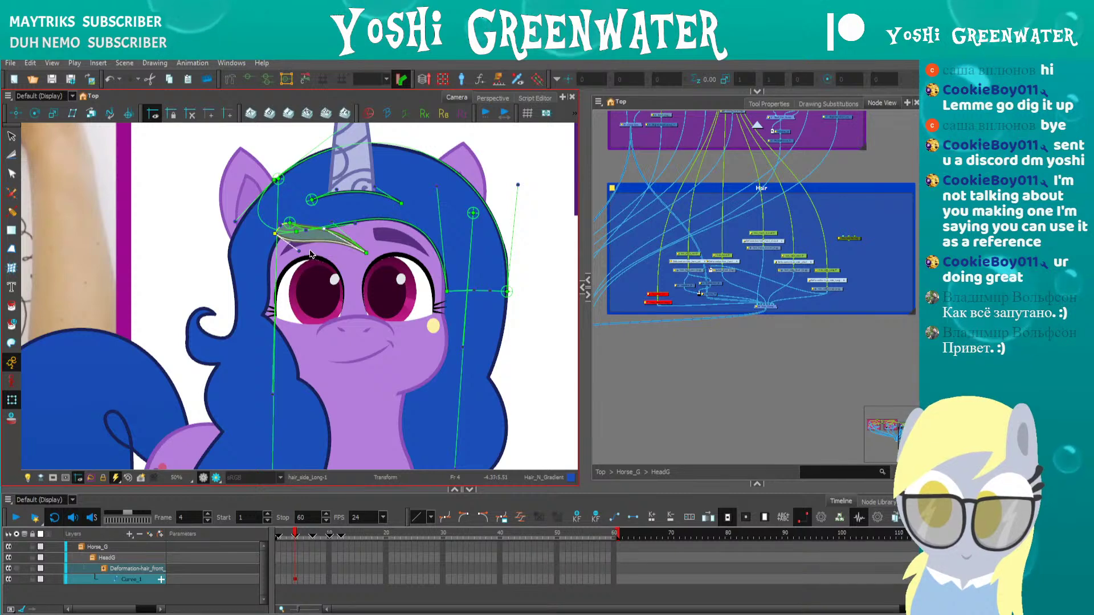
pyautogui.click(192, 234)
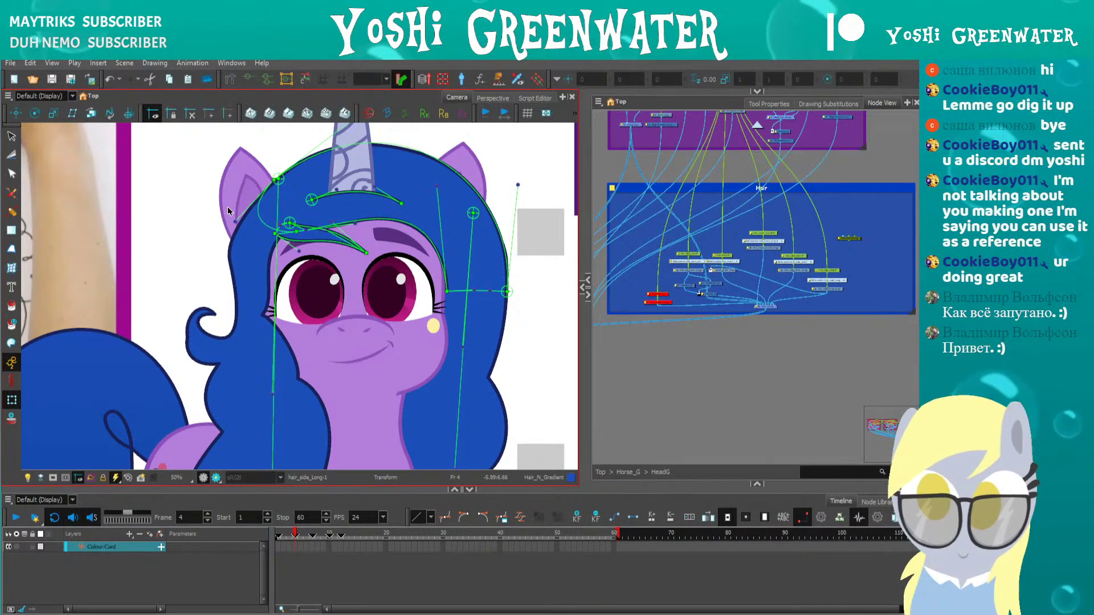
pyautogui.click(227, 207)
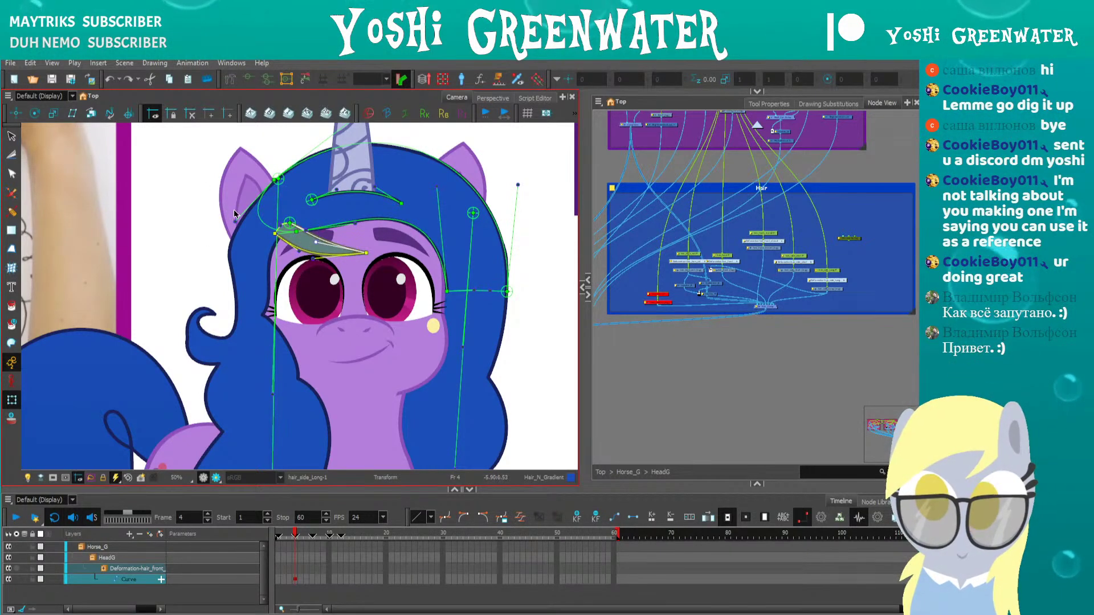
pyautogui.click(186, 266)
pyautogui.hotkey('shift', 'm')
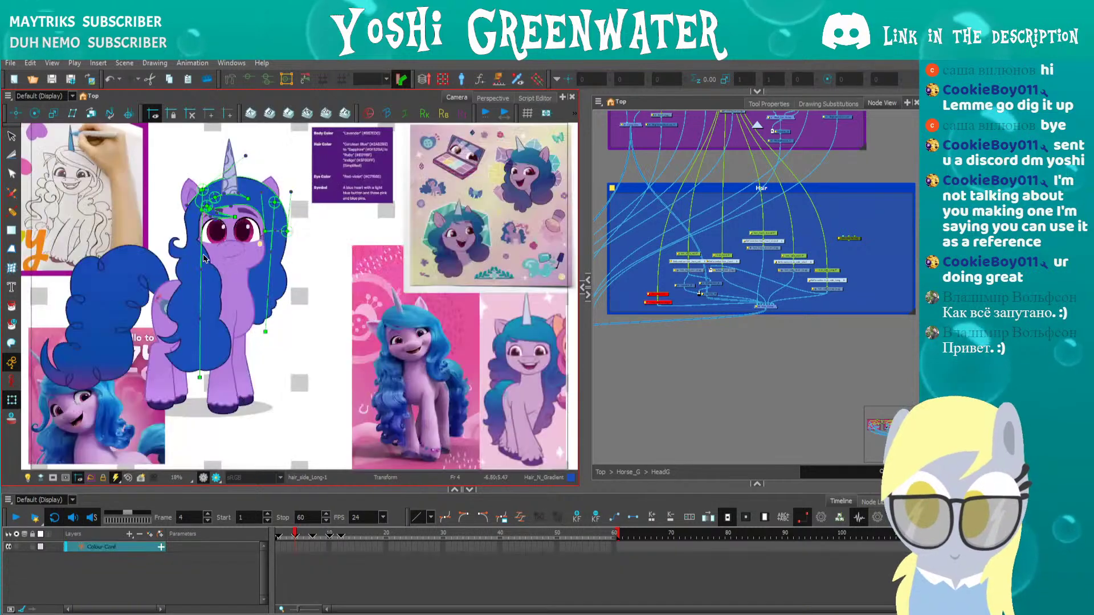
# Test the deformer controls of the hair by the horn and of the main front hair
pyautogui.scroll(3, 190, 248)
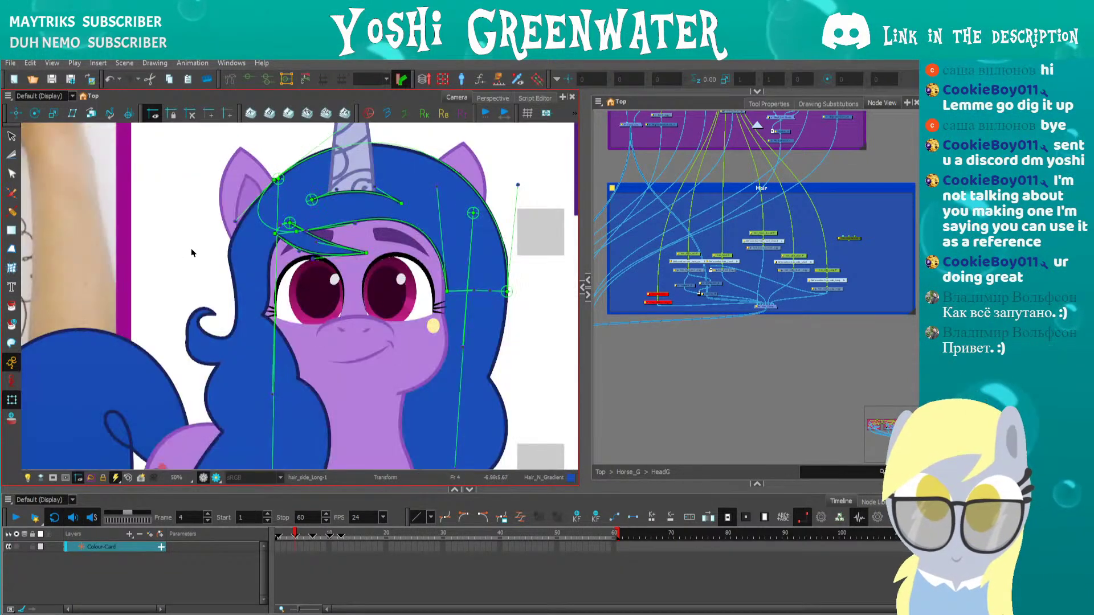
pyautogui.click(309, 247)
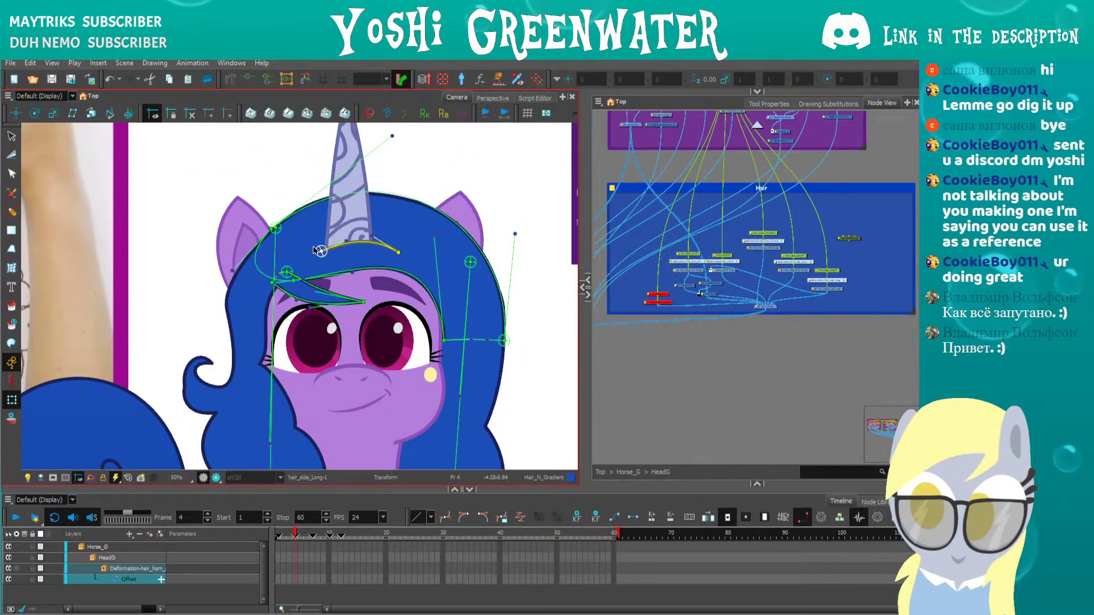
pyautogui.click(274, 229)
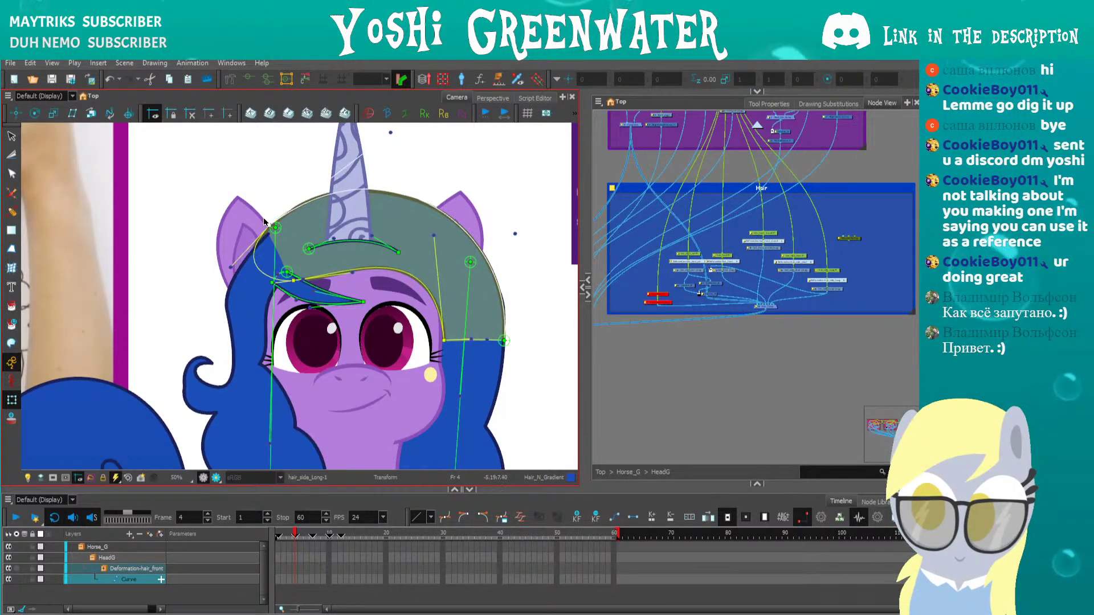
pyautogui.moveTo(447, 339); pyautogui.dragTo(509, 309)
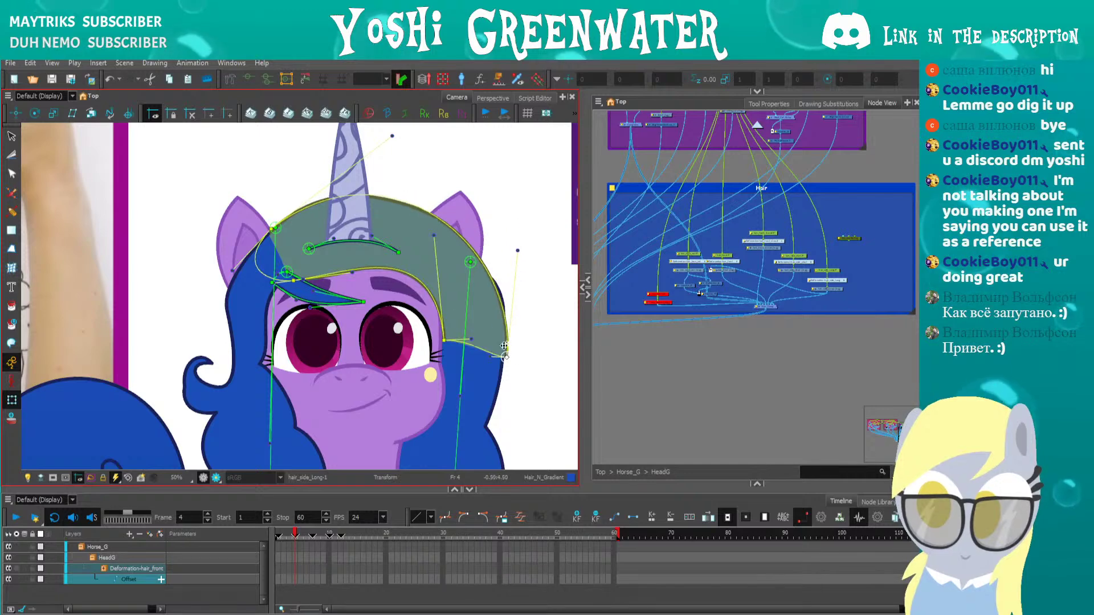
# Deselect the front hair deformer, hide all deformer controls and reset the camera view
pyautogui.click(238, 161)
pyautogui.click(248, 79)
pyautogui.hotkey('shift', 'm')
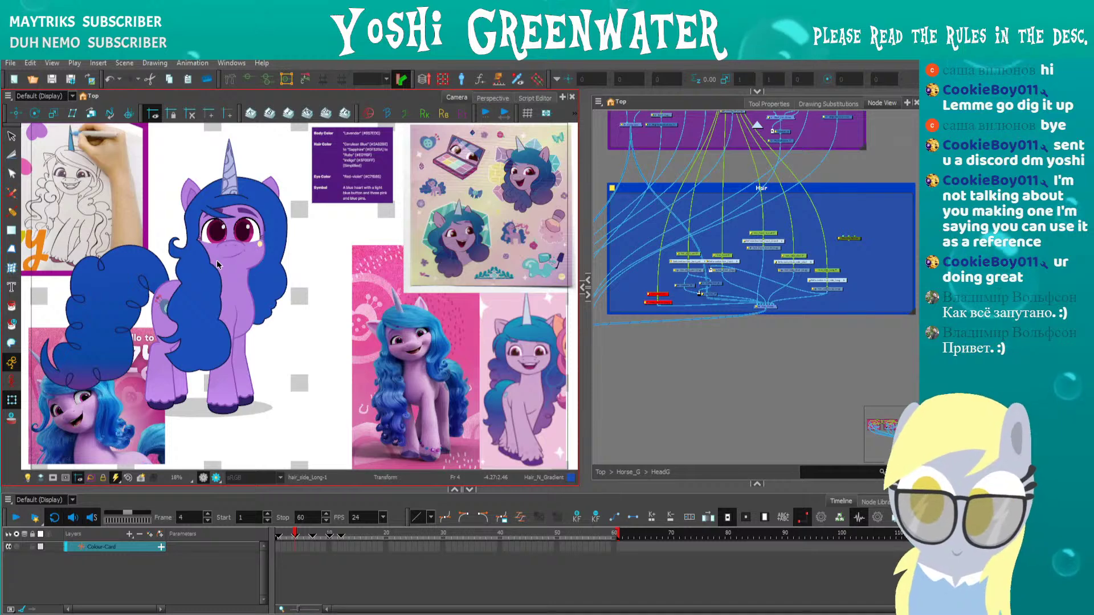
# Select the hair_side_Long drawing on the character and go back to frame 1
pyautogui.click(258, 300)
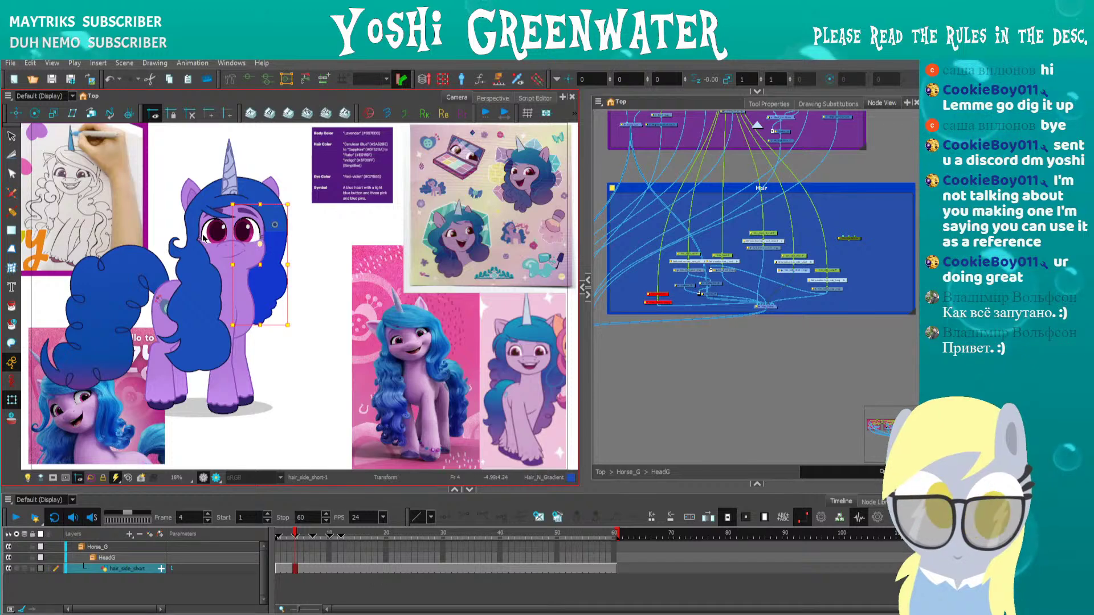
pyautogui.scroll(1, 204, 238)
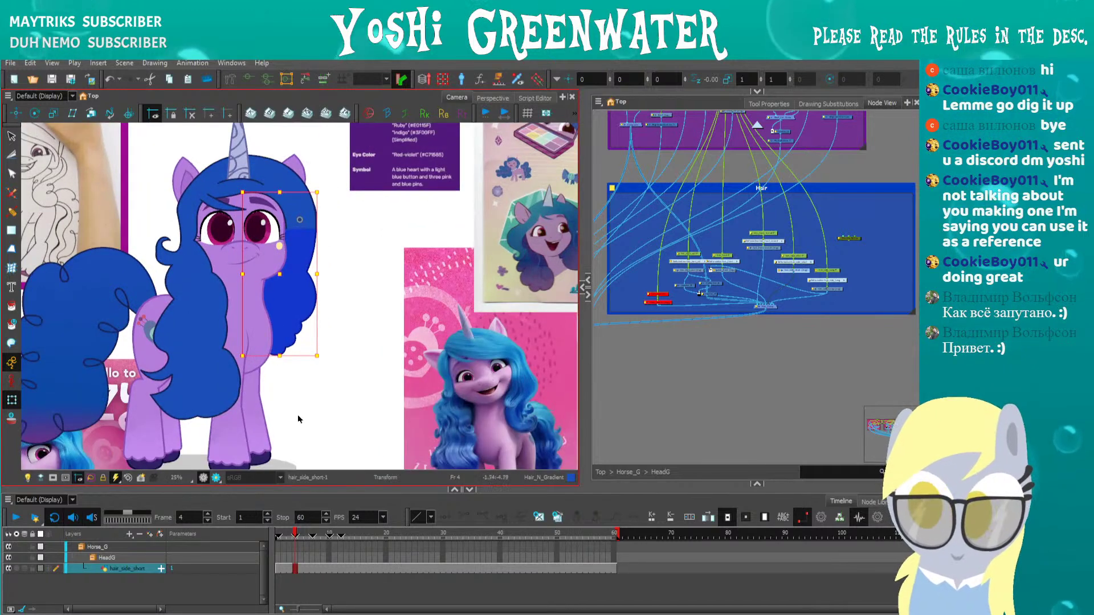
pyautogui.click(297, 416)
pyautogui.moveTo(283, 317); pyautogui.dragTo(341, 350)
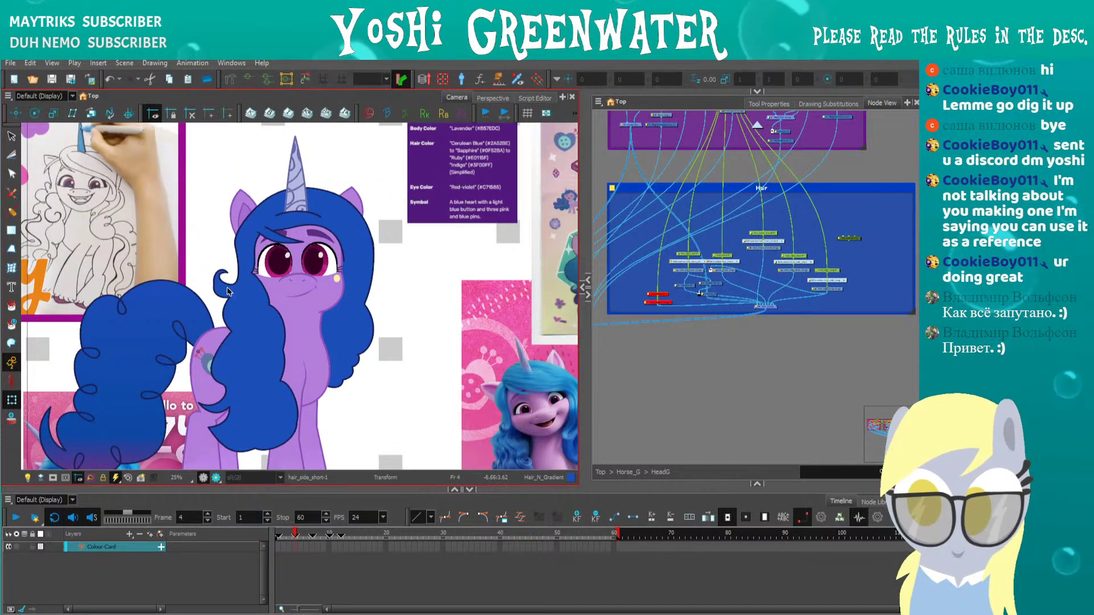
pyautogui.click(282, 327)
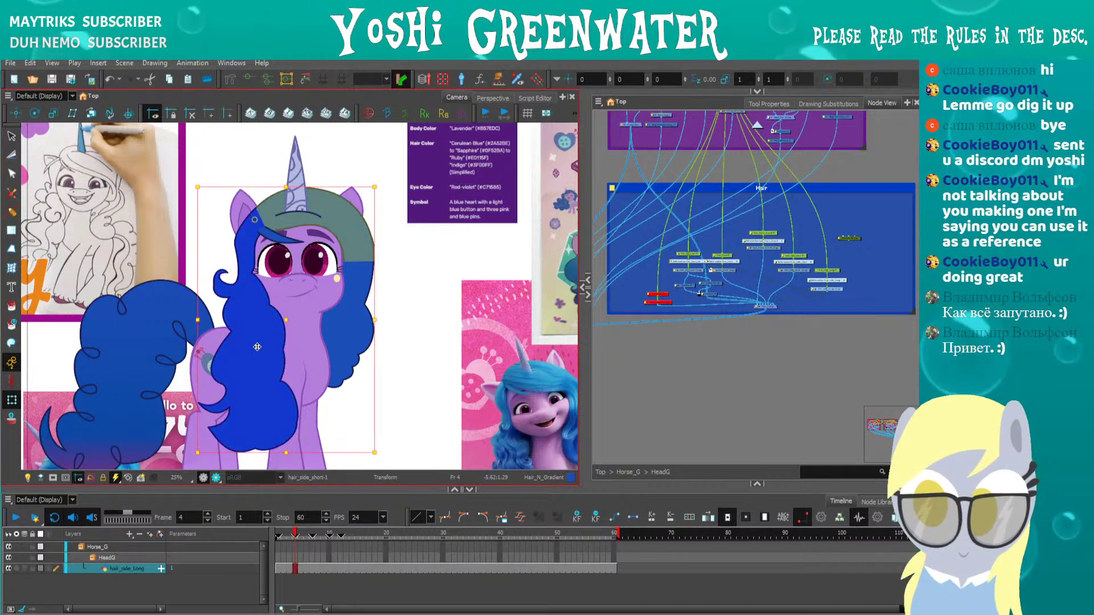
pyautogui.press(',')
pyautogui.press(',')
pyautogui.press(',')
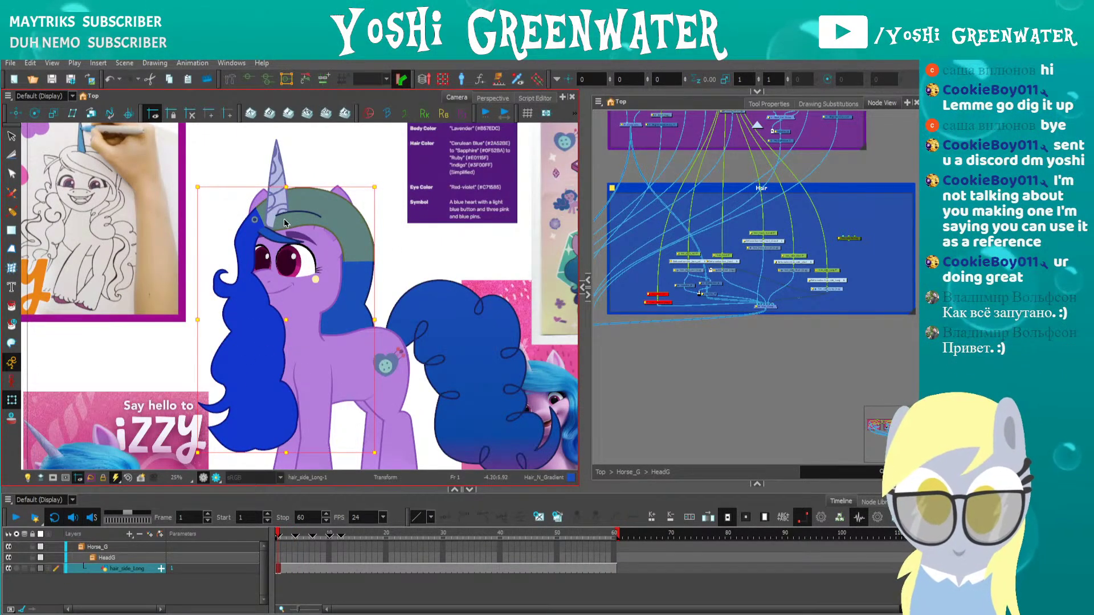
# Deselect the hair and examine how it sits on the head poses across frames 1 to 11
pyautogui.click(359, 261)
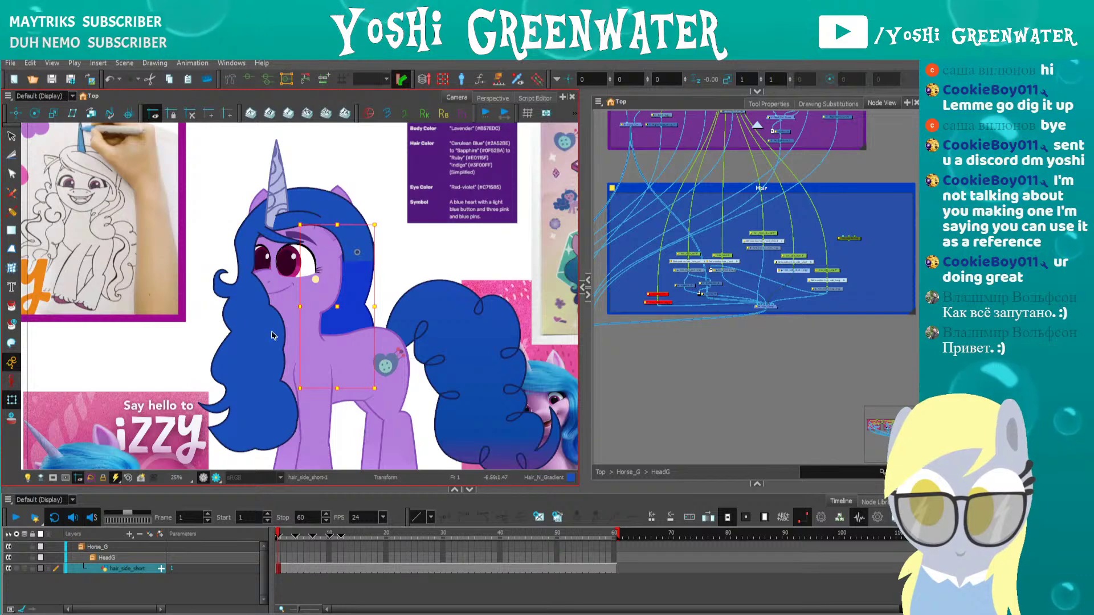
pyautogui.moveTo(205, 345); pyautogui.dragTo(238, 329)
pyautogui.click(229, 326)
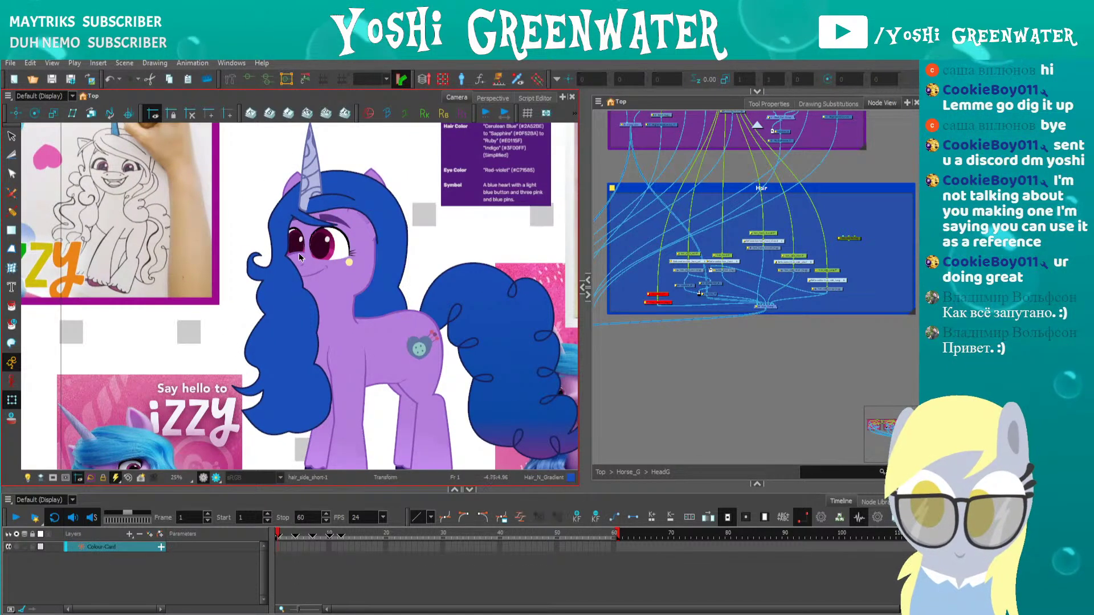
pyautogui.press('.')
pyautogui.press('.')
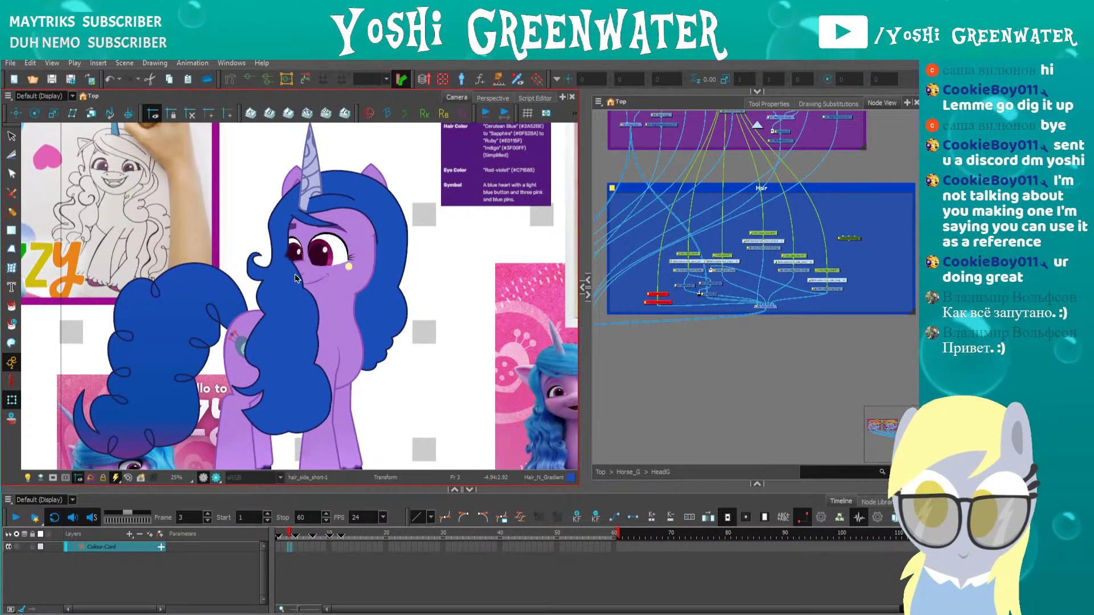
pyautogui.press('.')
pyautogui.press('.')
pyautogui.press('.')
pyautogui.press('.')
pyautogui.press('.')
pyautogui.press('.')
pyautogui.press('.')
pyautogui.press('.')
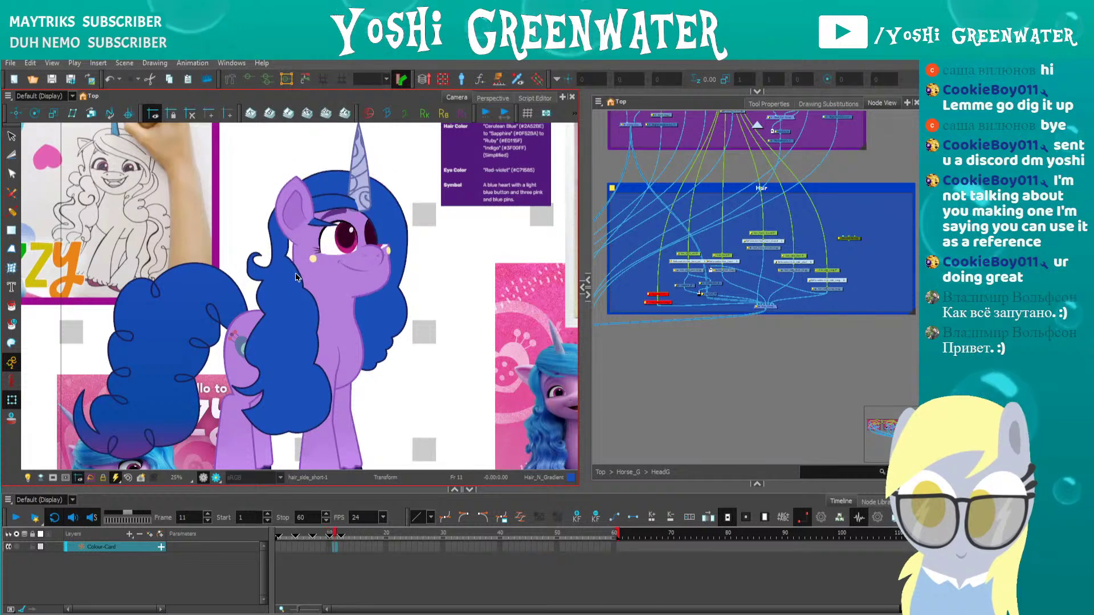
pyautogui.press(',')
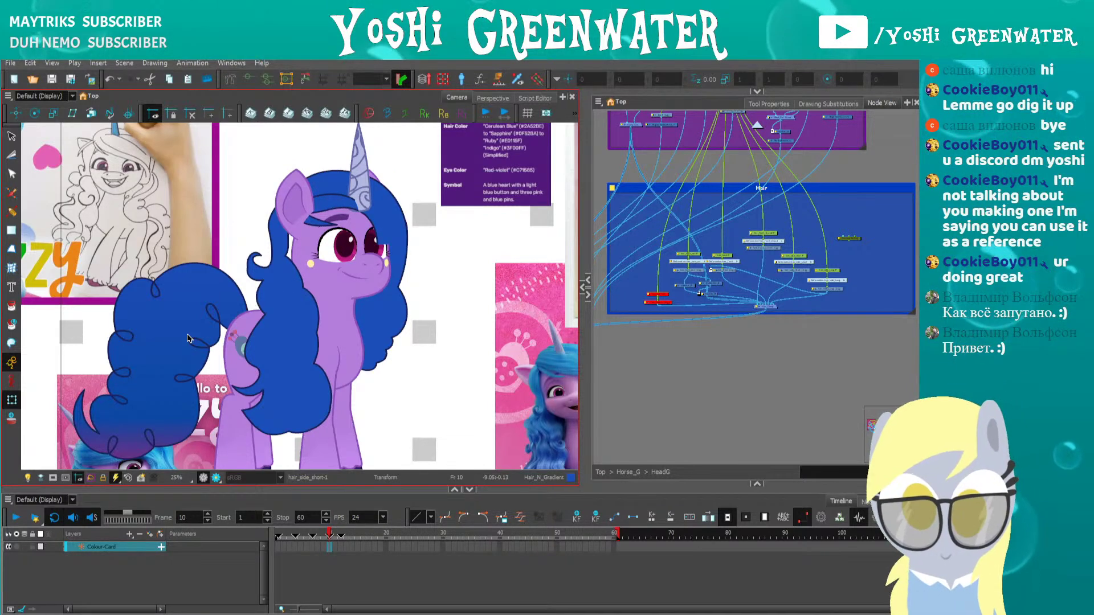
pyautogui.press(',')
pyautogui.press(',')
pyautogui.press(',')
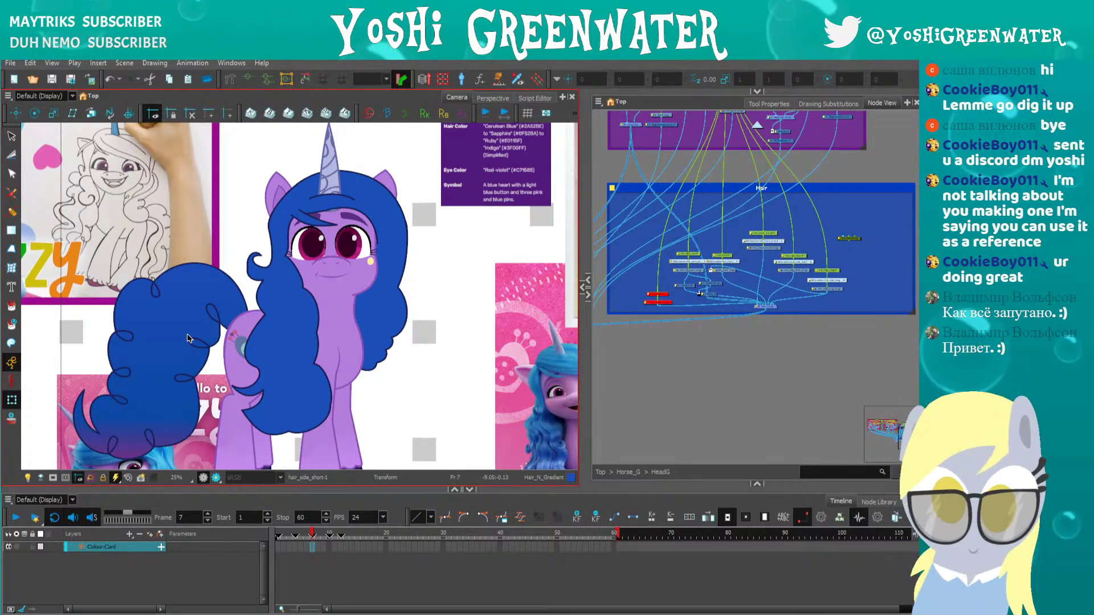
pyautogui.press(',')
pyautogui.press(',')
pyautogui.press(',')
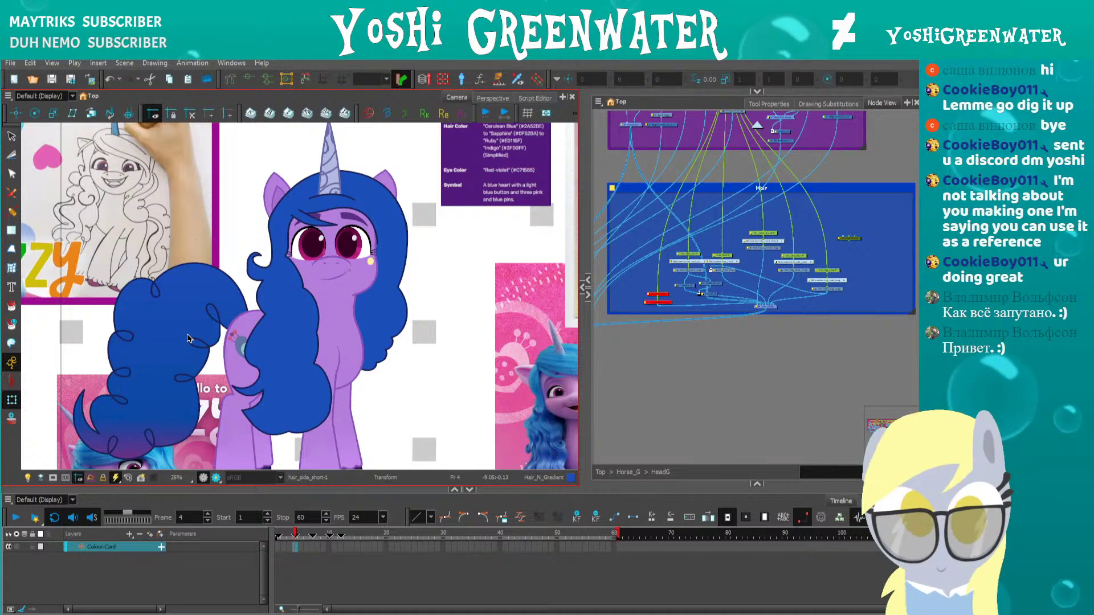
# Try turning the head with the mc_Head_12 controller on frame 60, then deselect it and return to frame 1
pyautogui.hotkey('shift', '.')
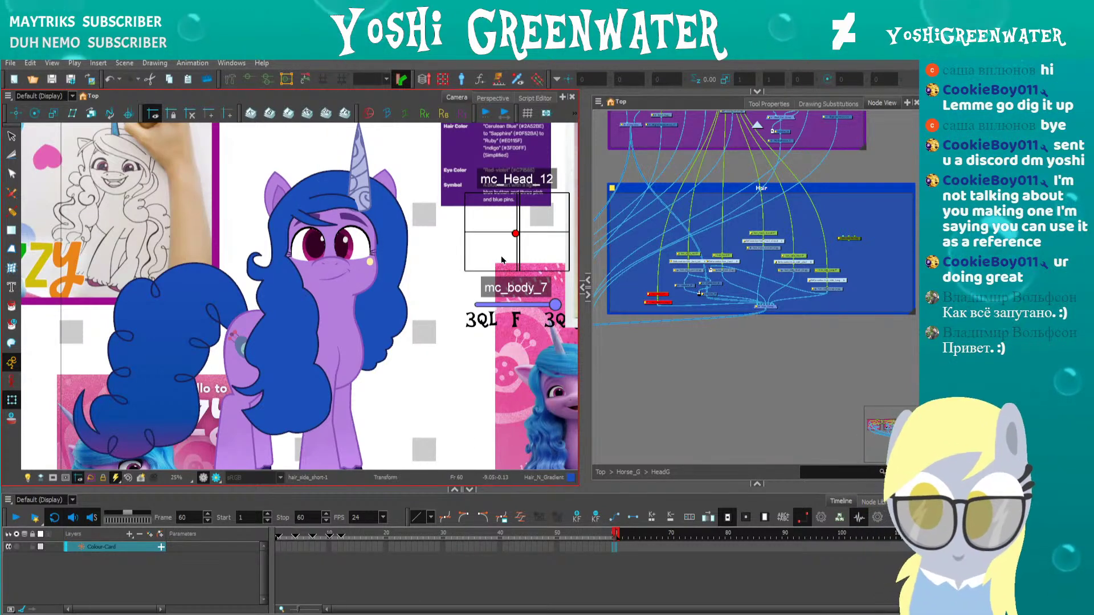
pyautogui.moveTo(515, 234)
pyautogui.mouseDown()
pyautogui.moveTo(542, 198)
pyautogui.moveTo(528, 215)
pyautogui.moveTo(488, 191)
pyautogui.moveTo(469, 240)
pyautogui.moveTo(496, 223)
pyautogui.mouseUp()
pyautogui.hotkey('ctrl', 'z')
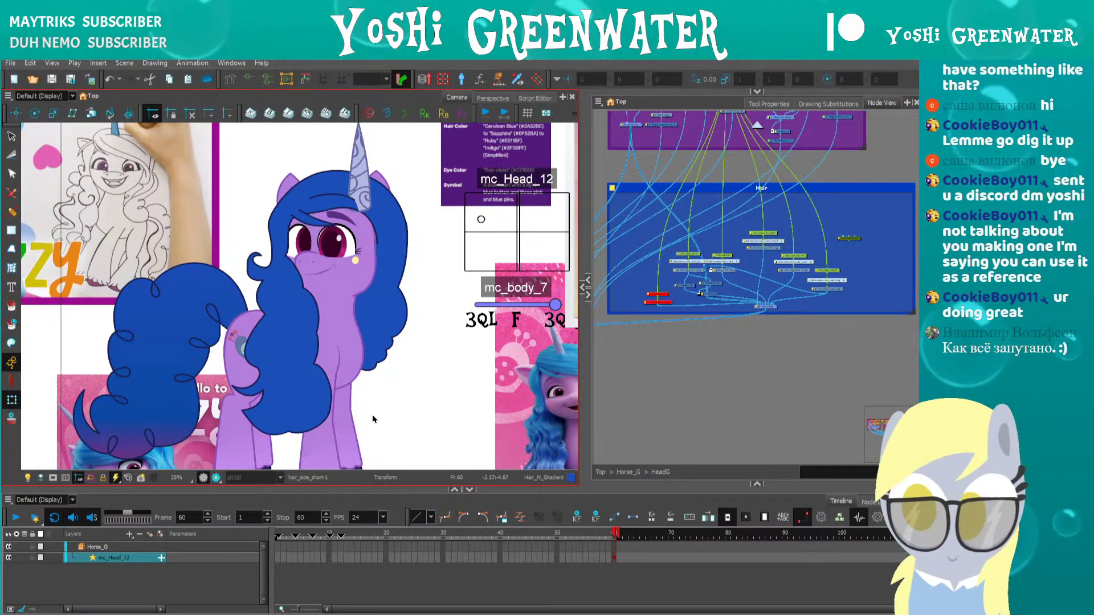
pyautogui.click(414, 427)
pyautogui.hotkey('shift', ',')
# Go to frame 4, select all nodes of the Hair backdrop and enlarge the timeline to show their layers
pyautogui.moveTo(242, 300); pyautogui.dragTo(269, 302)
pyautogui.press('.')
pyautogui.press('.')
pyautogui.press('.')
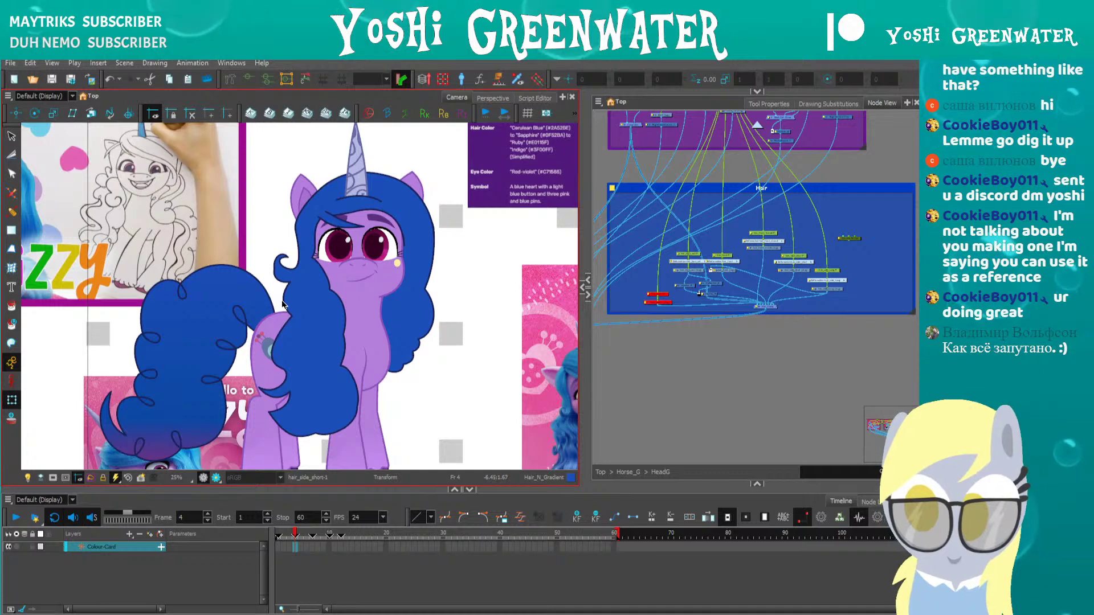
pyautogui.click(675, 329)
pyautogui.scroll(5, 638, 304)
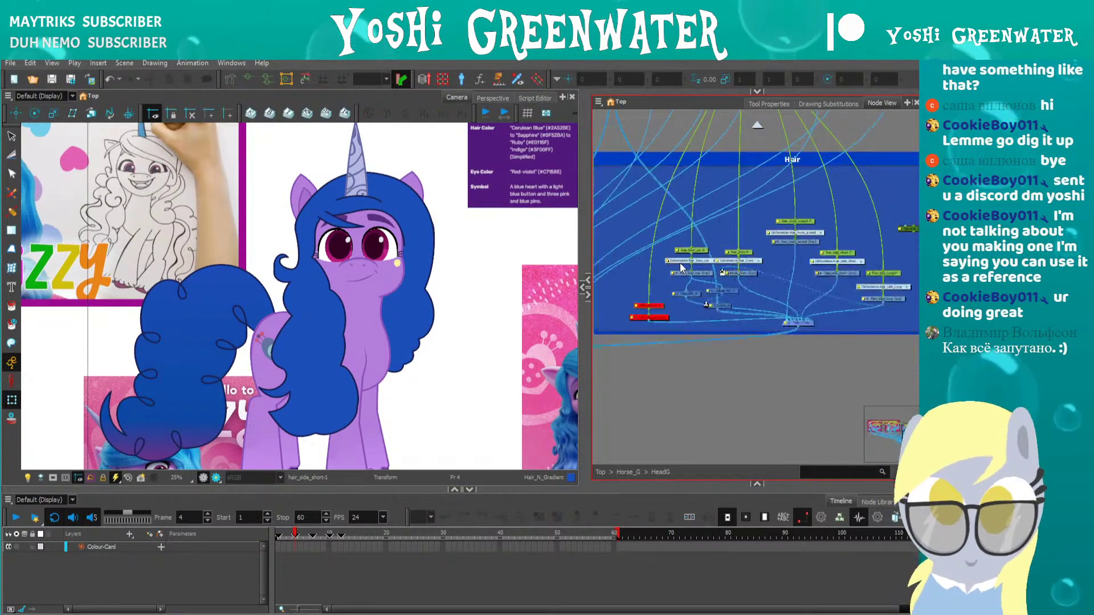
pyautogui.scroll(-5, 539, 306)
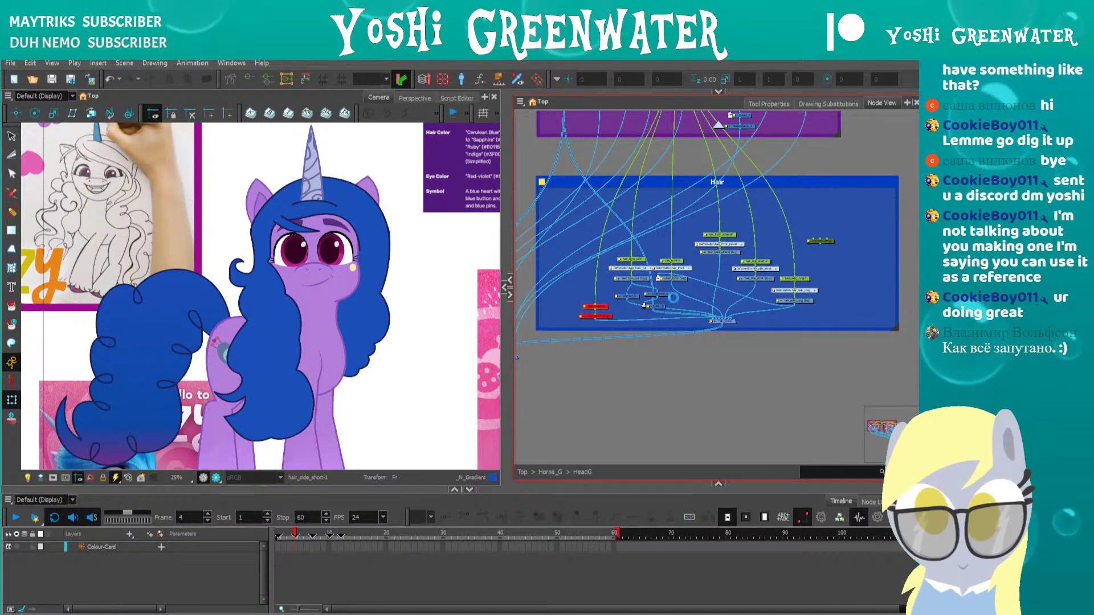
pyautogui.moveTo(595, 220); pyautogui.dragTo(813, 334)
pyautogui.moveTo(461, 488); pyautogui.dragTo(458, 375)
pyautogui.scroll(-1, 422, 285)
pyautogui.moveTo(440, 290); pyautogui.dragTo(416, 263)
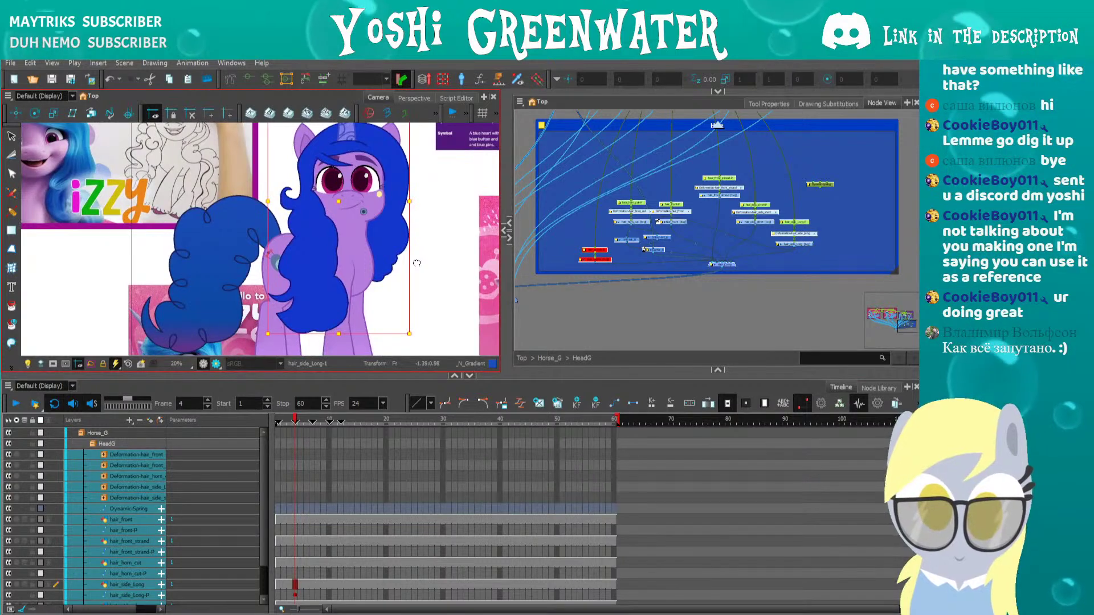
pyautogui.moveTo(247, 373); pyautogui.dragTo(274, 311)
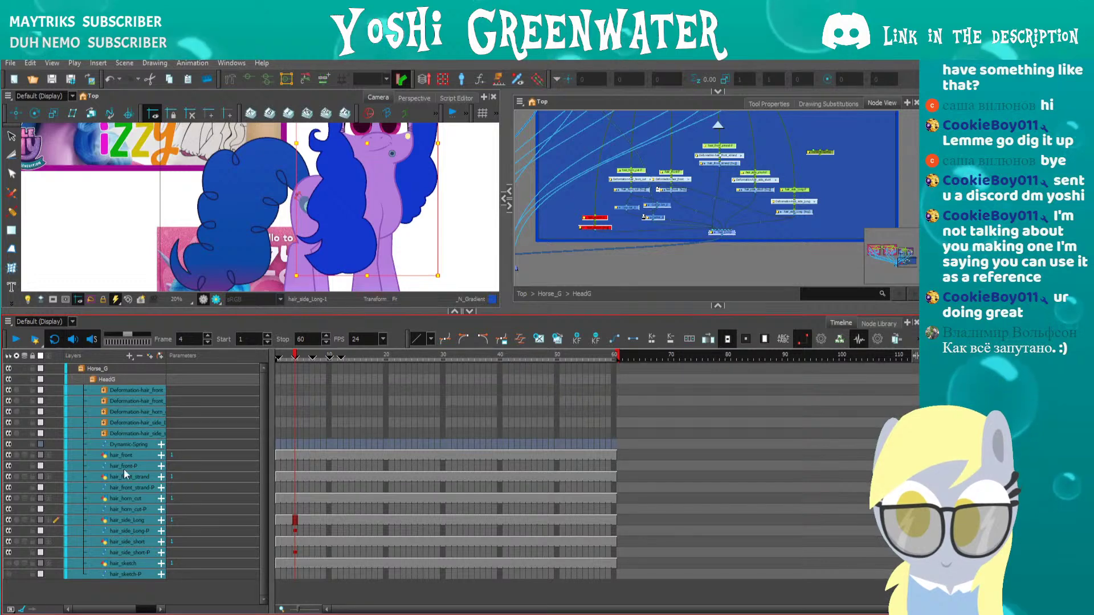
# Add keyframes at frame 4 on the hair_front-P, hair_front_strand-P, hair_horn_cut-P and hair_sketch-P pegs
pyautogui.click(115, 443)
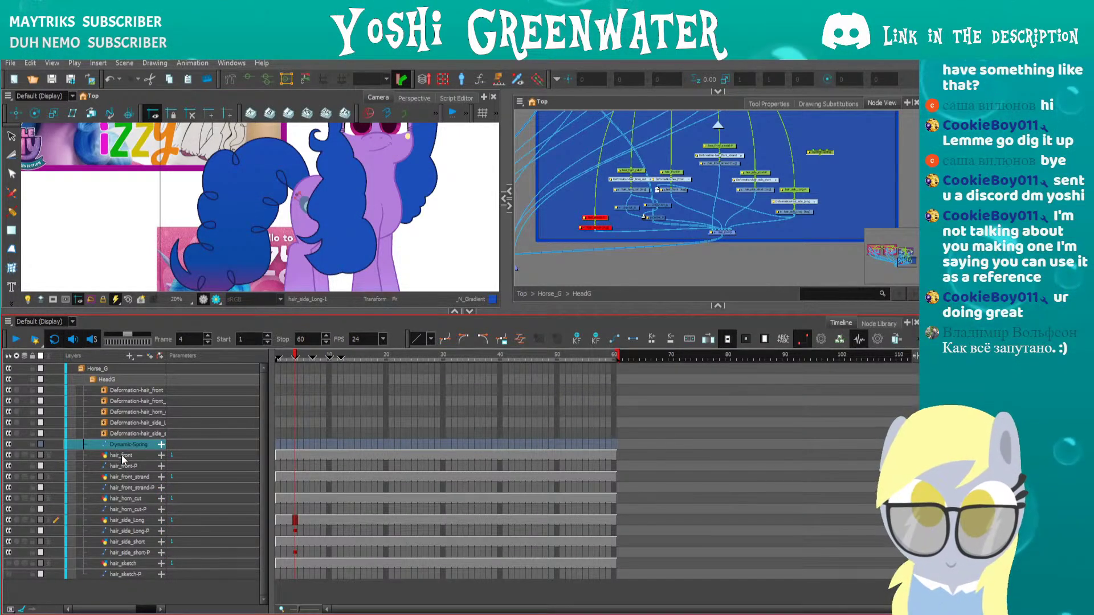
pyautogui.click(122, 466)
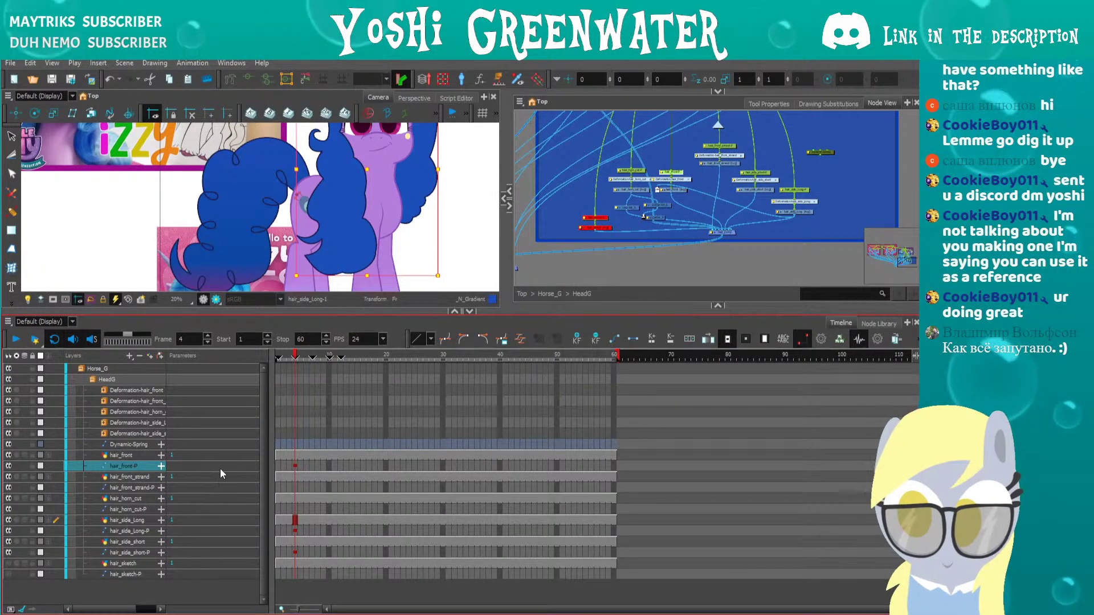
pyautogui.click(299, 487)
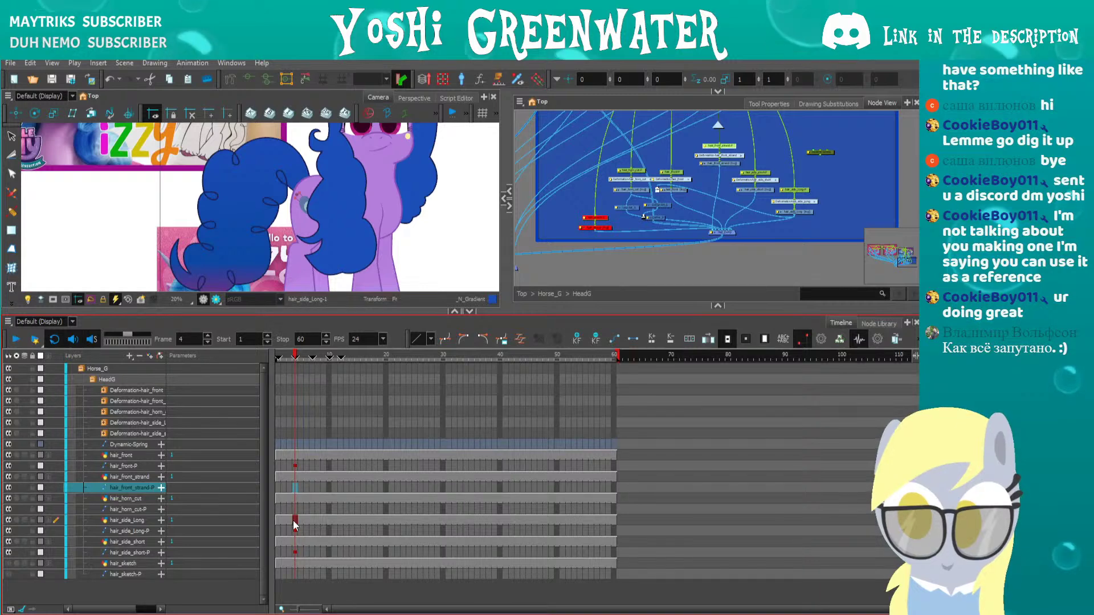
pyautogui.click(295, 511)
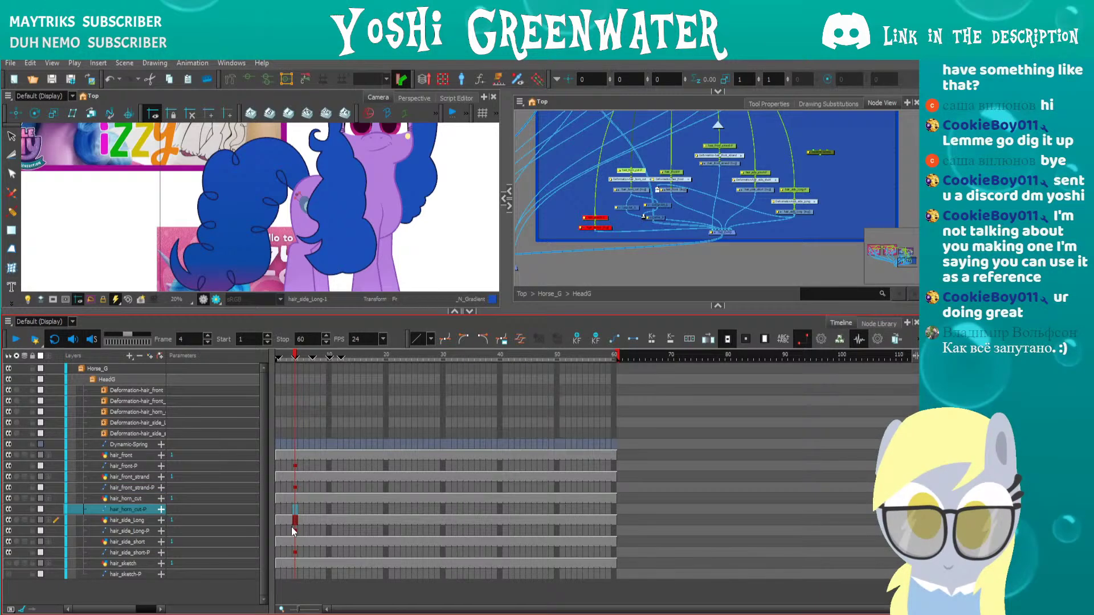
pyautogui.click(295, 574)
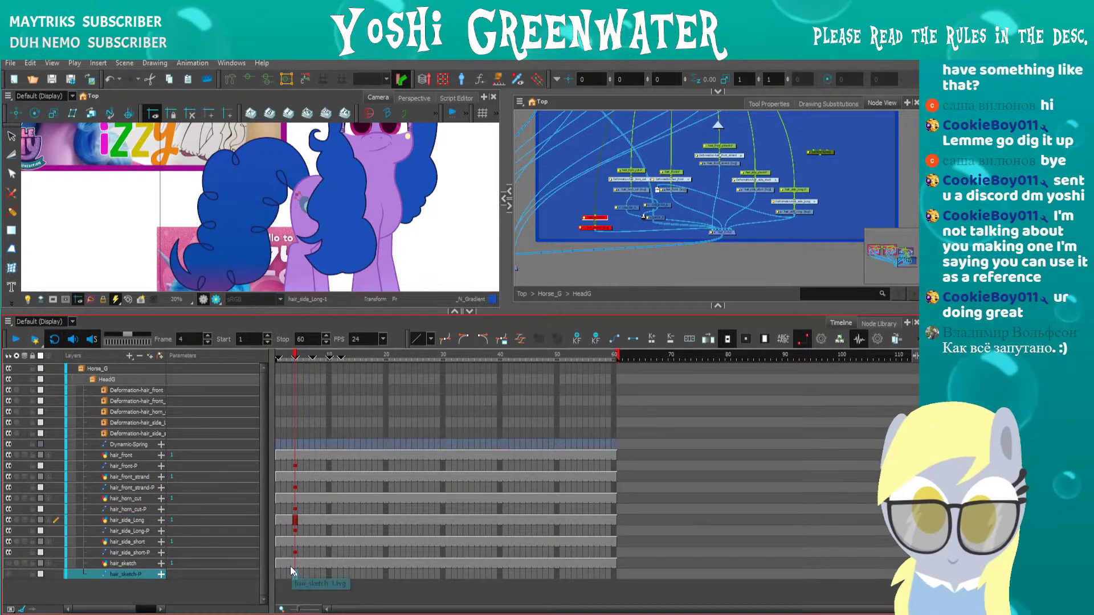
# Add keyframes at frame 1 on all six hair pegs, from hair_front-P to hair_sketch-P
pyautogui.moveTo(595, 255); pyautogui.dragTo(598, 256)
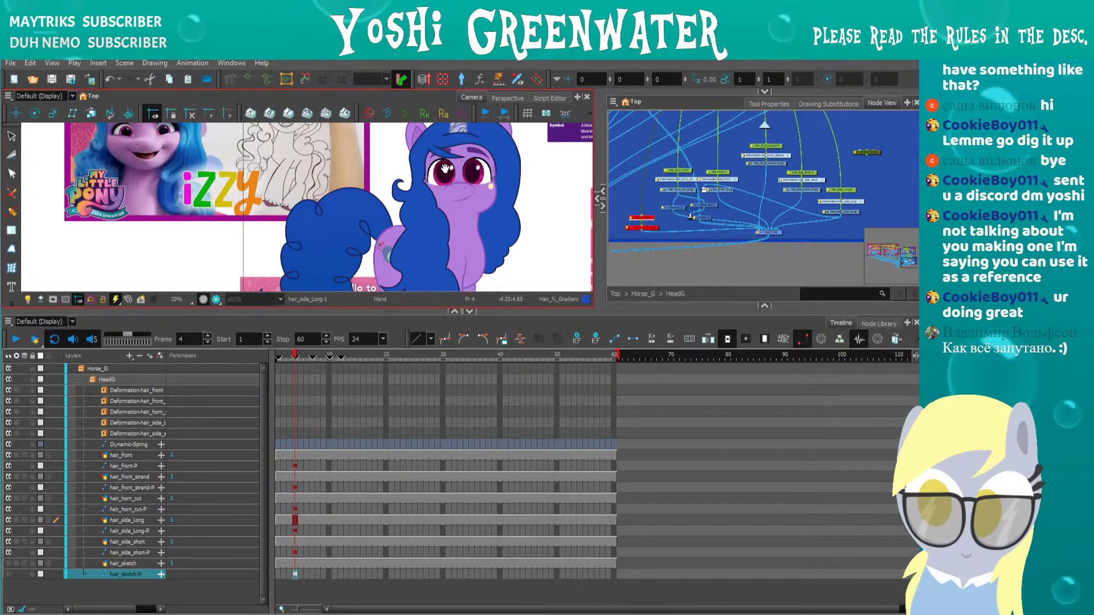
pyautogui.moveTo(404, 311); pyautogui.dragTo(401, 323)
pyautogui.press(',')
pyautogui.press(',')
pyautogui.press(',')
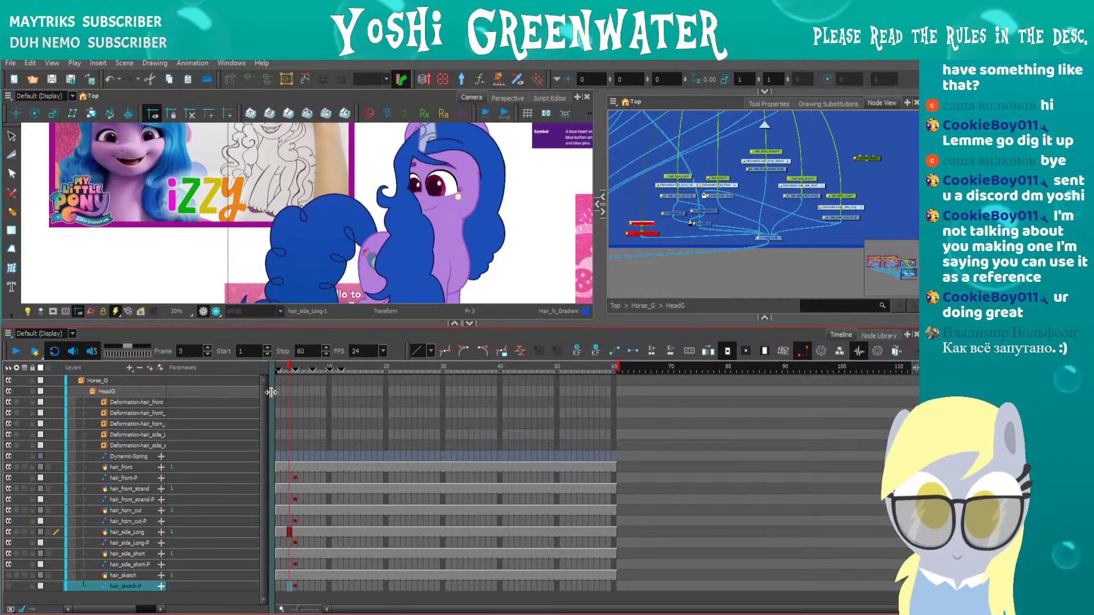
pyautogui.click(278, 478)
pyautogui.click(279, 500)
pyautogui.click(279, 522)
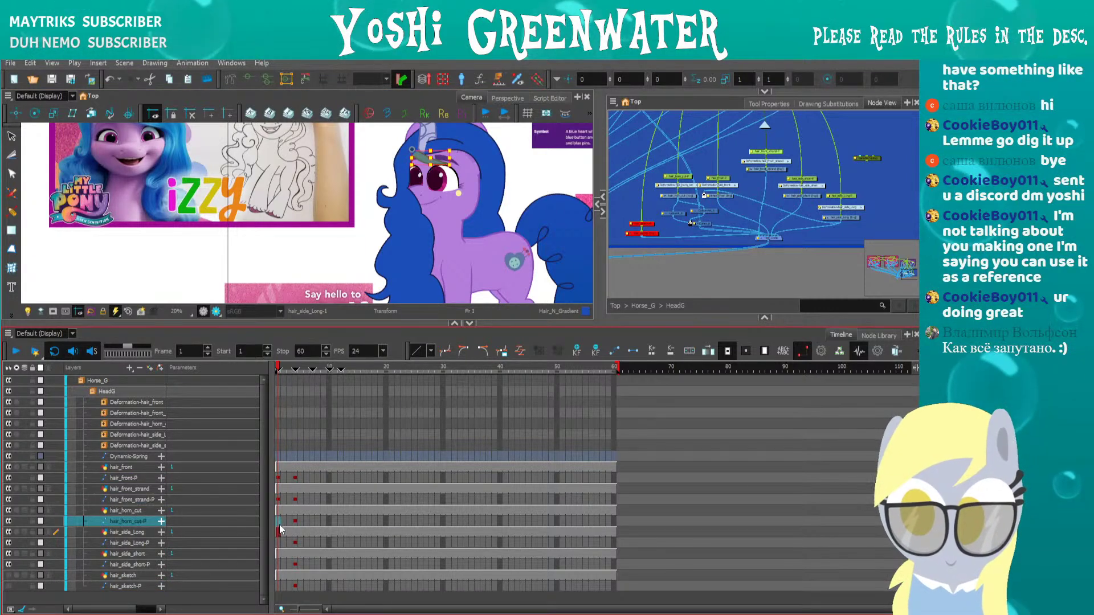
pyautogui.click(278, 542)
pyautogui.click(278, 564)
pyautogui.click(279, 586)
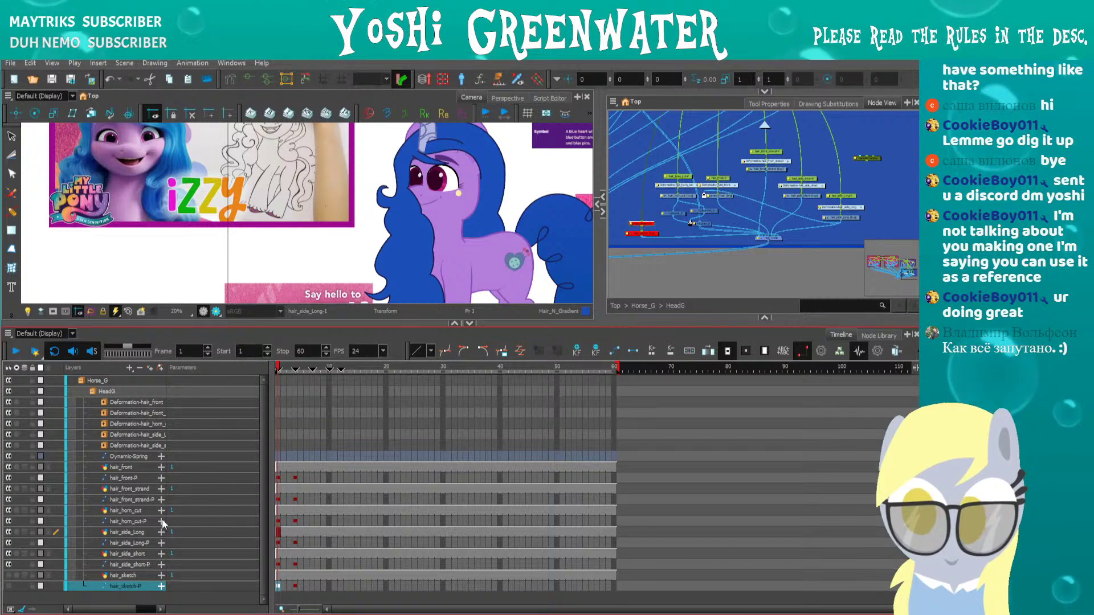
# Add keyframes at frames 1 and 4 on the Curve and Offset nodes inside the Deformation-hair_horn_cut group
pyautogui.scroll(5, 684, 192)
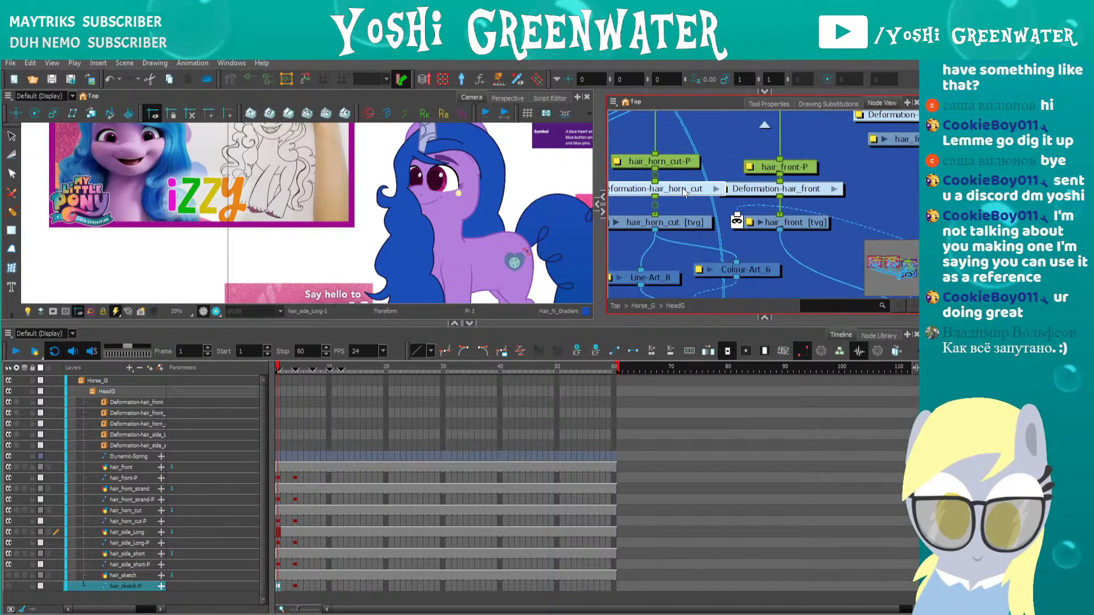
pyautogui.doubleClick(683, 192)
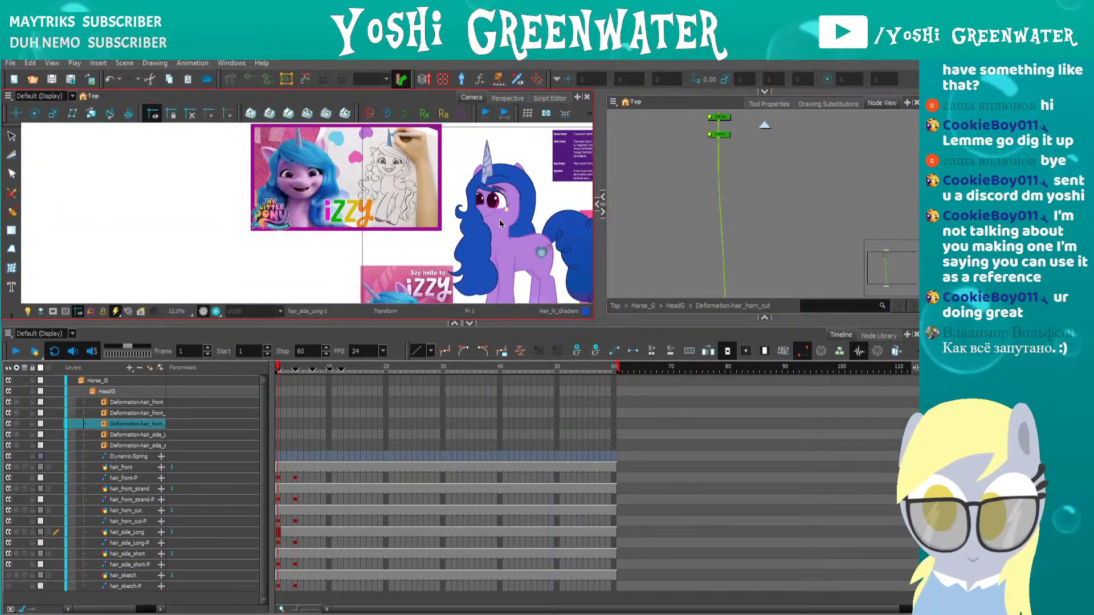
pyautogui.moveTo(661, 246); pyautogui.dragTo(641, 206)
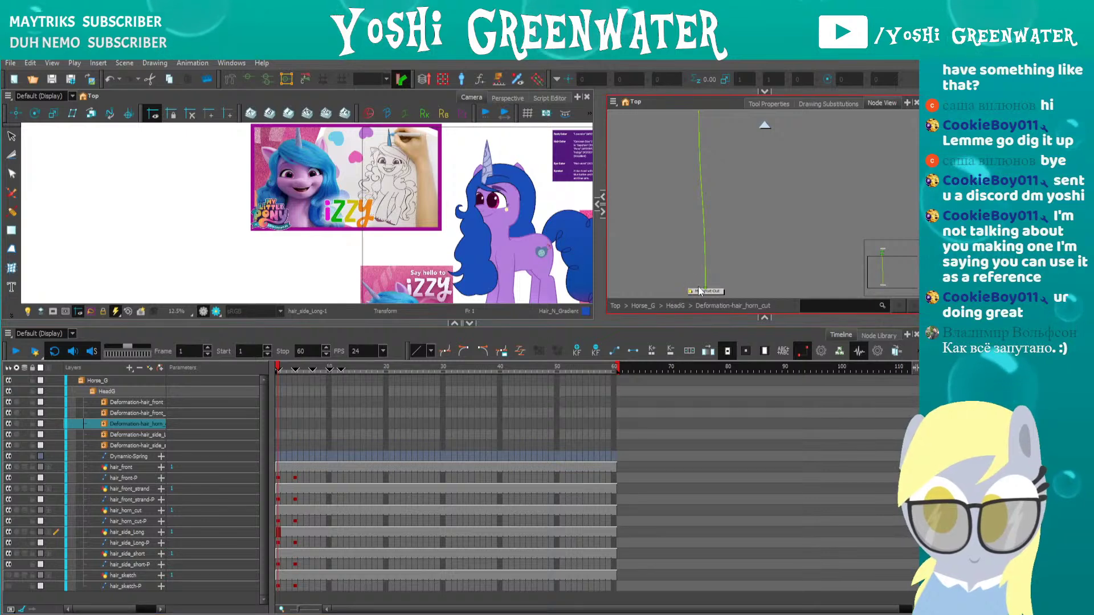
pyautogui.moveTo(662, 161); pyautogui.dragTo(719, 146)
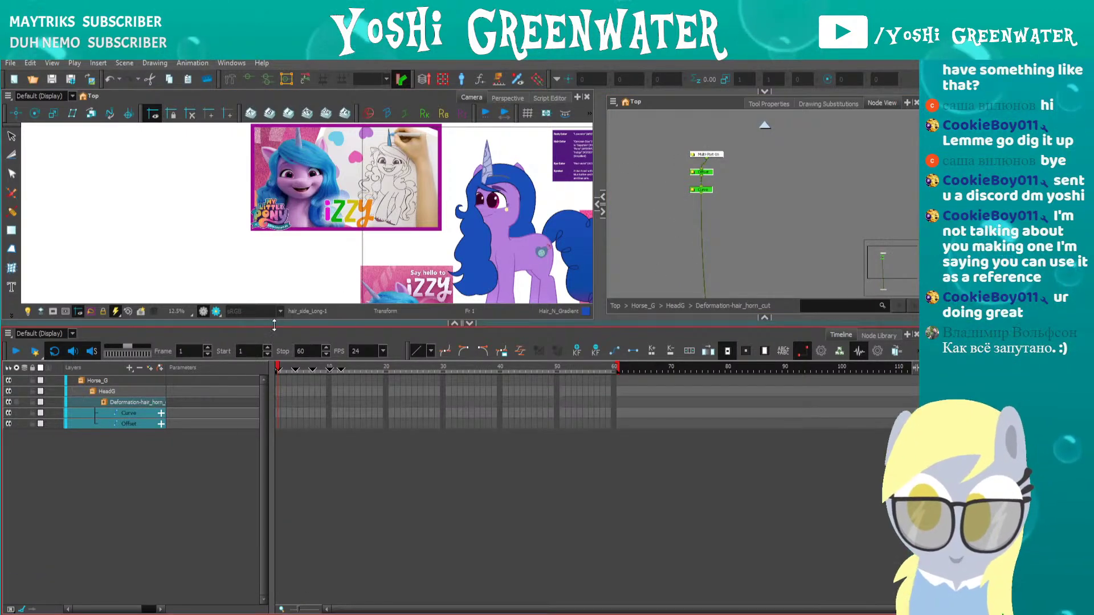
pyautogui.moveTo(274, 325); pyautogui.dragTo(277, 378)
pyautogui.moveTo(289, 426); pyautogui.dragTo(296, 426)
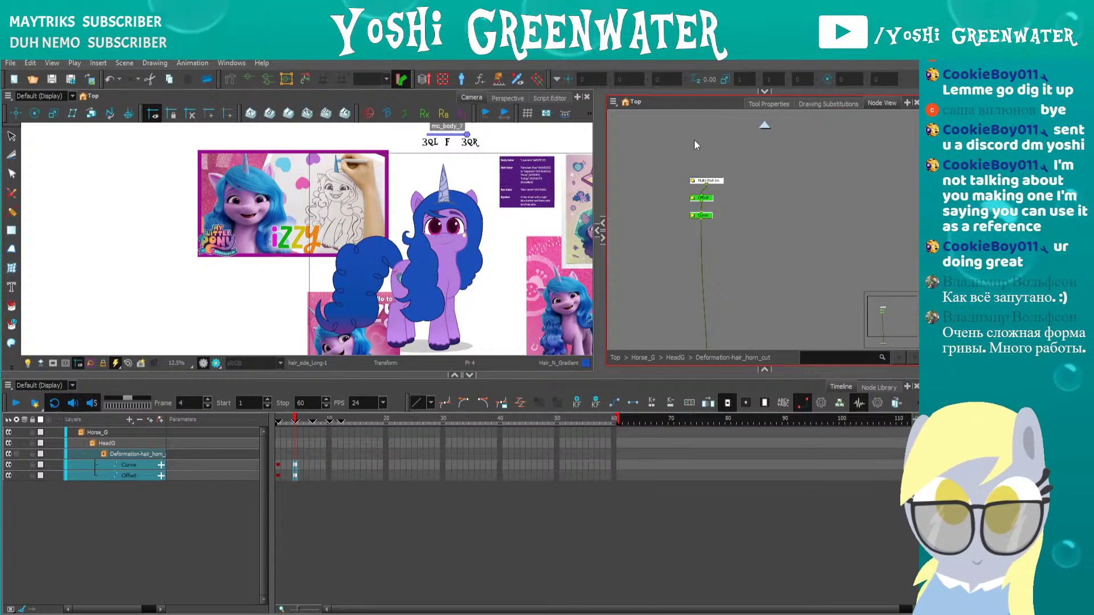
pyautogui.moveTo(721, 131); pyautogui.dragTo(696, 141)
pyautogui.click(765, 125)
# Add keyframes at frames 4 and 1 on all the curve and offset nodes of the Deformation-hair_front group
pyautogui.moveTo(769, 243); pyautogui.dragTo(655, 217)
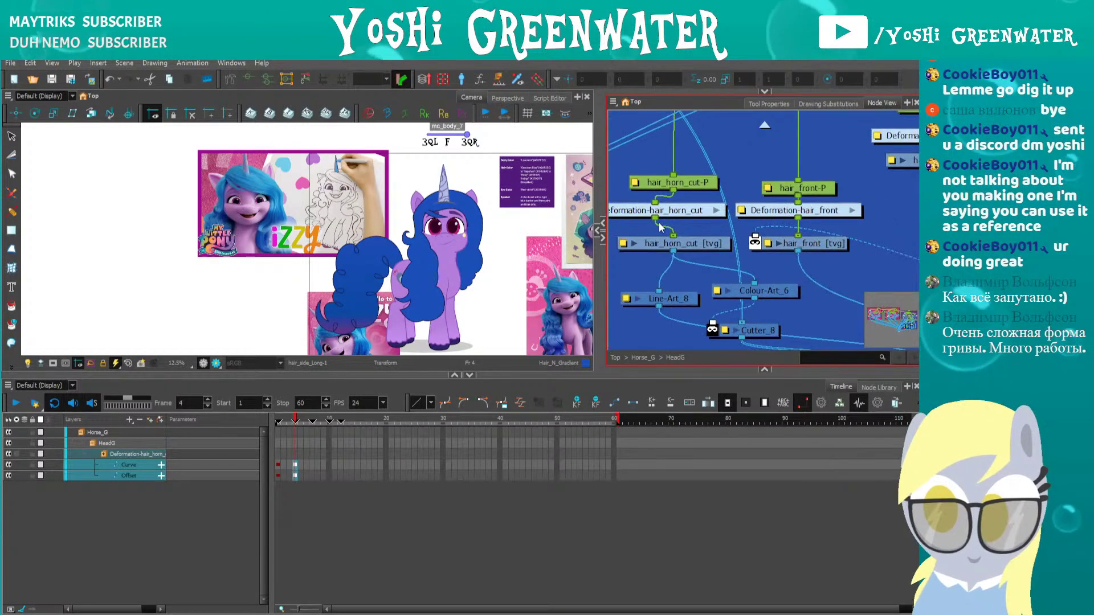
pyautogui.click(851, 212)
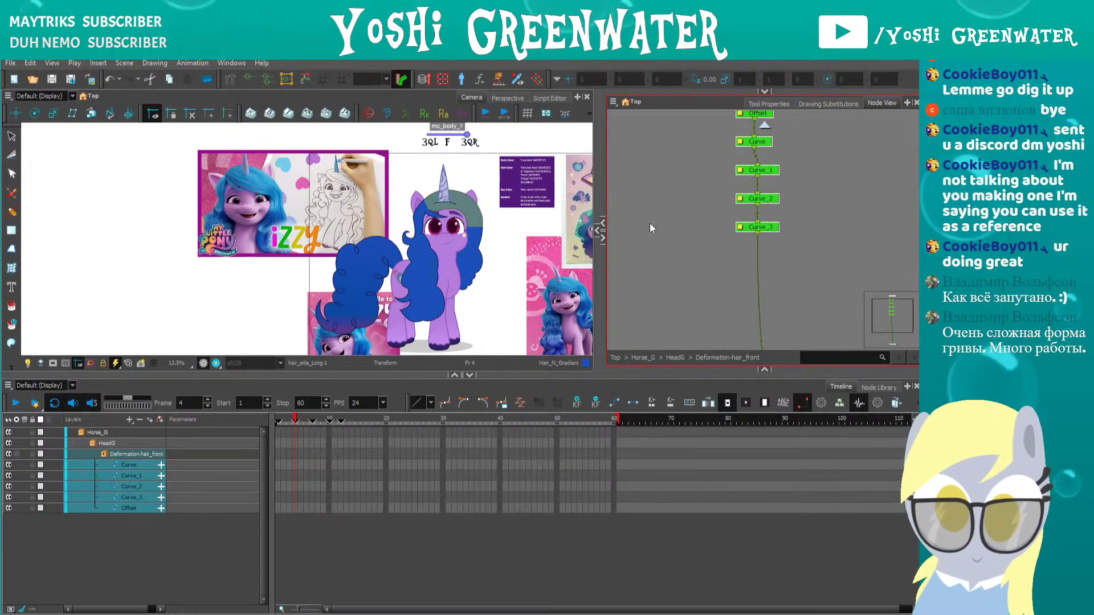
pyautogui.press('F6')
pyautogui.moveTo(295, 421); pyautogui.dragTo(278, 420)
pyautogui.press('F6')
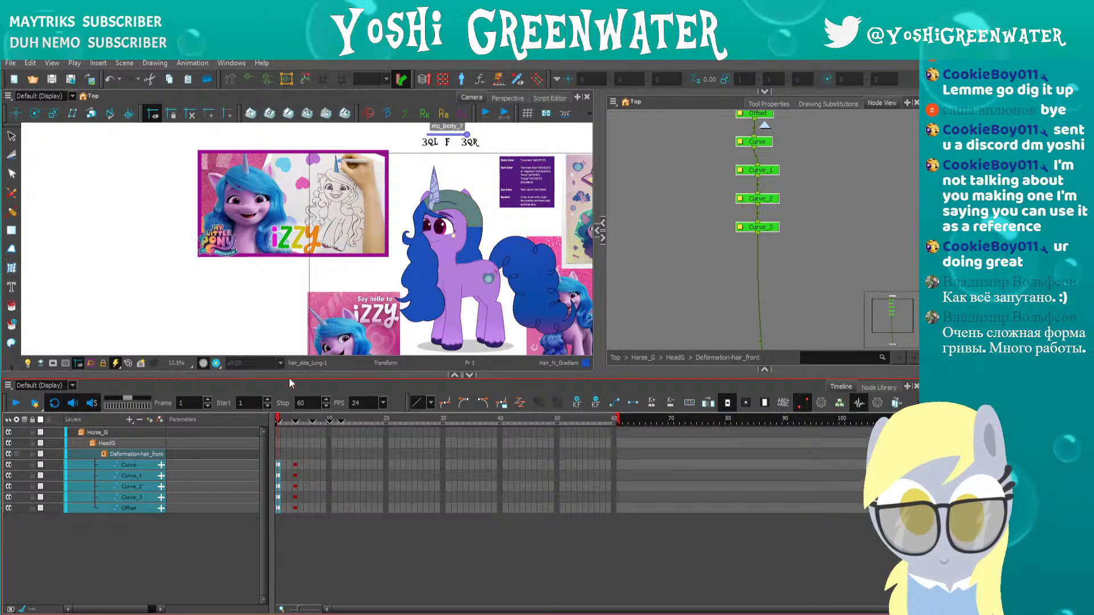
# Add keyframes at frames 1 and 4 on the curve and offset nodes of the Deformation-hair_front_strand group
pyautogui.click(765, 125)
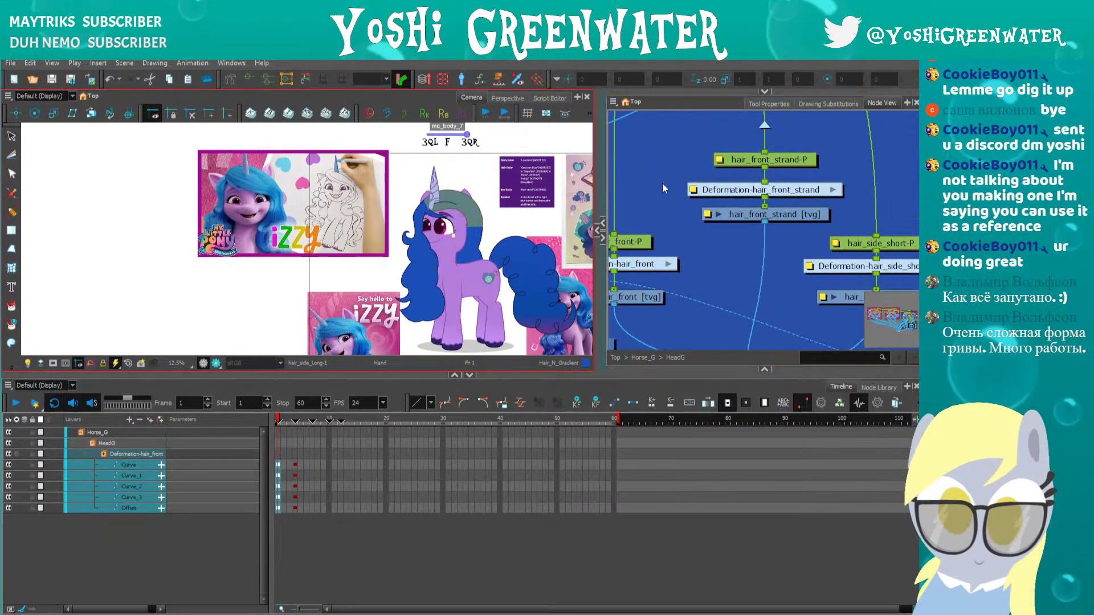
pyautogui.click(832, 191)
pyautogui.moveTo(723, 193); pyautogui.dragTo(721, 265)
pyautogui.hotkey('ctrl', 'a')
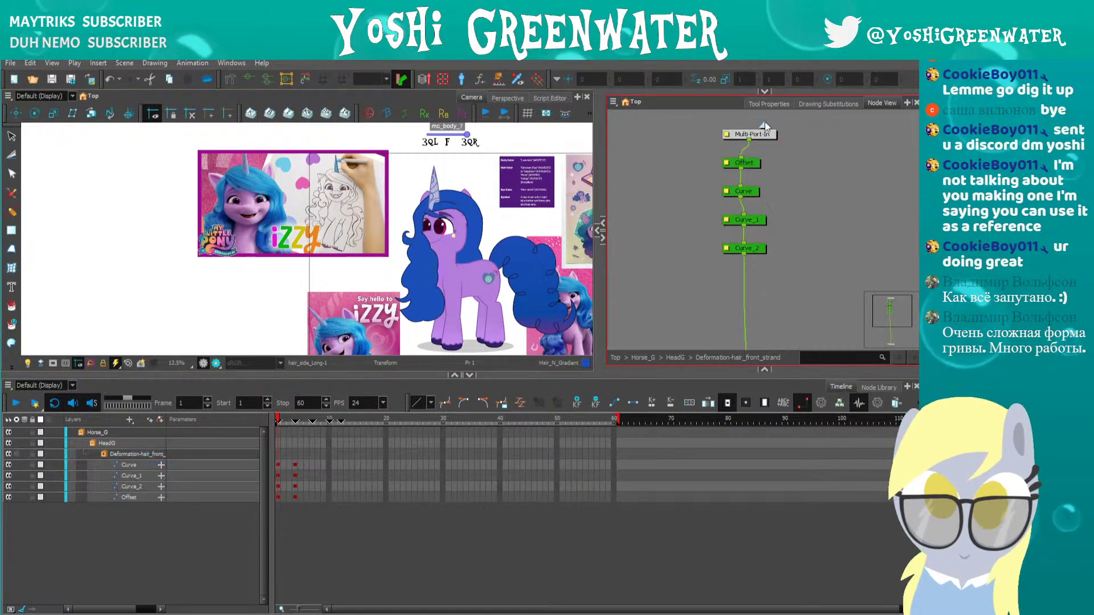
# Add keyframes at frames 1 and 4 on the Curve and Offset nodes inside the Deformation-hair_side_short group
pyautogui.click(764, 124)
pyautogui.moveTo(586, 102); pyautogui.dragTo(562, 99)
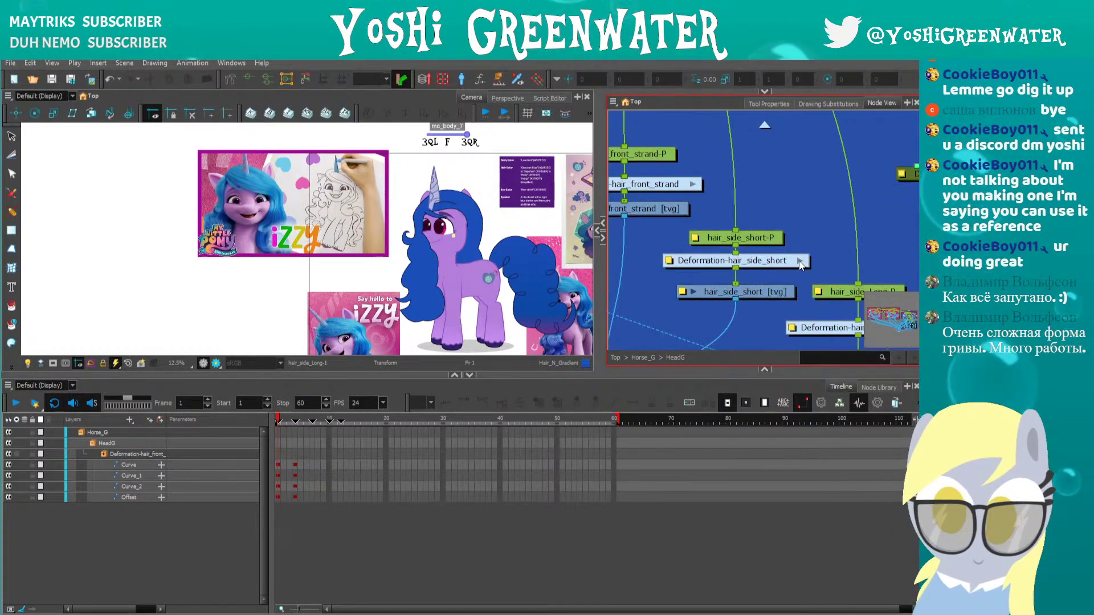
pyautogui.click(804, 262)
pyautogui.hotkey('shift', 'm')
pyautogui.hotkey('ctrl', 'a')
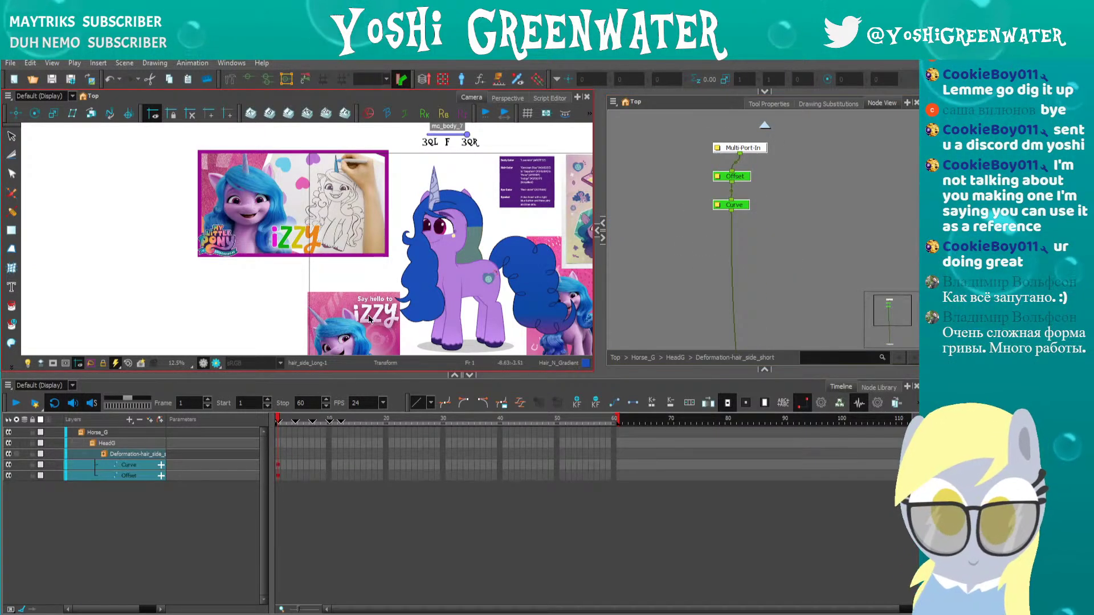
pyautogui.click(295, 420)
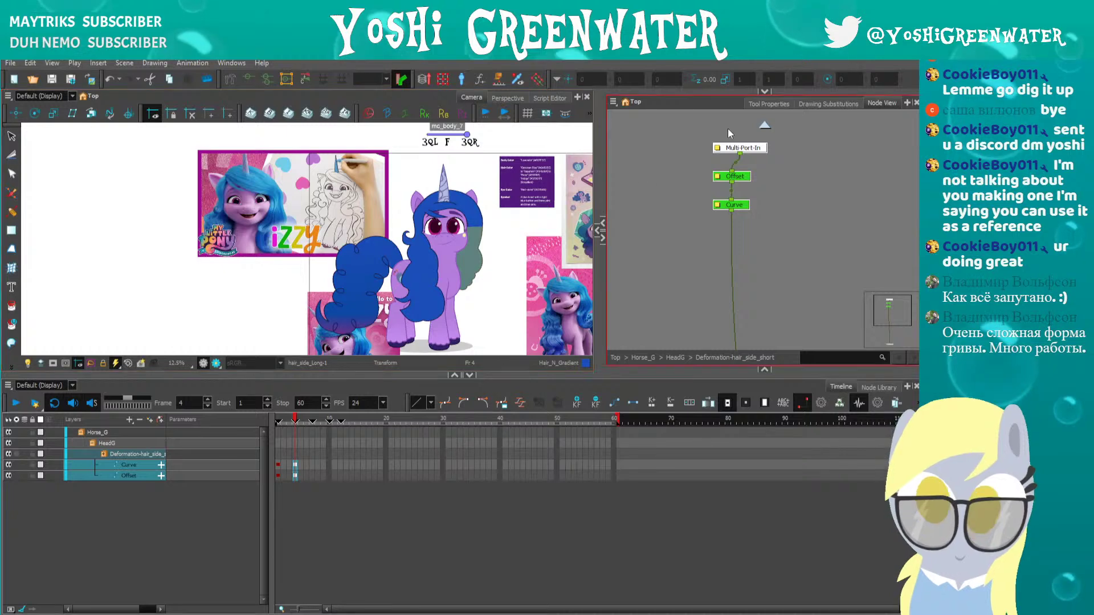
# Add keyframes at frames 4 and 1 on the Curve and Offset nodes inside the Deformation-hair_side_Long group
pyautogui.click(781, 139)
pyautogui.moveTo(781, 139); pyautogui.dragTo(722, 146)
pyautogui.click(764, 124)
pyautogui.moveTo(815, 251); pyautogui.dragTo(654, 295)
pyautogui.click(812, 251)
pyautogui.hotkey('ctrl', 'a')
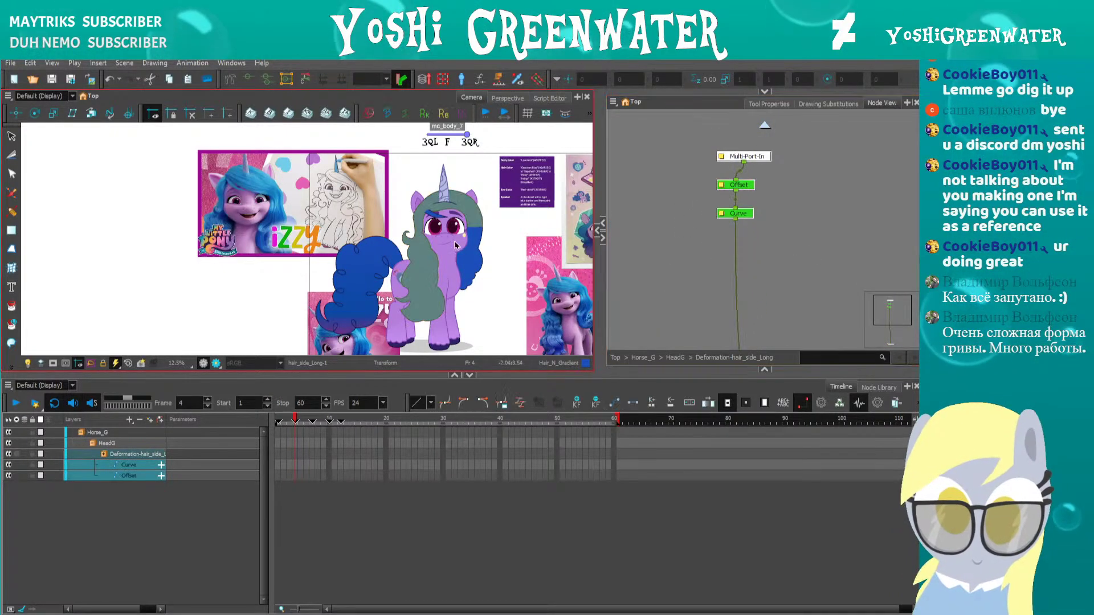
pyautogui.click(278, 422)
pyautogui.click(268, 342)
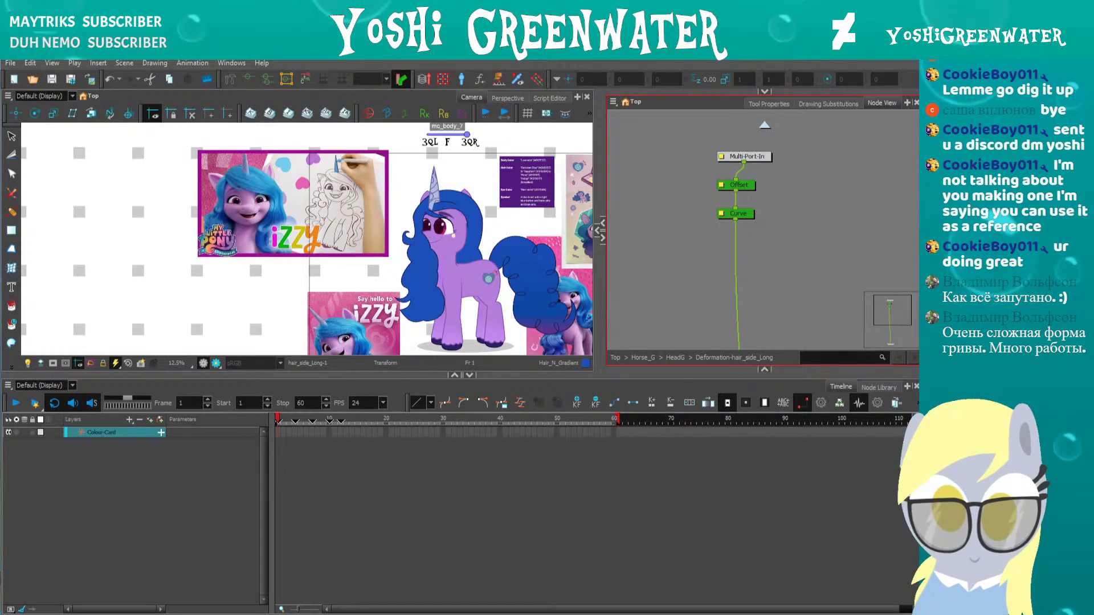
pyautogui.rightClick(809, 370)
pyautogui.click(842, 405)
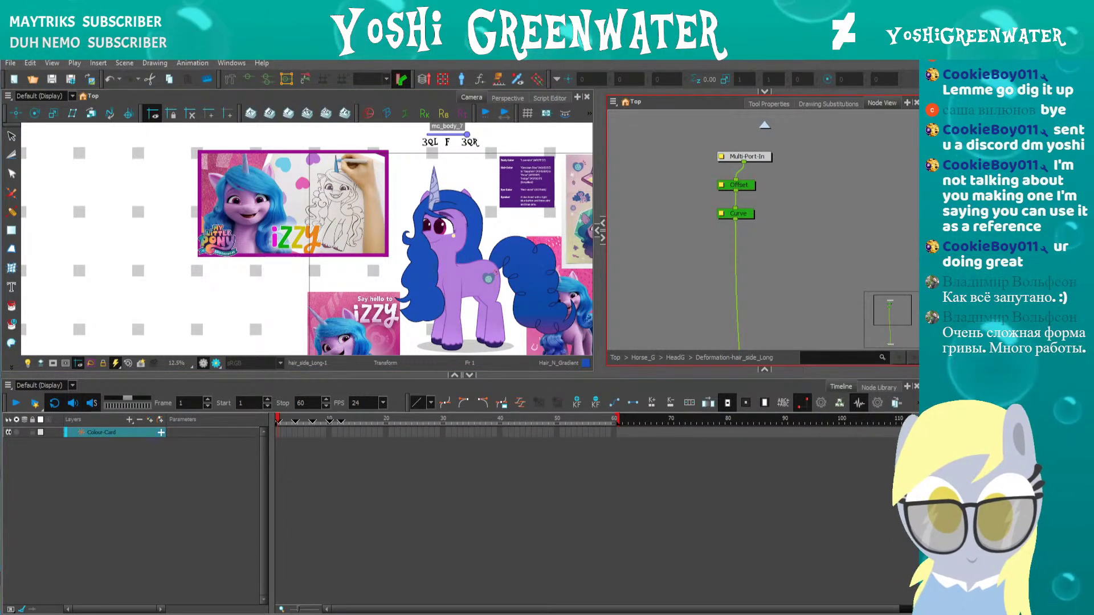
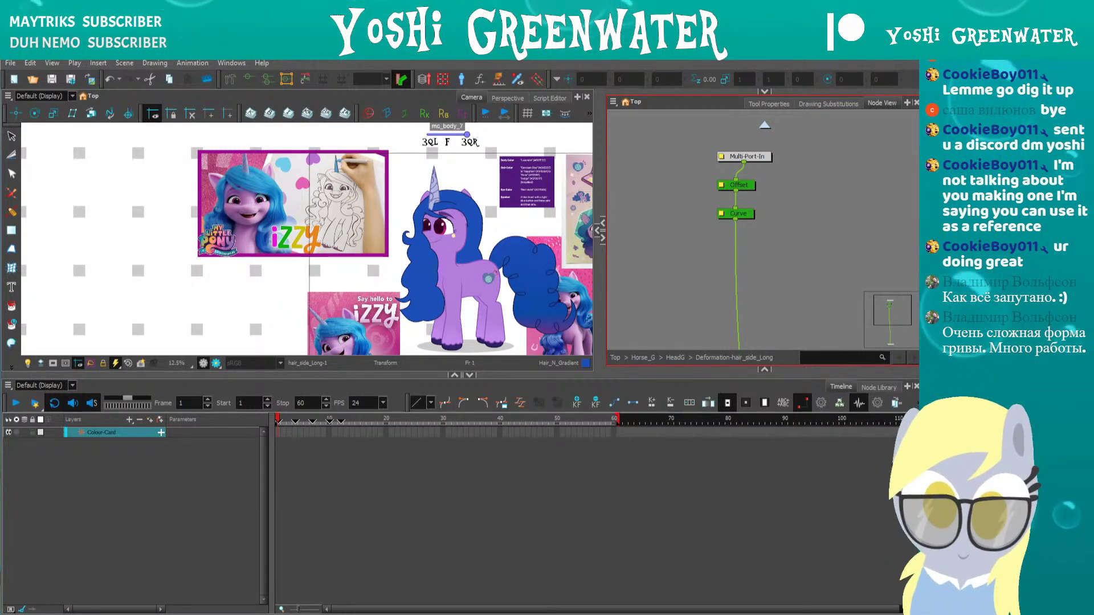
# Return to the HeadG network and look over the hair_front and hair_horn_cut nodes and pegs
pyautogui.click(763, 123)
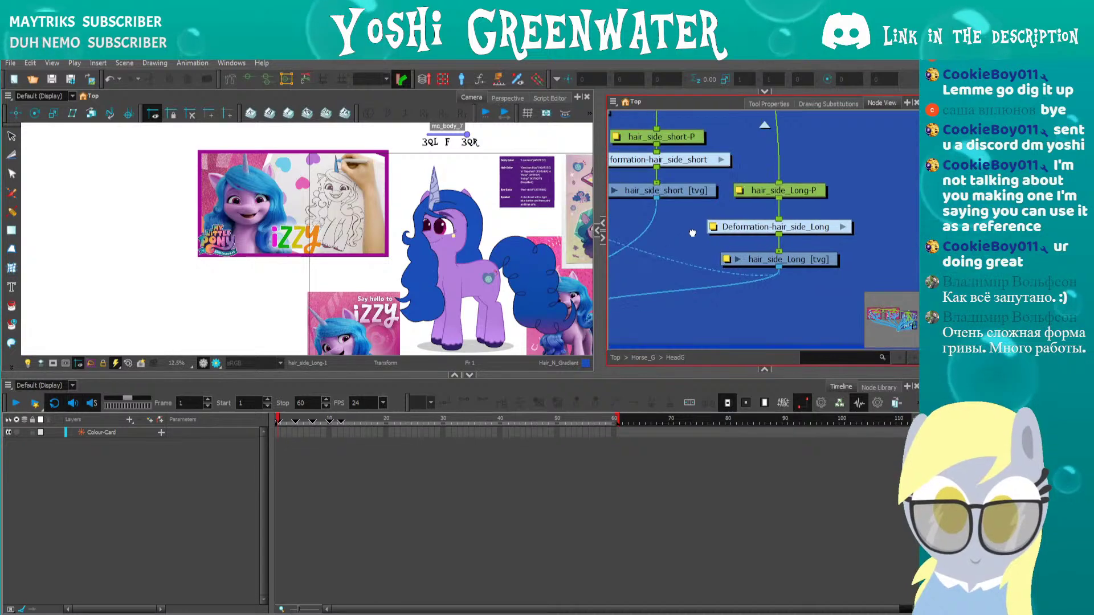
pyautogui.scroll(-5, 744, 231)
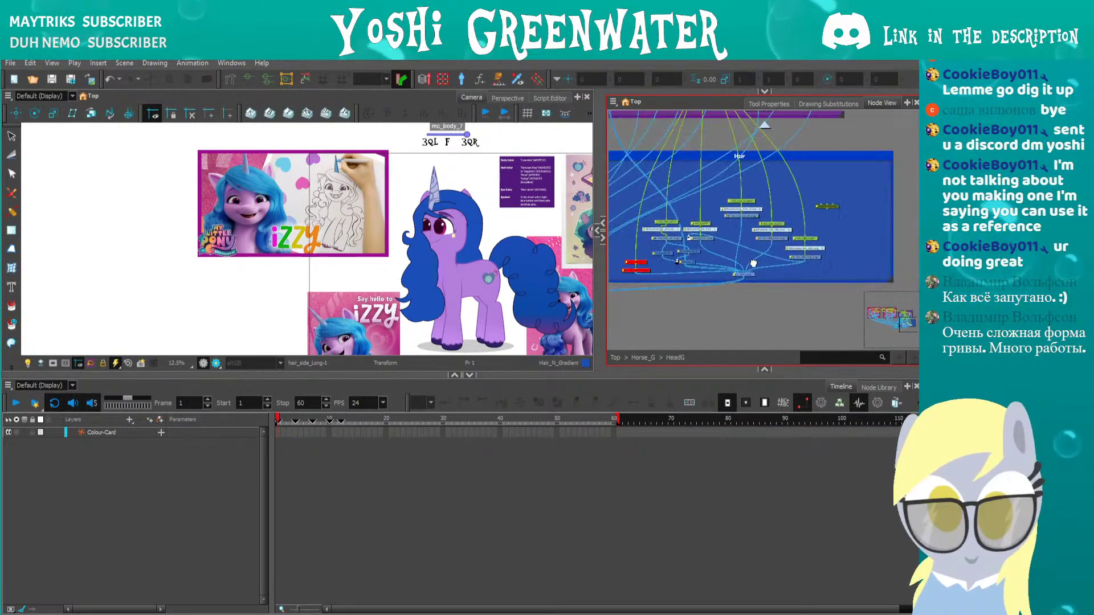
pyautogui.scroll(2, 816, 289)
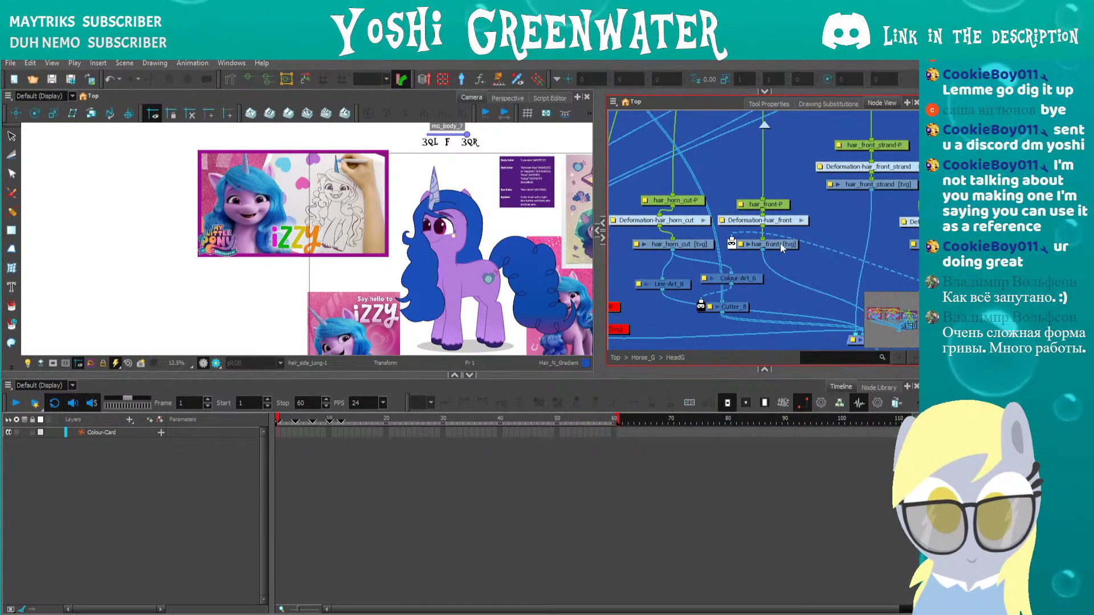
pyautogui.moveTo(782, 248); pyautogui.dragTo(787, 255)
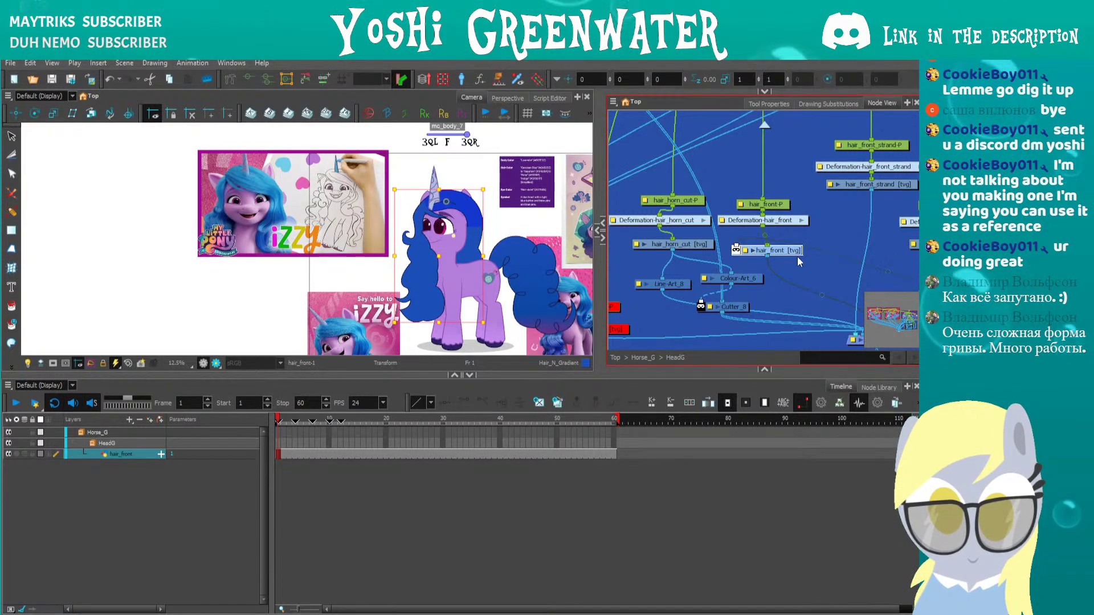
pyautogui.moveTo(779, 243); pyautogui.dragTo(778, 246)
pyautogui.moveTo(691, 265); pyautogui.dragTo(771, 264)
pyautogui.moveTo(766, 204); pyautogui.dragTo(753, 199)
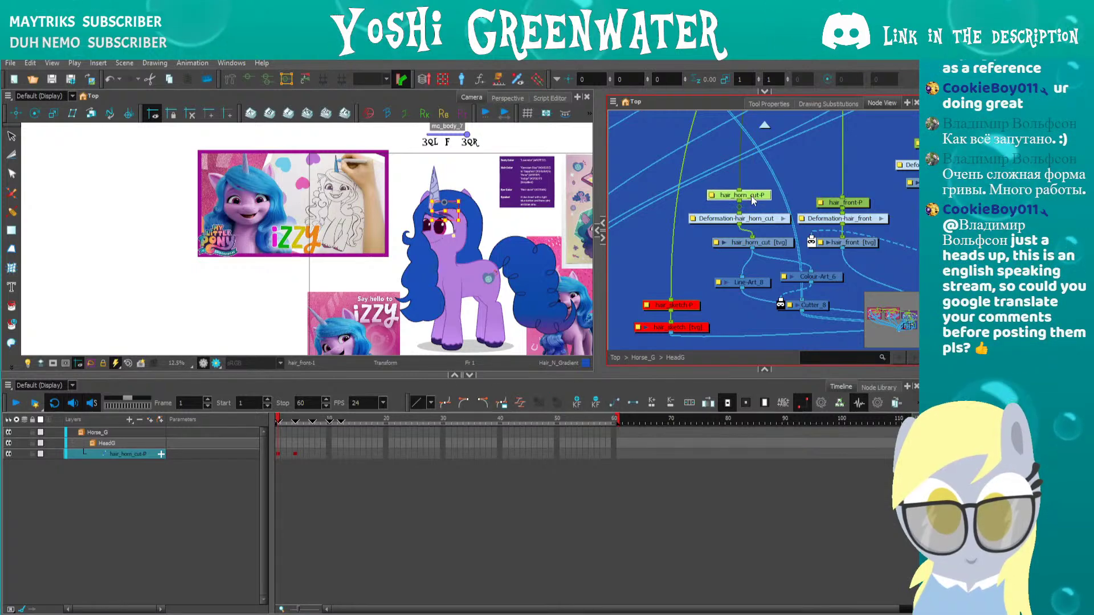
pyautogui.click(693, 270)
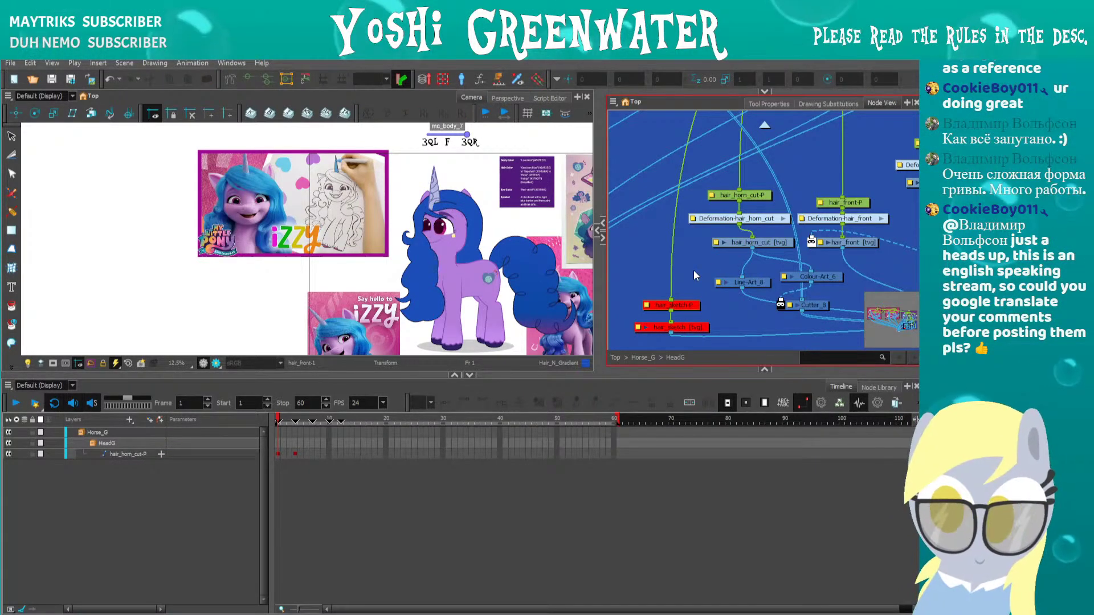
pyautogui.moveTo(445, 375); pyautogui.dragTo(445, 440)
pyautogui.press('space')
pyautogui.moveTo(428, 327); pyautogui.dragTo(356, 322)
pyautogui.click(351, 349)
pyautogui.scroll(2, 351, 349)
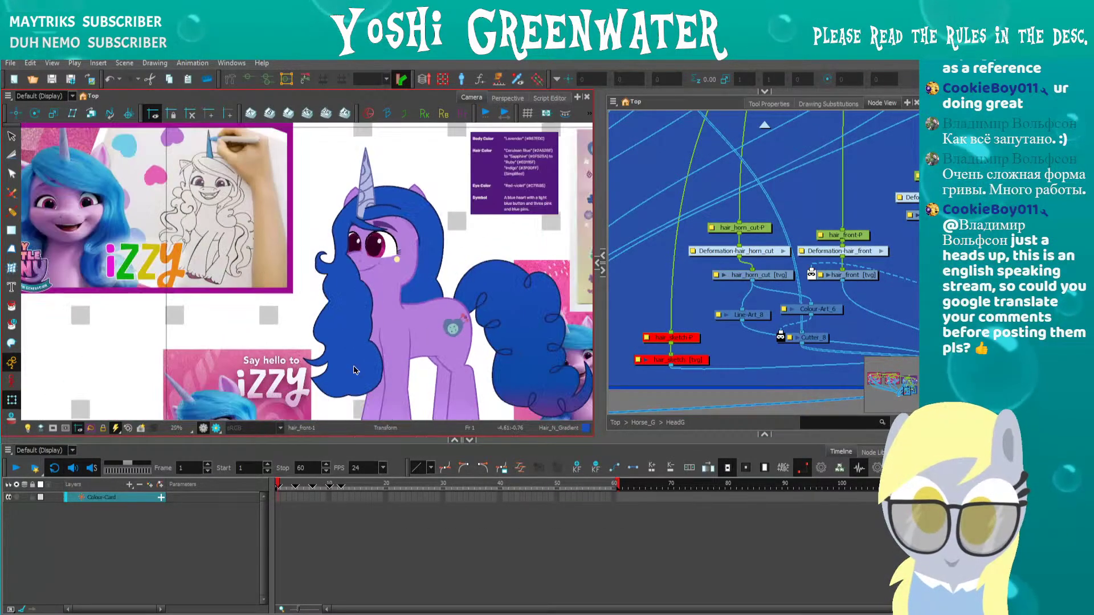
pyautogui.moveTo(602, 285); pyautogui.dragTo(625, 285)
pyautogui.scroll(-5, 678, 302)
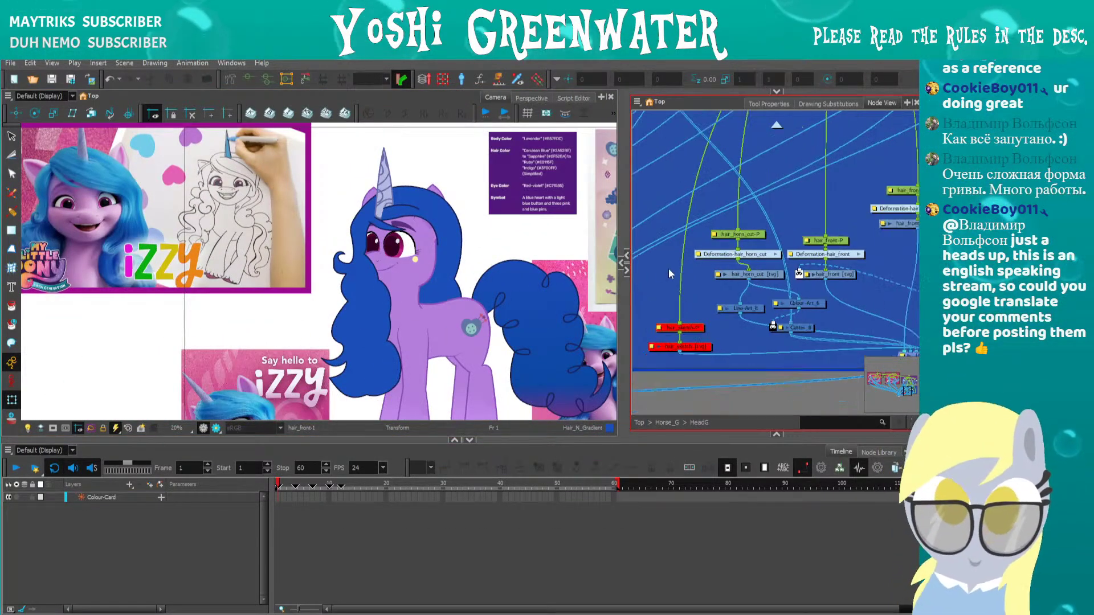
pyautogui.scroll(4, 739, 282)
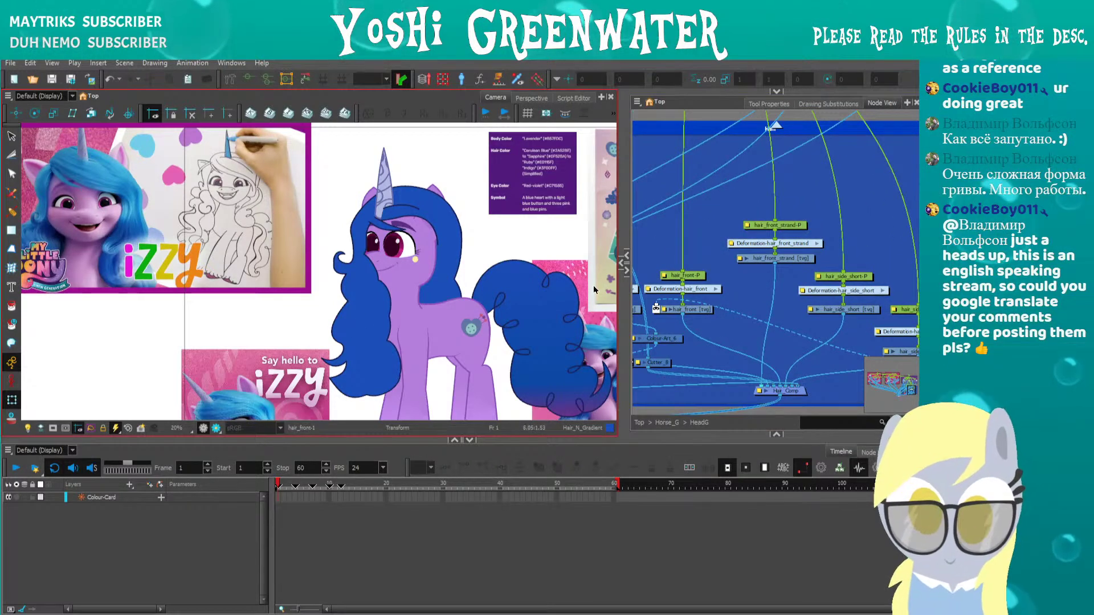
pyautogui.moveTo(626, 217); pyautogui.dragTo(497, 228)
pyautogui.moveTo(304, 257); pyautogui.dragTo(159, 297)
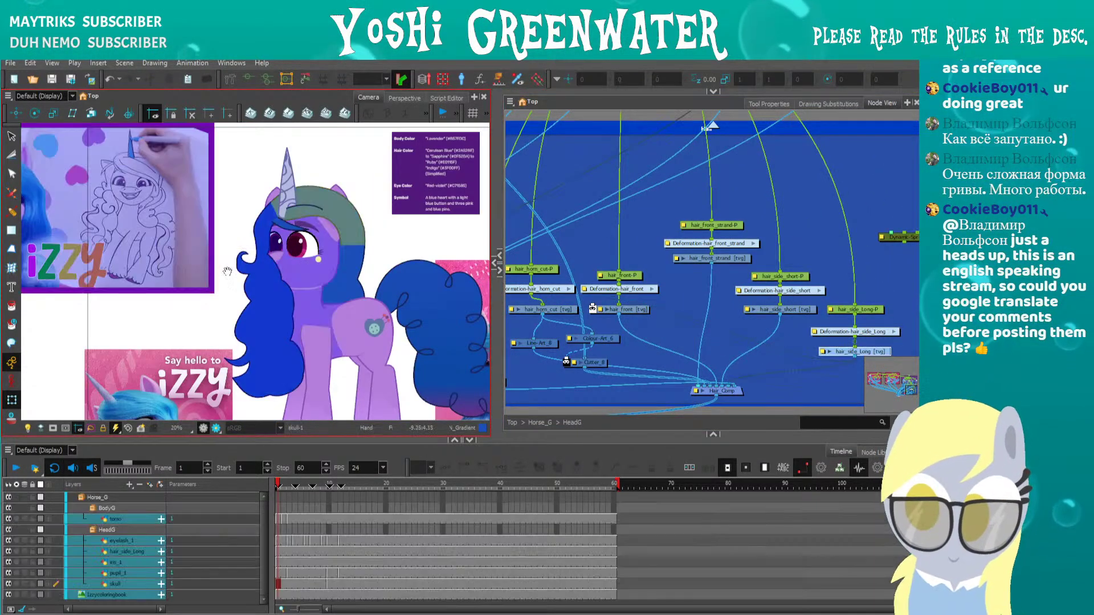
pyautogui.click(334, 238)
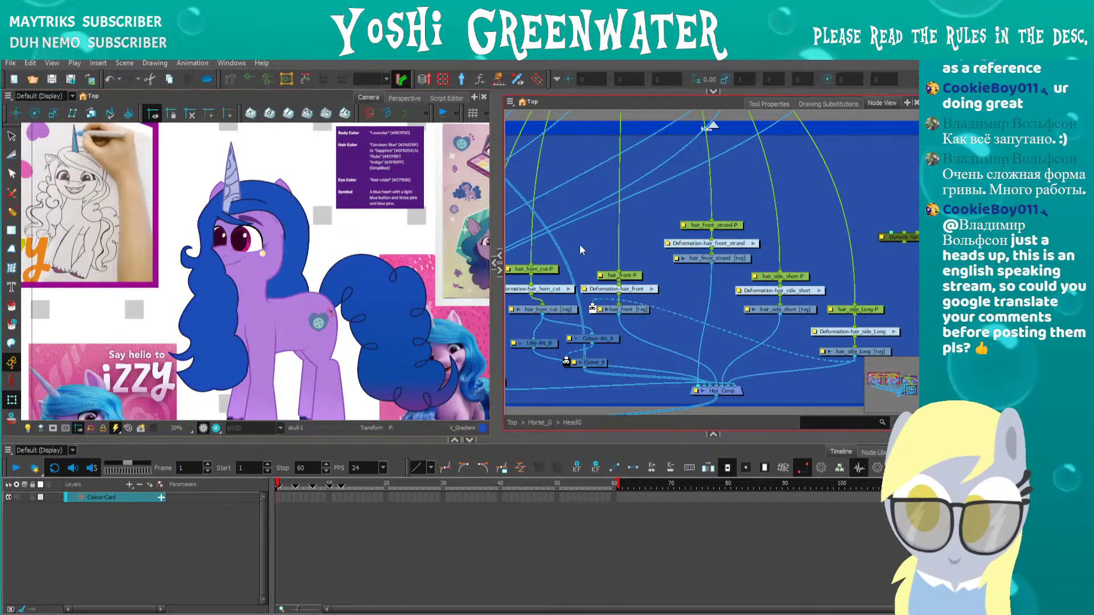
# Select all the nodes in the Hair backdrop and show their deformation controls on the pony
pyautogui.scroll(-3, 580, 244)
pyautogui.moveTo(585, 265); pyautogui.dragTo(536, 351)
pyautogui.moveTo(334, 438); pyautogui.dragTo(334, 397)
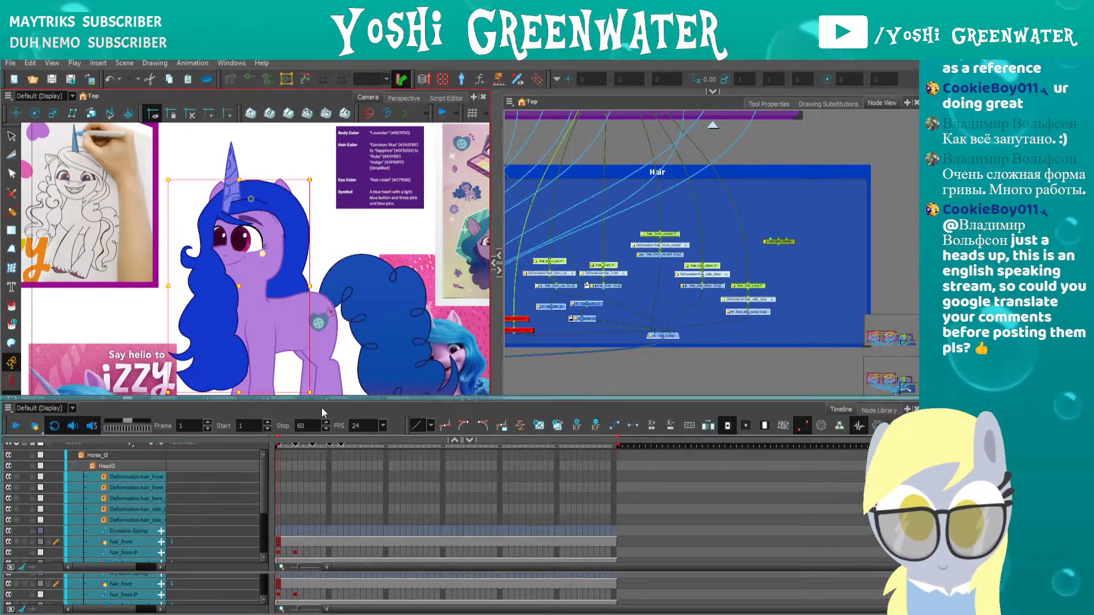
pyautogui.scroll(-2, 265, 542)
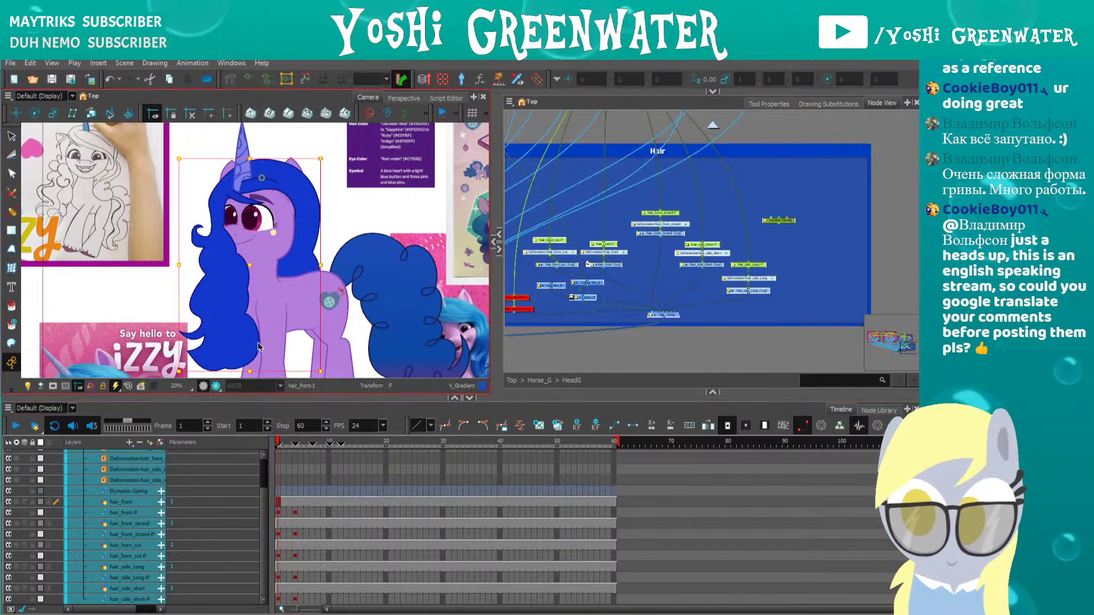
pyautogui.moveTo(238, 309); pyautogui.dragTo(328, 316)
pyautogui.hotkey('shift', 'F11')
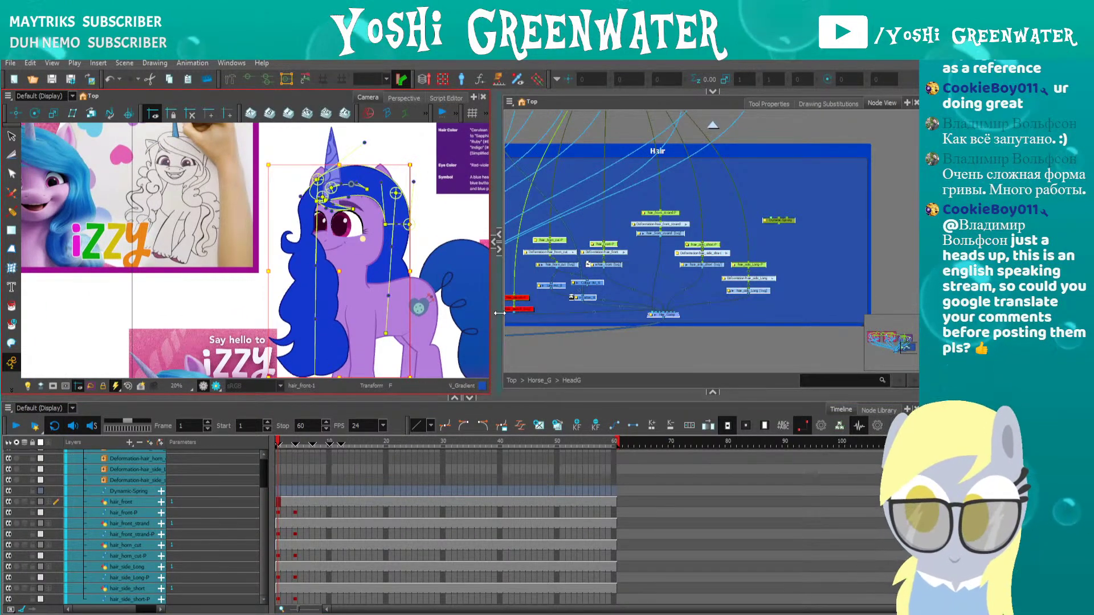
# Select only the Horn-P and horn_cut-P pegs in the Head backdrop and nudge the horn slightly to the right at frame 1
pyautogui.moveTo(494, 240); pyautogui.dragTo(636, 239)
pyautogui.moveTo(741, 239); pyautogui.dragTo(872, 381)
pyautogui.moveTo(703, 259); pyautogui.dragTo(738, 299)
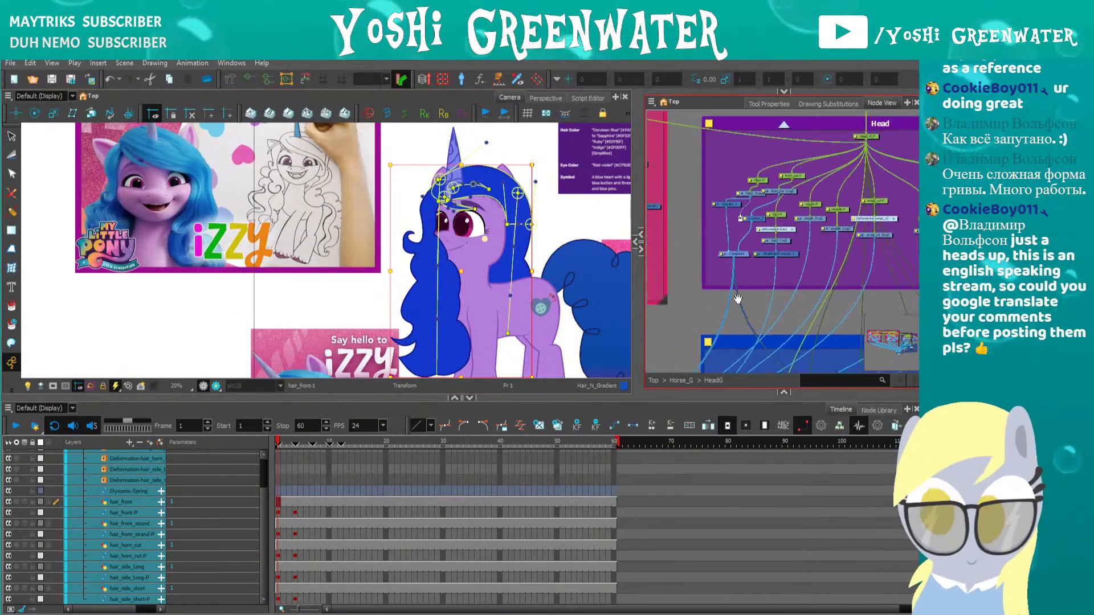
pyautogui.scroll(2, 766, 181)
pyautogui.keyDown('ctrl'); pyautogui.click(761, 183); pyautogui.keyUp('ctrl')
pyautogui.keyDown('ctrl'); pyautogui.click(810, 176); pyautogui.keyUp('ctrl')
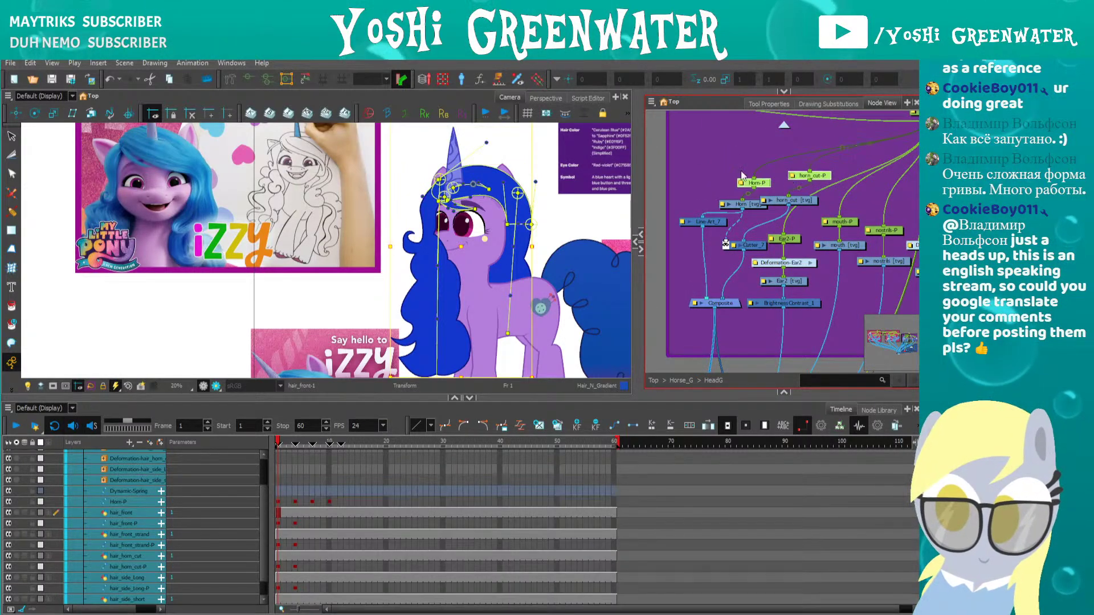
pyautogui.click(667, 239)
pyautogui.click(755, 183)
pyautogui.keyDown('ctrl'); pyautogui.click(809, 176); pyautogui.keyUp('ctrl')
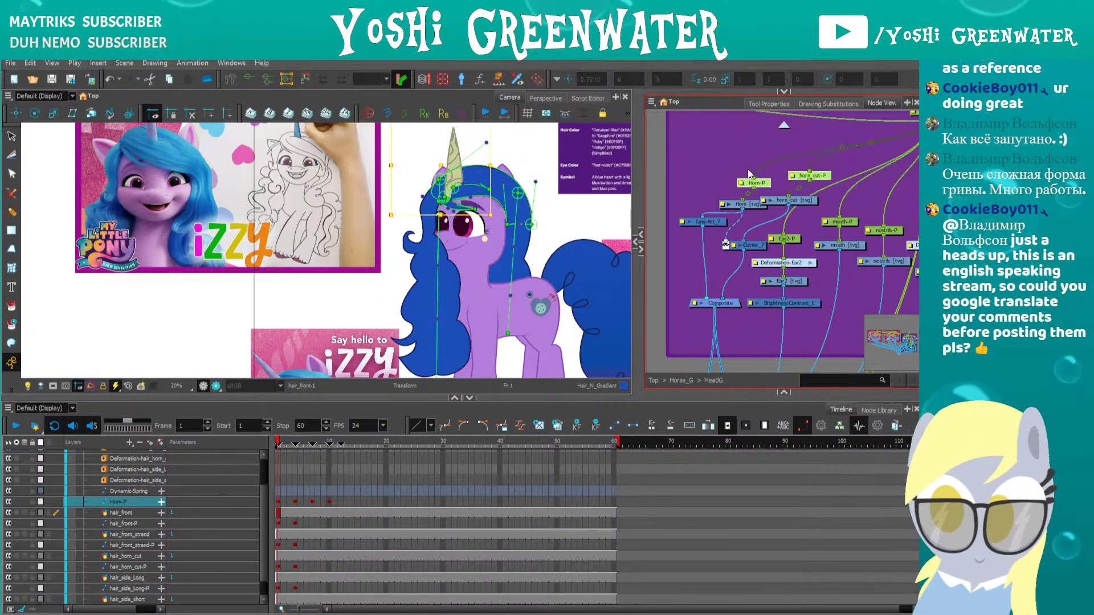
pyautogui.scroll(3, 417, 206)
pyautogui.scroll(-2, 392, 211)
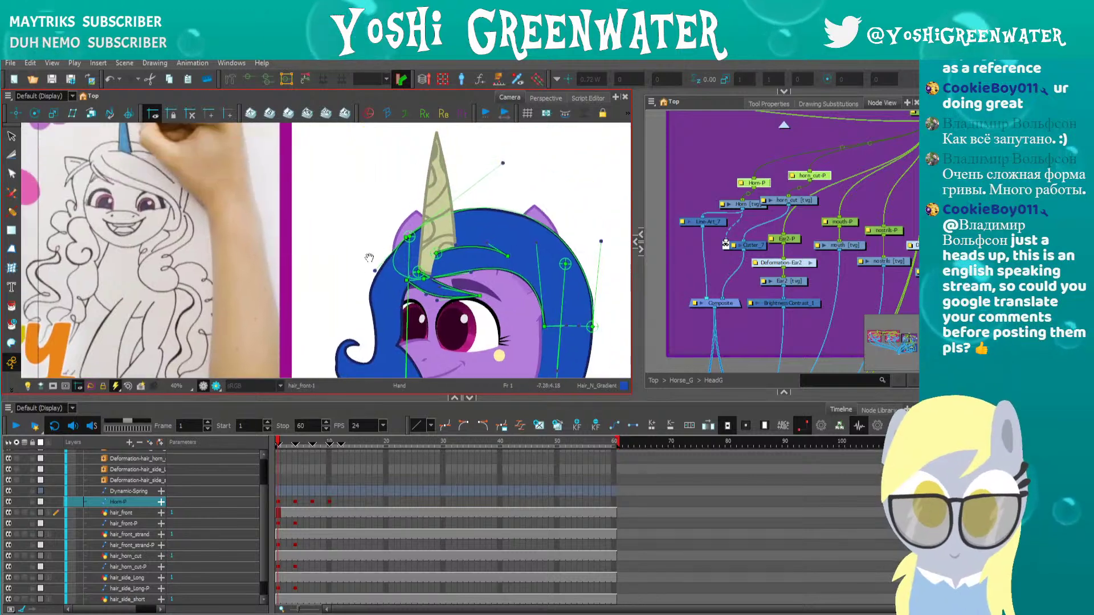
pyautogui.press('Right')
pyautogui.press('Right')
pyautogui.press('Right')
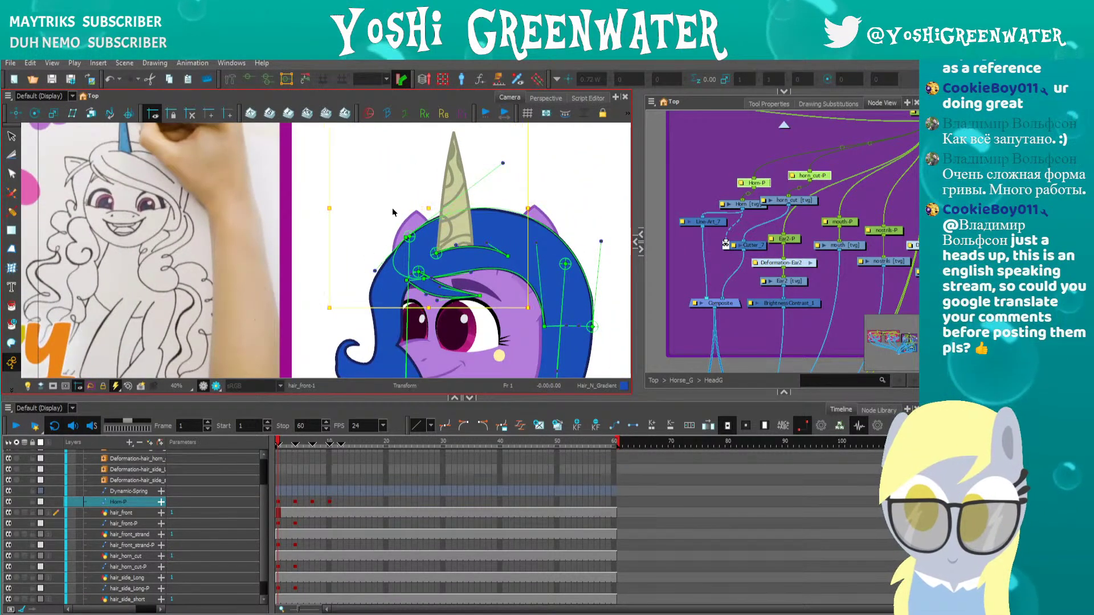
pyautogui.press('Left')
pyautogui.press('Left')
pyautogui.moveTo(393, 213); pyautogui.dragTo(401, 261)
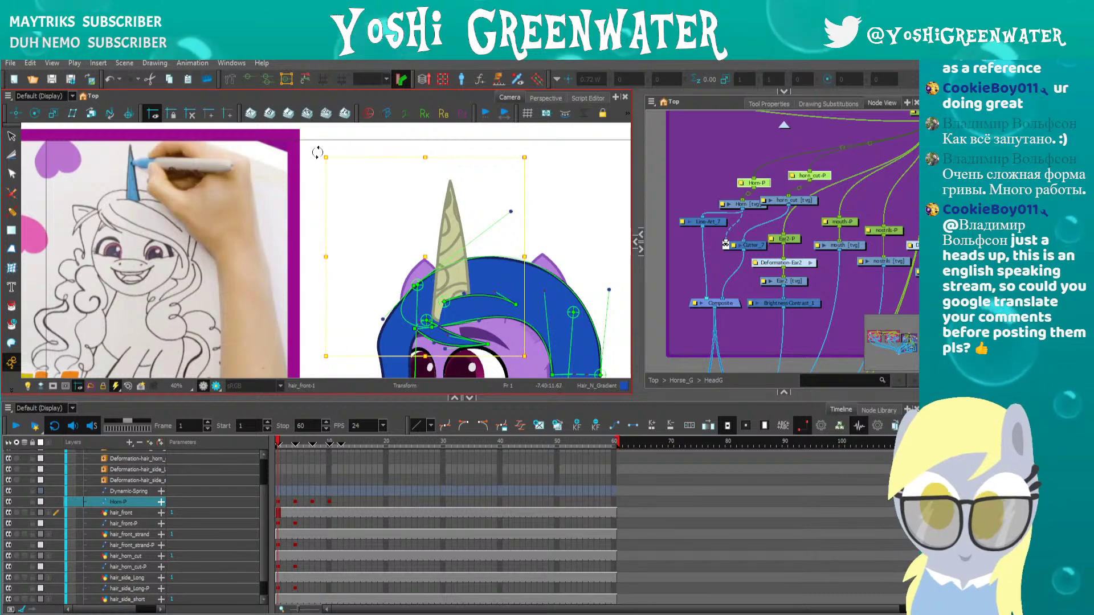
pyautogui.scroll(-4, 399, 267)
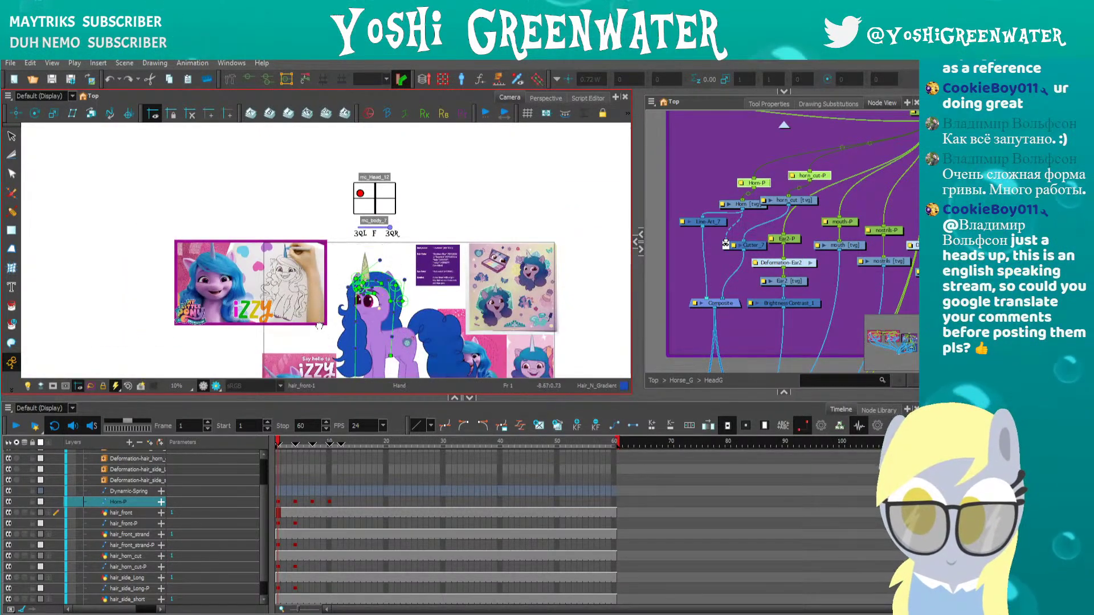
pyautogui.scroll(4, 374, 221)
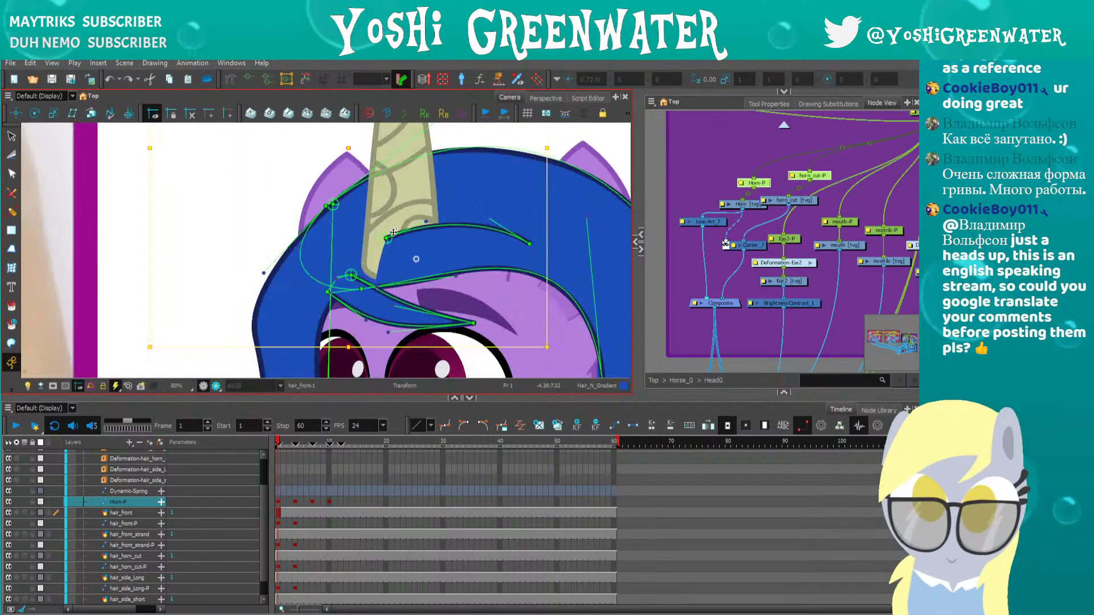
pyautogui.scroll(-4, 344, 206)
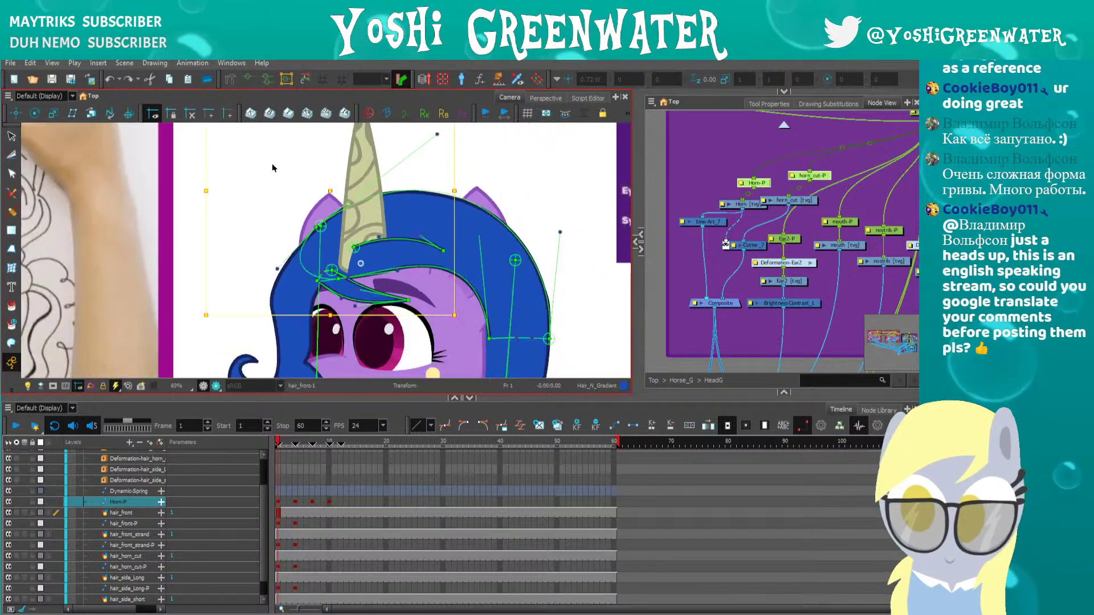
pyautogui.moveTo(302, 397); pyautogui.dragTo(294, 440)
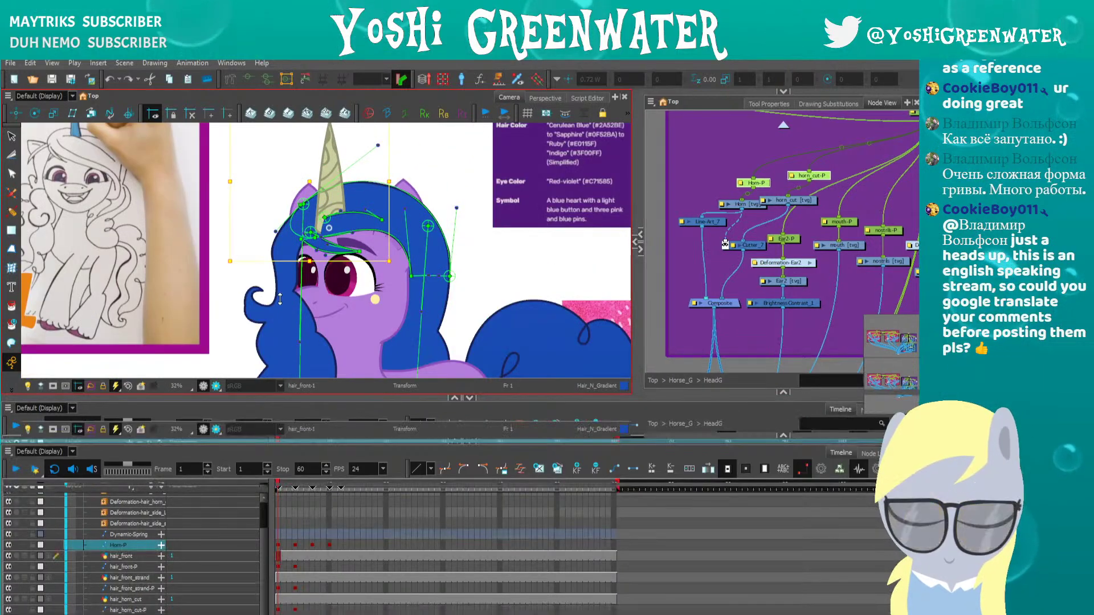
pyautogui.press('space')
pyautogui.moveTo(257, 151); pyautogui.dragTo(276, 233)
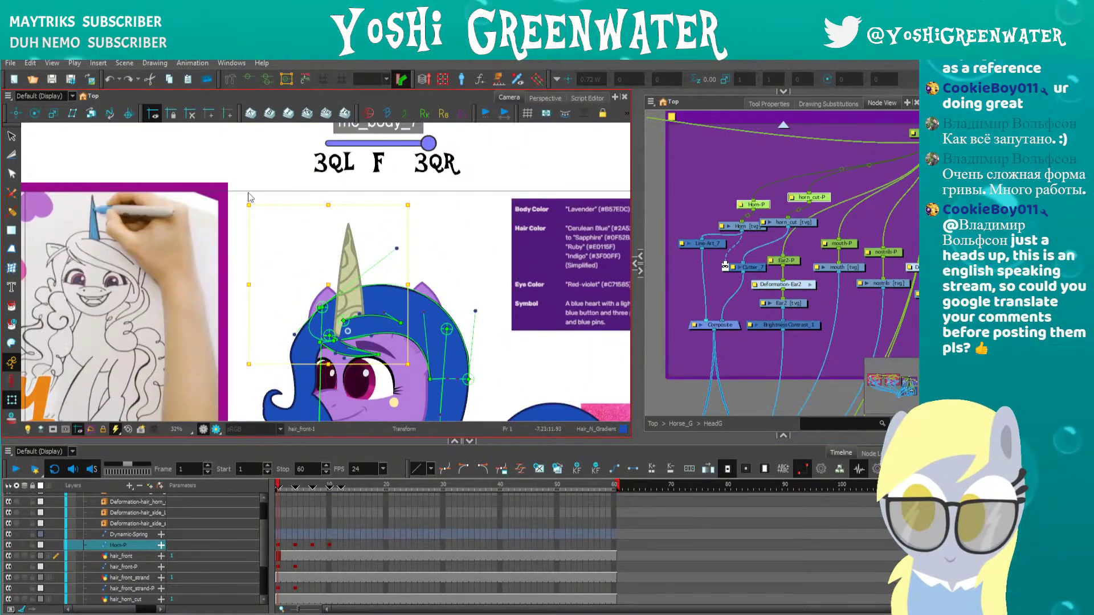
# Select the hair_side_short-P peg in the Hair backdrop and bring the short side hair forward in depth to 0.0027 F at frame 1
pyautogui.moveTo(679, 301); pyautogui.dragTo(654, 122)
pyautogui.moveTo(691, 268); pyautogui.dragTo(666, 121)
pyautogui.moveTo(700, 324); pyautogui.dragTo(647, 248)
pyautogui.moveTo(637, 253); pyautogui.dragTo(563, 239)
pyautogui.moveTo(452, 319); pyautogui.dragTo(451, 177)
pyautogui.moveTo(645, 345)
pyautogui.mouseDown()
pyautogui.moveTo(595, 334)
pyautogui.moveTo(522, 355)
pyautogui.mouseUp()
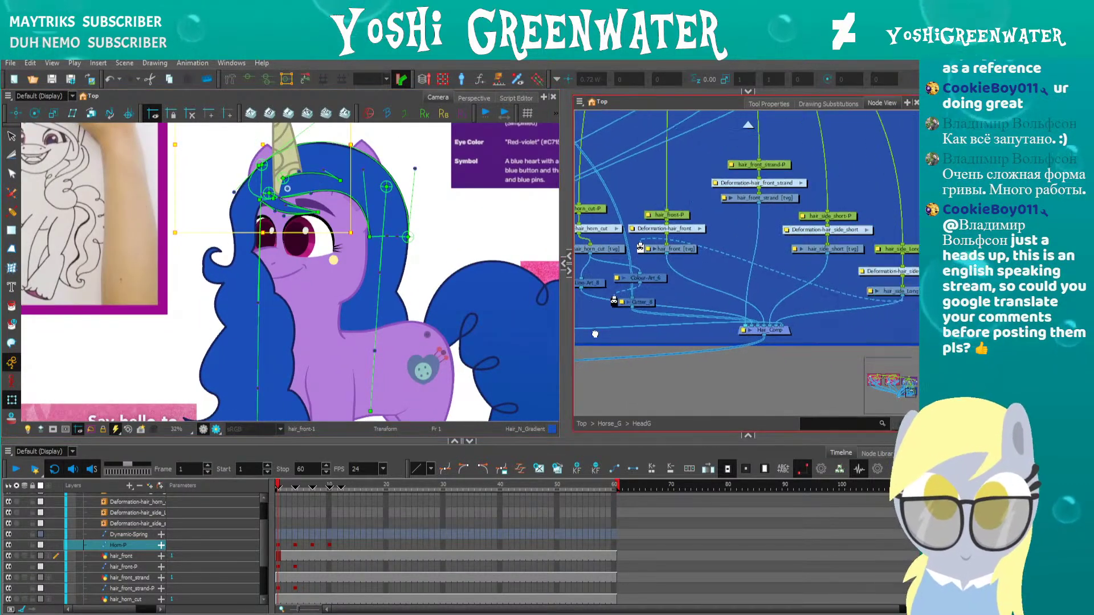
pyautogui.moveTo(814, 270); pyautogui.dragTo(738, 284)
pyautogui.click(753, 283)
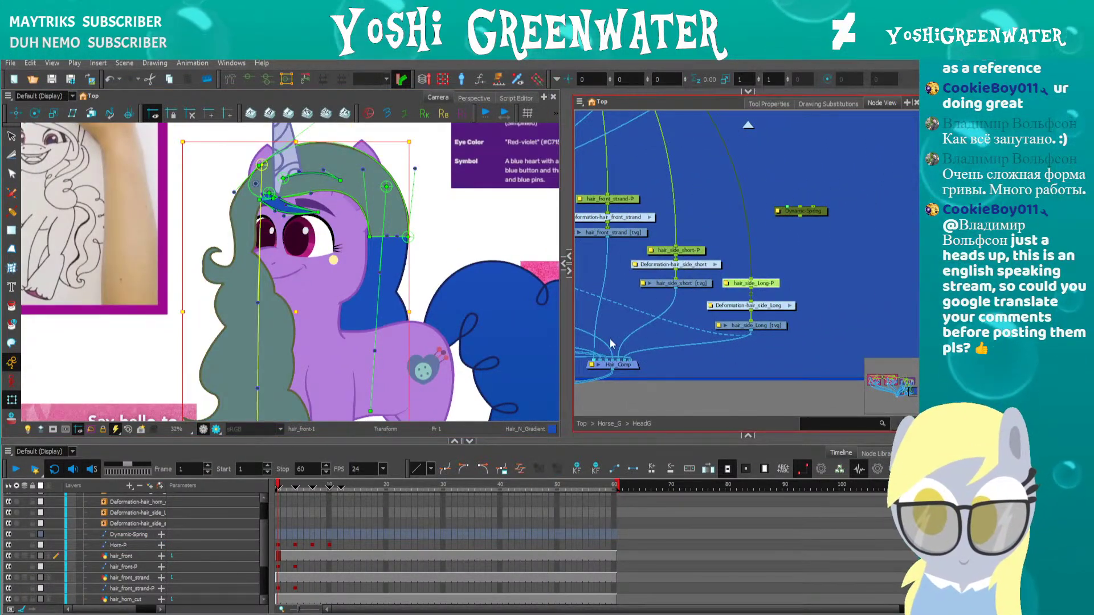
pyautogui.click(676, 251)
pyautogui.moveTo(349, 348); pyautogui.dragTo(376, 278)
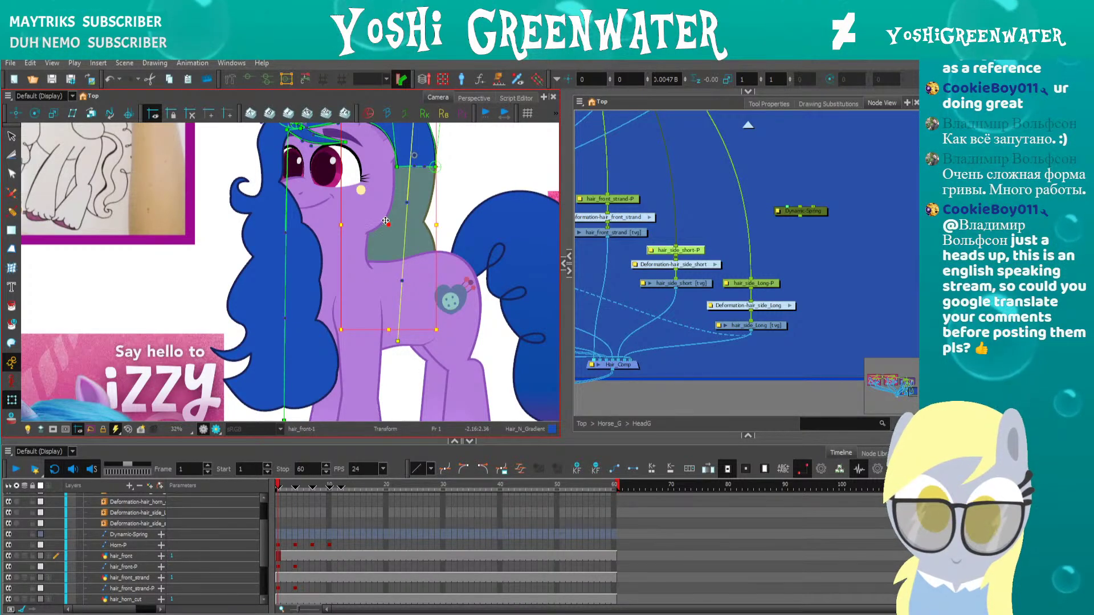
pyautogui.hotkey('alt', 'Down')
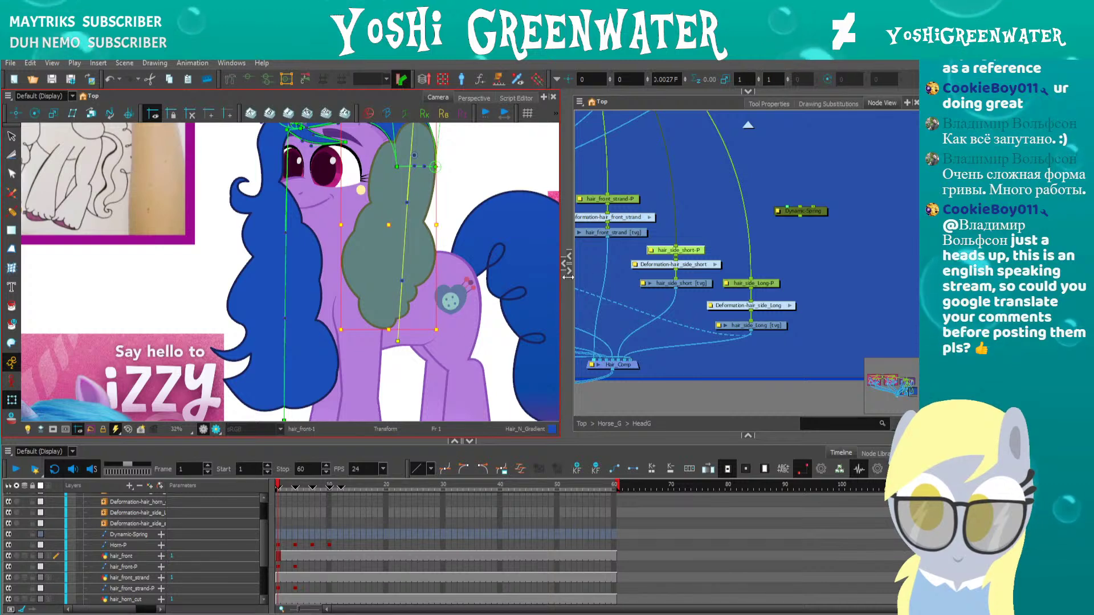
# Nudge the hair_side_Long-P peg slightly to the left and push it back in depth to 0.0095 B, behind the head and body
pyautogui.moveTo(576, 233); pyautogui.dragTo(653, 303)
pyautogui.moveTo(212, 248); pyautogui.dragTo(227, 295)
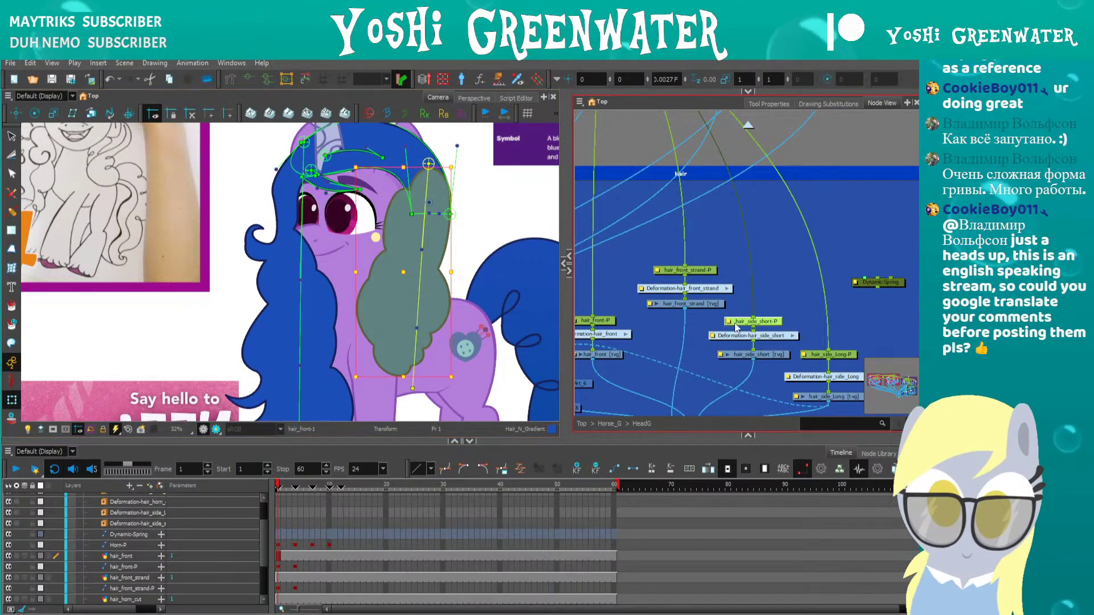
pyautogui.moveTo(724, 294); pyautogui.dragTo(669, 249)
pyautogui.click(763, 313)
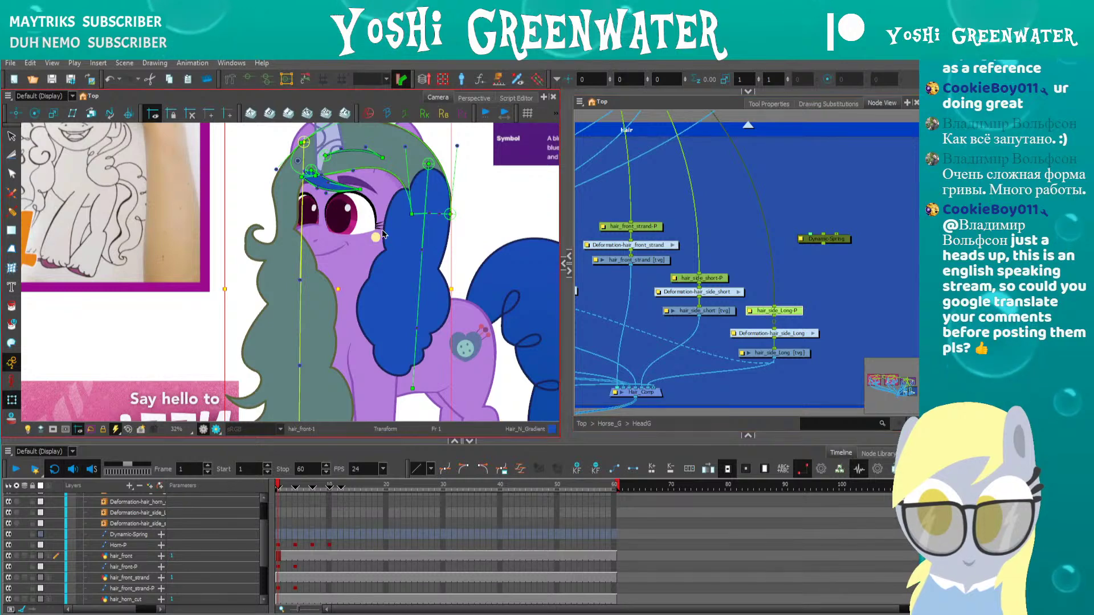
pyautogui.press('Left')
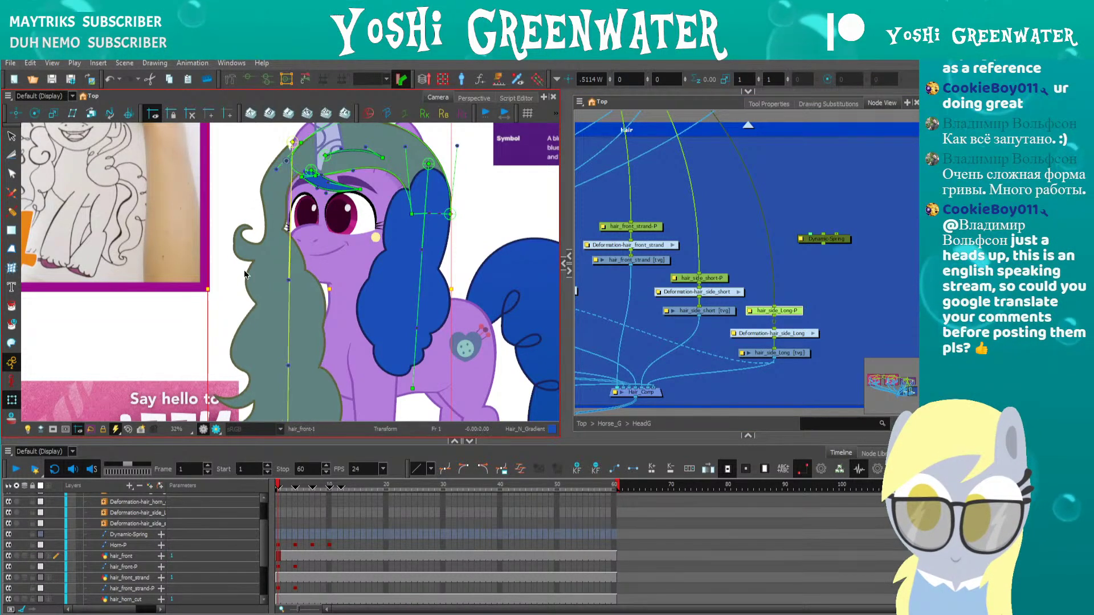
pyautogui.moveTo(279, 346); pyautogui.dragTo(291, 323)
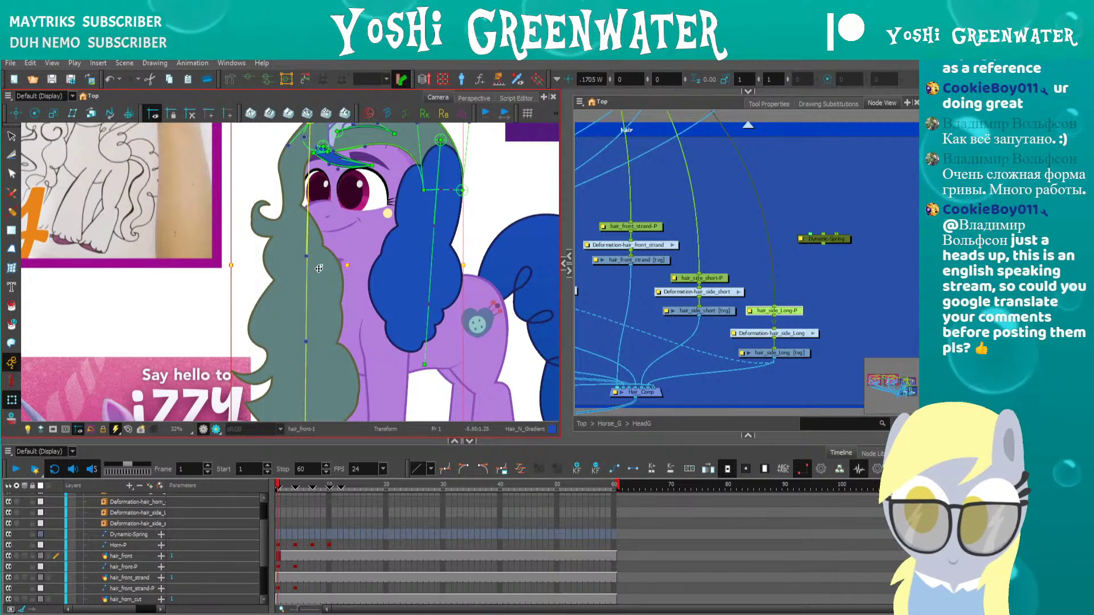
pyautogui.hotkey('alt', 'Up')
pyautogui.hotkey('alt', 'Down')
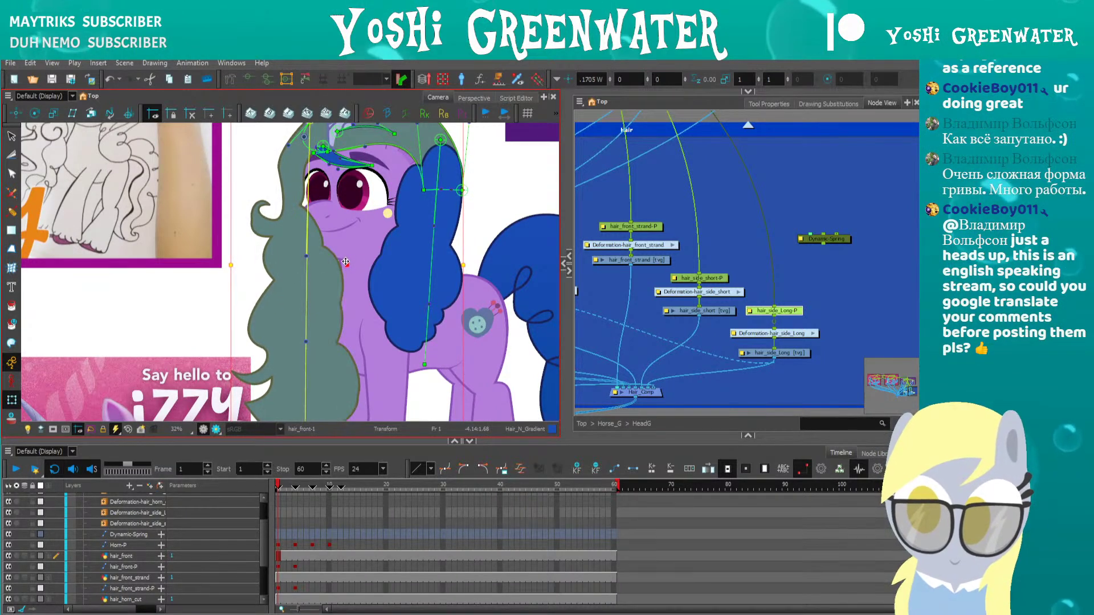
pyautogui.hotkey('alt', 'Up')
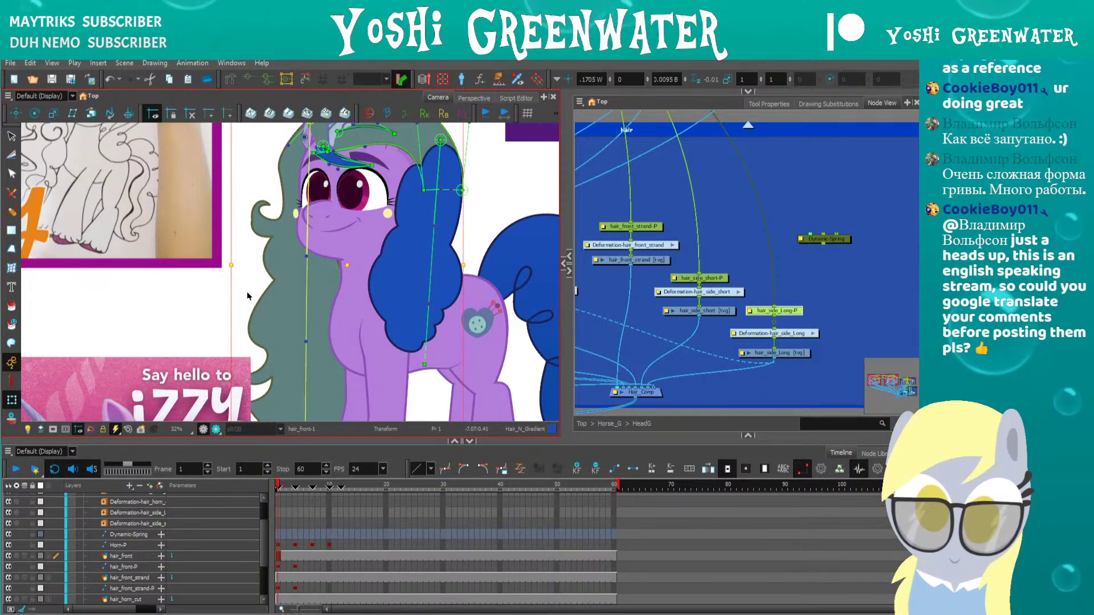
# Nudge the hair_side_short-P peg slightly to the left at frame 1
pyautogui.click(665, 281)
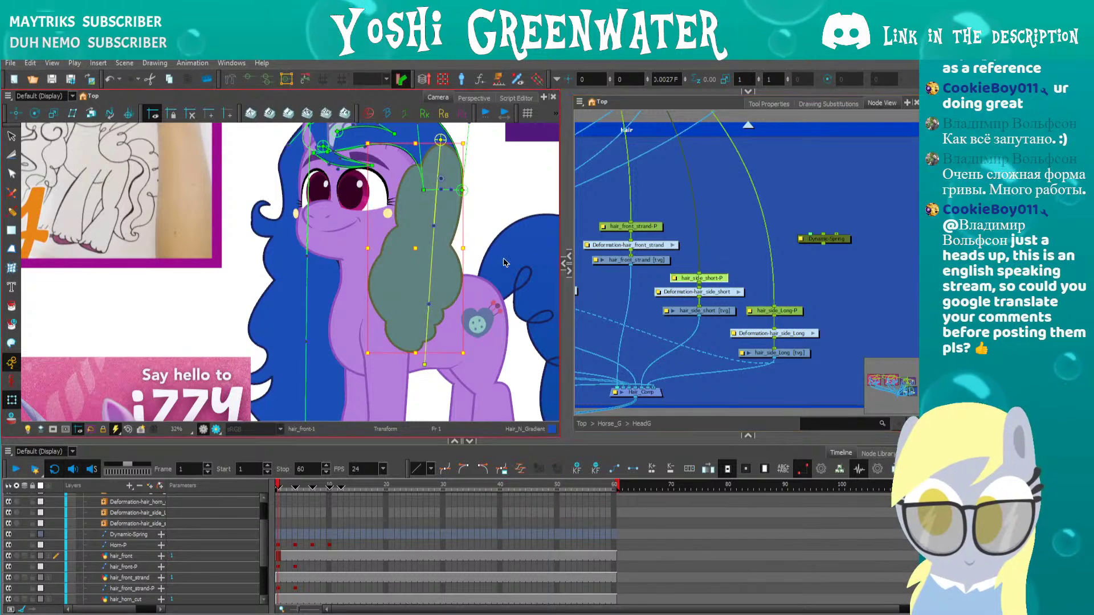
pyautogui.hotkey('shift', 'Left')
pyautogui.hotkey('shift', 'Left')
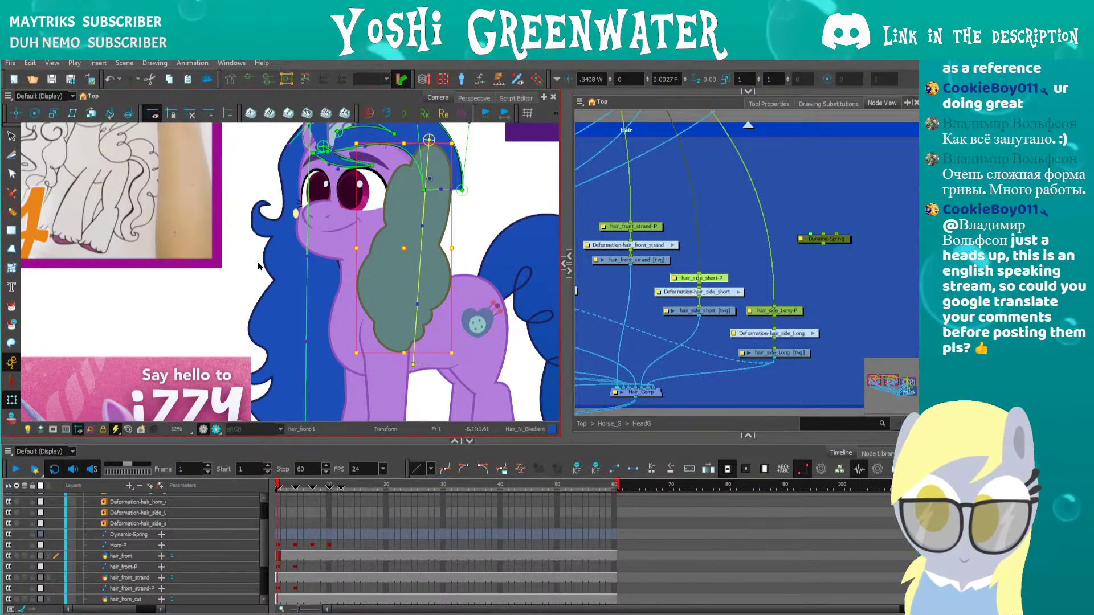
# Select the hair_front_strand-P and hair_front-P pegs together and nudge the front hair slightly to the left at frame 1
pyautogui.press('space')
pyautogui.moveTo(622, 297); pyautogui.dragTo(684, 341)
pyautogui.click(693, 272)
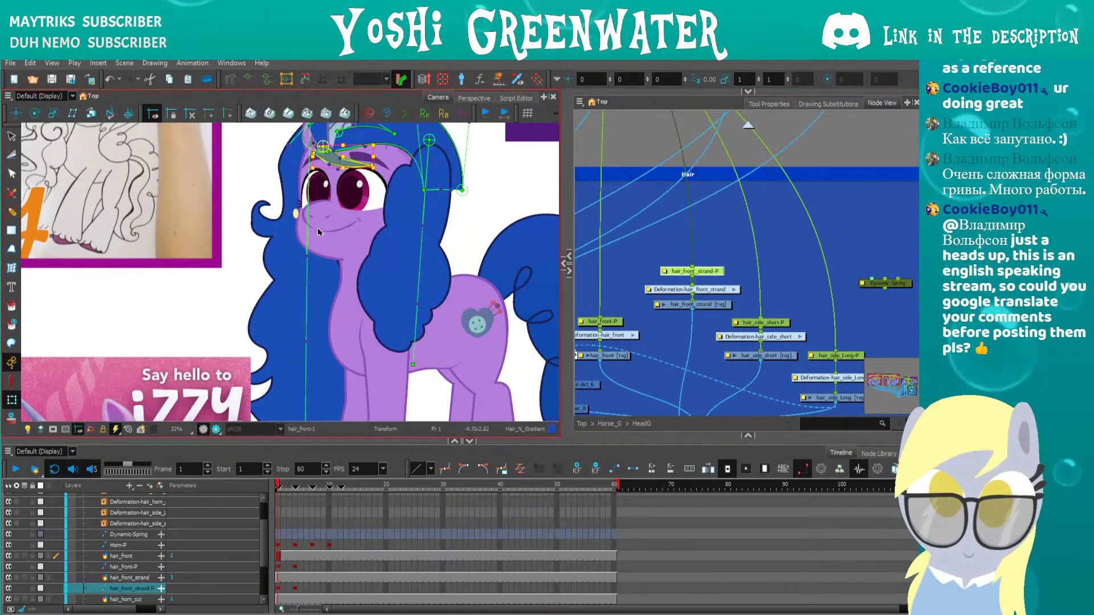
pyautogui.moveTo(247, 198); pyautogui.dragTo(300, 275)
pyautogui.moveTo(623, 293); pyautogui.dragTo(675, 262)
pyautogui.keyDown('shift'); pyautogui.click(655, 291); pyautogui.keyUp('shift')
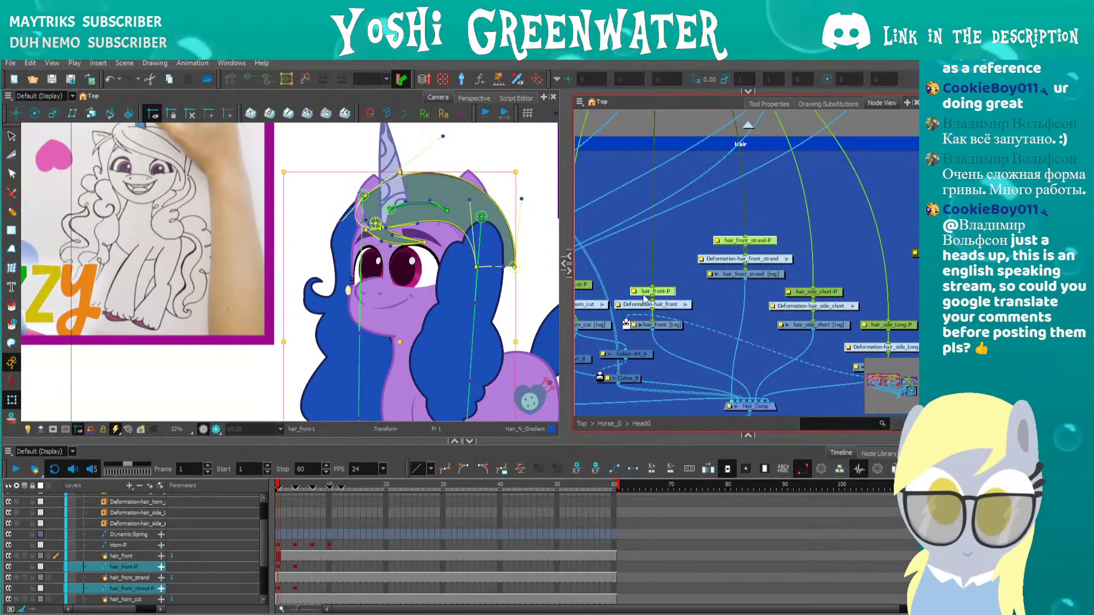
pyautogui.hotkey('shift', 'Left')
pyautogui.hotkey('shift', 'Left')
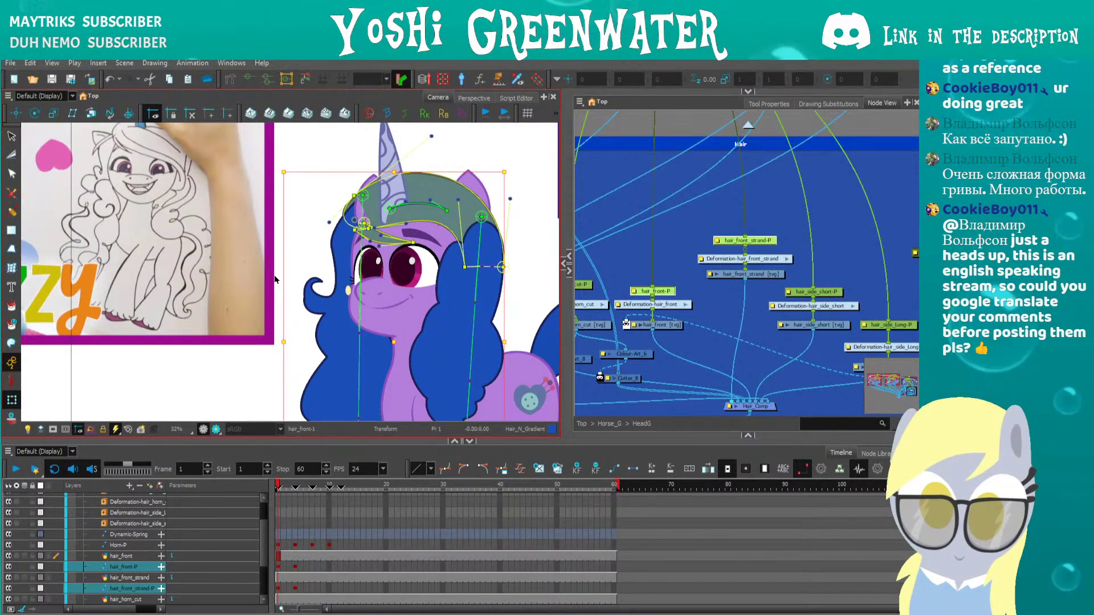
pyautogui.press('Left')
pyautogui.press('Right')
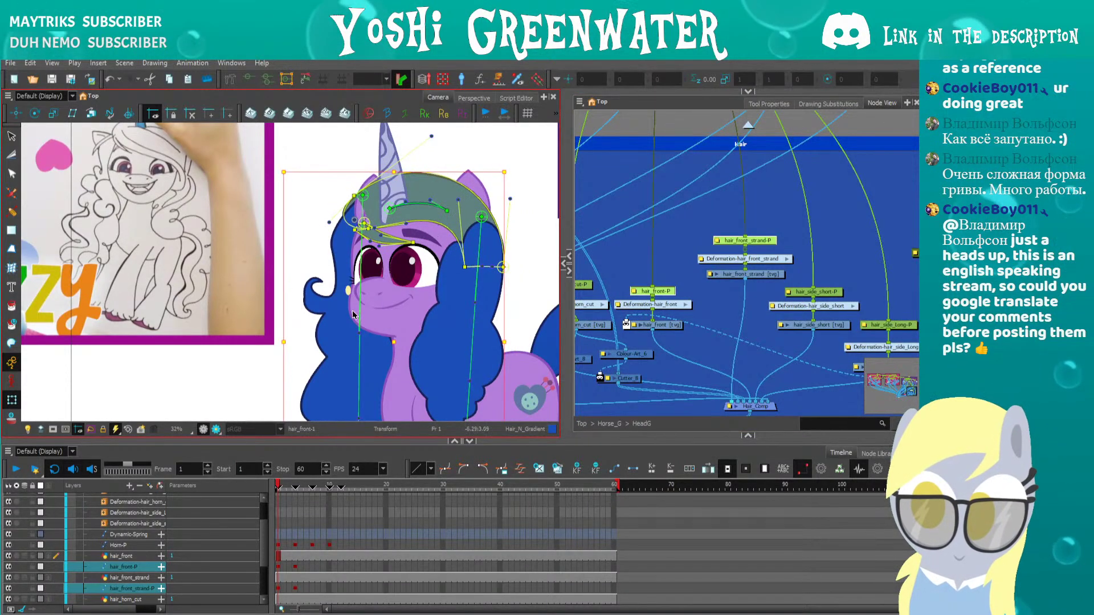
# Reshape the lower edge of the front hair strand by adjusting its deformation curve handle at frame 1
pyautogui.click(614, 262)
pyautogui.scroll(2, 407, 248)
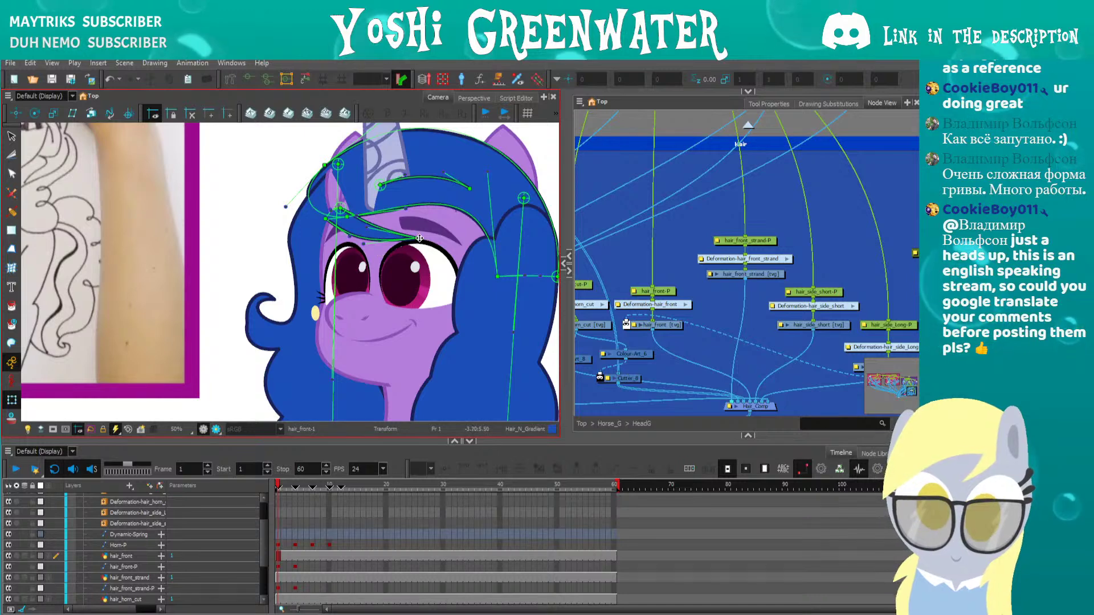
pyautogui.moveTo(419, 238); pyautogui.dragTo(399, 232)
pyautogui.scroll(5, 342, 227)
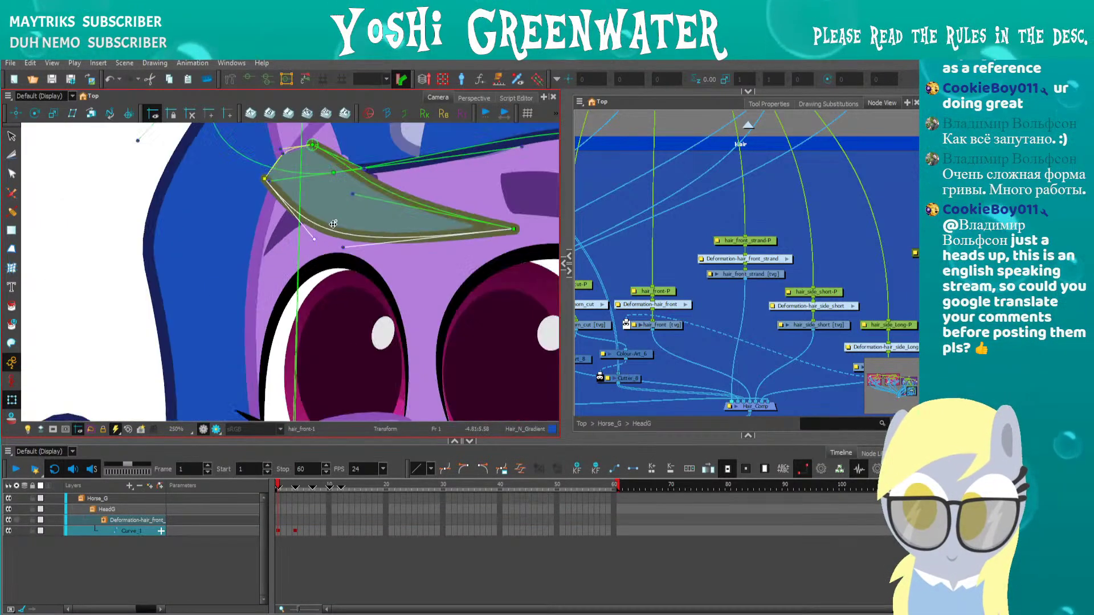
pyautogui.scroll(-3, 333, 224)
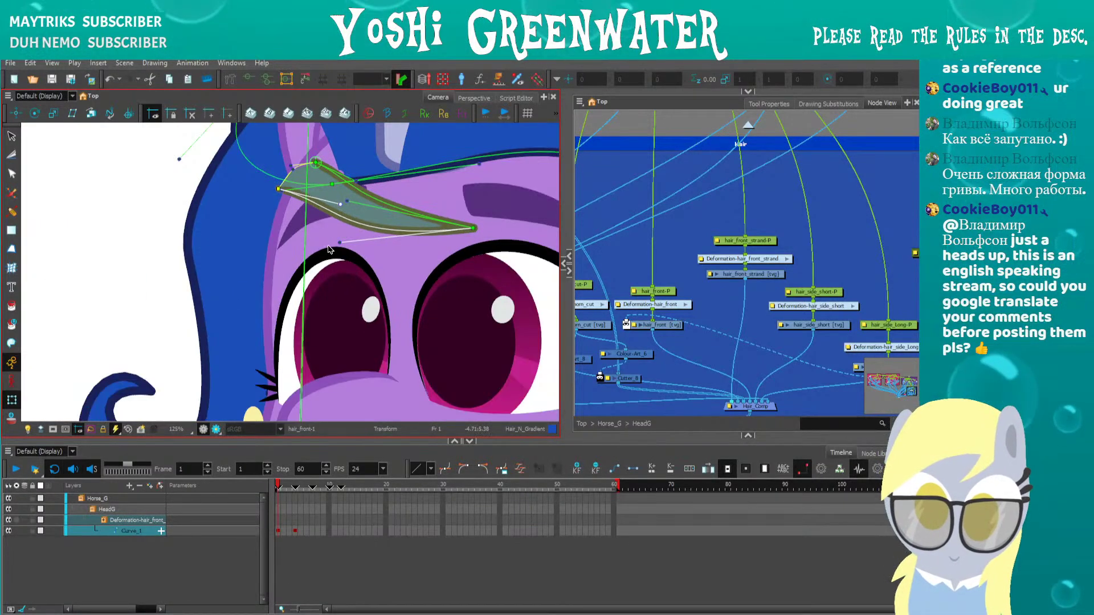
pyautogui.moveTo(340, 204); pyautogui.dragTo(318, 236)
pyautogui.click(240, 211)
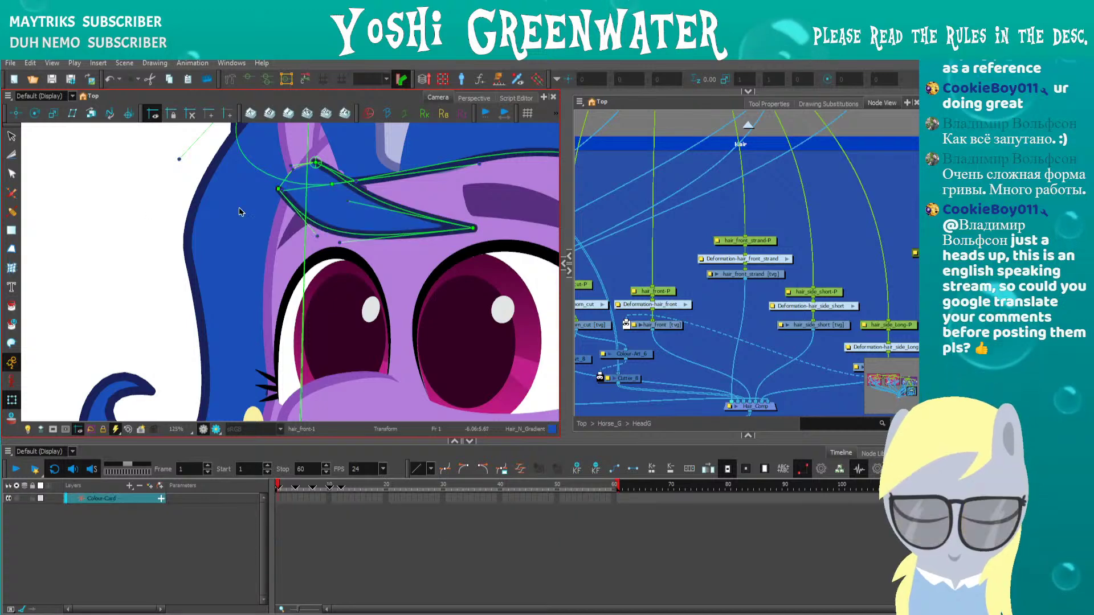
# Shorten the front strand by pulling its tip to the left, and adjust its upper edge and base points to suit the turned head
pyautogui.moveTo(355, 182); pyautogui.dragTo(350, 194)
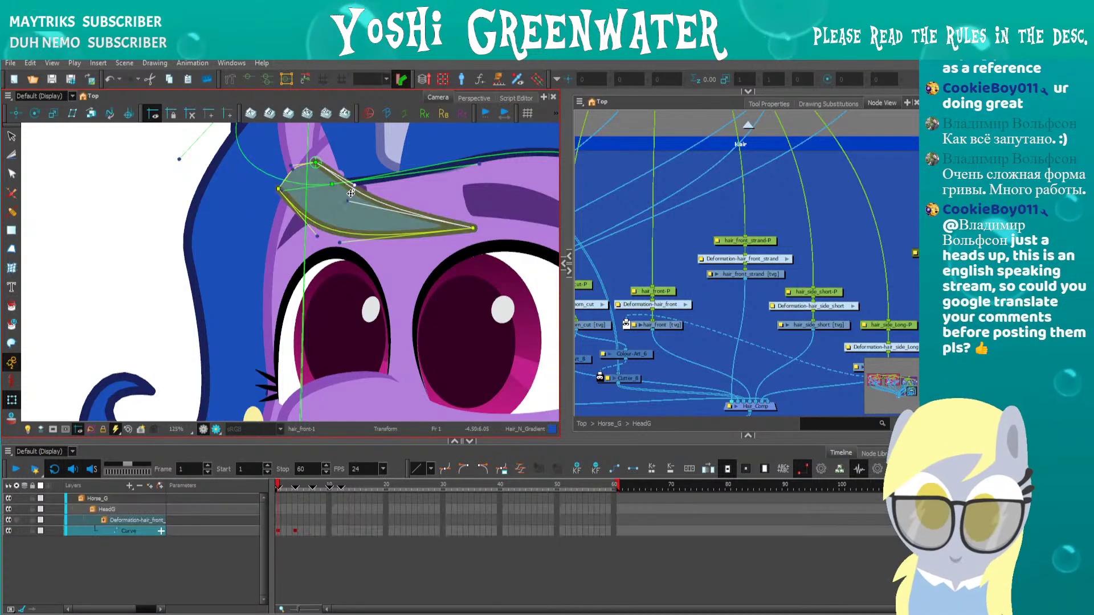
pyautogui.click(341, 244)
pyautogui.moveTo(472, 228); pyautogui.dragTo(423, 227)
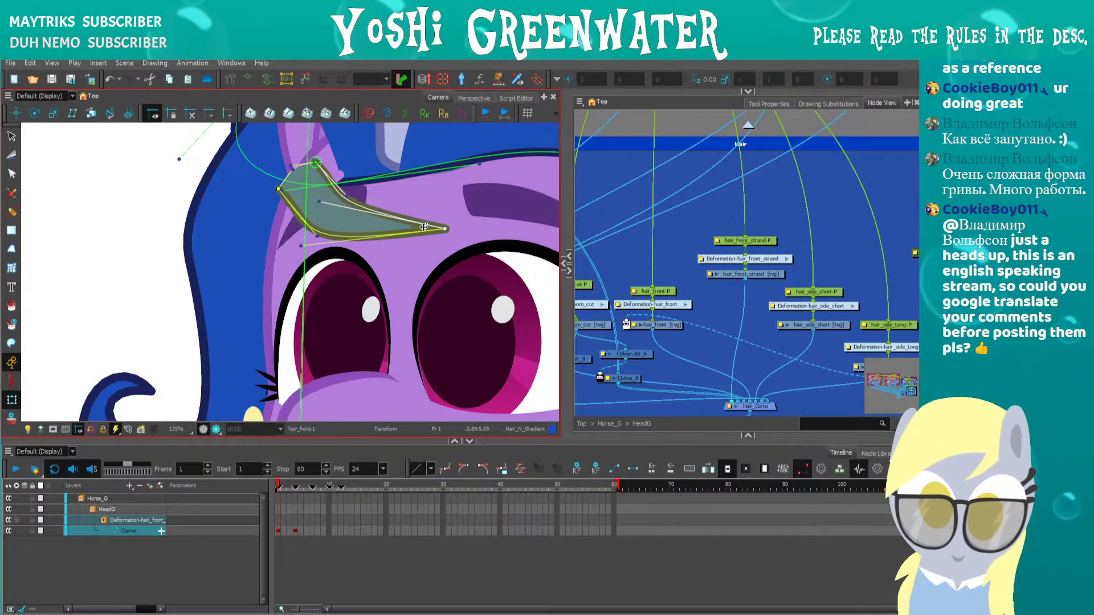
pyautogui.moveTo(294, 231); pyautogui.dragTo(283, 232)
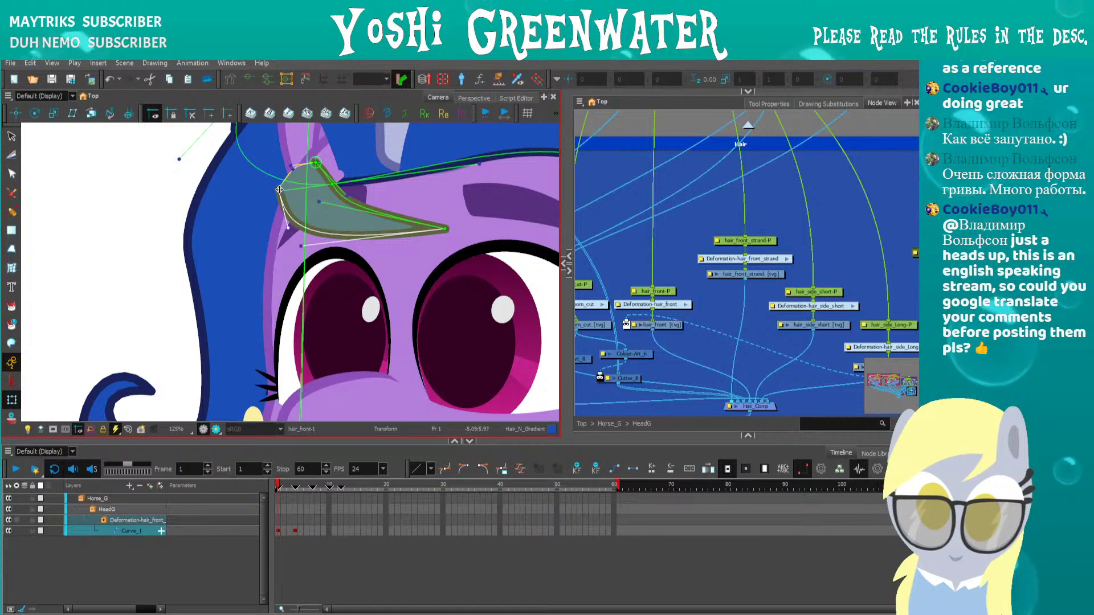
pyautogui.moveTo(278, 188); pyautogui.dragTo(273, 193)
pyautogui.moveTo(319, 162); pyautogui.dragTo(312, 163)
pyautogui.moveTo(261, 210); pyautogui.dragTo(255, 304)
pyautogui.click(161, 268)
pyautogui.scroll(-3, 232, 286)
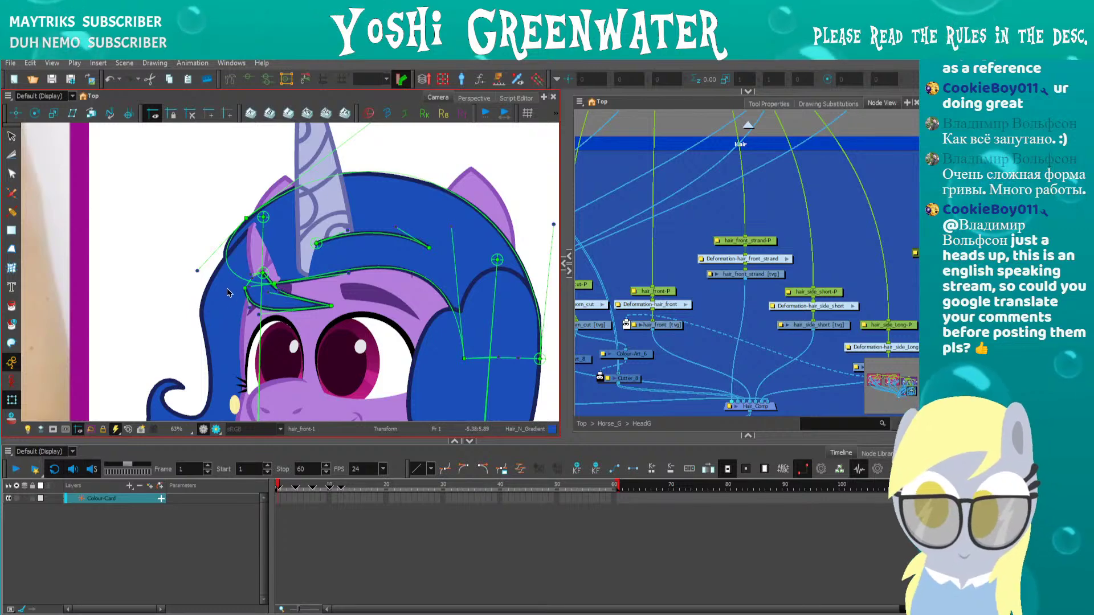
# Check the front strand's Curve and Offset deformers for keyframes at frames 1 and 4
pyautogui.click(269, 309)
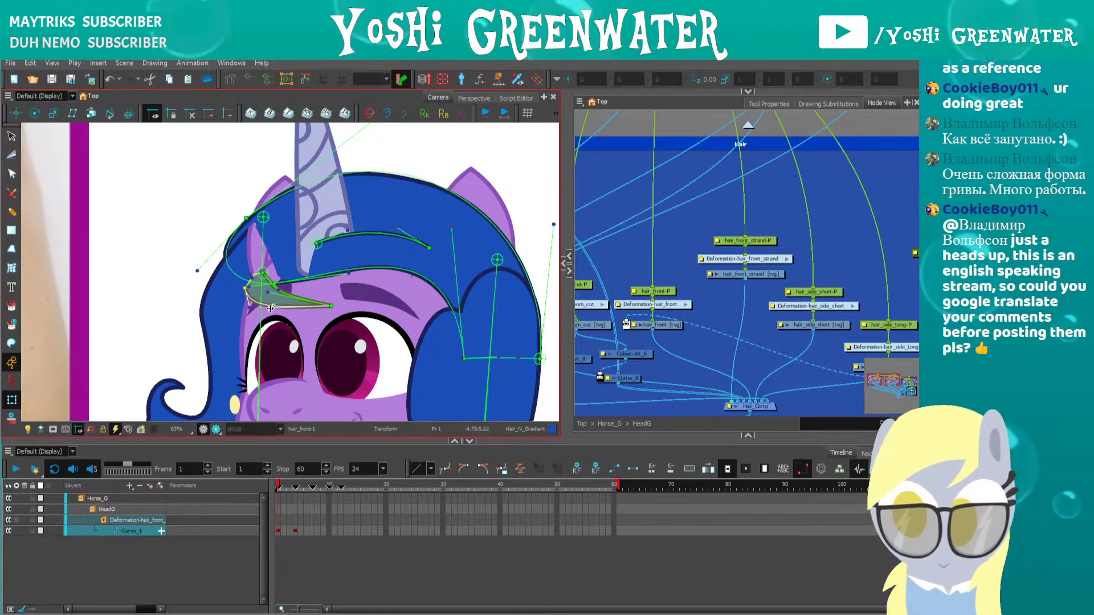
pyautogui.click(282, 297)
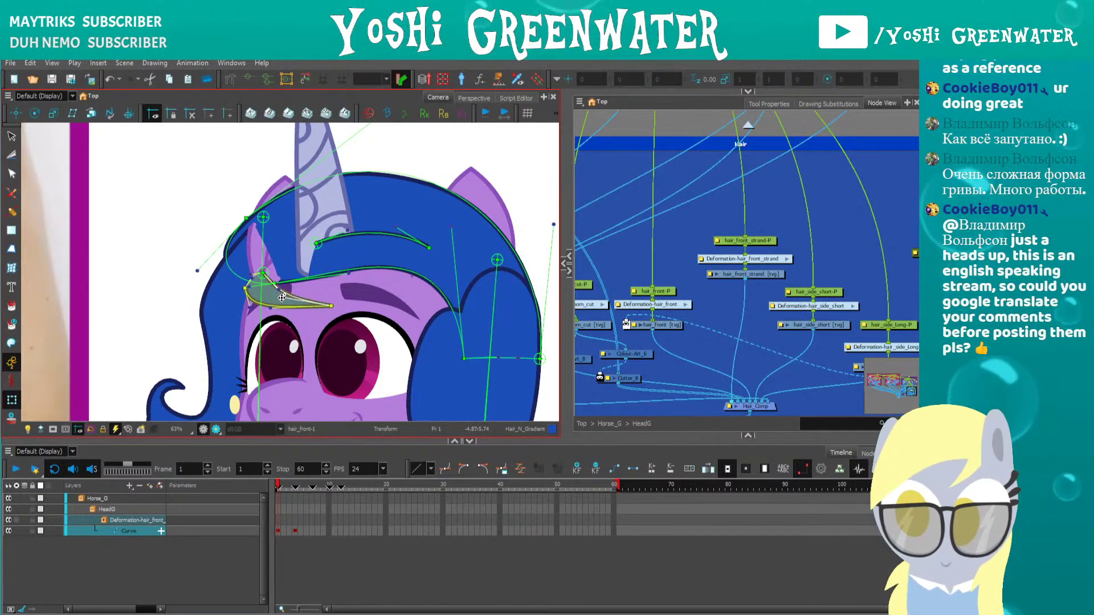
pyautogui.click(261, 273)
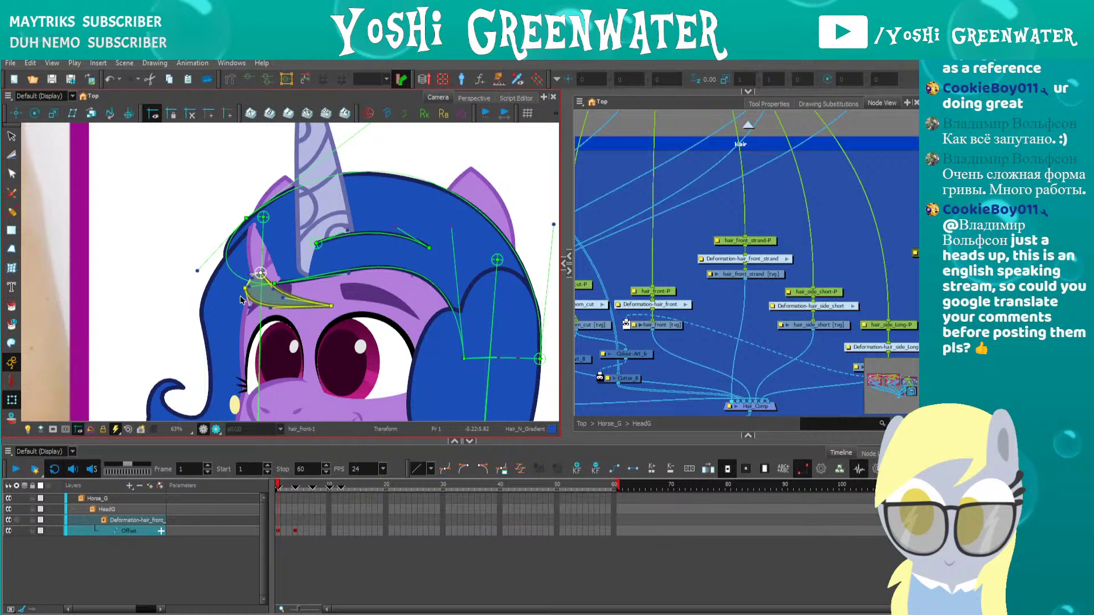
pyautogui.click(296, 491)
pyautogui.click(279, 531)
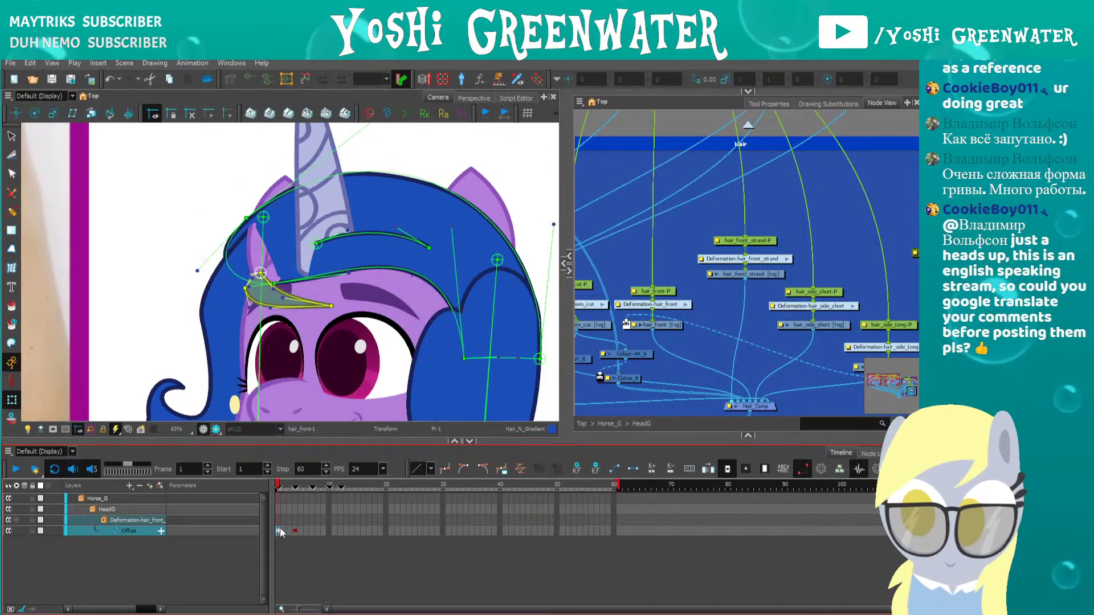
pyautogui.click(295, 532)
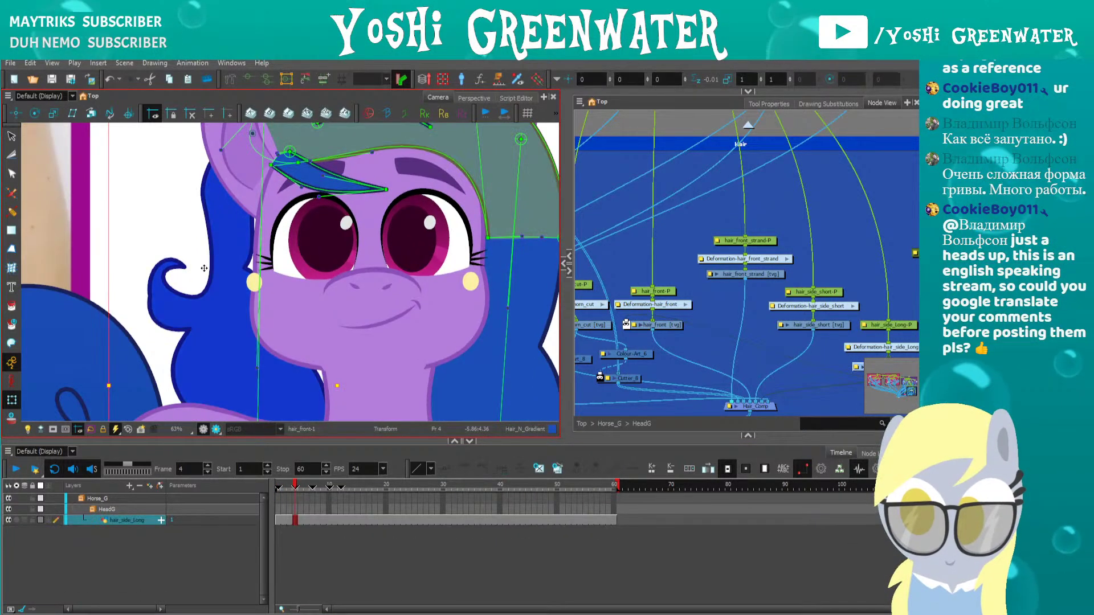
# Select the hair_side_Long-P peg, compare it at frames 1 and 4, and bring the long side hair forward over the body at frame 4
pyautogui.click(222, 334)
pyautogui.press('b')
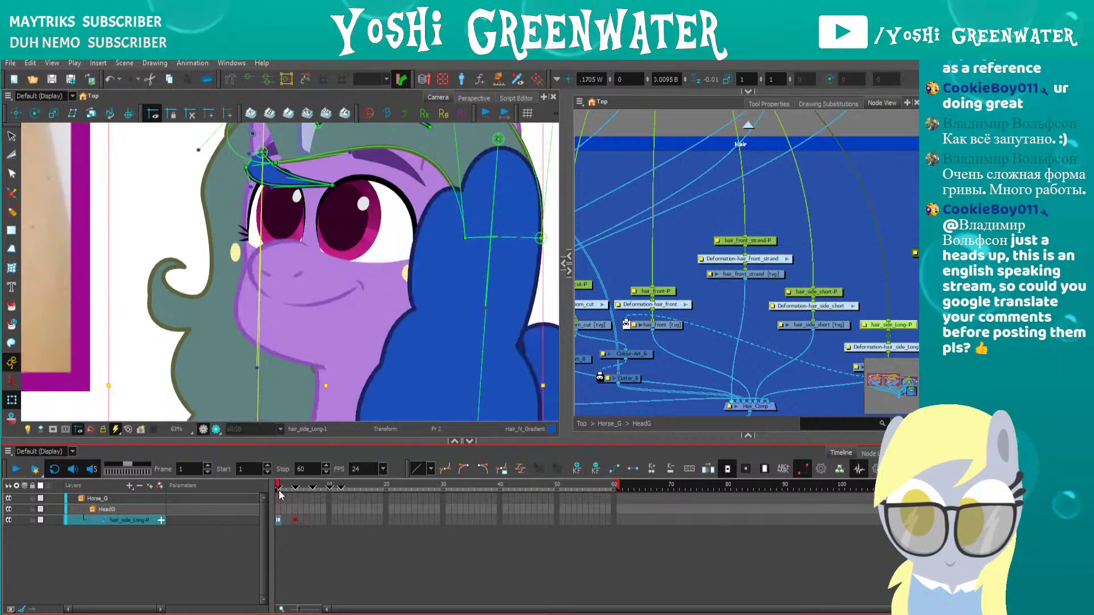
pyautogui.click(278, 490)
pyautogui.click(295, 490)
pyautogui.scroll(-5, 185, 212)
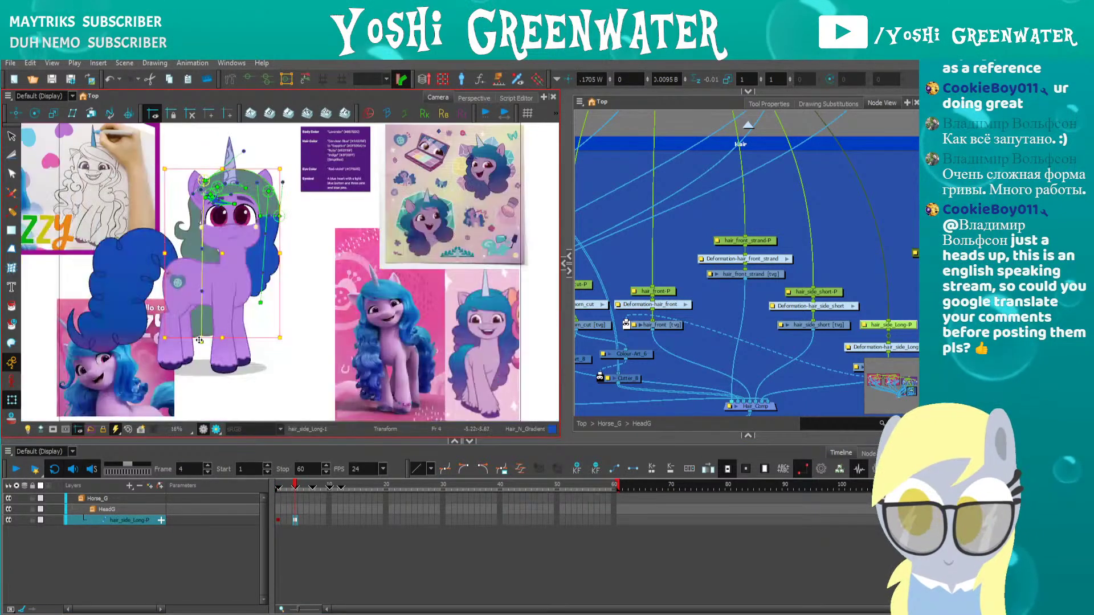
pyautogui.scroll(7, 186, 212)
pyautogui.scroll(-3, 186, 210)
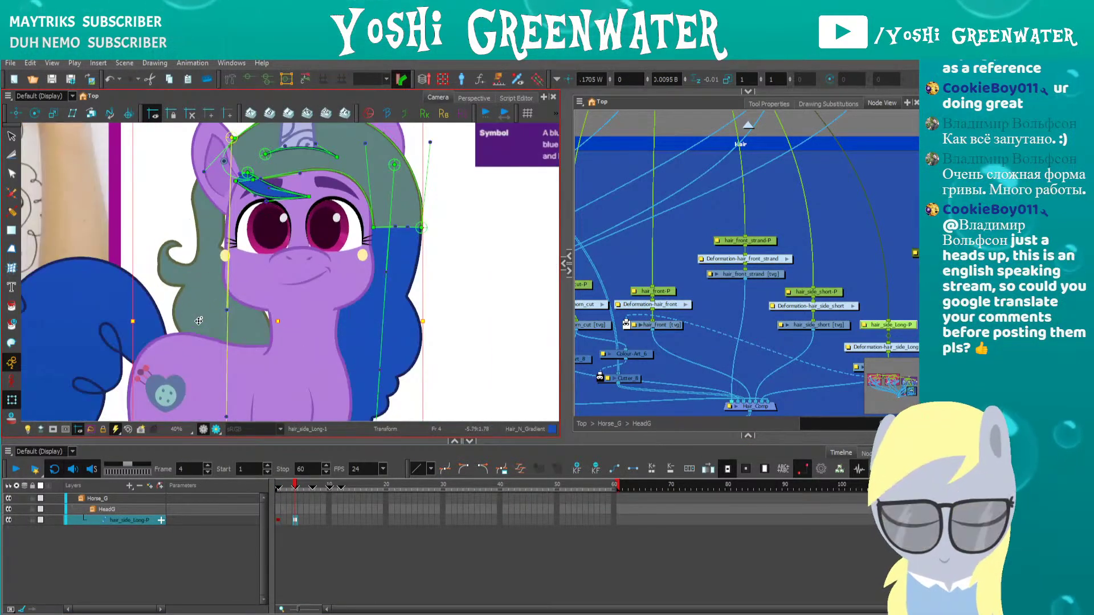
pyautogui.press('space')
pyautogui.moveTo(238, 303); pyautogui.dragTo(331, 340)
pyautogui.press('o')
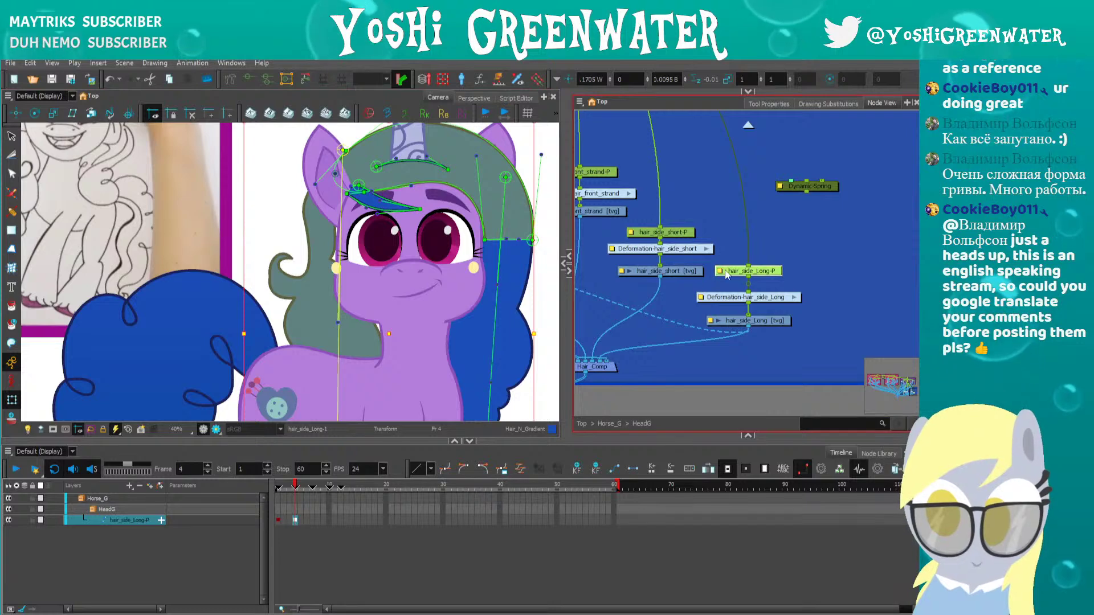
pyautogui.click(278, 519)
pyautogui.click(295, 520)
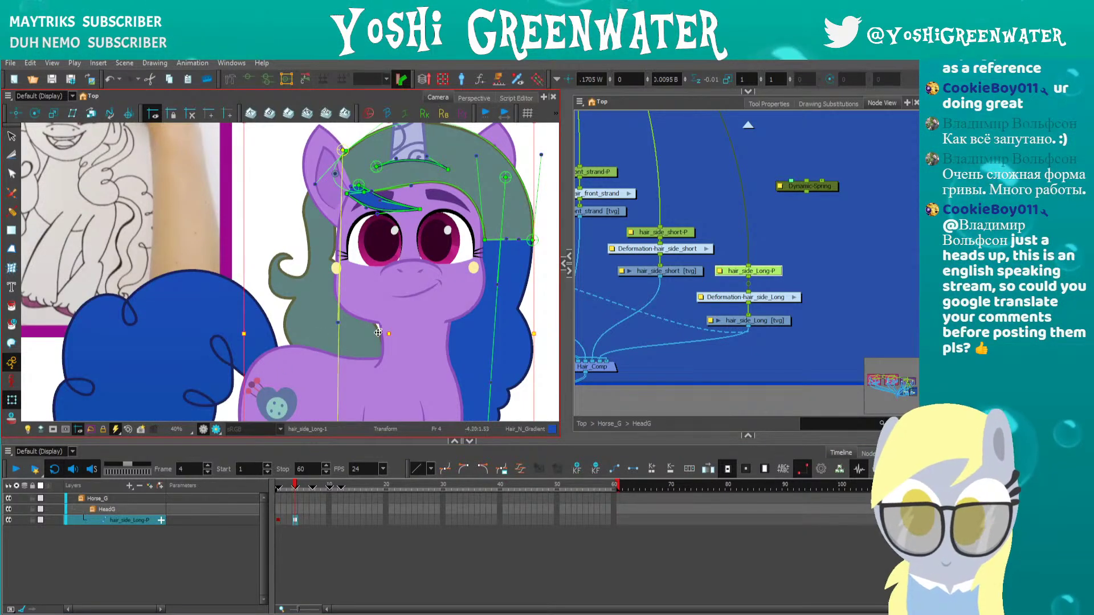
pyautogui.hotkey('alt', 'Down')
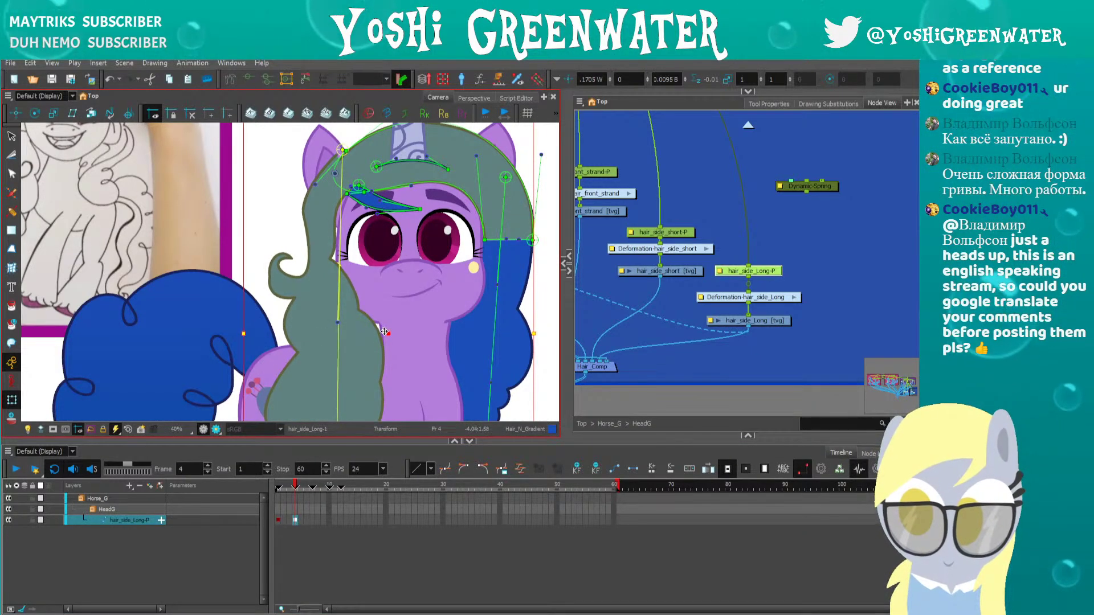
# Fine-tune the long side hair's depth at frame 4 and shift its peg right to about 0.0341 W
pyautogui.hotkey('alt', 'Up')
pyautogui.hotkey('alt', 'Down')
pyautogui.moveTo(383, 331); pyautogui.dragTo(393, 331)
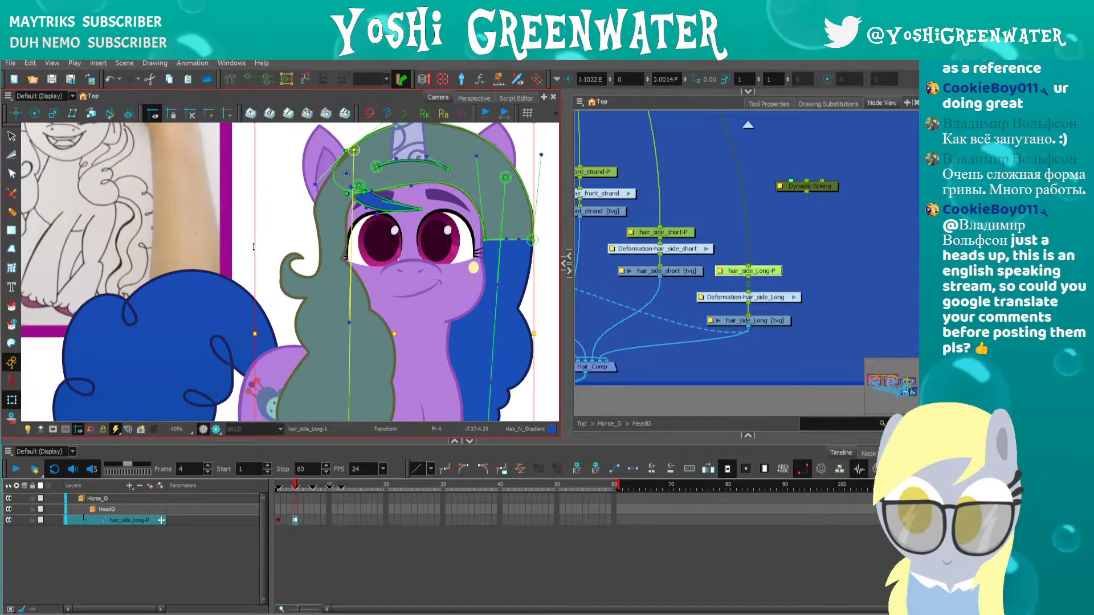
pyautogui.press('Left')
pyautogui.press('Left')
pyautogui.press('Left')
pyautogui.press('Left')
pyautogui.press('Left')
pyautogui.press('Left')
pyautogui.press('Left')
pyautogui.press('Left')
pyautogui.press('Left')
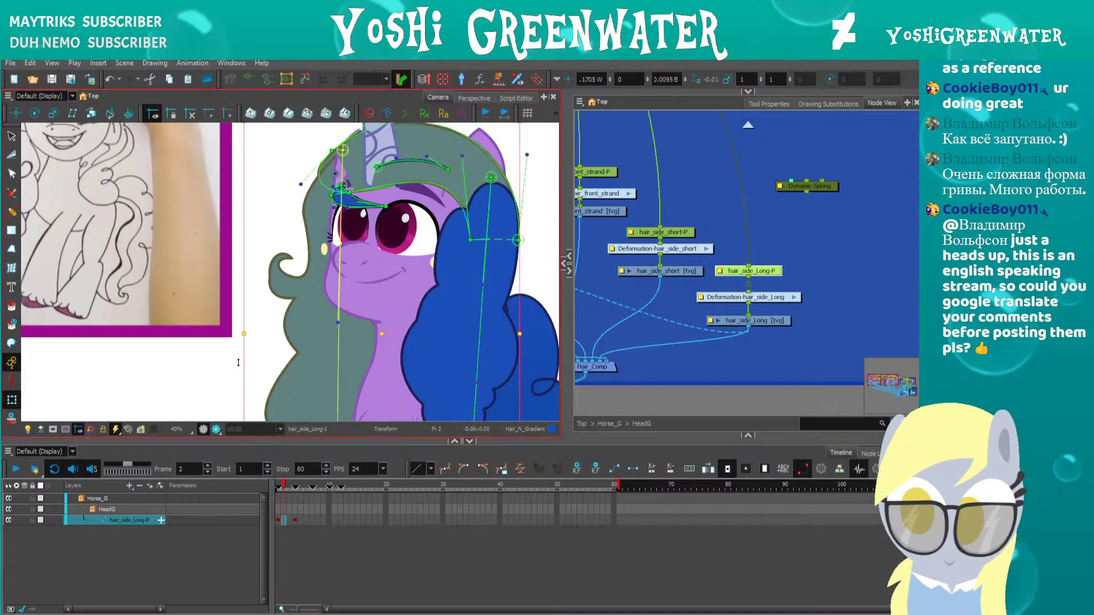
# Reselect the hair_side_Long-P peg and compare the long side hair between frames 2 and 5
pyautogui.click(284, 488)
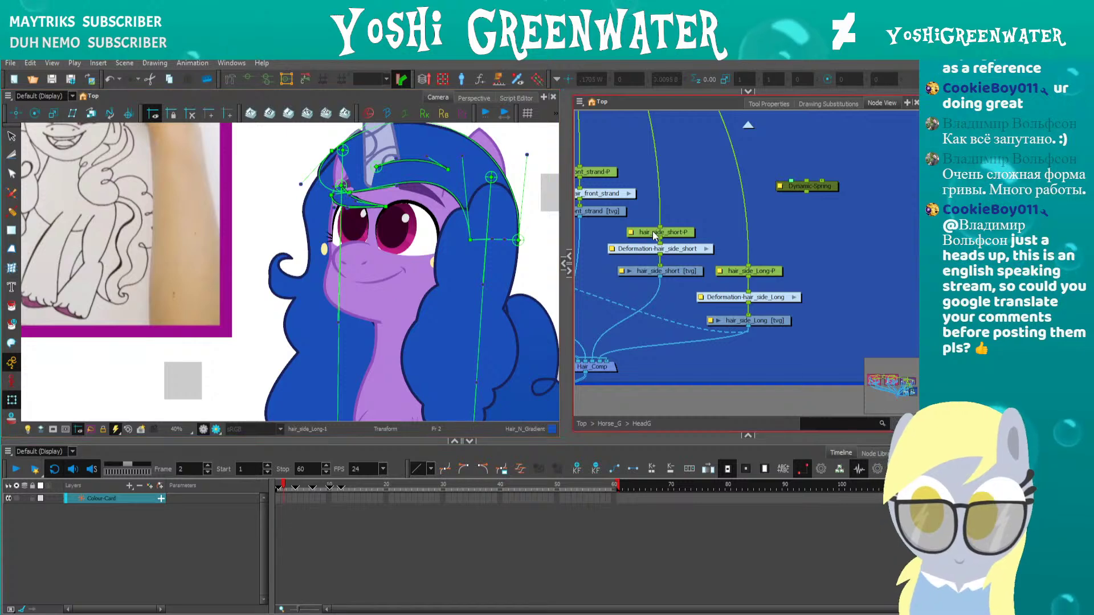
pyautogui.click(727, 272)
pyautogui.click(727, 273)
pyautogui.press('.')
pyautogui.press('.')
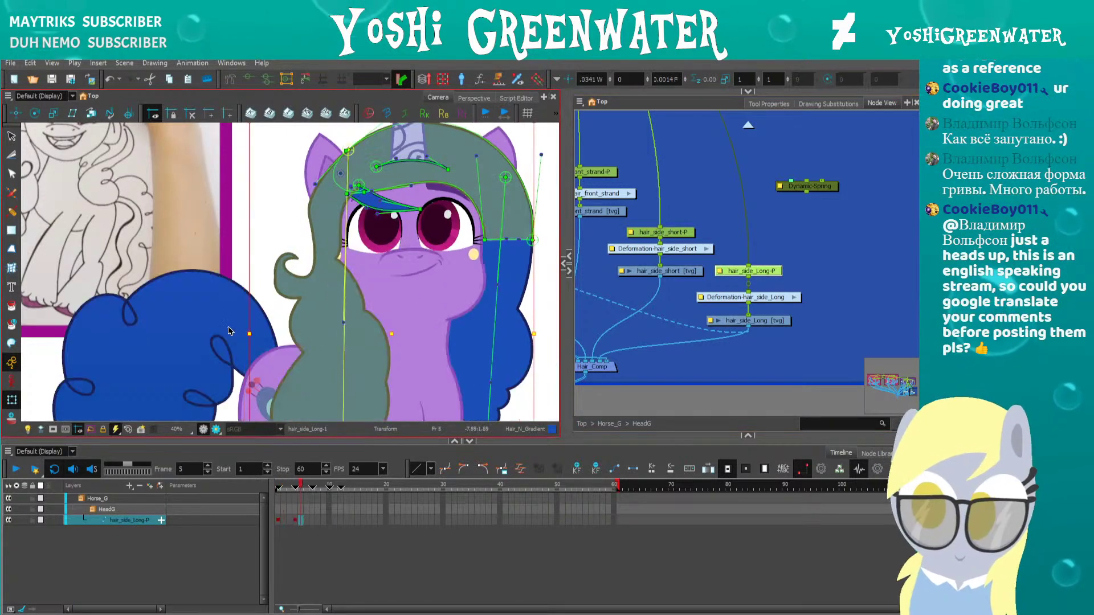
pyautogui.press(',')
pyautogui.press(',')
pyautogui.press('.')
pyautogui.press('.')
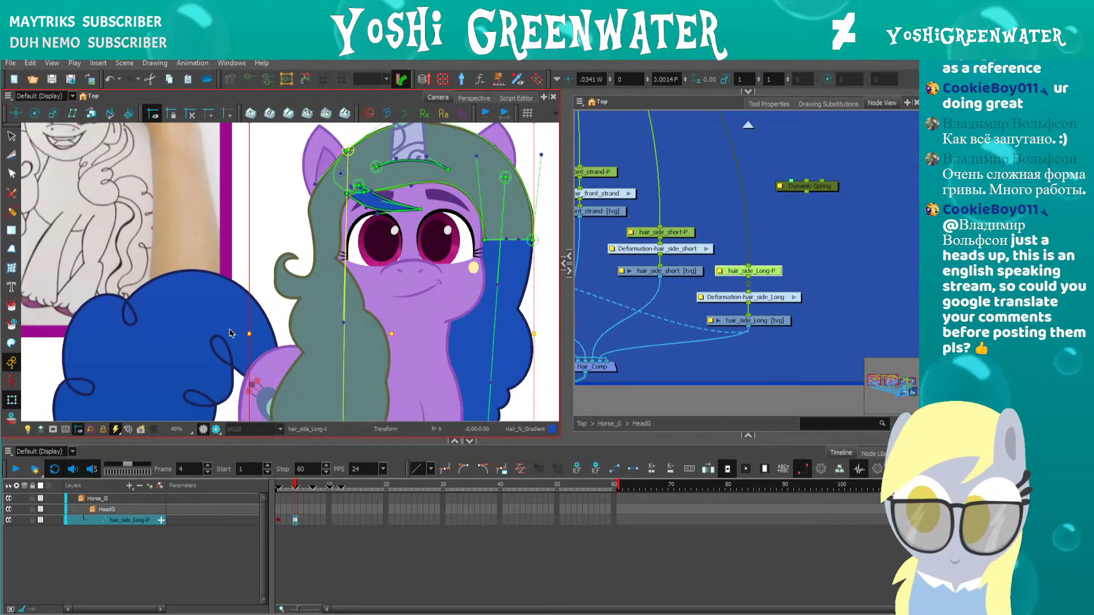
# Deselect the hair and compare the whole pony's hair at frames 1 and 4
pyautogui.scroll(-2, 269, 284)
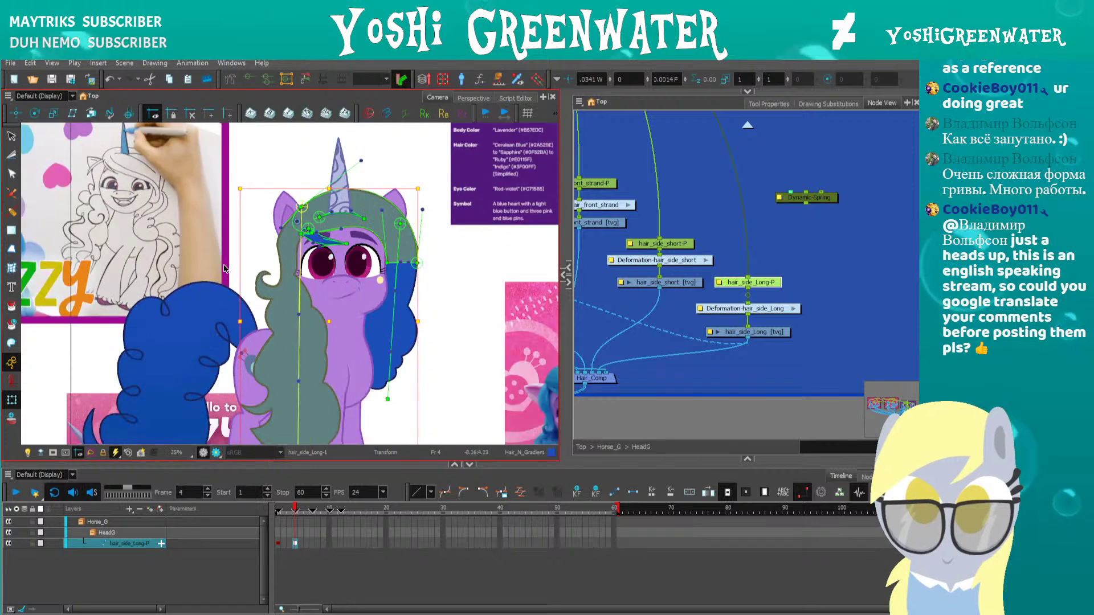
pyautogui.click(240, 228)
pyautogui.click(248, 81)
pyautogui.moveTo(268, 172); pyautogui.dragTo(319, 146)
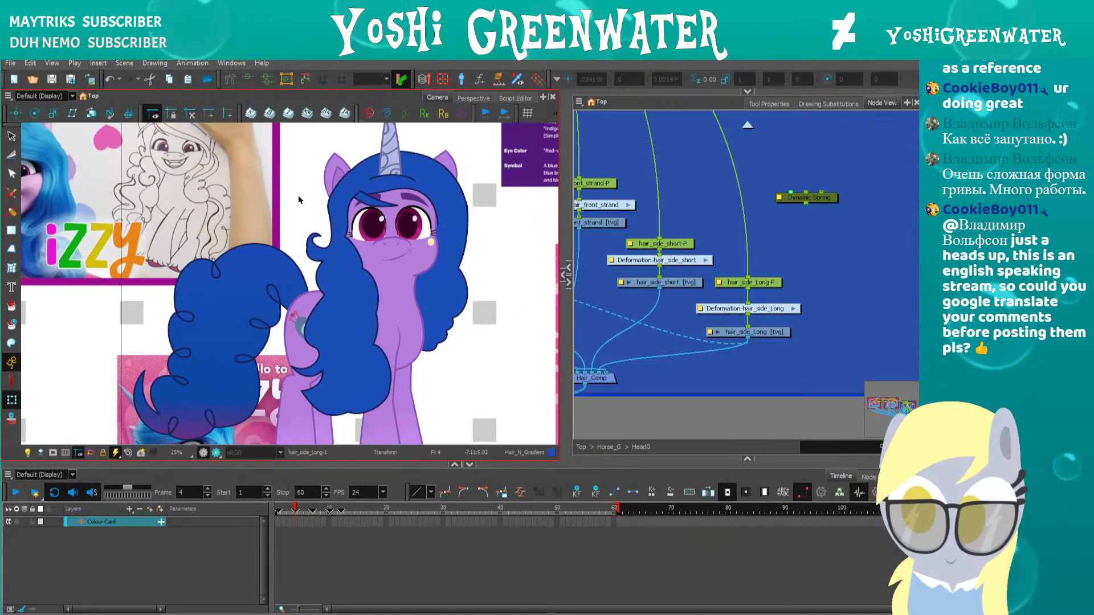
pyautogui.hotkey('shift', ',')
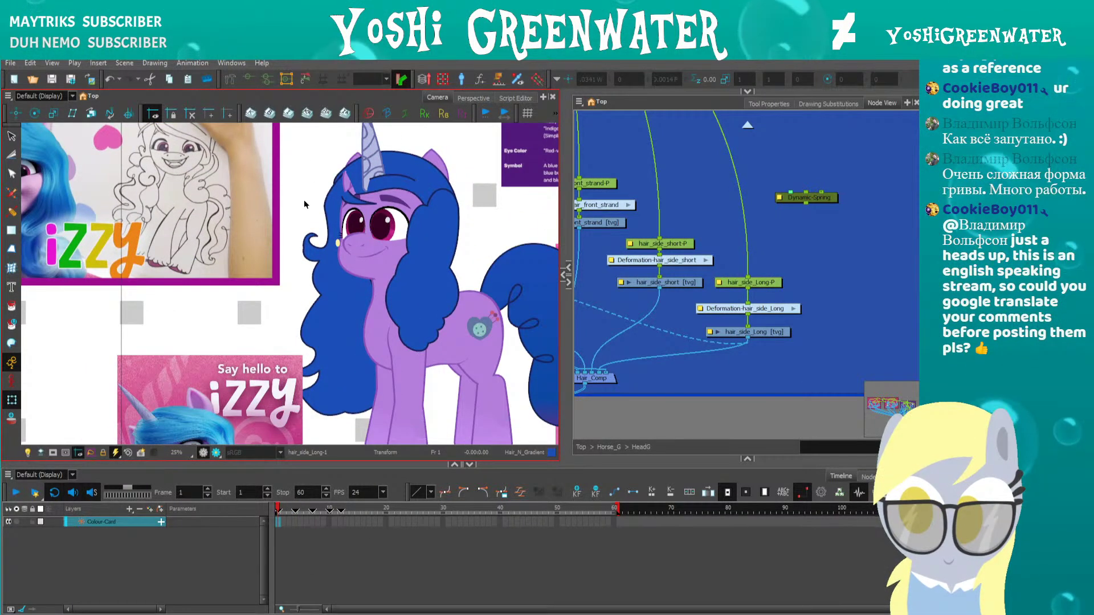
pyautogui.press('.')
pyautogui.press('.')
pyautogui.press('.')
pyautogui.press(',')
pyautogui.press(',')
pyautogui.press(',')
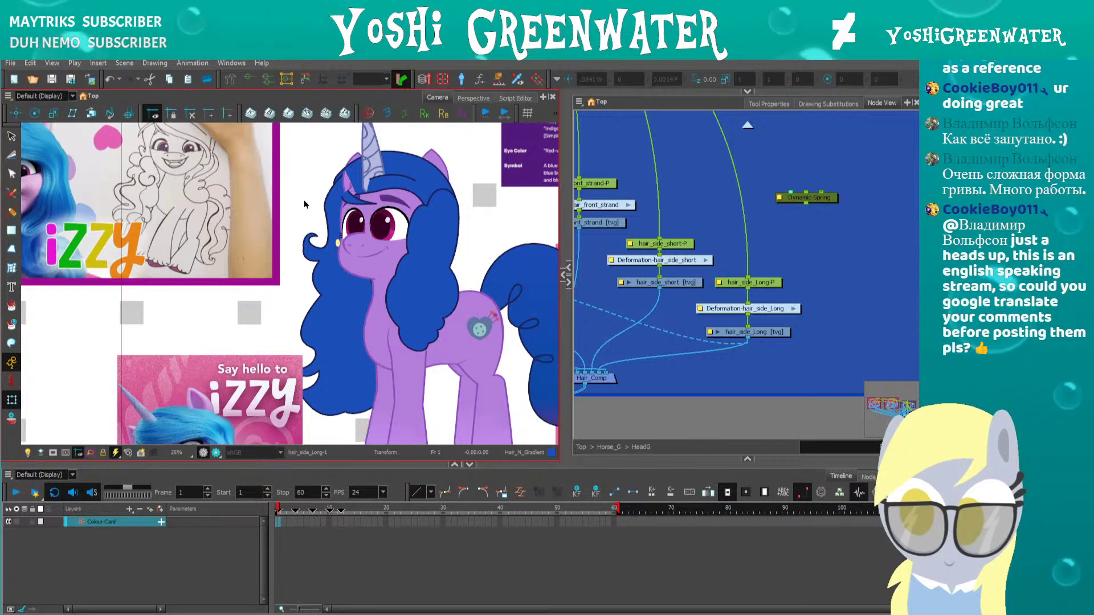
# Show the hair_horn_cut deformation controls at frame 1 and move the curve's base point slightly left
pyautogui.scroll(5, 360, 164)
pyautogui.click(389, 201)
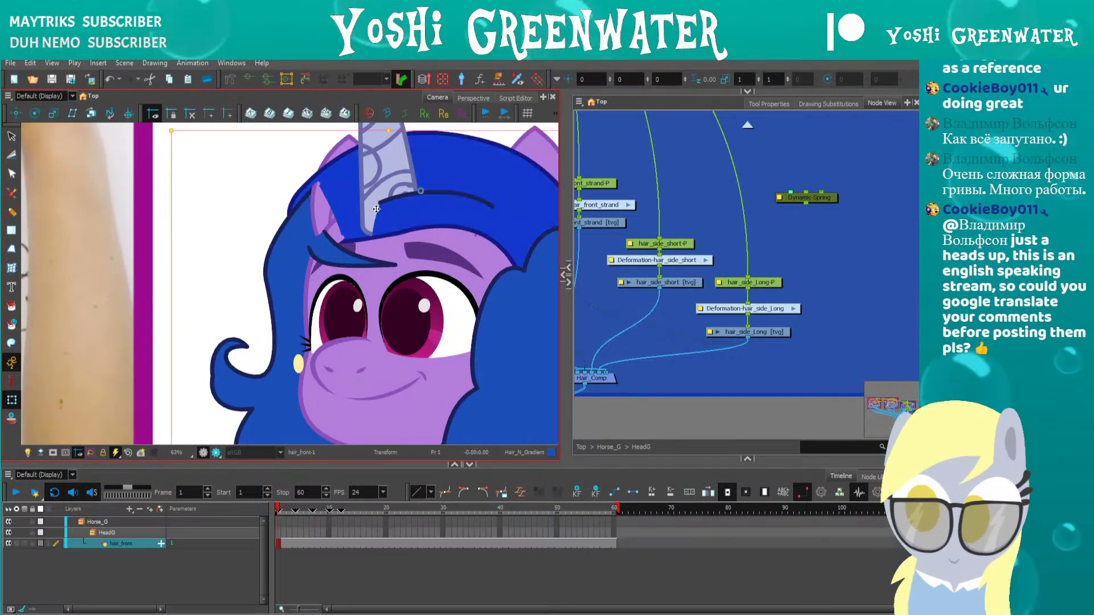
pyautogui.click(365, 198)
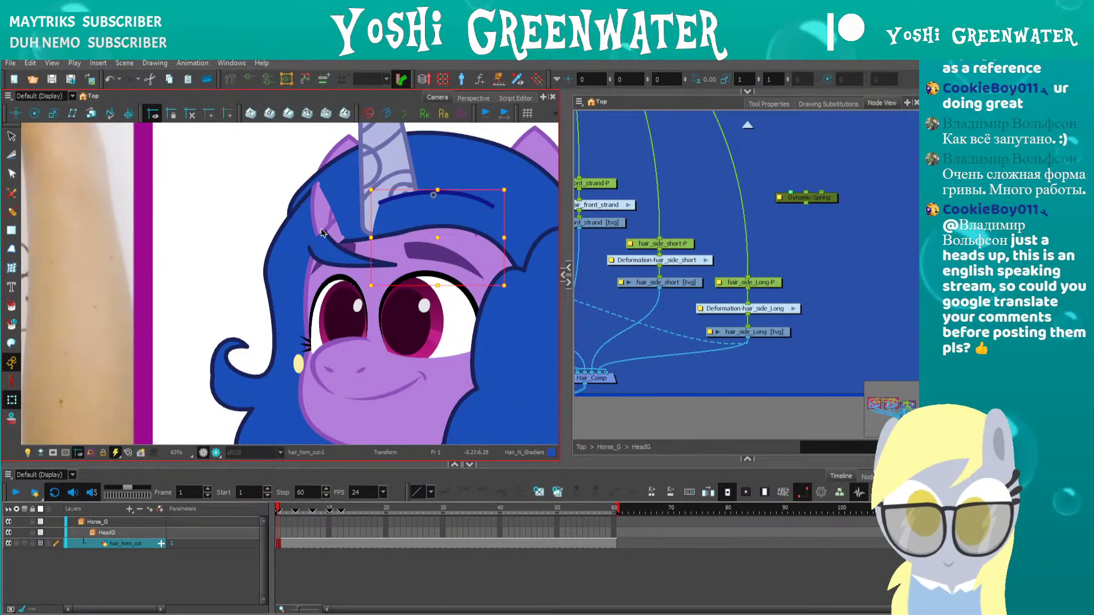
pyautogui.press('F11')
pyautogui.moveTo(321, 232); pyautogui.dragTo(308, 265)
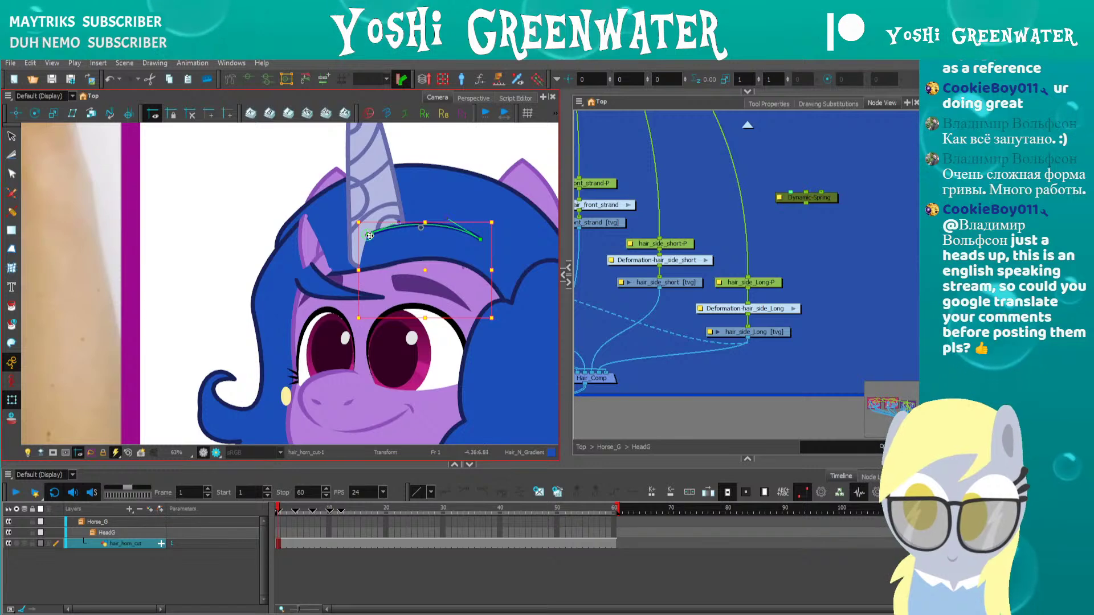
pyautogui.moveTo(370, 235); pyautogui.dragTo(360, 238)
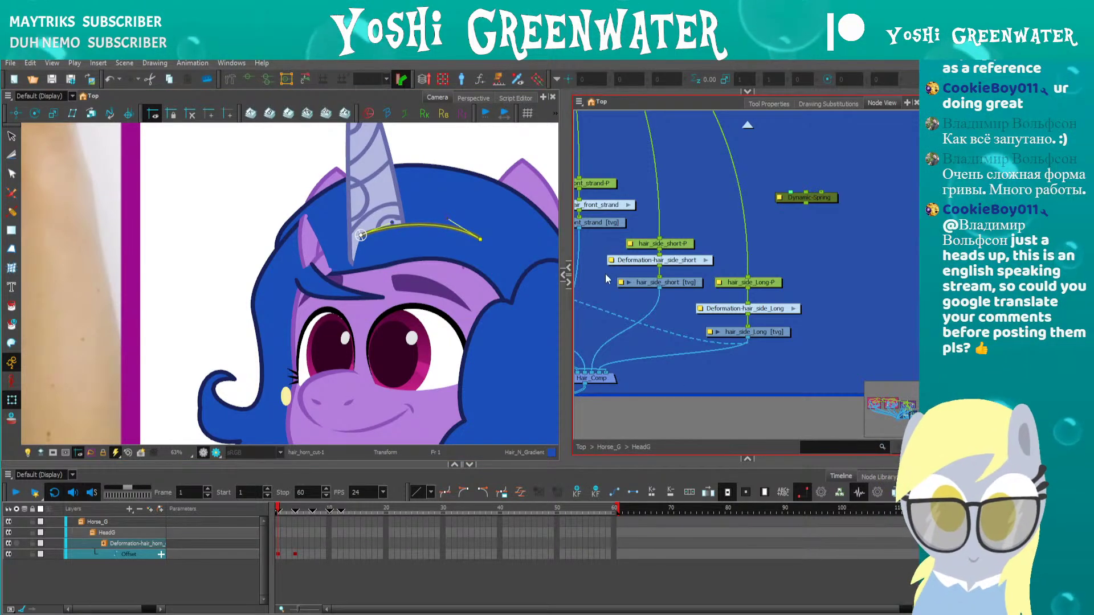
# Select the hair_horn_cut-P peg and nudge the horn cut left to about 0.5887 W at frame 1
pyautogui.moveTo(608, 289); pyautogui.dragTo(732, 348)
pyautogui.click(683, 245)
pyautogui.moveTo(683, 250); pyautogui.dragTo(752, 235)
pyautogui.click(663, 286)
pyautogui.moveTo(627, 268); pyautogui.dragTo(676, 242)
pyautogui.click(620, 254)
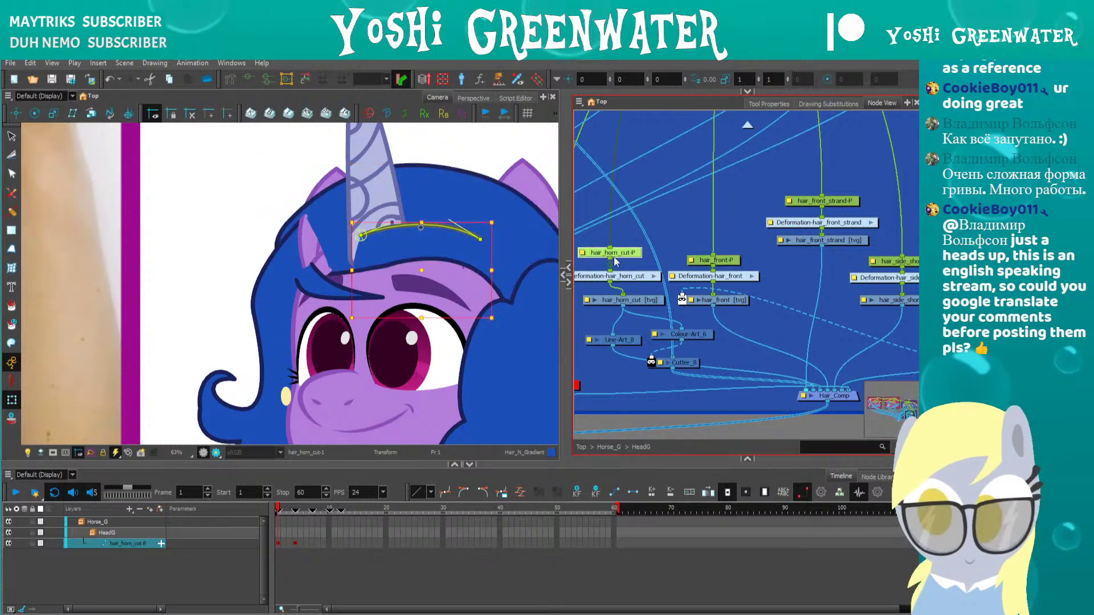
pyautogui.press('Left')
pyautogui.press('Left')
pyautogui.press('Left')
pyautogui.press('Left')
pyautogui.press('Left')
pyautogui.press('Left')
pyautogui.press('Left')
pyautogui.press('Left')
pyautogui.press('Left')
pyautogui.press('Left')
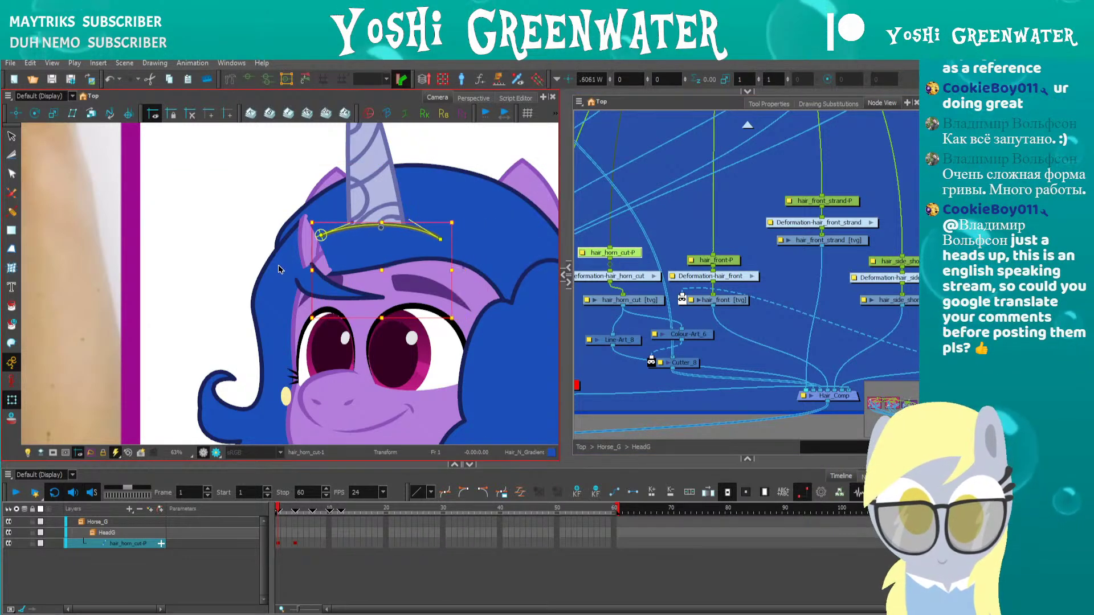
pyautogui.press('Right')
pyautogui.press('Right')
pyautogui.press('Right')
pyautogui.press('Right')
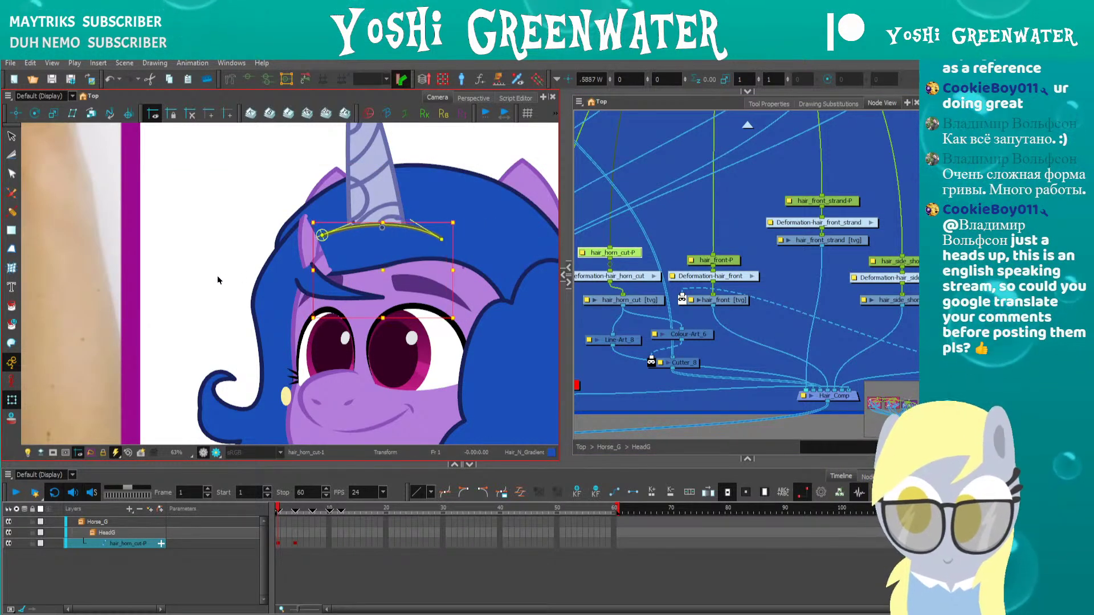
# Adjust the base and end points of the horn cut's curve at frame 1 so it fits the horn base
pyautogui.click(328, 234)
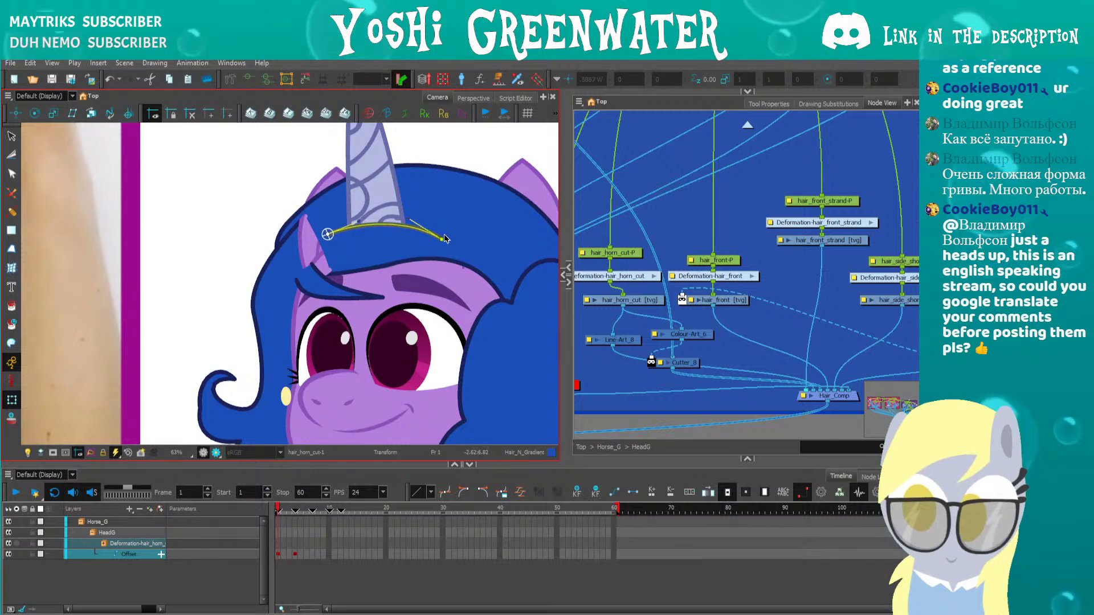
pyautogui.click(329, 236)
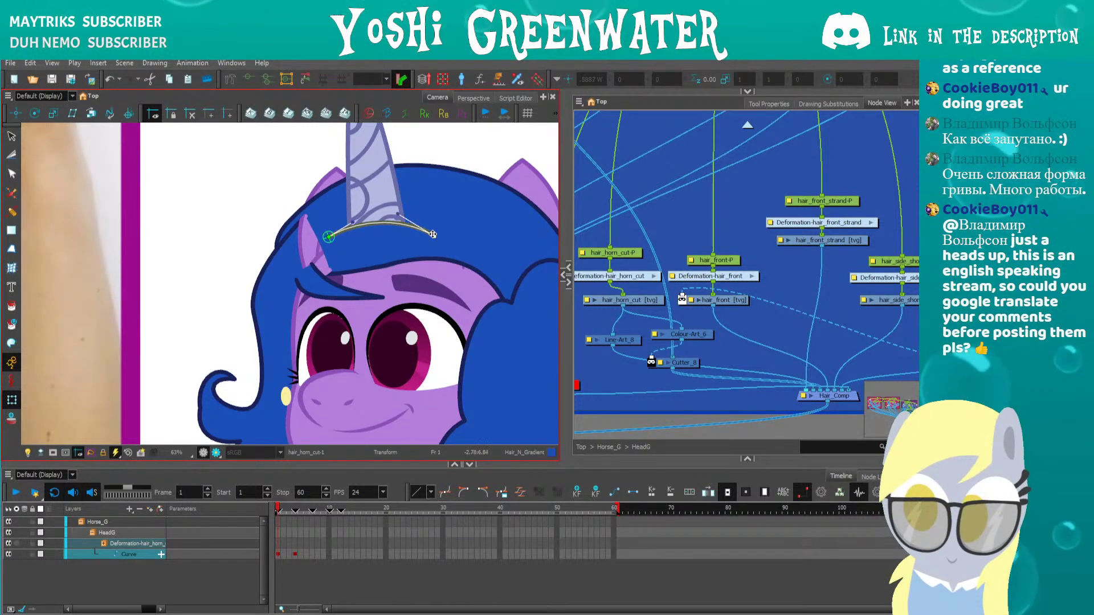
pyautogui.moveTo(273, 198); pyautogui.dragTo(274, 215)
pyautogui.click(238, 231)
pyautogui.scroll(-3, 217, 251)
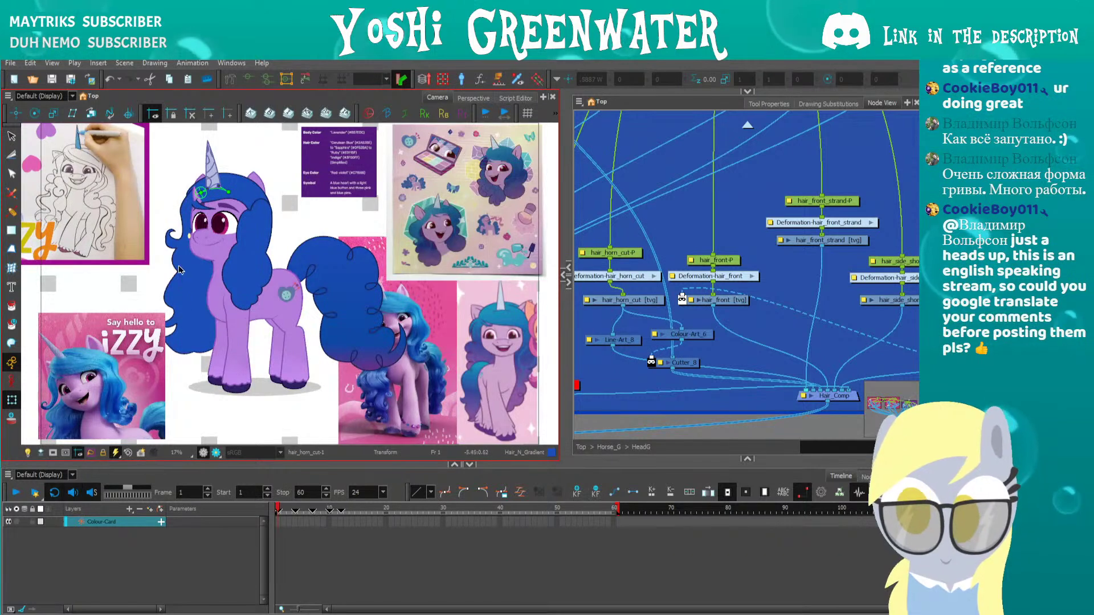
pyautogui.scroll(3, 216, 251)
pyautogui.moveTo(217, 251); pyautogui.dragTo(248, 269)
# Remove the cutter that masks the hair_front drawing with the long side hair
pyautogui.click(303, 212)
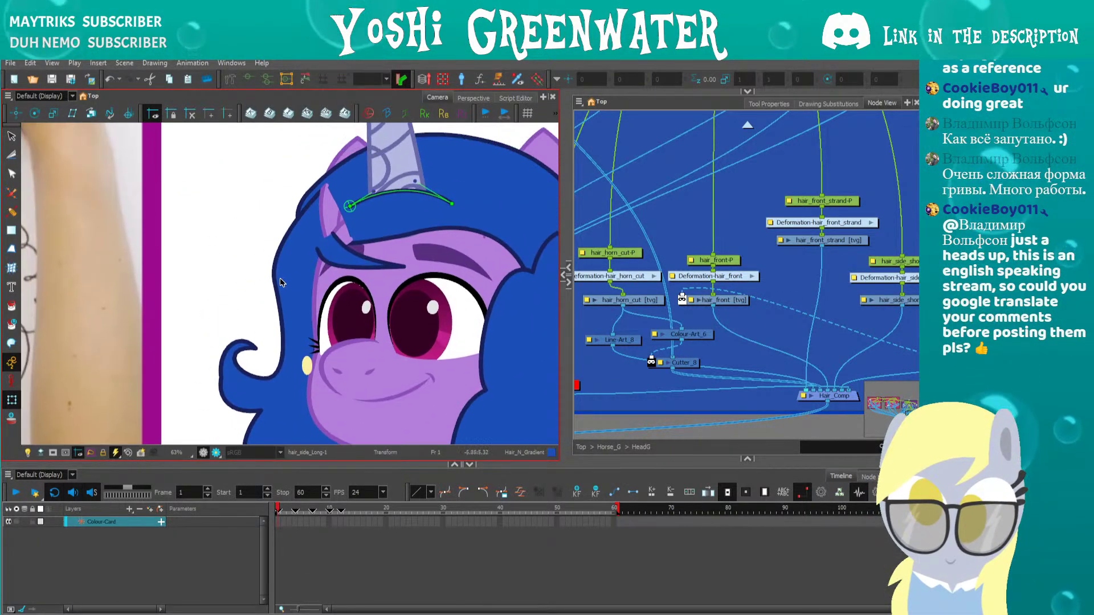
pyautogui.click(290, 257)
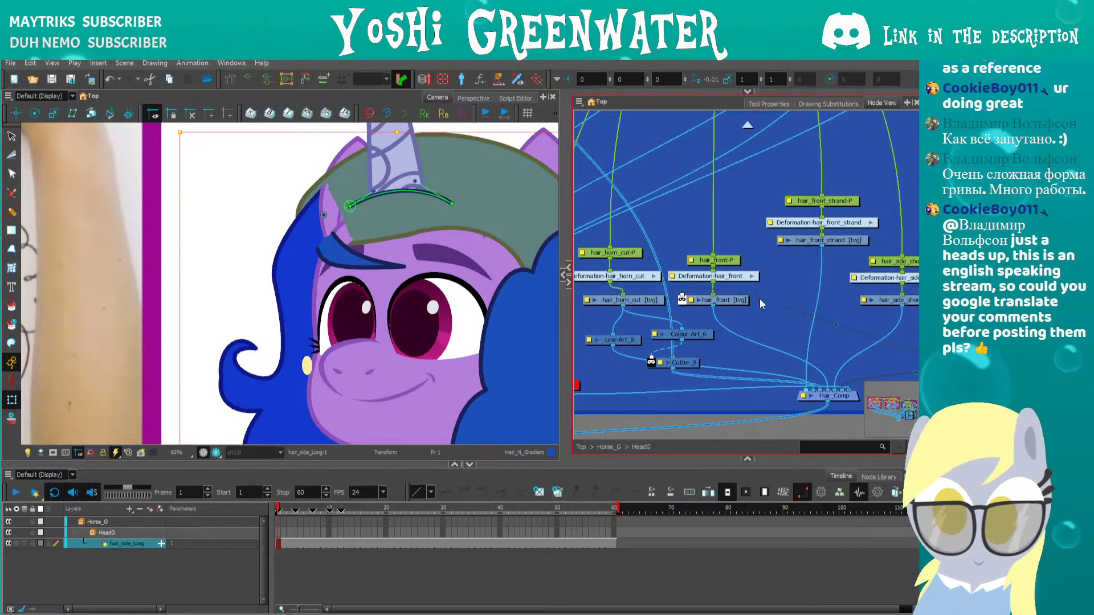
pyautogui.click(710, 301)
pyautogui.moveTo(693, 300); pyautogui.dragTo(666, 283)
pyautogui.click(691, 296)
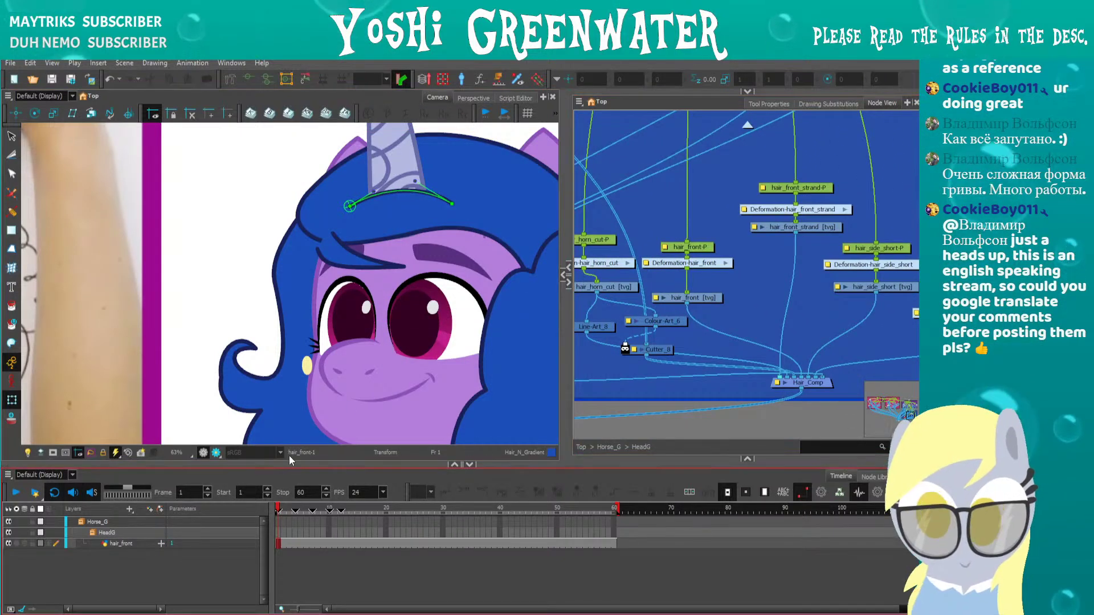
# At frame 4, select the hair_side_Long-P peg and nudge the long side hair slightly right
pyautogui.press('.')
pyautogui.press('.')
pyautogui.press('.')
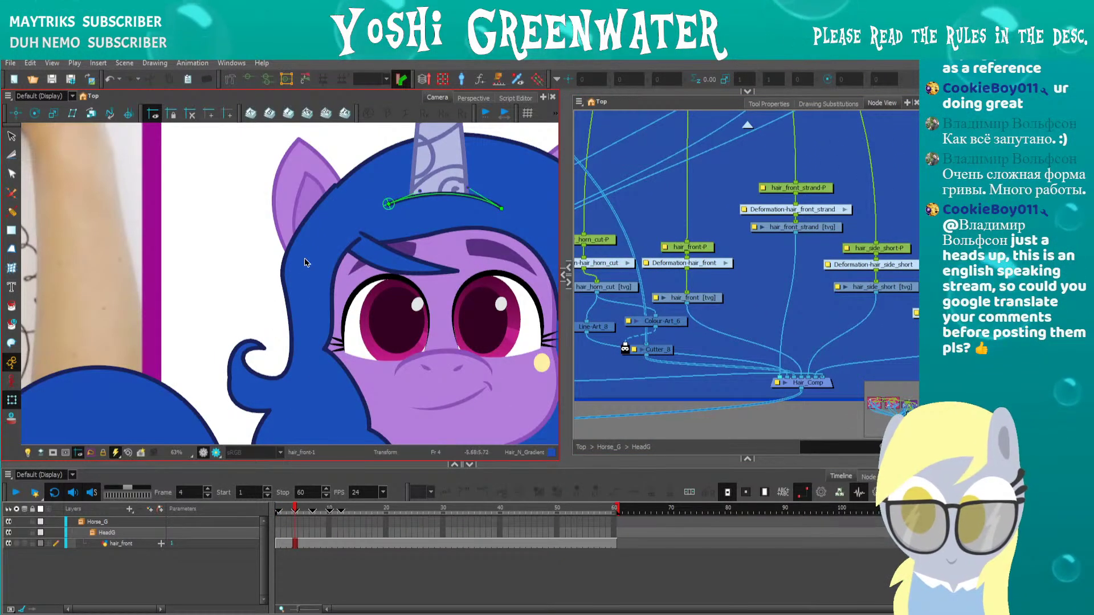
pyautogui.click(304, 261)
pyautogui.press('b')
pyautogui.press('b')
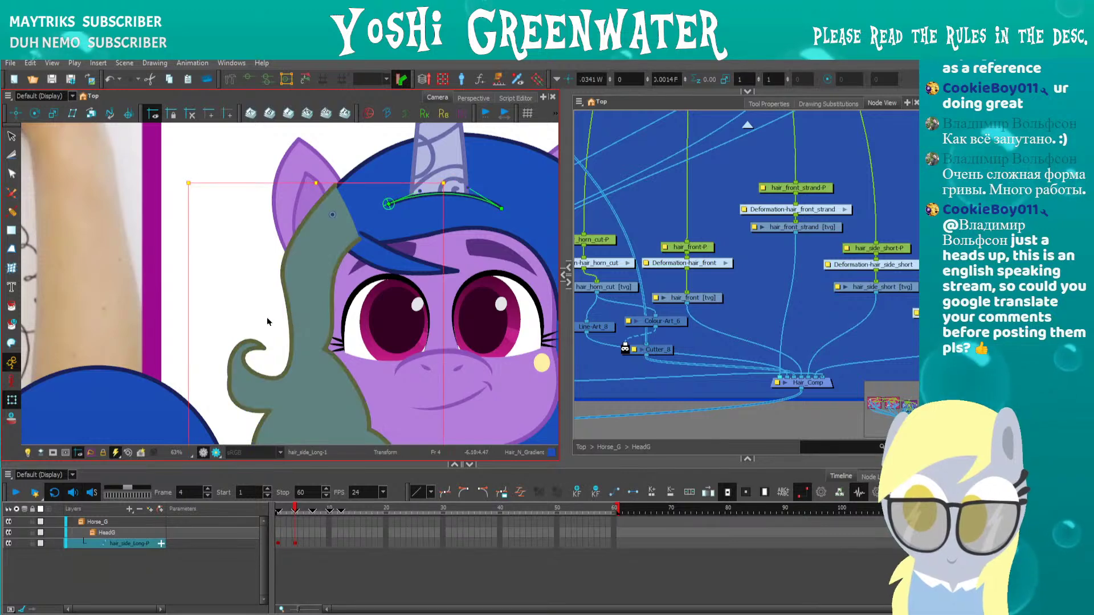
pyautogui.click(254, 303)
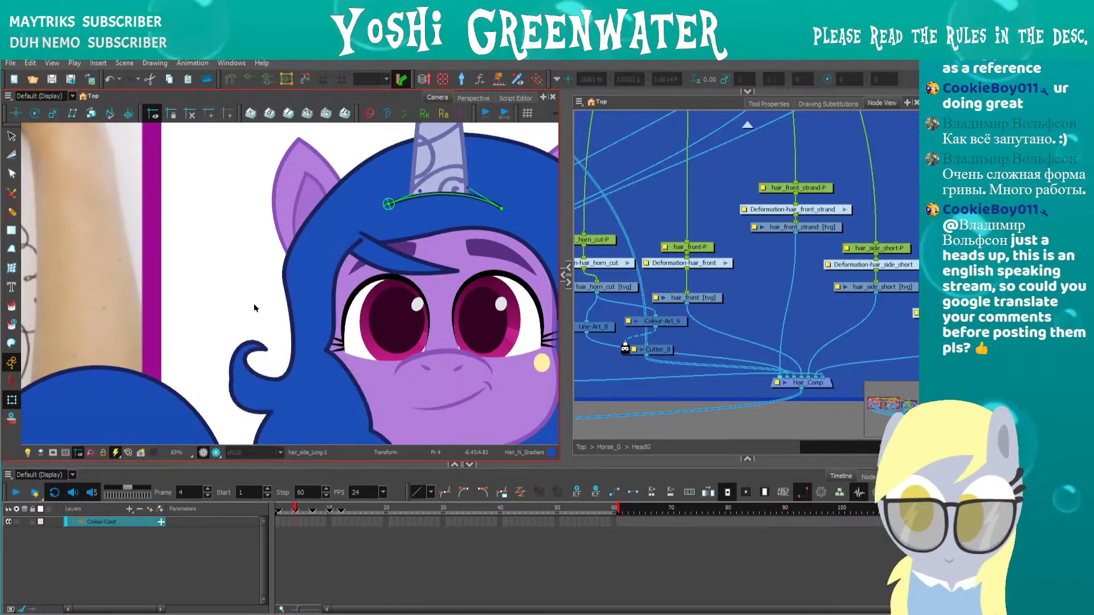
# Reshape the hair_front piece at frame 1 by adjusting its deformation curve's outer edge, lower edge and inner end point
pyautogui.press(',')
pyautogui.press(',')
pyautogui.press(',')
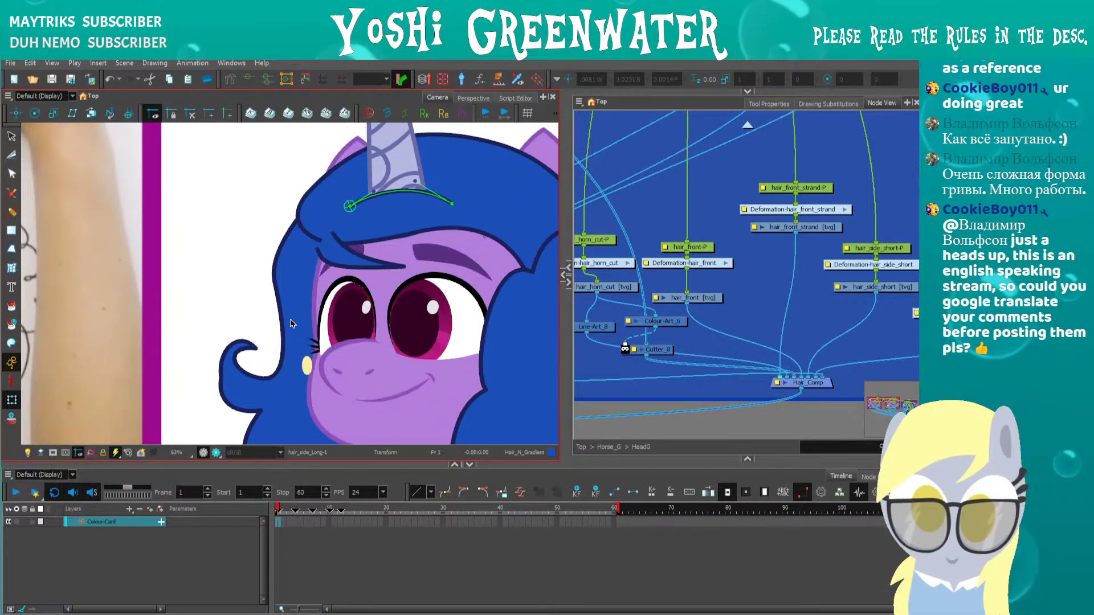
pyautogui.click(285, 286)
pyautogui.click(306, 228)
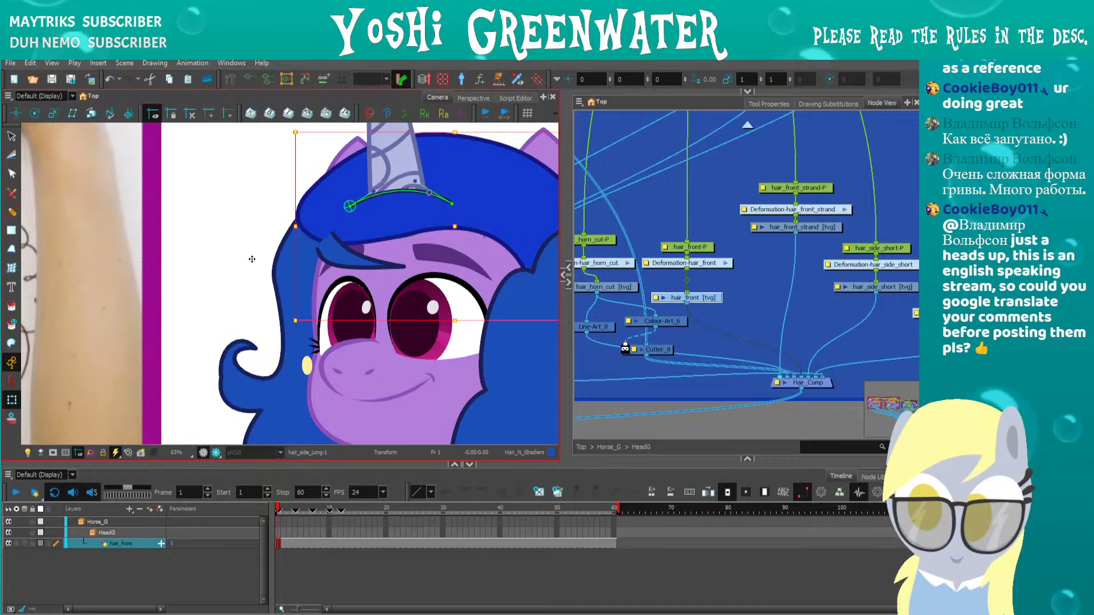
pyautogui.press('b')
pyautogui.press('Escape')
pyautogui.moveTo(276, 228); pyautogui.dragTo(240, 282)
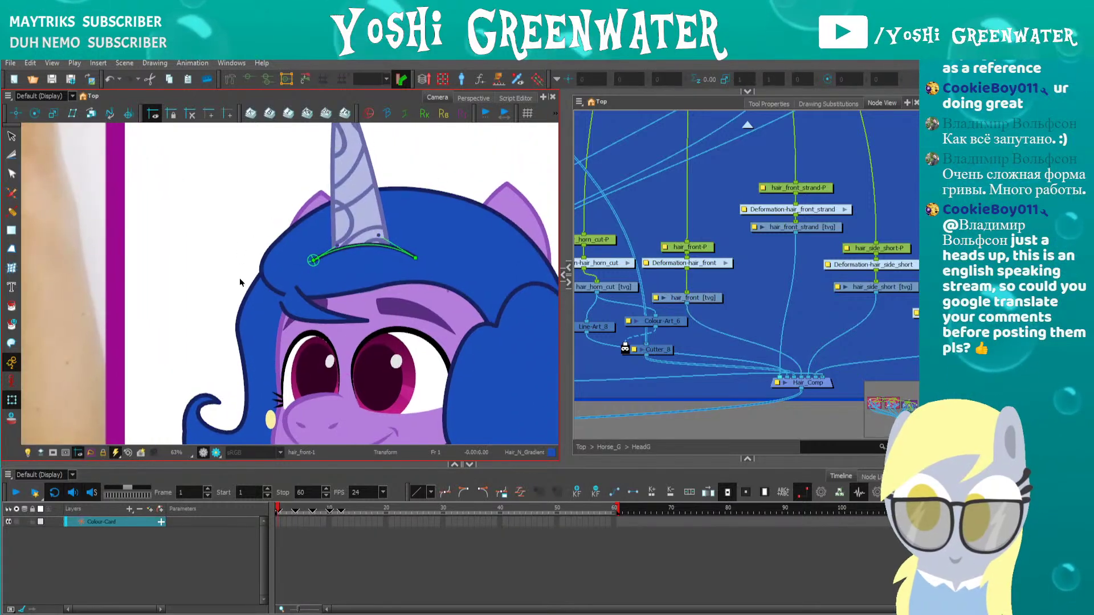
pyautogui.click(247, 283)
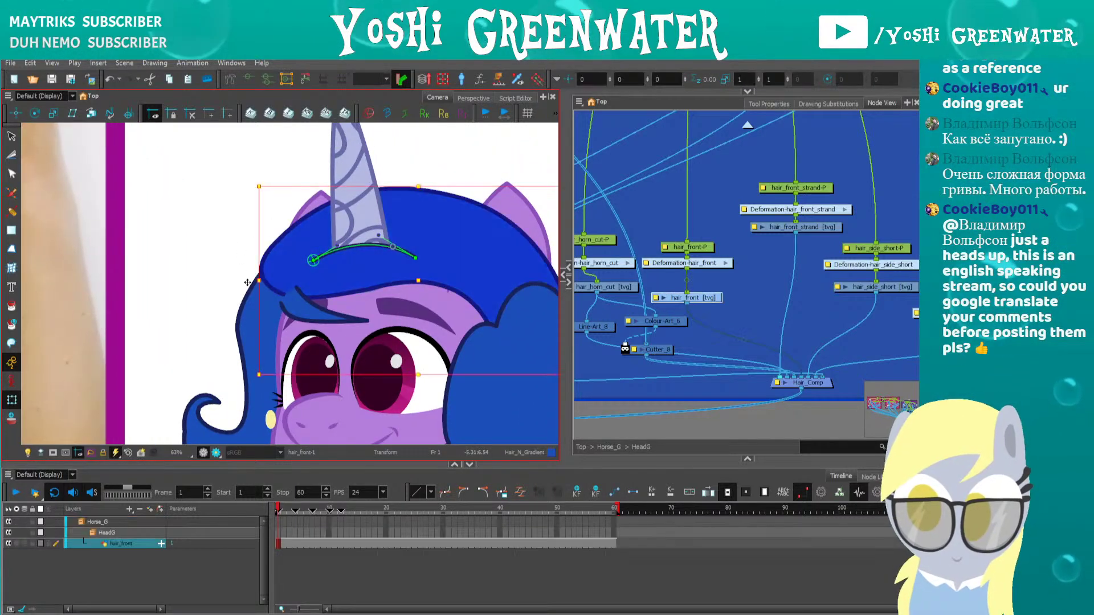
pyautogui.click(233, 295)
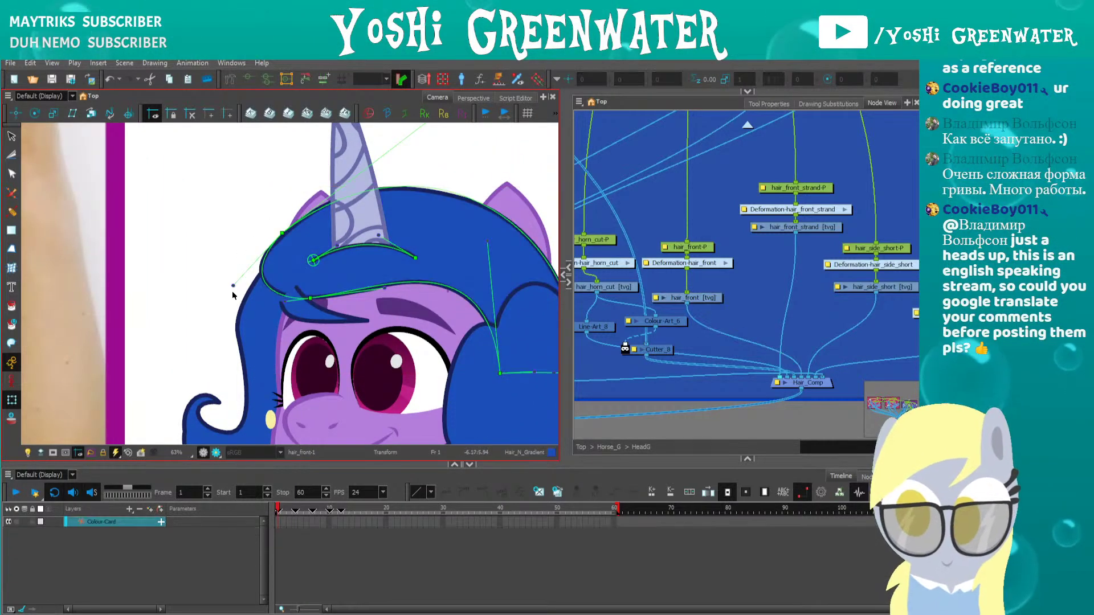
pyautogui.click(281, 234)
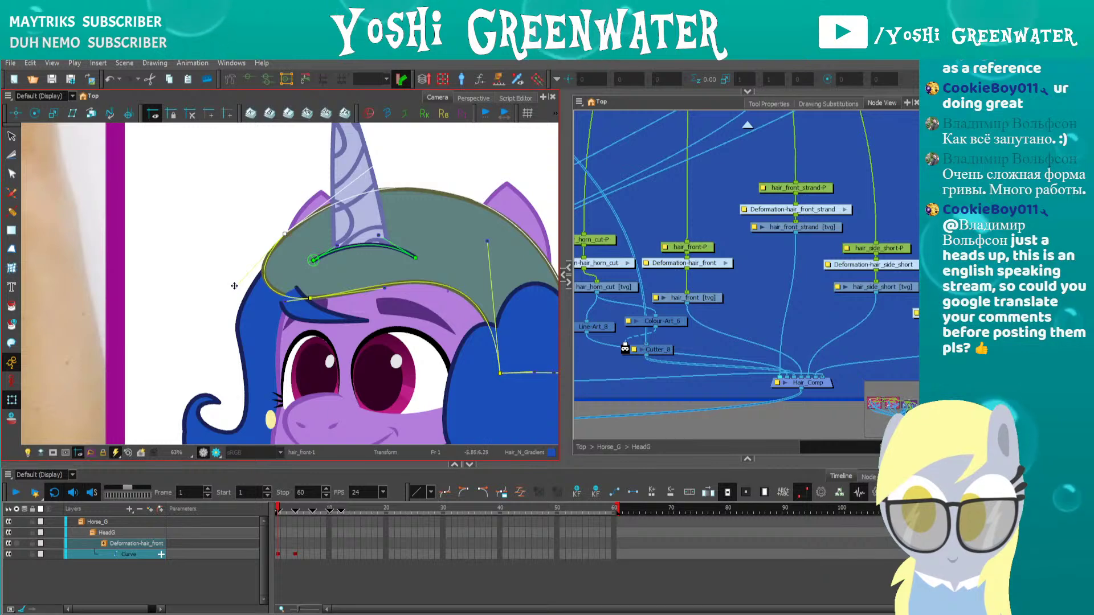
pyautogui.moveTo(307, 300); pyautogui.dragTo(315, 291)
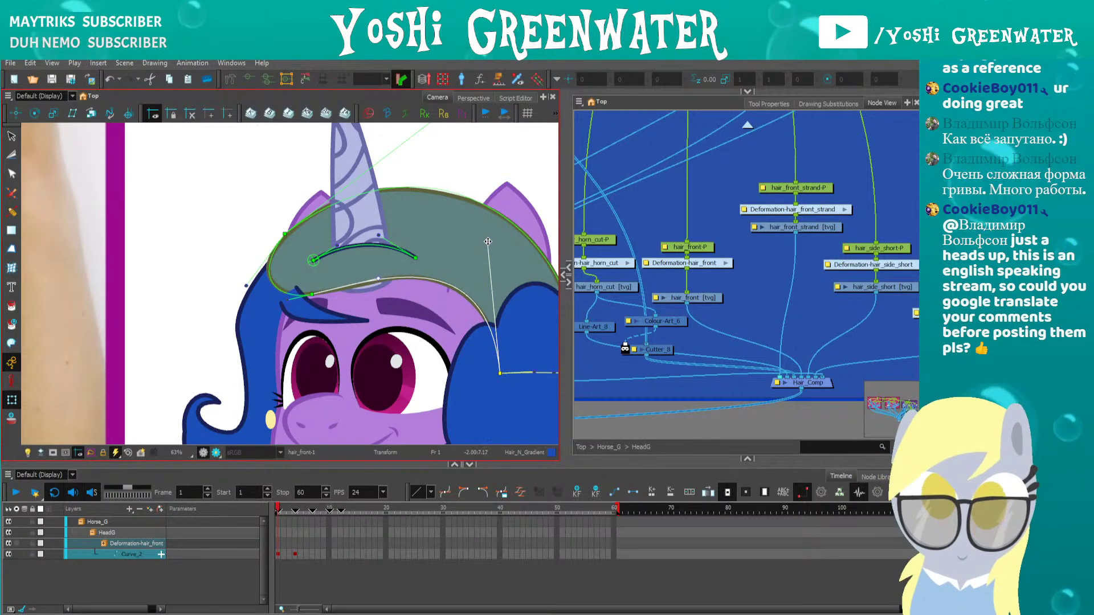
pyautogui.moveTo(501, 372); pyautogui.dragTo(411, 342)
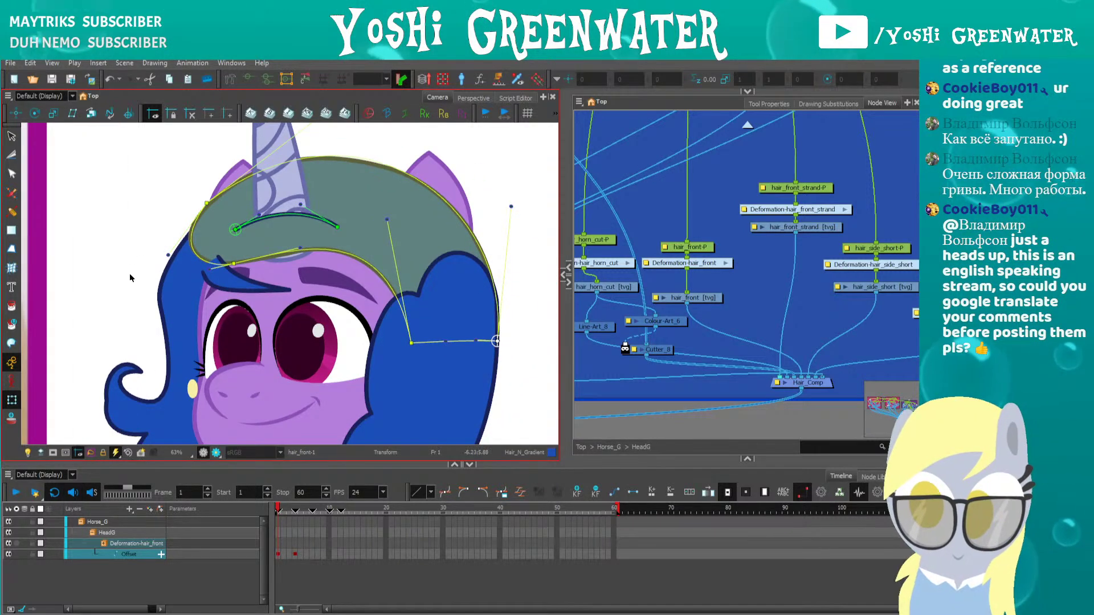
# Try nudging the hair_front-P peg's depth at frame 1 so the front hair sits over the short side hair
pyautogui.click(651, 214)
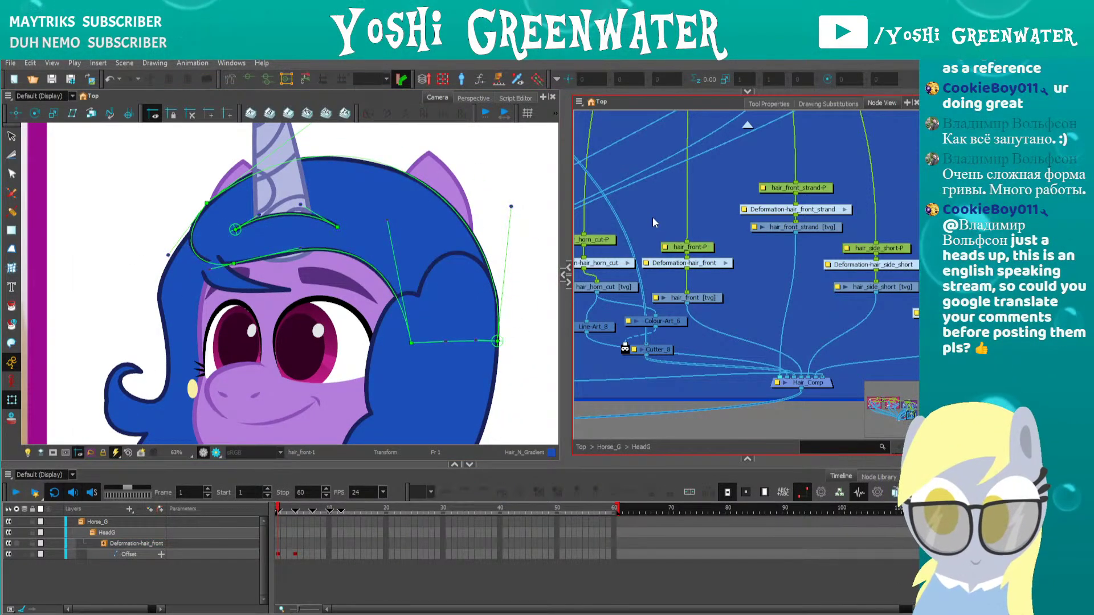
pyautogui.click(688, 247)
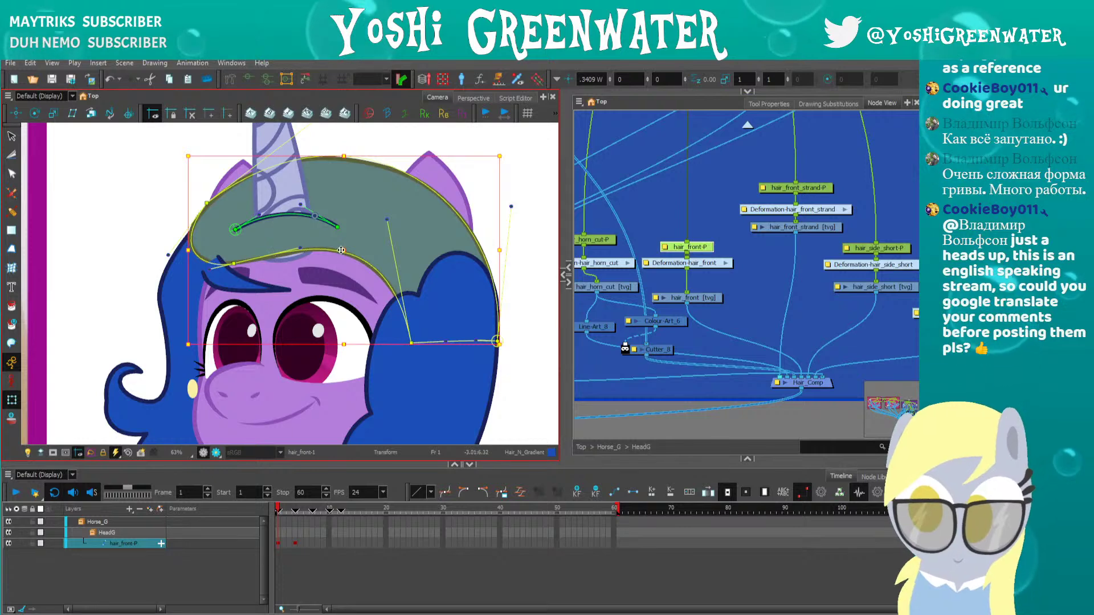
pyautogui.hotkey('alt', 'Down')
pyautogui.hotkey('alt', 'Up')
pyautogui.hotkey('alt', 'Up')
pyautogui.hotkey('alt', 'Down')
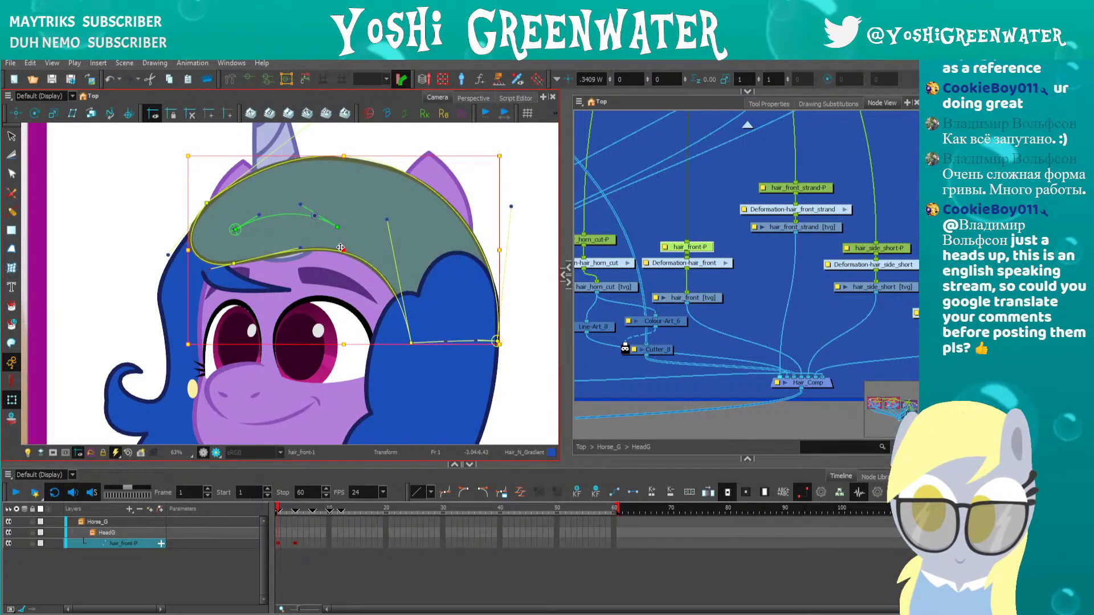
pyautogui.hotkey('alt', 'Down')
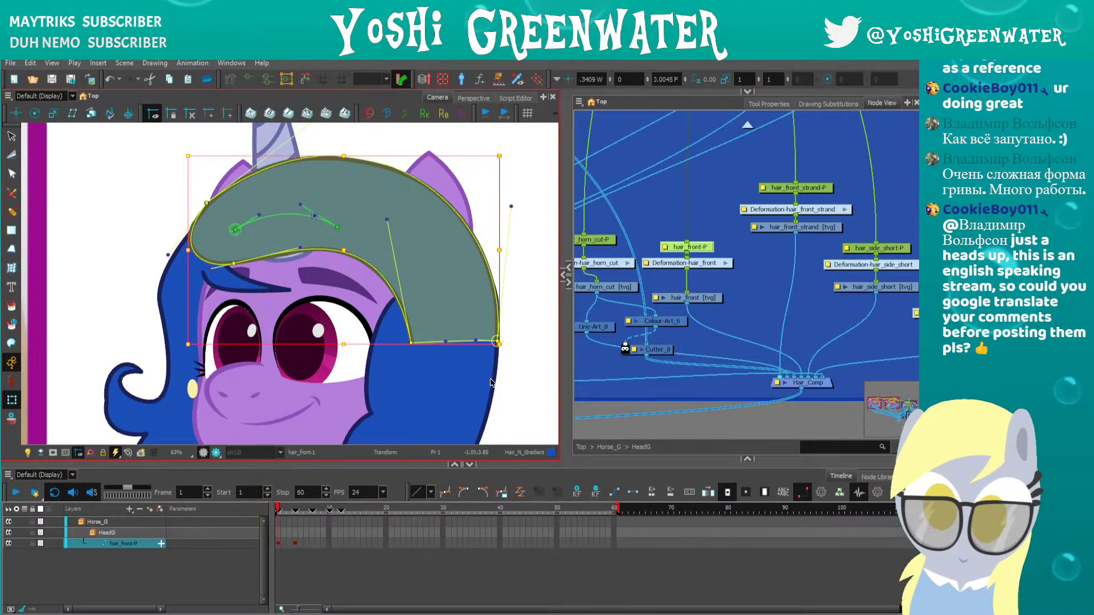
pyautogui.hotkey('ctrl', 'z')
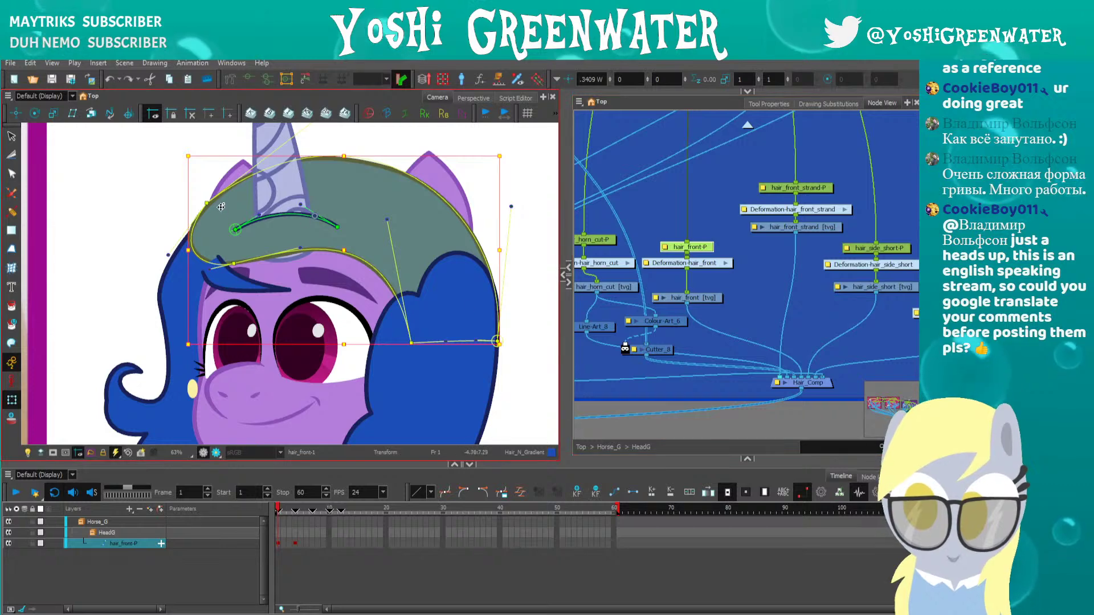
# Select the hair_side_short-P peg and compare how the short side hair overlaps the front hair across frames 1 to 4
pyautogui.click(402, 382)
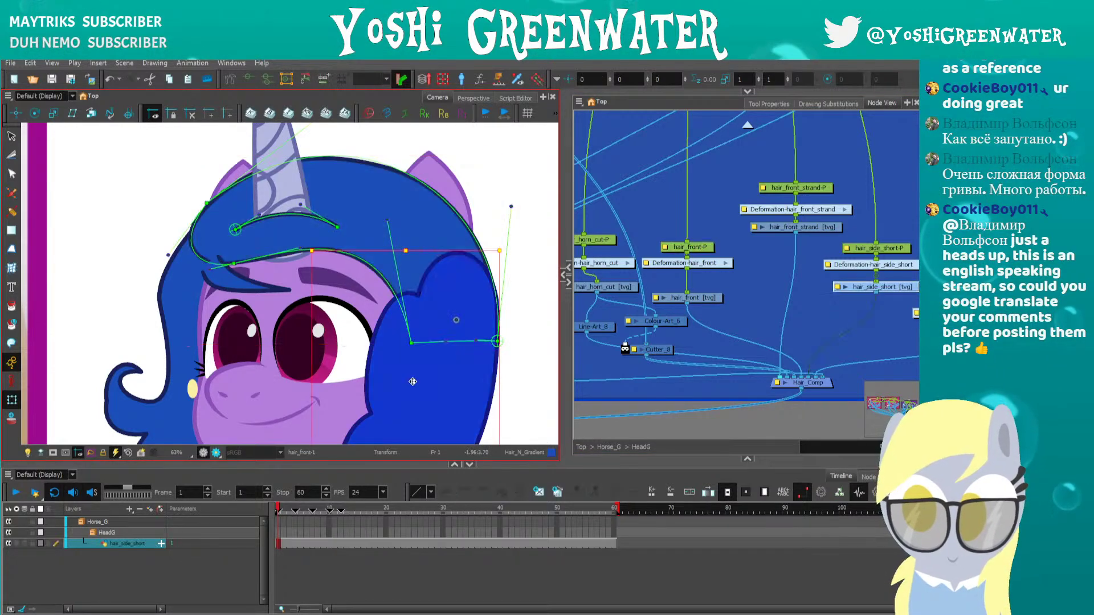
pyautogui.scroll(-3, 414, 381)
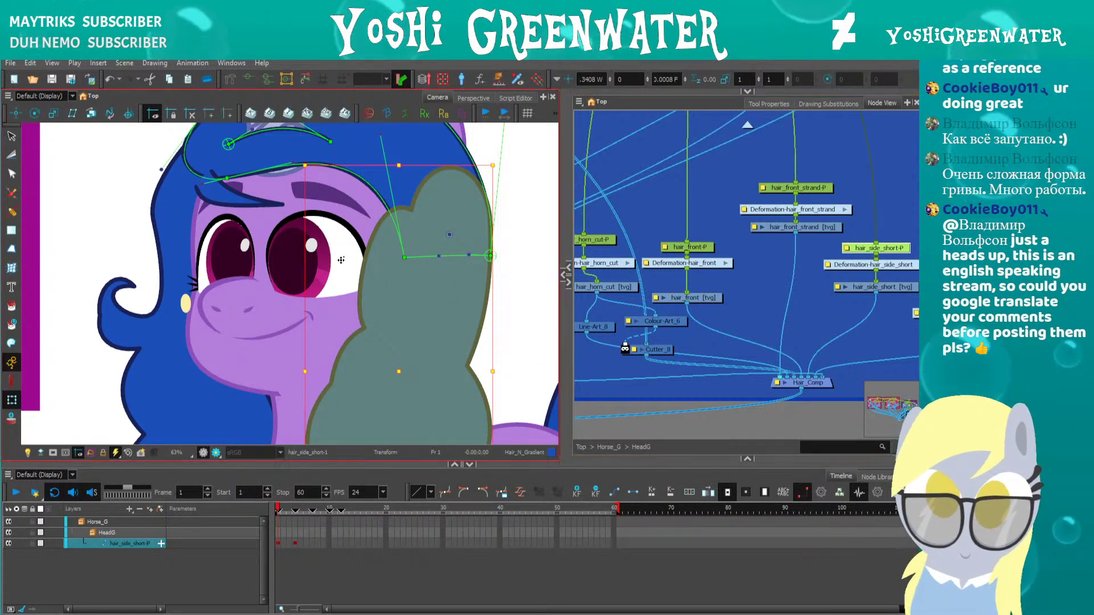
pyautogui.press('.')
pyautogui.press('.')
pyautogui.press('.')
pyautogui.press('.')
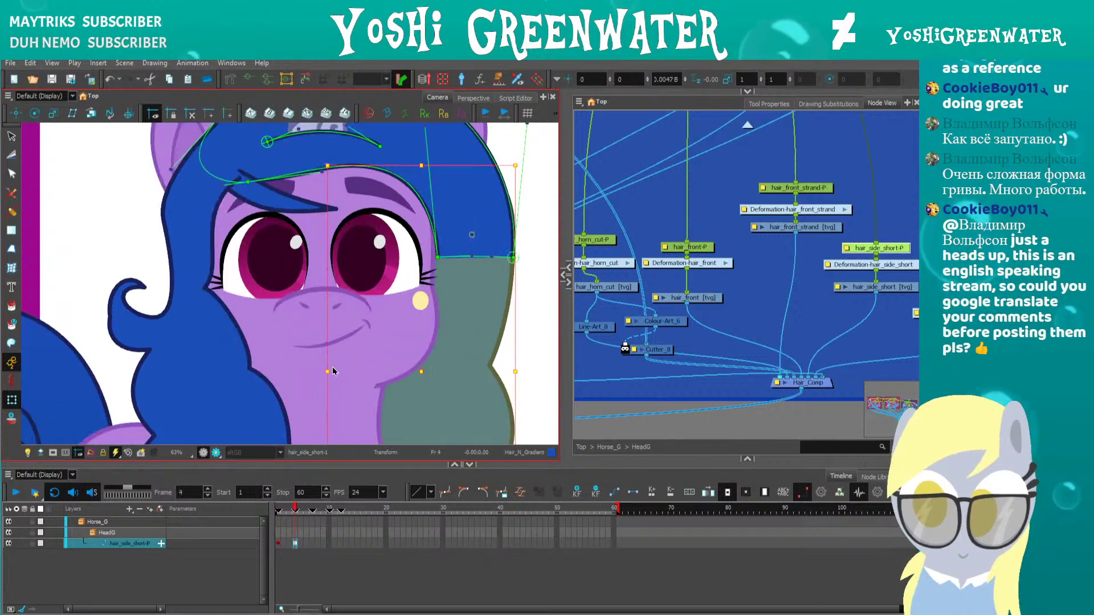
pyautogui.press(',')
pyautogui.press(',')
pyautogui.press(',')
pyautogui.press(',')
pyautogui.press('.')
pyautogui.press('.')
pyautogui.press('.')
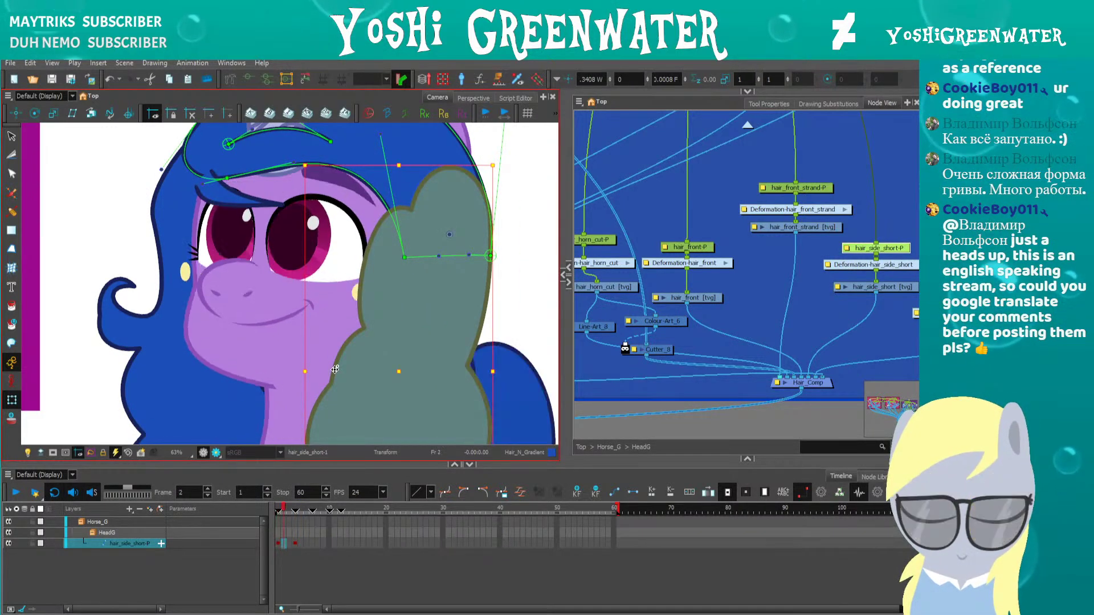
pyautogui.press(',')
pyautogui.press(',')
pyautogui.press(',')
pyautogui.press('.')
pyautogui.press('.')
pyautogui.press('.')
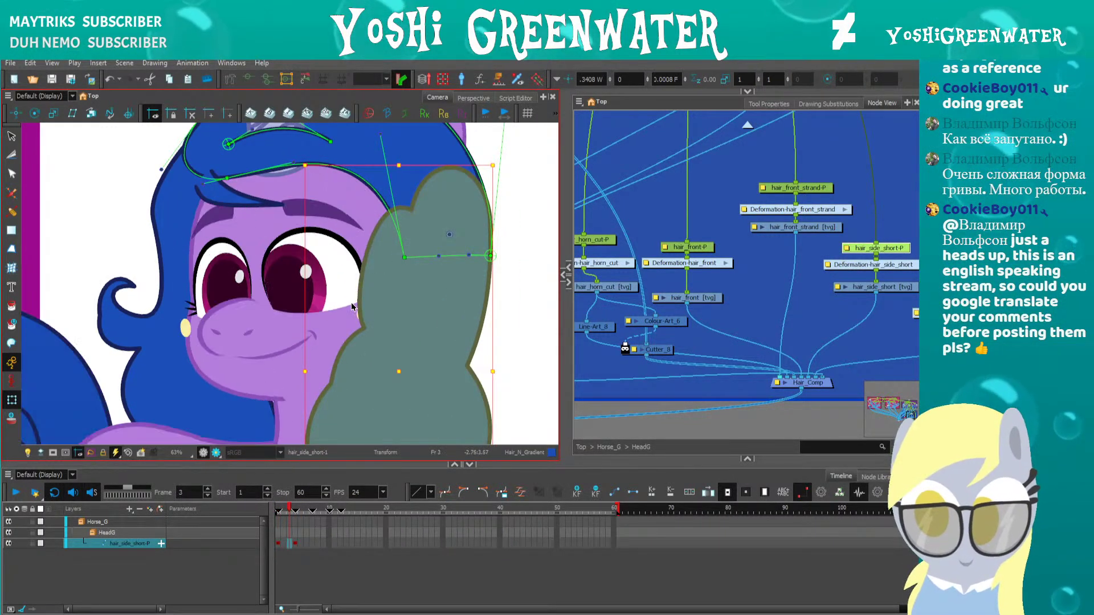
# Cut the hair_side_short drawing using the hair_front drawing as its matte
pyautogui.moveTo(566, 345); pyautogui.dragTo(504, 345)
pyautogui.moveTo(644, 330); pyautogui.dragTo(793, 260)
pyautogui.click(704, 265)
pyautogui.click(656, 263)
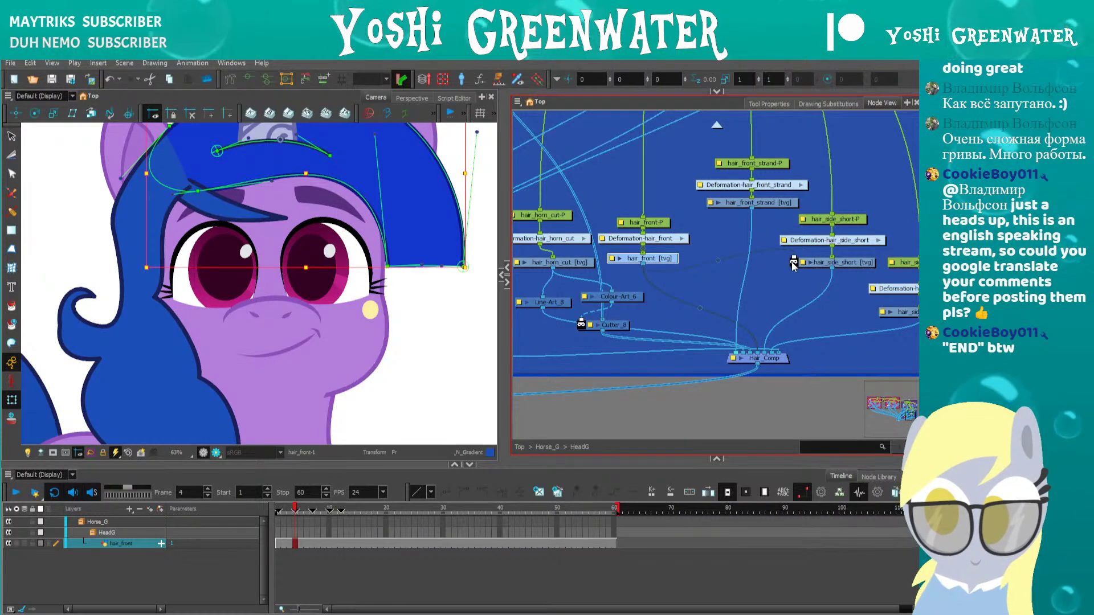
pyautogui.click(793, 263)
pyautogui.click(545, 431)
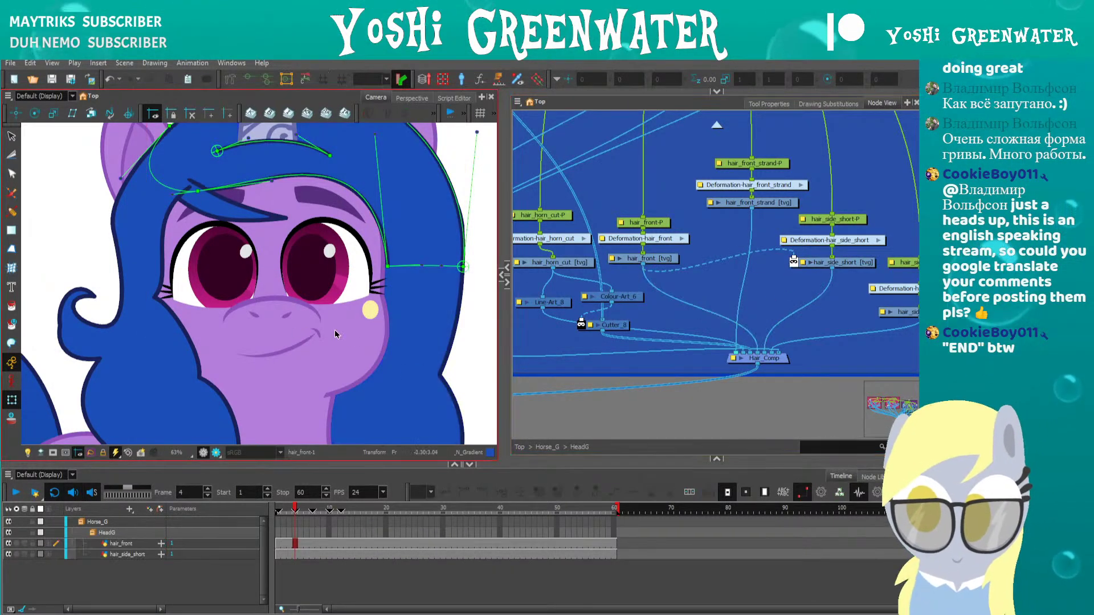
# At frame 1, move the front point of the hair_front curve's lower edge slightly down and outward, and hide the deformation controls
pyautogui.press(',')
pyautogui.press(',')
pyautogui.press(',')
pyautogui.moveTo(87, 249); pyautogui.dragTo(114, 286)
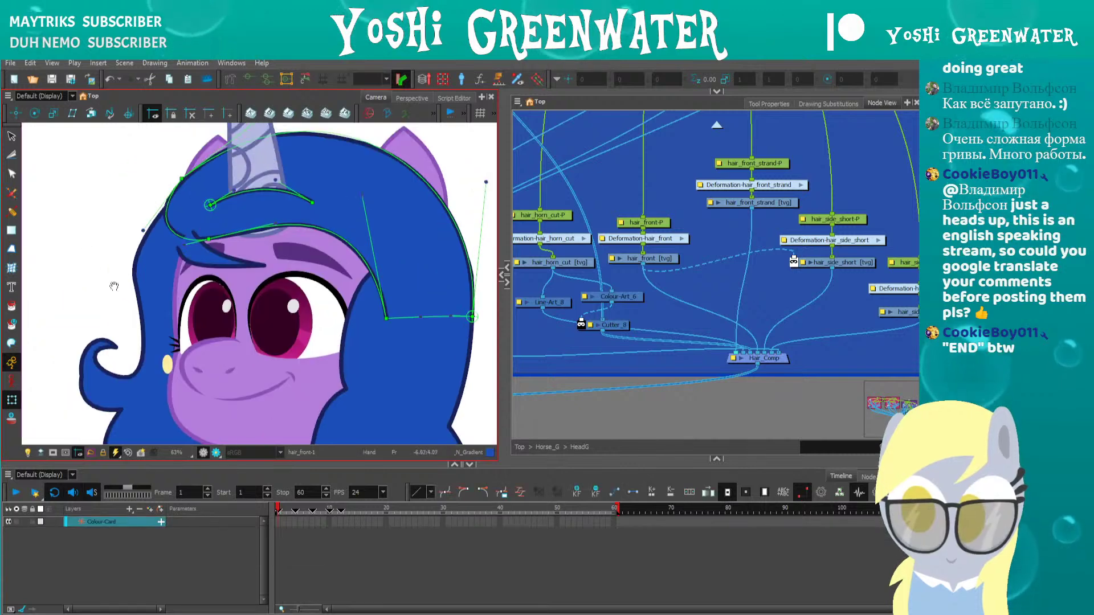
pyautogui.moveTo(205, 244); pyautogui.dragTo(197, 252)
pyautogui.click(127, 242)
pyautogui.click(124, 242)
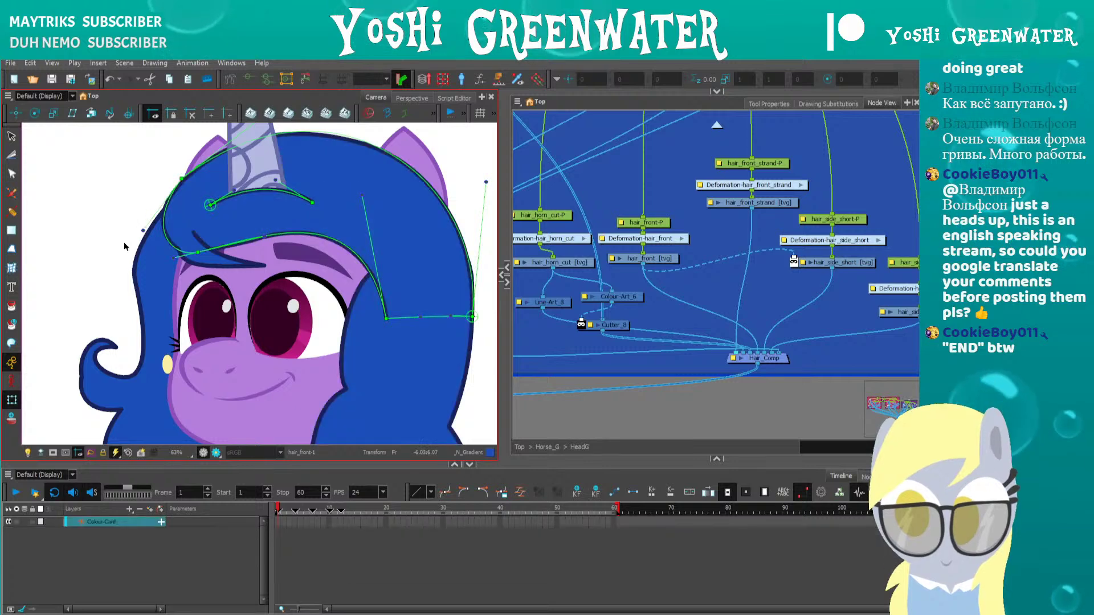
pyautogui.click(209, 205)
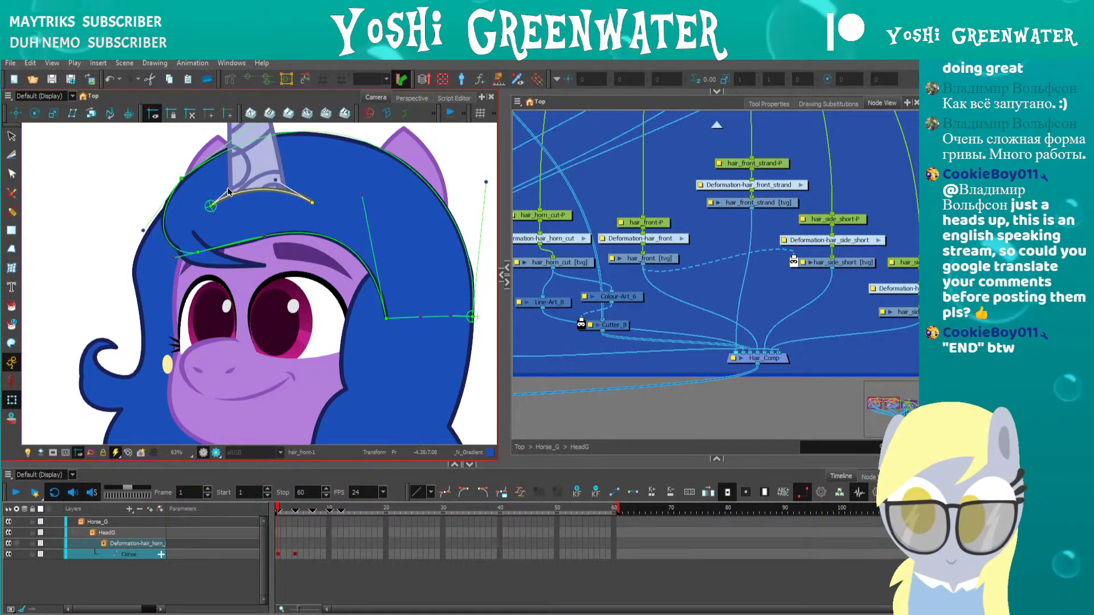
pyautogui.click(130, 208)
pyautogui.click(246, 83)
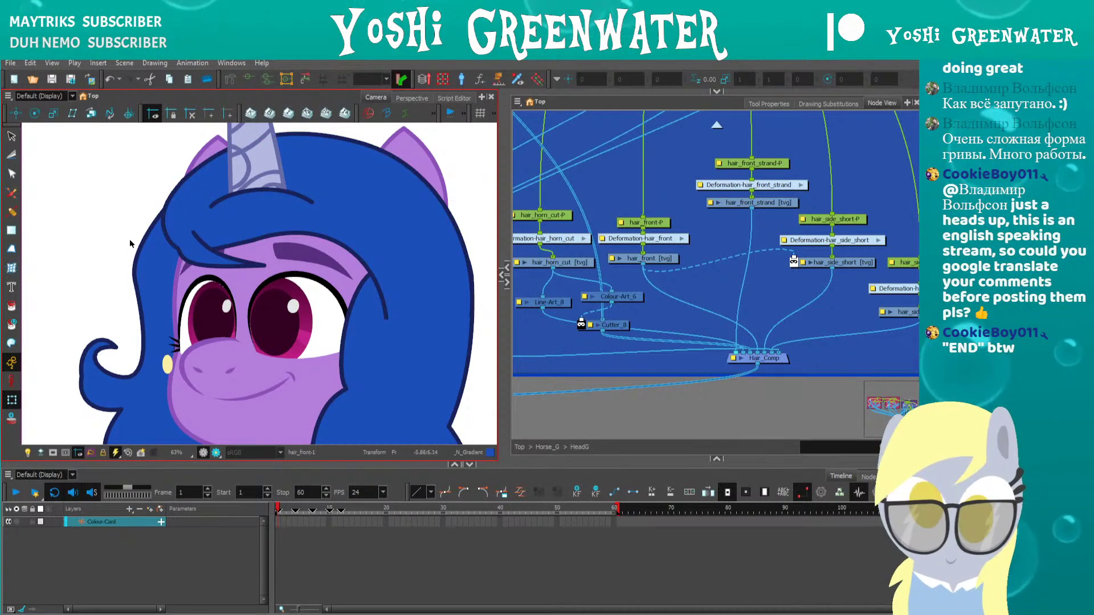
pyautogui.scroll(-3, 130, 244)
pyautogui.scroll(3, 130, 244)
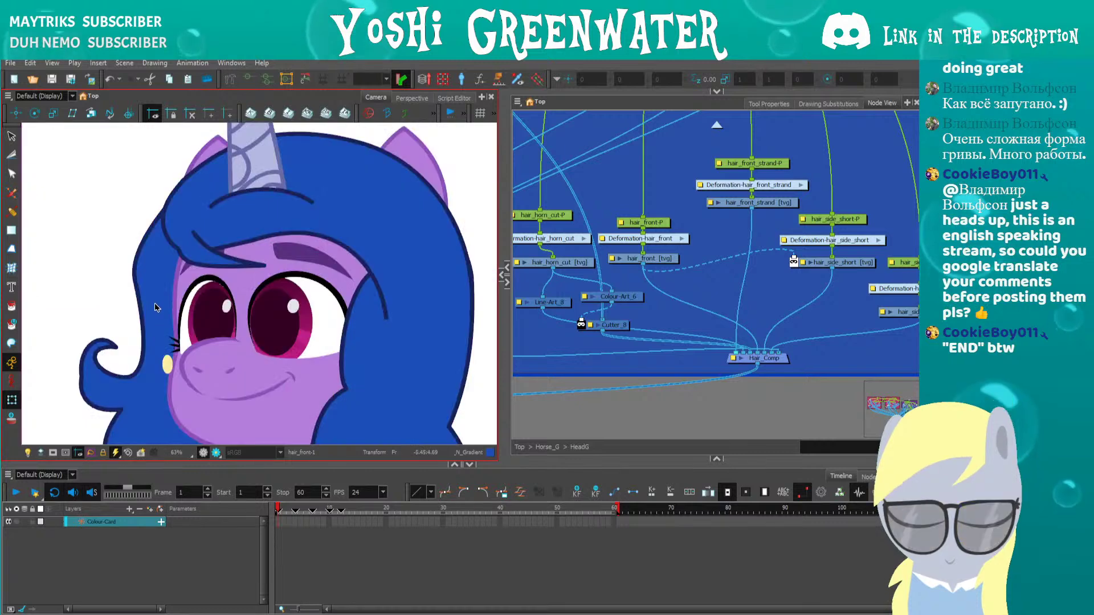
# Reshape the hair_front_strand piece at frame 1 by moving its outer curve point outward and adjusting the lower edge's handle
pyautogui.click(169, 260)
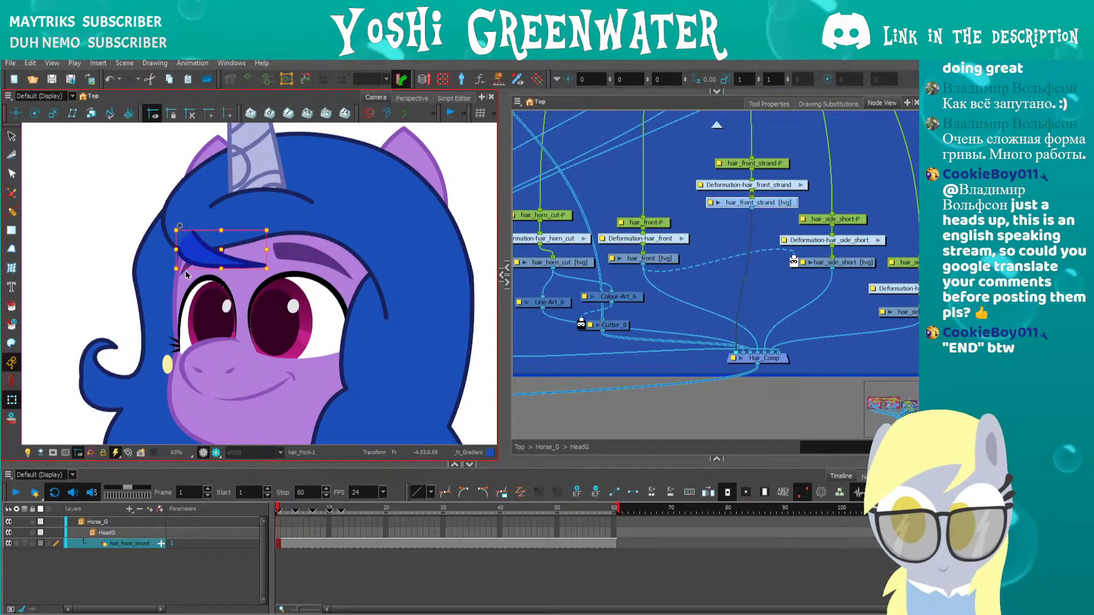
pyautogui.press('F11')
pyautogui.click(103, 242)
pyautogui.scroll(4, 190, 264)
pyautogui.click(146, 269)
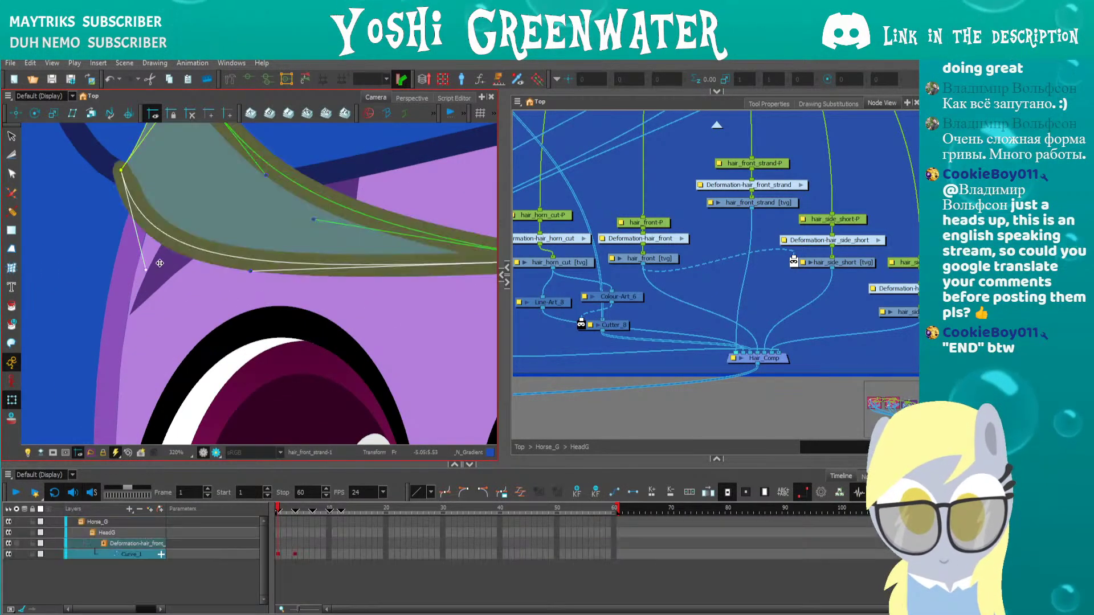
pyautogui.moveTo(160, 263); pyautogui.dragTo(181, 253)
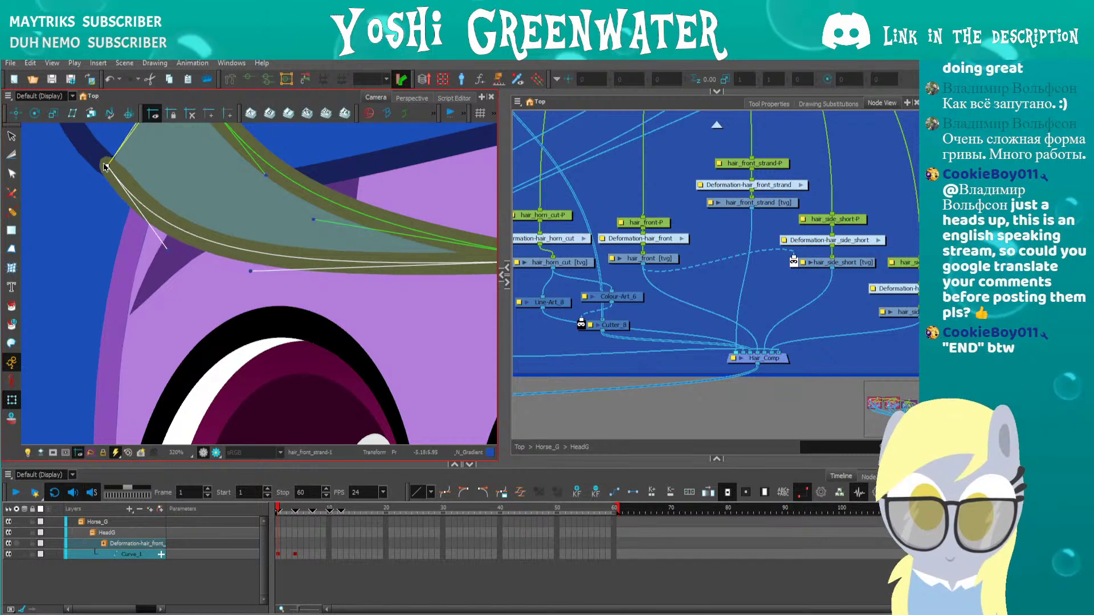
pyautogui.scroll(-3, 84, 236)
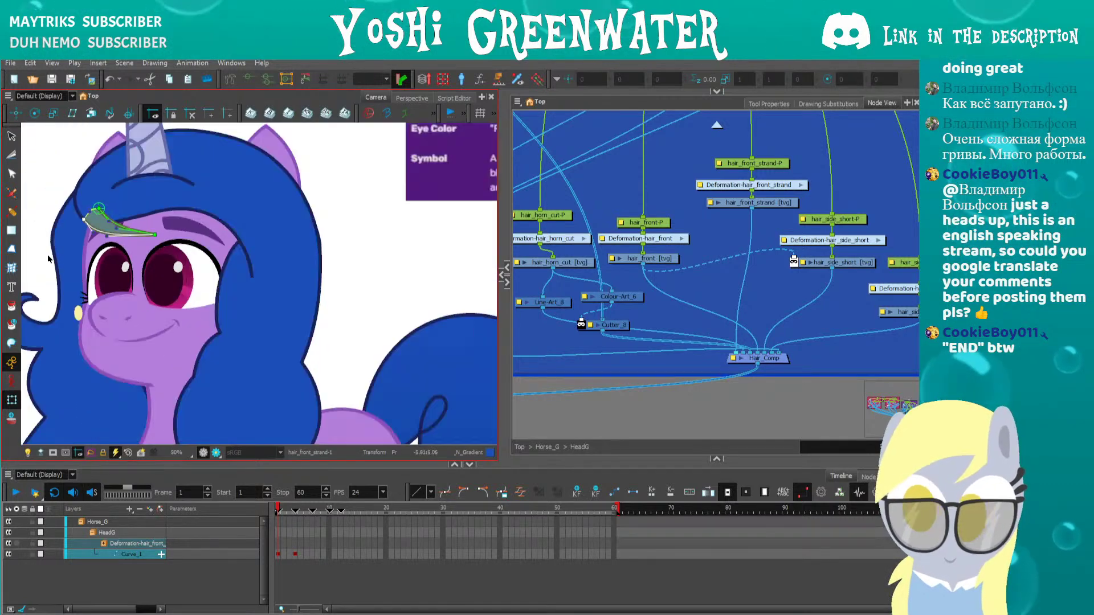
pyautogui.click(48, 259)
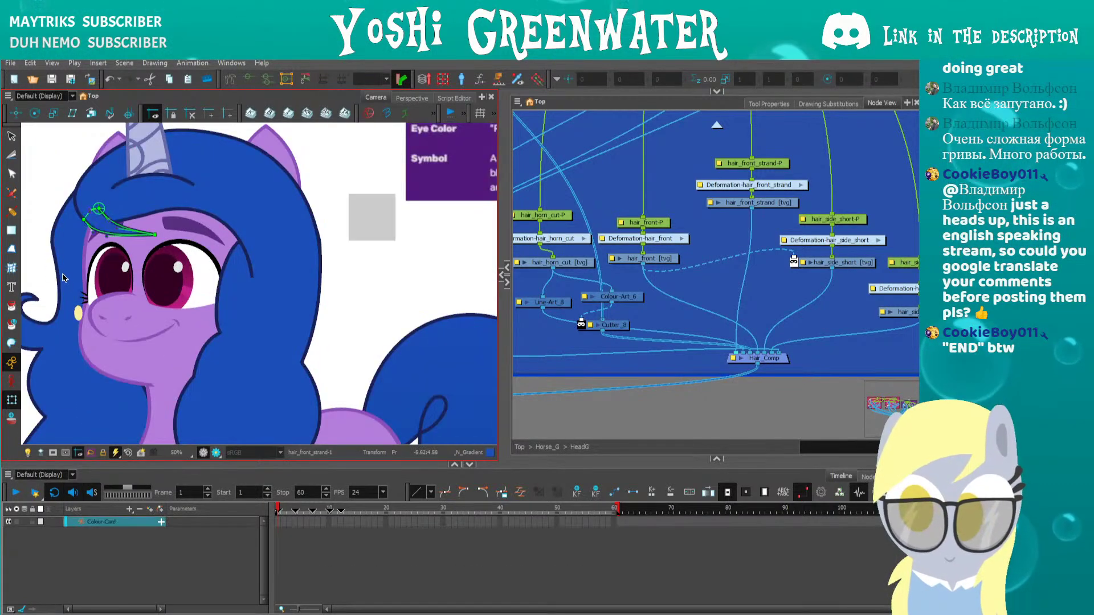
pyautogui.moveTo(27, 259); pyautogui.dragTo(151, 262)
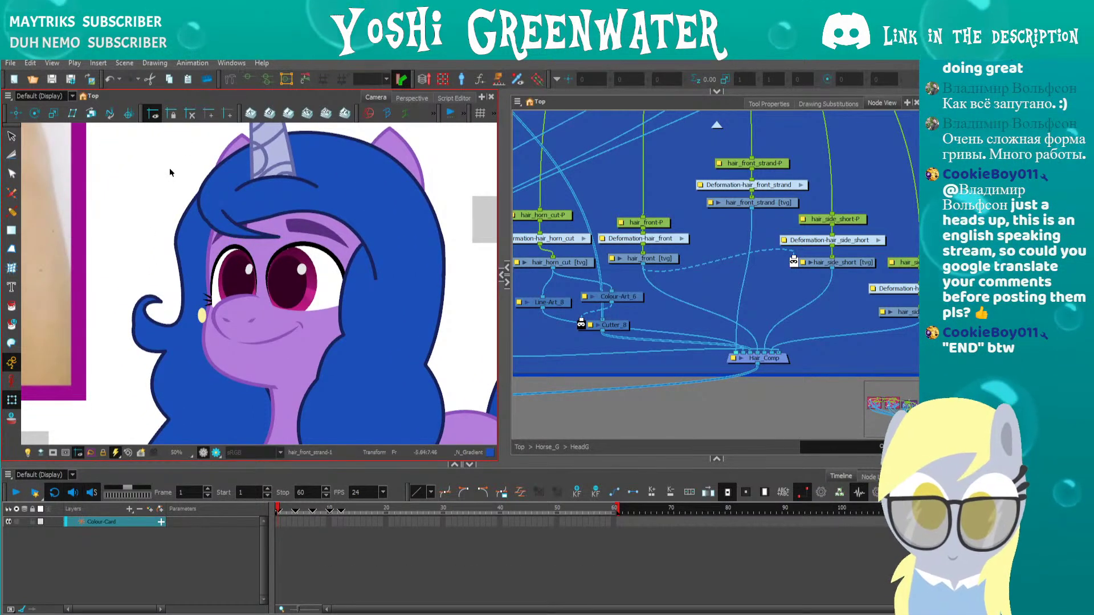
# Adjust the hair_side_Long curve at frame 1, lowering its end point slightly and bending both handles toward the body
pyautogui.scroll(-3, 182, 171)
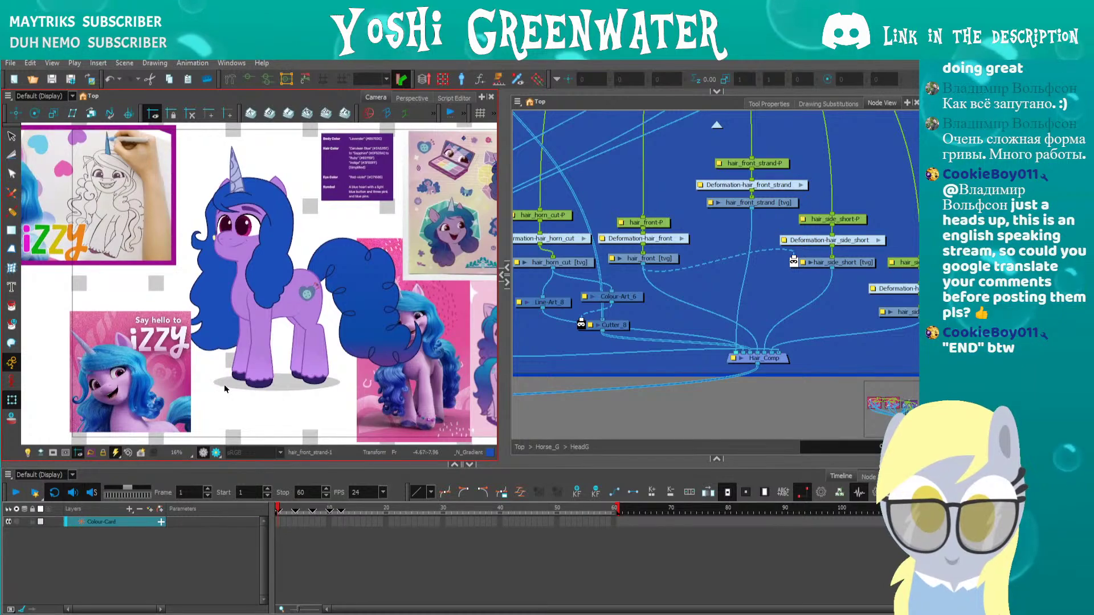
pyautogui.scroll(2, 224, 218)
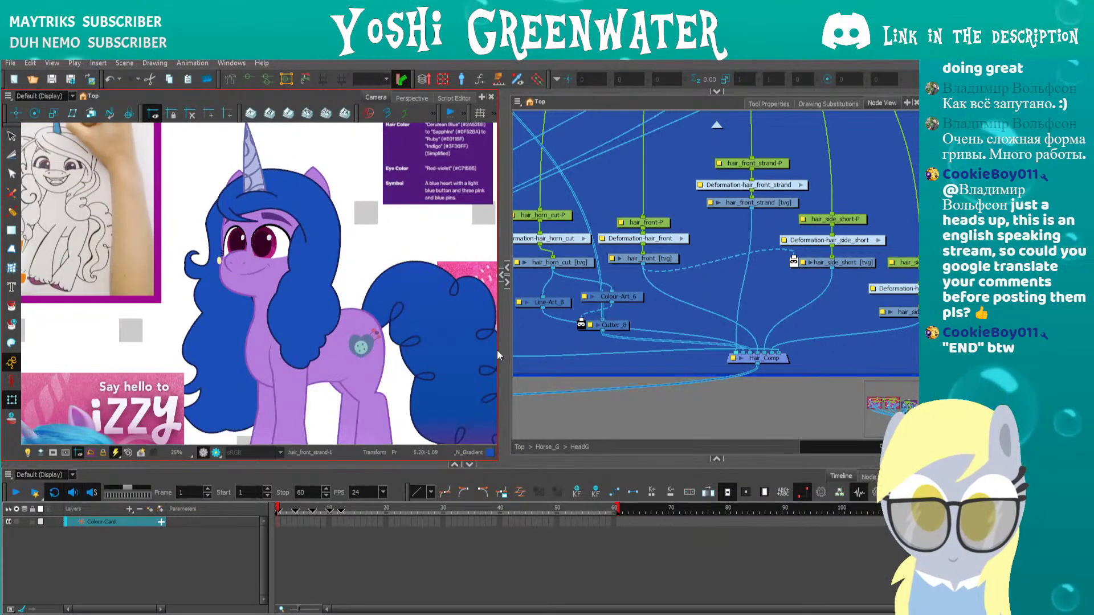
pyautogui.moveTo(503, 350); pyautogui.dragTo(590, 359)
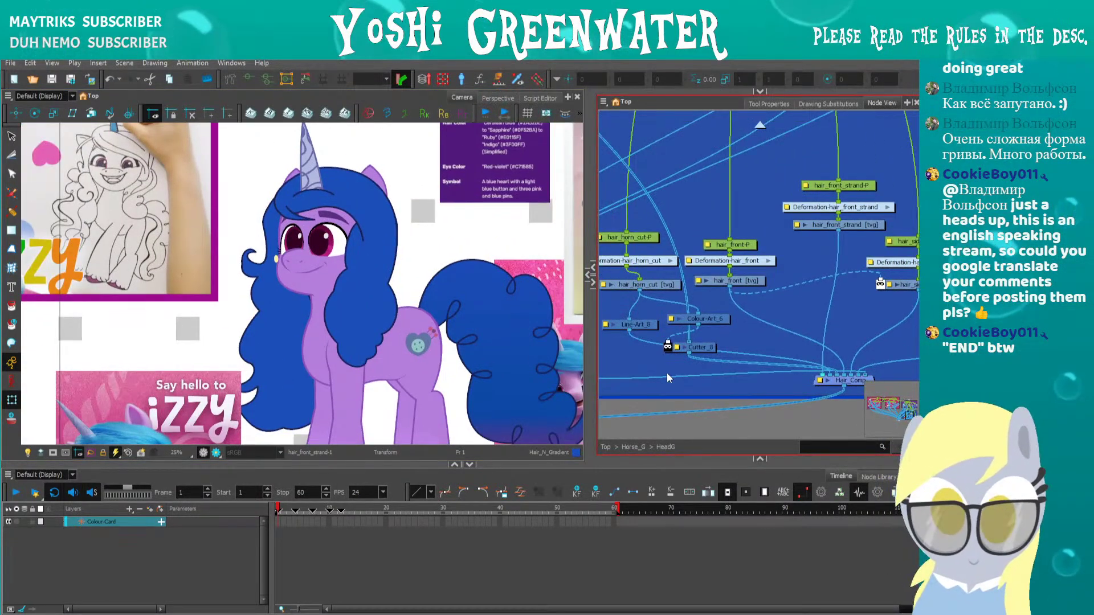
pyautogui.scroll(-5, 667, 373)
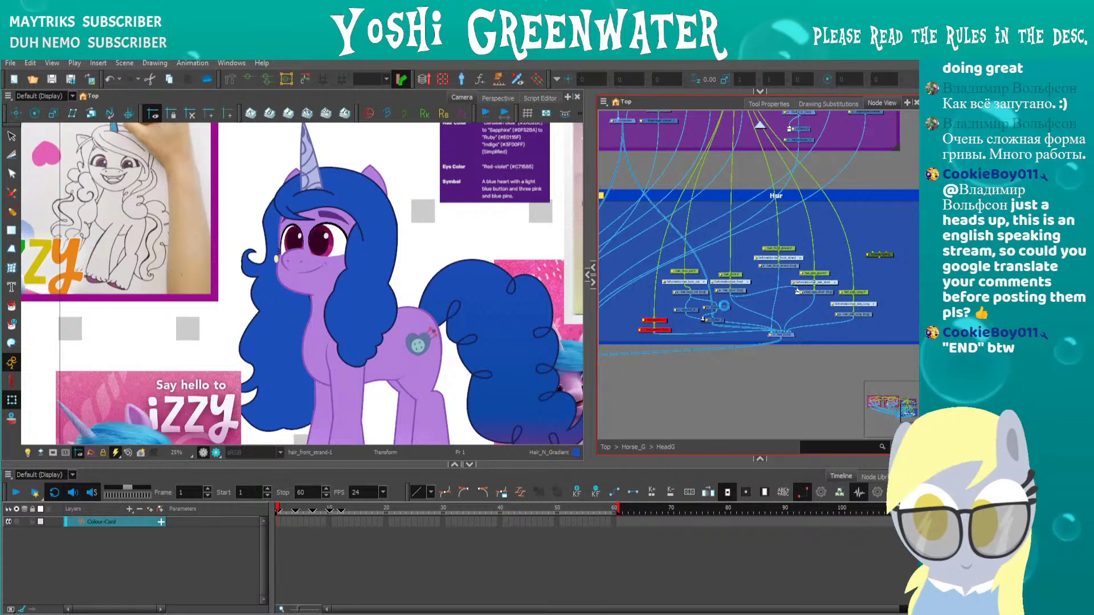
pyautogui.scroll(3, 724, 305)
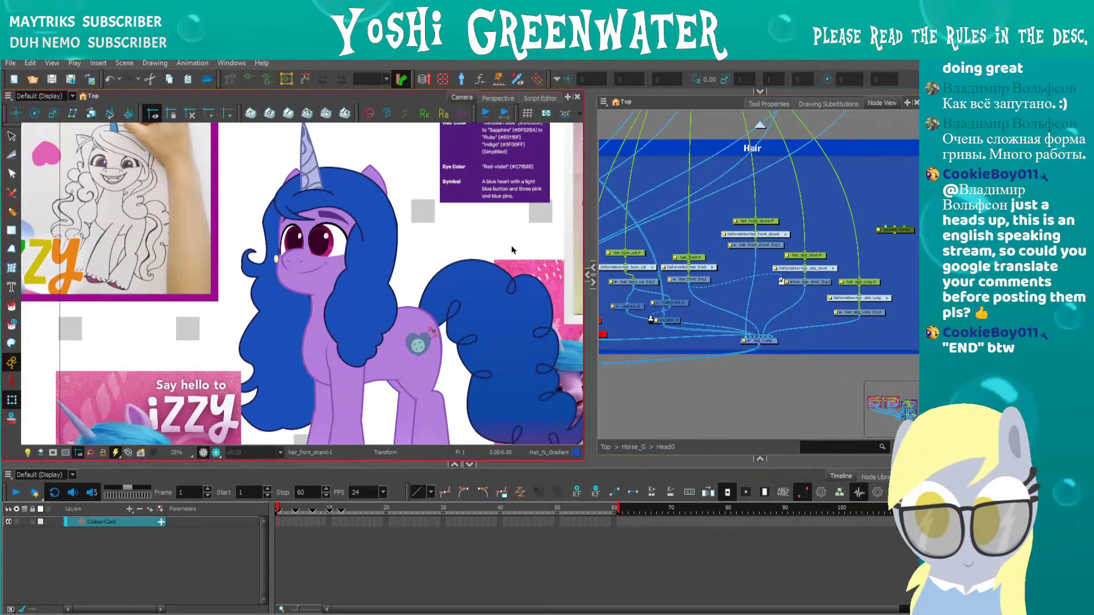
pyautogui.moveTo(474, 240); pyautogui.dragTo(534, 214)
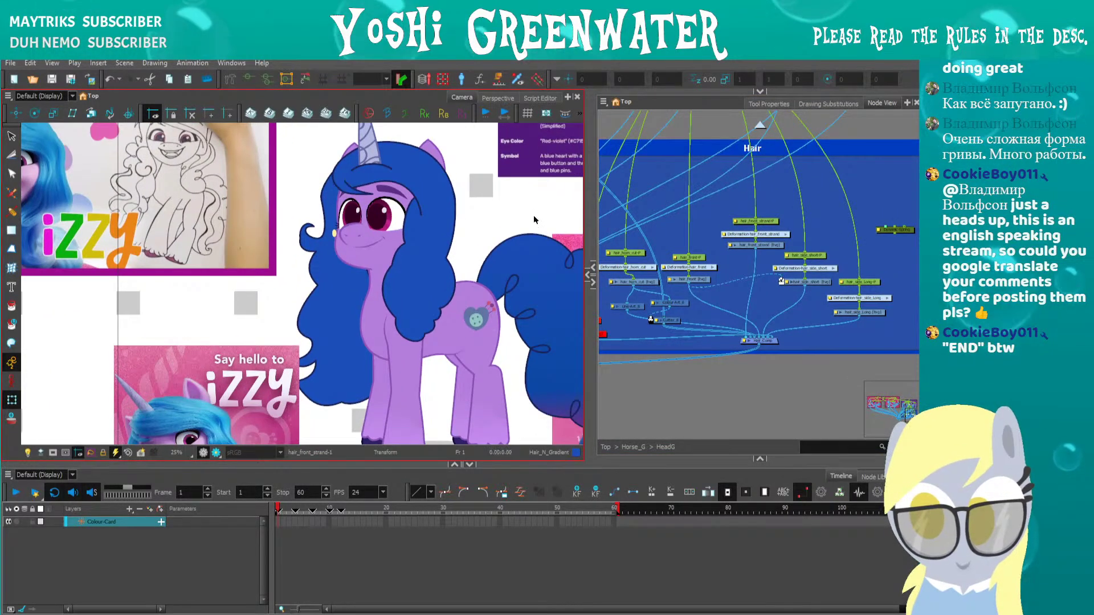
pyautogui.click(329, 310)
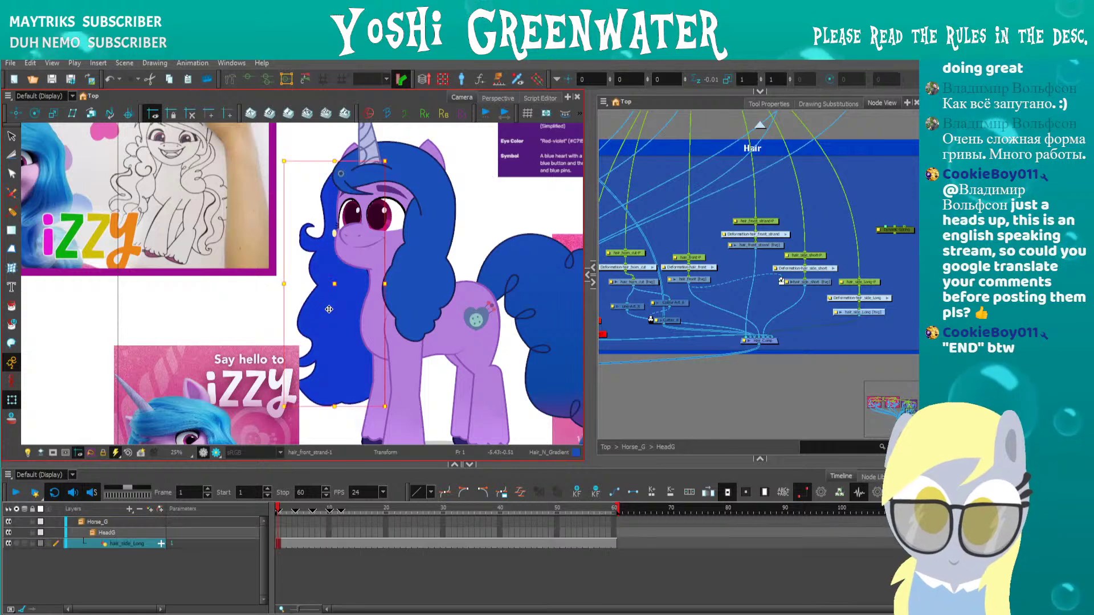
pyautogui.click(339, 416)
pyautogui.click(342, 401)
pyautogui.press('b')
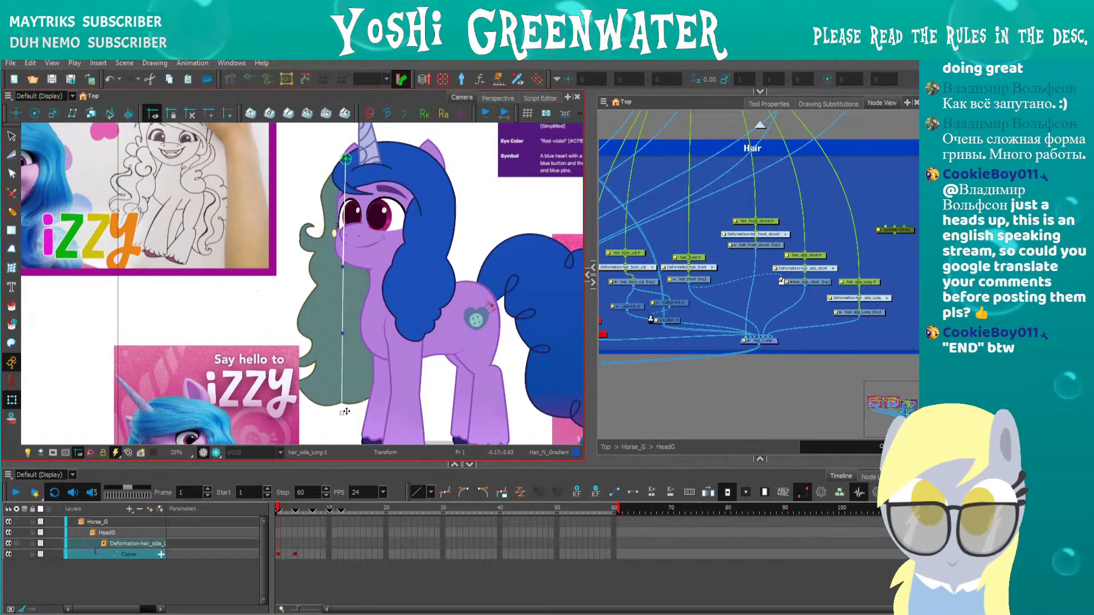
pyautogui.click(349, 335)
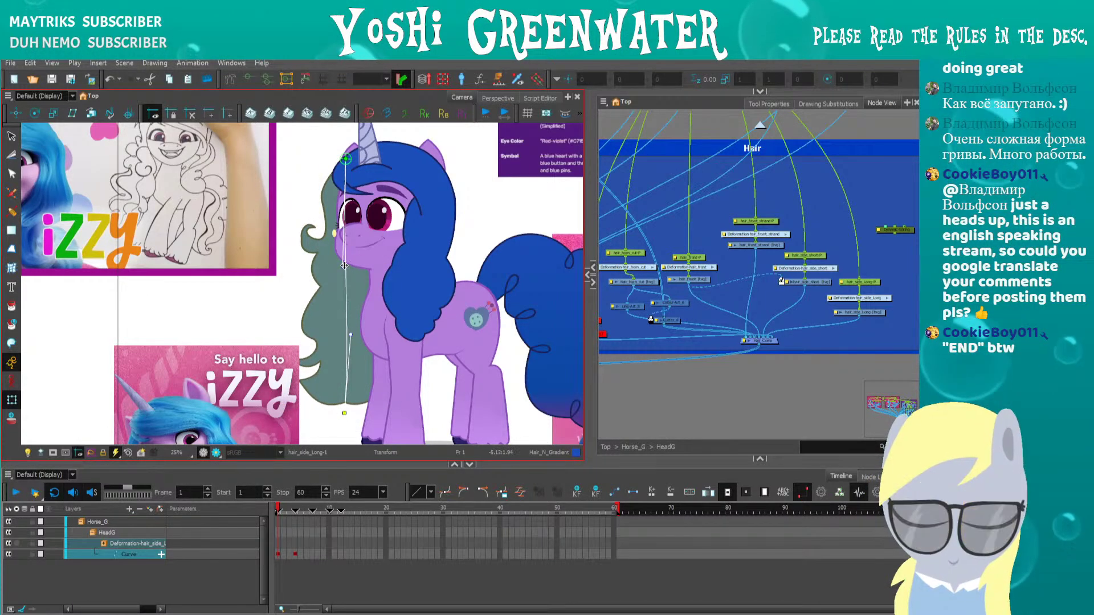
pyautogui.moveTo(344, 264); pyautogui.dragTo(347, 264)
pyautogui.click(278, 297)
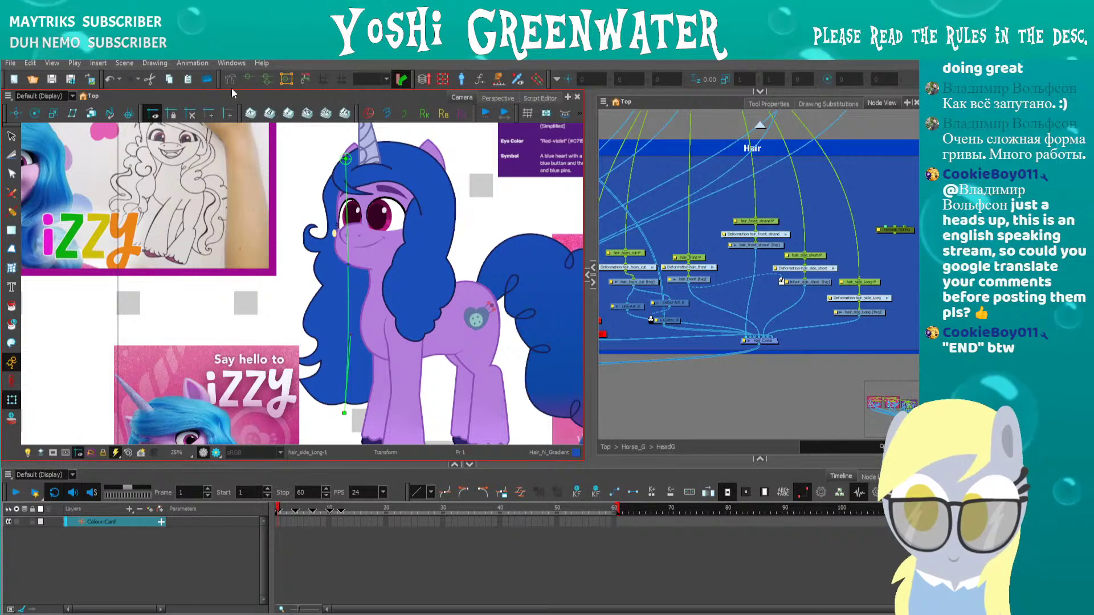
# Step from frame 1 to frame 4 to check the hair on the whole character
pyautogui.press('.')
pyautogui.press('.')
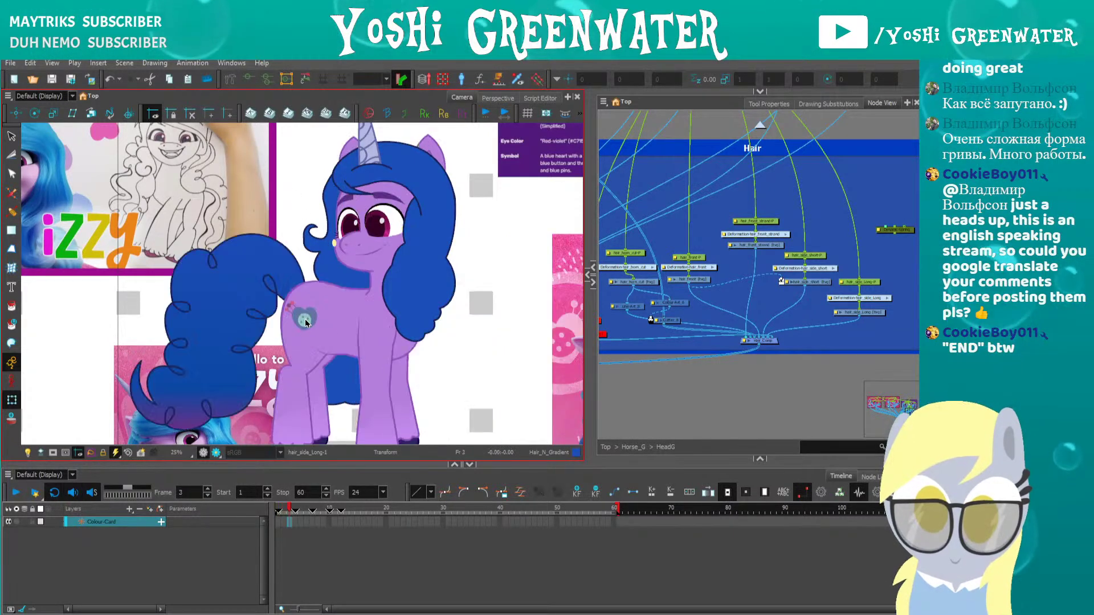
pyautogui.press('.')
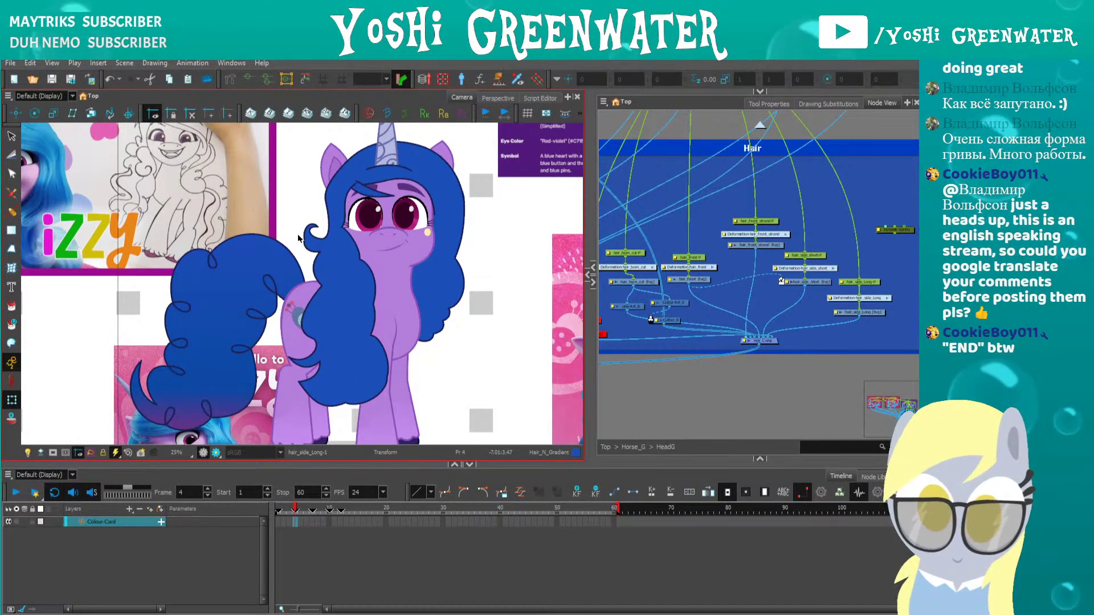
# At frame 4, select the peg of the hair_front_strand piece and nudge it slightly forward in depth, in front of the neighbouring hair
pyautogui.scroll(2, 322, 177)
pyautogui.click(374, 212)
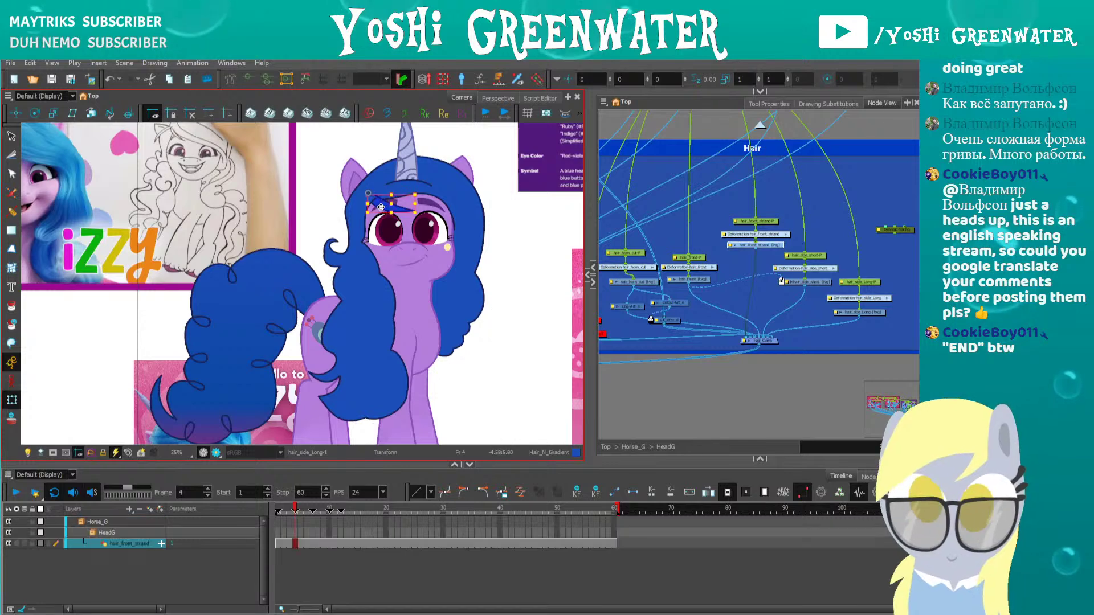
pyautogui.scroll(1, 348, 216)
pyautogui.press('b')
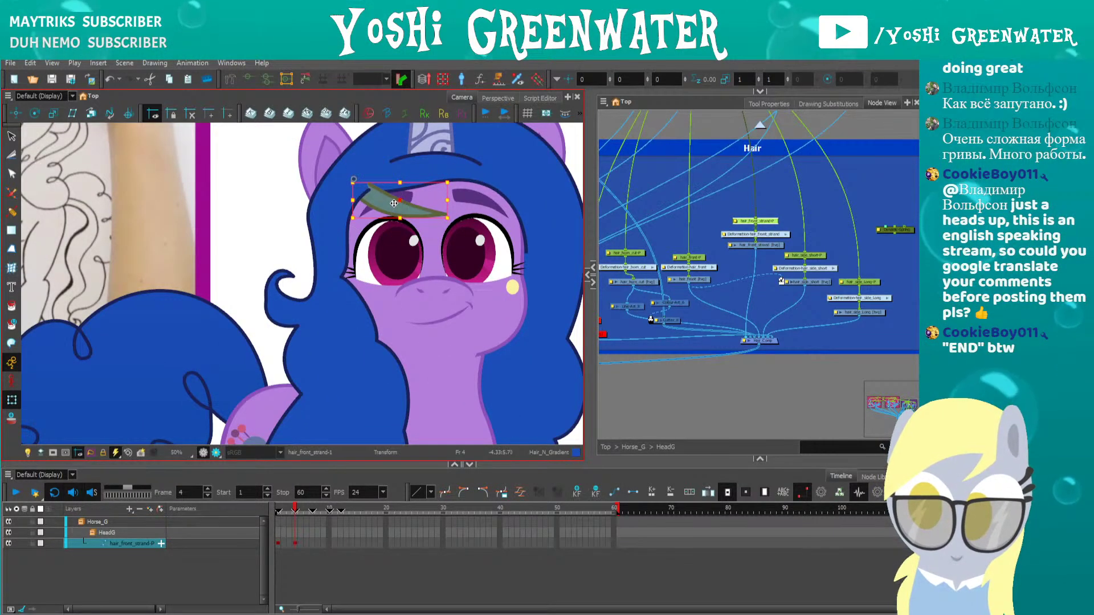
pyautogui.hotkey('alt', 'Down')
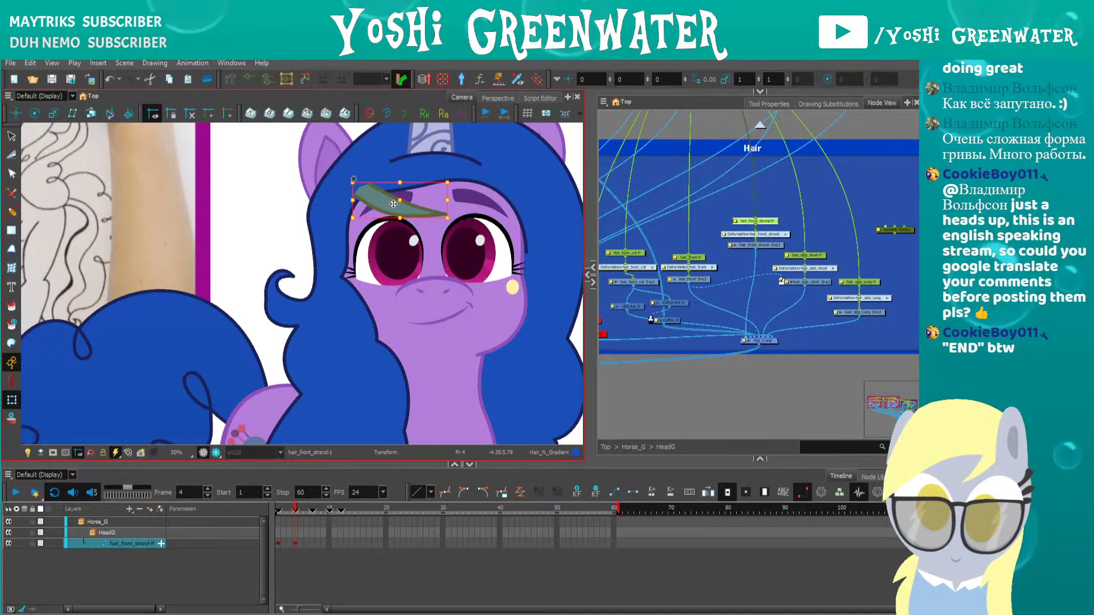
pyautogui.click(267, 199)
pyautogui.hotkey('shift', 'm')
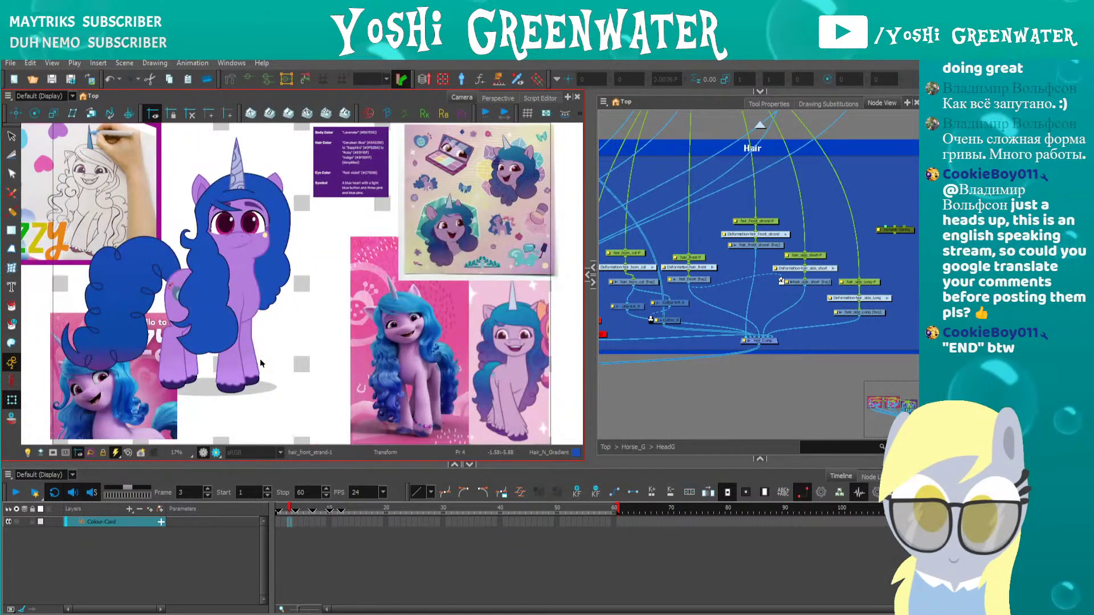
# At frame 1, reshape the hair_front curve beside the eye, moving its corner point slightly inward and bending its upper handle outward, and hide the deformation controls
pyautogui.press(',')
pyautogui.press(',')
pyautogui.moveTo(194, 373); pyautogui.dragTo(259, 377)
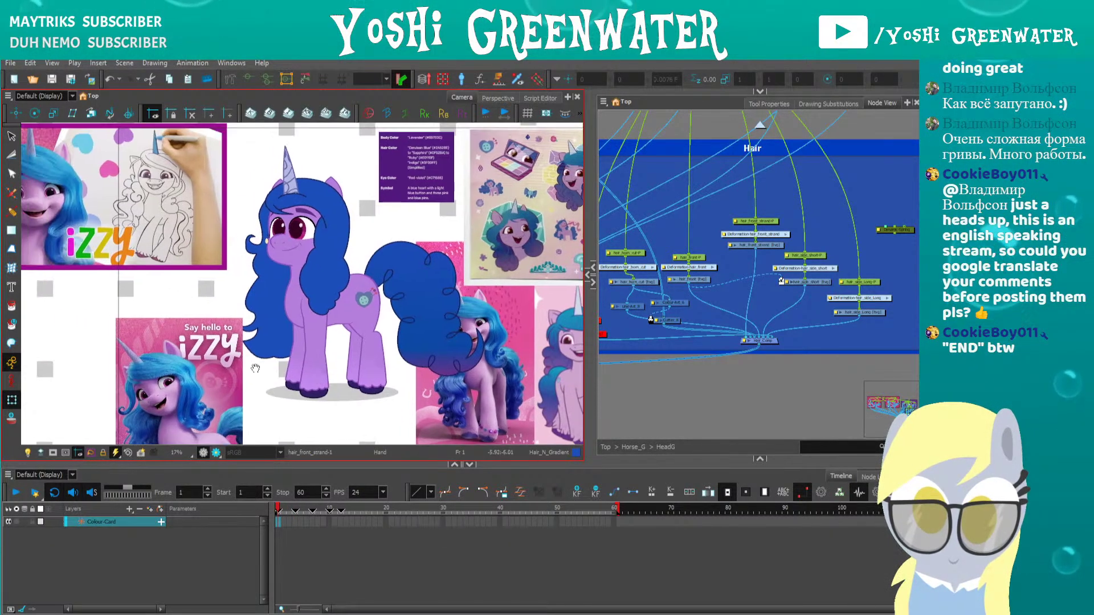
pyautogui.click(209, 251)
pyautogui.scroll(3, 225, 282)
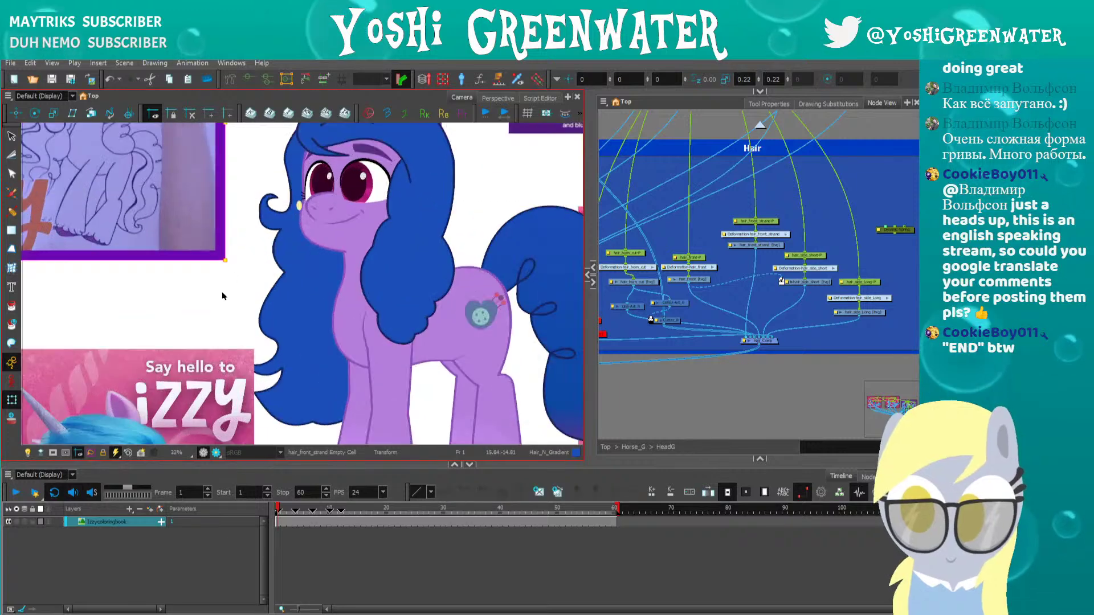
pyautogui.click(223, 292)
pyautogui.moveTo(252, 258); pyautogui.dragTo(275, 318)
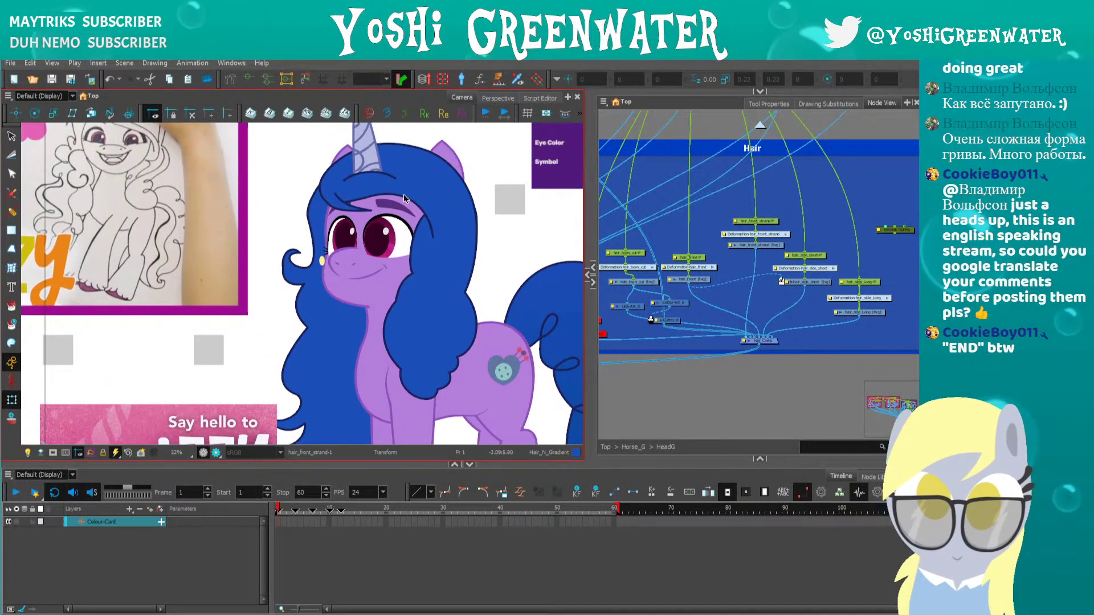
pyautogui.click(404, 198)
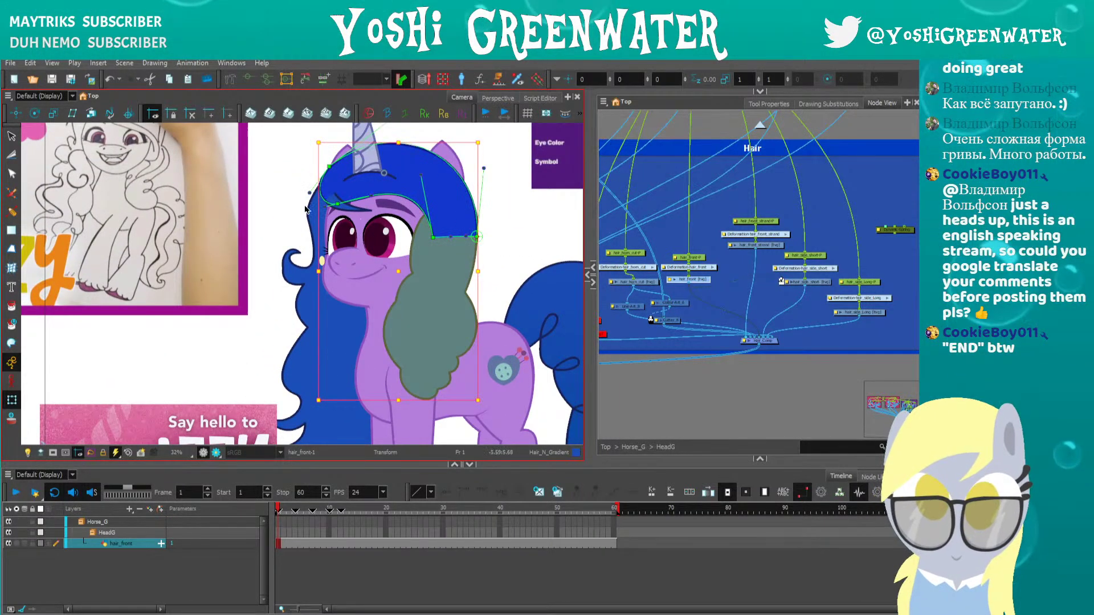
pyautogui.hotkey('shift', 'F11')
pyautogui.scroll(3, 430, 235)
pyautogui.click(434, 239)
pyautogui.moveTo(421, 238); pyautogui.dragTo(406, 290)
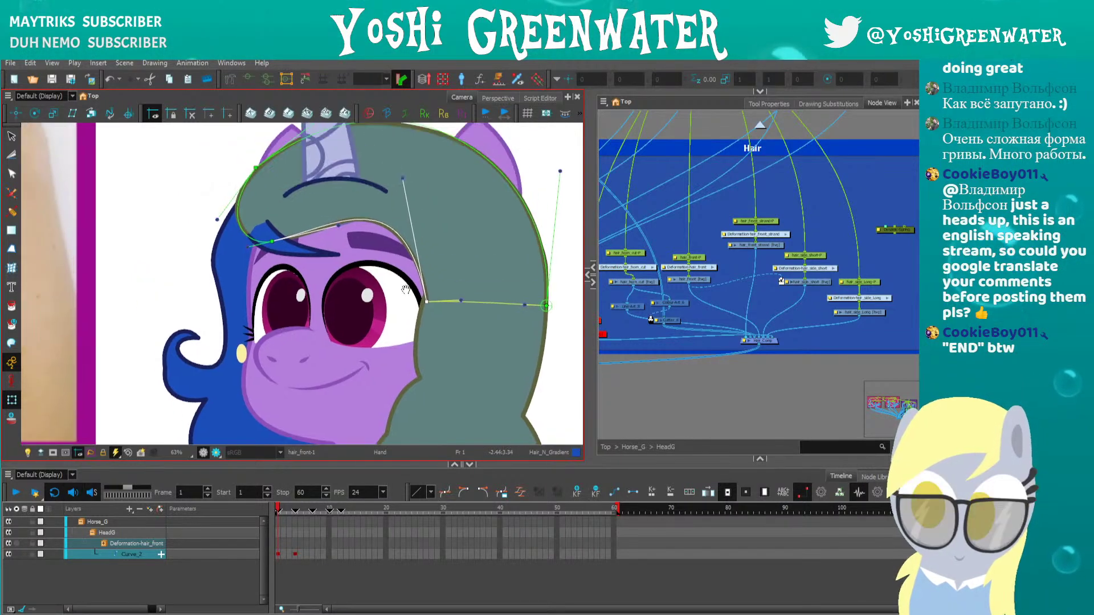
pyautogui.moveTo(404, 180); pyautogui.dragTo(432, 194)
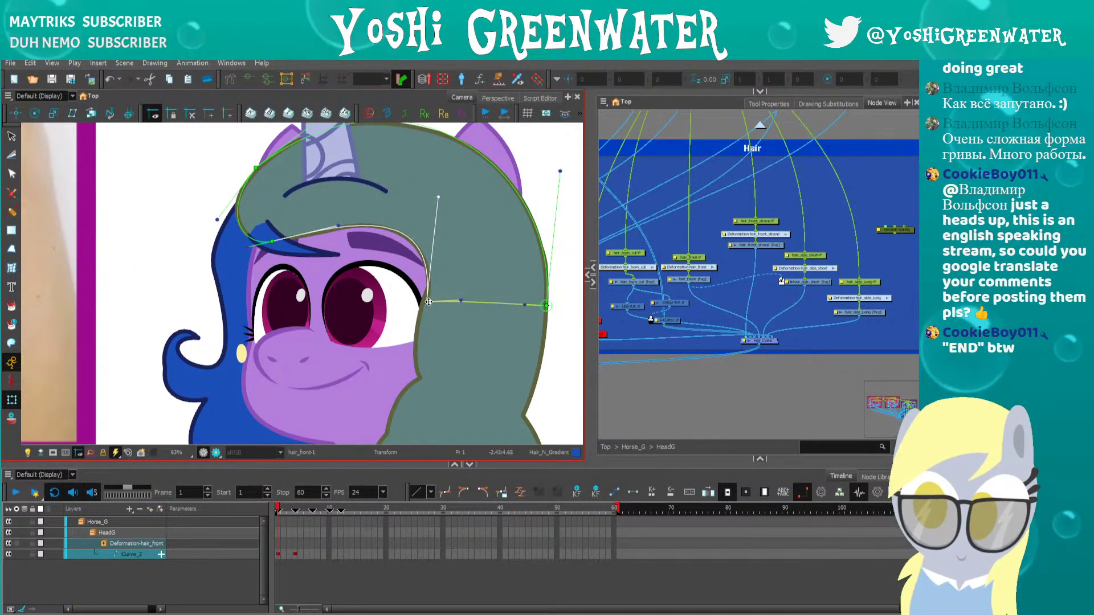
pyautogui.moveTo(429, 301); pyautogui.dragTo(422, 302)
pyautogui.moveTo(435, 203); pyautogui.dragTo(451, 202)
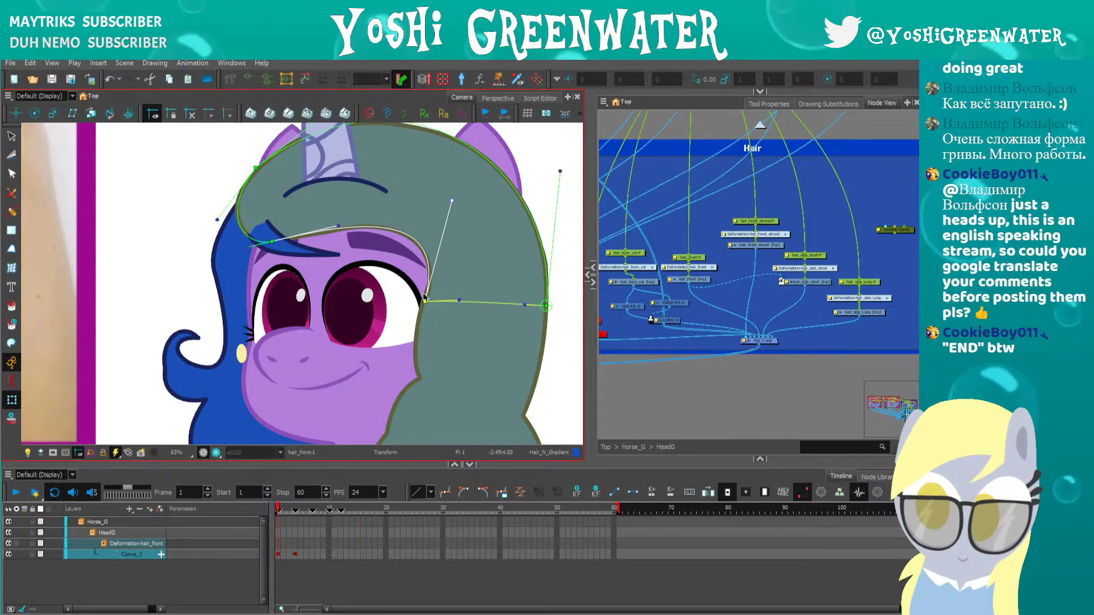
pyautogui.click(189, 265)
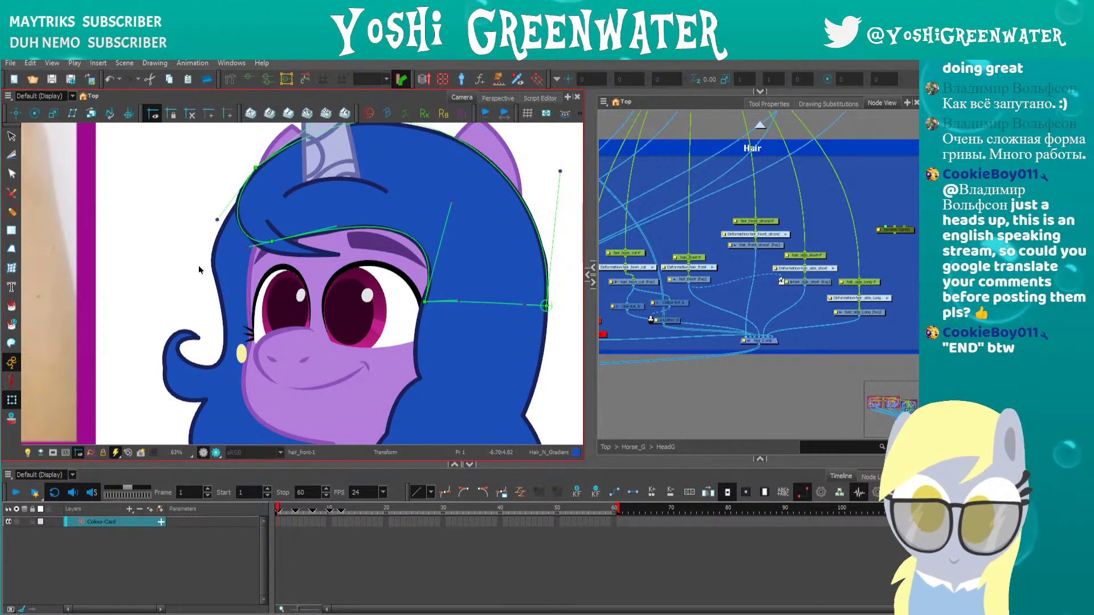
pyautogui.hotkey('shift', 'c')
# Step through the poses from frame 1 to frame 12 and back to frame 1, checking the hair against each head pose
pyautogui.scroll(-4, 210, 230)
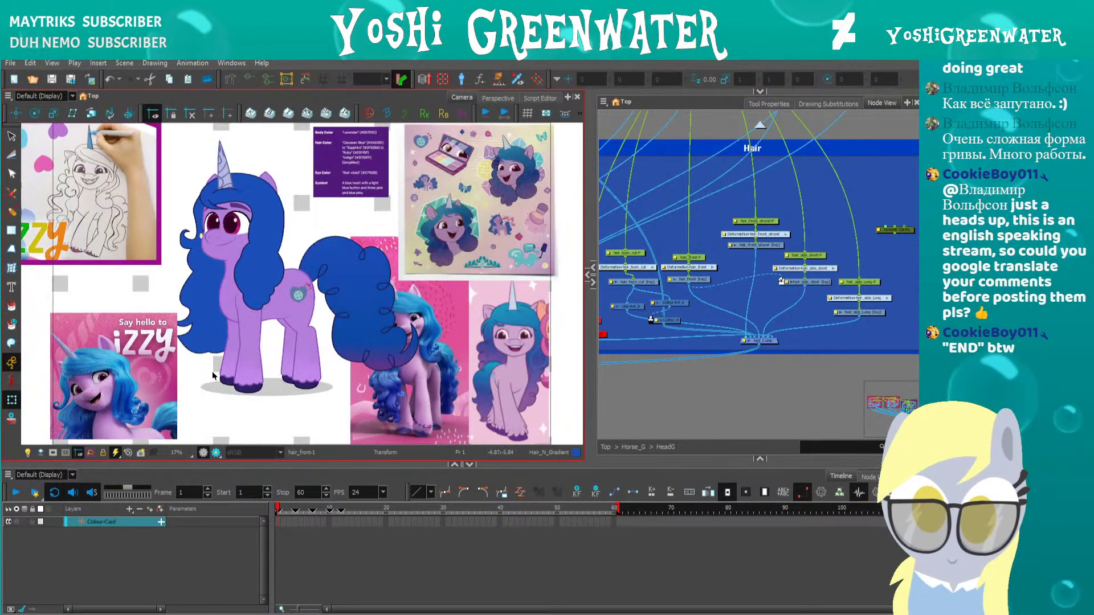
pyautogui.moveTo(215, 371); pyautogui.dragTo(234, 392)
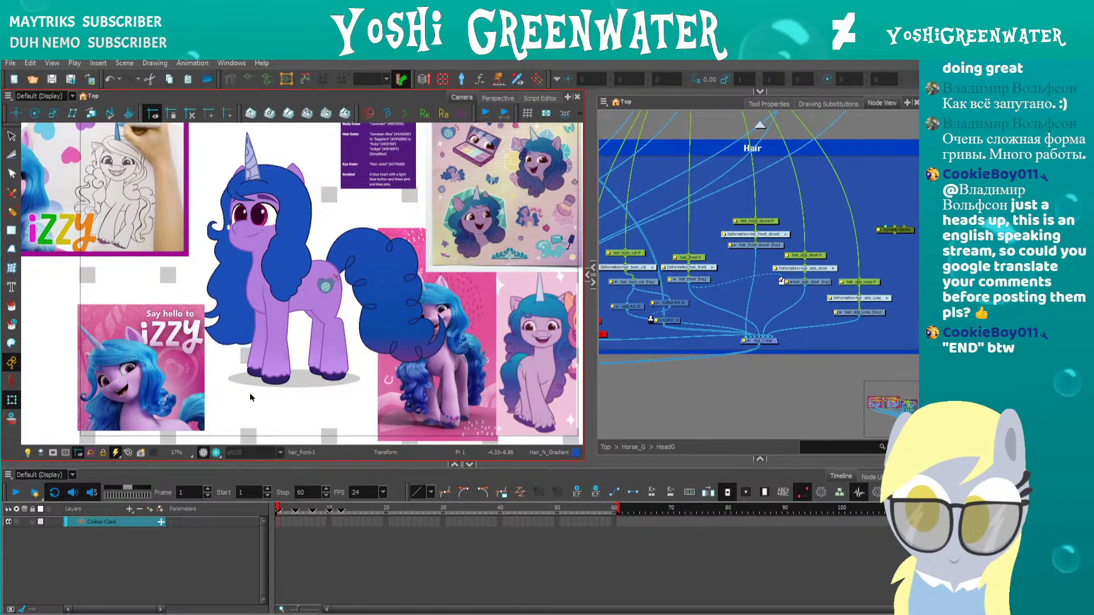
pyautogui.scroll(1, 197, 248)
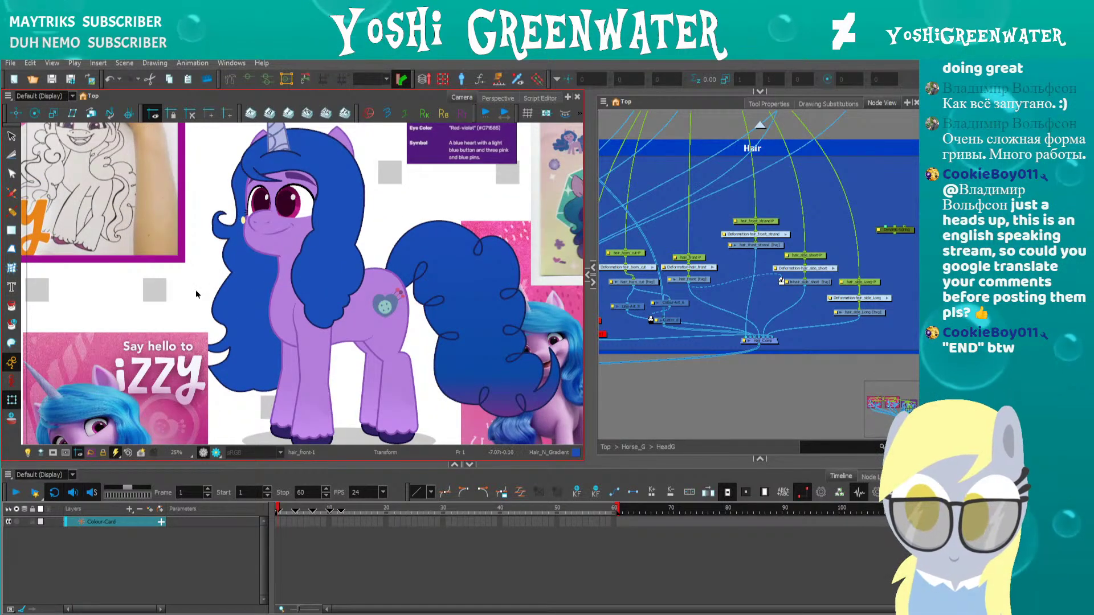
pyautogui.moveTo(196, 294); pyautogui.dragTo(232, 302)
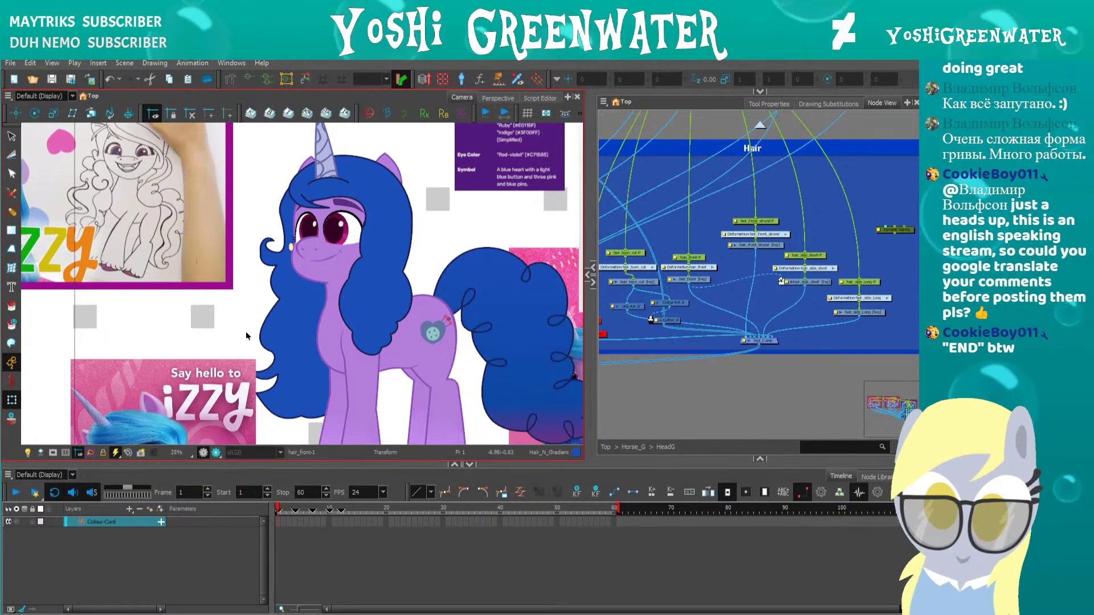
pyautogui.press('.')
pyautogui.press('.')
pyautogui.press('.')
pyautogui.press('.')
pyautogui.press('.')
pyautogui.press('.')
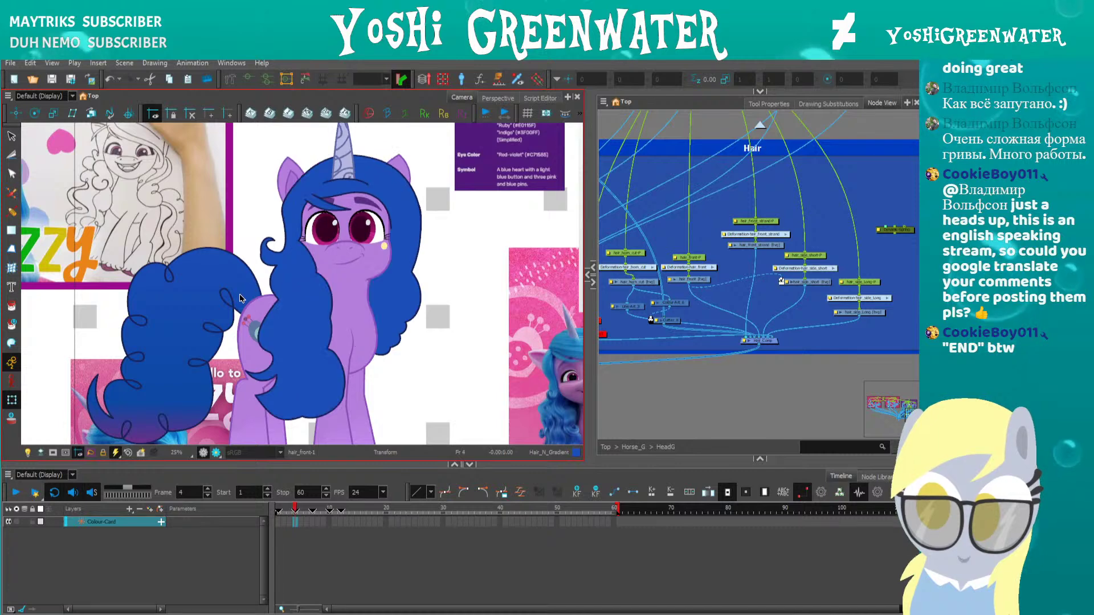
pyautogui.press('.')
pyautogui.press('.')
pyautogui.press('.')
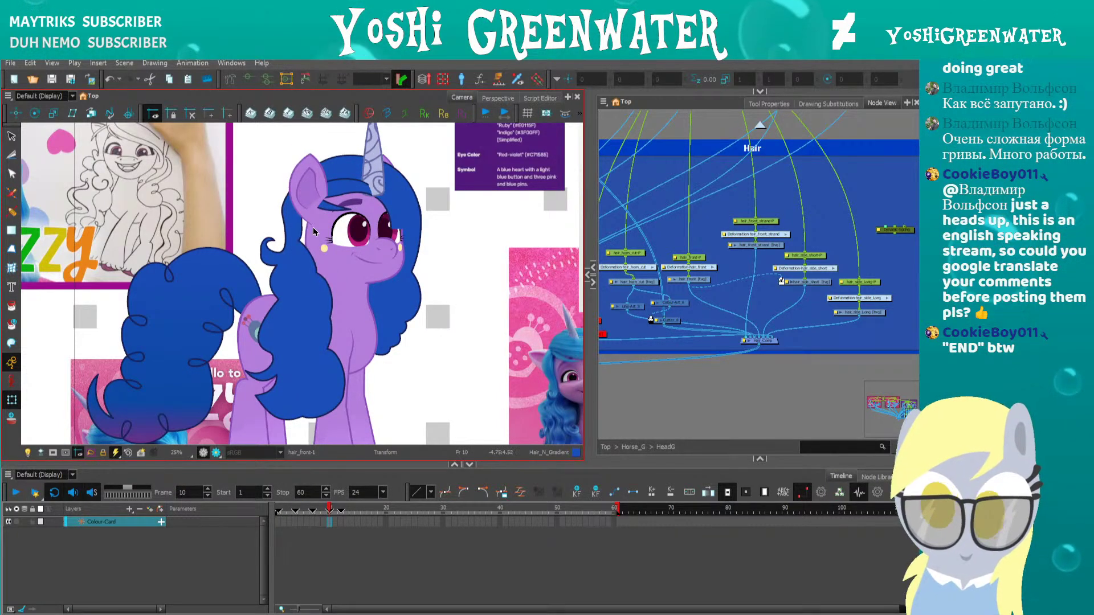
pyautogui.press('.')
pyautogui.press('.')
pyautogui.press(',')
pyautogui.press(',')
pyautogui.press(',')
pyautogui.press(',')
pyautogui.press(',')
pyautogui.press(',')
pyautogui.press(',')
pyautogui.press(',')
pyautogui.press(',')
pyautogui.press(',')
pyautogui.press(',')
pyautogui.press(',')
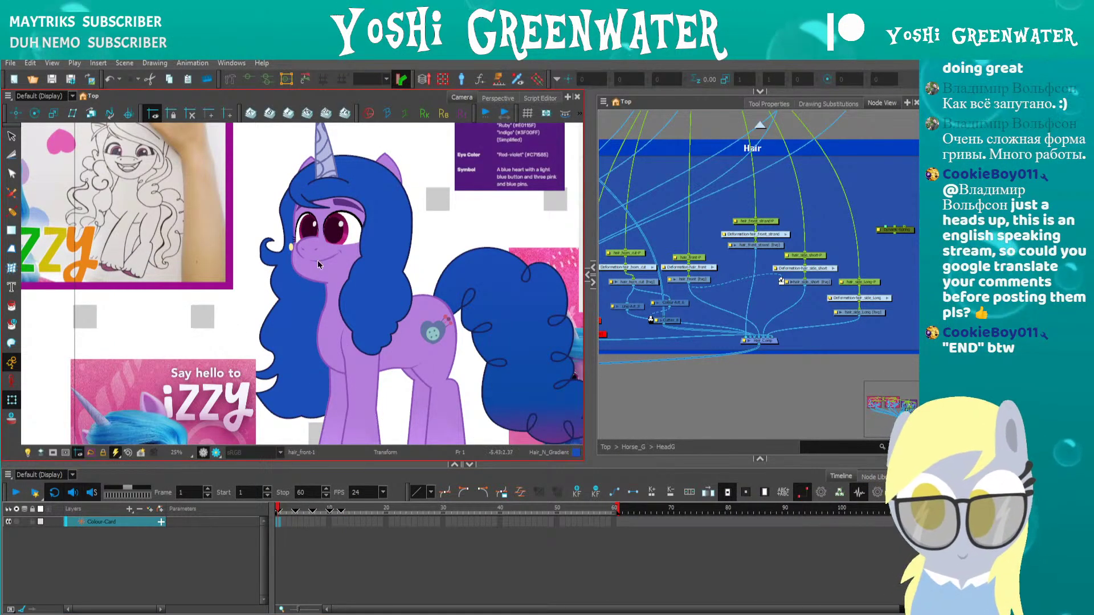
# Review the whole character's hair frame by frame from frame 1 to frame 13, comparing the head poses at frames 10 and 12
pyautogui.moveTo(424, 203); pyautogui.dragTo(441, 193)
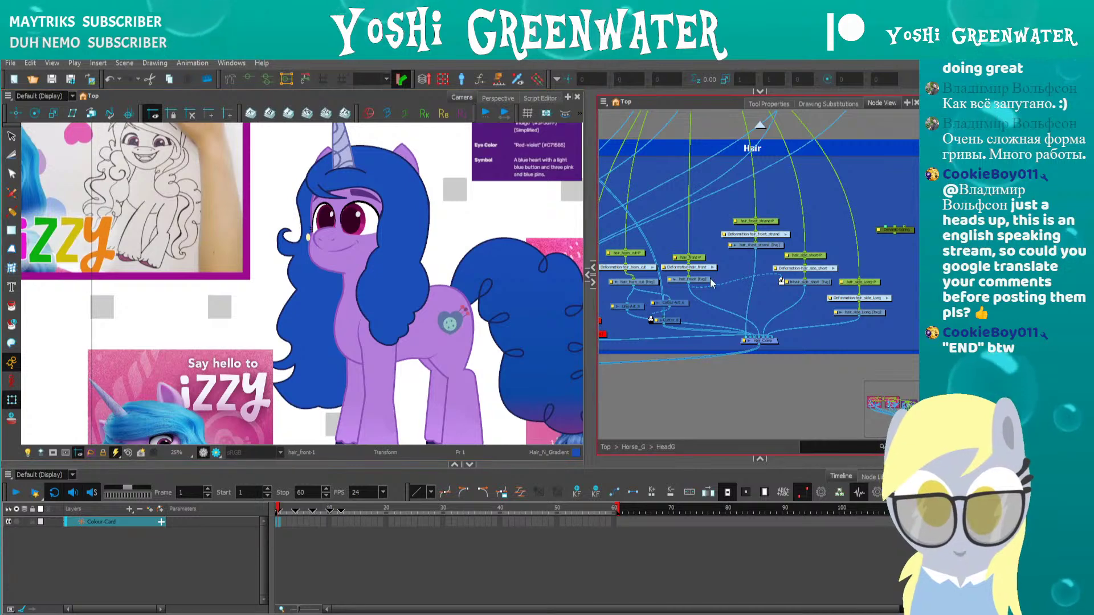
pyautogui.scroll(1, 723, 246)
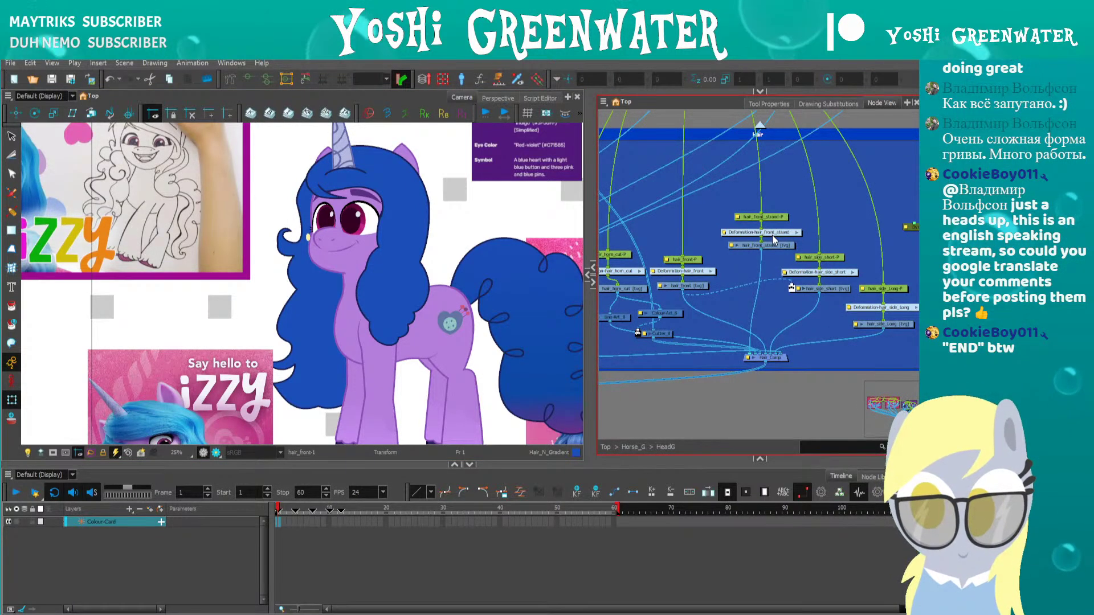
pyautogui.moveTo(450, 231); pyautogui.dragTo(426, 236)
pyautogui.scroll(-1, 478, 233)
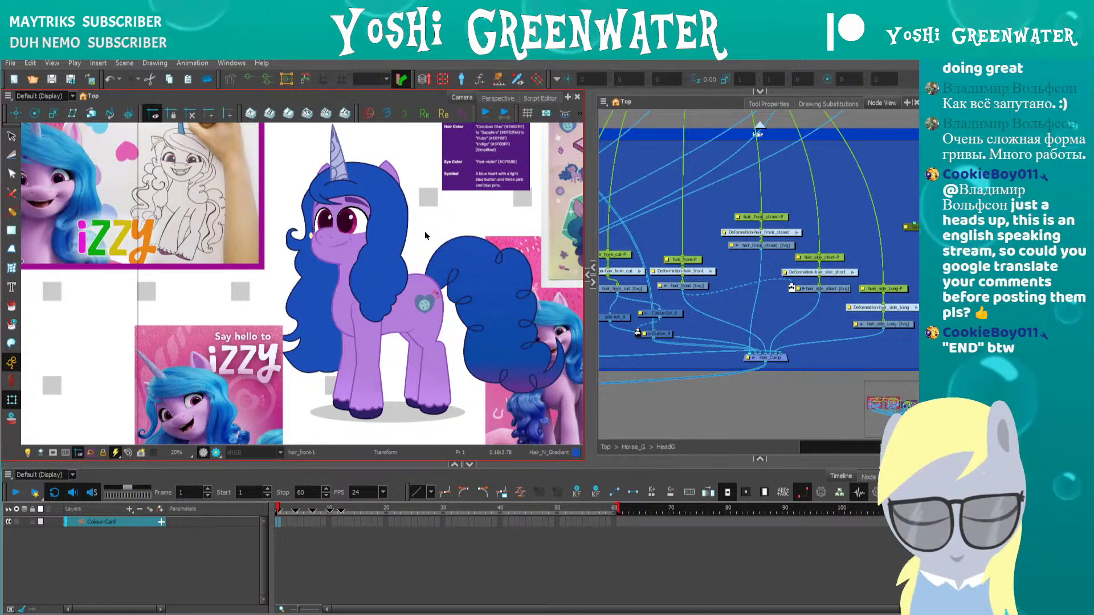
pyautogui.press('.')
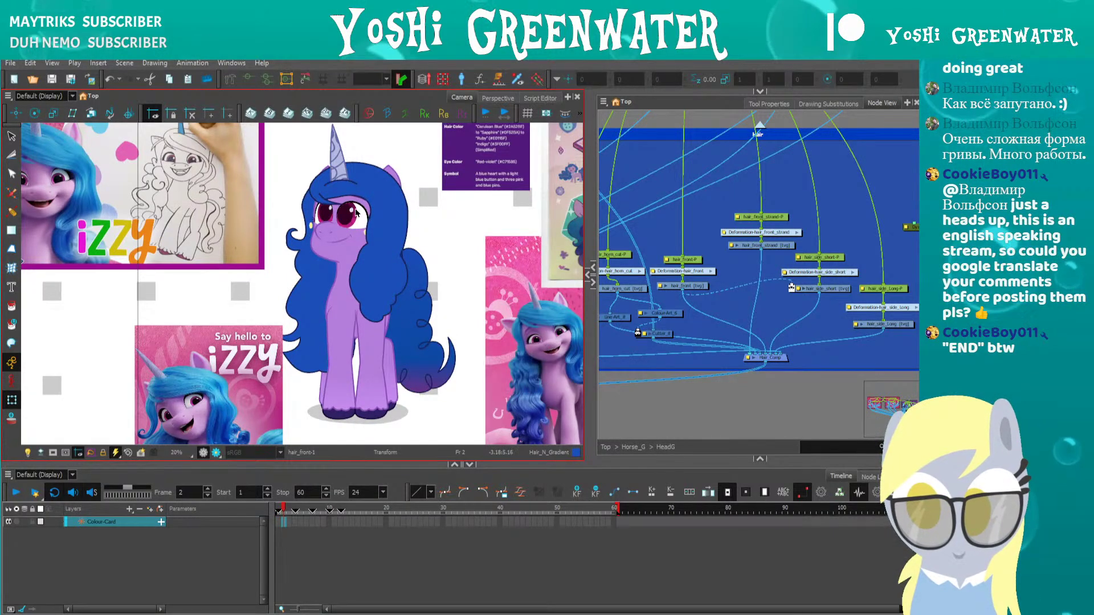
pyautogui.press('.')
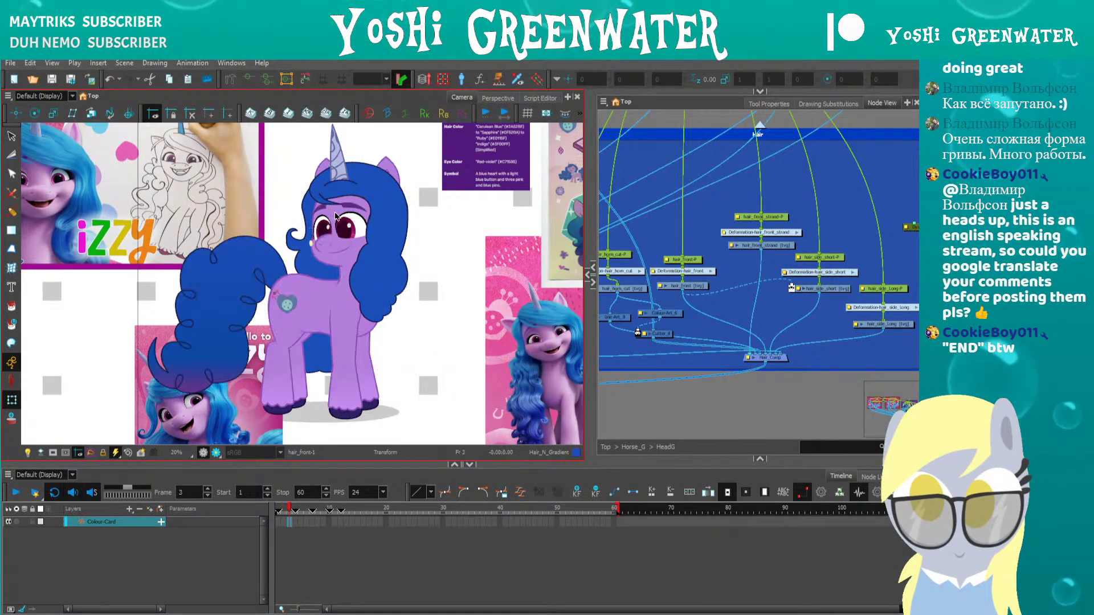
pyautogui.press('.')
pyautogui.press('.')
pyautogui.press('.')
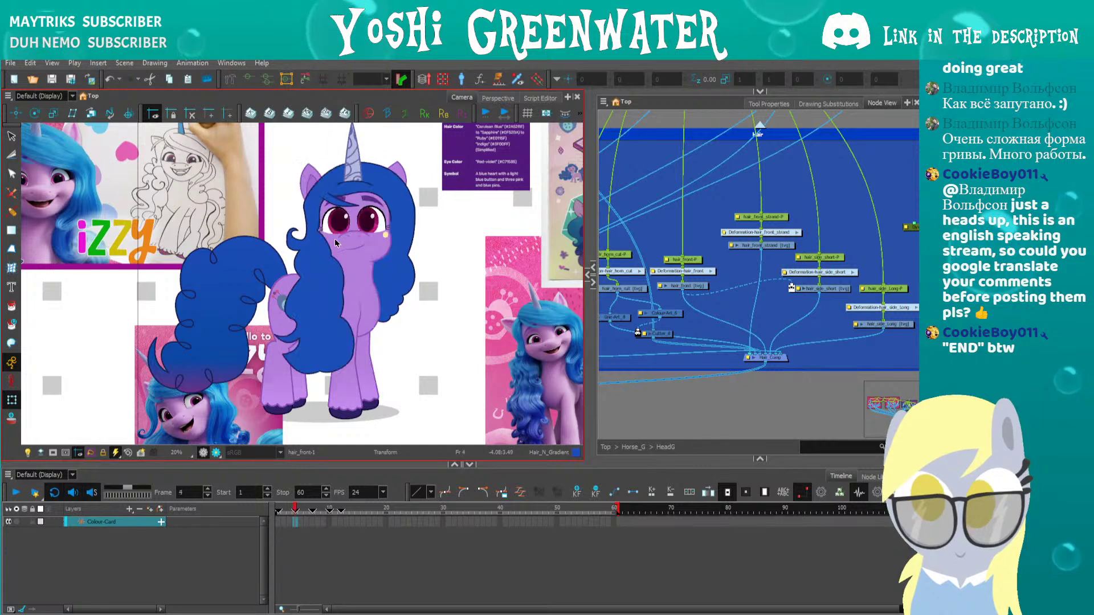
pyautogui.press('.')
pyautogui.press('.')
pyautogui.press('.')
pyautogui.press('.')
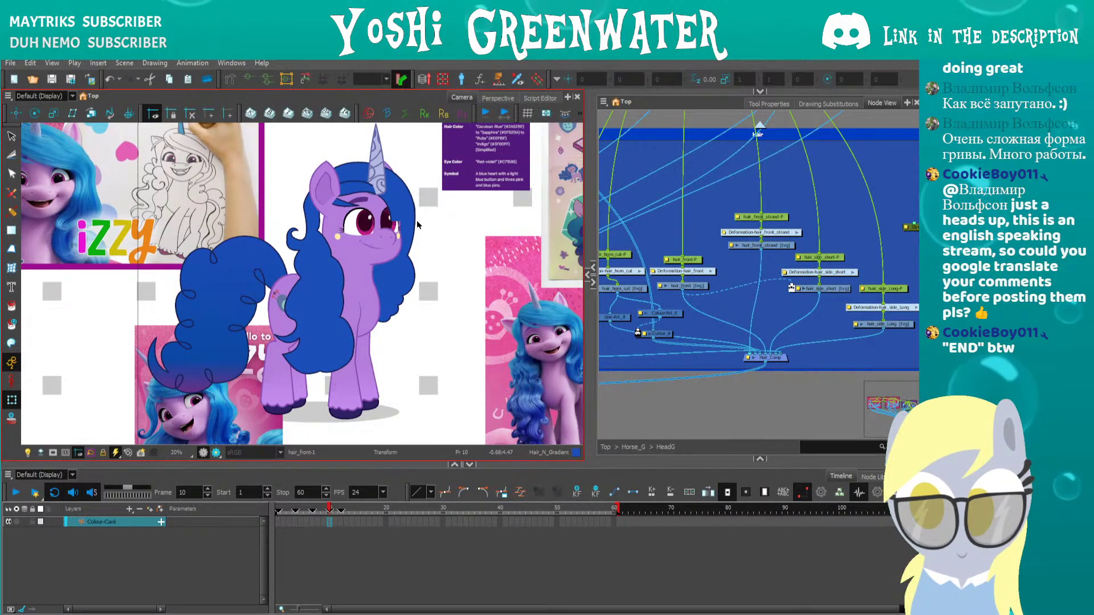
pyautogui.press('.')
pyautogui.press('.')
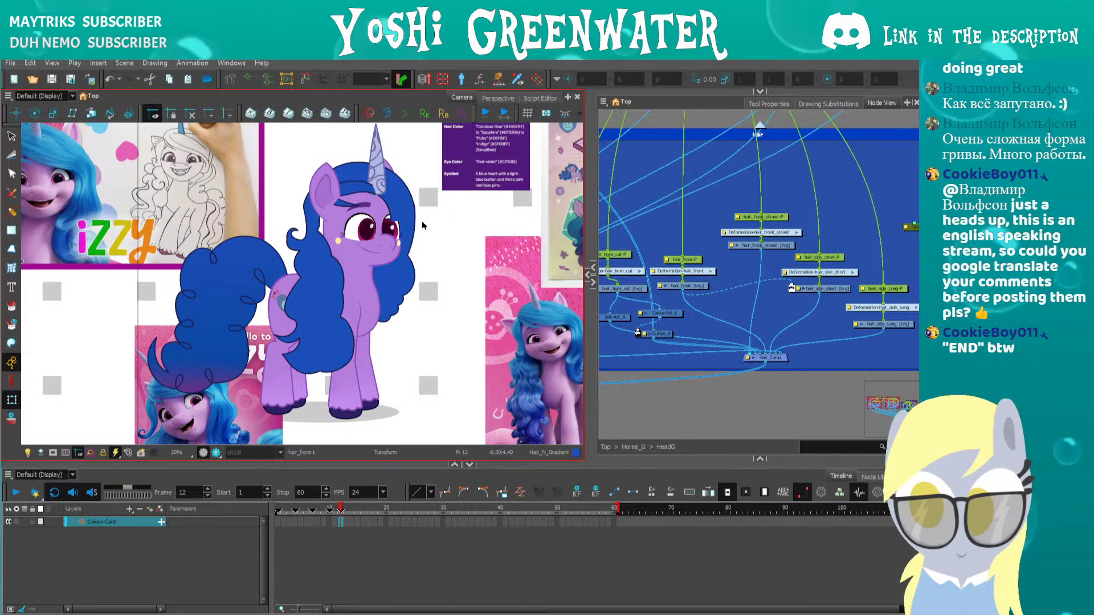
pyautogui.press(',')
pyautogui.press(',')
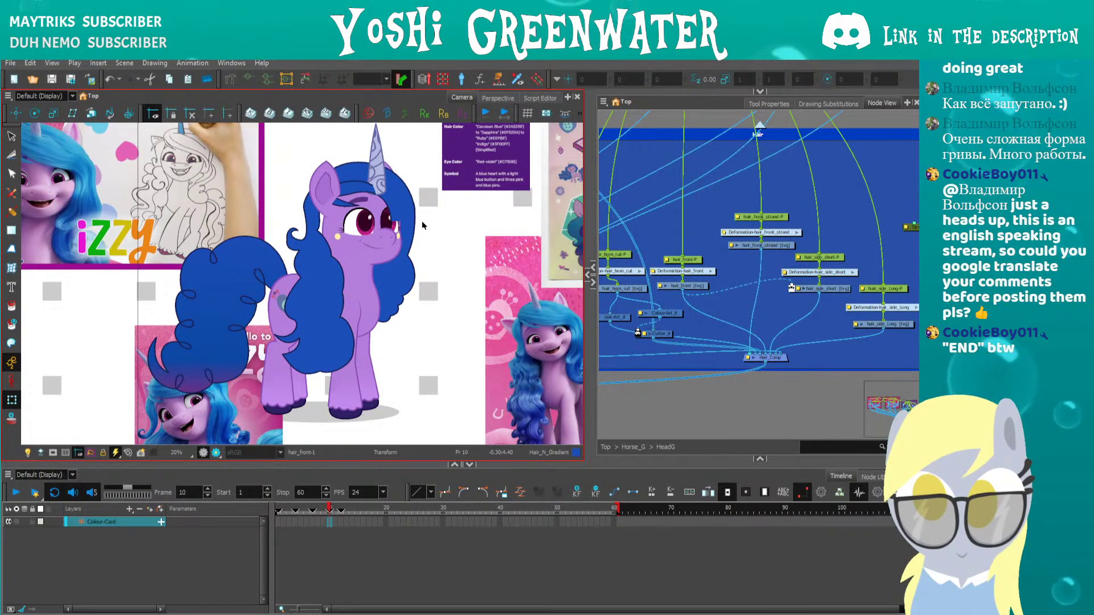
pyautogui.press('.')
pyautogui.press('.')
pyautogui.press('.')
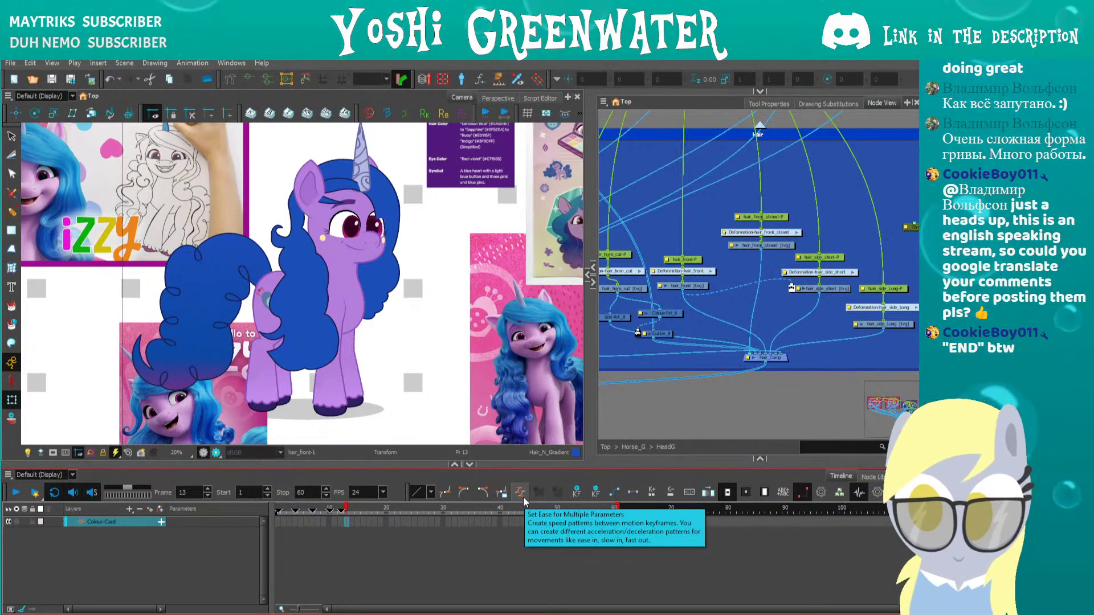
# At frame 60, move the mc_Head_12 controller around its grid to test how the hair follows the head turn
pyautogui.scroll(-2, 388, 379)
pyautogui.moveTo(495, 399); pyautogui.dragTo(387, 380)
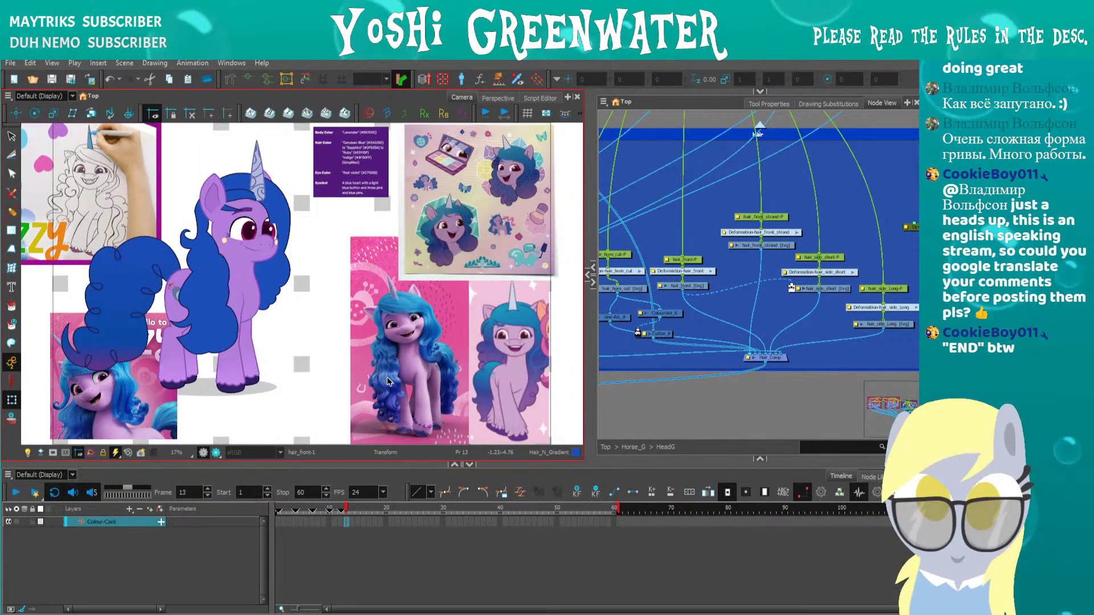
pyautogui.moveTo(586, 509); pyautogui.dragTo(615, 509)
pyautogui.moveTo(307, 356); pyautogui.dragTo(337, 375)
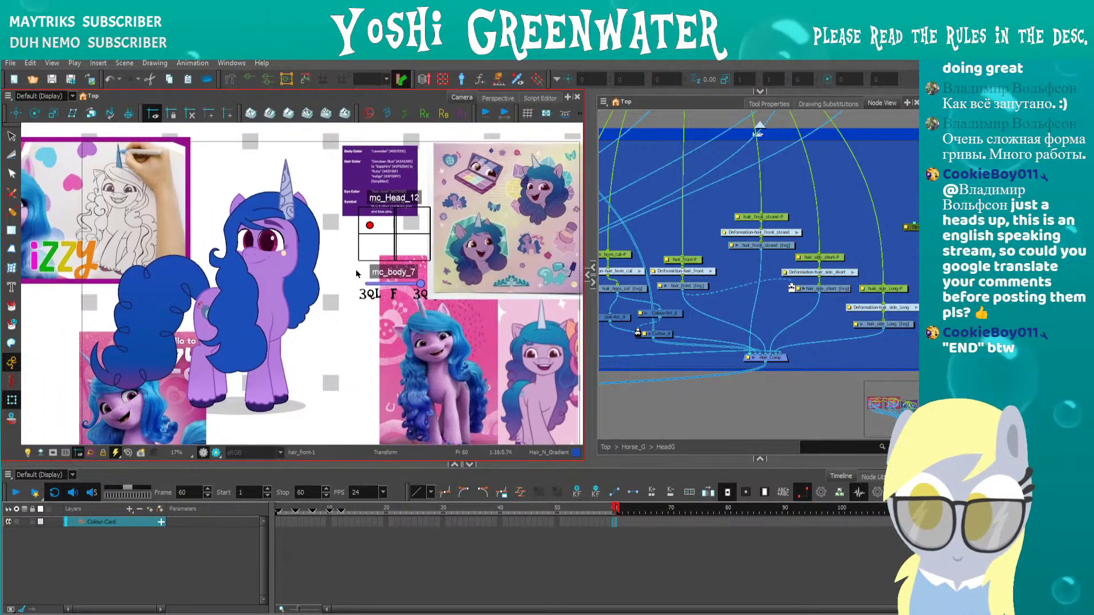
pyautogui.click(371, 224)
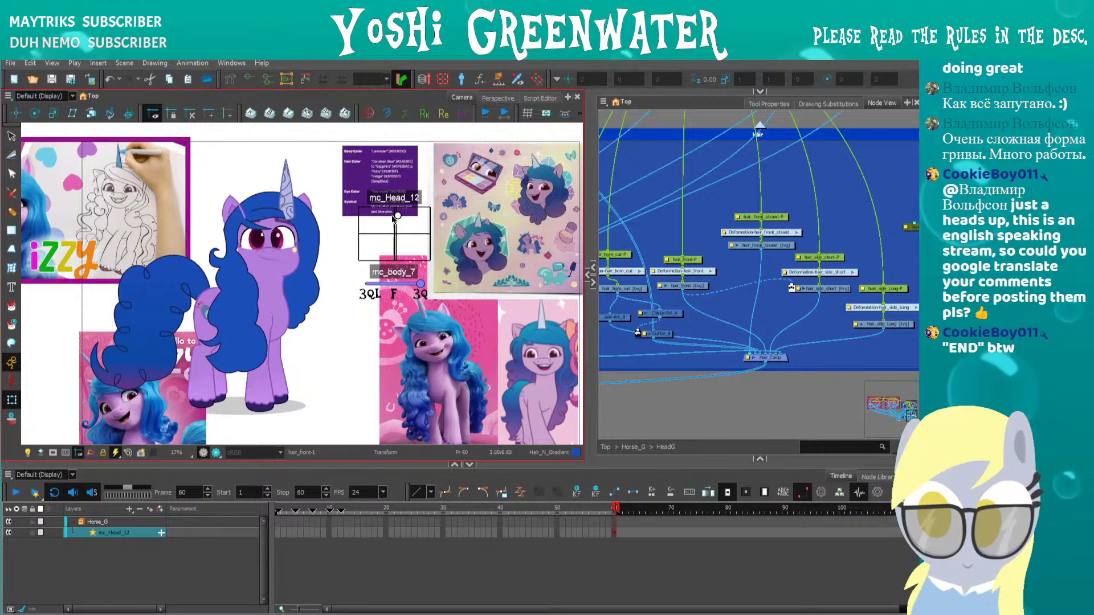
pyautogui.moveTo(388, 239)
pyautogui.mouseDown()
pyautogui.moveTo(405, 216)
pyautogui.moveTo(397, 234)
pyautogui.mouseUp()
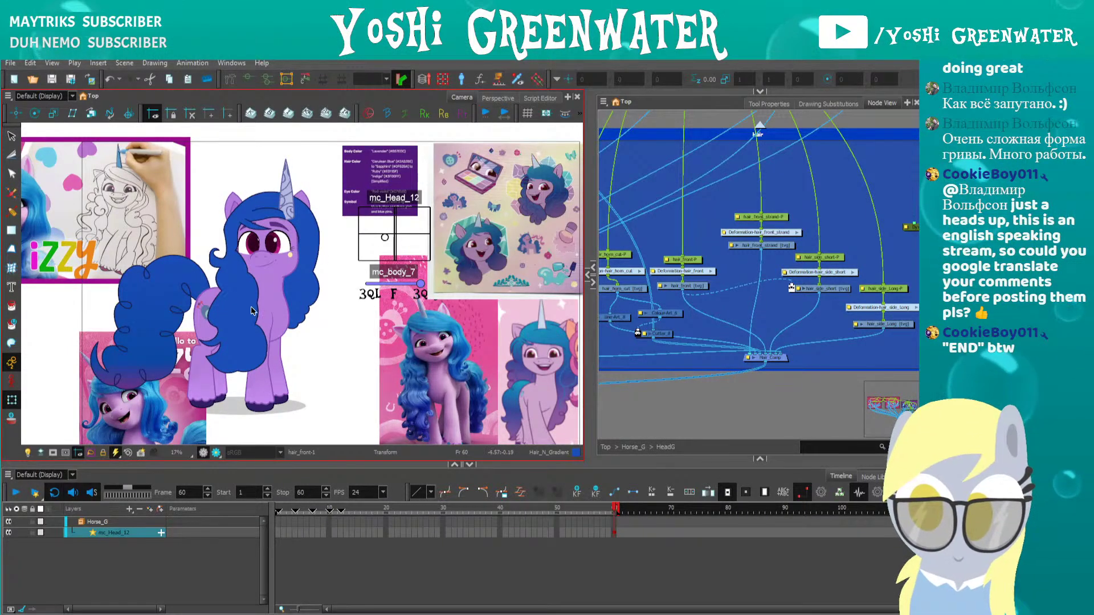
# Return to frame 1 and inspect the hair on the whole character
pyautogui.click(279, 511)
pyautogui.click(169, 305)
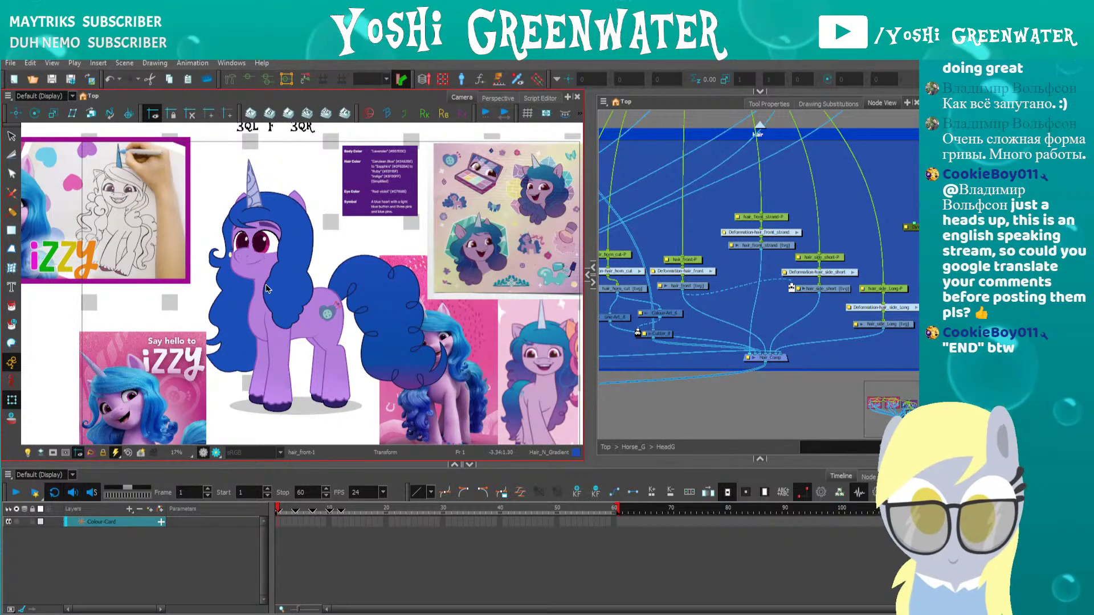
pyautogui.scroll(1, 266, 289)
pyautogui.moveTo(286, 283); pyautogui.dragTo(346, 271)
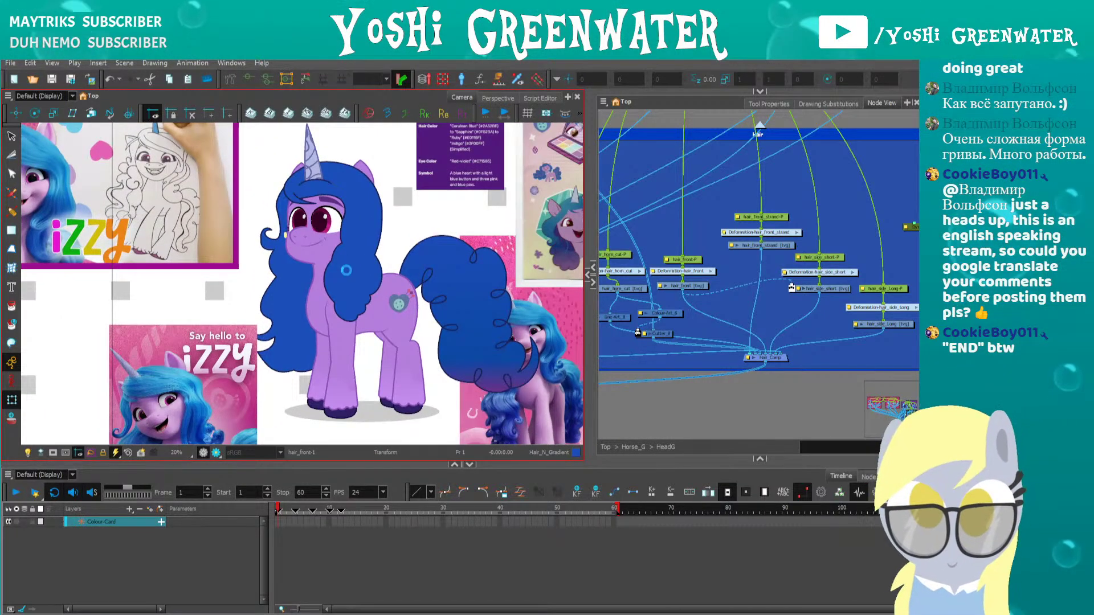